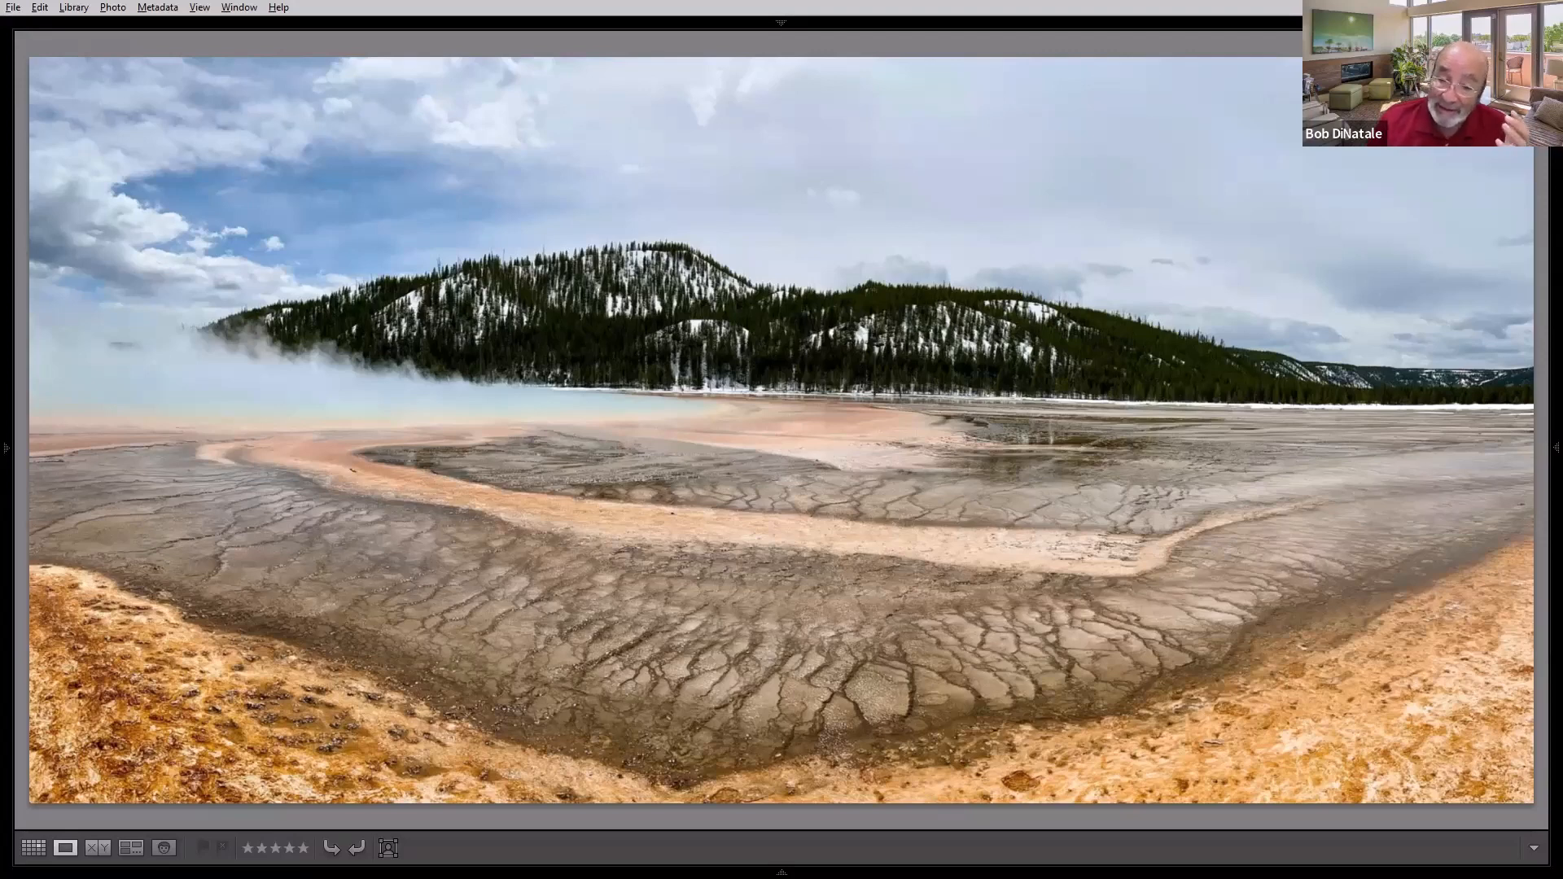
Step: Browse to the muted version of the tiled mosque ceiling photo, rate it two stars and flag it as a pick
{"action": "key", "text": "Right"}
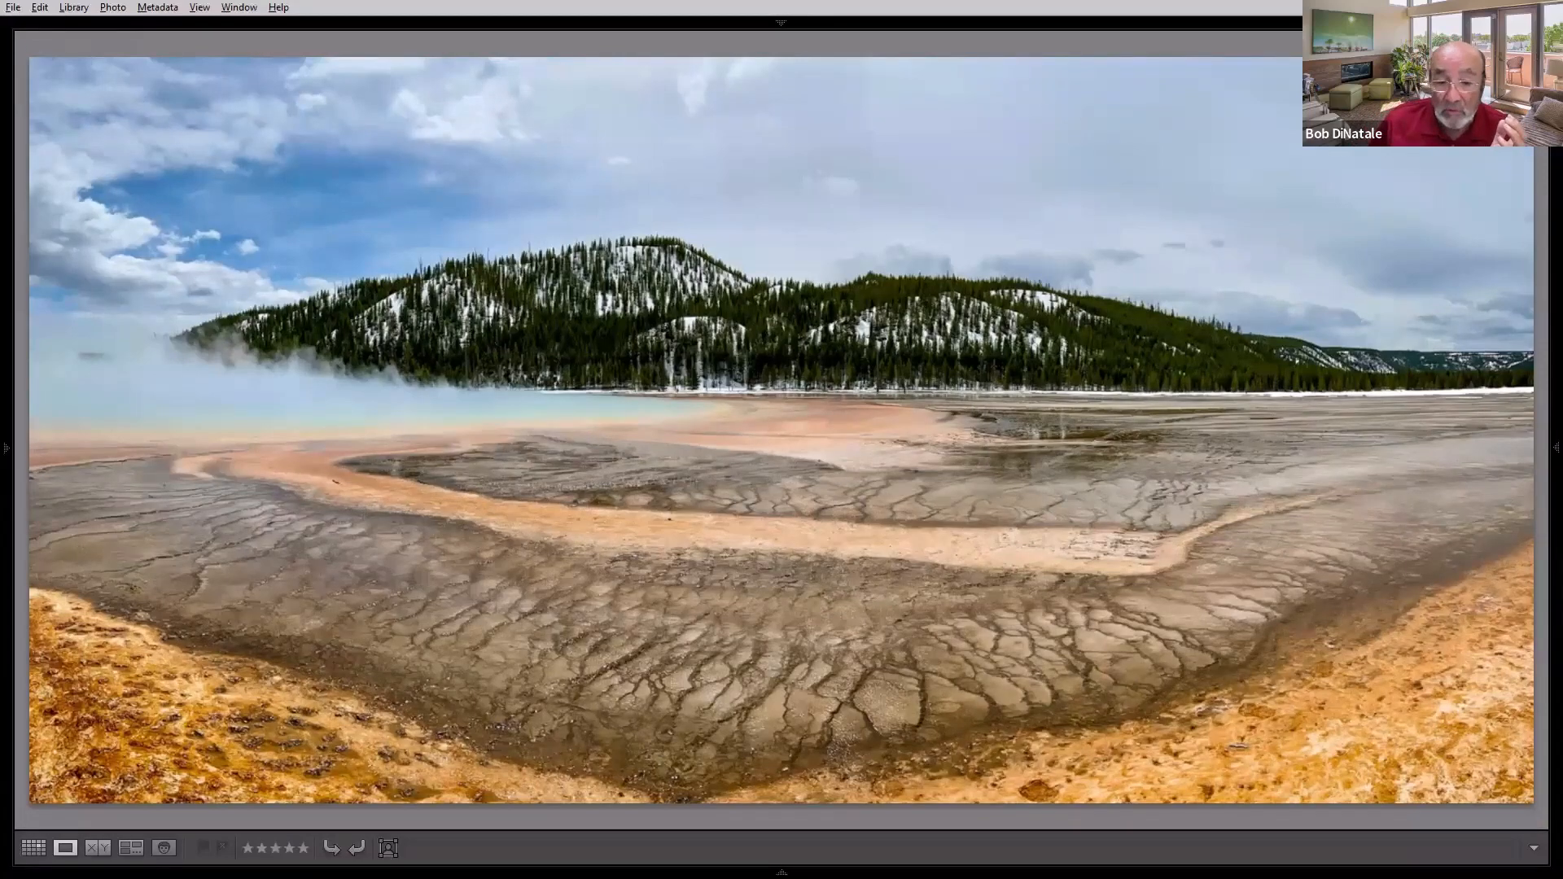
{"action": "key", "text": "Right"}
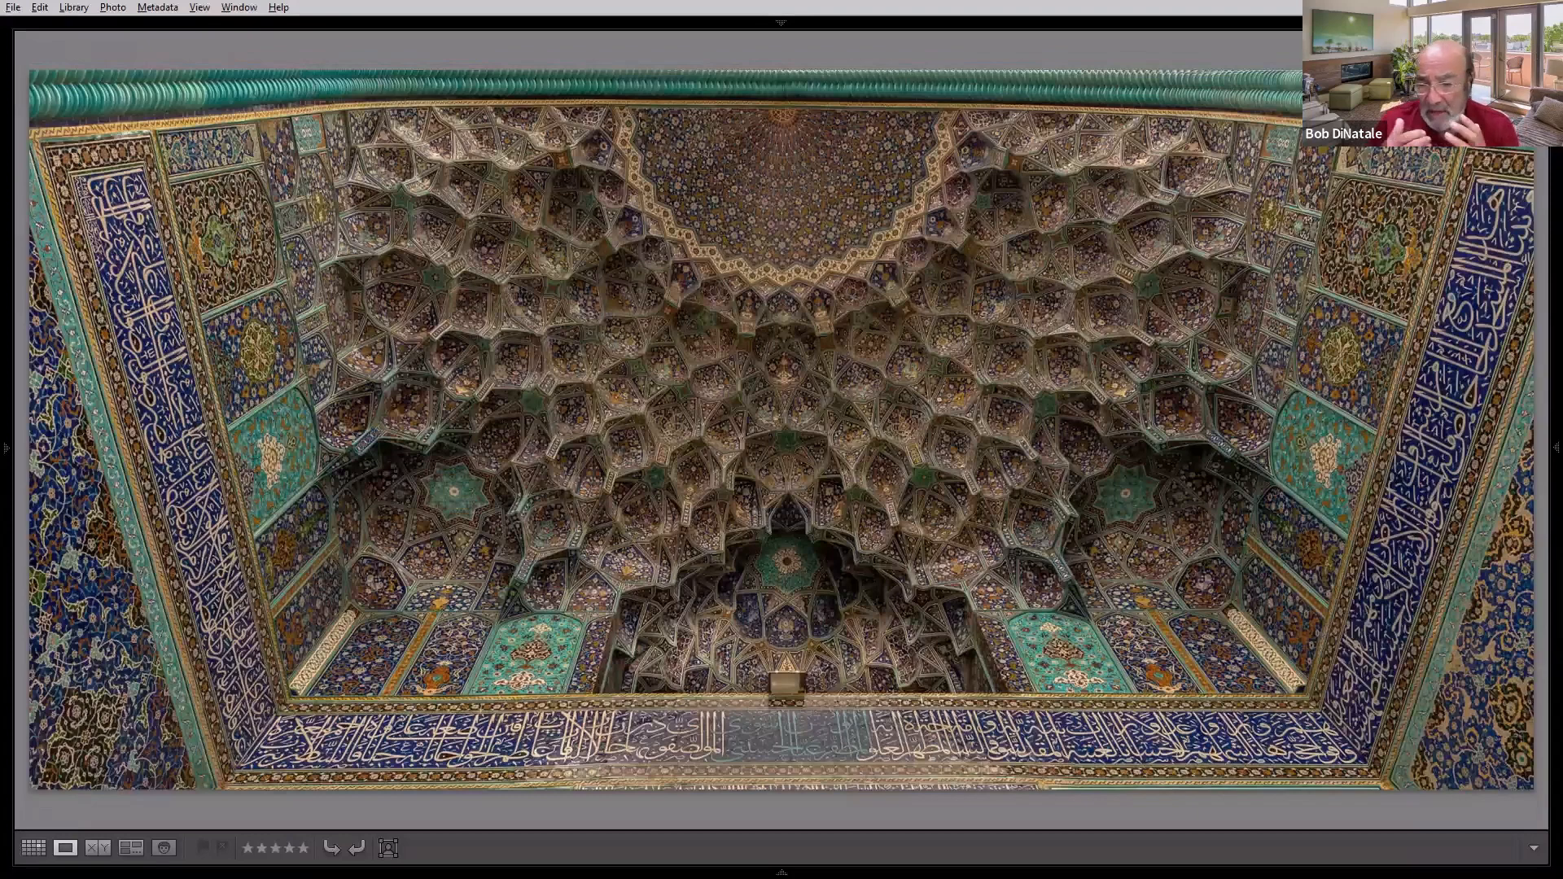
{"action": "key", "text": "2"}
{"action": "key", "text": "p"}
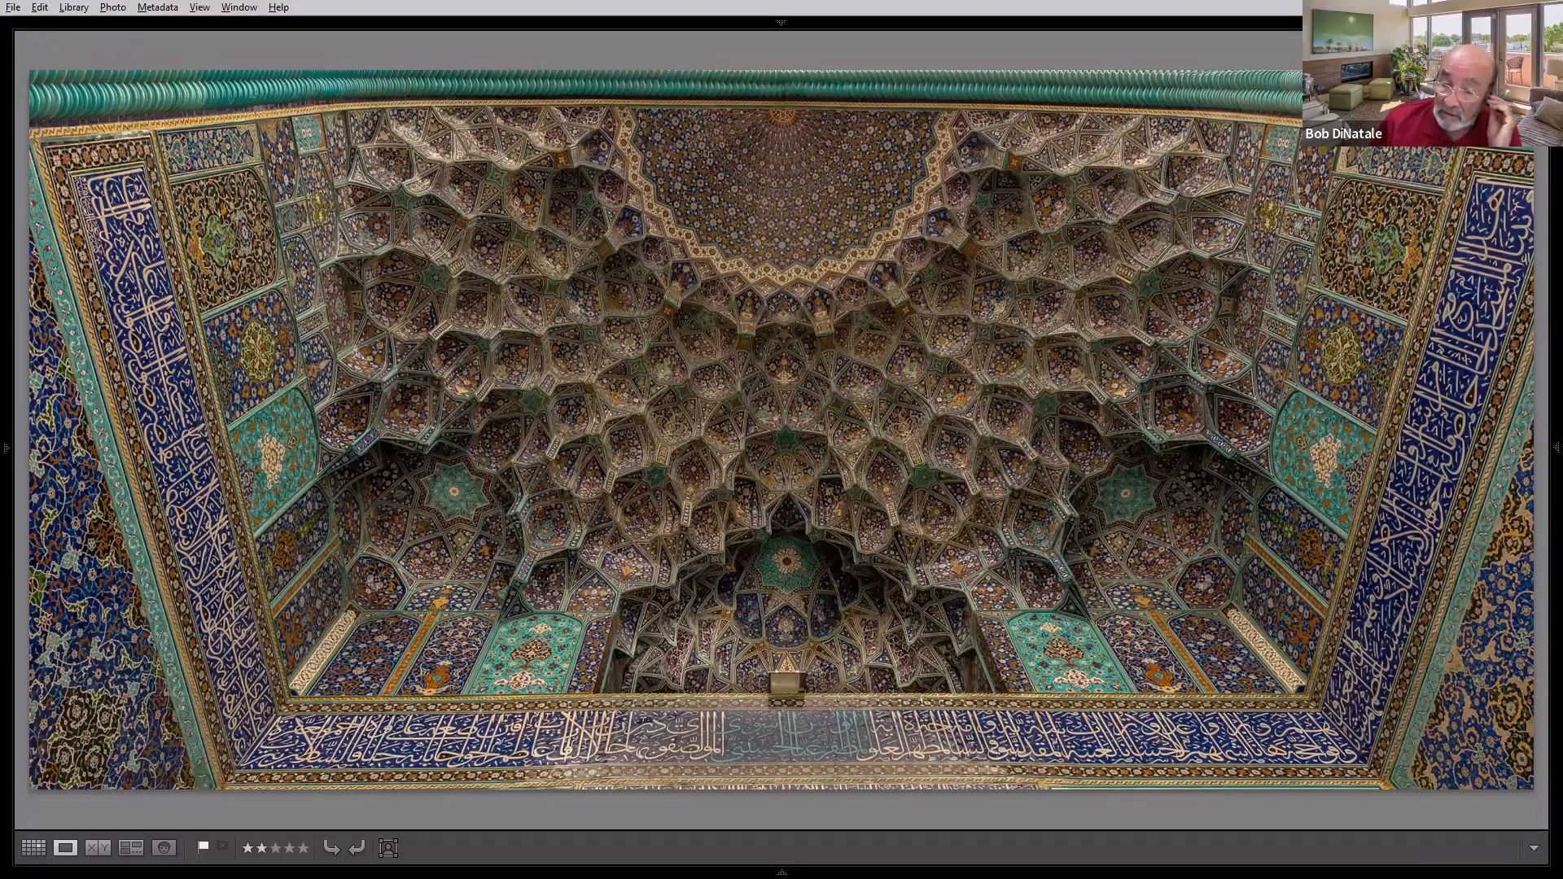
Step: Compare the original 52w-Arch_017_EM.tif with its more vivid virtual copy, first in the Loupe view and again in the Develop module
{"action": "key", "text": "Right"}
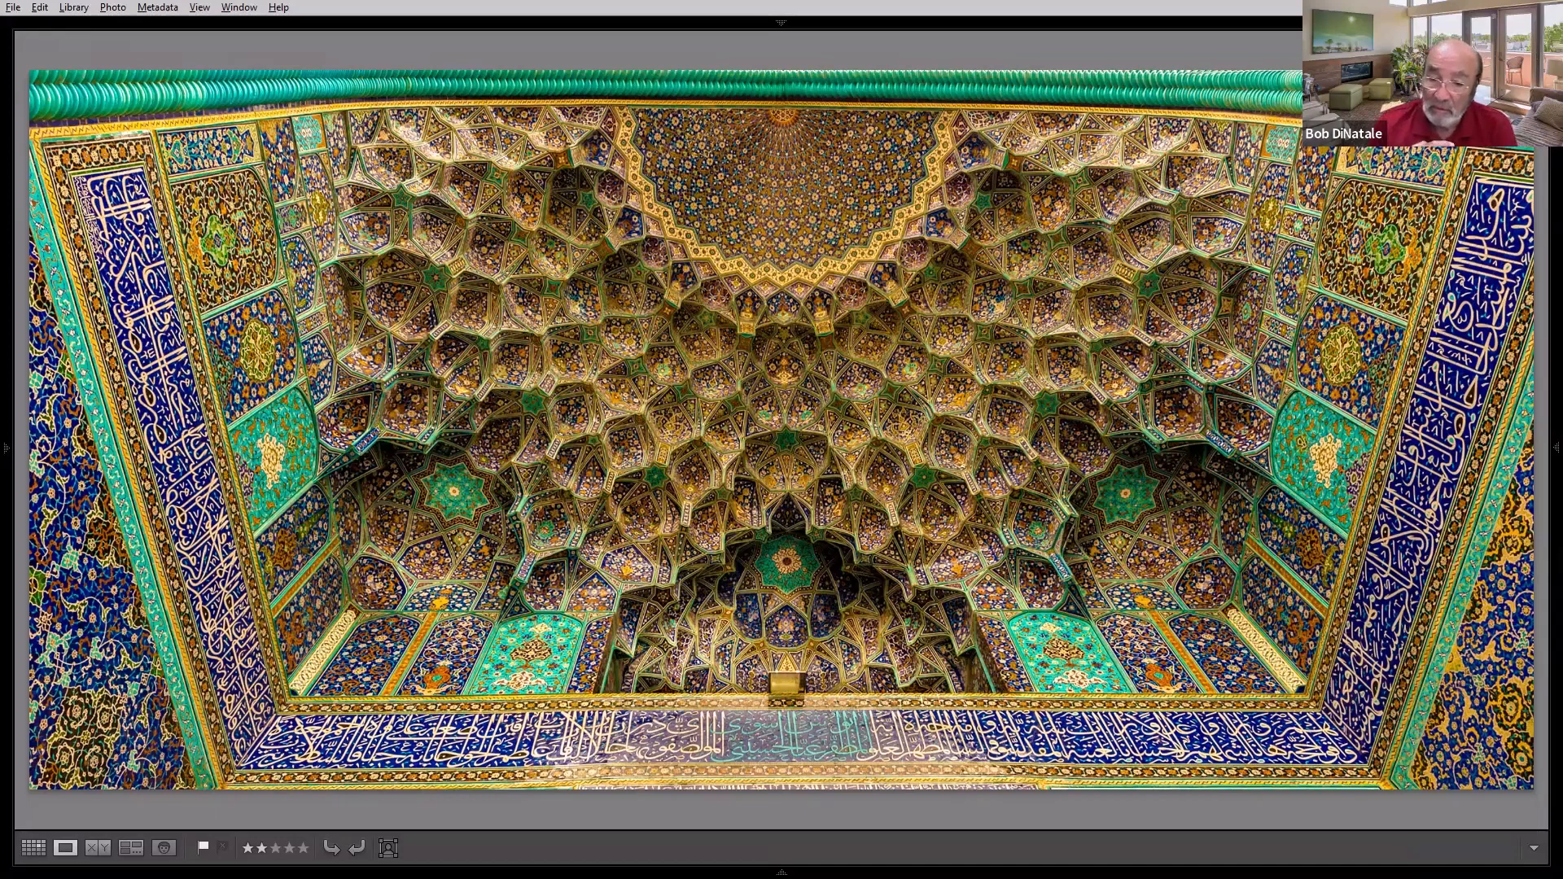
{"action": "key", "text": "Right"}
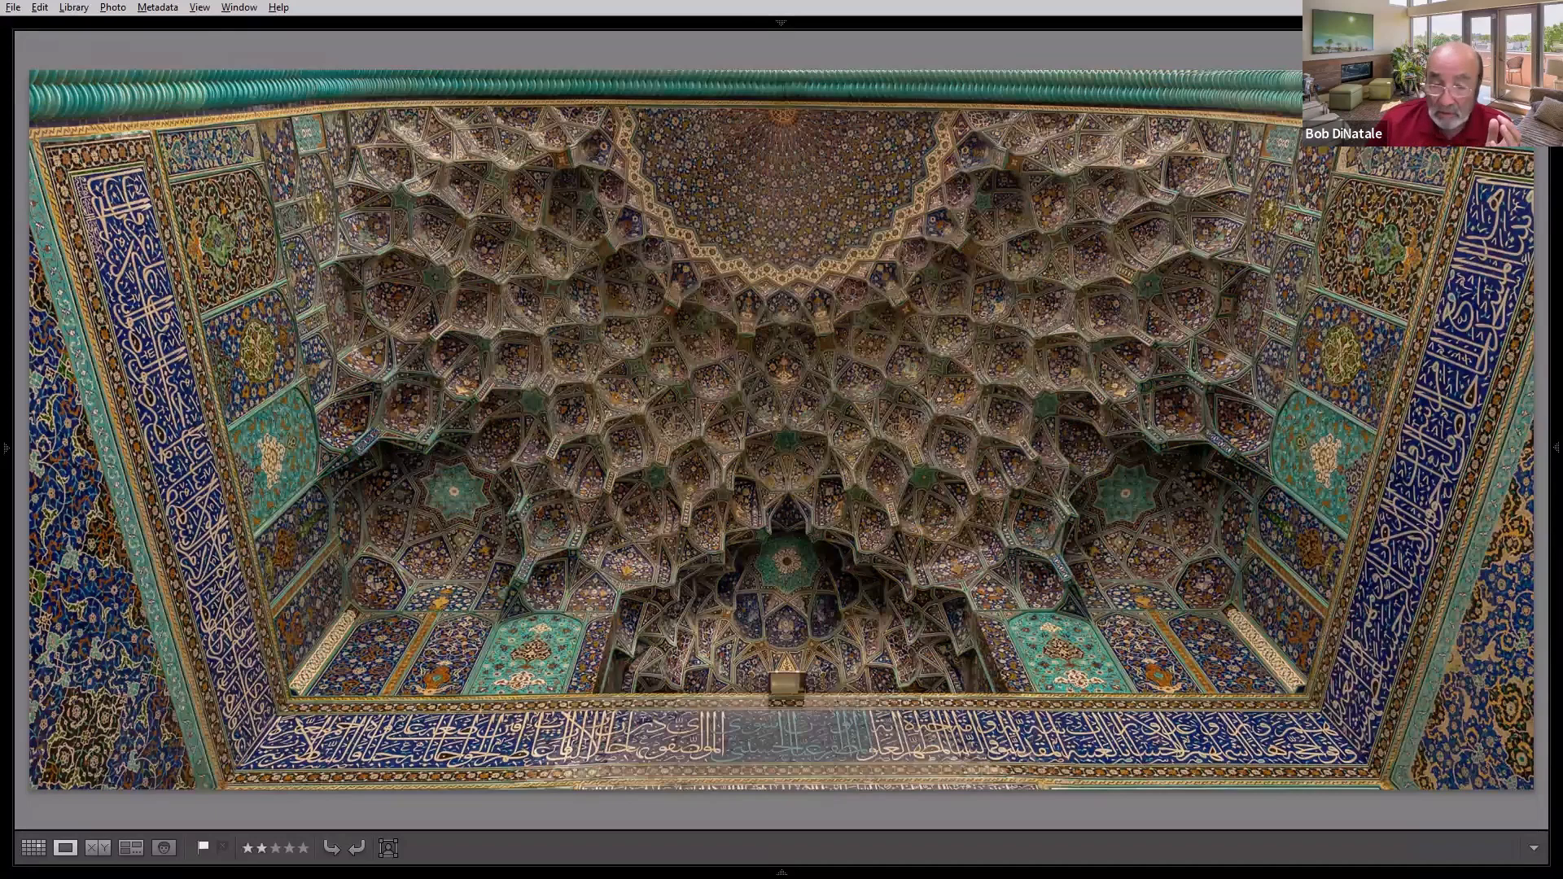
{"action": "key", "text": "Left"}
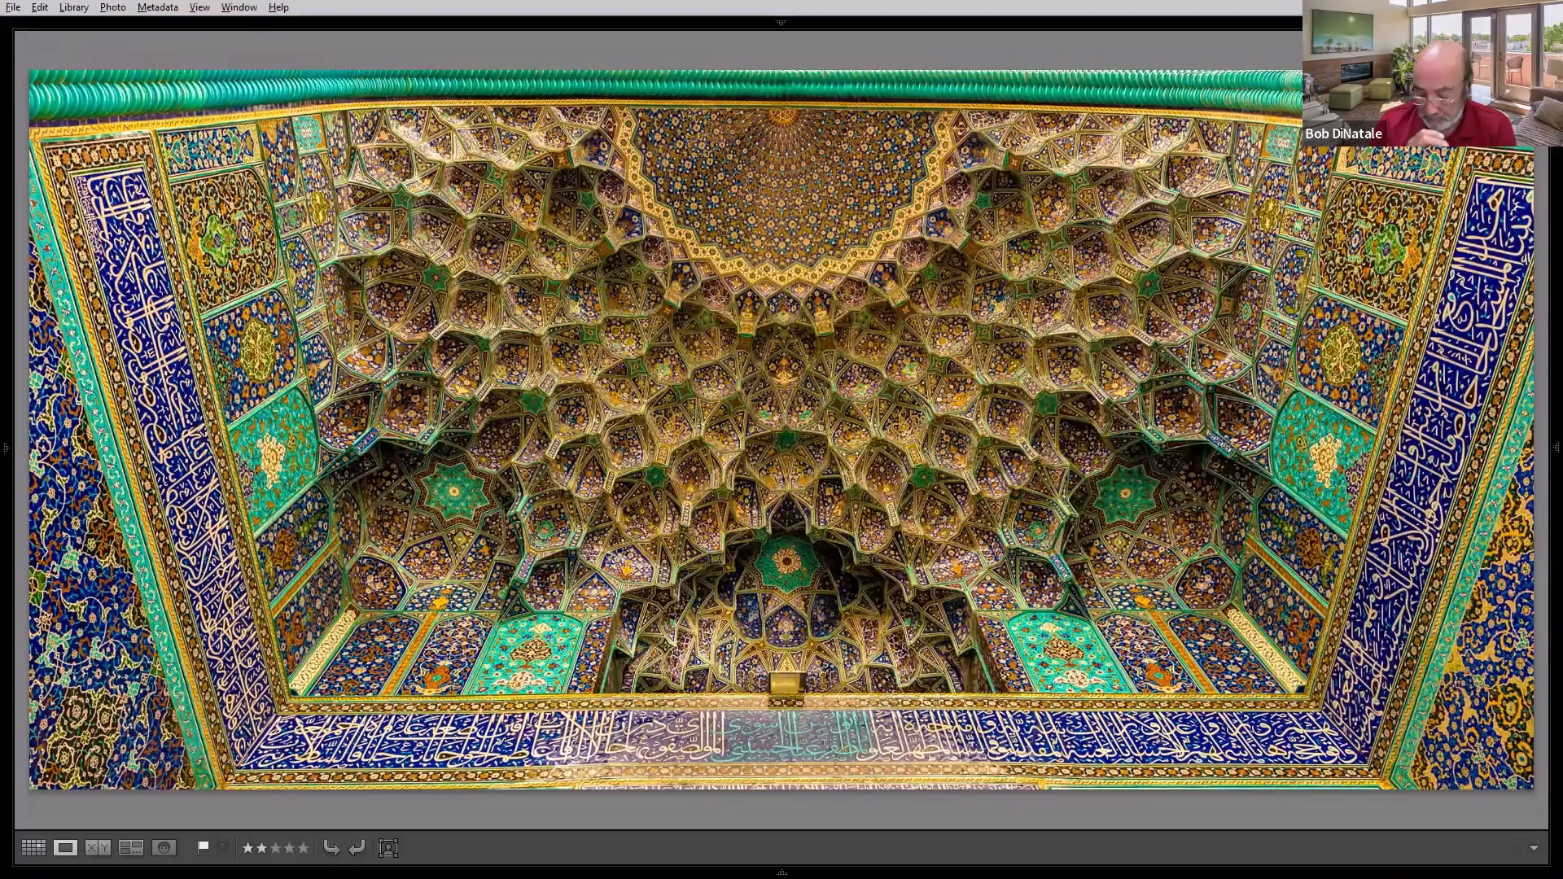
{"action": "key", "text": "d"}
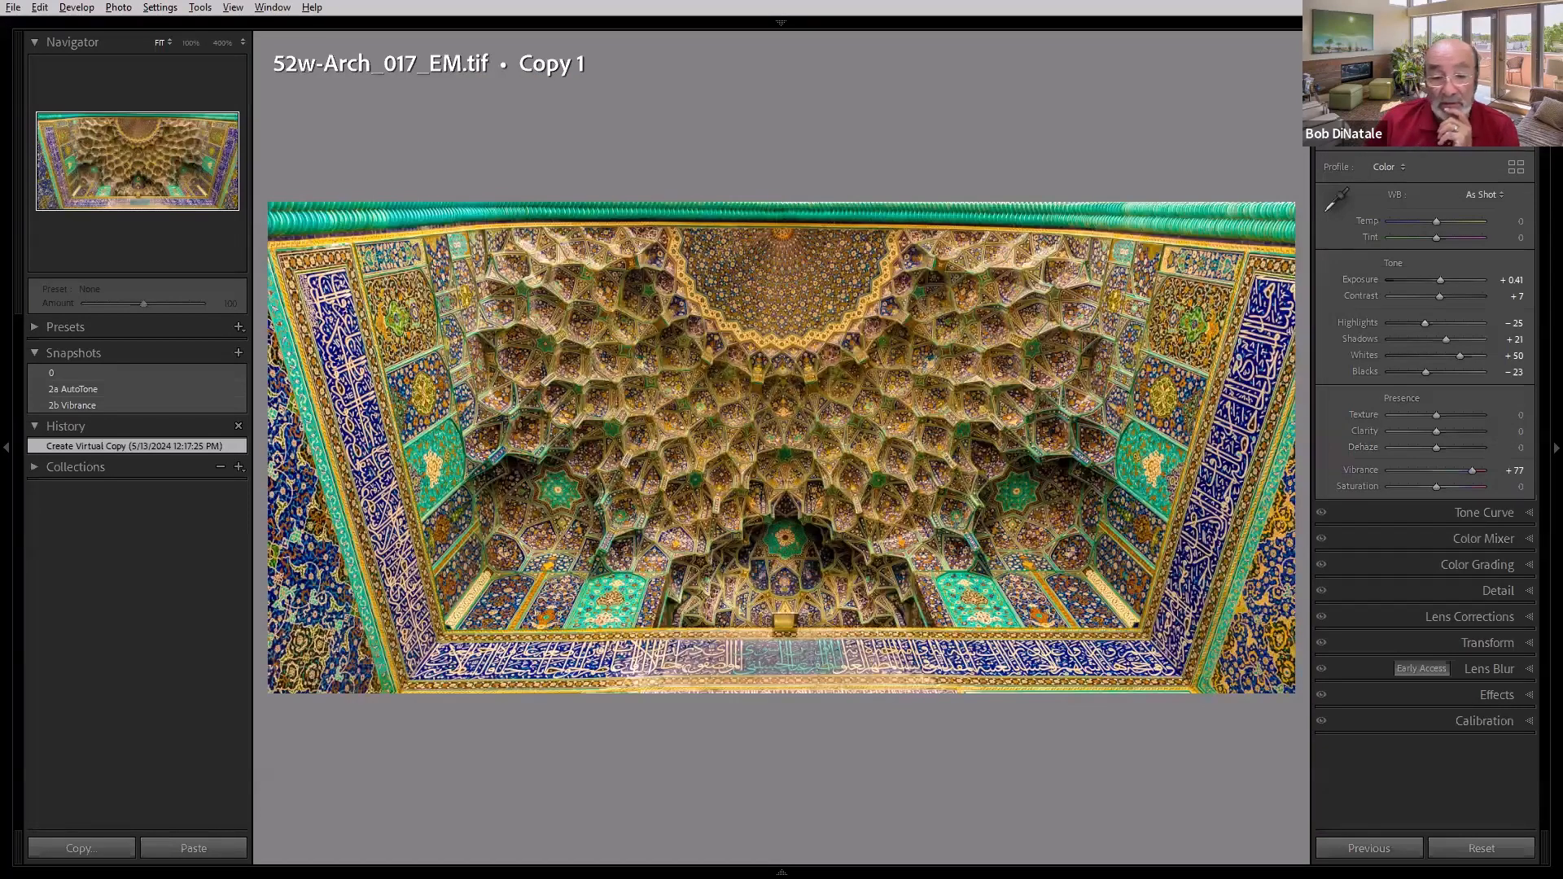
{"action": "key", "text": "Left"}
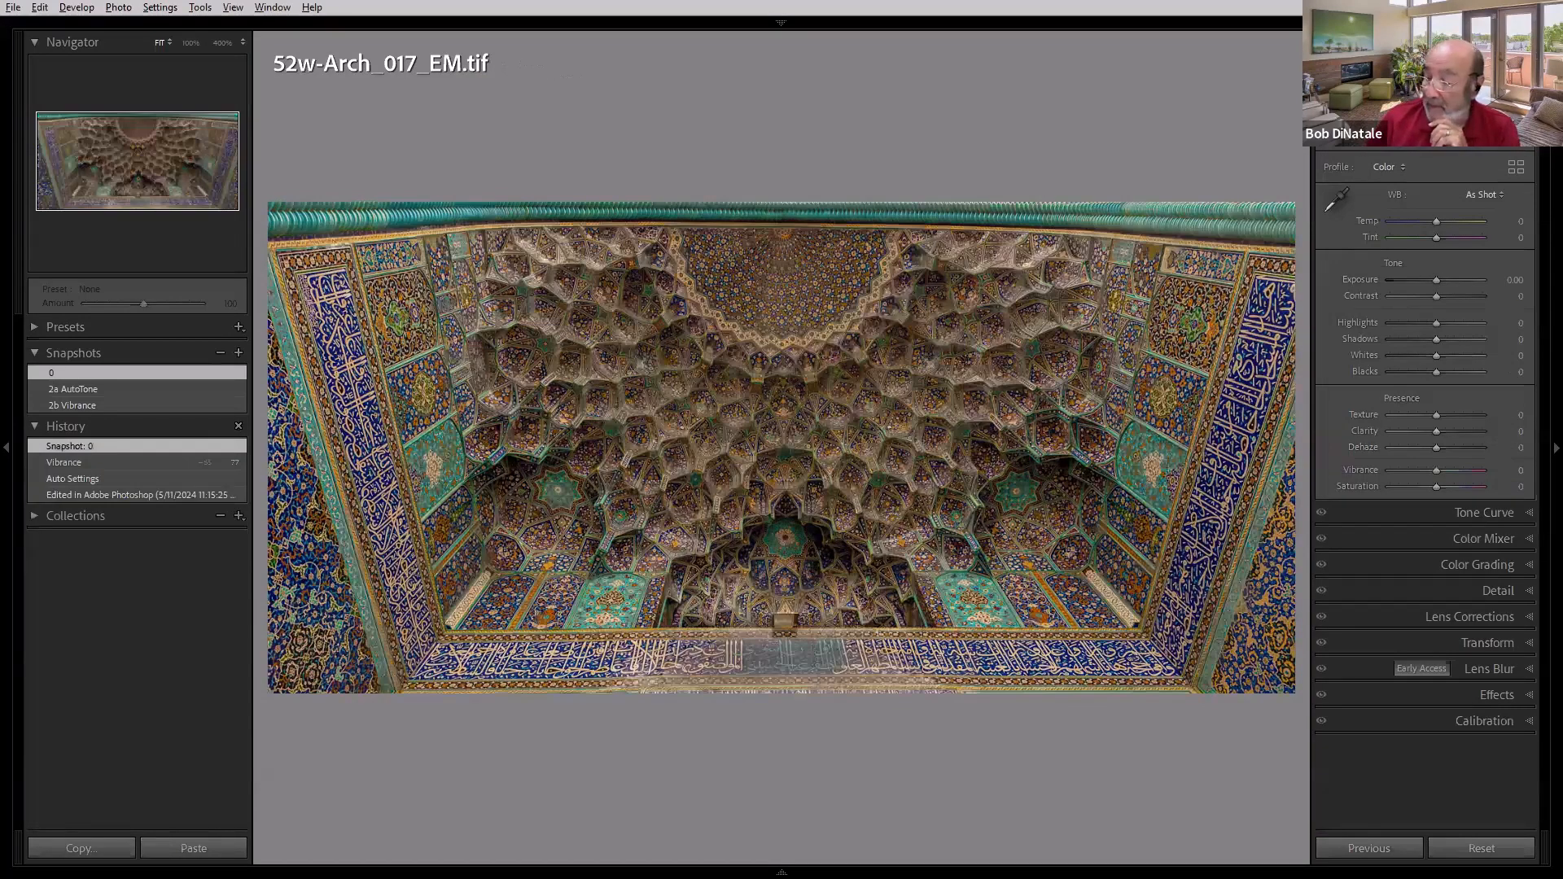
{"action": "key", "text": "Right"}
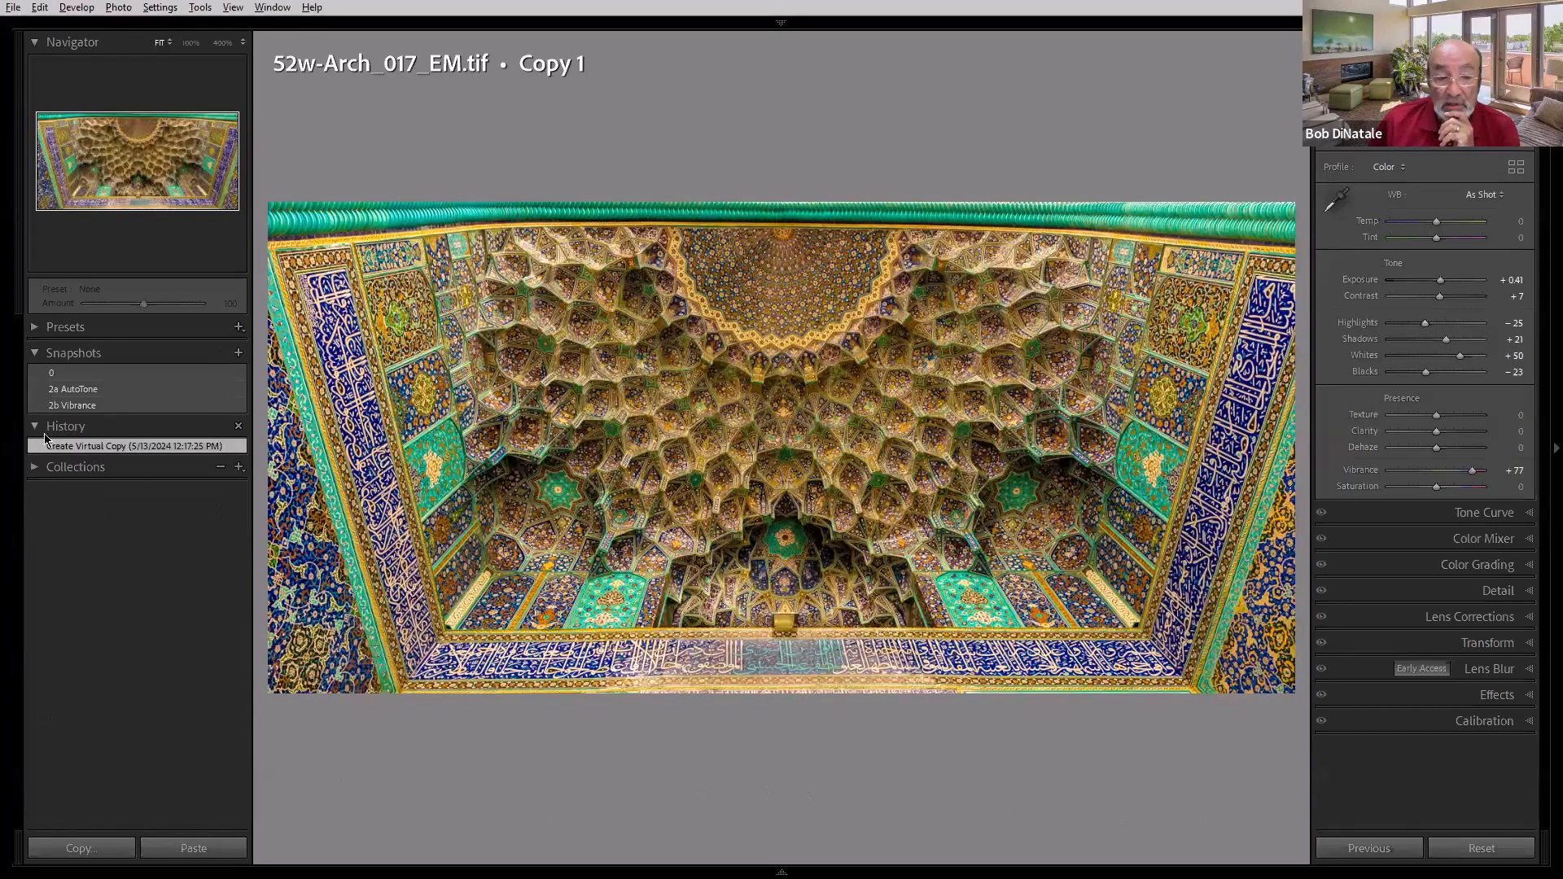
Step: Compare snapshots 0 and 2a AutoTone on the virtual copy, and apply automatic tone settings to the snapshot 0 state
{"action": "left_click", "coordinate": [86, 375]}
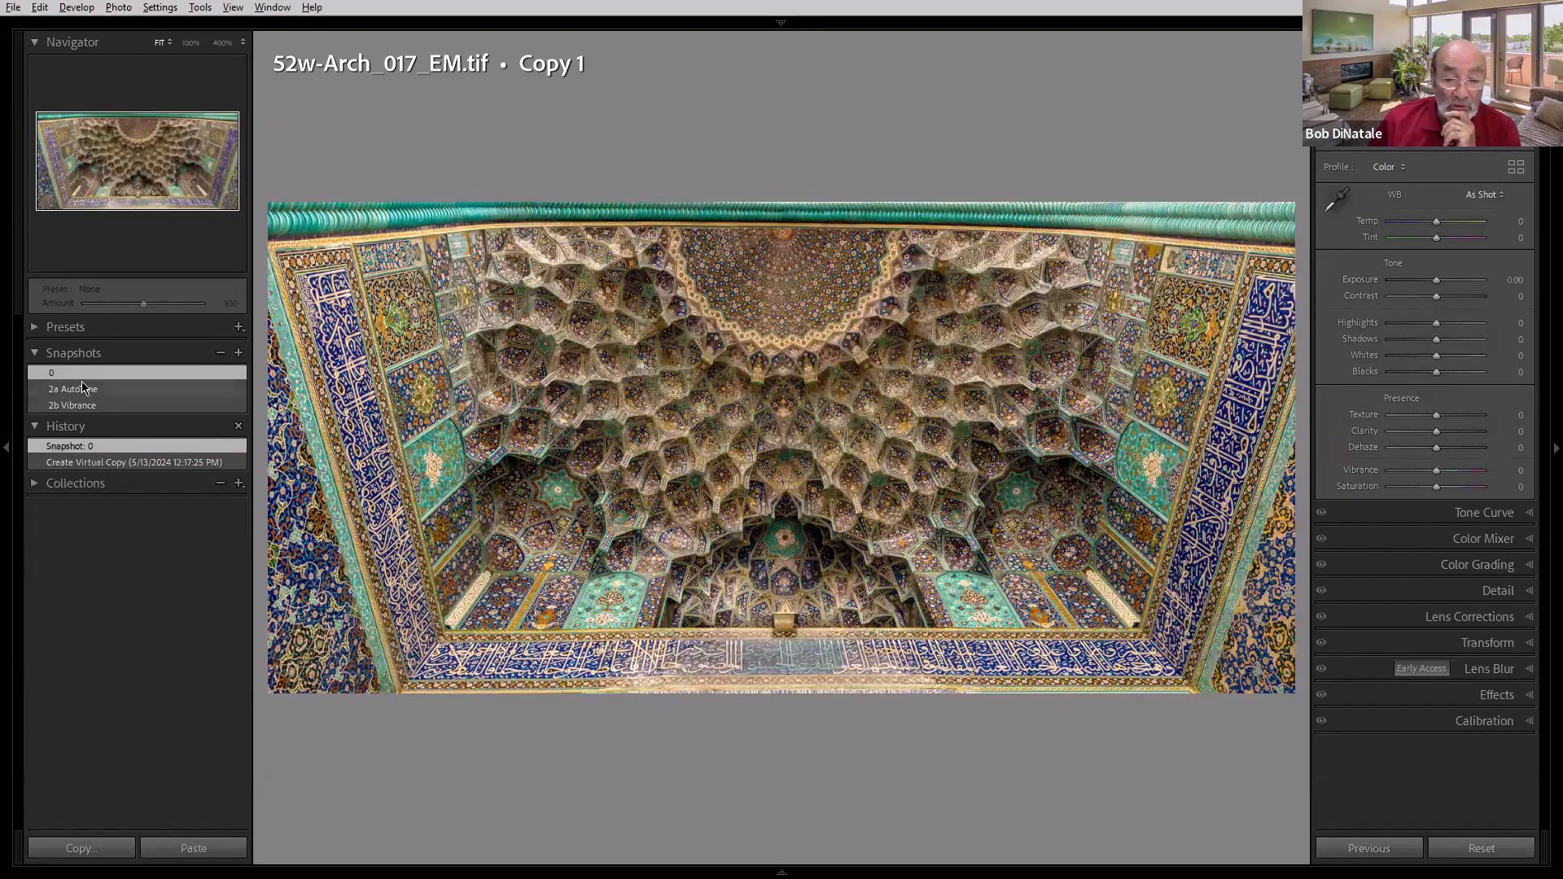
{"action": "left_click", "coordinate": [84, 383]}
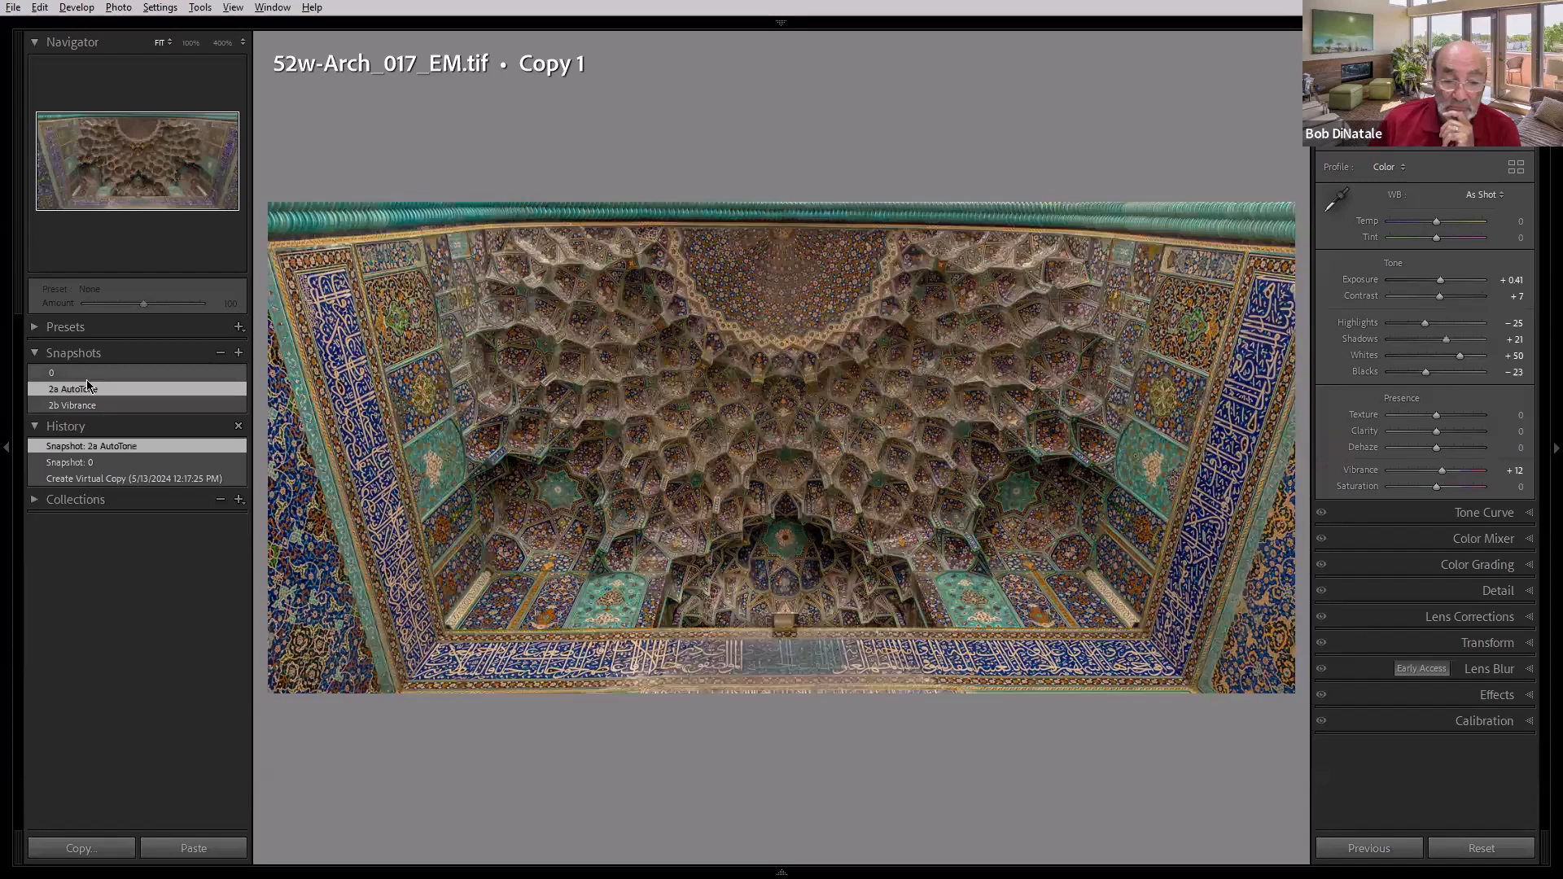
{"action": "left_click", "coordinate": [92, 371]}
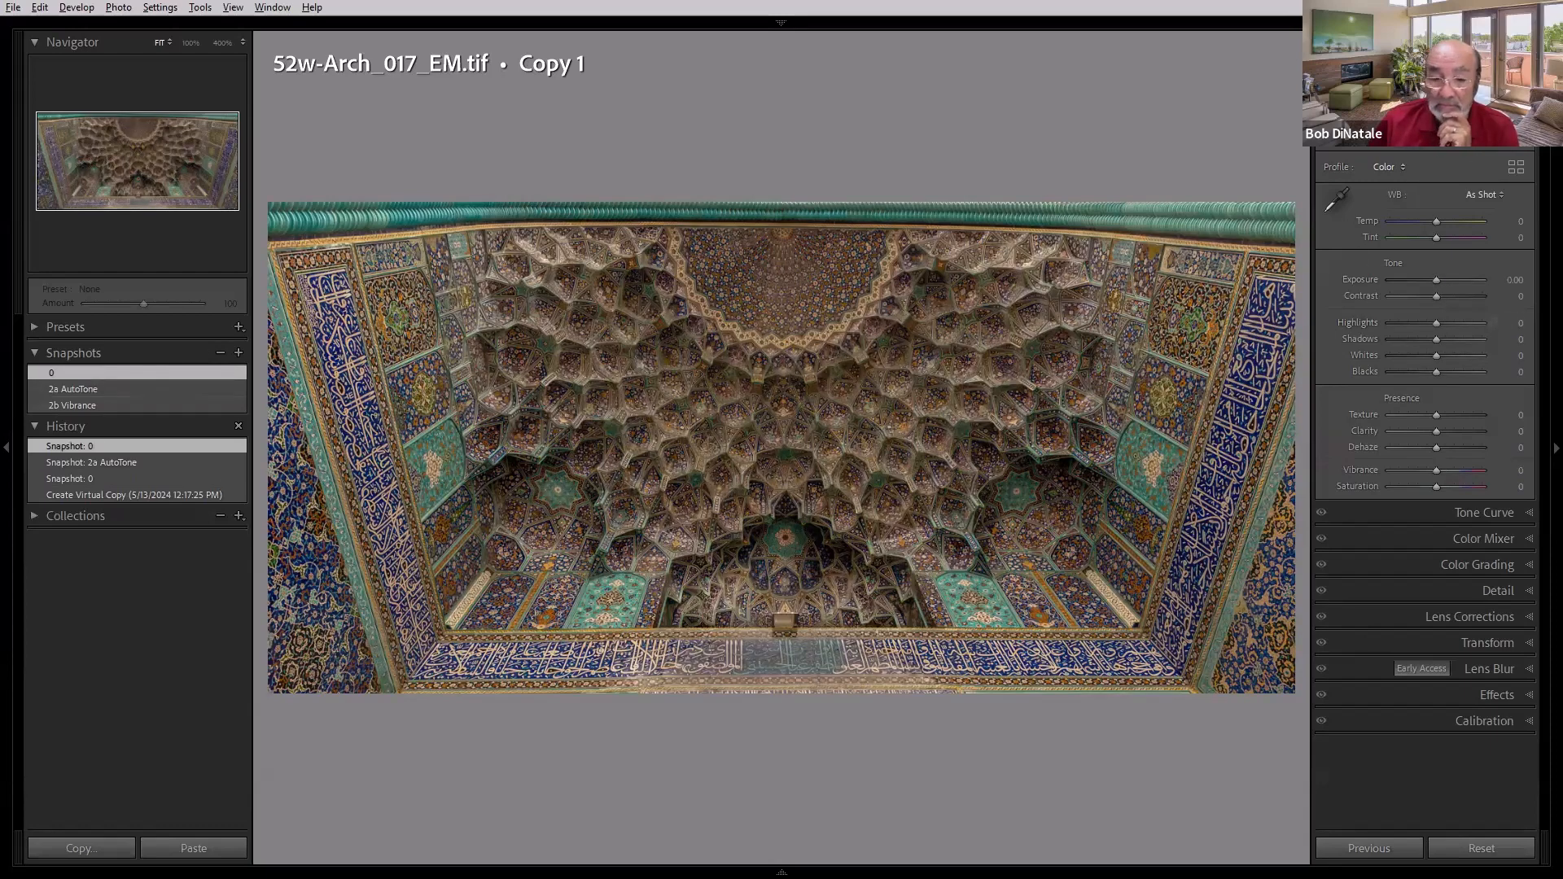
{"action": "key", "text": "ctrl+u"}
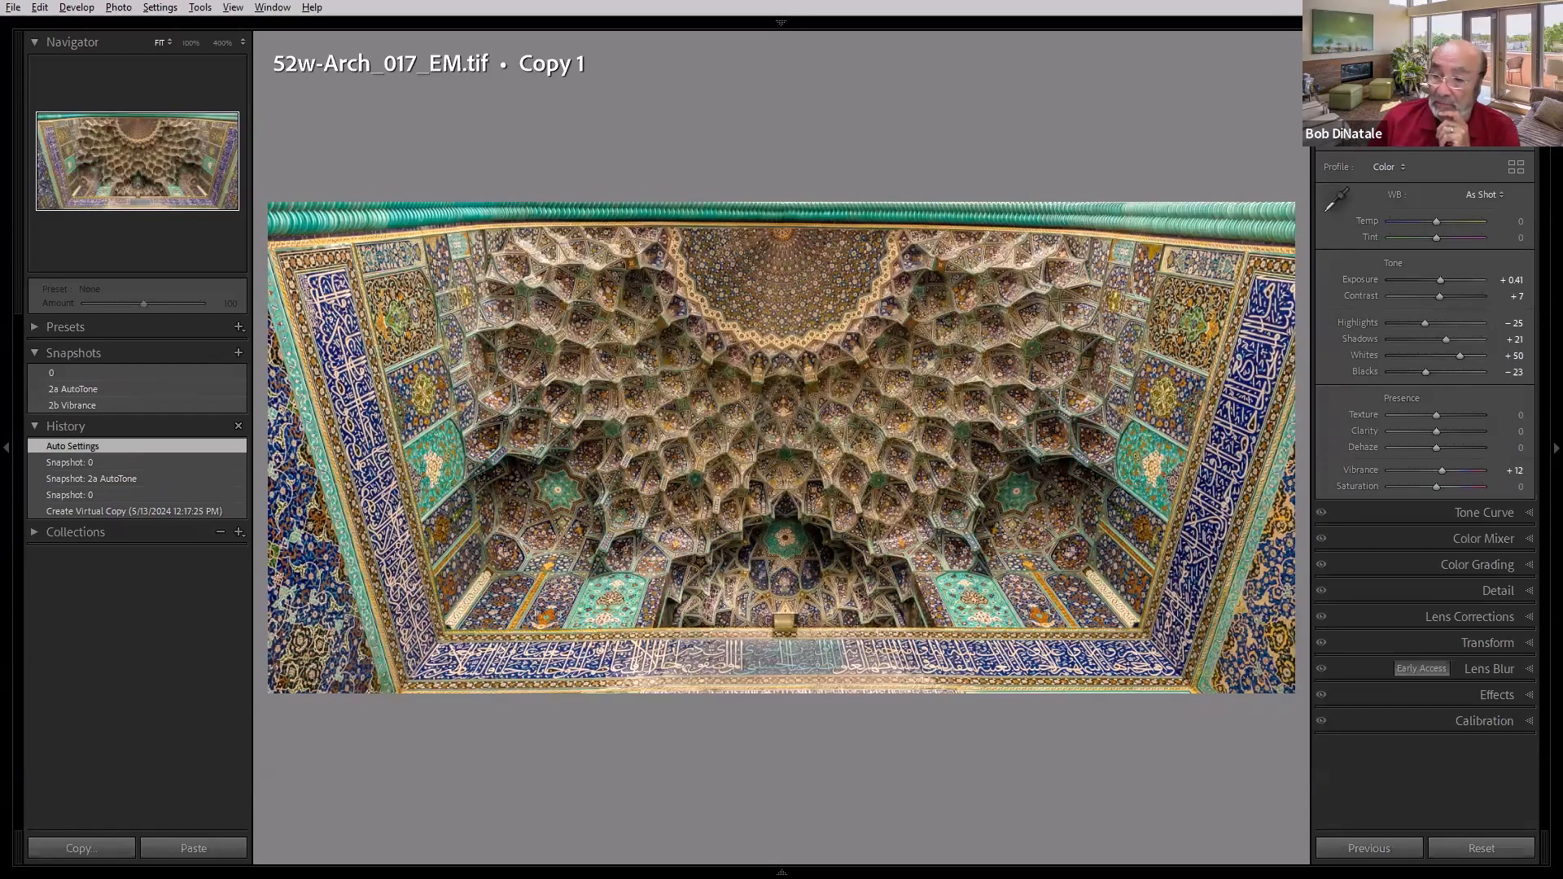
{"action": "scroll", "coordinate": [1425, 488], "scroll_direction": "up", "scroll_amount": 3}
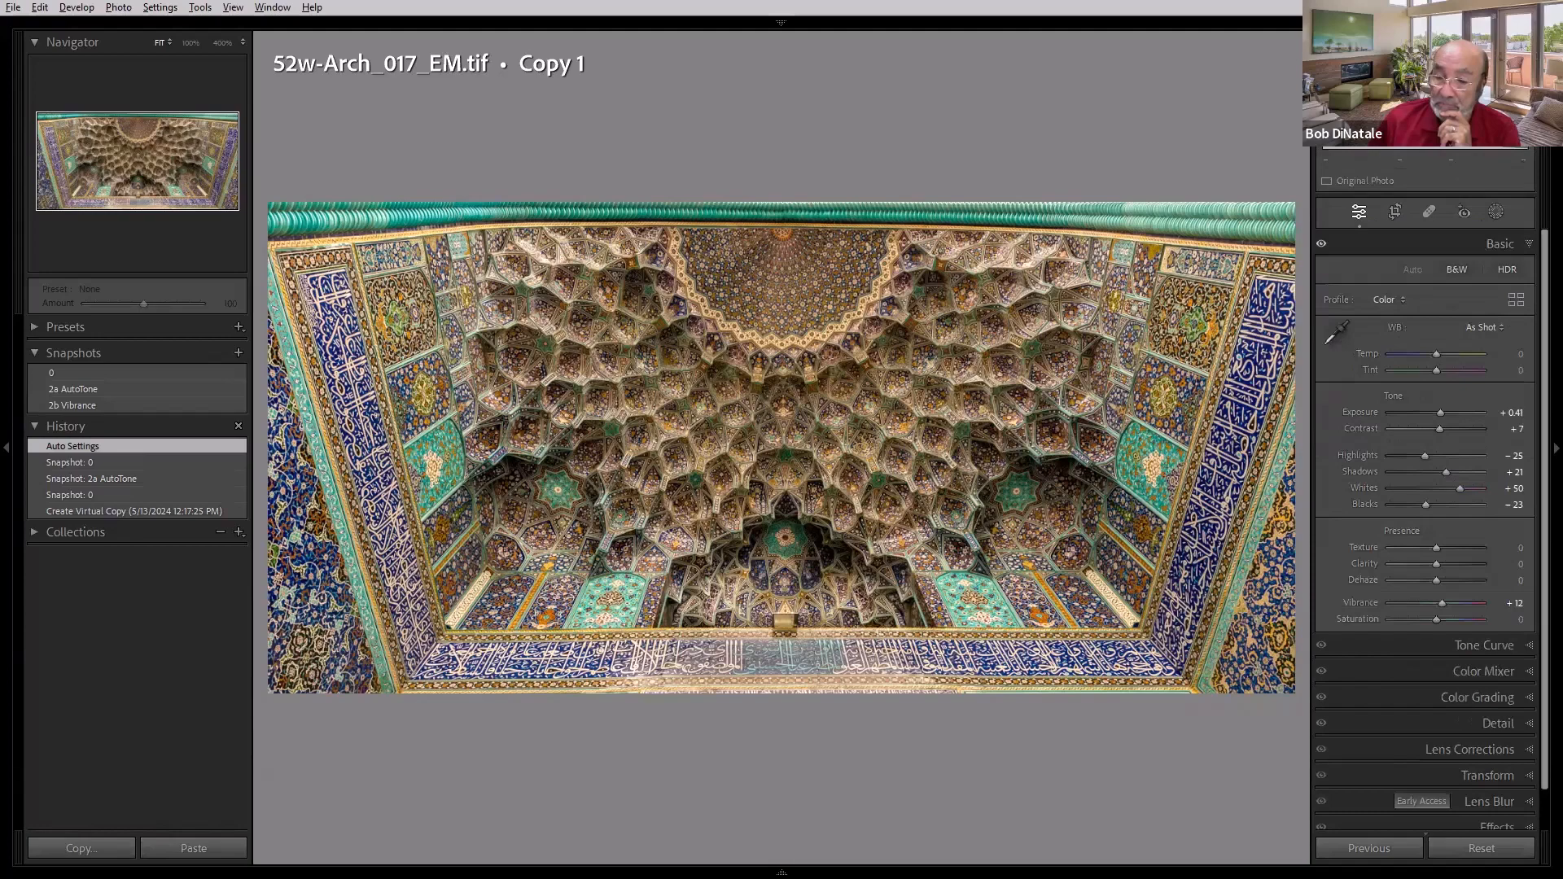
Step: Step the virtual copy back through its edit history to the Create Virtual Copy state
{"action": "mouse_move", "coordinate": [50, 372]}
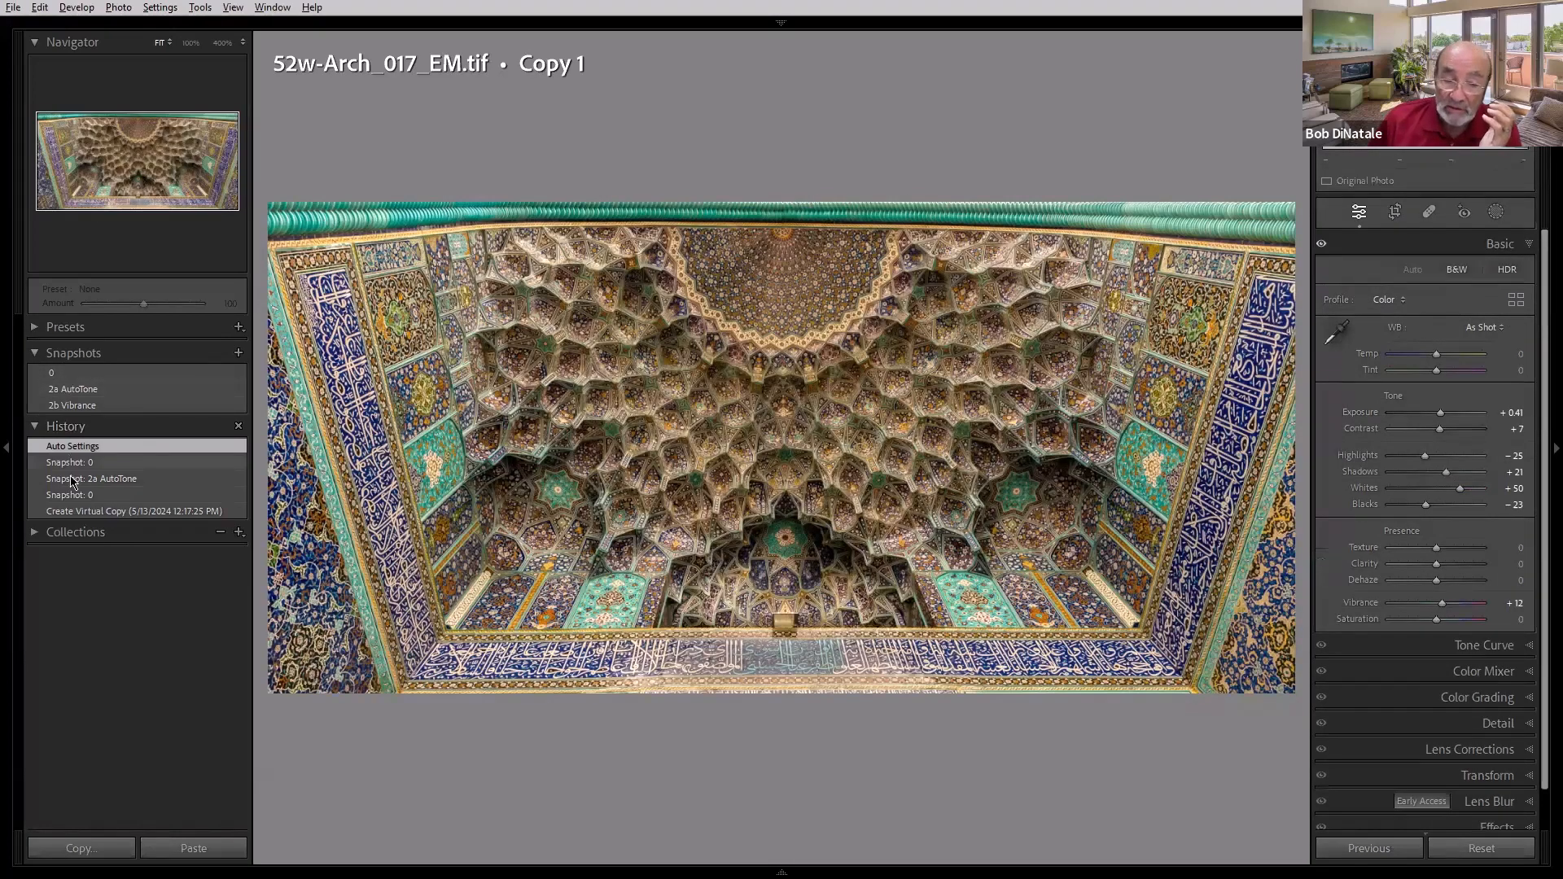
{"action": "left_click", "coordinate": [72, 480]}
{"action": "left_click", "coordinate": [70, 497]}
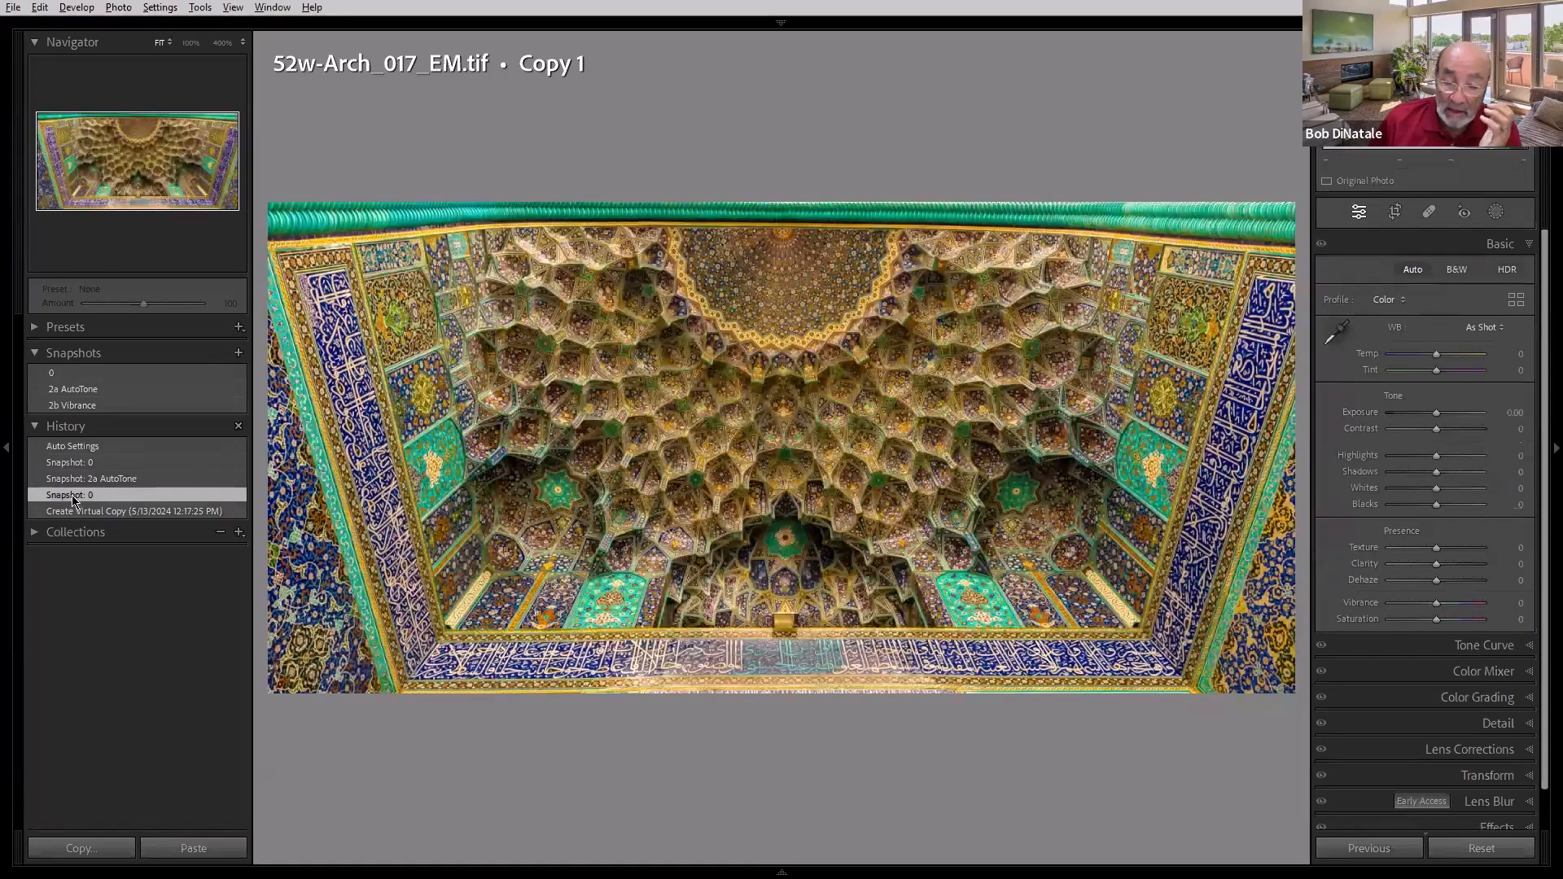
{"action": "left_click", "coordinate": [74, 510]}
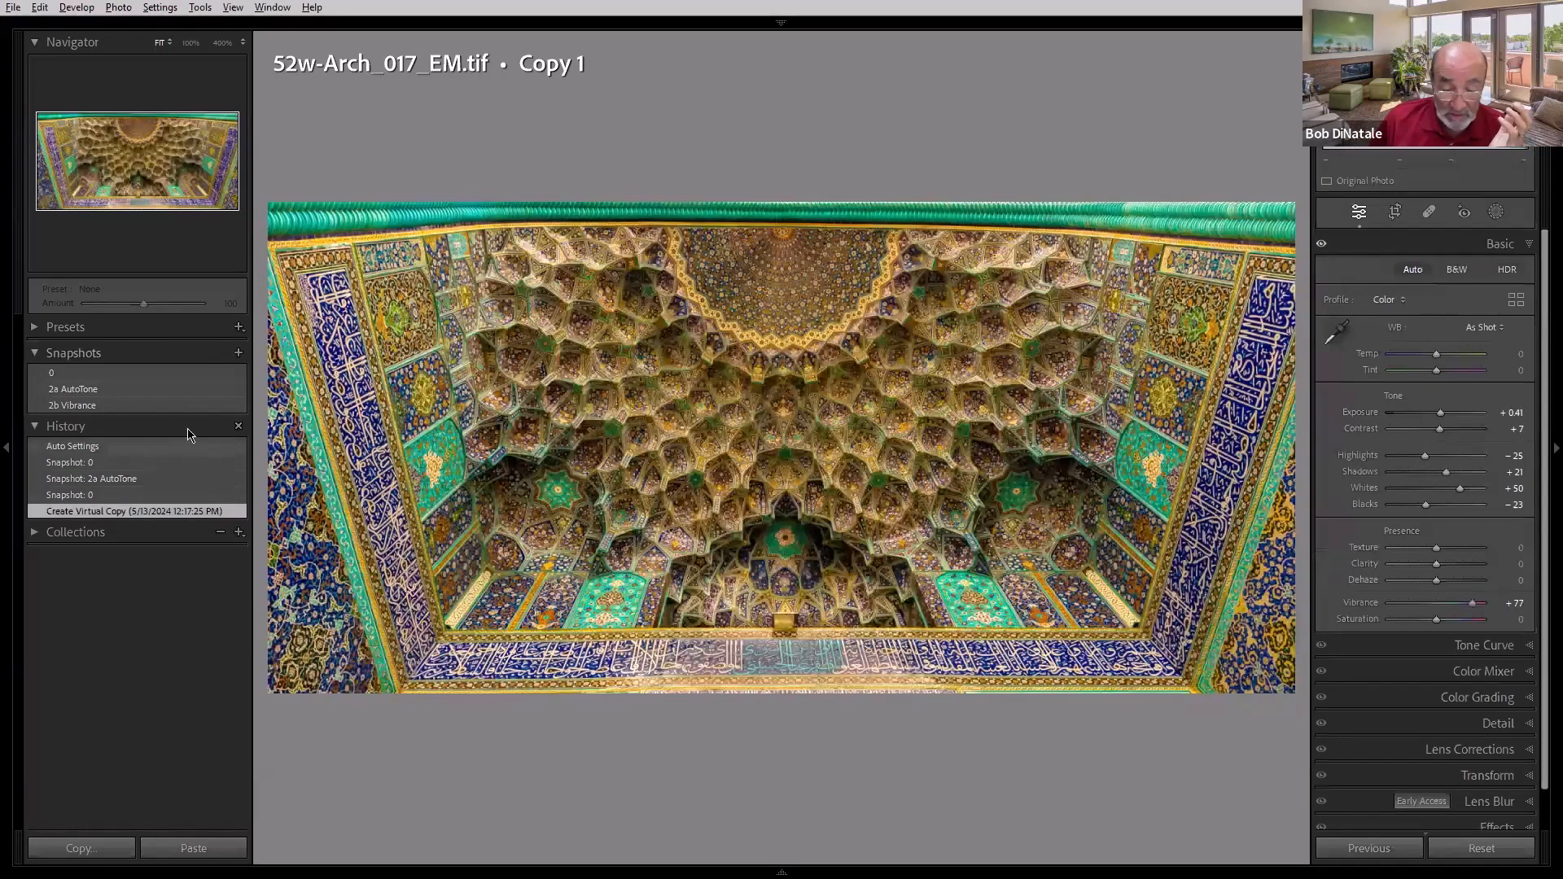
Step: Switch the virtual copy back and forth between snapshots 0 and 2a AutoTone, ending on 2a AutoTone
{"action": "left_click", "coordinate": [98, 372]}
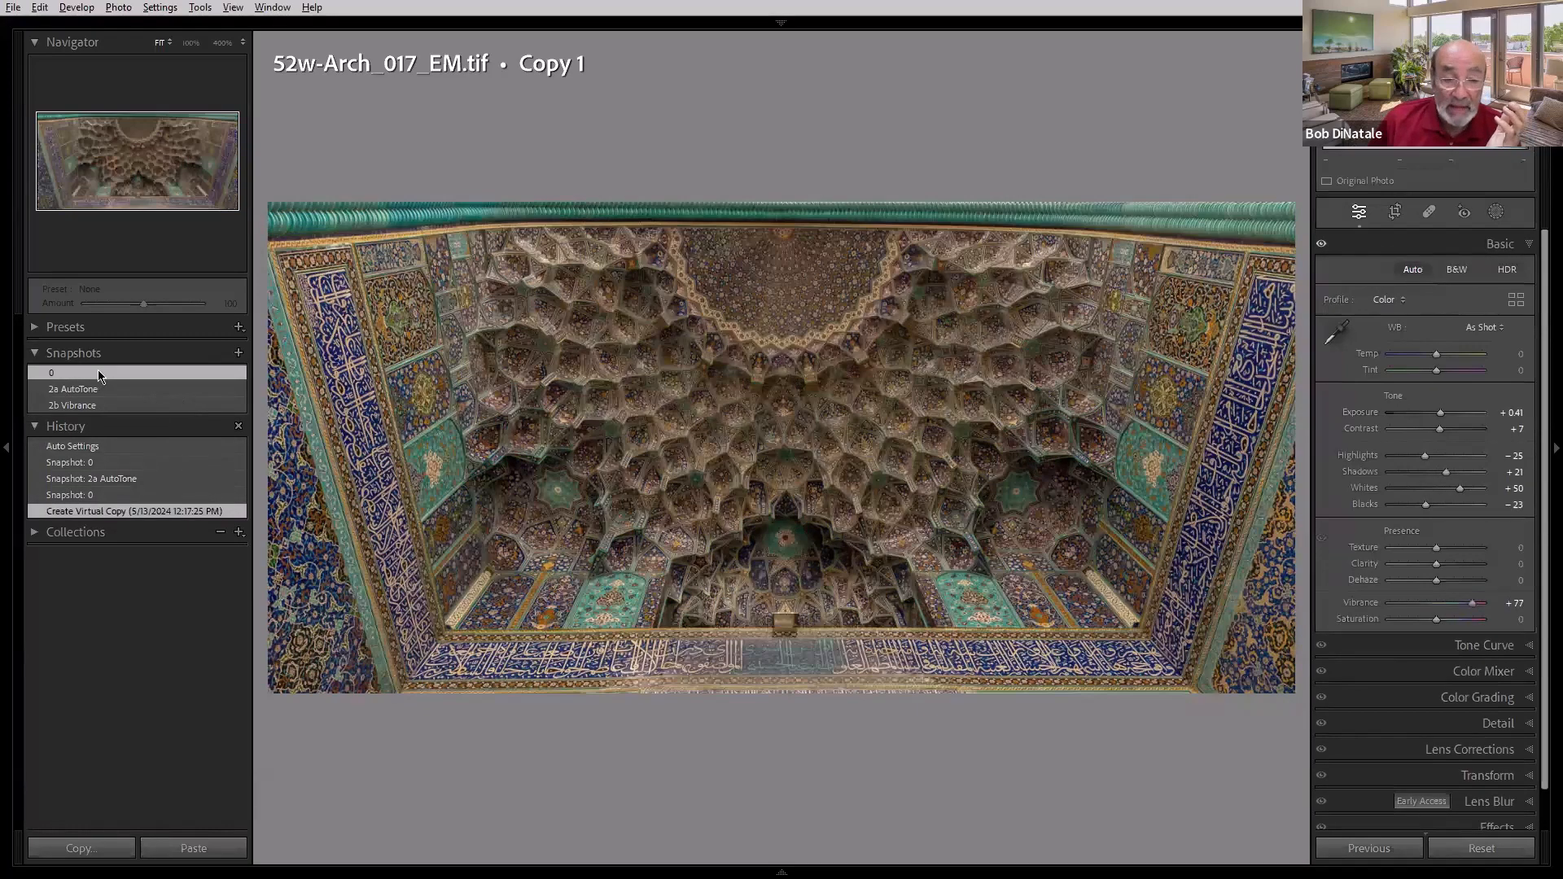
{"action": "left_click", "coordinate": [106, 371]}
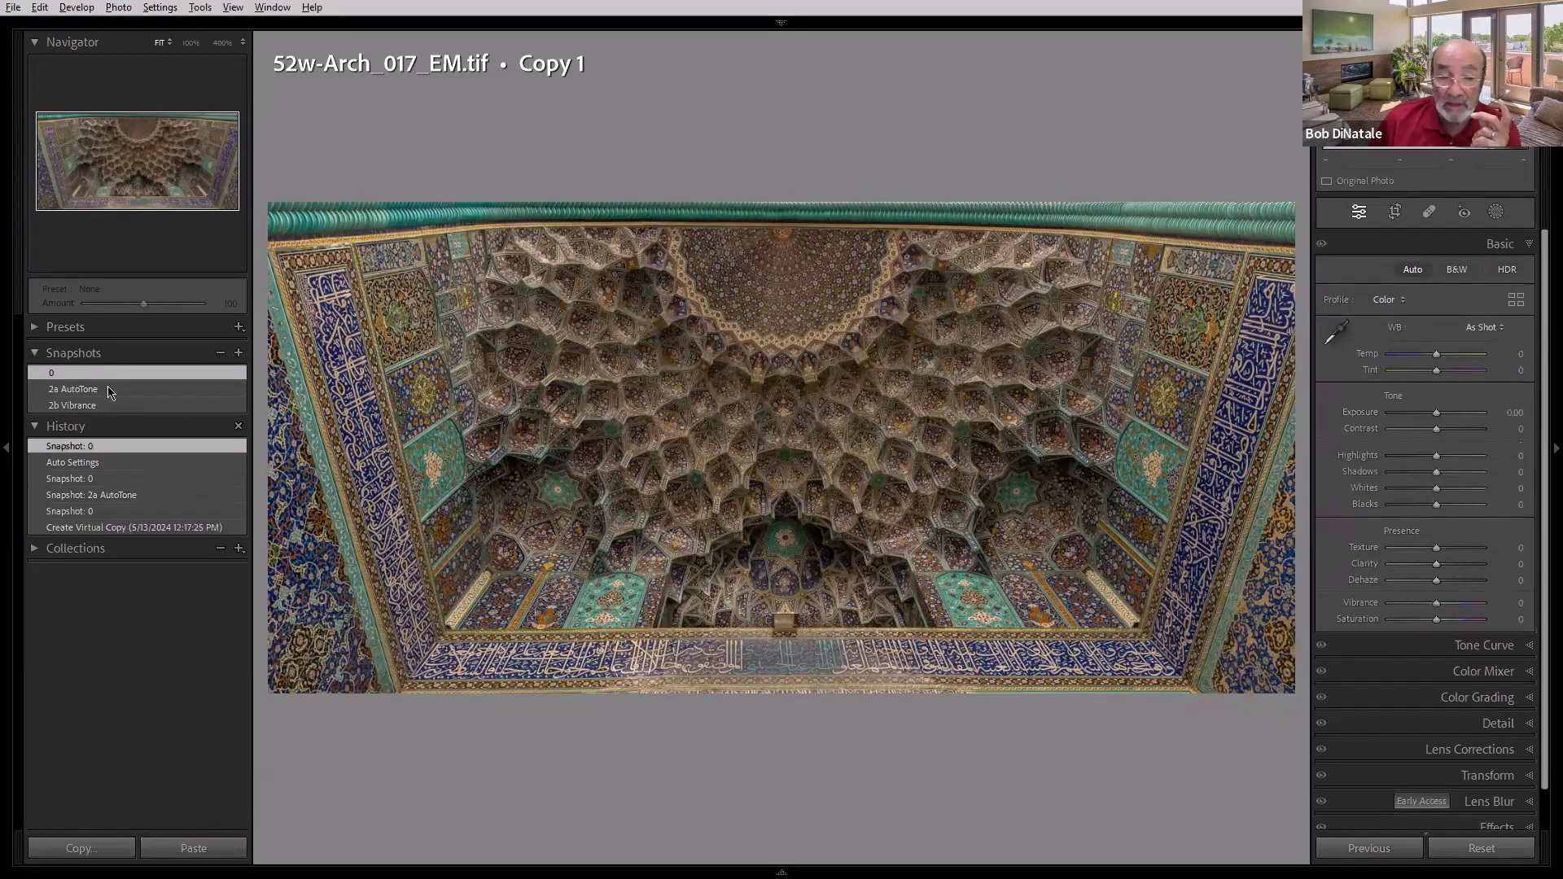
{"action": "left_click", "coordinate": [109, 388]}
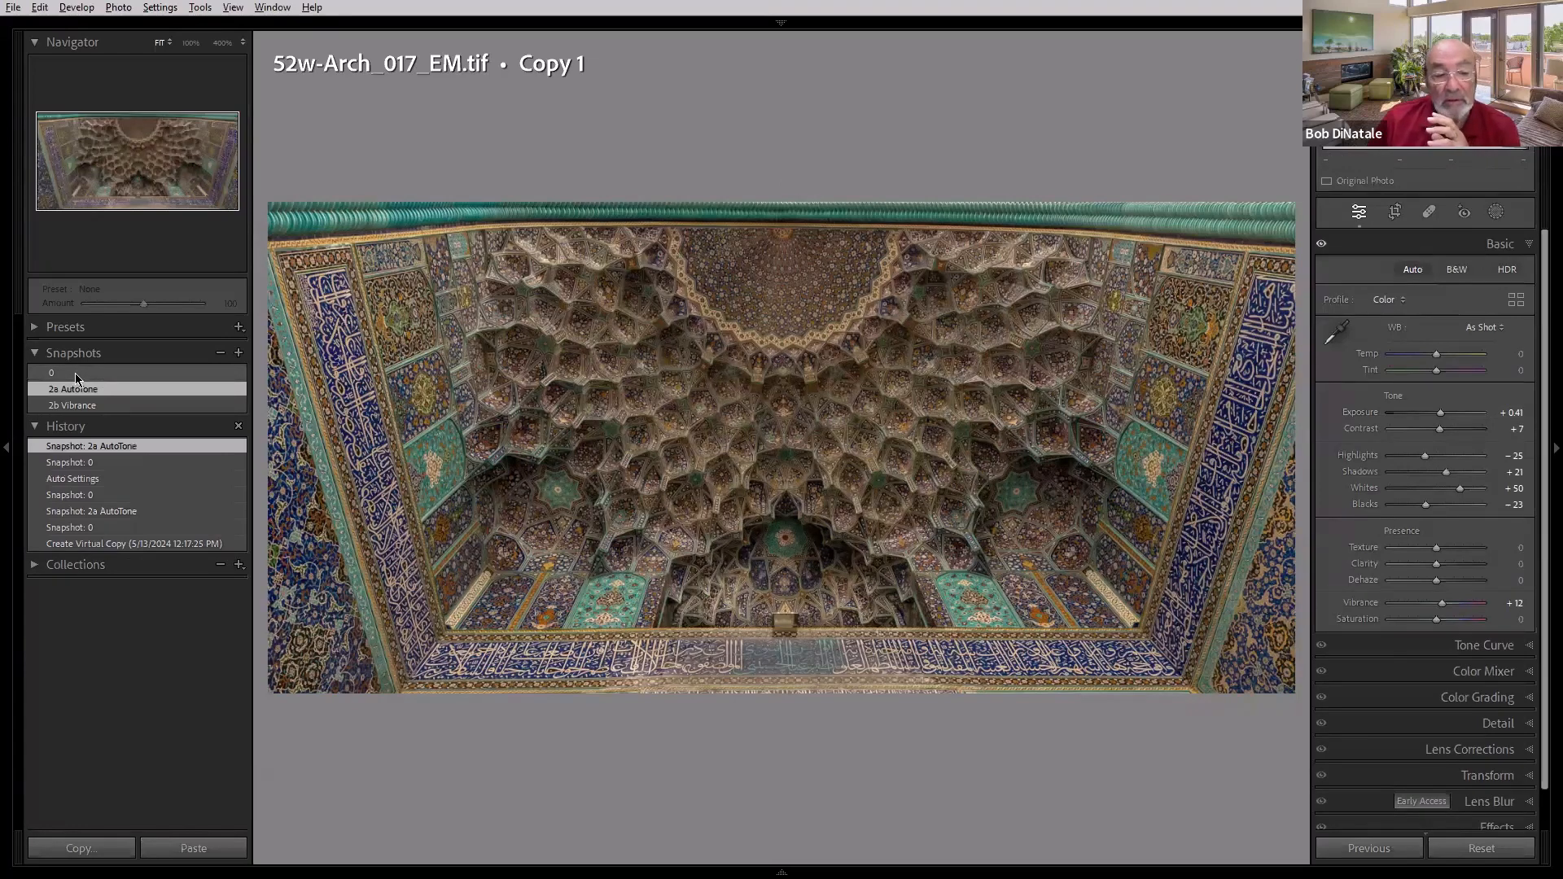
{"action": "left_click", "coordinate": [78, 376]}
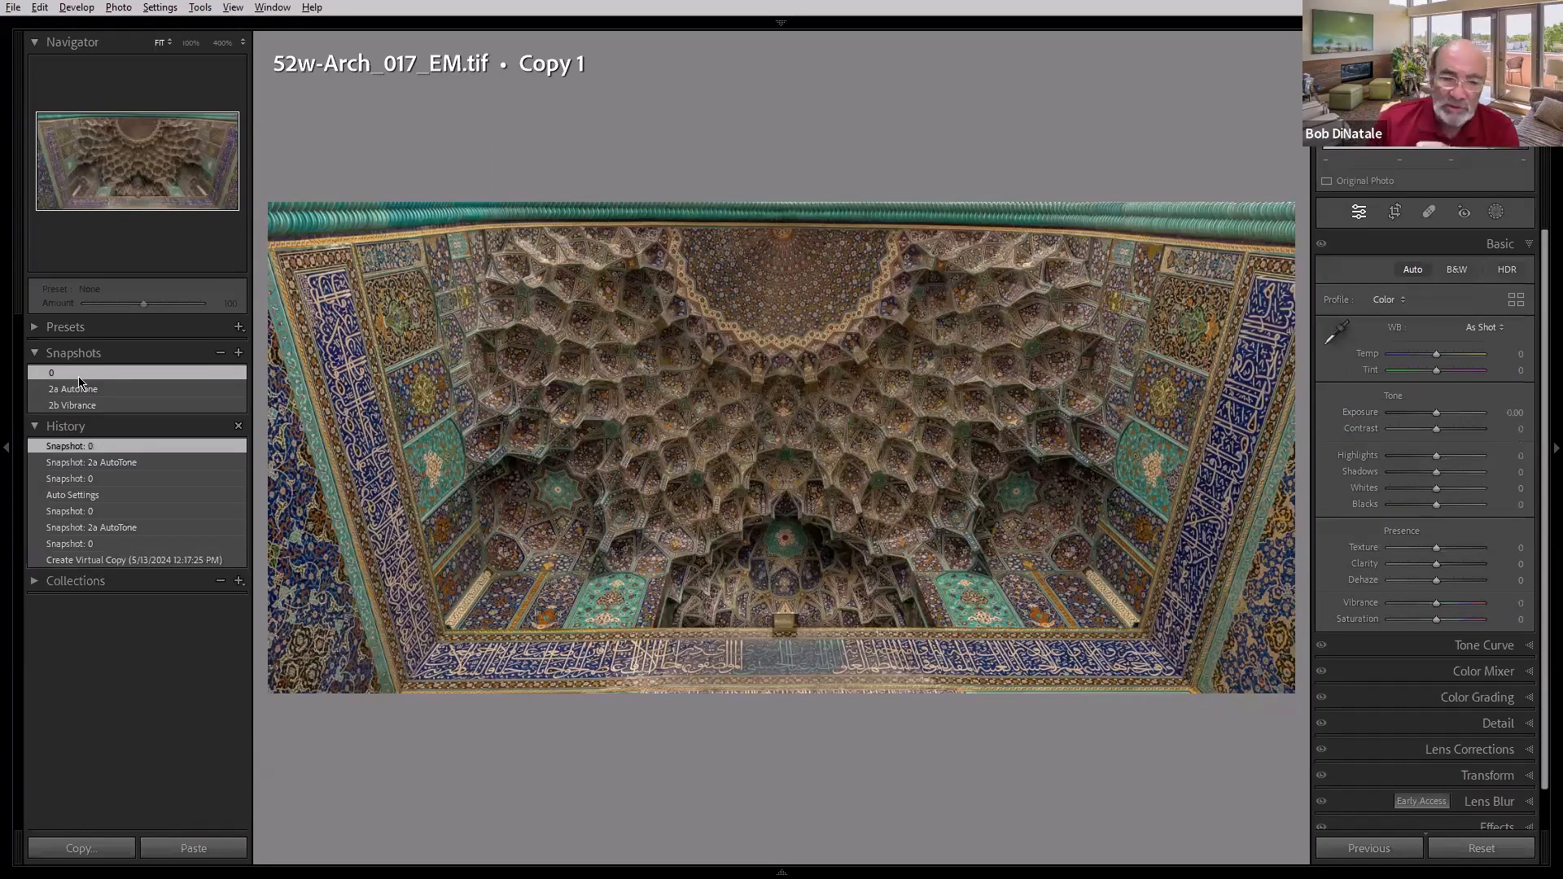
{"action": "left_click", "coordinate": [82, 388]}
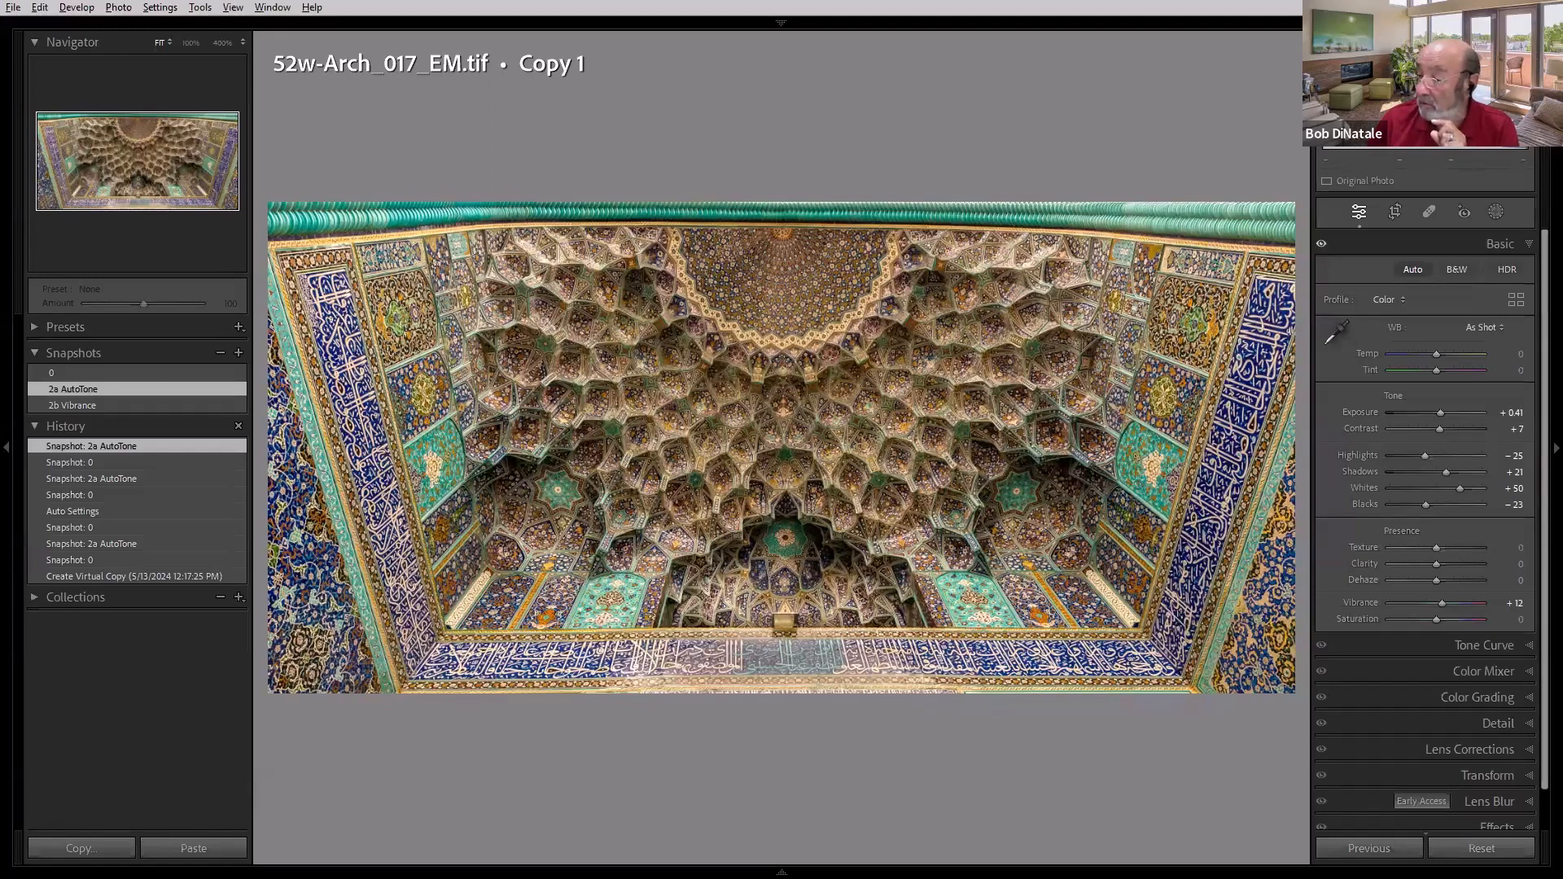
Step: Switch to 52w-Arch_012_EM.tif and apply its 2a AutoTone snapshot
{"action": "key", "text": "Right"}
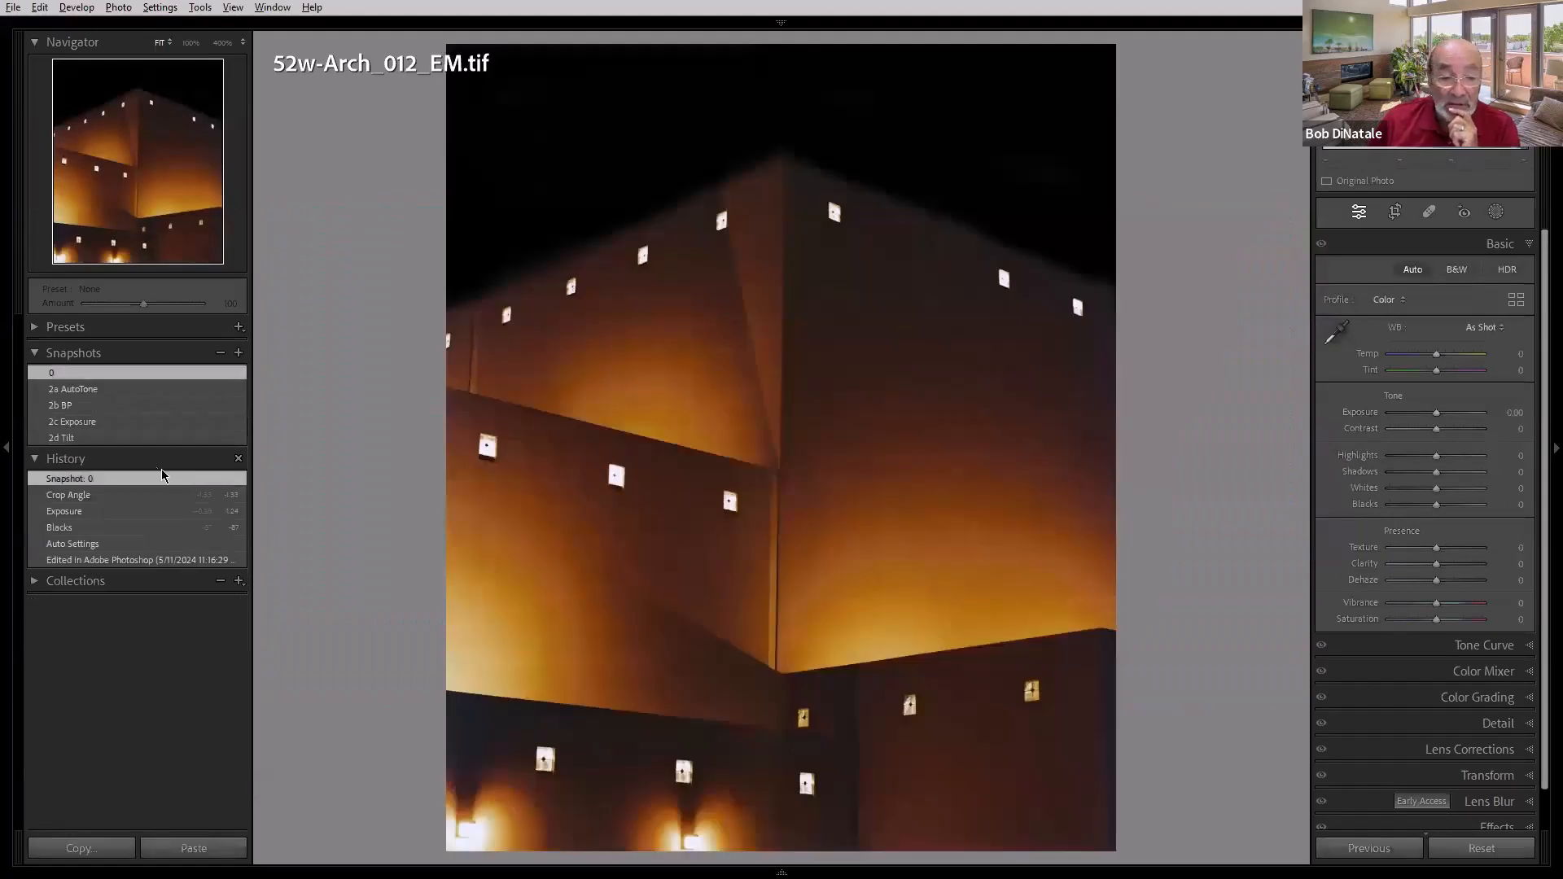
{"action": "left_click", "coordinate": [95, 387]}
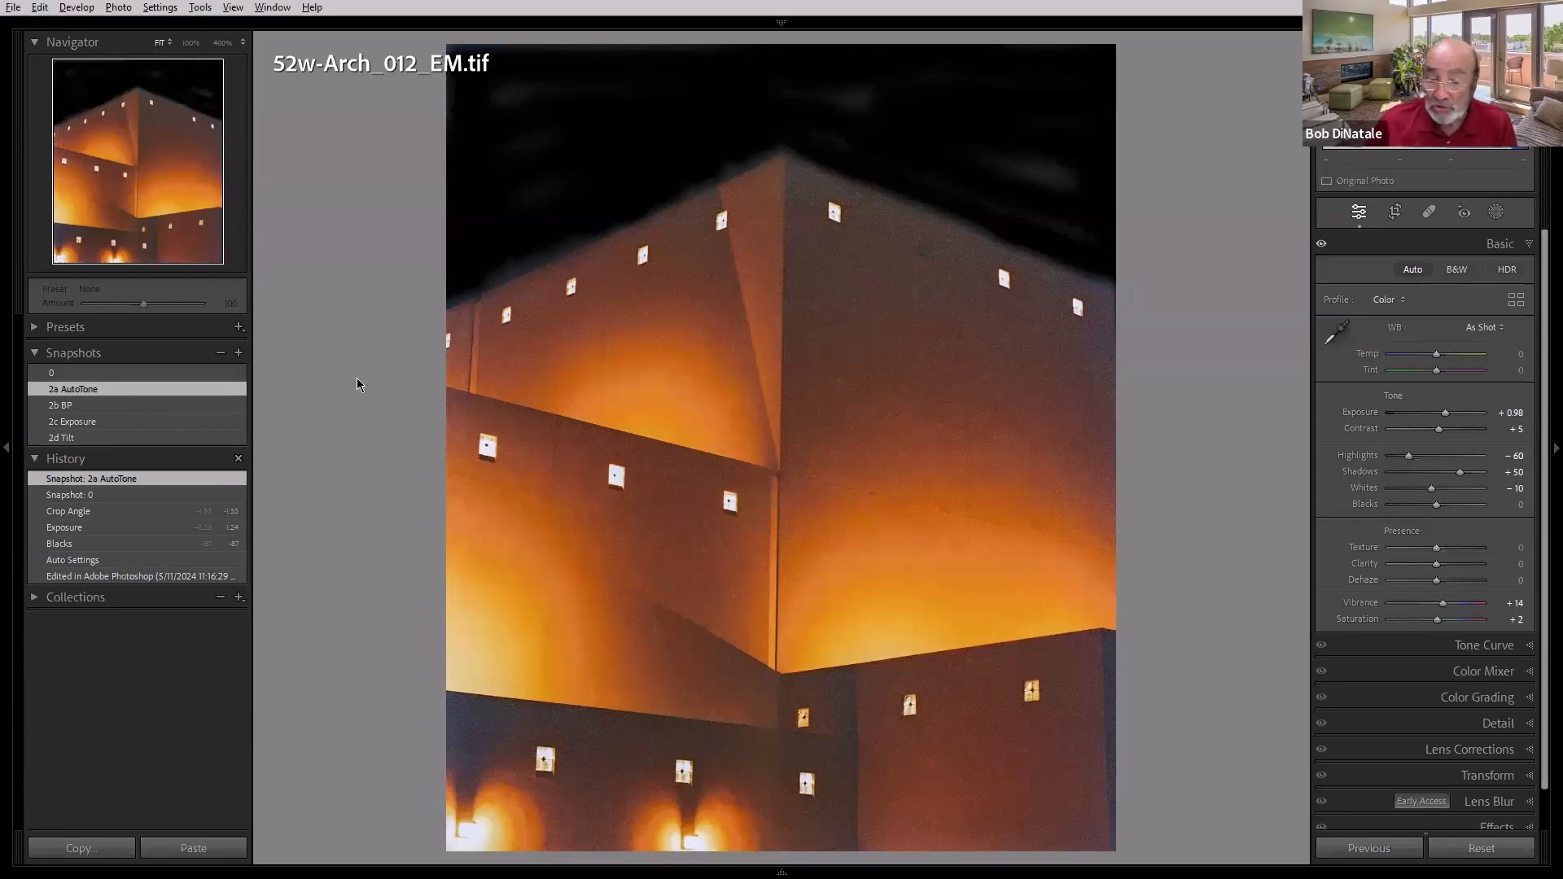
{"action": "mouse_move", "coordinate": [1058, 874]}
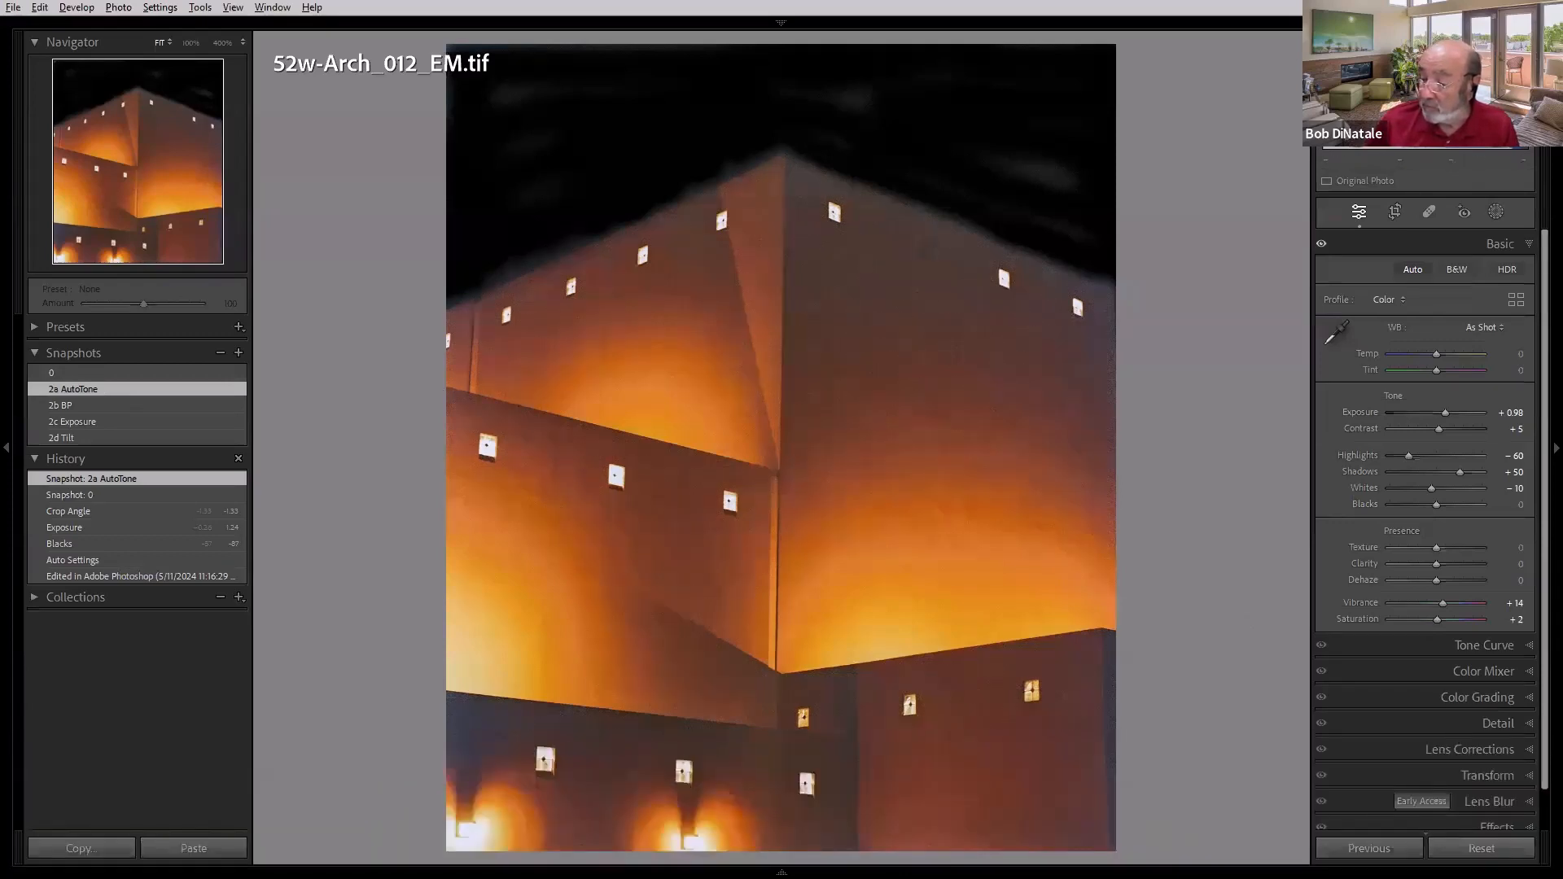
Step: Go to the original 52w-Arch_017_EM.tif and compare its 2a AutoTone and 2b Vibrance snapshots
{"action": "key", "text": "Right"}
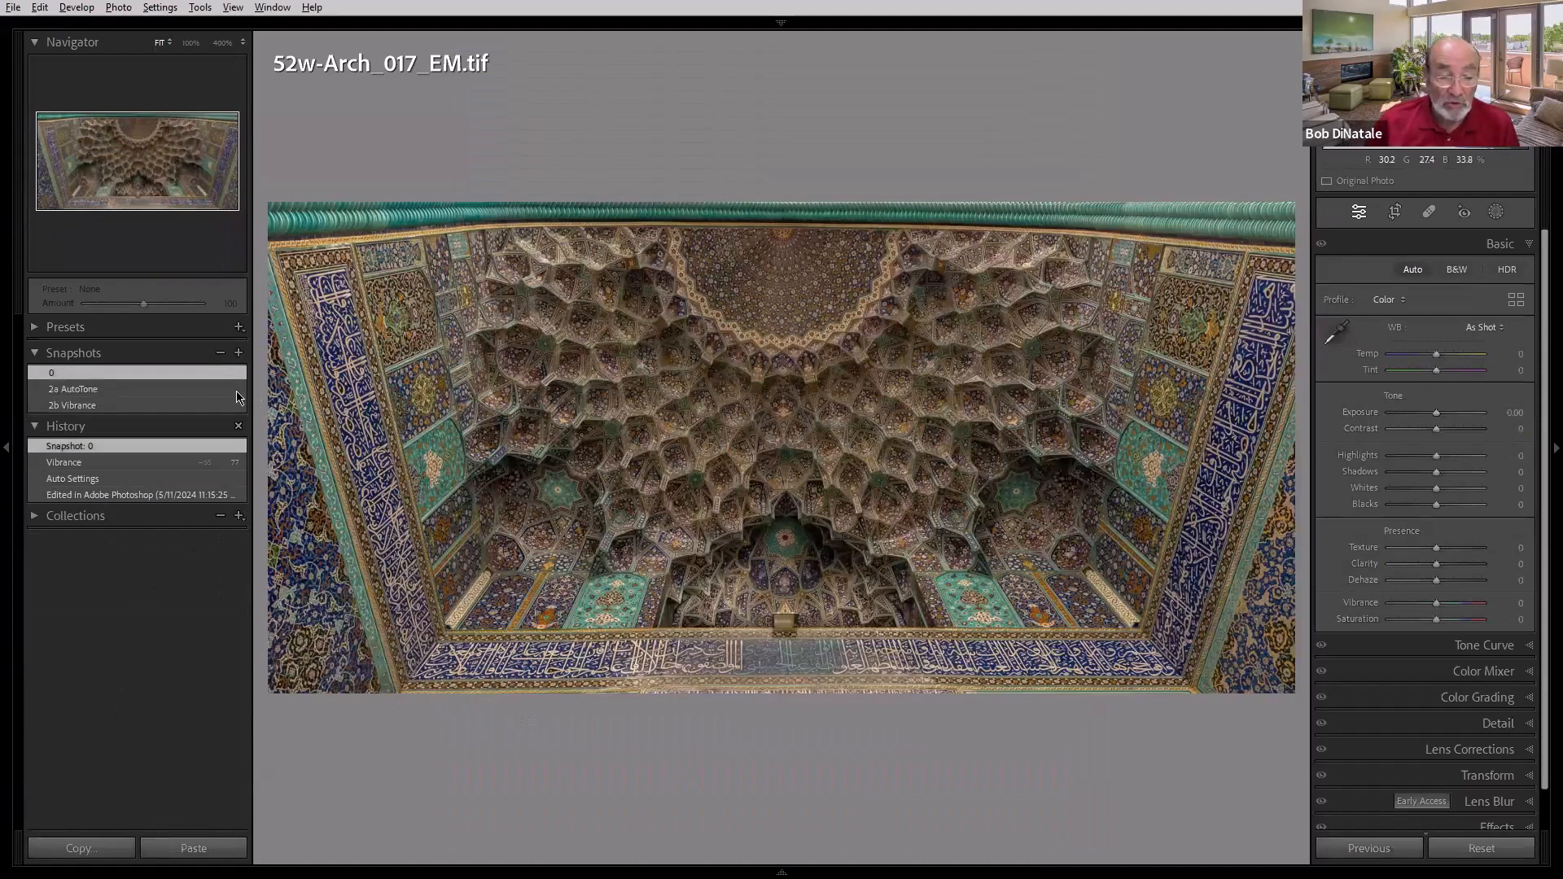
{"action": "left_click", "coordinate": [215, 394]}
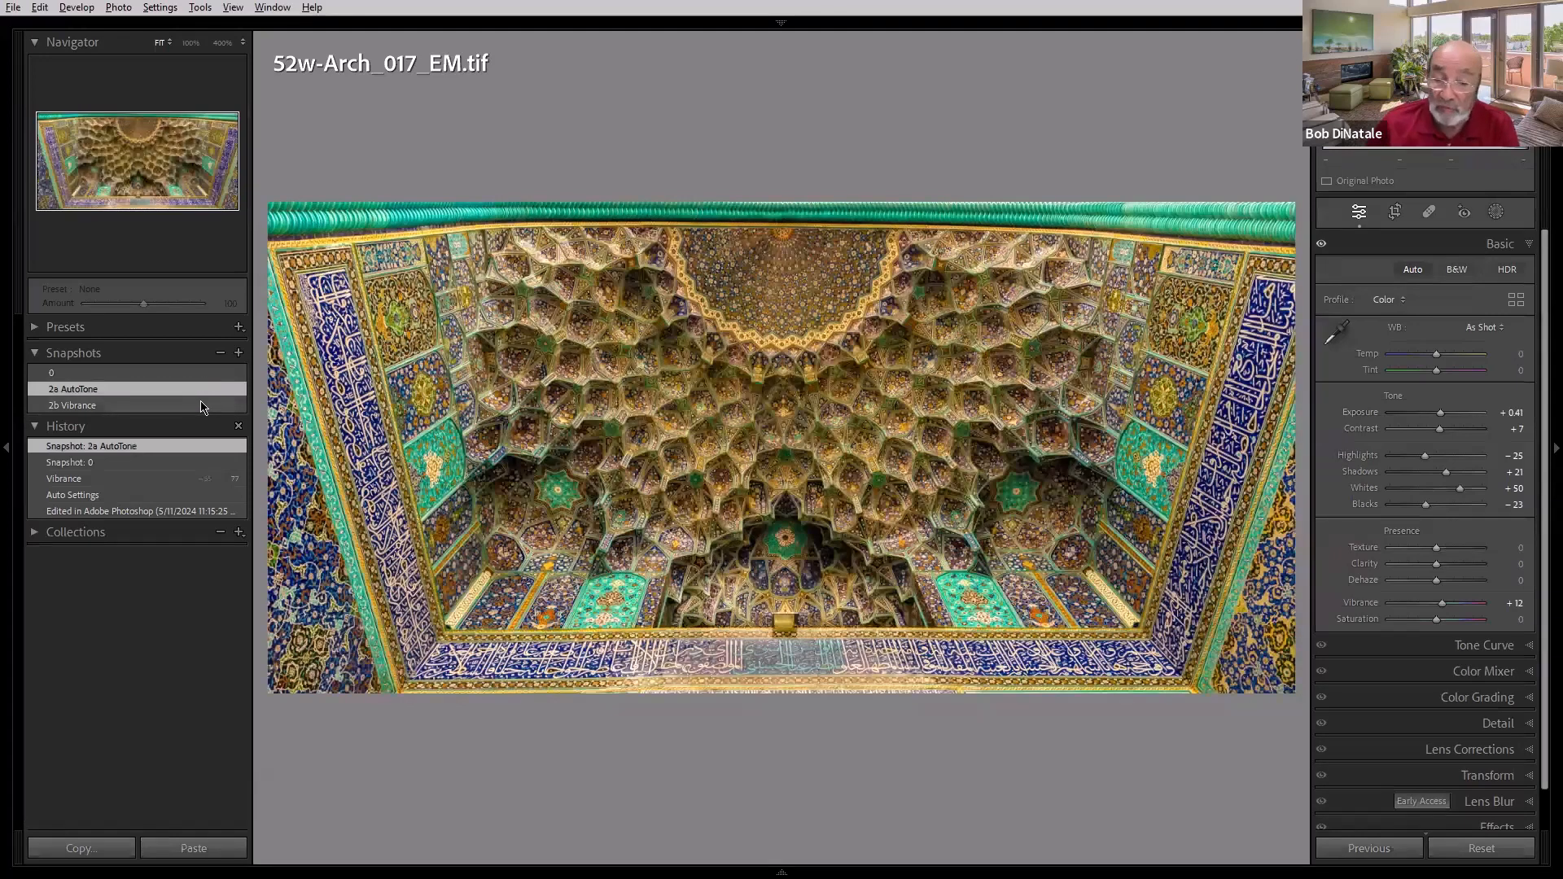
{"action": "left_click", "coordinate": [201, 407]}
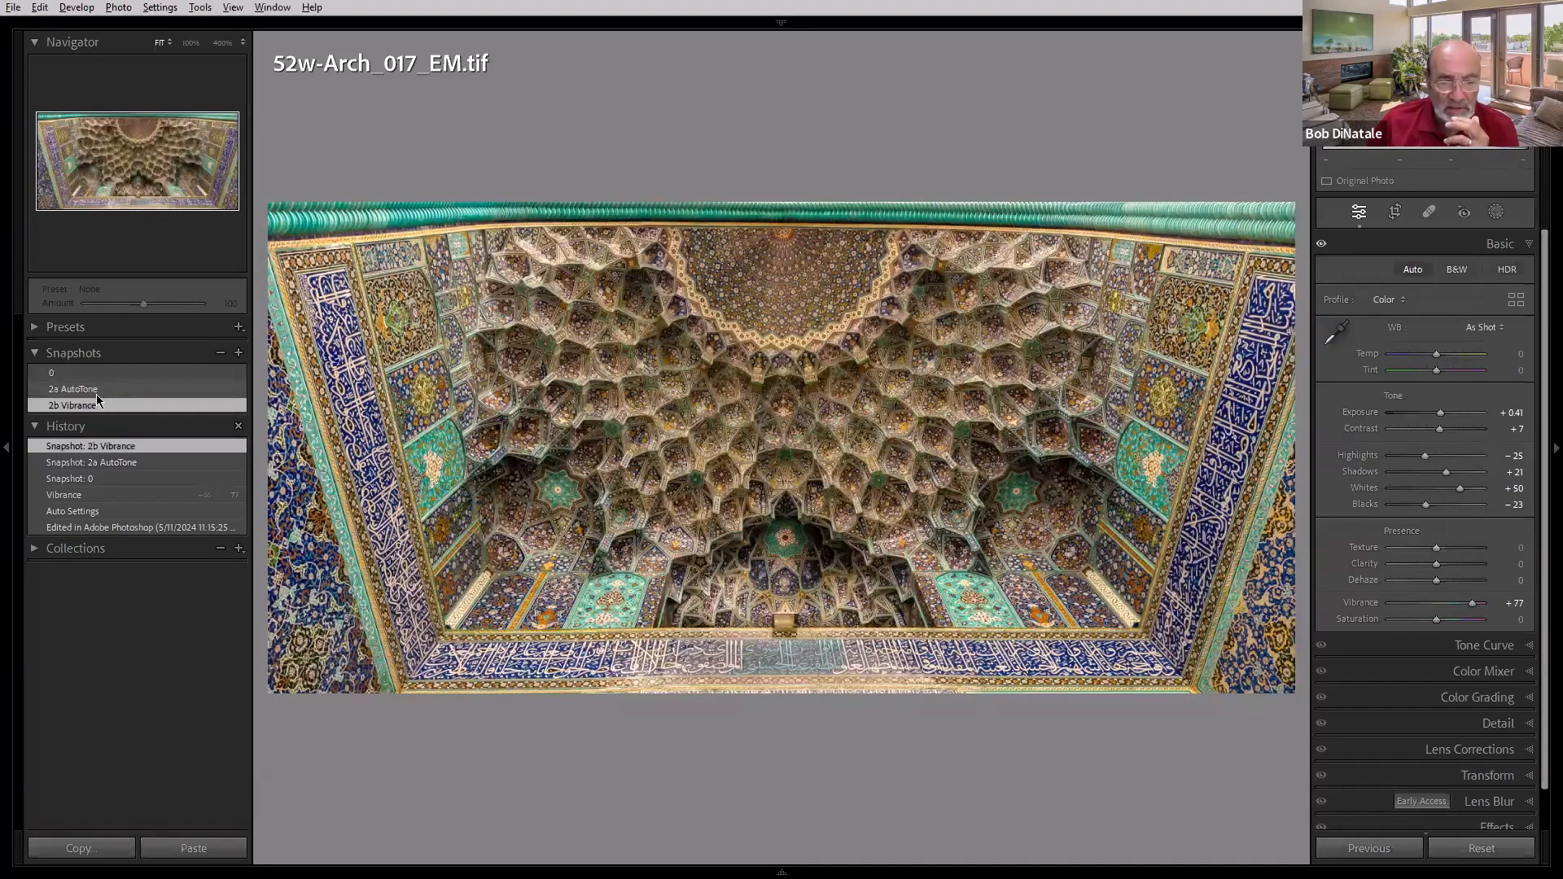
{"action": "left_click", "coordinate": [96, 392]}
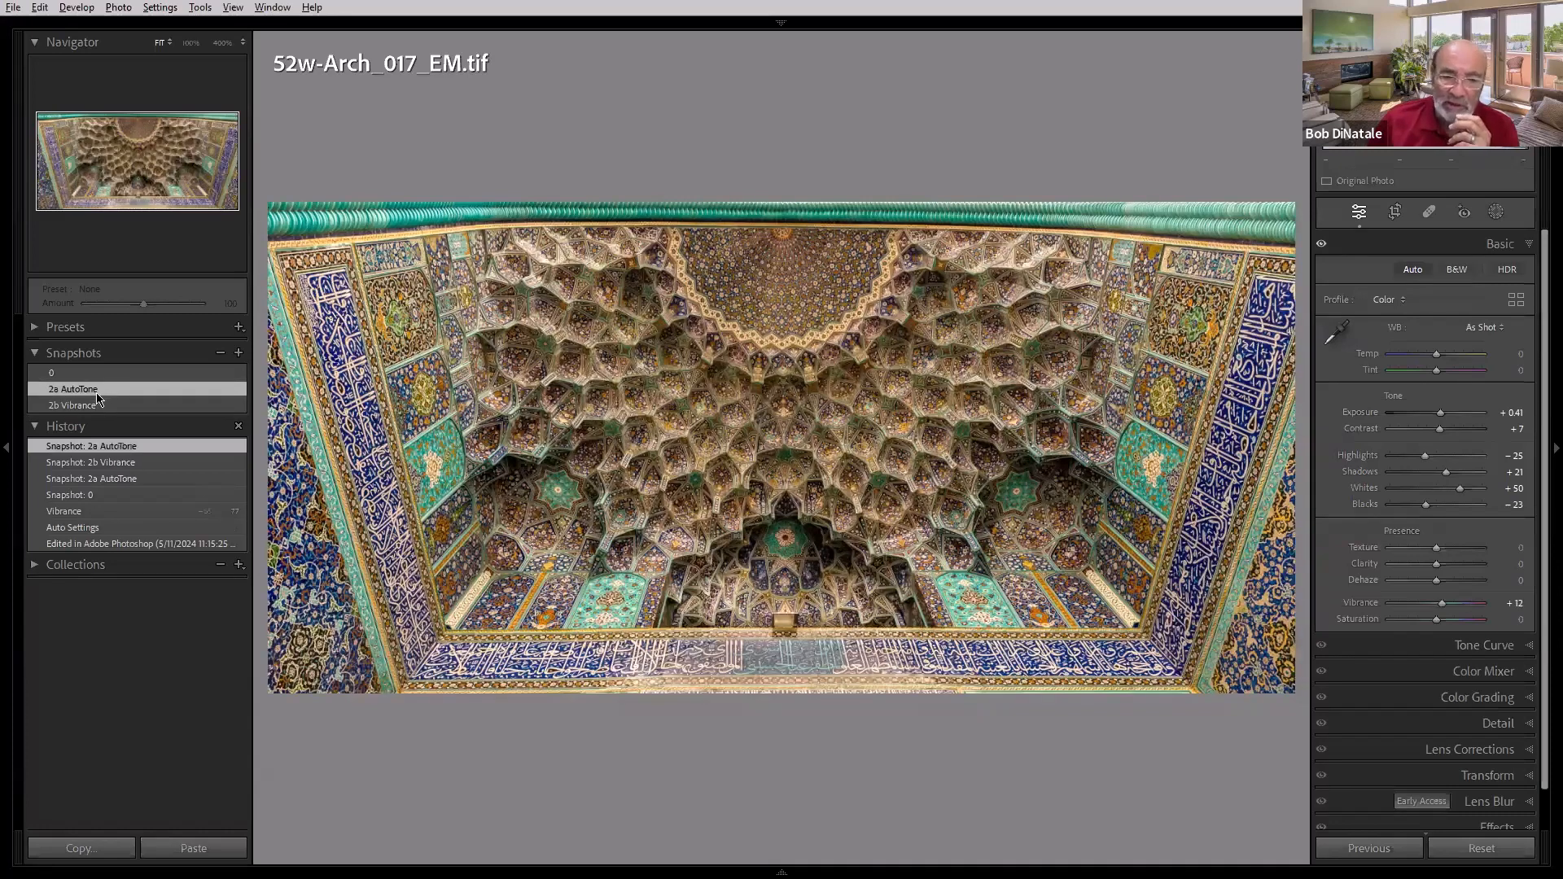
{"action": "left_click", "coordinate": [99, 407]}
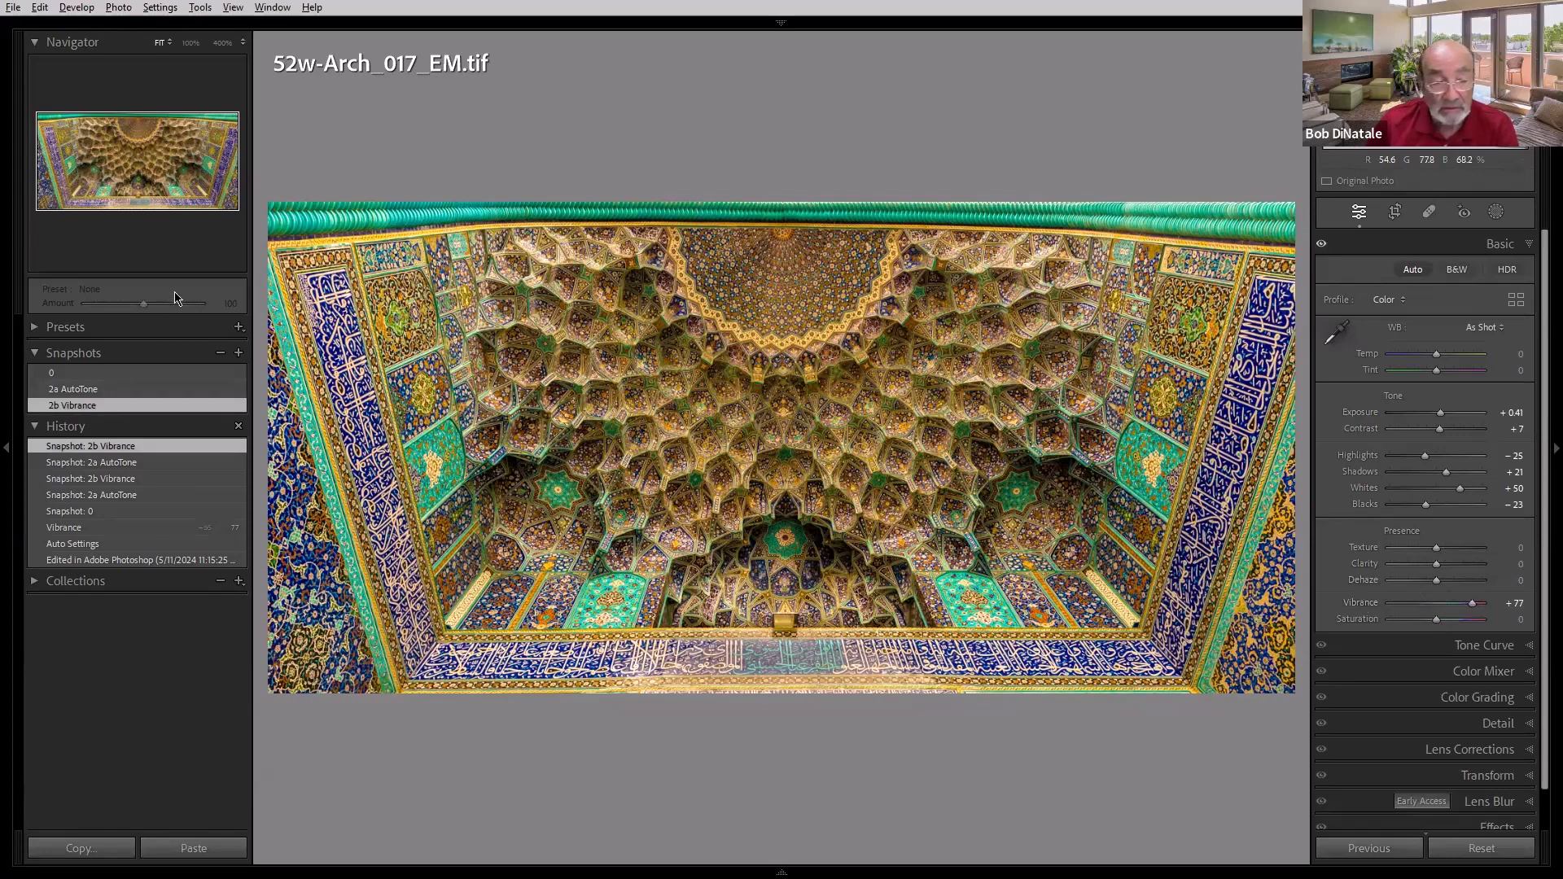
{"action": "left_click", "coordinate": [119, 389]}
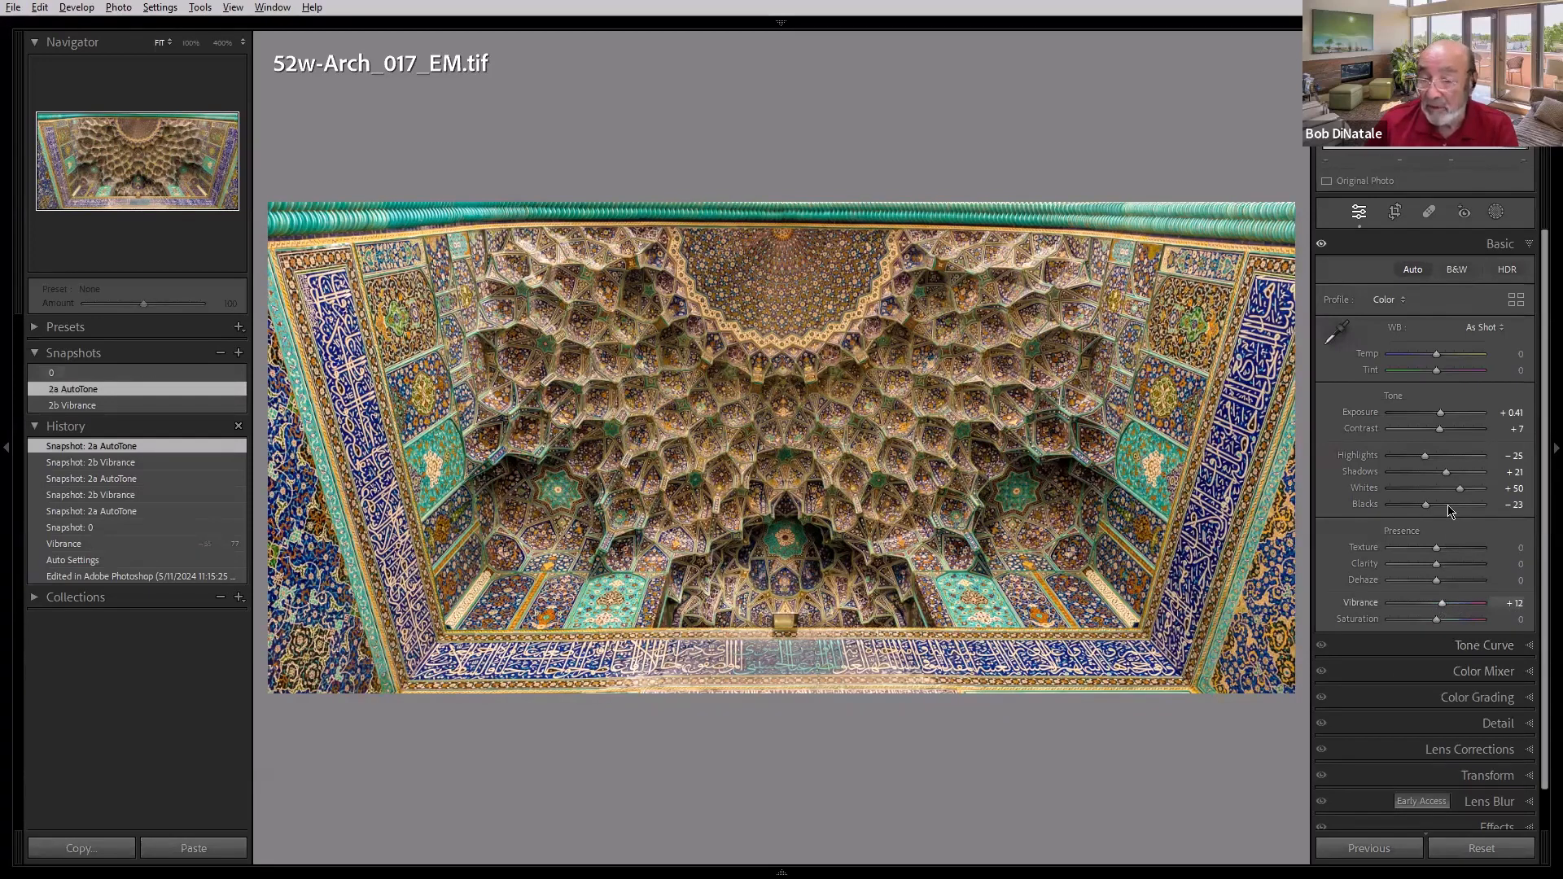
Step: Restore snapshot 0 of the ceiling photo and apply automatic tone adjustments to it
{"action": "left_click", "coordinate": [92, 374]}
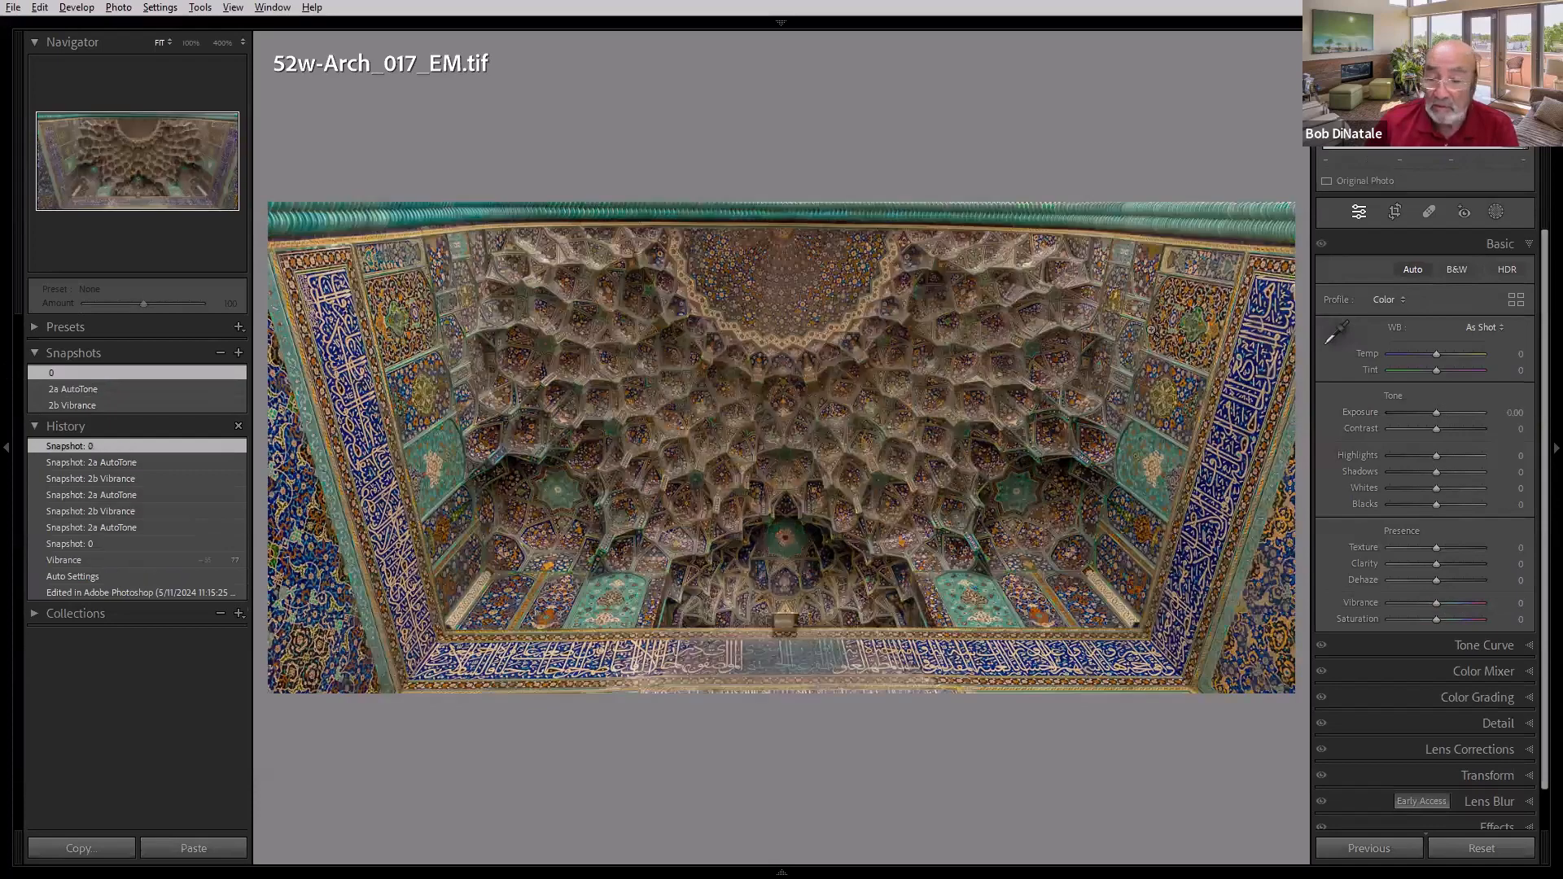
{"action": "left_click", "coordinate": [1416, 271]}
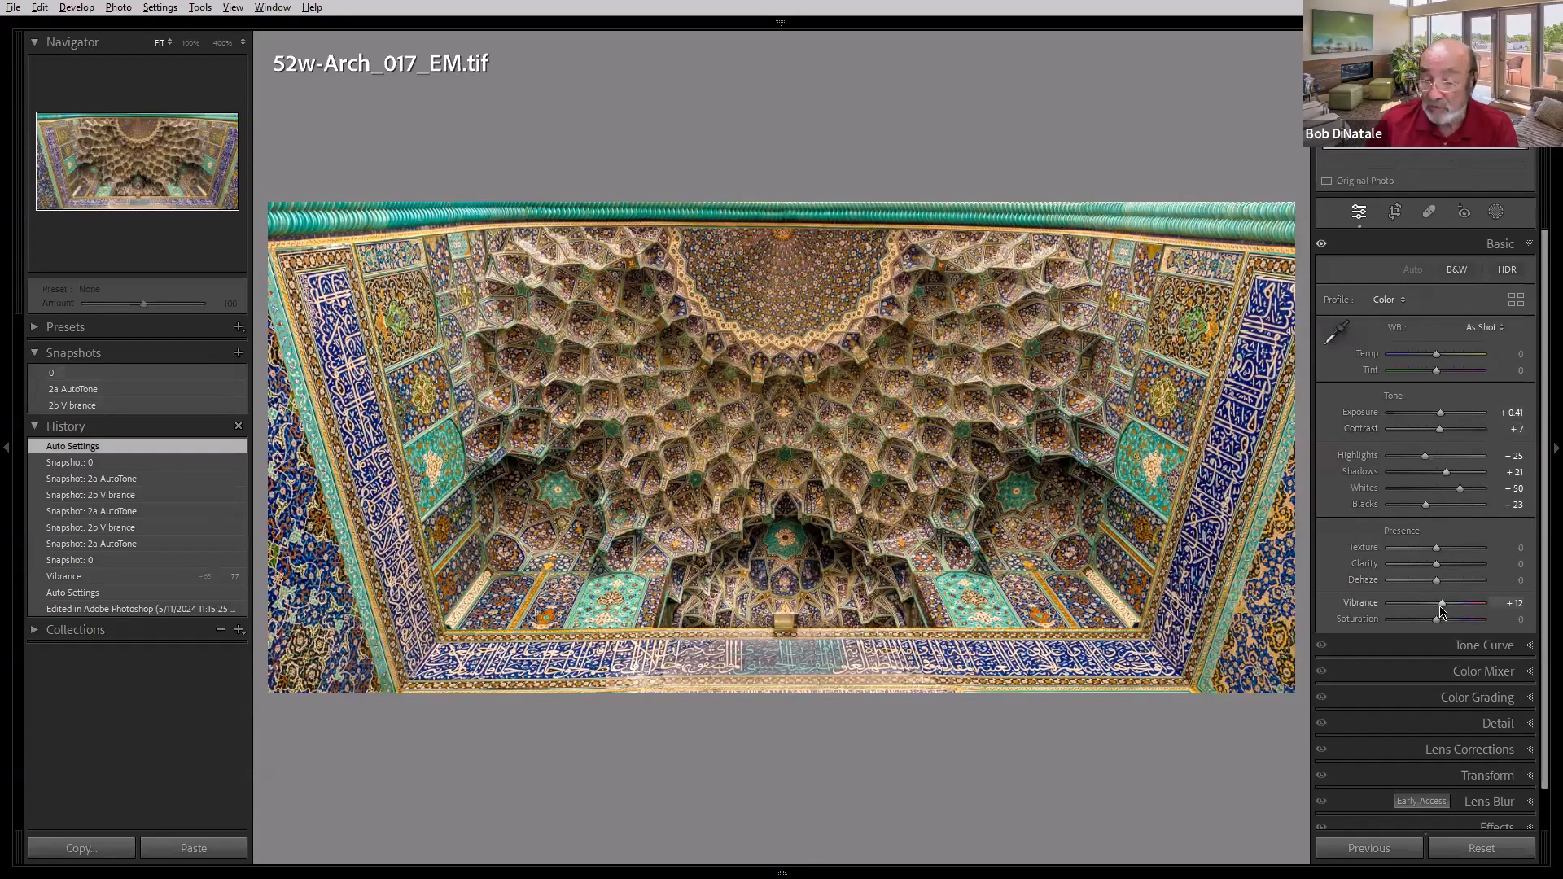
Step: Try Vibrance at +100 on the auto-toned ceiling photo and undo the change
{"action": "left_click_drag", "start_coordinate": [1441, 608], "coordinate": [1482, 603]}
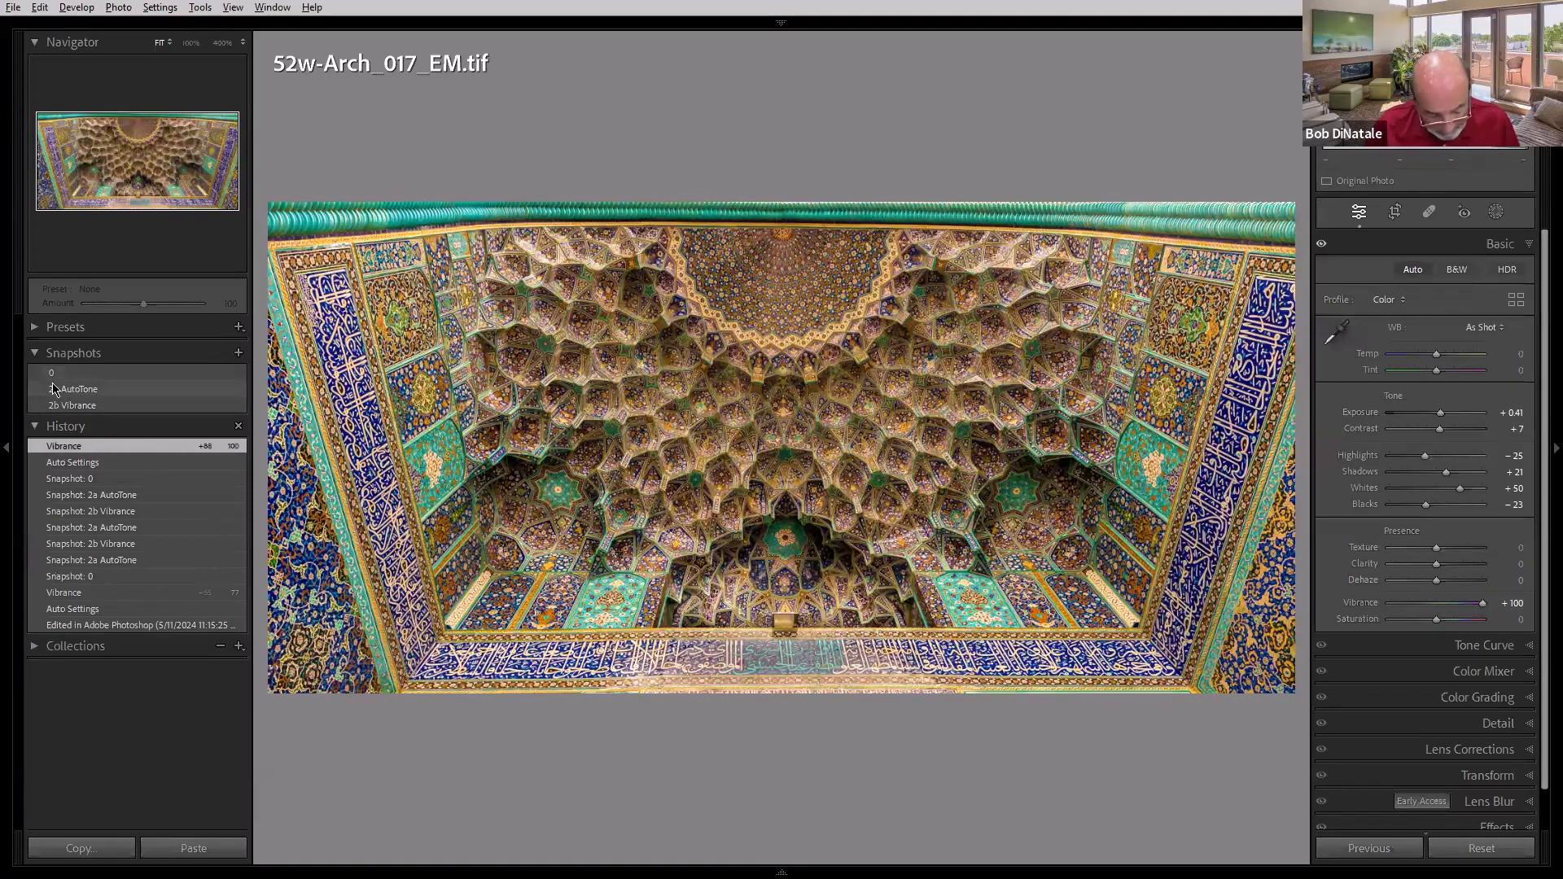
{"action": "key", "text": "ctrl+z"}
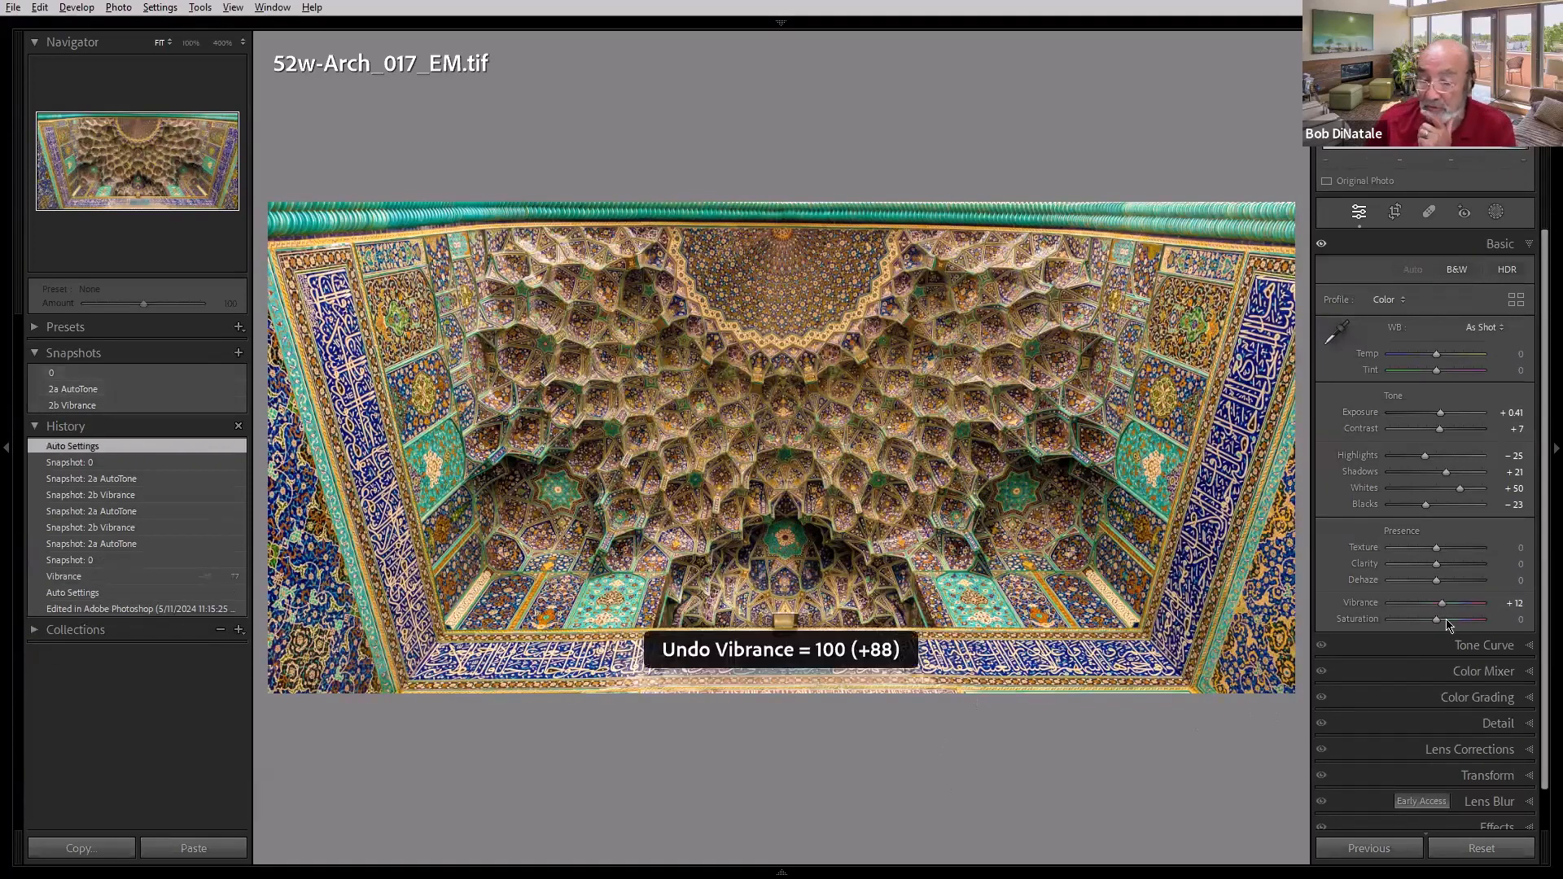
Step: Try Saturation at +100 on the auto-toned ceiling photo and Vibrance at +89 on its 2b Vibrance snapshot
{"action": "left_click_drag", "start_coordinate": [1436, 625], "coordinate": [1489, 623]}
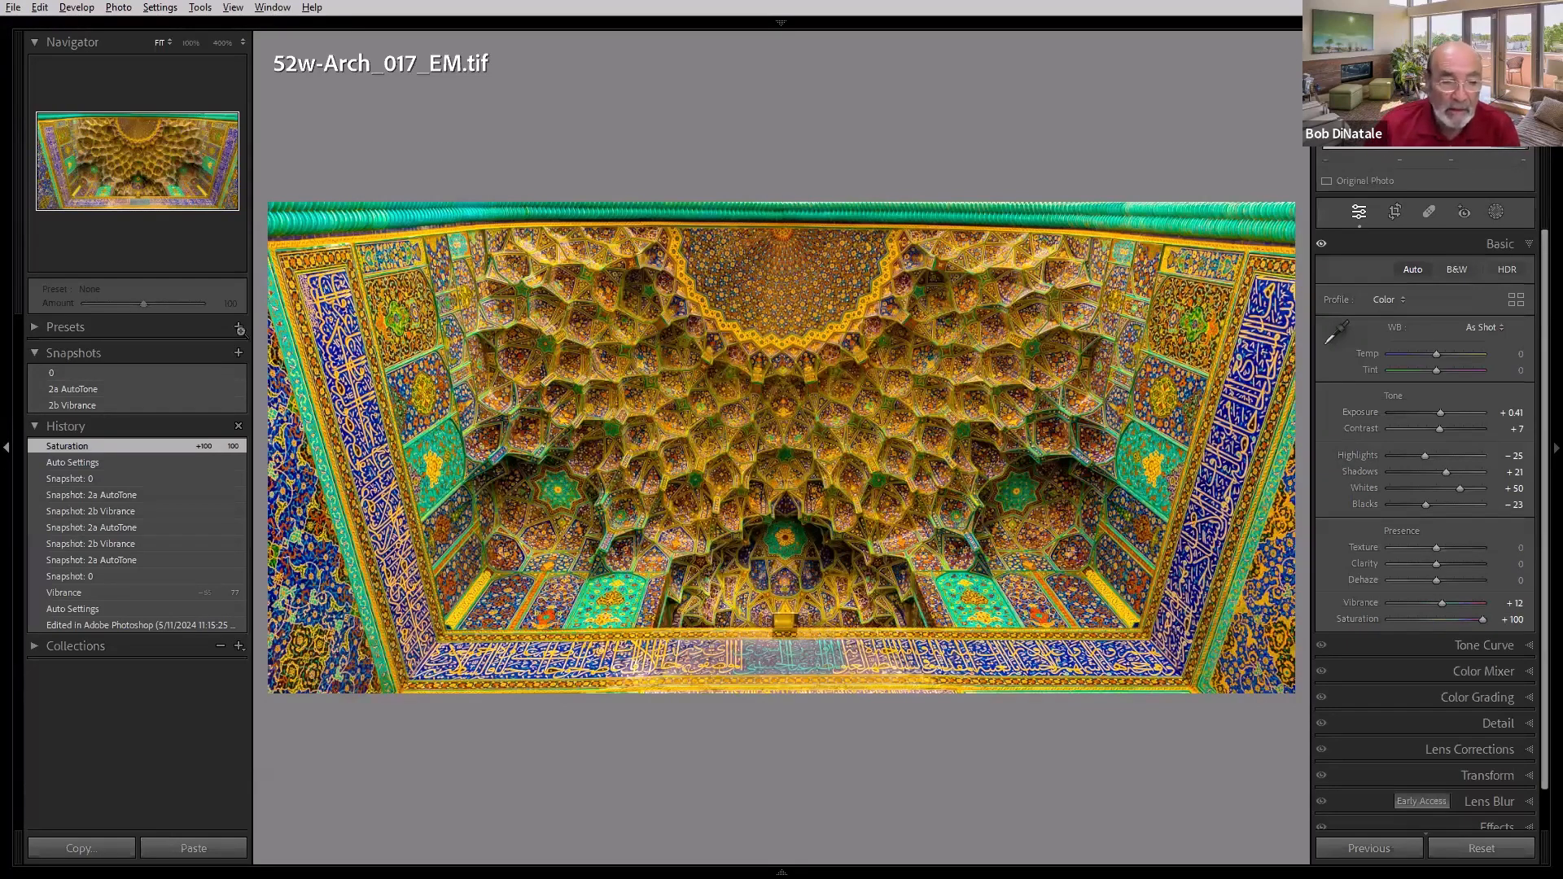
{"action": "left_click", "coordinate": [122, 389]}
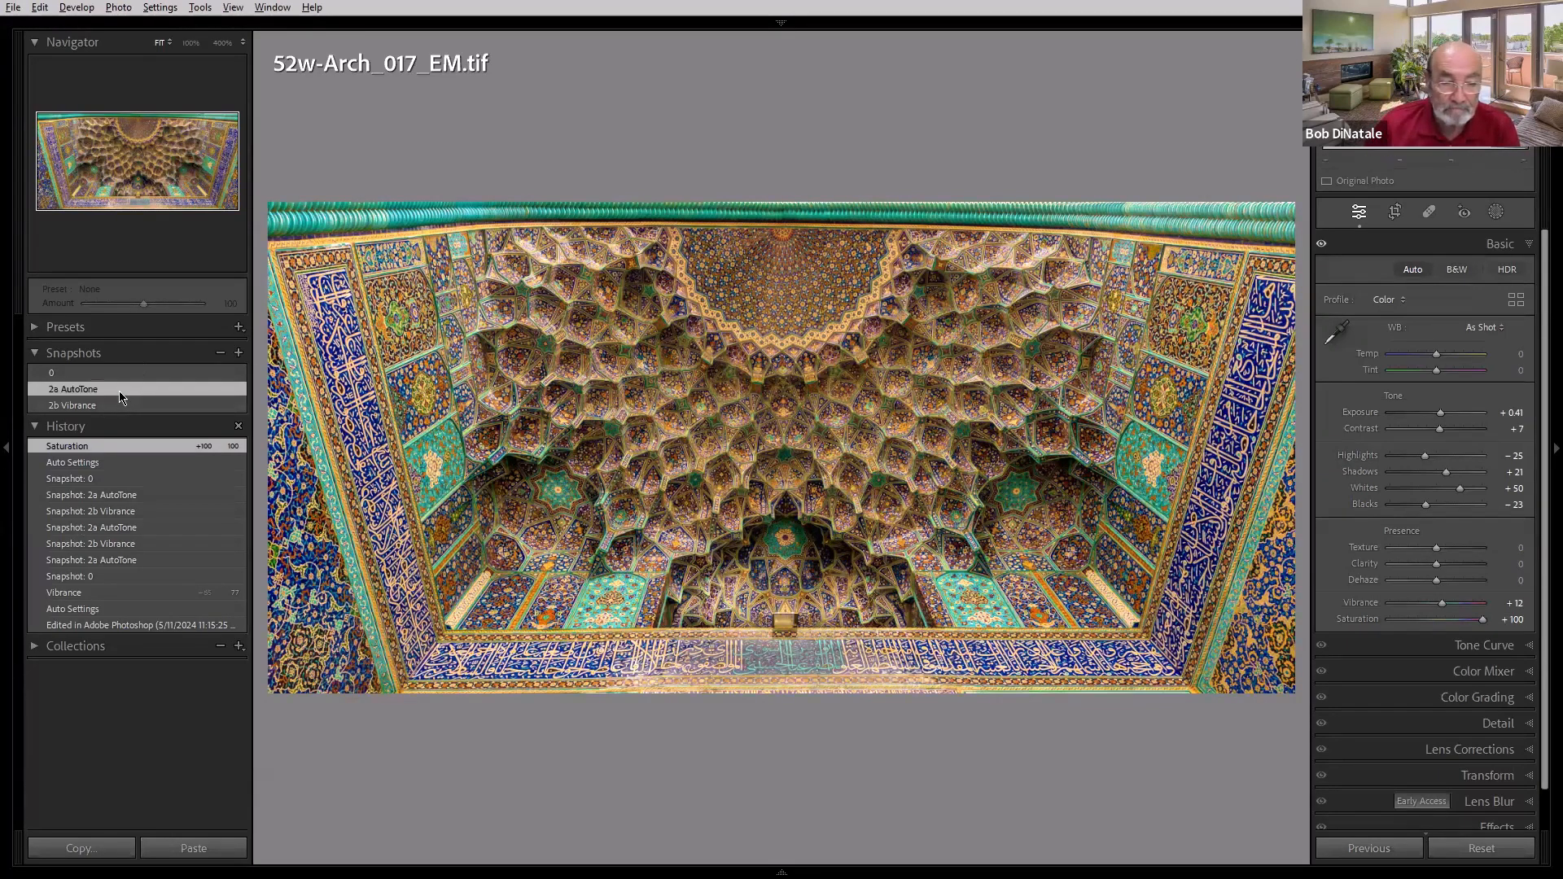
{"action": "left_click", "coordinate": [135, 405]}
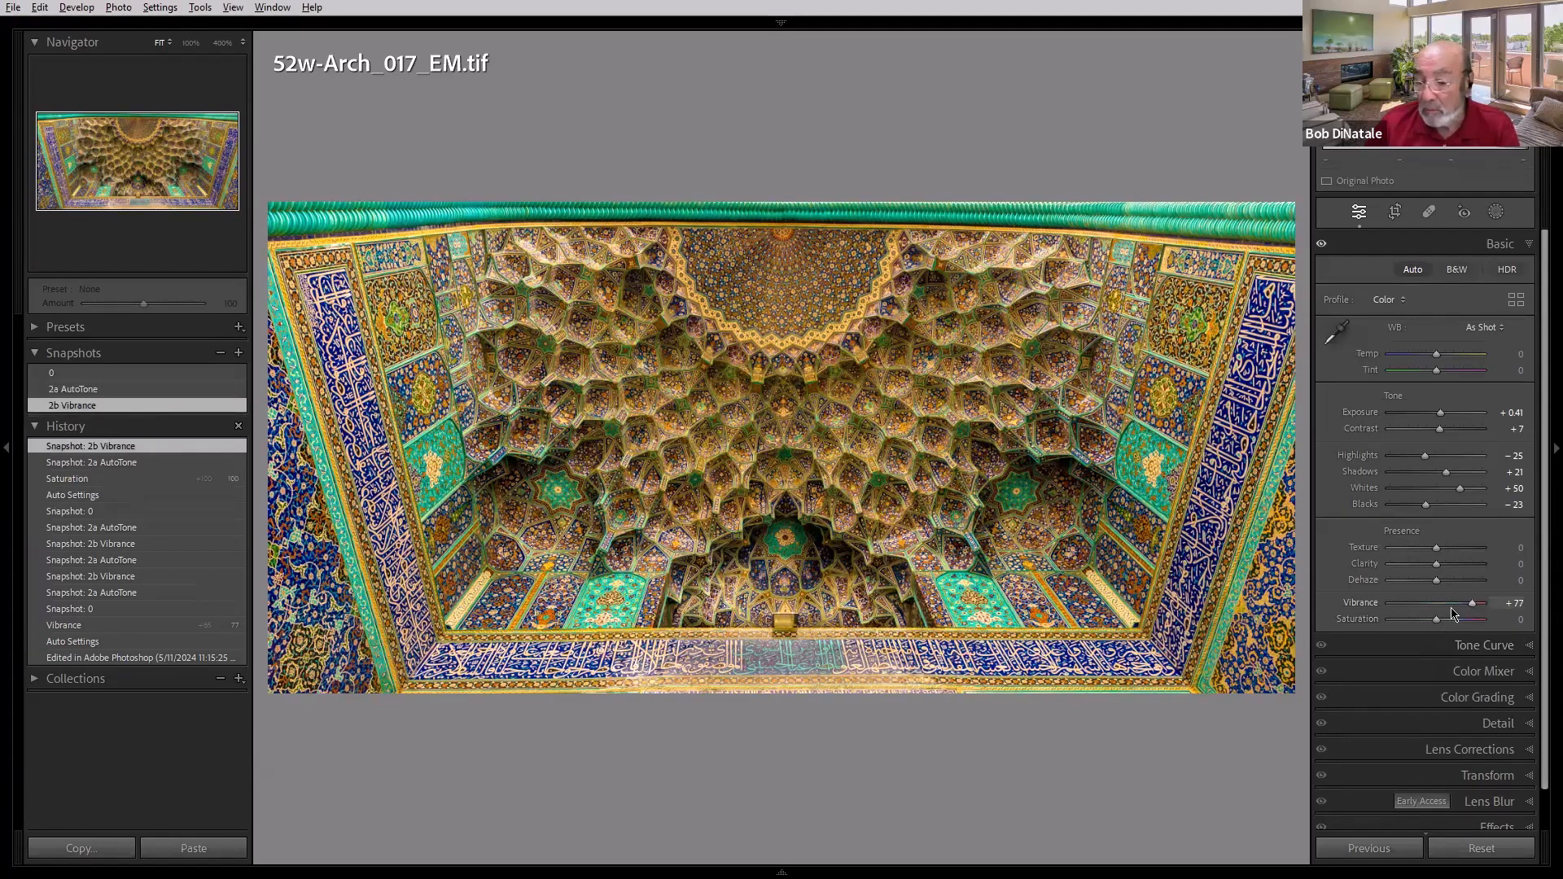
{"action": "mouse_move", "coordinate": [1475, 605]}
{"action": "left_mouse_down"}
{"action": "mouse_move", "coordinate": [1440, 607]}
{"action": "mouse_move", "coordinate": [1477, 607]}
{"action": "left_mouse_up"}
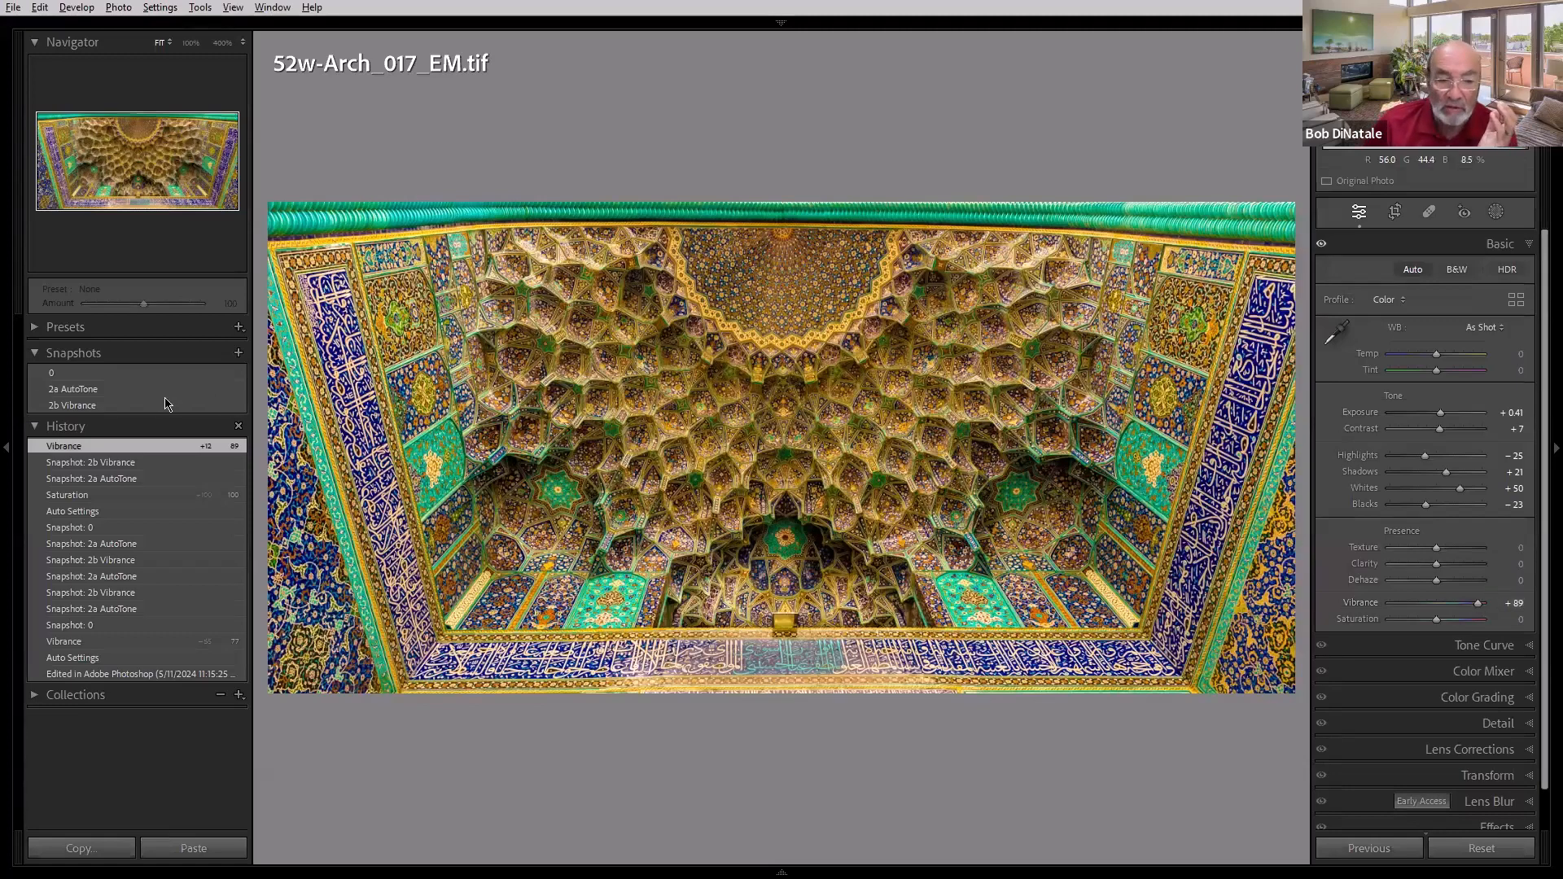
Step: Compare the ceiling photo's snapshots 0, 2a AutoTone and 2b Vibrance in sequence
{"action": "left_click", "coordinate": [108, 374]}
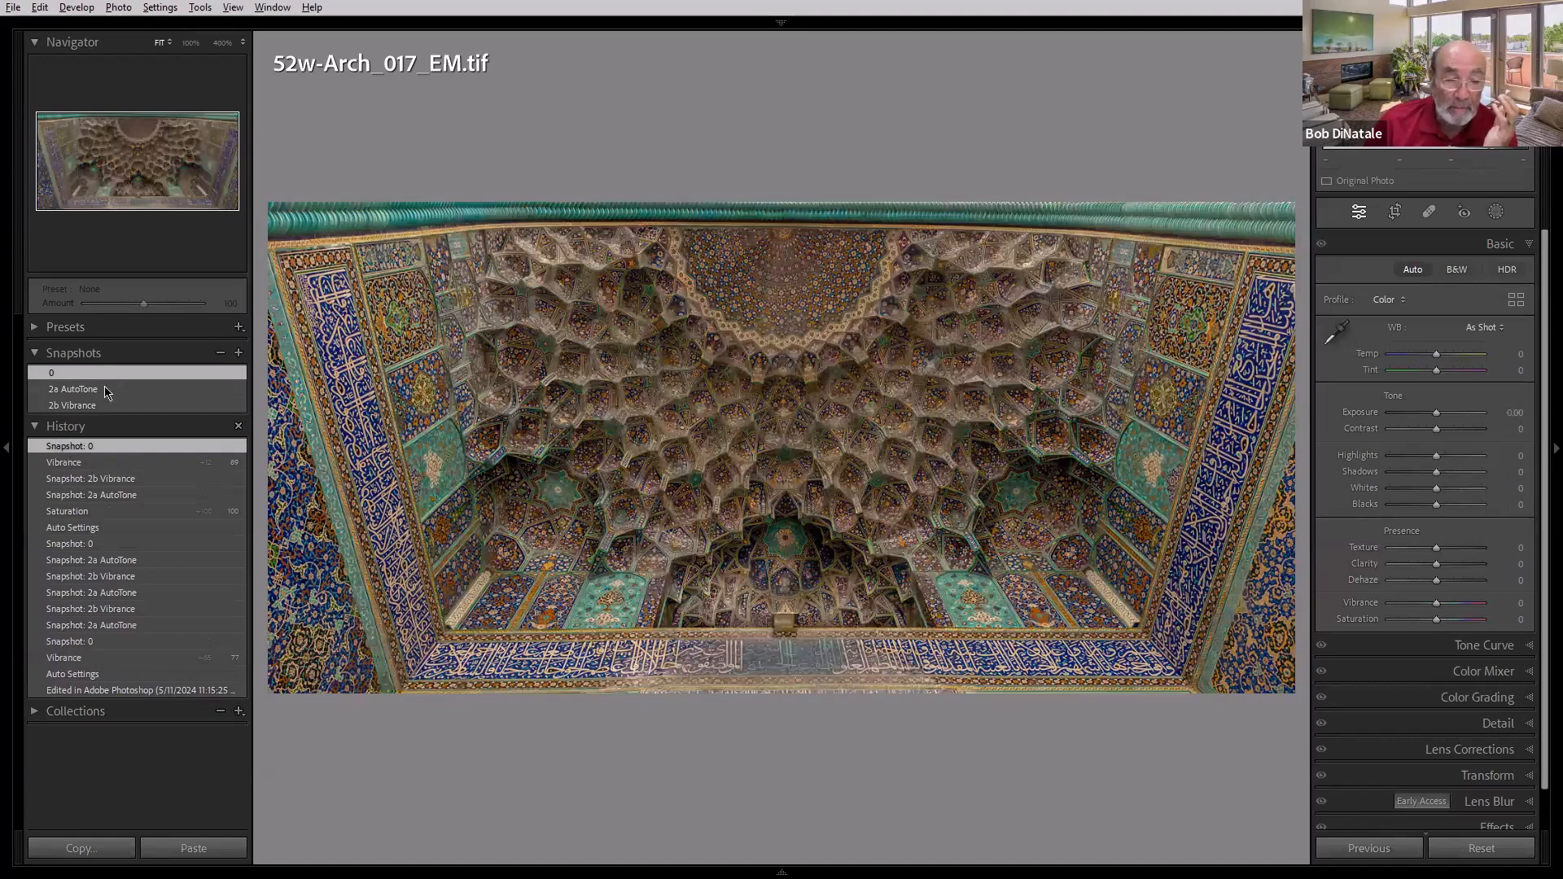
{"action": "left_click", "coordinate": [109, 389]}
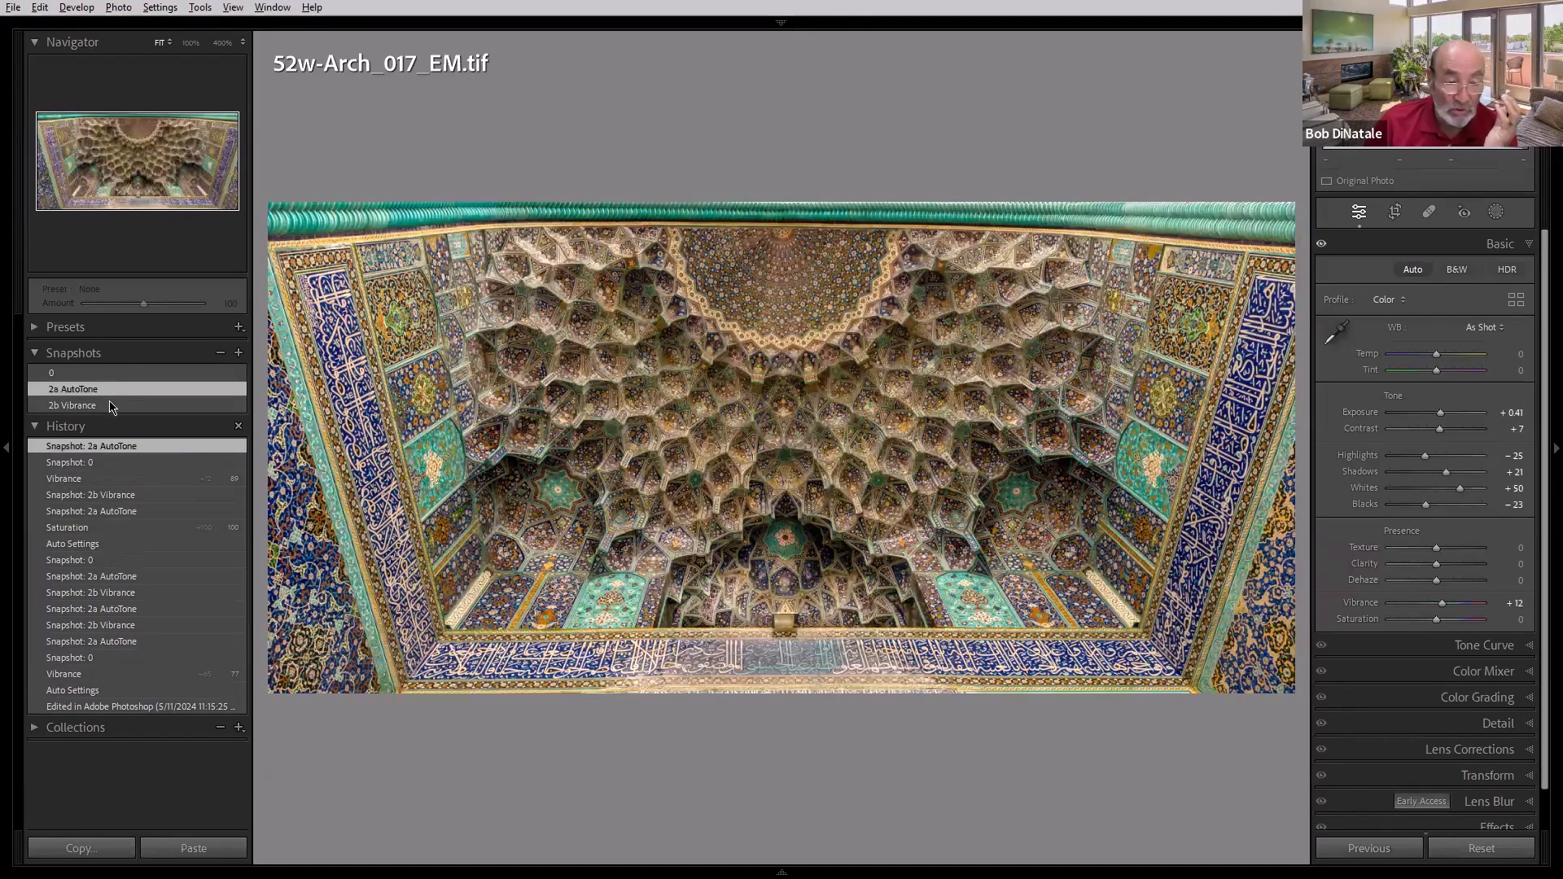
{"action": "left_click", "coordinate": [112, 405]}
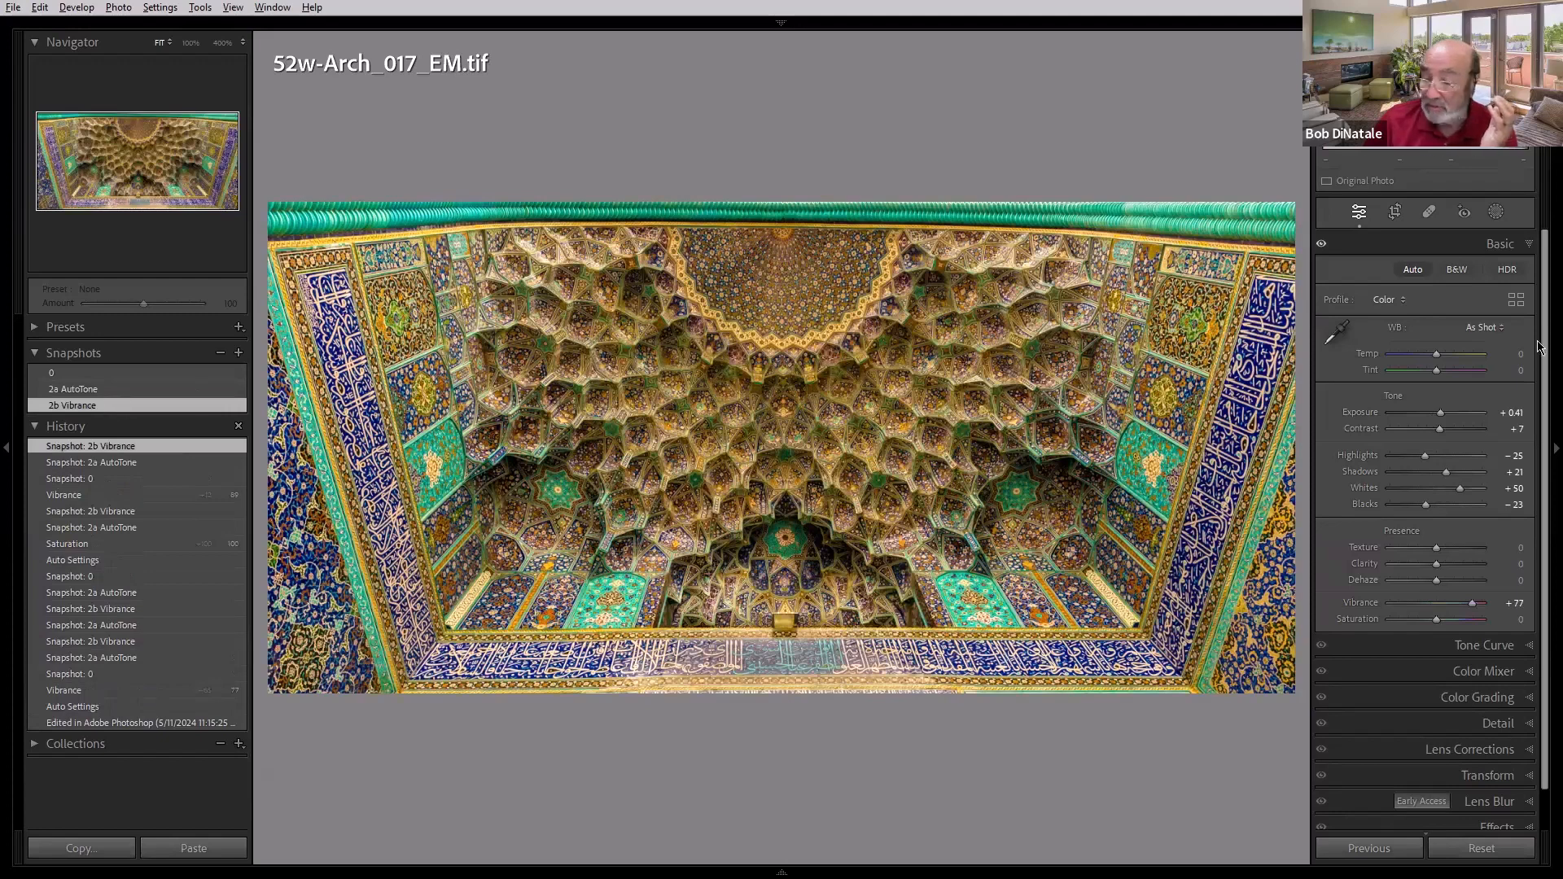
Step: Go to 52w-Arch_012_EM.tif and compare its snapshots 0, 2a AutoTone and 2b BP
{"action": "key", "text": "Right"}
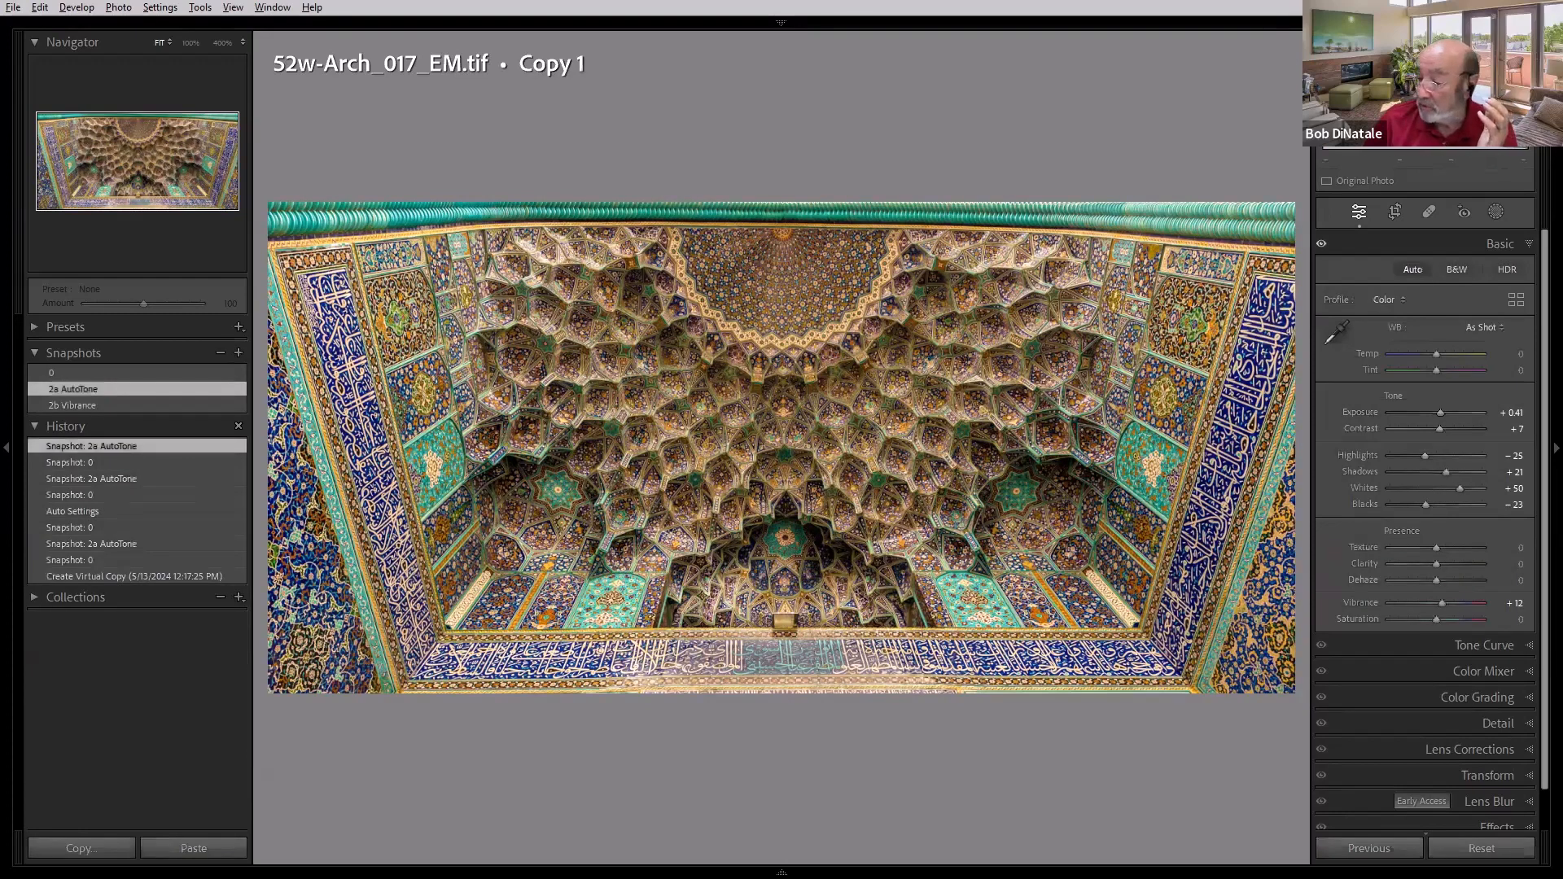
{"action": "key", "text": "Right"}
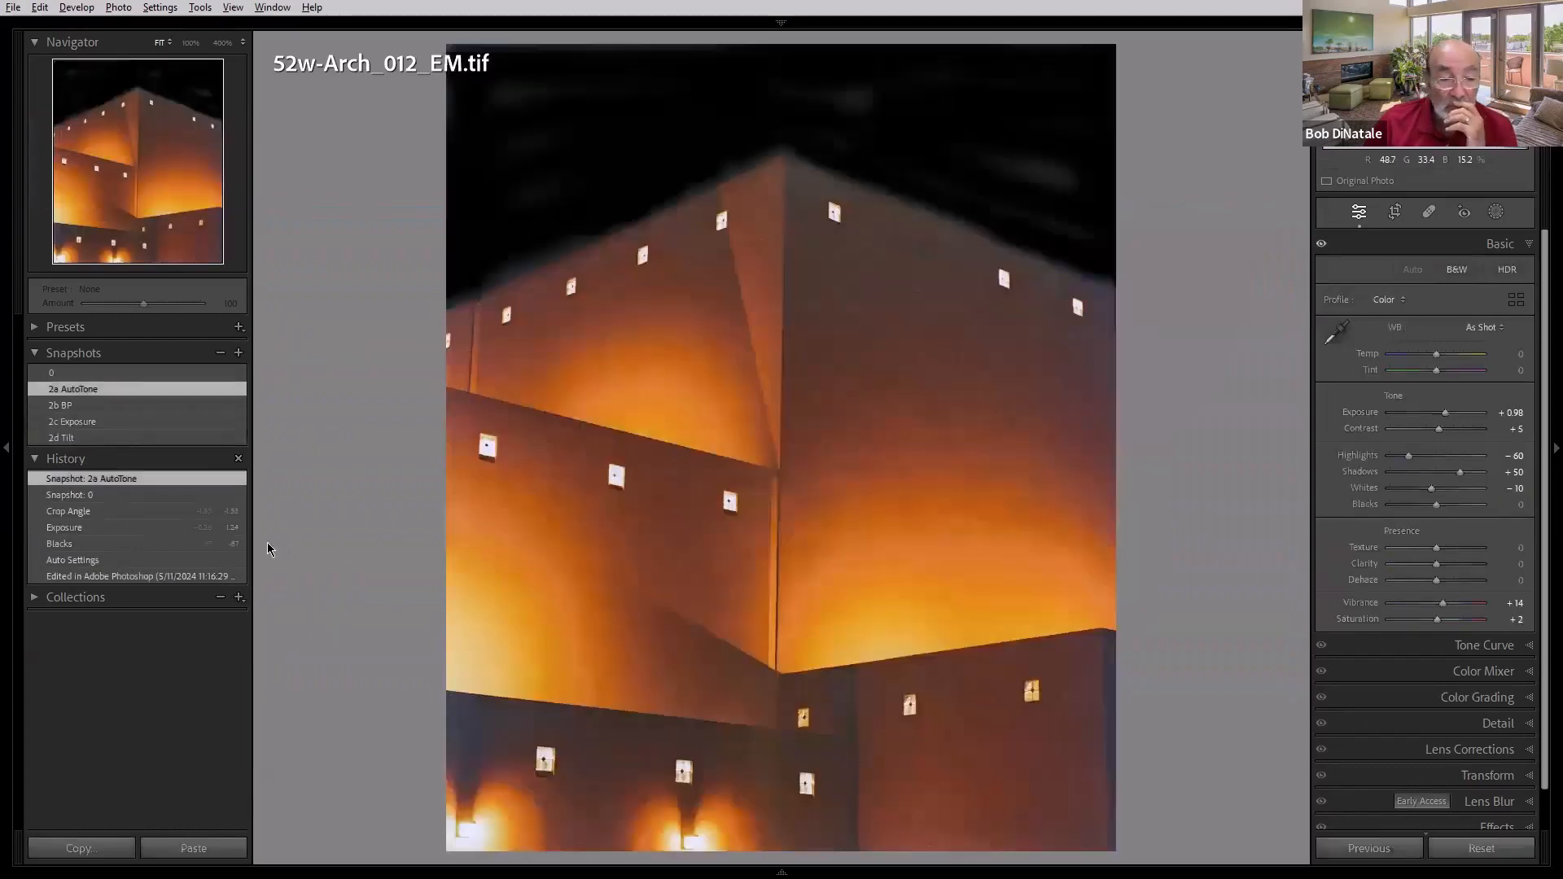
{"action": "left_click", "coordinate": [98, 374]}
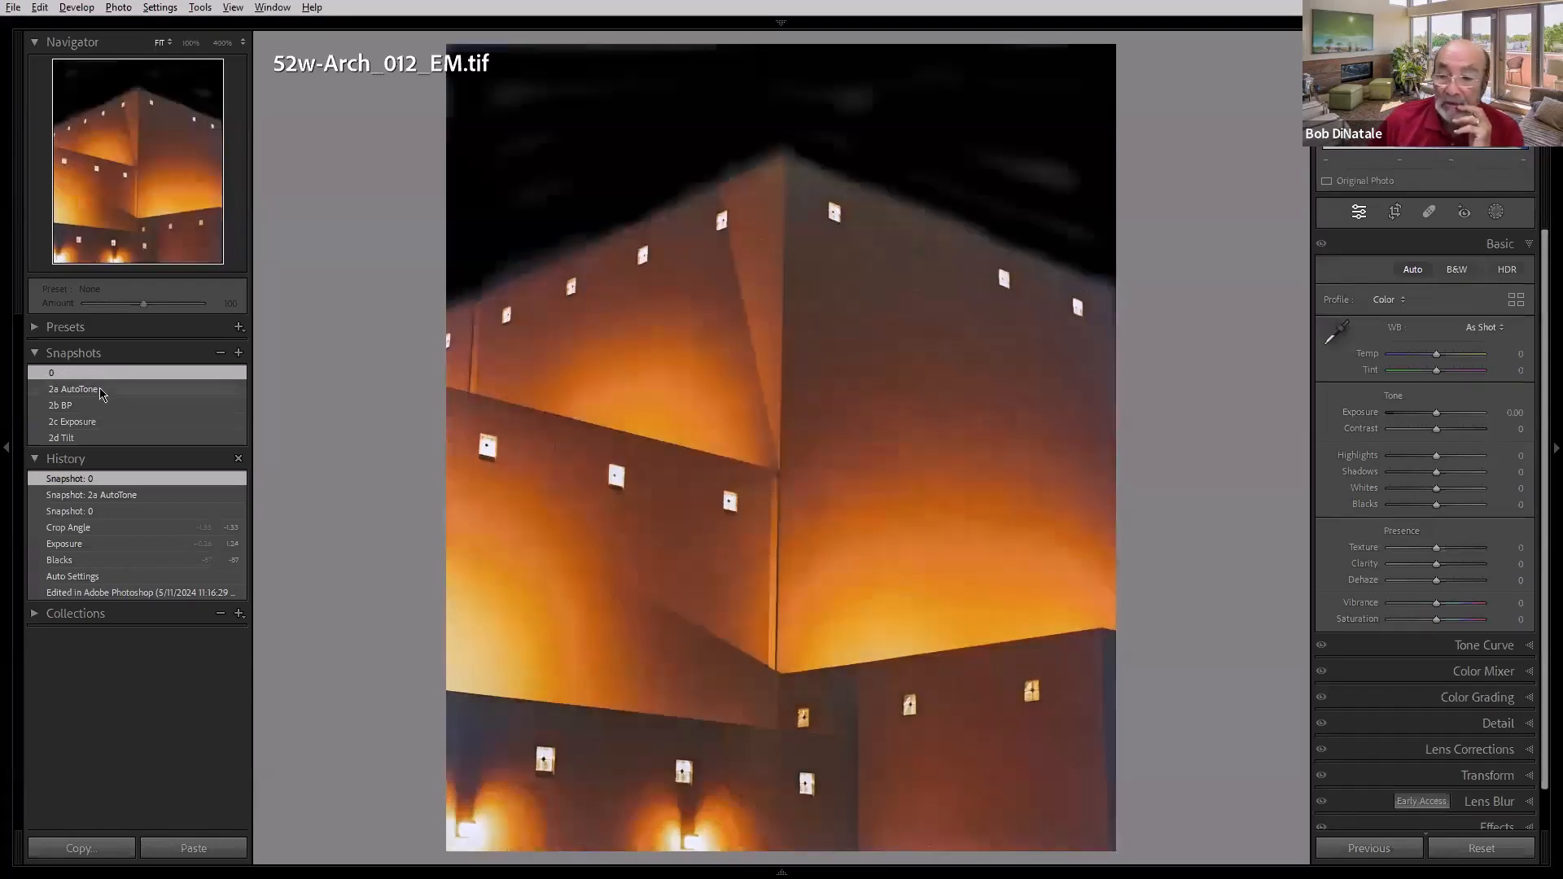
{"action": "left_click", "coordinate": [101, 393]}
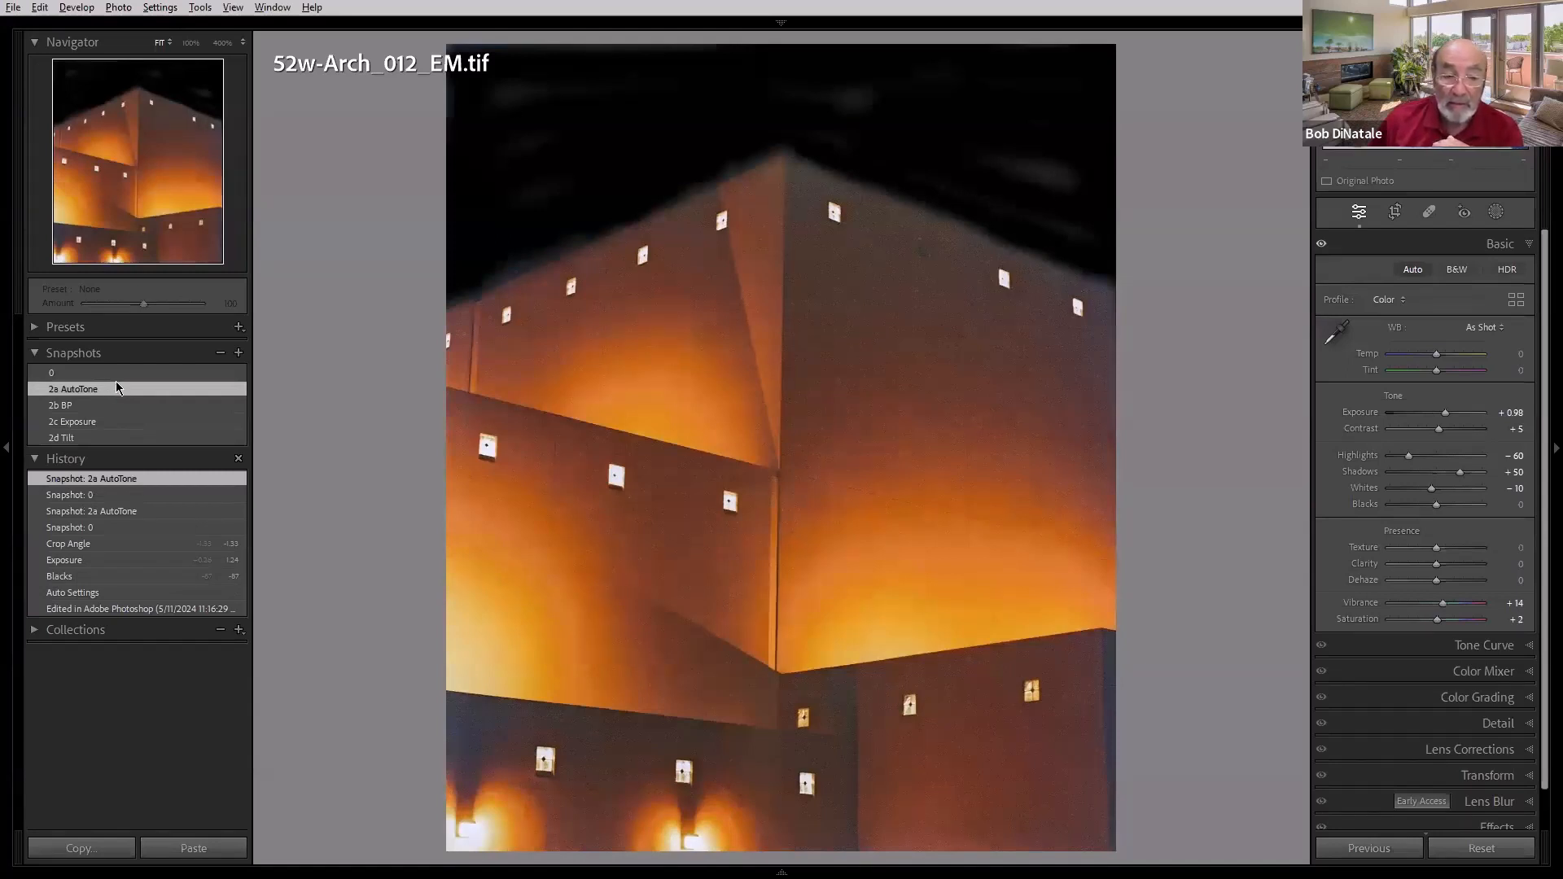
{"action": "mouse_move", "coordinate": [108, 408]}
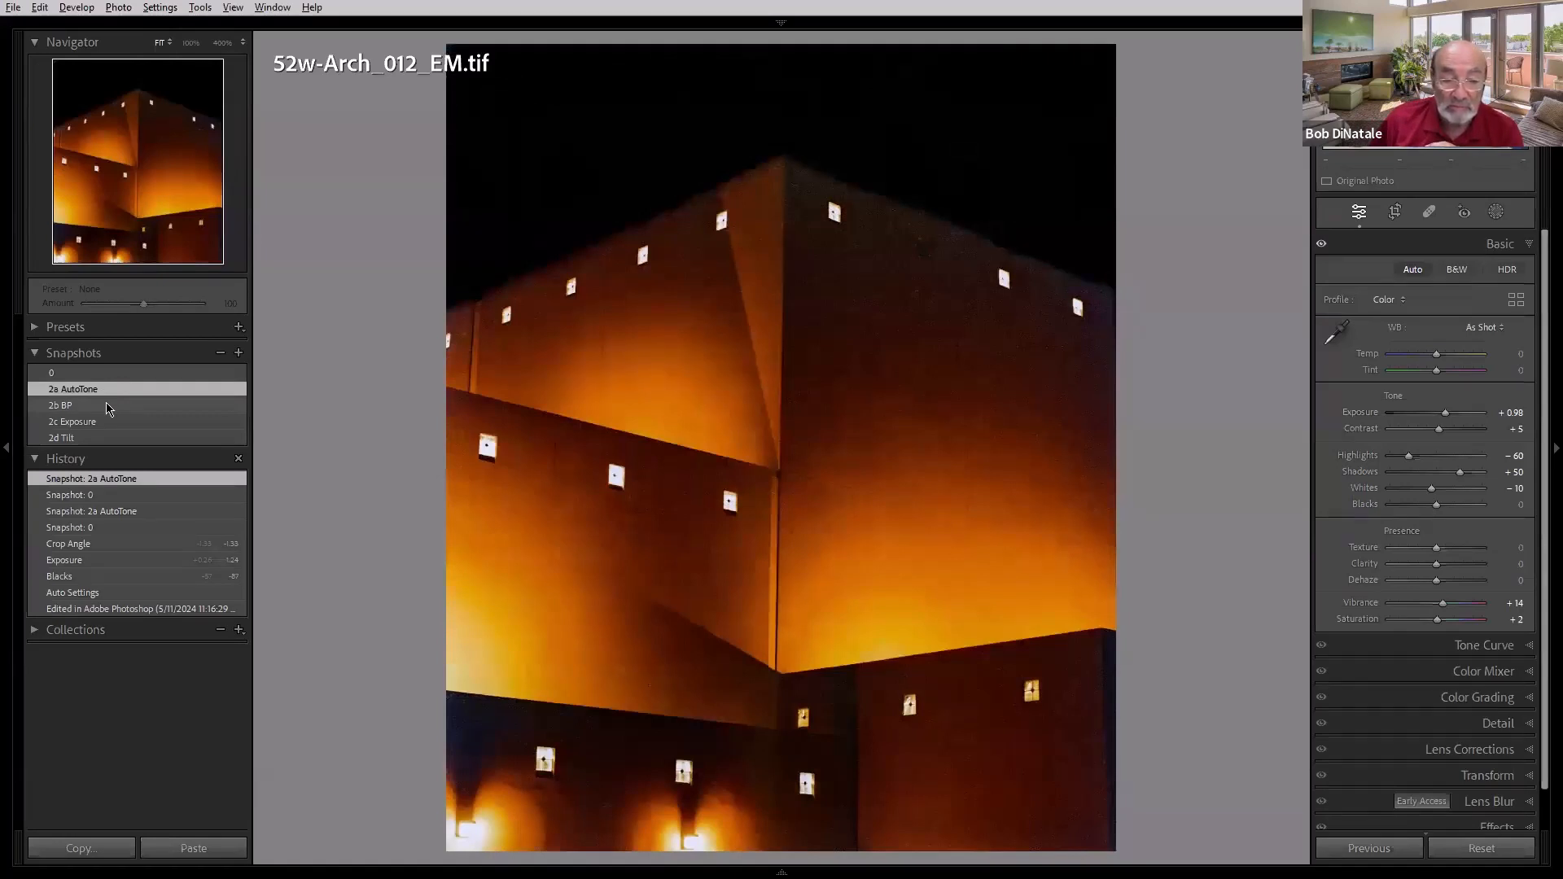
{"action": "left_click", "coordinate": [108, 407]}
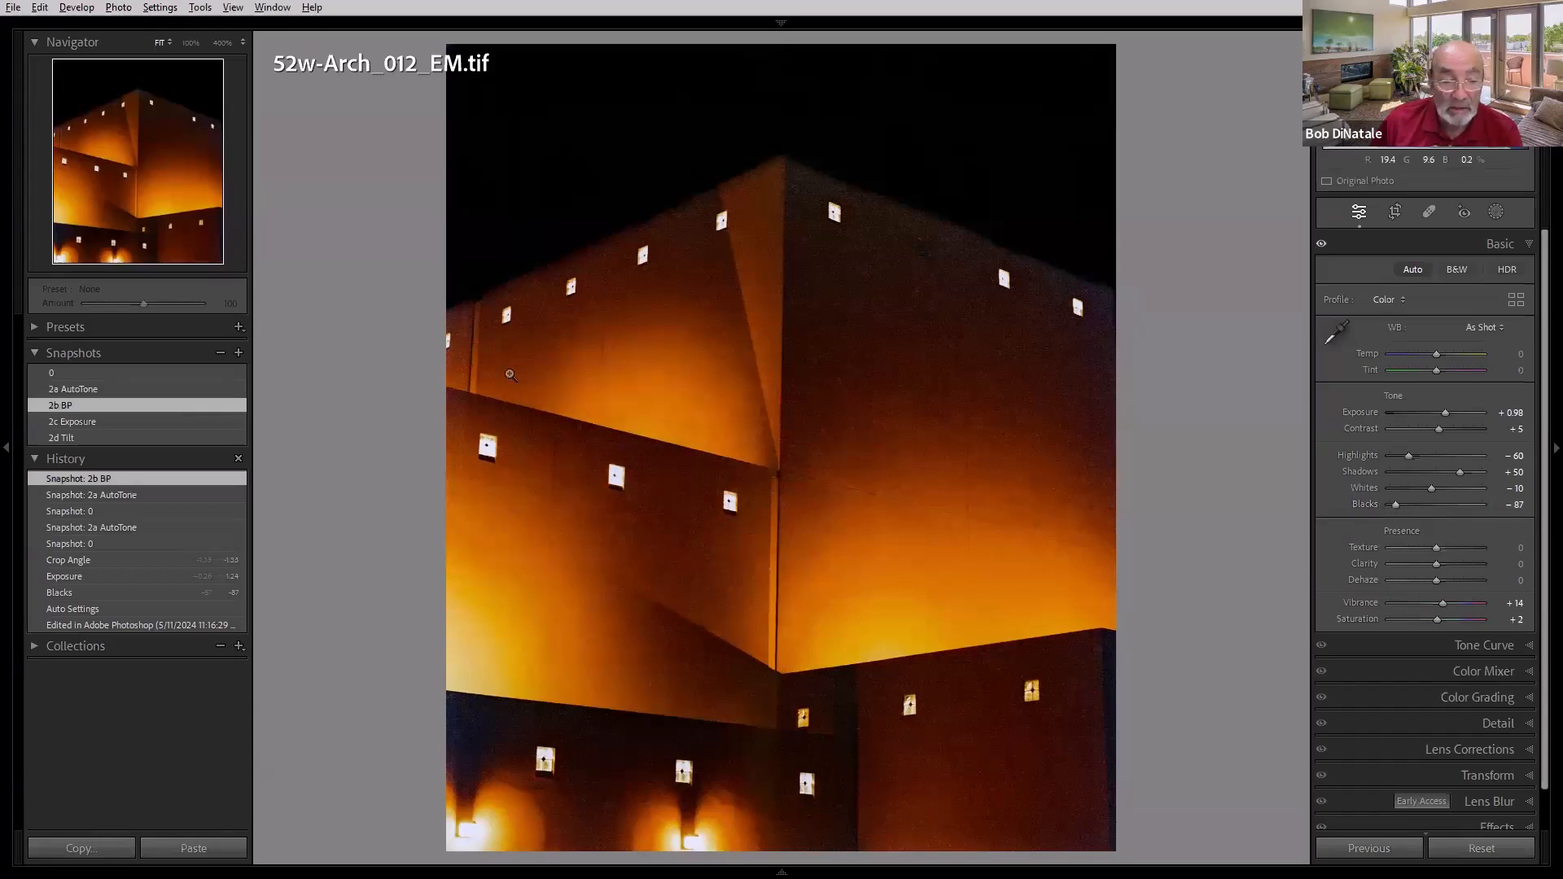
Step: Restore the 2a AutoTone snapshot of the building photo and try Blacks at -79
{"action": "left_click", "coordinate": [124, 389]}
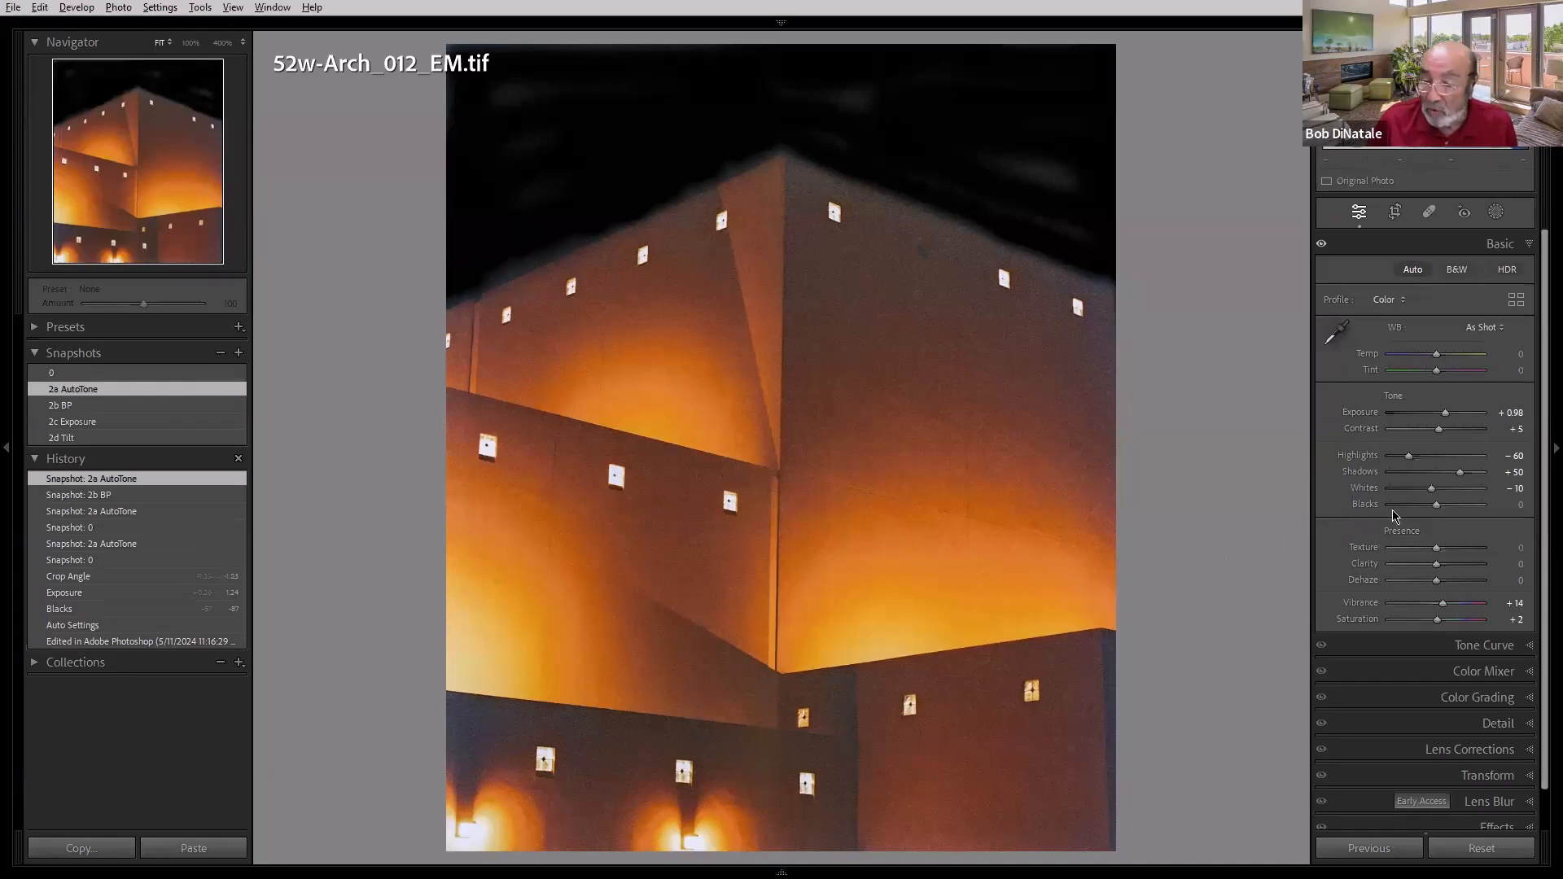
{"action": "left_click", "coordinate": [1437, 505], "text": "alt"}
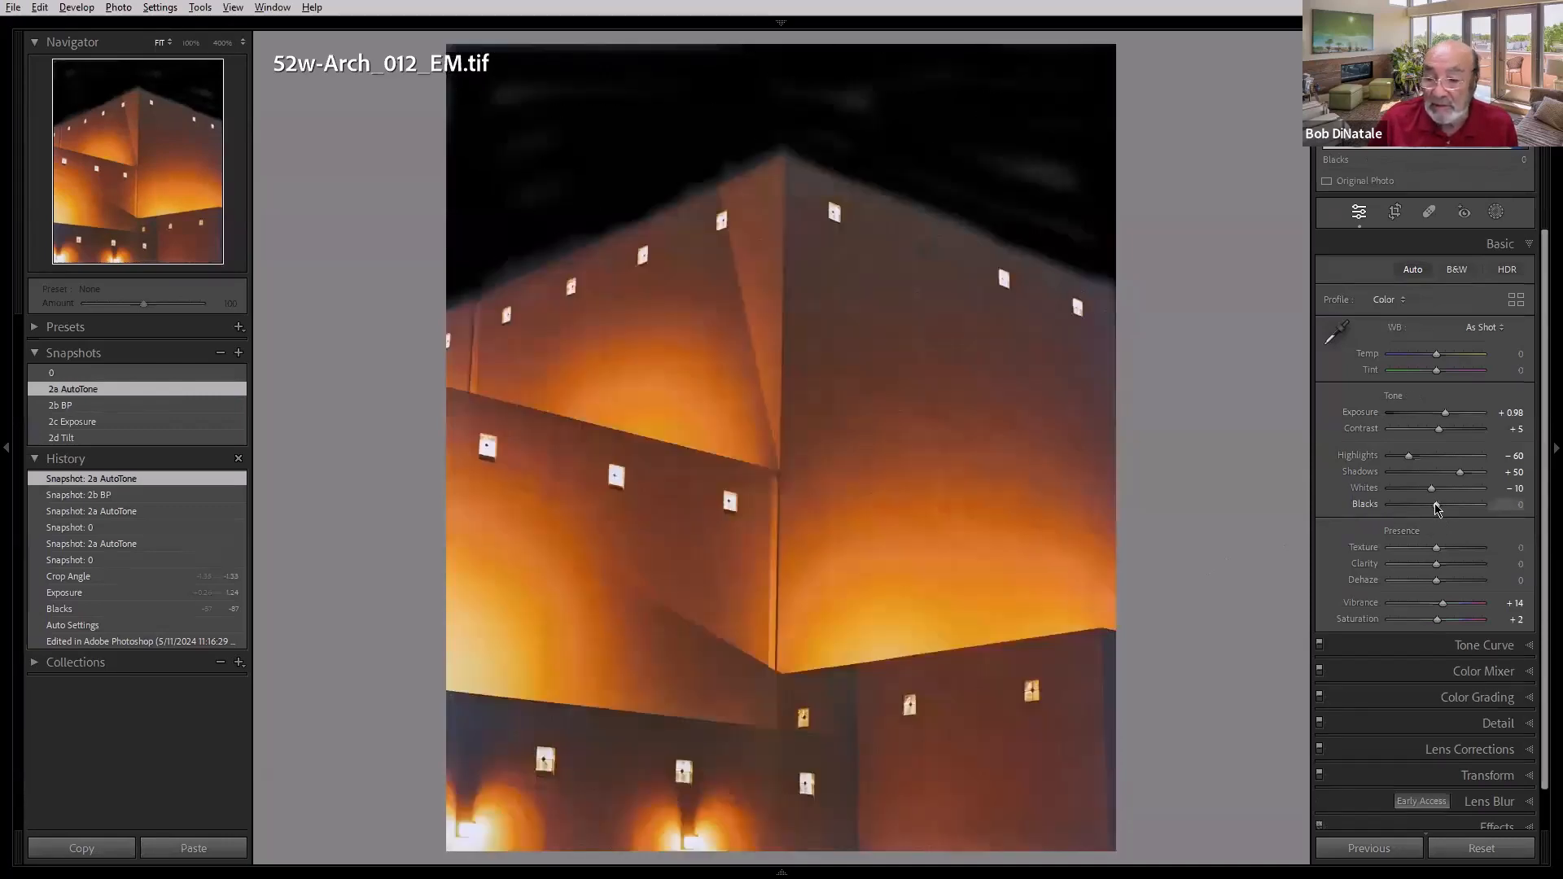
{"action": "left_click_drag", "start_coordinate": [1435, 505], "coordinate": [1402, 508]}
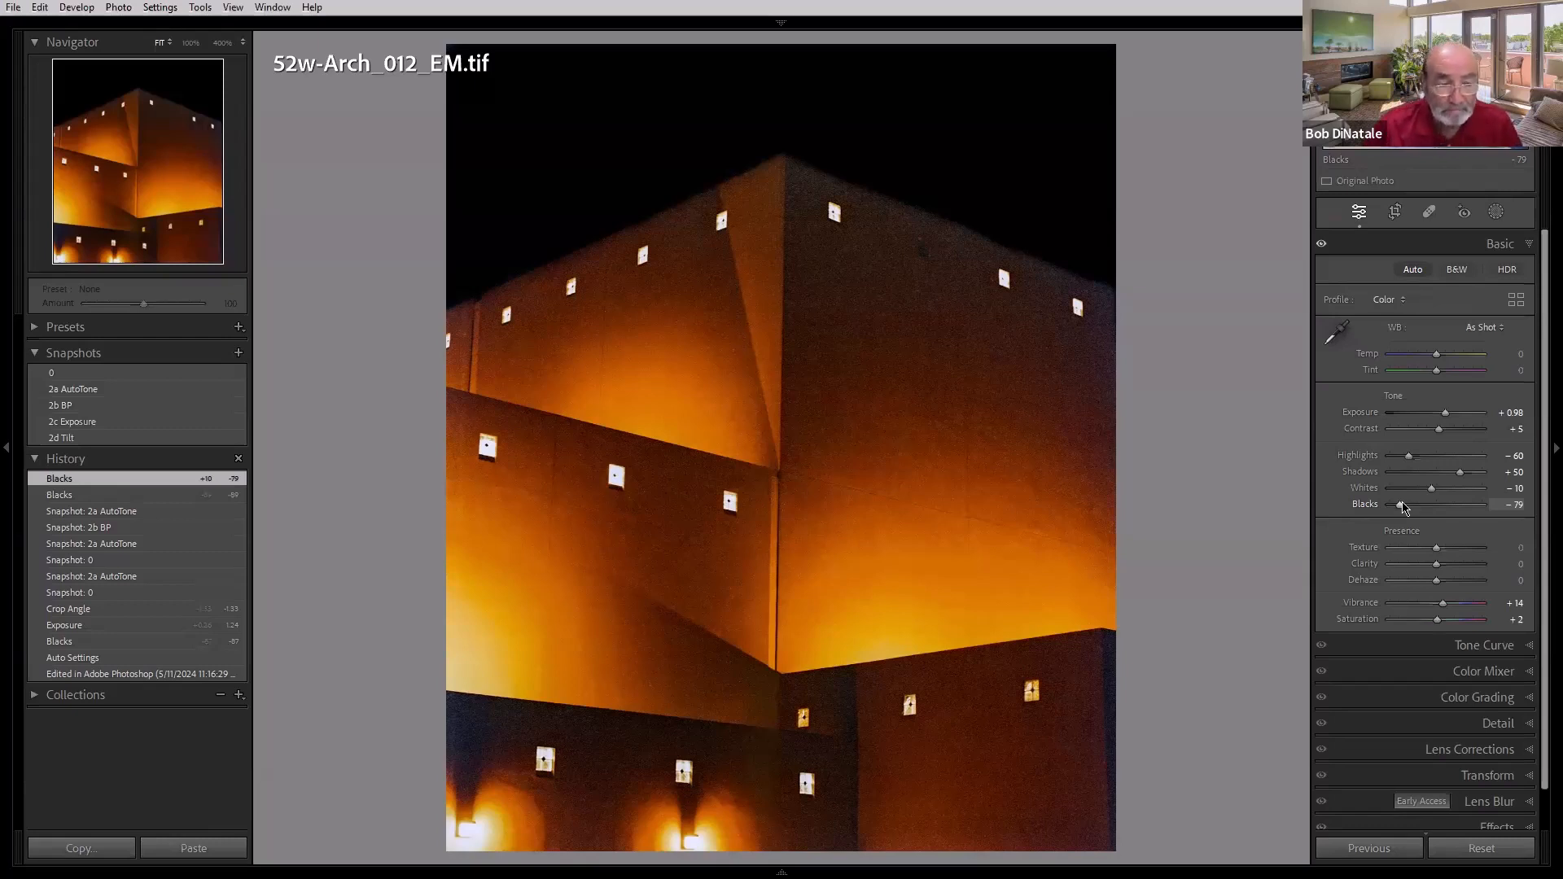
Step: Starting from the 2c Exposure snapshot, try Whites +7, Highlights -100, Exposure +0.70, Shadows +100 and Blacks +16
{"action": "left_click", "coordinate": [121, 429]}
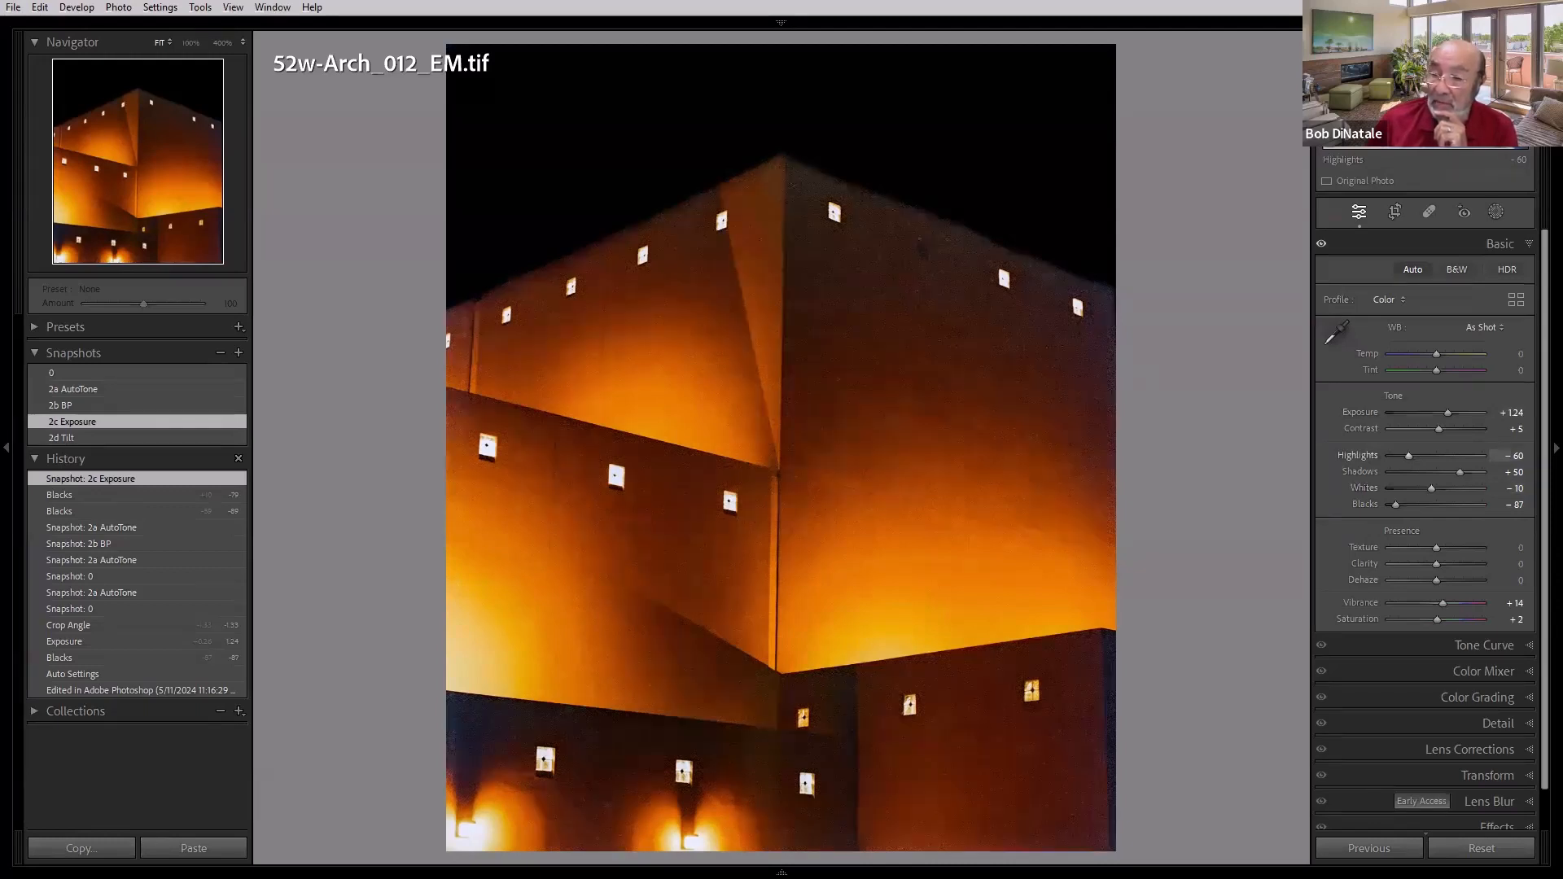
{"action": "mouse_move", "coordinate": [1431, 489]}
{"action": "left_mouse_down"}
{"action": "mouse_move", "coordinate": [1389, 488]}
{"action": "mouse_move", "coordinate": [1456, 489]}
{"action": "mouse_move", "coordinate": [1404, 489]}
{"action": "mouse_move", "coordinate": [1433, 488]}
{"action": "left_mouse_up"}
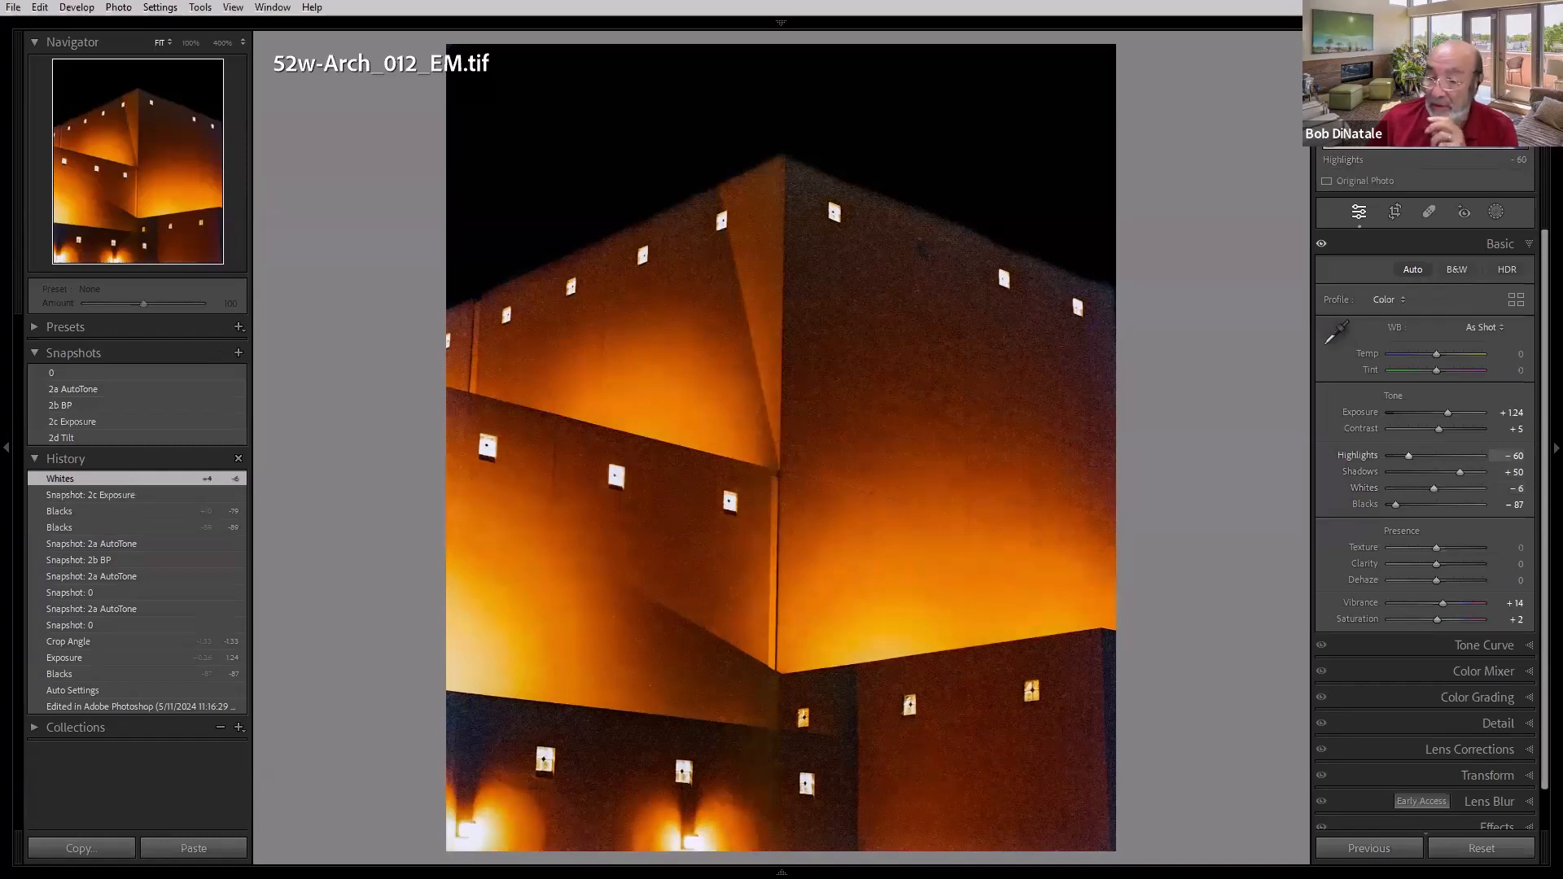
{"action": "left_click_drag", "start_coordinate": [1433, 488], "coordinate": [1388, 455]}
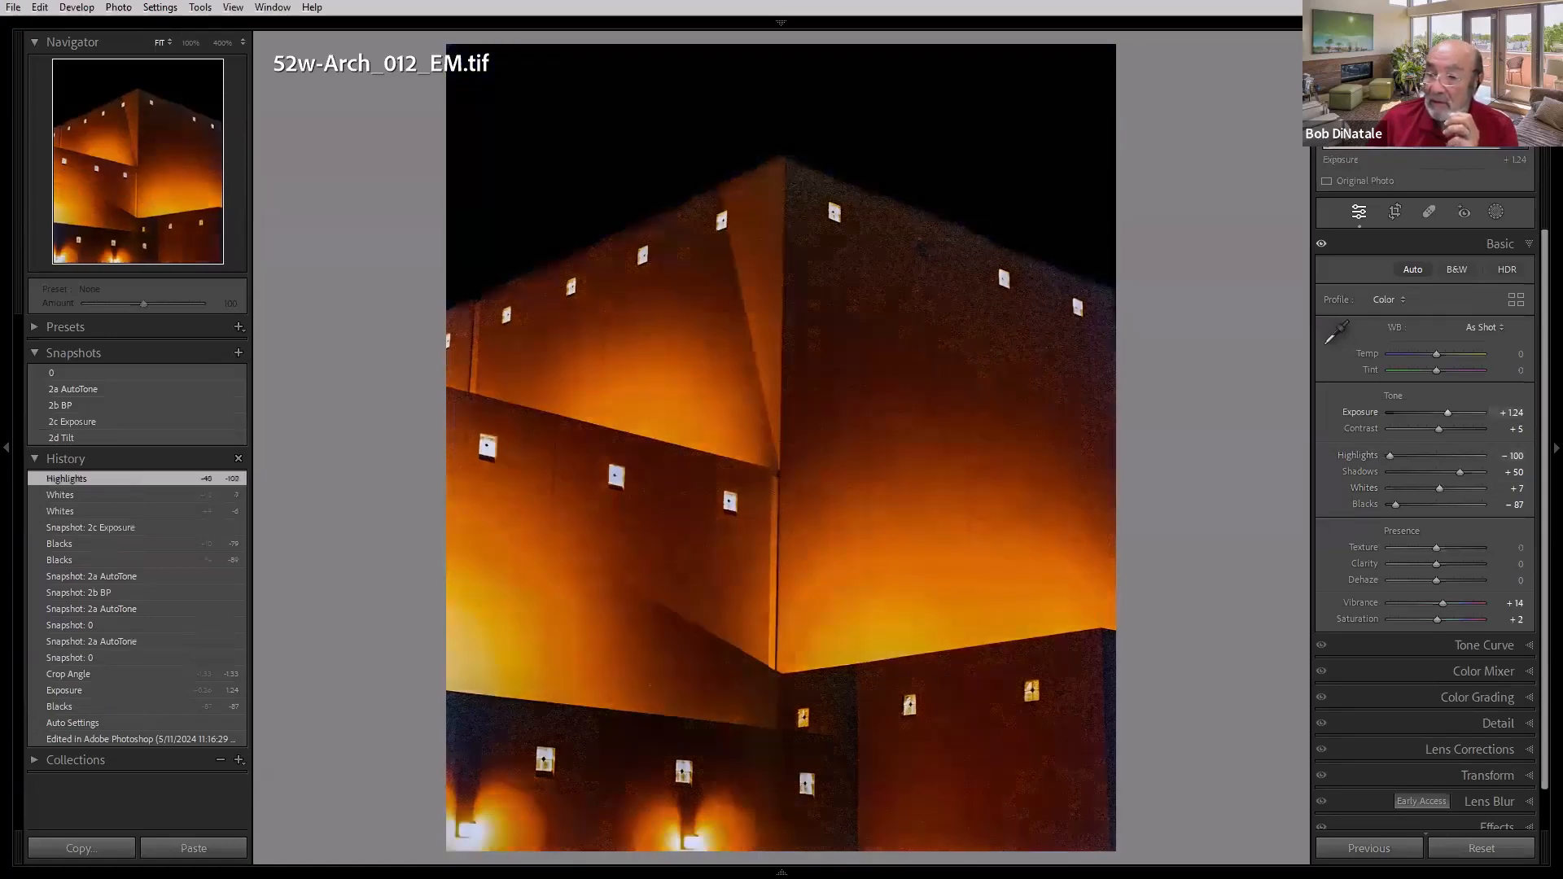
{"action": "left_click_drag", "start_coordinate": [1448, 413], "coordinate": [1443, 412]}
{"action": "left_click_drag", "start_coordinate": [1462, 472], "coordinate": [1482, 472]}
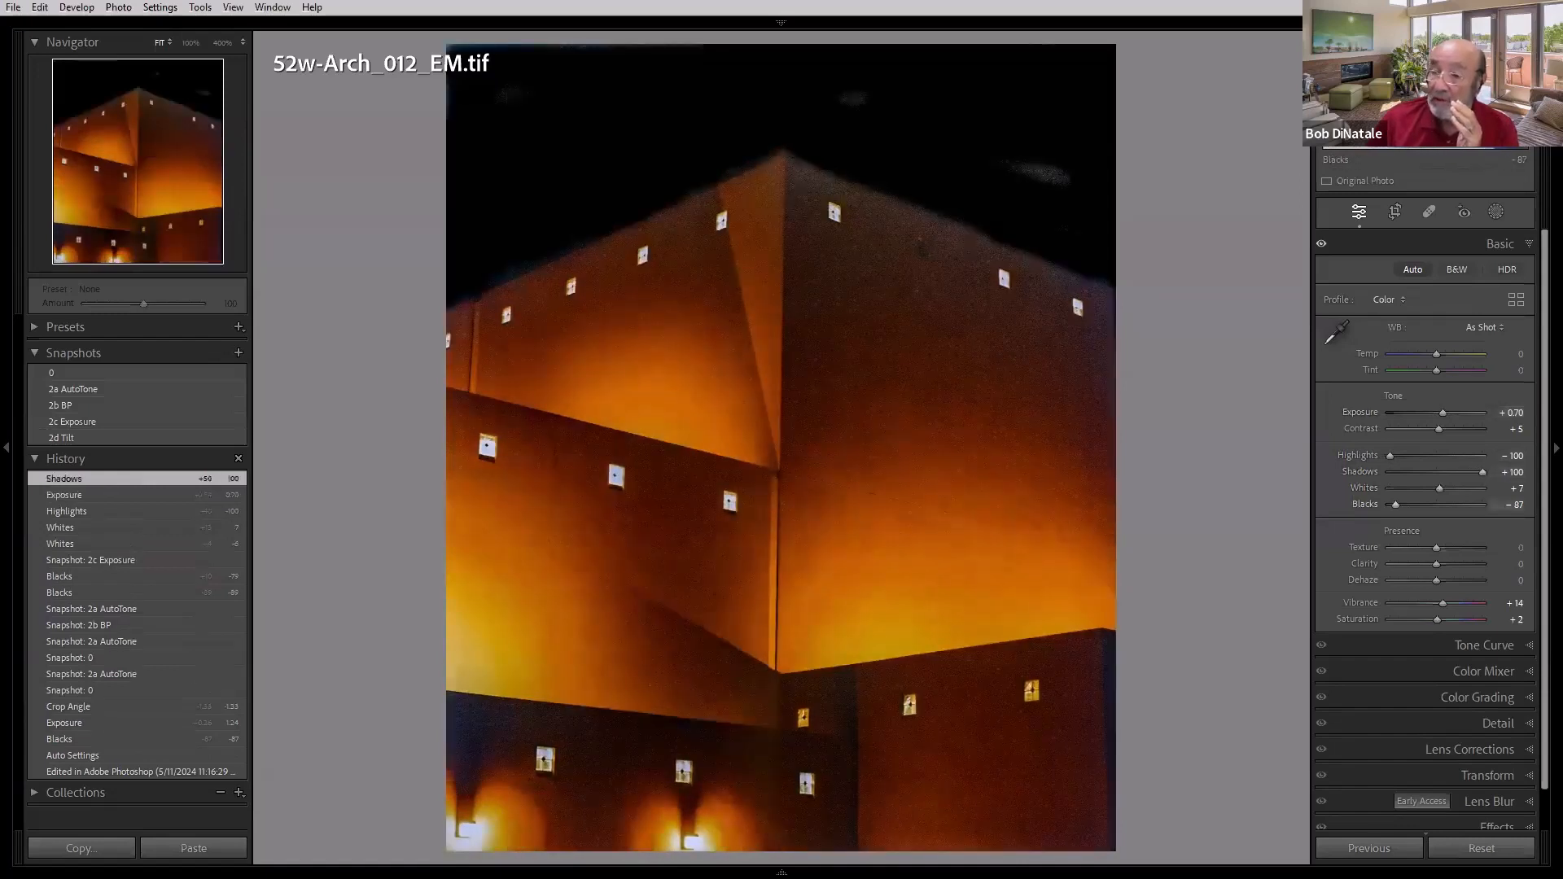
{"action": "left_click_drag", "start_coordinate": [1395, 504], "coordinate": [1443, 505]}
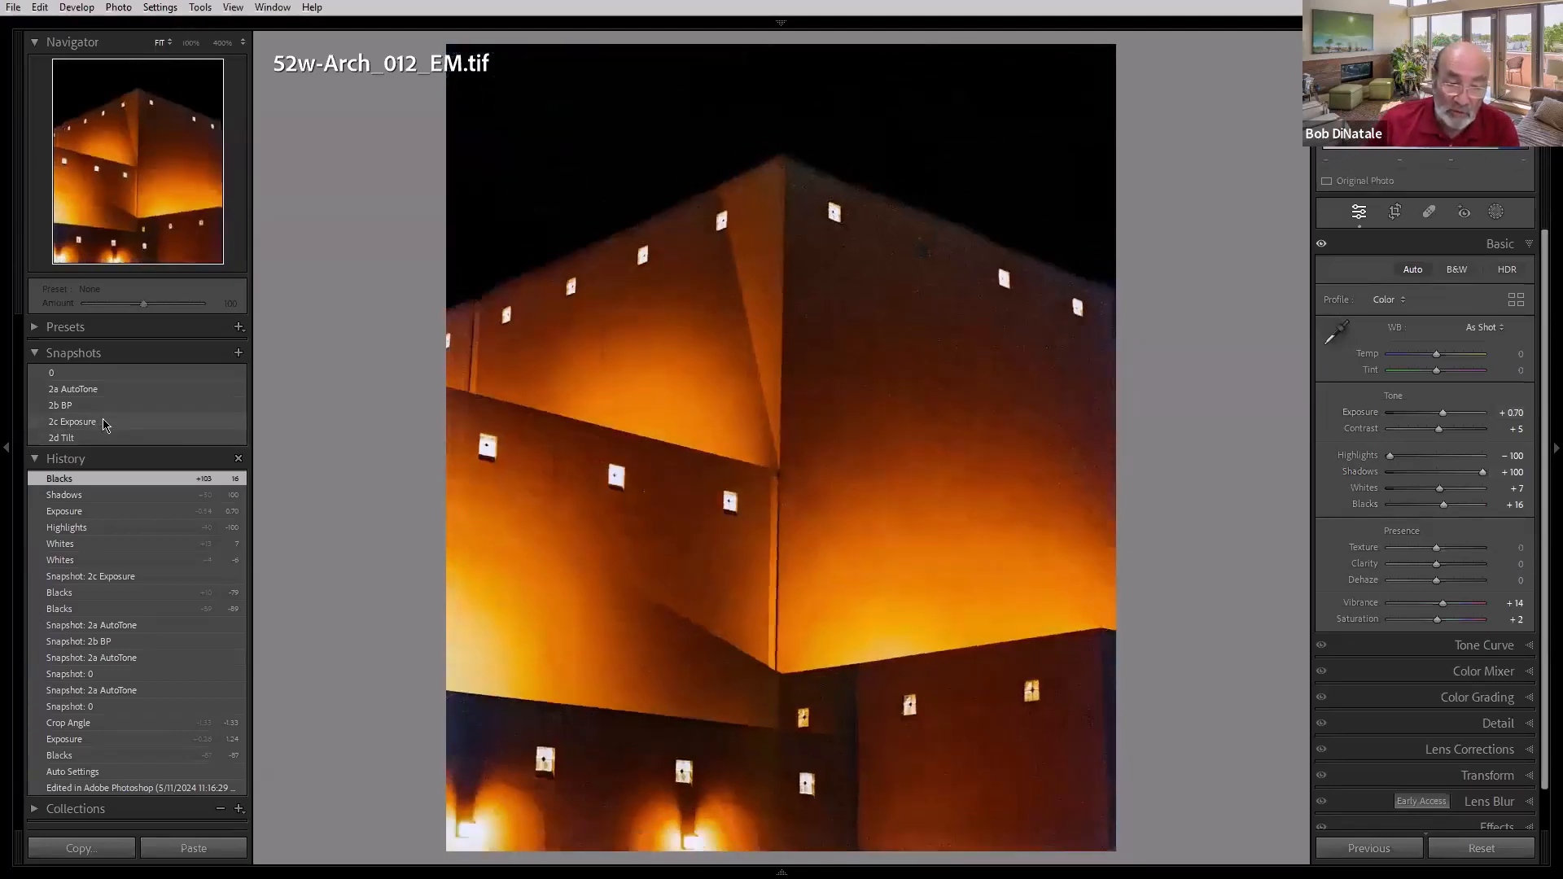
Step: Restore the building photo's 2c Exposure snapshot and apply its 2d Tilt snapshot
{"action": "left_click", "coordinate": [104, 421]}
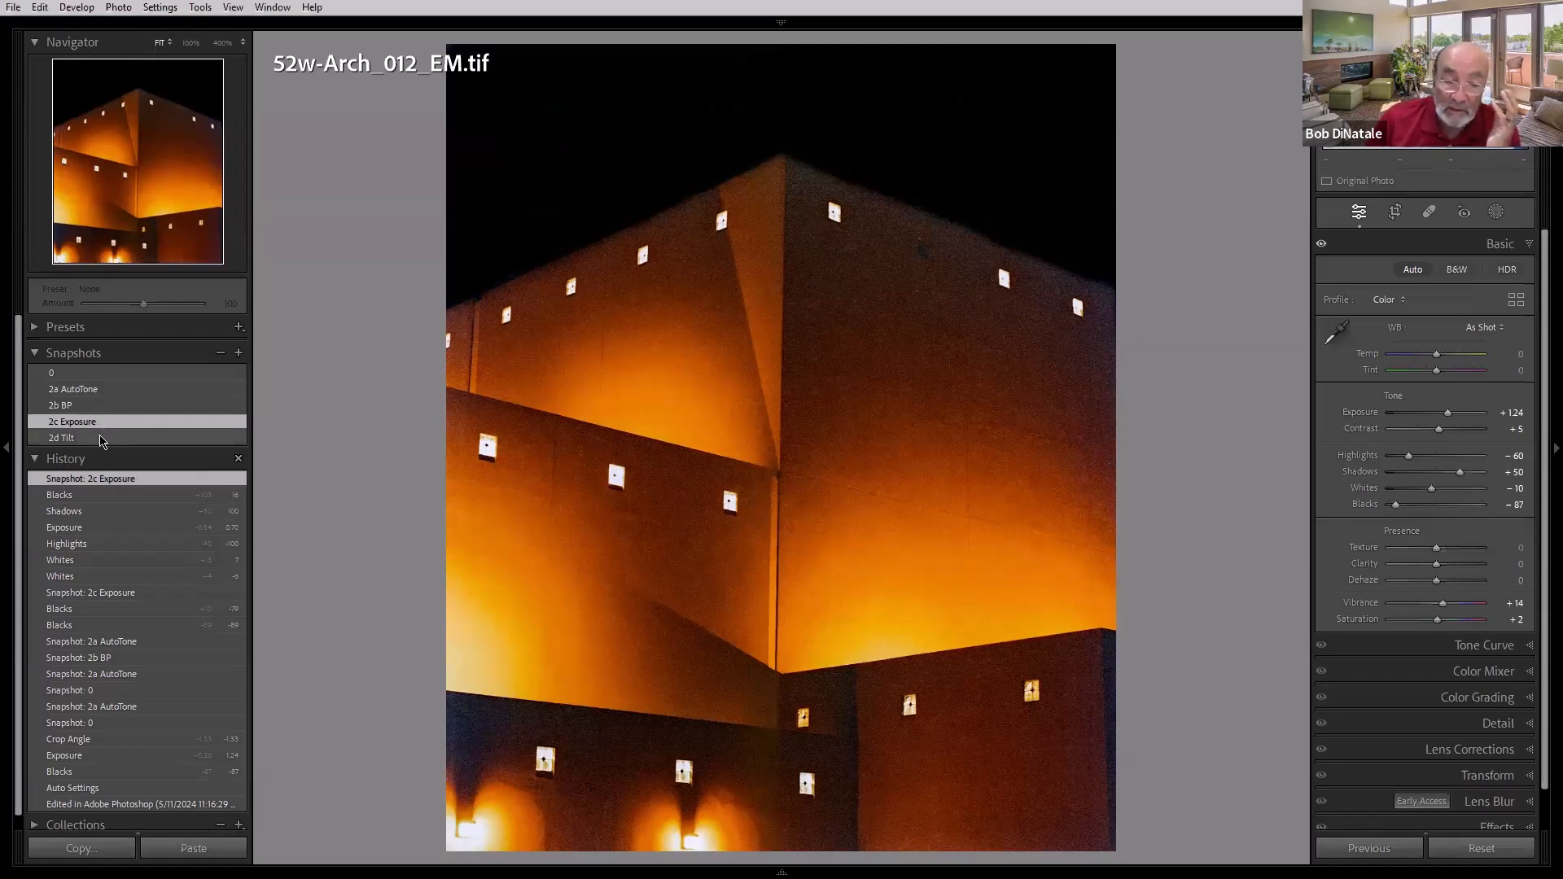
{"action": "left_click", "coordinate": [100, 440]}
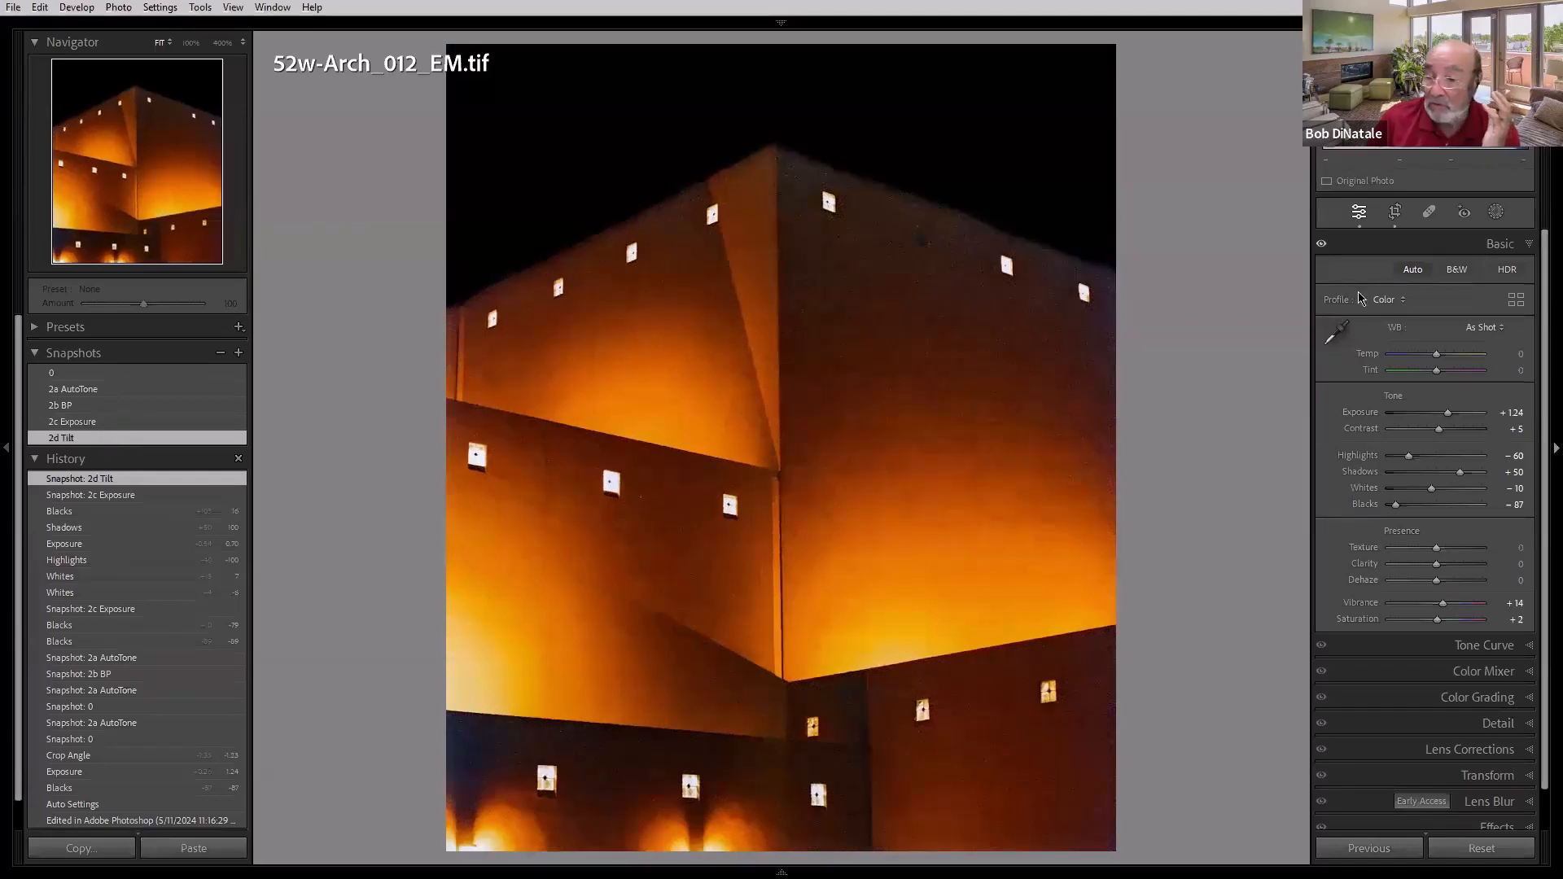
Step: Try straightening the building photo to a crop angle of about -10.52, and restore its 2d Tilt snapshot
{"action": "left_click", "coordinate": [1394, 213]}
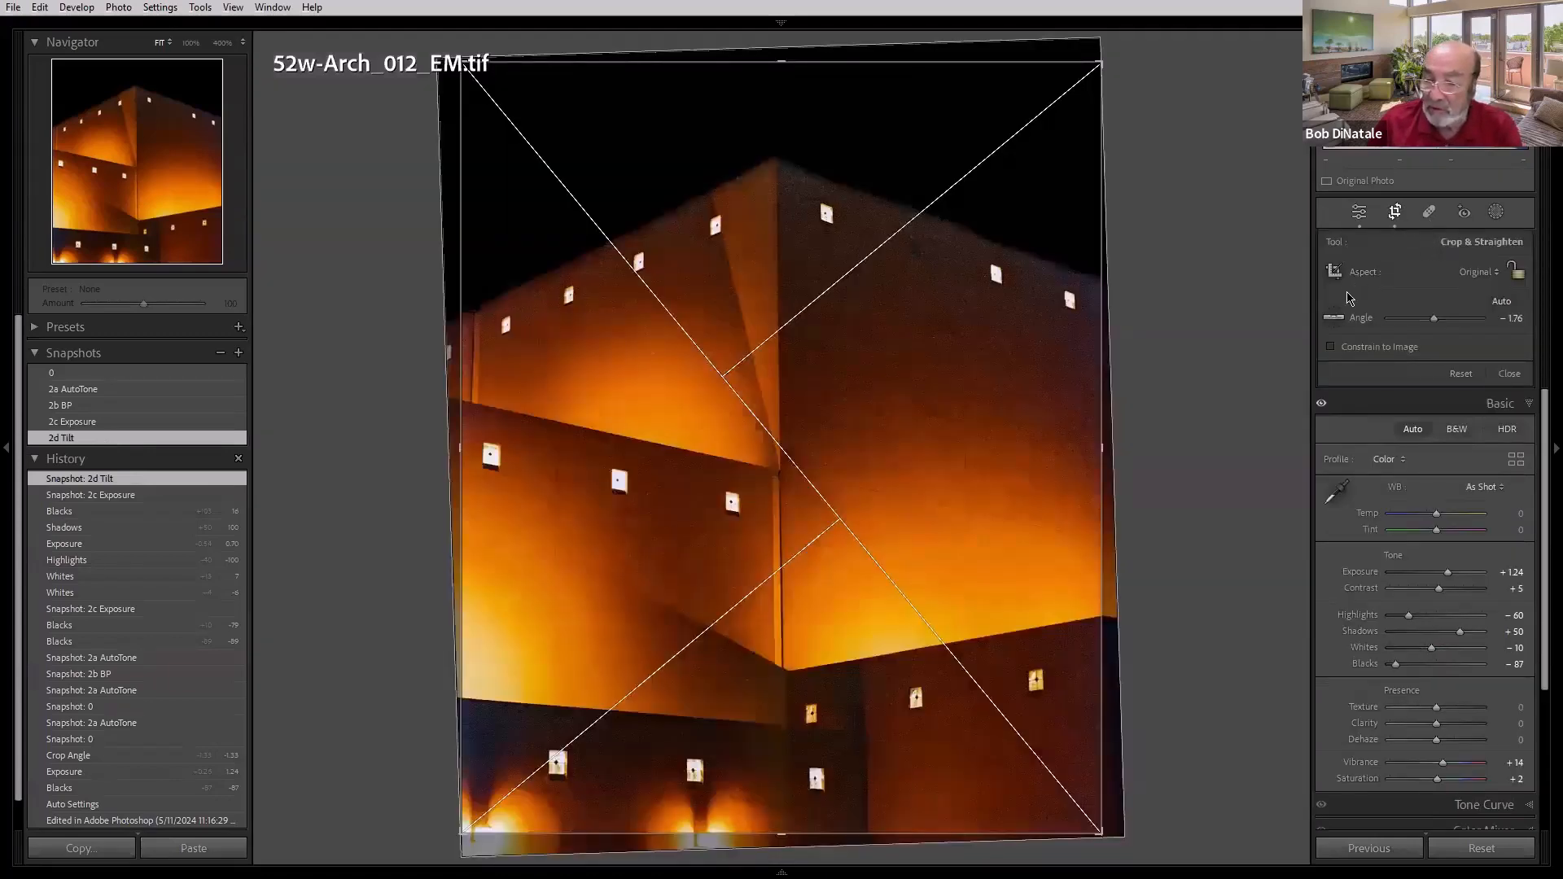
{"action": "left_click", "coordinate": [1333, 317]}
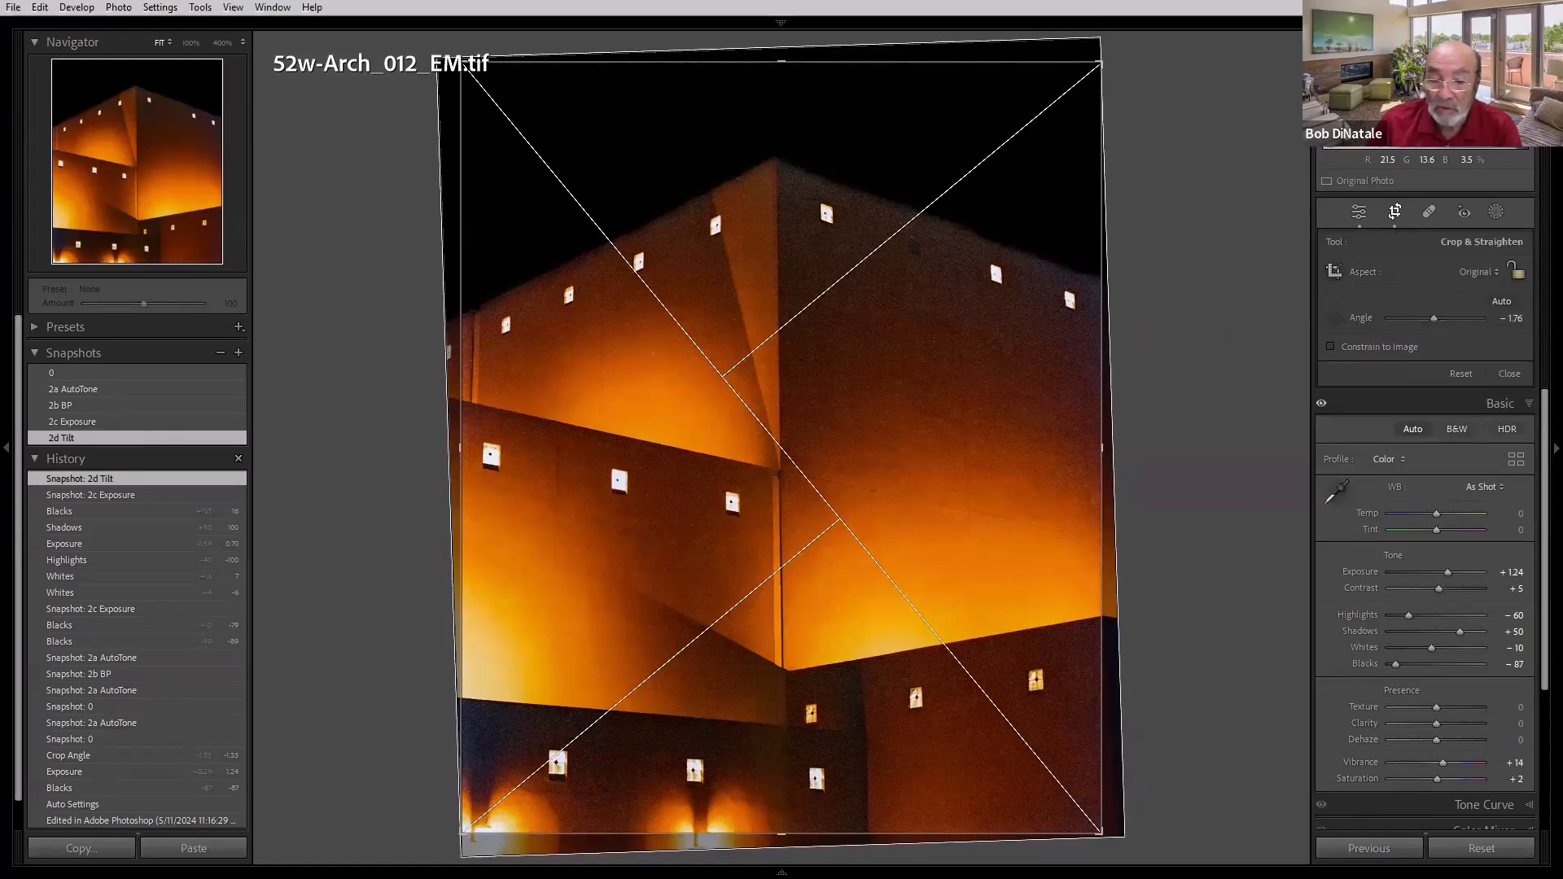
{"action": "left_click_drag", "start_coordinate": [776, 268], "coordinate": [744, 476]}
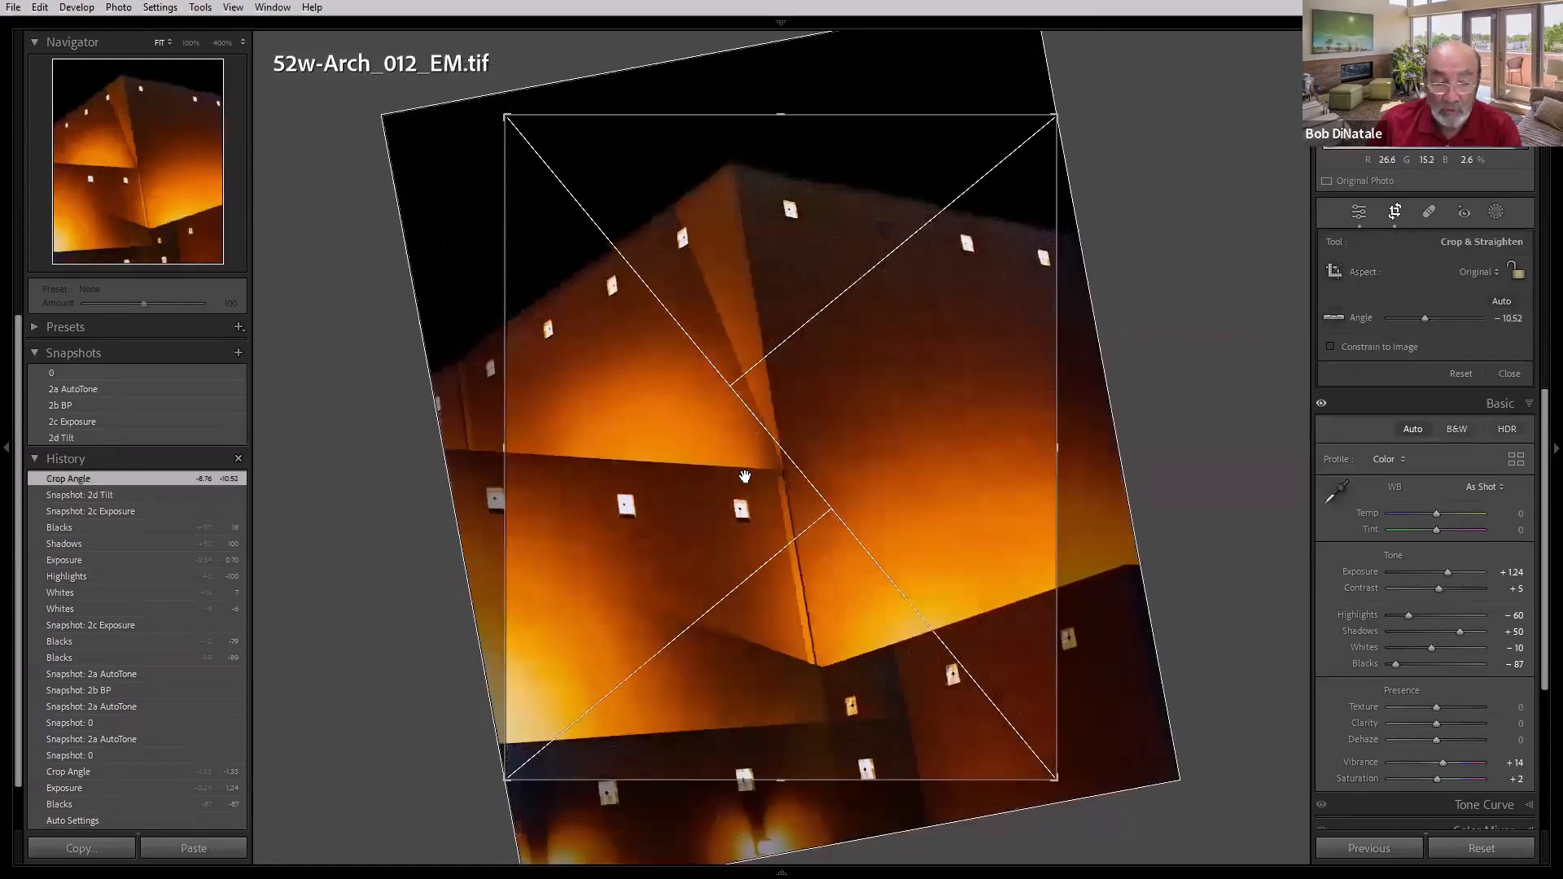
{"action": "left_click", "coordinate": [141, 433]}
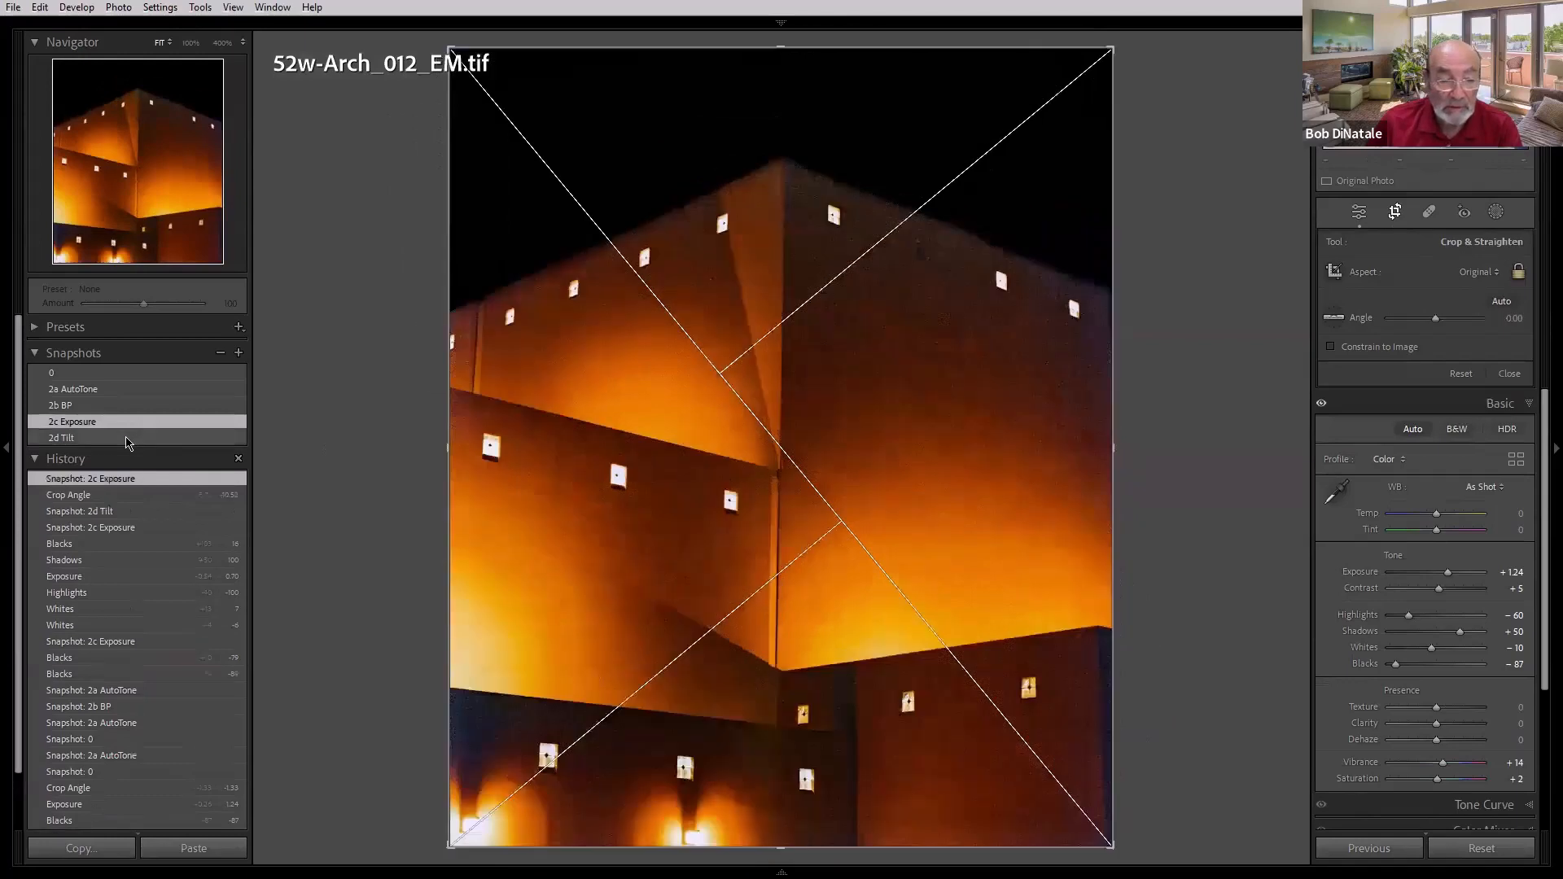
{"action": "left_click", "coordinate": [130, 439]}
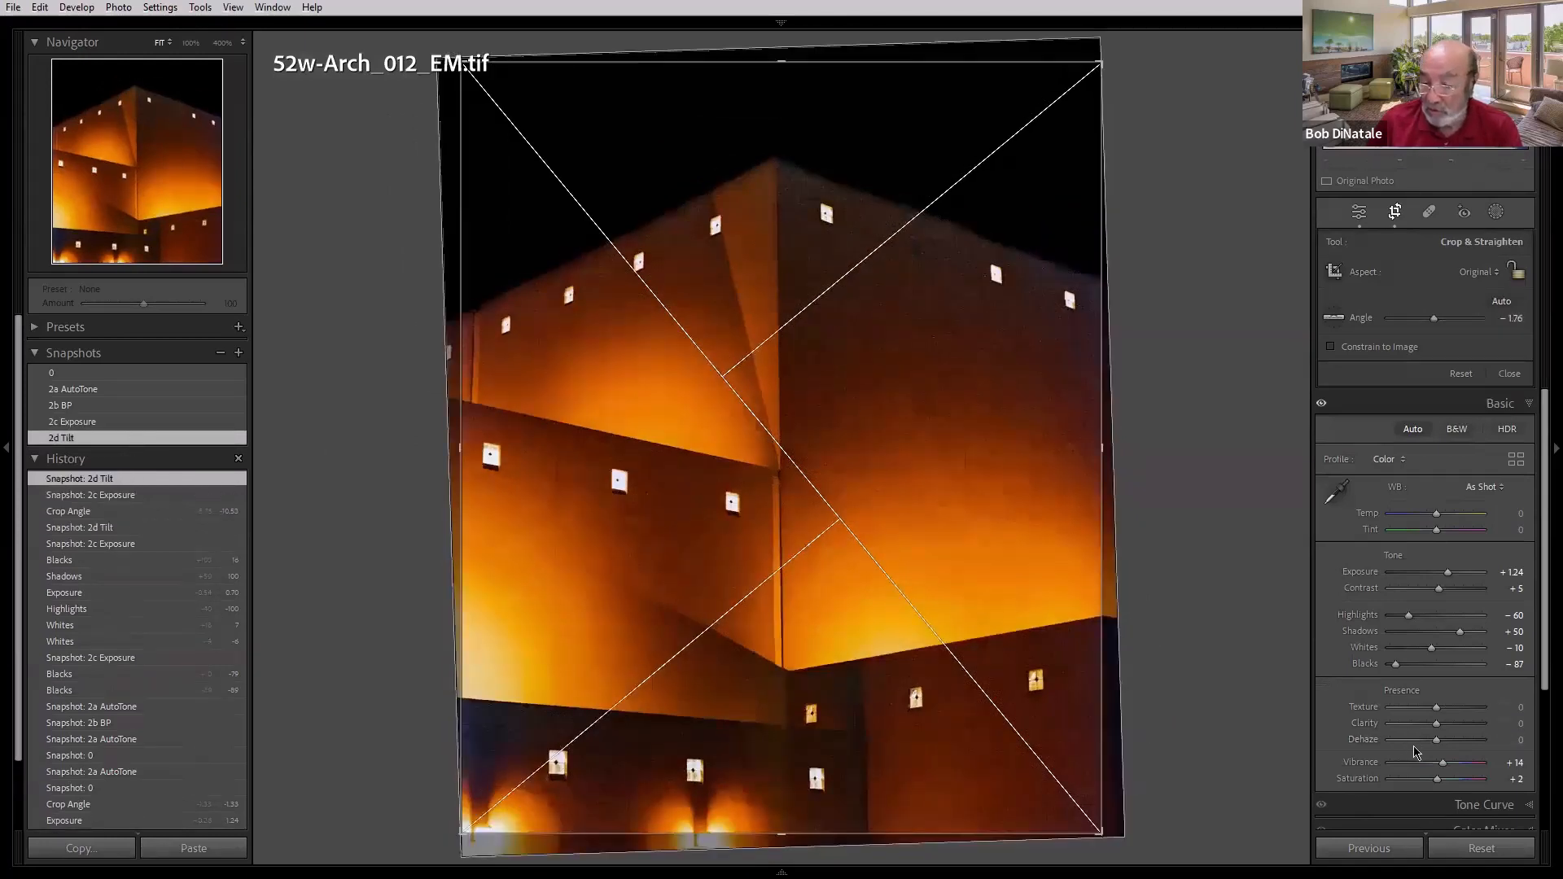
Step: Try a Vertical transform of +19 on the building photo, undo it, and set the Horizontal transform to +2
{"action": "left_click", "coordinate": [1445, 405]}
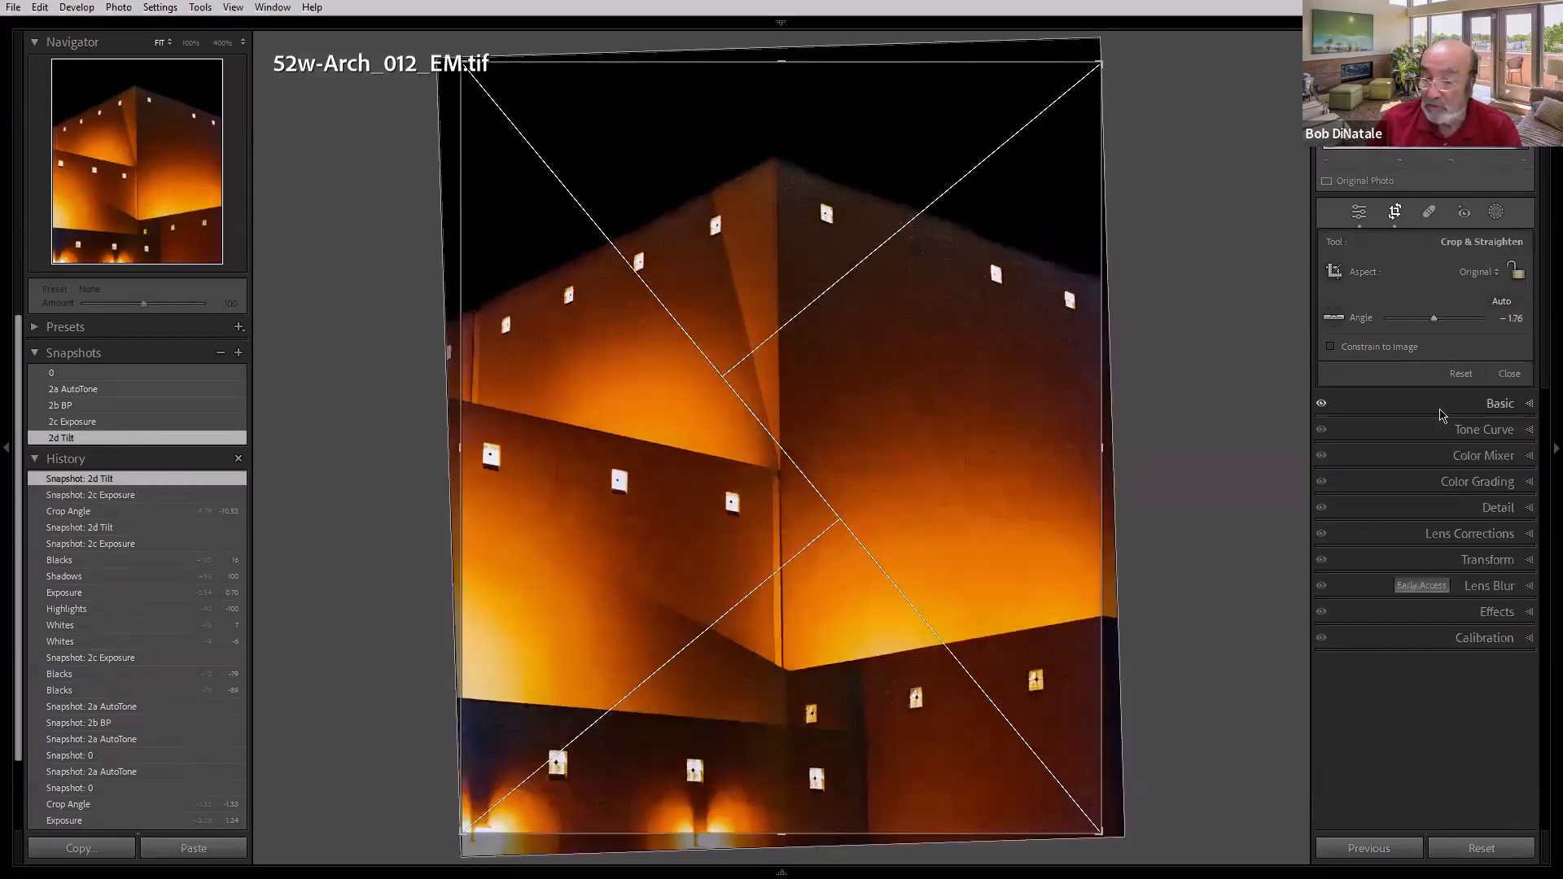
{"action": "left_click", "coordinate": [1439, 560]}
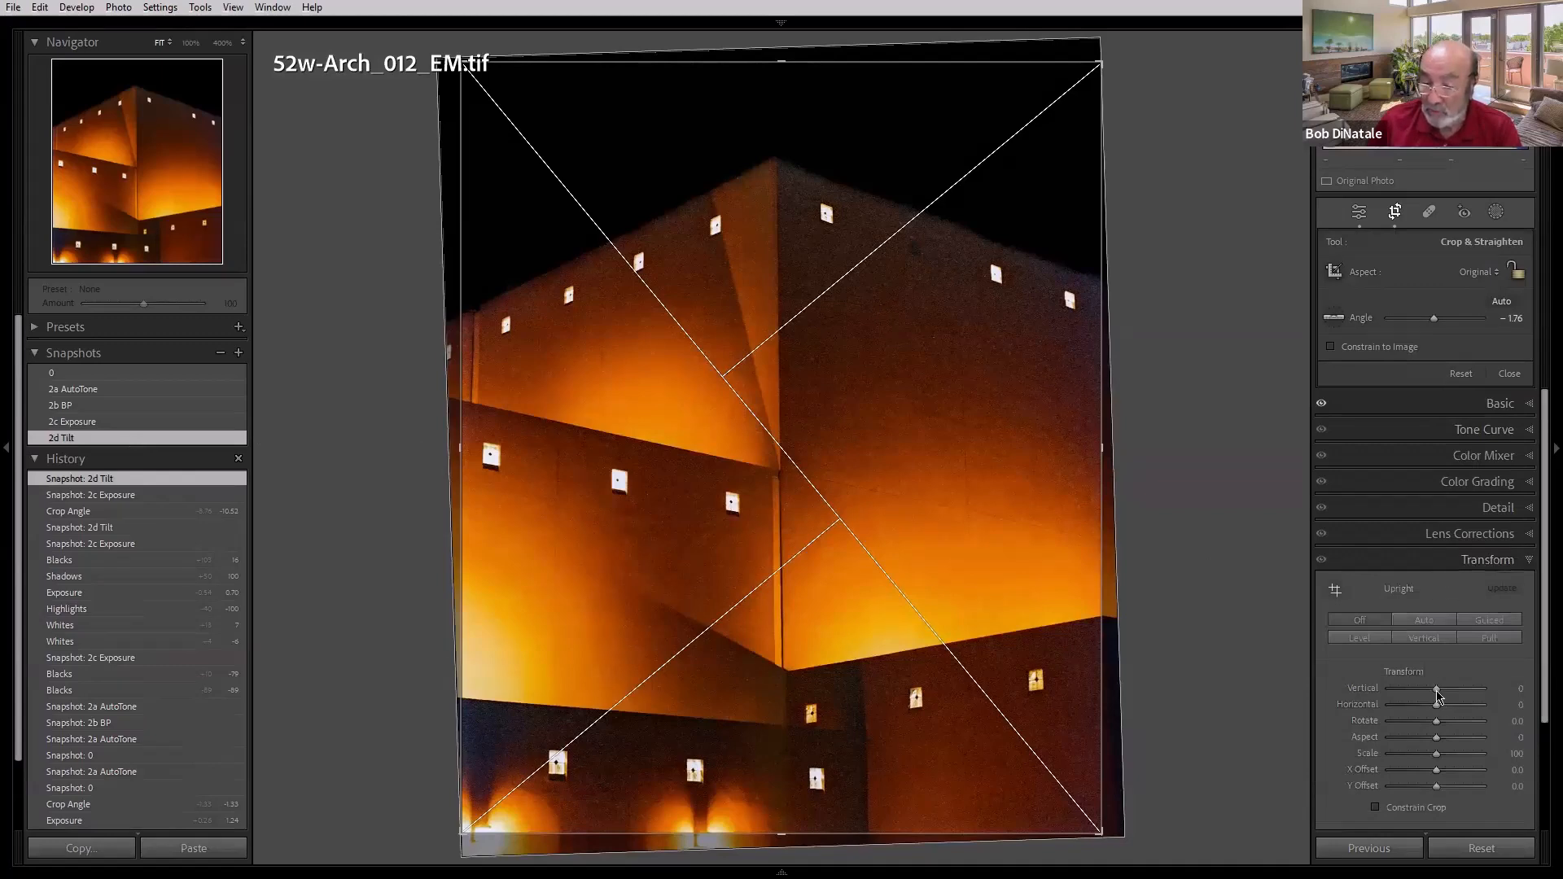
{"action": "left_click_drag", "start_coordinate": [1436, 689], "coordinate": [1444, 691]}
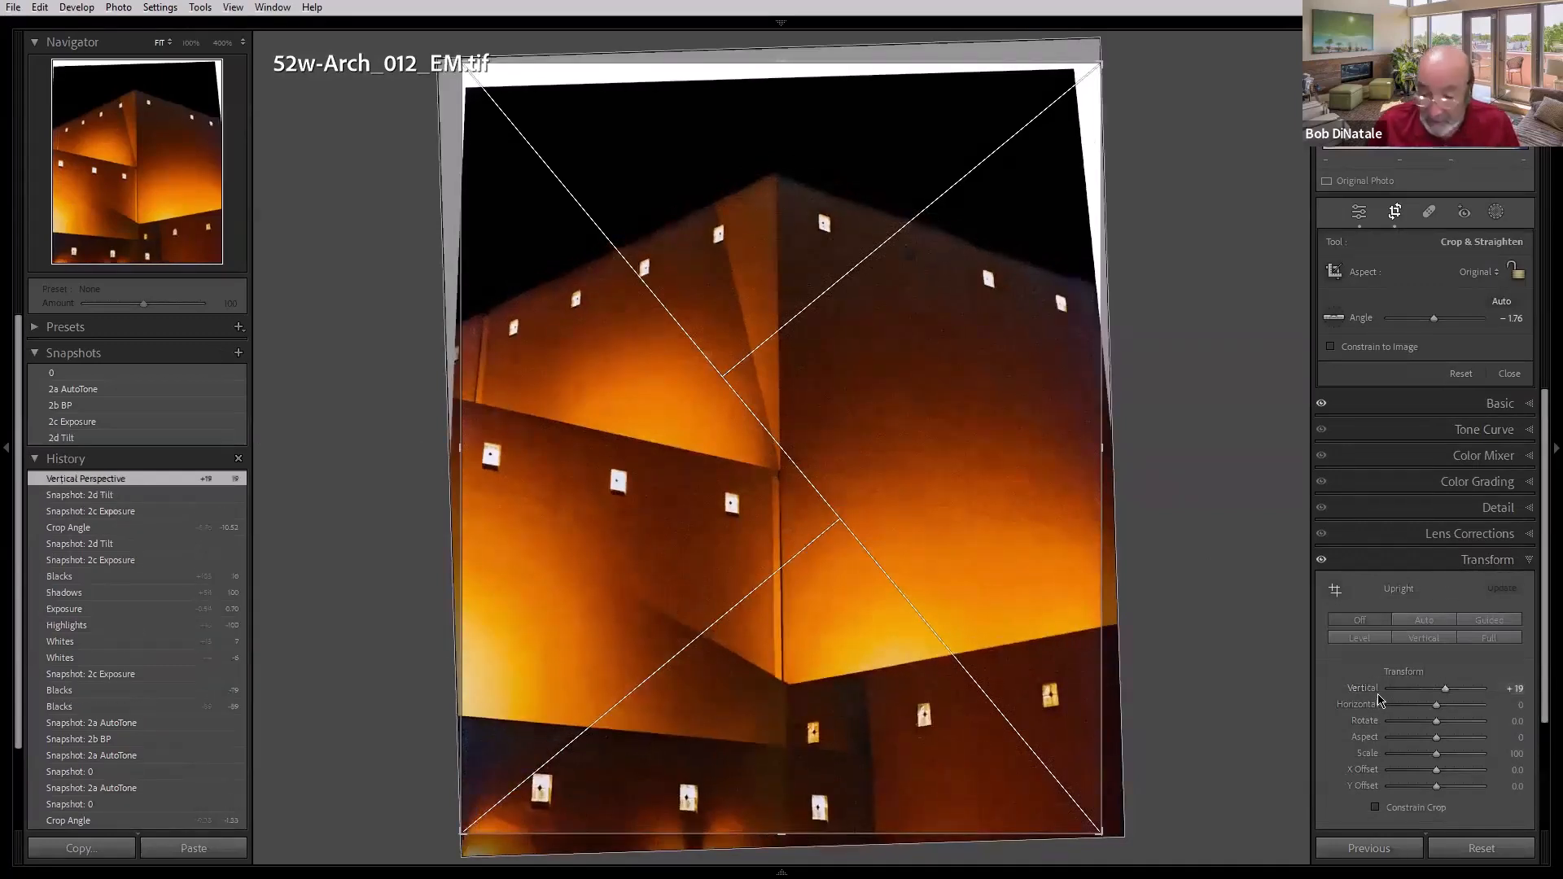
{"action": "key", "text": "ctrl+z"}
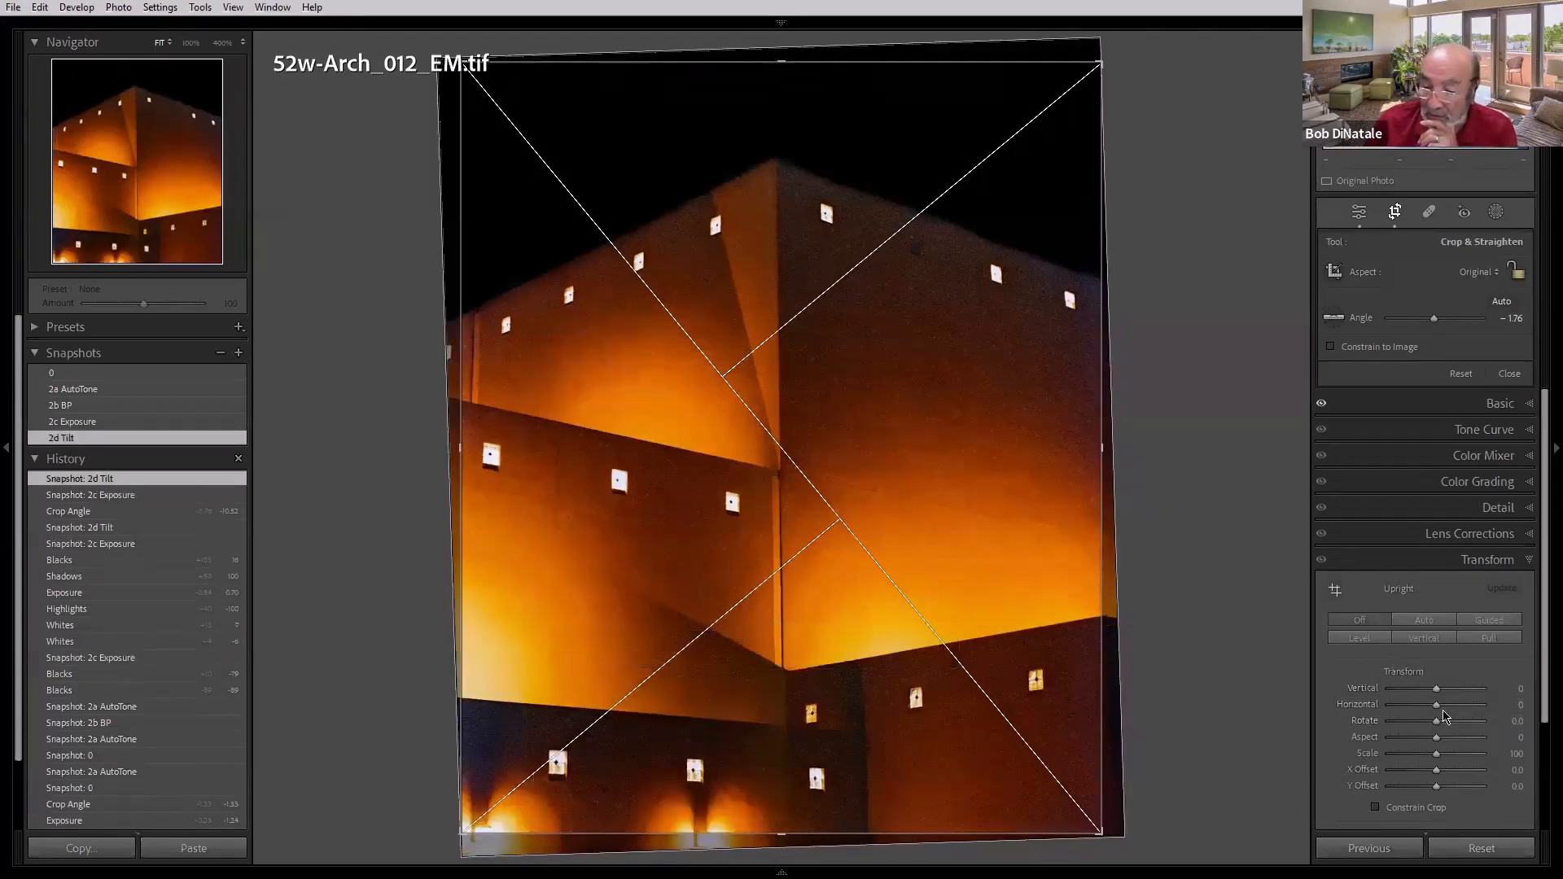
{"action": "left_click_drag", "start_coordinate": [1437, 706], "coordinate": [1441, 709]}
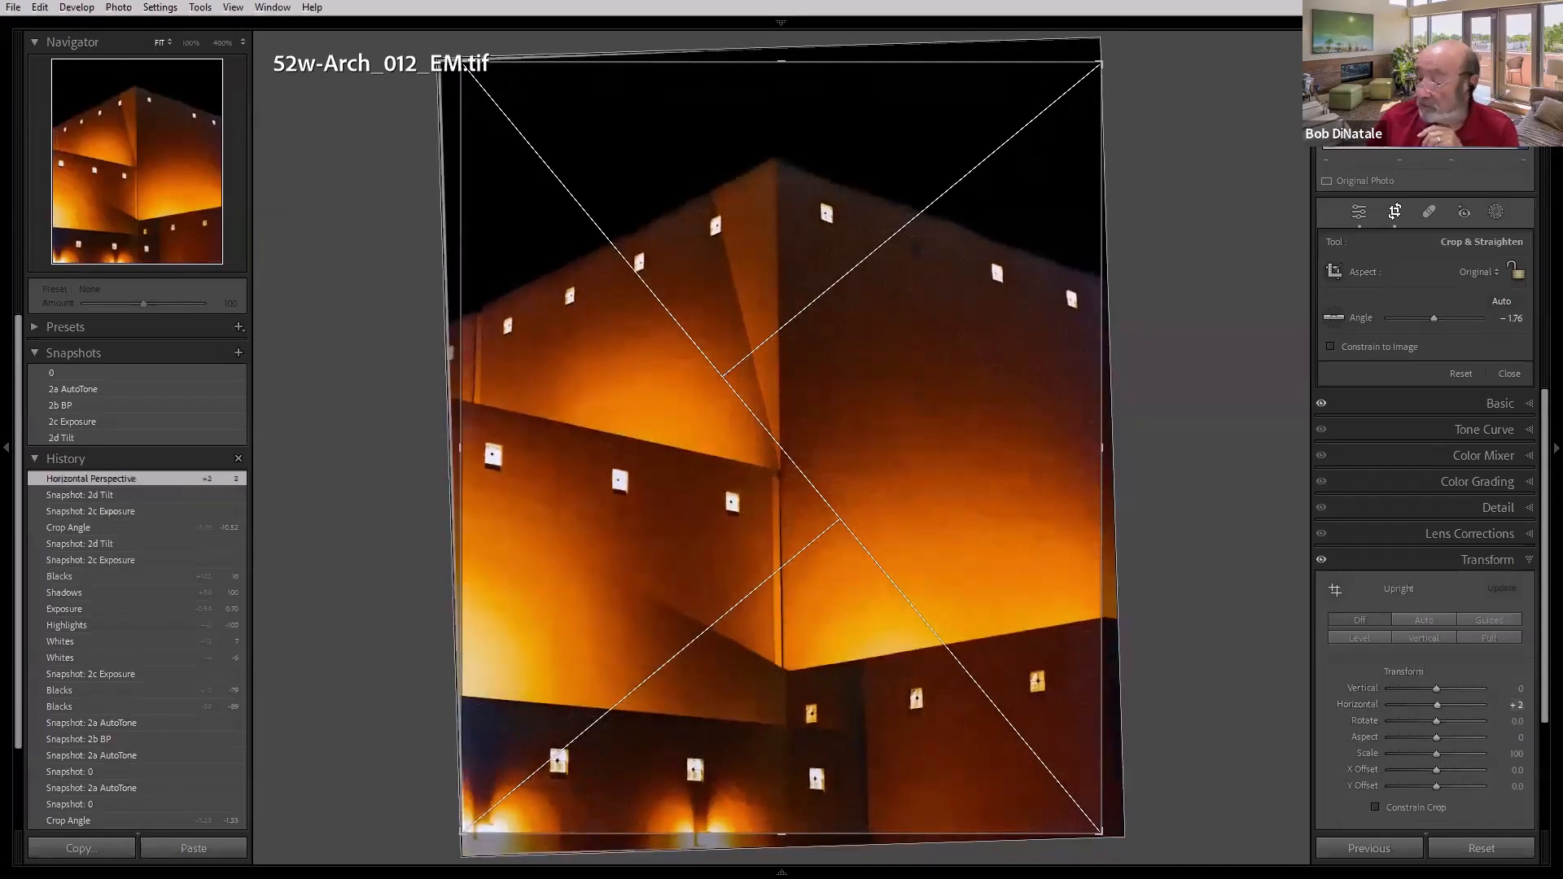
Step: Switch to the Auto copy of 52w-Pano_001_EM.tif and cycle the crop guide overlay to the golden spiral
{"action": "key", "text": "ctrl+Right"}
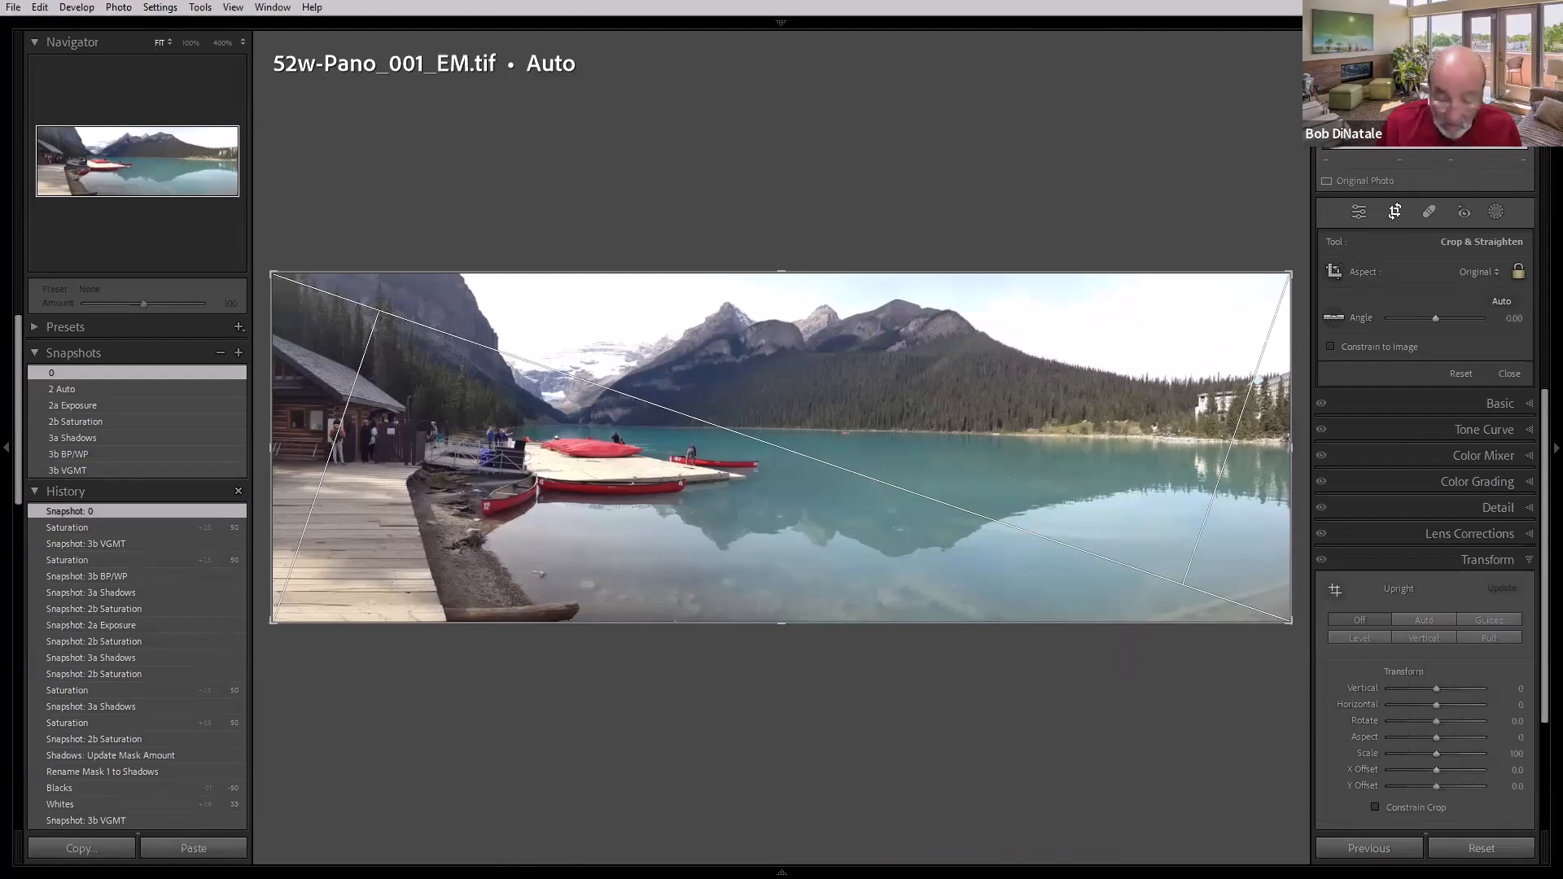
{"action": "key", "text": "o"}
{"action": "key", "text": "o"}
{"action": "key", "text": "o"}
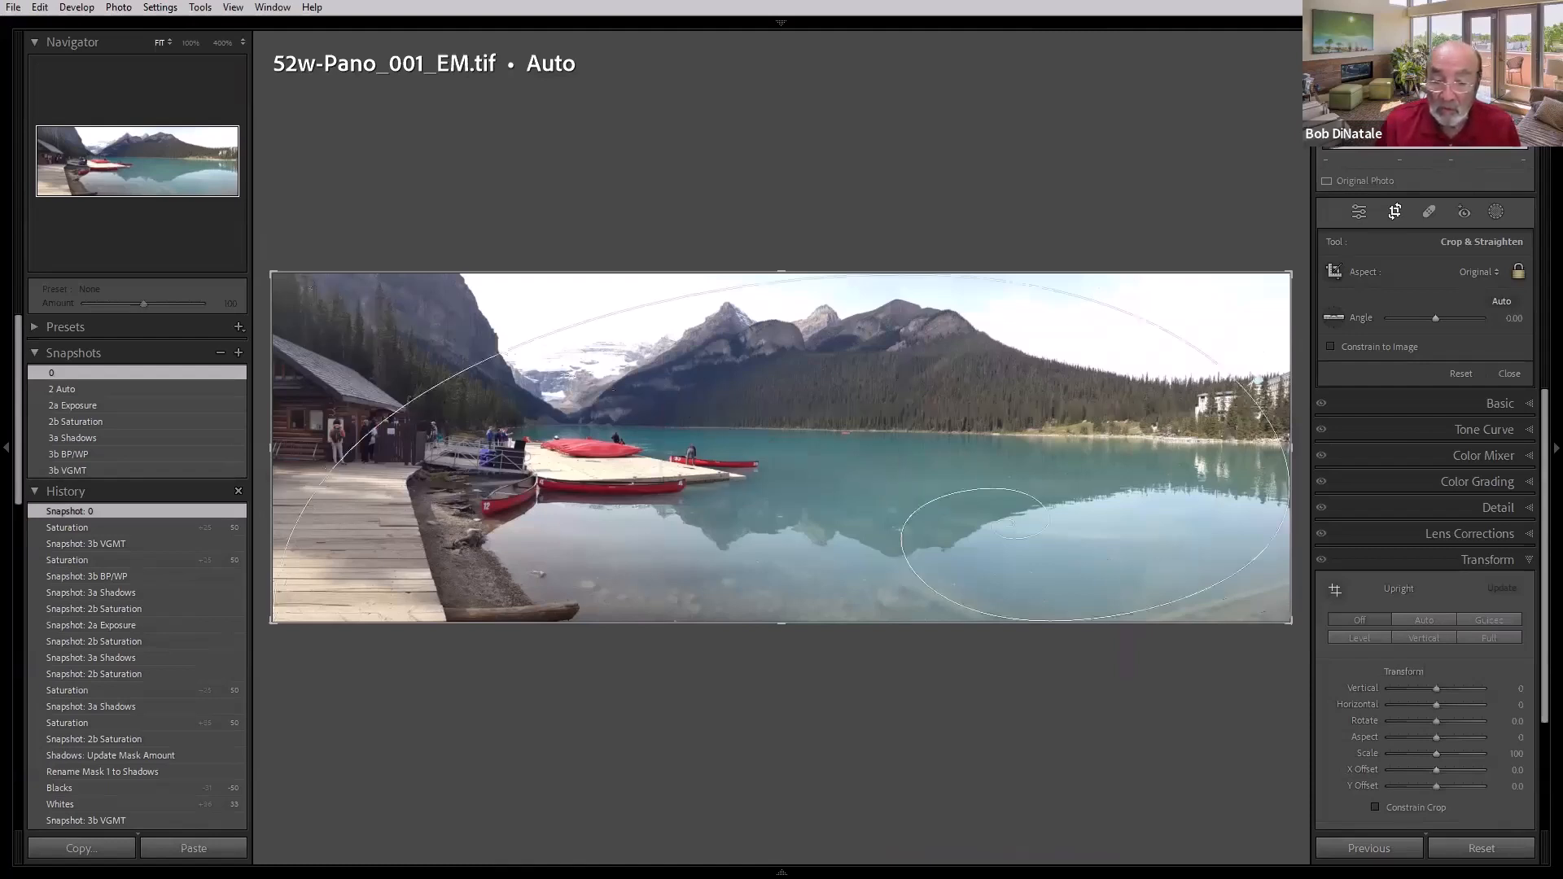
Step: Cycle the panorama's crop guide overlay through the grid, fifths and golden ratio guides back to the golden spiral
{"action": "key", "text": "o"}
{"action": "key", "text": "o"}
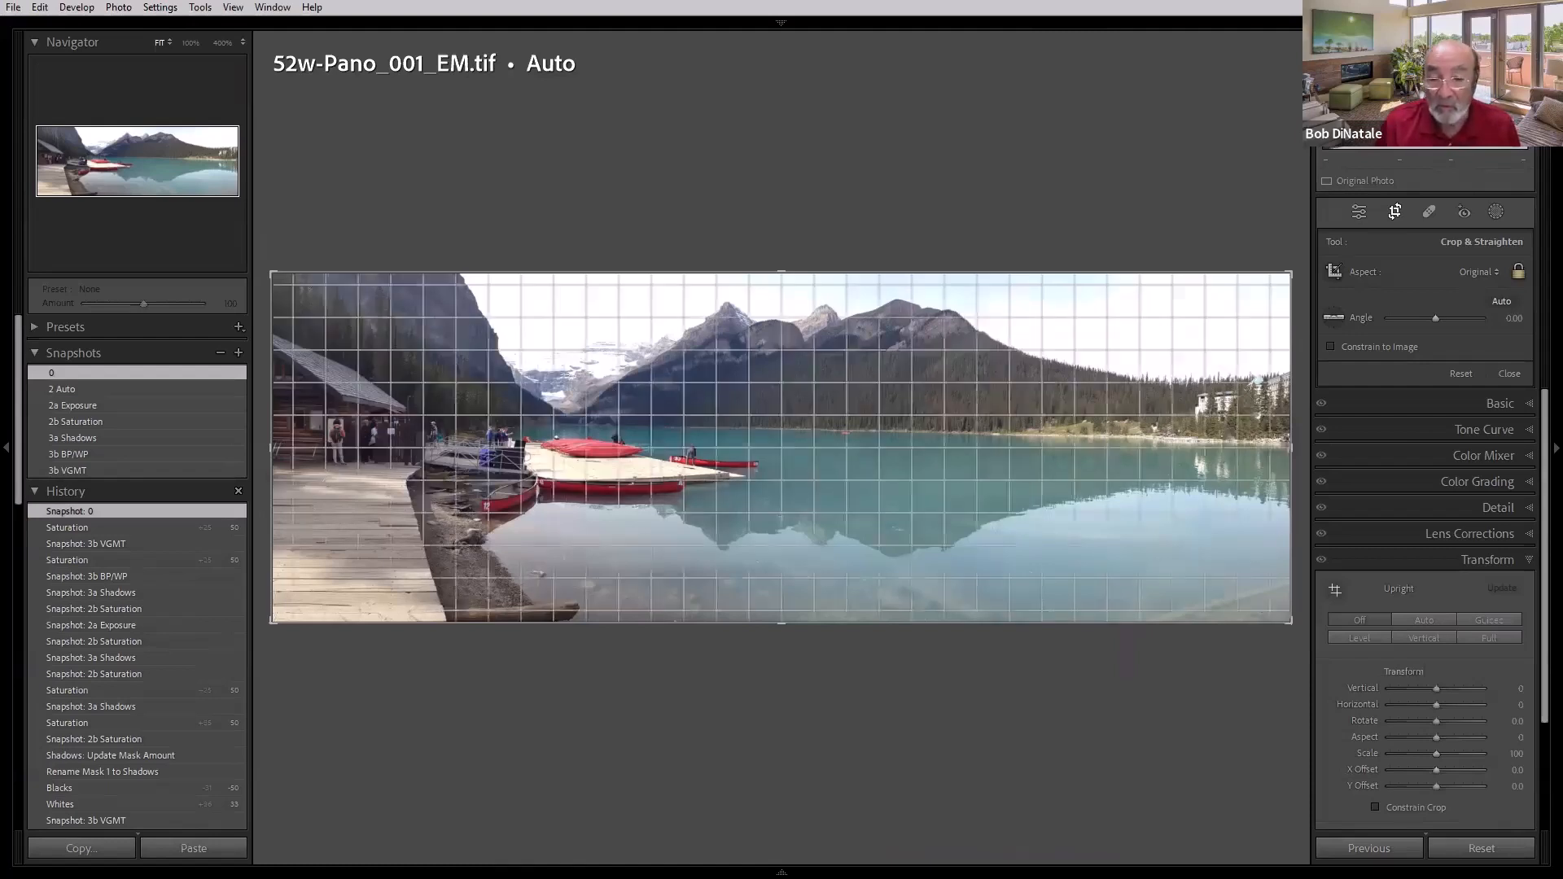
{"action": "key", "text": "o"}
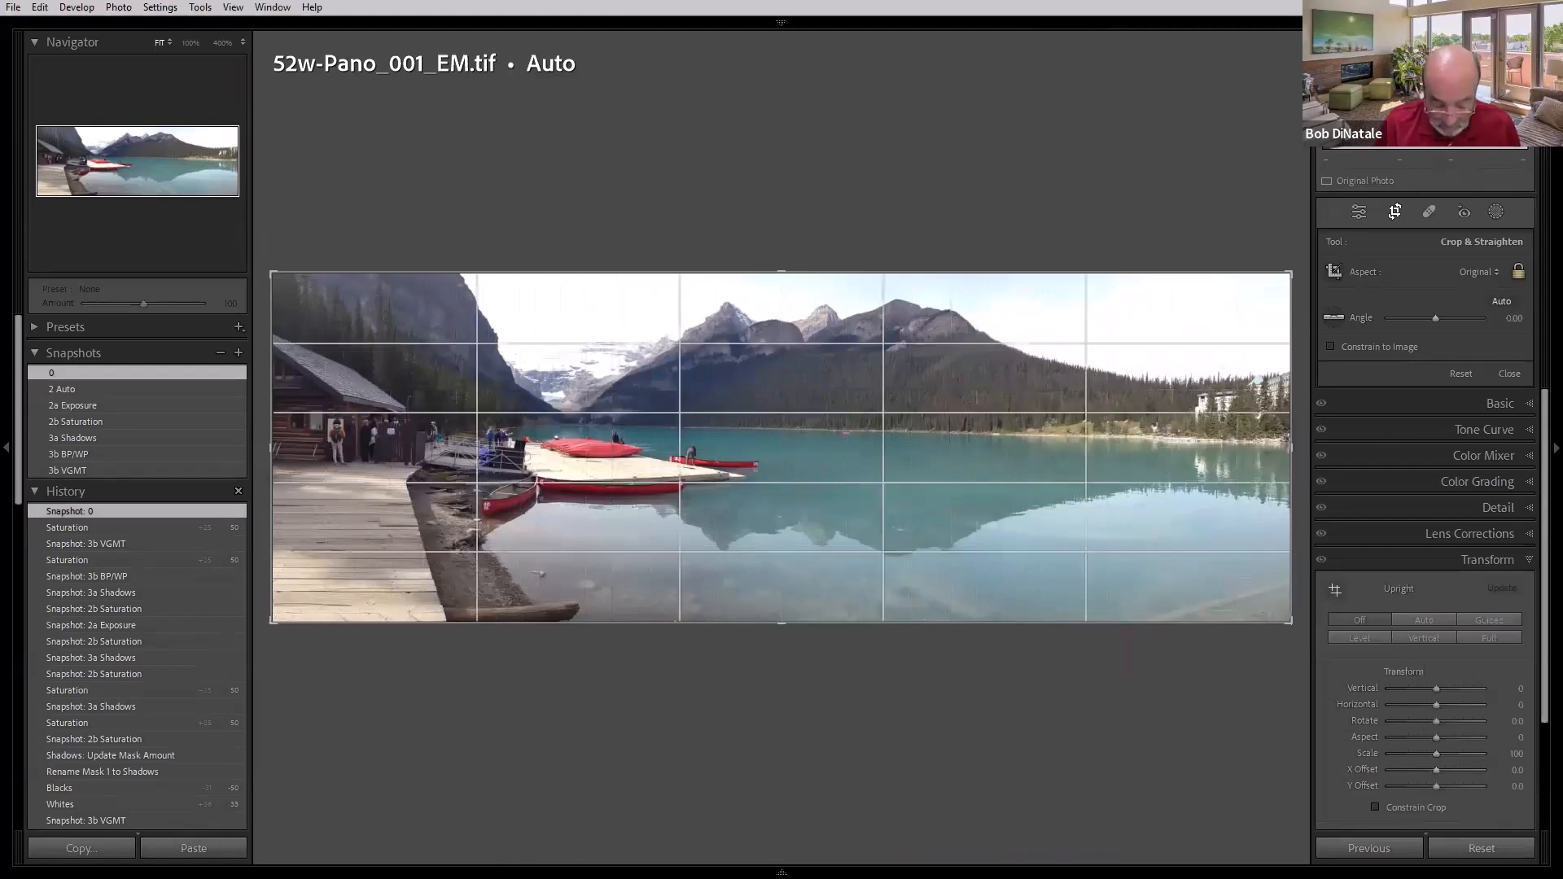
{"action": "key", "text": "o"}
{"action": "key", "text": "o"}
{"action": "key", "text": "o"}
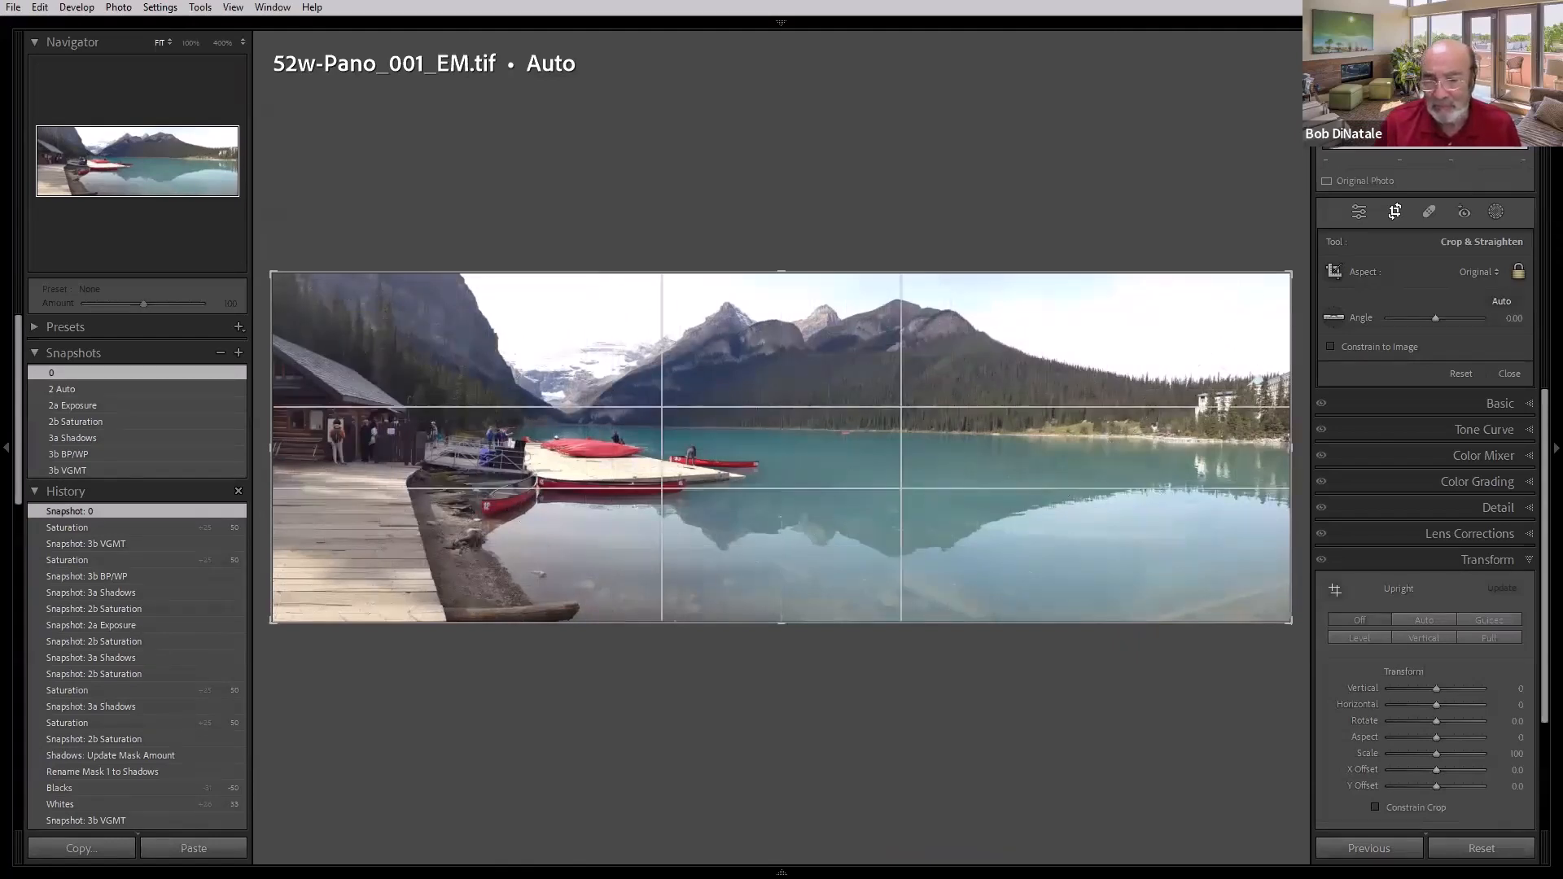
{"action": "key", "text": "o"}
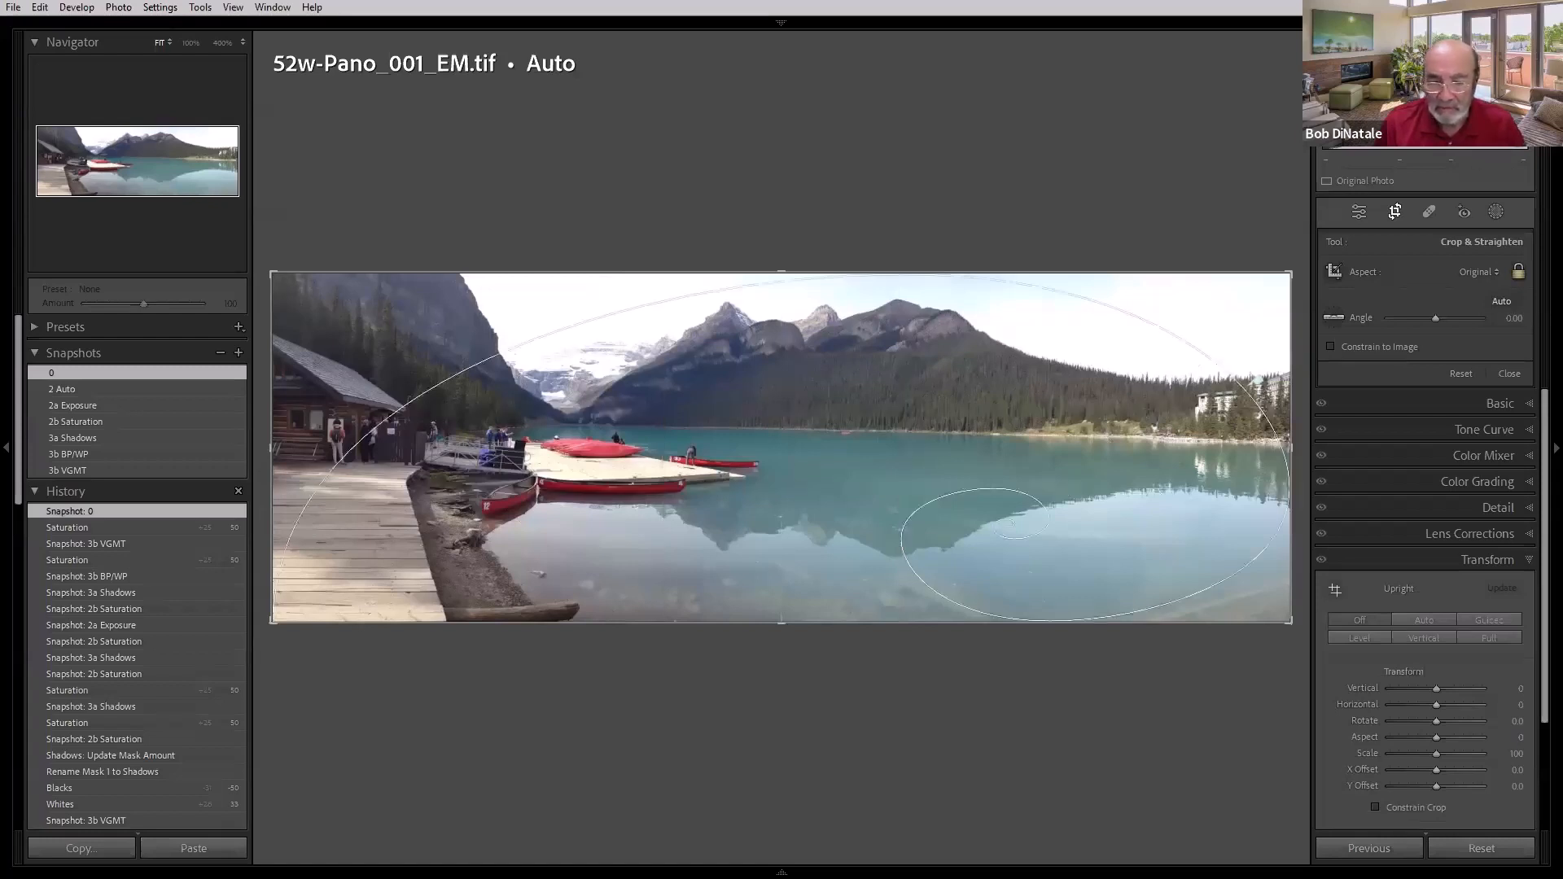
Step: Cycle the crop guide overlay through the diagonal, center and triangle guides, and close the crop tool
{"action": "key", "text": "o"}
{"action": "key", "text": "o"}
{"action": "key", "text": "o"}
{"action": "key", "text": "o"}
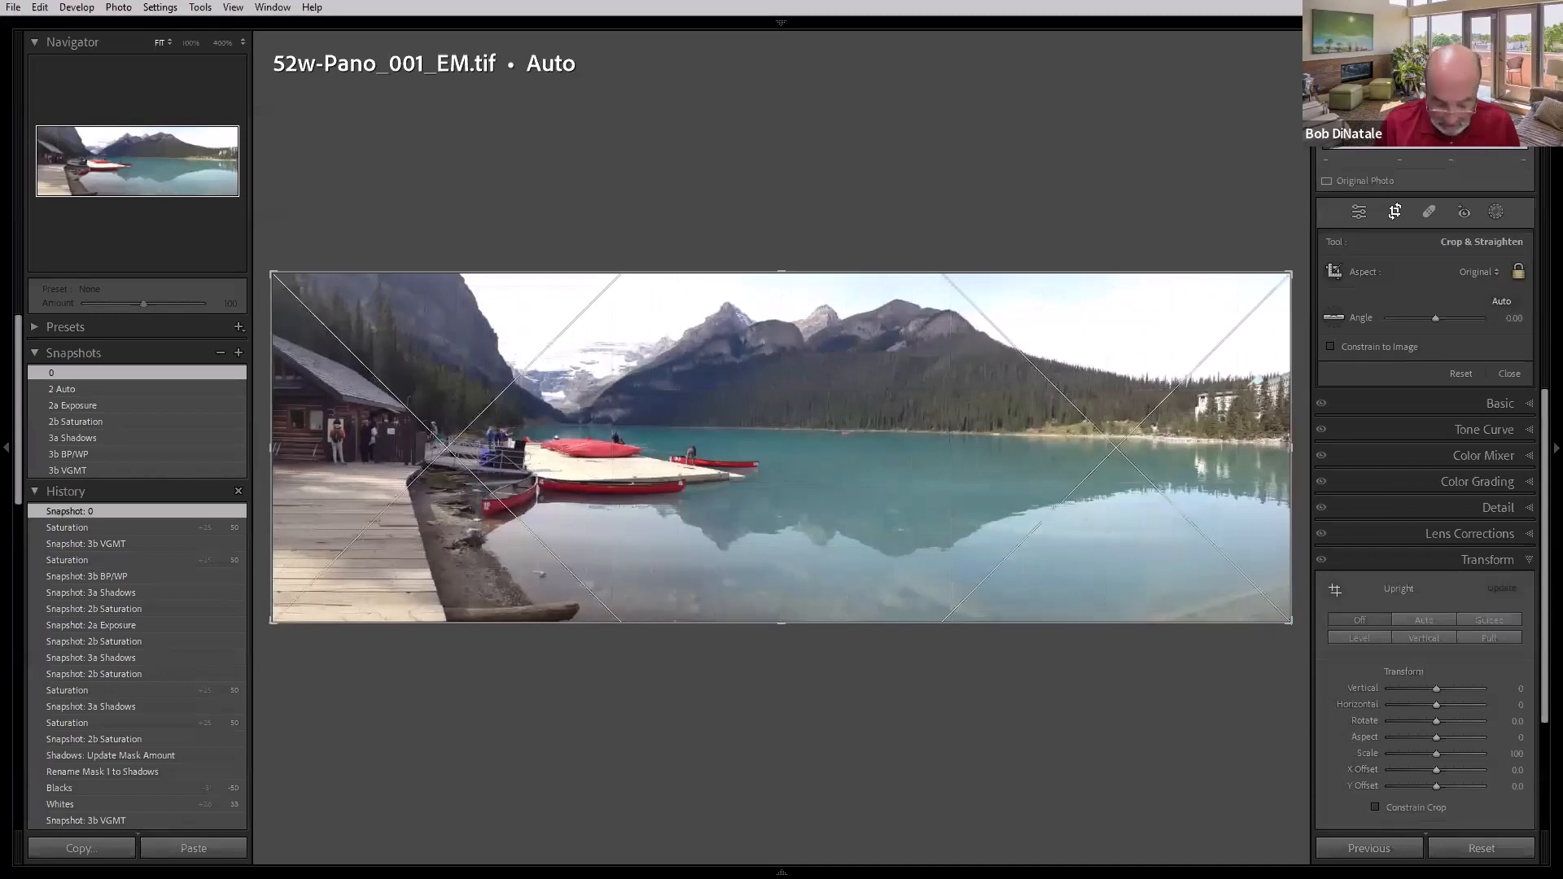
{"action": "key", "text": "o"}
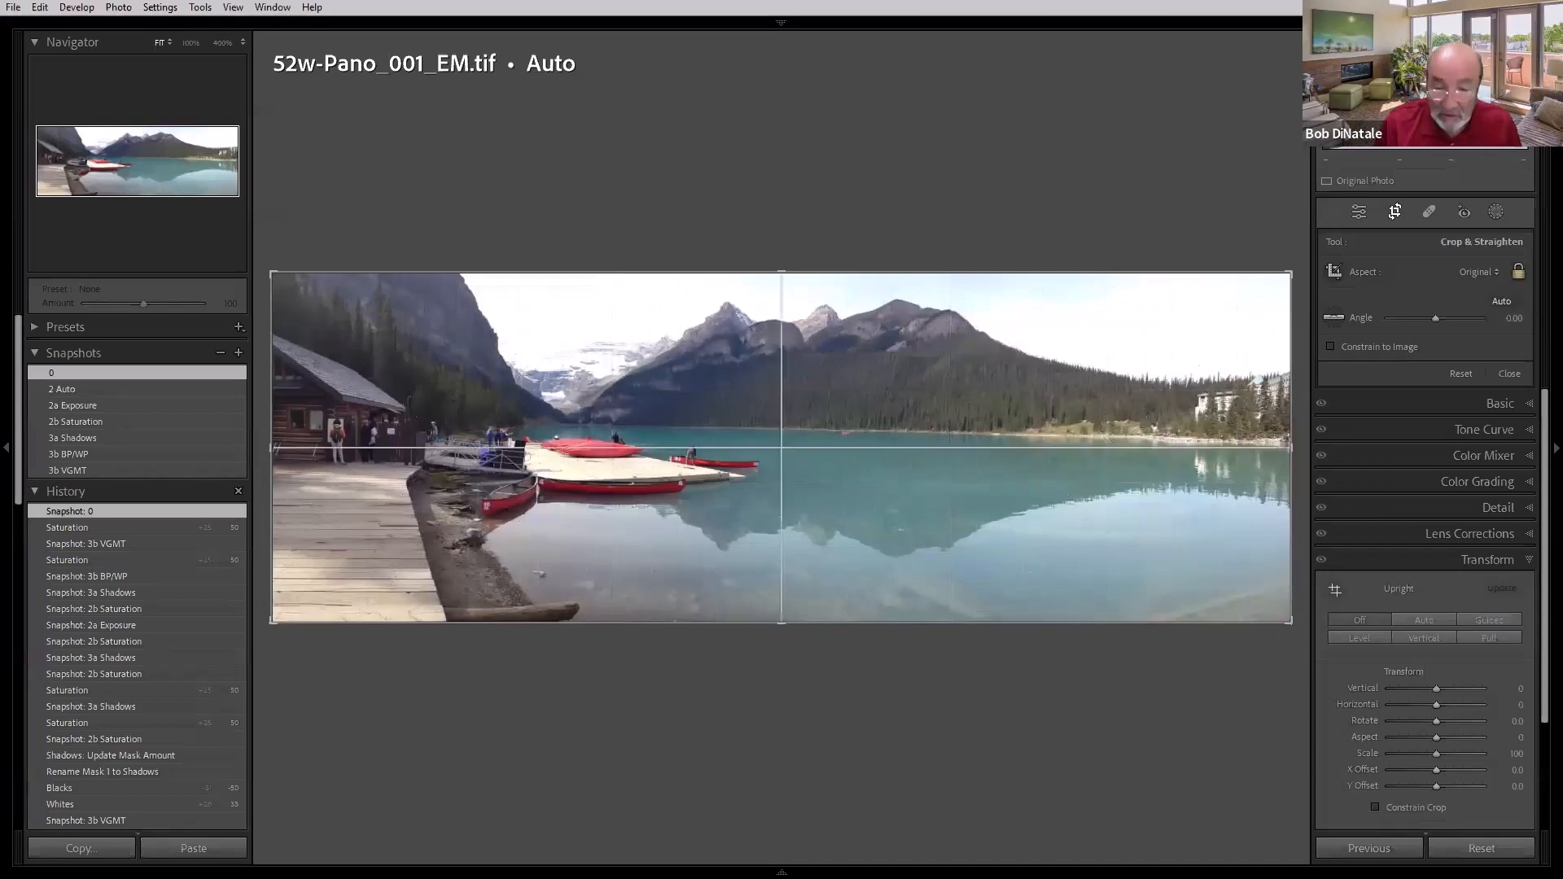
{"action": "key", "text": "o"}
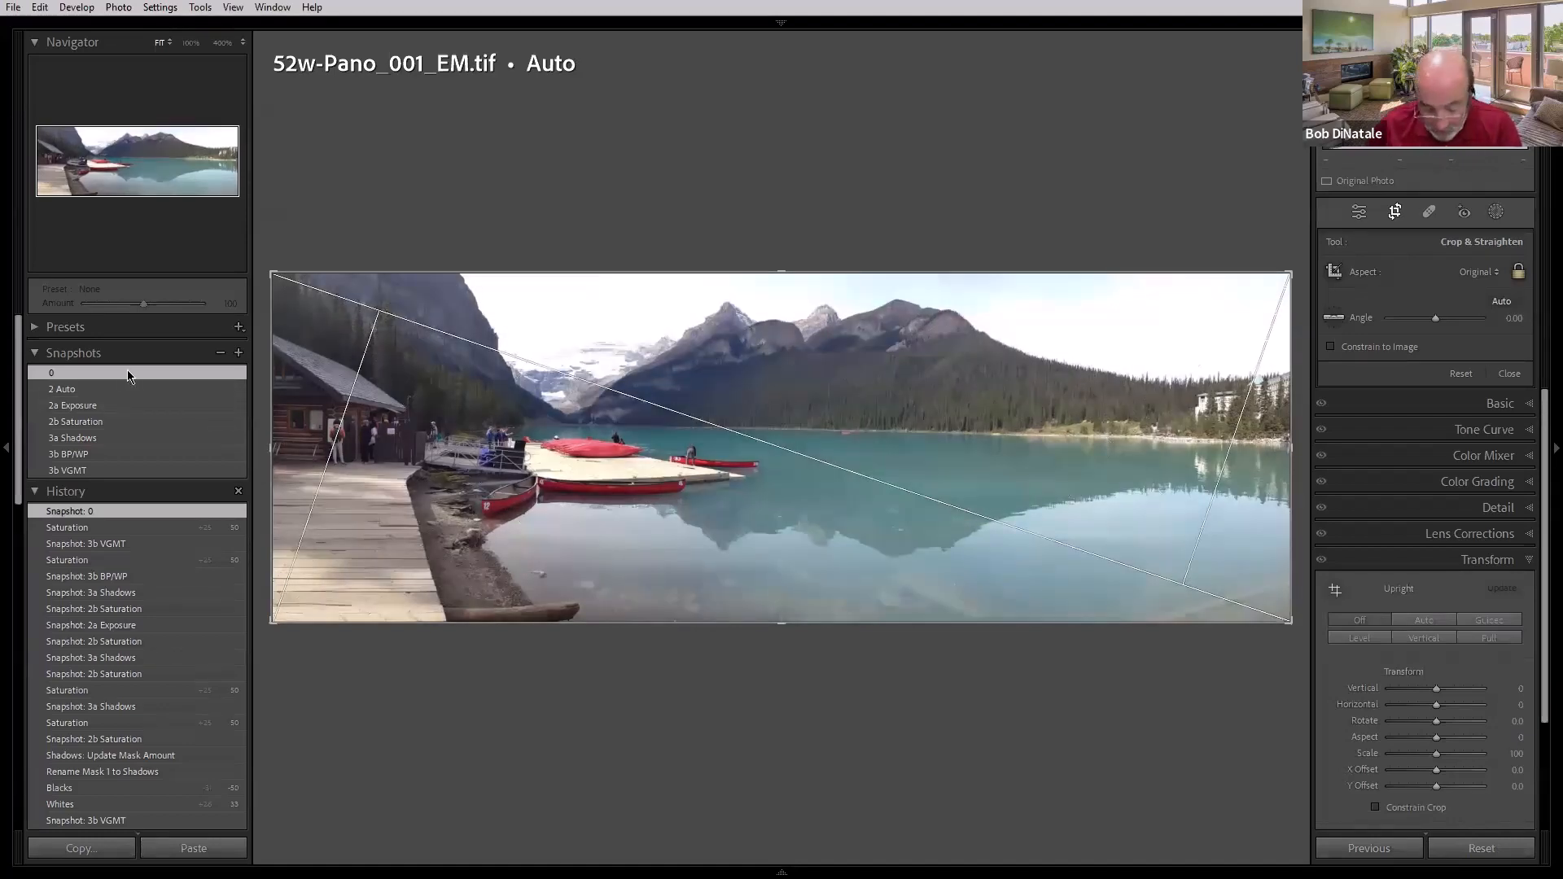
{"action": "key", "text": "r"}
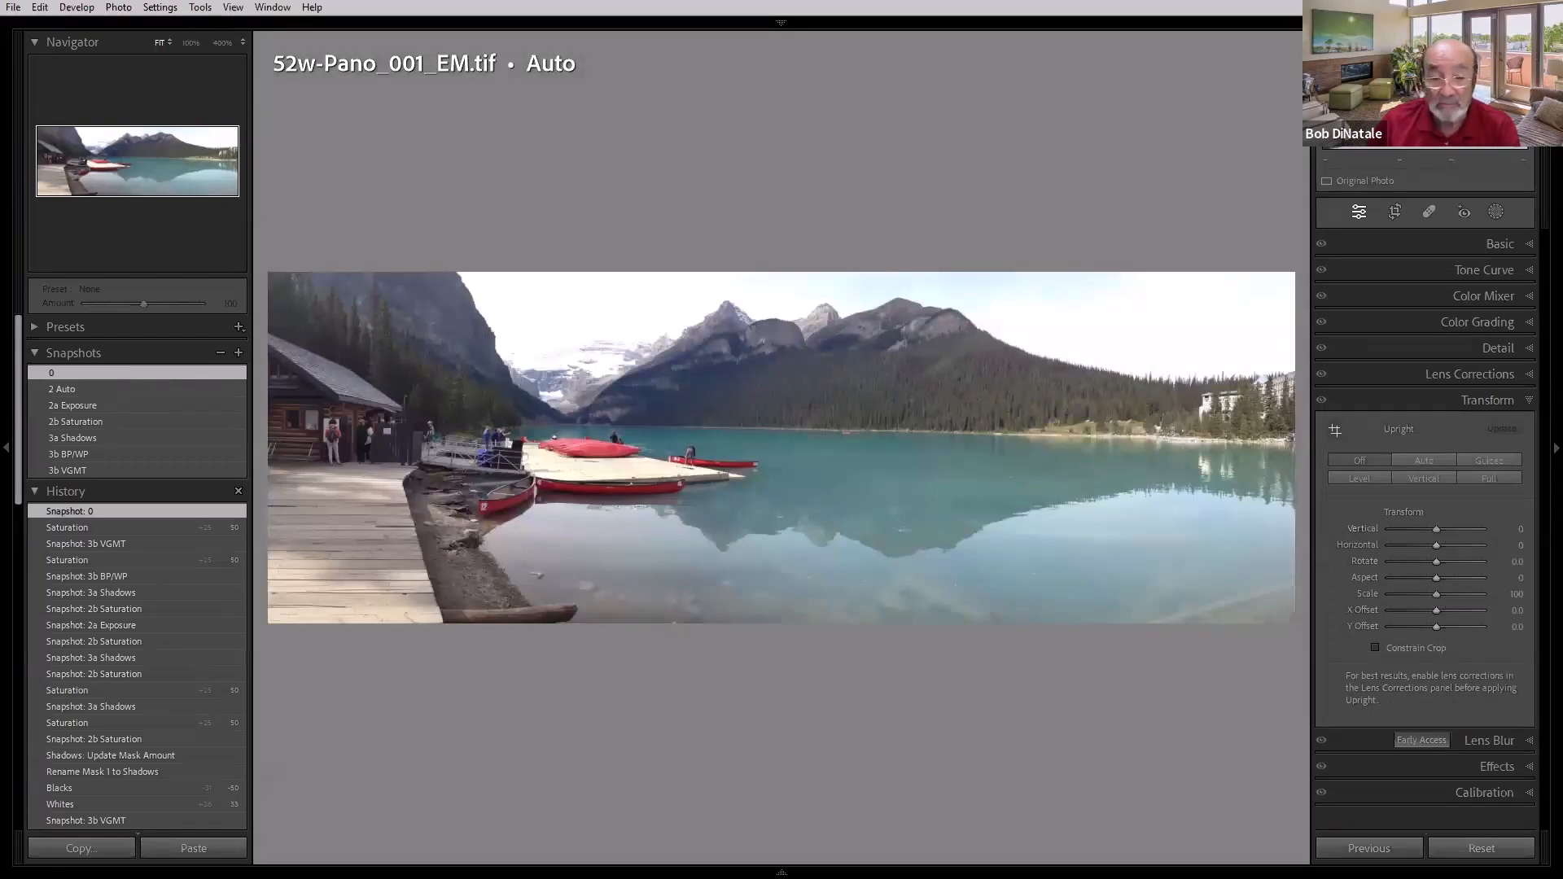
Step: Switch to Copy 1 of 52w-Pano_001_EM.tif, view its 0 snapshot and apply its 2 Auto snapshot
{"action": "key", "text": "Right"}
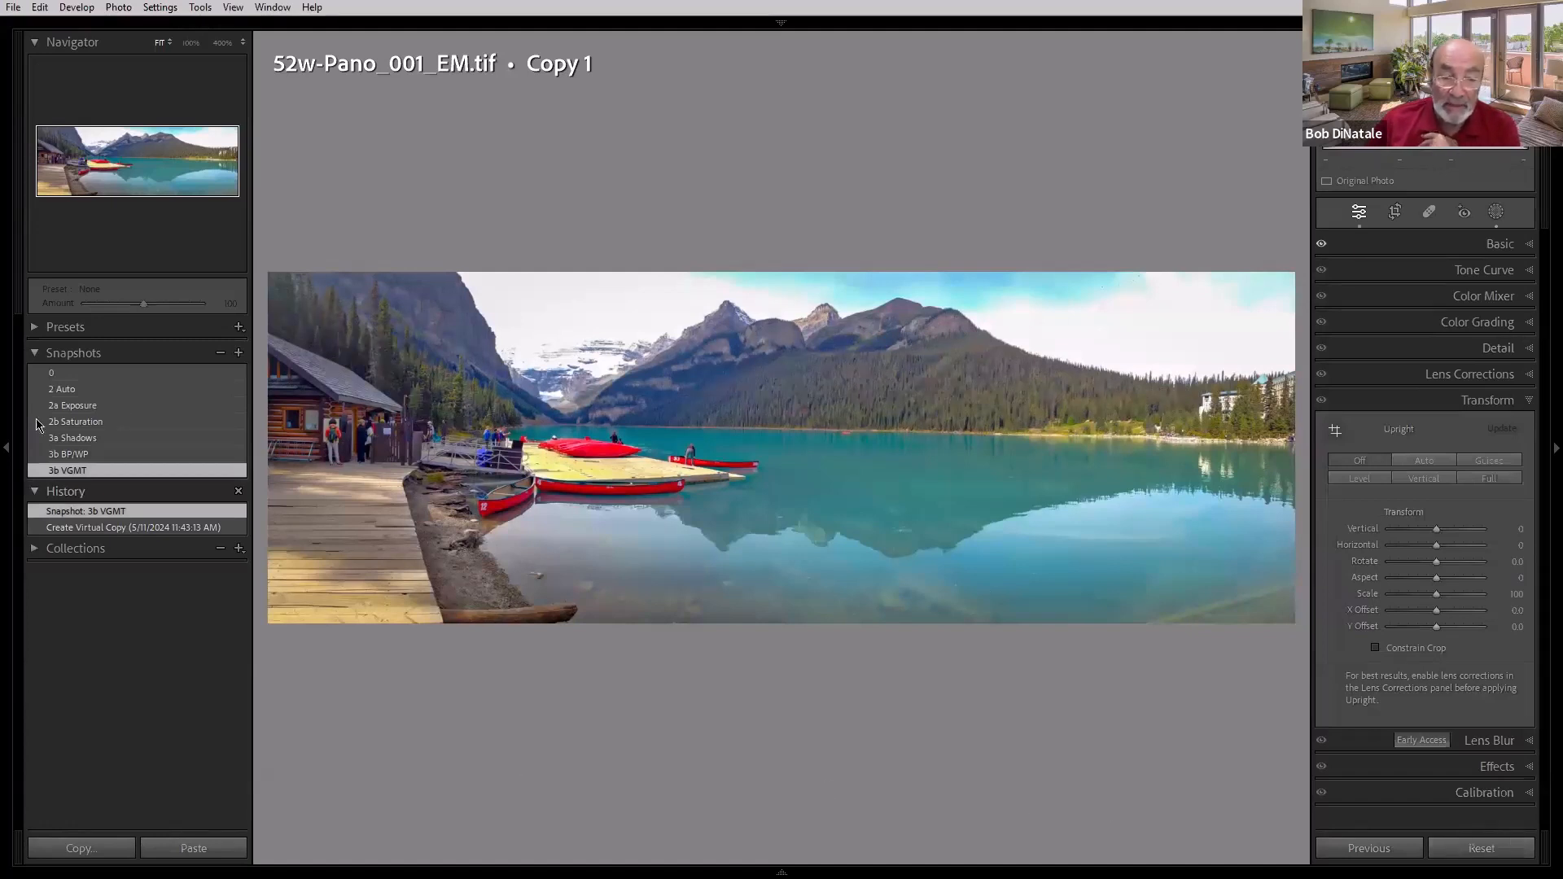
{"action": "left_click", "coordinate": [95, 375]}
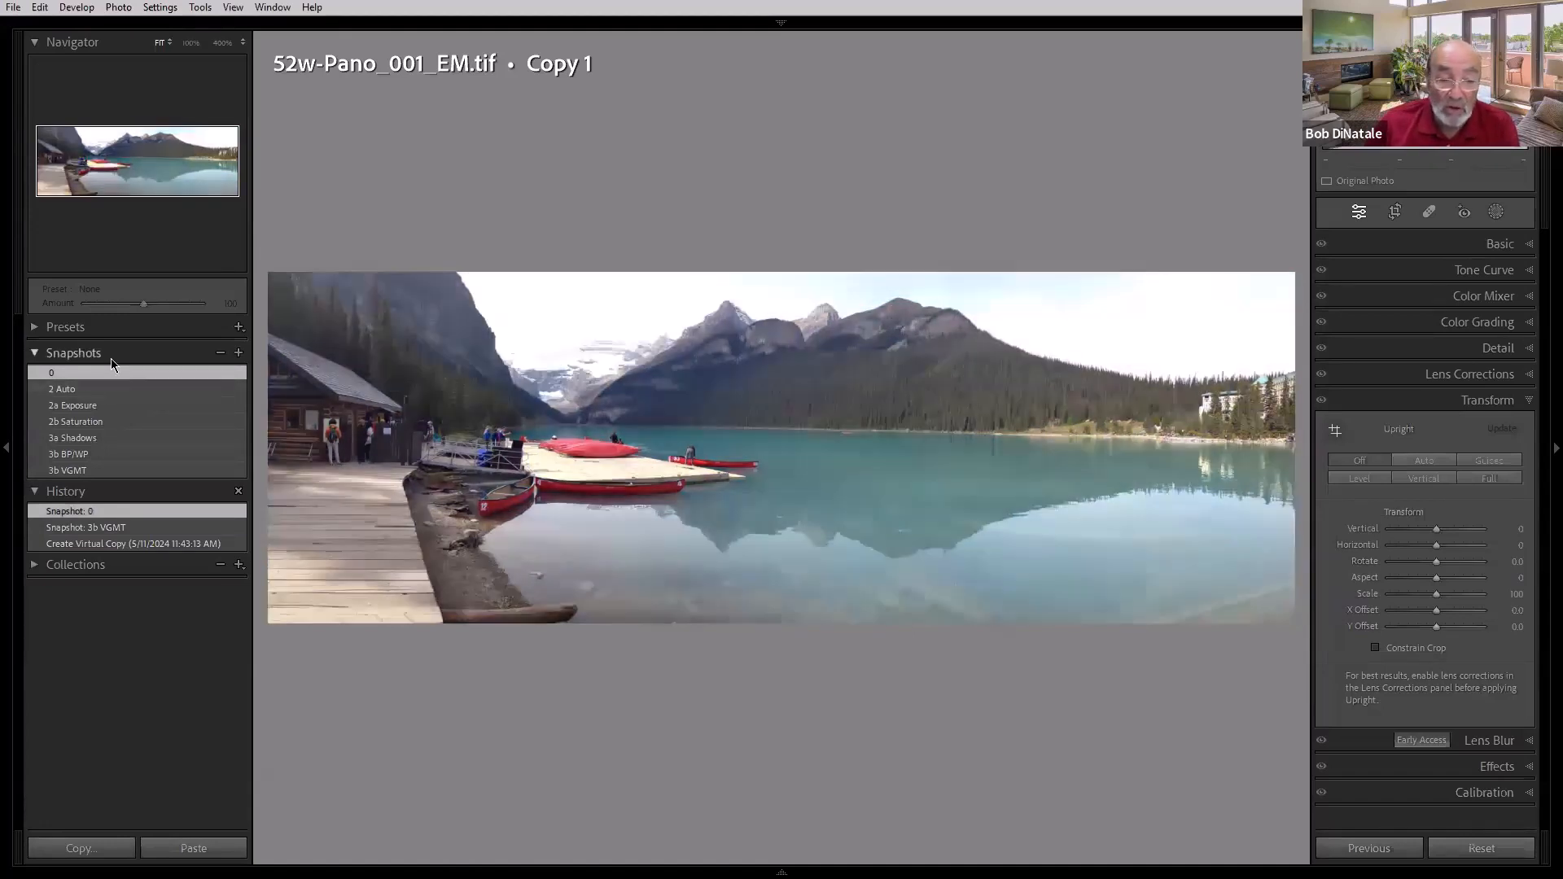
{"action": "left_click", "coordinate": [111, 389]}
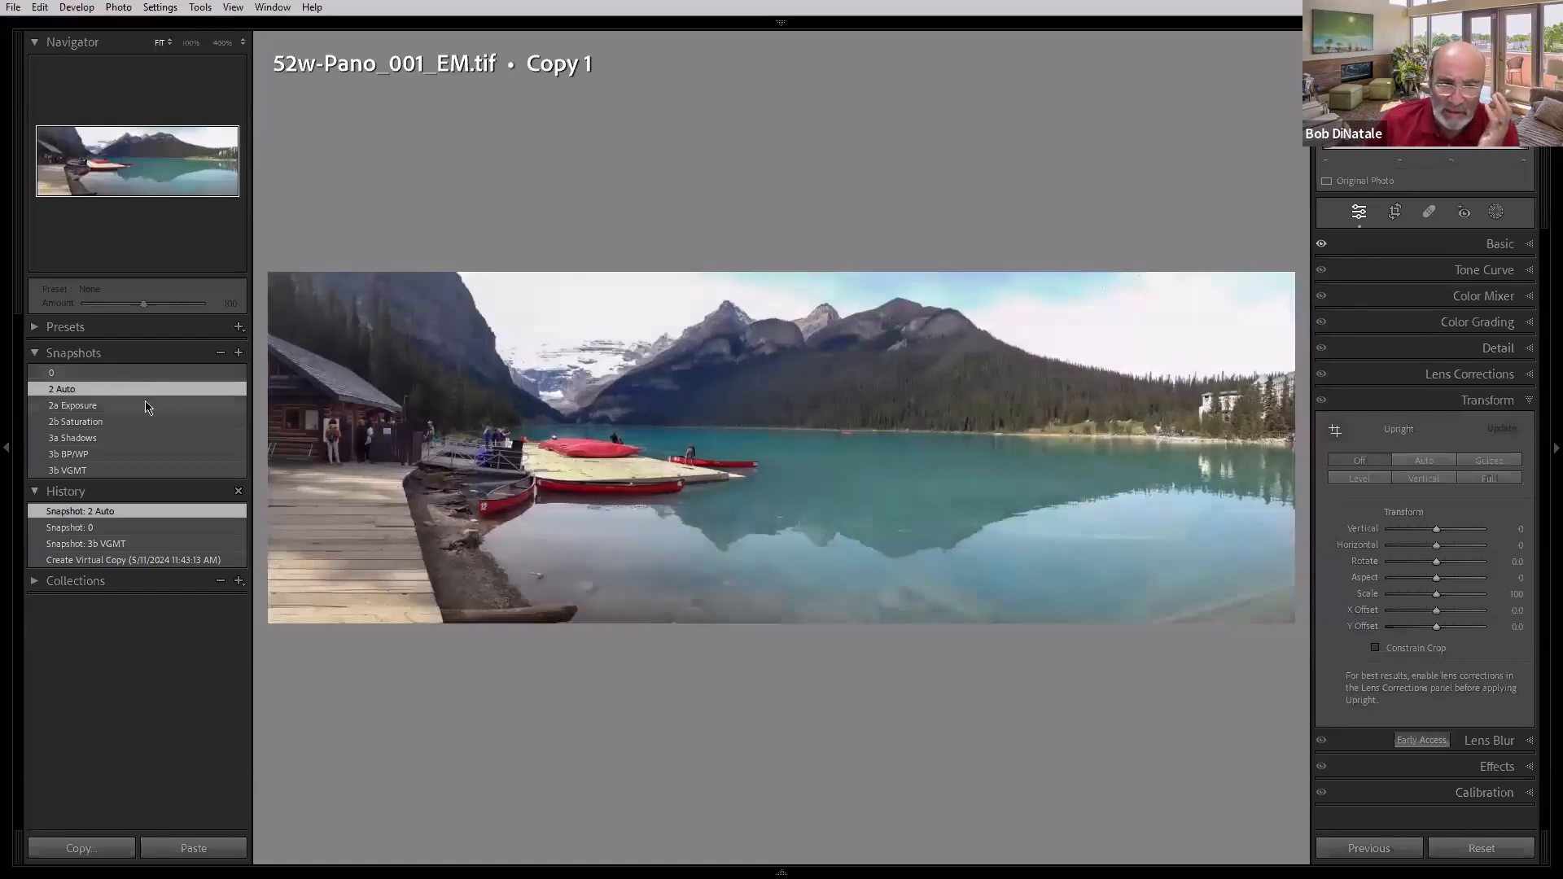
Step: Compare the 2a Exposure snapshot with the 2 Auto snapshot on Copy 1, ending on 2 Auto
{"action": "left_click", "coordinate": [148, 407]}
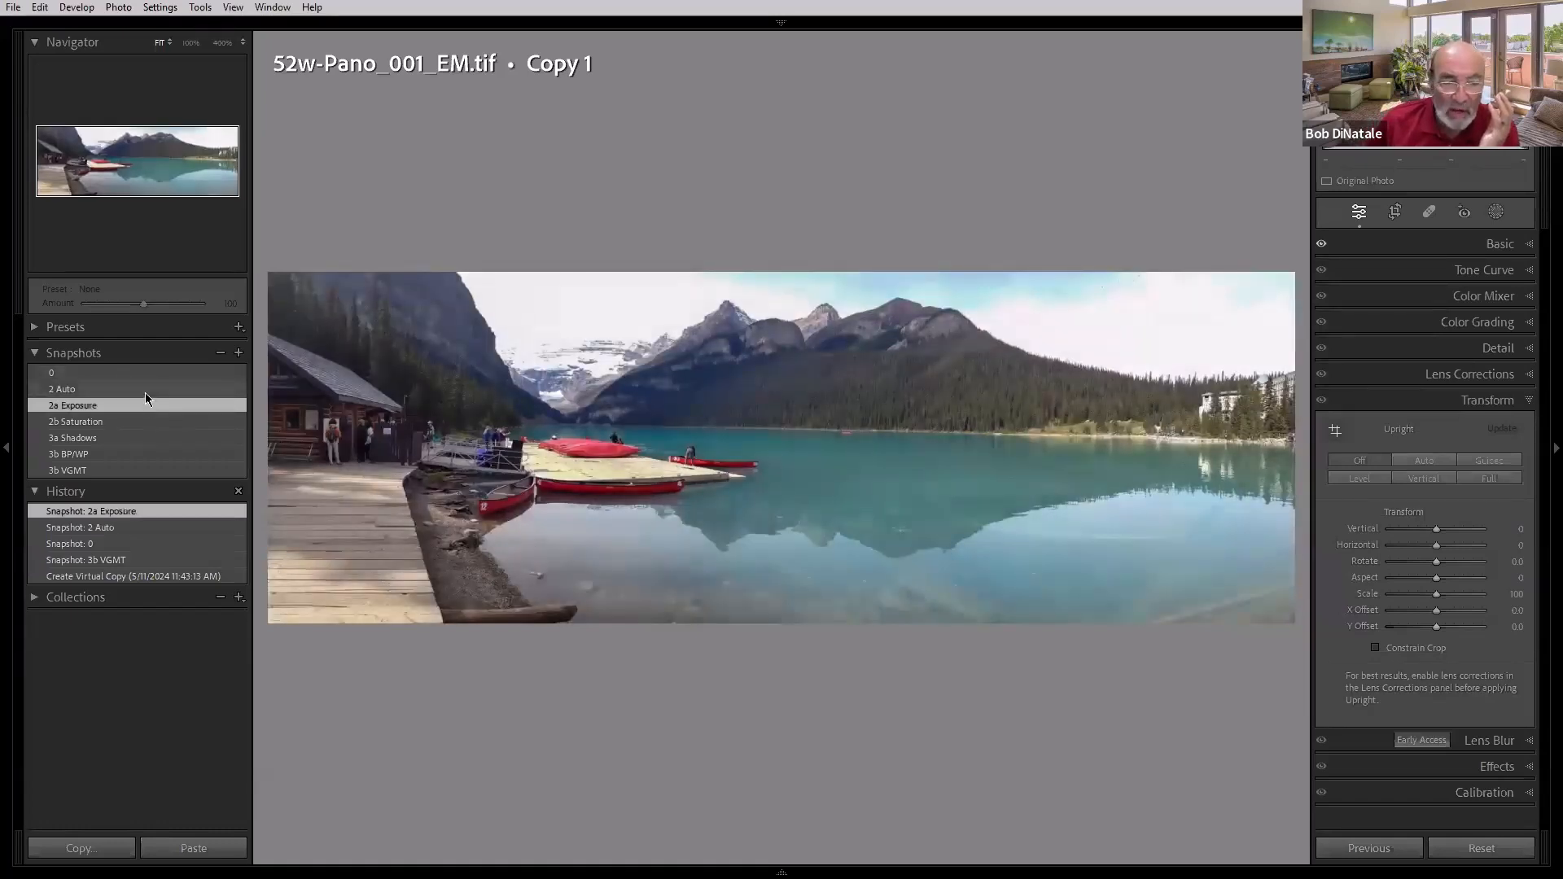
{"action": "left_click", "coordinate": [147, 386]}
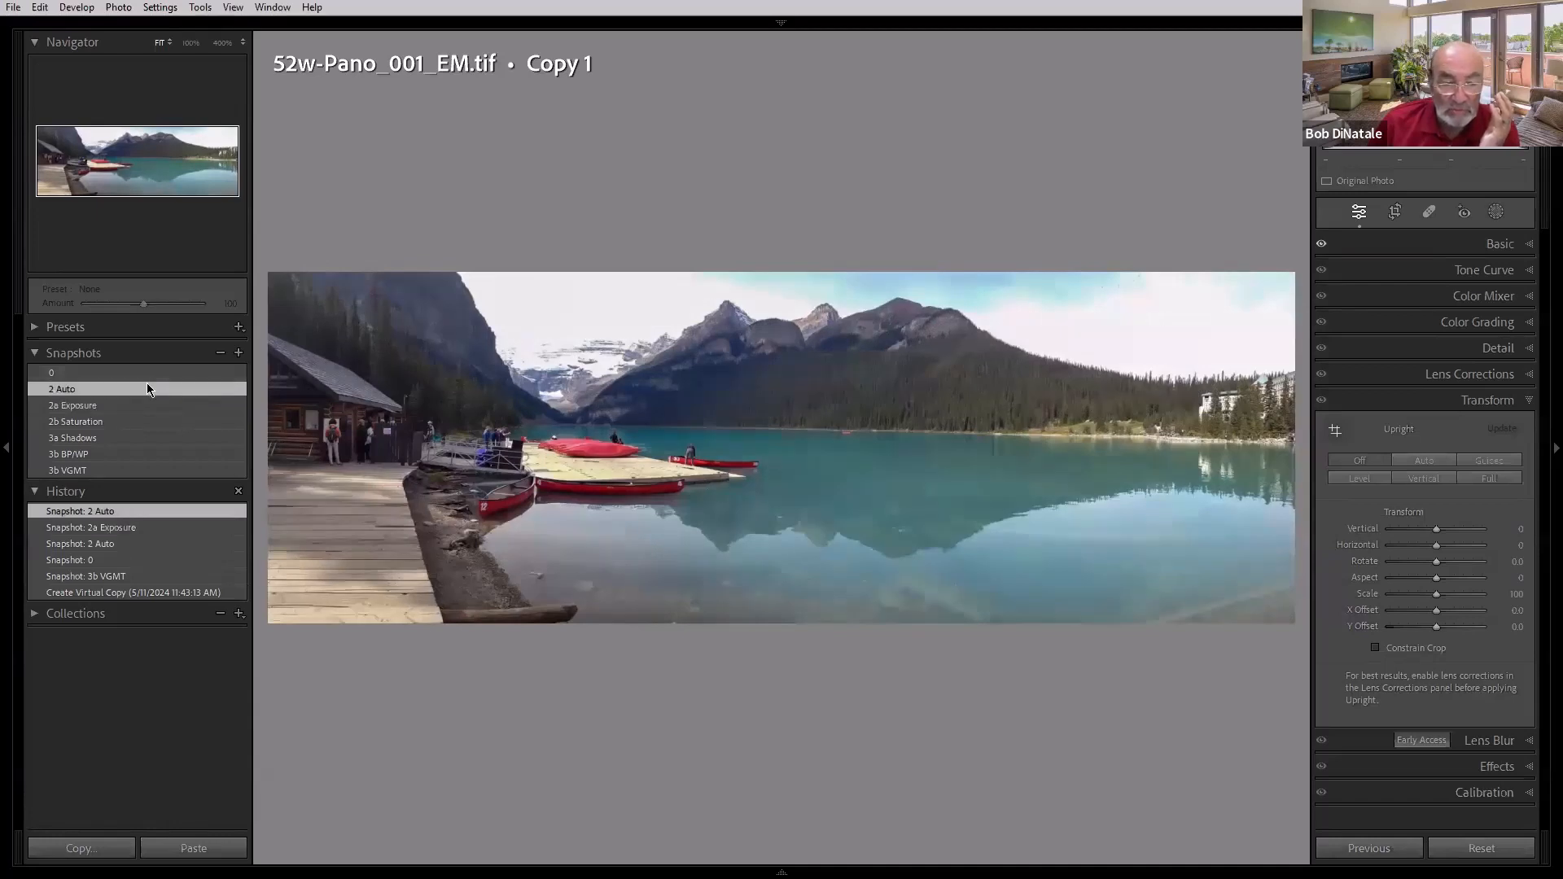
{"action": "left_click", "coordinate": [147, 404]}
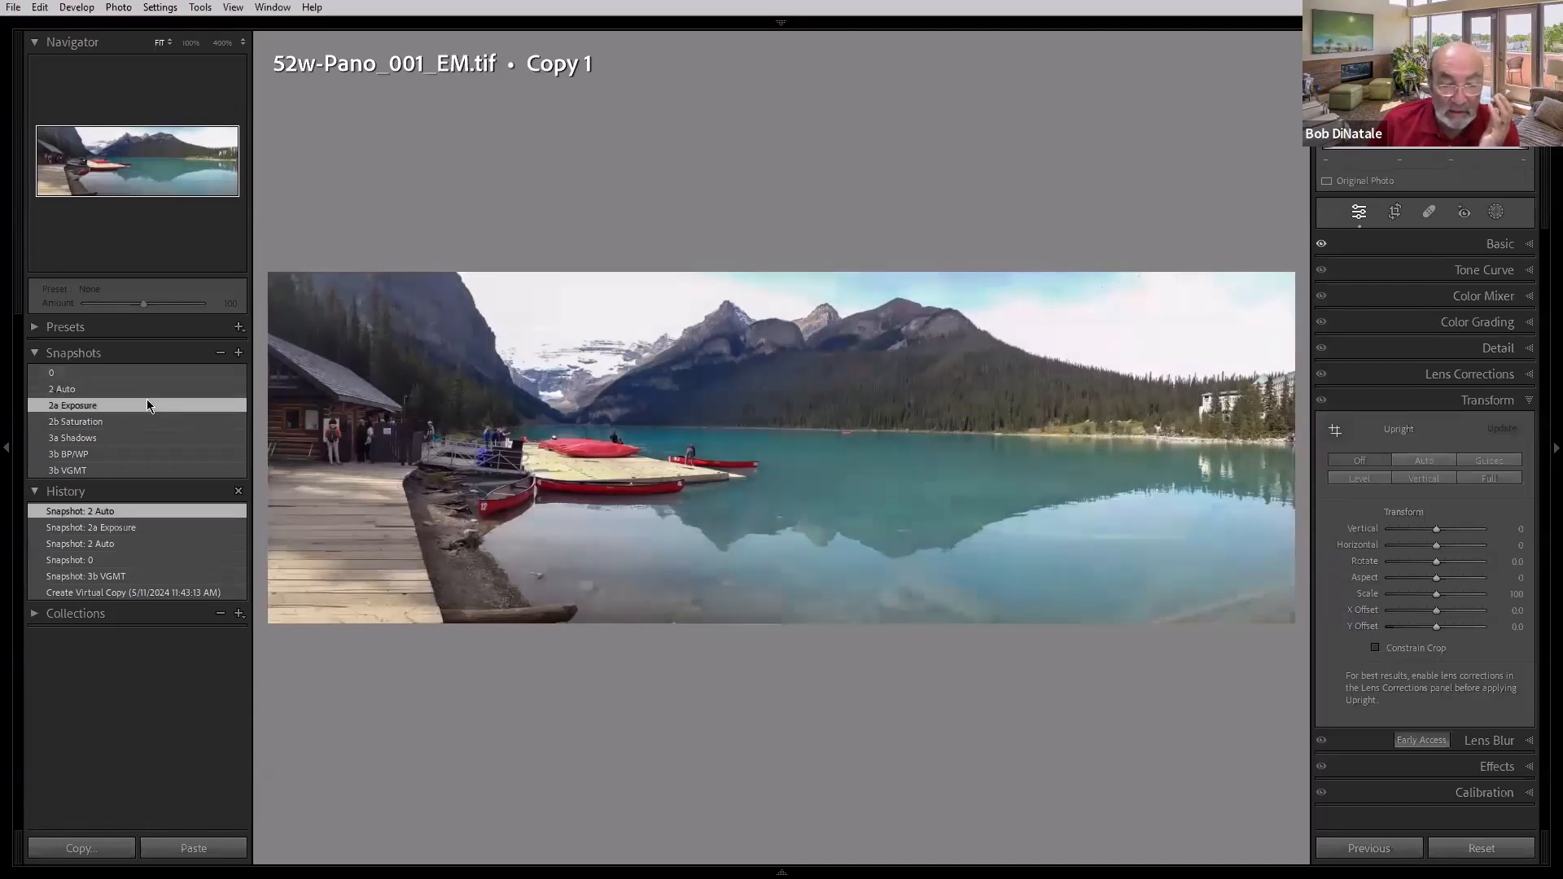
{"action": "left_click", "coordinate": [147, 387]}
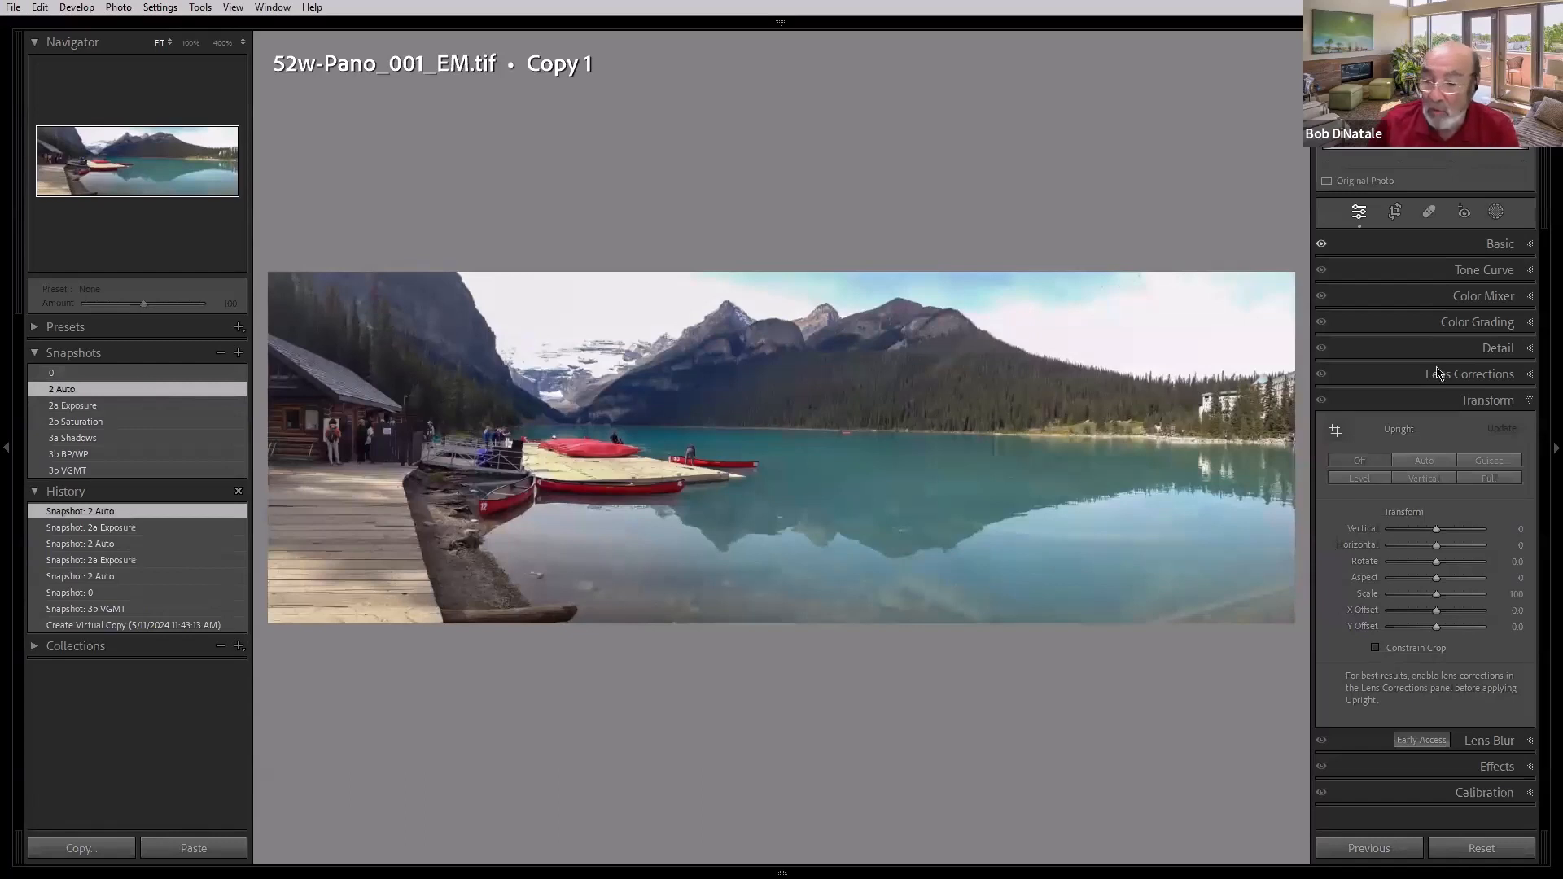
Step: Try Exposure values of +0.61 and -1.23 on the panorama, resetting Exposure to 0.00 after each
{"action": "left_click", "coordinate": [1433, 244]}
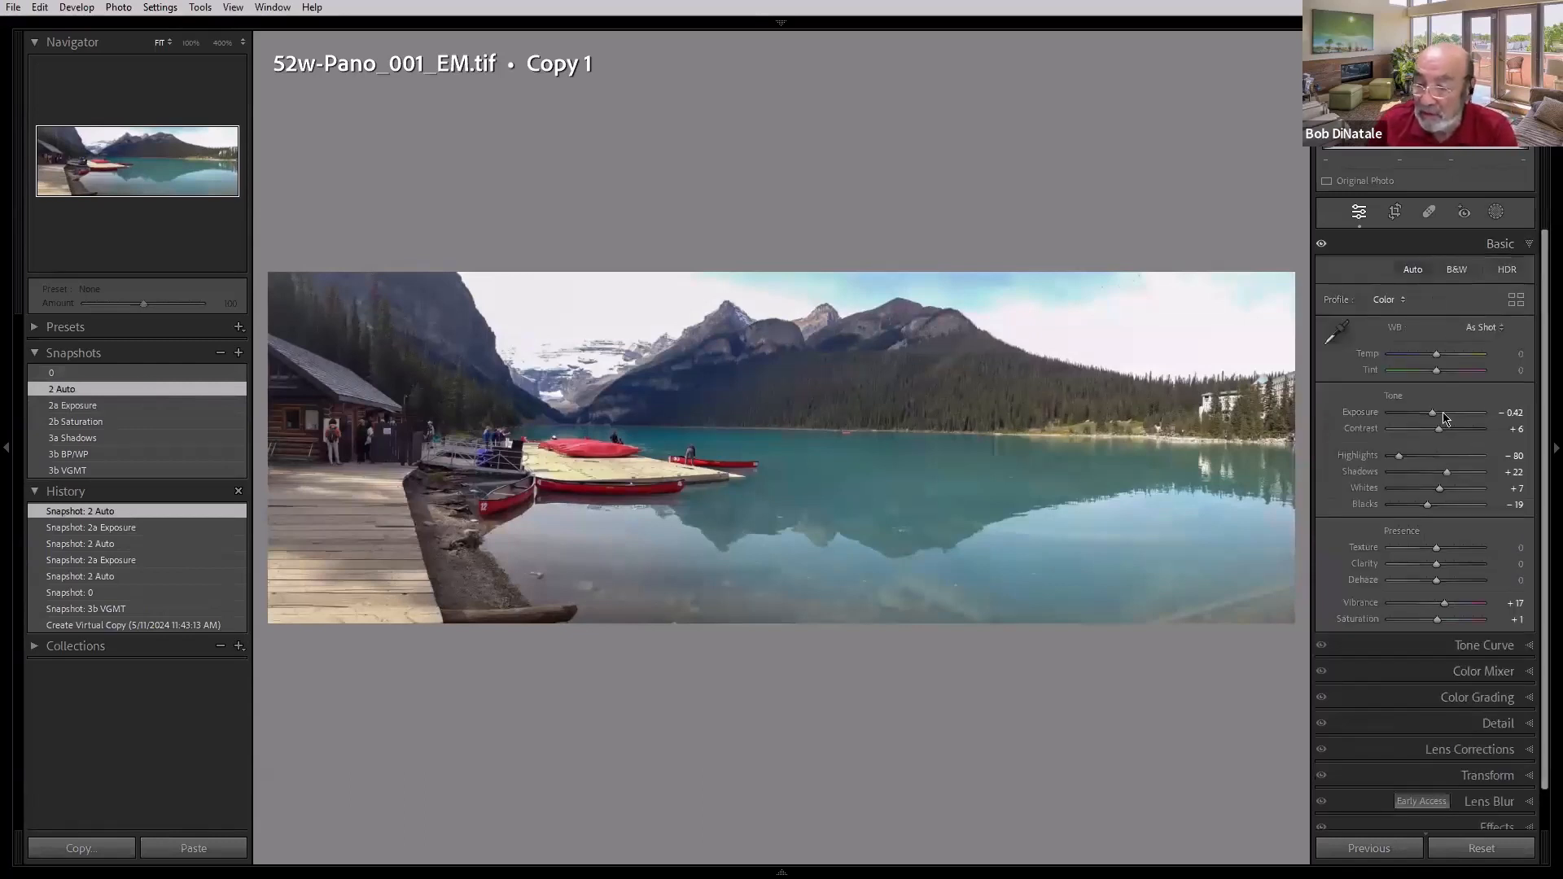
{"action": "left_click_drag", "start_coordinate": [1433, 416], "coordinate": [1438, 411]}
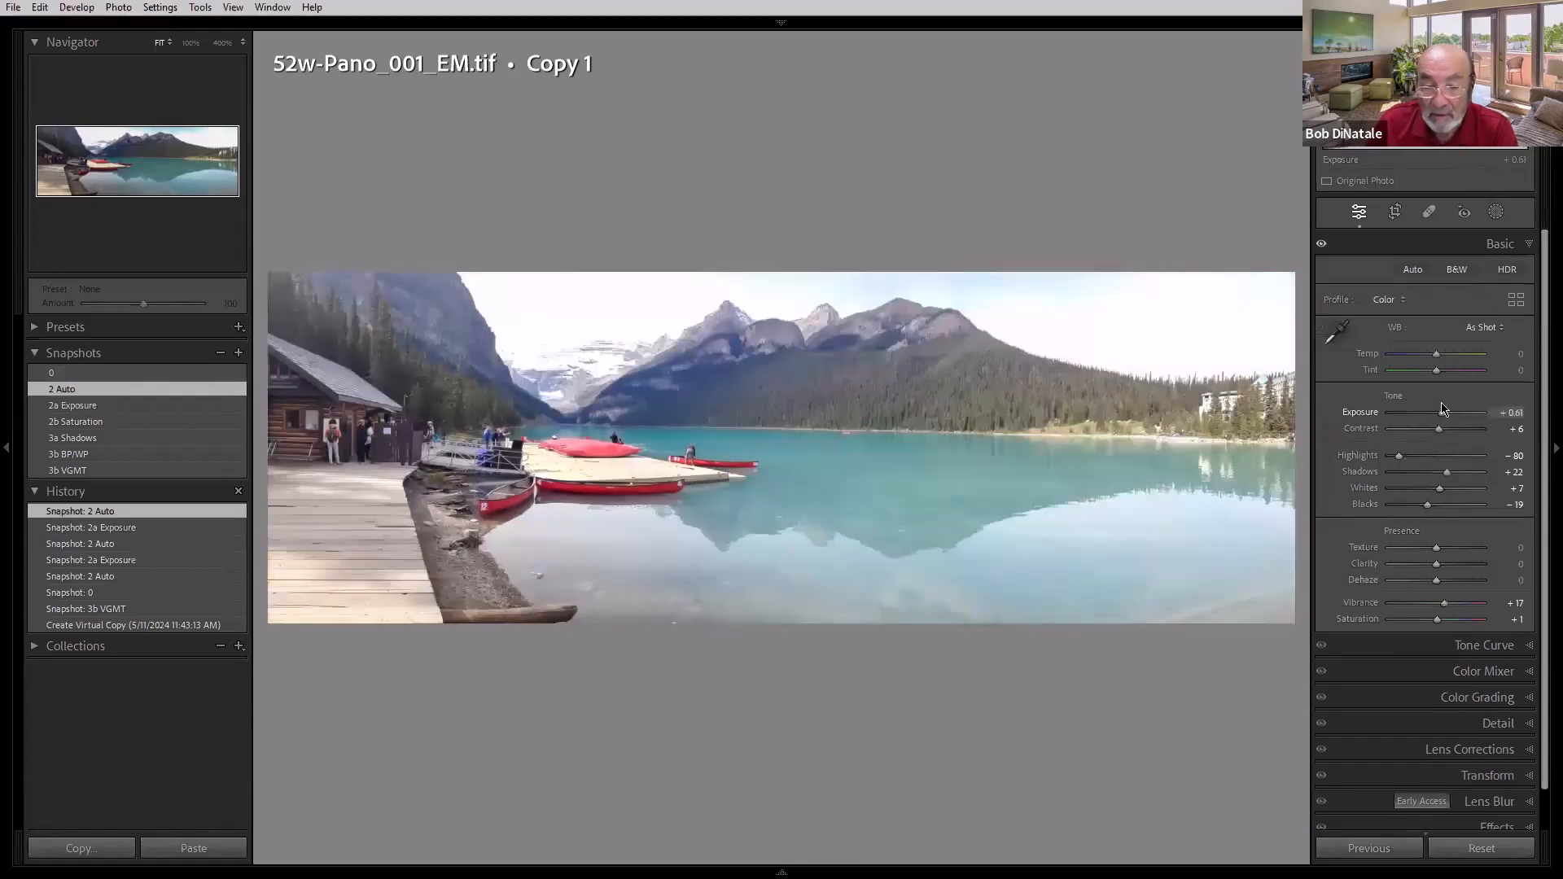
{"action": "double_click", "coordinate": [1437, 412]}
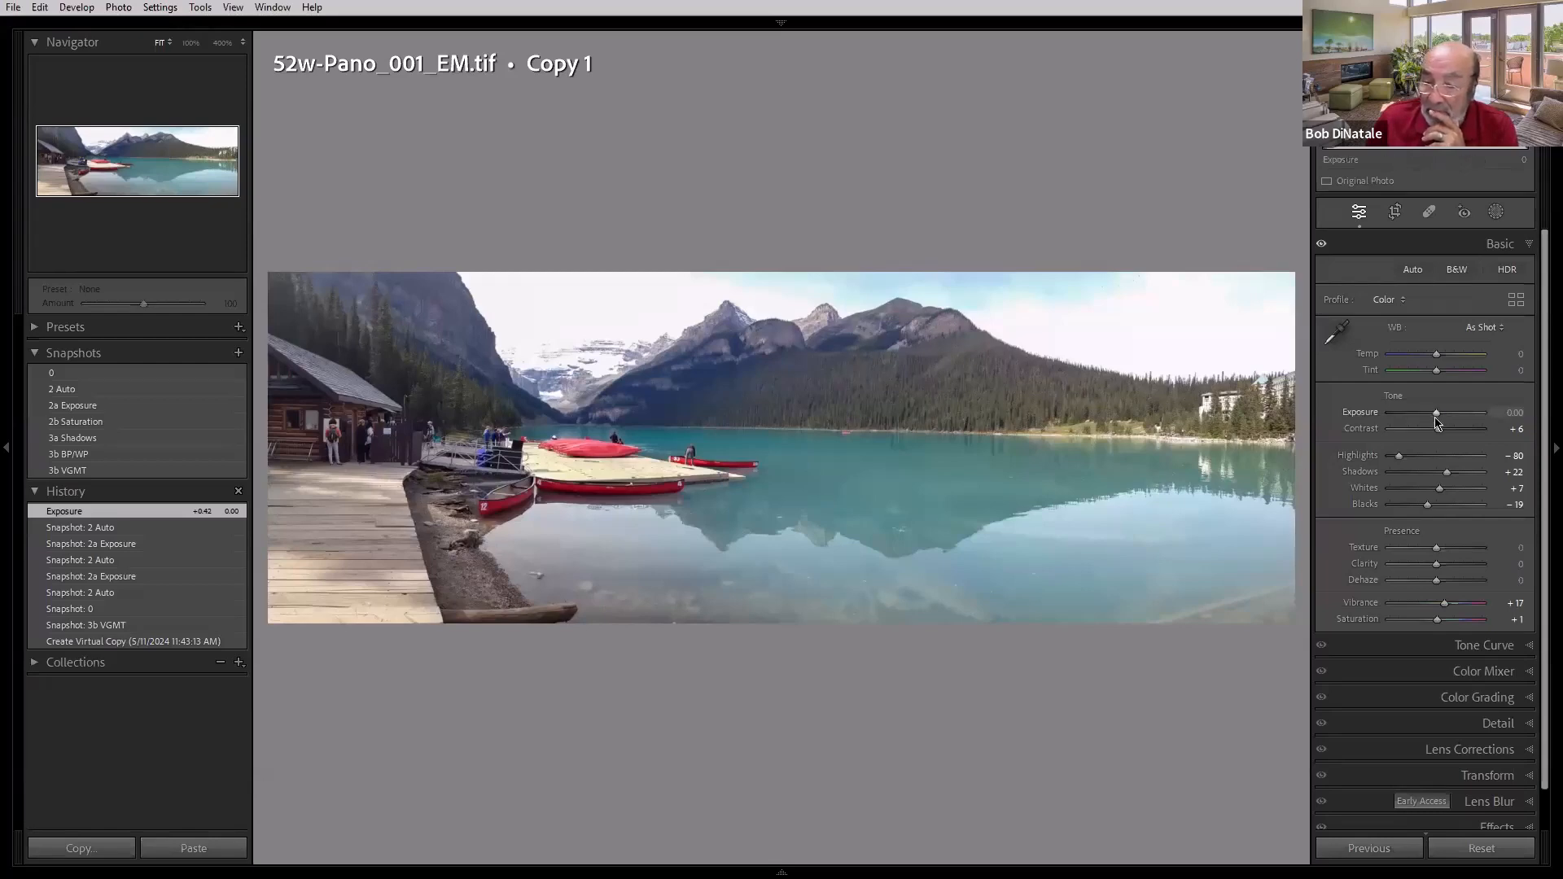
{"action": "left_click_drag", "start_coordinate": [1437, 417], "coordinate": [1425, 413]}
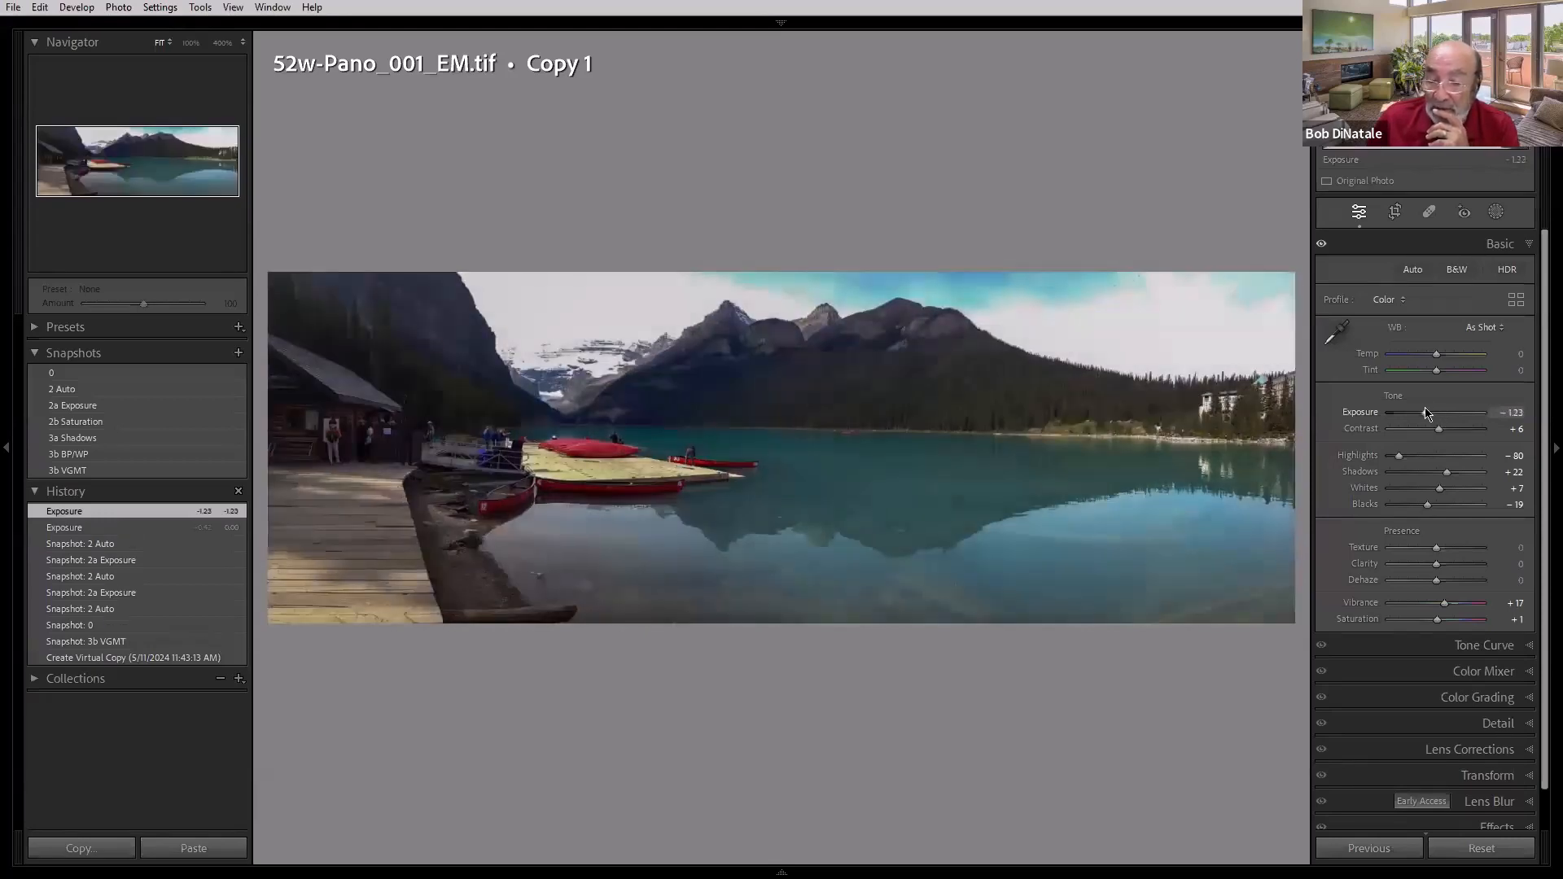
{"action": "double_click", "coordinate": [1365, 416]}
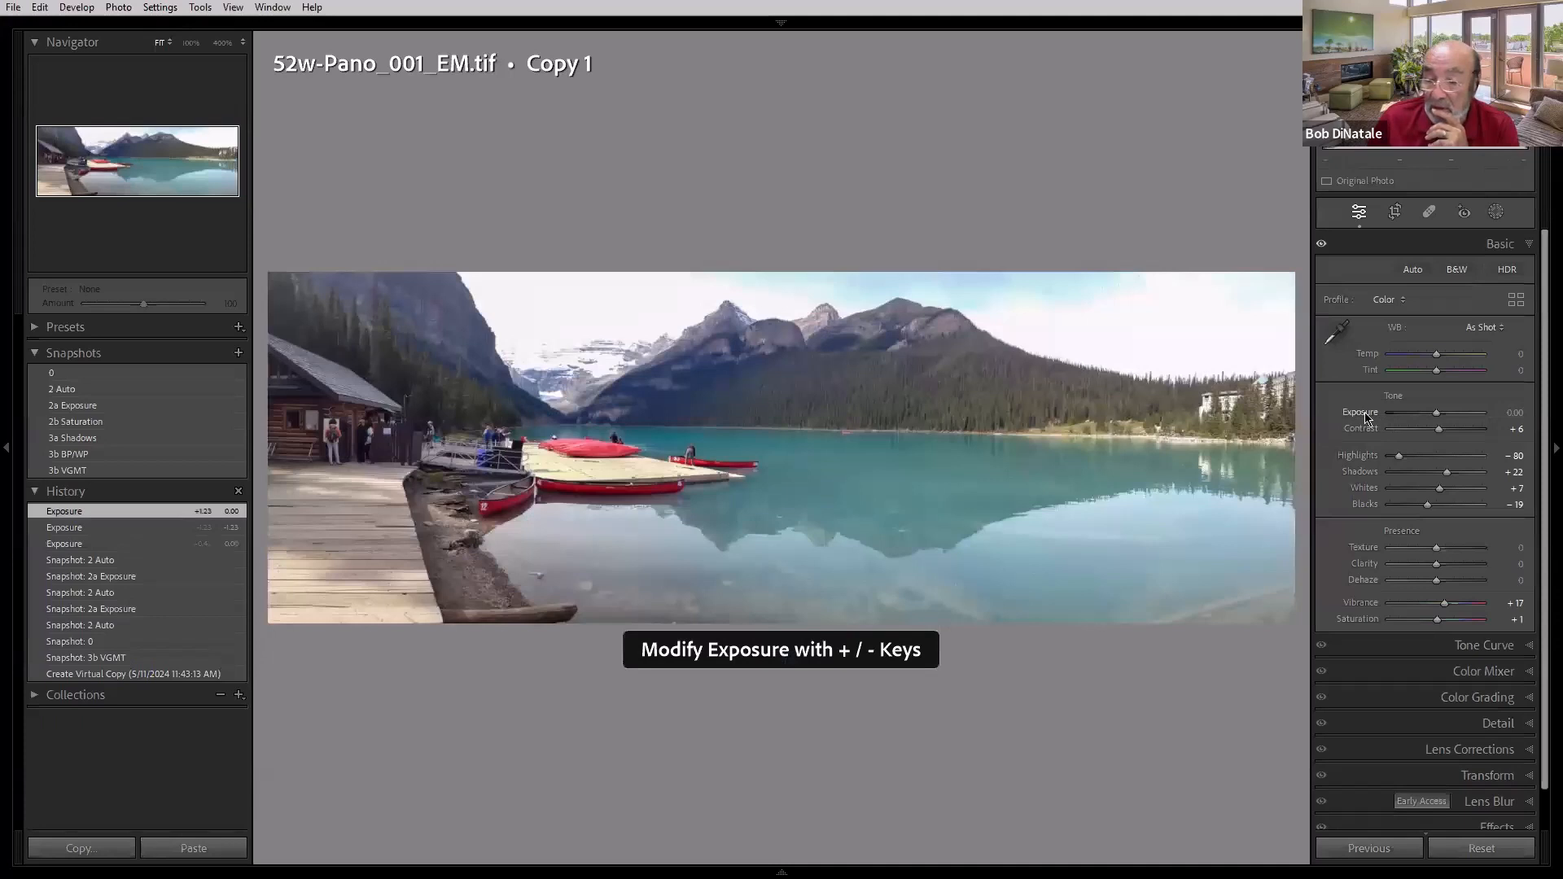
Step: Try raising and lowering the panorama's Exposure value in larger keyboard increments, and return it to 0.00
{"action": "left_click", "coordinate": [1513, 413]}
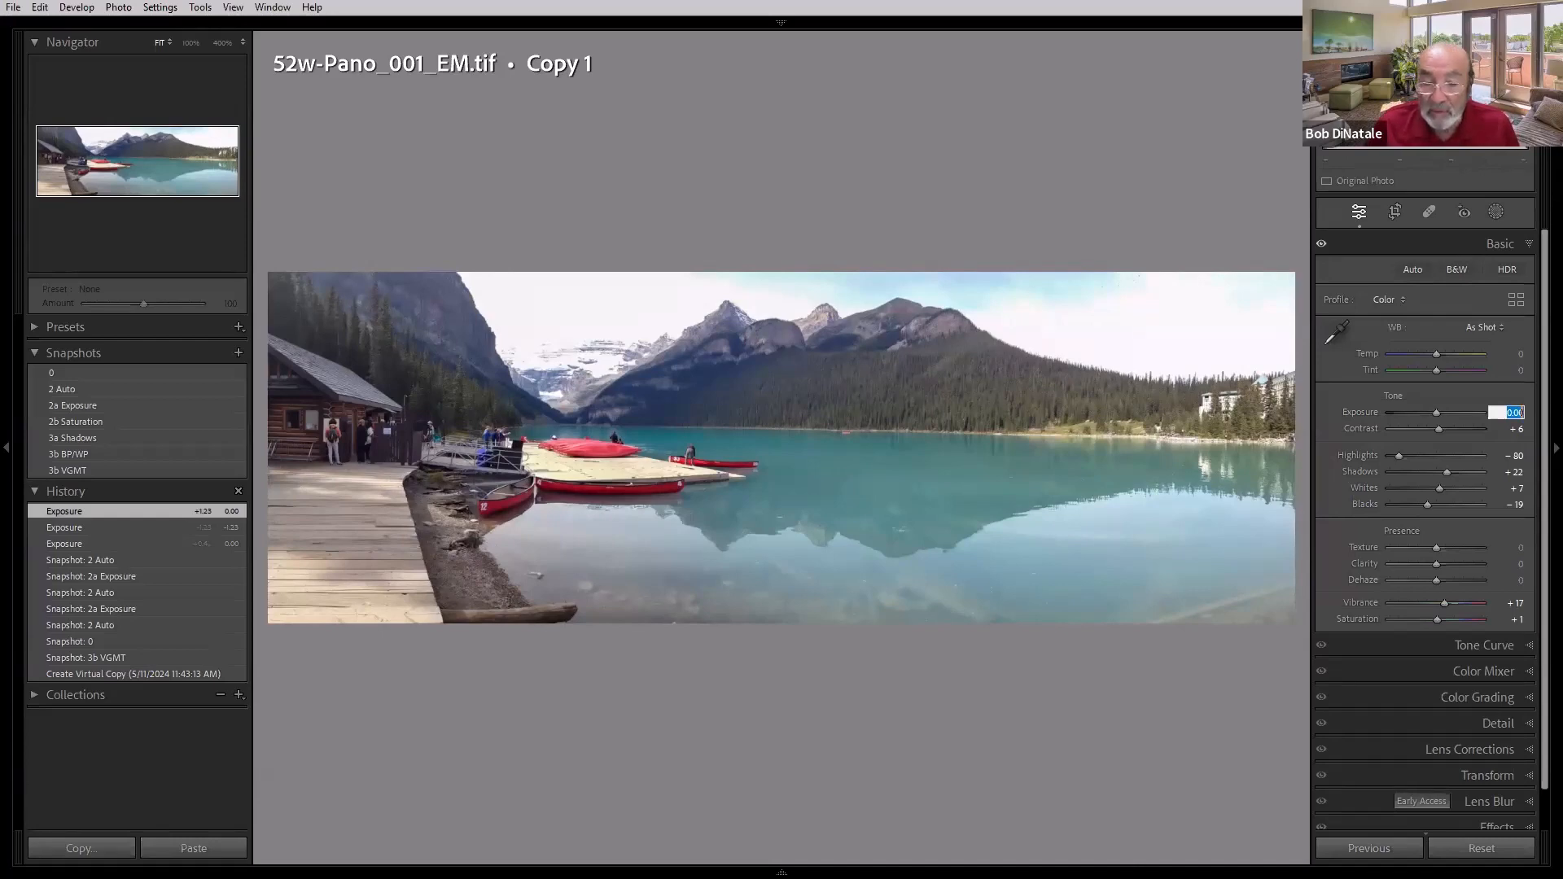
{"action": "key", "text": "shift+Up"}
{"action": "key", "text": "shift+Up"}
{"action": "key", "text": "shift+Up"}
{"action": "key", "text": "shift+Up"}
{"action": "key", "text": "shift+Down"}
{"action": "key", "text": "shift+Down"}
{"action": "key", "text": "shift+Down"}
{"action": "key", "text": "shift+Down"}
{"action": "key", "text": "shift+Down"}
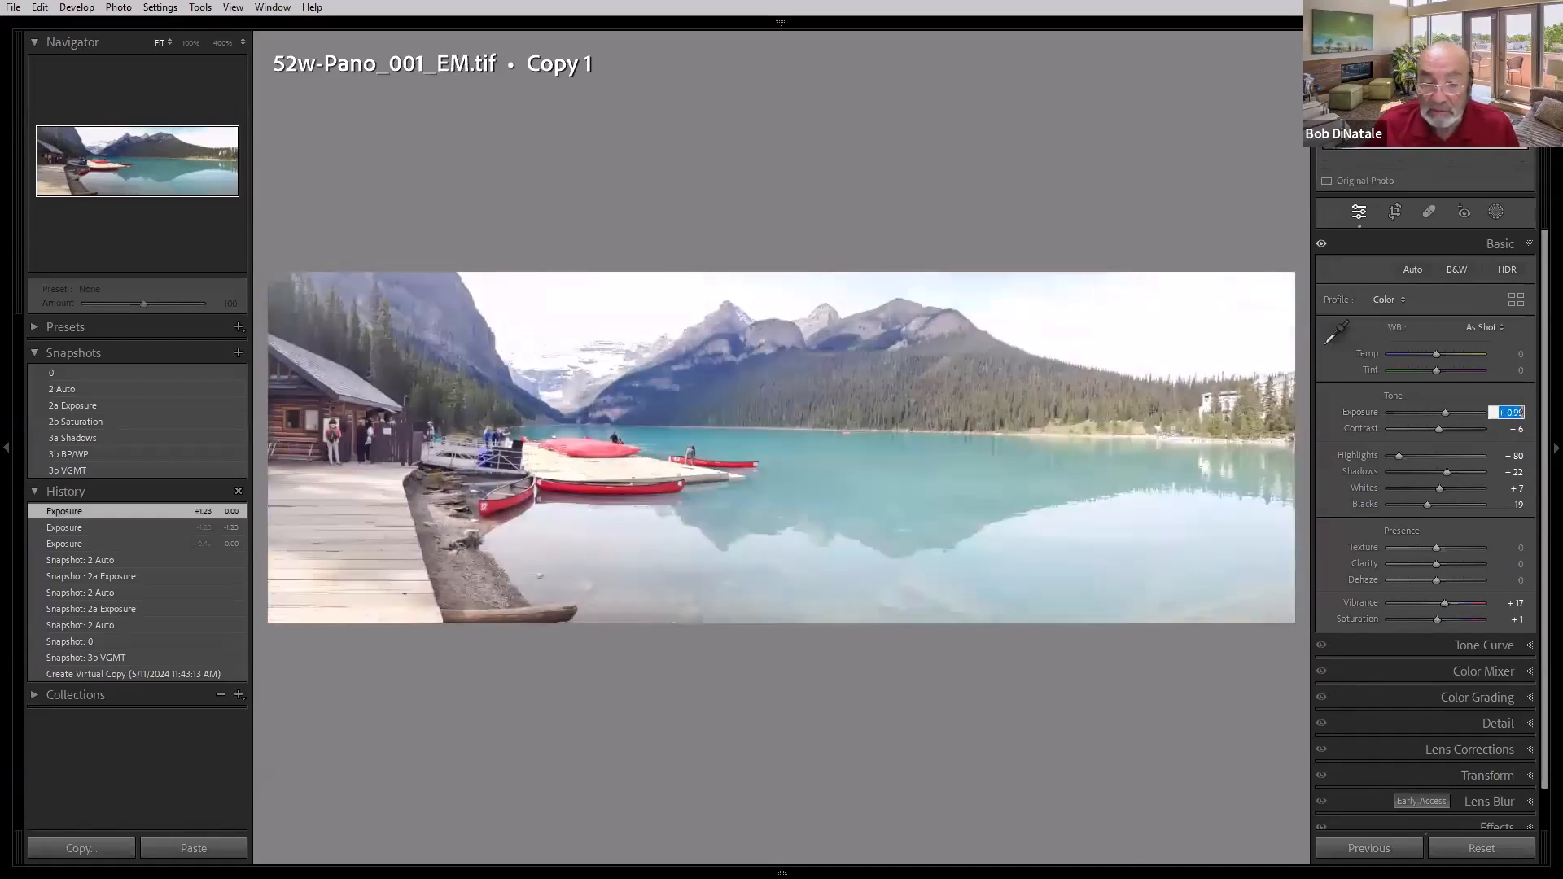
{"action": "key", "text": "shift+Up"}
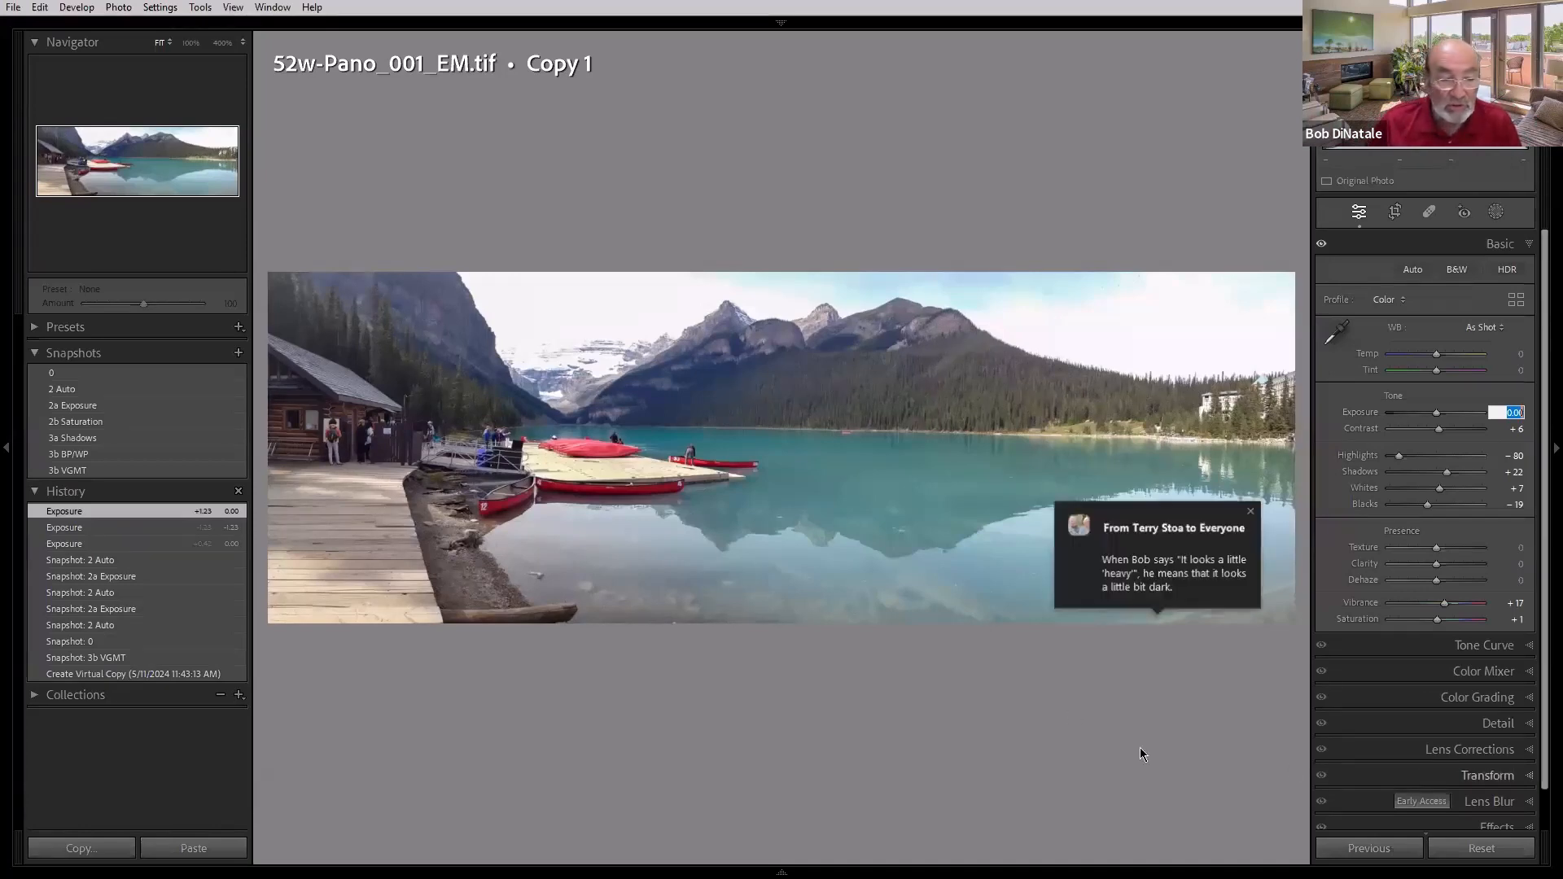
Step: Dismiss the meeting chat notification and return from the Zoom meeting window to Lightroom
{"action": "left_click", "coordinate": [1195, 627]}
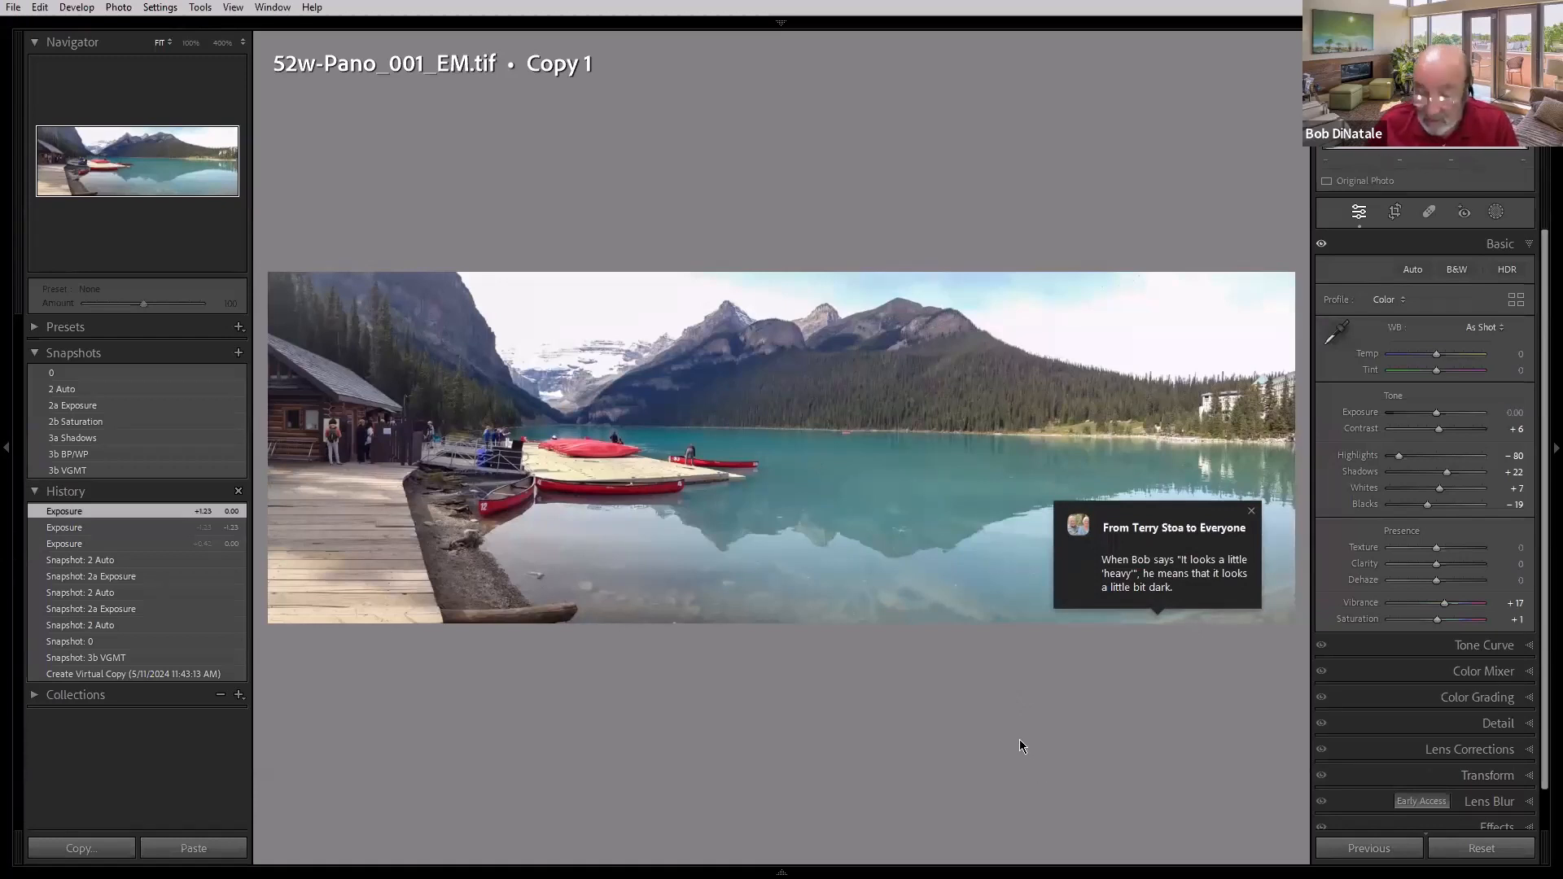
{"action": "left_click", "coordinate": [1251, 512]}
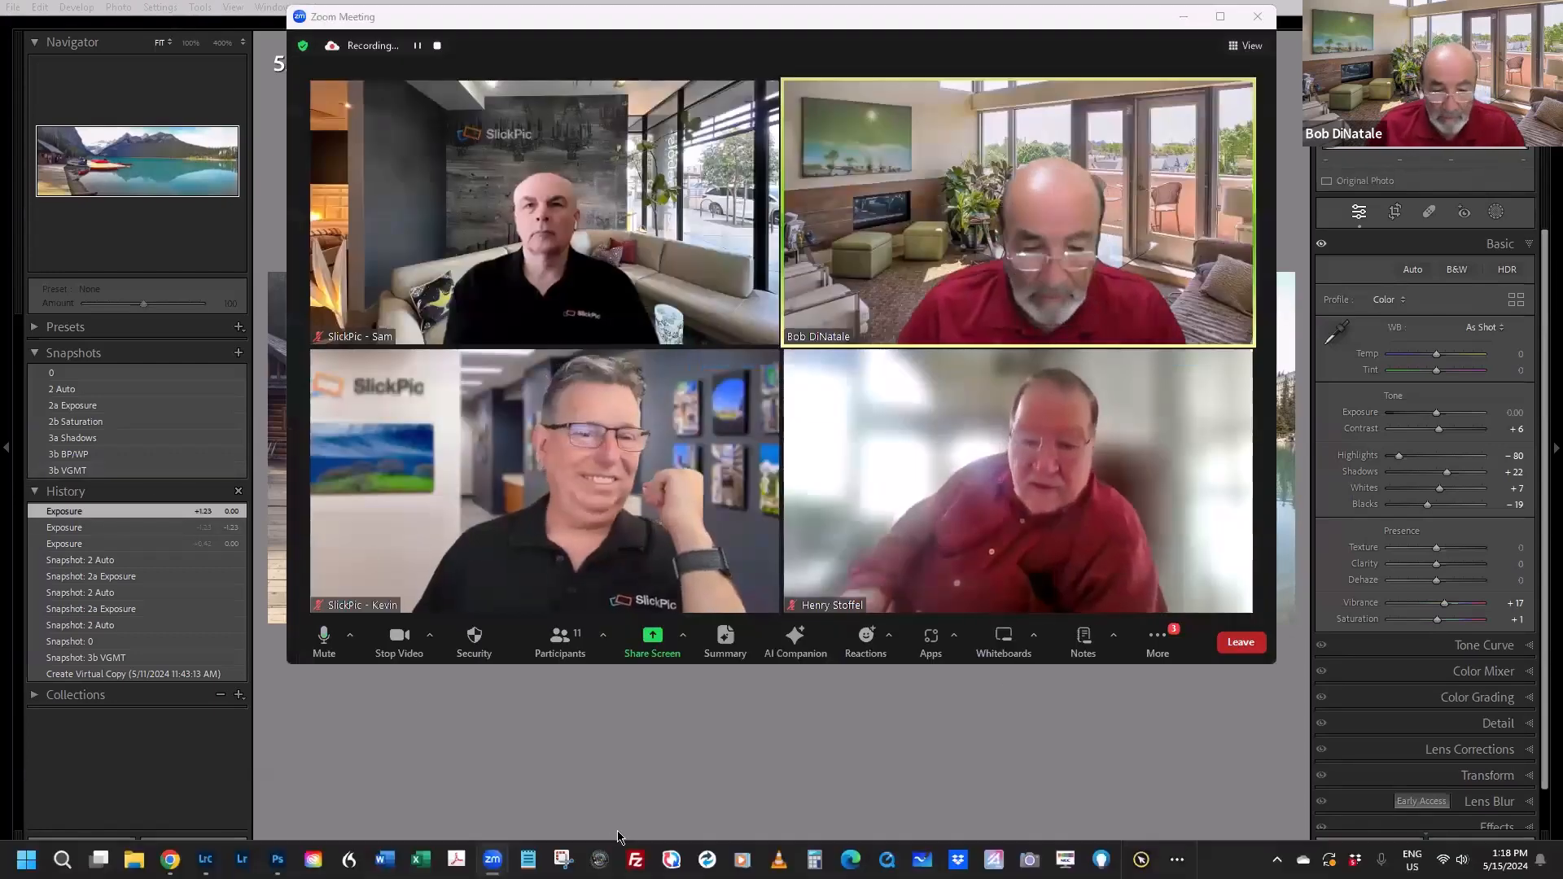
{"action": "left_click", "coordinate": [582, 762]}
Step: Compare the 2a Exposure and 2 Auto snapshots on Copy 1, and apply the 2b Saturation snapshot
{"action": "left_click", "coordinate": [88, 405]}
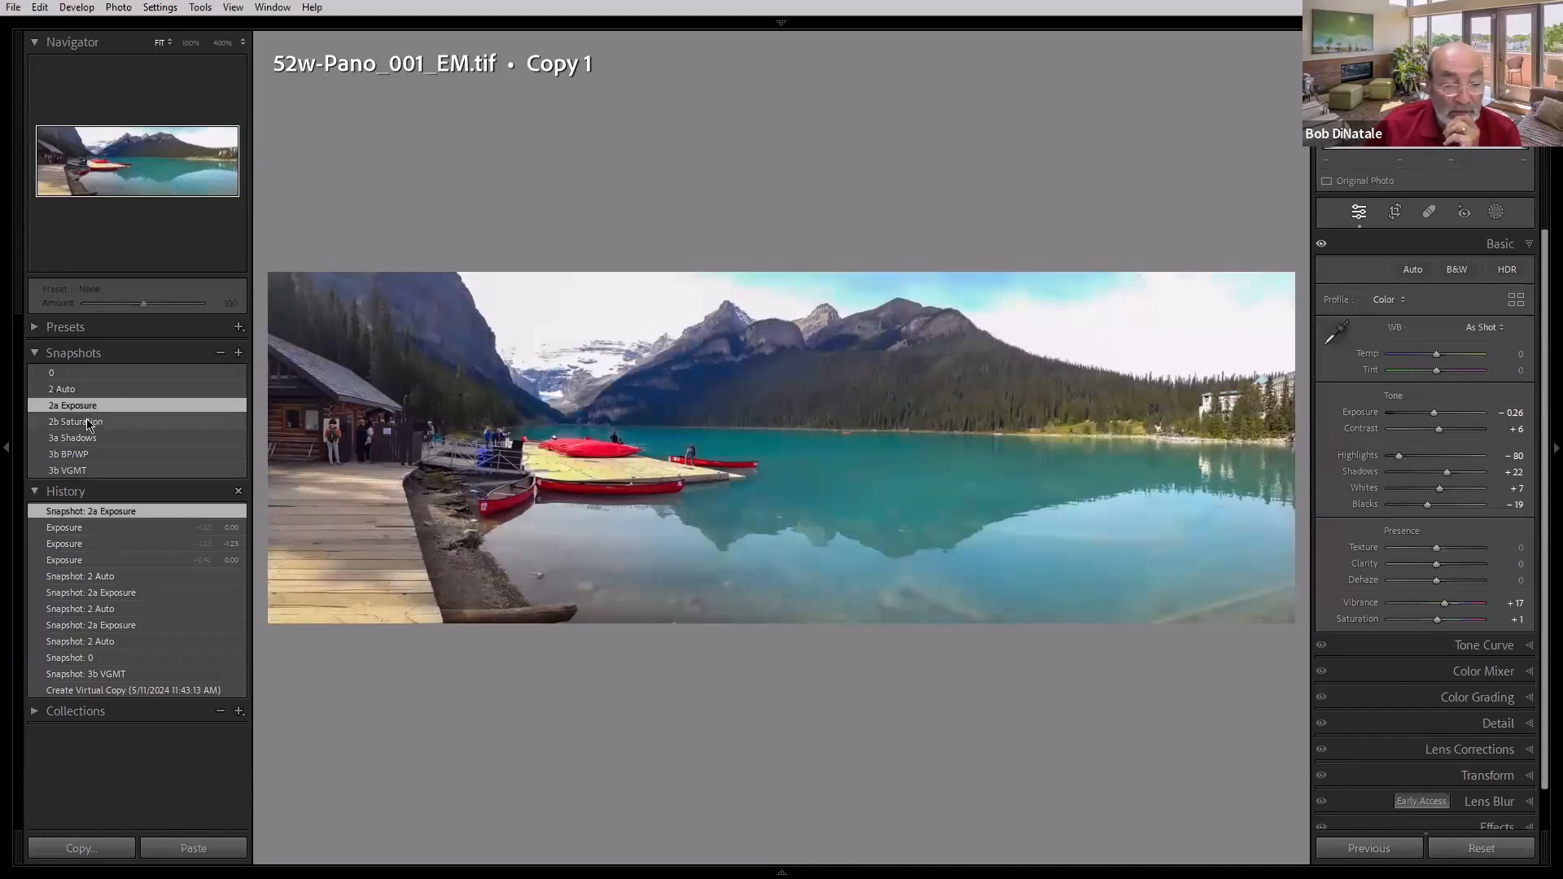
{"action": "left_click", "coordinate": [70, 391]}
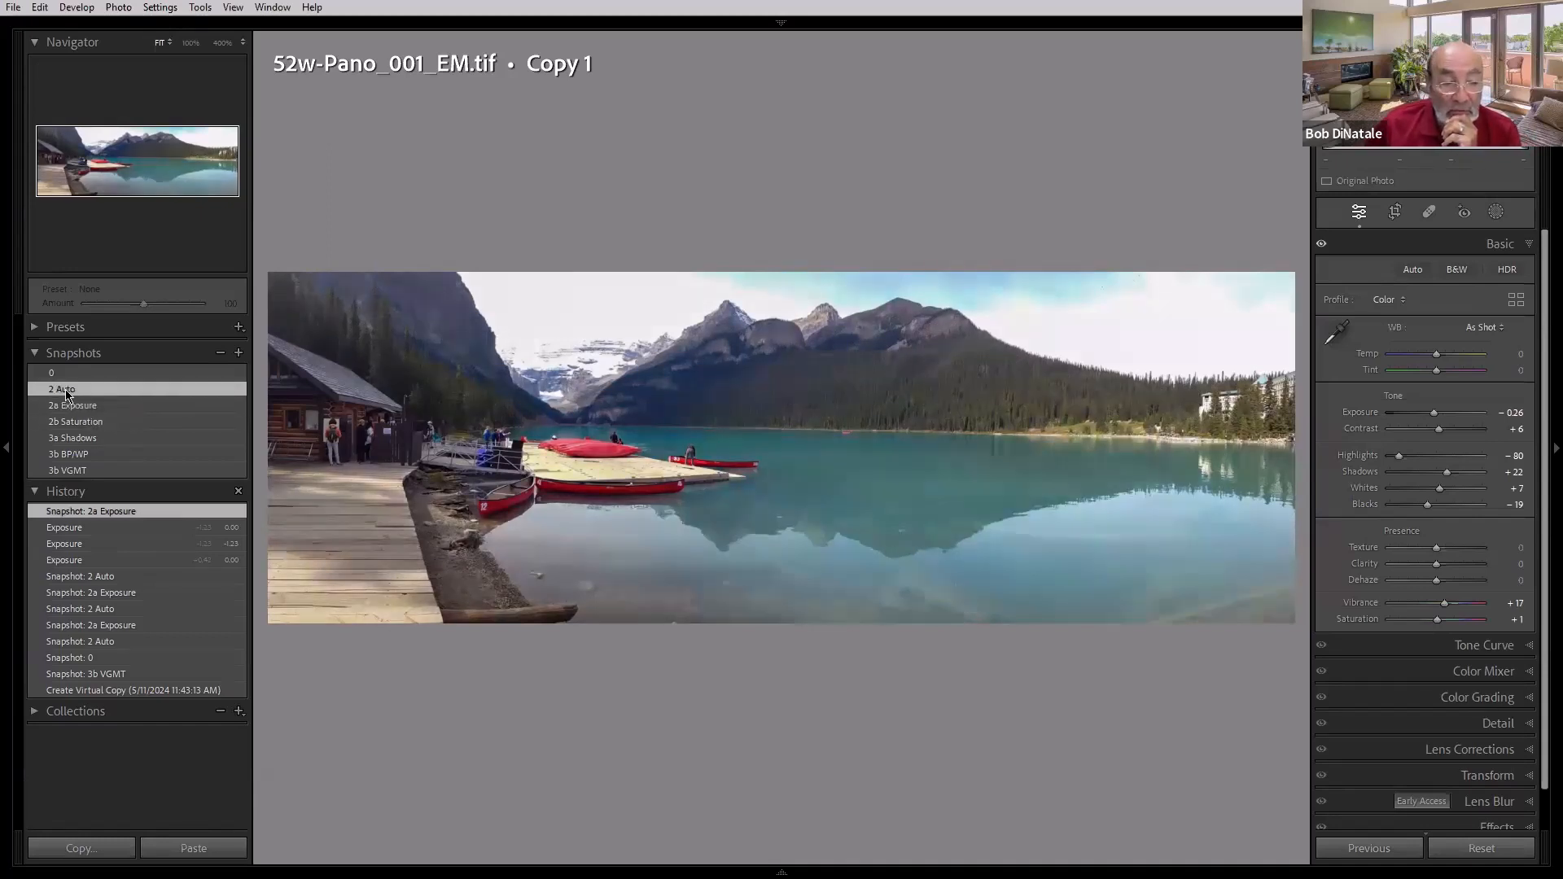
{"action": "left_click", "coordinate": [72, 407]}
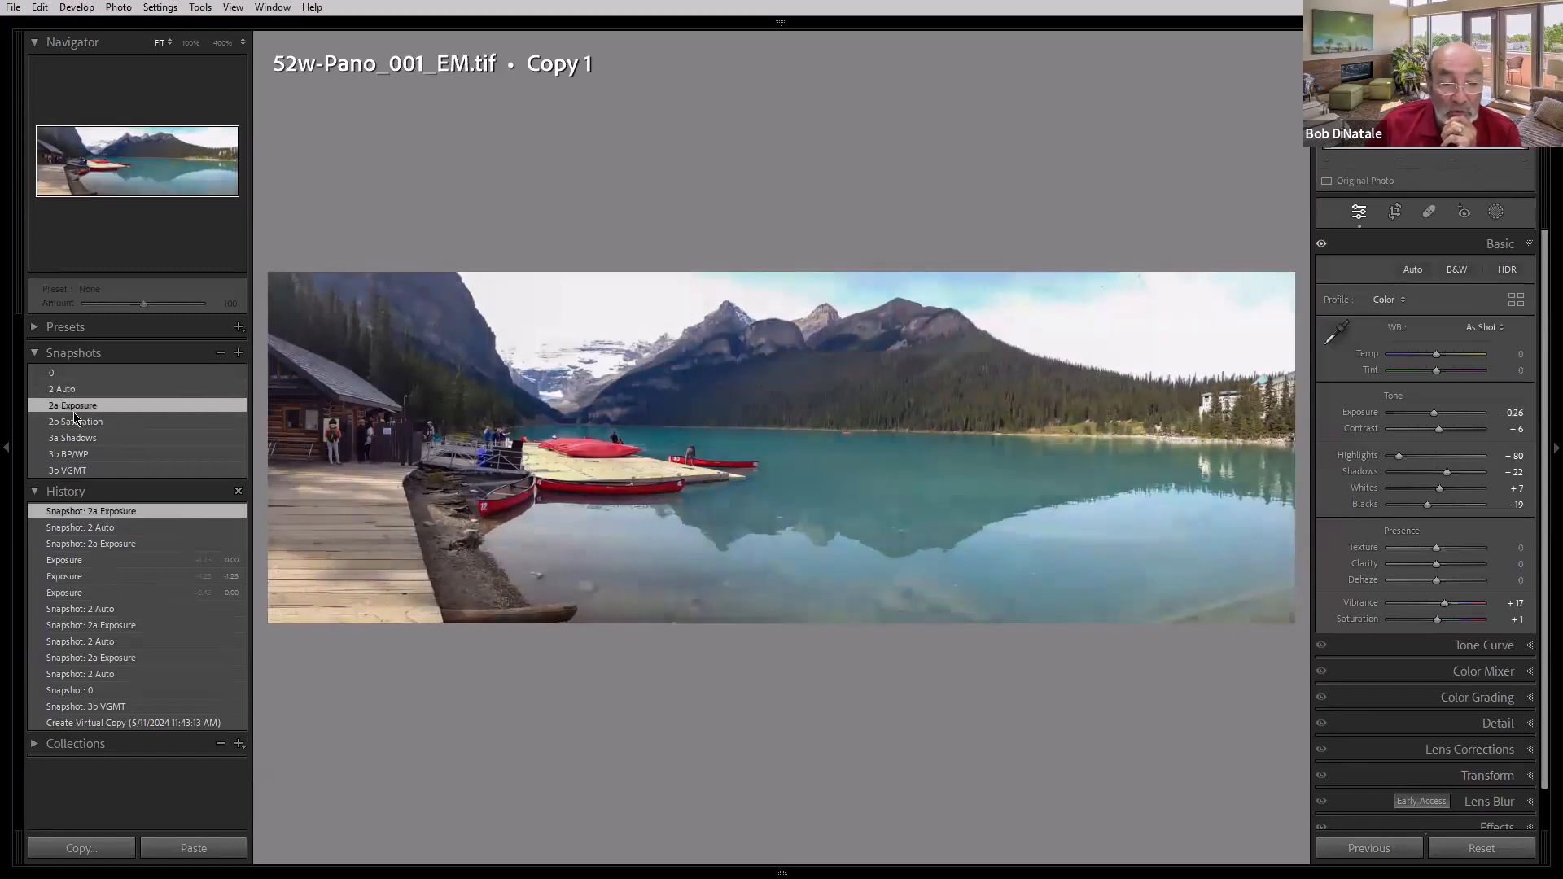
{"action": "left_click", "coordinate": [74, 421]}
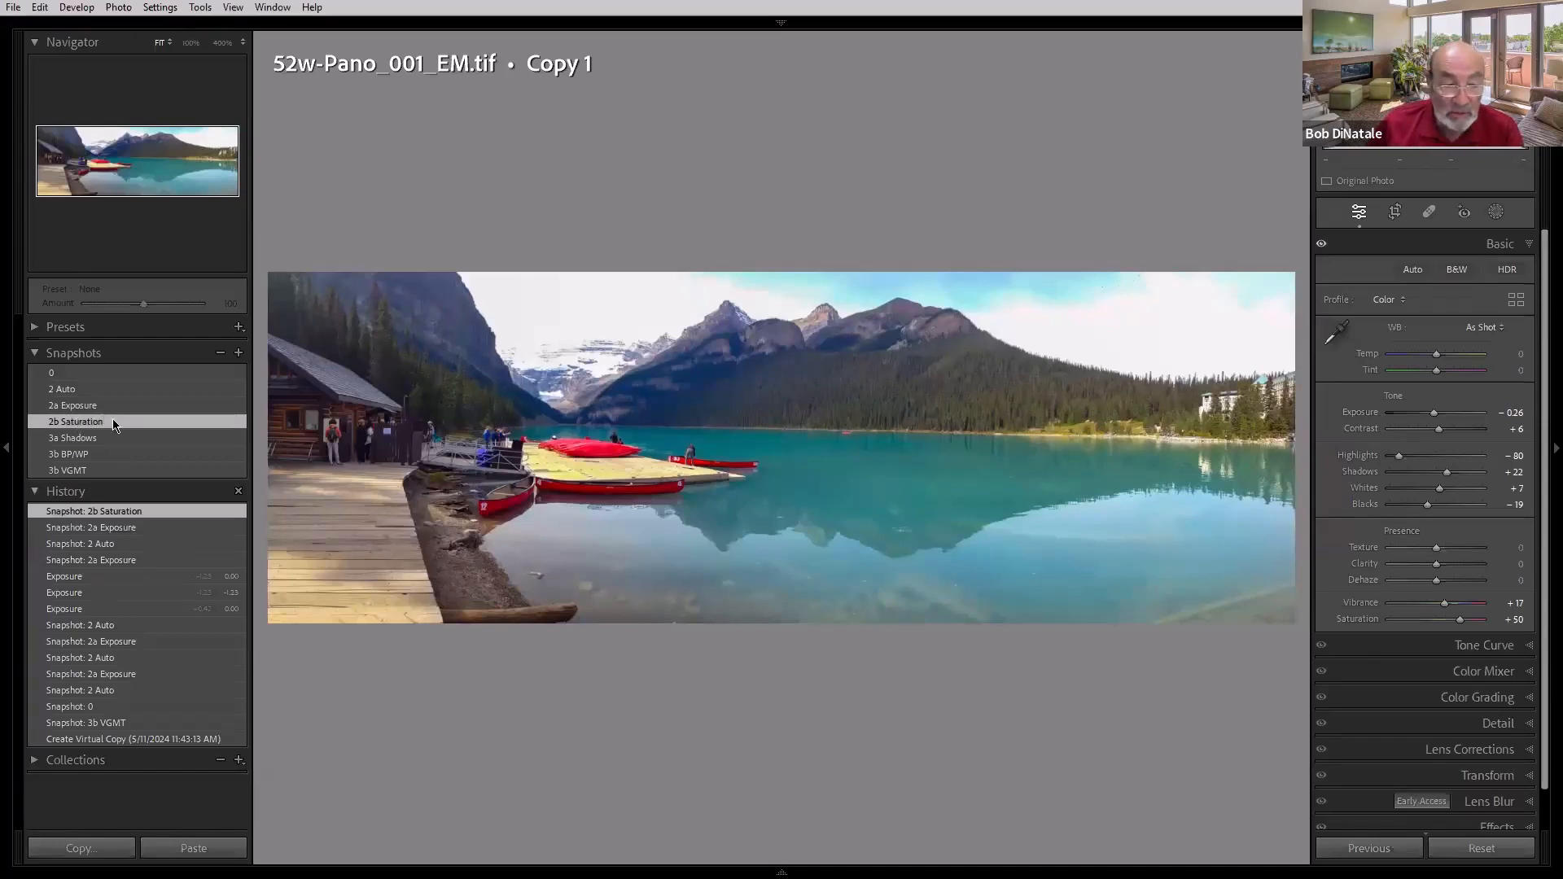
Step: Apply the 3a Shadows snapshot, compare it with 3b BP/WP, and return to 3a Shadows
{"action": "left_click", "coordinate": [124, 441]}
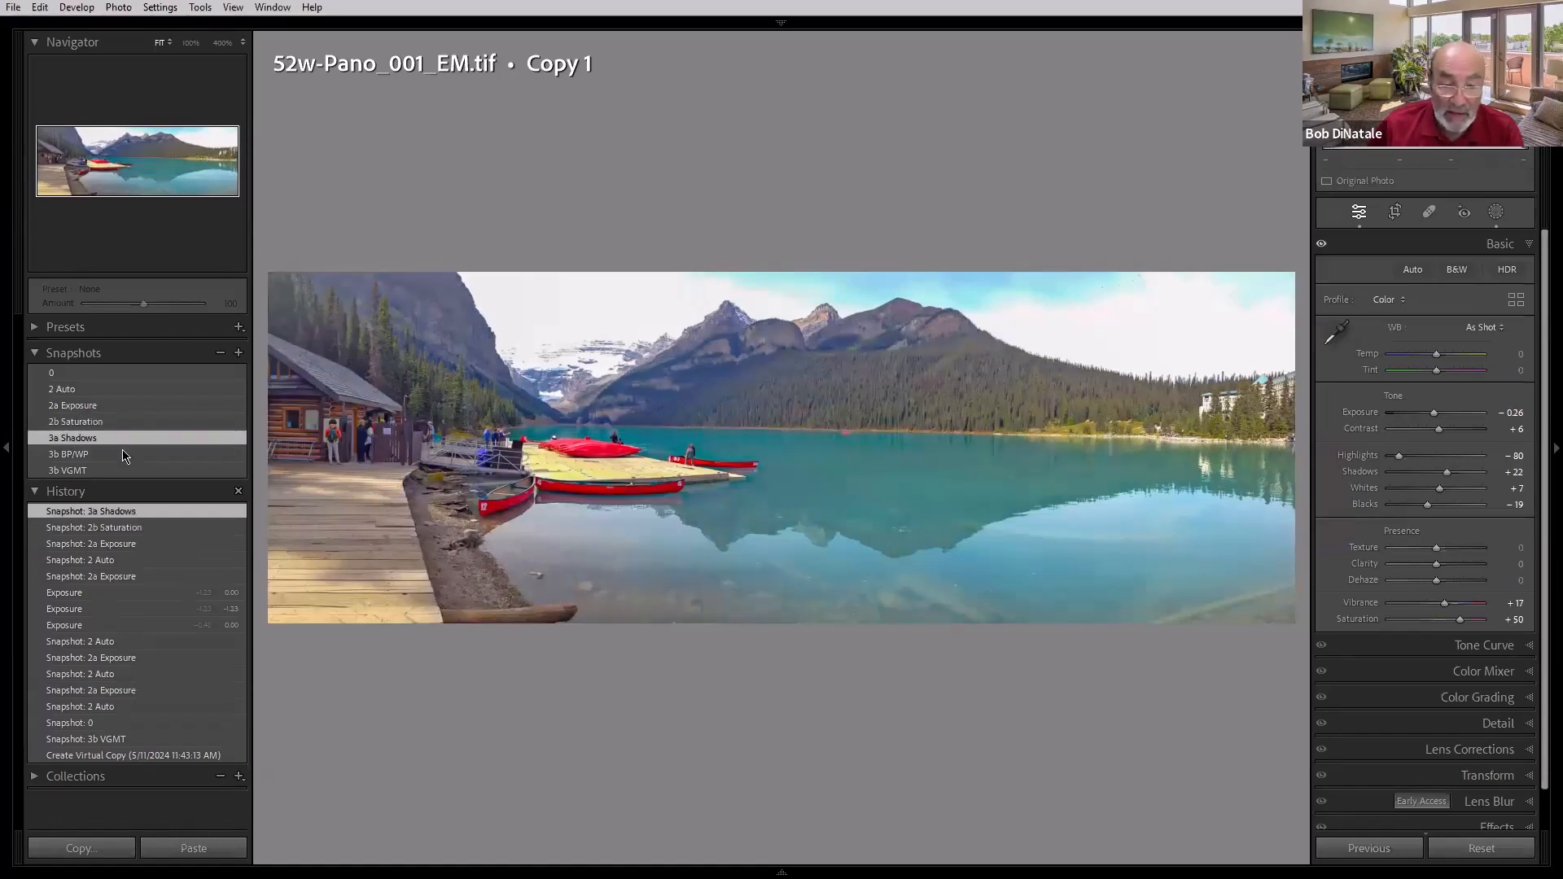
{"action": "left_click", "coordinate": [124, 455]}
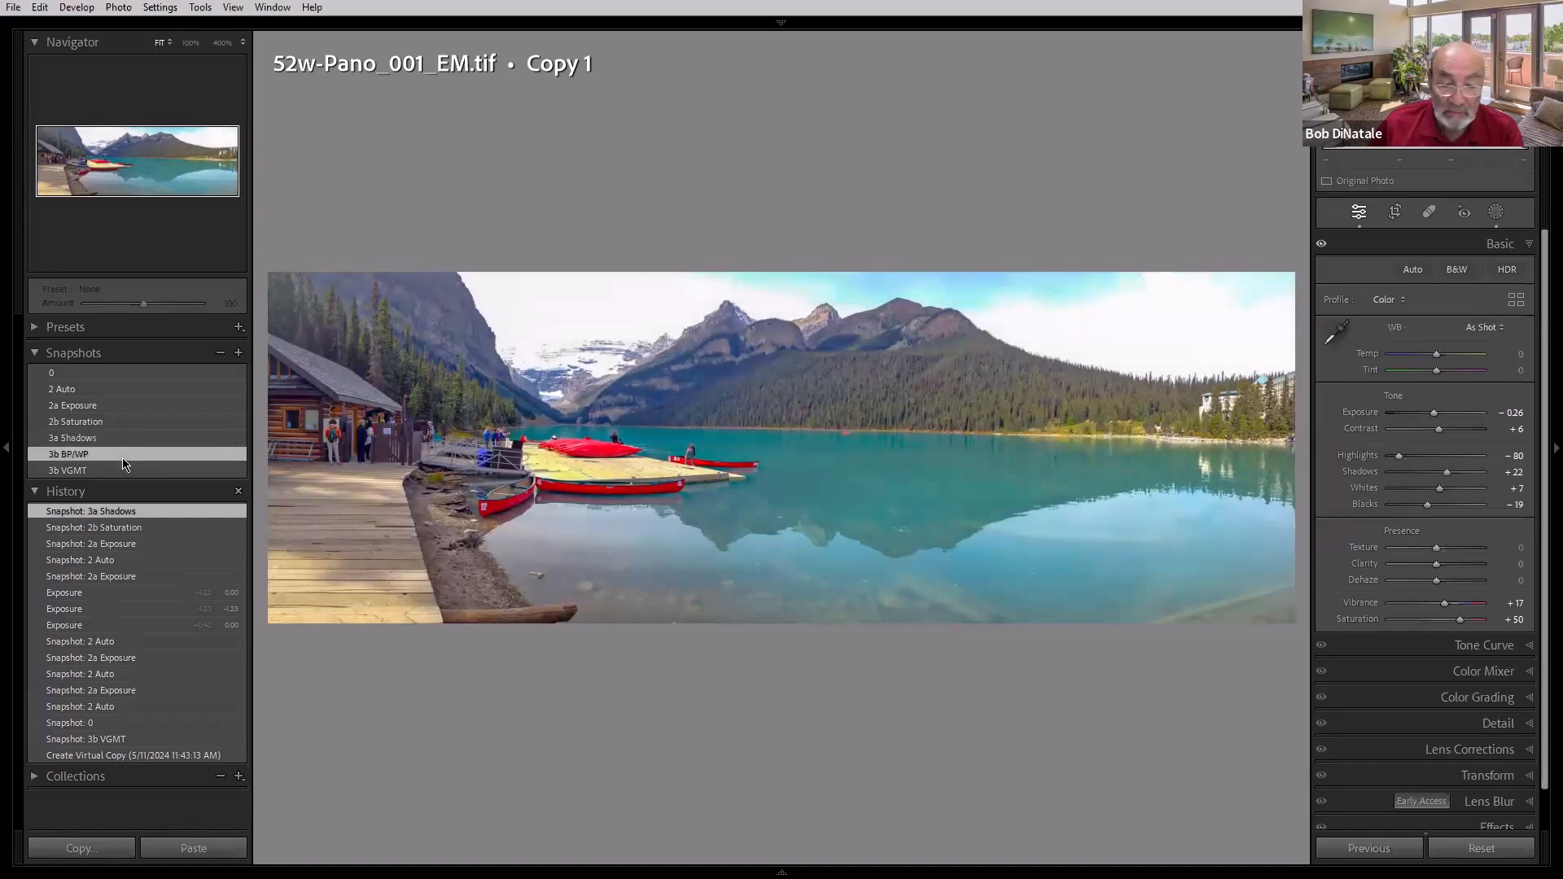
{"action": "left_click", "coordinate": [124, 440]}
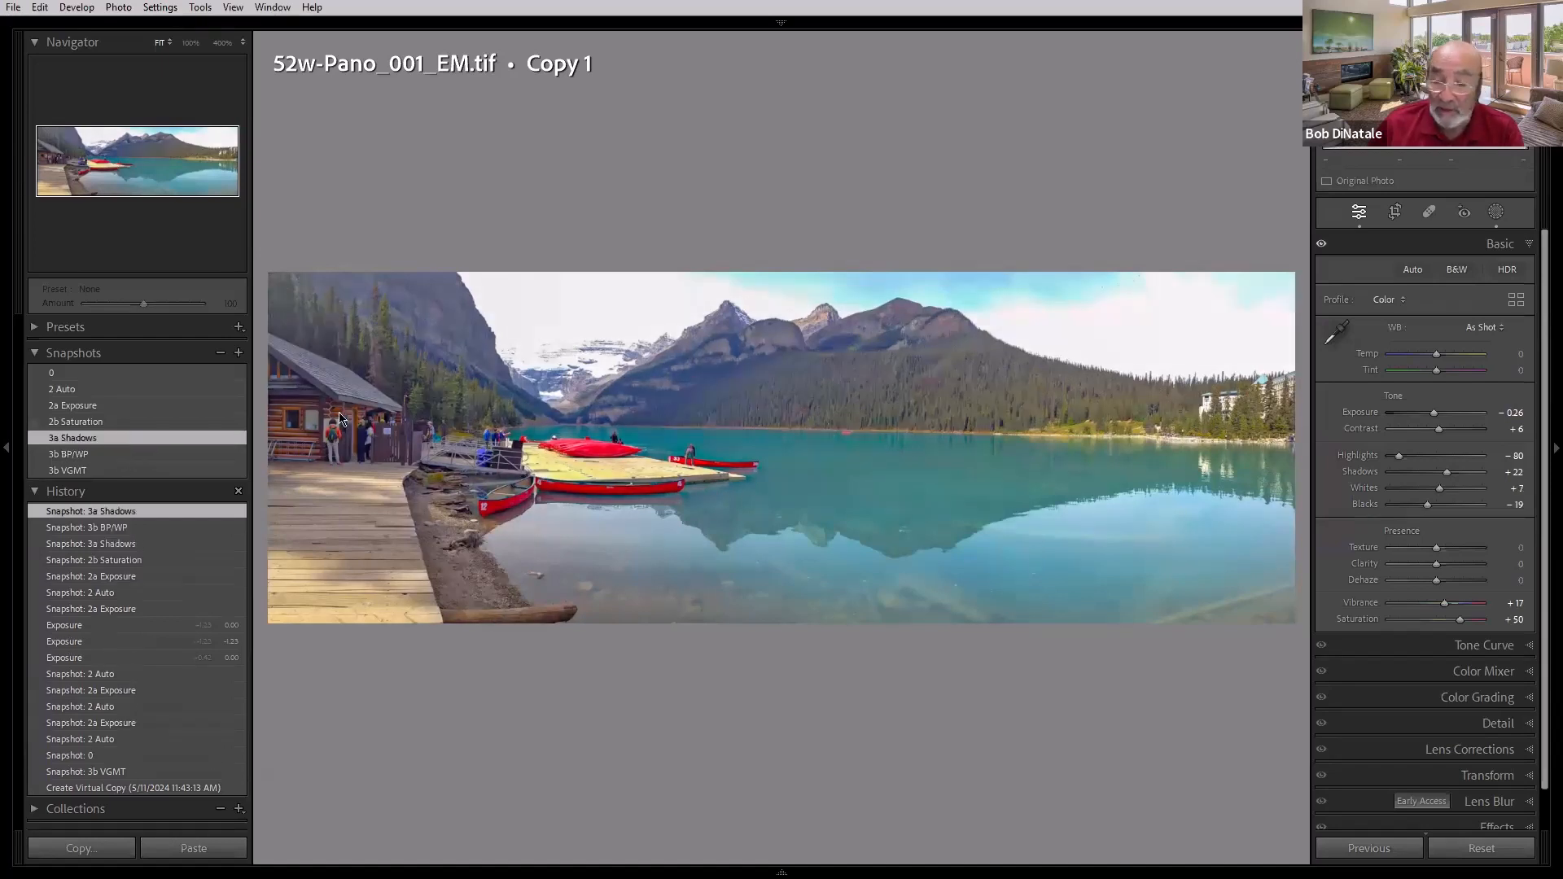
Step: Try setting Blacks to -67 and Whites to +37 on the panorama, using the clipping preview
{"action": "left_click", "coordinate": [1427, 507], "text": "alt"}
{"action": "left_click_drag", "start_coordinate": [1427, 506], "coordinate": [1457, 494]}
{"action": "key", "text": "alt"}
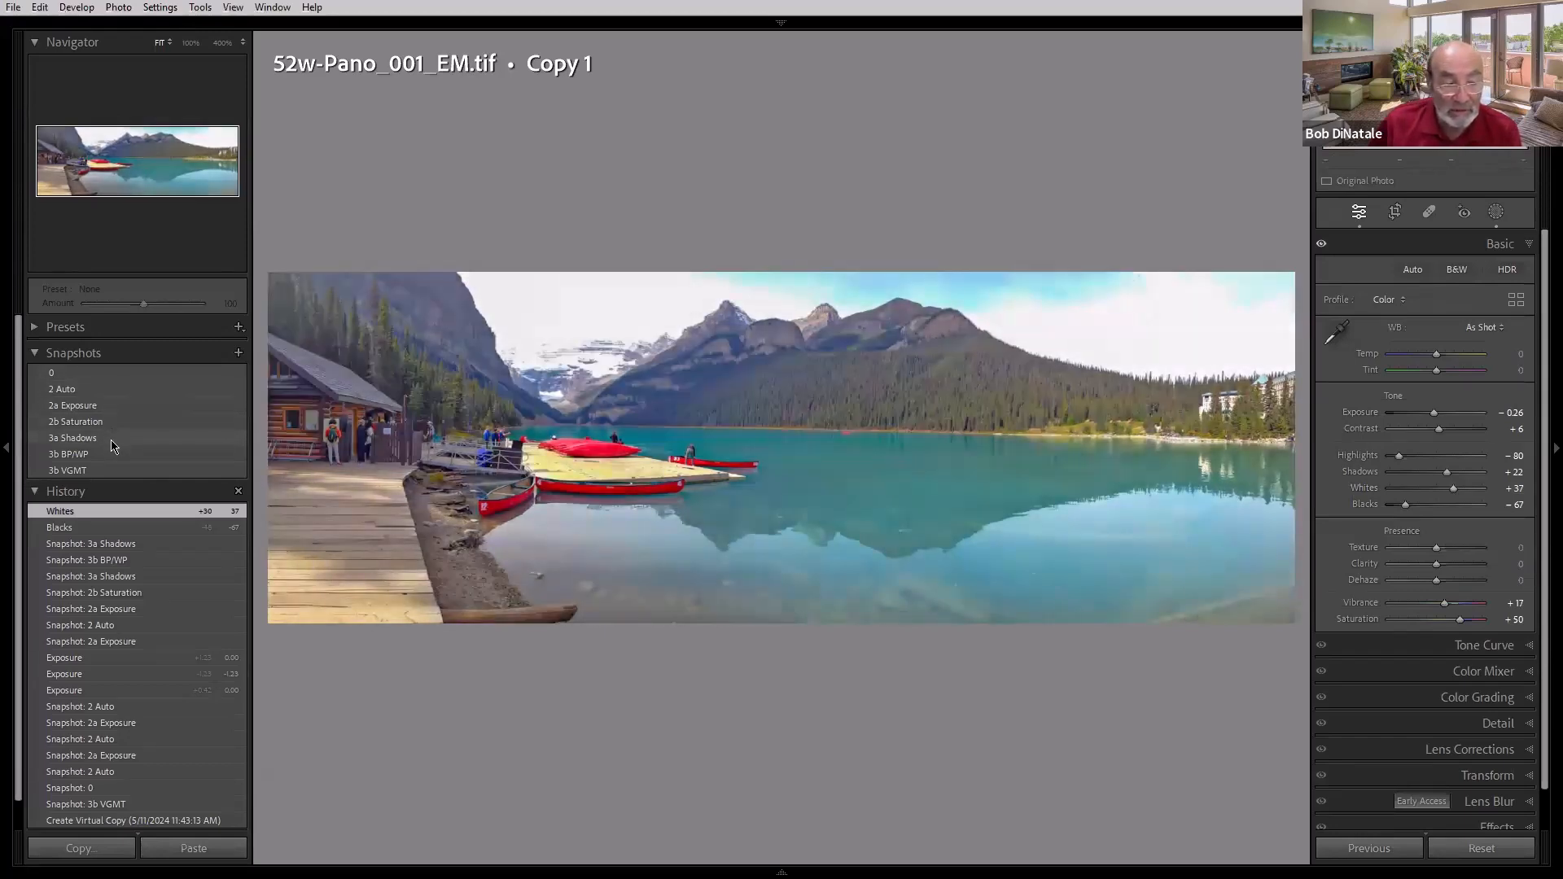
Step: Restore the panorama's 3a Shadows snapshot and apply its 3b BP/WP snapshot
{"action": "left_click", "coordinate": [112, 440]}
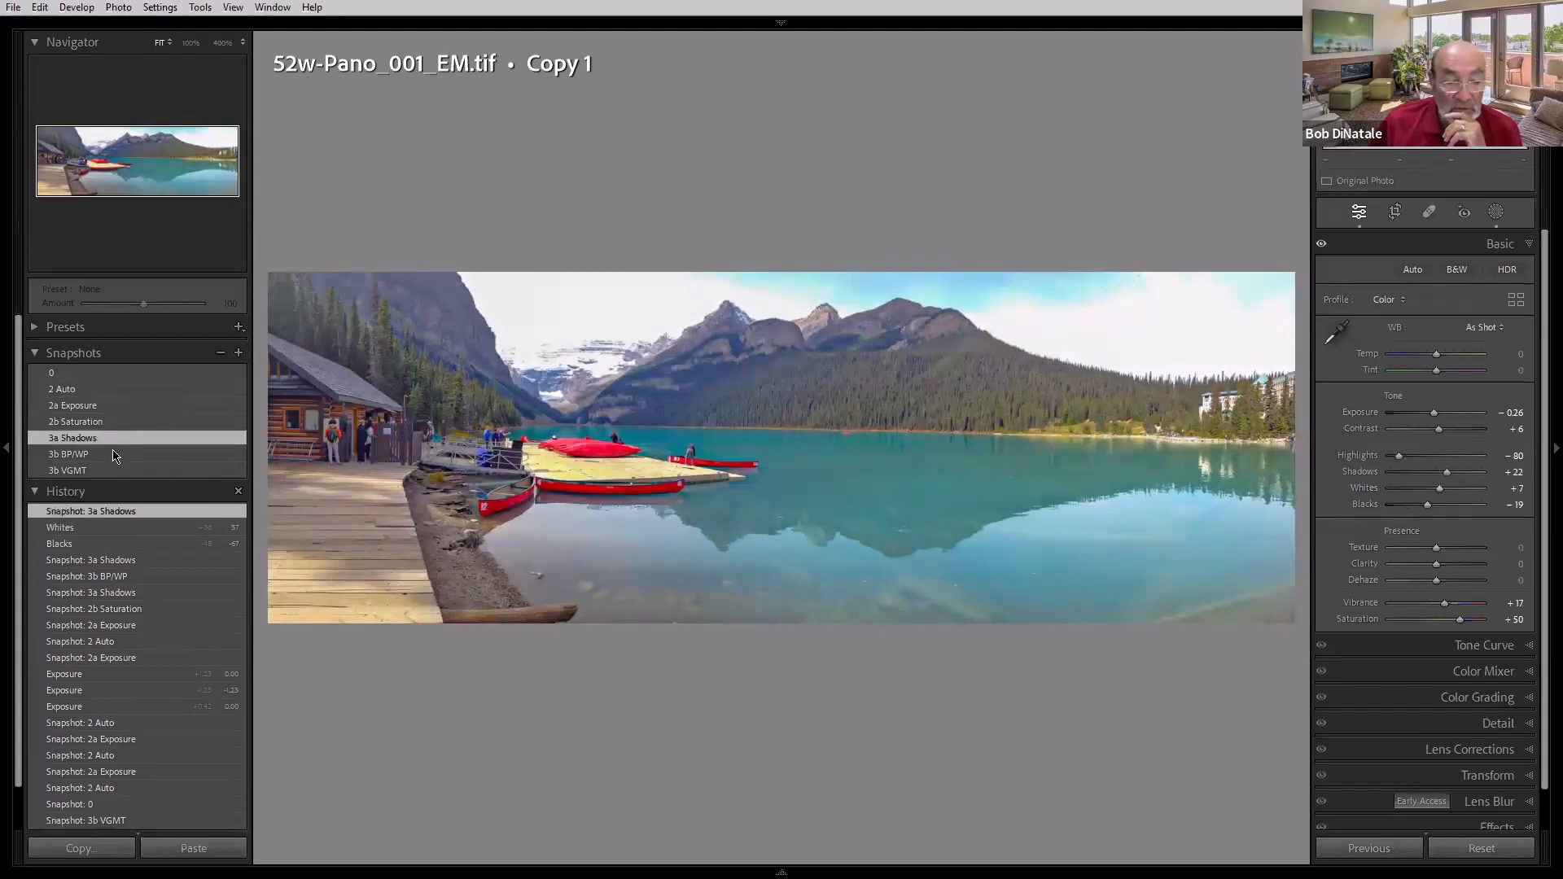
{"action": "left_click", "coordinate": [114, 457]}
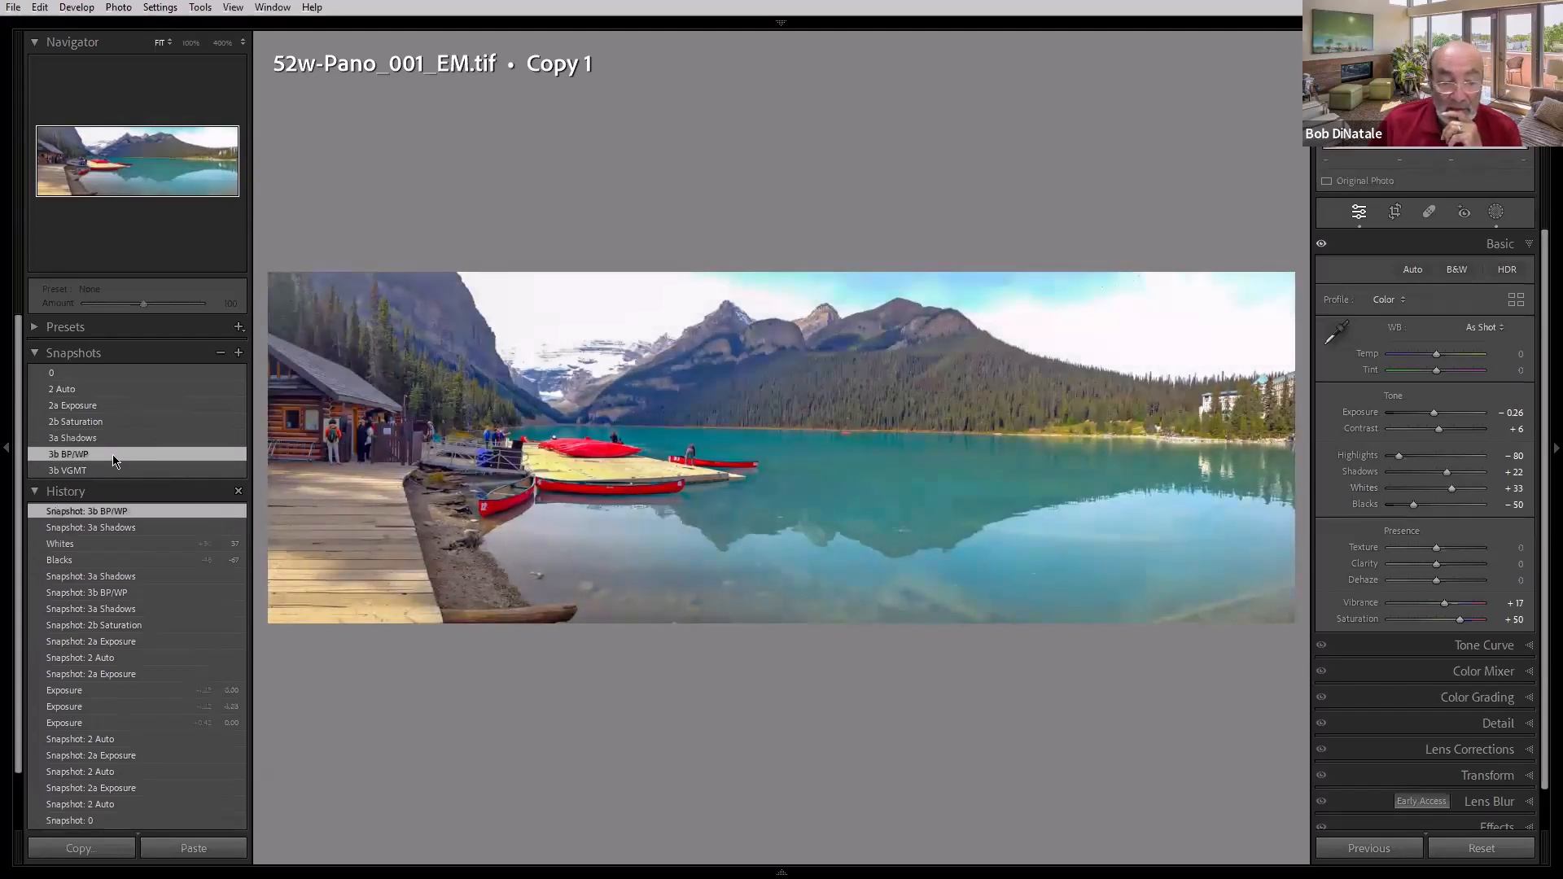
Step: Apply the panorama's 3b VGMT snapshot, compare it with snapshot 0, and return to 3b VGMT
{"action": "left_click", "coordinate": [114, 469]}
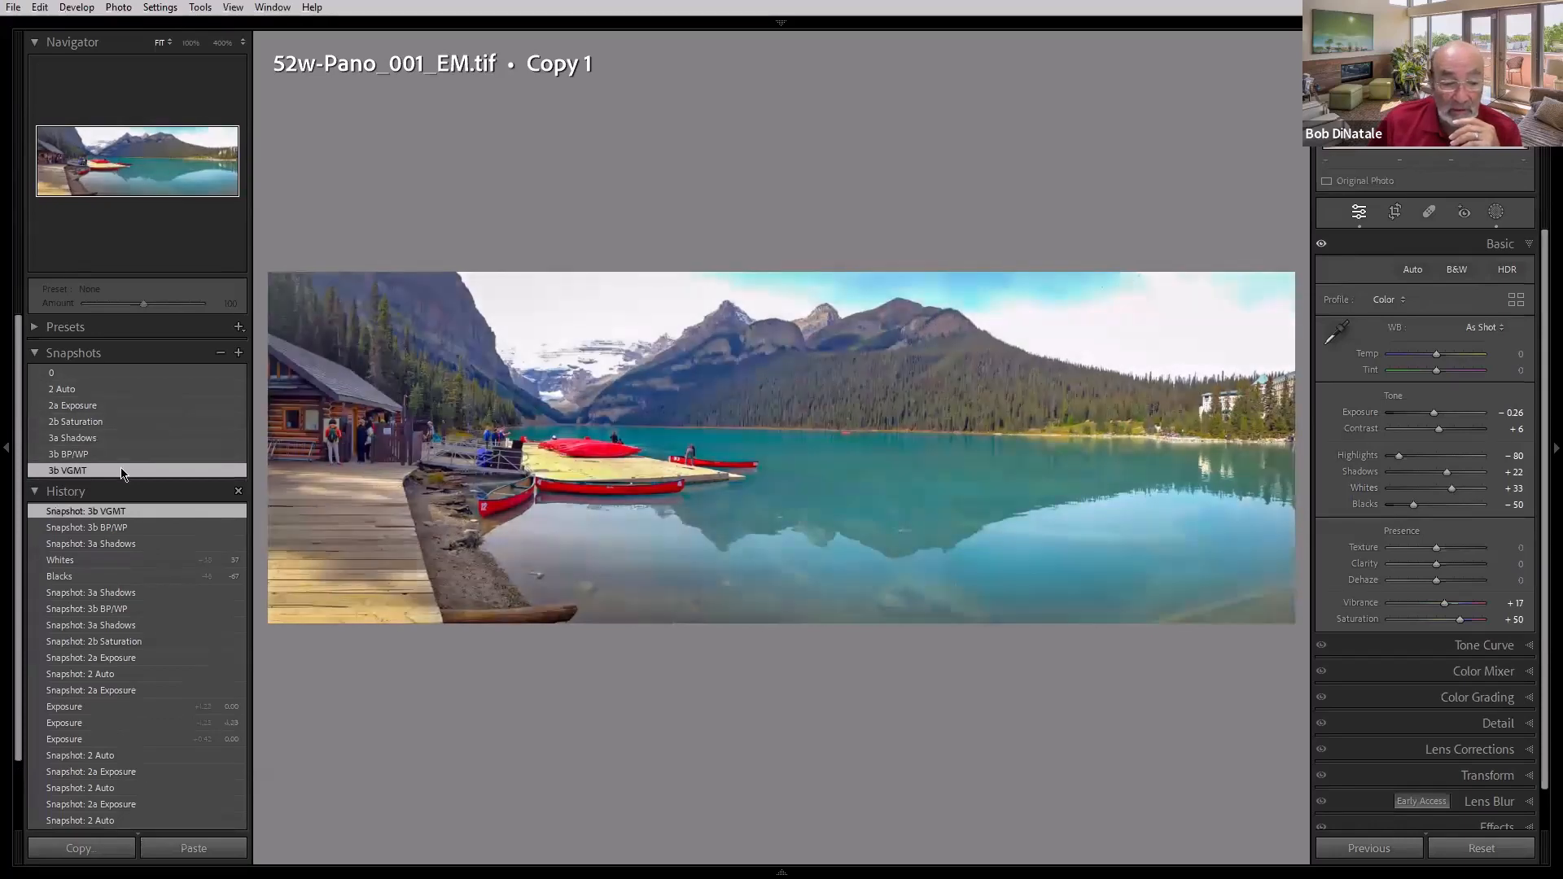
{"action": "left_click", "coordinate": [232, 374]}
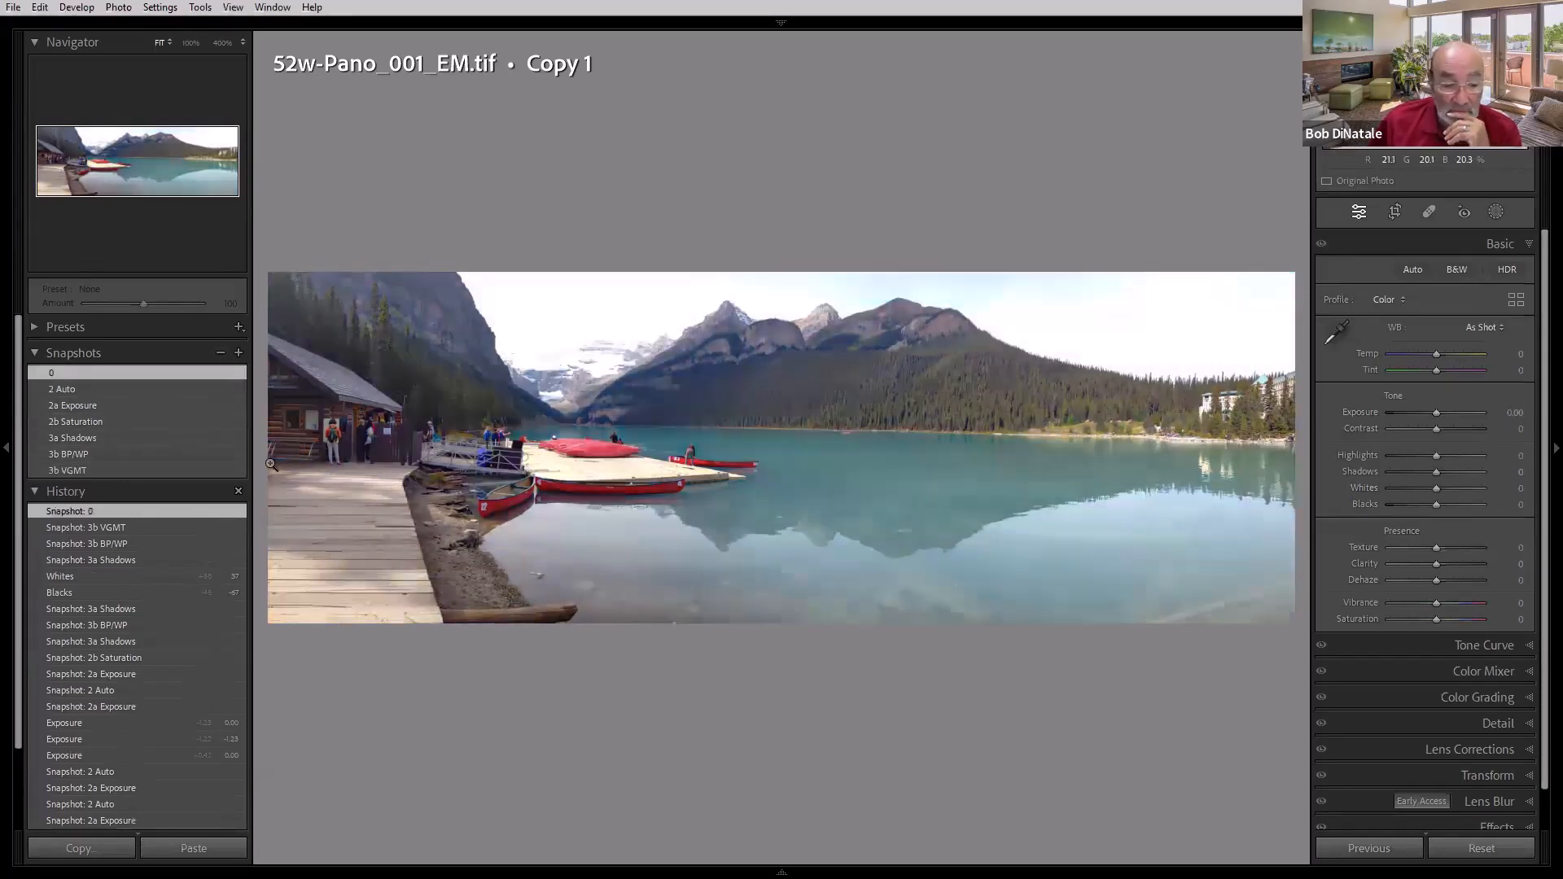
{"action": "left_click", "coordinate": [229, 470]}
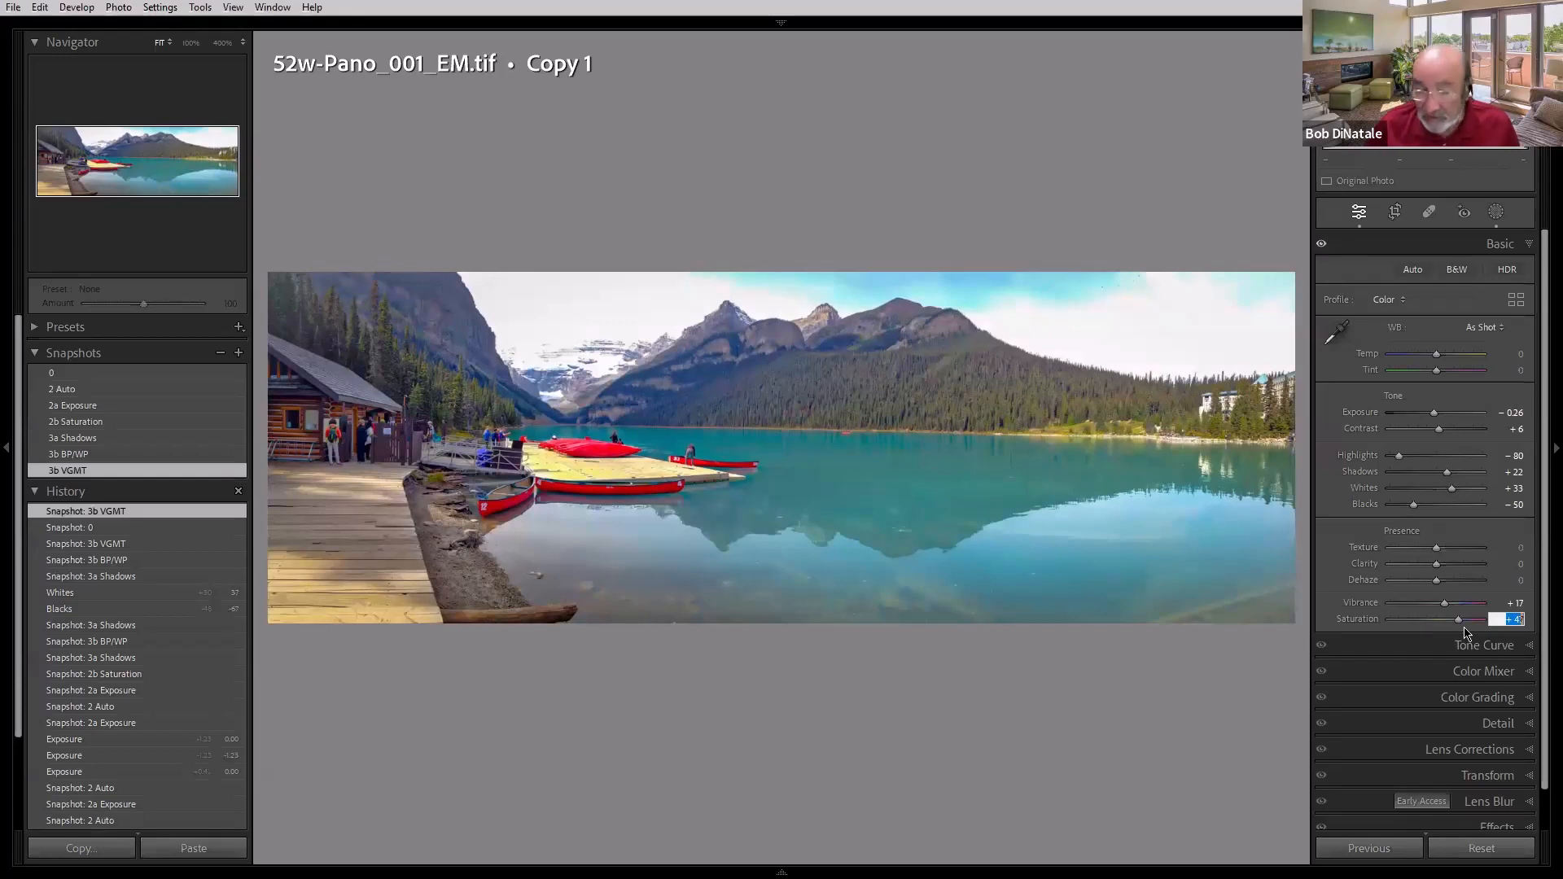
Step: Try lowering the panorama's Saturation in large increments far into negative values, and raise it back above zero
{"action": "key", "text": "shift+Down"}
{"action": "key", "text": "shift+Down"}
{"action": "key", "text": "shift+Down"}
{"action": "key", "text": "shift+Down"}
{"action": "key", "text": "shift+Down"}
{"action": "key", "text": "shift+Down"}
{"action": "key", "text": "shift+Down"}
{"action": "key", "text": "shift+Down"}
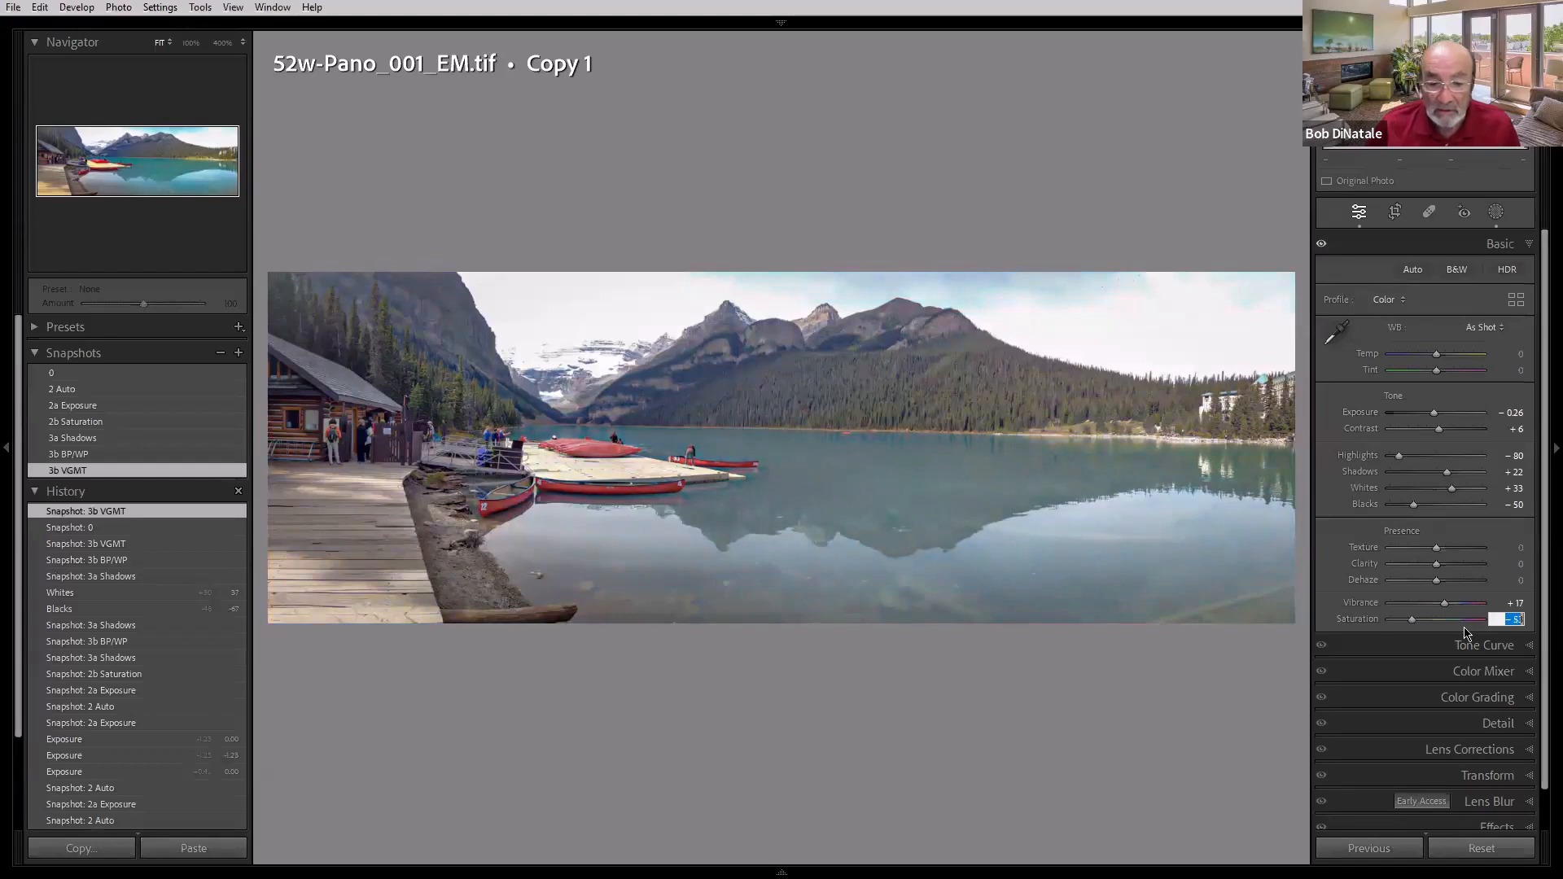
{"action": "key", "text": "shift+Down"}
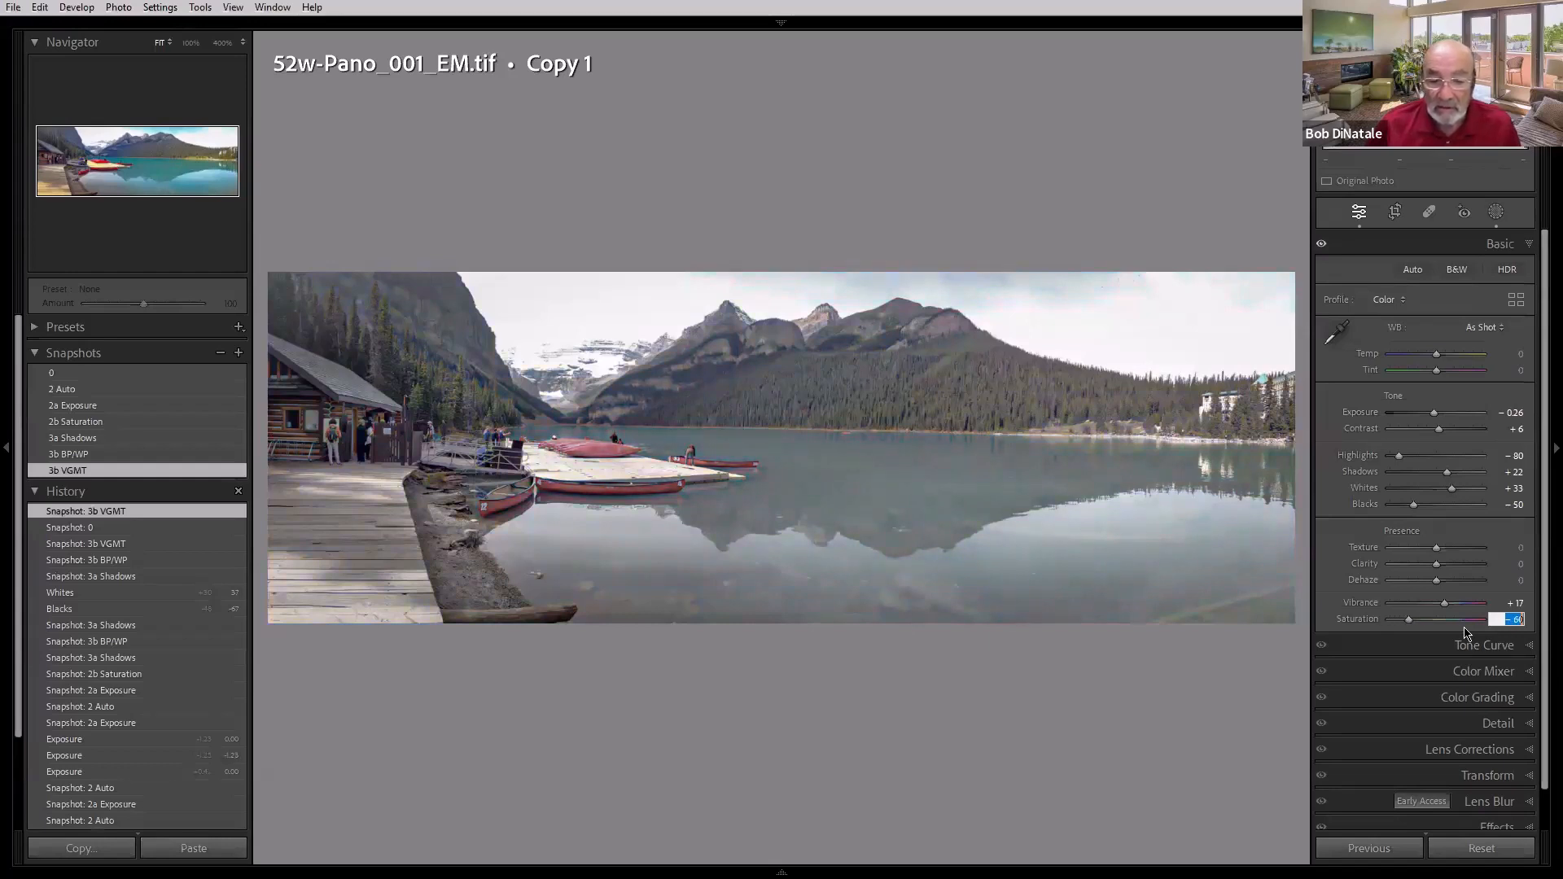
{"action": "key", "text": "shift+Up"}
{"action": "key", "text": "shift+Up"}
{"action": "key", "text": "shift+Up"}
{"action": "key", "text": "shift+Up"}
{"action": "key", "text": "shift+Up"}
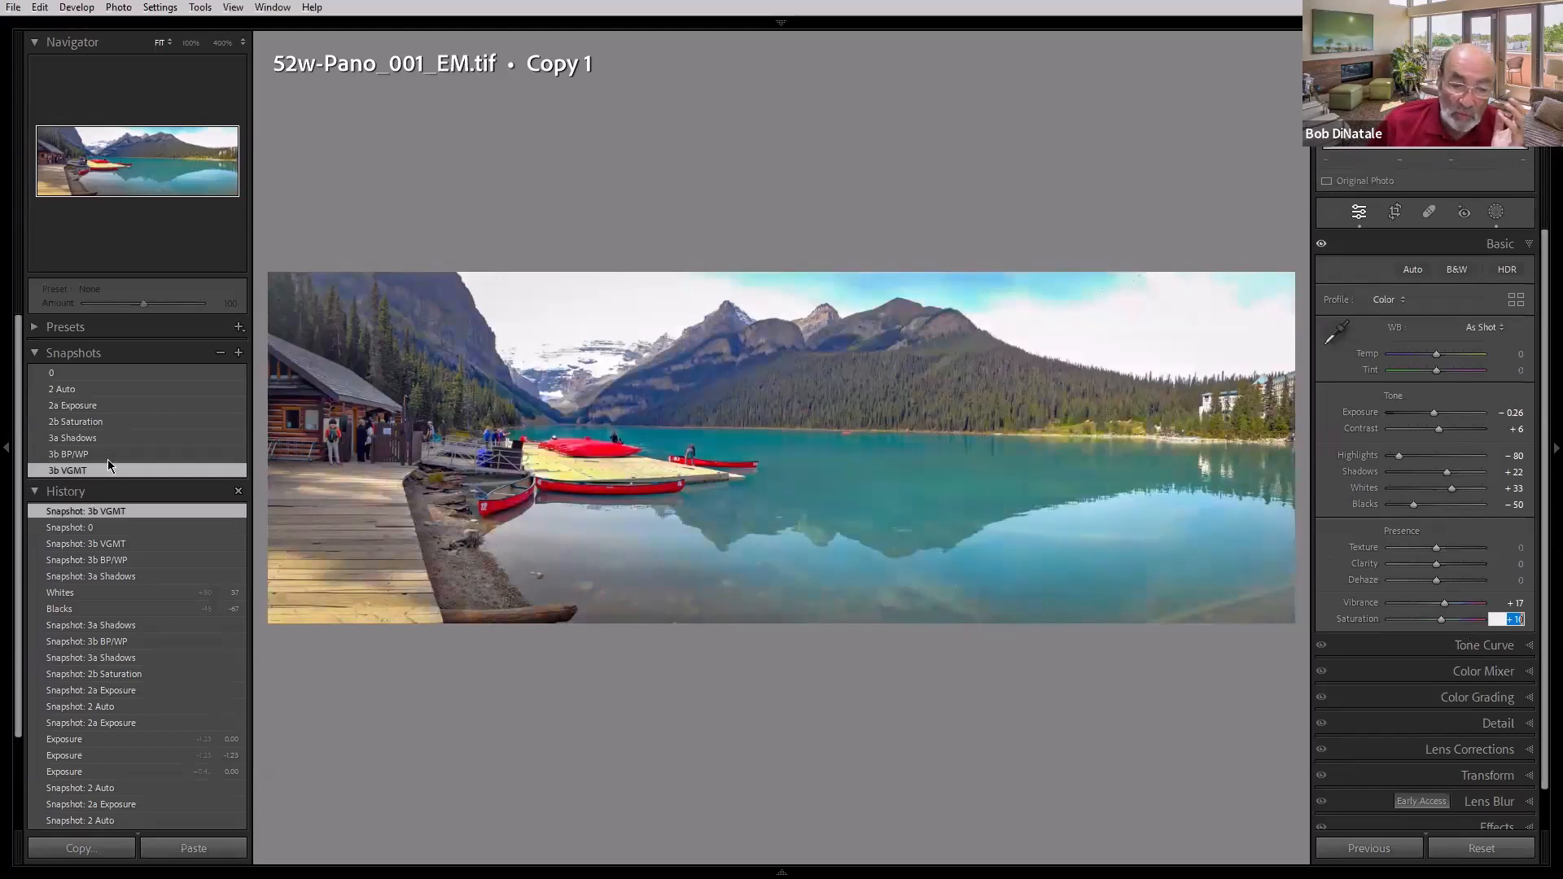
Step: Compare the 2b Saturation, 3a Shadows and 3b BP/WP snapshots in order, and apply the 3b VGMT snapshot
{"action": "left_click", "coordinate": [104, 422]}
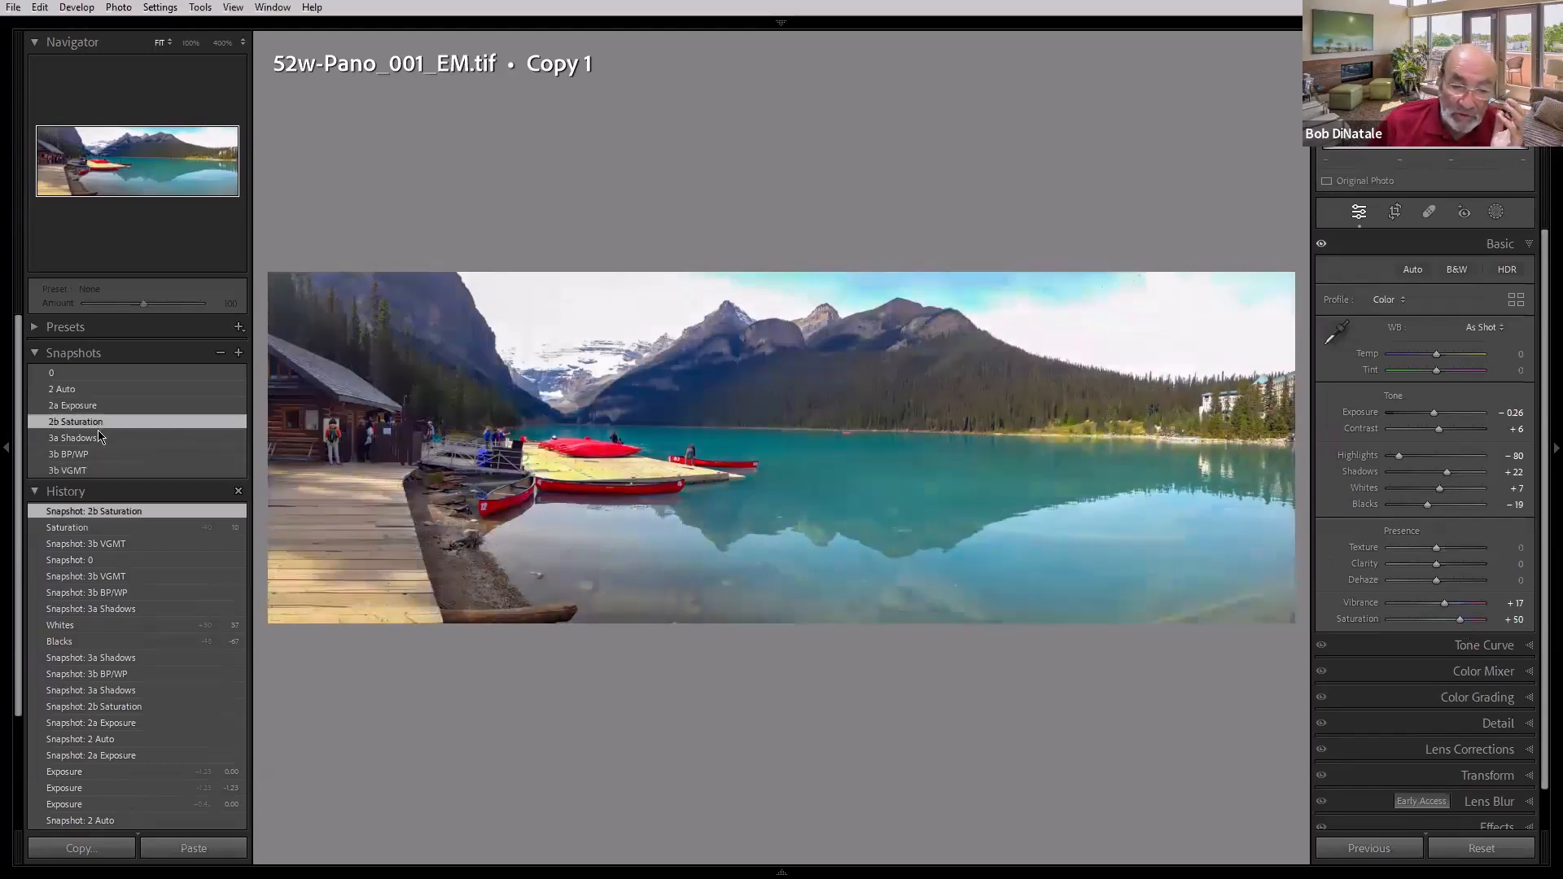
{"action": "left_click", "coordinate": [98, 437]}
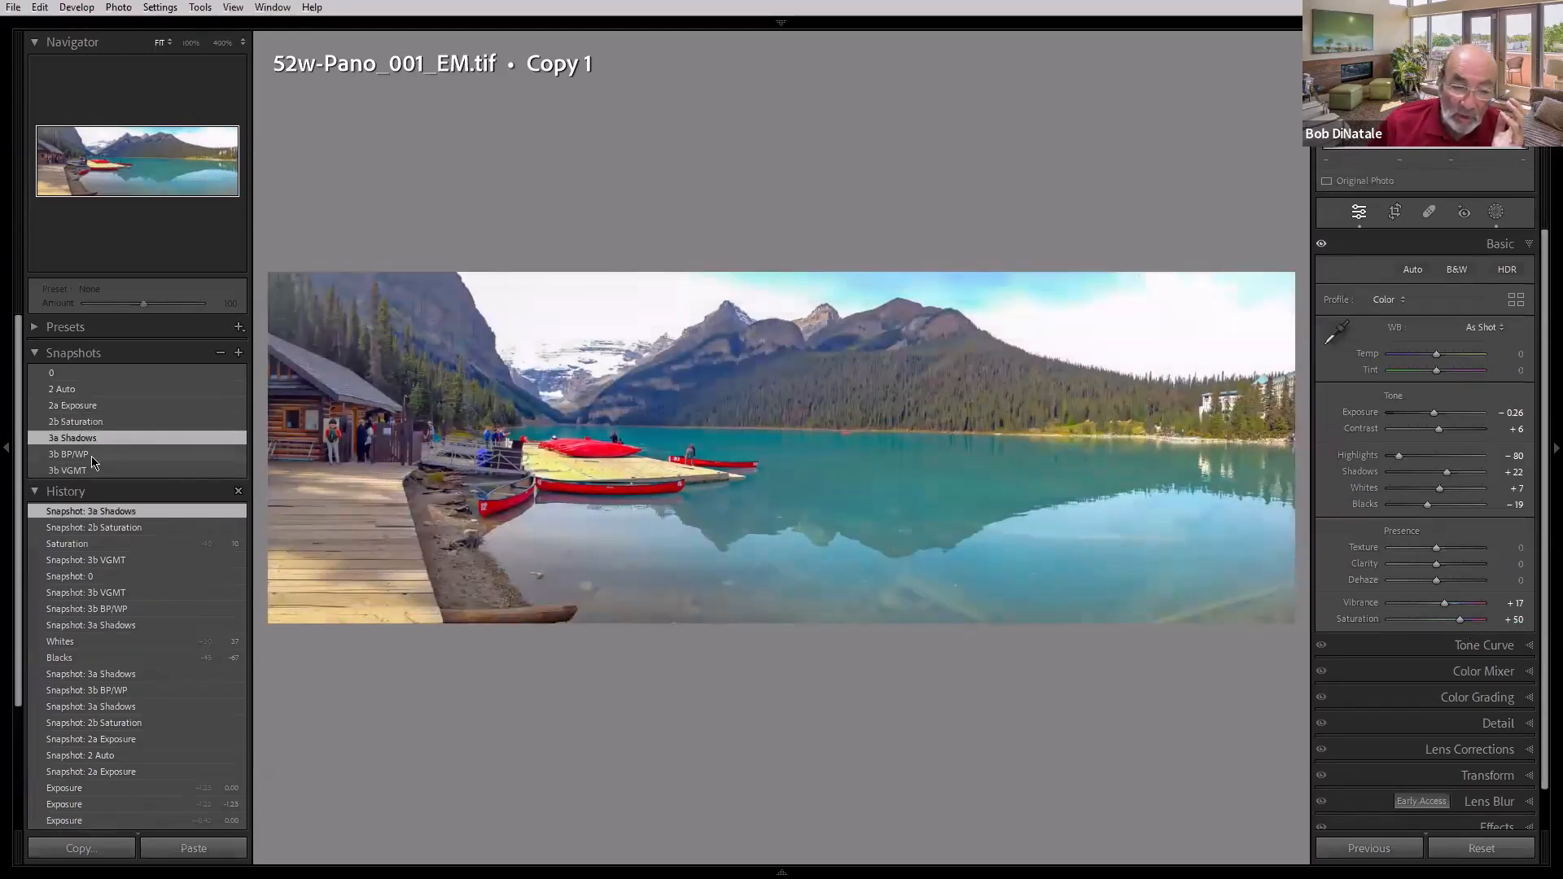
{"action": "left_click", "coordinate": [99, 455]}
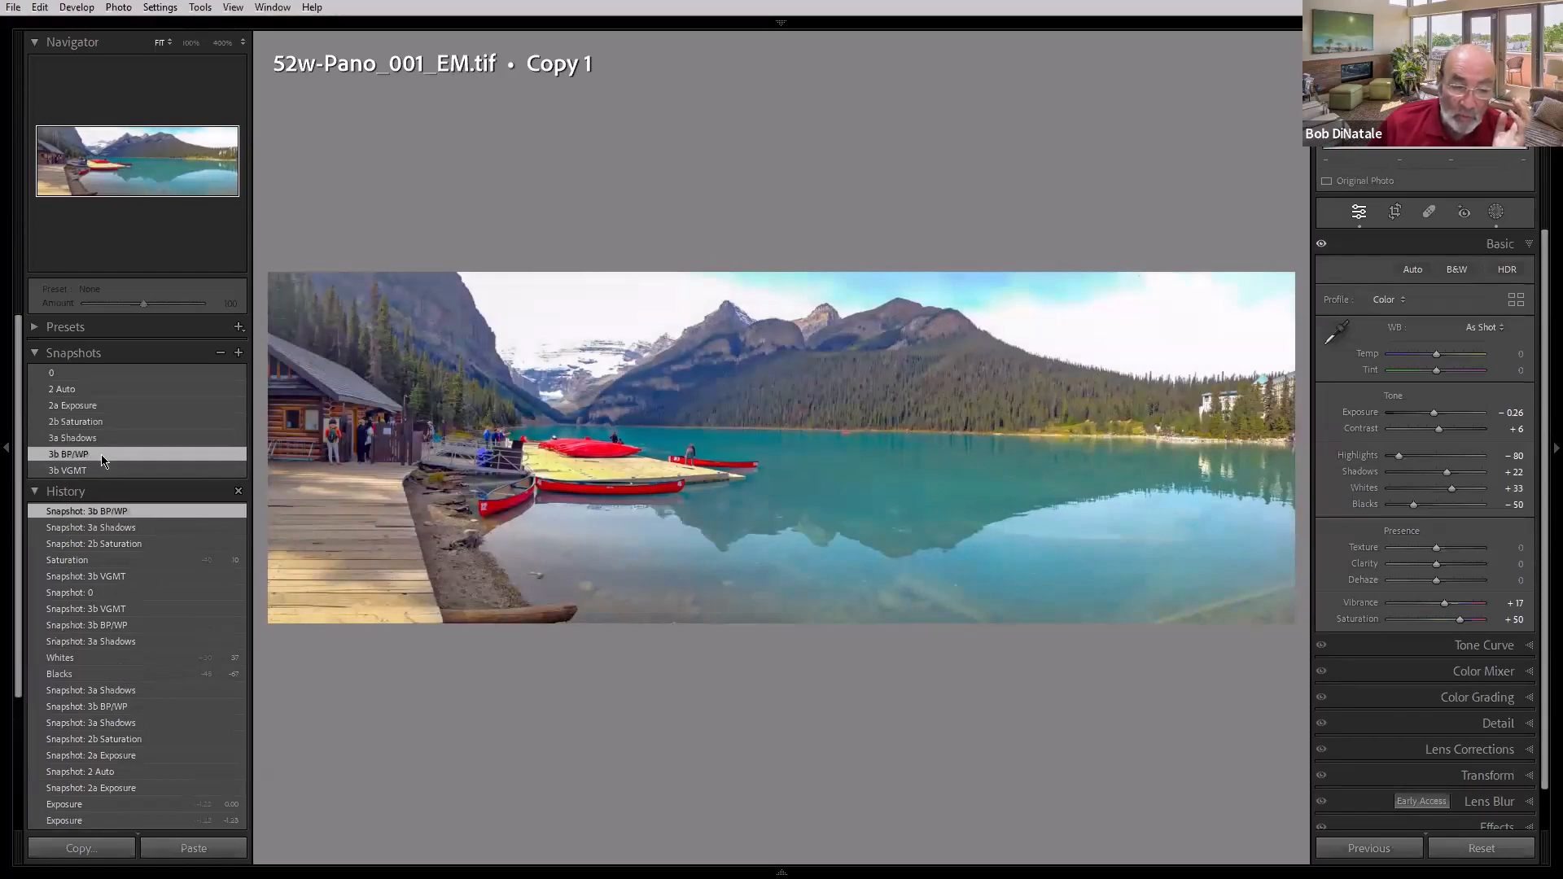
{"action": "left_click", "coordinate": [104, 471]}
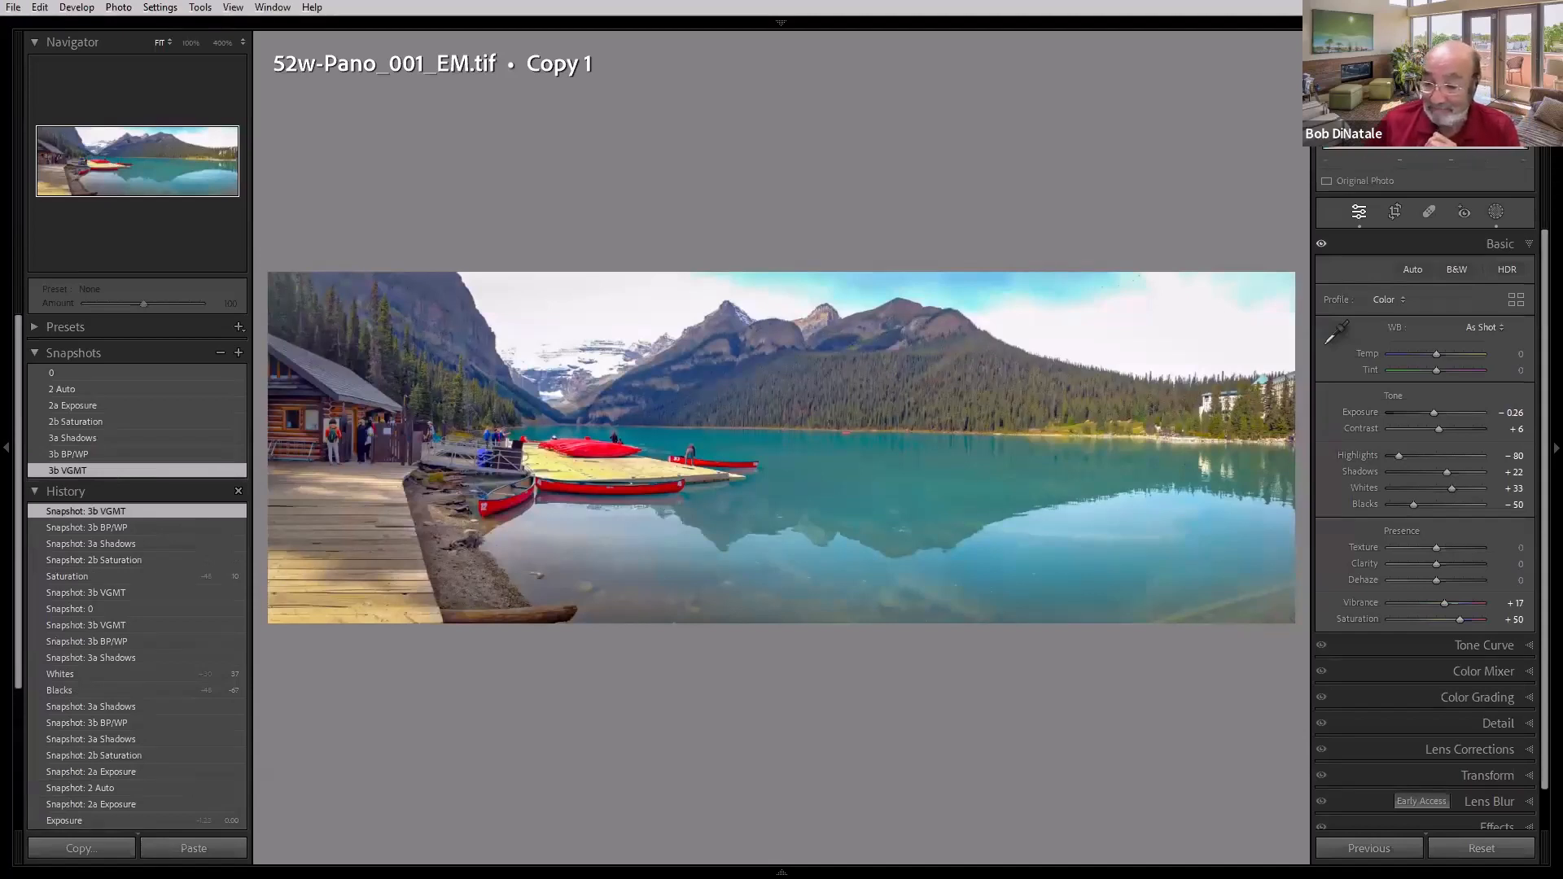
Step: Set the panorama's Saturation to +20 and update the 3b VGMT snapshot with the current settings
{"action": "left_click", "coordinate": [1514, 619]}
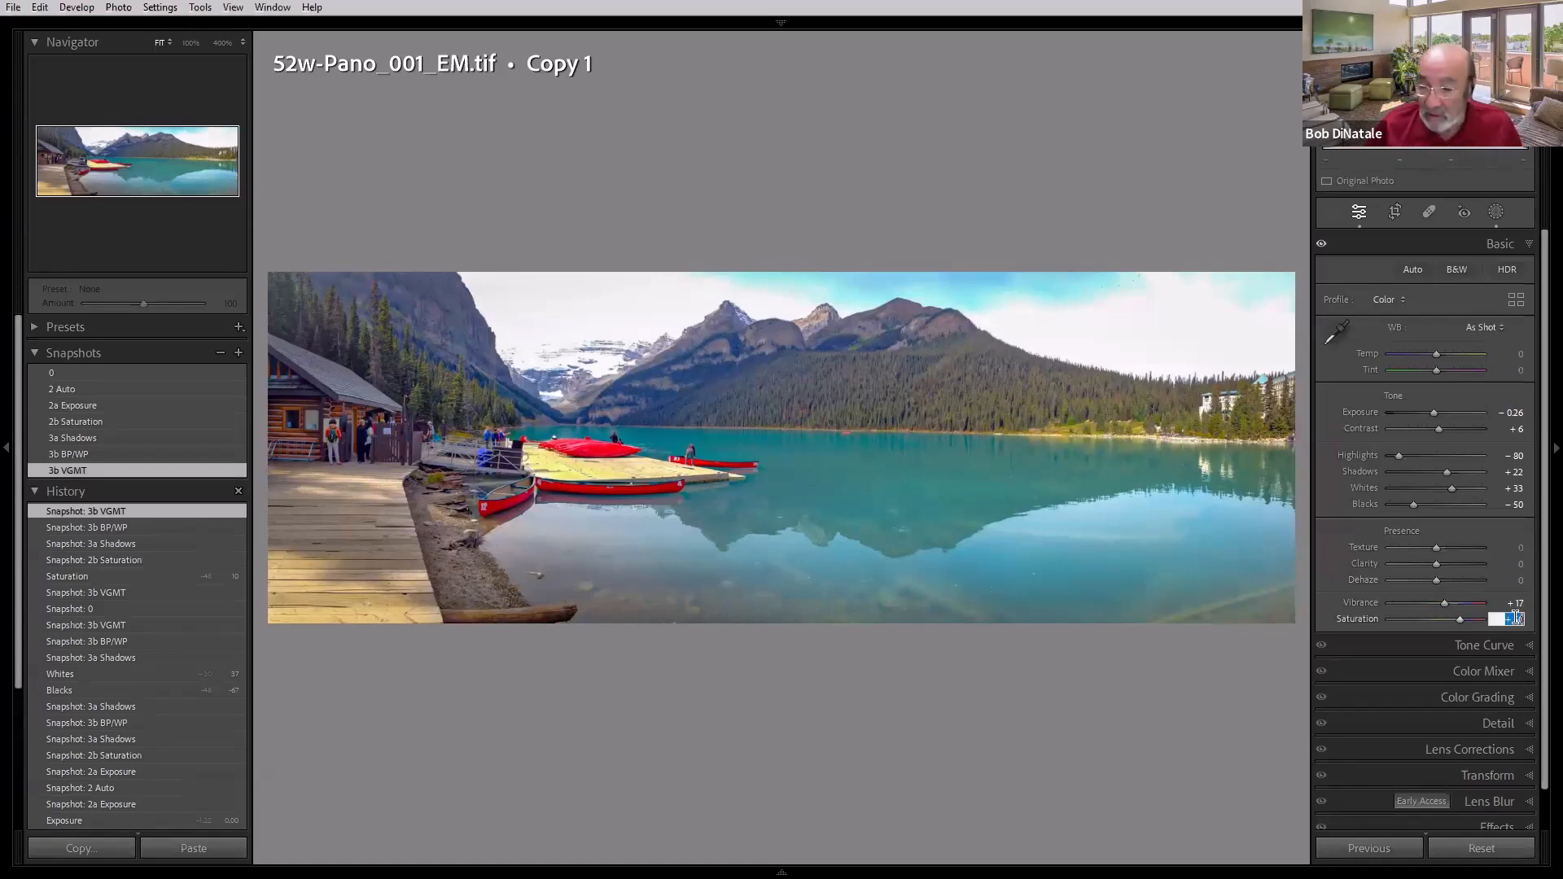
{"action": "key", "text": "shift+Down"}
{"action": "key", "text": "shift+Down"}
{"action": "key", "text": "shift+Down"}
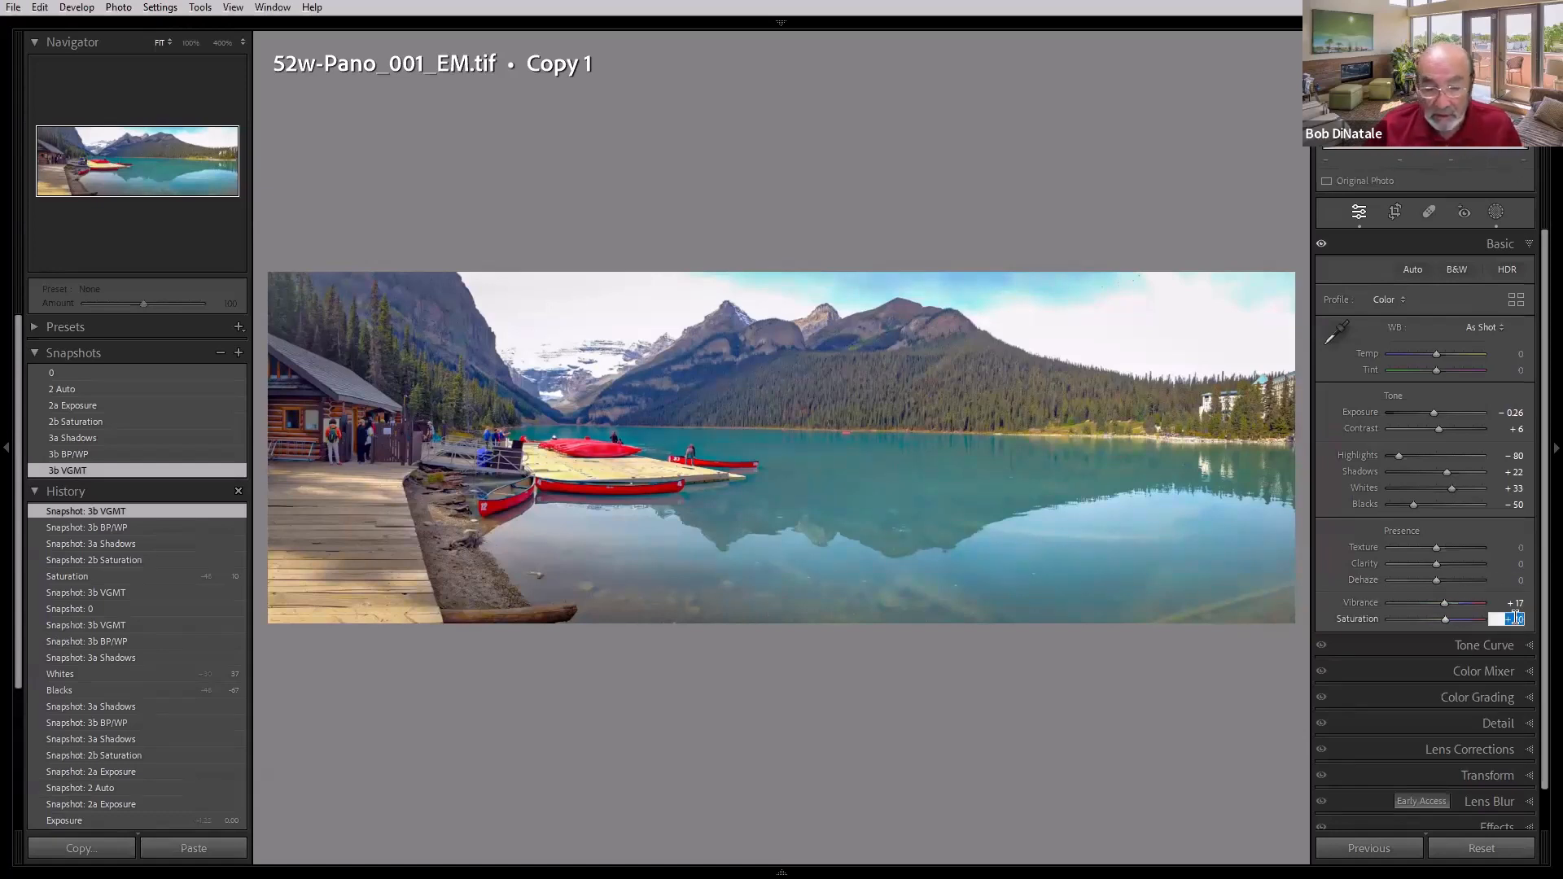
{"action": "key", "text": "Return"}
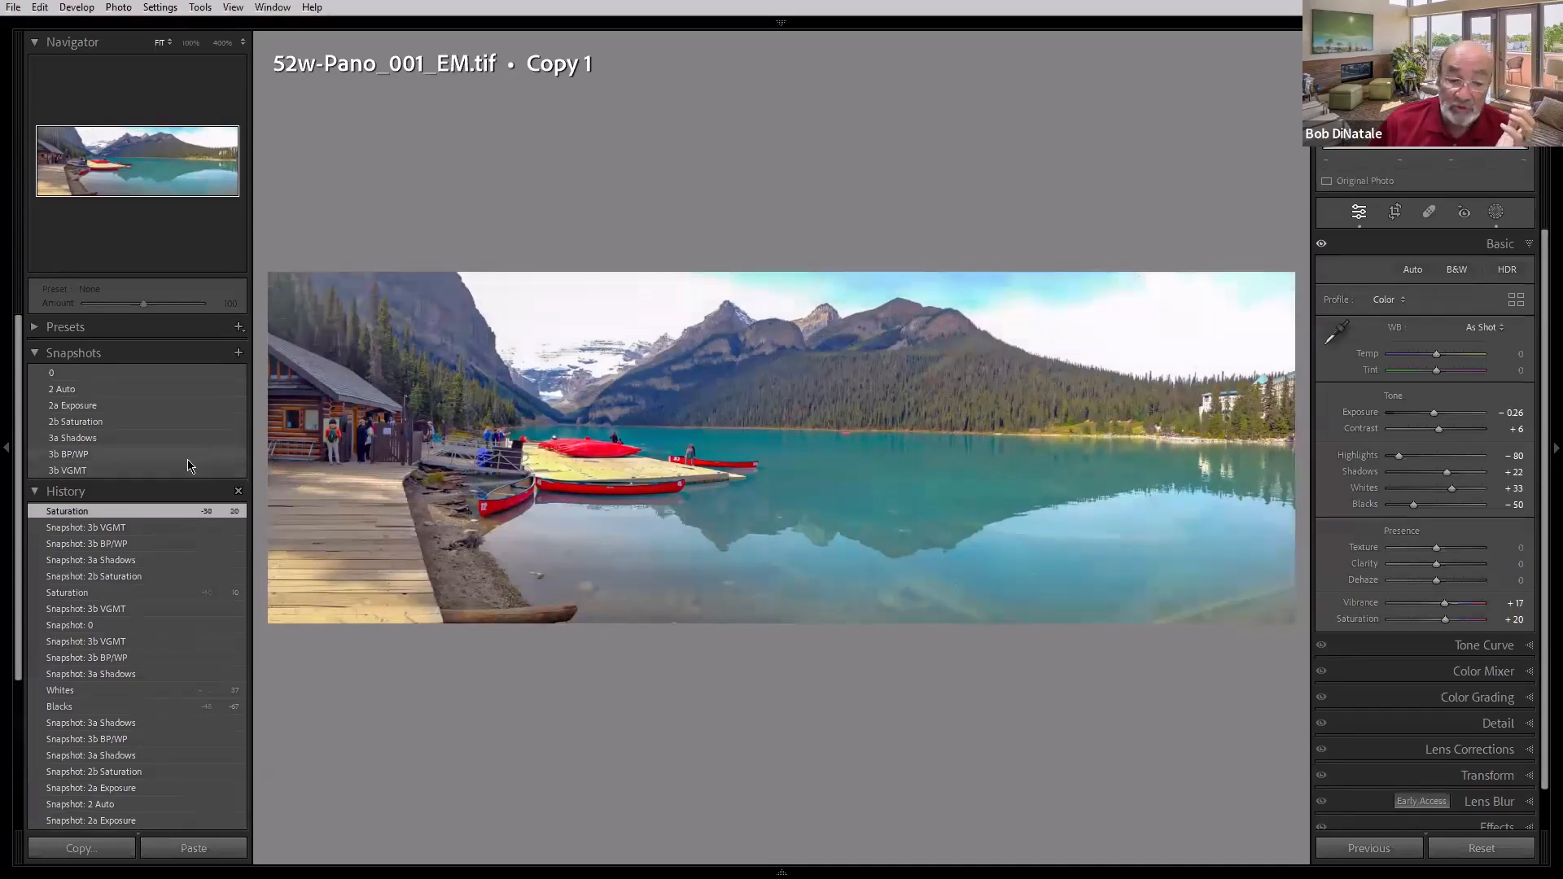
{"action": "right_click", "coordinate": [140, 471]}
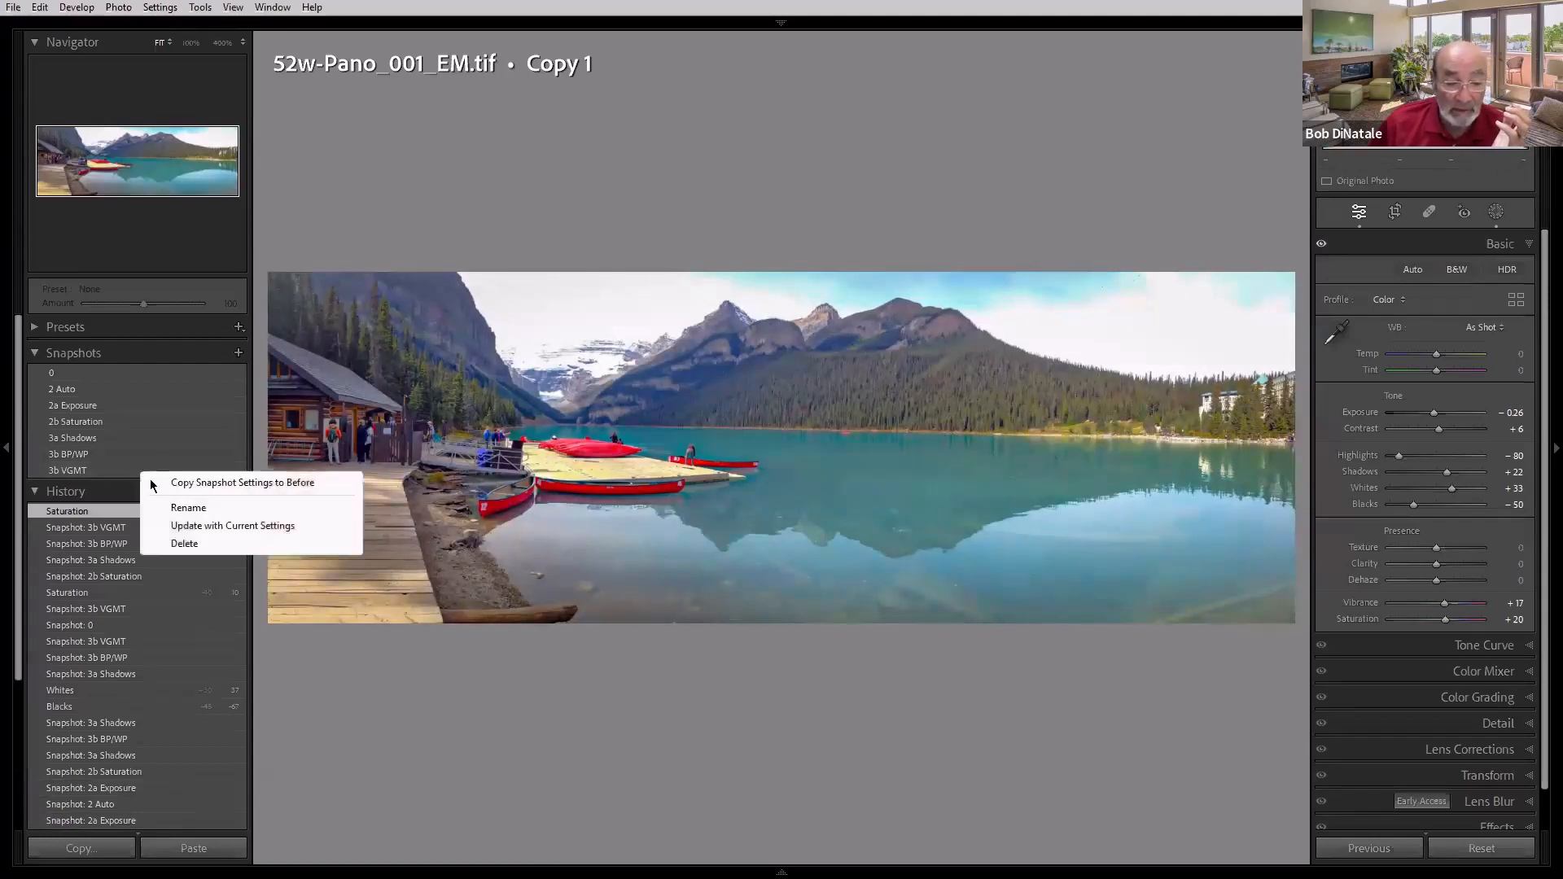
{"action": "left_click", "coordinate": [184, 527]}
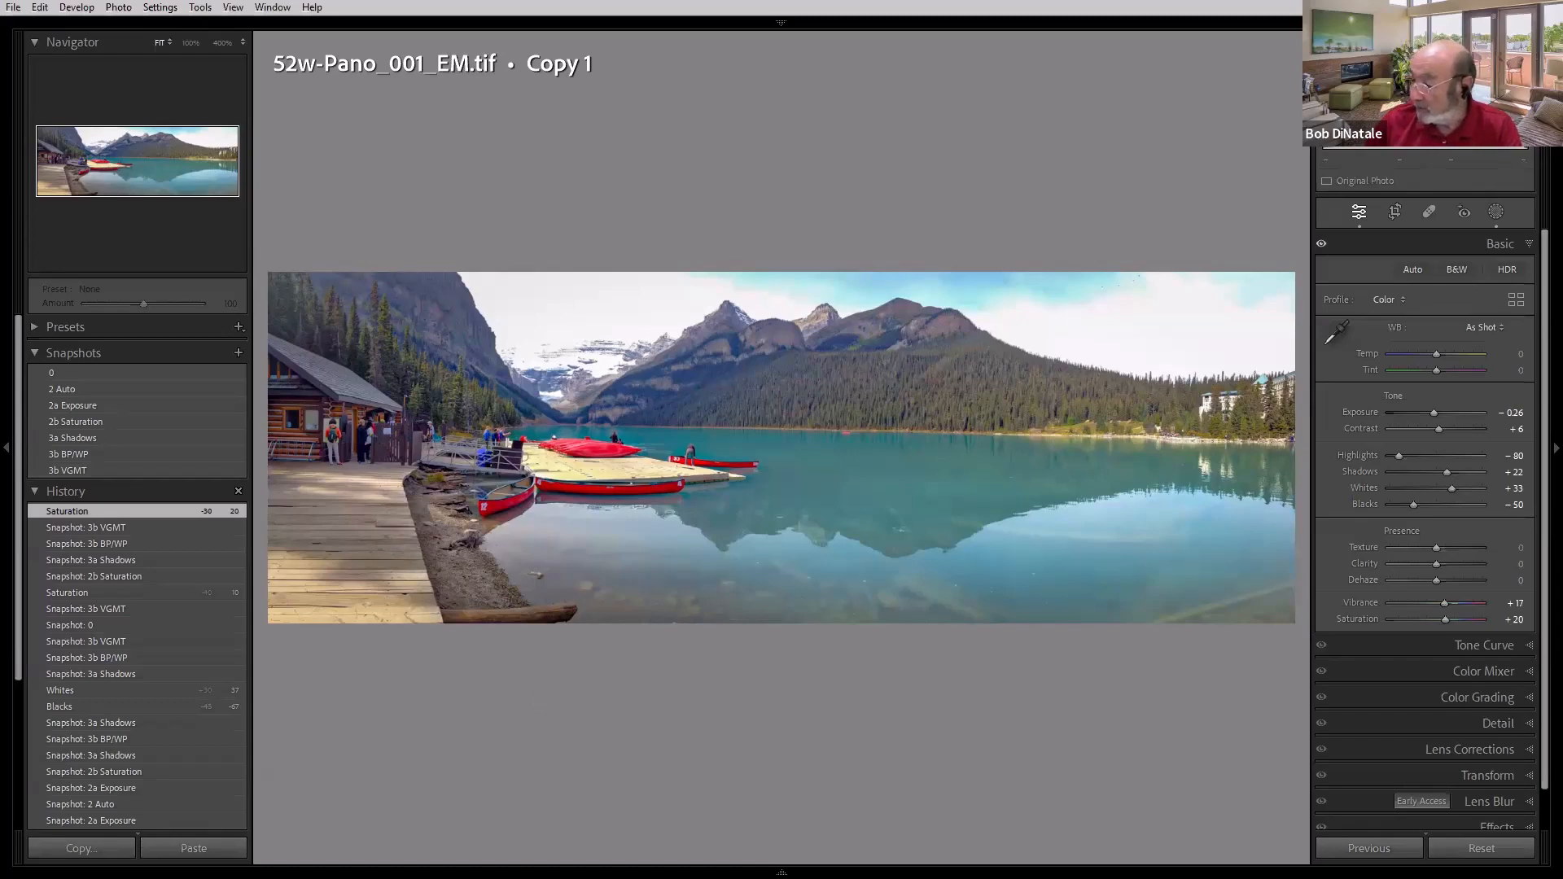
Step: Go to Copy 1 of 52w-Arch_022_EM.tif and compare its 0 and 2a AutoTone snapshots
{"action": "key", "text": "Right"}
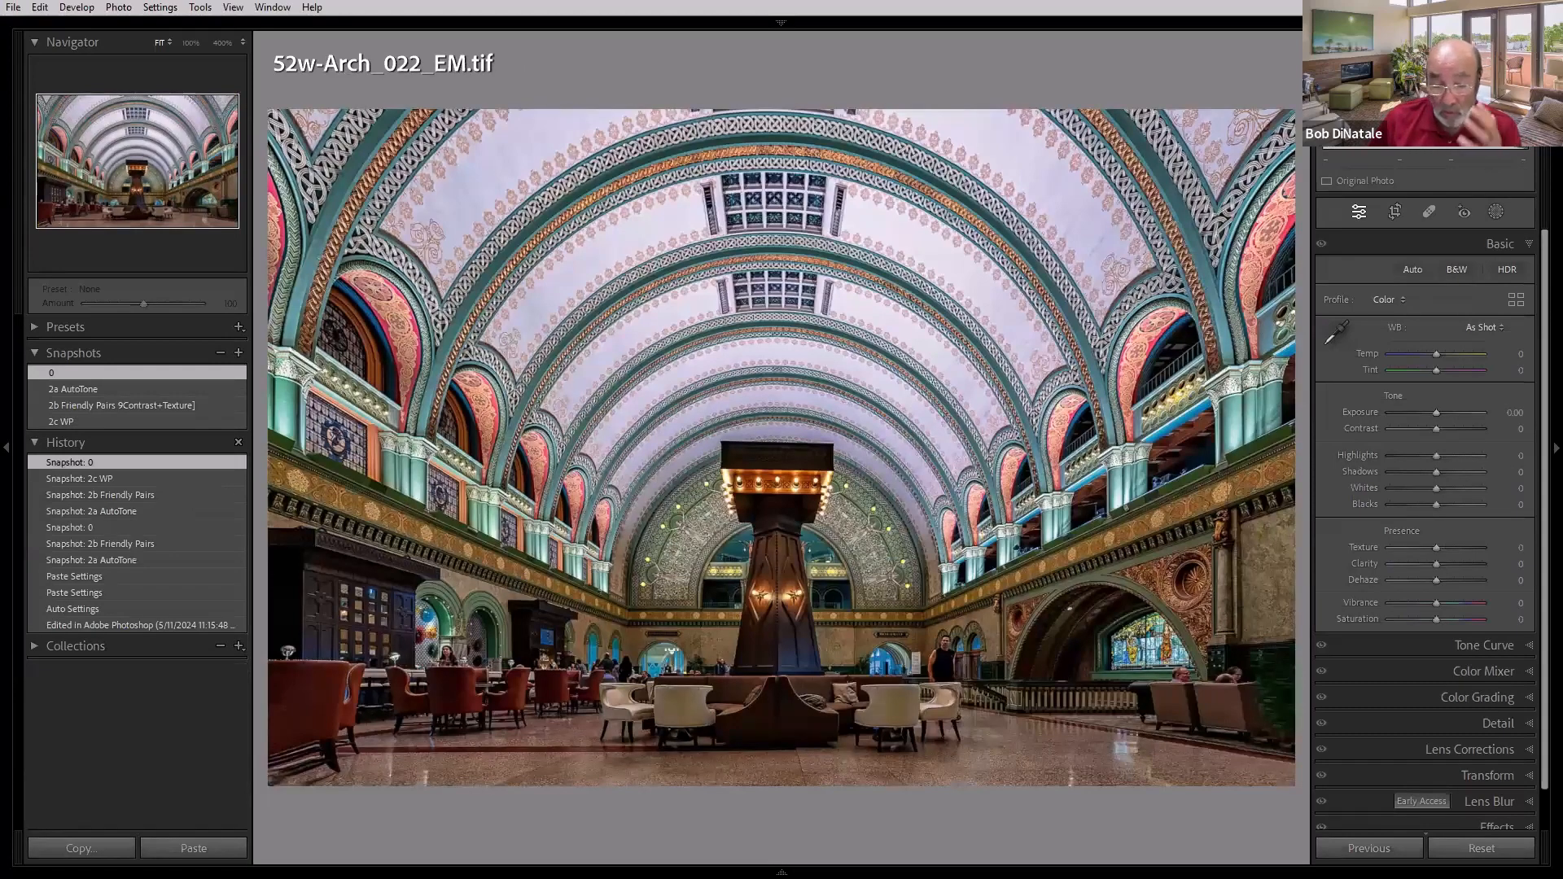
{"action": "key", "text": "Right"}
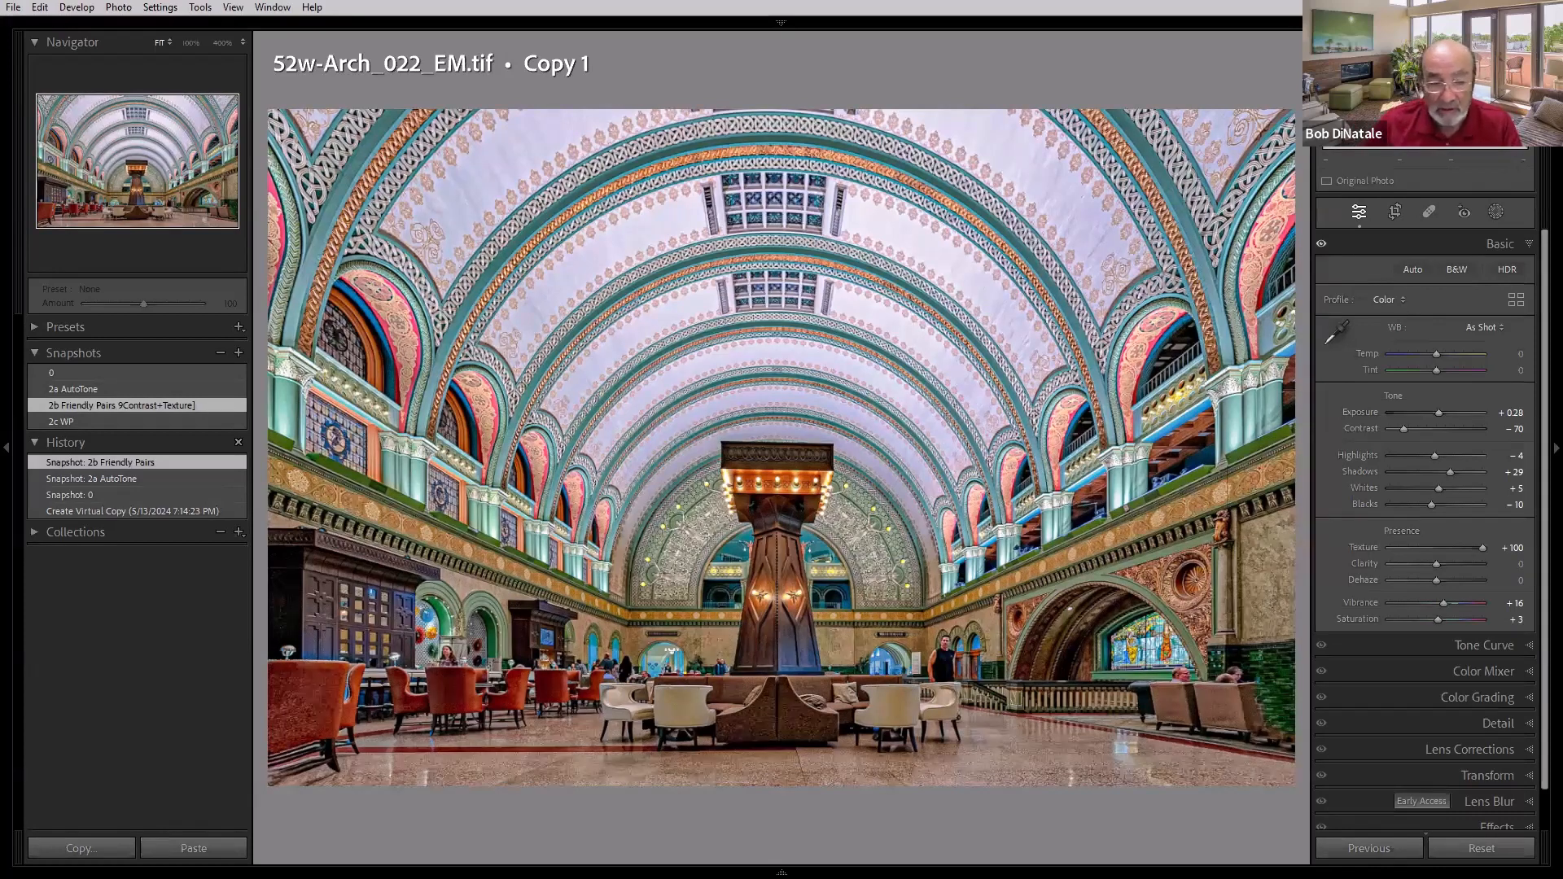
{"action": "left_click", "coordinate": [135, 372]}
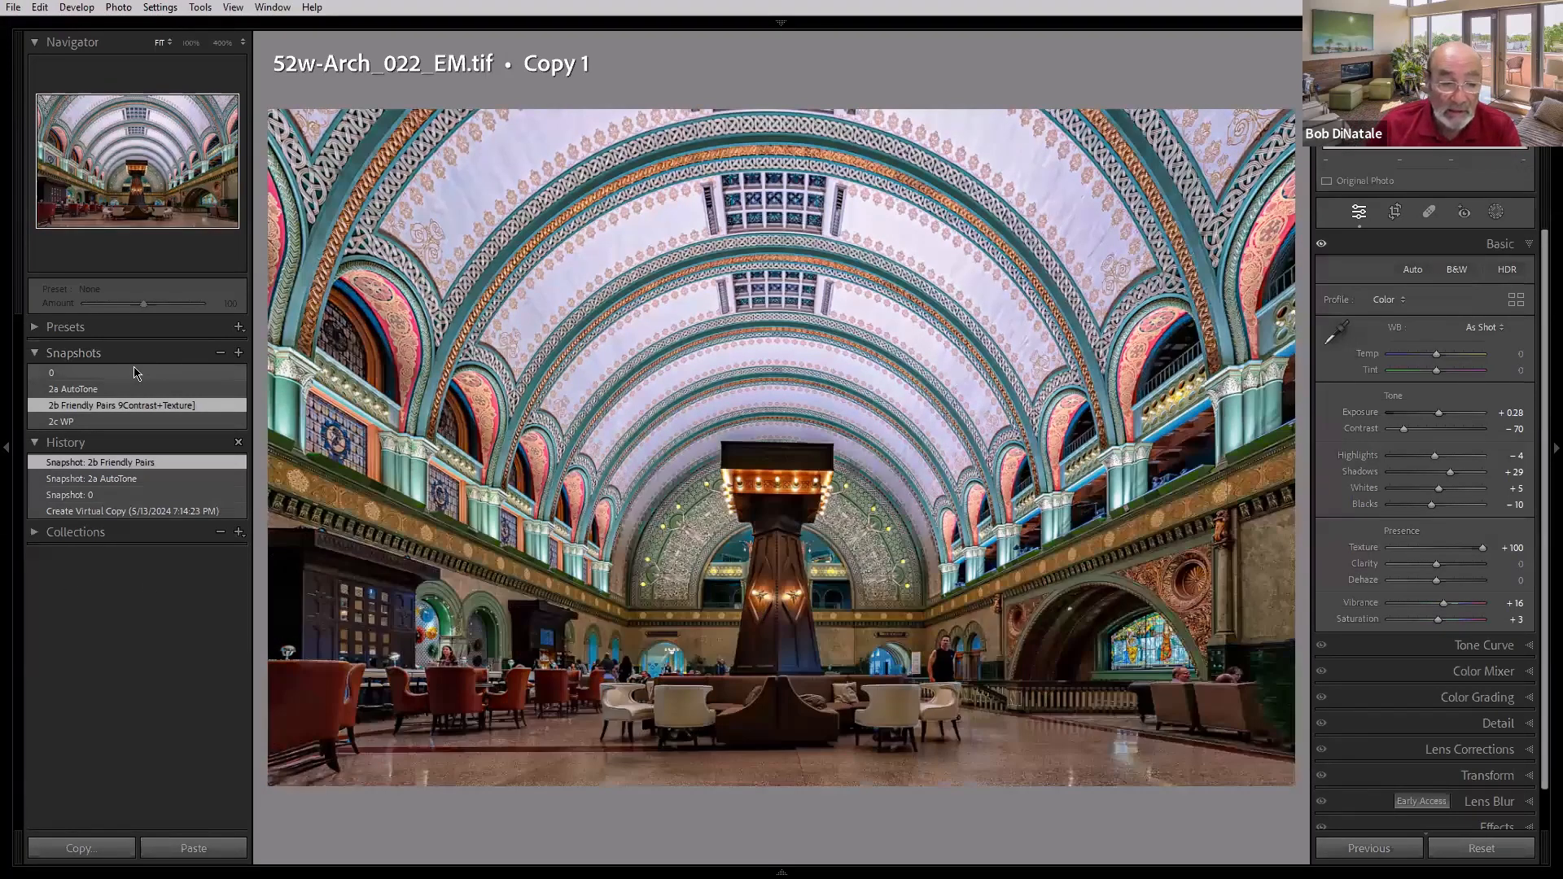
{"action": "left_click", "coordinate": [132, 372]}
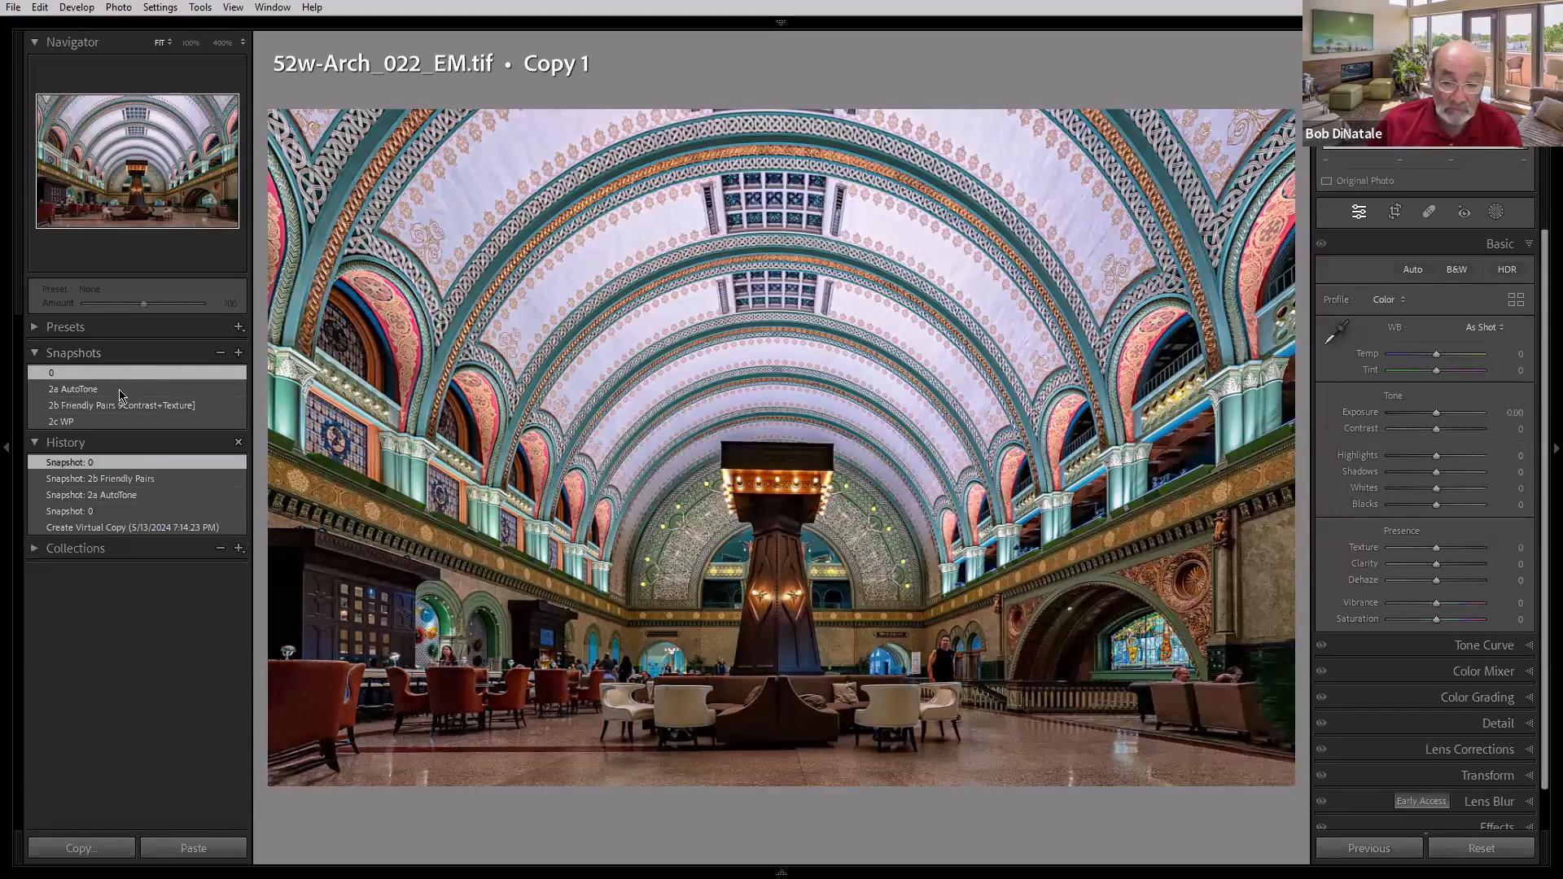
{"action": "left_click", "coordinate": [121, 389]}
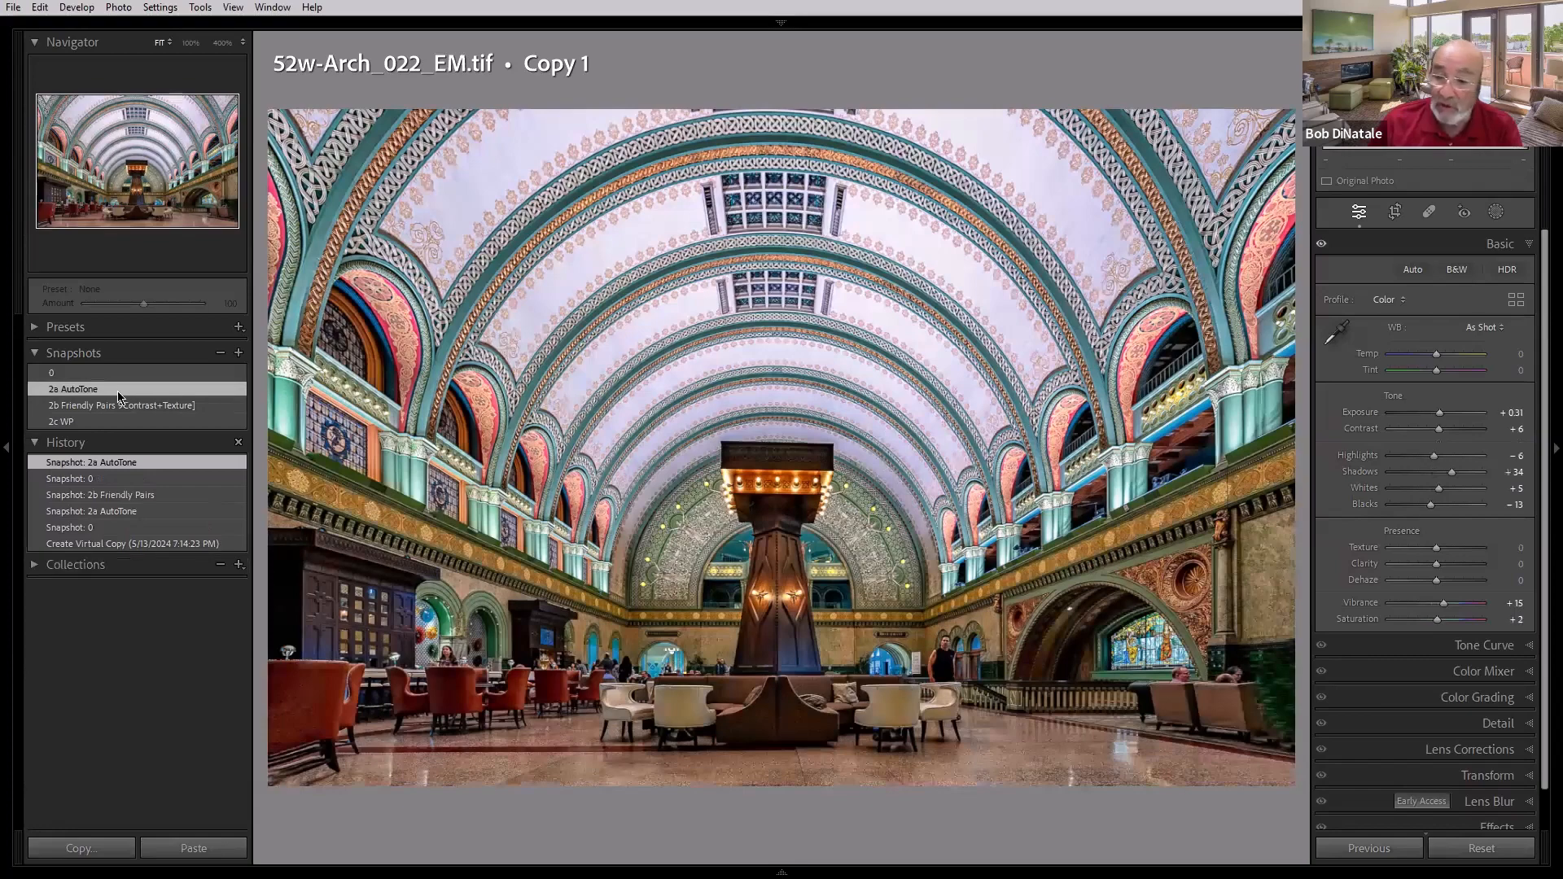
{"action": "left_click", "coordinate": [132, 374]}
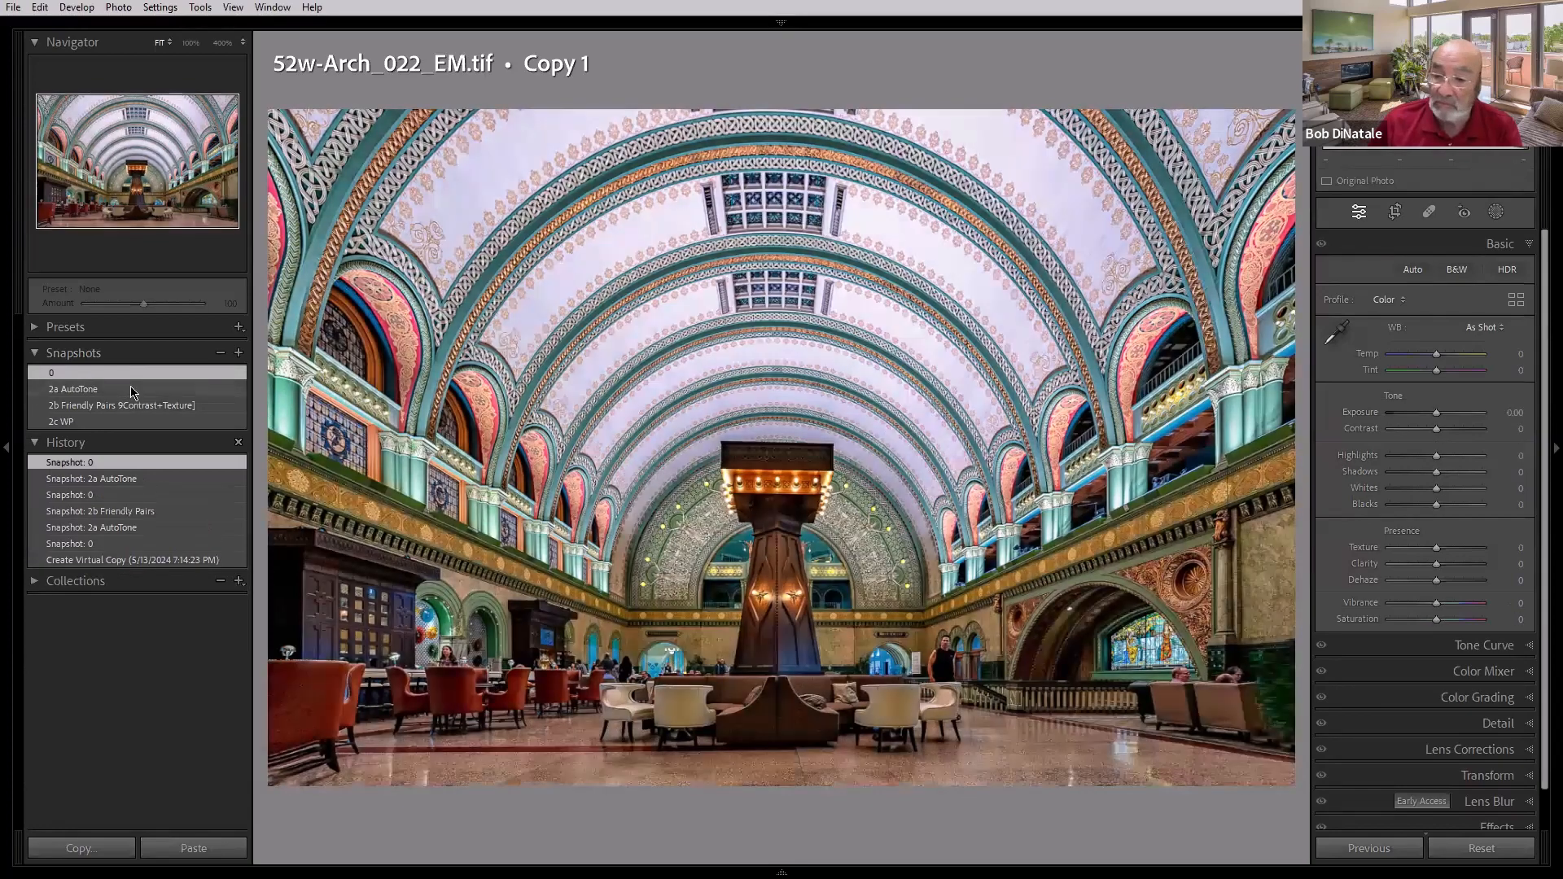
{"action": "left_click", "coordinate": [131, 390]}
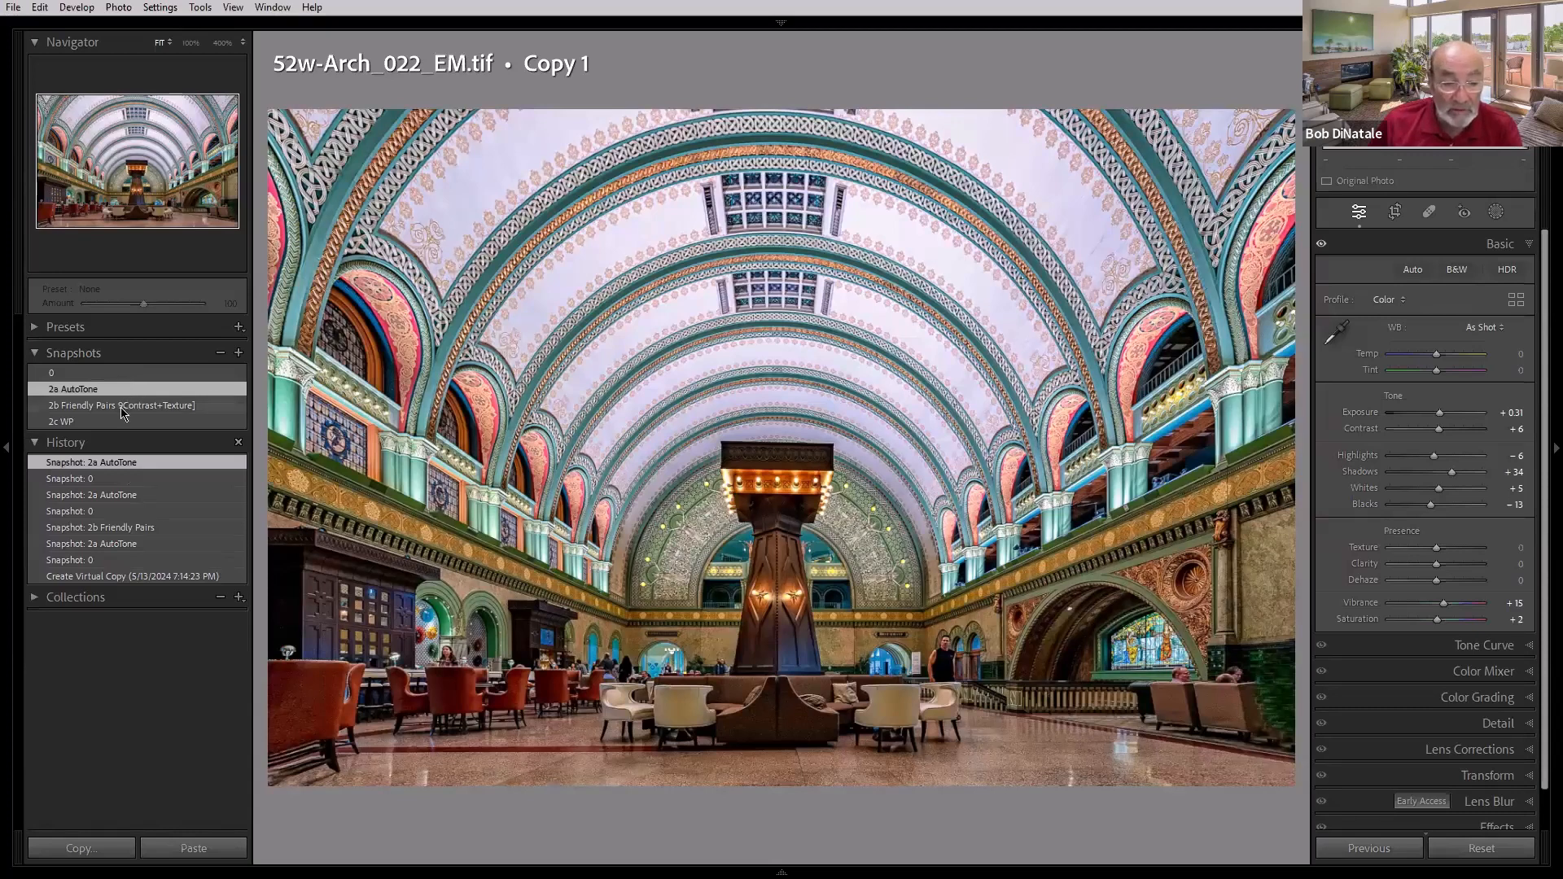
Step: Apply the 2b Friendly Pairs snapshot and rename it "2b Friendly Pairs [Contrast+Texture]"
{"action": "left_click", "coordinate": [123, 414]}
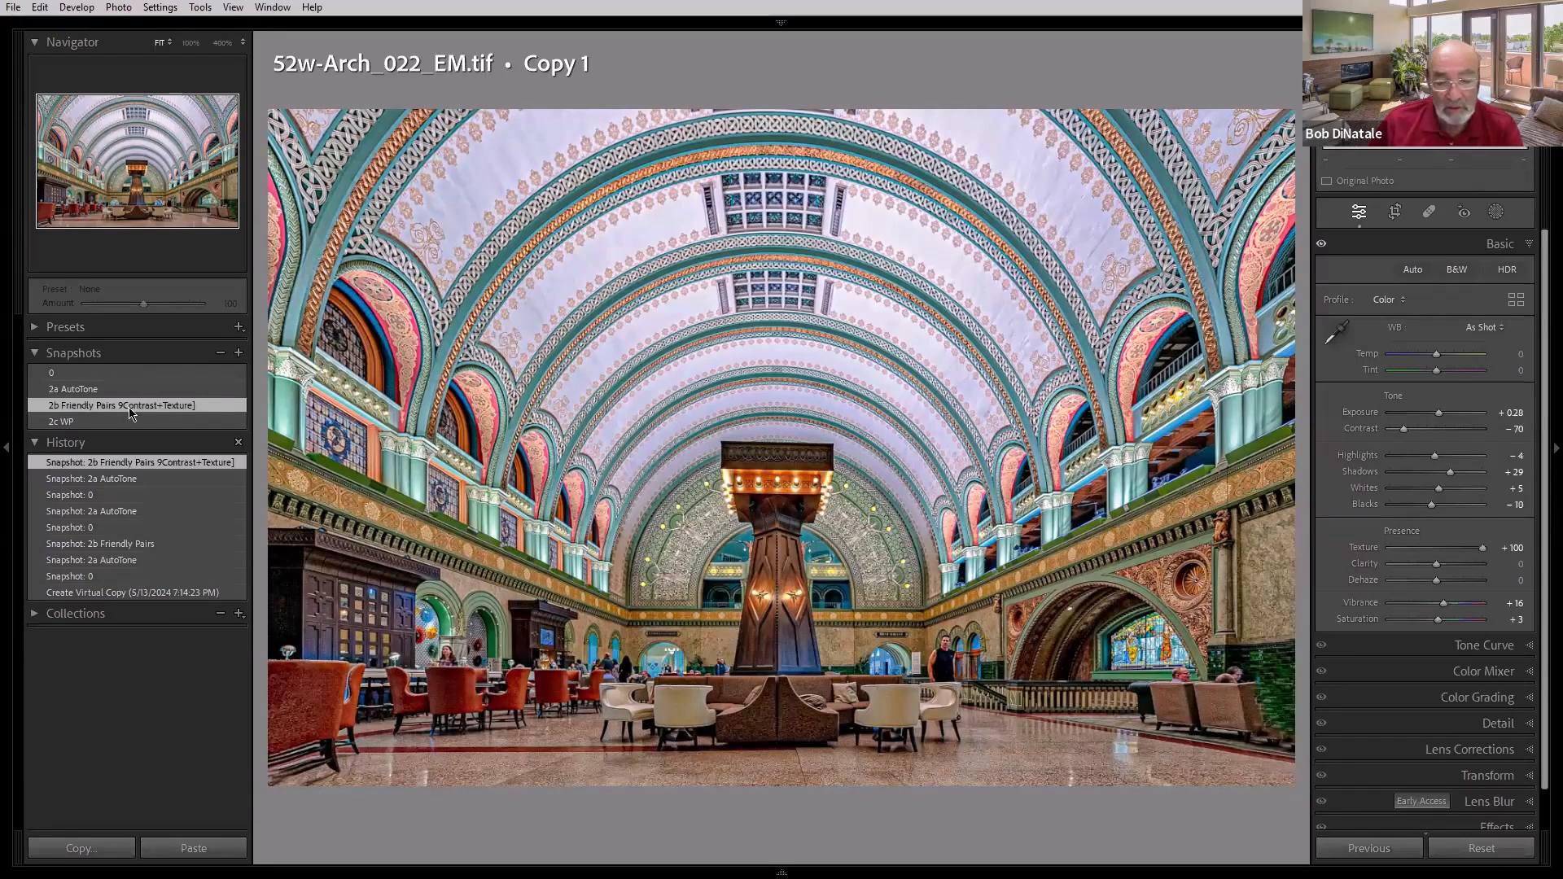
{"action": "right_click", "coordinate": [131, 413]}
{"action": "left_click", "coordinate": [179, 446]}
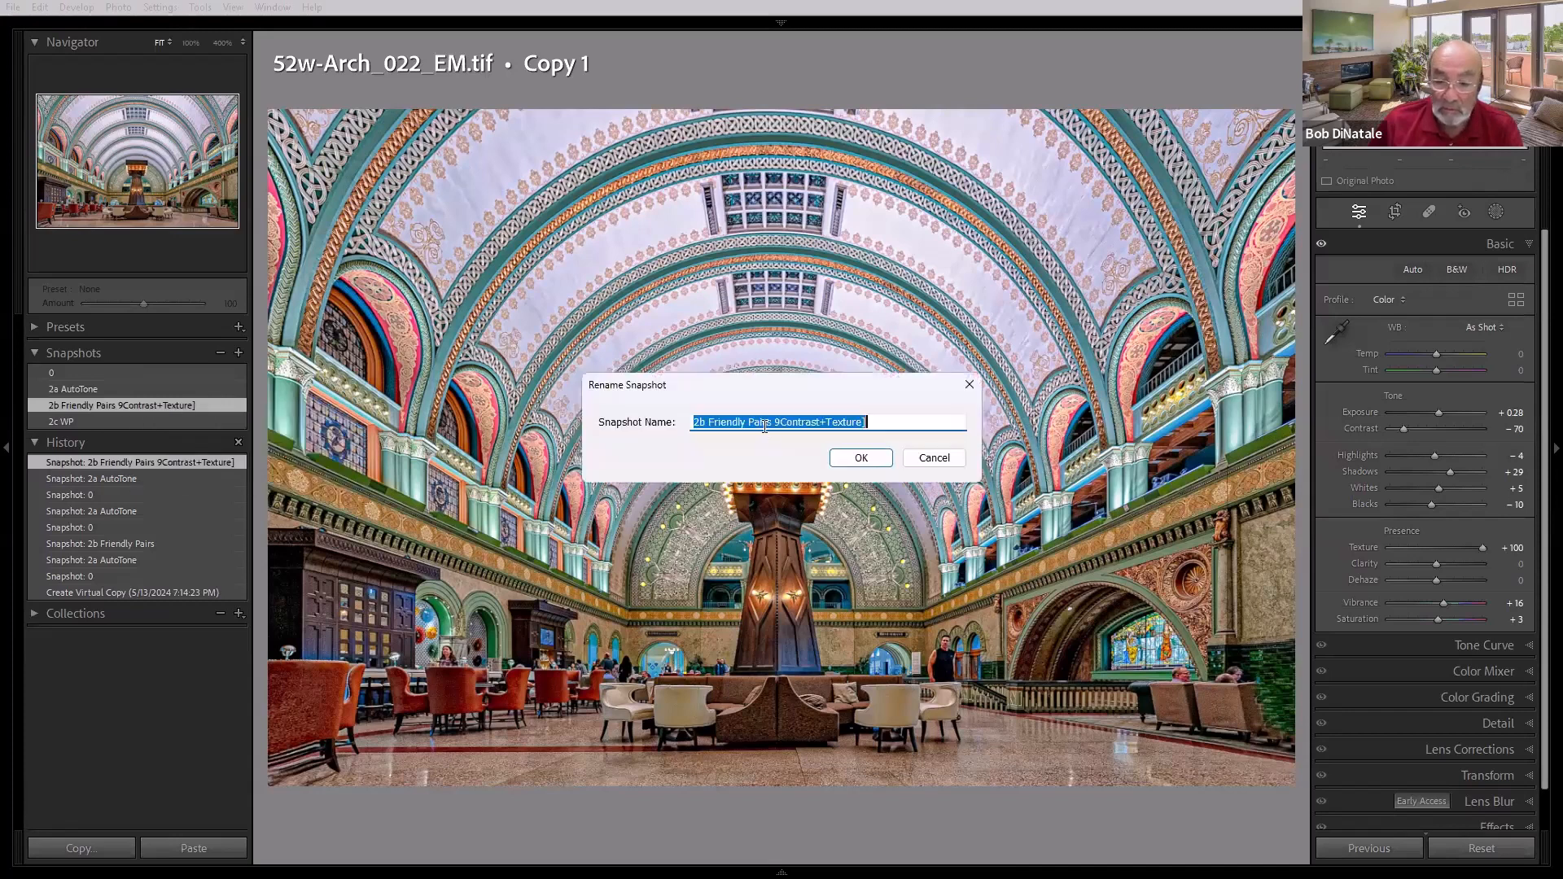
{"action": "left_click", "coordinate": [779, 423]}
{"action": "key", "text": "BackSpace"}
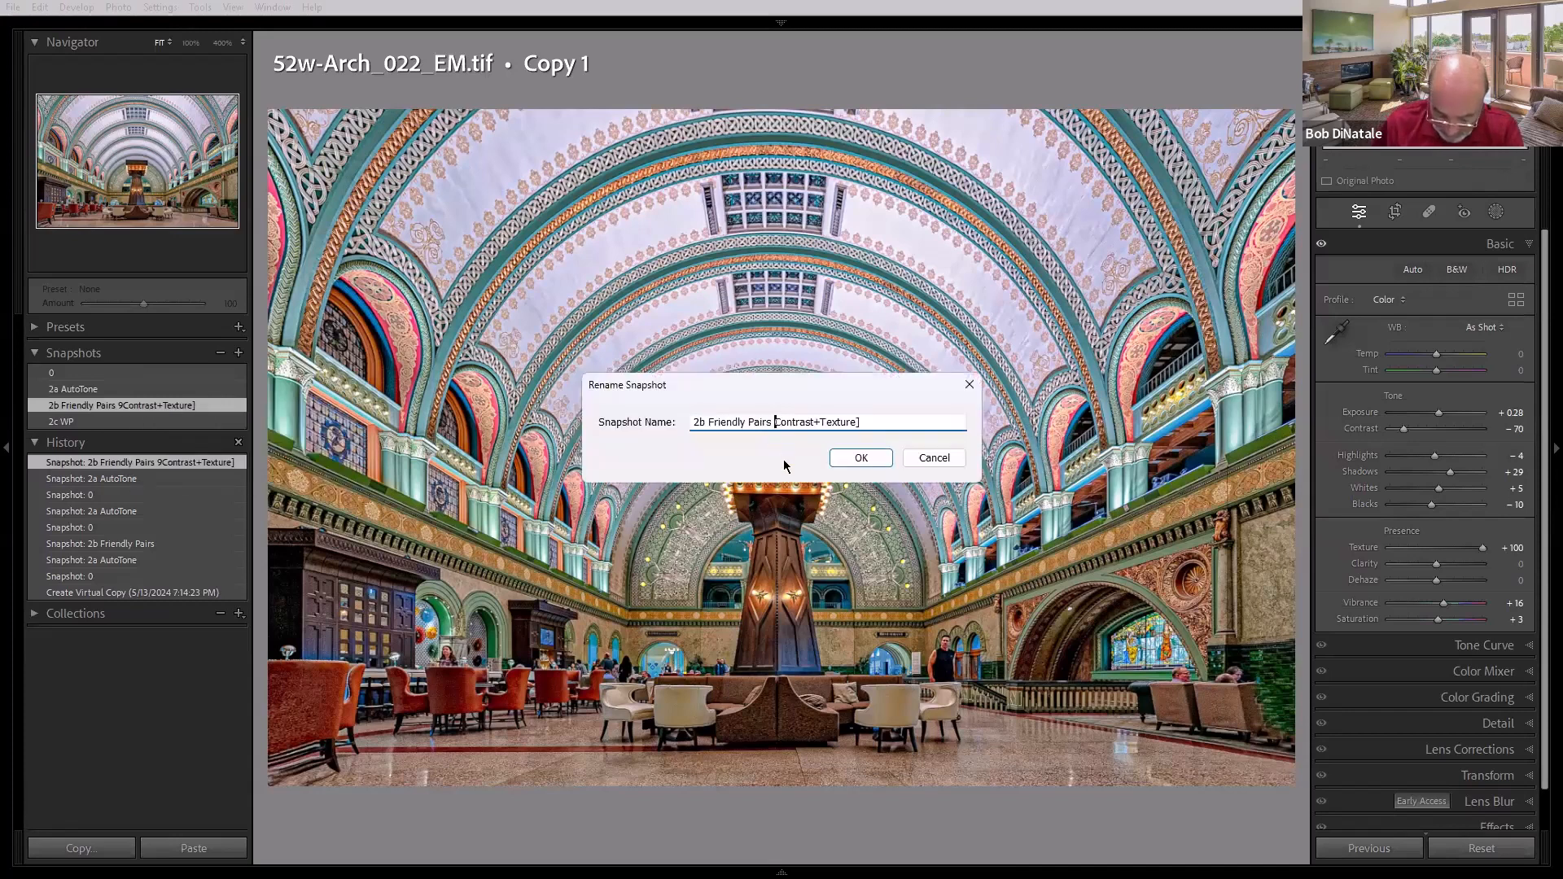
{"action": "type", "text": "["}
{"action": "key", "text": "Return"}
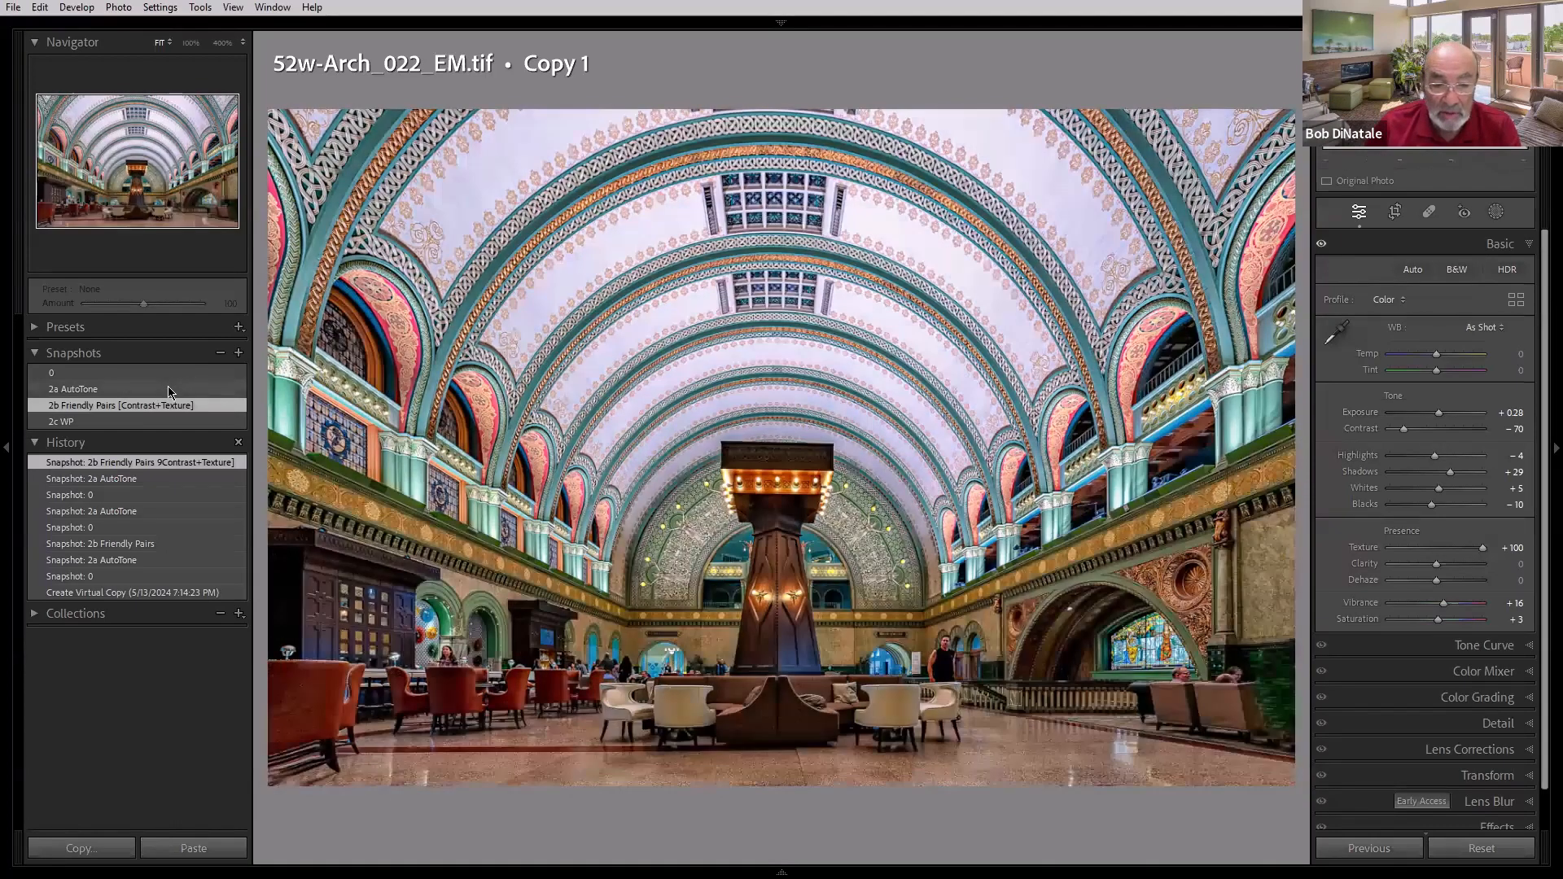
Step: Apply the 2a AutoTone snapshot, try and reset Contrast at -100, and set Contrast to -84
{"action": "left_click", "coordinate": [169, 390]}
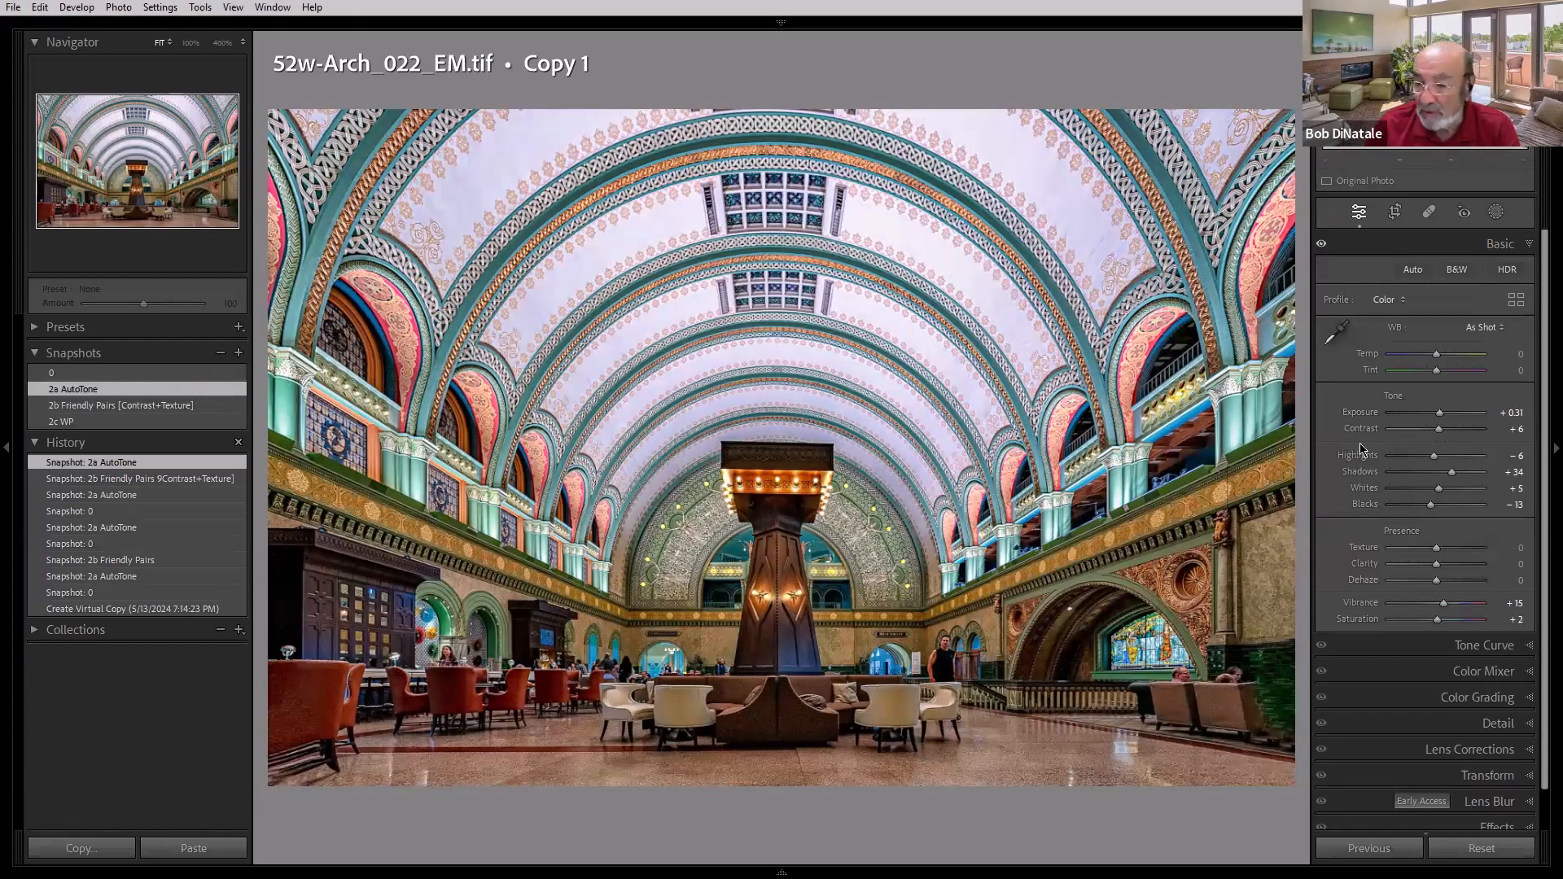
{"action": "mouse_move", "coordinate": [1361, 429]}
{"action": "left_mouse_down"}
{"action": "mouse_move", "coordinate": [1343, 434]}
{"action": "mouse_move", "coordinate": [1486, 431]}
{"action": "mouse_move", "coordinate": [1331, 427]}
{"action": "left_mouse_up"}
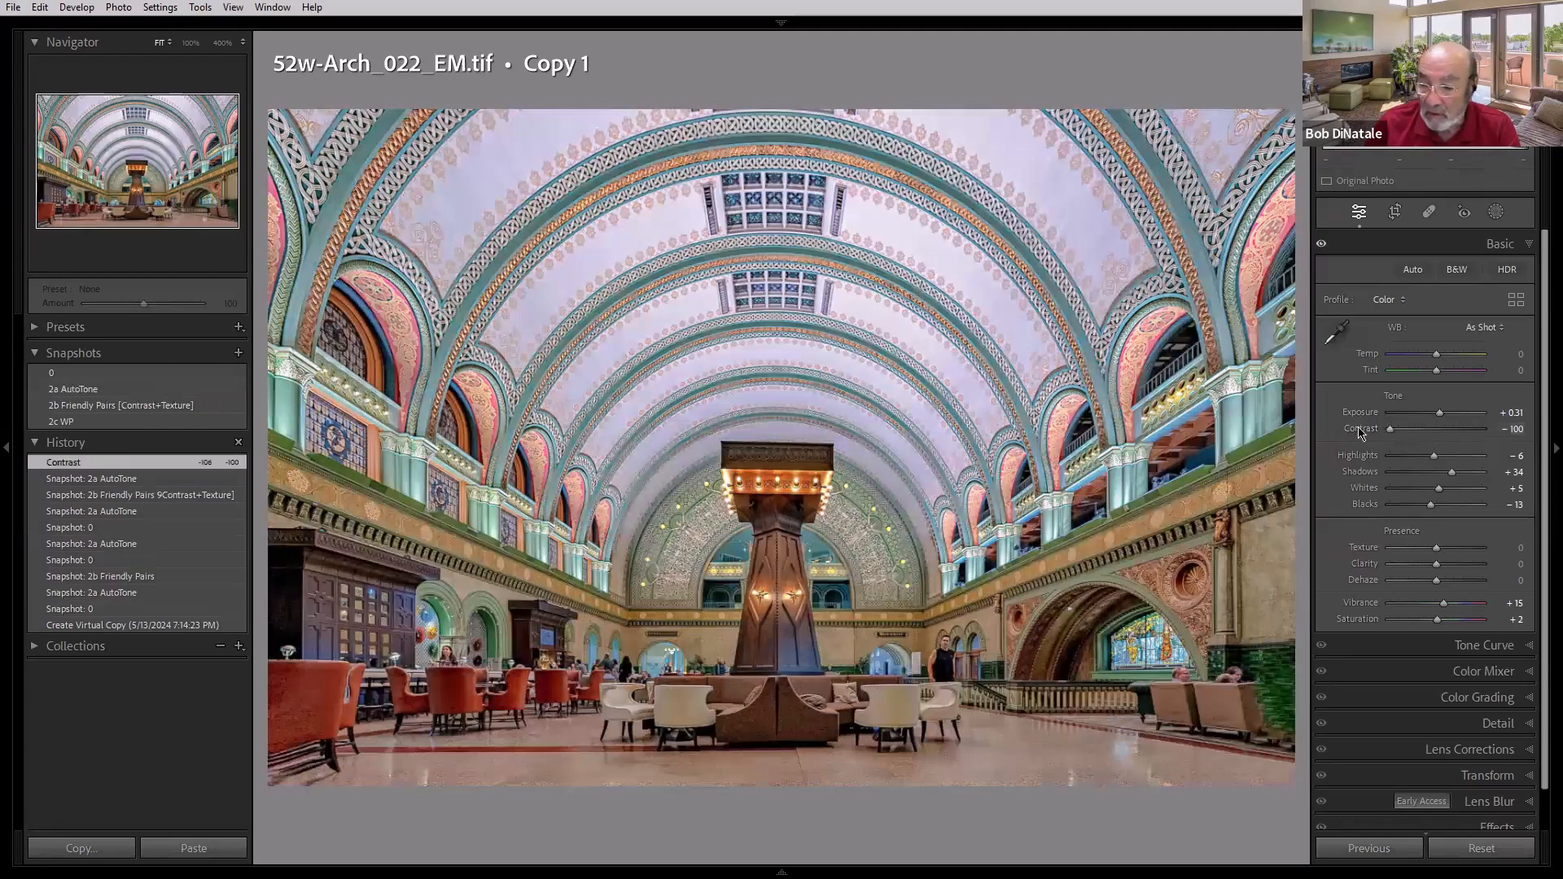
{"action": "double_click", "coordinate": [1361, 433]}
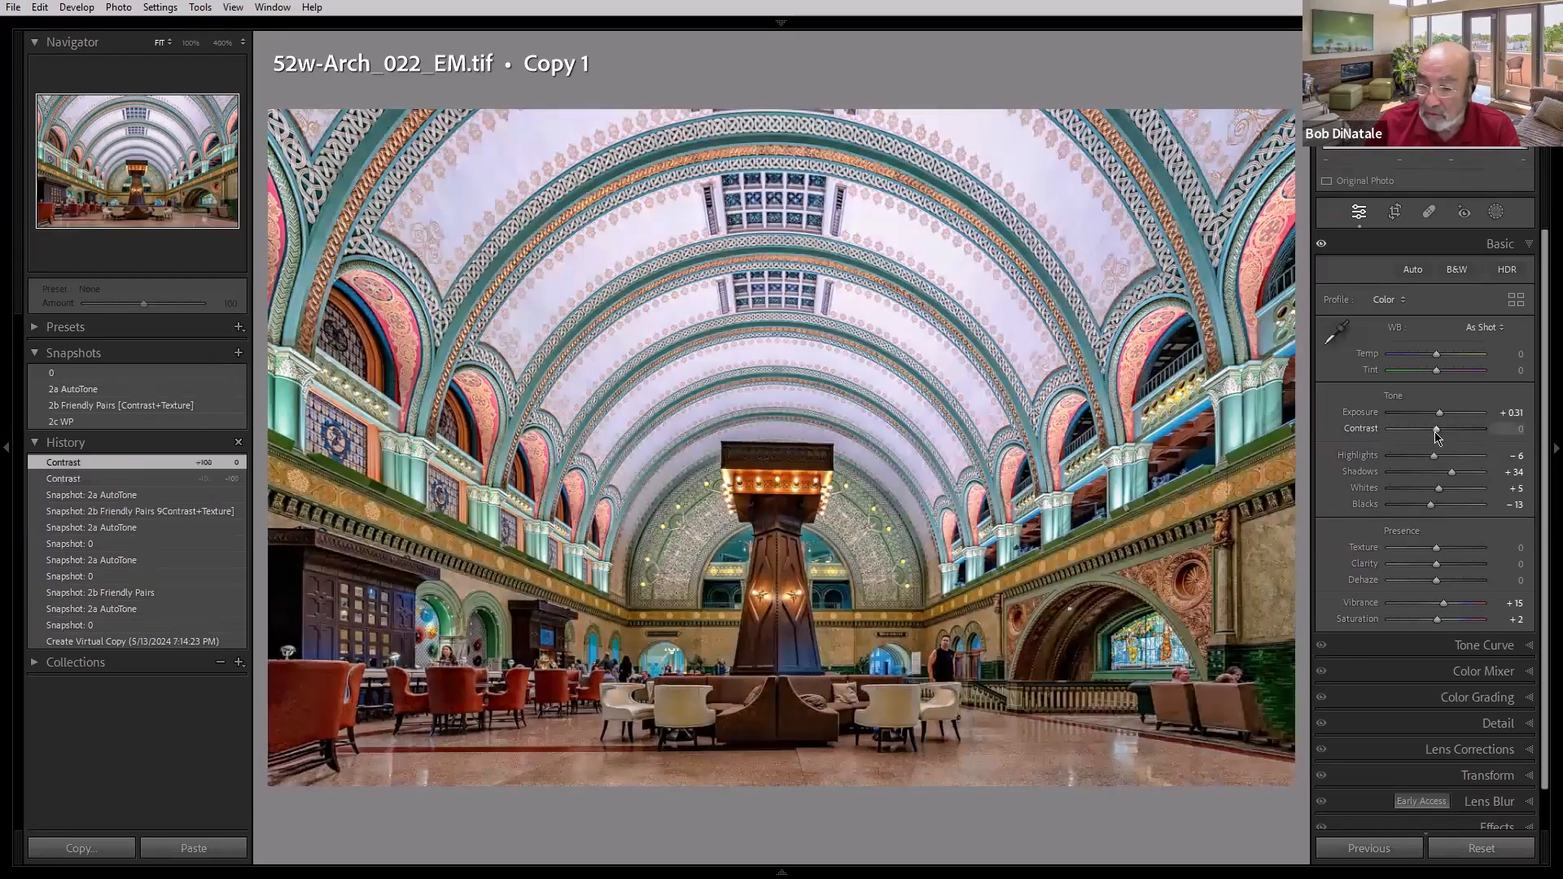
{"action": "mouse_move", "coordinate": [1426, 436]}
{"action": "left_mouse_down"}
{"action": "mouse_move", "coordinate": [1396, 447]}
{"action": "mouse_move", "coordinate": [1396, 433]}
{"action": "left_mouse_up"}
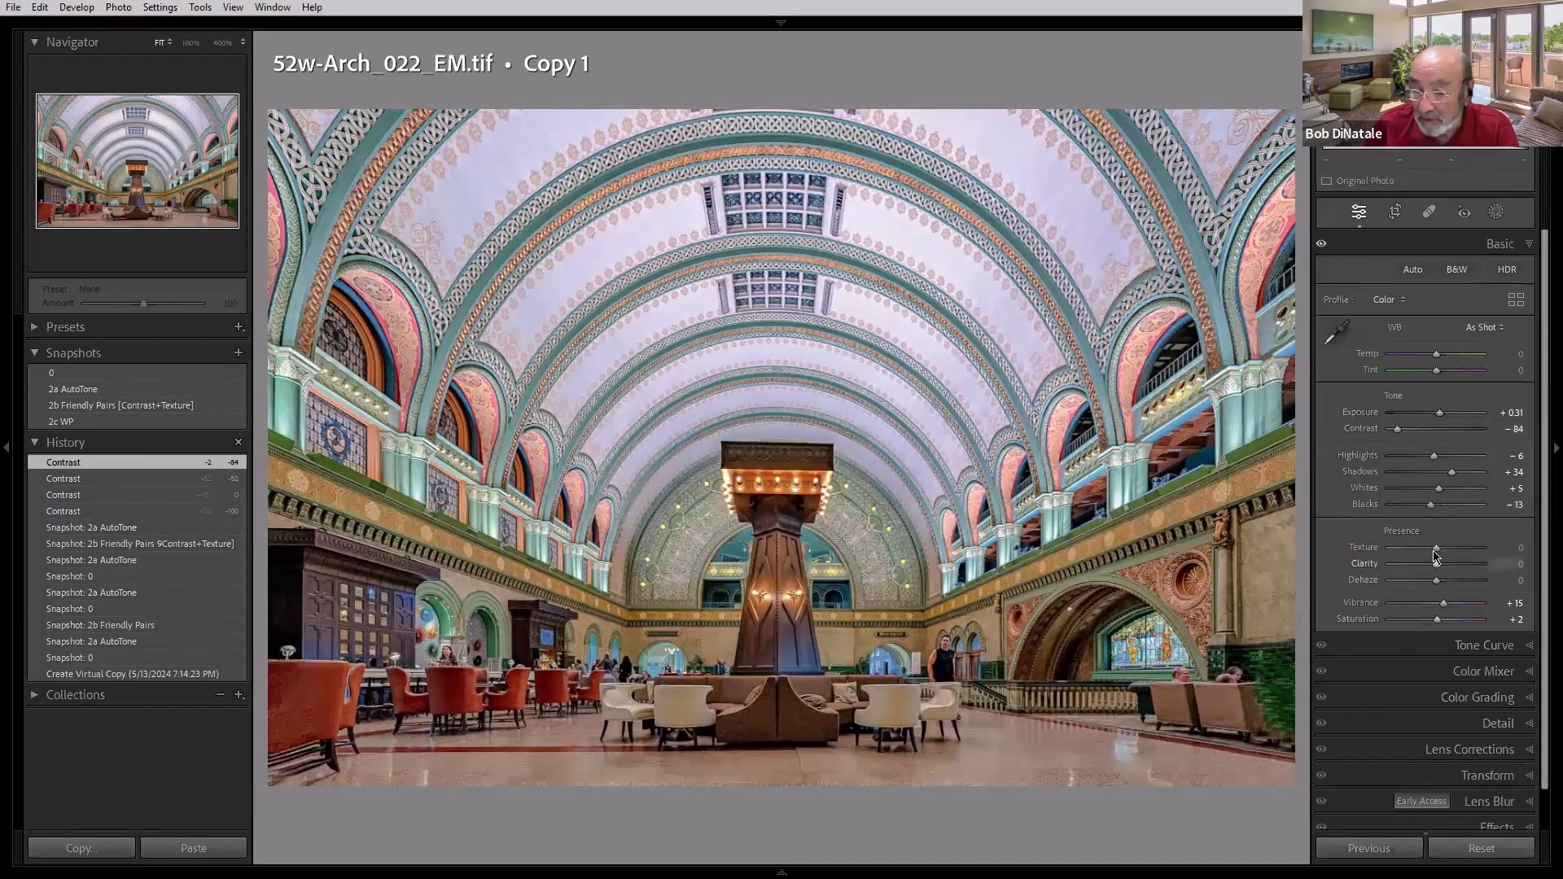
Step: Try Texture at +100, set Clarity to +4 and Dehaze to +21, and reset Texture to 0
{"action": "mouse_move", "coordinate": [1437, 552]}
{"action": "left_mouse_down"}
{"action": "mouse_move", "coordinate": [1494, 552]}
{"action": "mouse_move", "coordinate": [1428, 552]}
{"action": "left_mouse_up"}
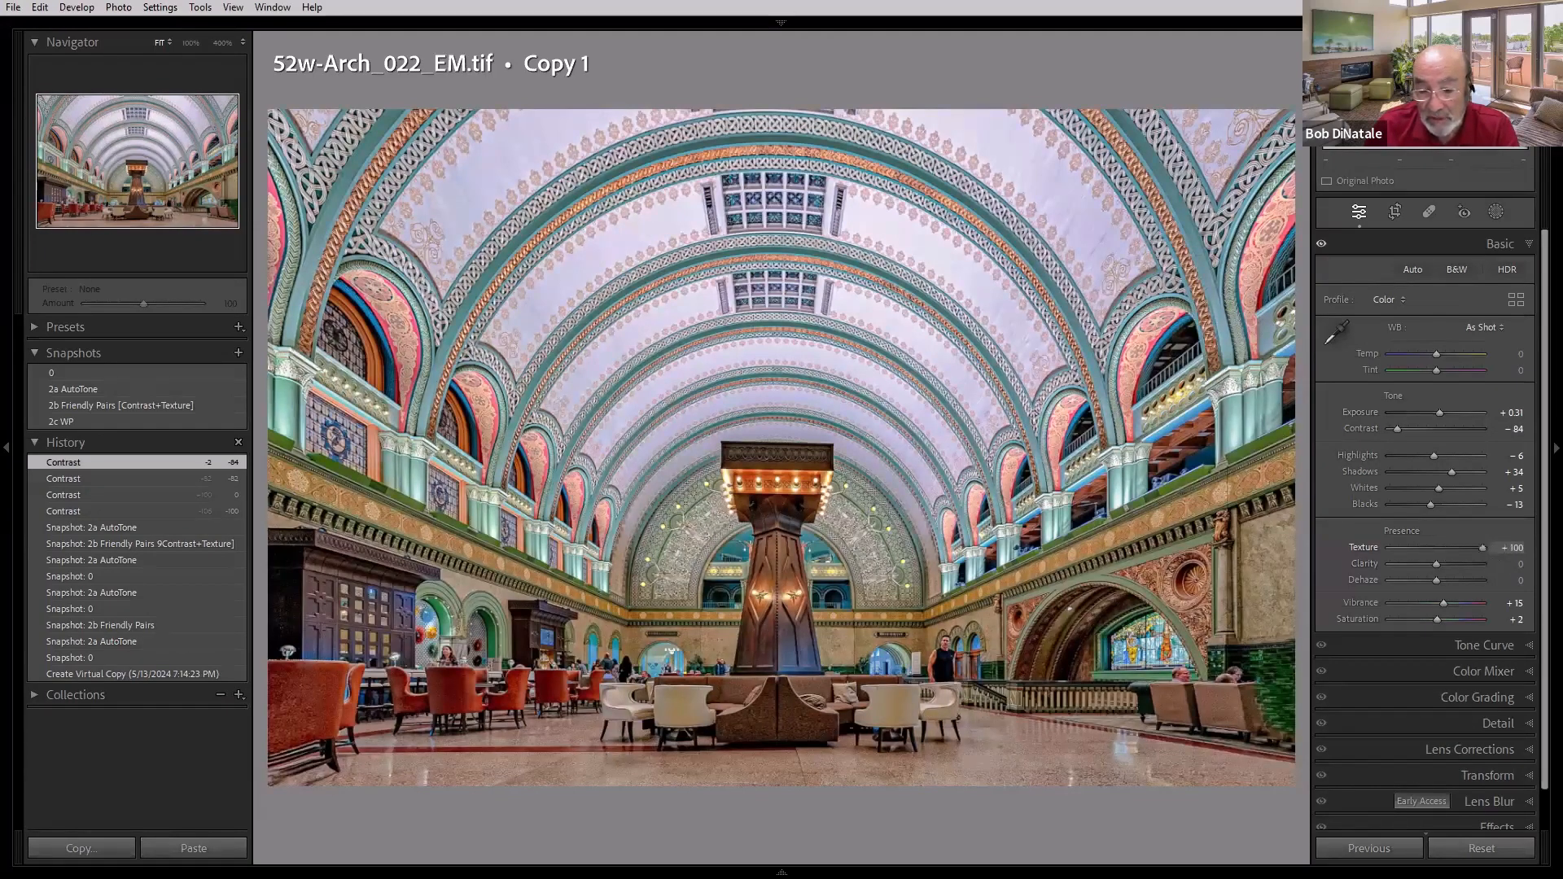
{"action": "left_click_drag", "start_coordinate": [1537, 555], "coordinate": [1505, 558]}
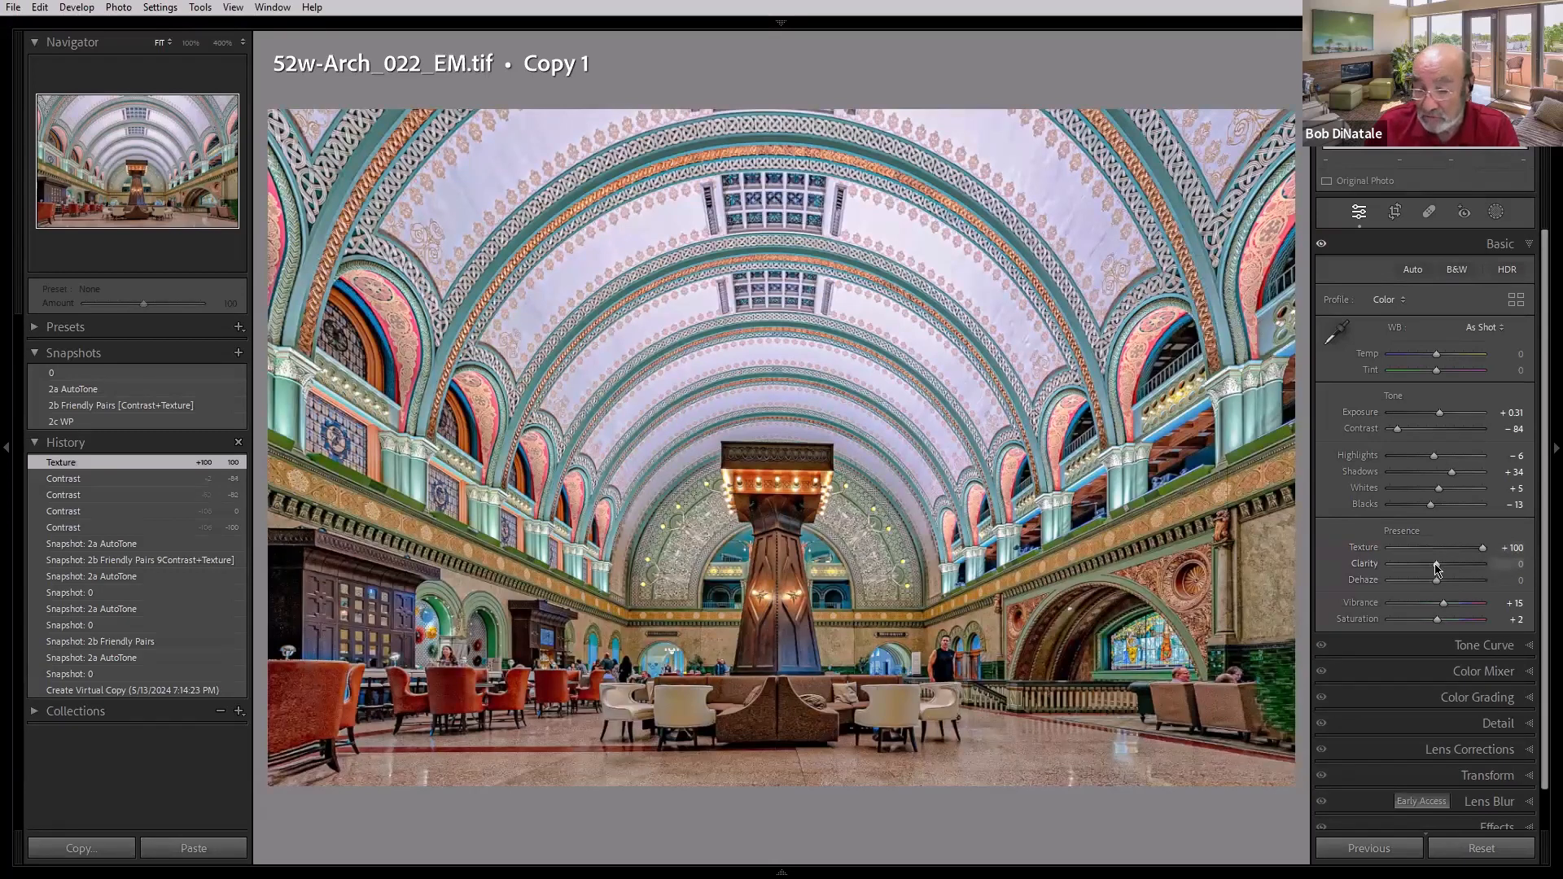
{"action": "mouse_move", "coordinate": [1437, 569]}
{"action": "left_mouse_down"}
{"action": "mouse_move", "coordinate": [1461, 569]}
{"action": "mouse_move", "coordinate": [1438, 570]}
{"action": "left_mouse_up"}
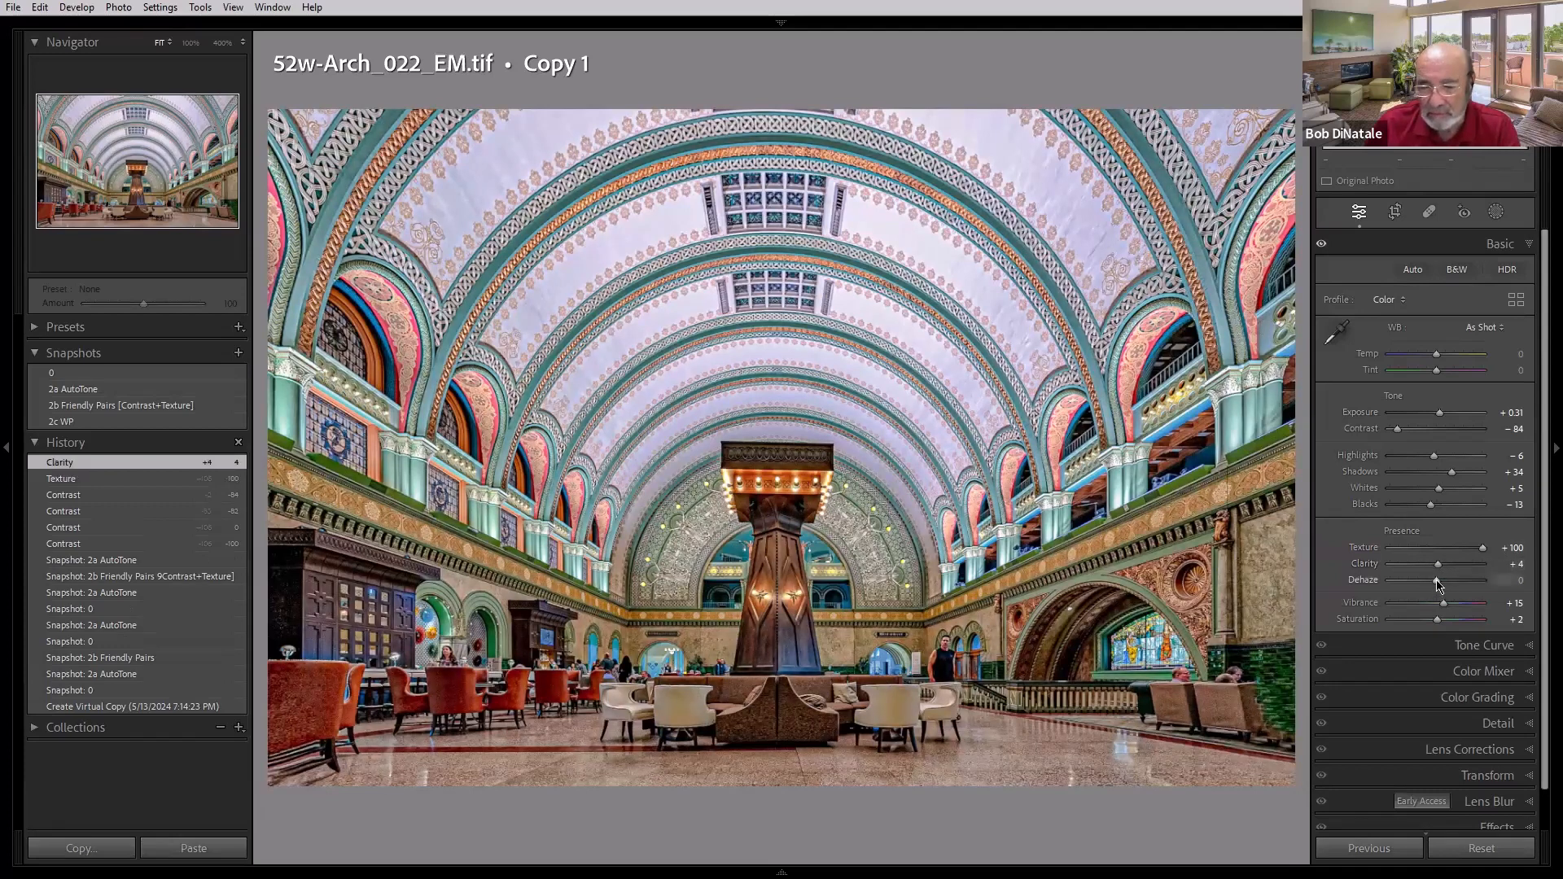
{"action": "left_click_drag", "start_coordinate": [1436, 582], "coordinate": [1446, 581]}
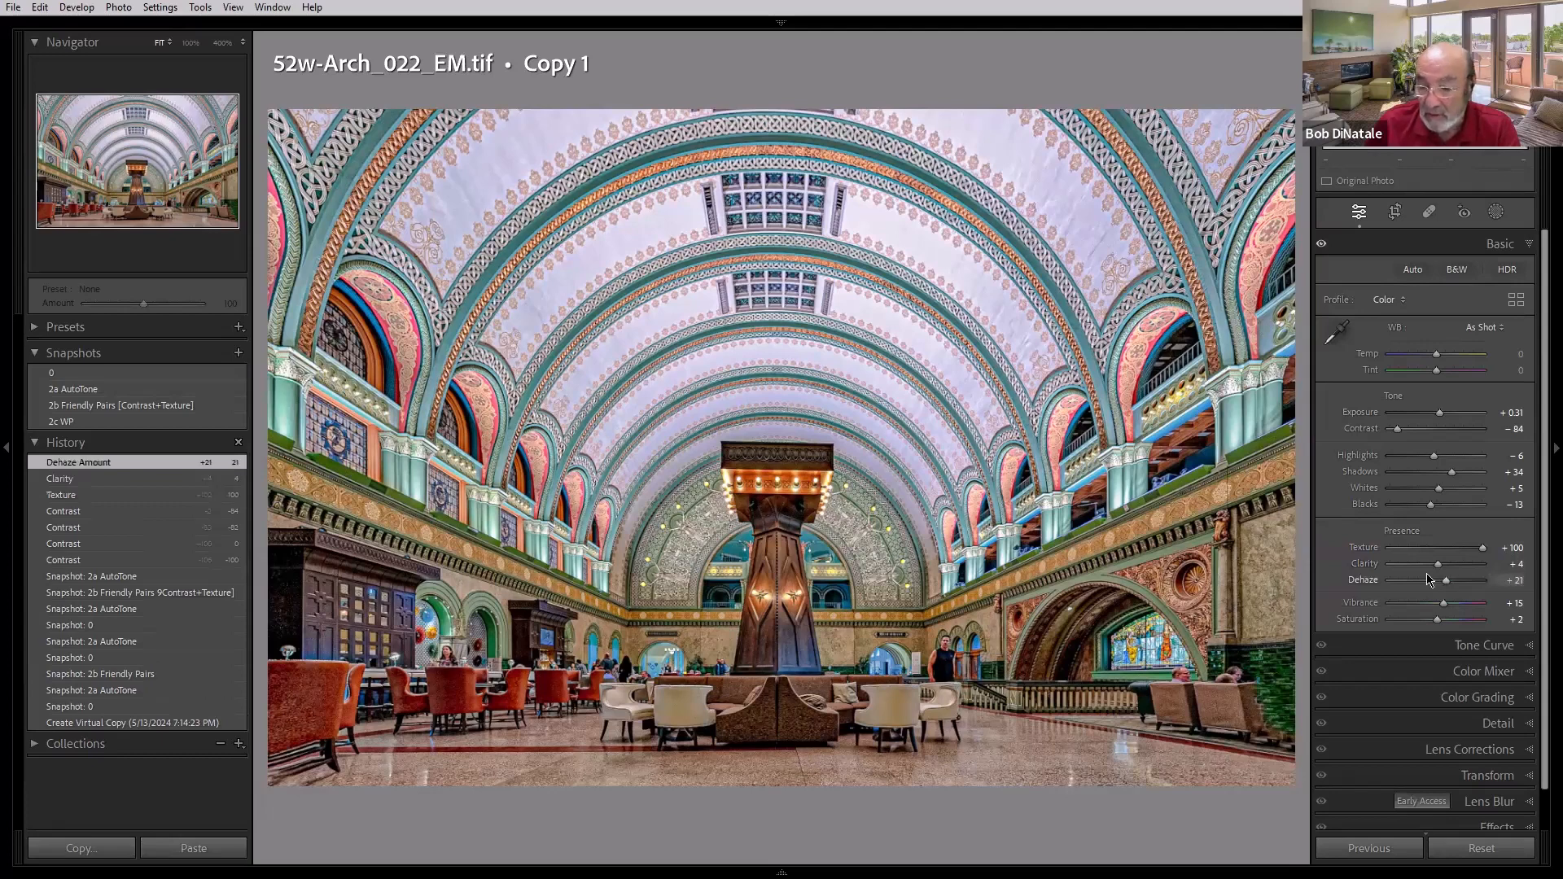
{"action": "double_click", "coordinate": [1364, 549]}
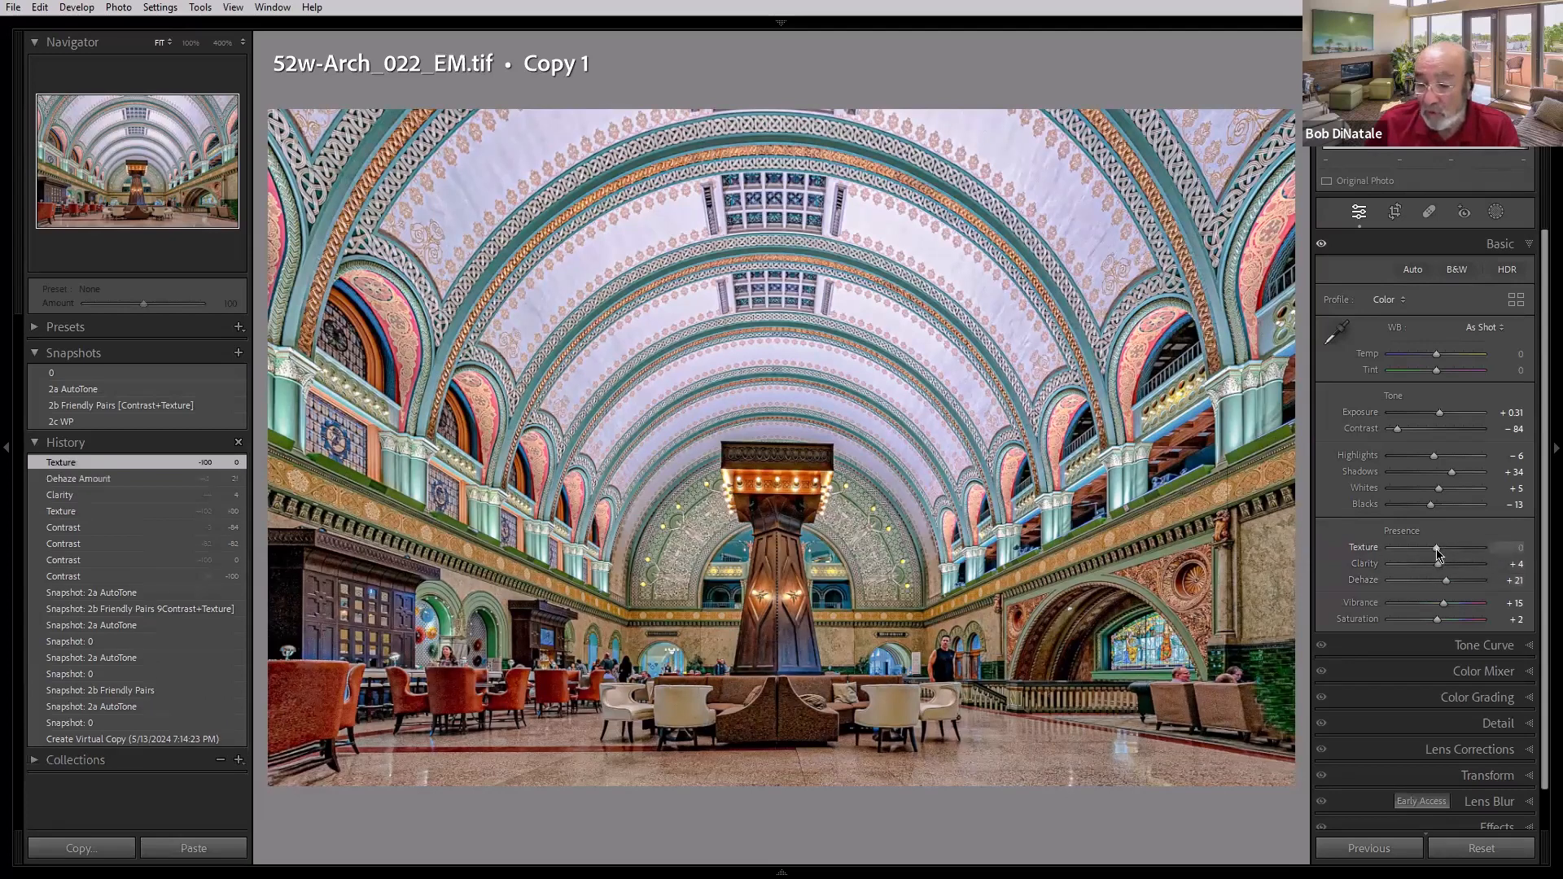
Step: Try Texture at +39, Clarity at +95 and Dehaze at -60 on the station hall photo
{"action": "left_click_drag", "start_coordinate": [1437, 550], "coordinate": [1480, 565]}
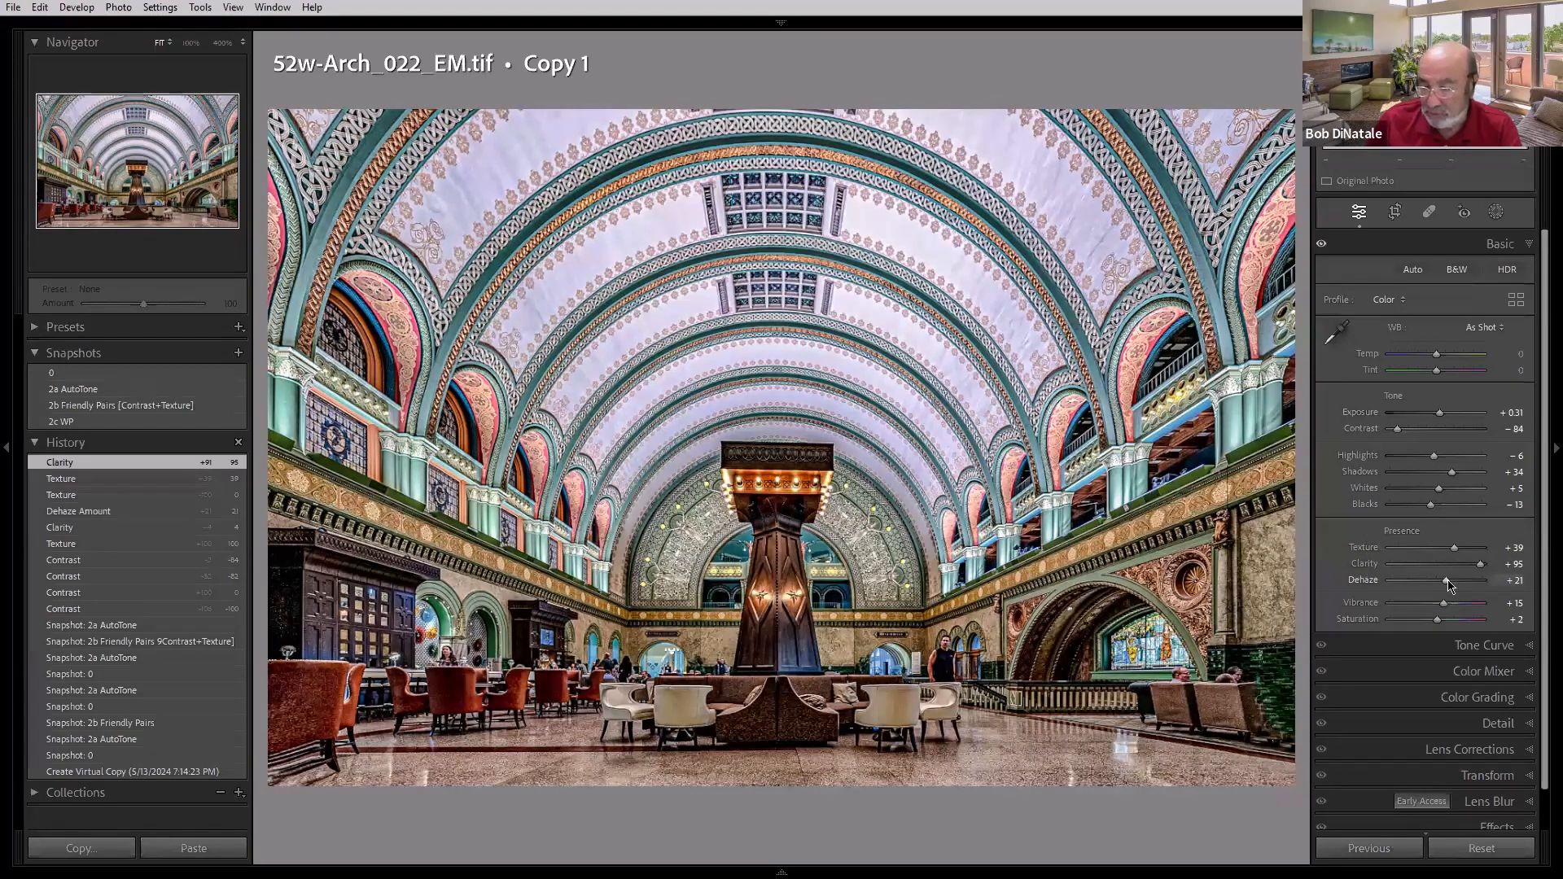
{"action": "left_click_drag", "start_coordinate": [1448, 582], "coordinate": [1409, 589]}
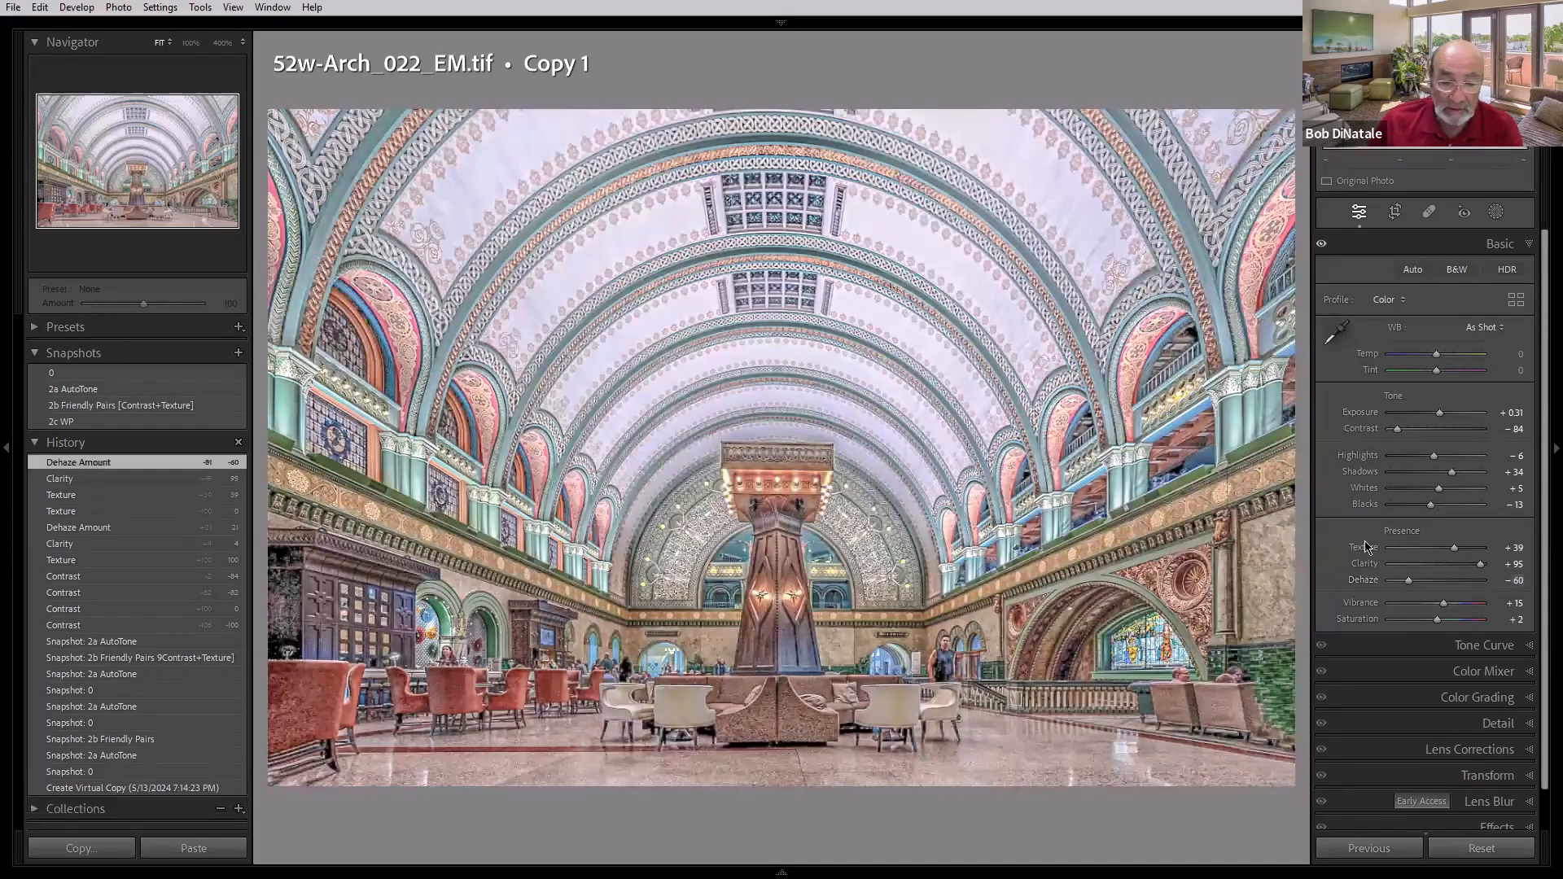
Step: Compare the 0, 2a AutoTone, 2b Friendly Pairs [Contrast+Texture] and 2c WP snapshots, ending on 2c WP
{"action": "left_click", "coordinate": [97, 376]}
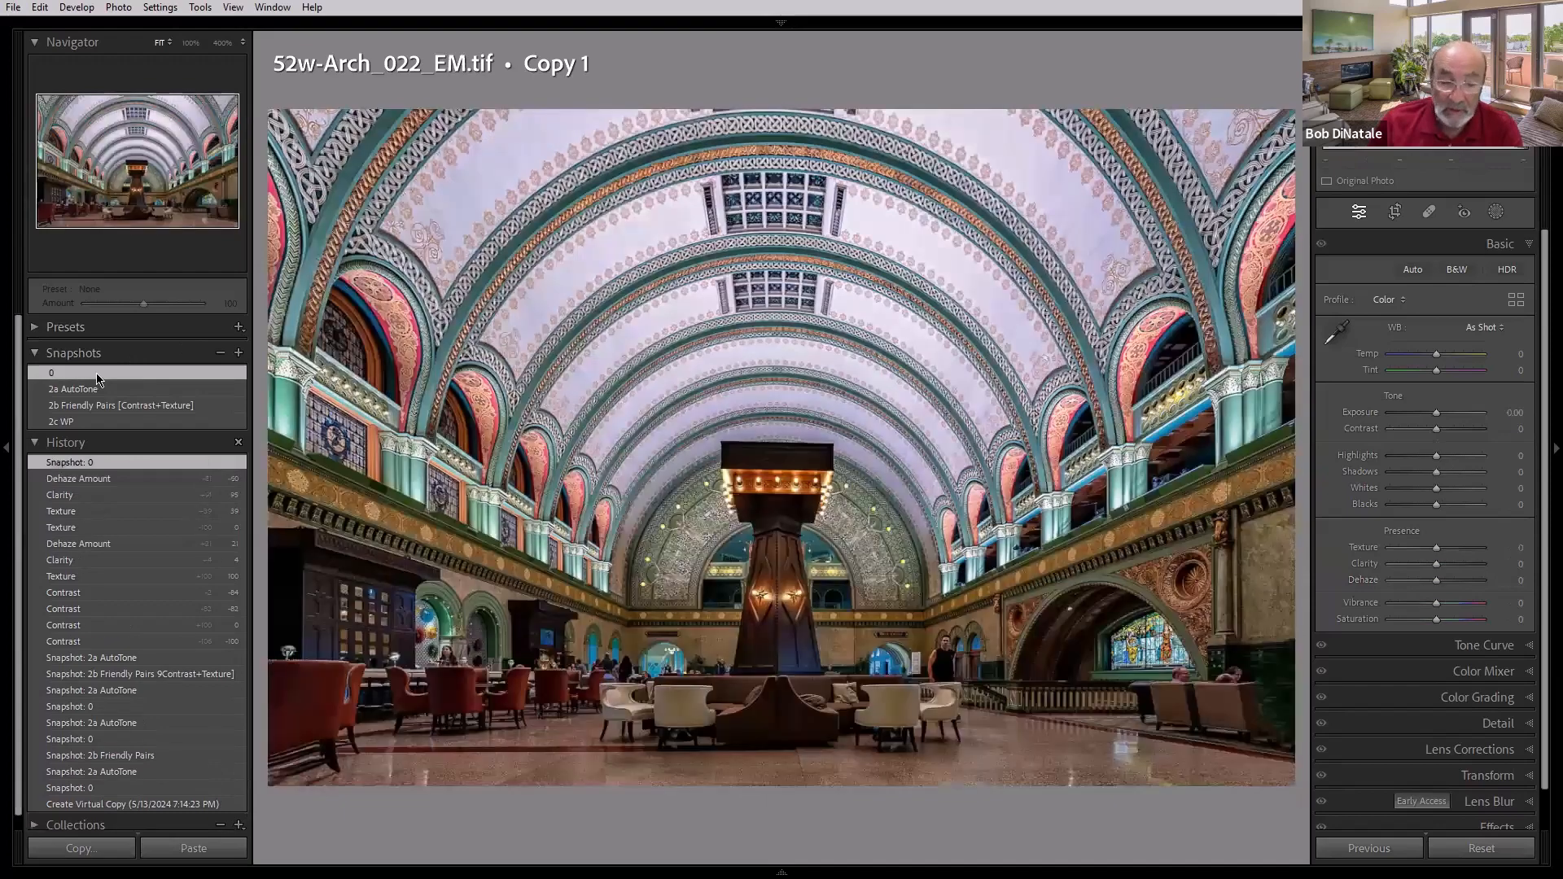
{"action": "left_click", "coordinate": [100, 388]}
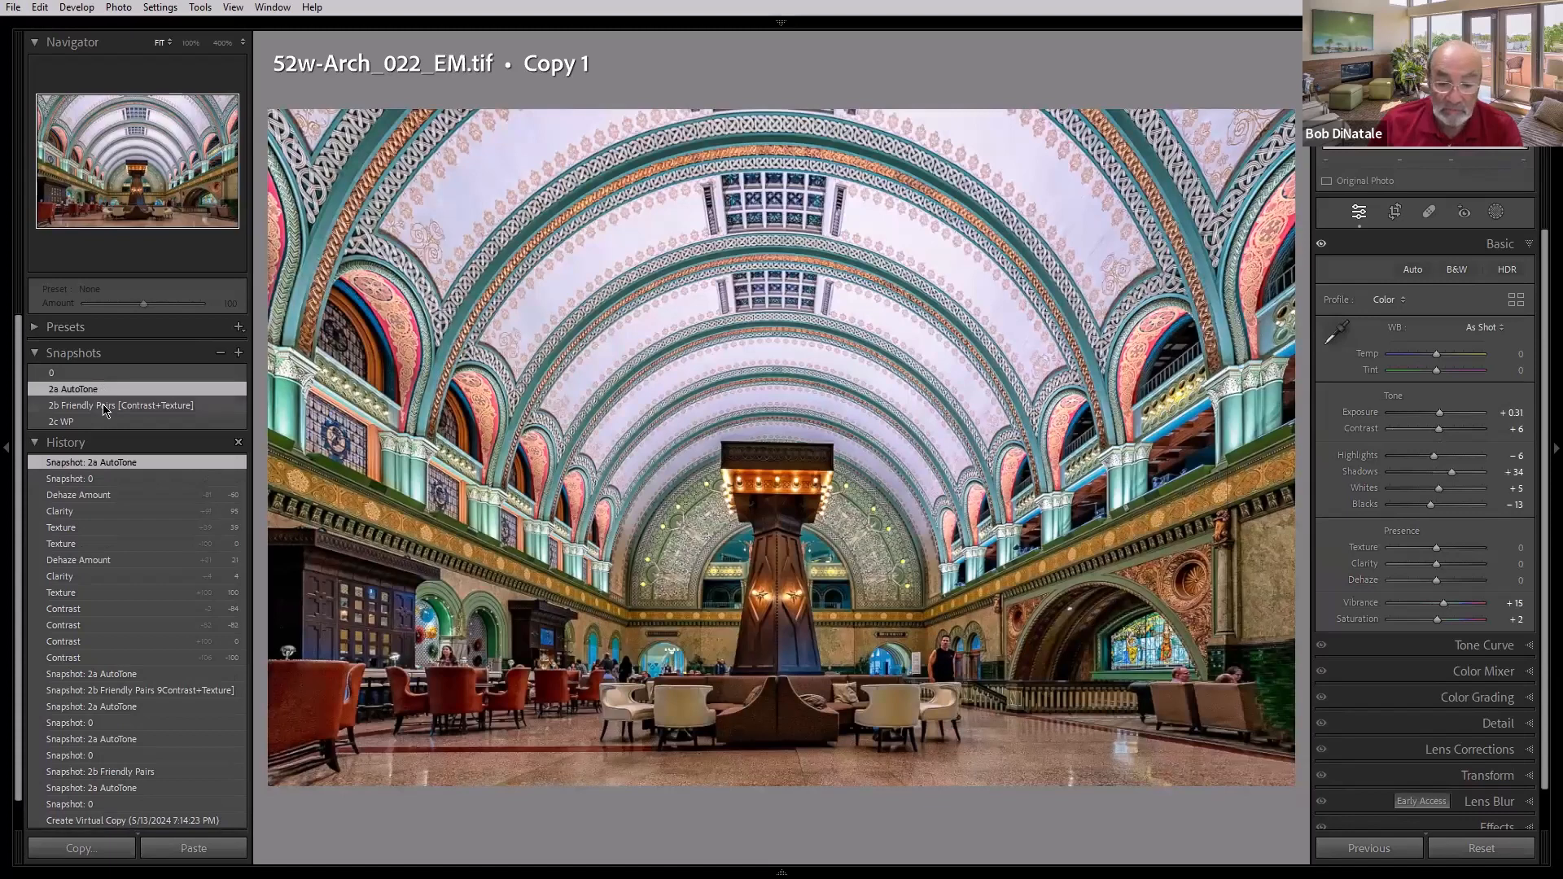
{"action": "left_click", "coordinate": [106, 406]}
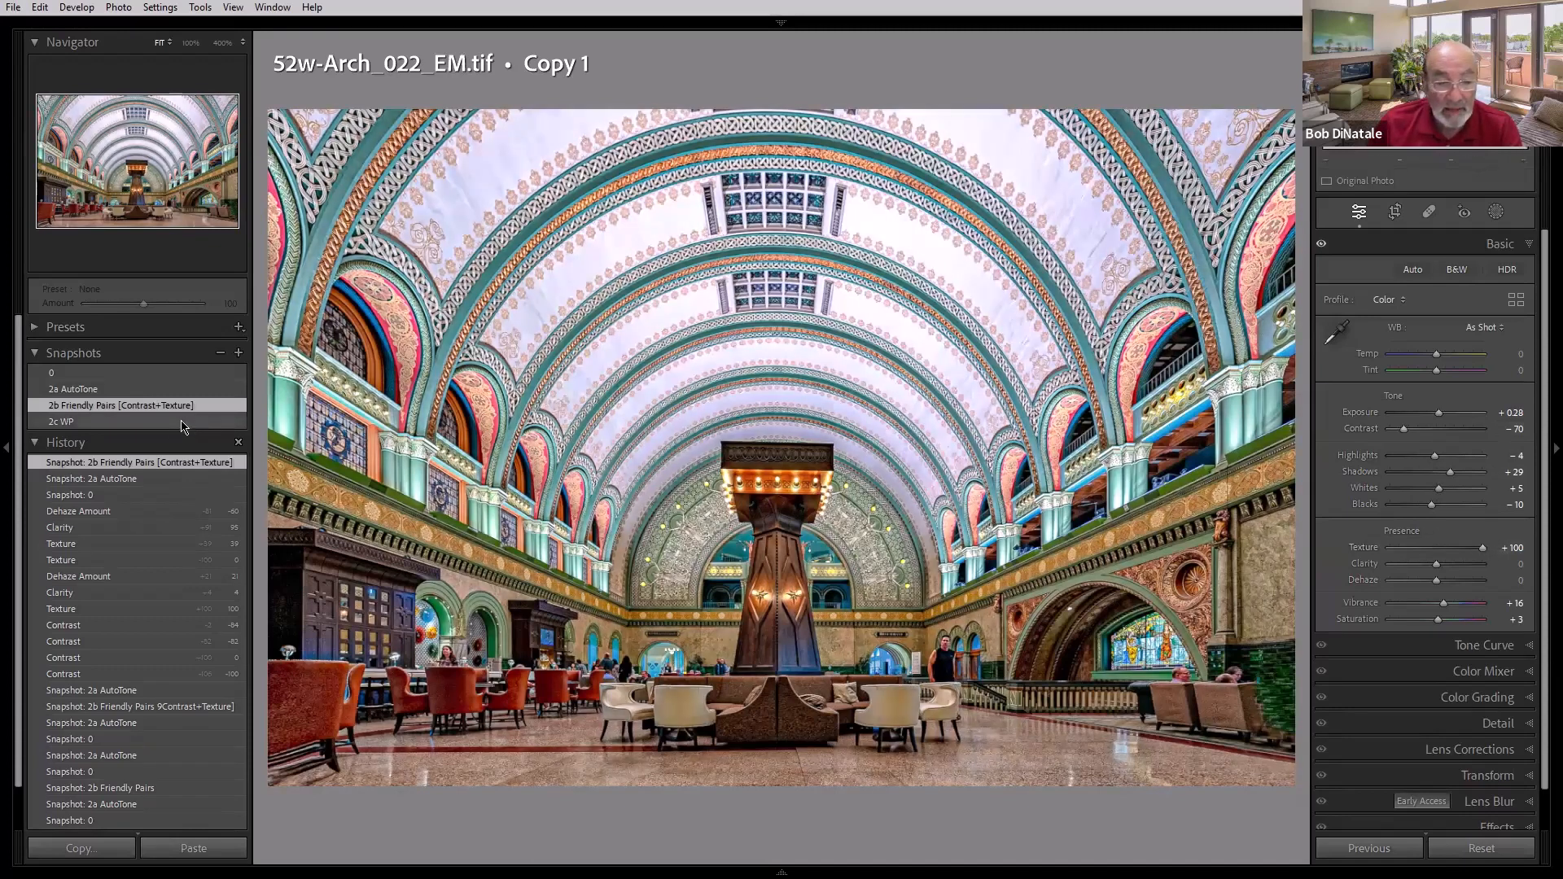
{"action": "left_click", "coordinate": [128, 424]}
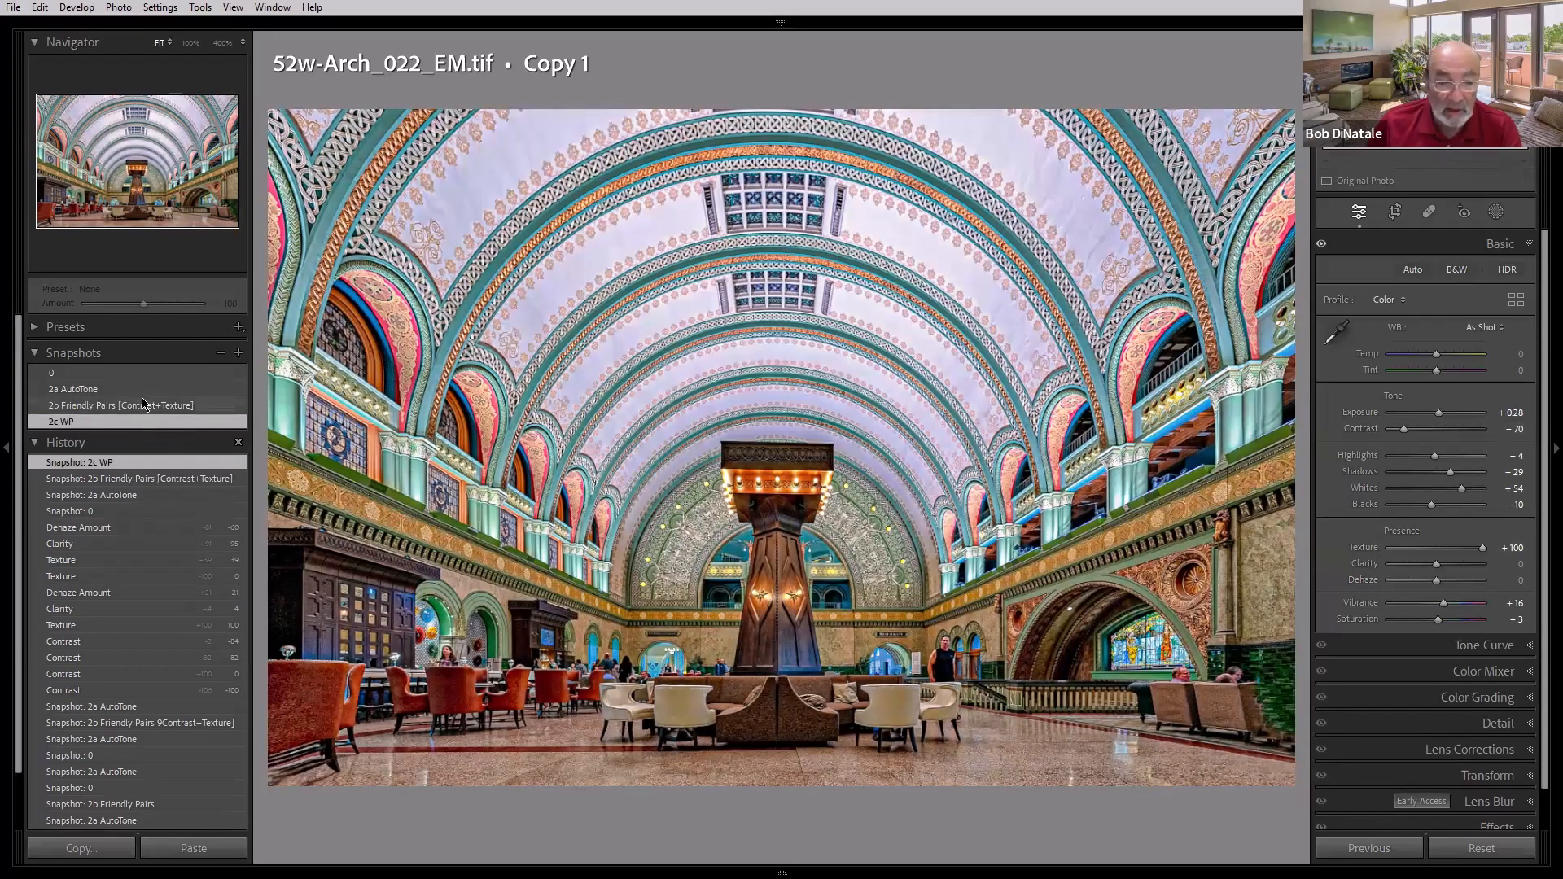
{"action": "left_click", "coordinate": [143, 405]}
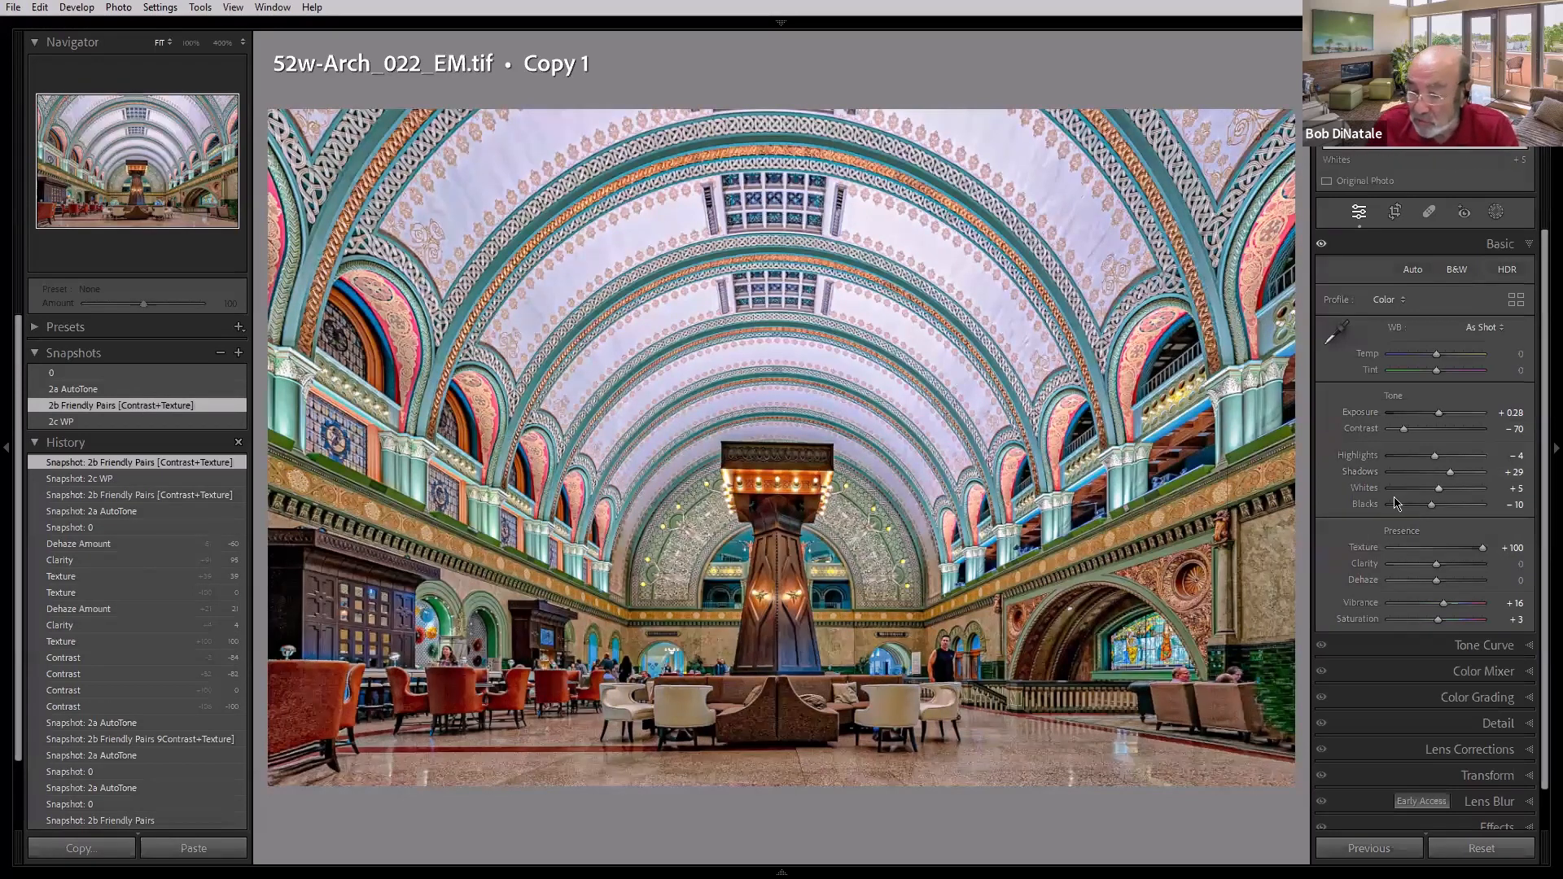
{"action": "left_click", "coordinate": [141, 422]}
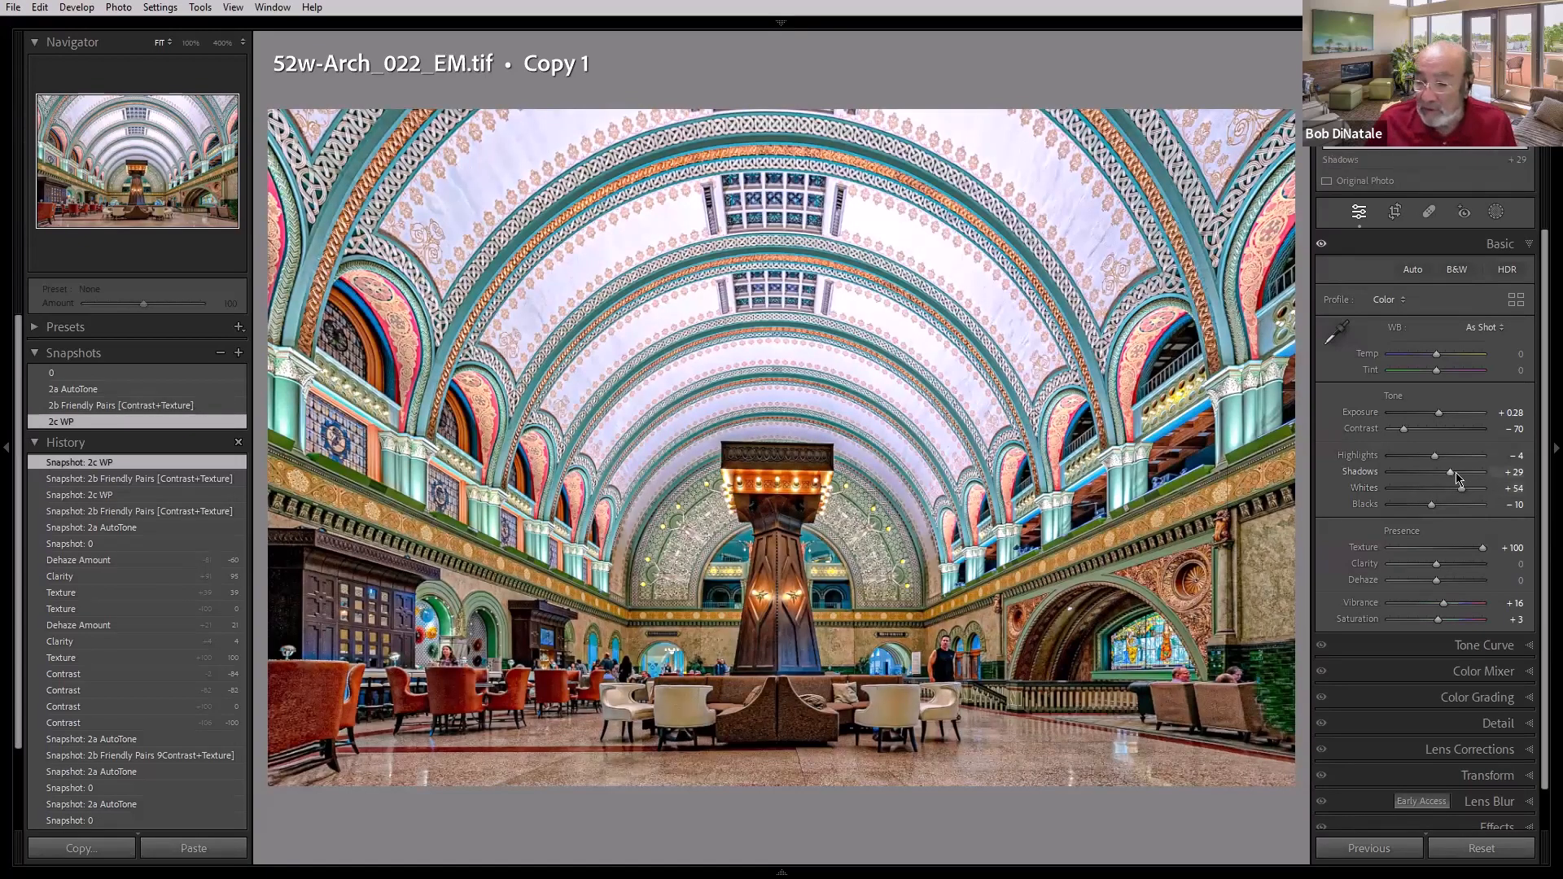
Step: Try Shadows at -40 and undo it, try Whites at +44 with the clipping preview, and reapply the 2c WP snapshot
{"action": "left_click_drag", "start_coordinate": [1450, 472], "coordinate": [1405, 478]}
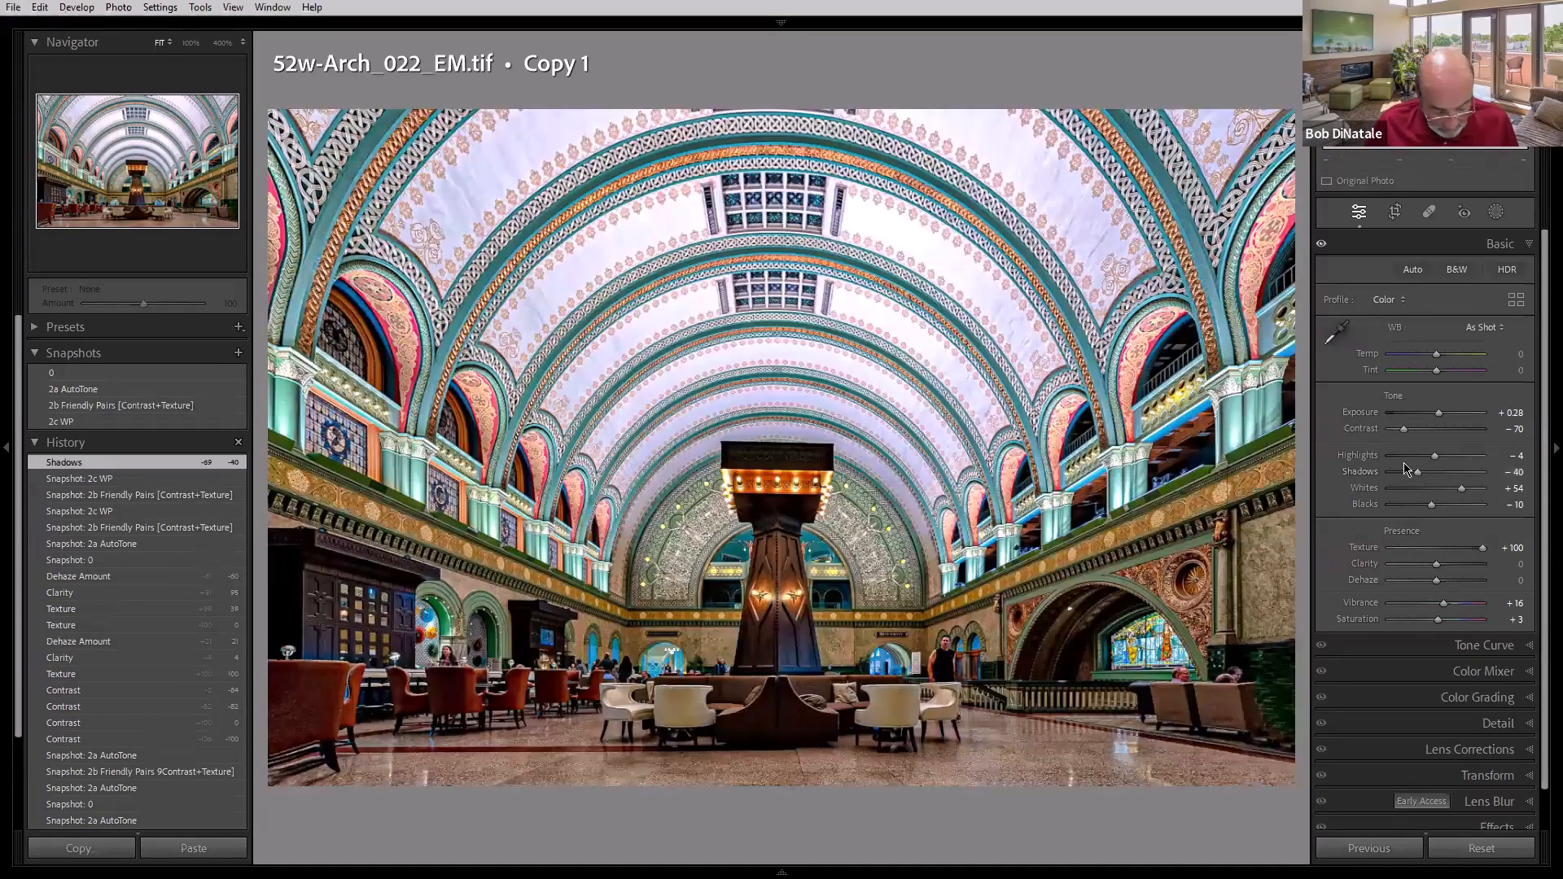
{"action": "key", "text": "ctrl+z"}
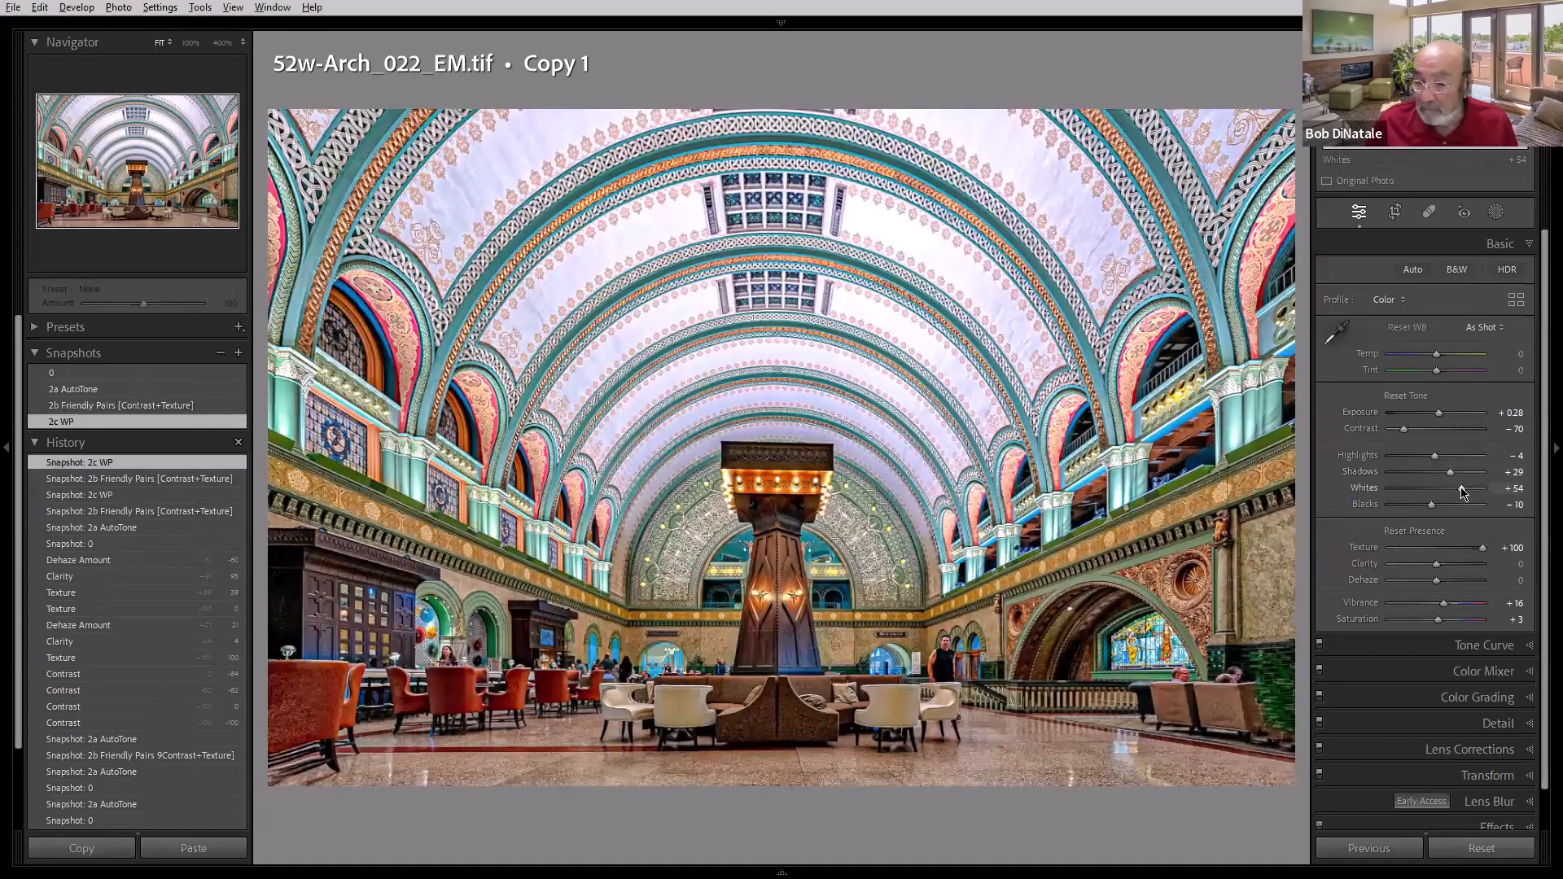
{"action": "mouse_move", "coordinate": [1462, 492]}
{"action": "left_mouse_down"}
{"action": "mouse_move", "coordinate": [1437, 494]}
{"action": "mouse_move", "coordinate": [1457, 499]}
{"action": "left_mouse_up"}
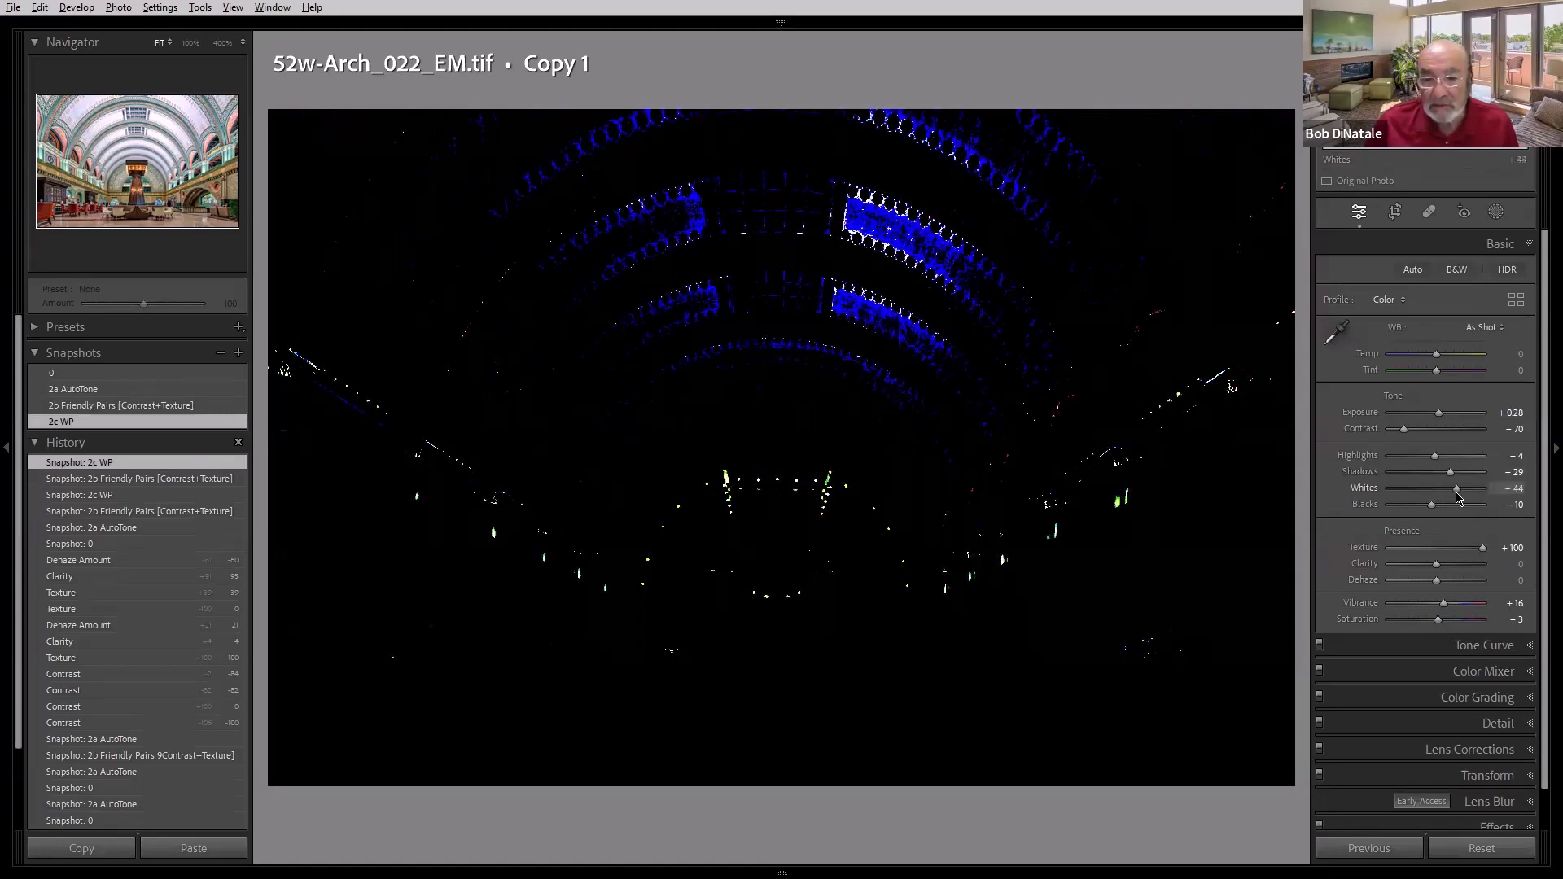
{"action": "left_click_drag", "start_coordinate": [1457, 498], "coordinate": [1457, 498]}
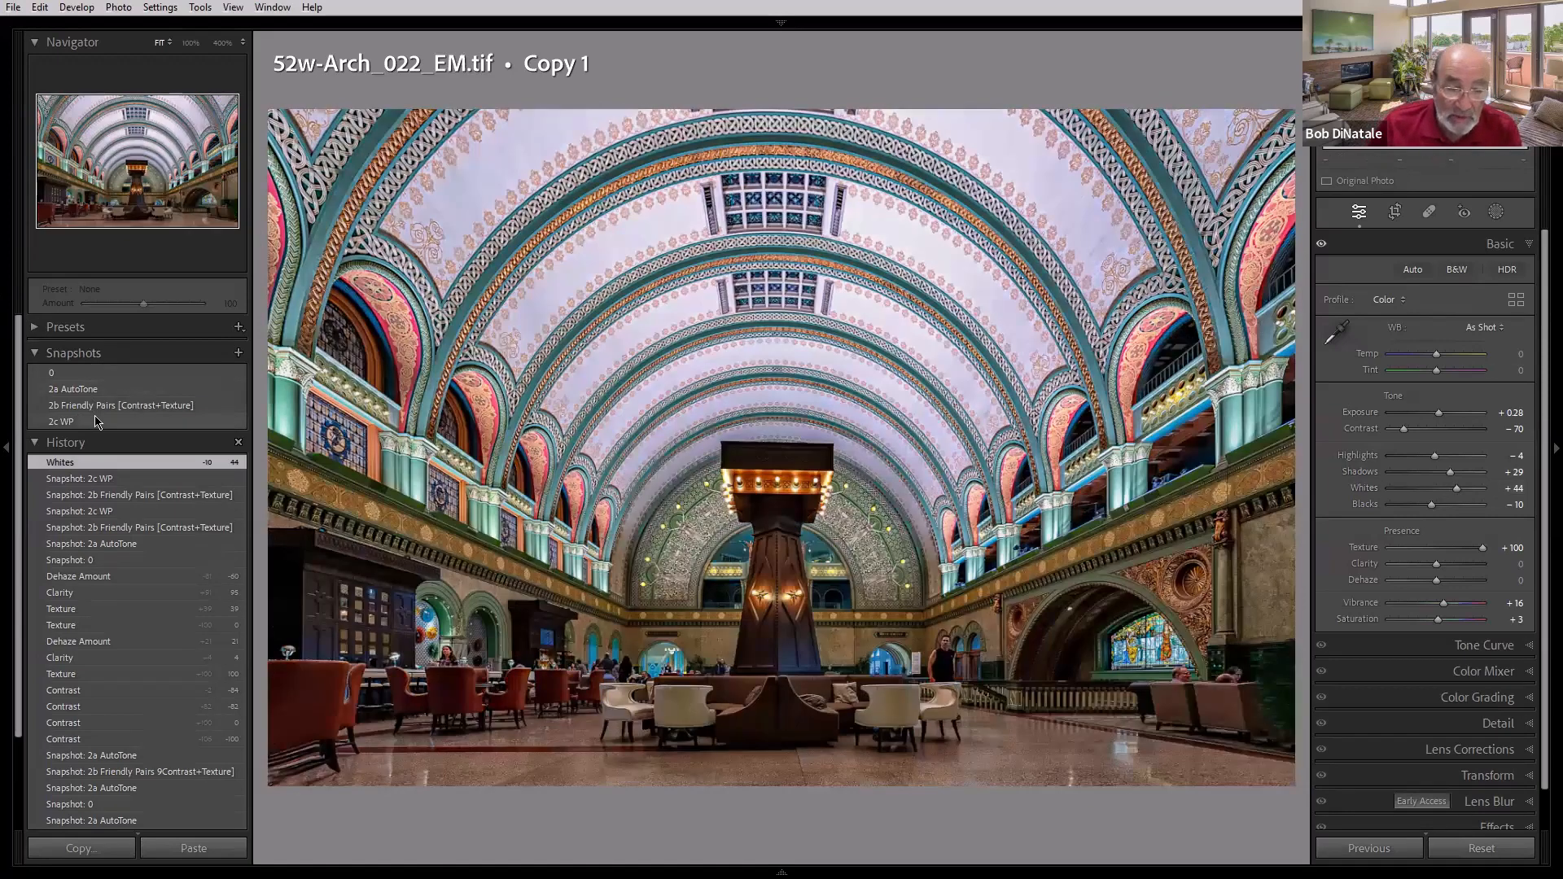
{"action": "left_click", "coordinate": [96, 421]}
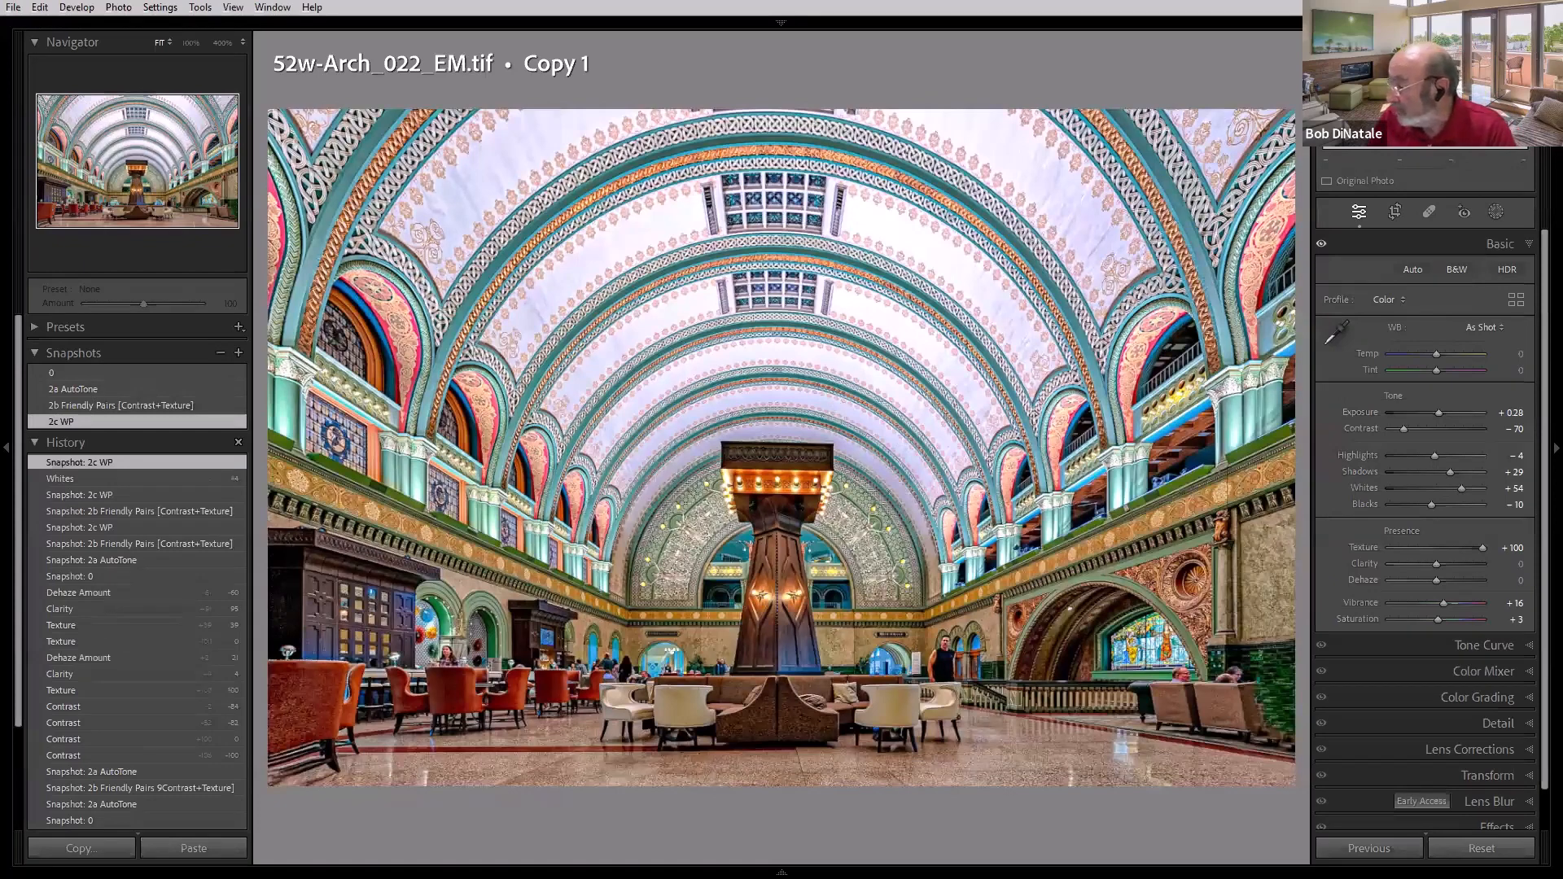
Step: Go to Copy 1 of 52w-BW_005_EM.tif and compare its 0, 2 Auto Tone, 3a Darks, 4a Exposure and 4b Highlights snapshots
{"action": "key", "text": "ctrl+Right"}
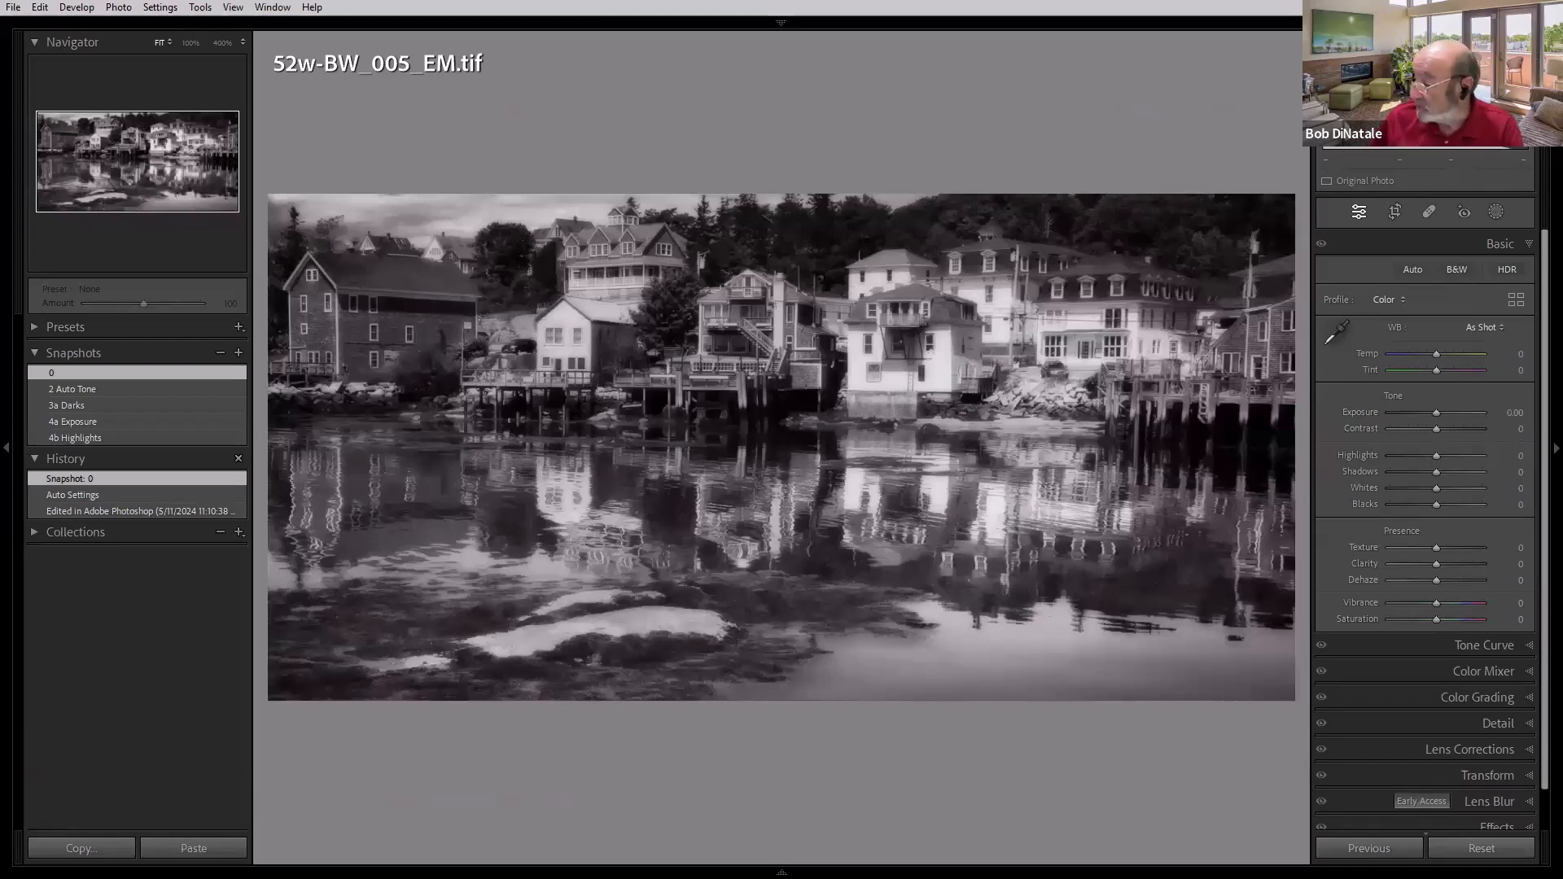
{"action": "key", "text": "ctrl+Right"}
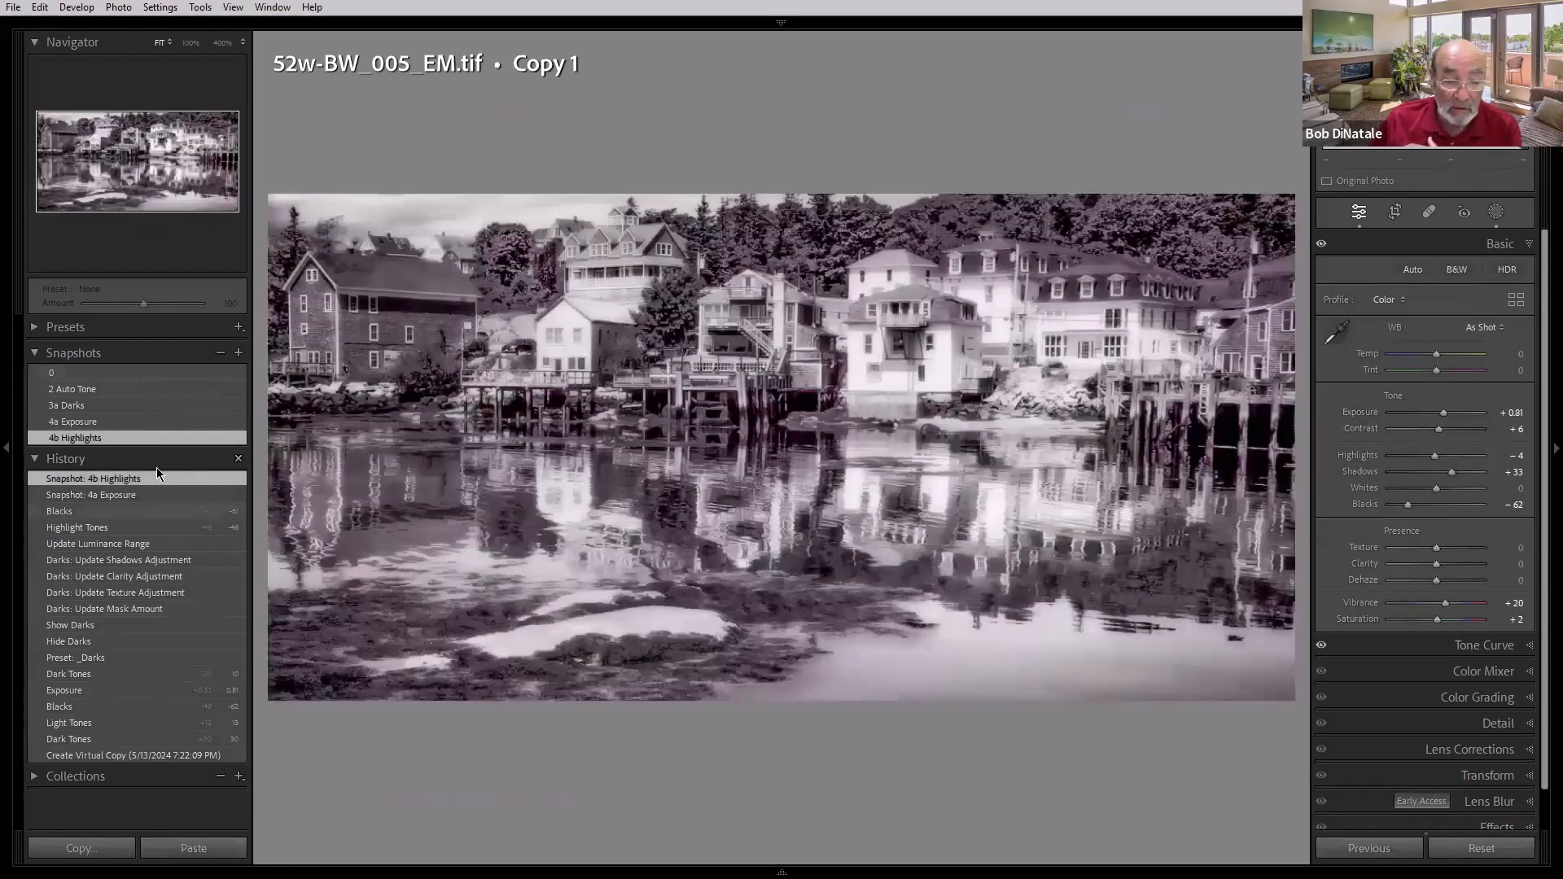
{"action": "left_click", "coordinate": [112, 373]}
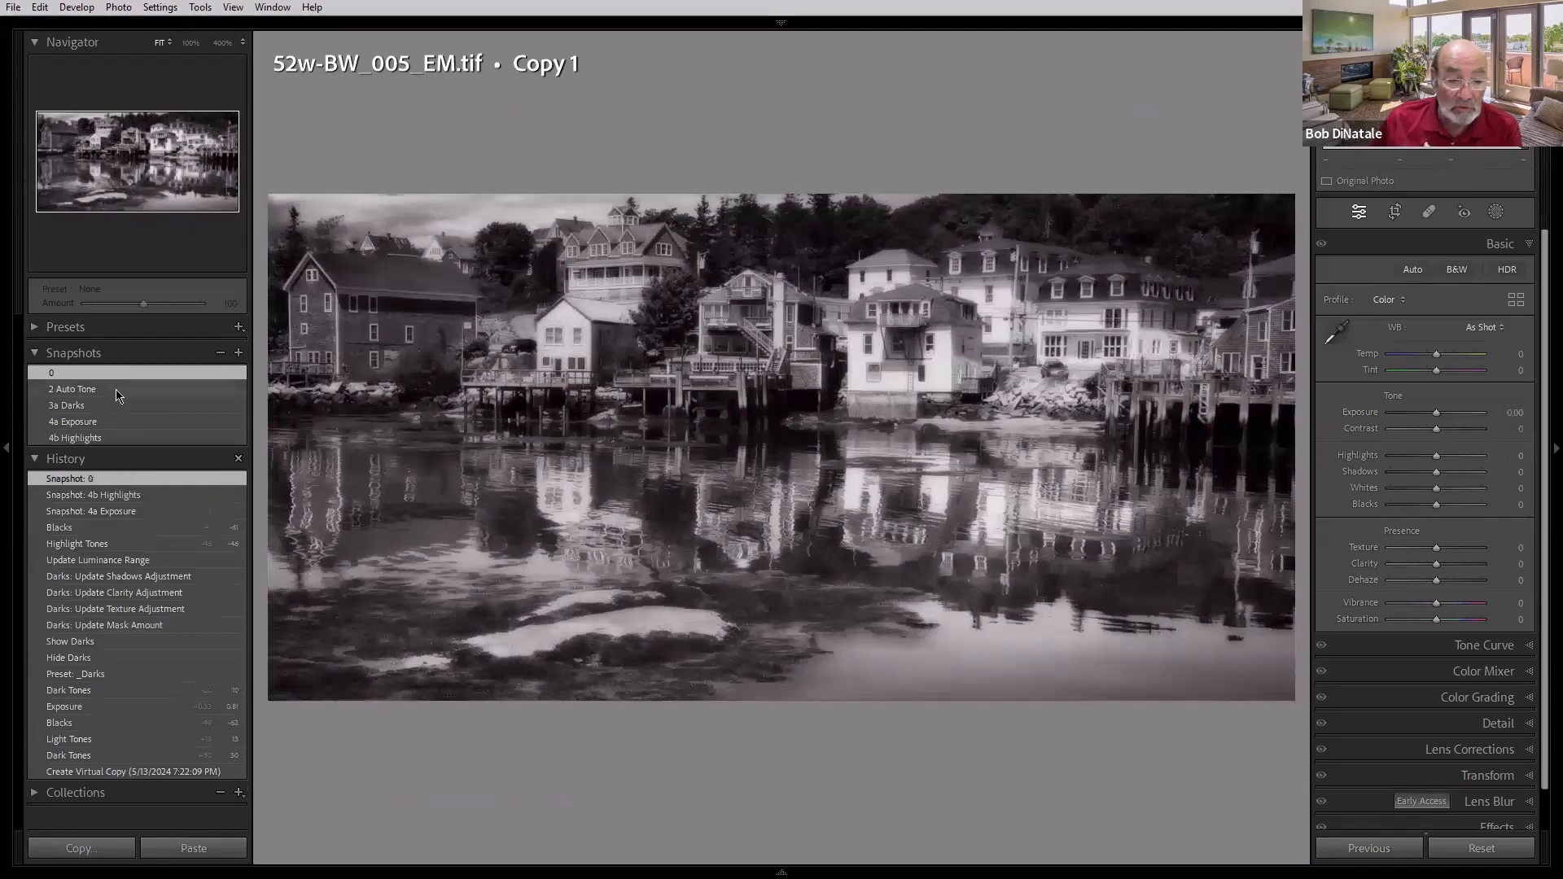
{"action": "left_click", "coordinate": [116, 388]}
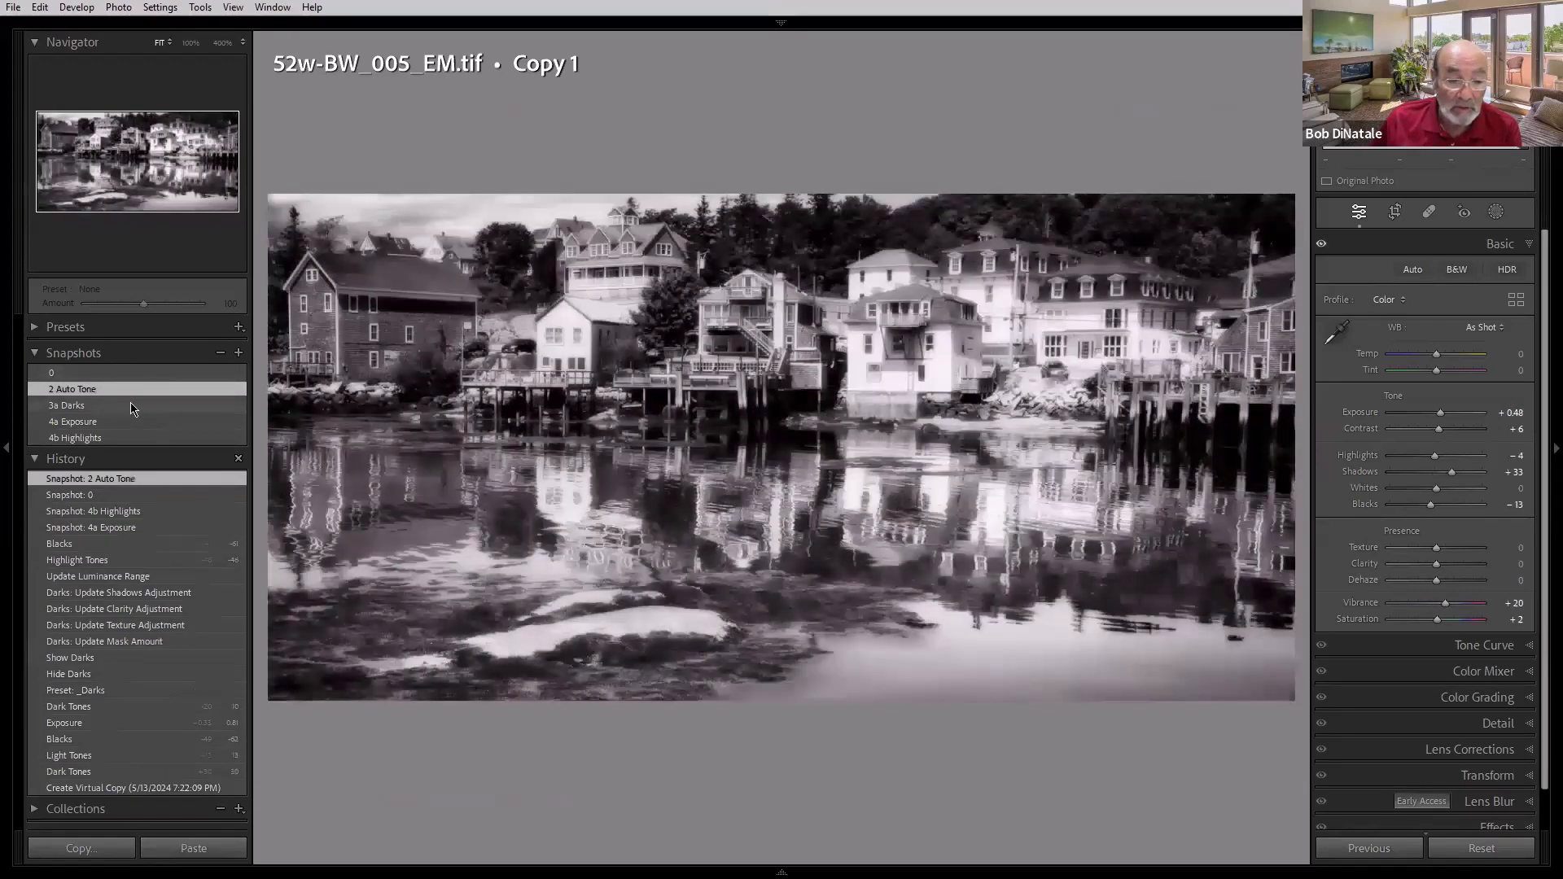
{"action": "left_click", "coordinate": [133, 407]}
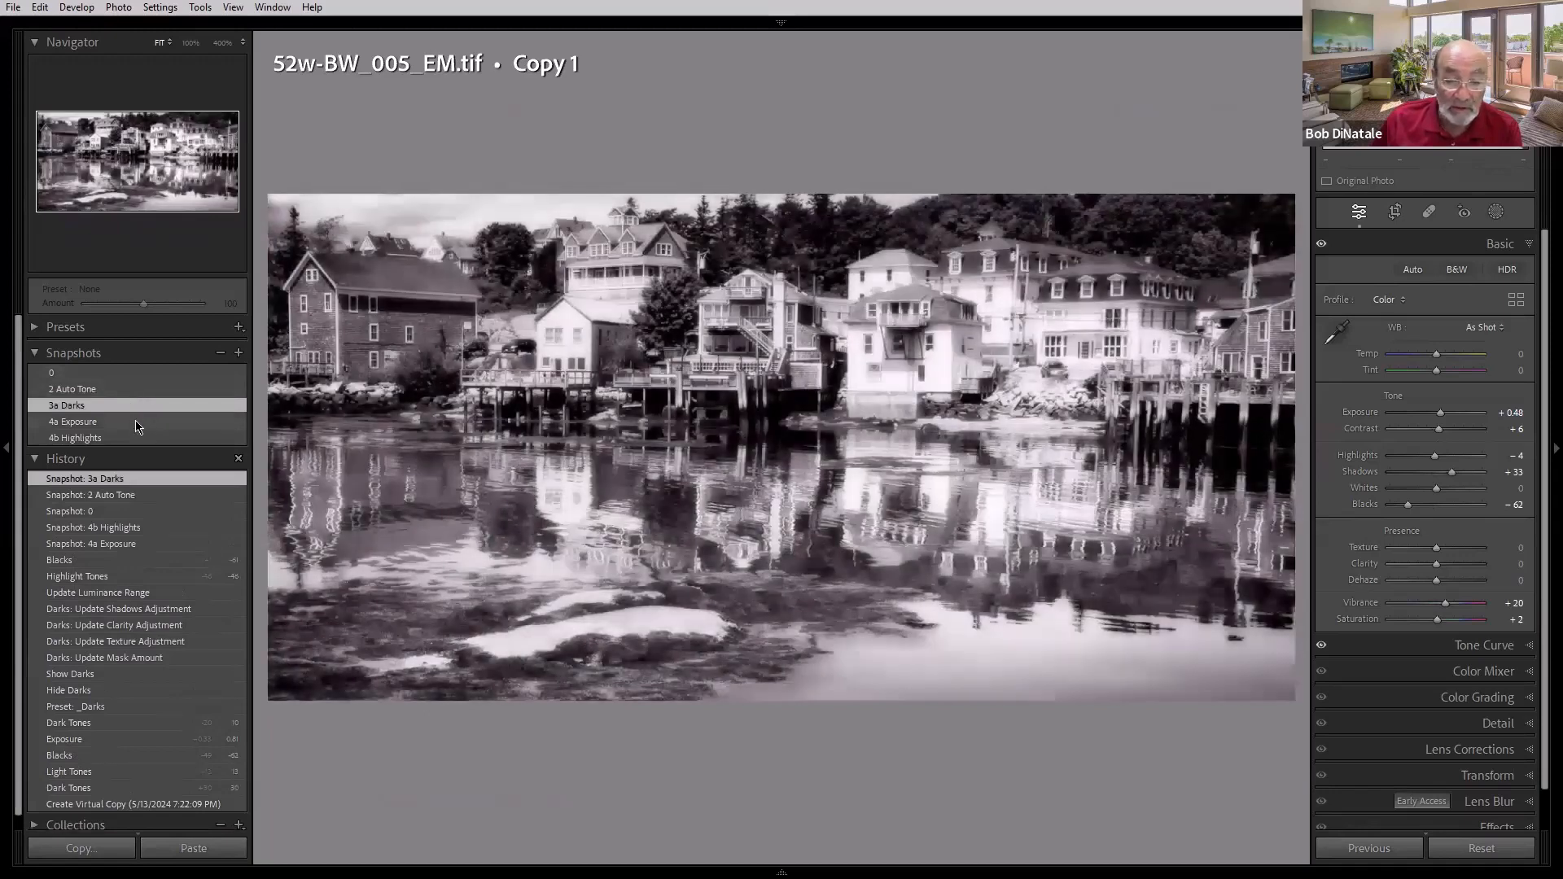
{"action": "left_click", "coordinate": [136, 424]}
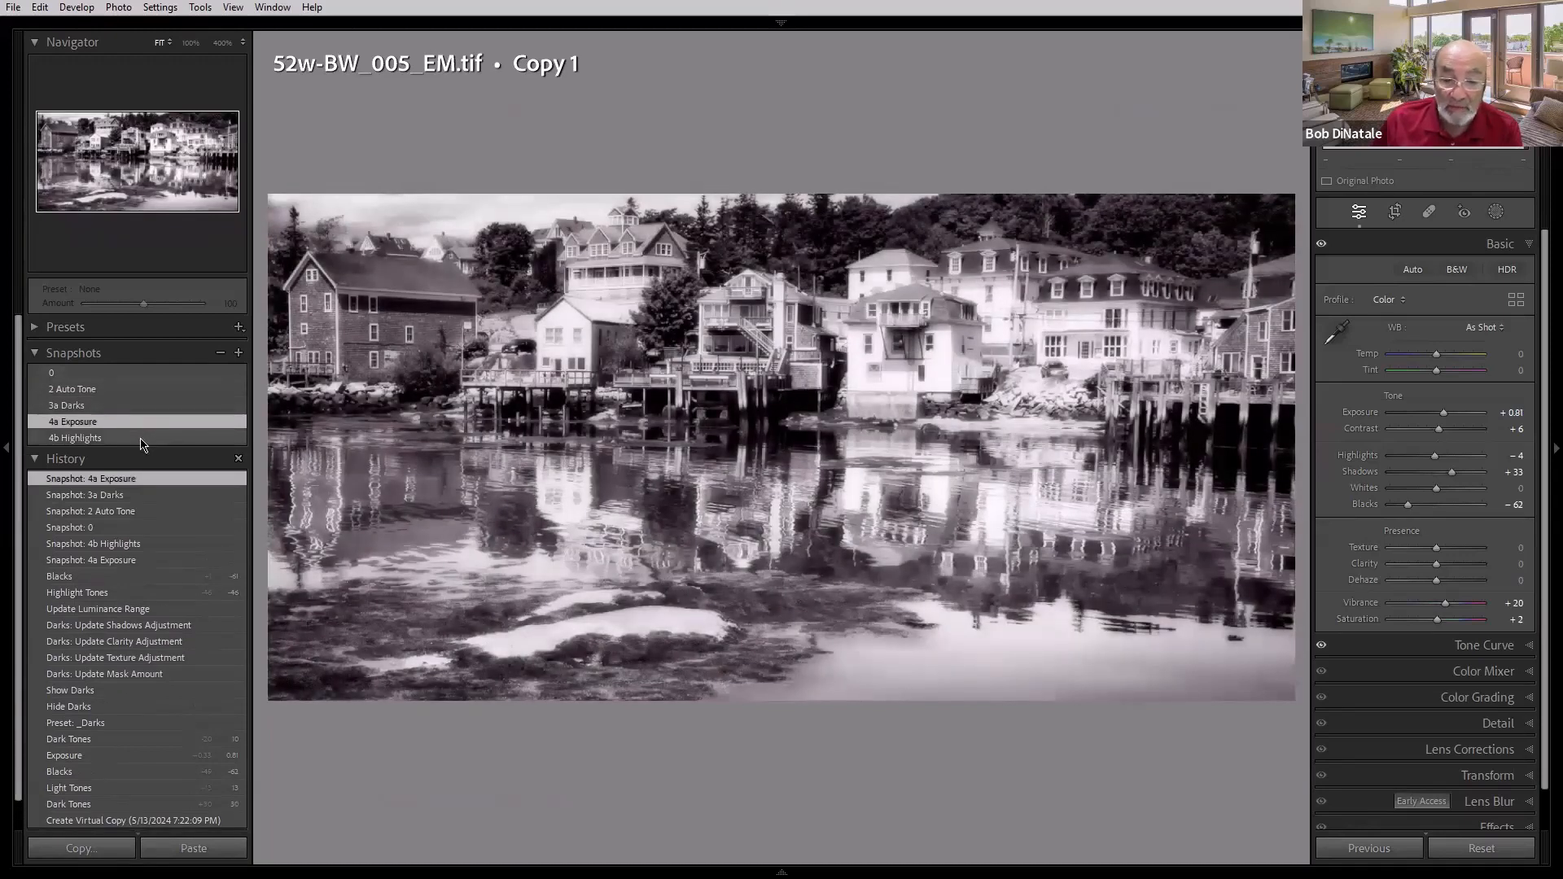
{"action": "left_click", "coordinate": [142, 439]}
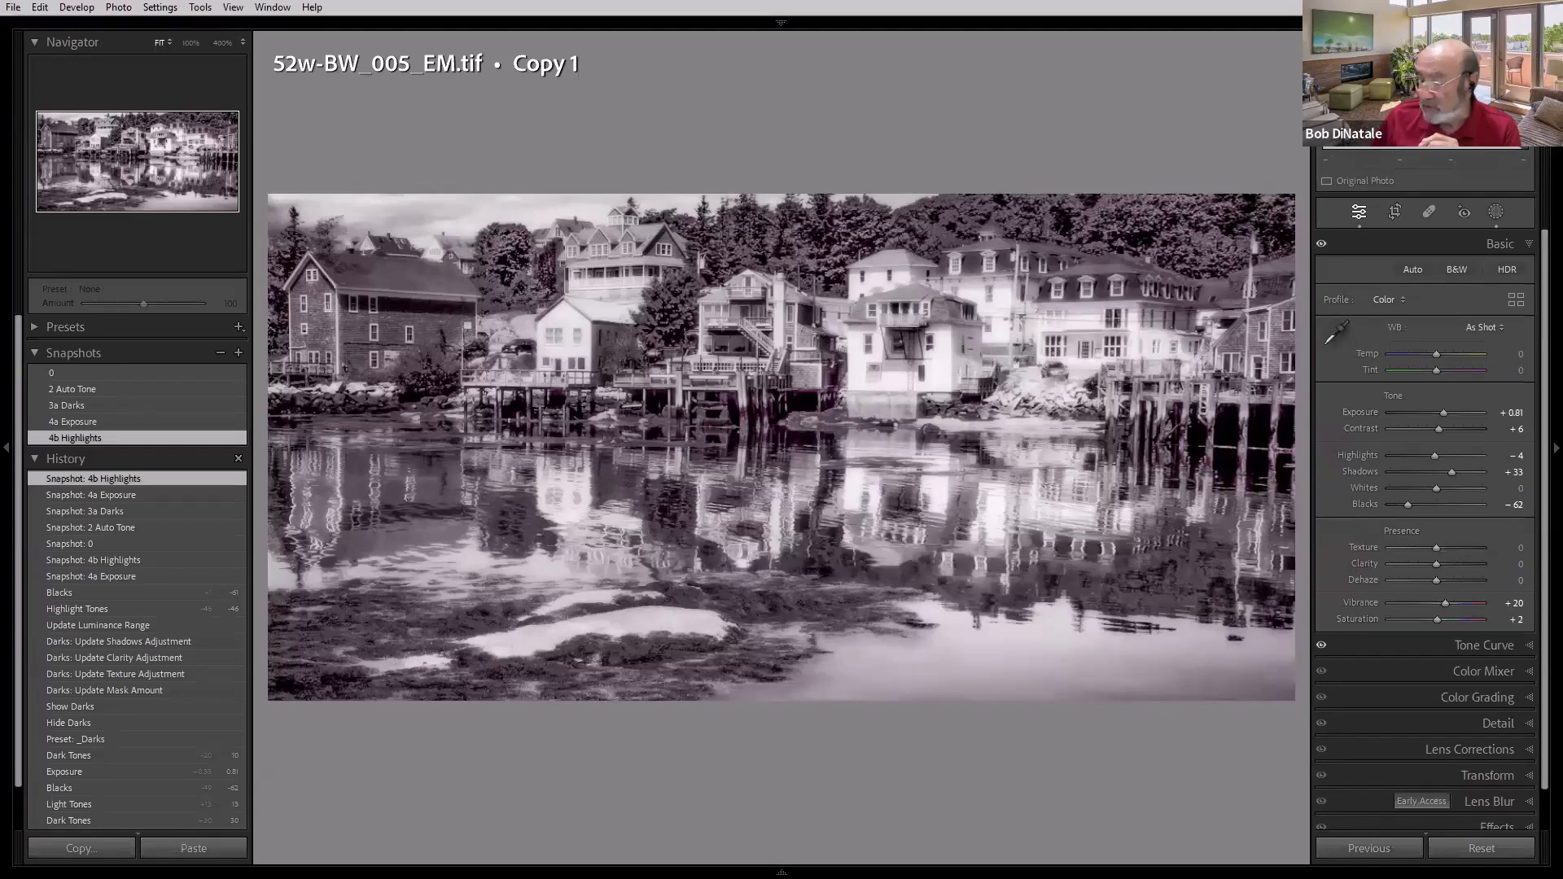
Step: Go to Copy 1 of 52w-Arch_023.tif and compare its 0, 2a Autotone, 2b Exposure and 2c Scale snapshots
{"action": "key", "text": "Right"}
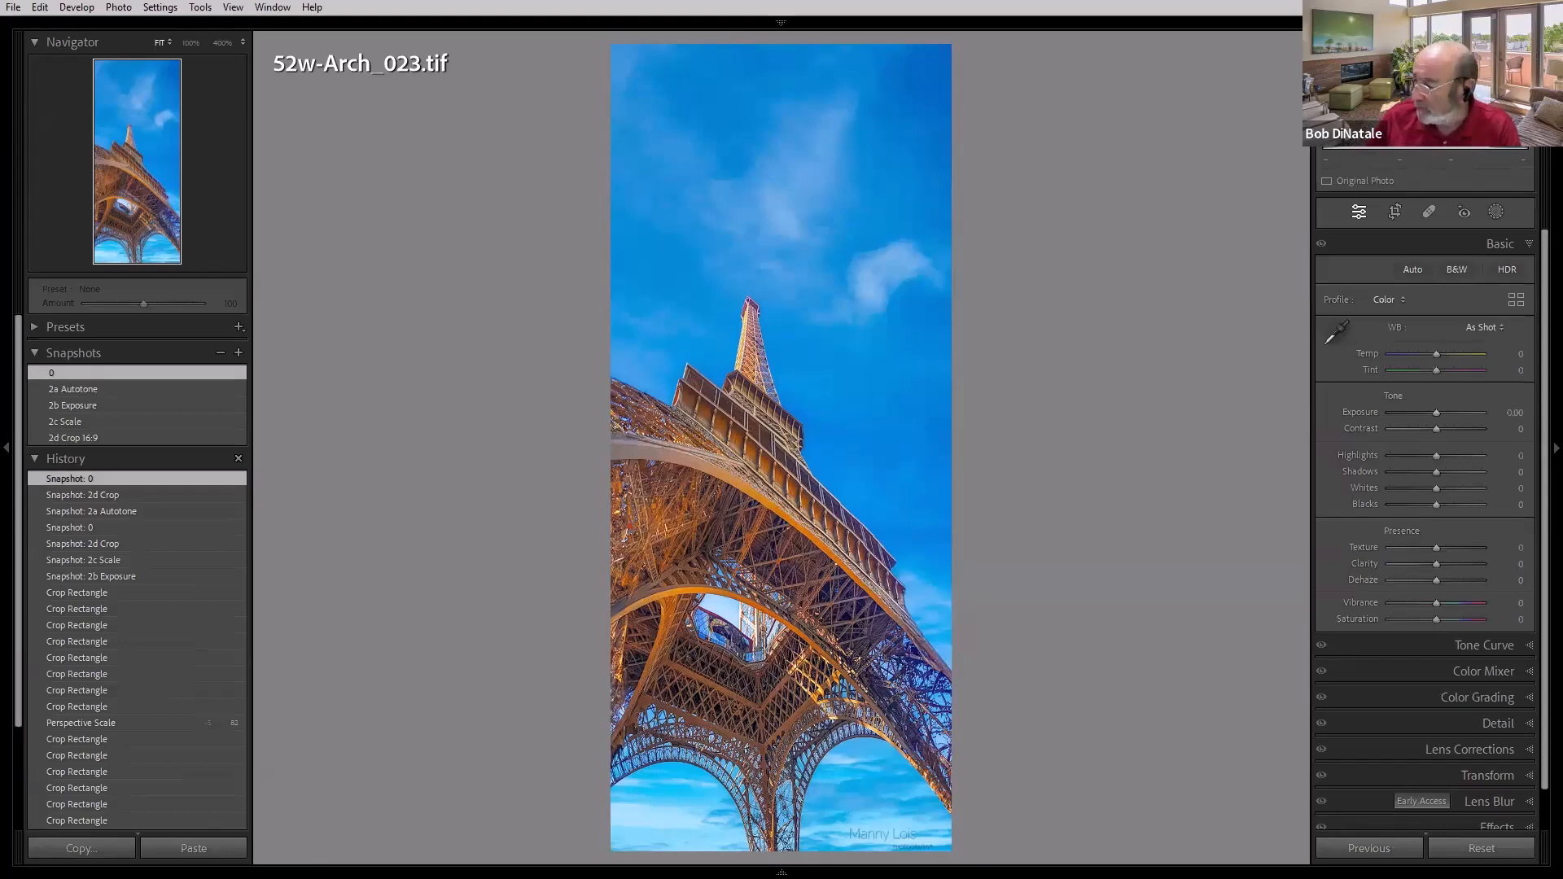
{"action": "key", "text": "Right"}
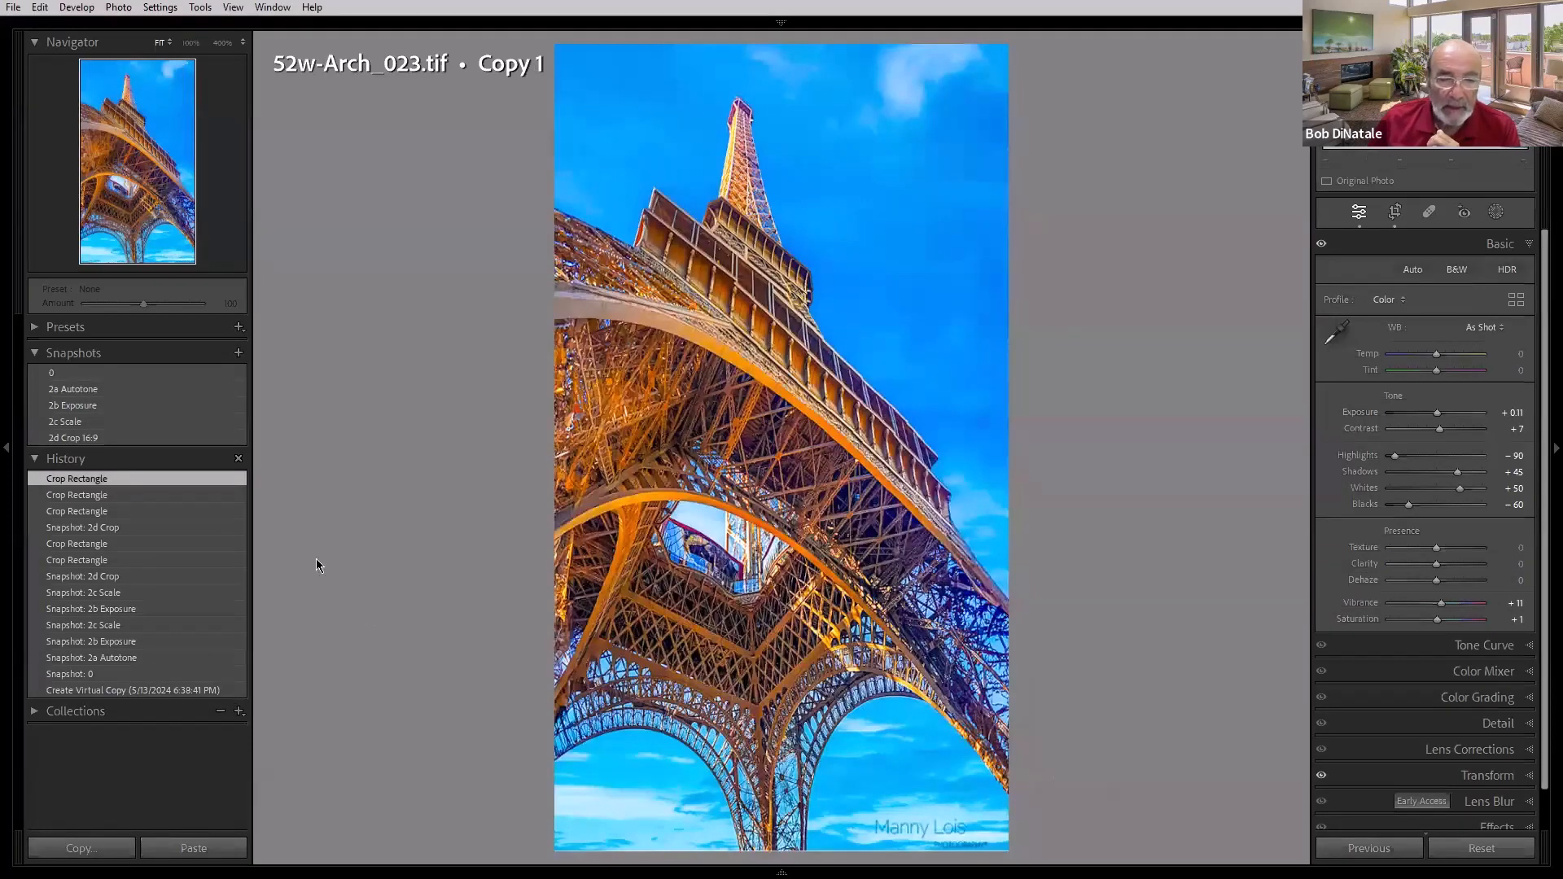
{"action": "left_click", "coordinate": [97, 378]}
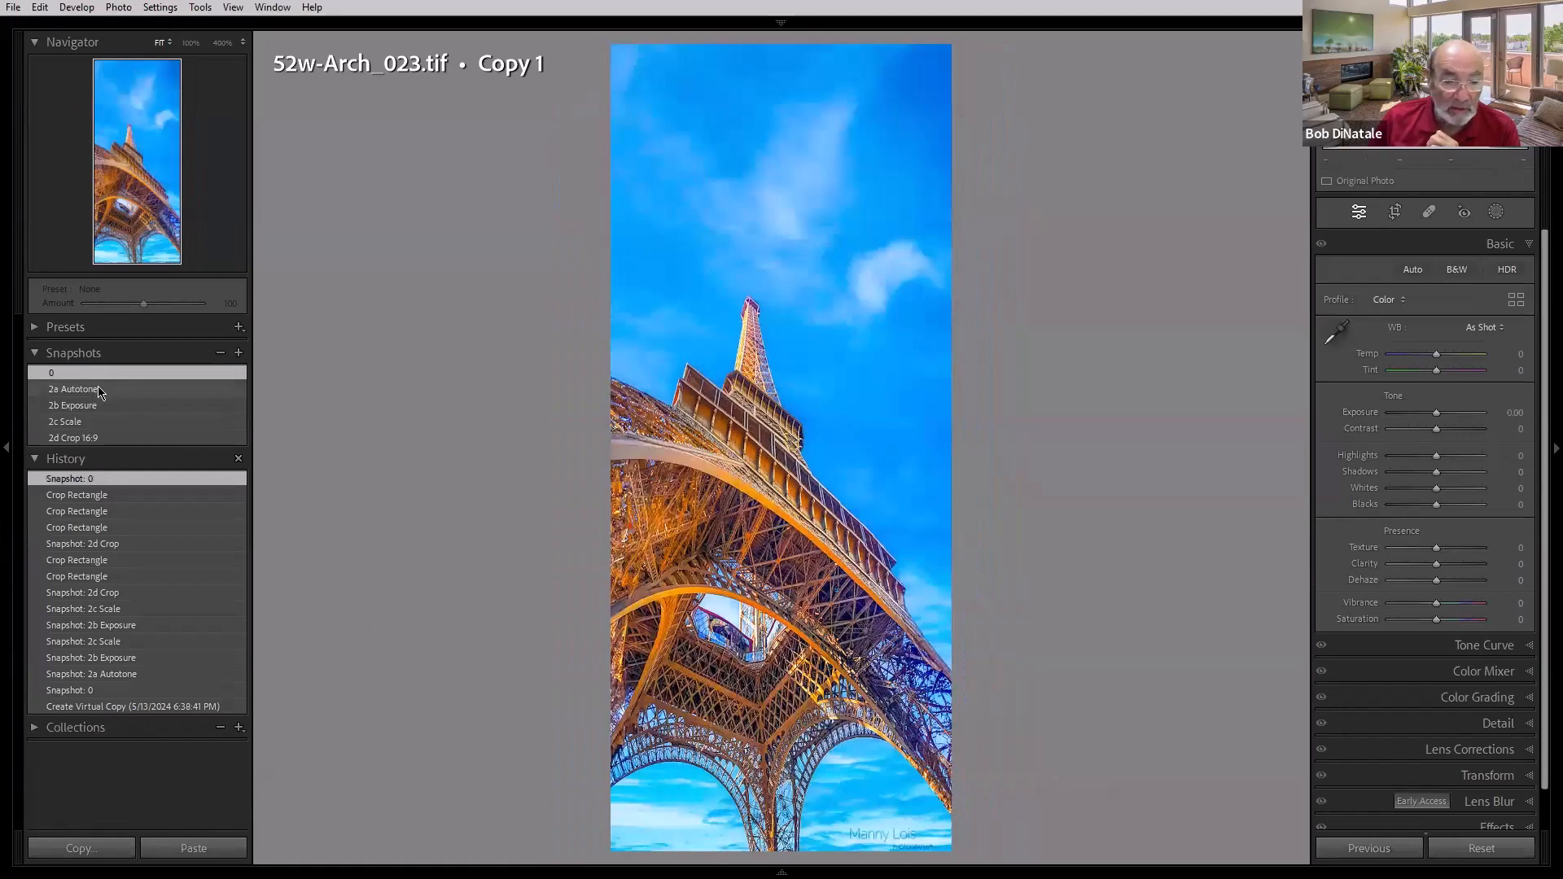
{"action": "left_click", "coordinate": [99, 390]}
{"action": "left_click", "coordinate": [100, 406]}
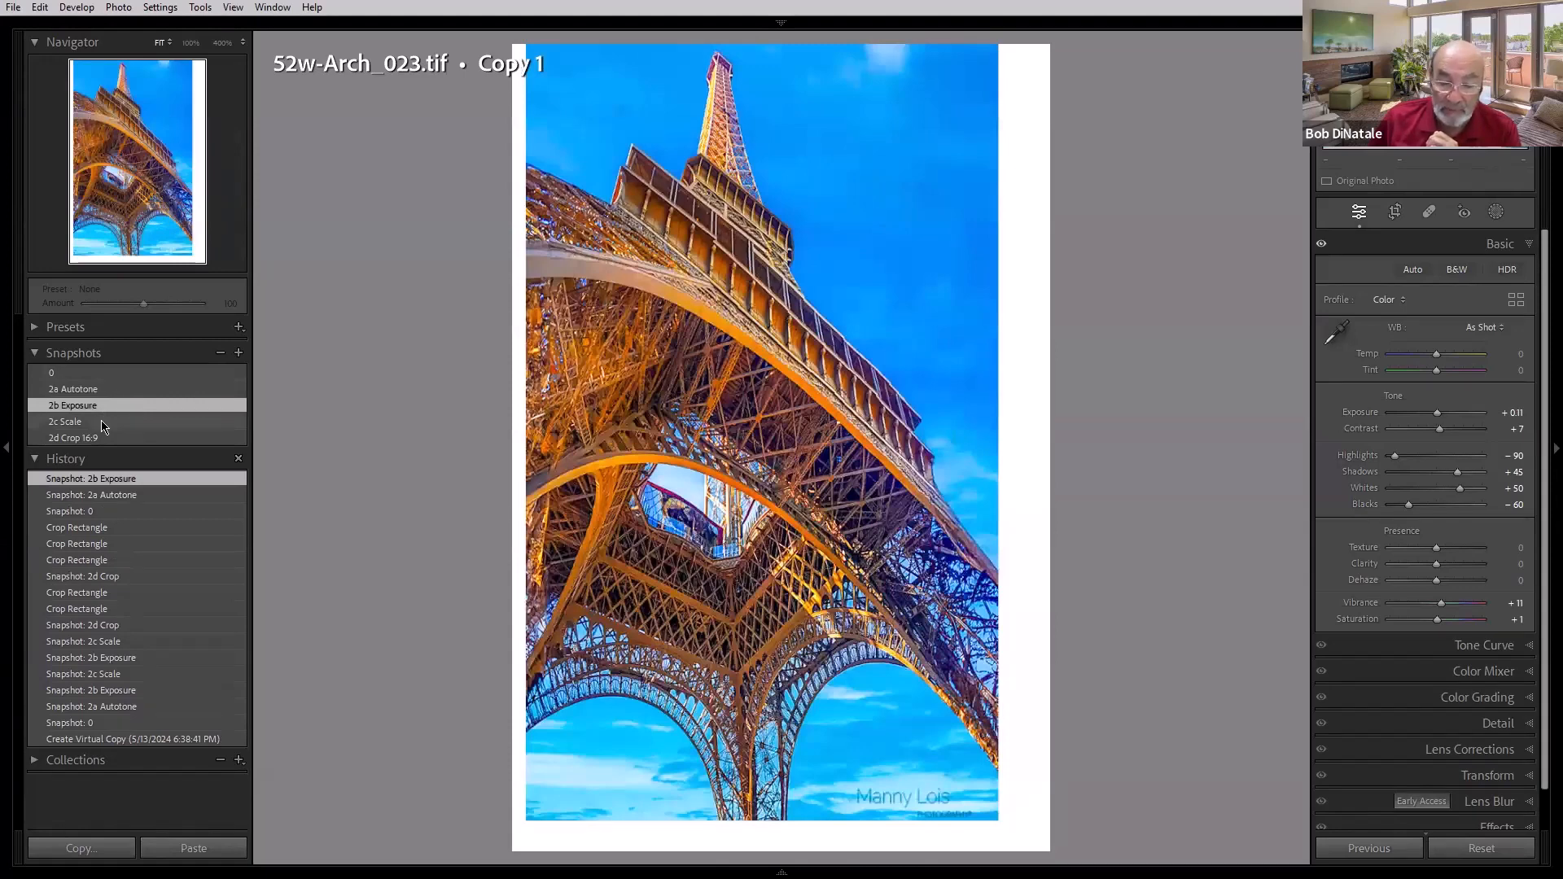
{"action": "left_click", "coordinate": [104, 424]}
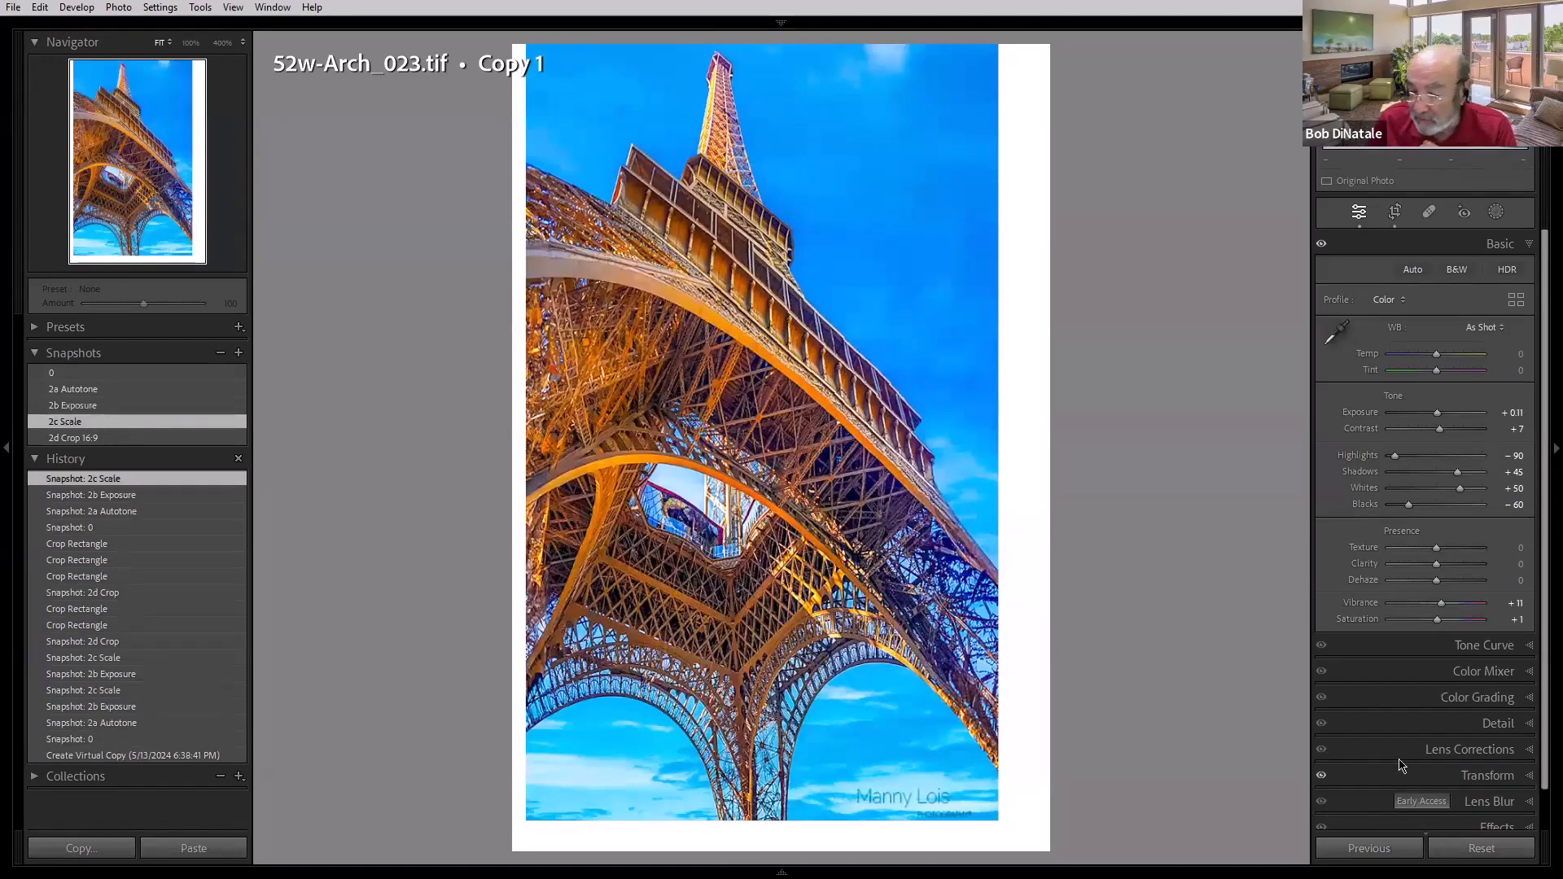
Step: Try a Transform Scale of 93, restore the 2c Scale snapshot, and compare it with 2d Crop 16:9, ending on 2c Scale
{"action": "left_click", "coordinate": [1458, 775]}
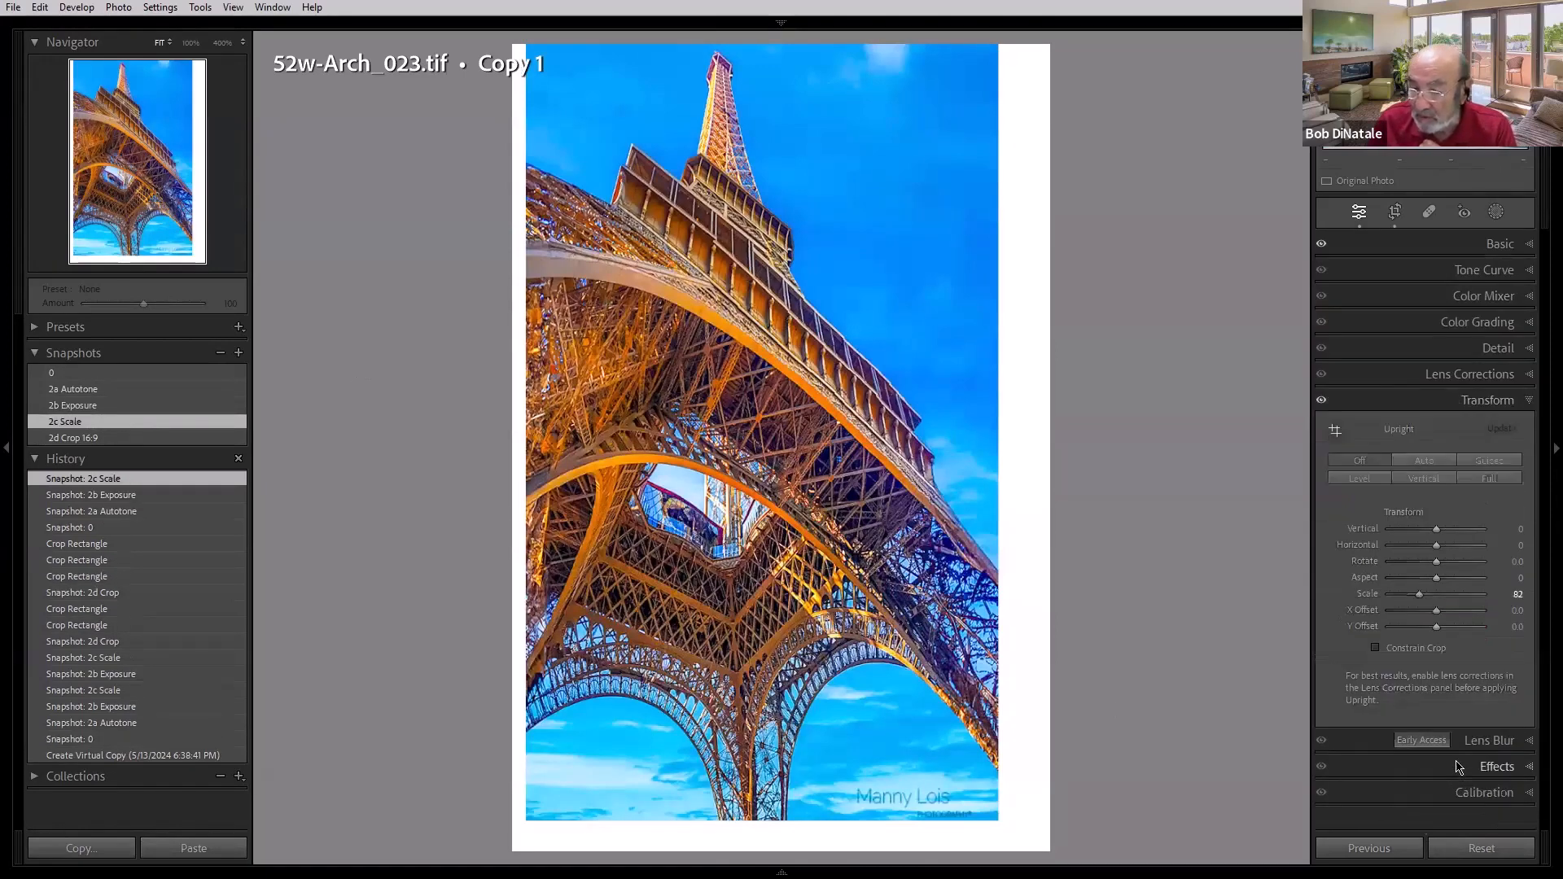
{"action": "mouse_move", "coordinate": [1420, 595]}
{"action": "left_mouse_down"}
{"action": "mouse_move", "coordinate": [1462, 600]}
{"action": "mouse_move", "coordinate": [1400, 600]}
{"action": "mouse_move", "coordinate": [1427, 601]}
{"action": "left_mouse_up"}
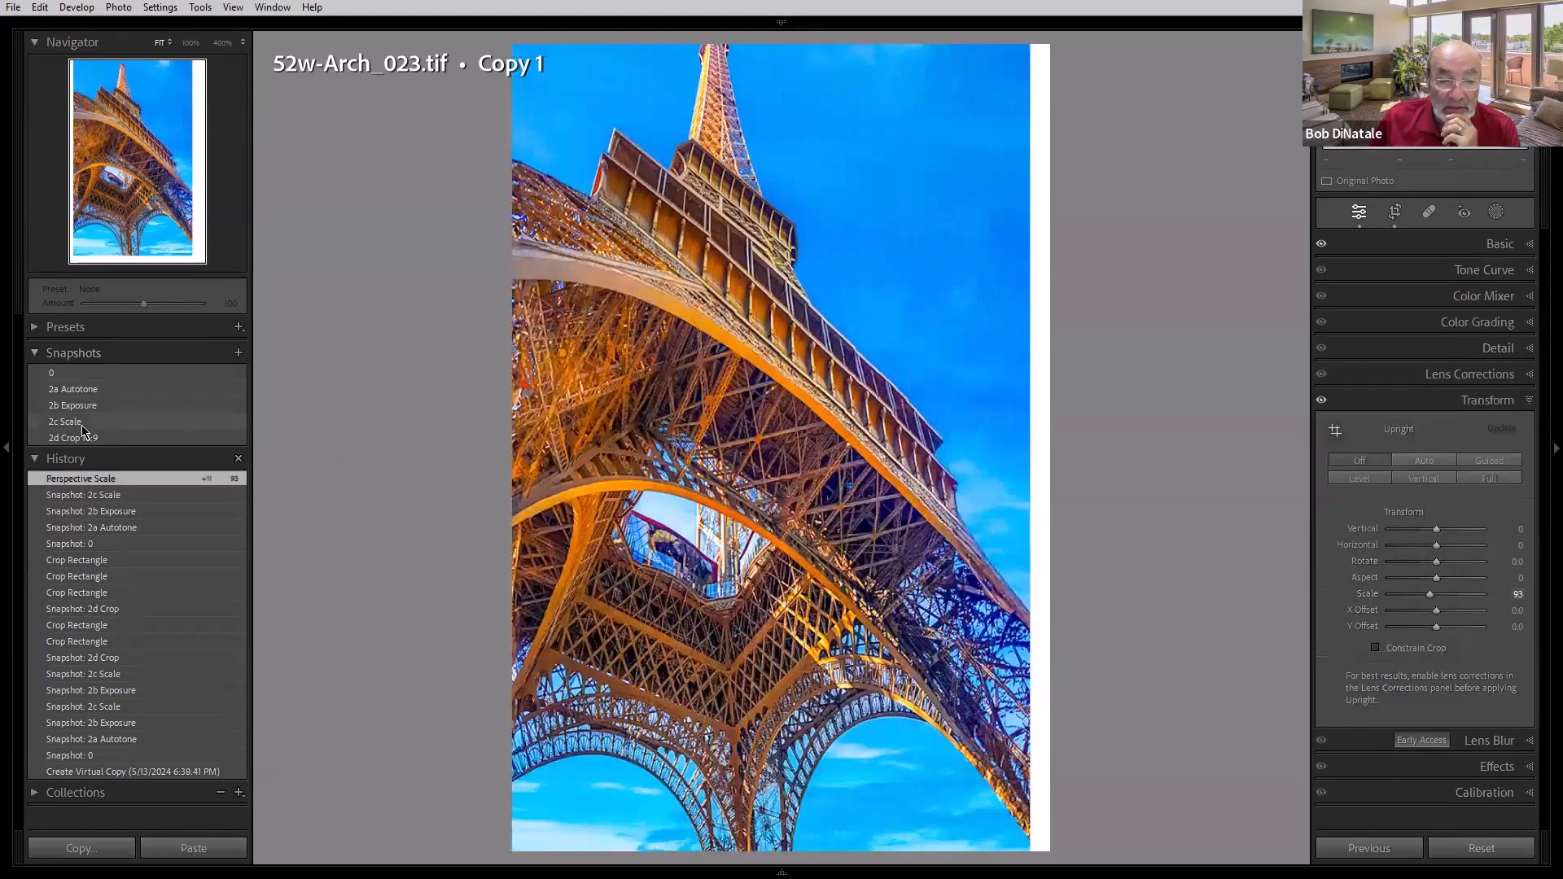
{"action": "left_click", "coordinate": [81, 423]}
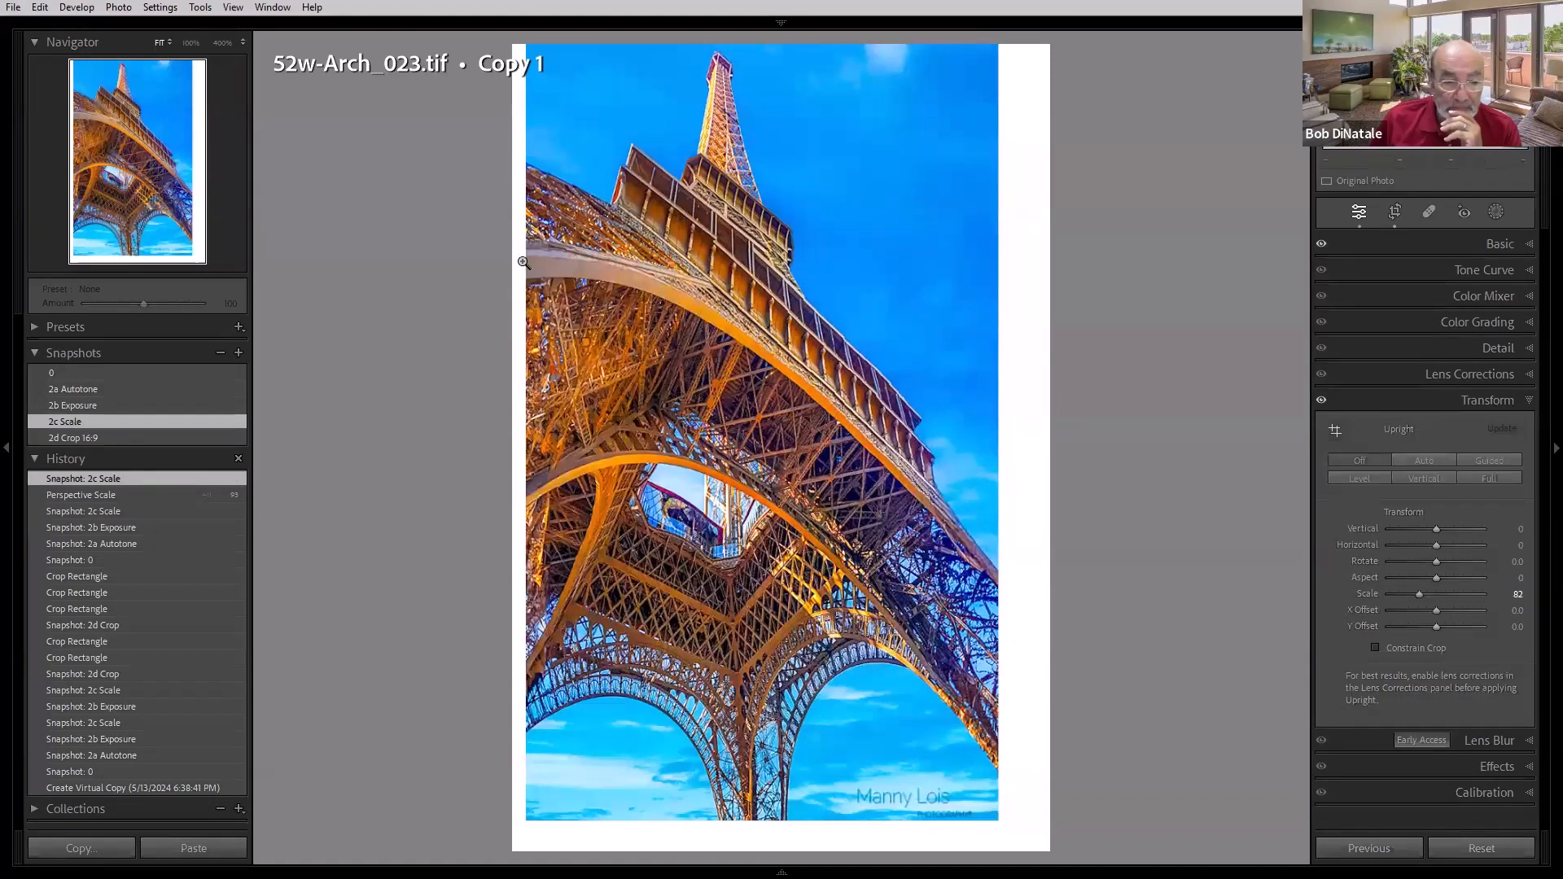
{"action": "left_click", "coordinate": [147, 443]}
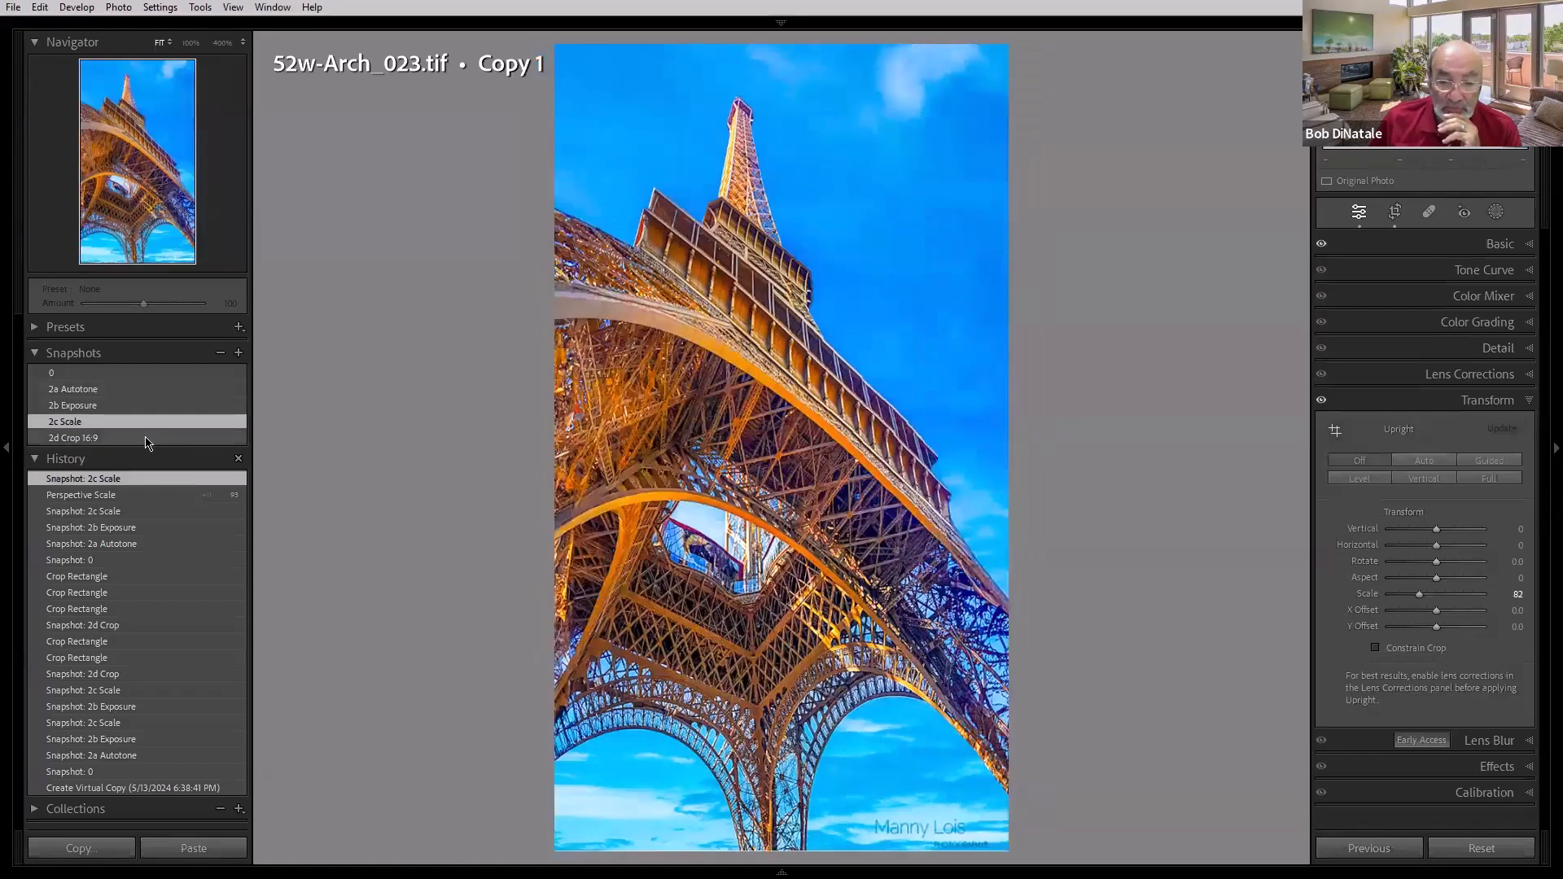
{"action": "left_click", "coordinate": [104, 425]}
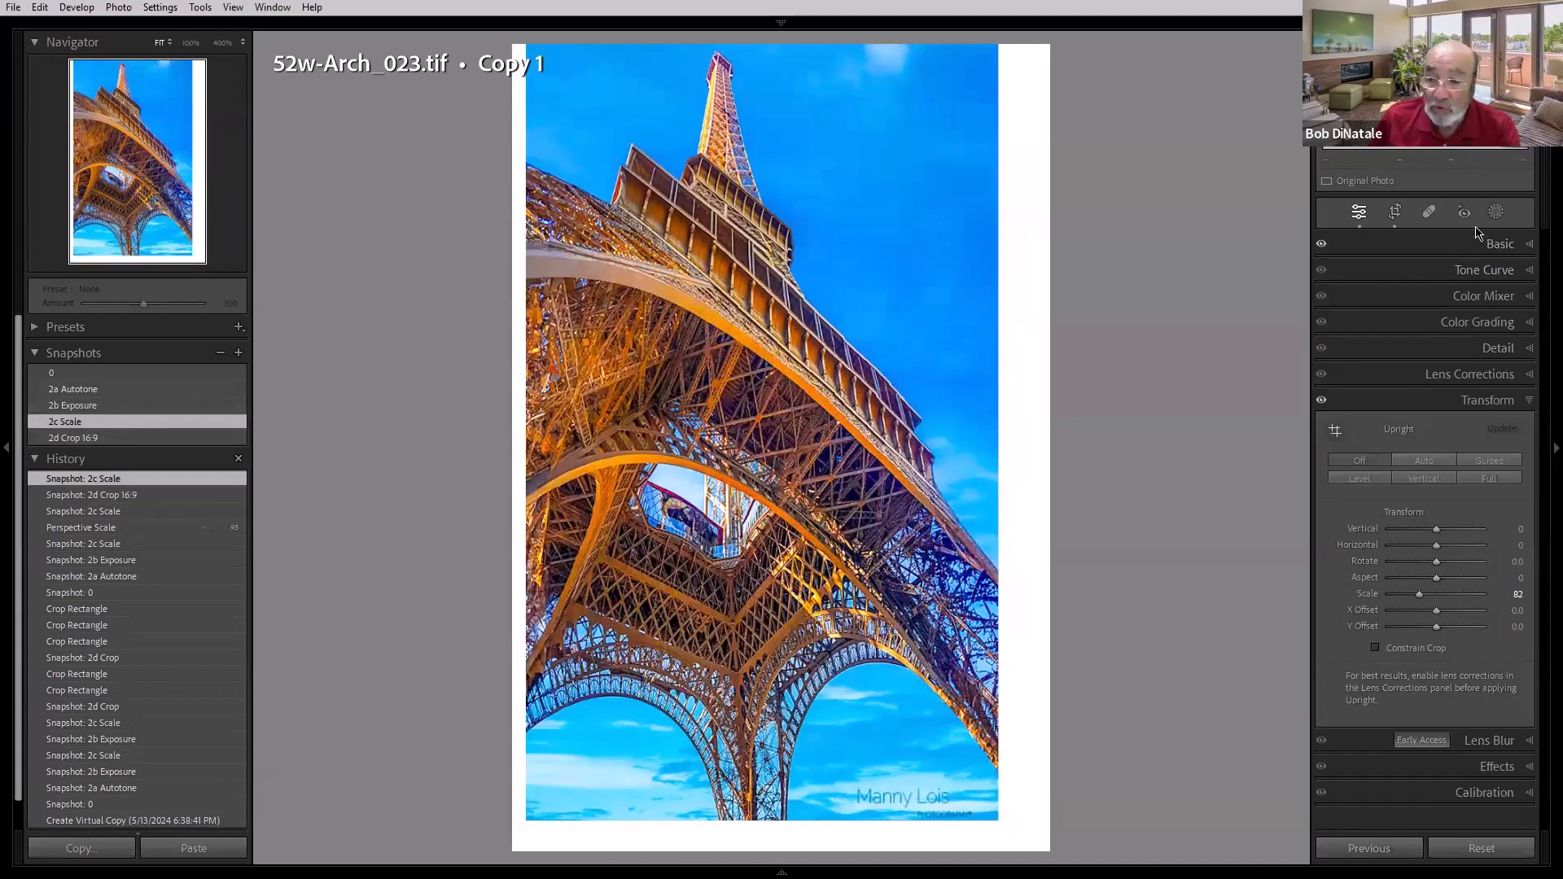
Step: Try a 5 x 7 aspect ratio for the crop of the Eiffel Tower photo
{"action": "left_click", "coordinate": [1395, 214]}
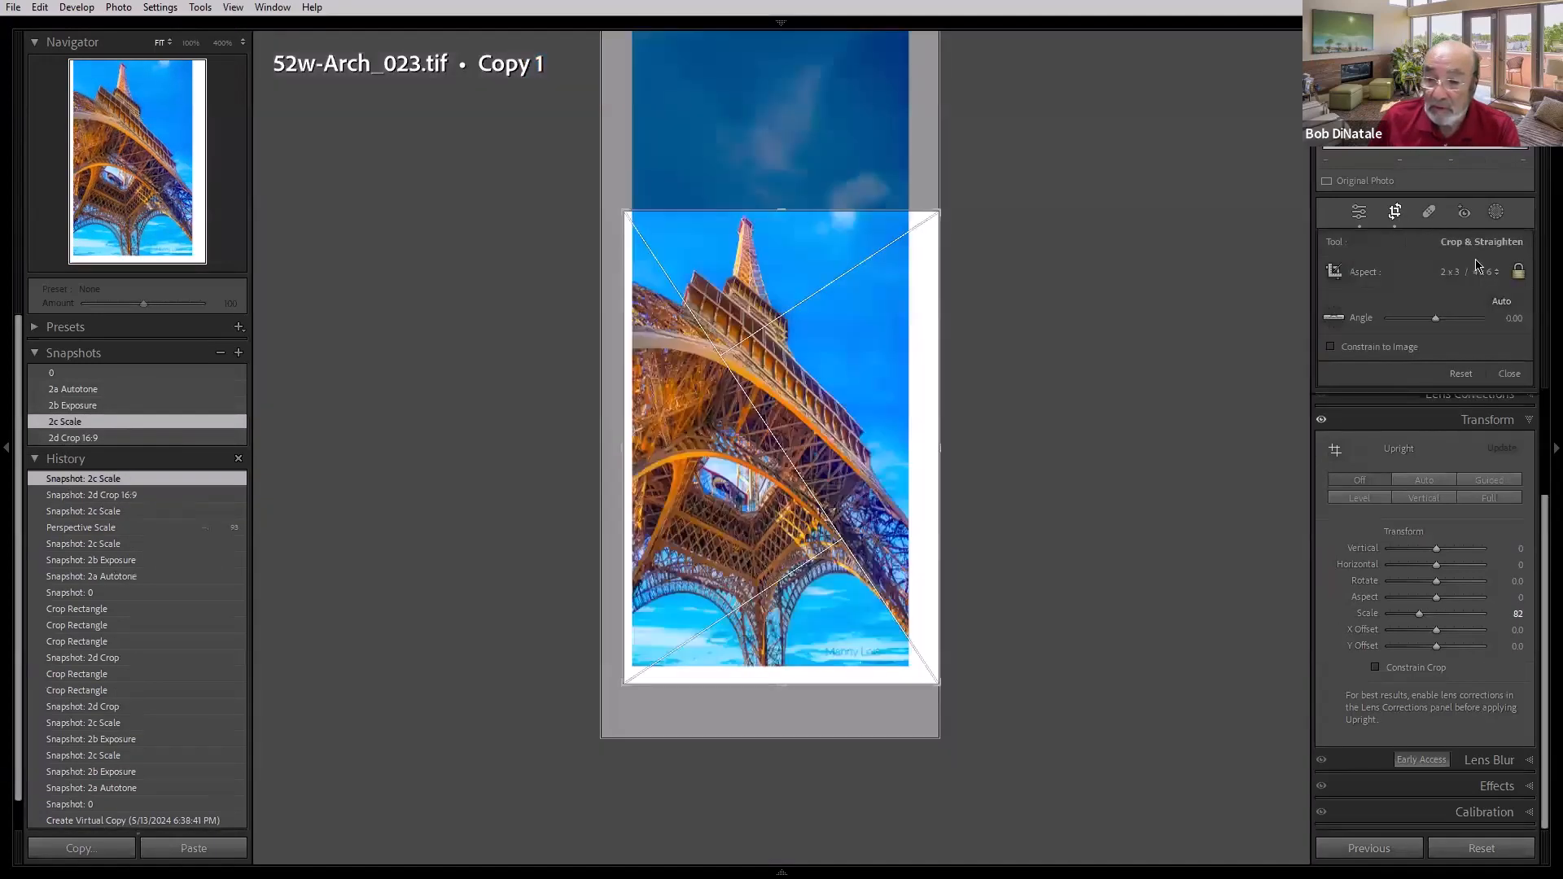
{"action": "left_click", "coordinate": [1496, 274]}
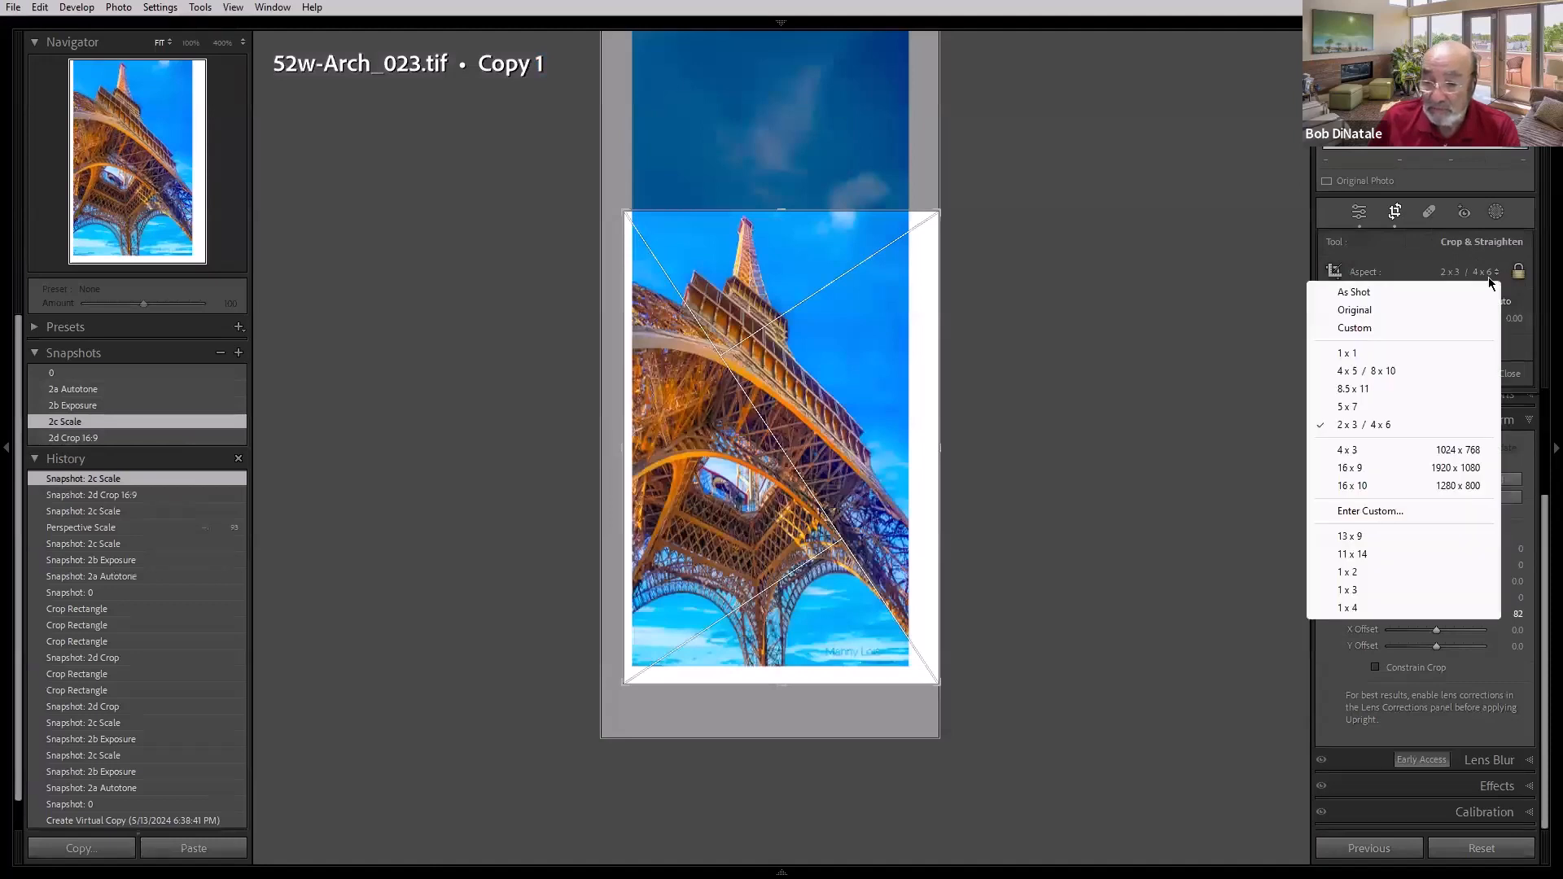
{"action": "left_click", "coordinate": [1350, 409]}
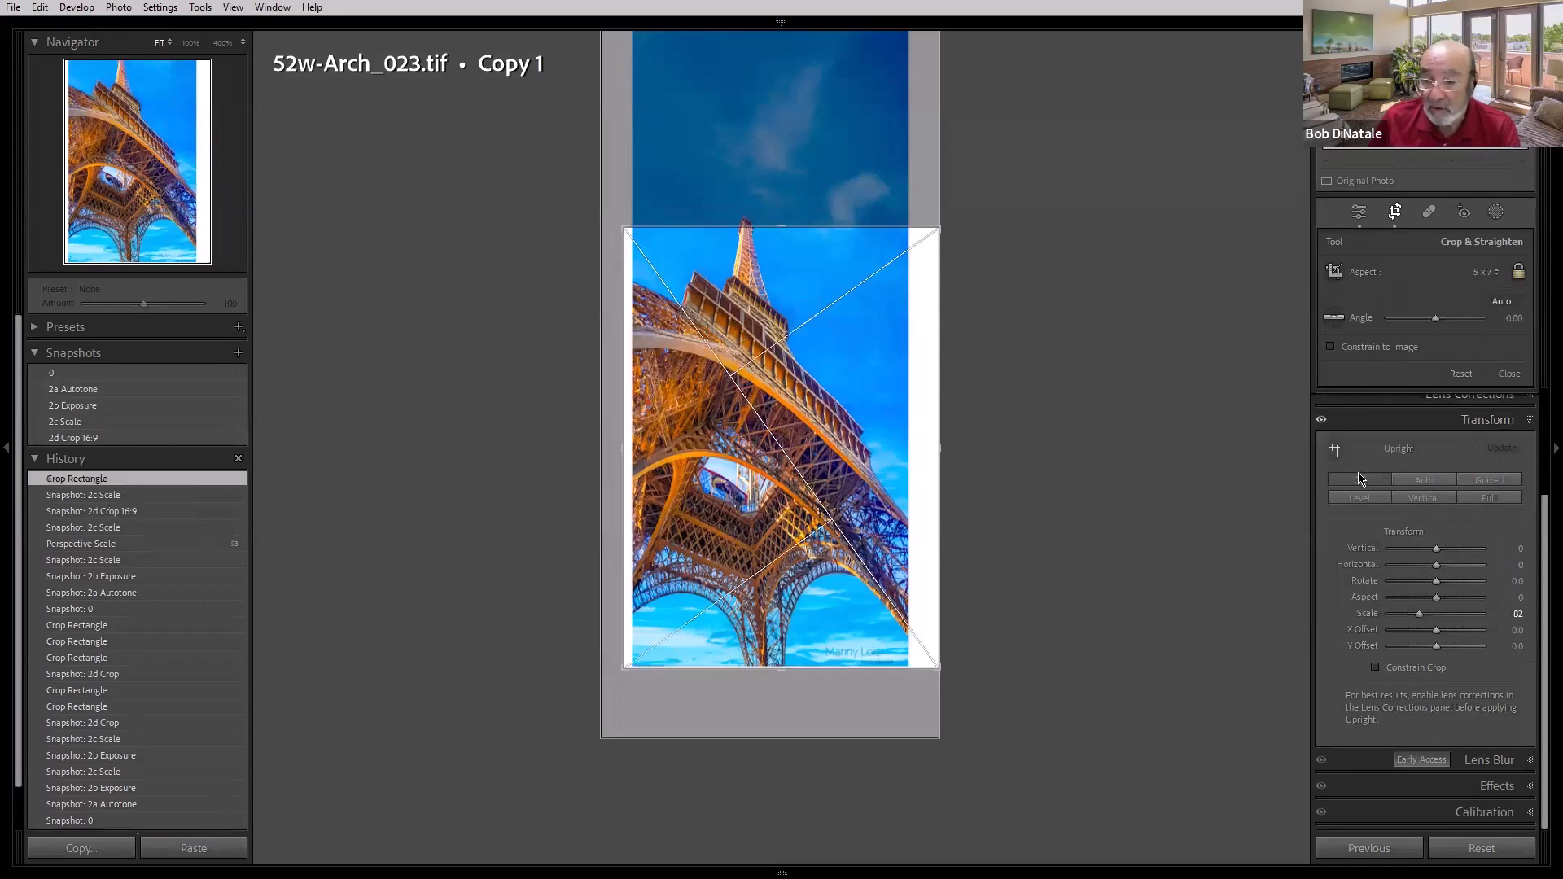
Step: Unlock the aspect ratio and try a custom crop that adds sky above the tower and trims off the white borders
{"action": "left_click", "coordinate": [1516, 271]}
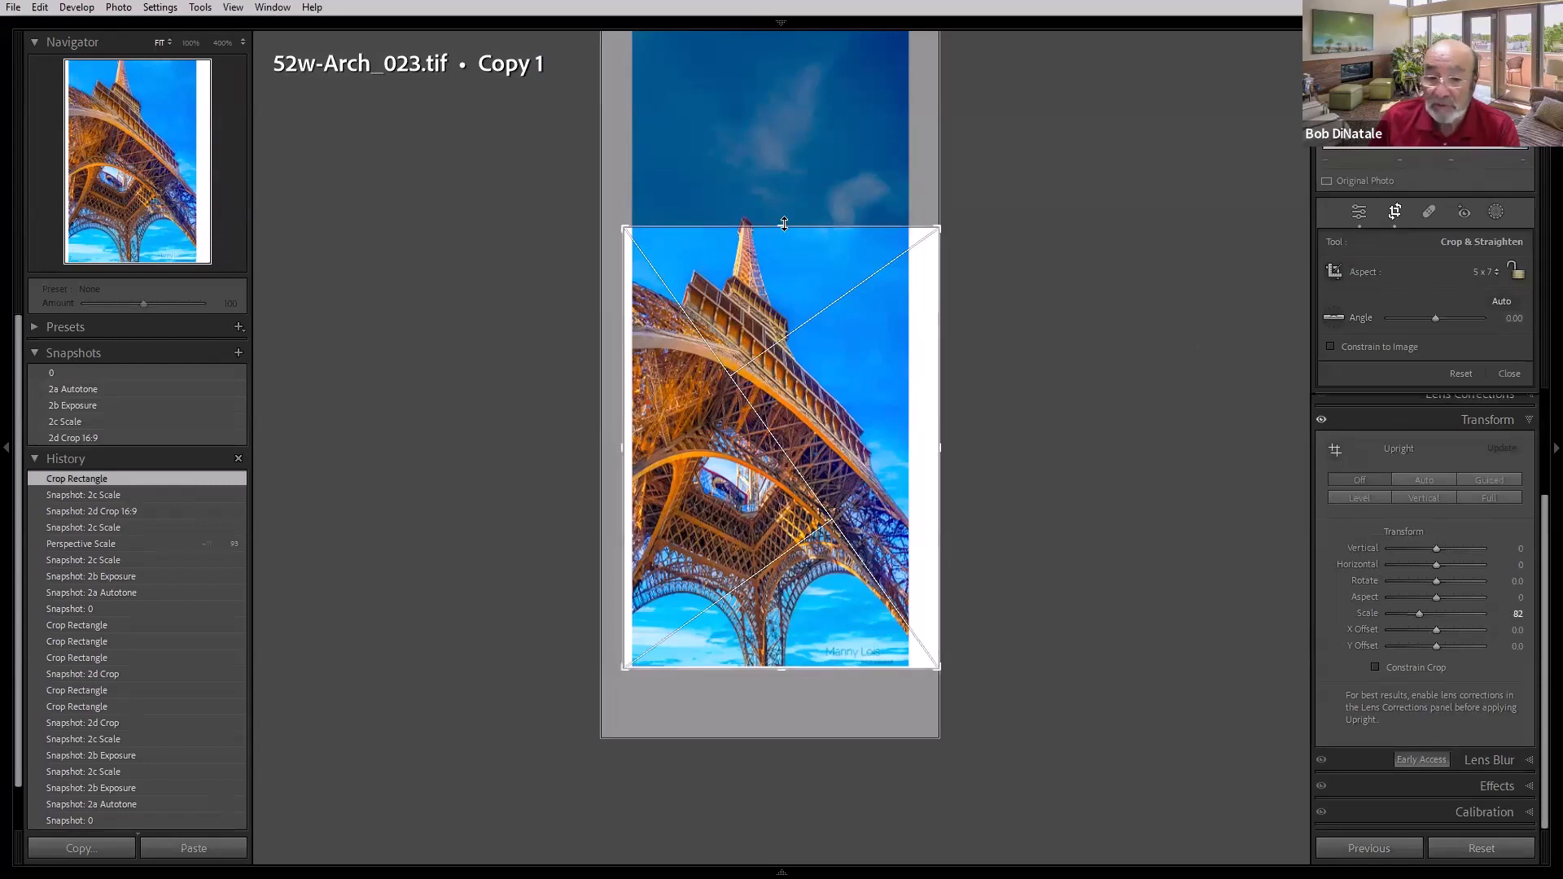
{"action": "left_click_drag", "start_coordinate": [783, 223], "coordinate": [781, 175]}
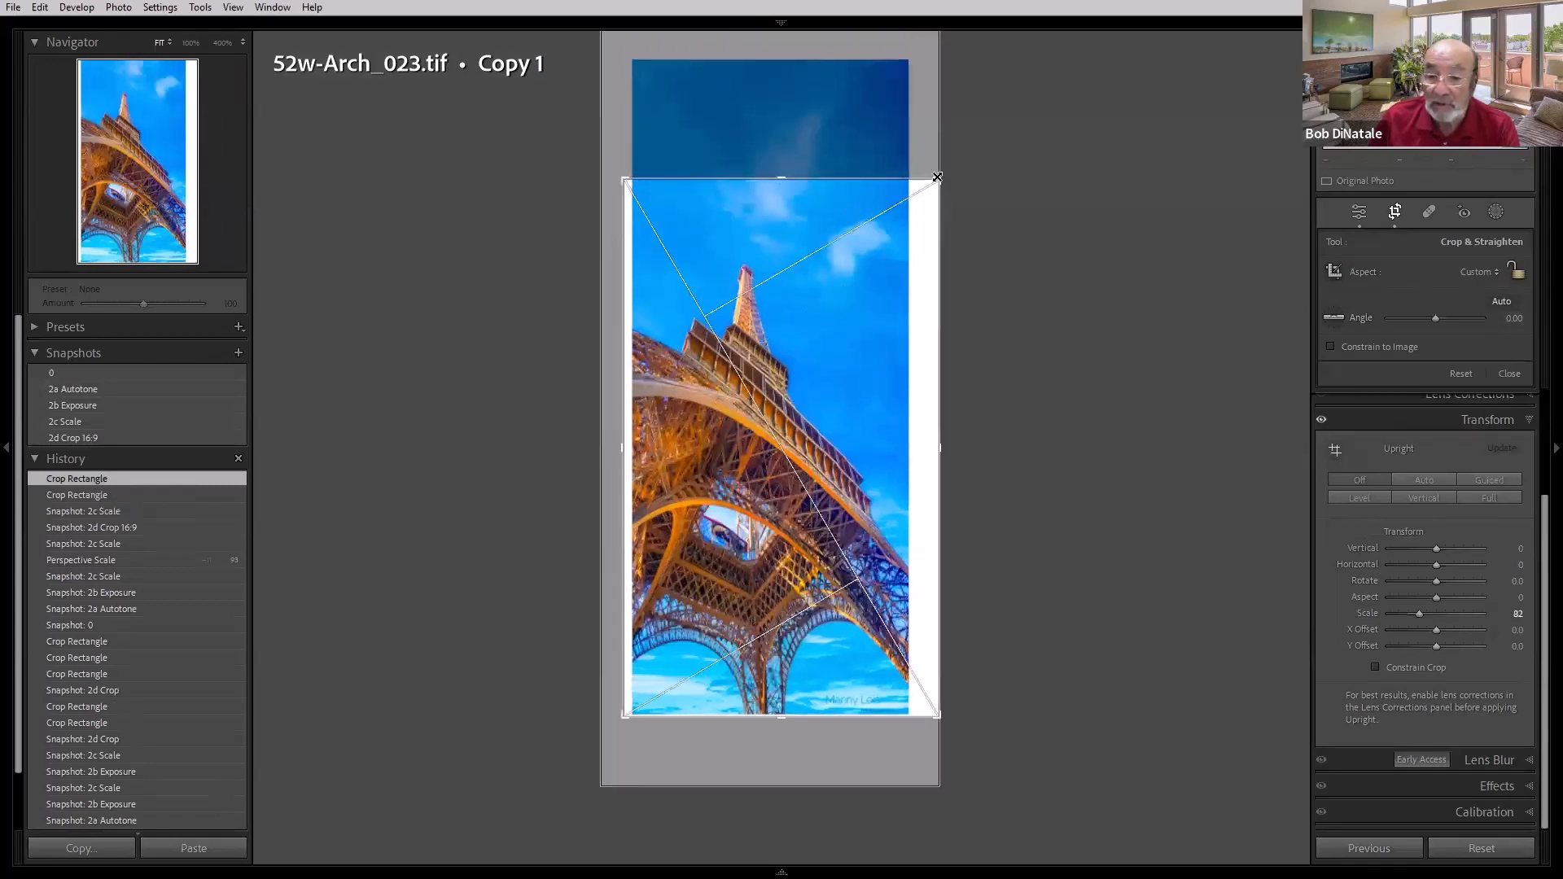
{"action": "left_click_drag", "start_coordinate": [938, 177], "coordinate": [899, 193]}
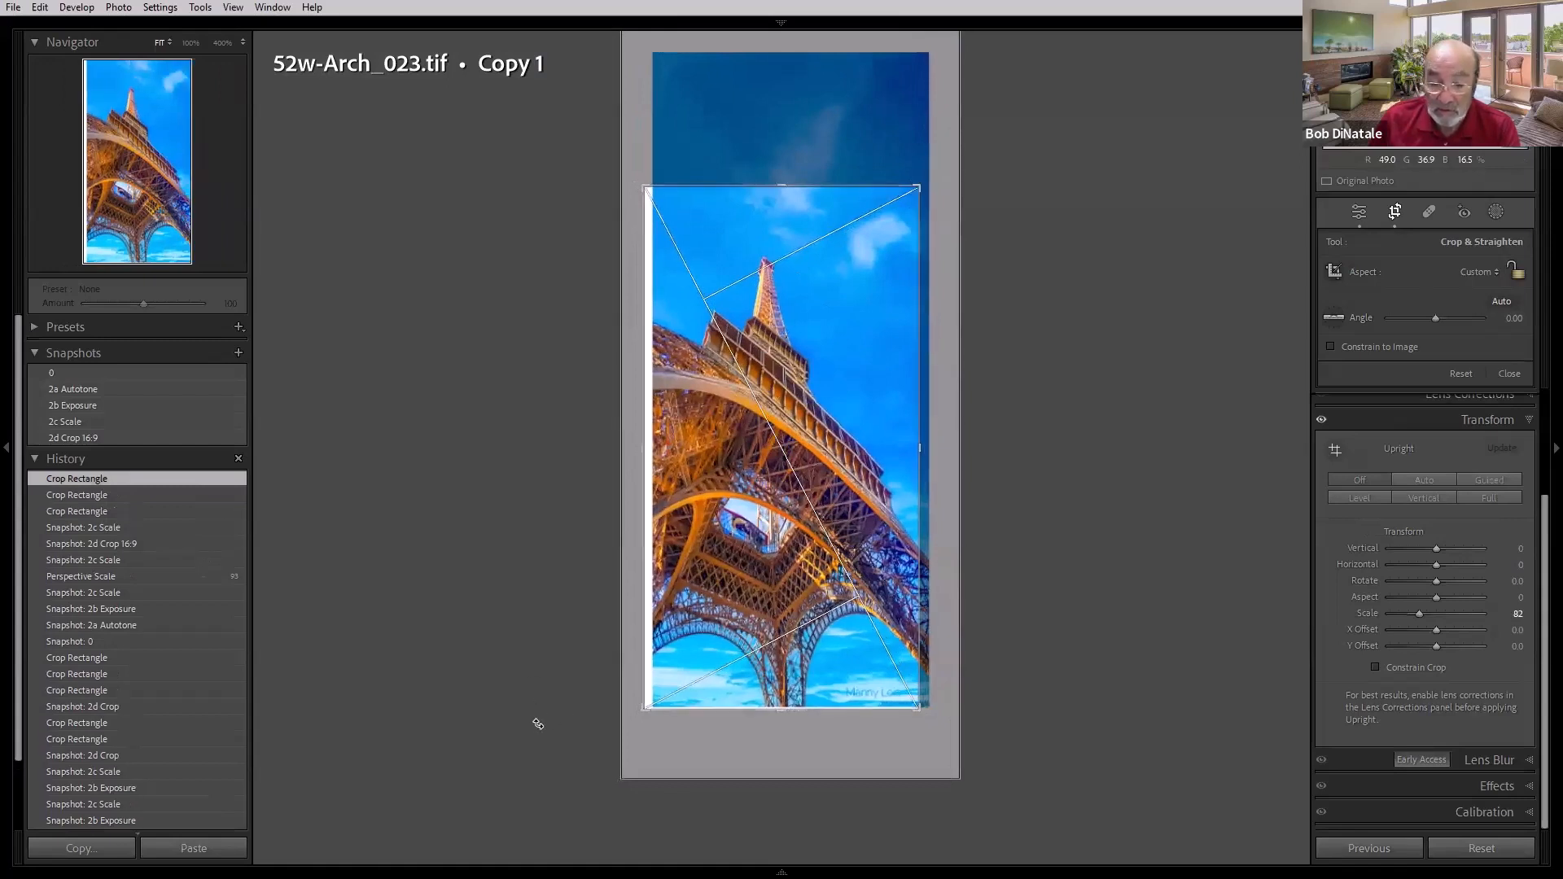
{"action": "left_click_drag", "start_coordinate": [644, 706], "coordinate": [647, 705]}
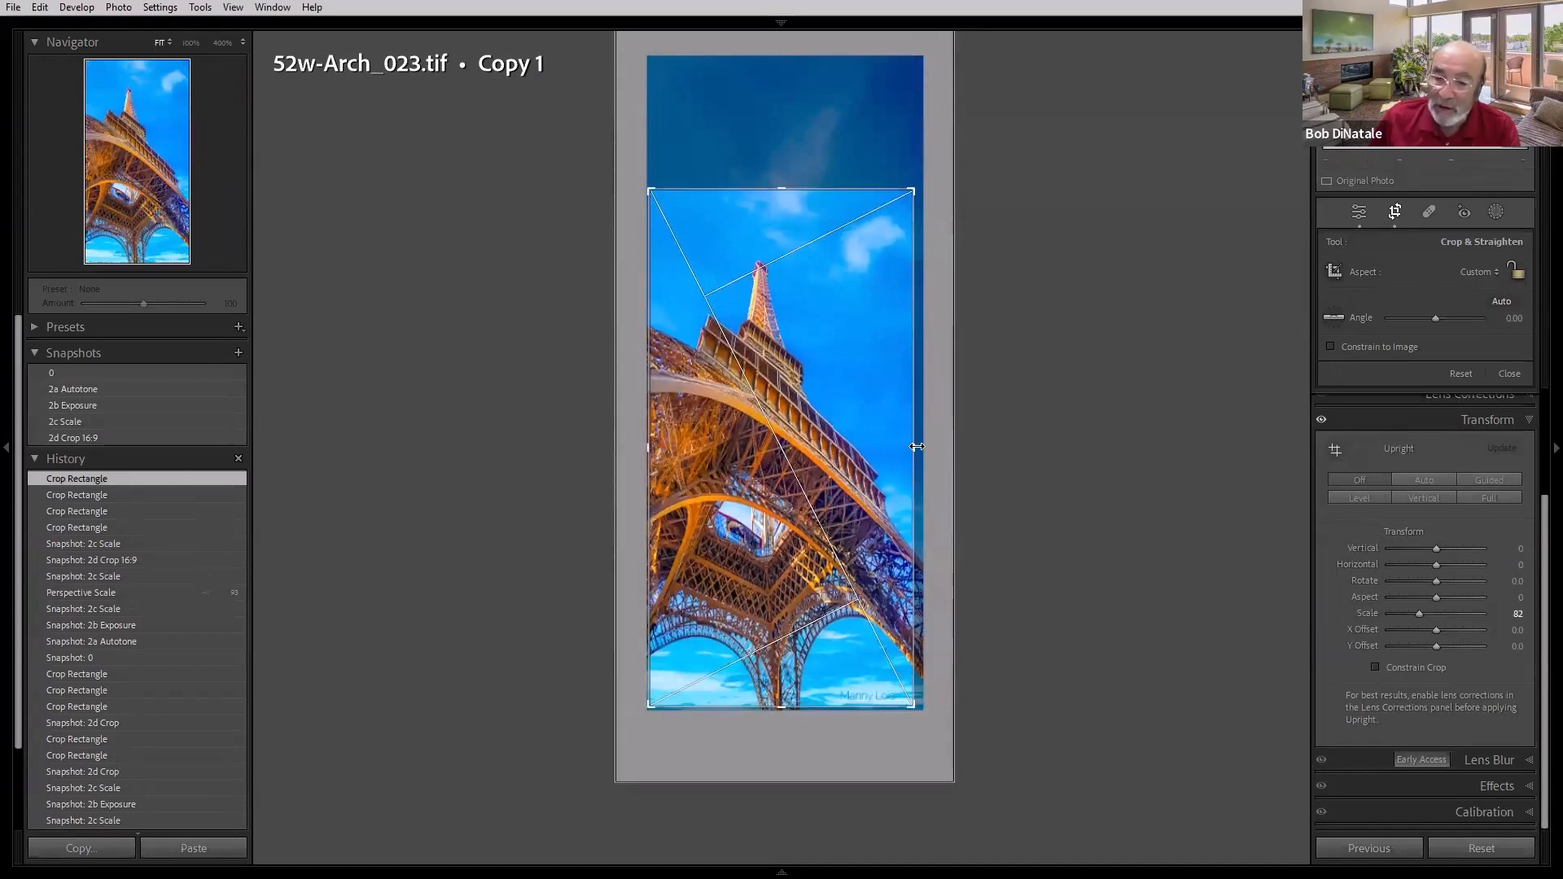
{"action": "left_click_drag", "start_coordinate": [916, 446], "coordinate": [919, 447]}
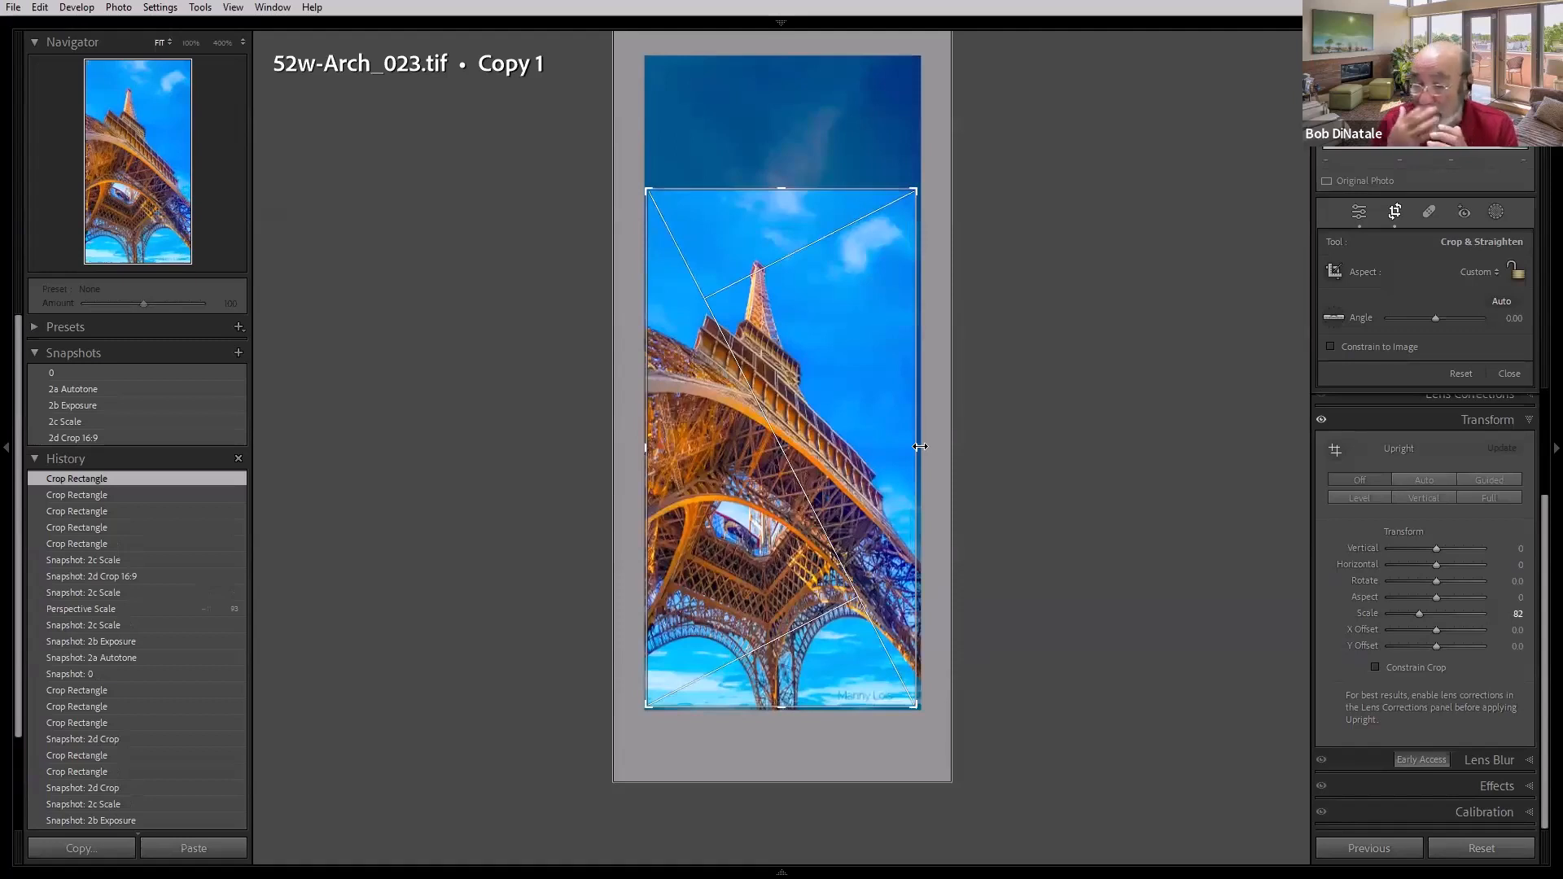
Step: Try a locked 16 x 9 ratio for the crop and shift the photo upward within the crop frame
{"action": "left_click", "coordinate": [1498, 273]}
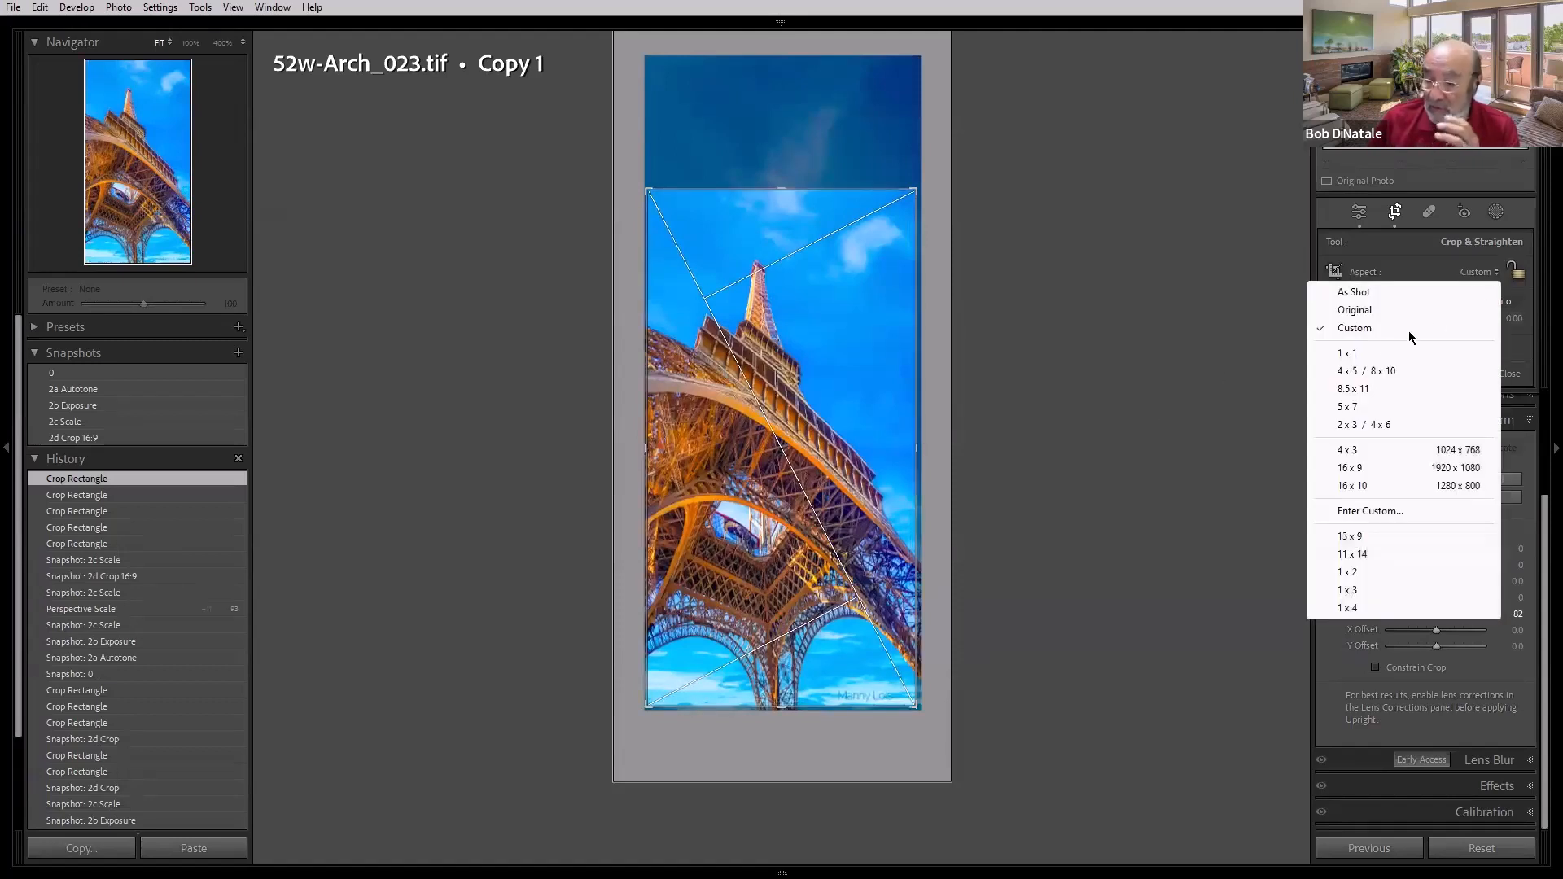
{"action": "left_click", "coordinate": [1347, 467]}
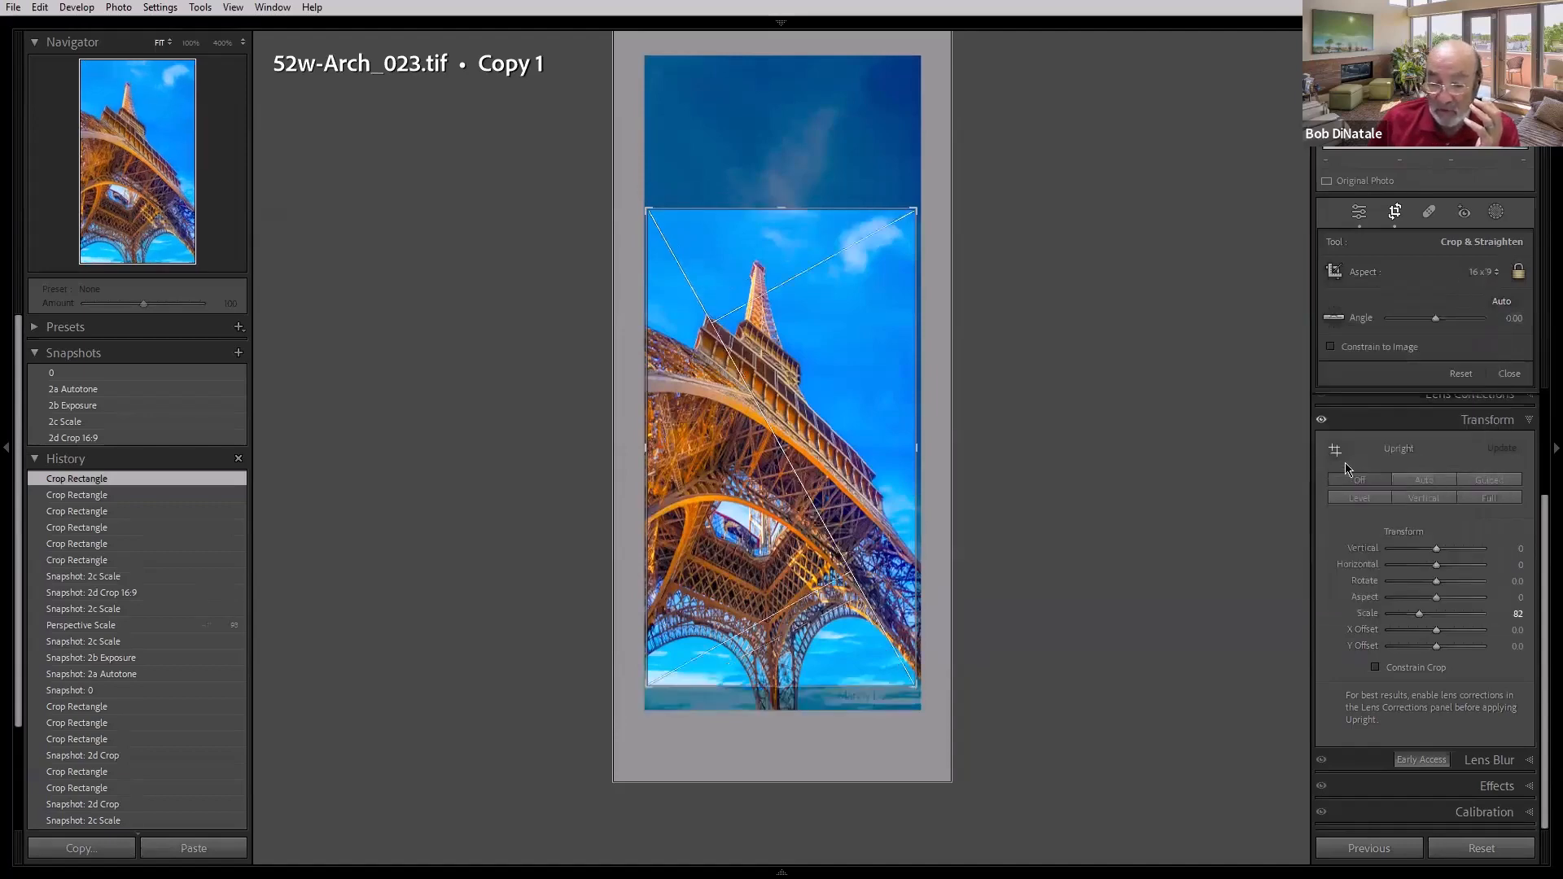
{"action": "left_click_drag", "start_coordinate": [827, 410], "coordinate": [826, 383]}
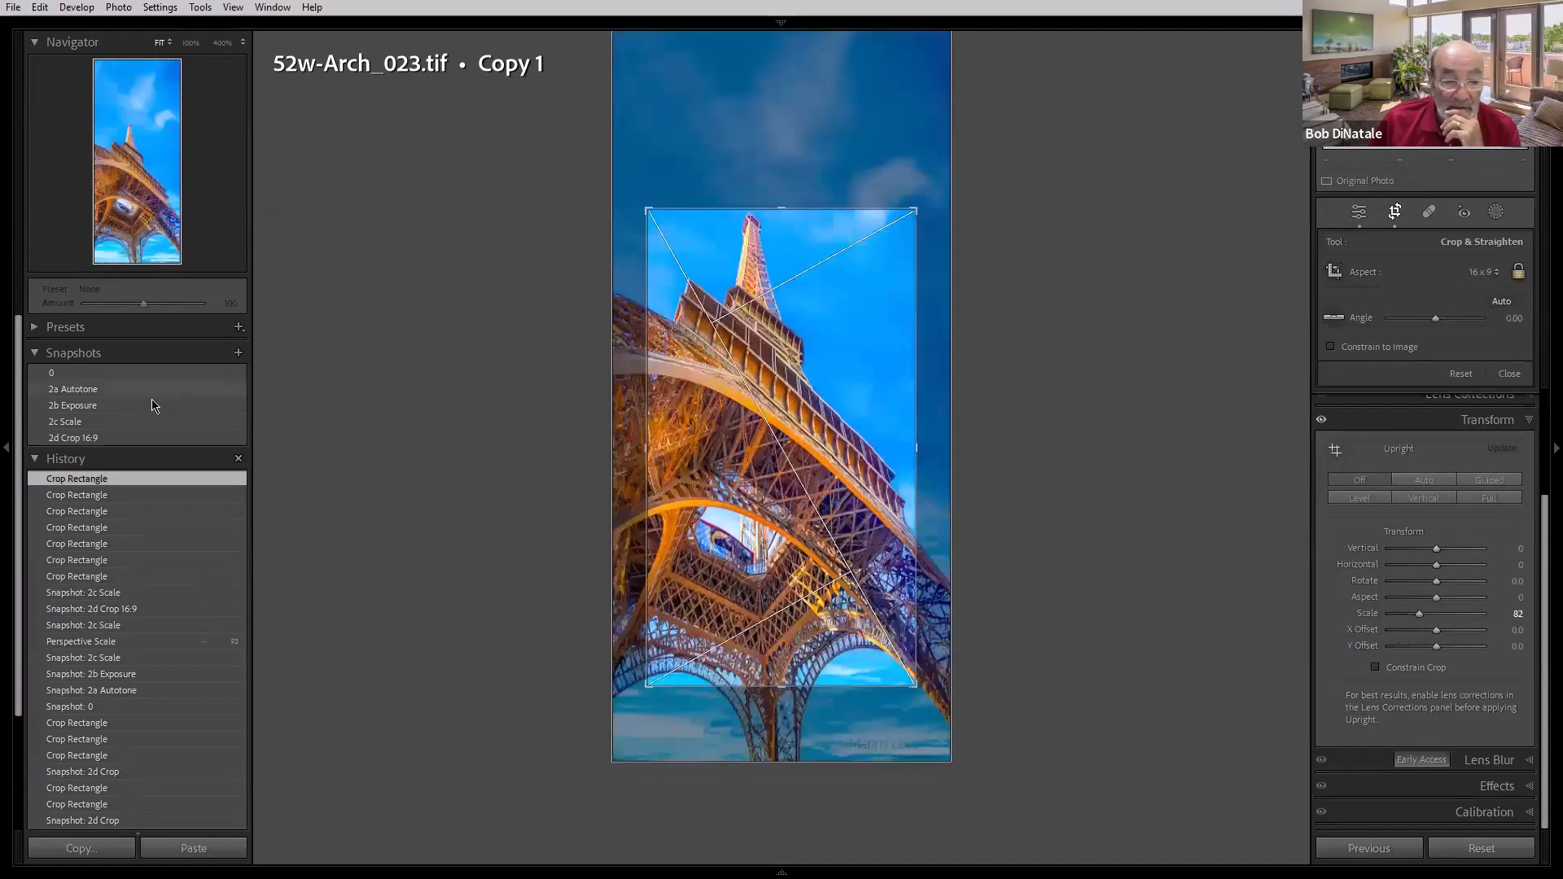
Step: Restore the 2c Scale snapshot, compare it with 2d Crop 16:9, ending on 2d Crop 16:9, and leave the crop tool
{"action": "left_click", "coordinate": [132, 420]}
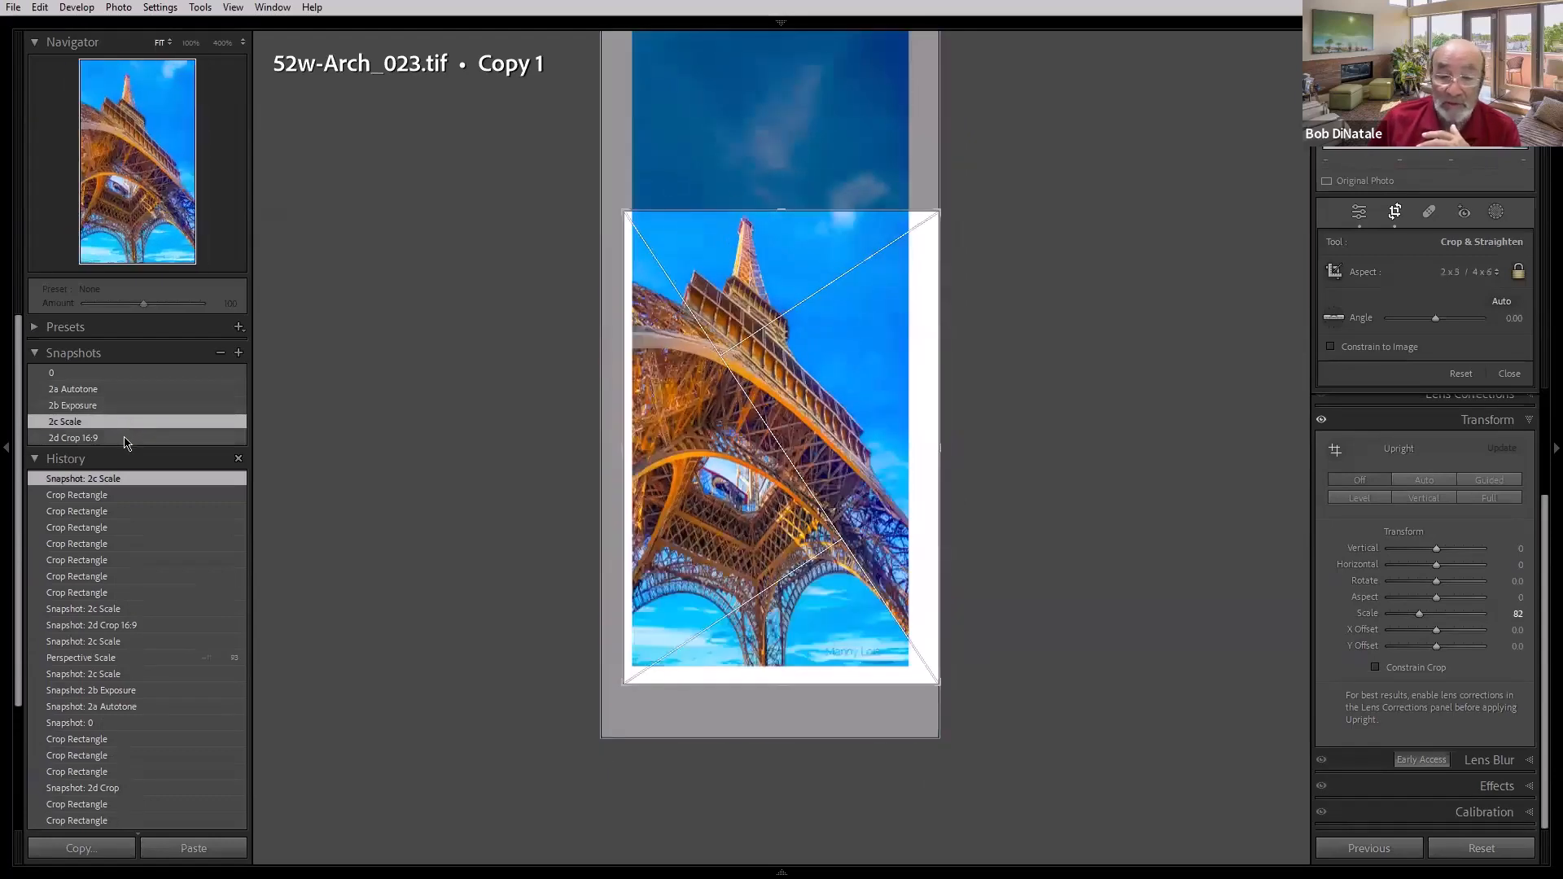
{"action": "left_click", "coordinate": [126, 439]}
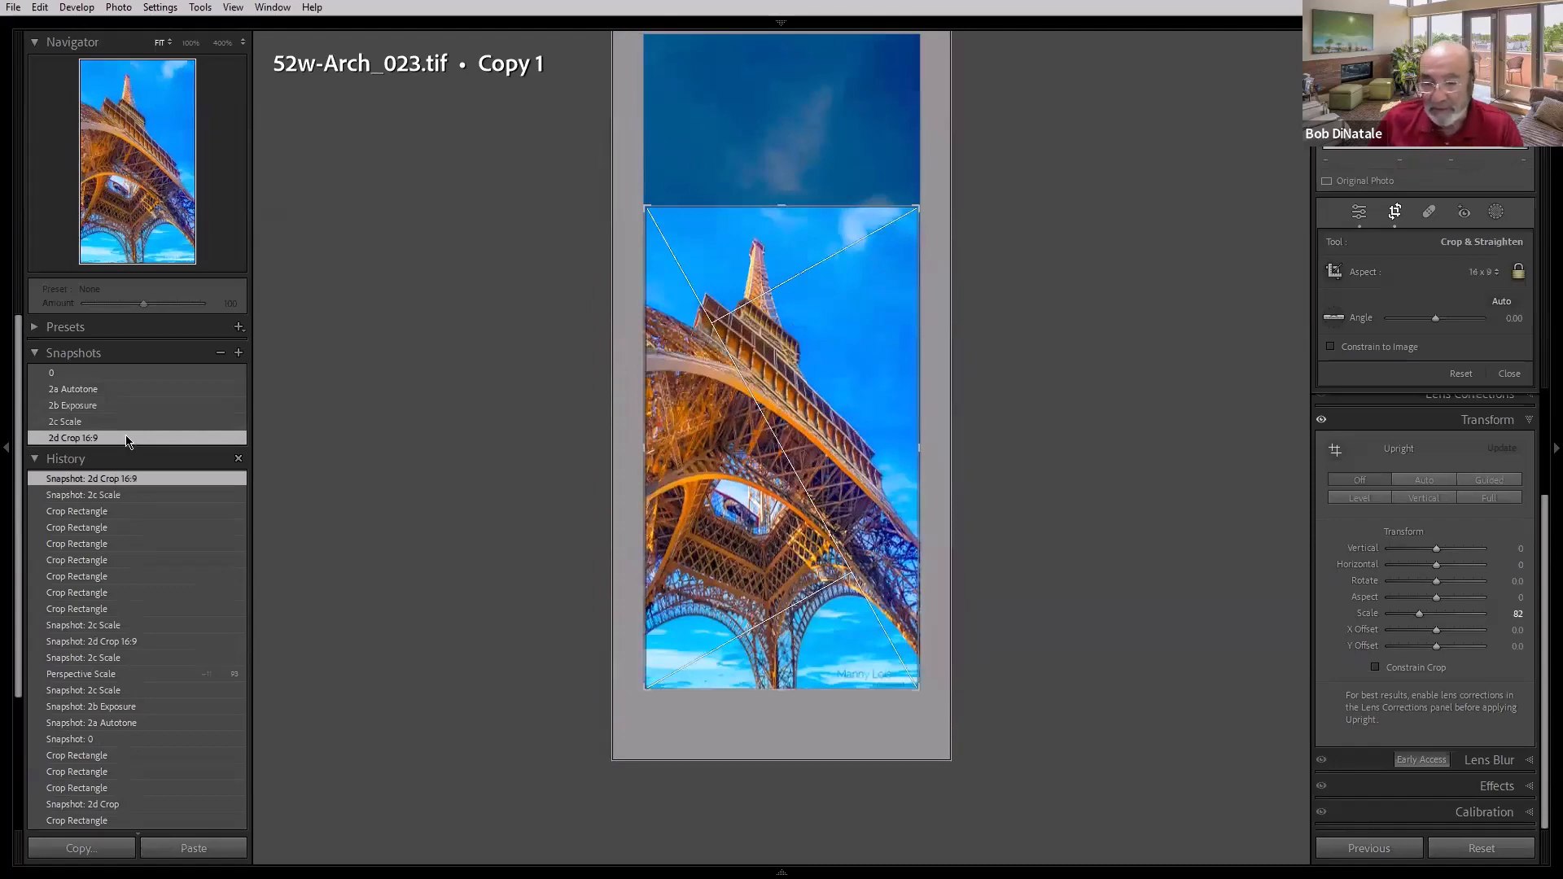
{"action": "key", "text": "r"}
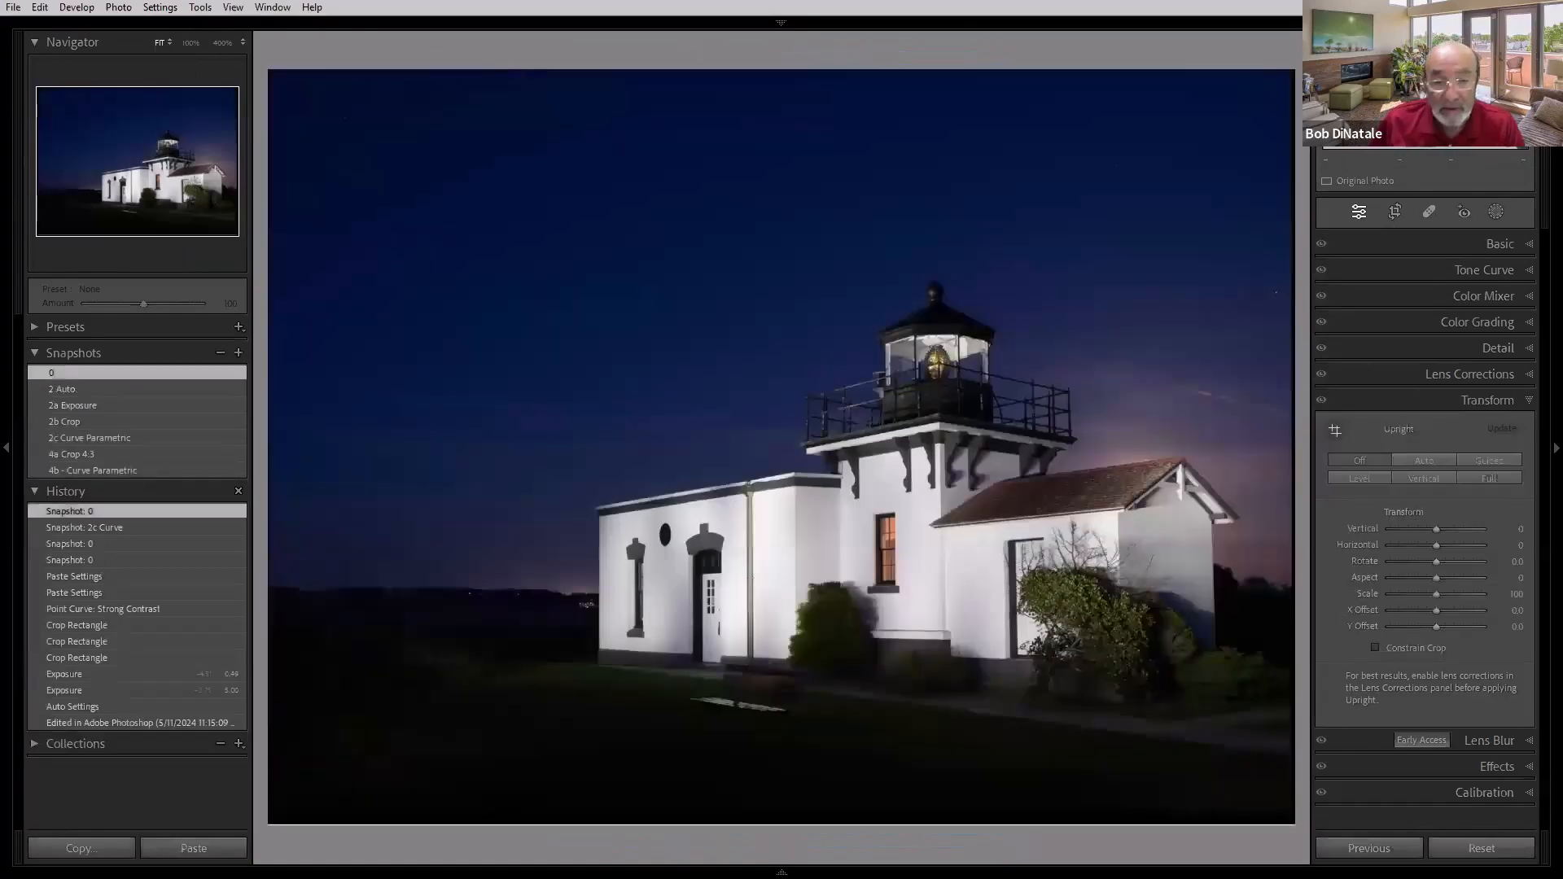
Step: Show the photo info overlay, go to Copy 2 of 52w-Arch_010_EM.tif and compare its 0, 2 Auto, 2a Exposure and 2b Crop snapshots
{"action": "key", "text": "i"}
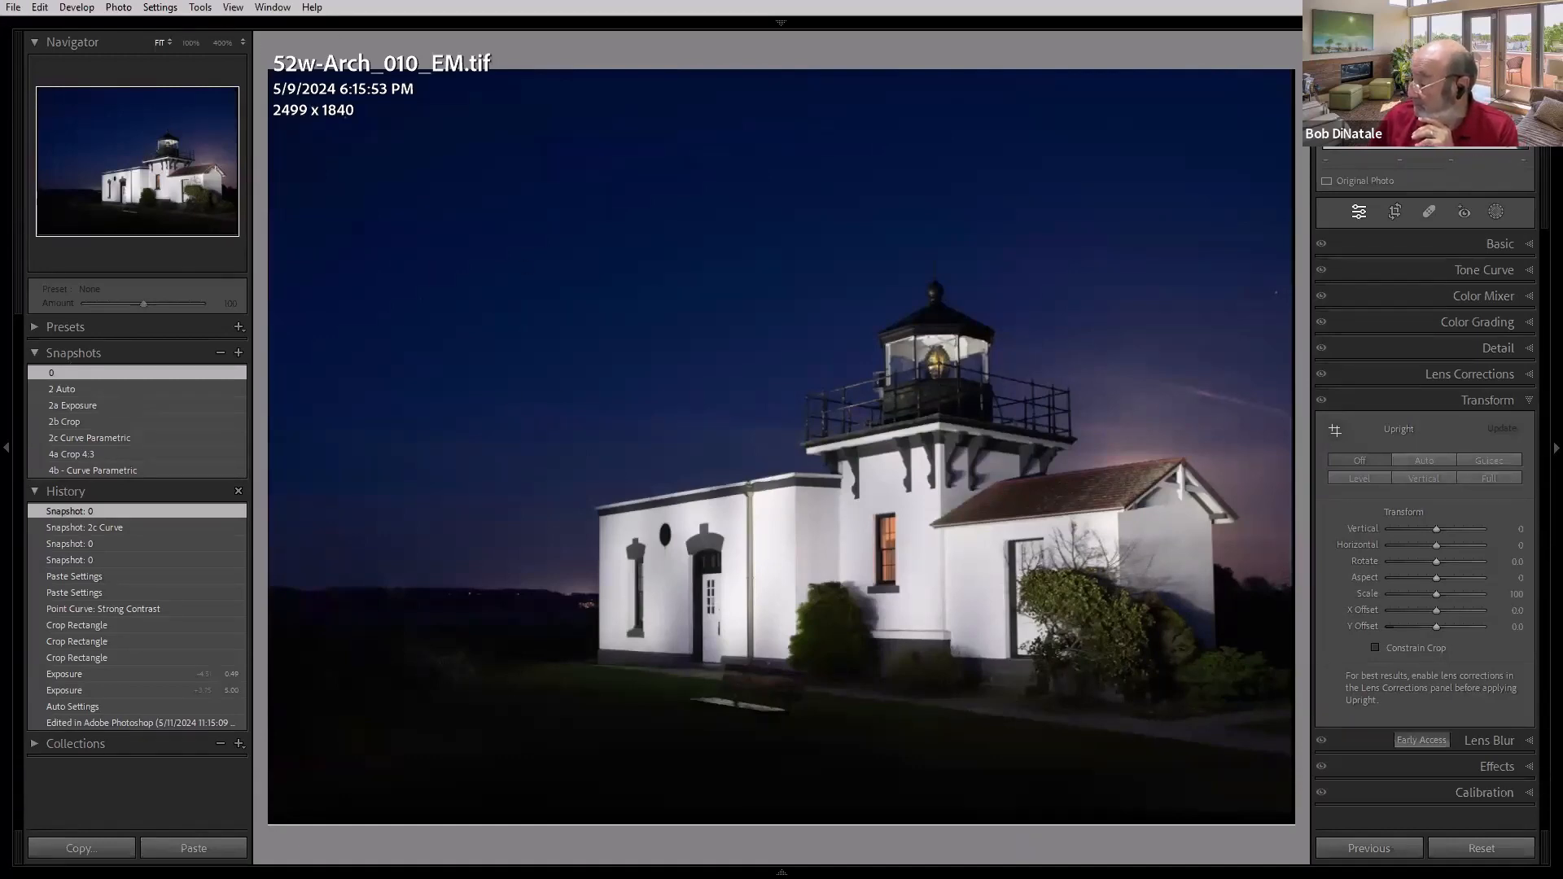
{"action": "key", "text": "Right"}
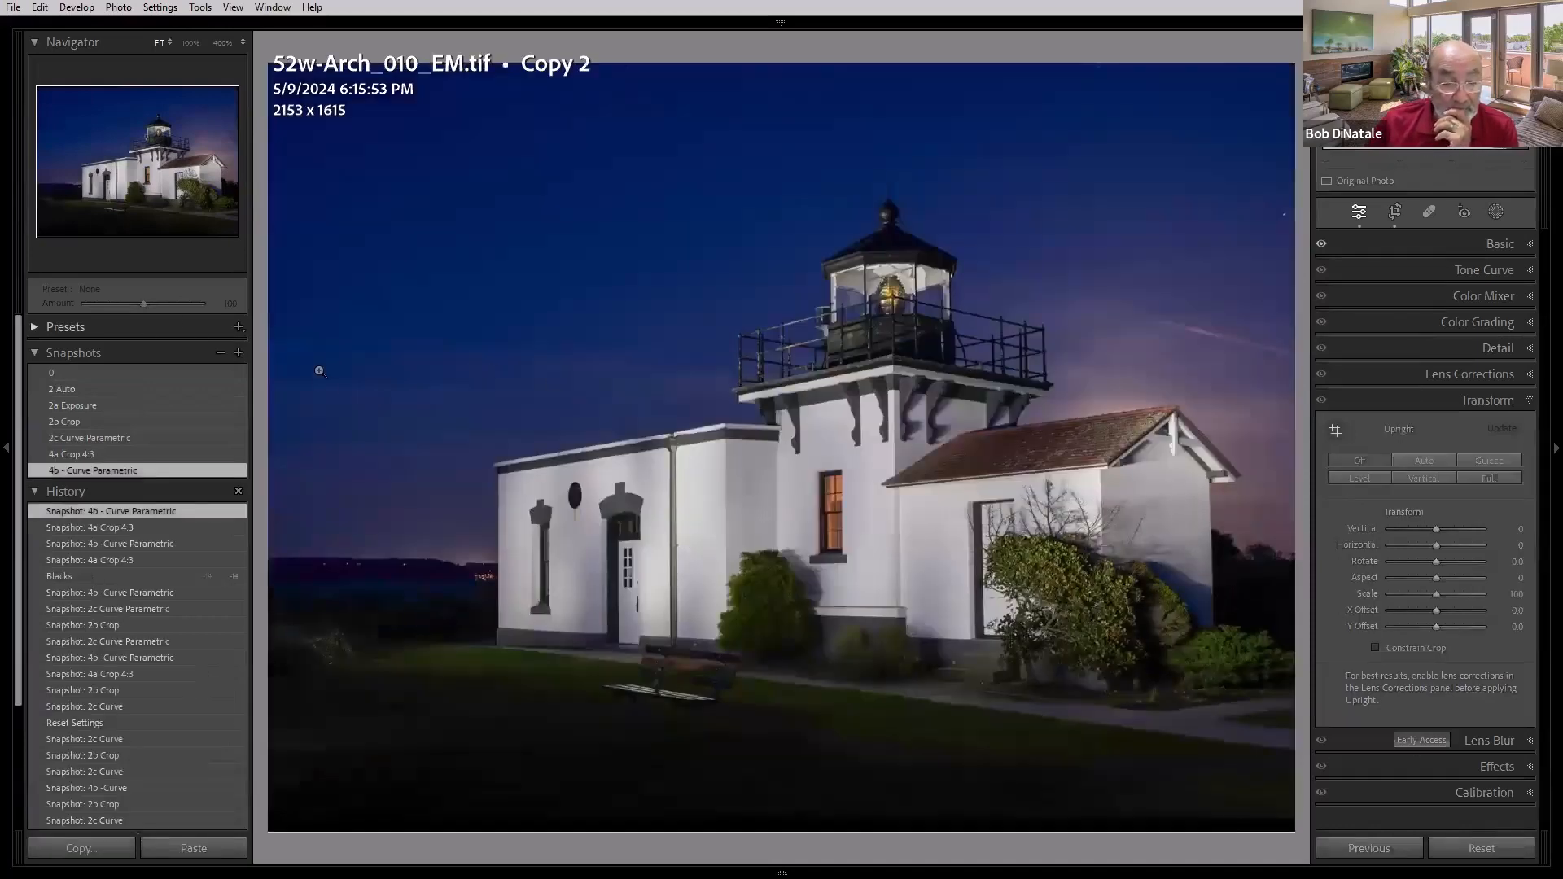
{"action": "left_click", "coordinate": [179, 372]}
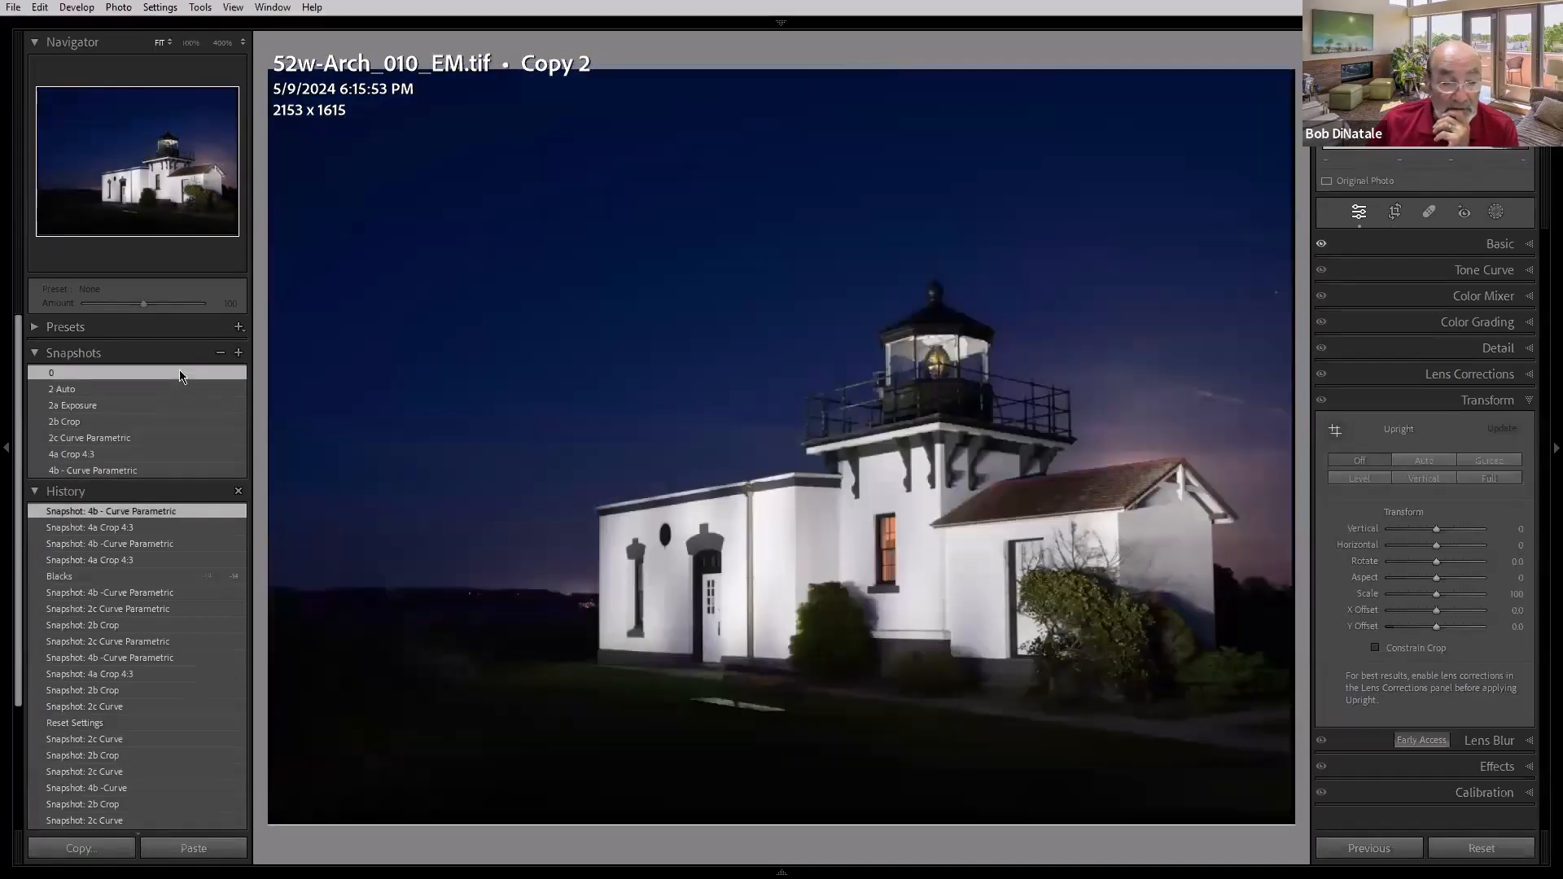
{"action": "left_click", "coordinate": [168, 387]}
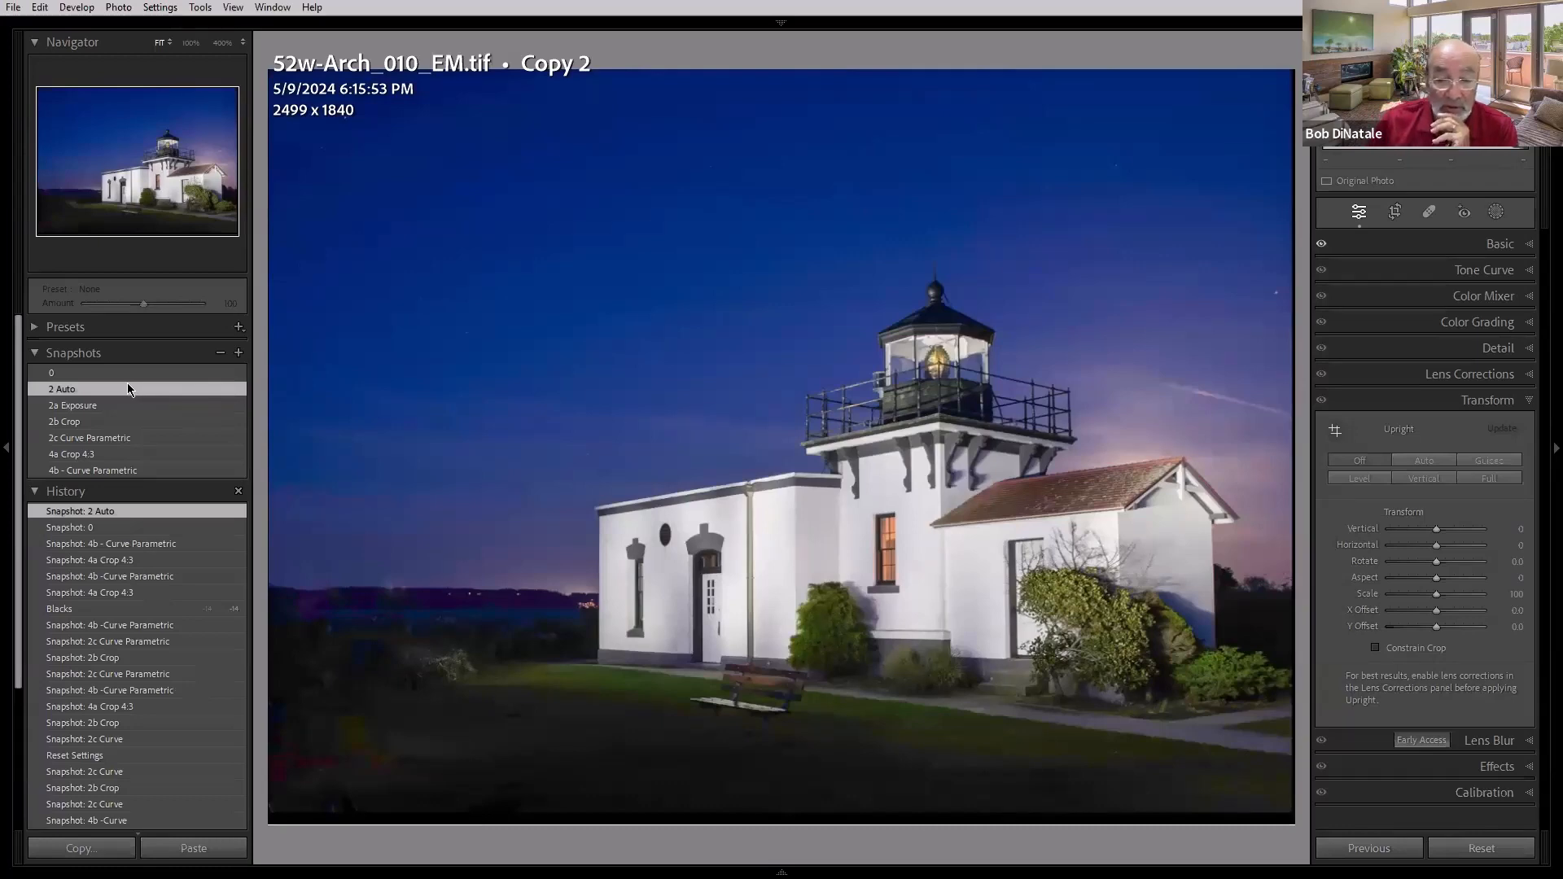
{"action": "left_click", "coordinate": [122, 406]}
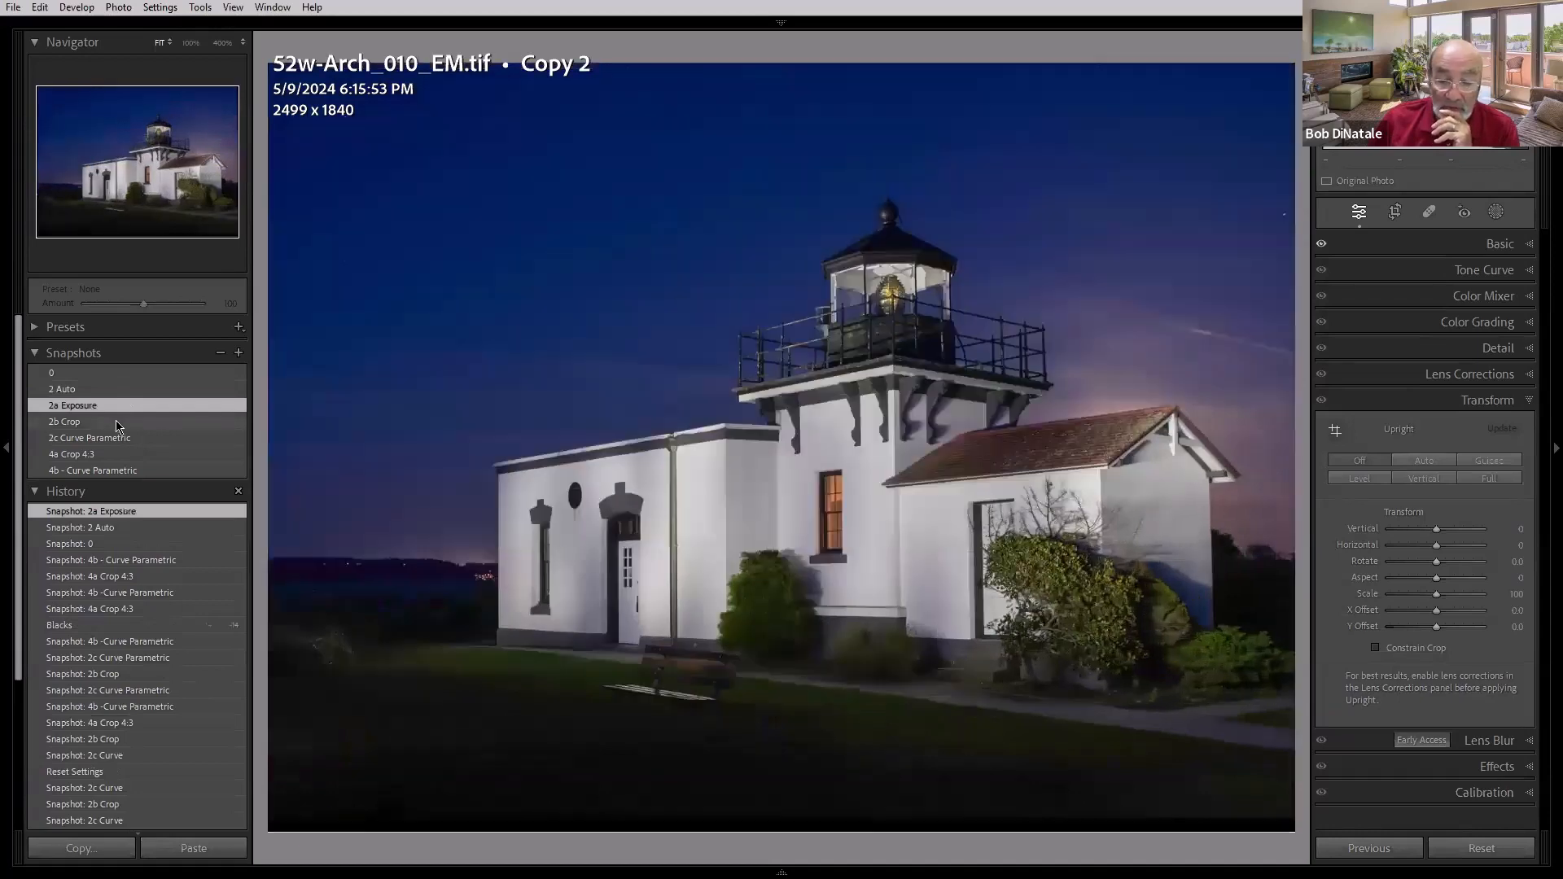
{"action": "left_click", "coordinate": [116, 422]}
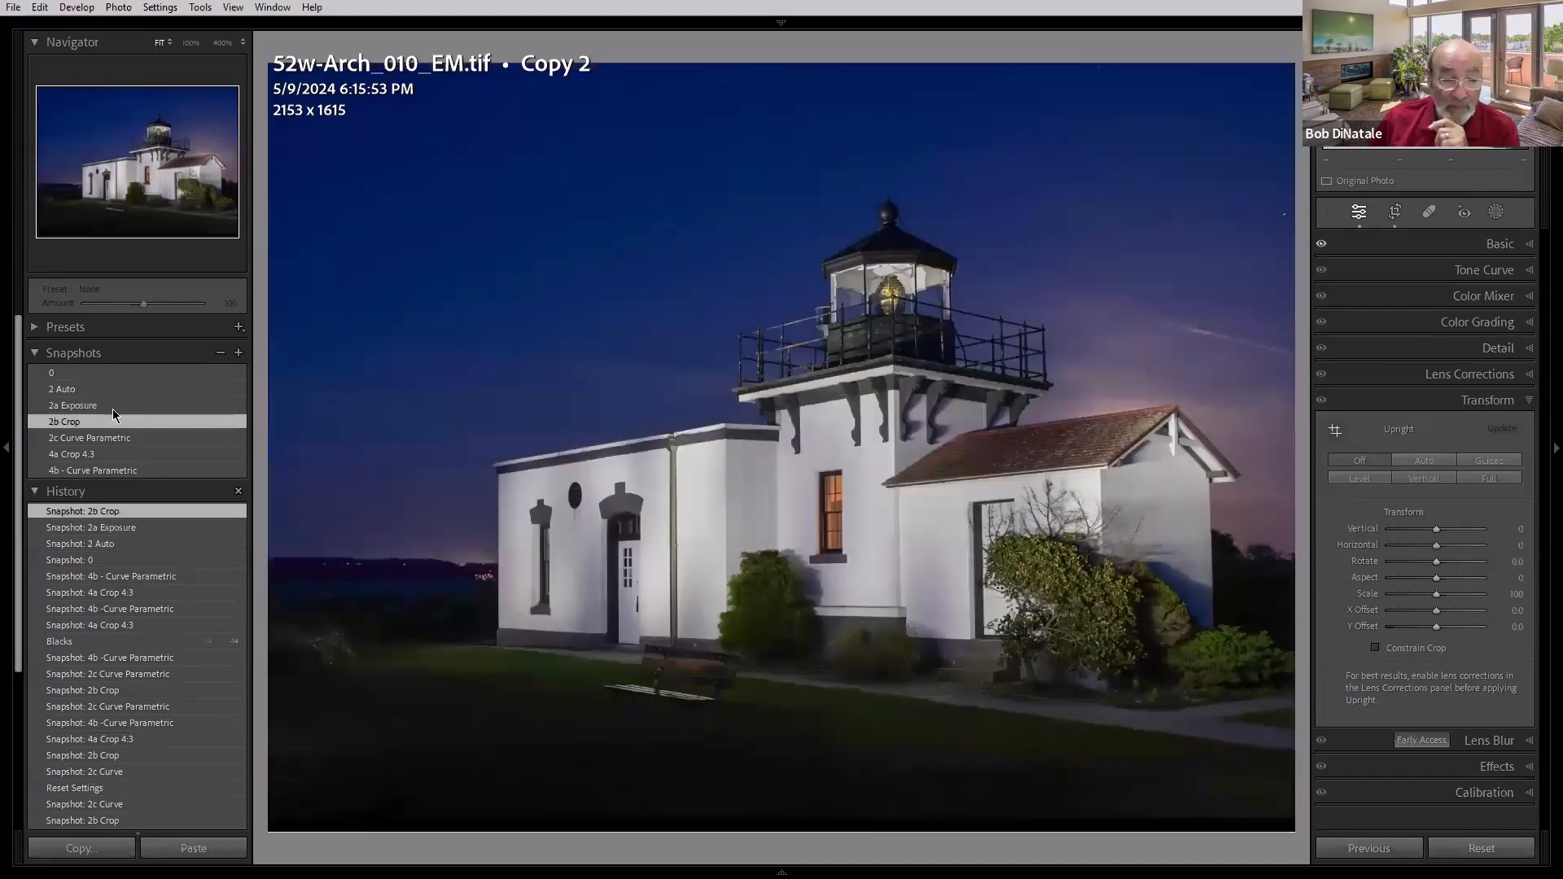
{"action": "left_click", "coordinate": [112, 407]}
{"action": "left_click", "coordinate": [115, 422]}
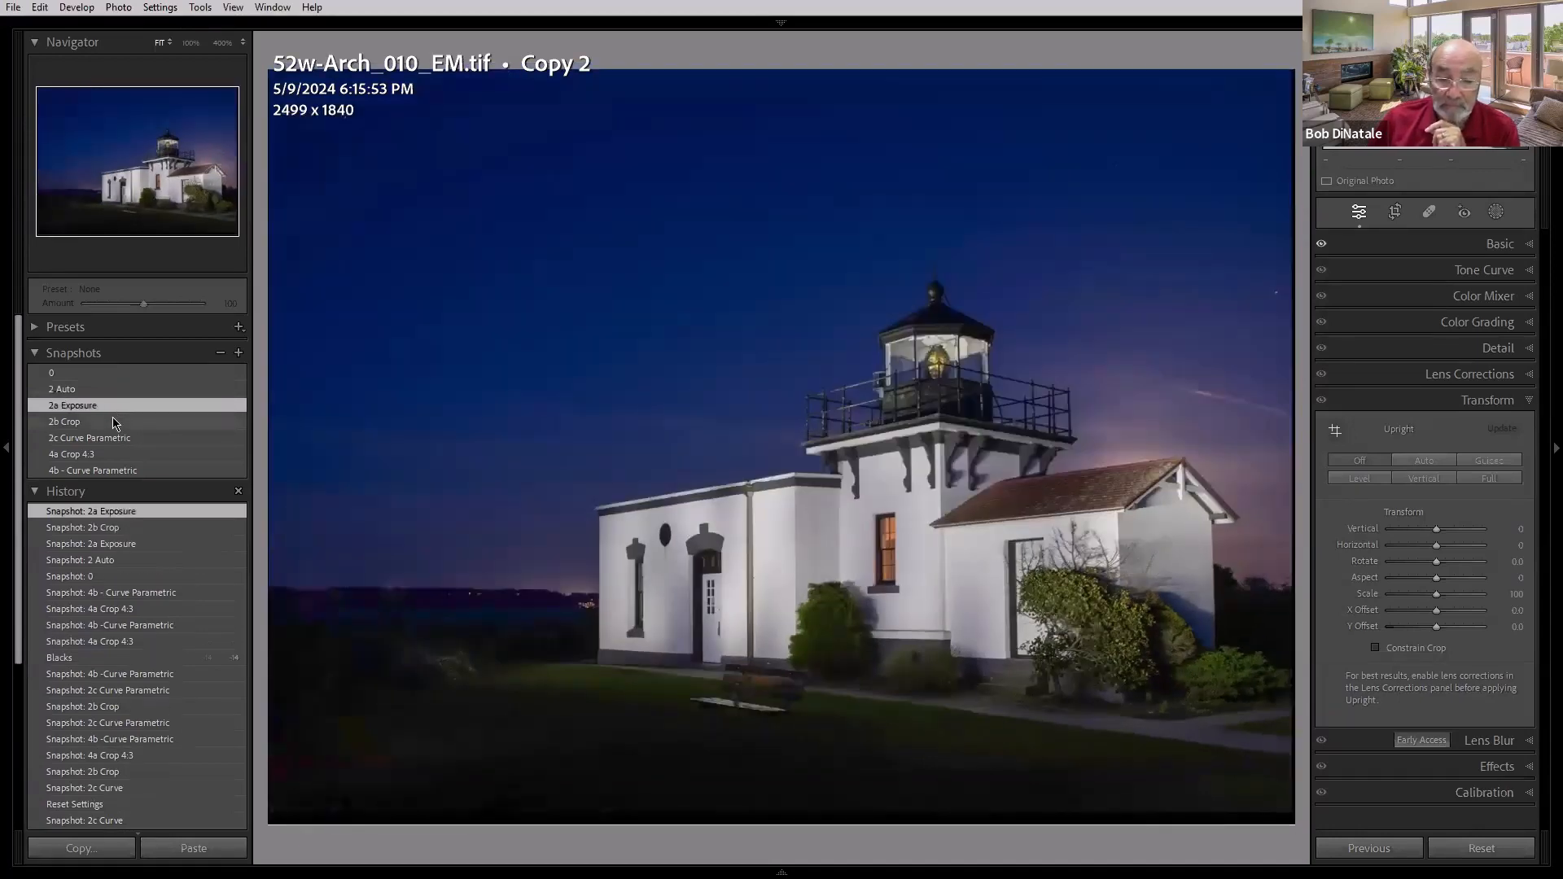
Step: Try a 2 x 3 / 4 x 6 crop ratio on the lighthouse photo and preview it with the interface blacked out
{"action": "left_click", "coordinate": [1394, 212]}
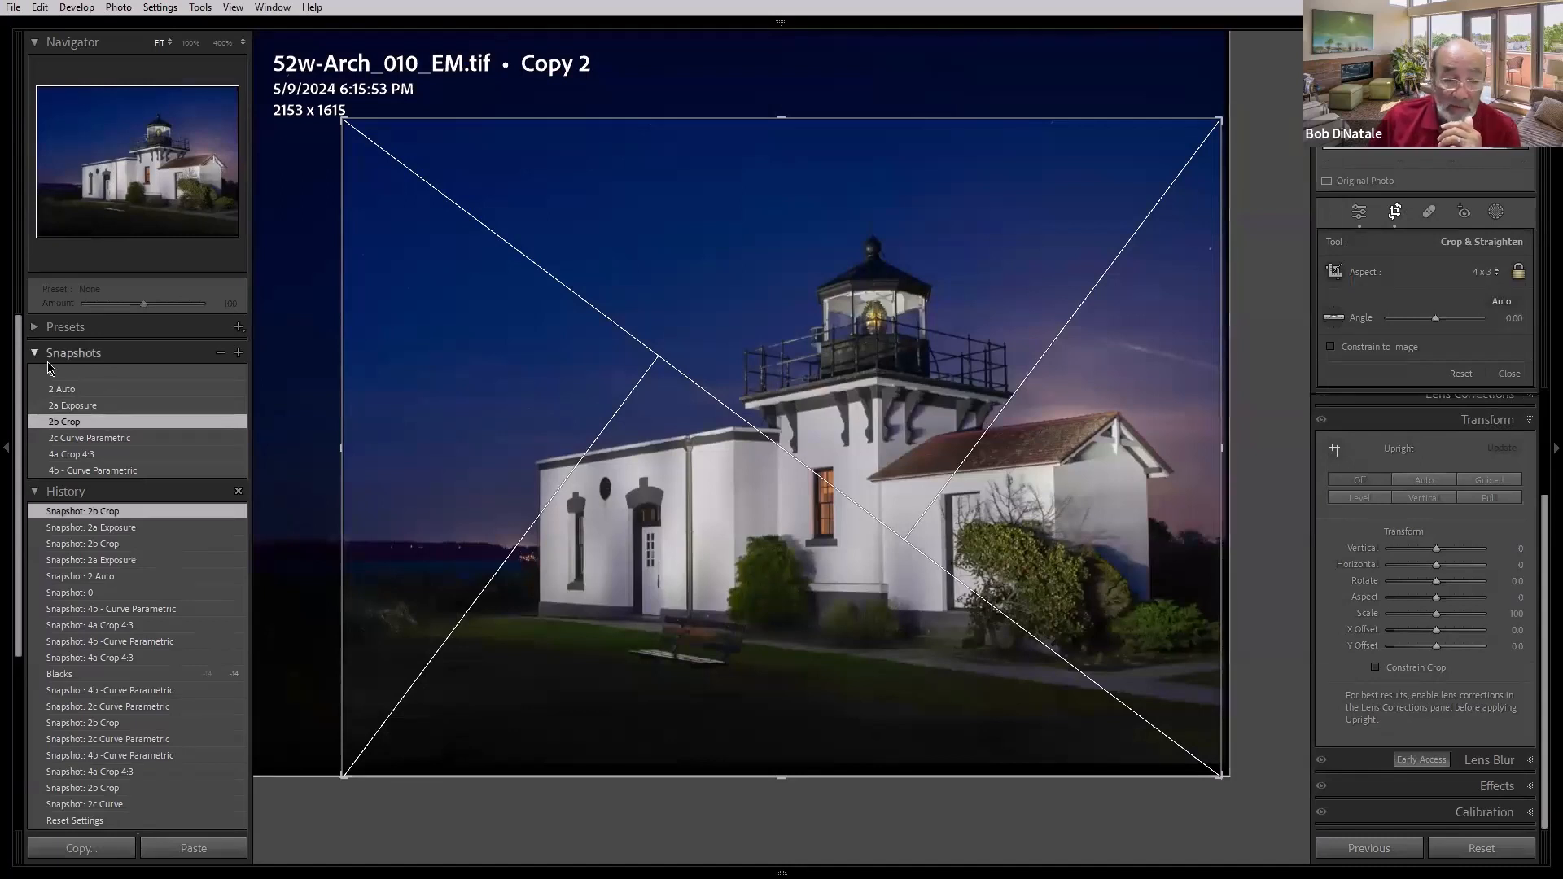
{"action": "left_click", "coordinate": [1498, 273]}
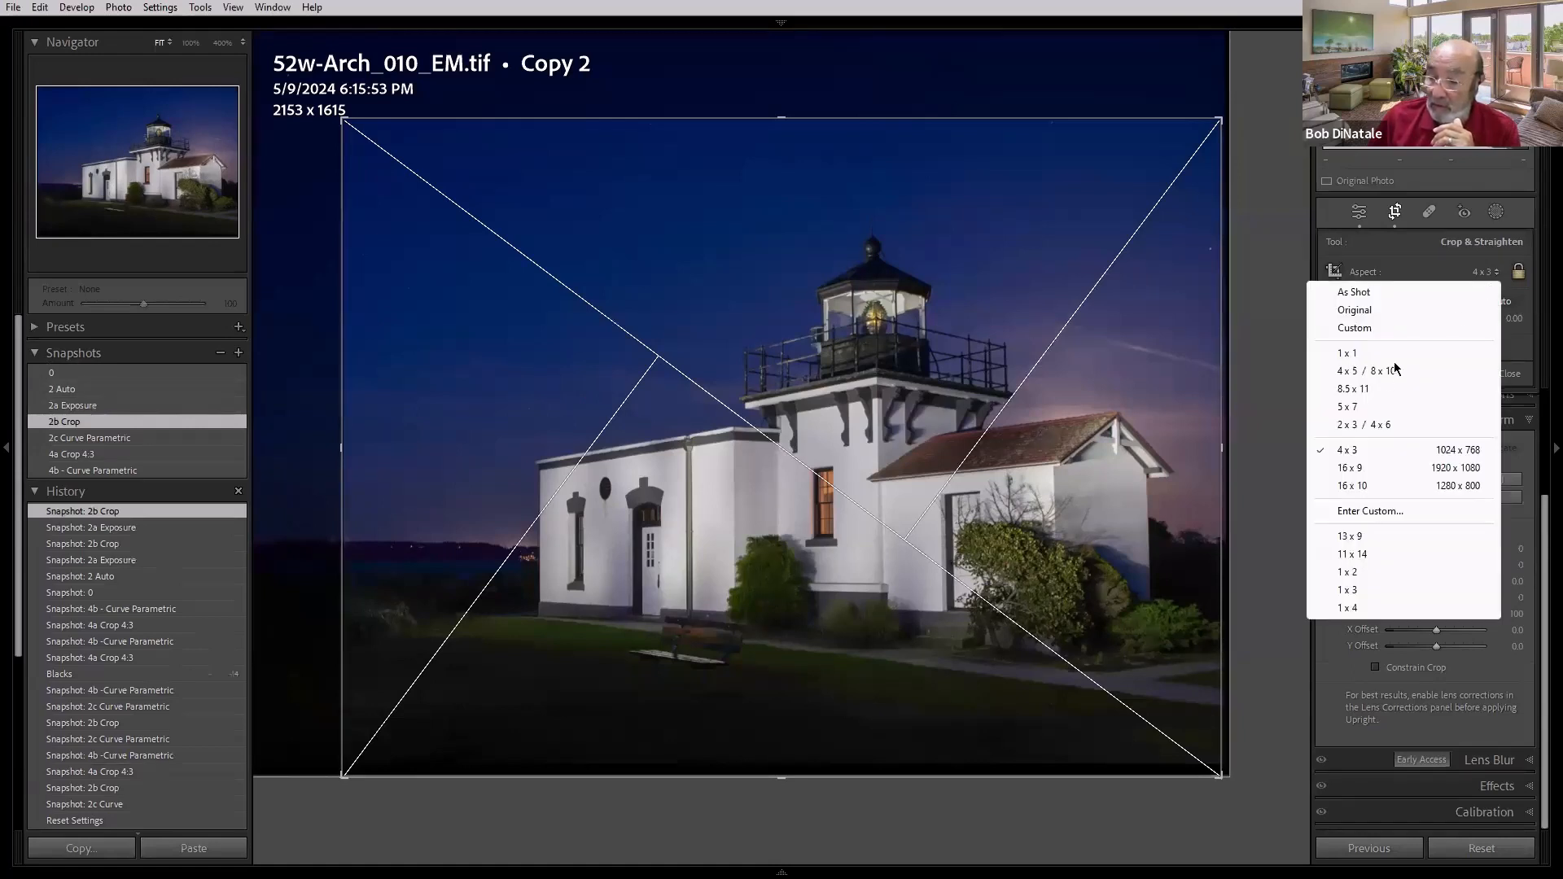
{"action": "left_click", "coordinate": [1354, 426]}
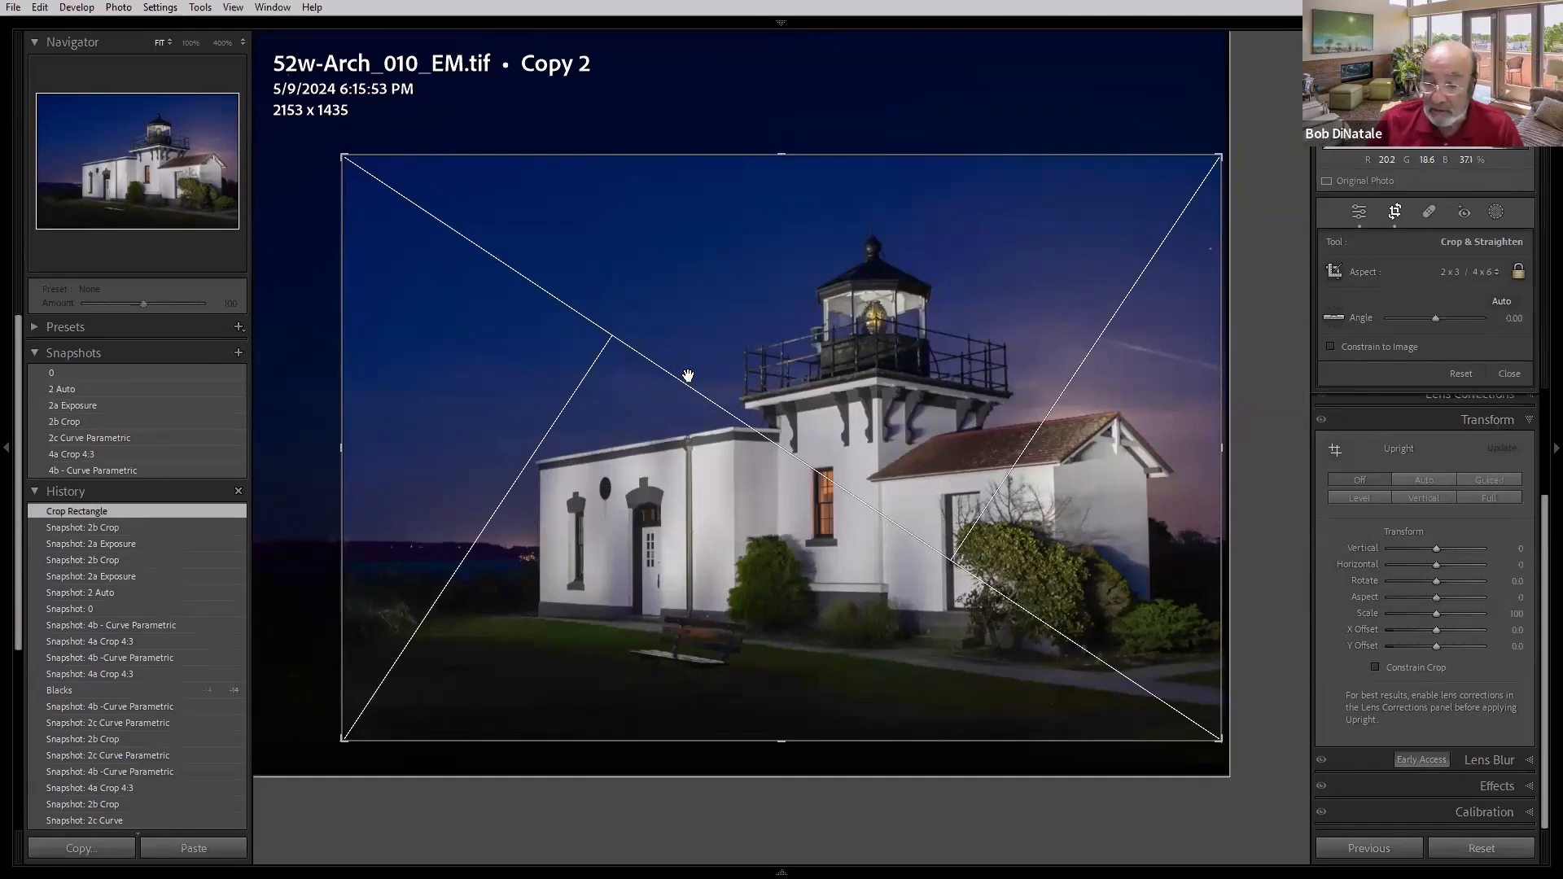
{"action": "left_click_drag", "start_coordinate": [687, 375], "coordinate": [688, 375]}
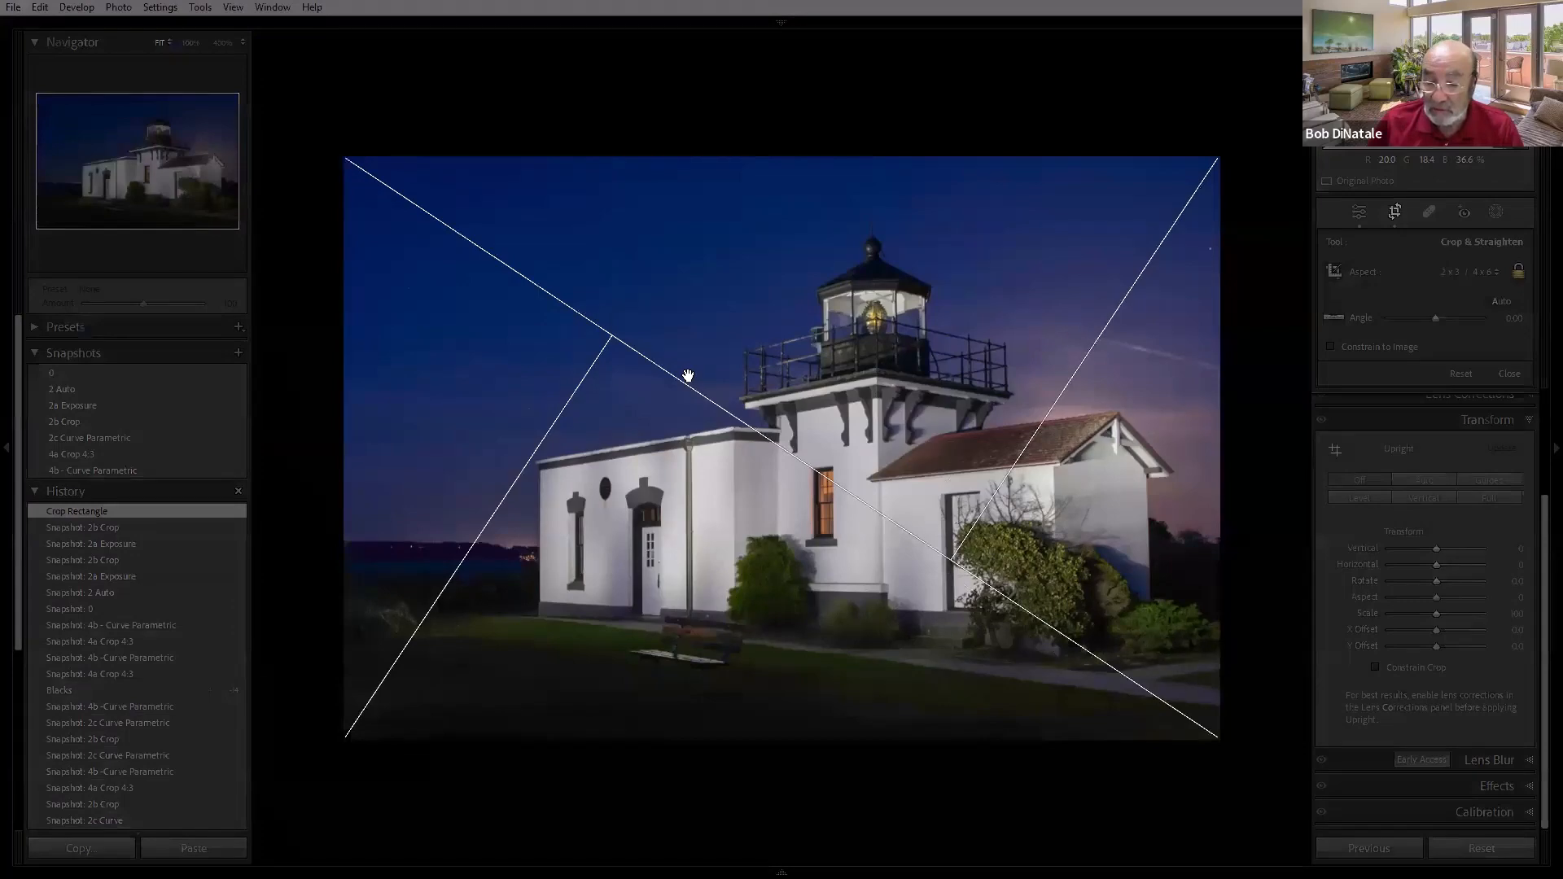
{"action": "key", "text": "l"}
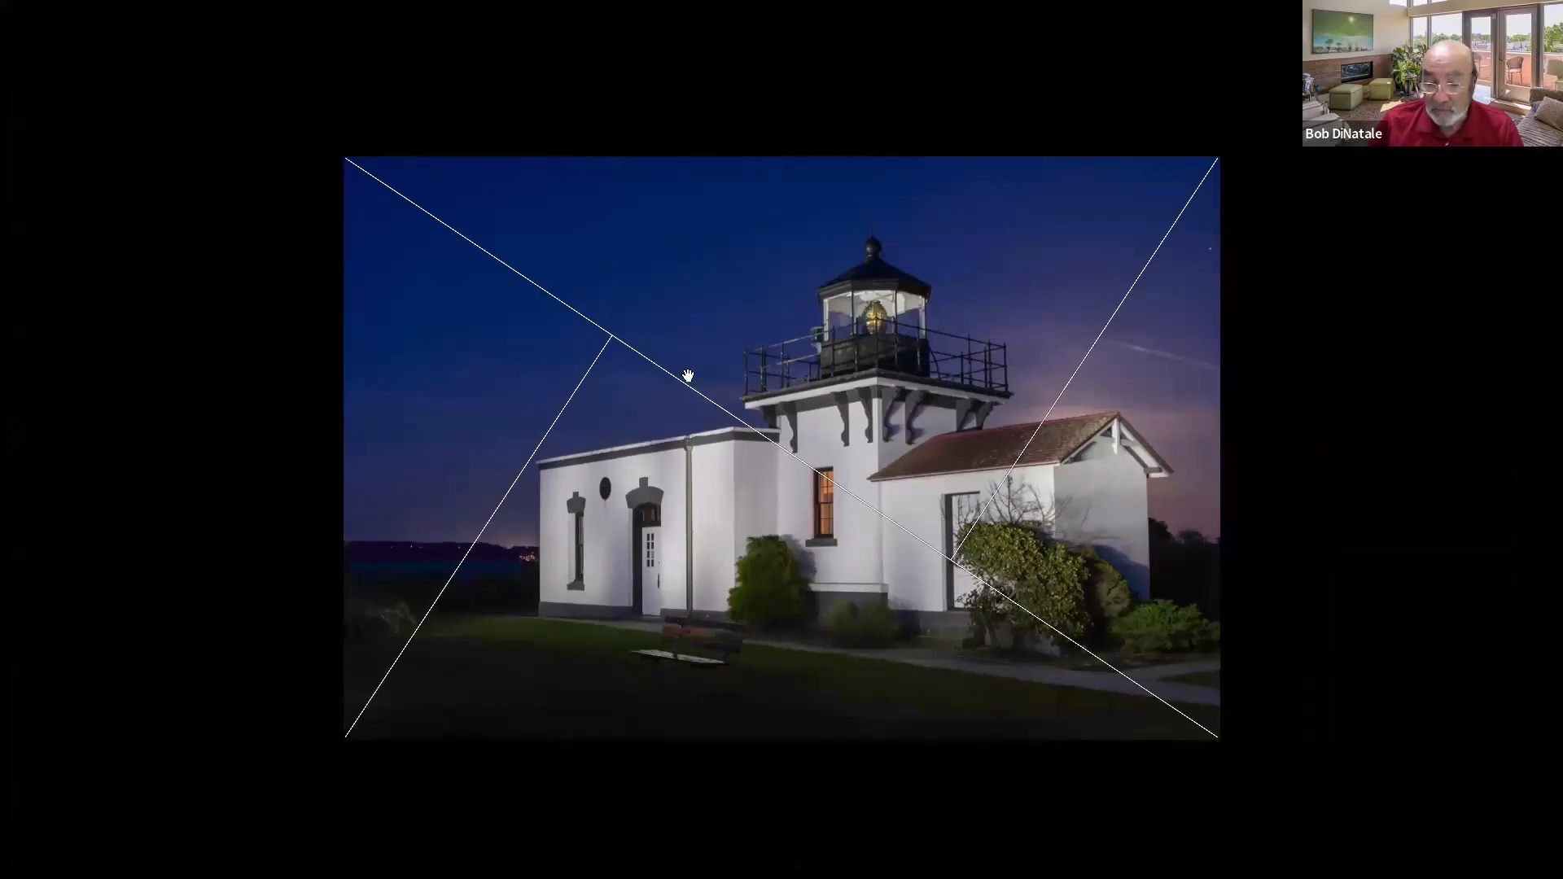
{"action": "left_click_drag", "start_coordinate": [687, 376], "coordinate": [687, 375]}
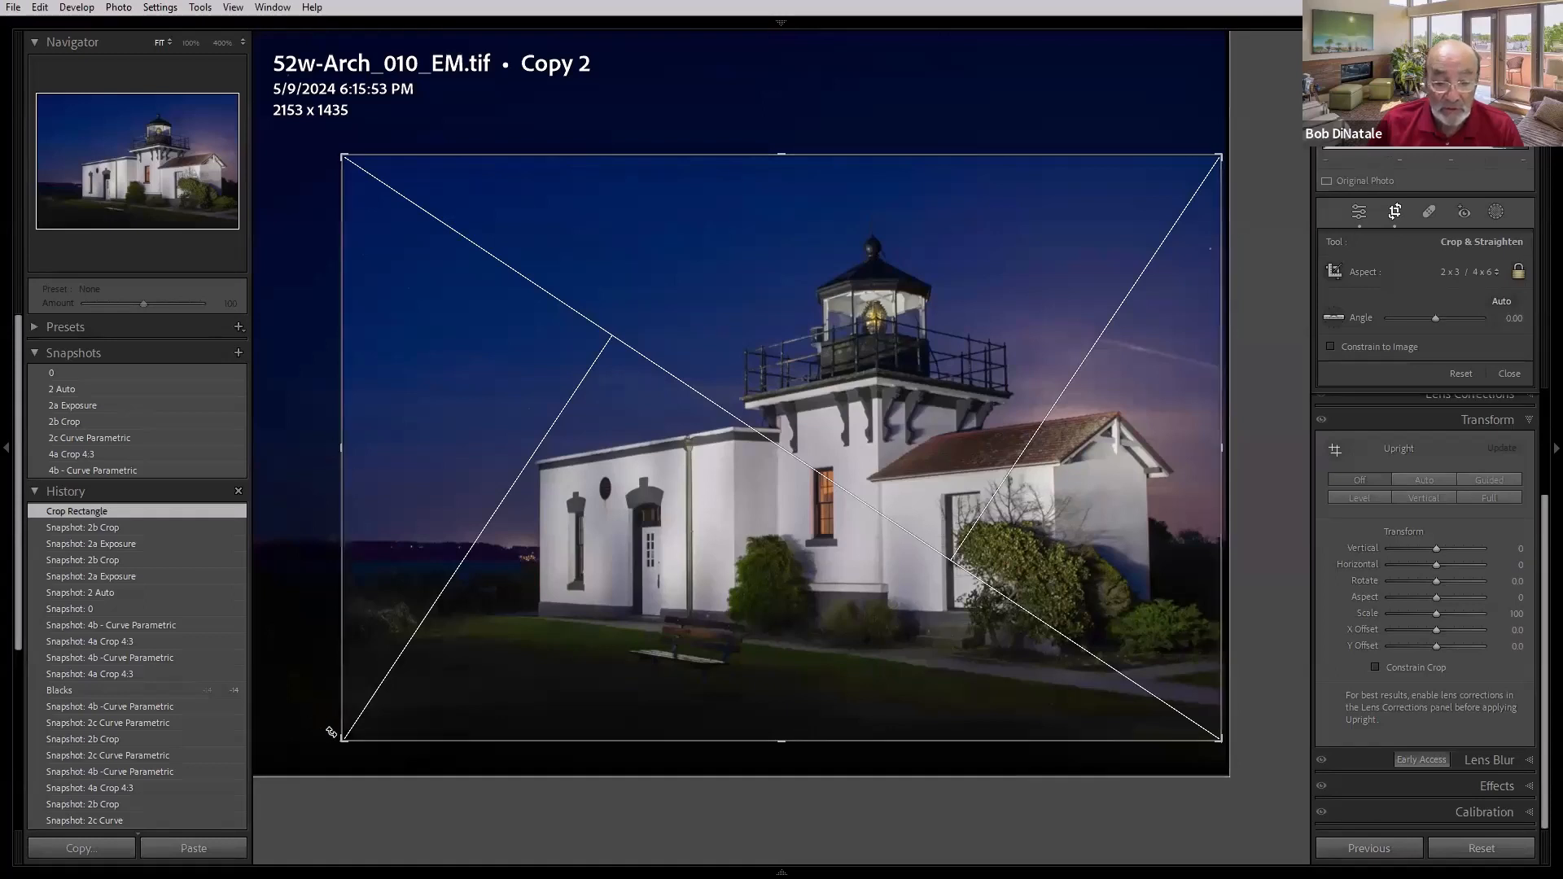
Step: Enlarge the 2 x 3 crop to about 2297 x 1531 pixels, apply it and preview the photo with the interface blacked out
{"action": "mouse_move", "coordinate": [330, 733]}
{"action": "left_mouse_down"}
{"action": "mouse_move", "coordinate": [342, 750]}
{"action": "mouse_move", "coordinate": [315, 748]}
{"action": "left_mouse_up"}
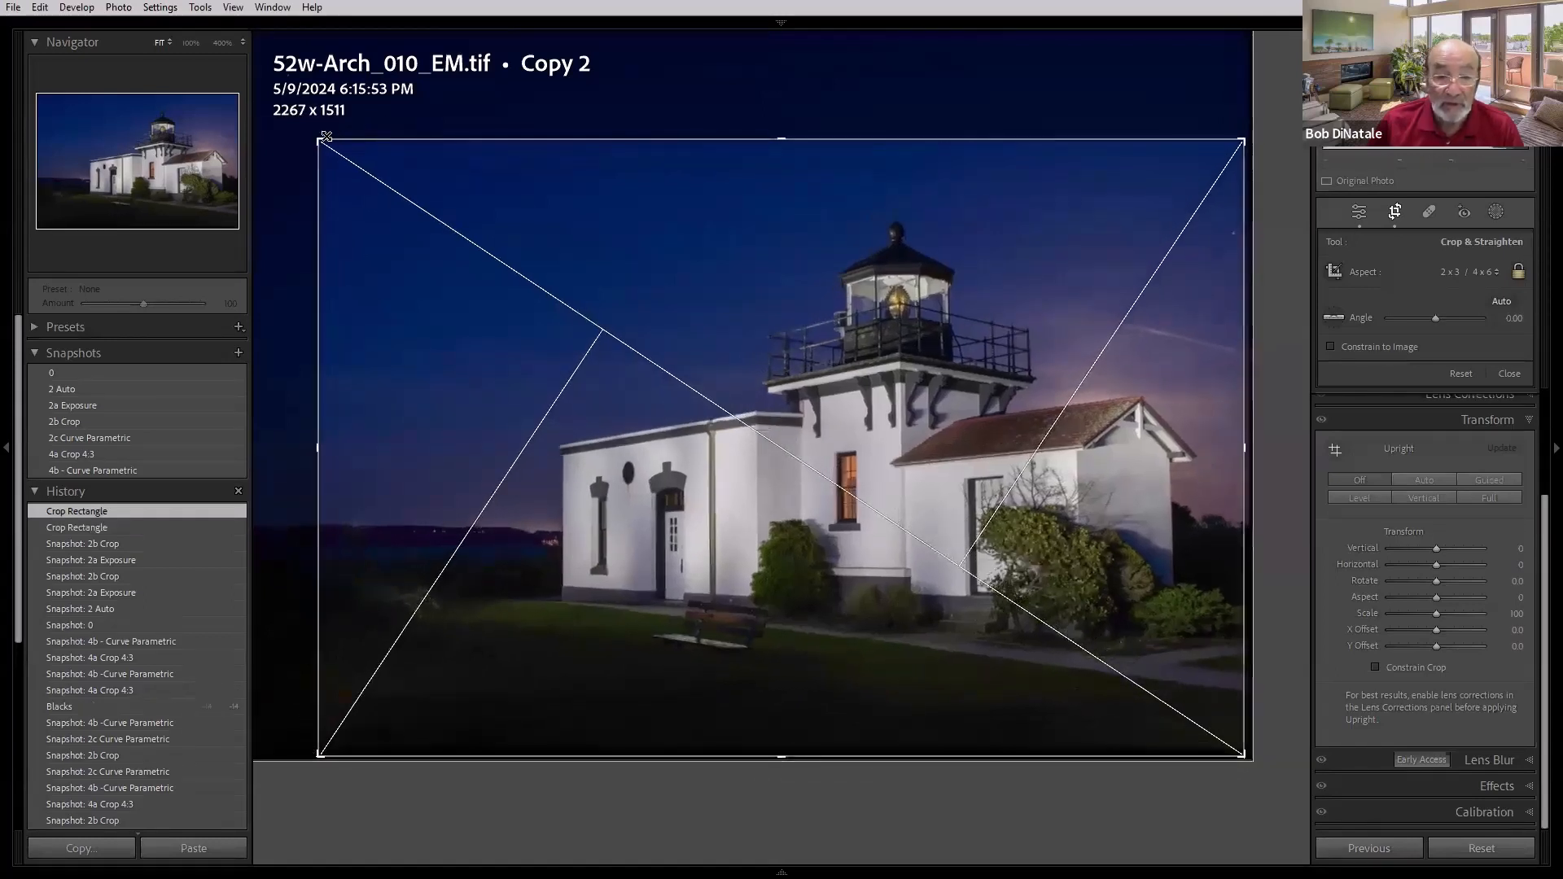
{"action": "left_click_drag", "start_coordinate": [325, 139], "coordinate": [320, 139]}
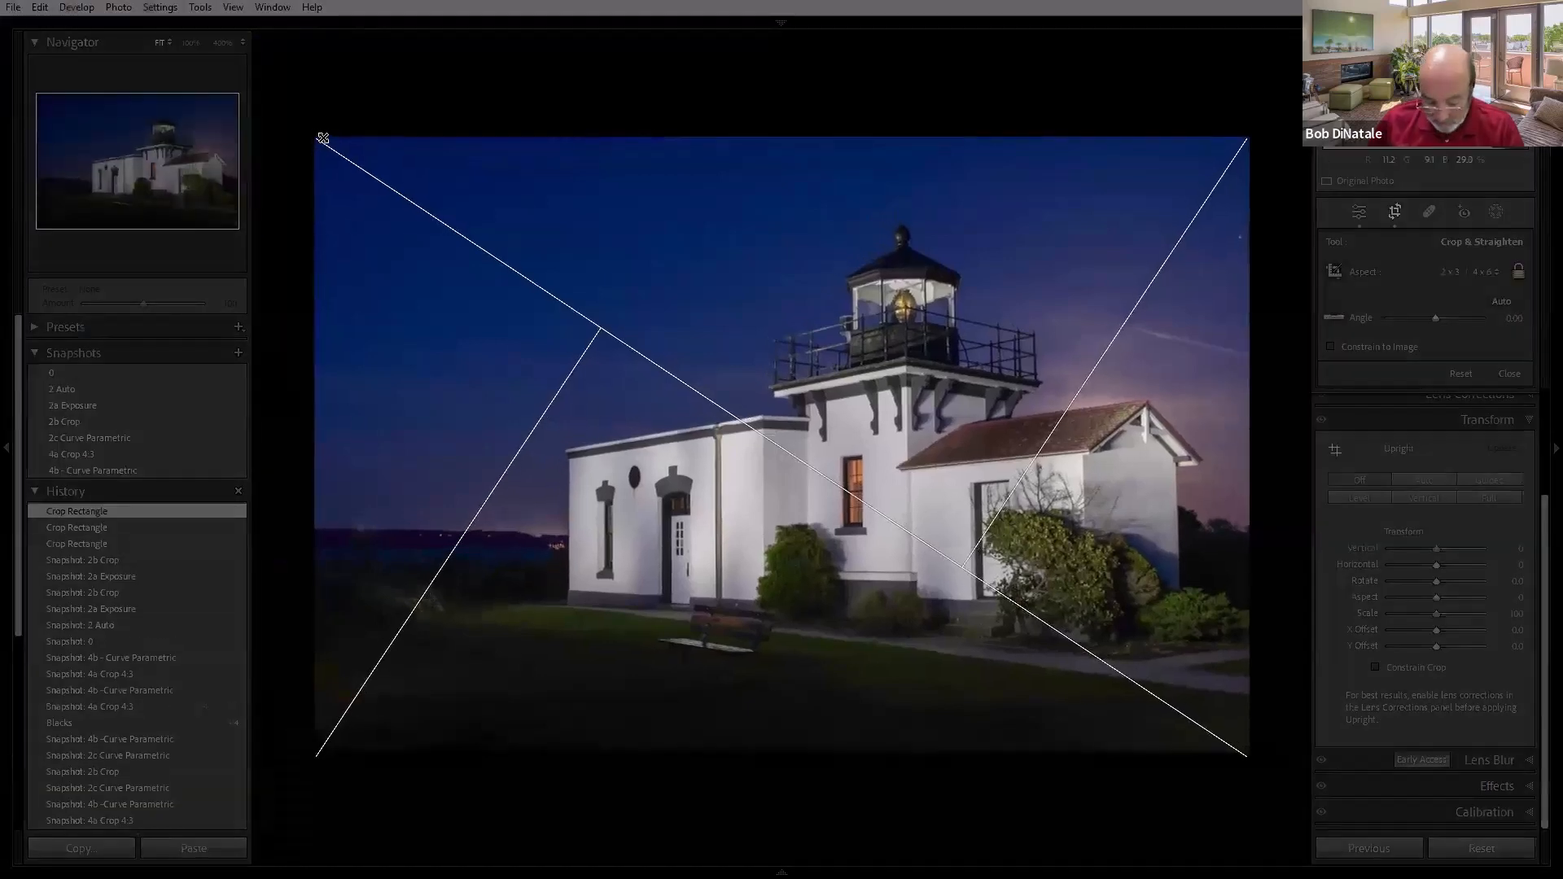
{"action": "key", "text": "Return"}
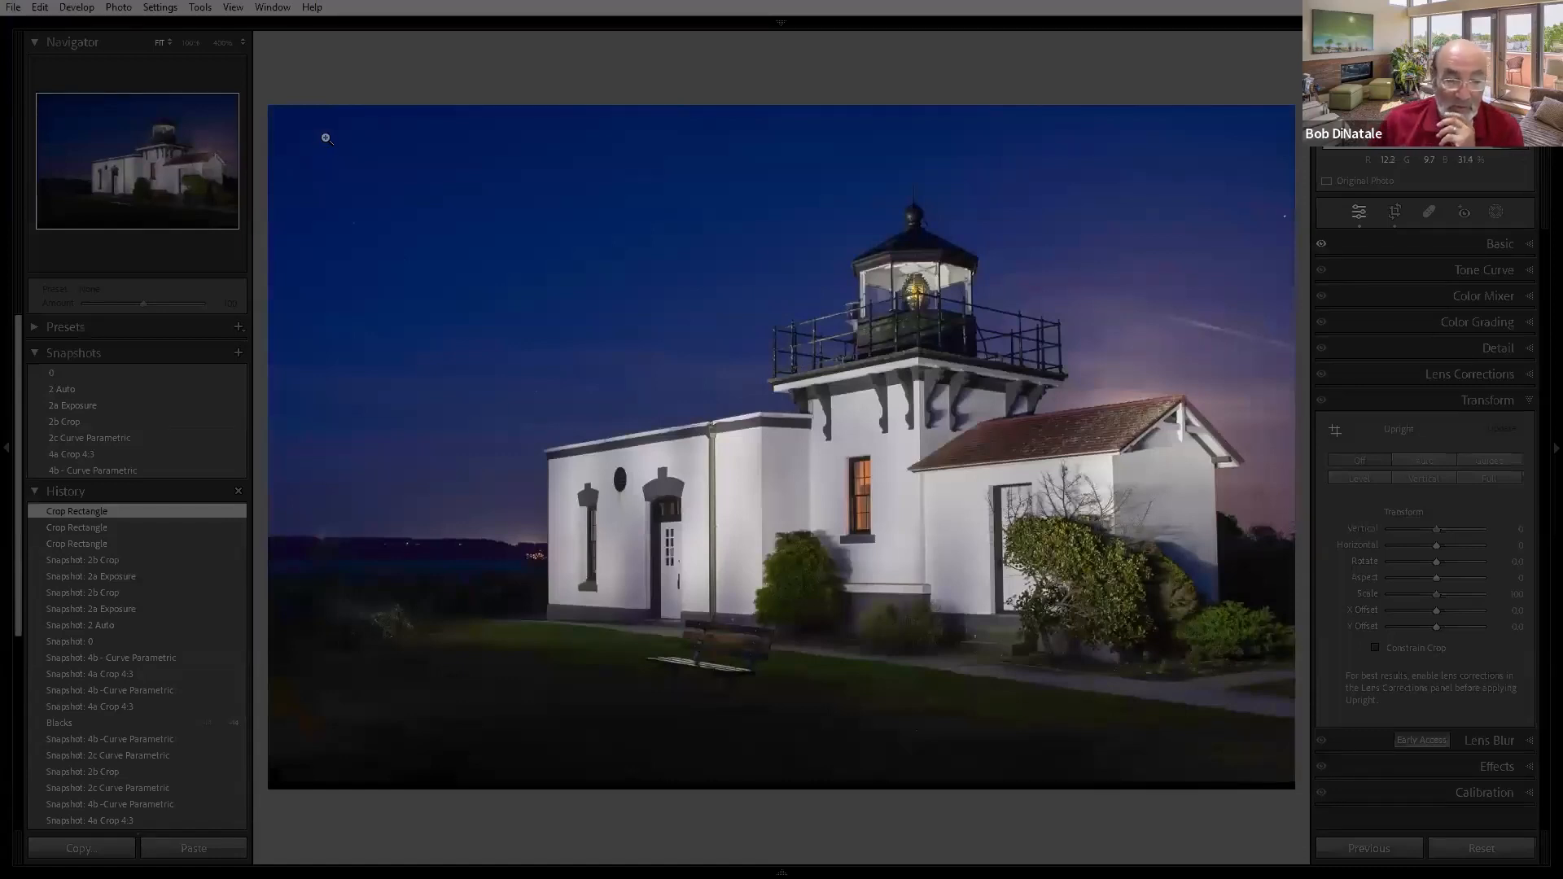
{"action": "key", "text": "l"}
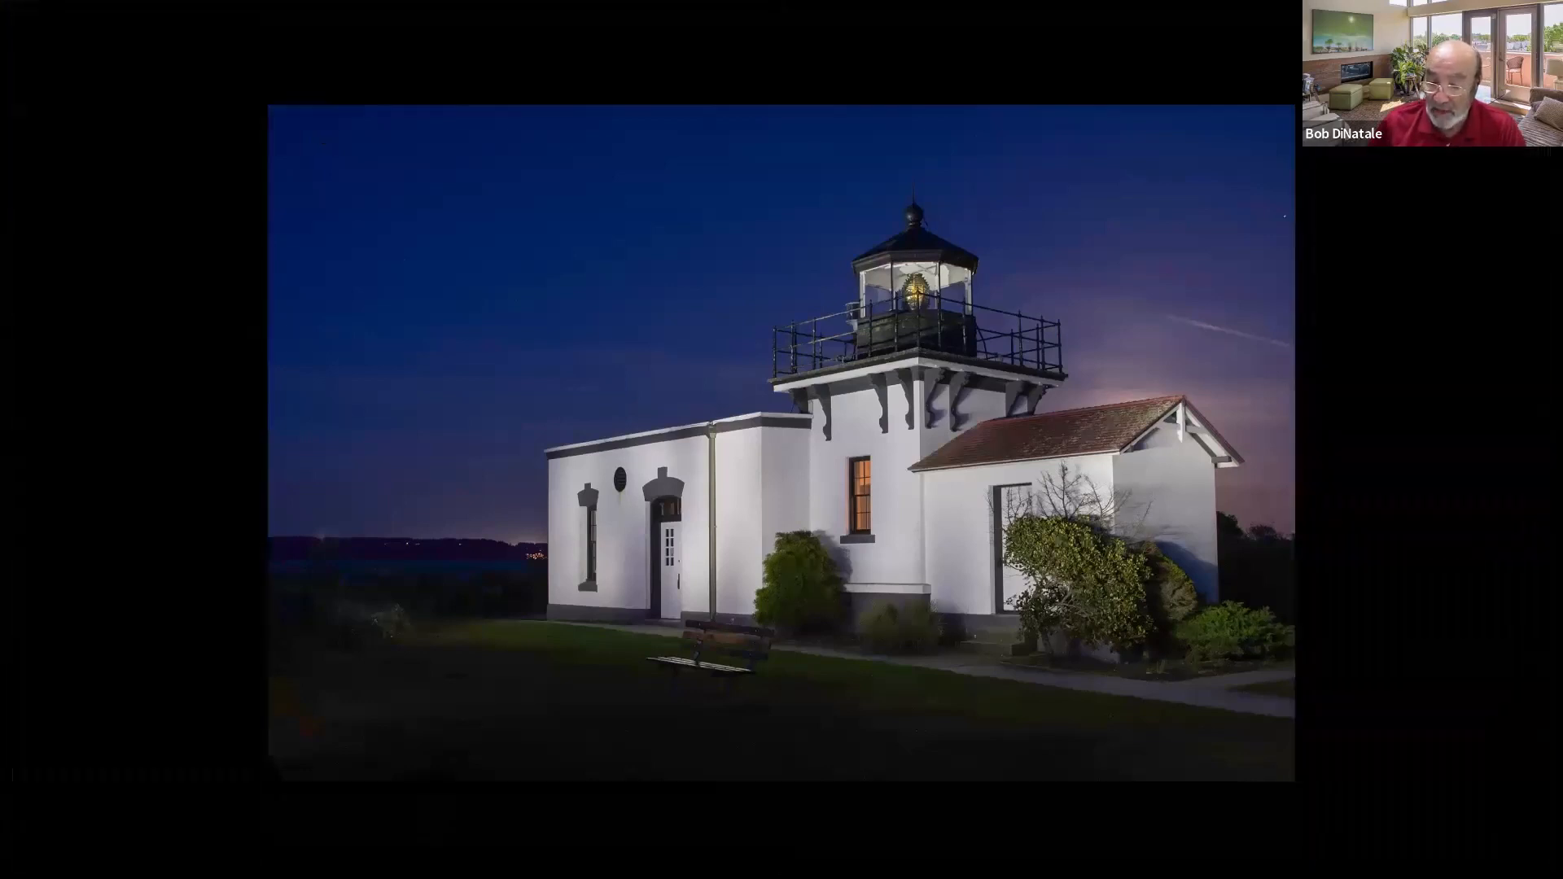
{"action": "key", "text": "l"}
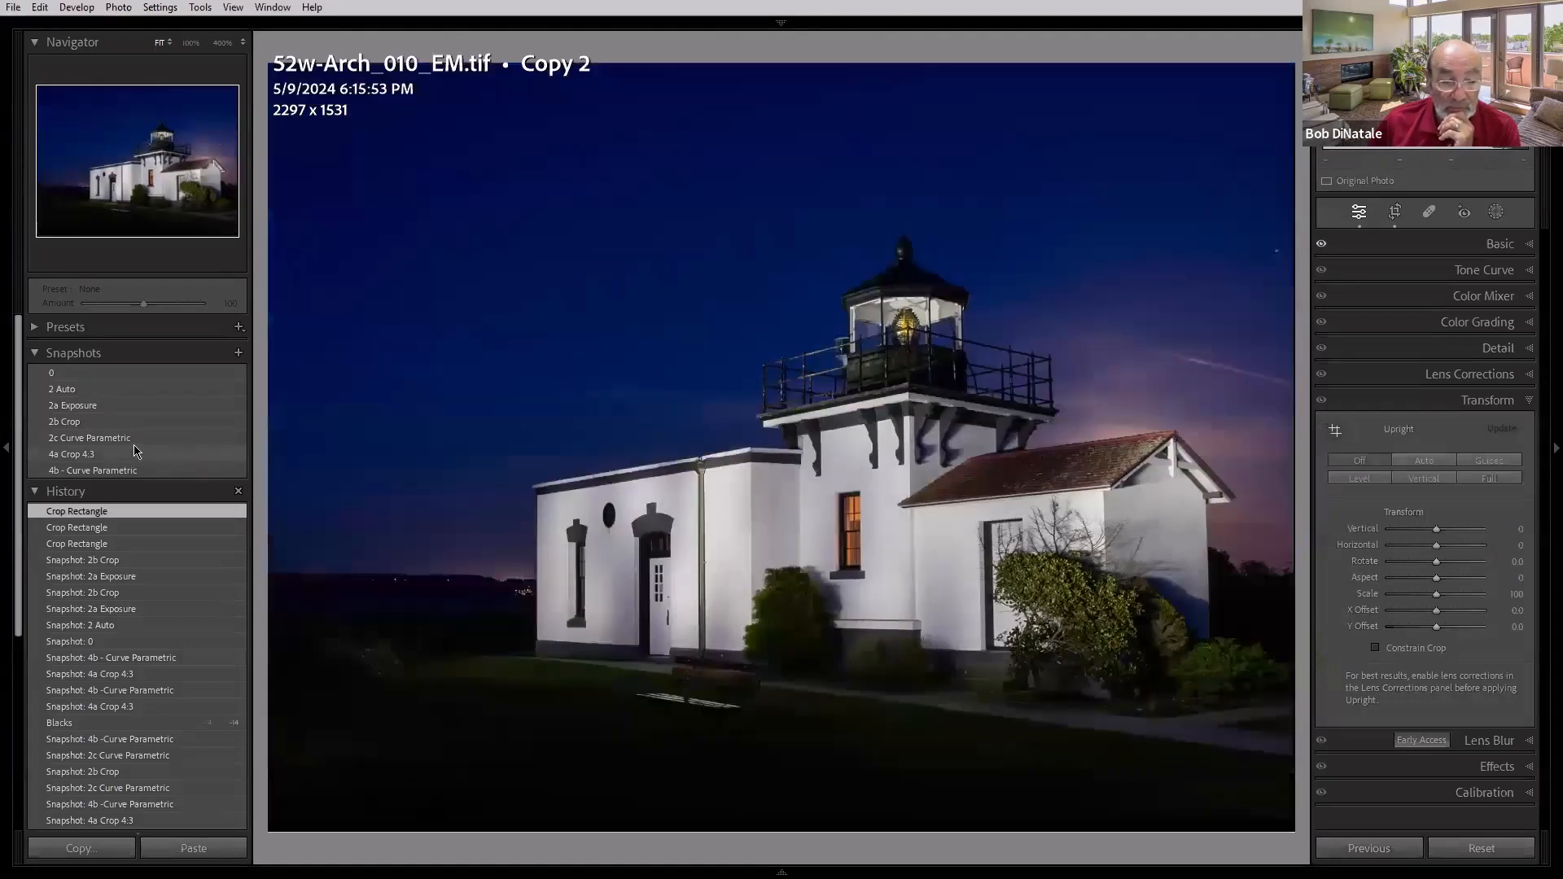
Step: Restore the 2b Crop snapshot, switch to 2c Curve Parametric and show its Tone Curve settings
{"action": "left_click", "coordinate": [87, 423]}
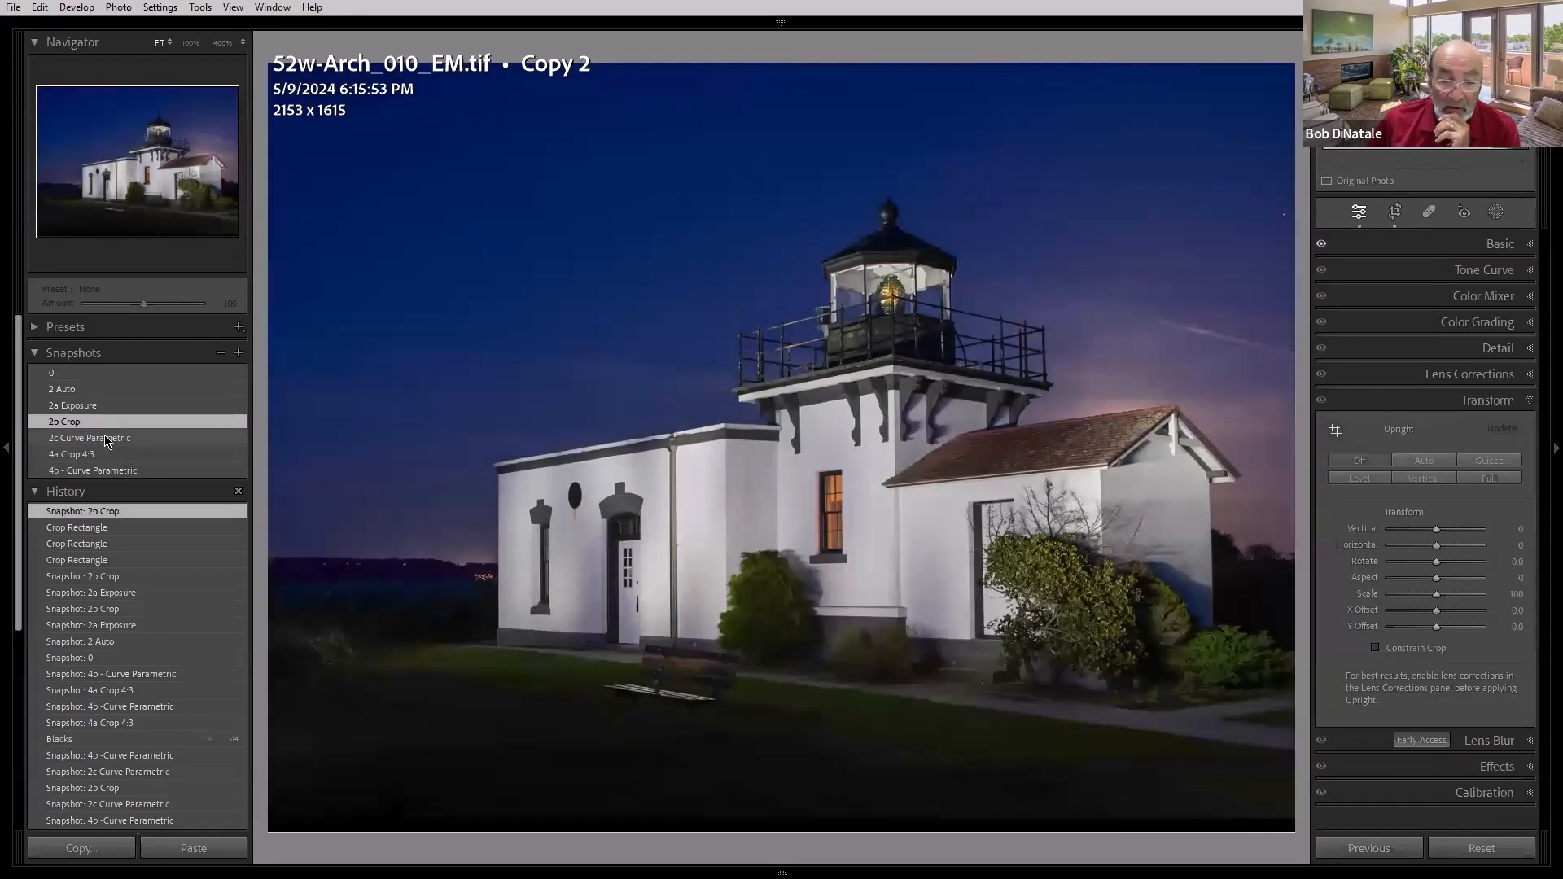
{"action": "left_click", "coordinate": [106, 438]}
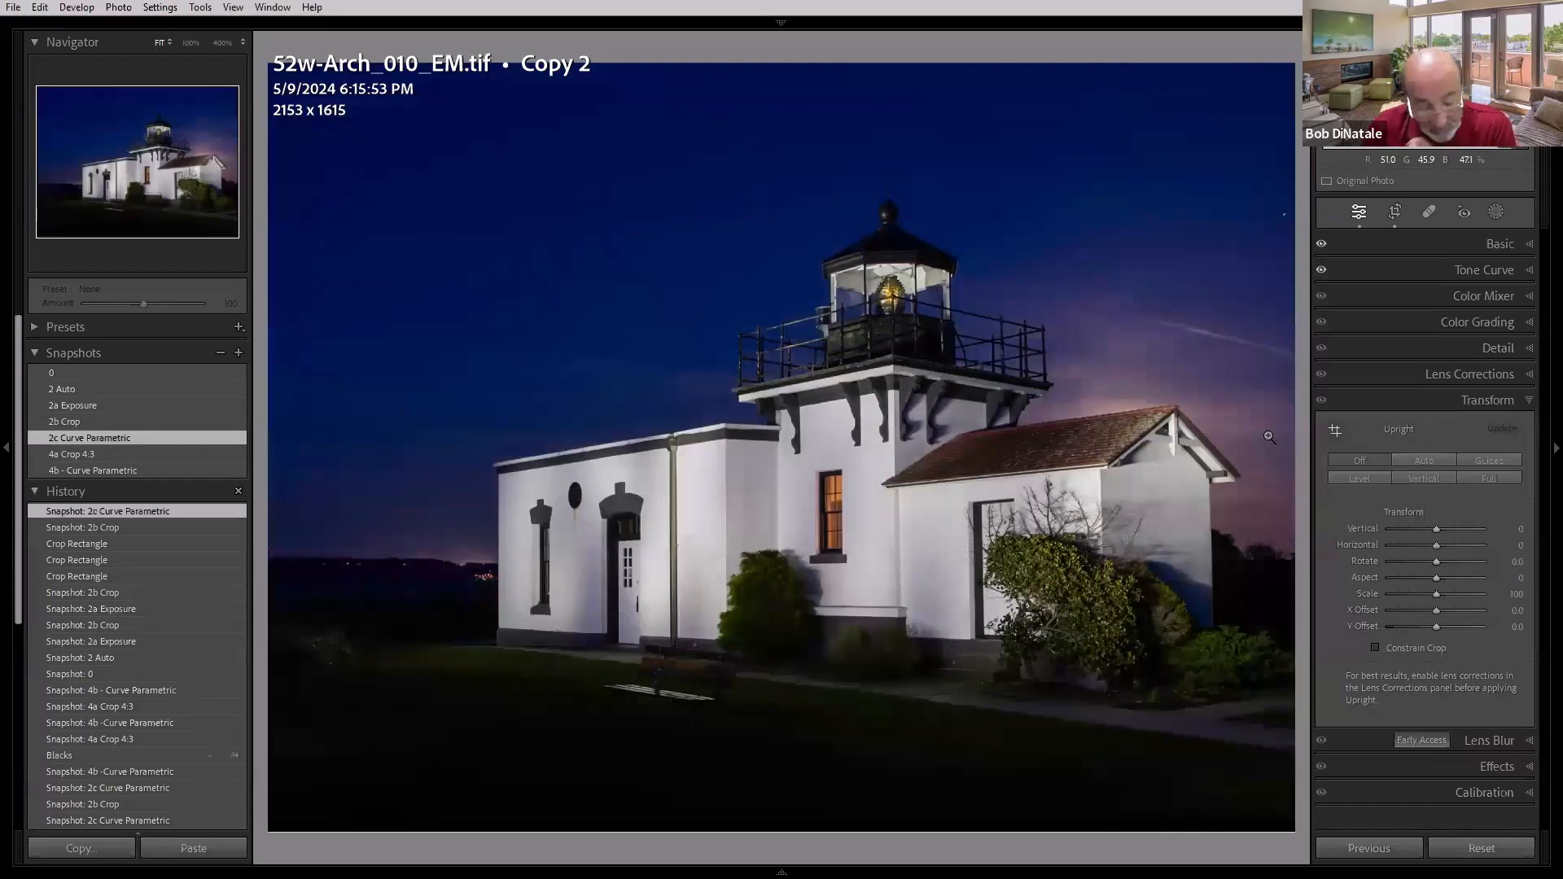
{"action": "left_click", "coordinate": [1478, 271]}
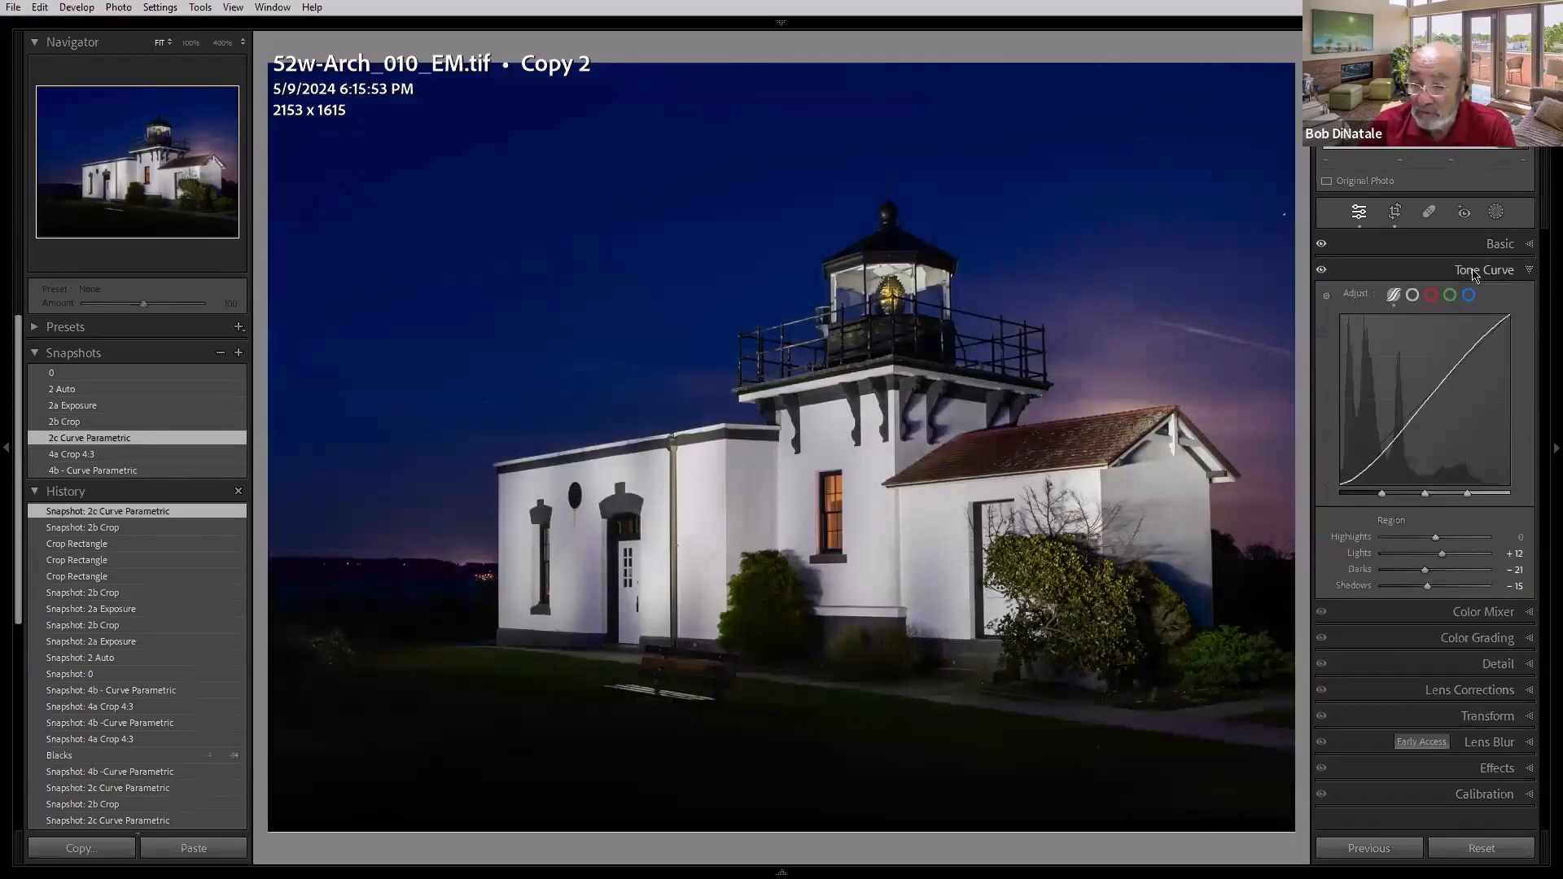
Step: Try a point curve raising input 104 to output 127 and lowering the white wall's tone to 141, and restore snapshot 2c Curve Parametric
{"action": "left_click", "coordinate": [1413, 297]}
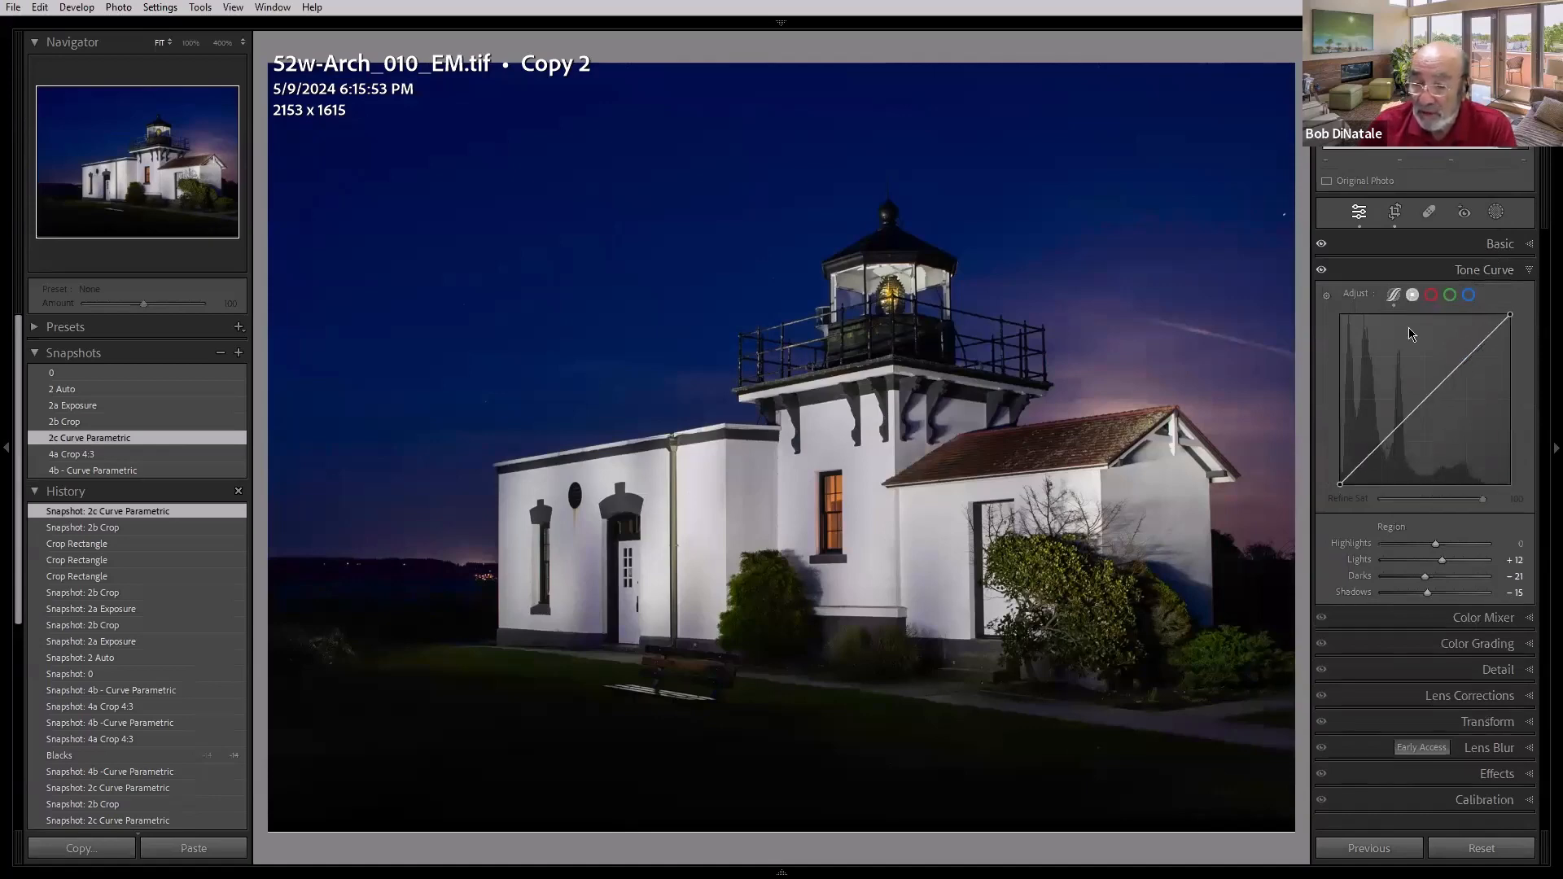
{"action": "left_click_drag", "start_coordinate": [1341, 480], "coordinate": [1329, 516]}
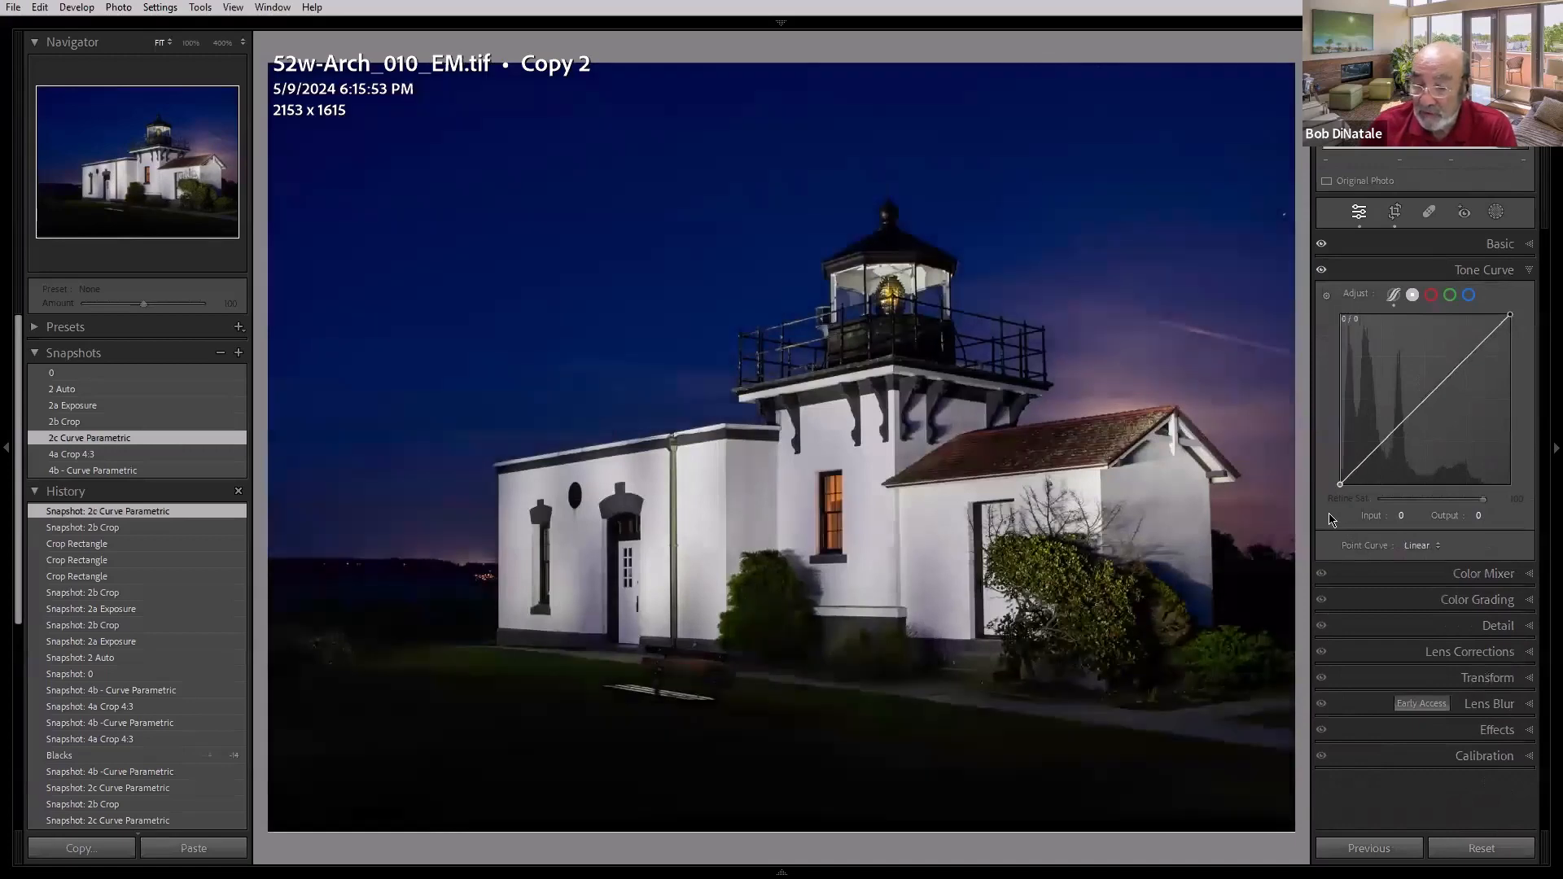
{"action": "left_click_drag", "start_coordinate": [1415, 409], "coordinate": [1409, 400]}
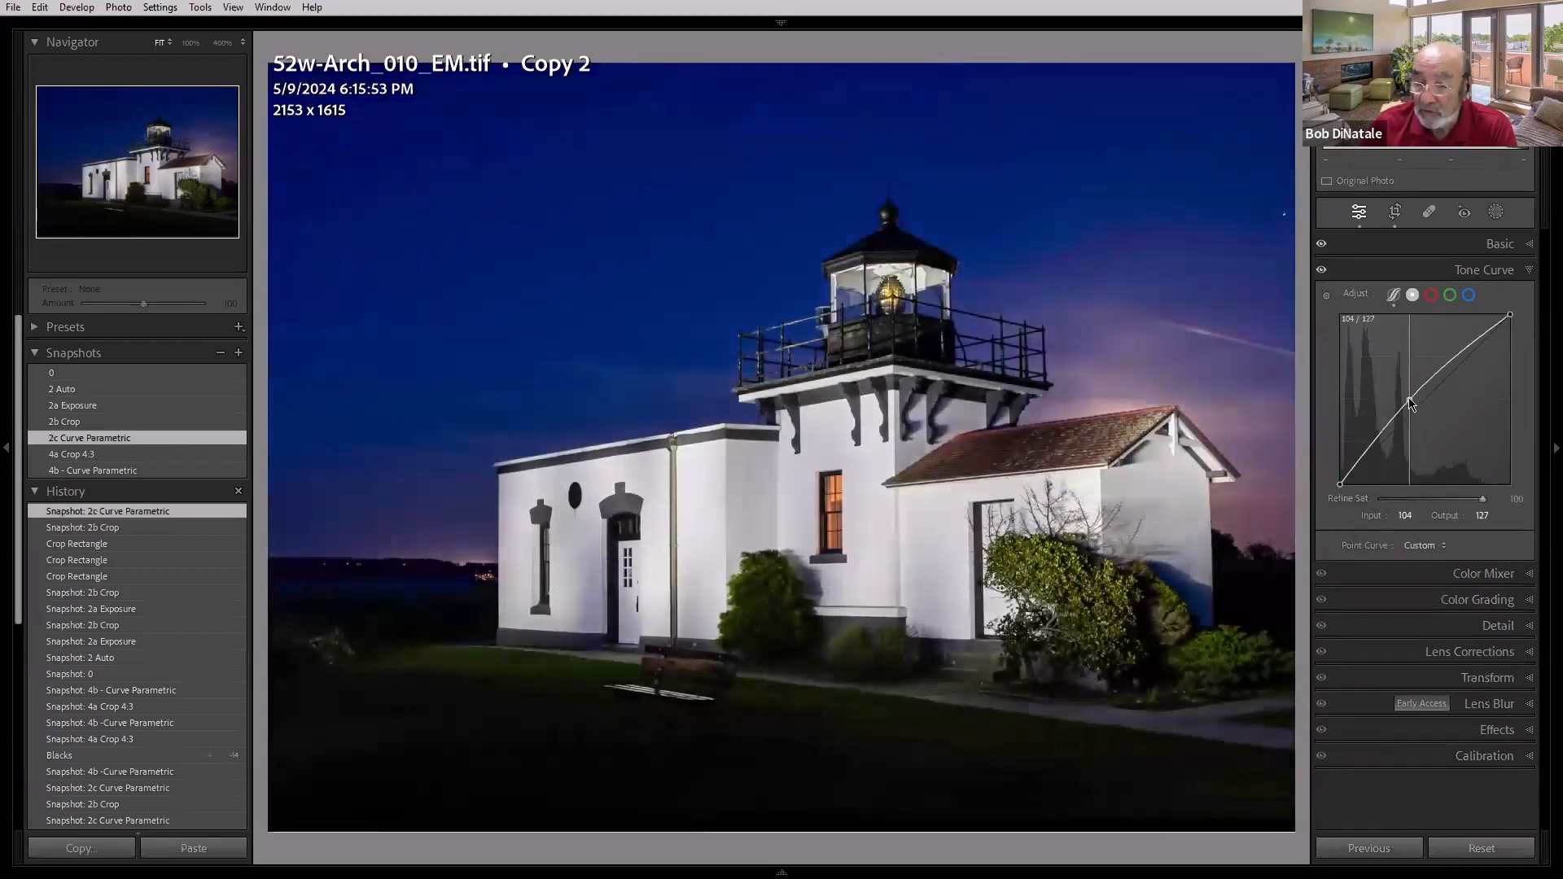
{"action": "left_click", "coordinate": [1328, 299]}
{"action": "left_click_drag", "start_coordinate": [733, 453], "coordinate": [734, 486]}
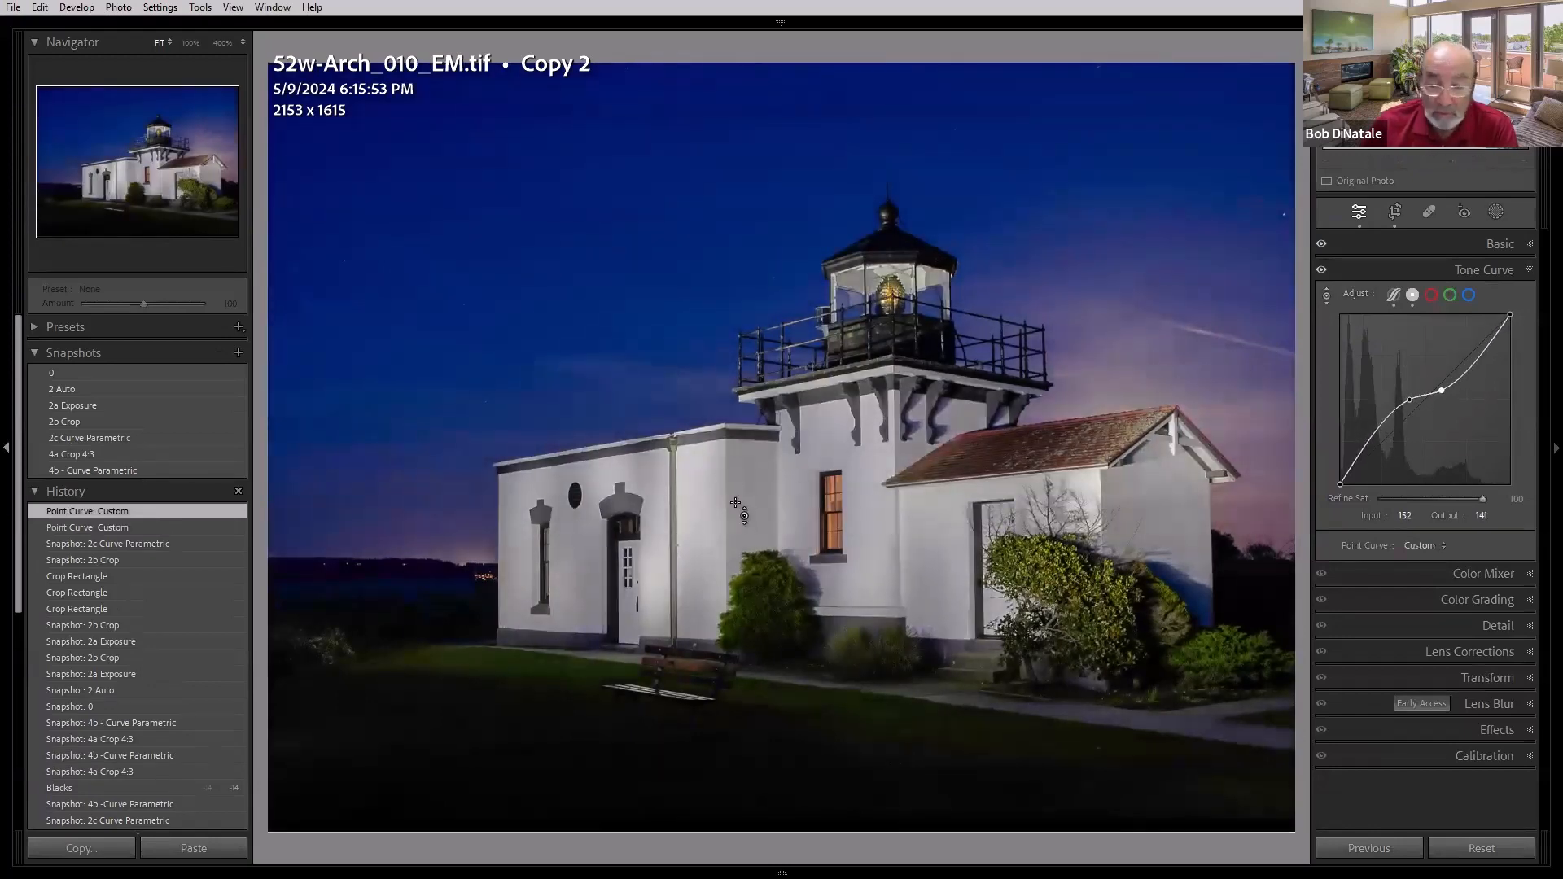
{"action": "left_click", "coordinate": [88, 439]}
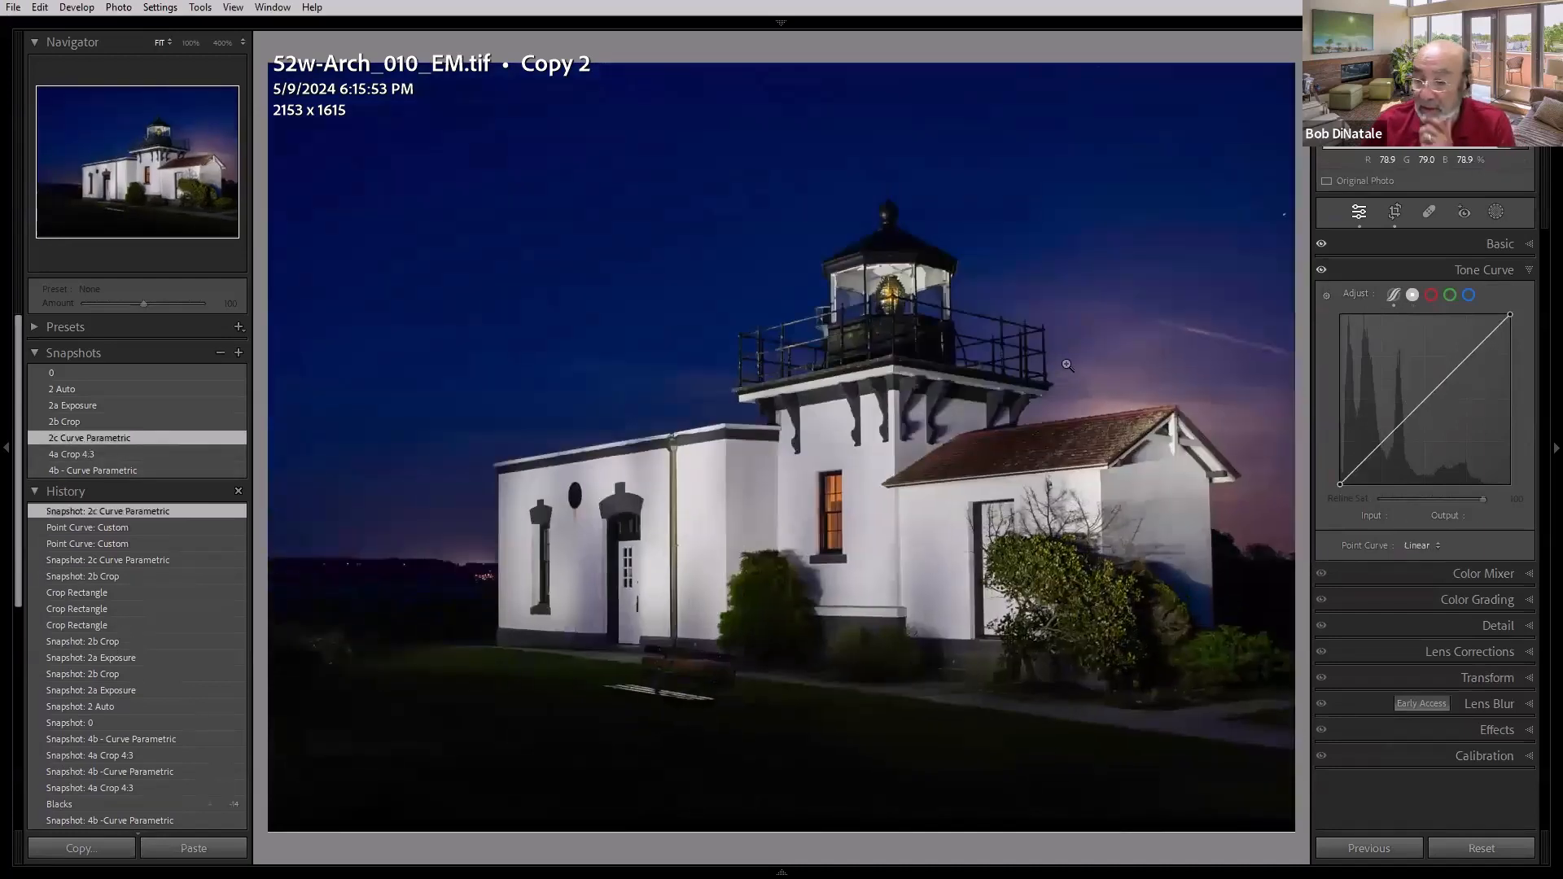
Step: Switch to the parametric tone curve and reset its Lights, Darks and Shadows to 0
{"action": "left_click", "coordinate": [1395, 297]}
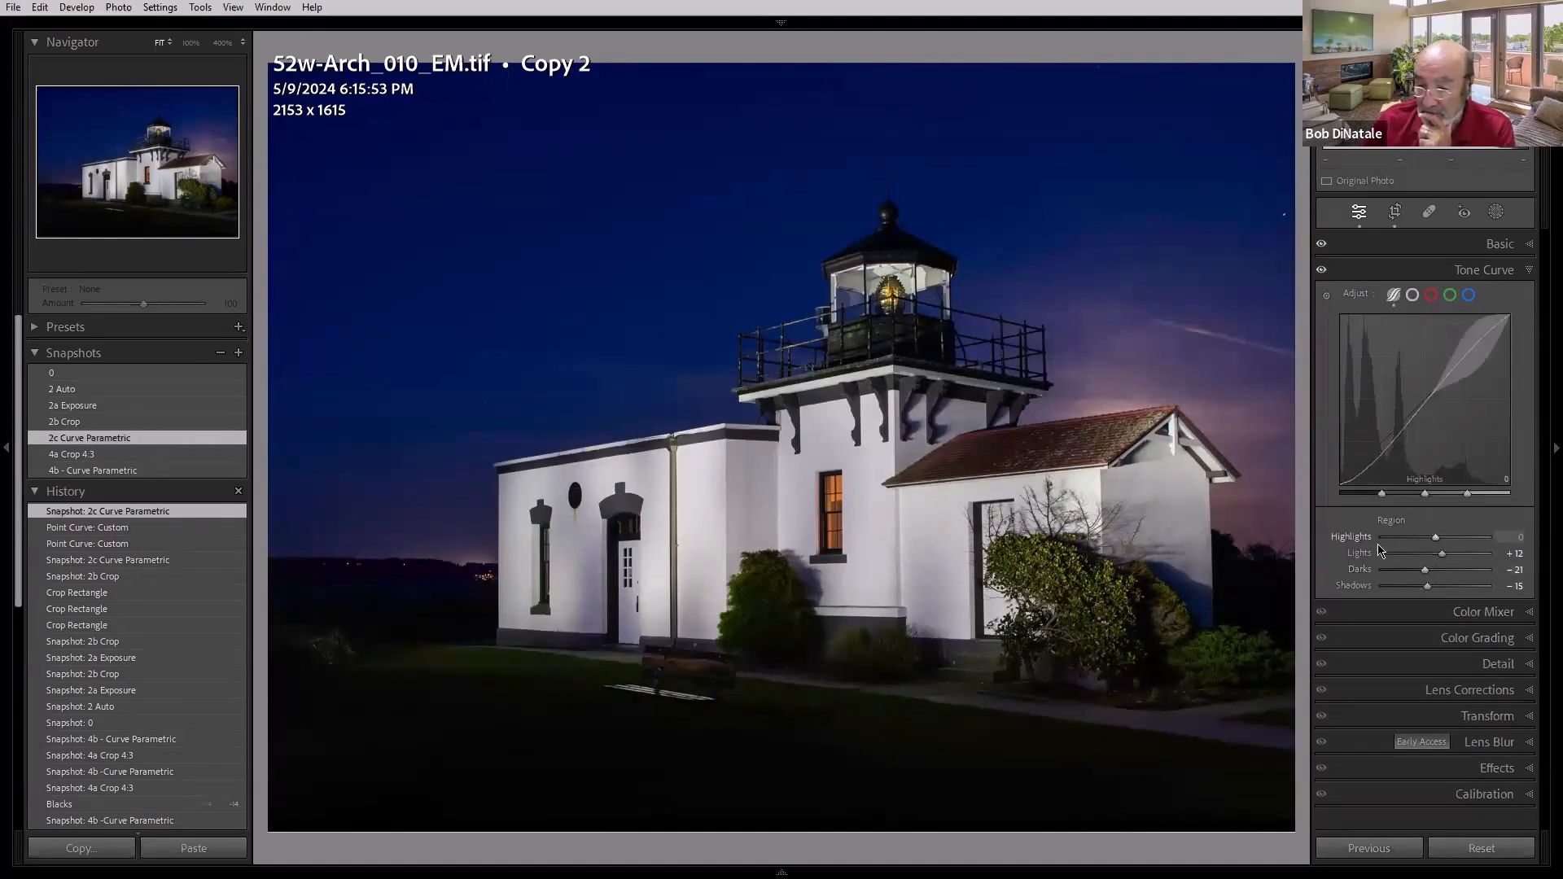
{"action": "double_click", "coordinate": [1359, 554]}
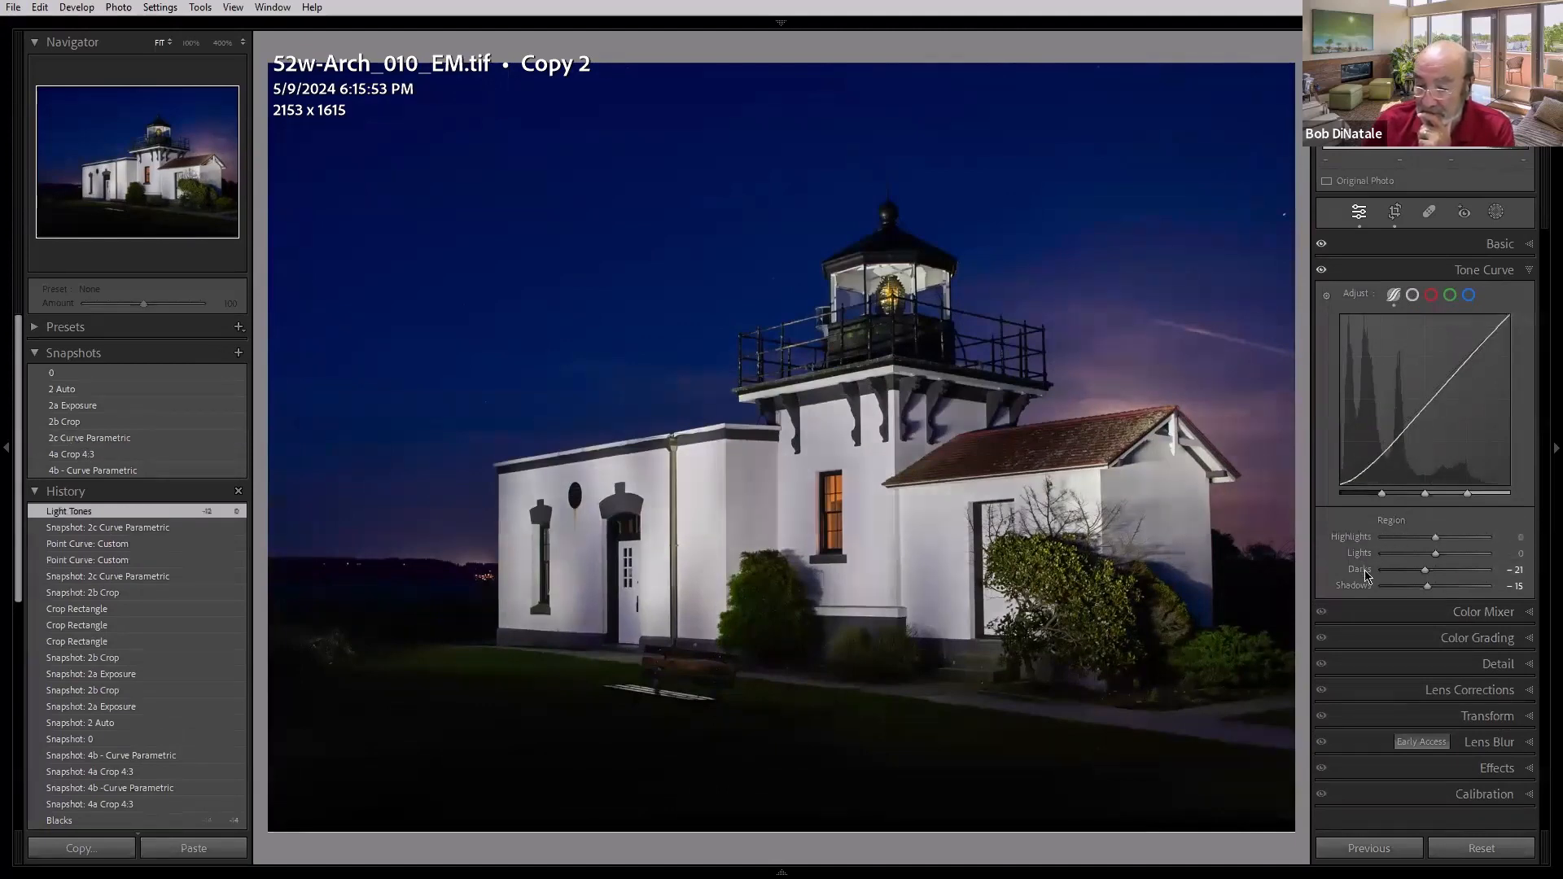
{"action": "double_click", "coordinate": [1367, 571]}
{"action": "double_click", "coordinate": [1358, 587]}
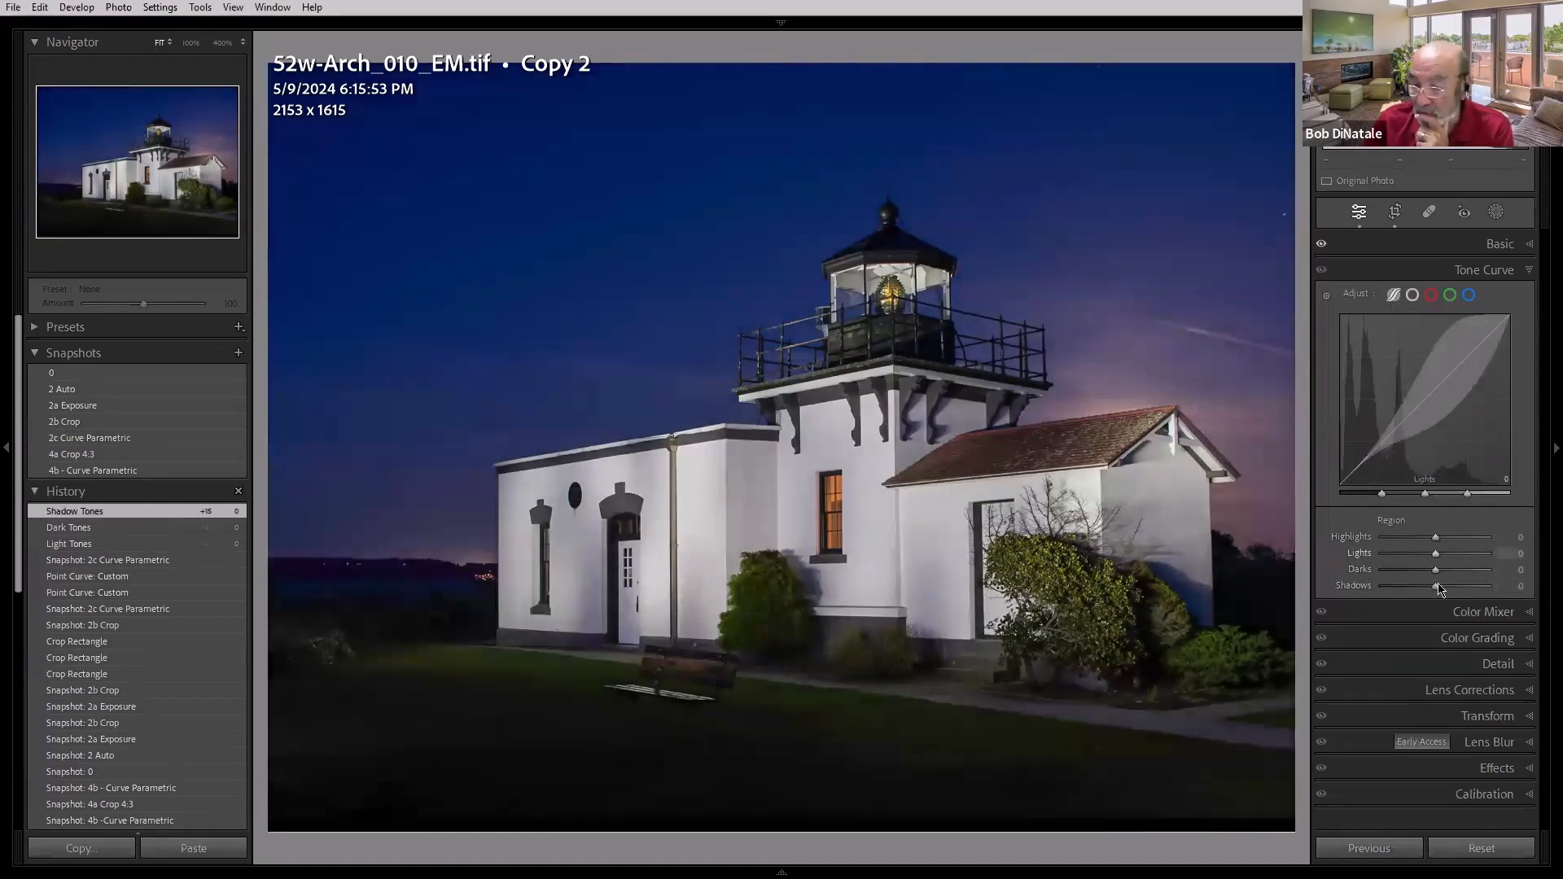
Step: Try parametric curve values of Lights -23, Darks +70 and Shadows -22, moving the shadow split lower and the midtone split higher
{"action": "mouse_move", "coordinate": [1437, 571]}
{"action": "left_mouse_down"}
{"action": "mouse_move", "coordinate": [1482, 572]}
{"action": "mouse_move", "coordinate": [1424, 556]}
{"action": "mouse_move", "coordinate": [1425, 586]}
{"action": "left_mouse_up"}
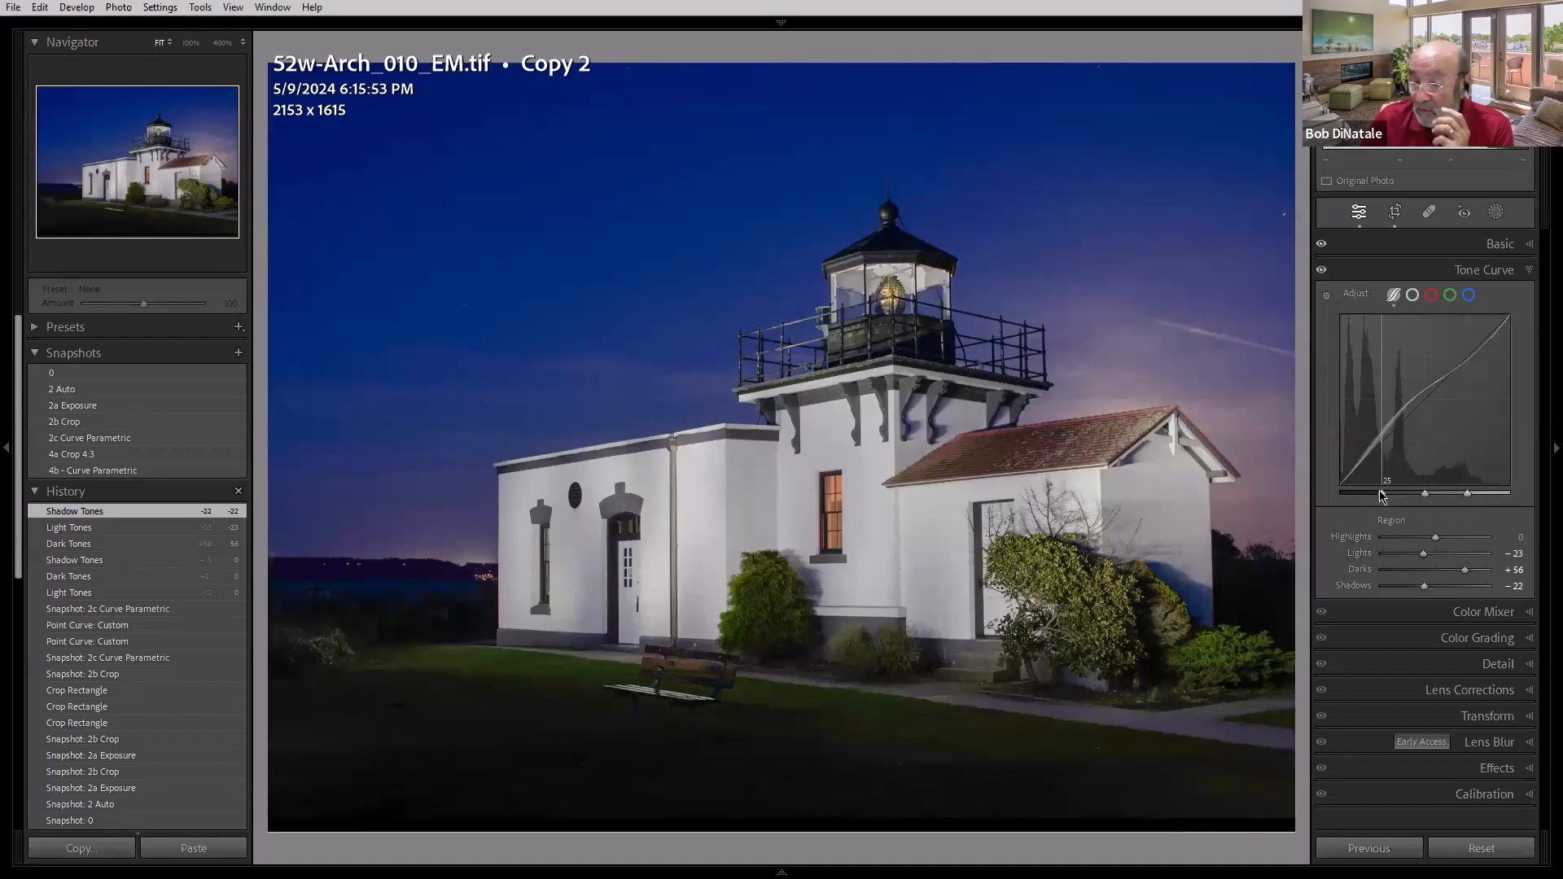
{"action": "left_click_drag", "start_coordinate": [1383, 498], "coordinate": [1439, 496]}
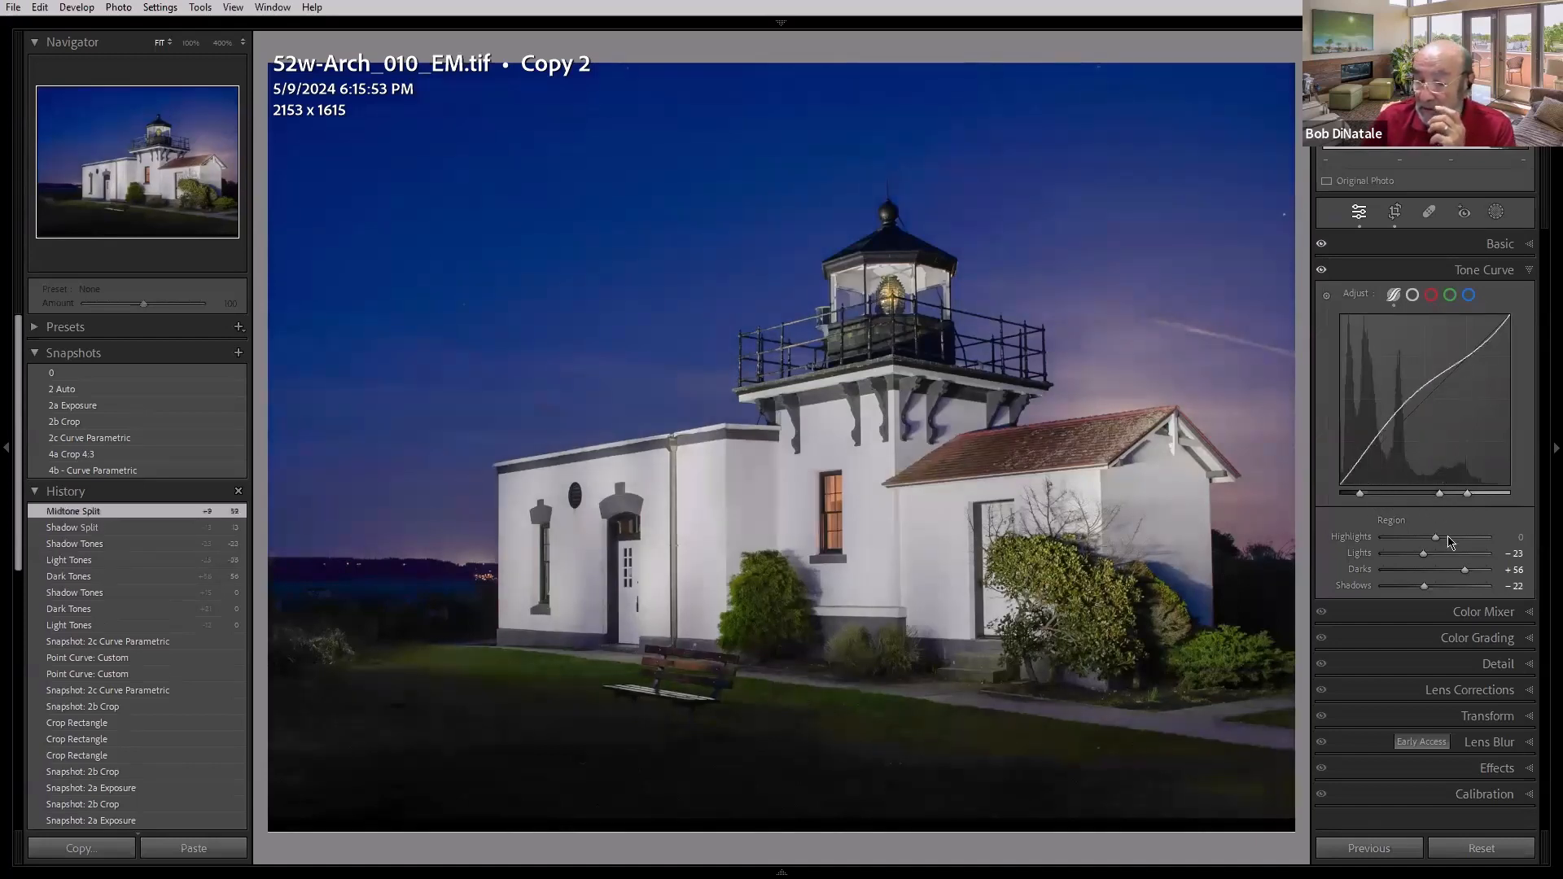
{"action": "left_click_drag", "start_coordinate": [1463, 569], "coordinate": [1472, 579]}
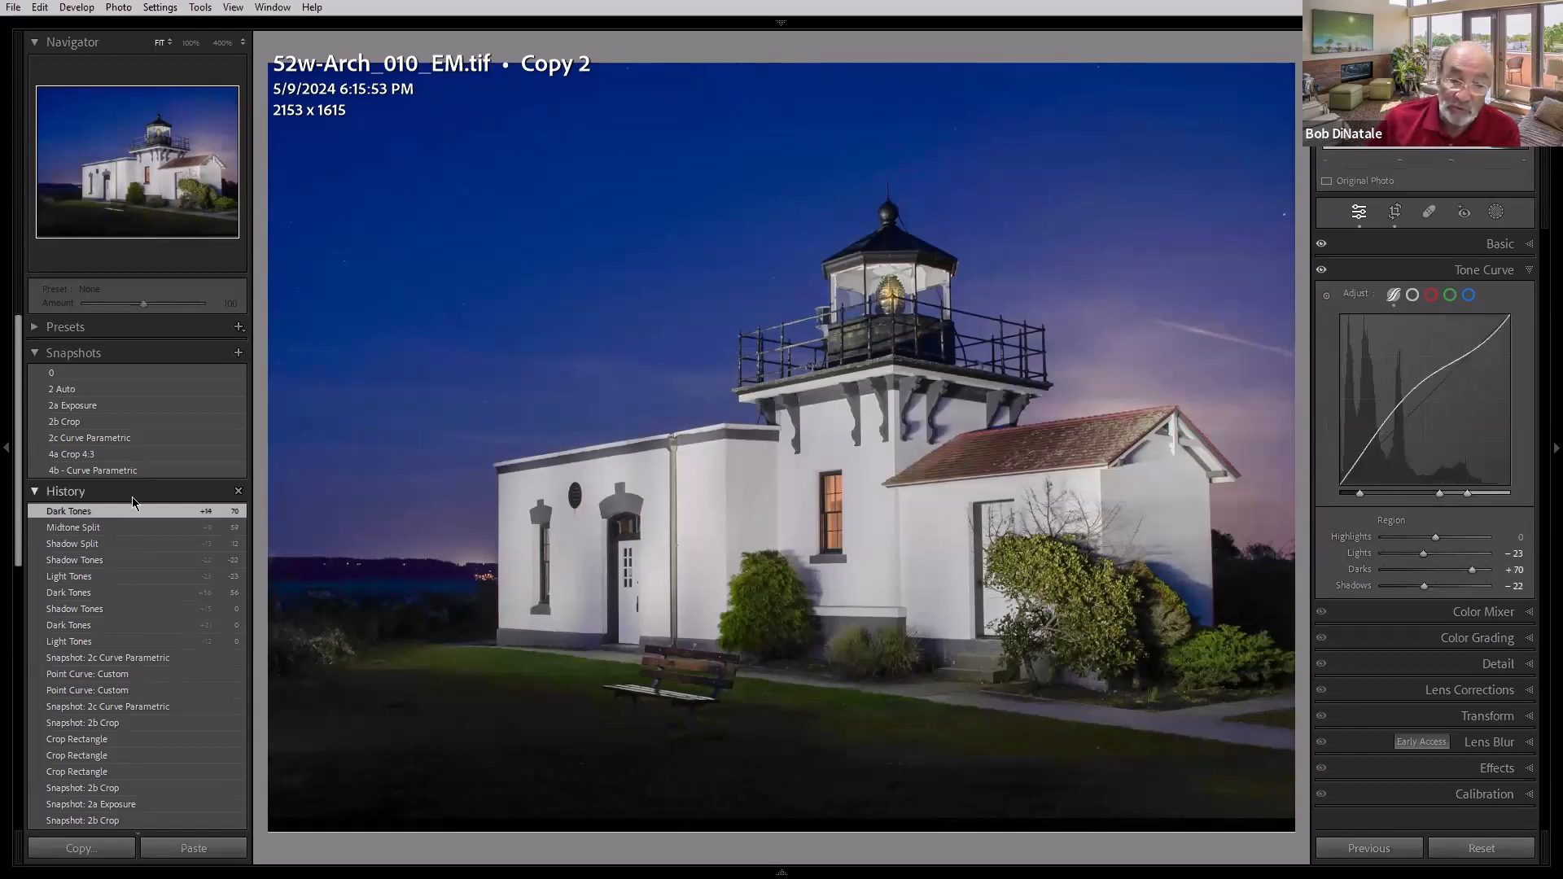
Step: Restore the lighthouse photo's 2c Curve Parametric snapshot and go to Copy 1 of 52w-Pano_002_EM.tif
{"action": "left_click", "coordinate": [112, 435]}
{"action": "left_click", "coordinate": [112, 436]}
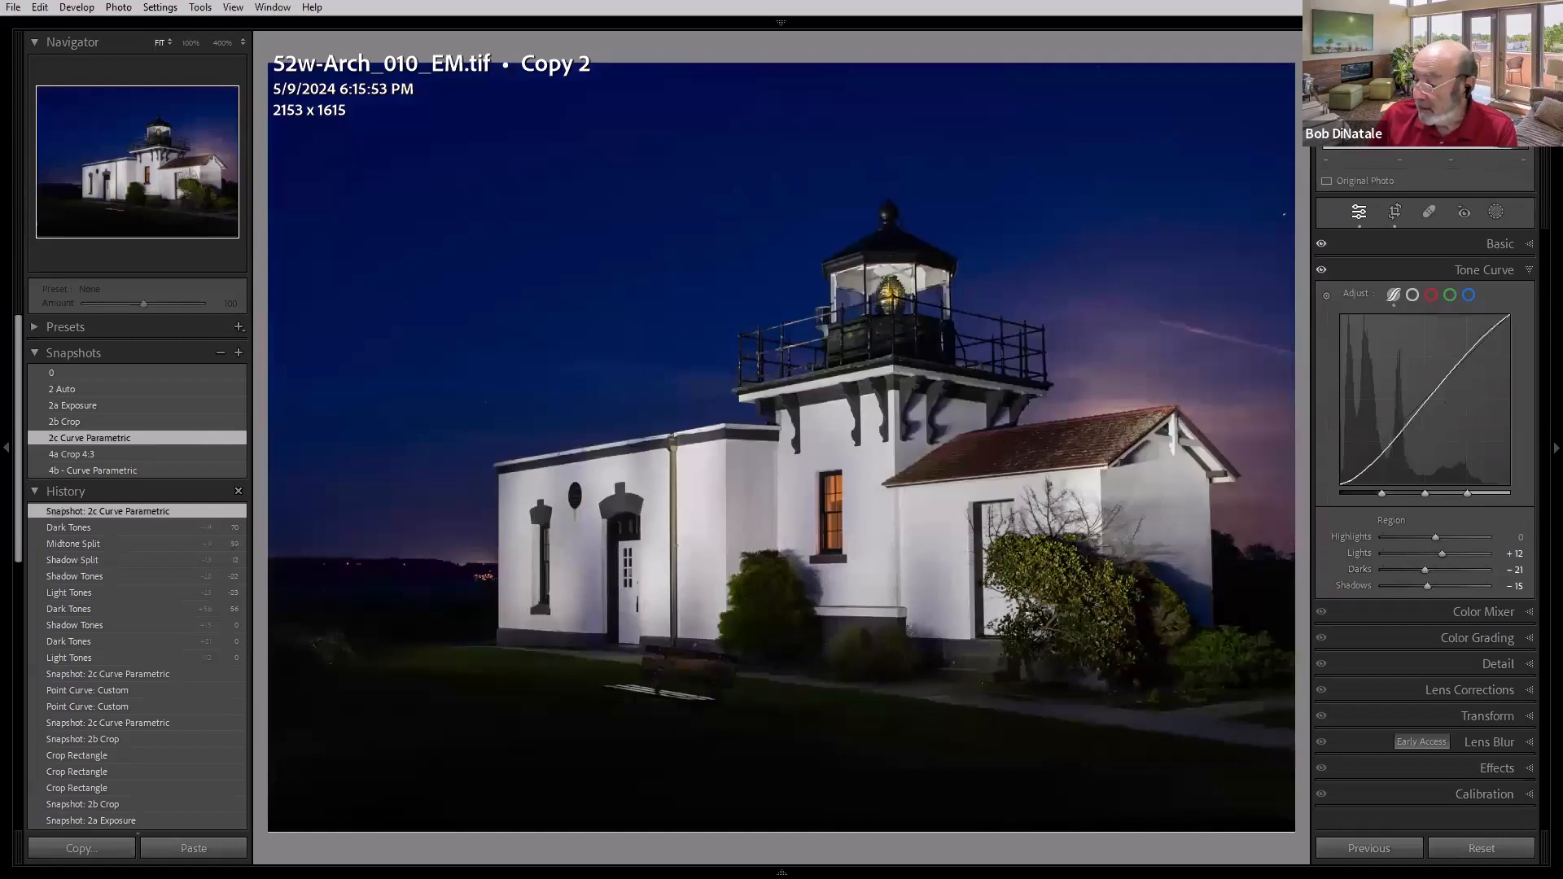
{"action": "key", "text": "Right"}
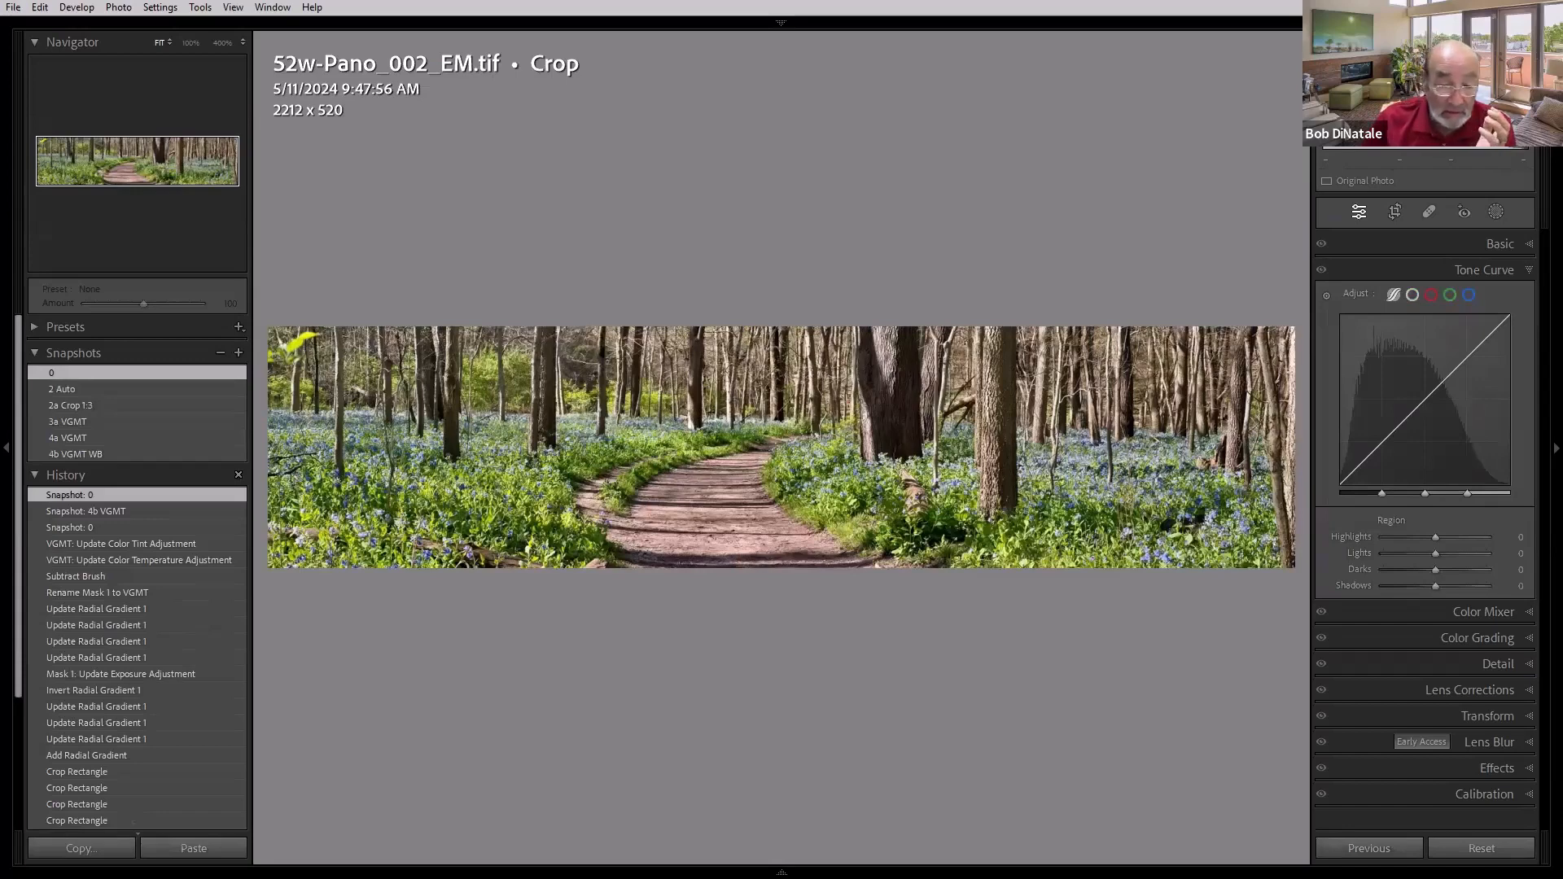
{"action": "key", "text": "Right"}
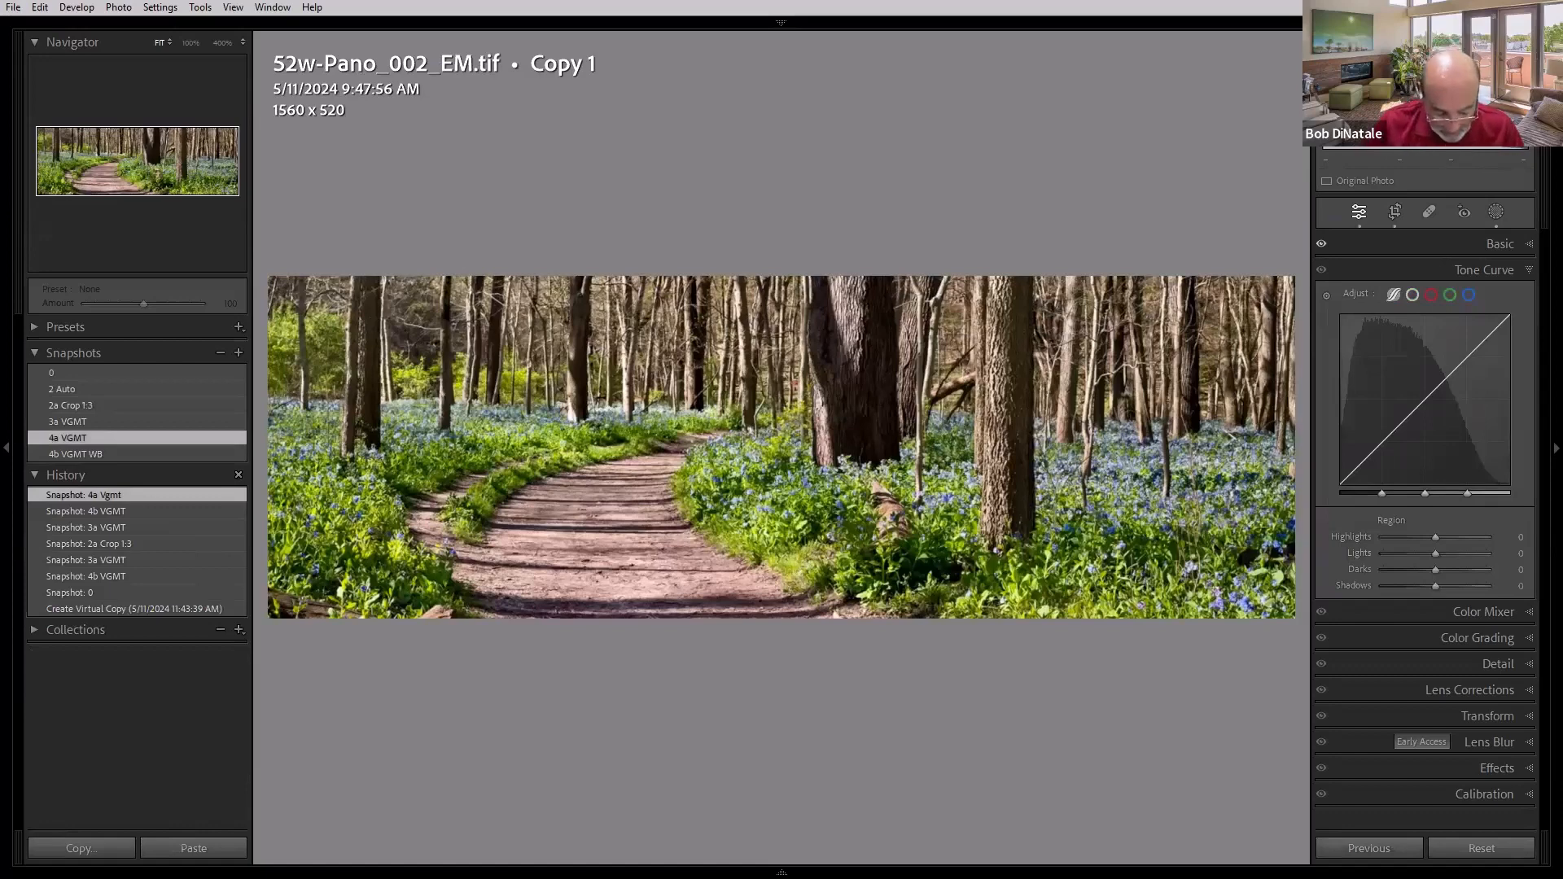
Step: Try a 1 x 2 crop ratio on the forest path panorama and reposition the photo within the crop with the interface dimmed
{"action": "key", "text": "r"}
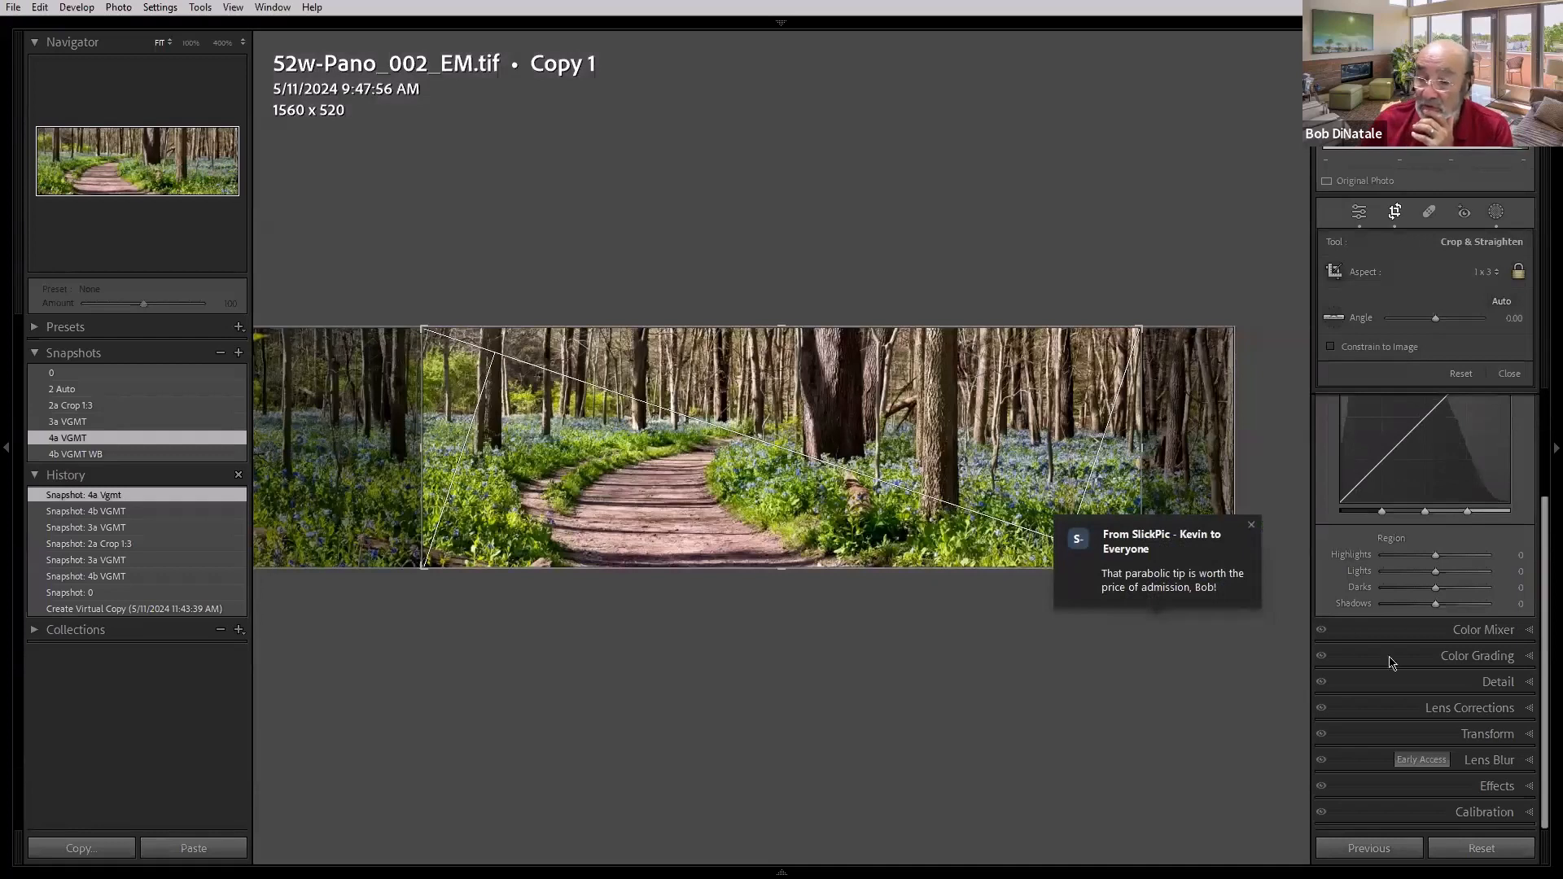
{"action": "left_click", "coordinate": [1496, 274]}
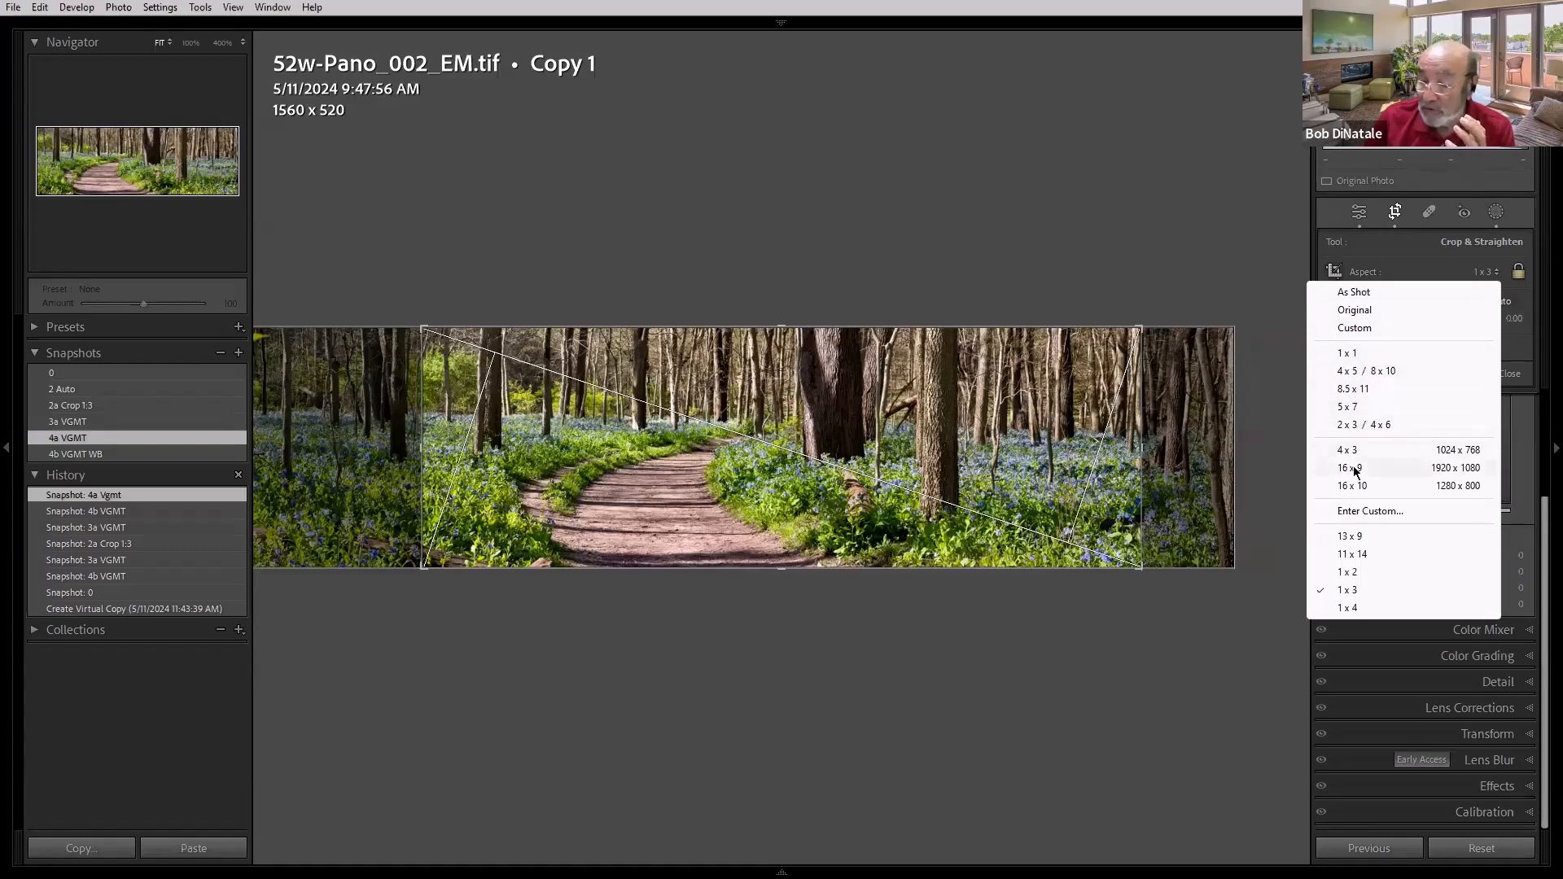
{"action": "left_click", "coordinate": [1355, 570]}
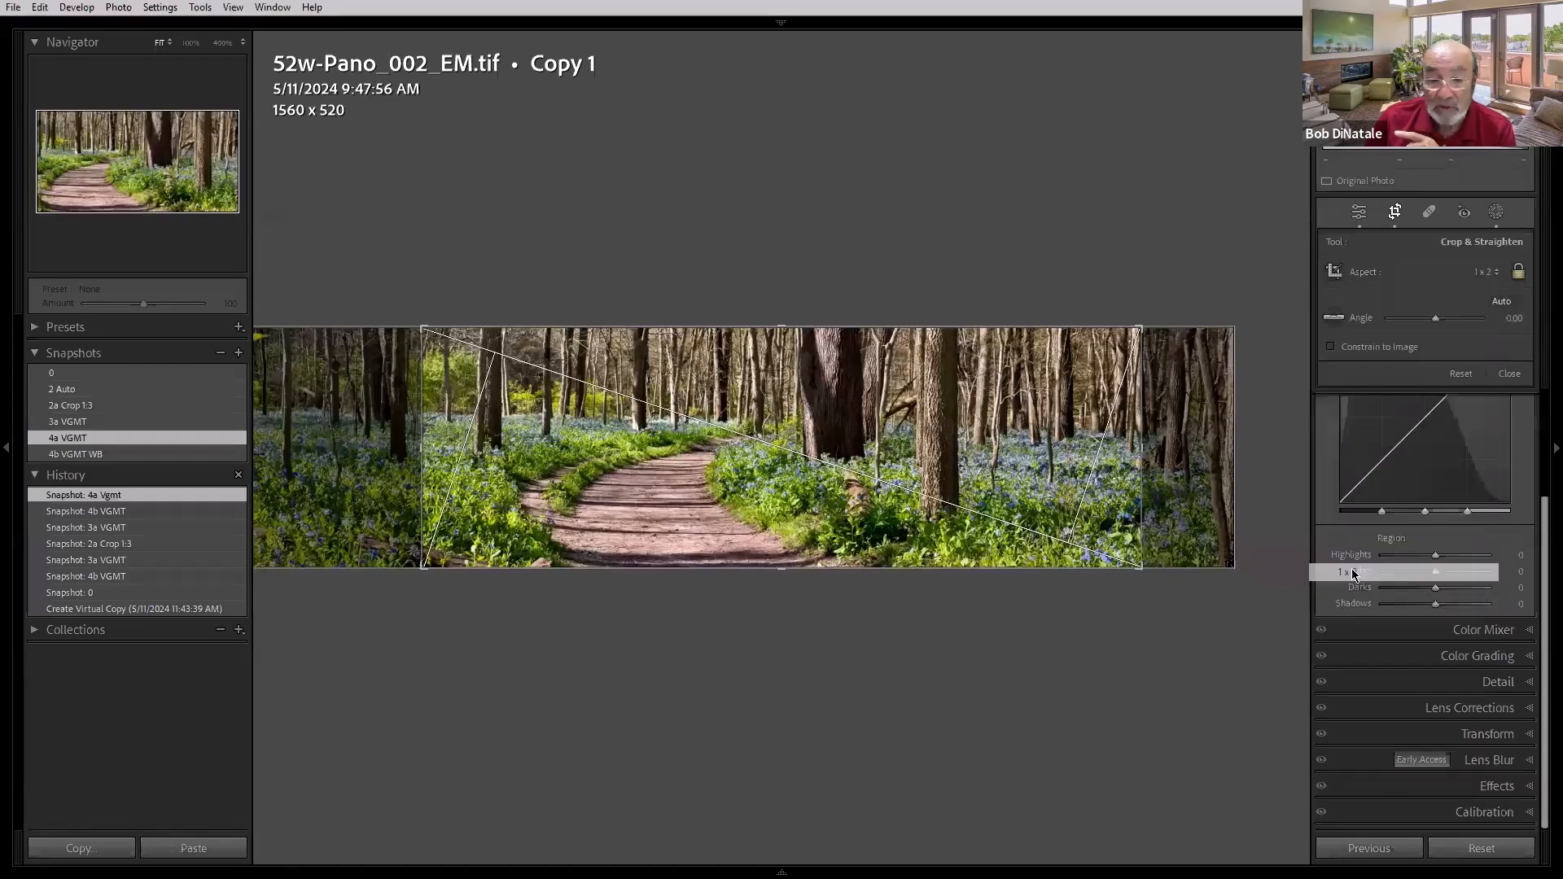
{"action": "key", "text": "l"}
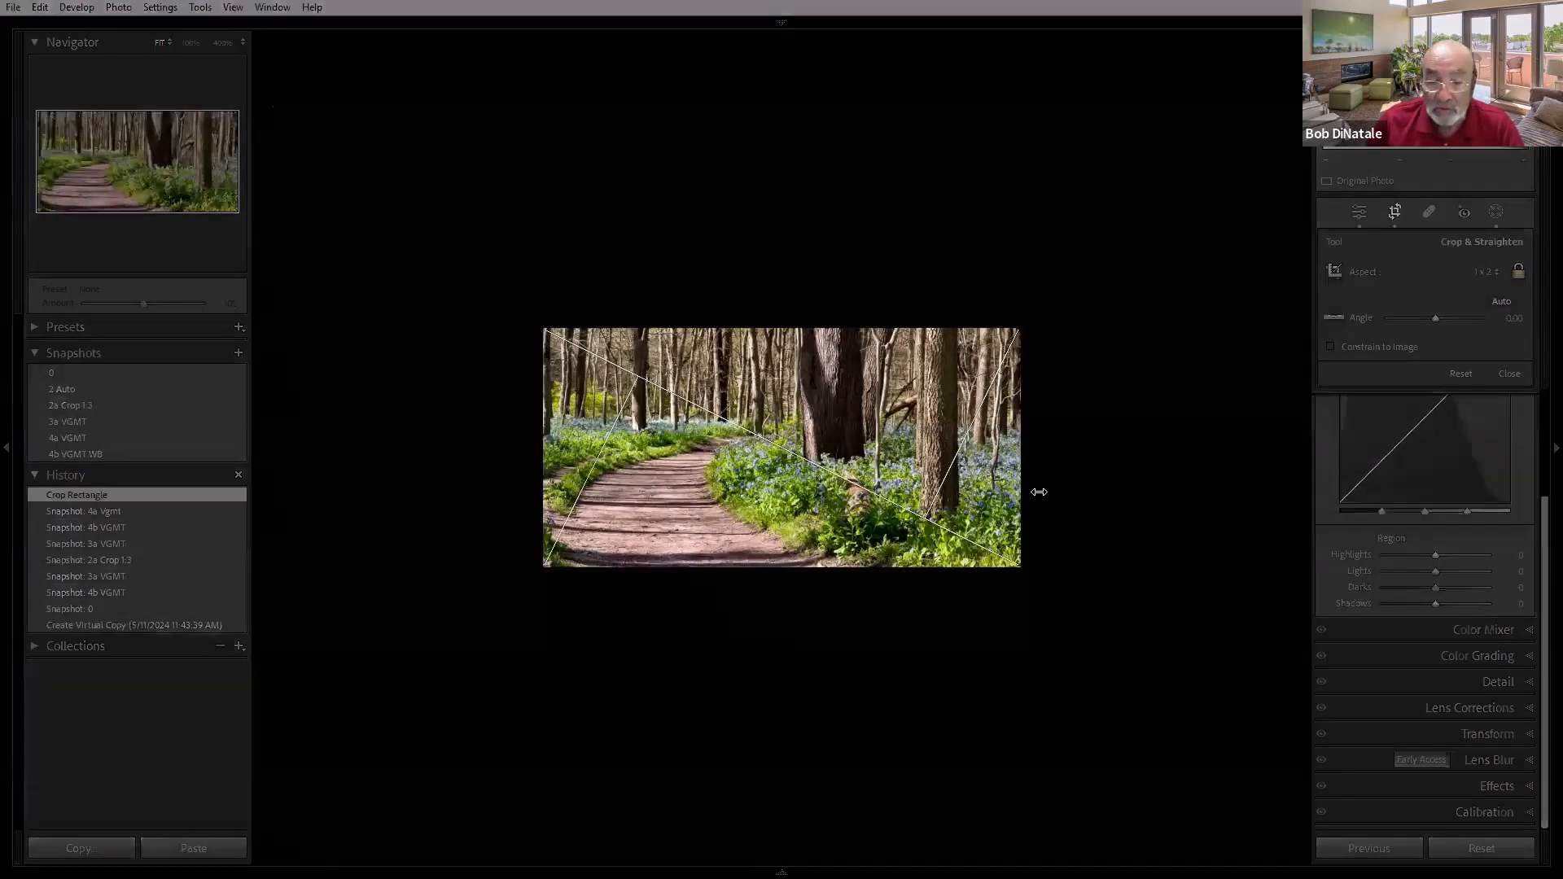
{"action": "left_click_drag", "start_coordinate": [894, 484], "coordinate": [938, 486]}
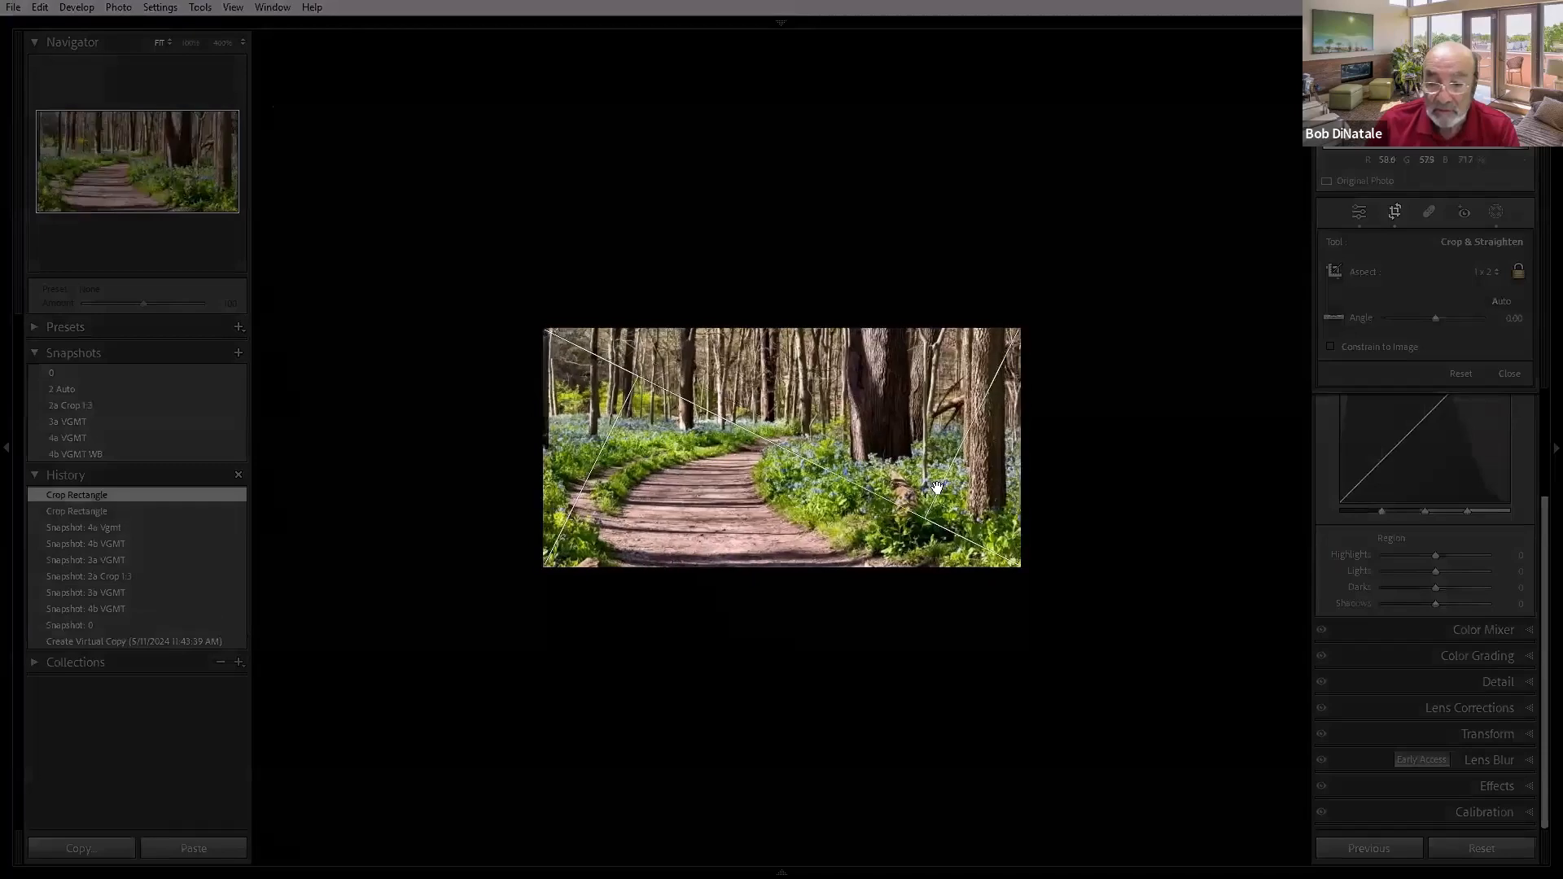
Step: Apply the 1 x 2 crop and preview the forest path photo with the interface blacked out
{"action": "key", "text": "Return"}
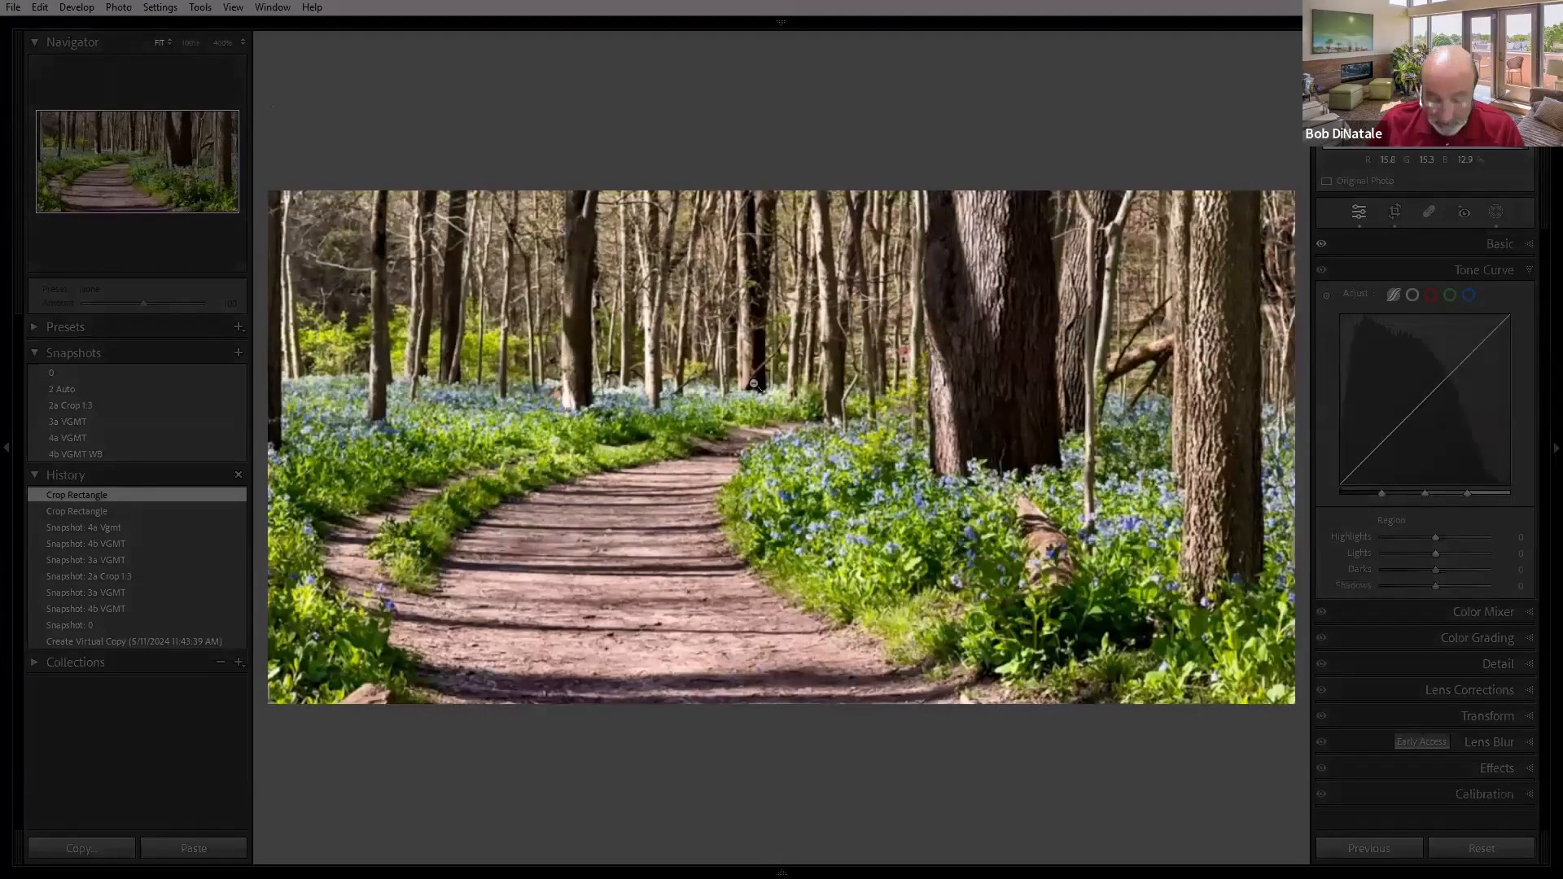
{"action": "key", "text": "l"}
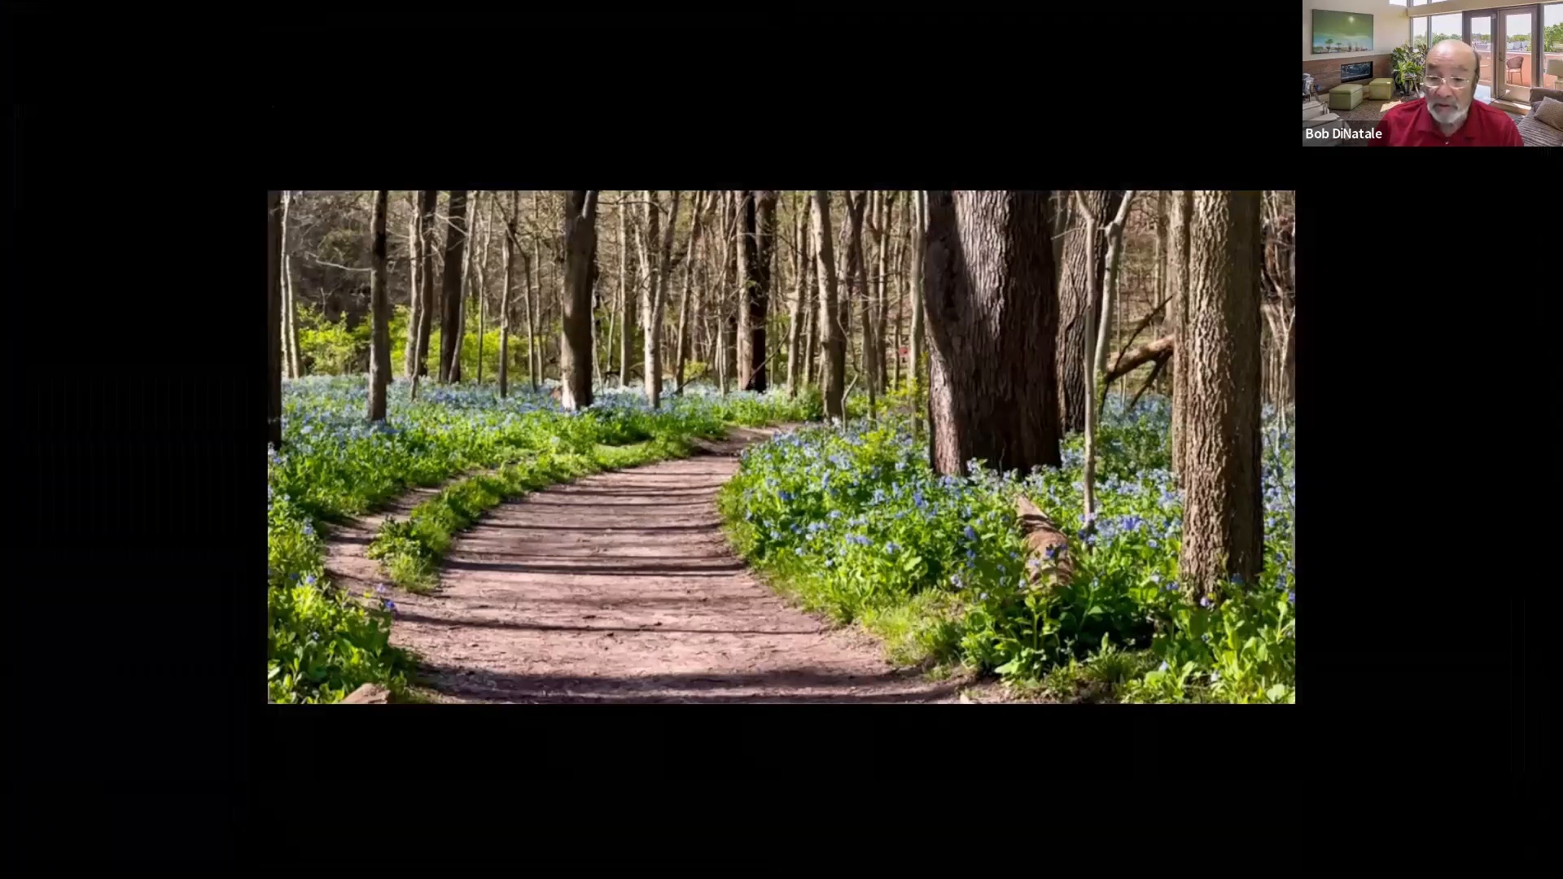
{"action": "key", "text": "l"}
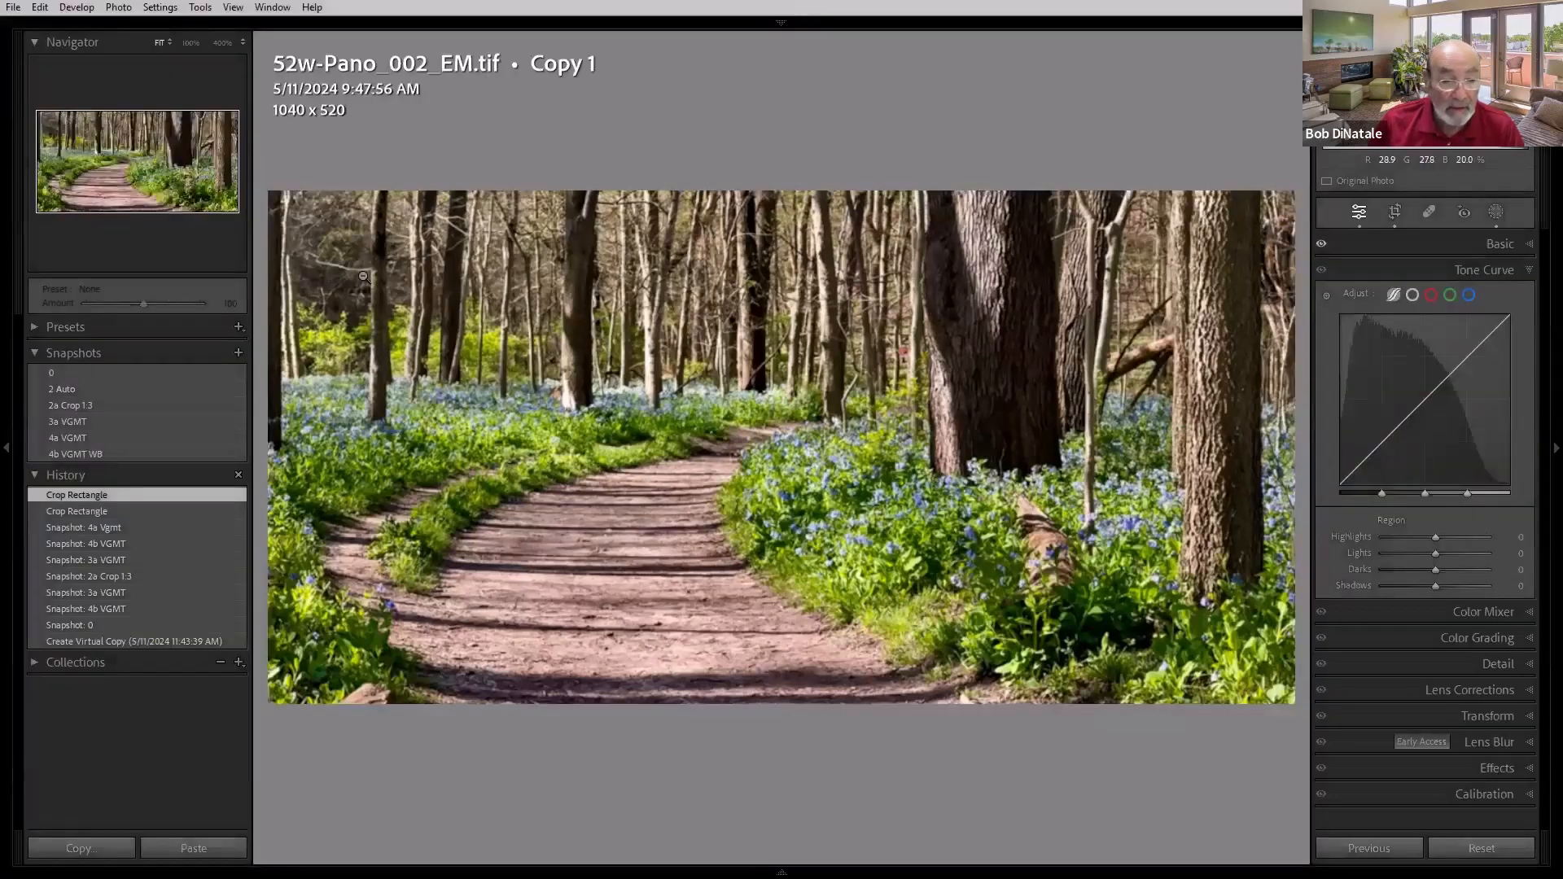
Step: Compare the 2a Crop 1:3 and 3a VGMT snapshots and show the radial gradient of the VGMT mask
{"action": "left_click", "coordinate": [132, 409]}
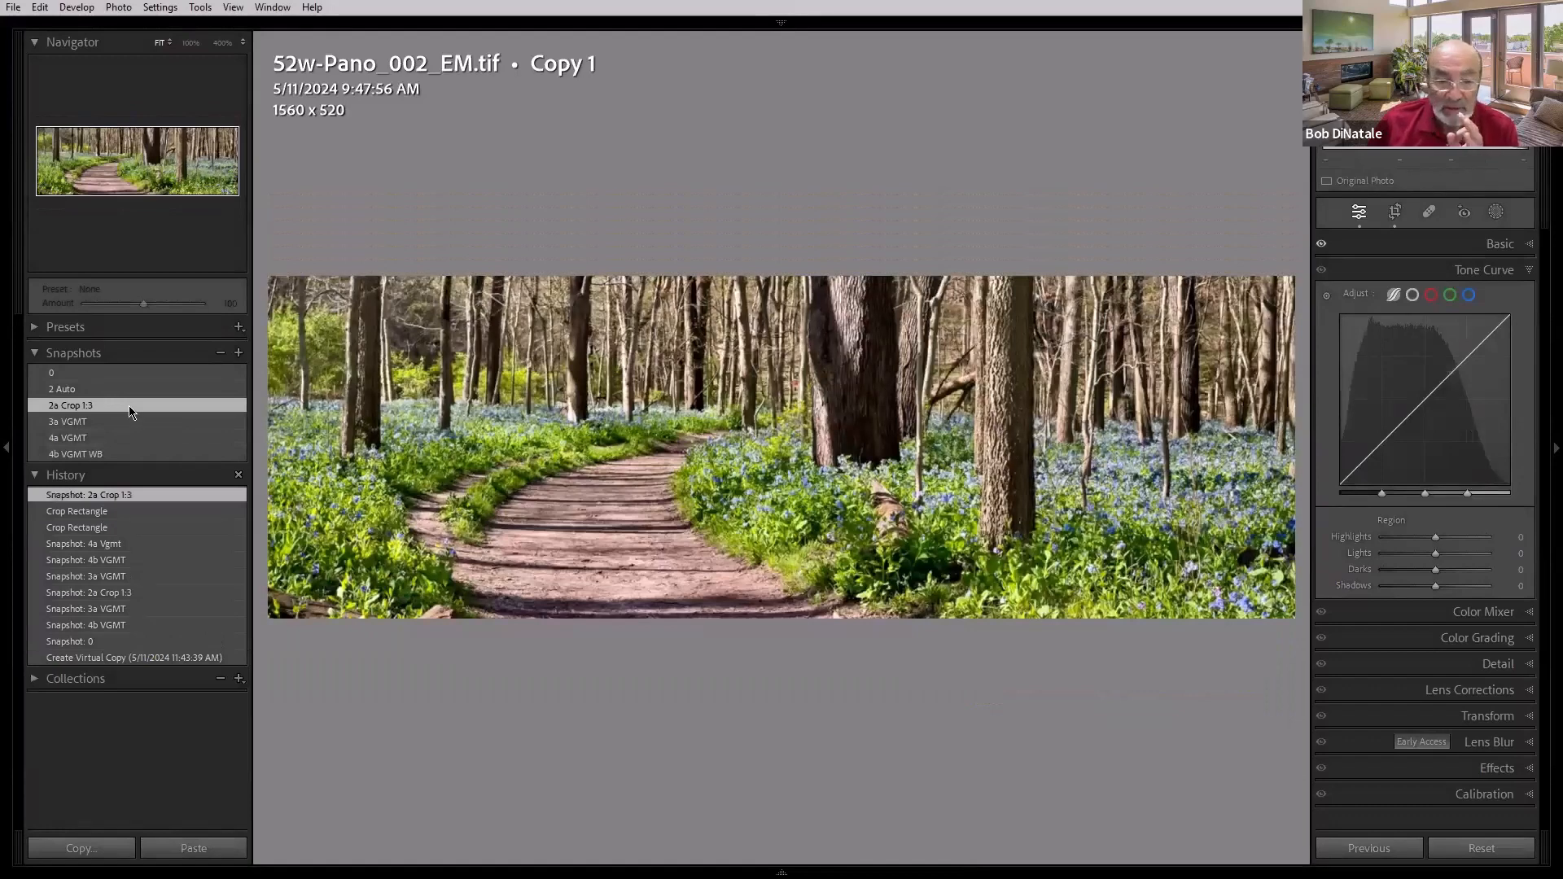
{"action": "left_click", "coordinate": [110, 422]}
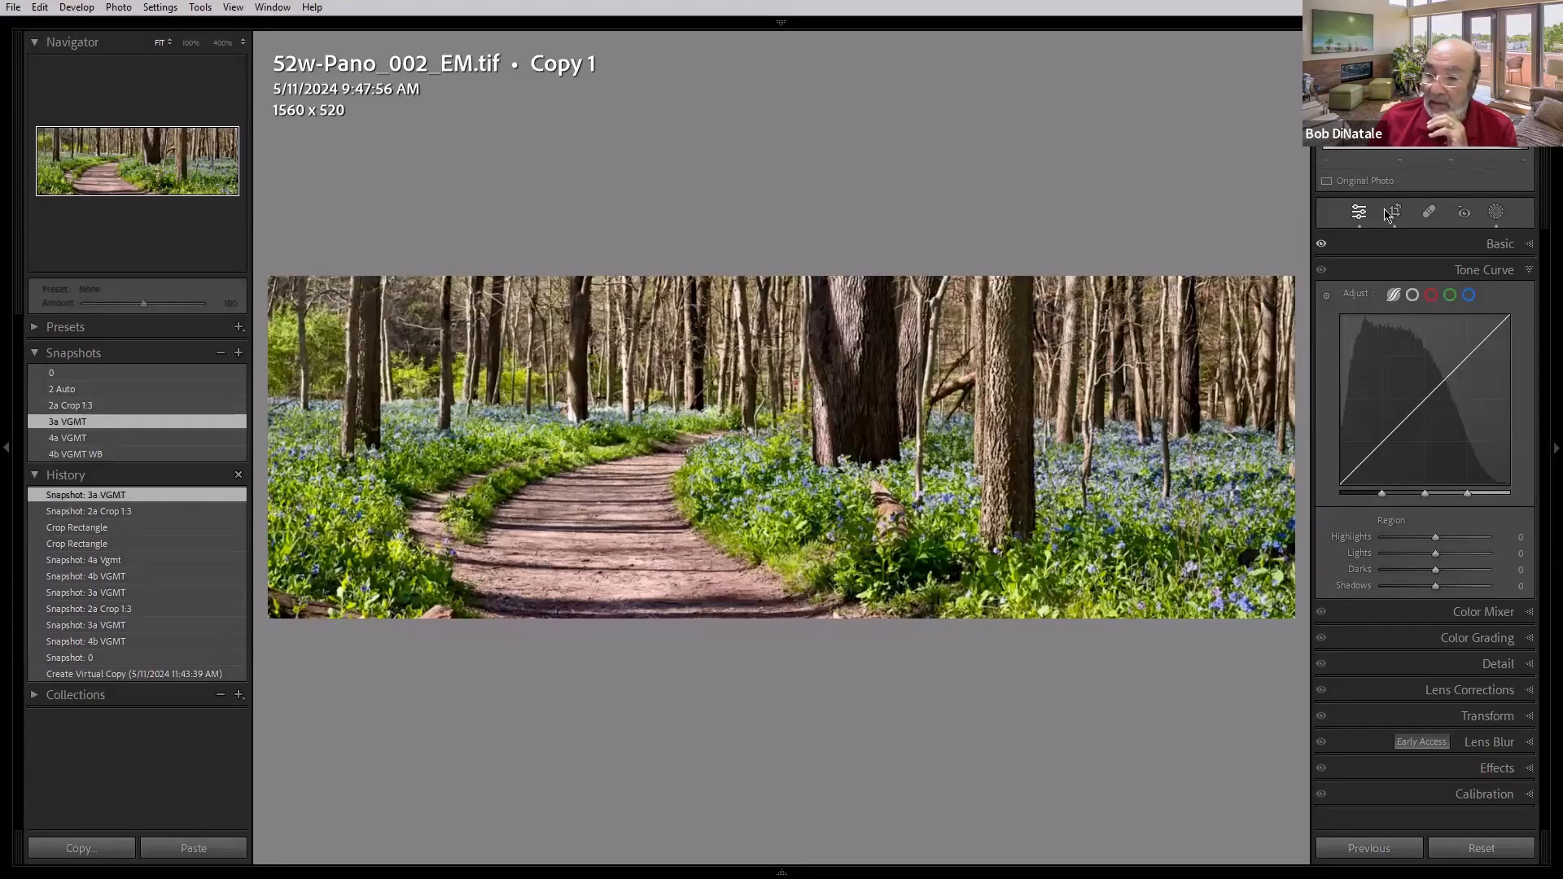
{"action": "left_click", "coordinate": [1498, 213]}
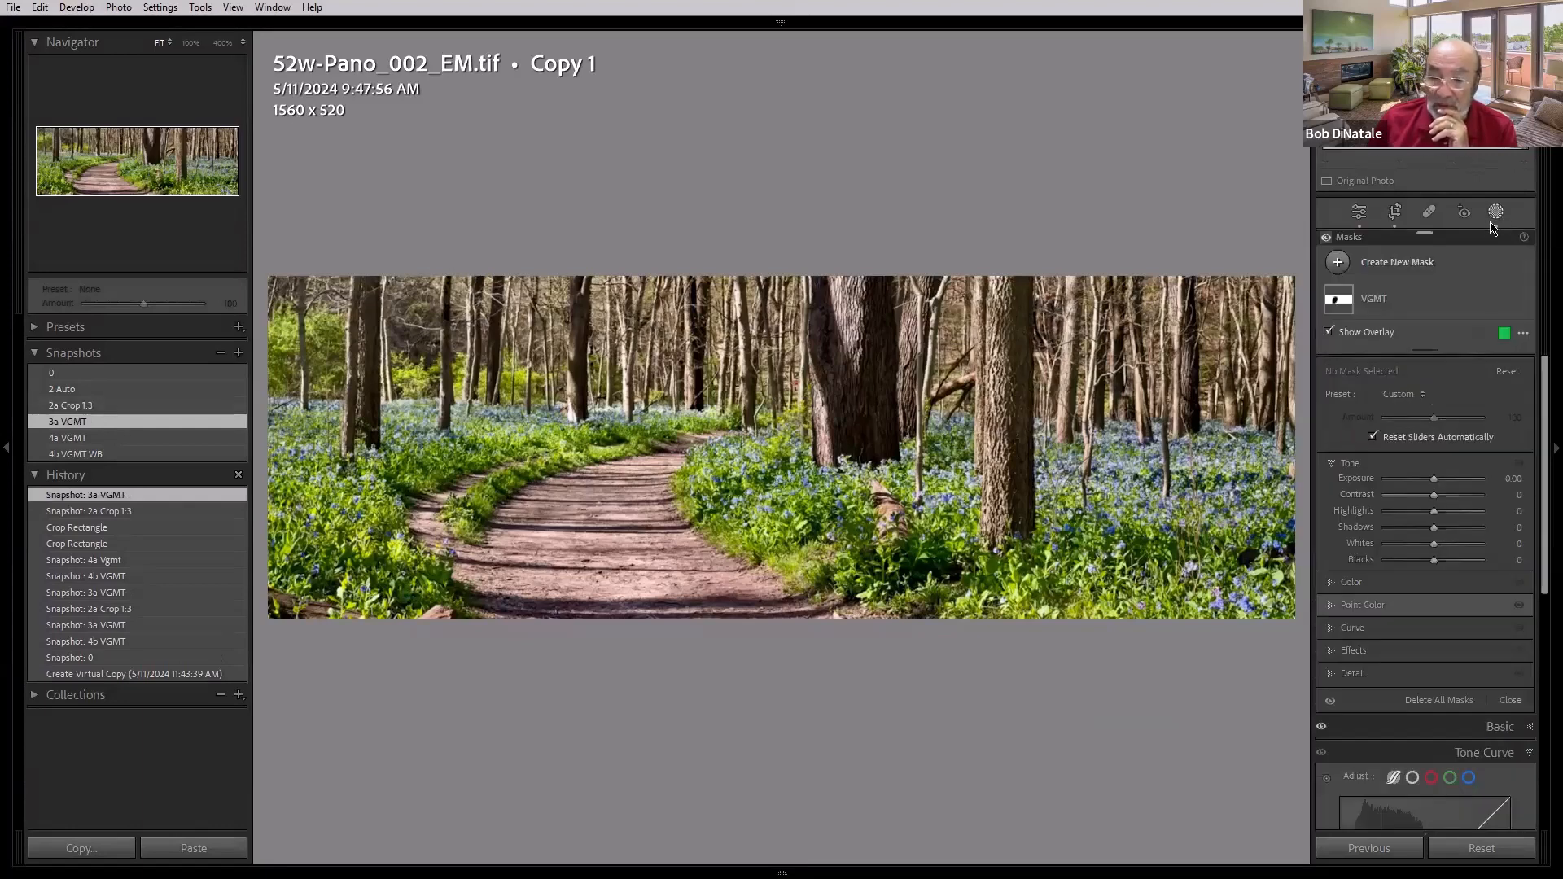
{"action": "mouse_move", "coordinate": [1332, 303]}
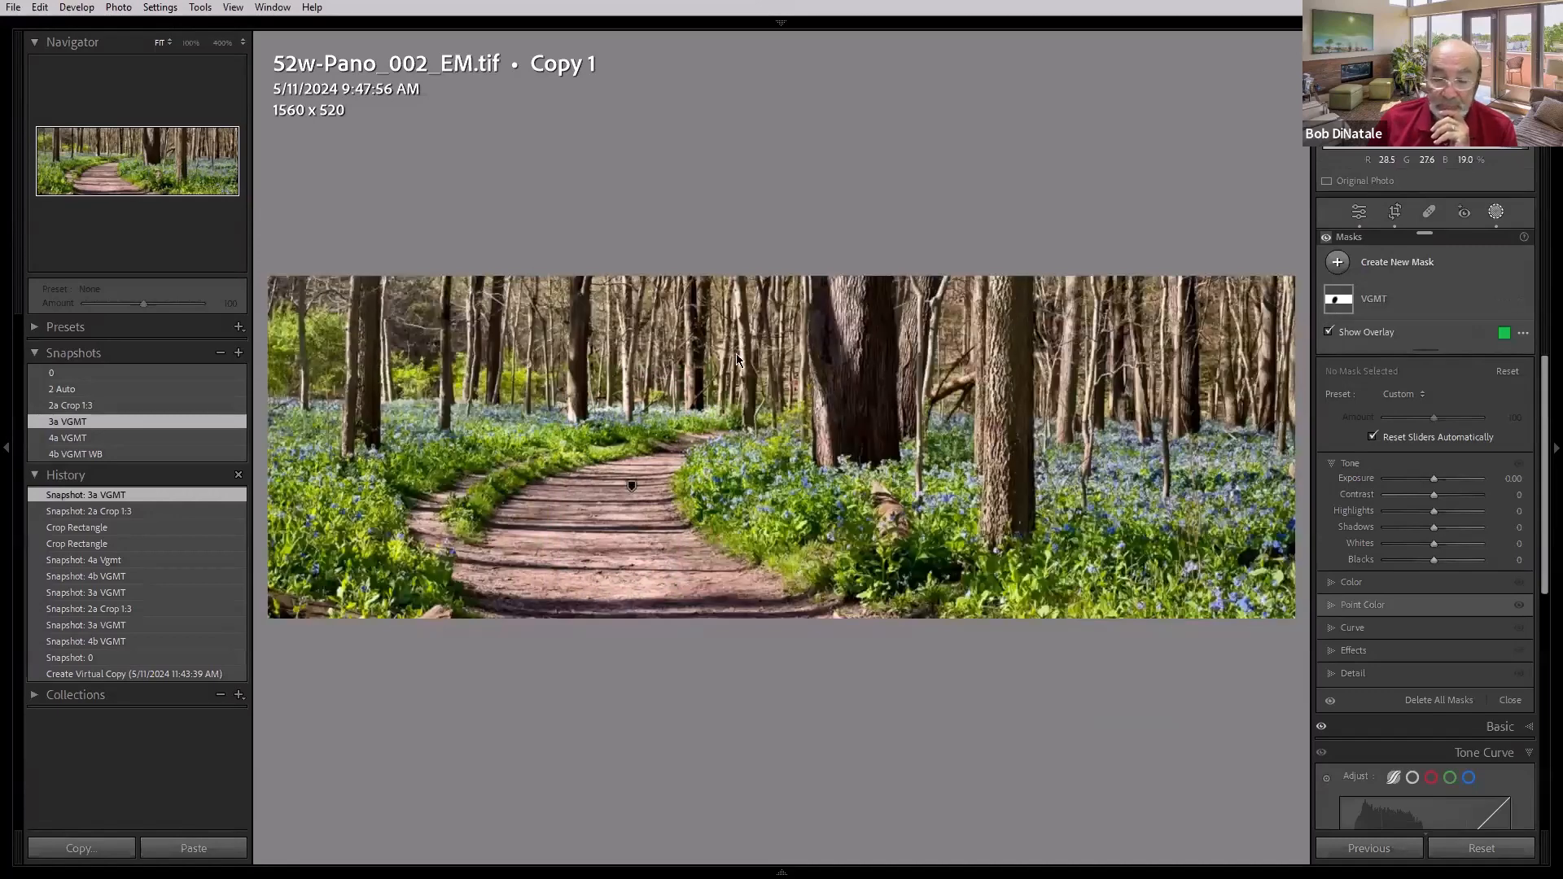
{"action": "left_click", "coordinate": [1393, 305]}
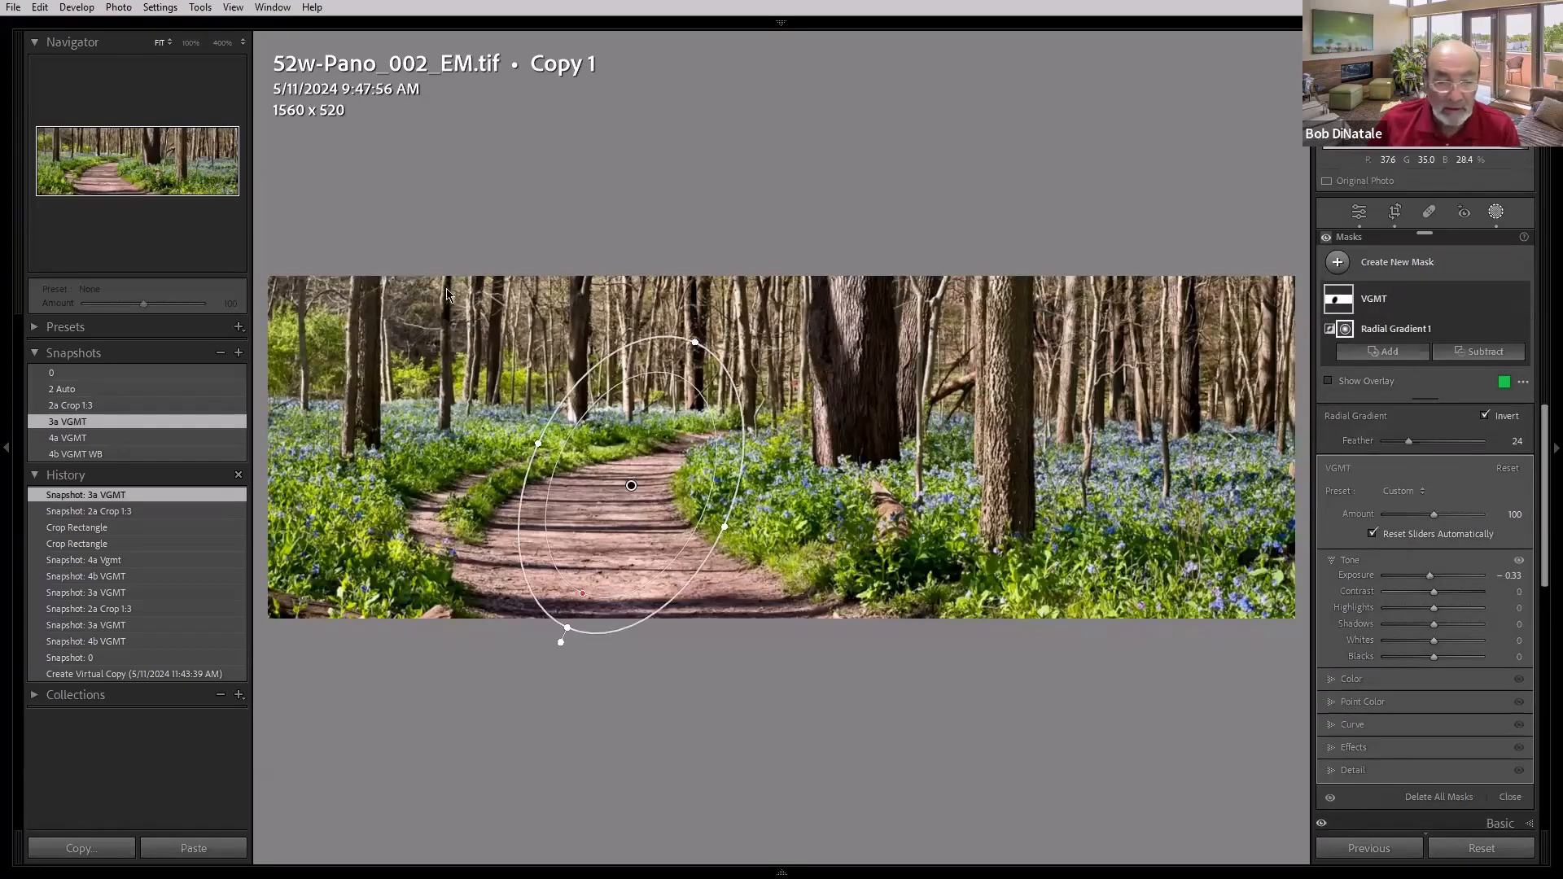
Step: Restore the 2a Crop 1:3 snapshot, draw a tall radial gradient mask over the path and invert it
{"action": "left_click", "coordinate": [179, 405]}
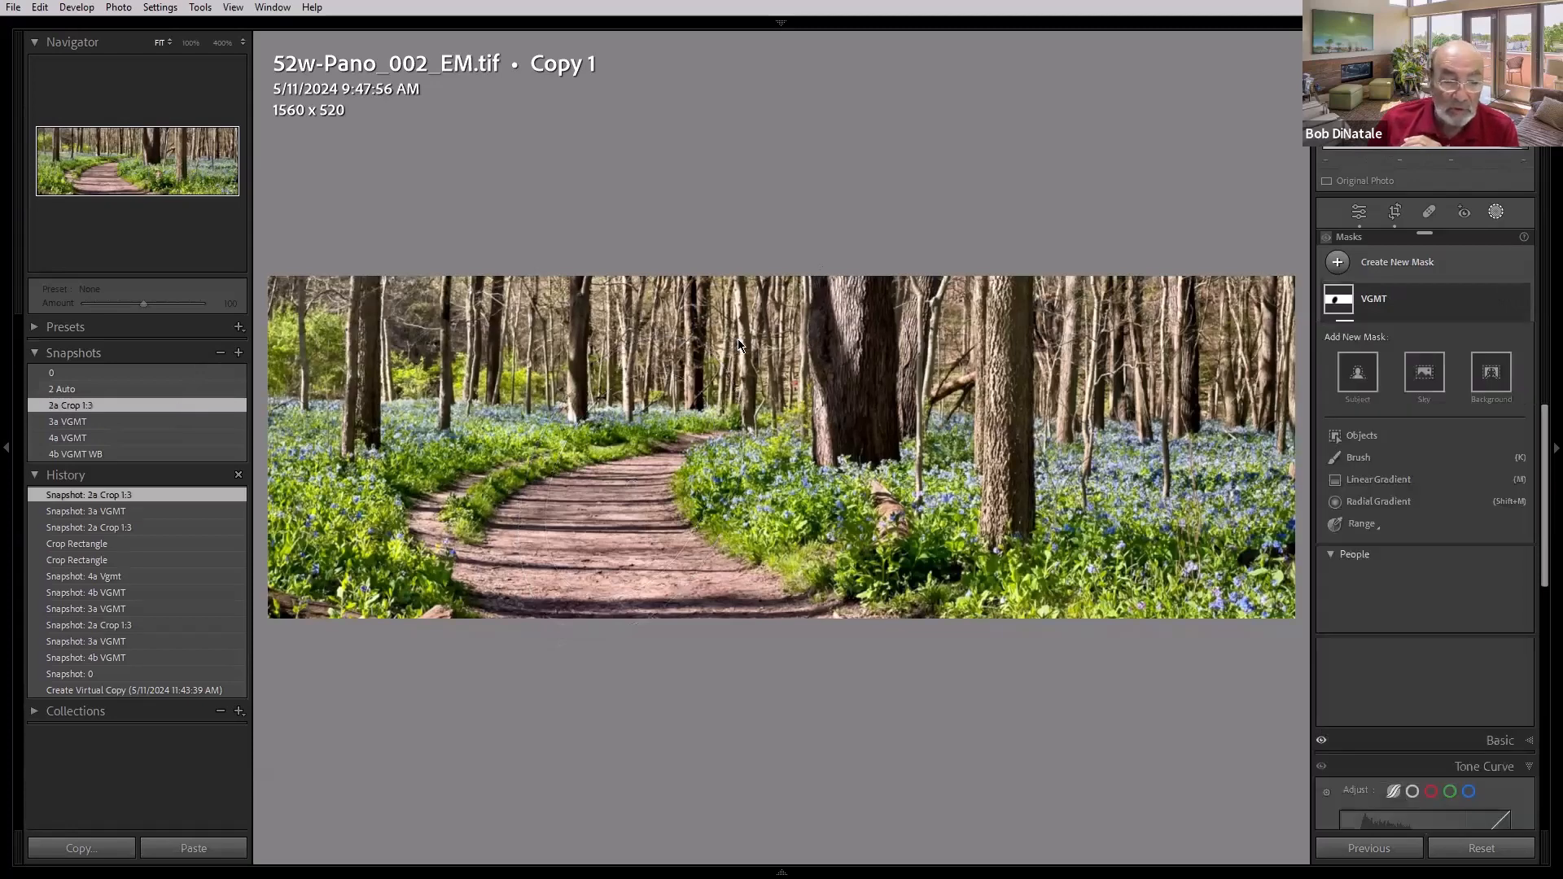
{"action": "left_click", "coordinate": [1496, 212]}
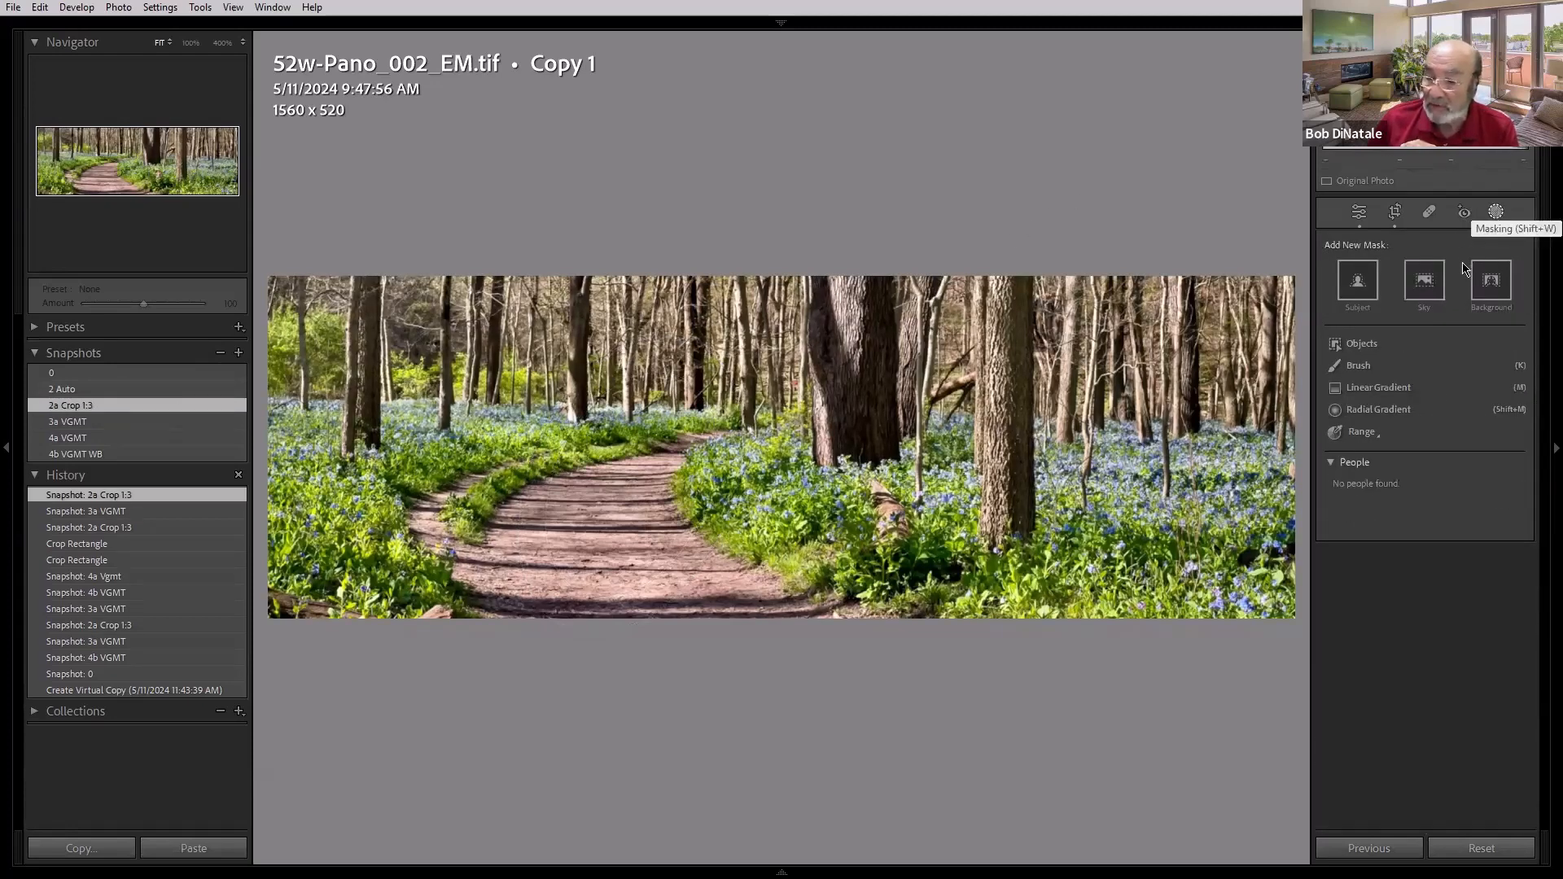
{"action": "left_click", "coordinate": [1497, 212]}
{"action": "left_click", "coordinate": [1379, 410]}
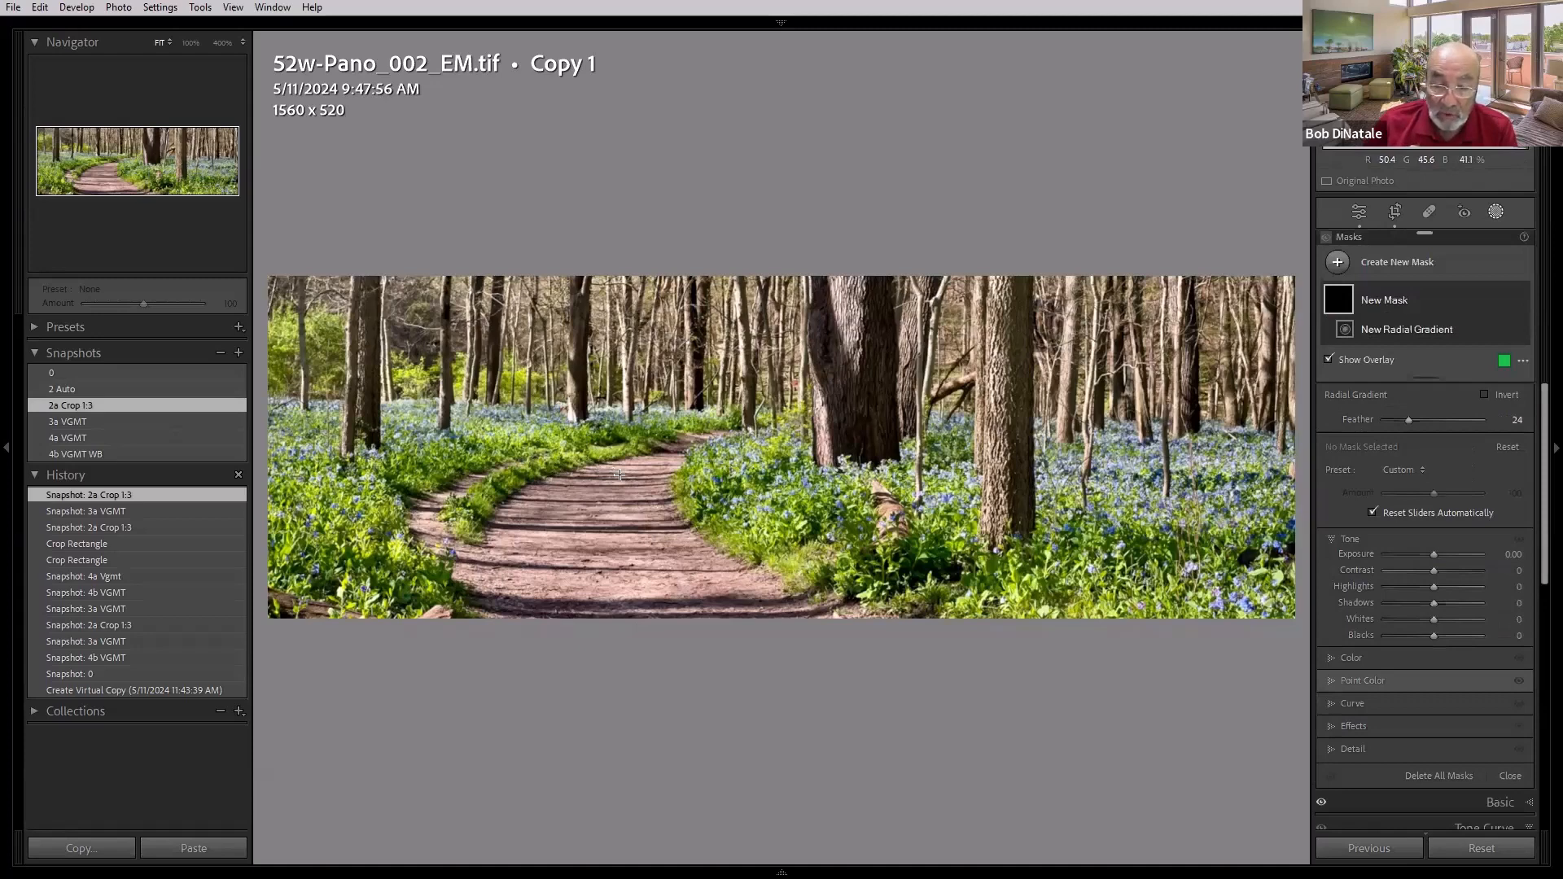
{"action": "left_click_drag", "start_coordinate": [618, 475], "coordinate": [723, 623]}
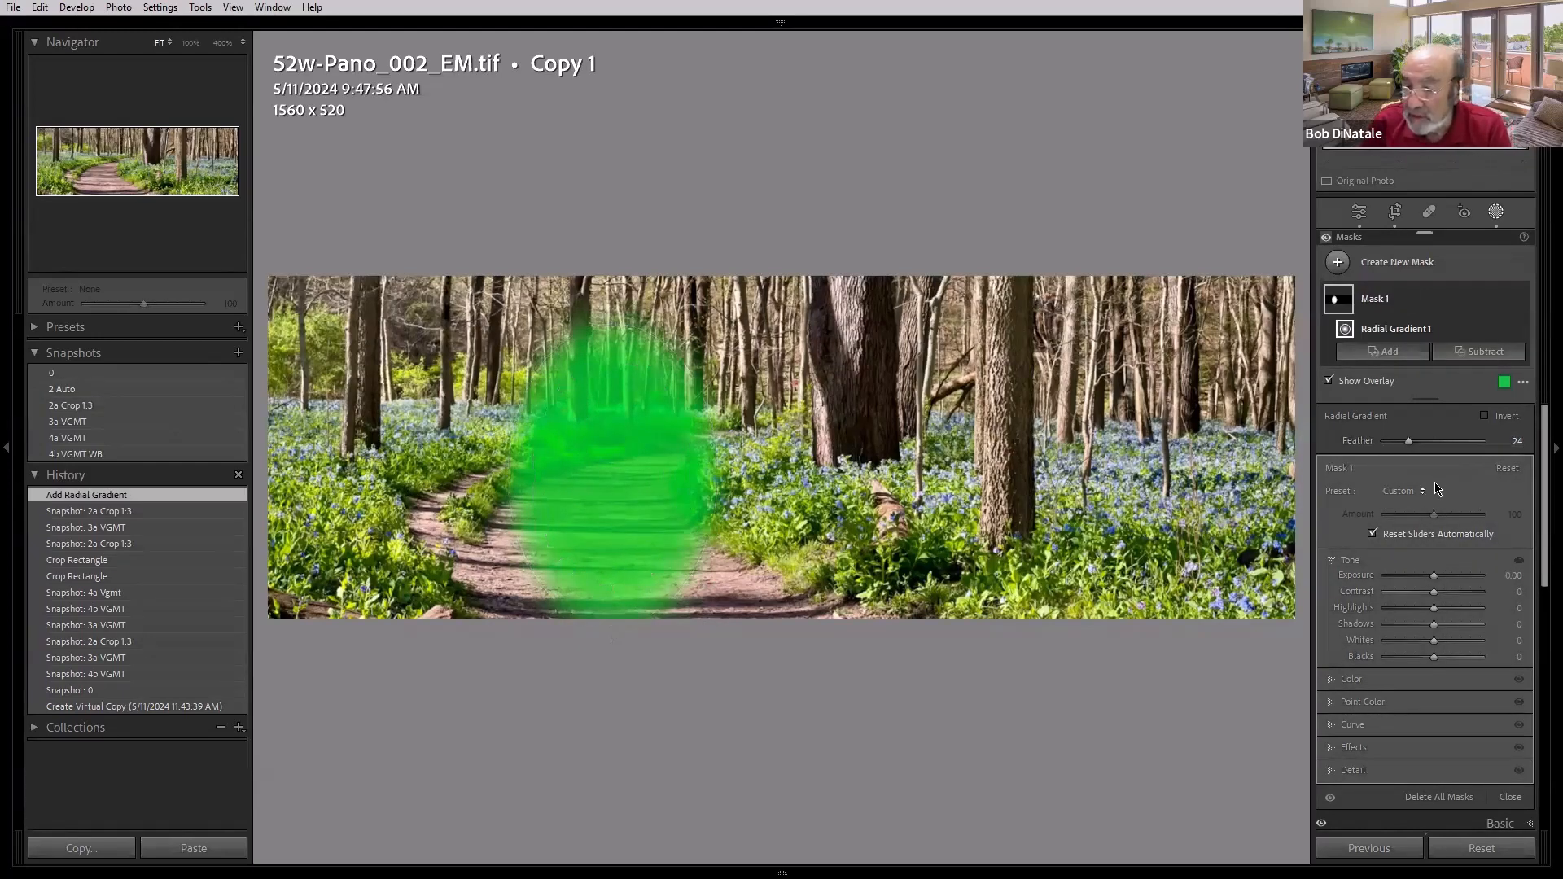
{"action": "left_click", "coordinate": [1486, 416]}
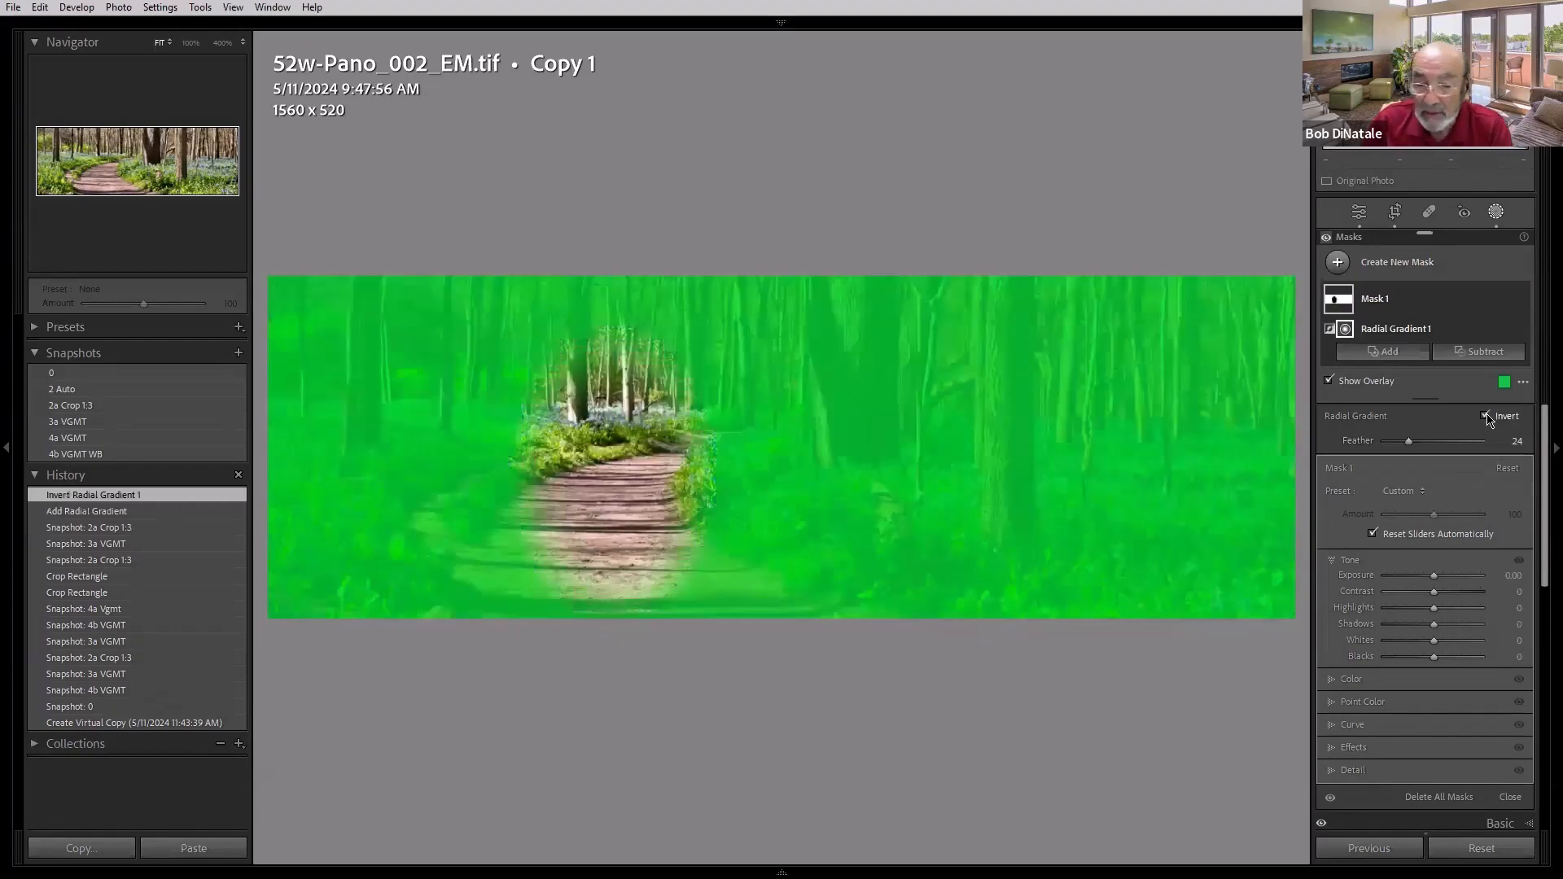
Step: Try brighter and darker exposure values on the inverted radial mask around the path, ending with exposure at 0
{"action": "left_click", "coordinate": [1514, 576]}
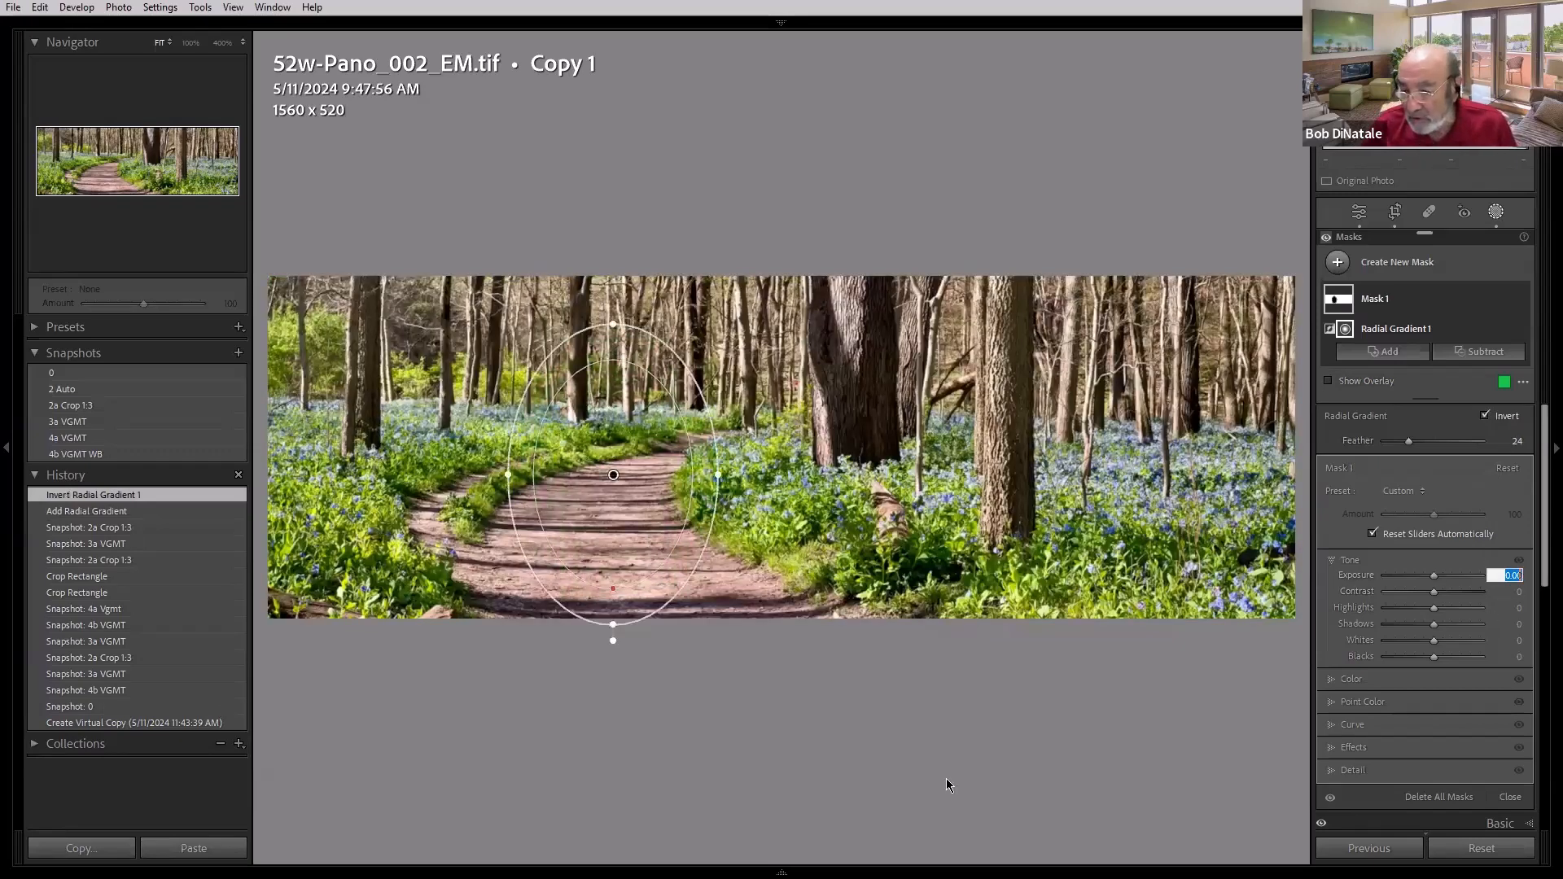
{"action": "key", "text": "Up"}
{"action": "key", "text": "Up"}
{"action": "key", "text": "Up"}
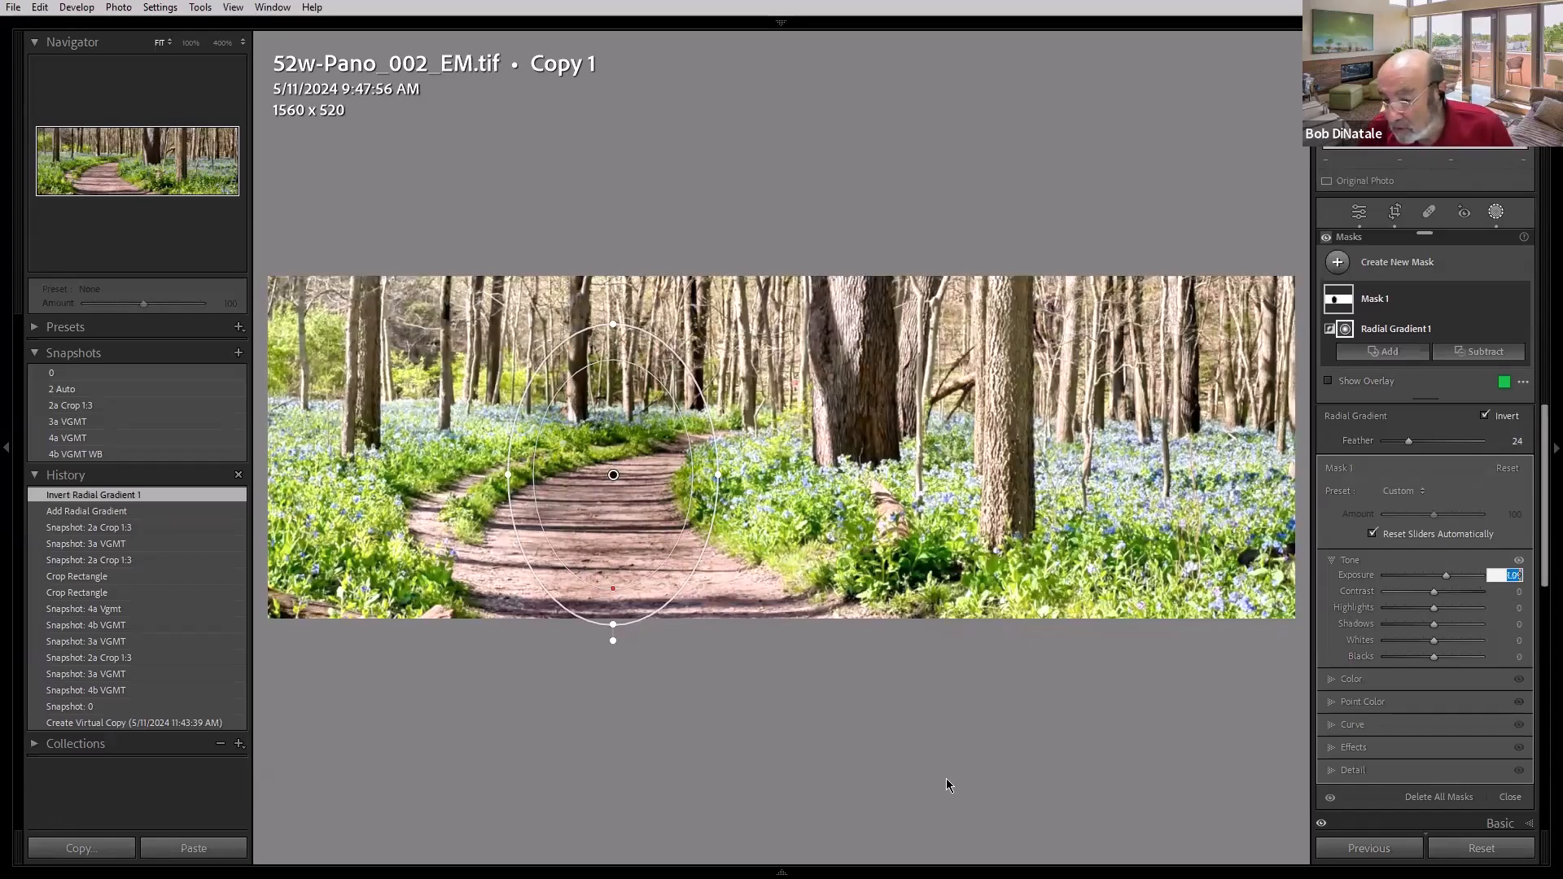
{"action": "key", "text": "shift+Down"}
{"action": "key", "text": "shift+Down"}
{"action": "key", "text": "shift+Down"}
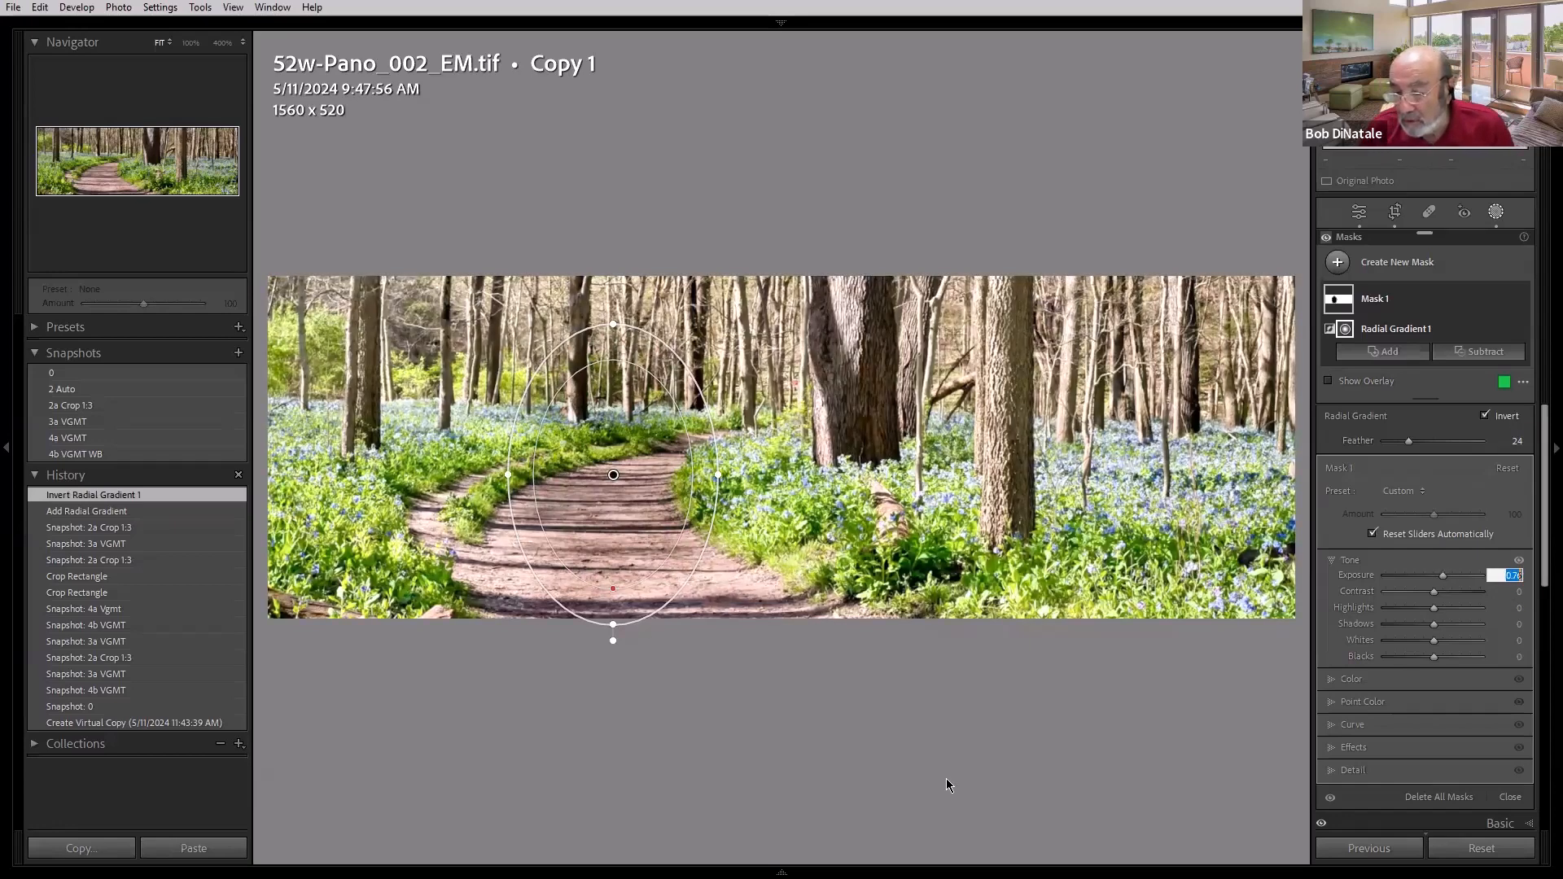
{"action": "key", "text": "shift+Down"}
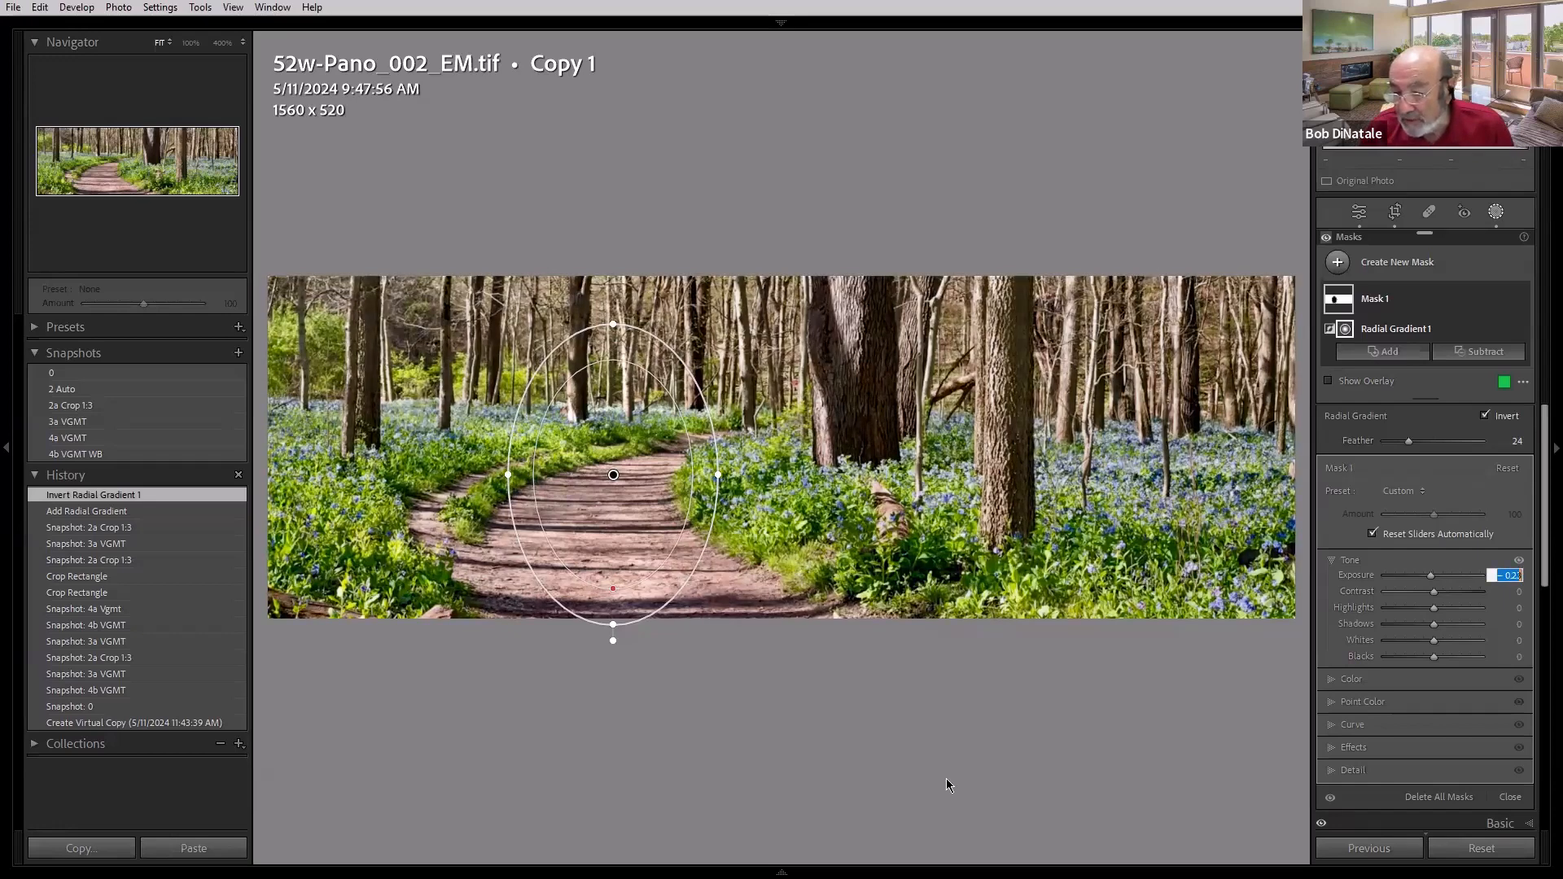
{"action": "key", "text": "shift+Up"}
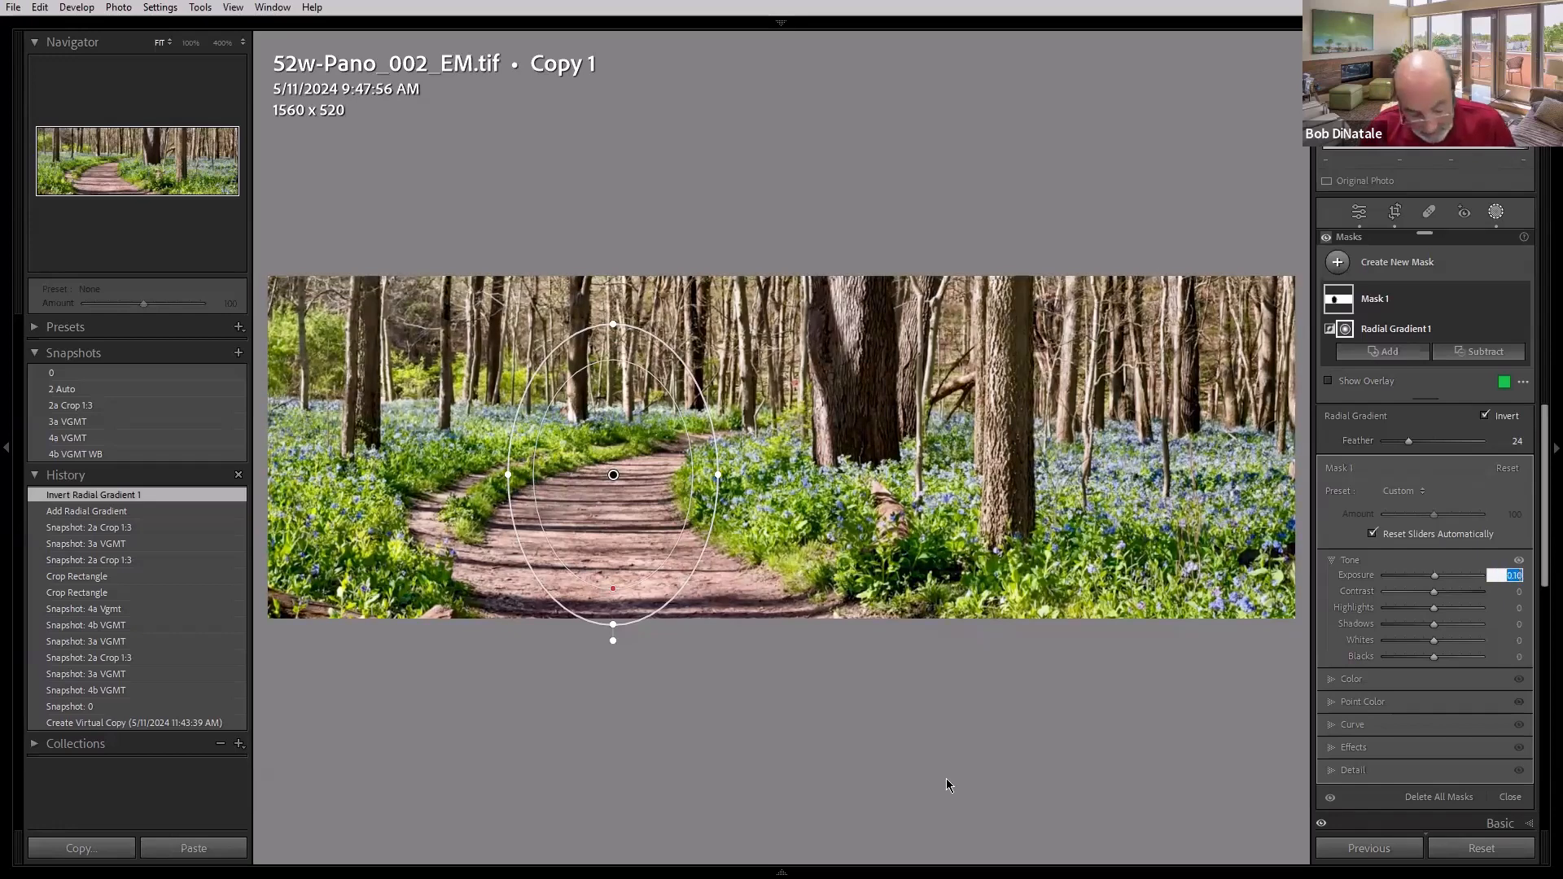
{"action": "type", "text": "0"}
{"action": "key", "text": "Return"}
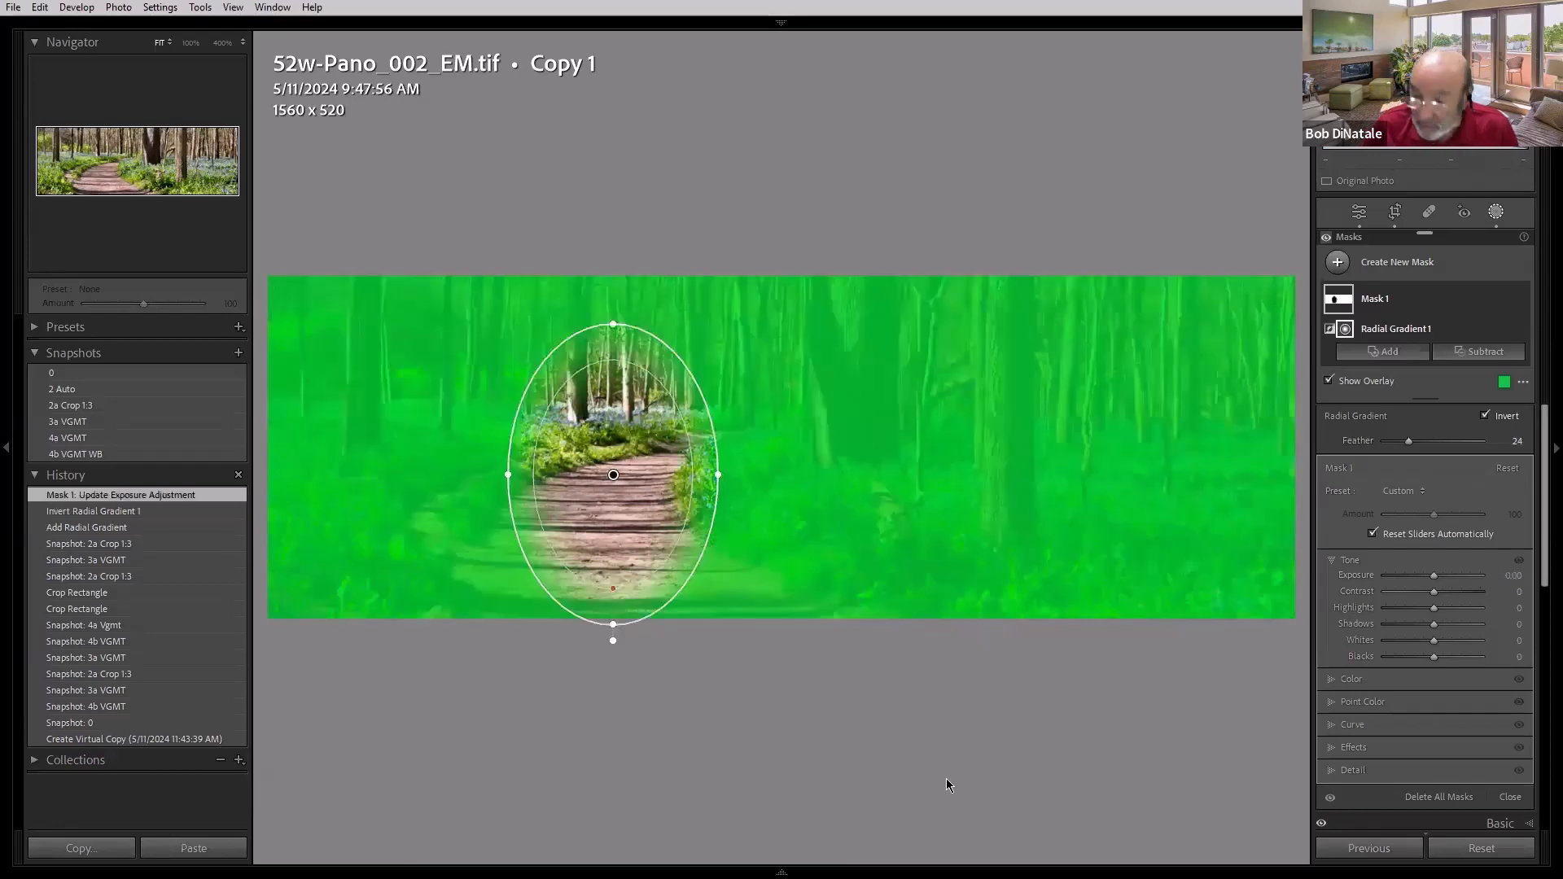
Step: Set the radial mask's exposure to 0.33 and toggle the mask's visibility to compare the effect on the surroundings
{"action": "left_click", "coordinate": [1510, 575]}
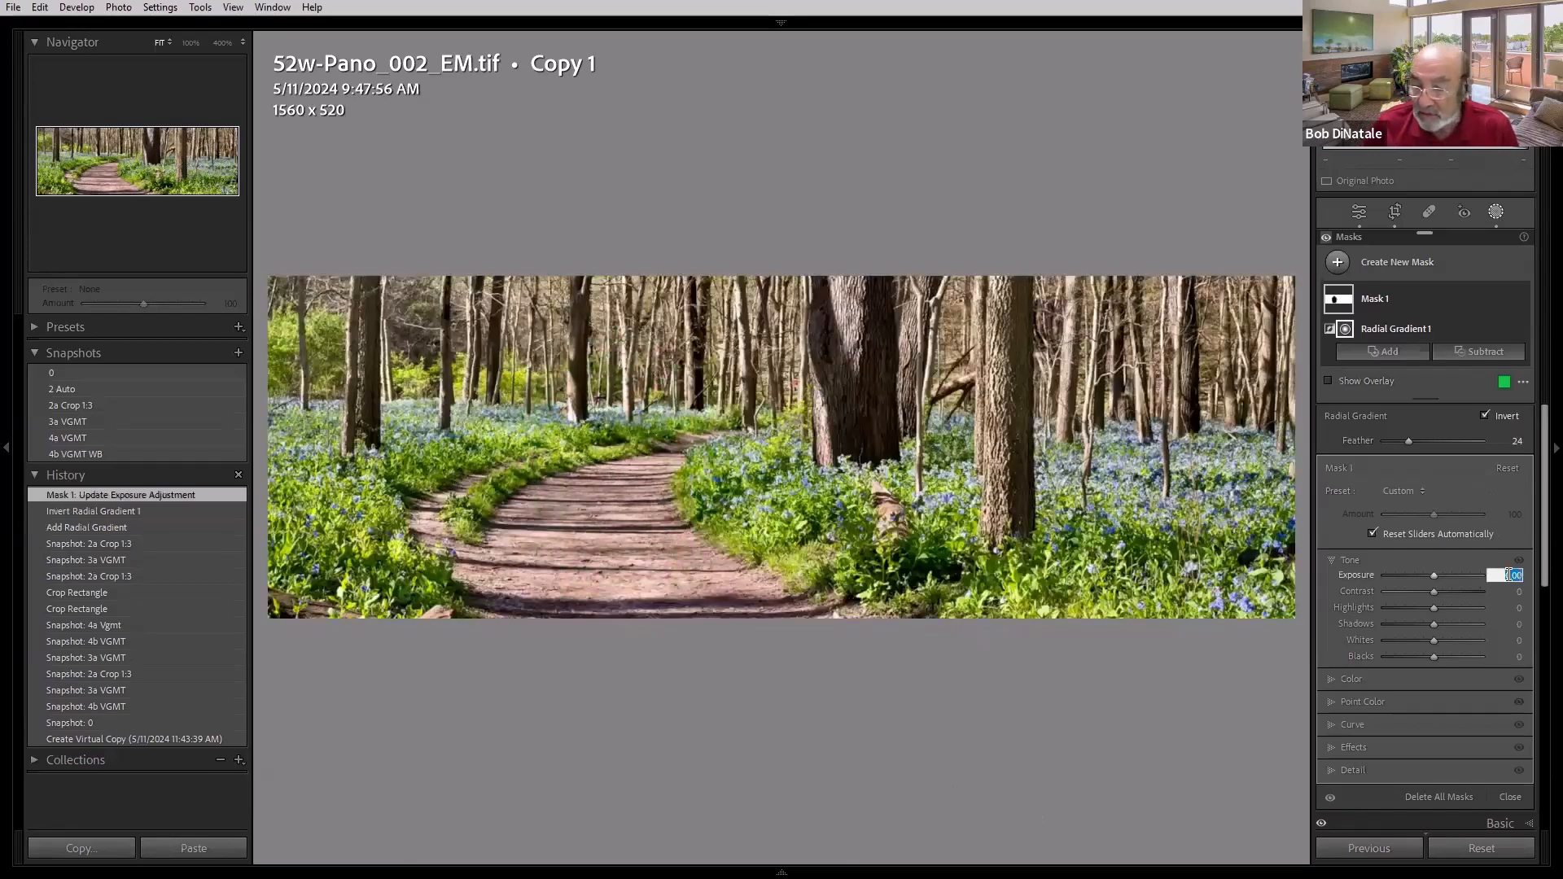
{"action": "key", "text": "shift+Up"}
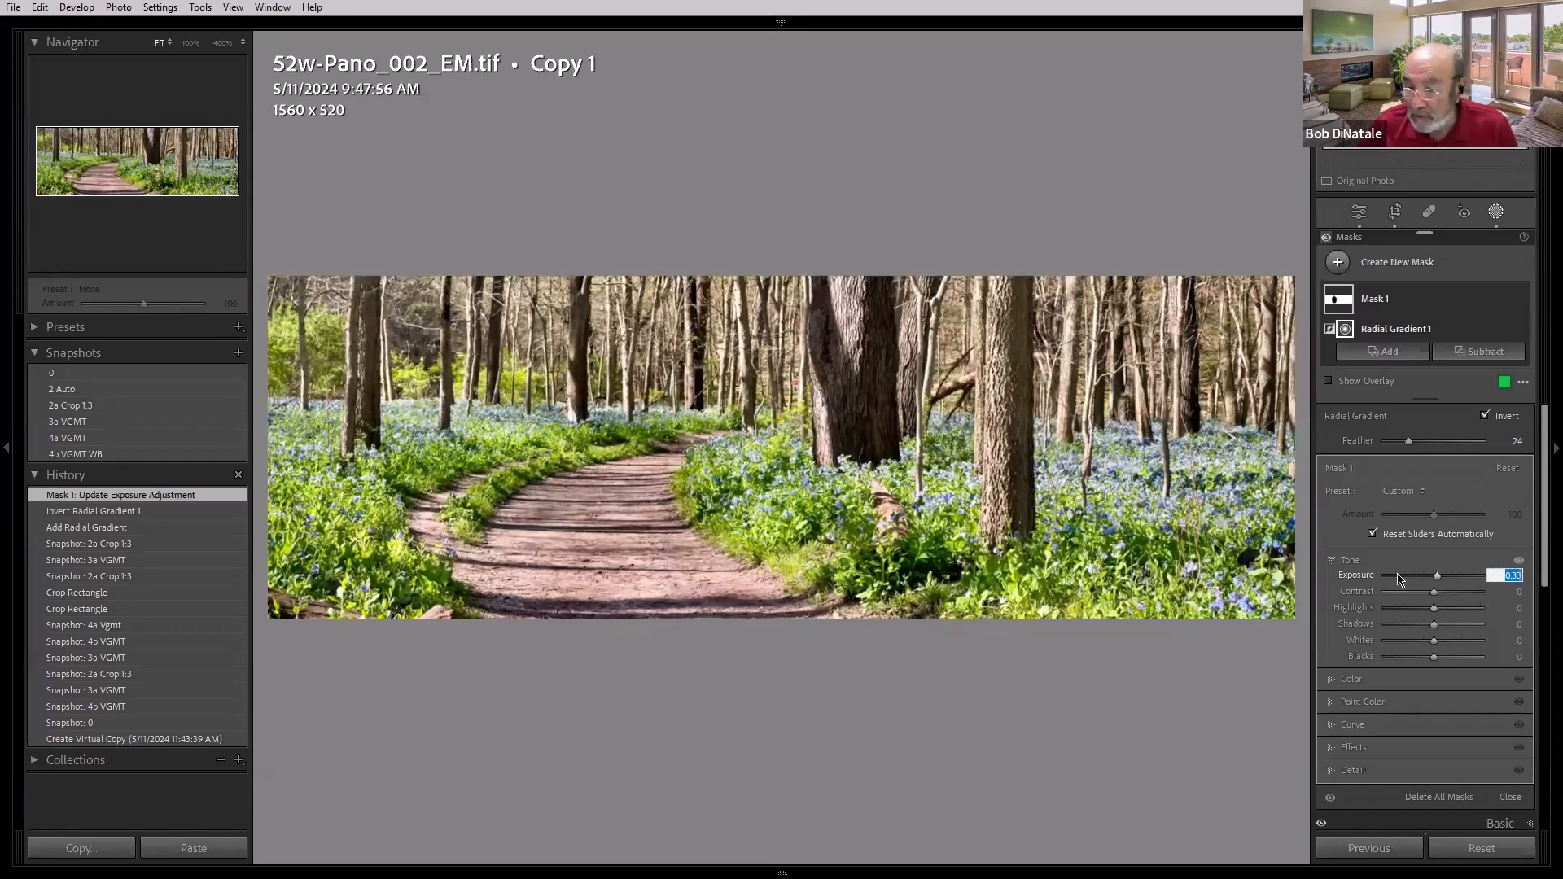
{"action": "mouse_move", "coordinate": [1383, 309]}
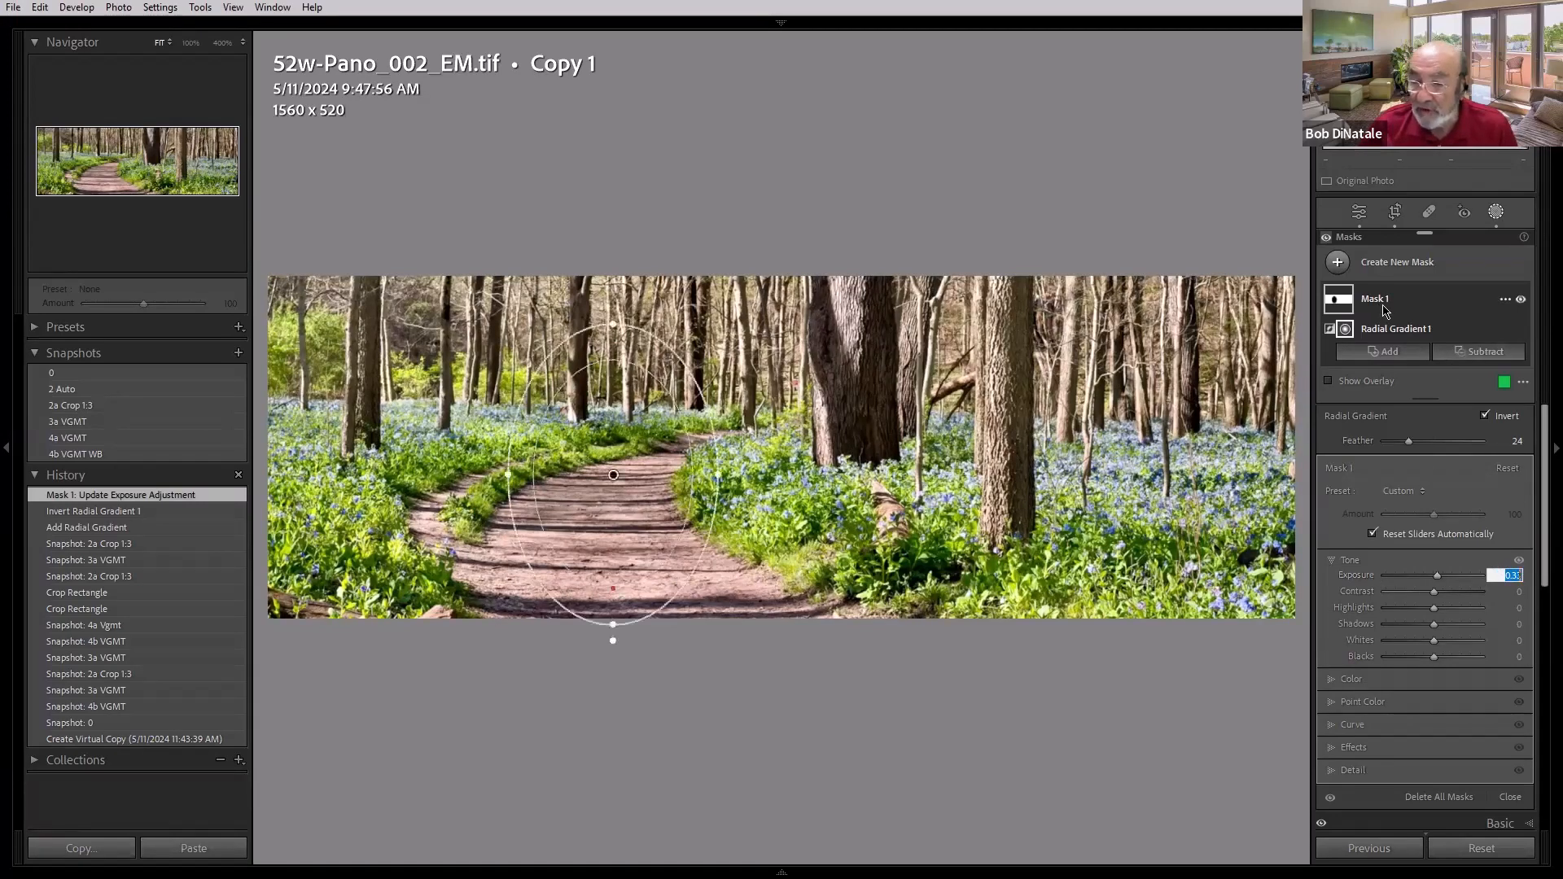
{"action": "left_click", "coordinate": [1522, 302]}
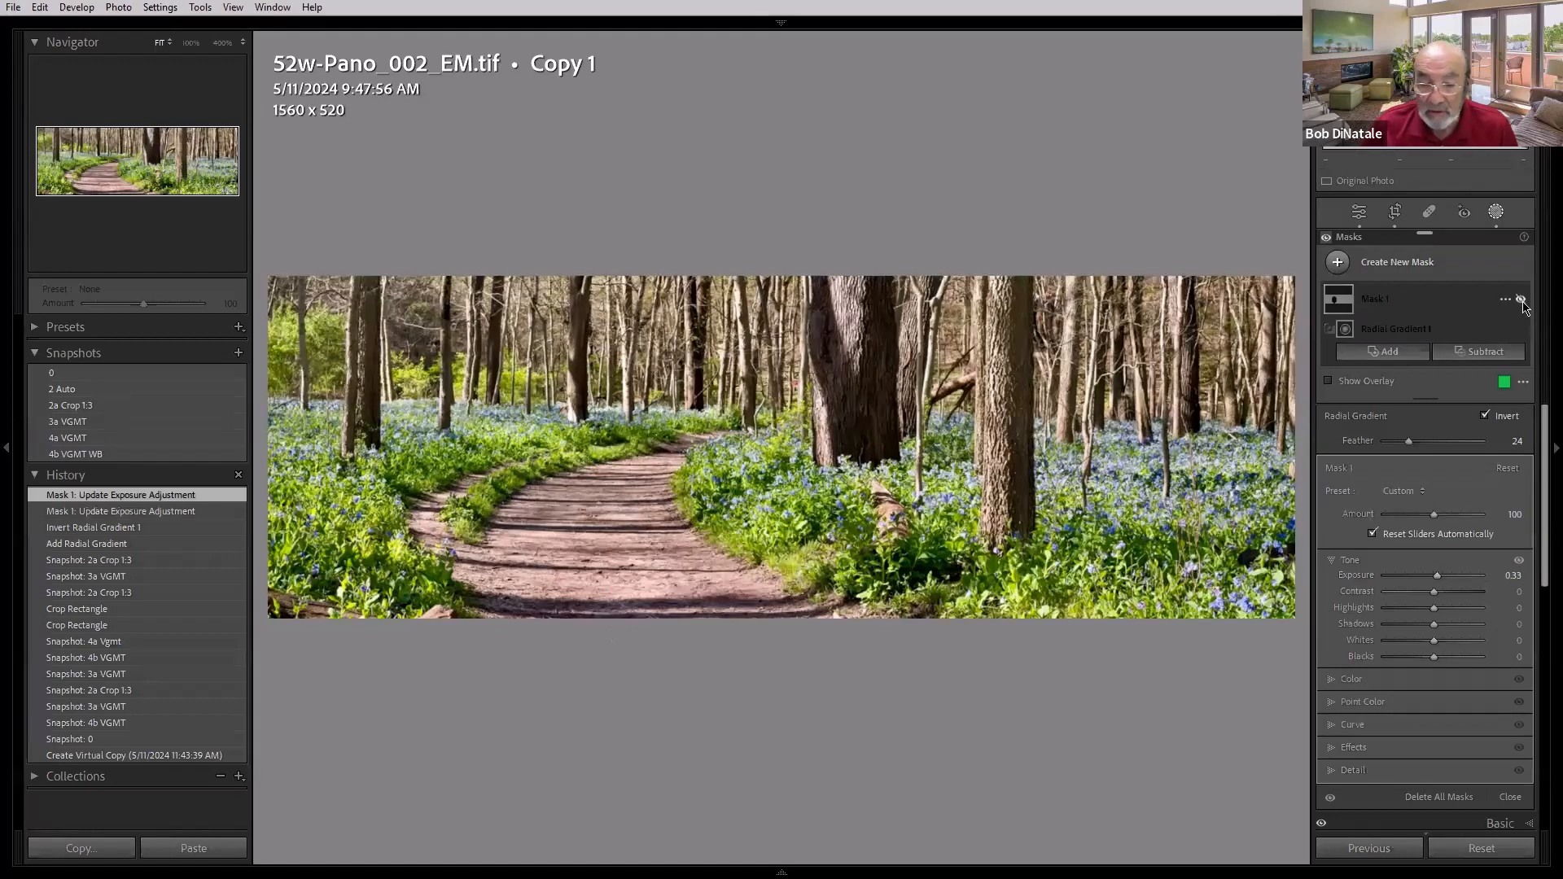
{"action": "left_click", "coordinate": [1522, 301]}
{"action": "left_click", "coordinate": [1521, 301]}
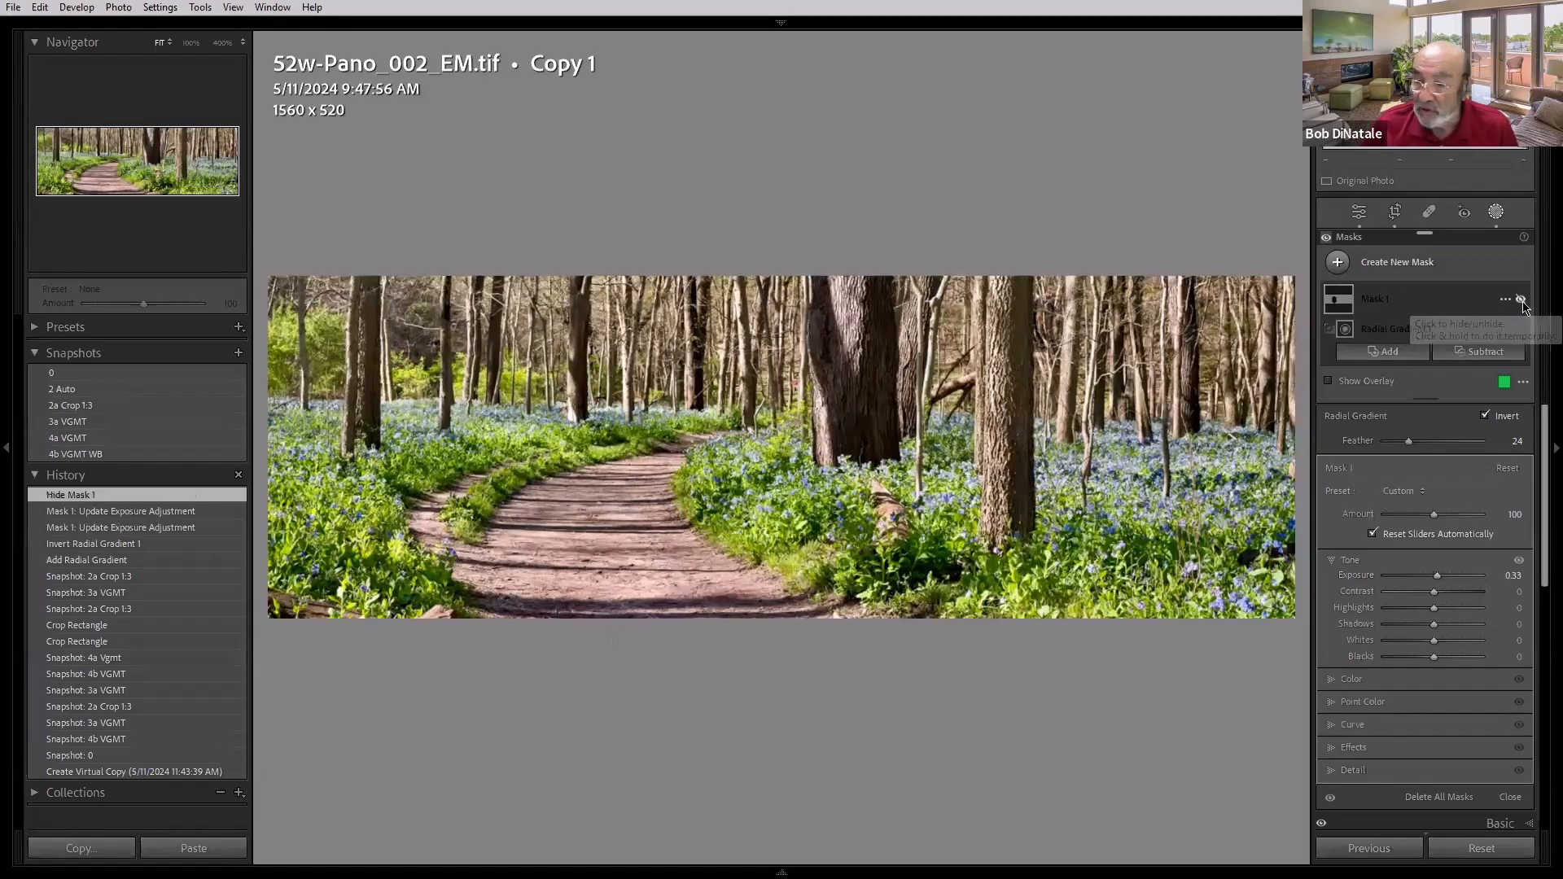
{"action": "left_click", "coordinate": [1522, 300]}
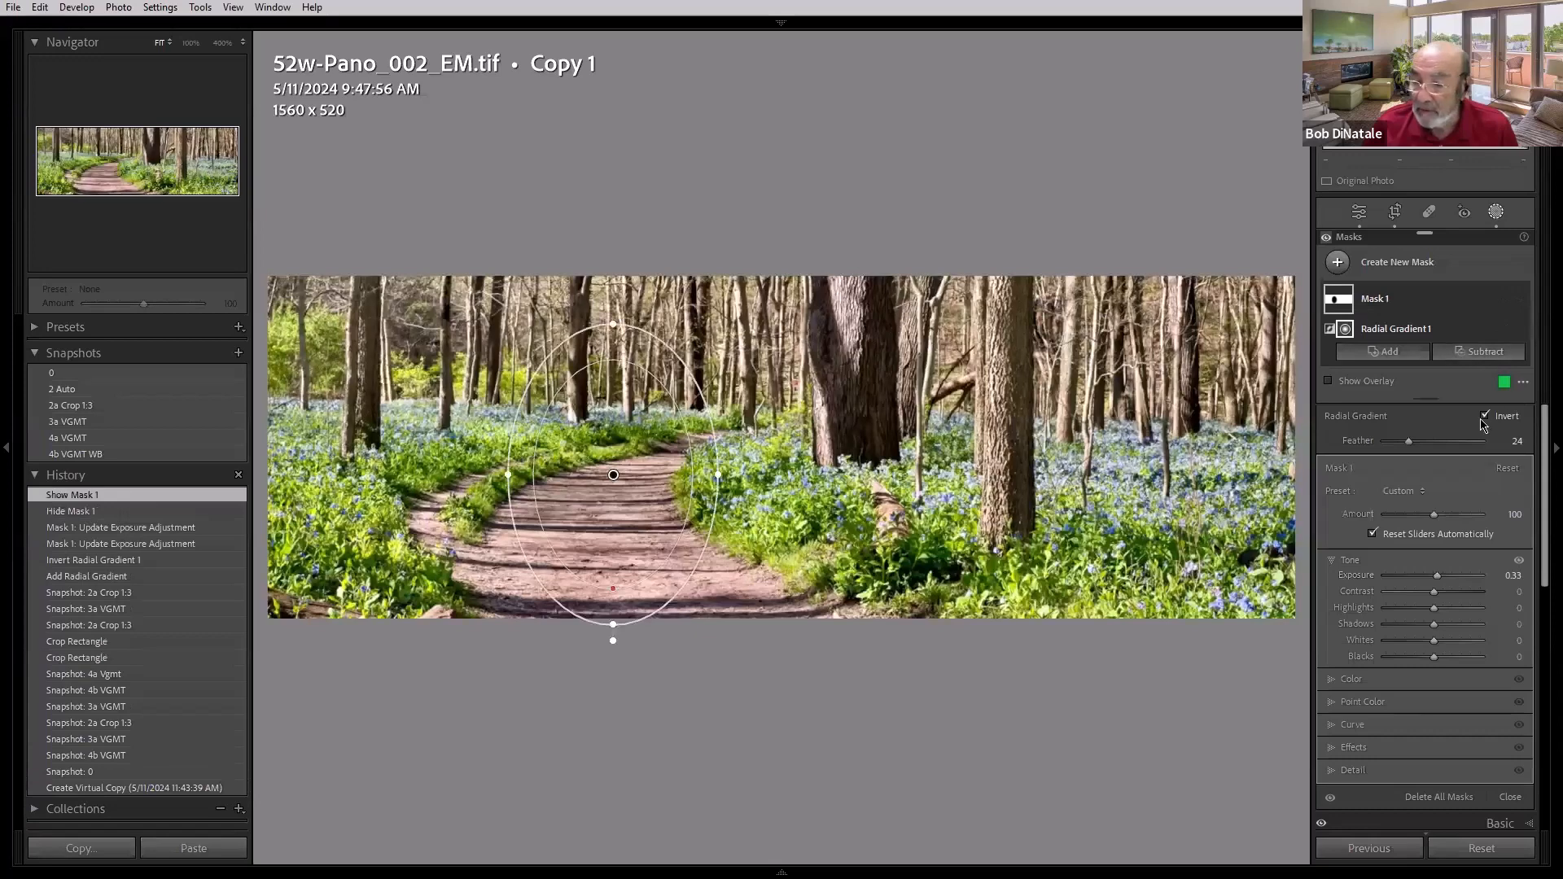
Step: Set the radial mask's exposure to -0.33 and compare the photo with the mask hidden and shown
{"action": "mouse_move", "coordinate": [1343, 302]}
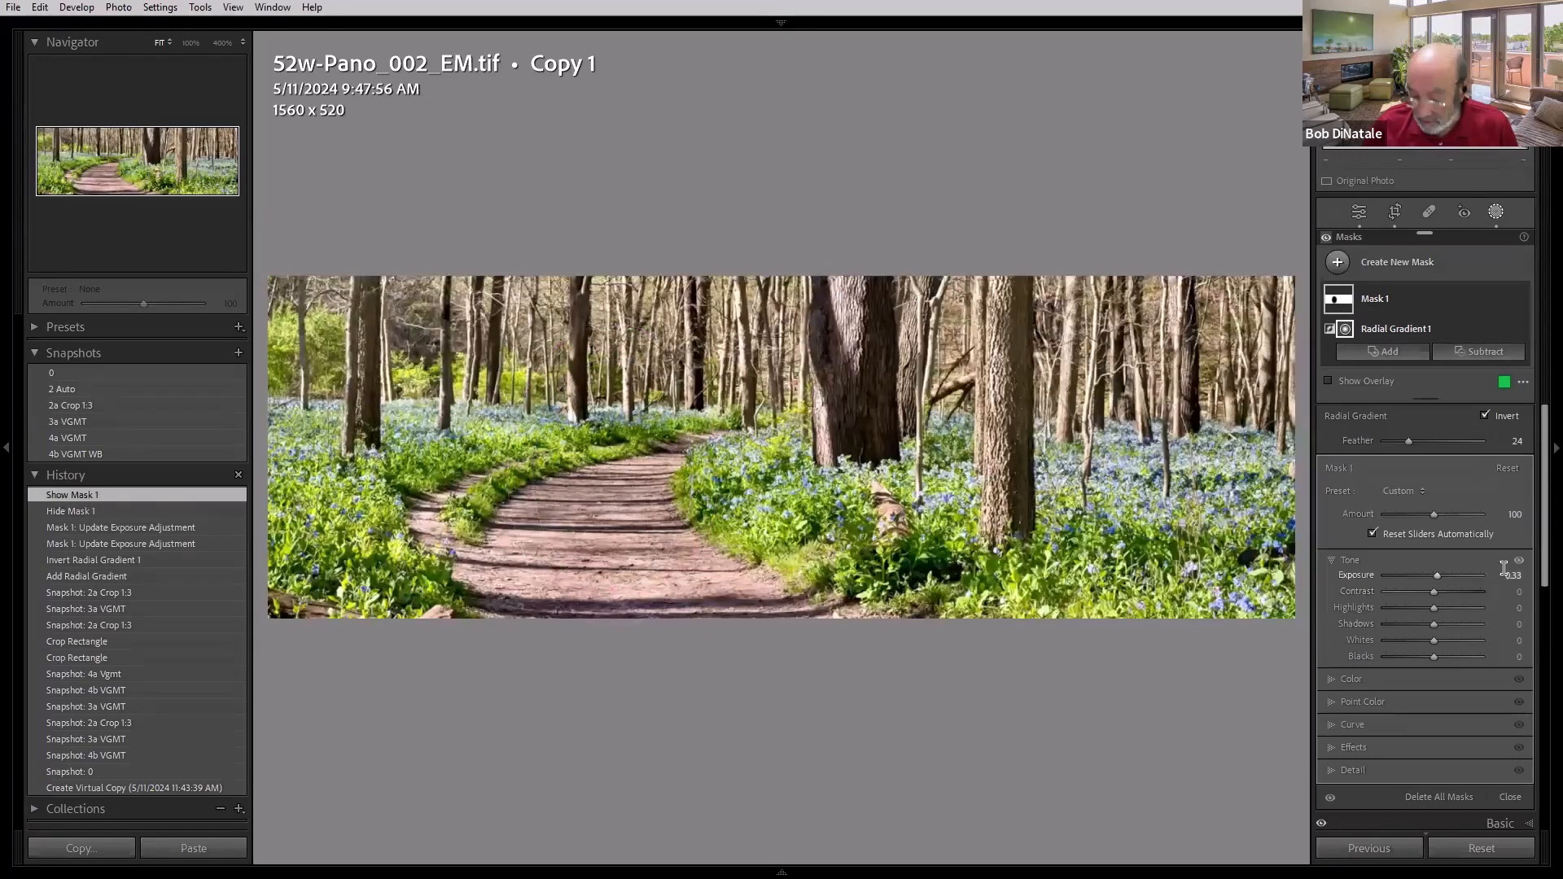
{"action": "left_click", "coordinate": [1504, 573]}
{"action": "type", "text": "-.33"}
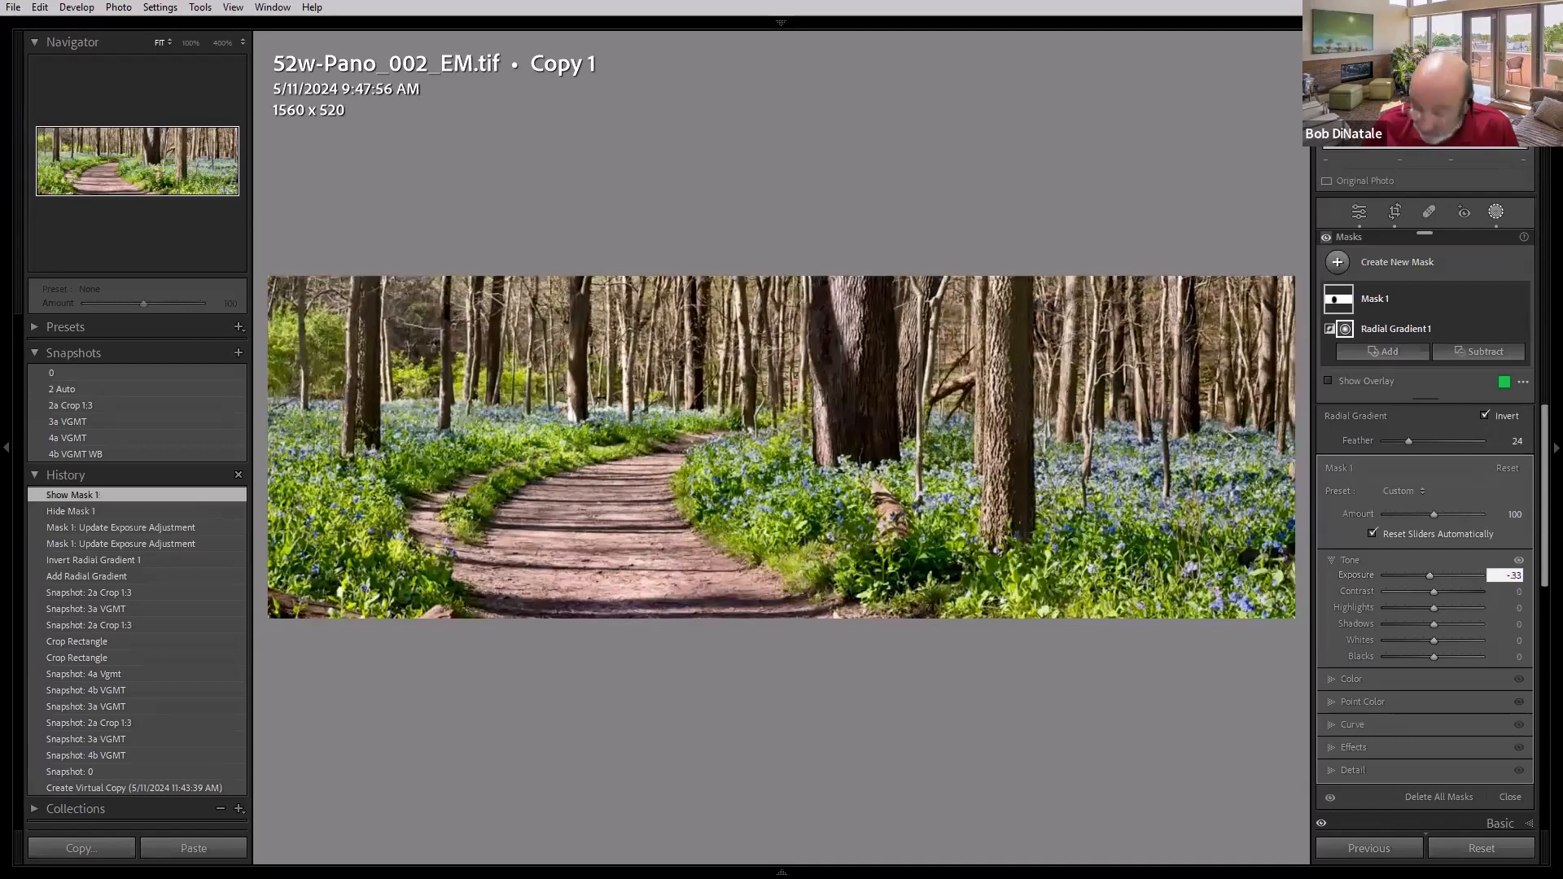
{"action": "key", "text": "Return"}
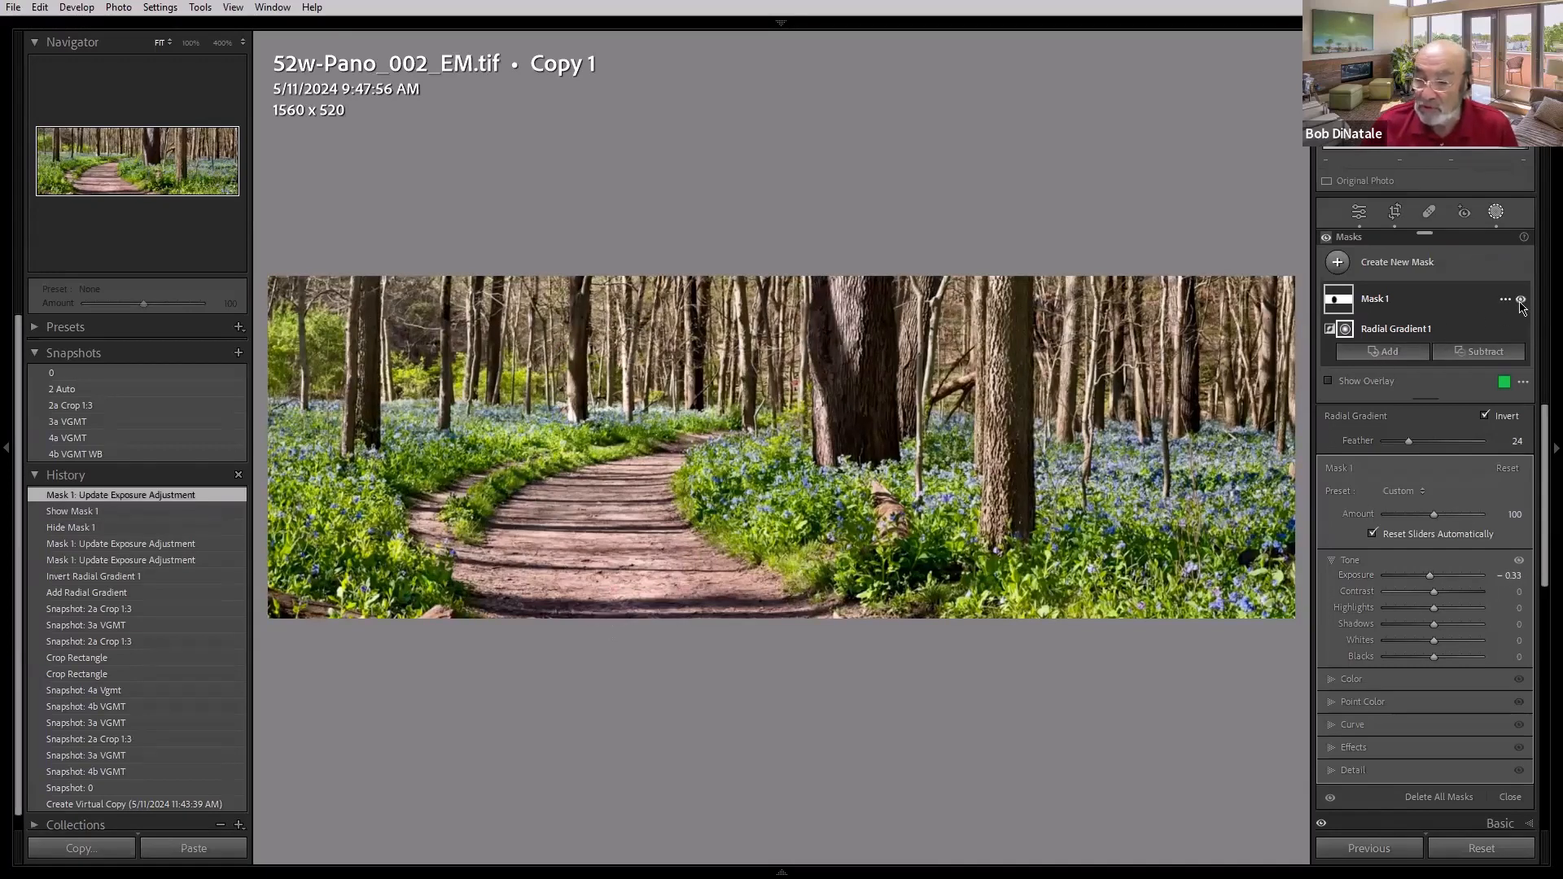
{"action": "left_click", "coordinate": [1520, 301]}
{"action": "left_click", "coordinate": [1520, 300]}
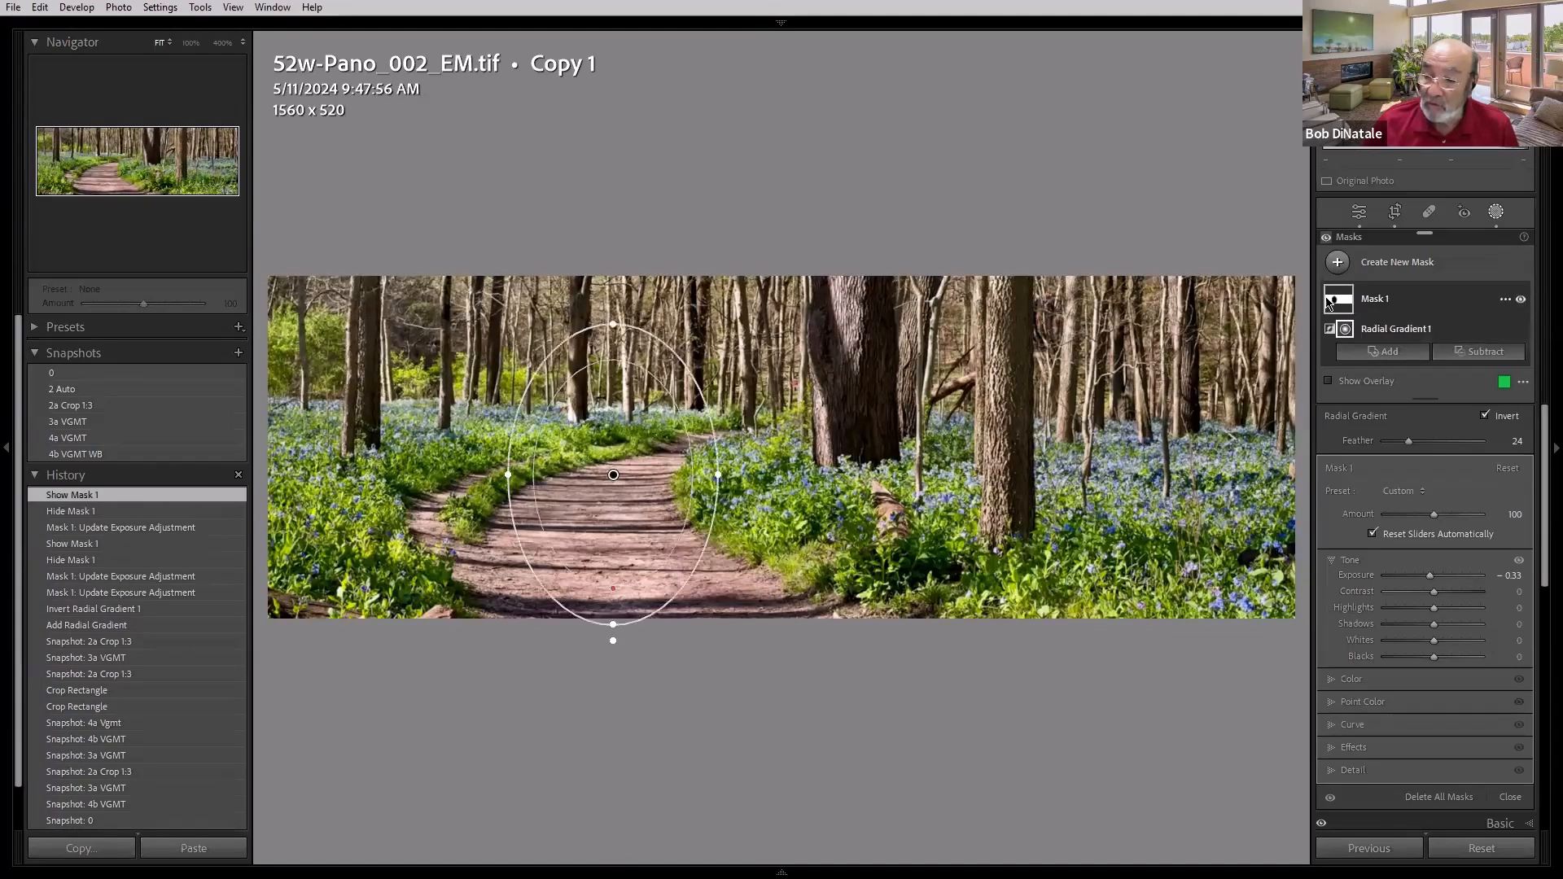
Step: Reshape the radial gradient into a wider, shorter, slightly rotated ellipse and move it down over the path
{"action": "left_click", "coordinate": [1343, 300]}
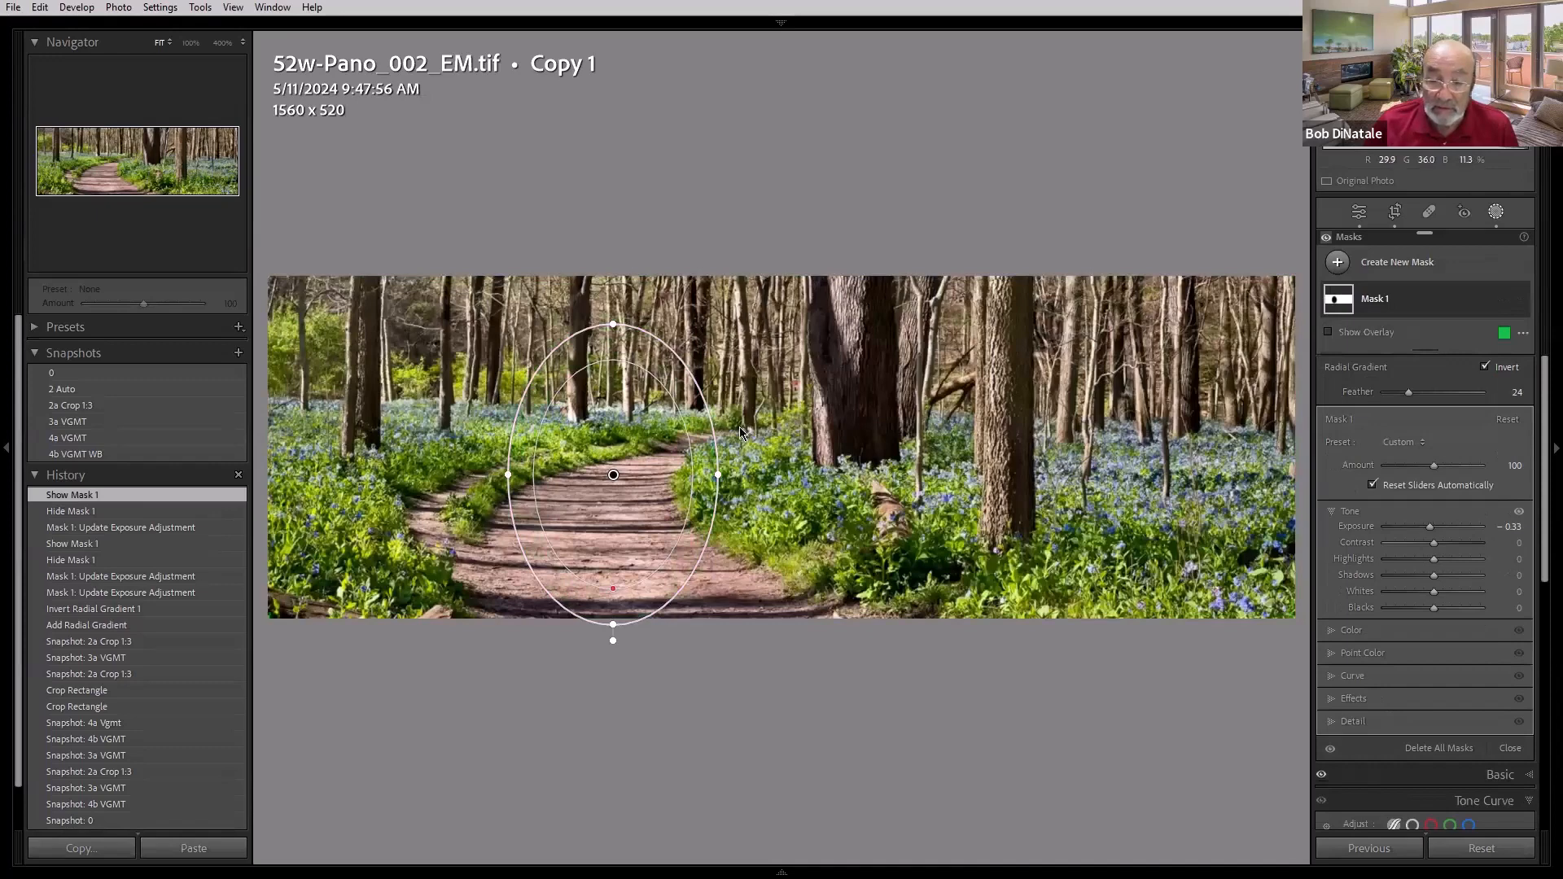
{"action": "left_click_drag", "start_coordinate": [732, 427], "coordinate": [741, 470]}
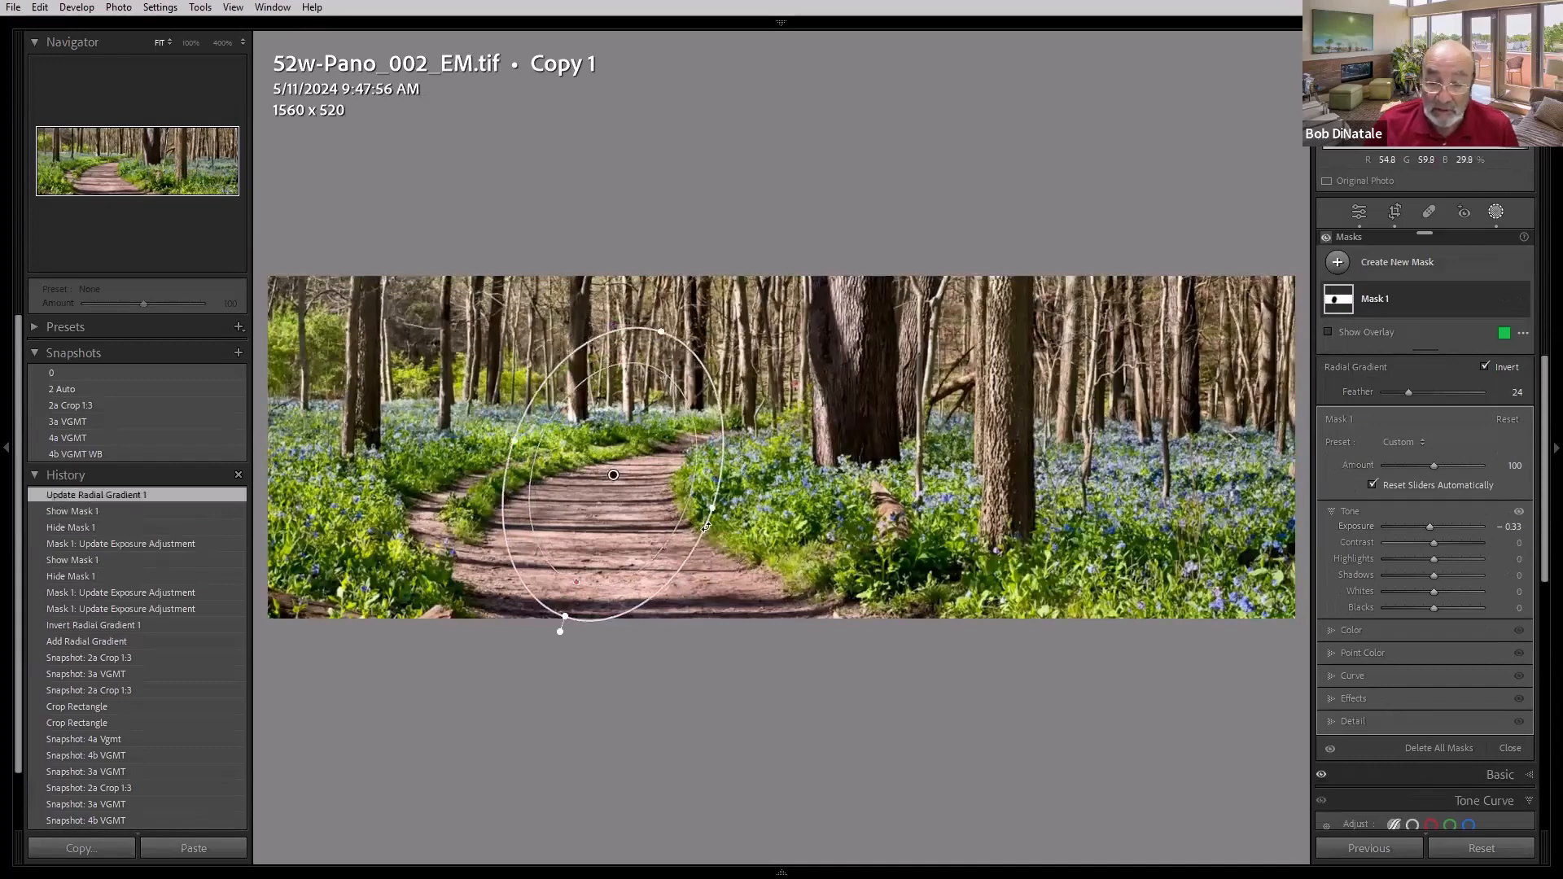
{"action": "left_click_drag", "start_coordinate": [713, 535], "coordinate": [715, 521]}
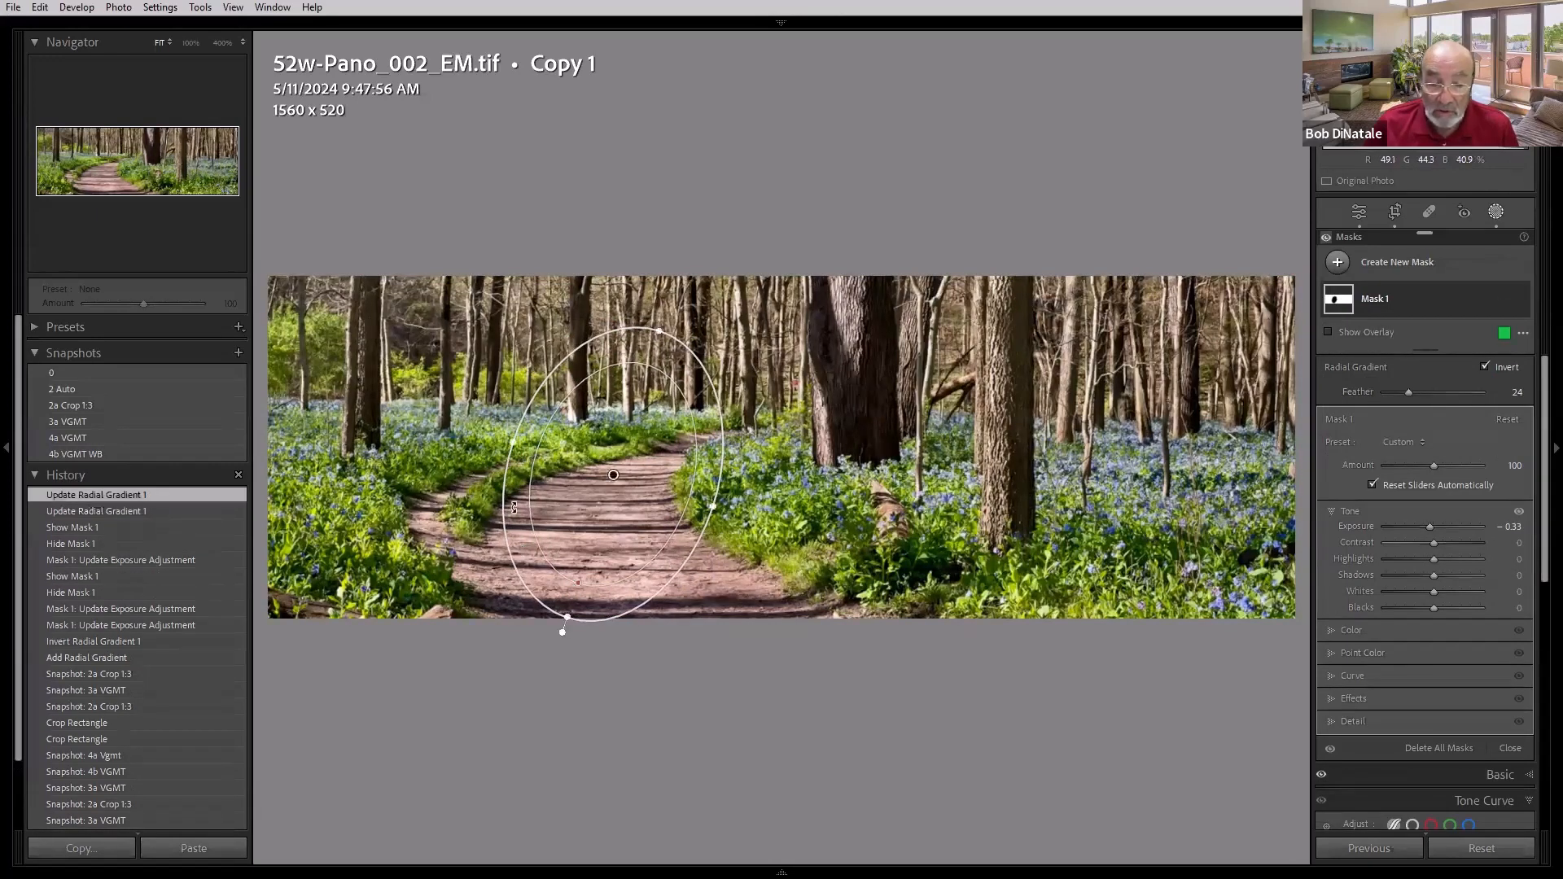
{"action": "mouse_move", "coordinate": [500, 511]}
{"action": "left_mouse_down"}
{"action": "mouse_move", "coordinate": [518, 536]}
{"action": "mouse_move", "coordinate": [480, 508]}
{"action": "left_mouse_up"}
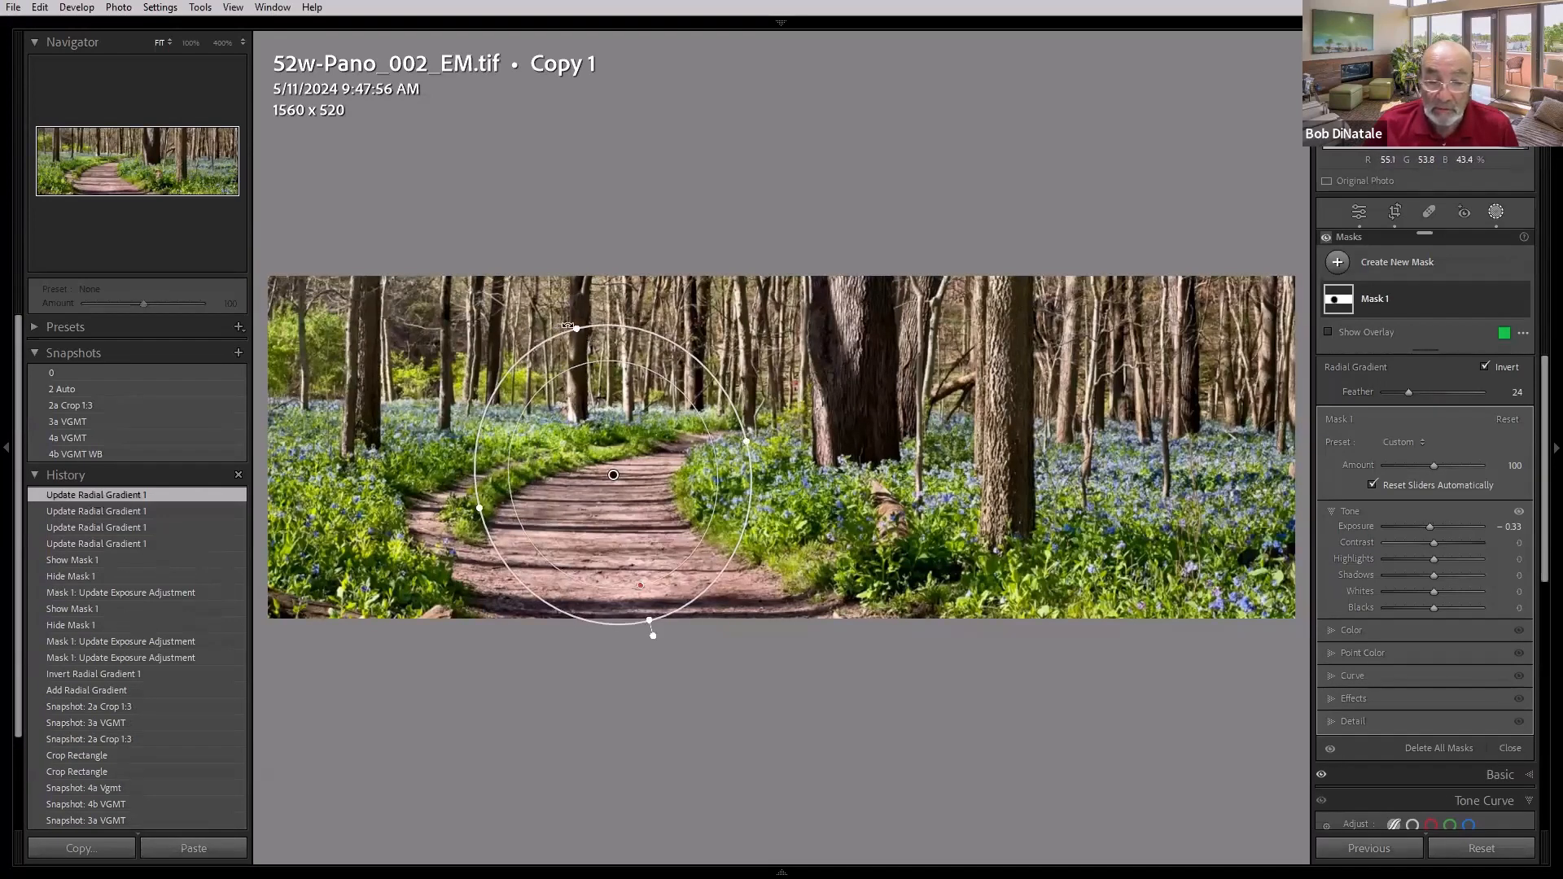
{"action": "left_click_drag", "start_coordinate": [577, 329], "coordinate": [585, 364]}
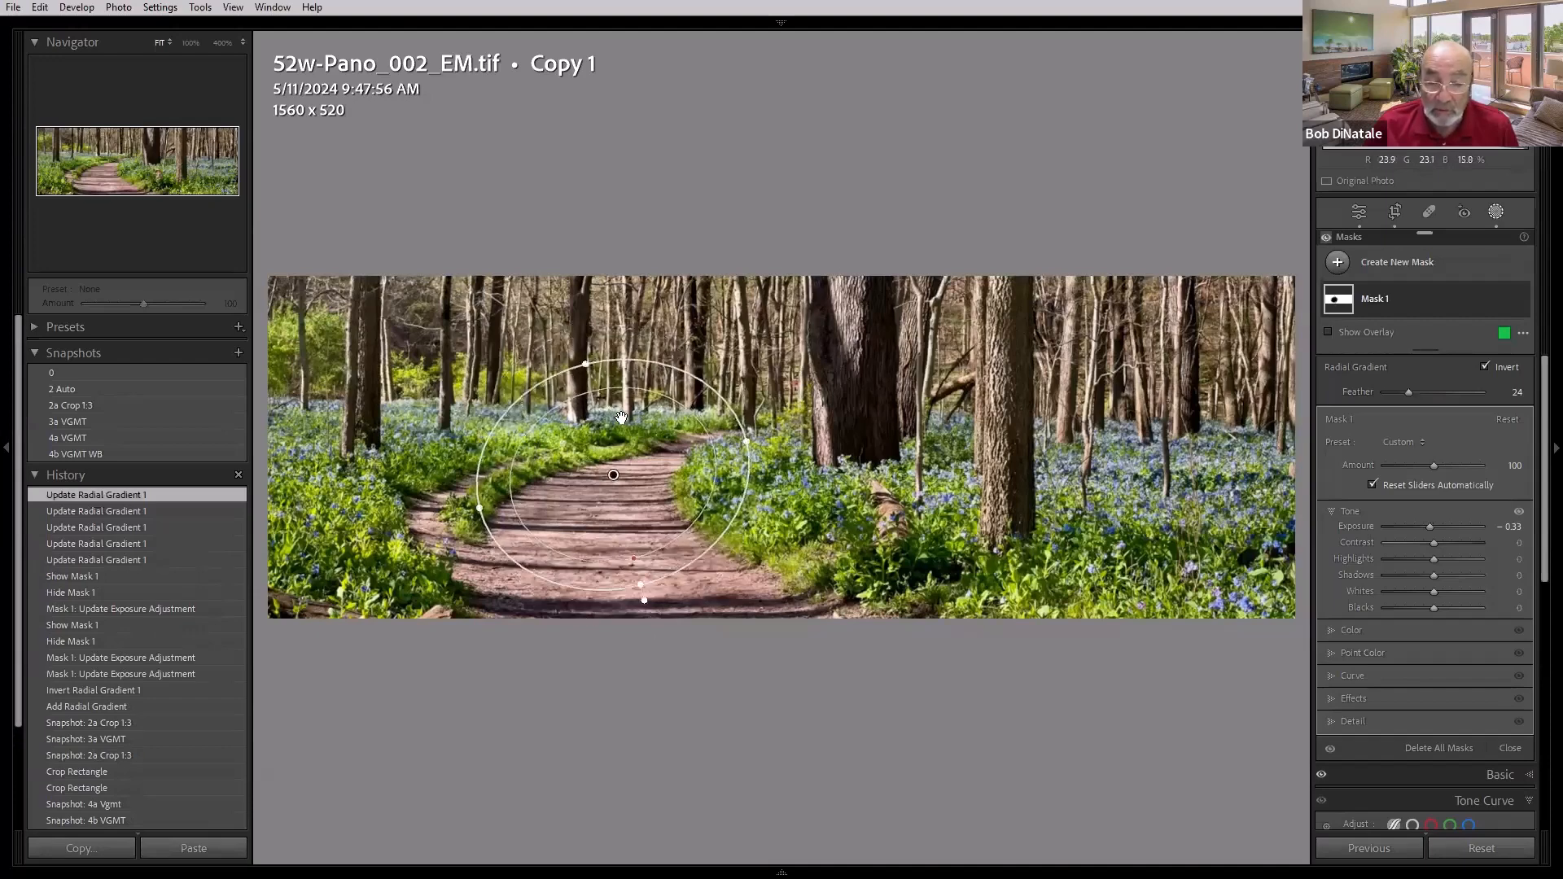
{"action": "mouse_move", "coordinate": [616, 475]}
{"action": "left_click_drag", "start_coordinate": [616, 474], "coordinate": [618, 499]}
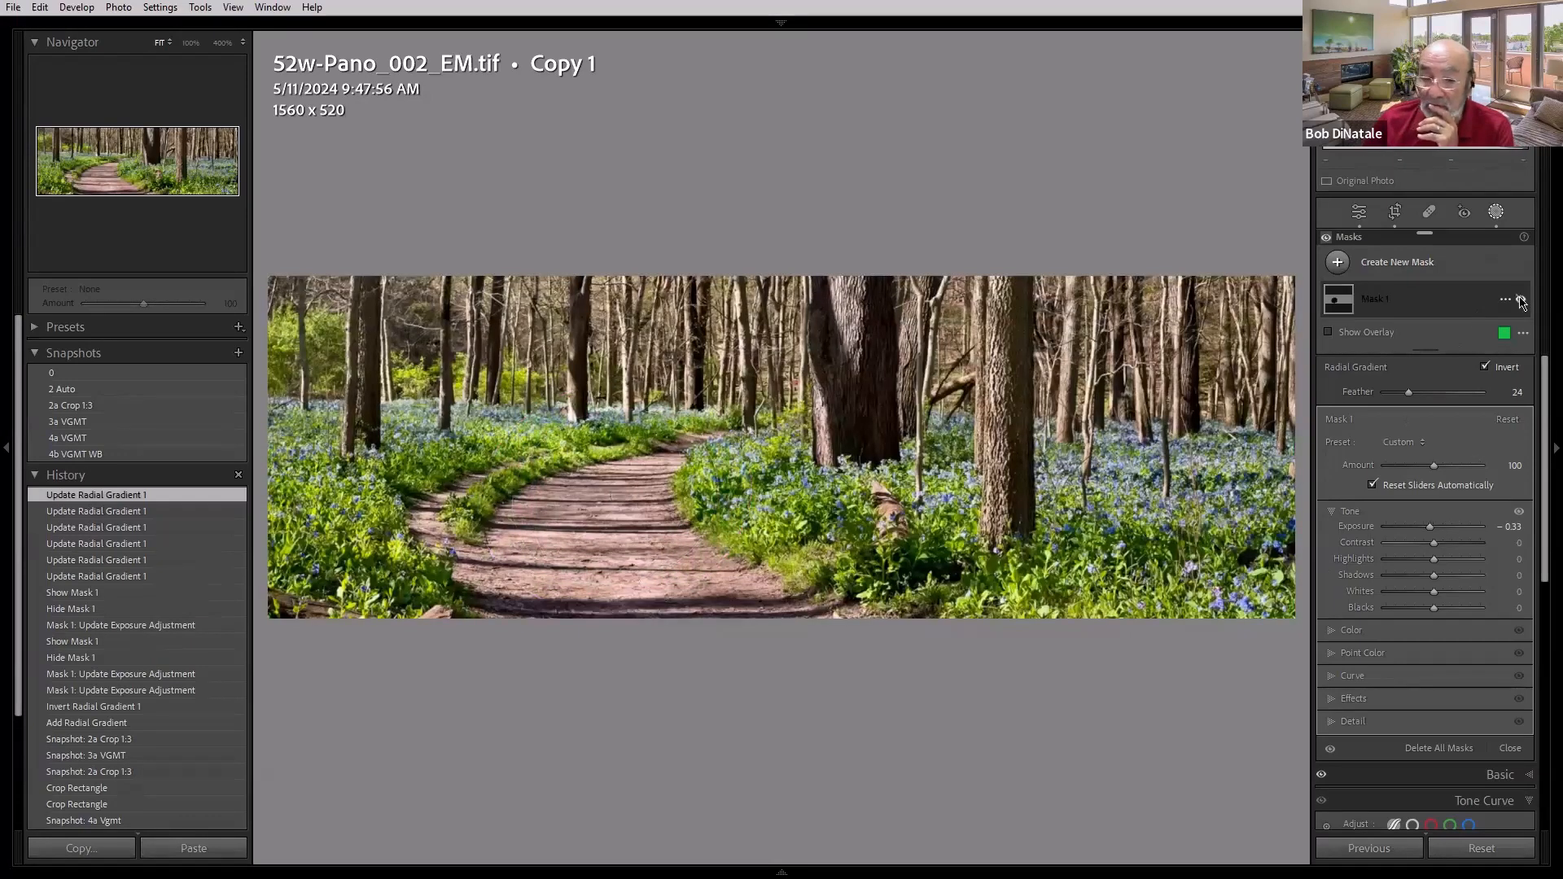
Step: Hide and show the reshaped radial mask repeatedly to compare its vignette effect on the forest path
{"action": "left_click", "coordinate": [1520, 301]}
{"action": "left_click", "coordinate": [1520, 300]}
{"action": "left_click", "coordinate": [1521, 300]}
{"action": "left_click", "coordinate": [1521, 300]}
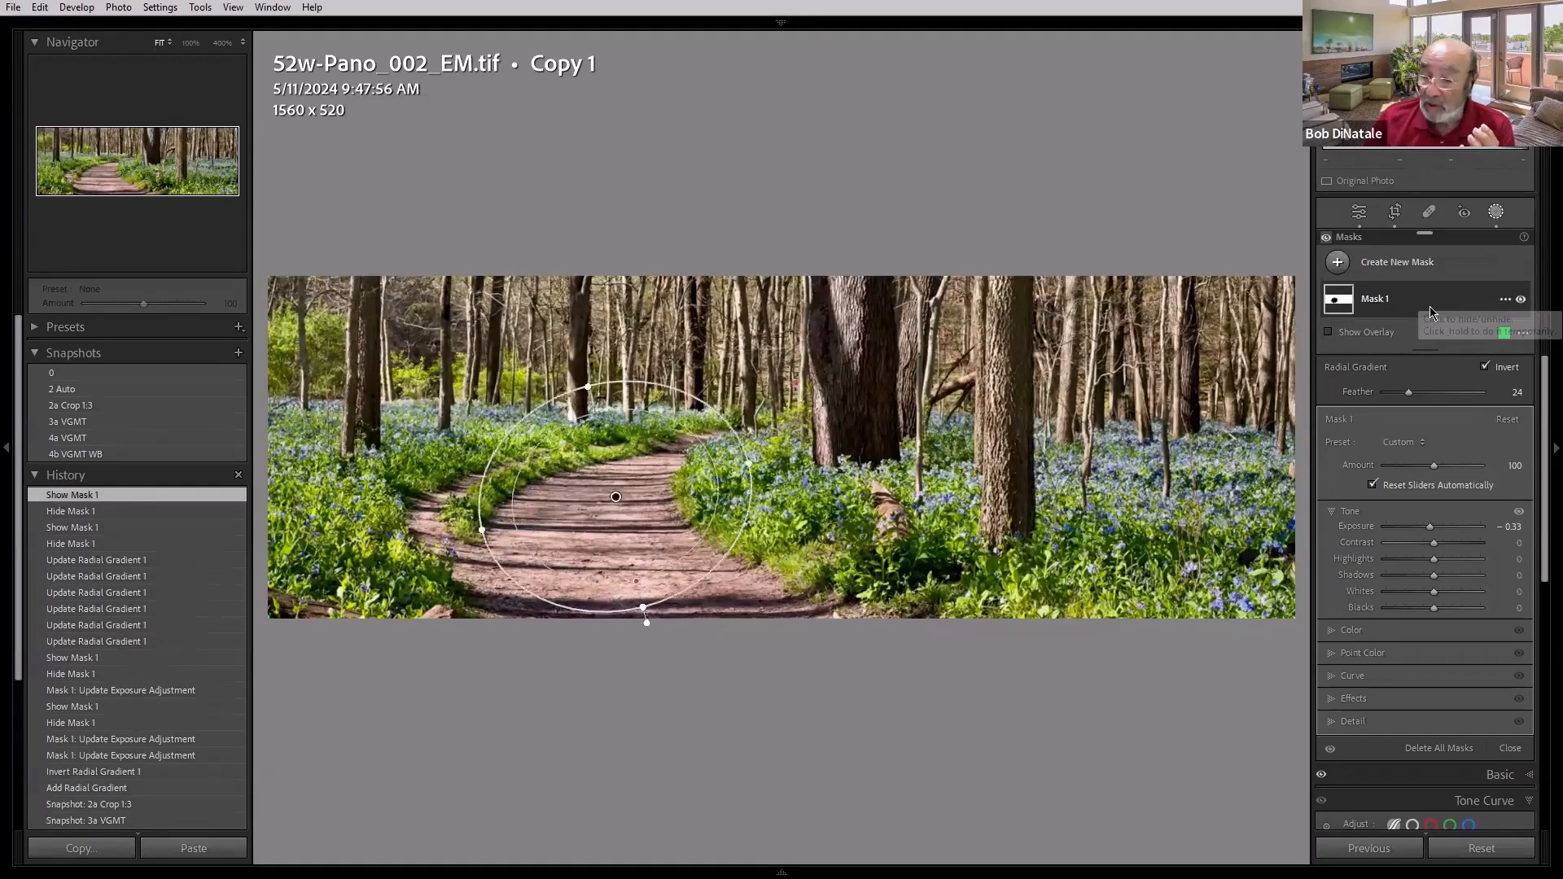
{"action": "left_click", "coordinate": [1381, 303]}
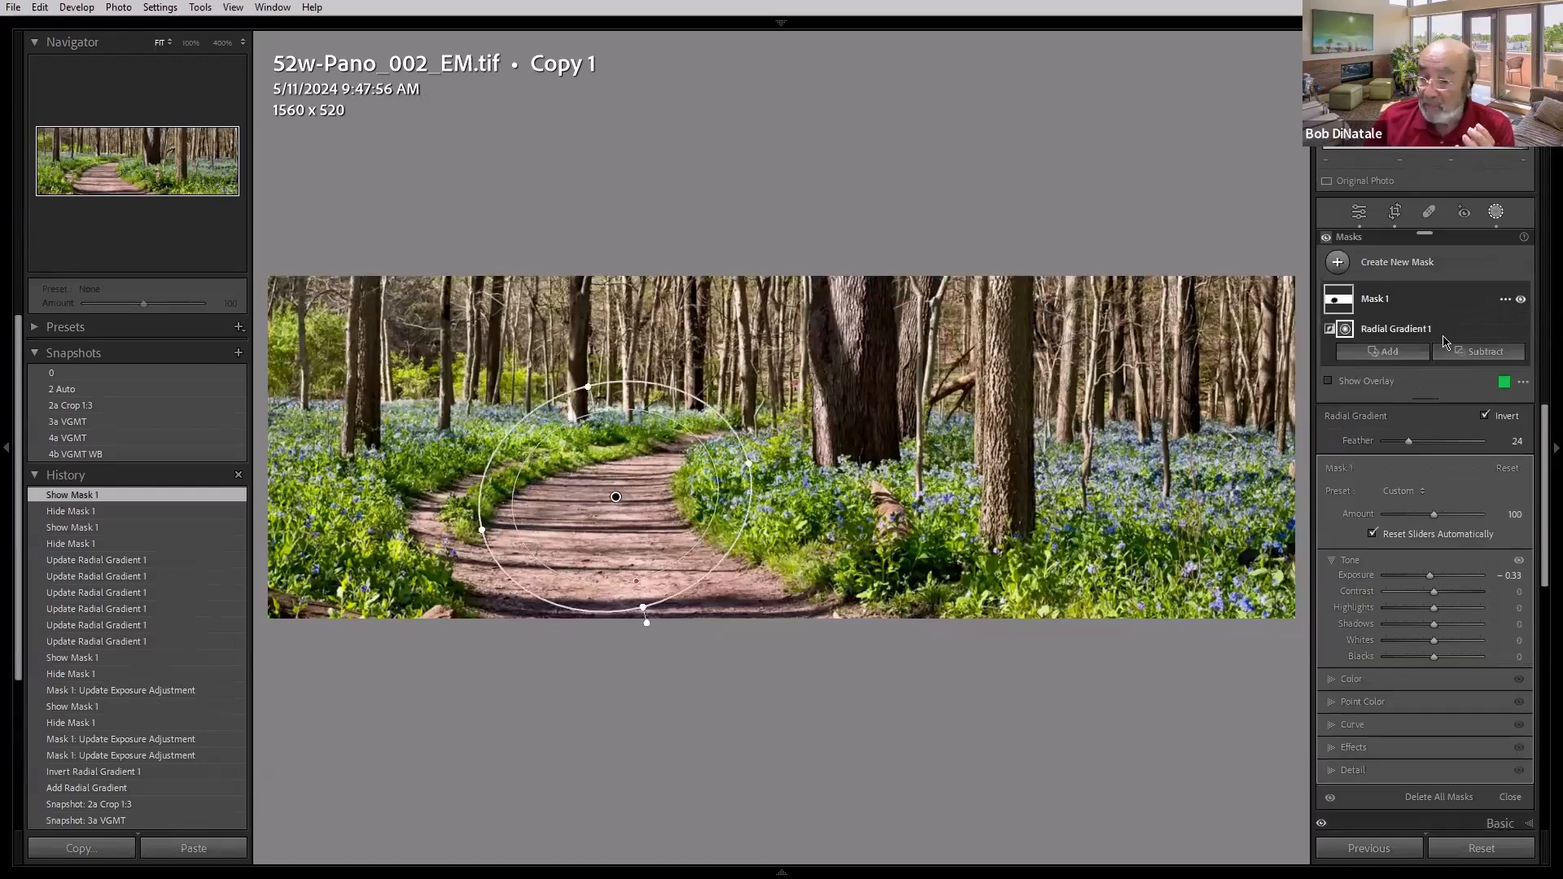
{"action": "left_click", "coordinate": [1381, 304]}
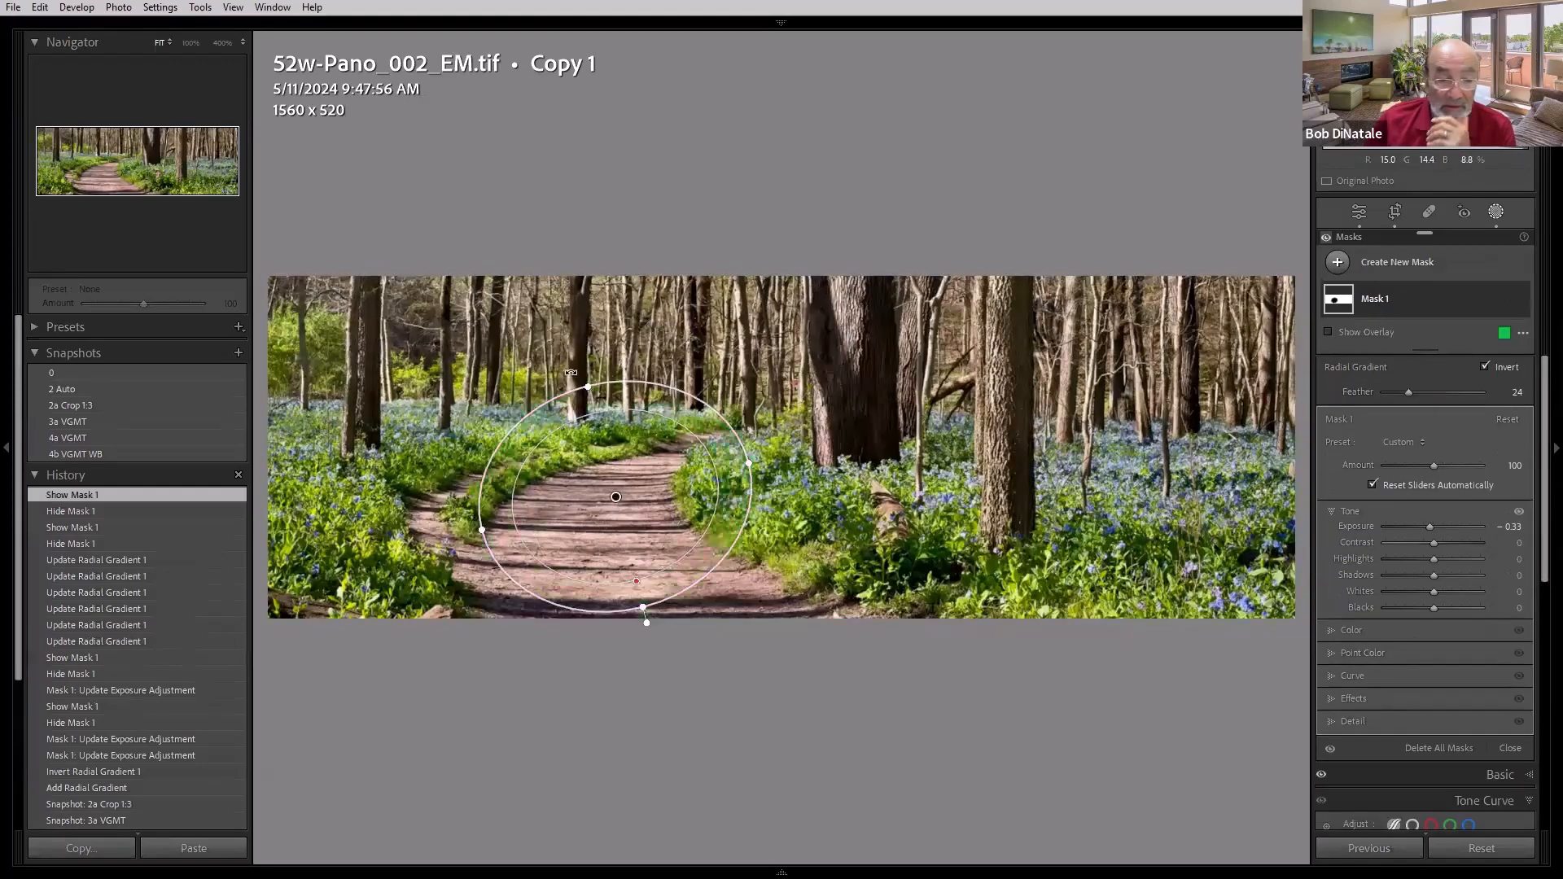
Step: Compare the 4a VGMT and 4b VGMT WB snapshots and examine the VGMT mask's Temp and Tint settings
{"action": "left_click", "coordinate": [128, 440]}
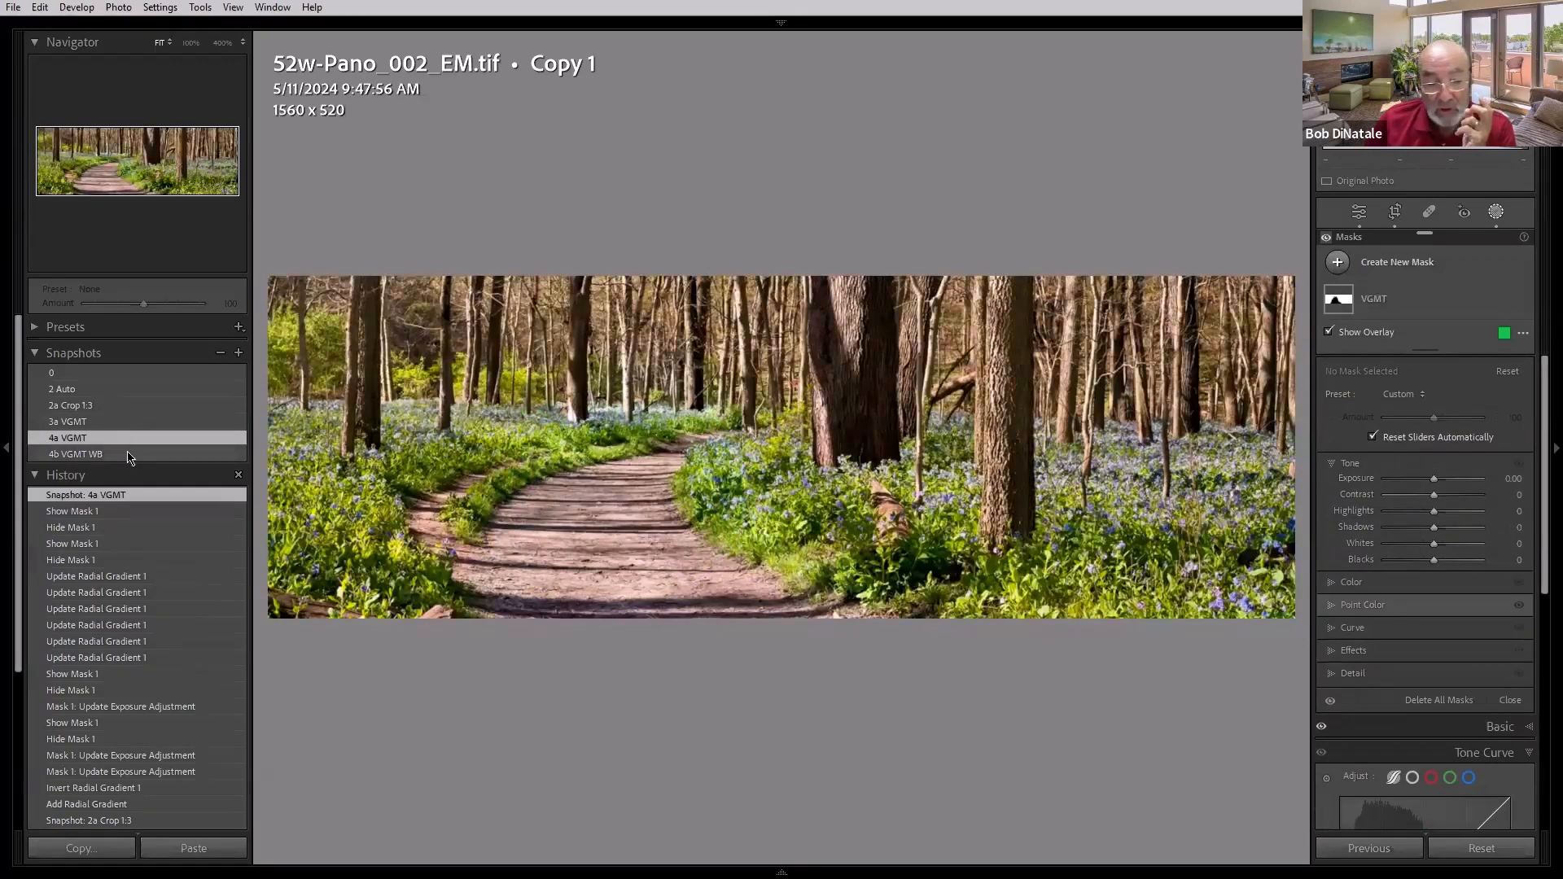
{"action": "left_click", "coordinate": [127, 454]}
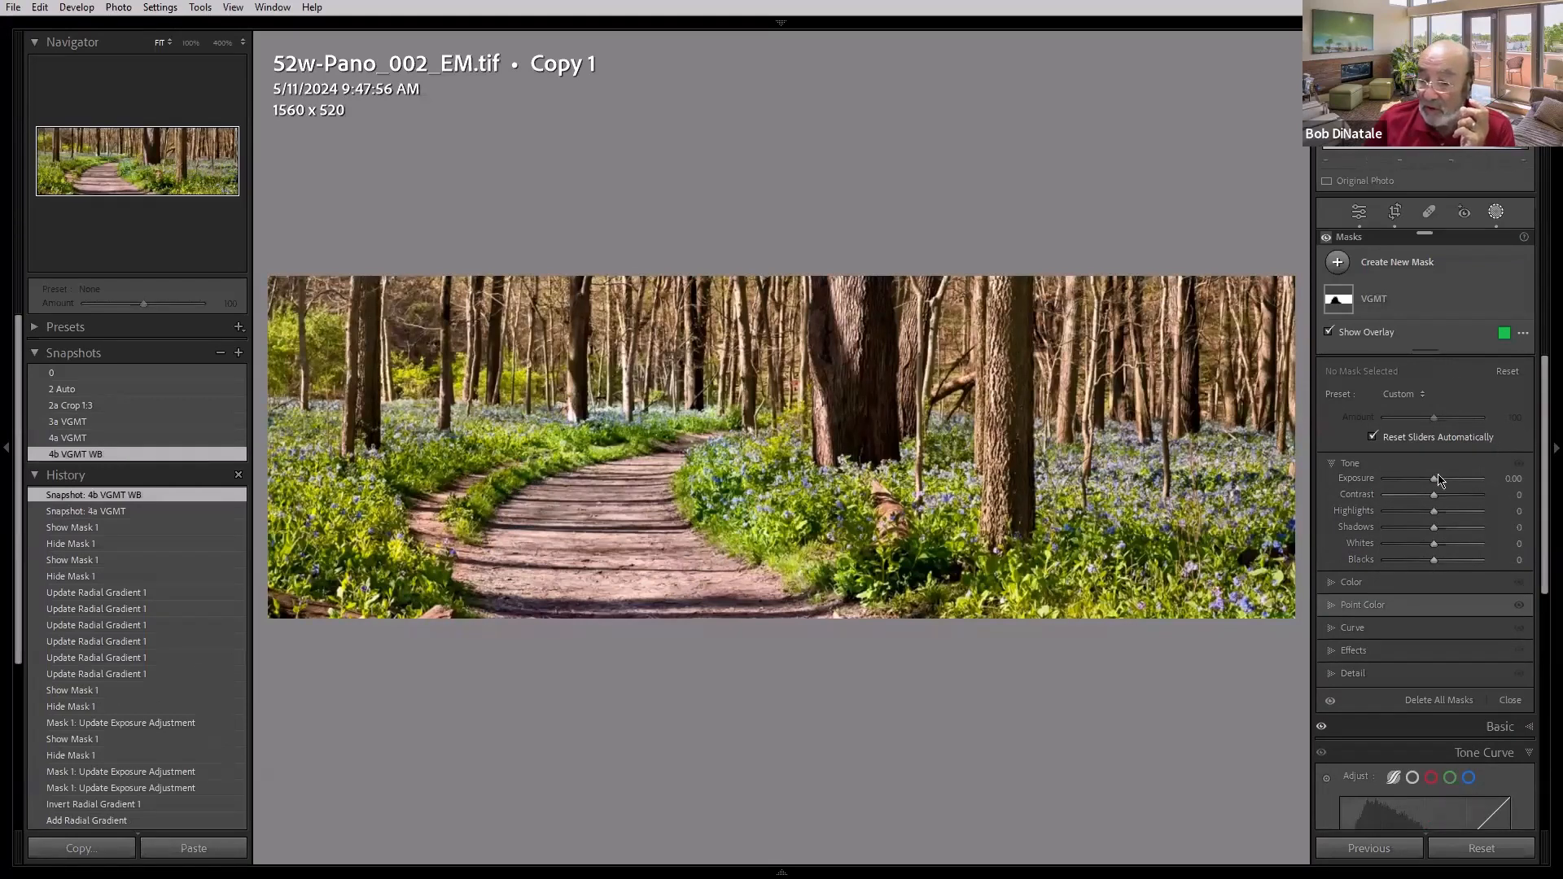
{"action": "left_click", "coordinate": [1396, 583]}
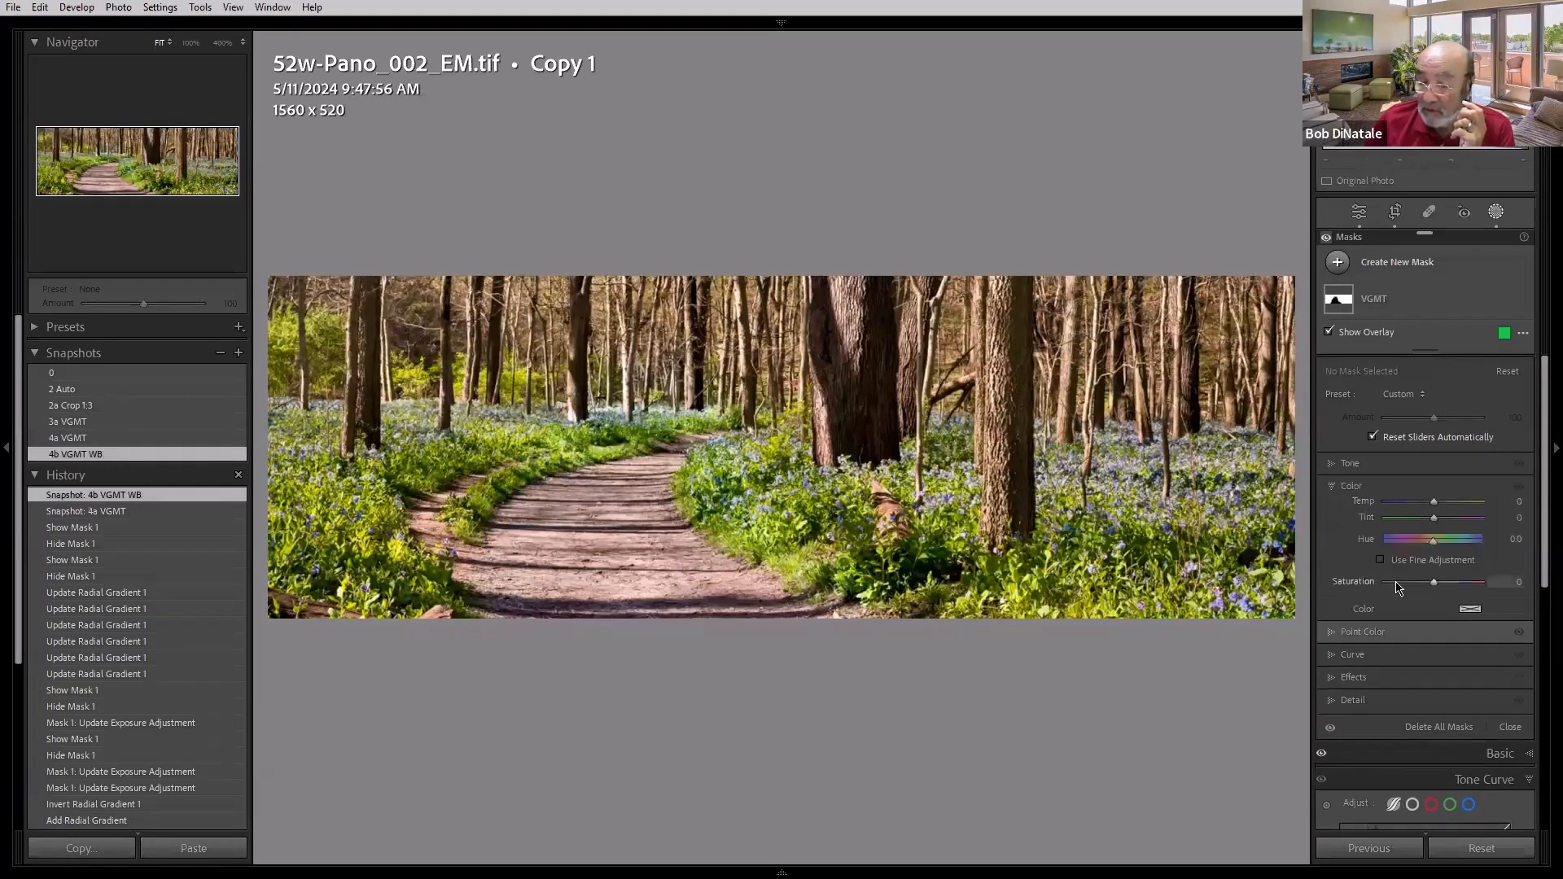
{"action": "left_click", "coordinate": [1380, 307]}
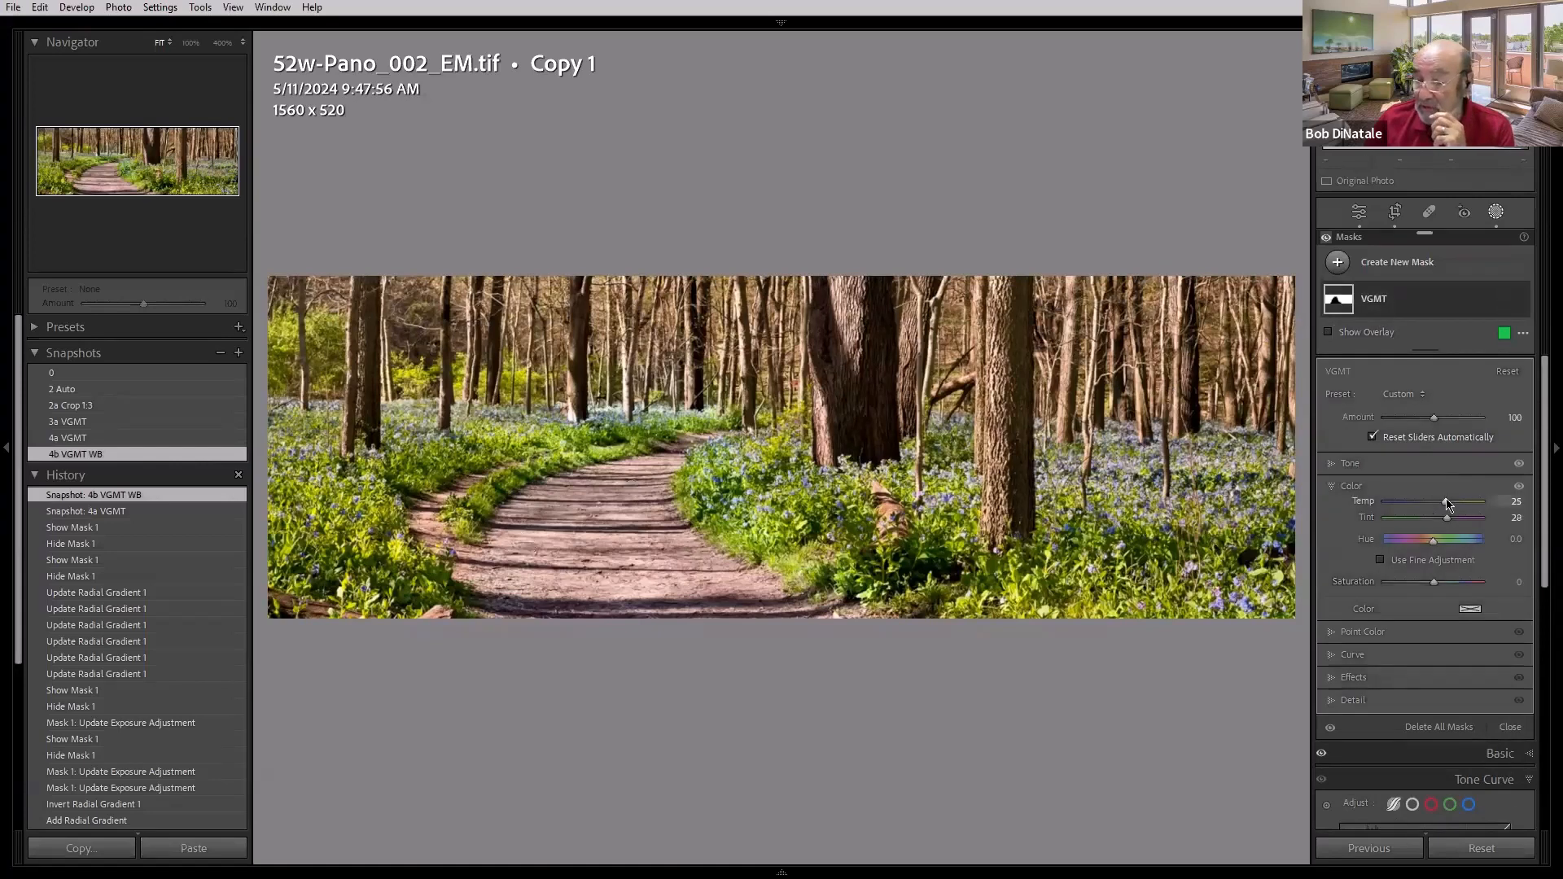
{"action": "left_click", "coordinate": [82, 439]}
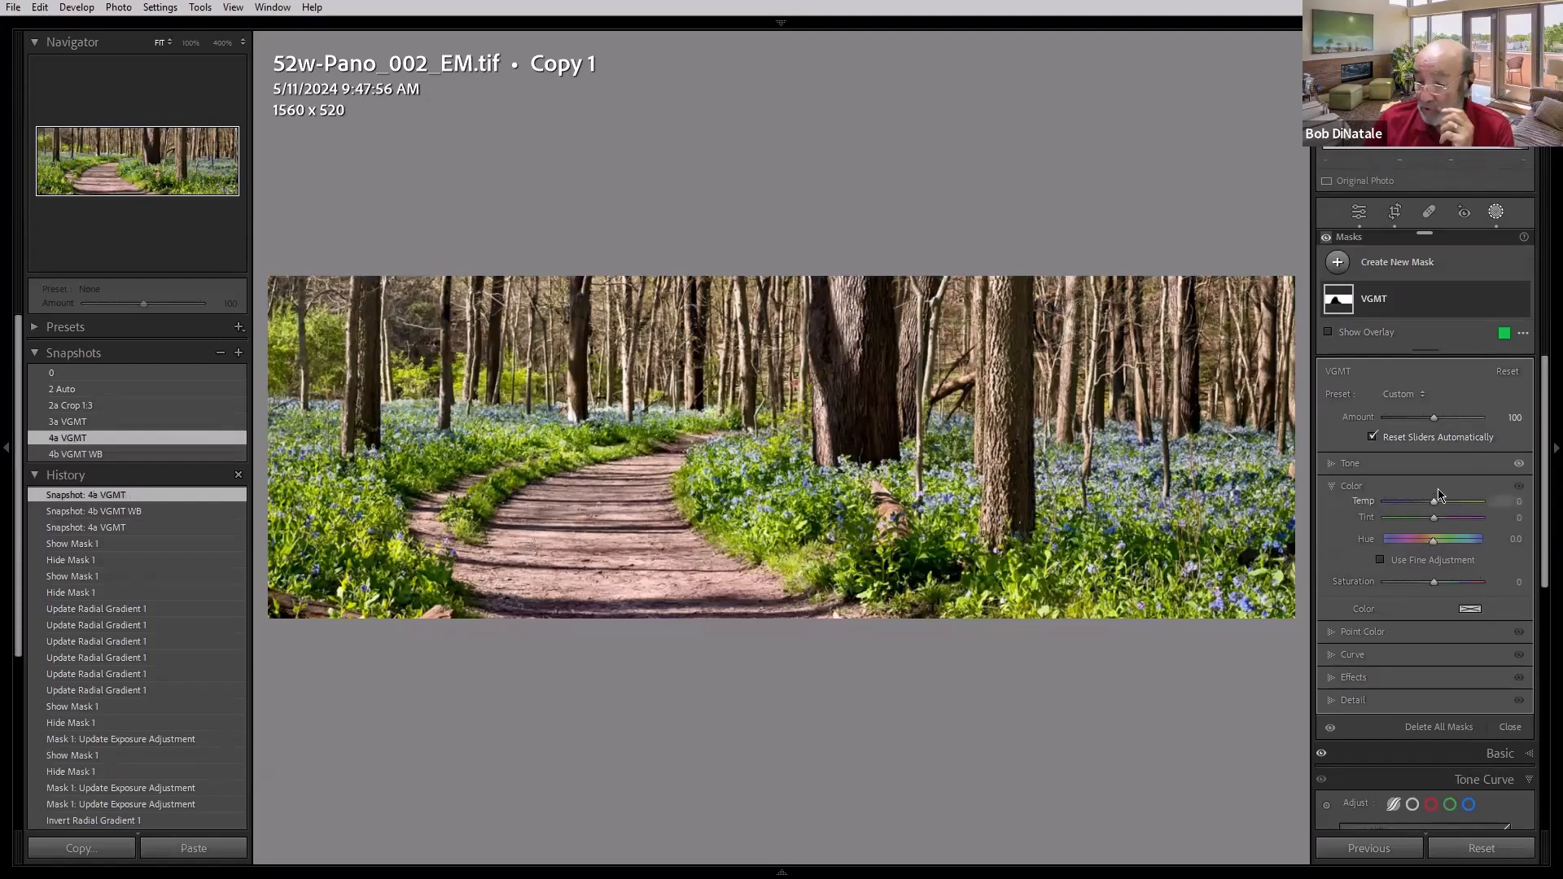
{"action": "left_click", "coordinate": [110, 456]}
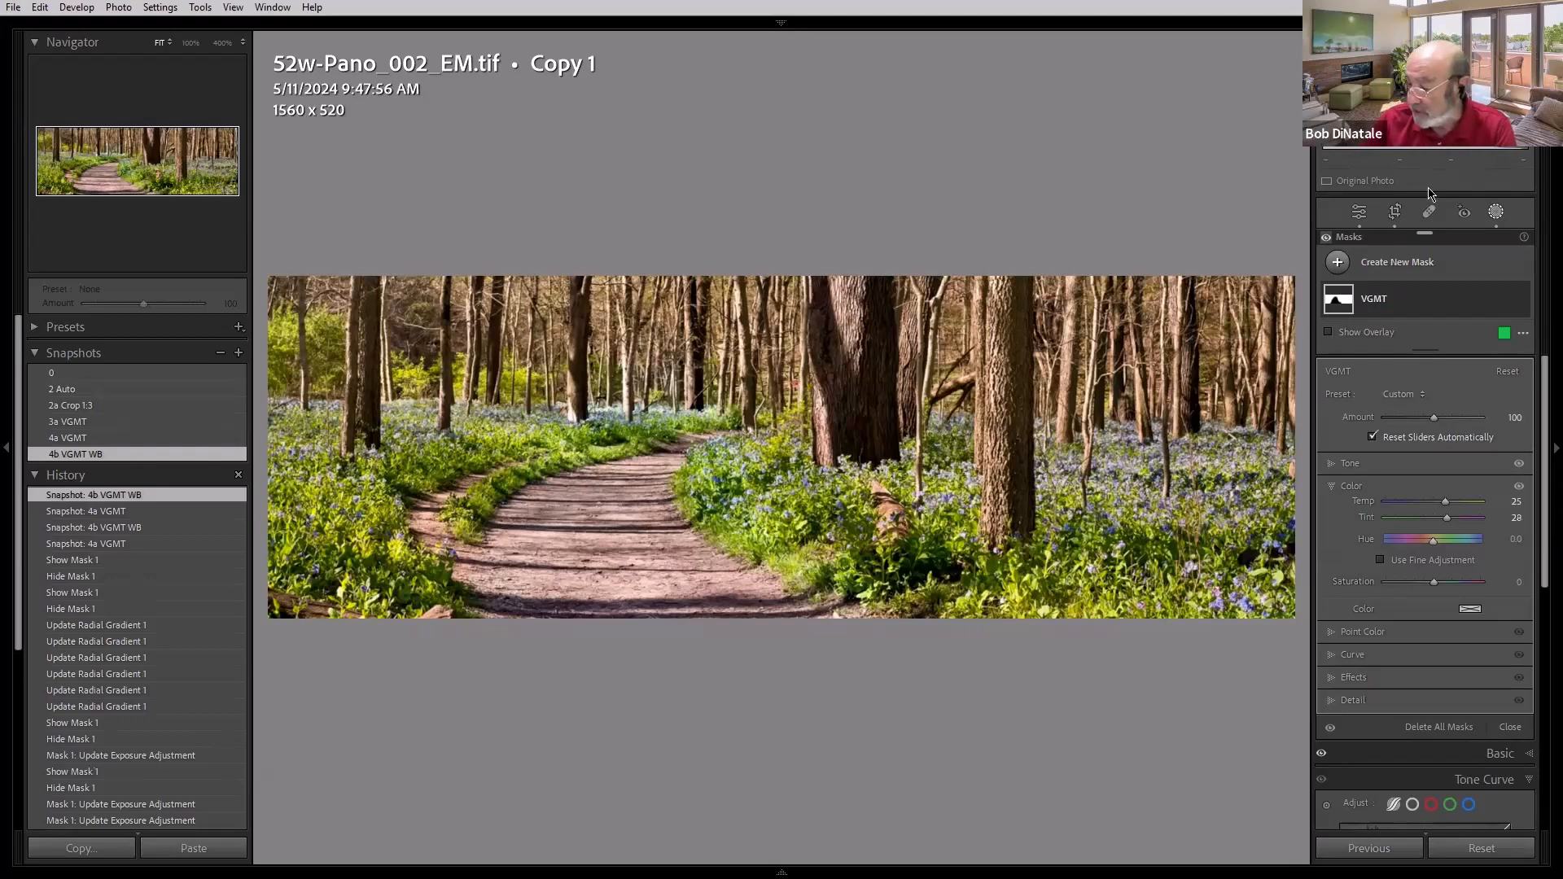
{"action": "mouse_move", "coordinate": [1378, 293]}
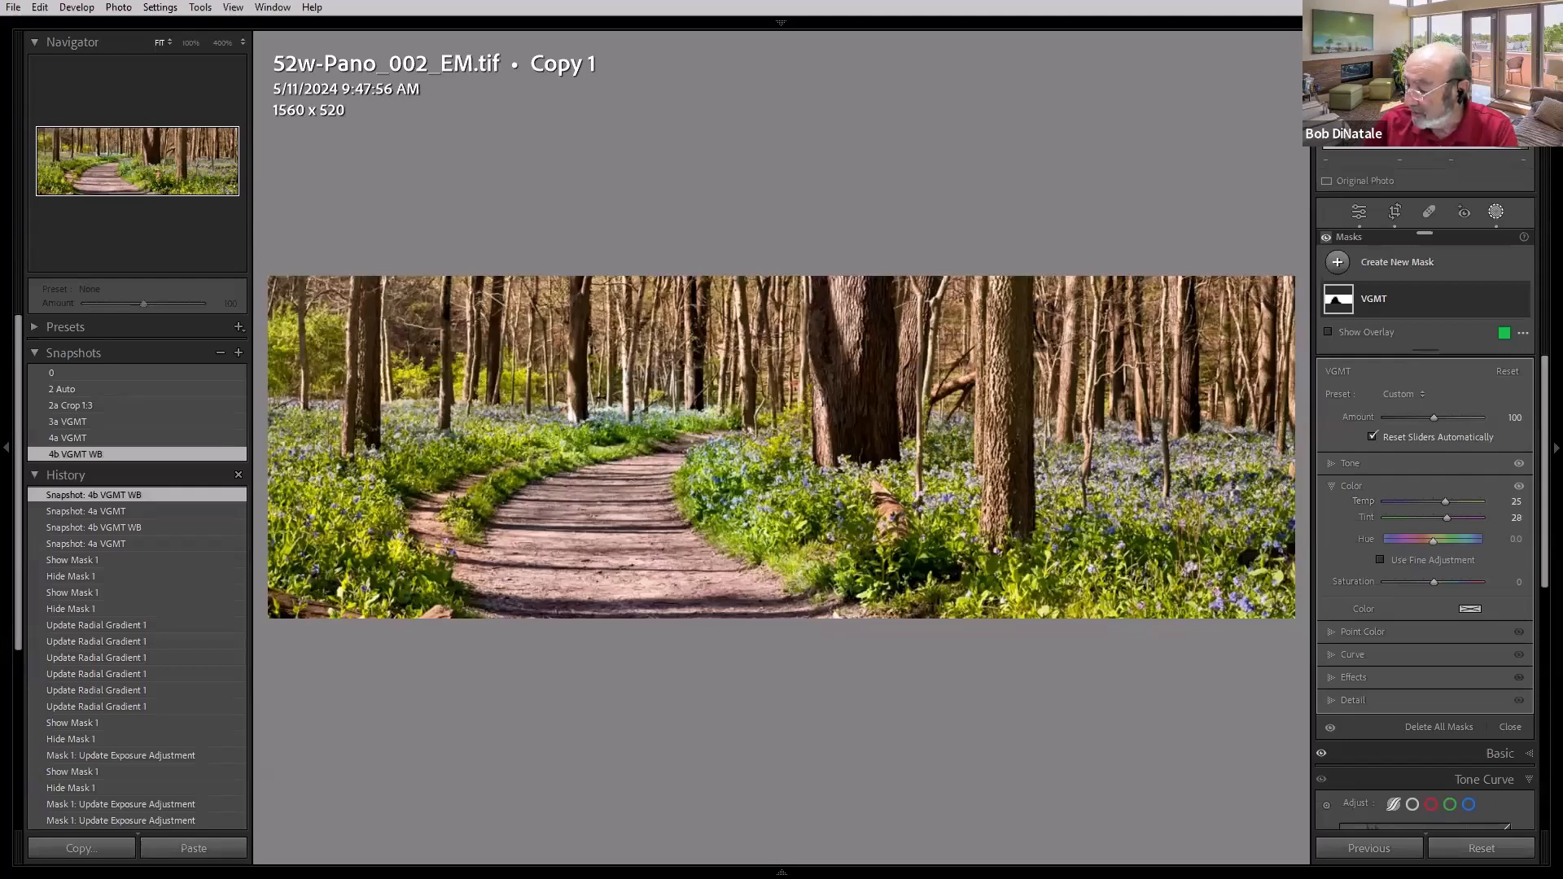
Step: Advance past the process title and Masking slides to the Ansel Adams quote on dodging and burning
{"action": "key", "text": "Right"}
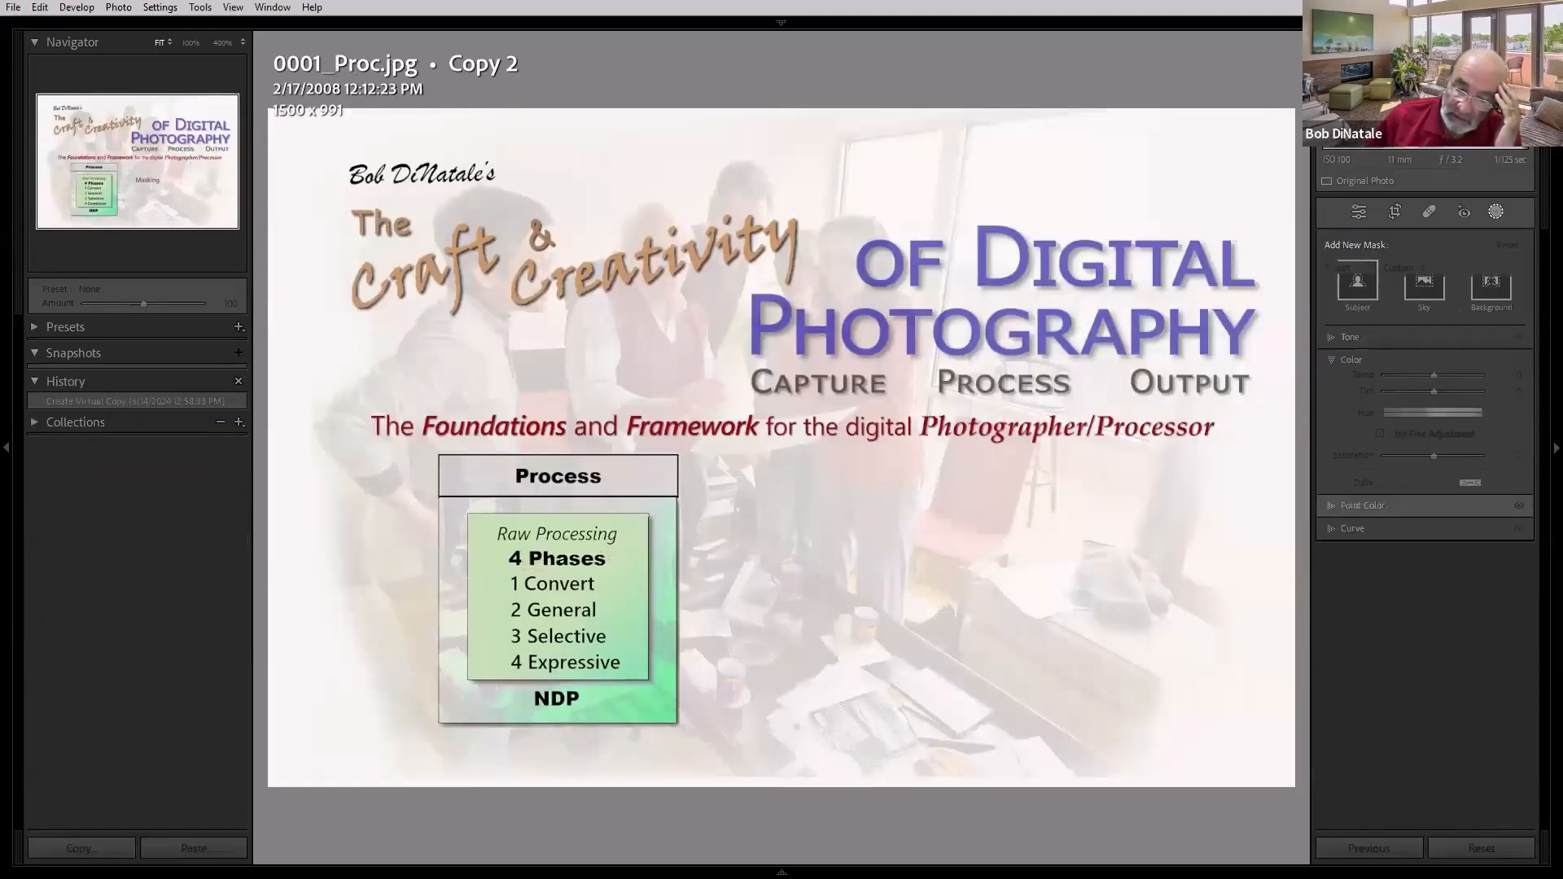
{"action": "key", "text": "Right"}
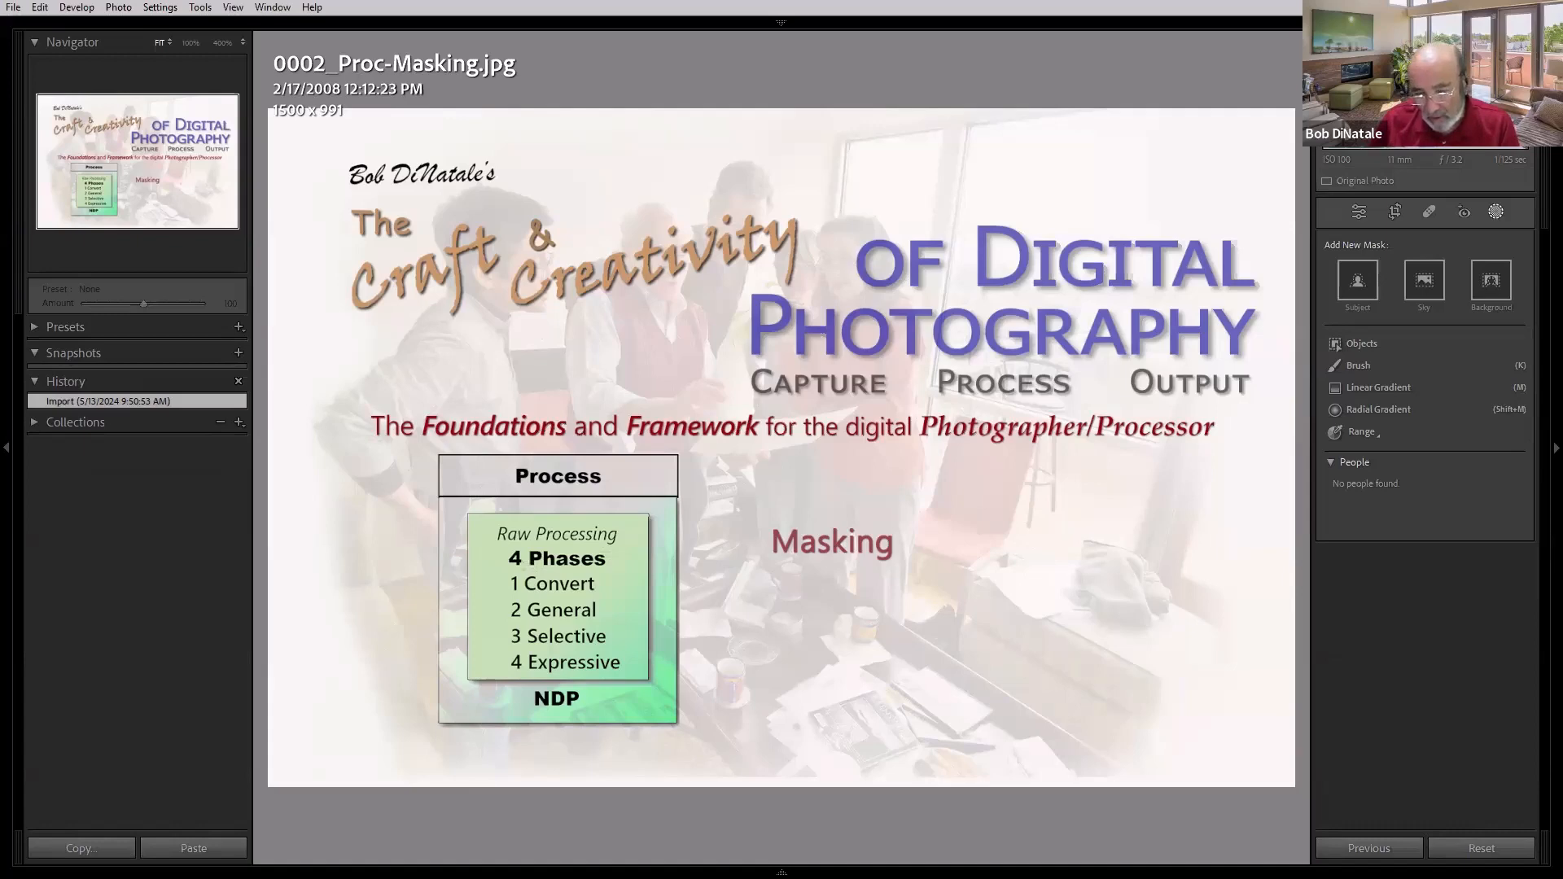
{"action": "key", "text": "Right"}
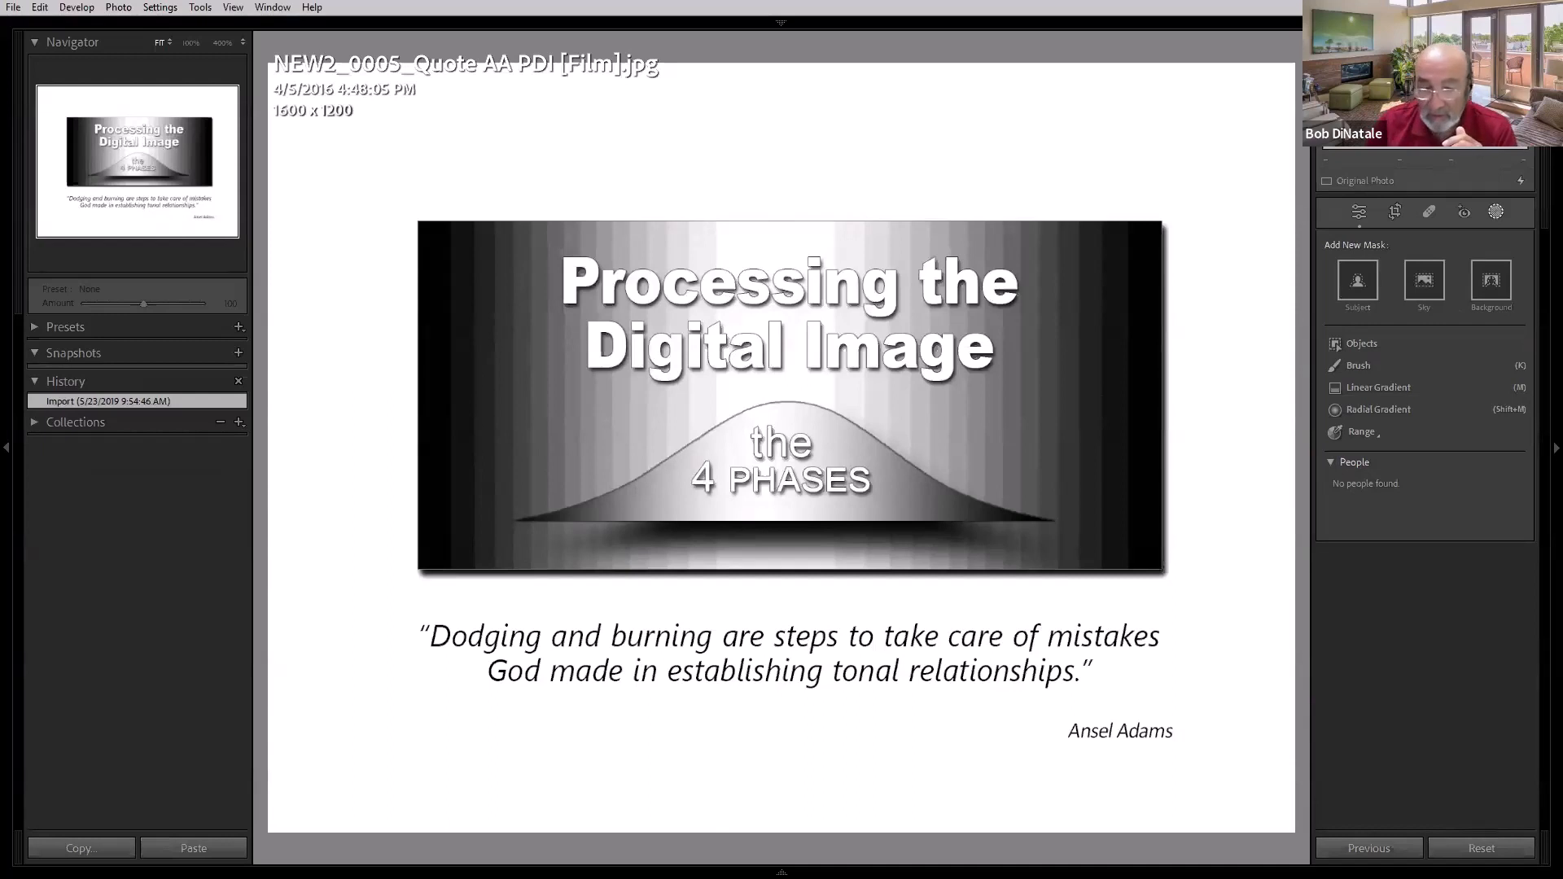
Step: Advance to the digital version of the Ansel Adams quote, reworded with "Selective adjustments"
{"action": "key", "text": "Right"}
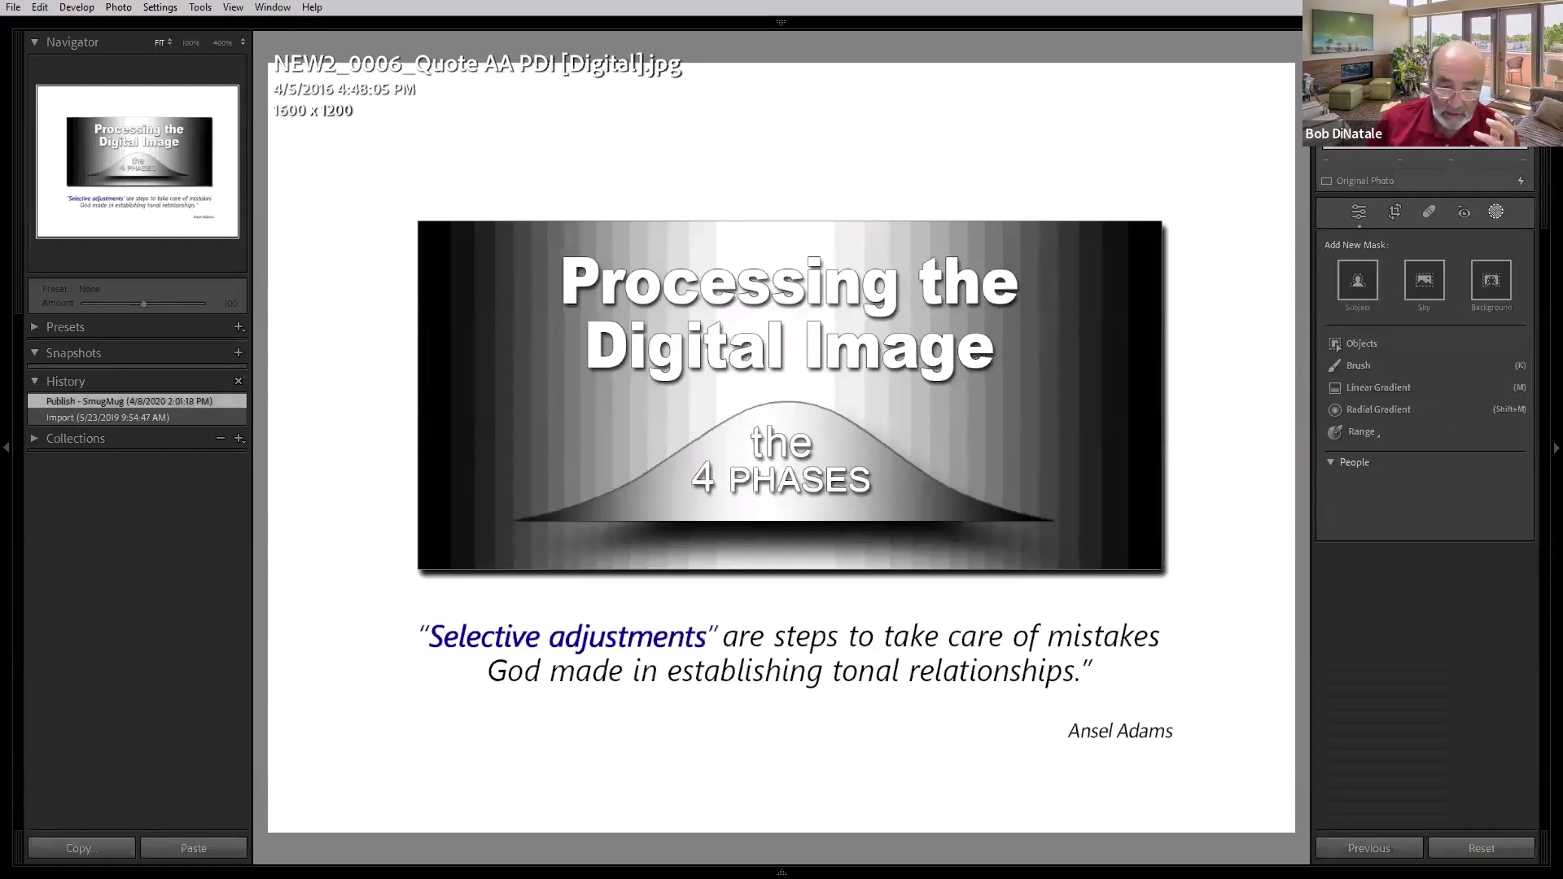
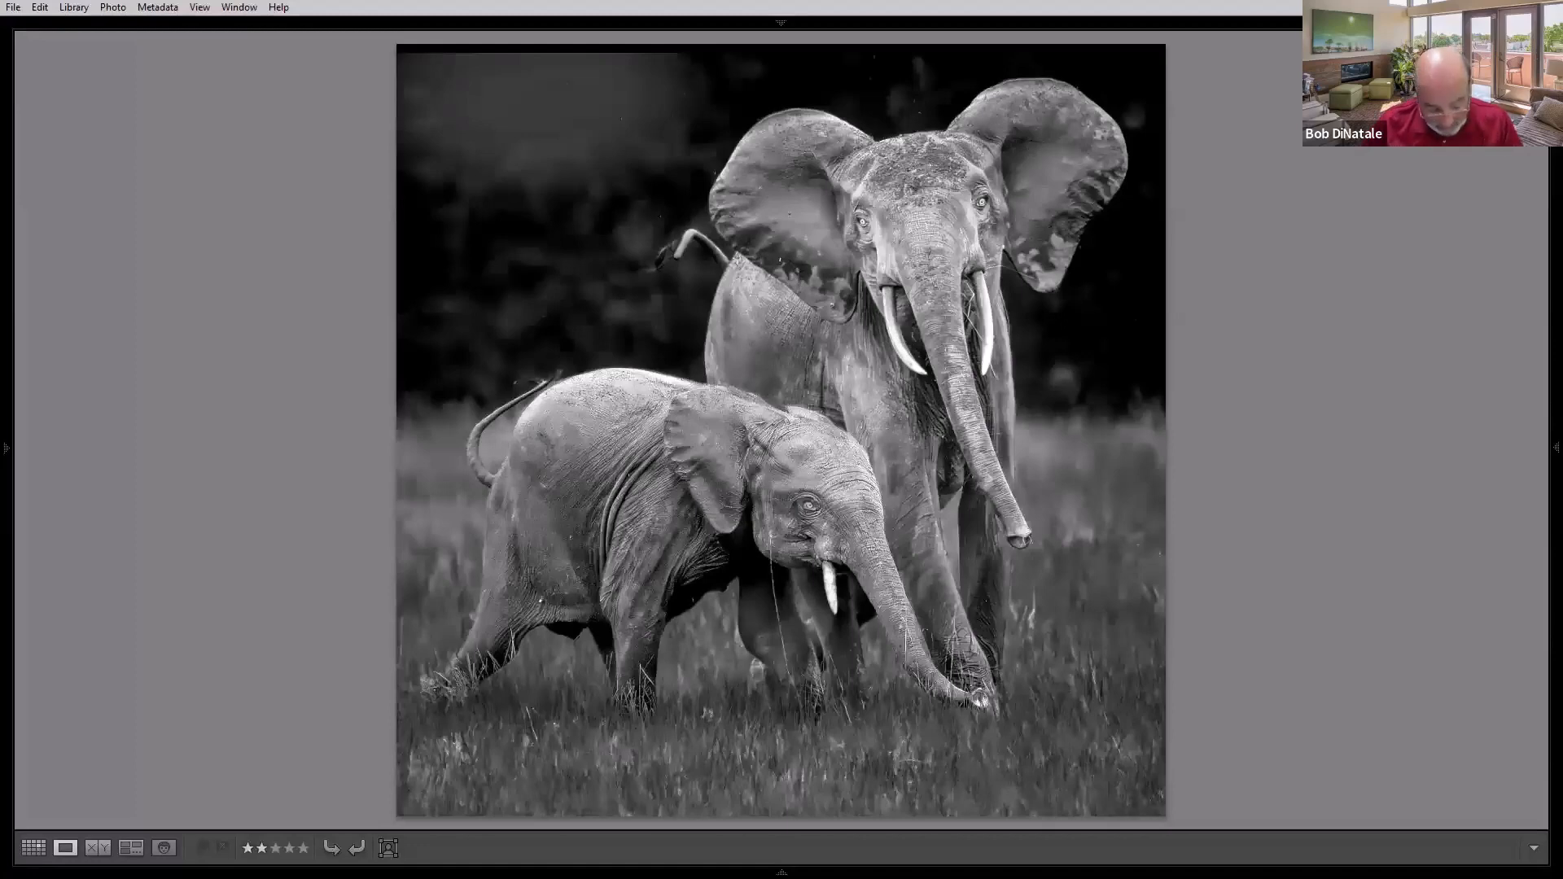
Step: Open the black-and-white elephant photo for developing and compare its 0, 2a Autotone and 3z snapshots along with the Basic tone settings
{"action": "key", "text": "d"}
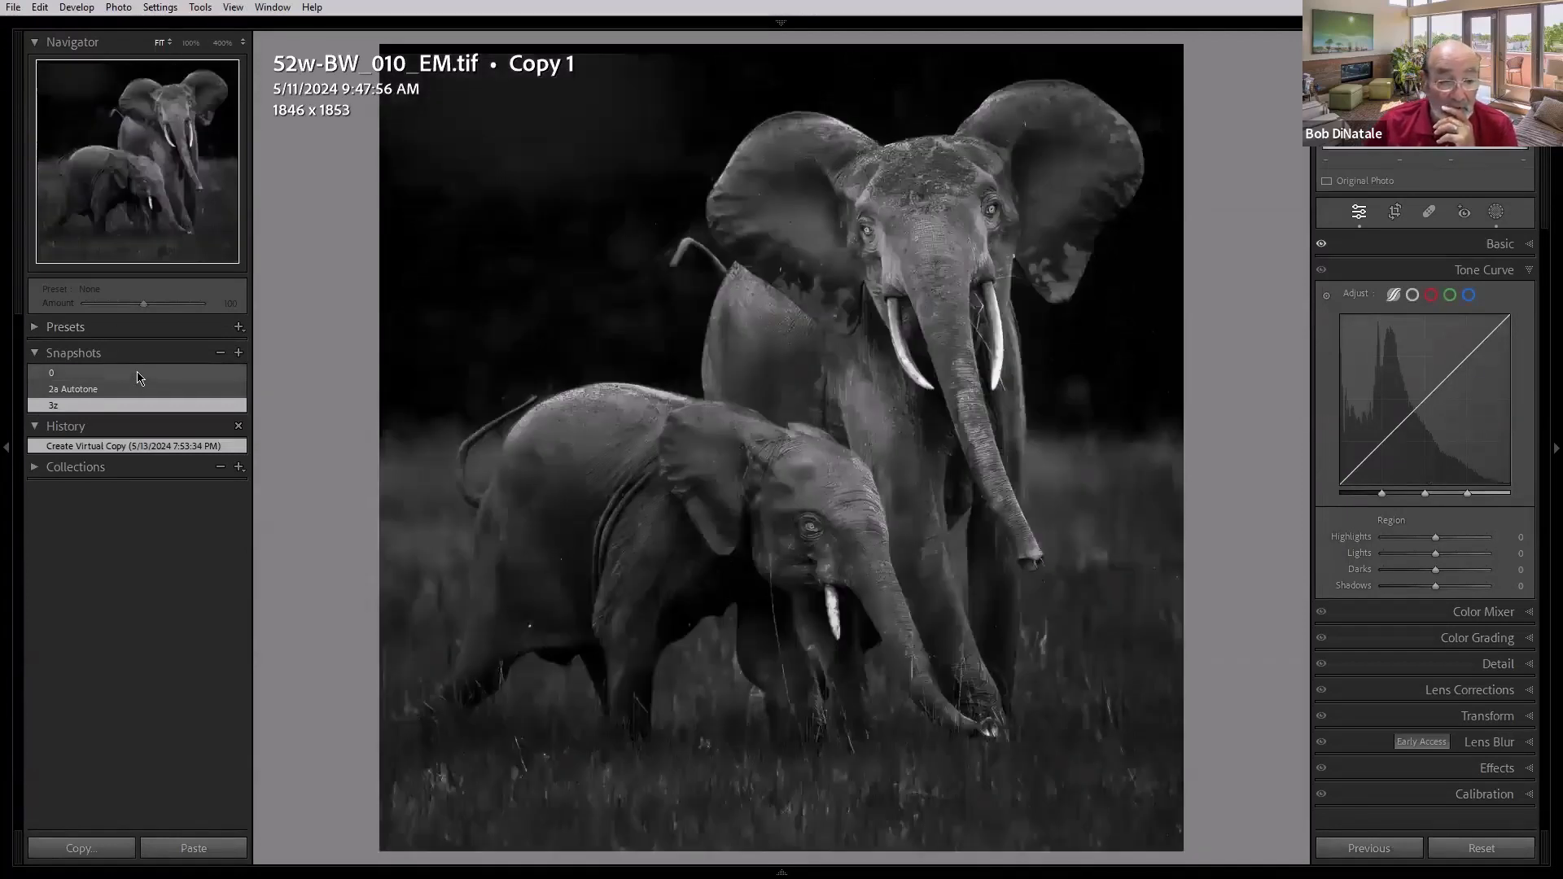
{"action": "left_click", "coordinate": [140, 375]}
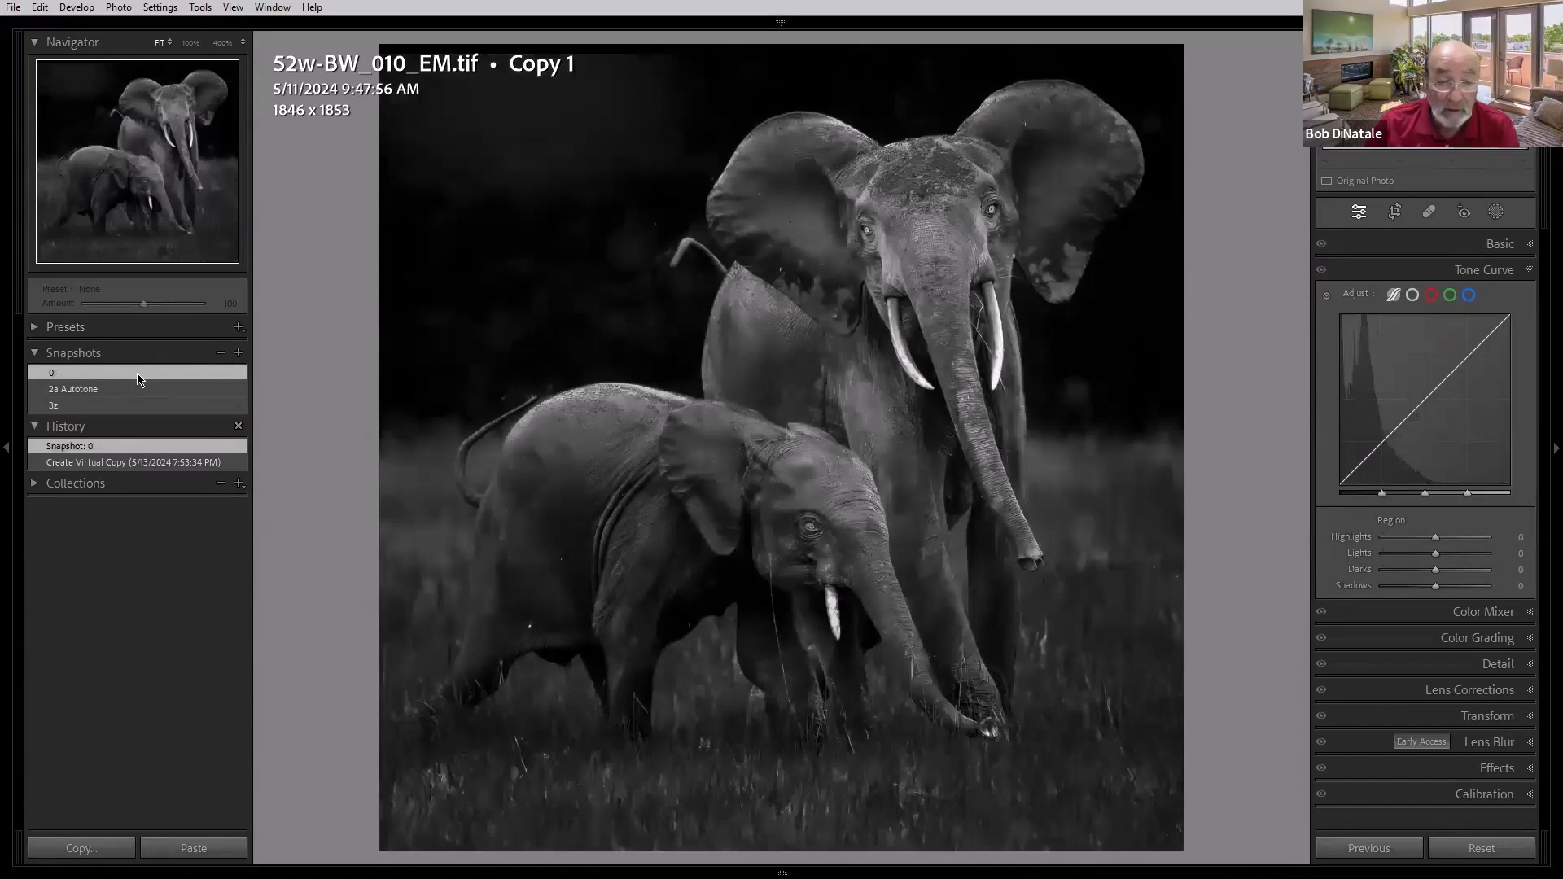
{"action": "left_click", "coordinate": [138, 389]}
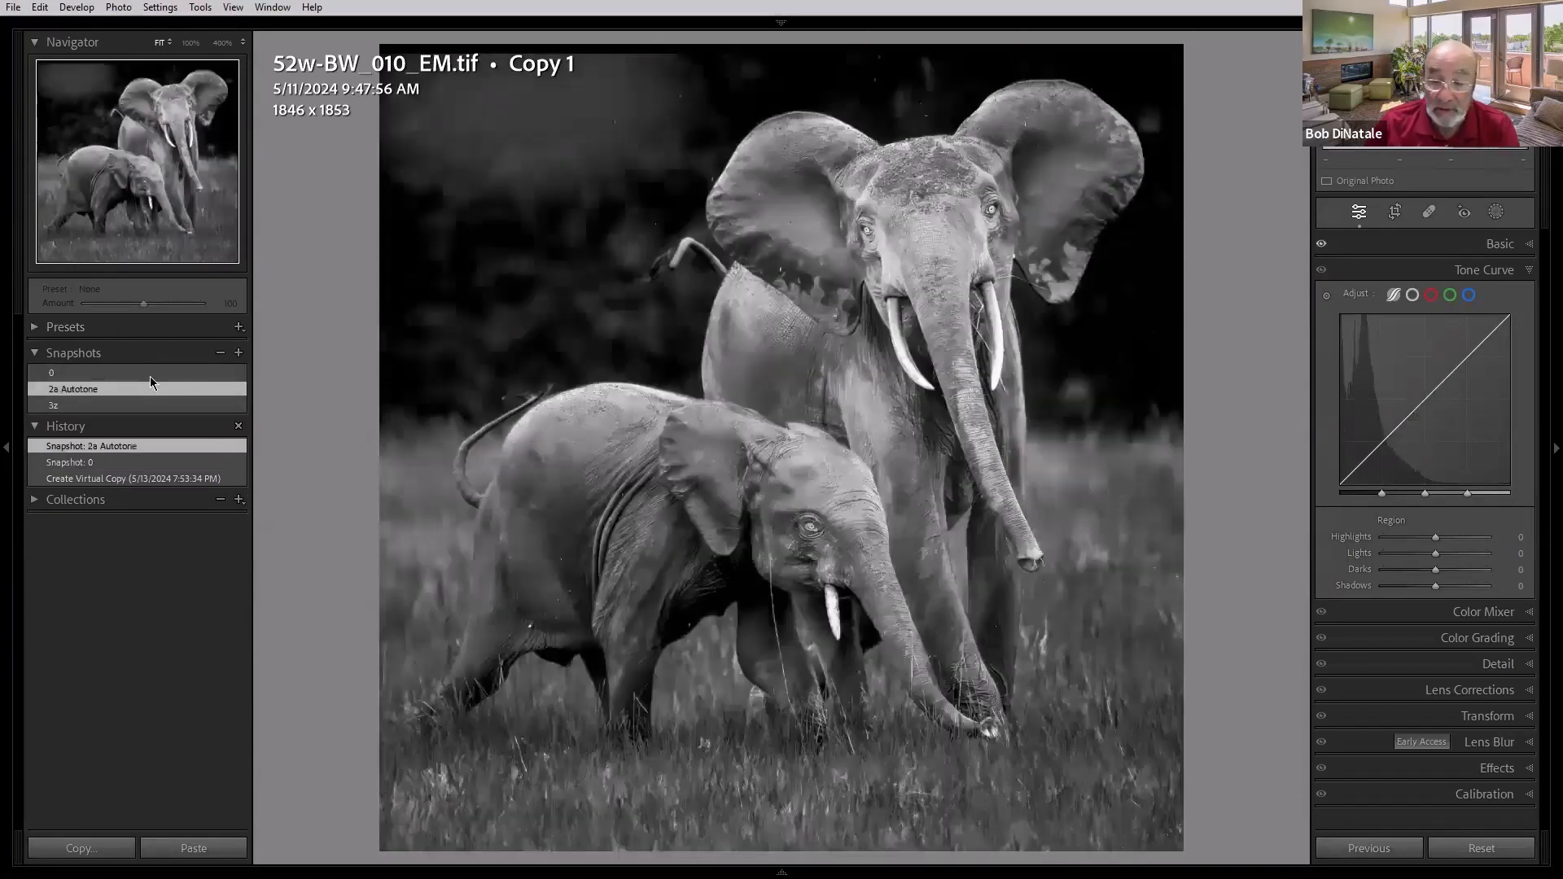
{"action": "left_click", "coordinate": [1412, 241]}
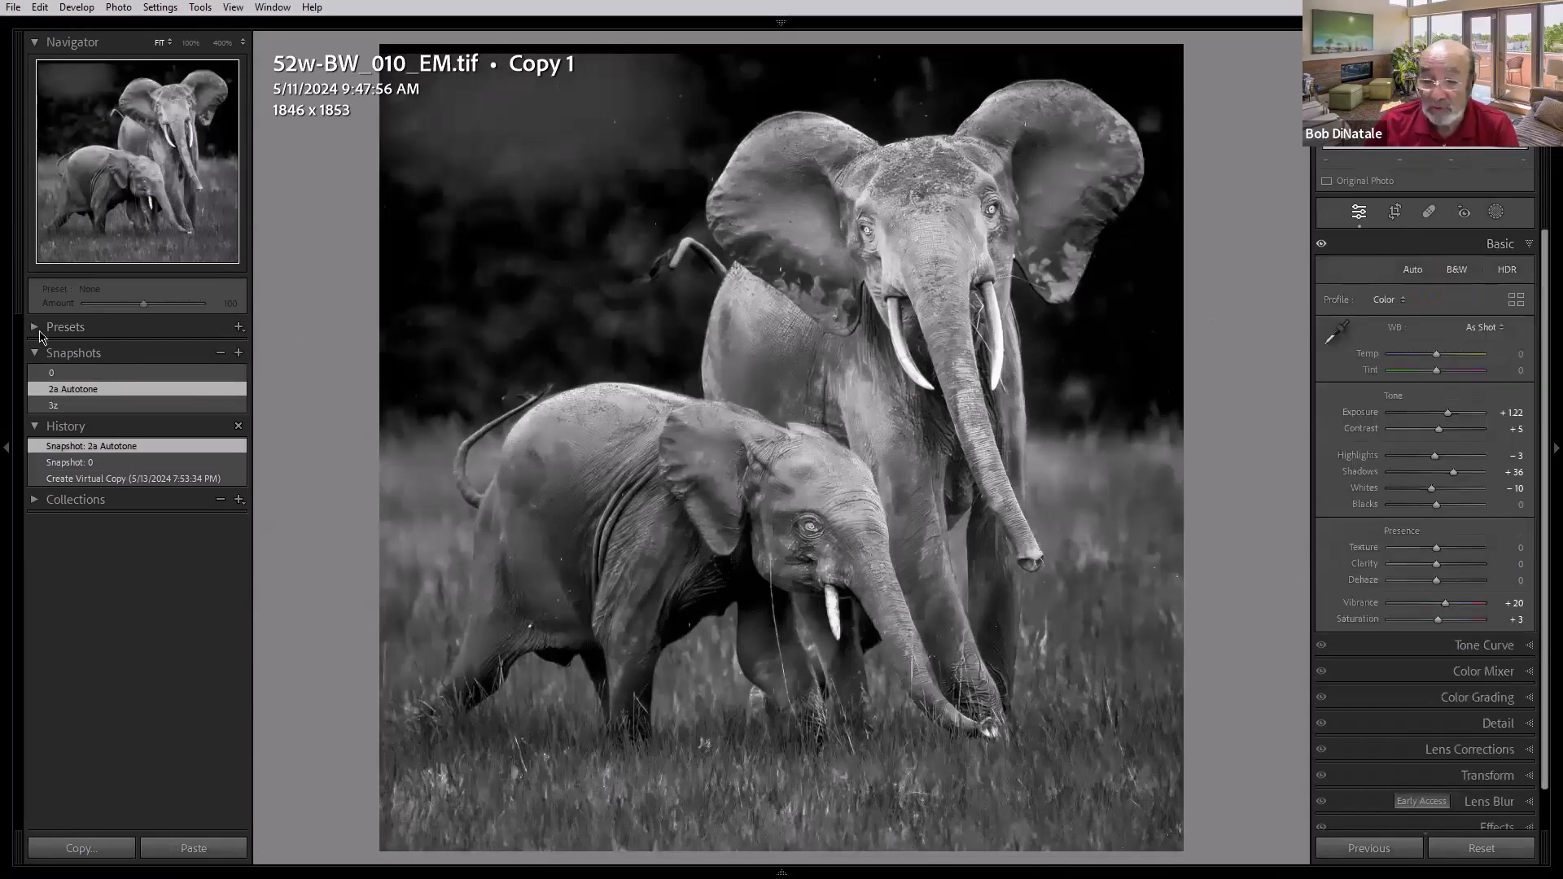
{"action": "left_click", "coordinate": [123, 373]}
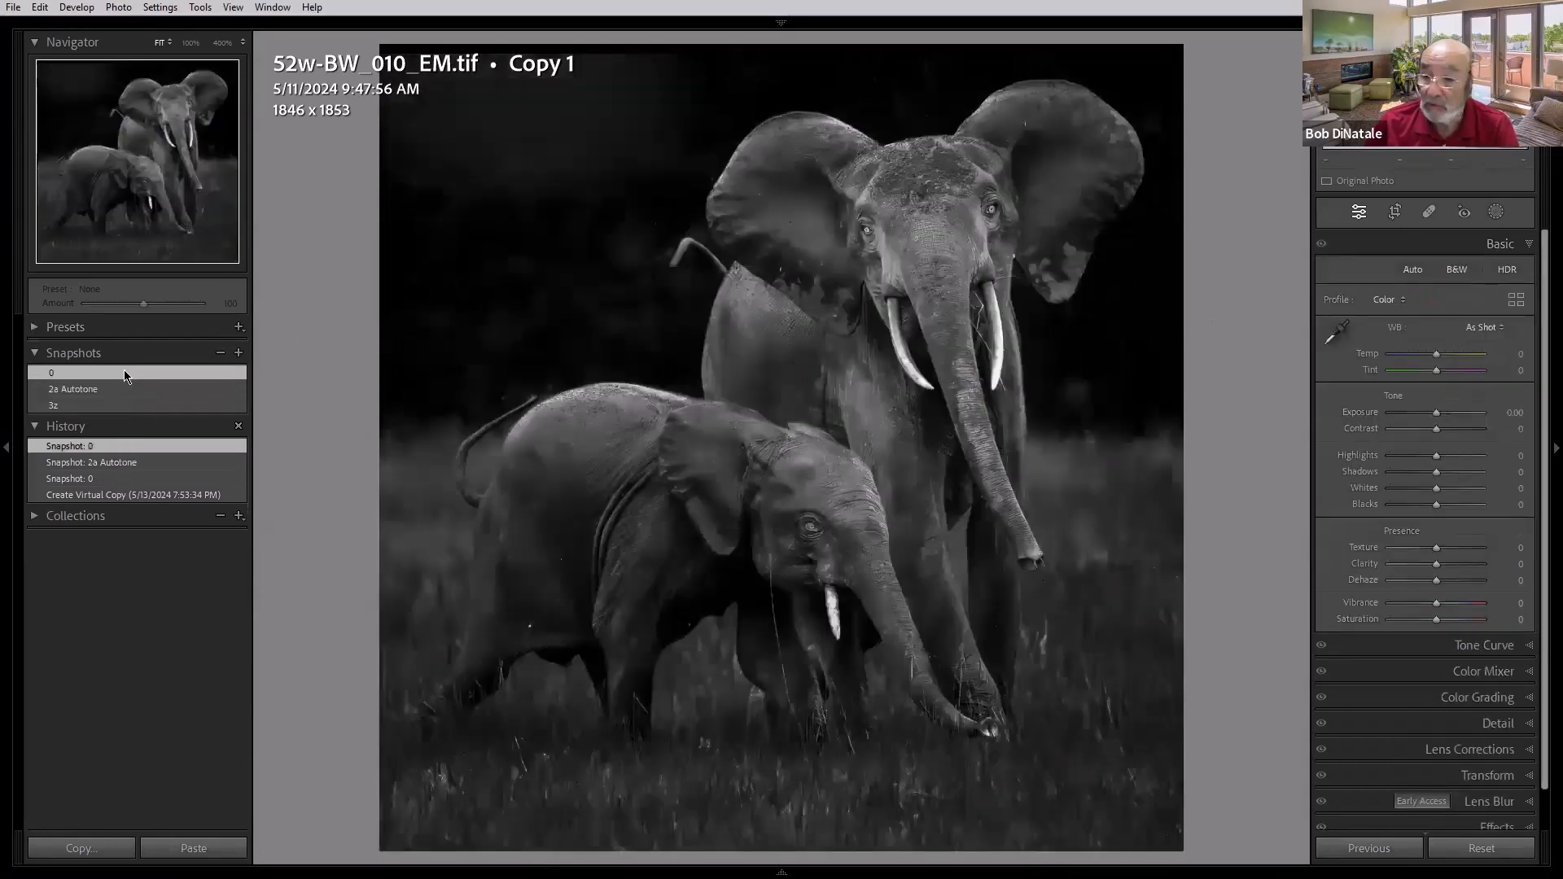
{"action": "left_click", "coordinate": [124, 389]}
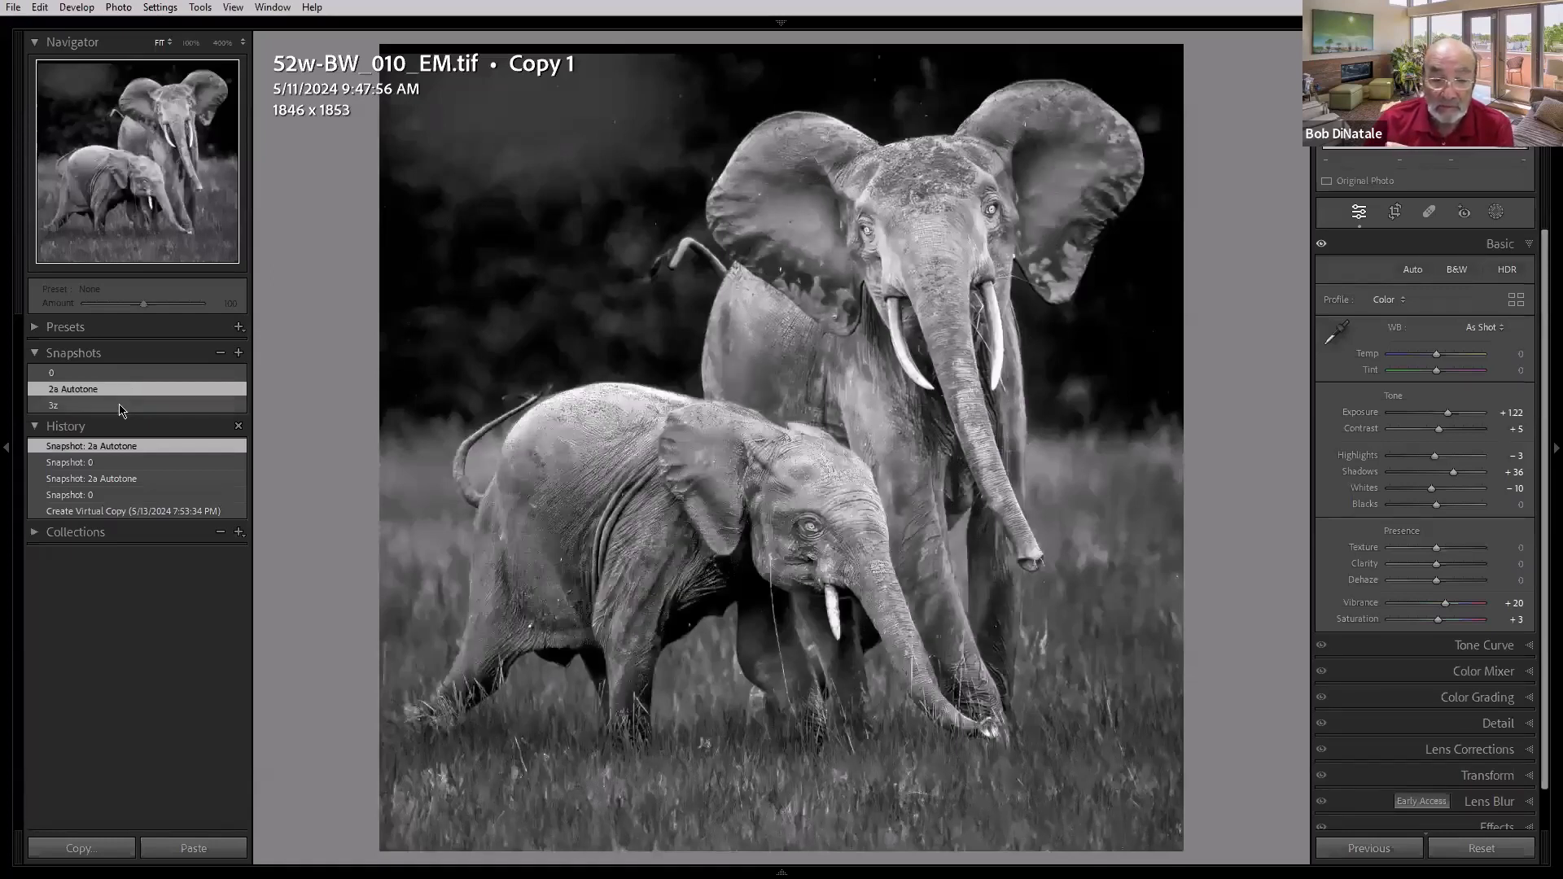
{"action": "left_click", "coordinate": [120, 406]}
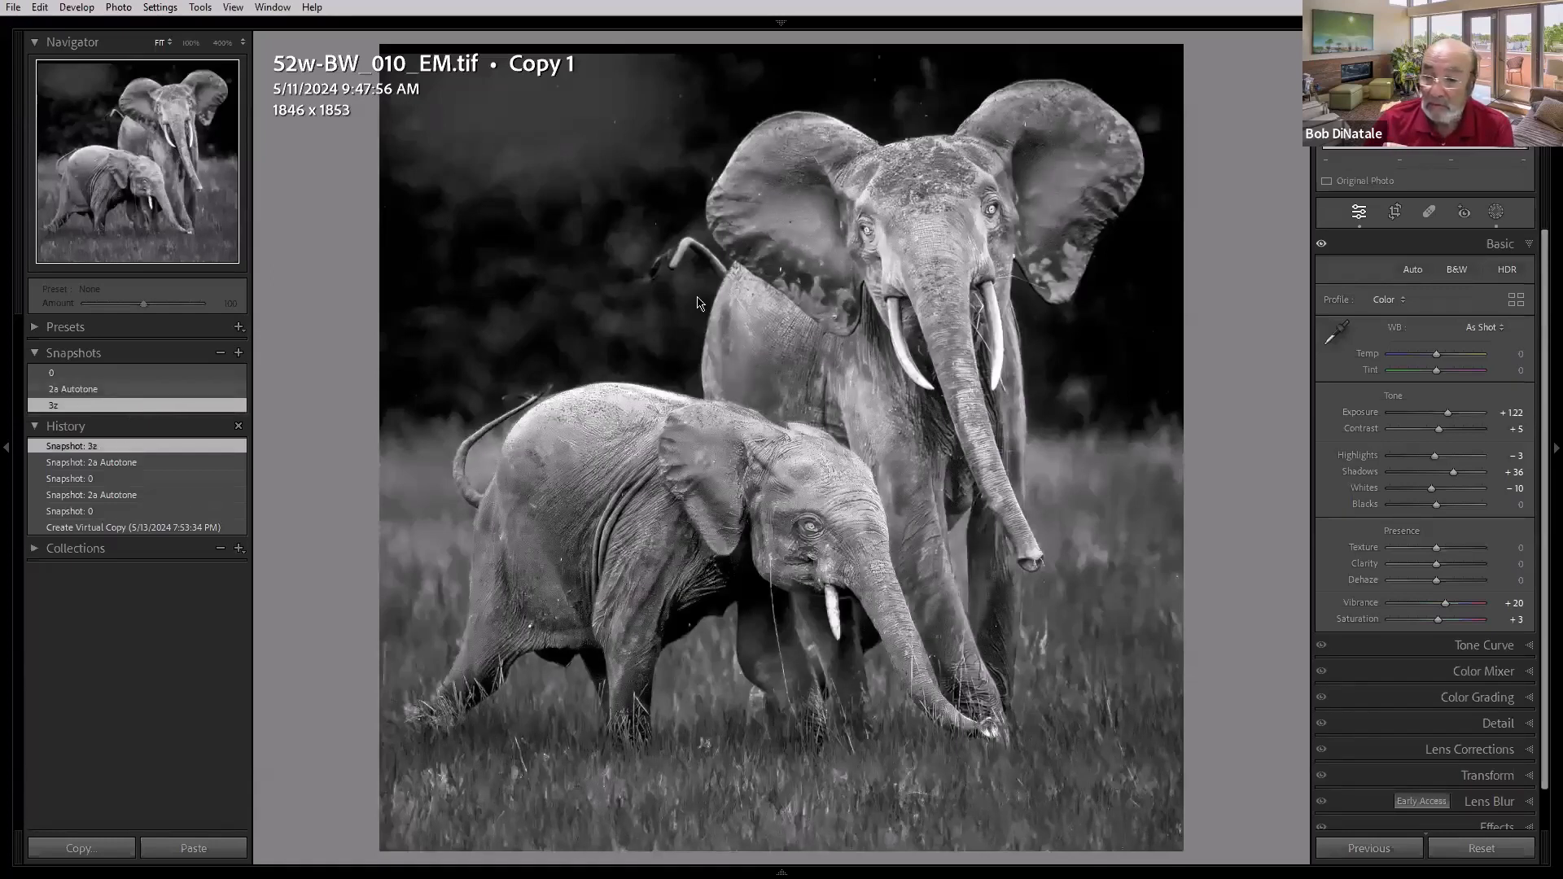
Step: Examine the overlays of Mask 1 and Big Elephant, and hide and show all masks to compare their effect
{"action": "left_click", "coordinate": [1494, 214]}
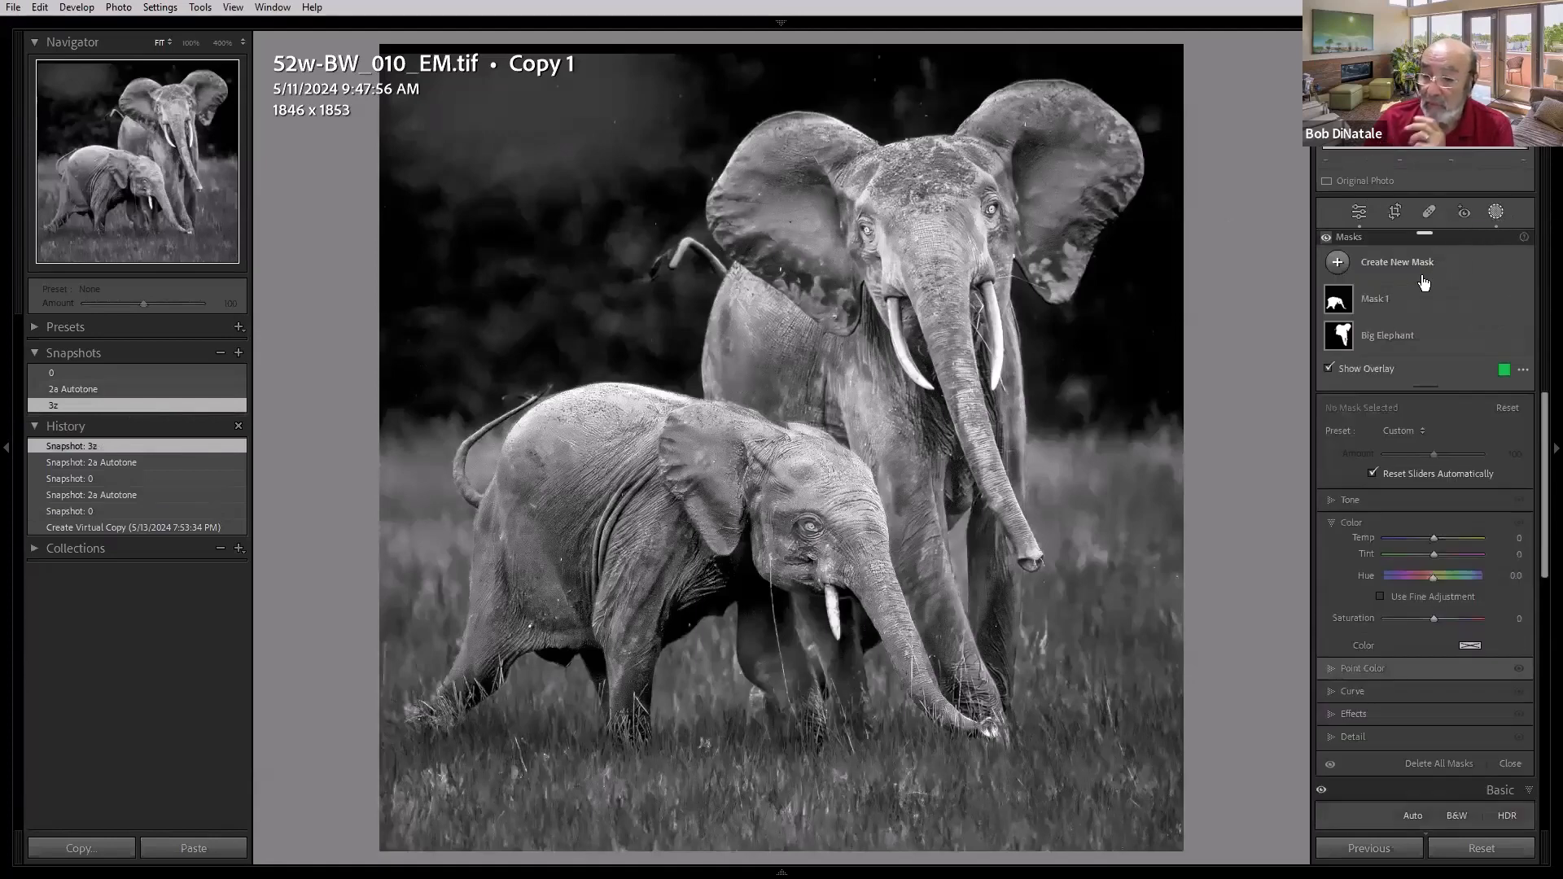
{"action": "mouse_move", "coordinate": [1343, 313]}
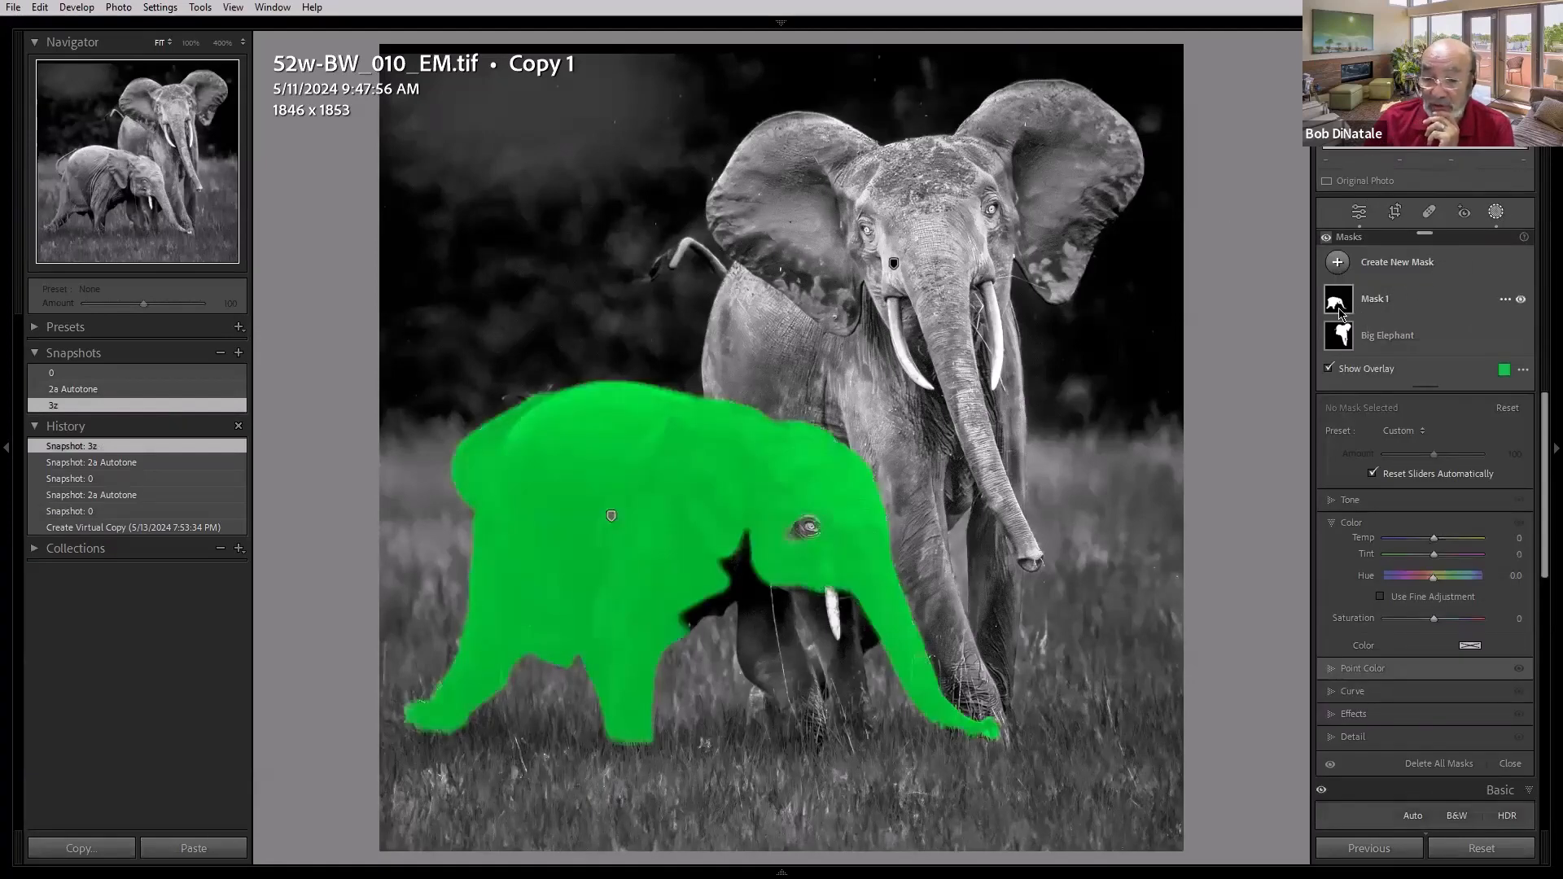
{"action": "mouse_move", "coordinate": [1344, 342]}
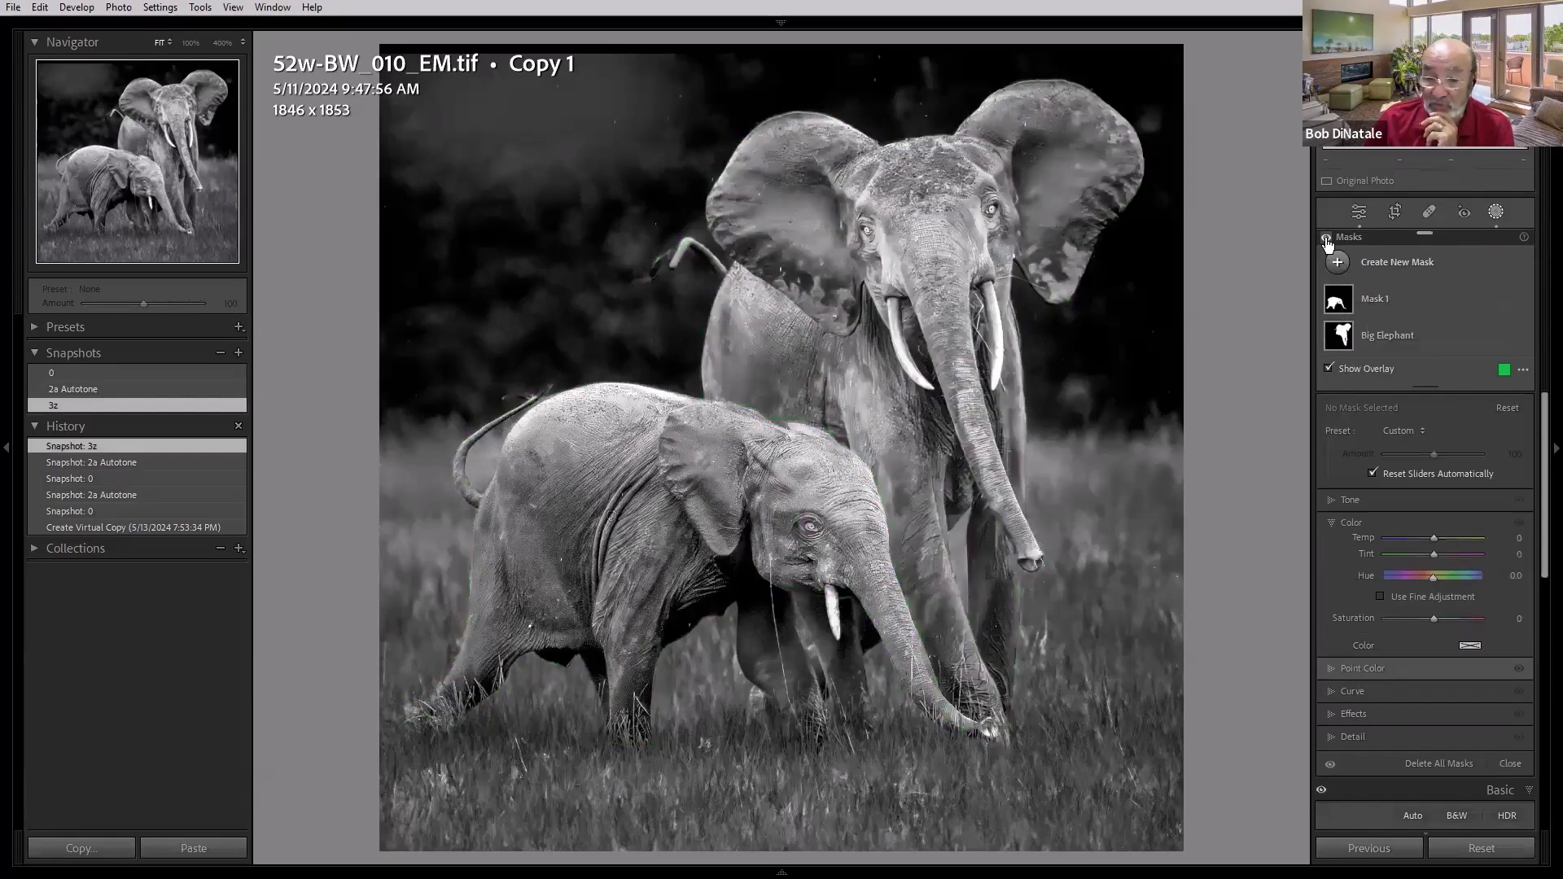
{"action": "left_click", "coordinate": [1326, 239]}
{"action": "left_click", "coordinate": [1326, 238]}
{"action": "left_click", "coordinate": [1326, 239]}
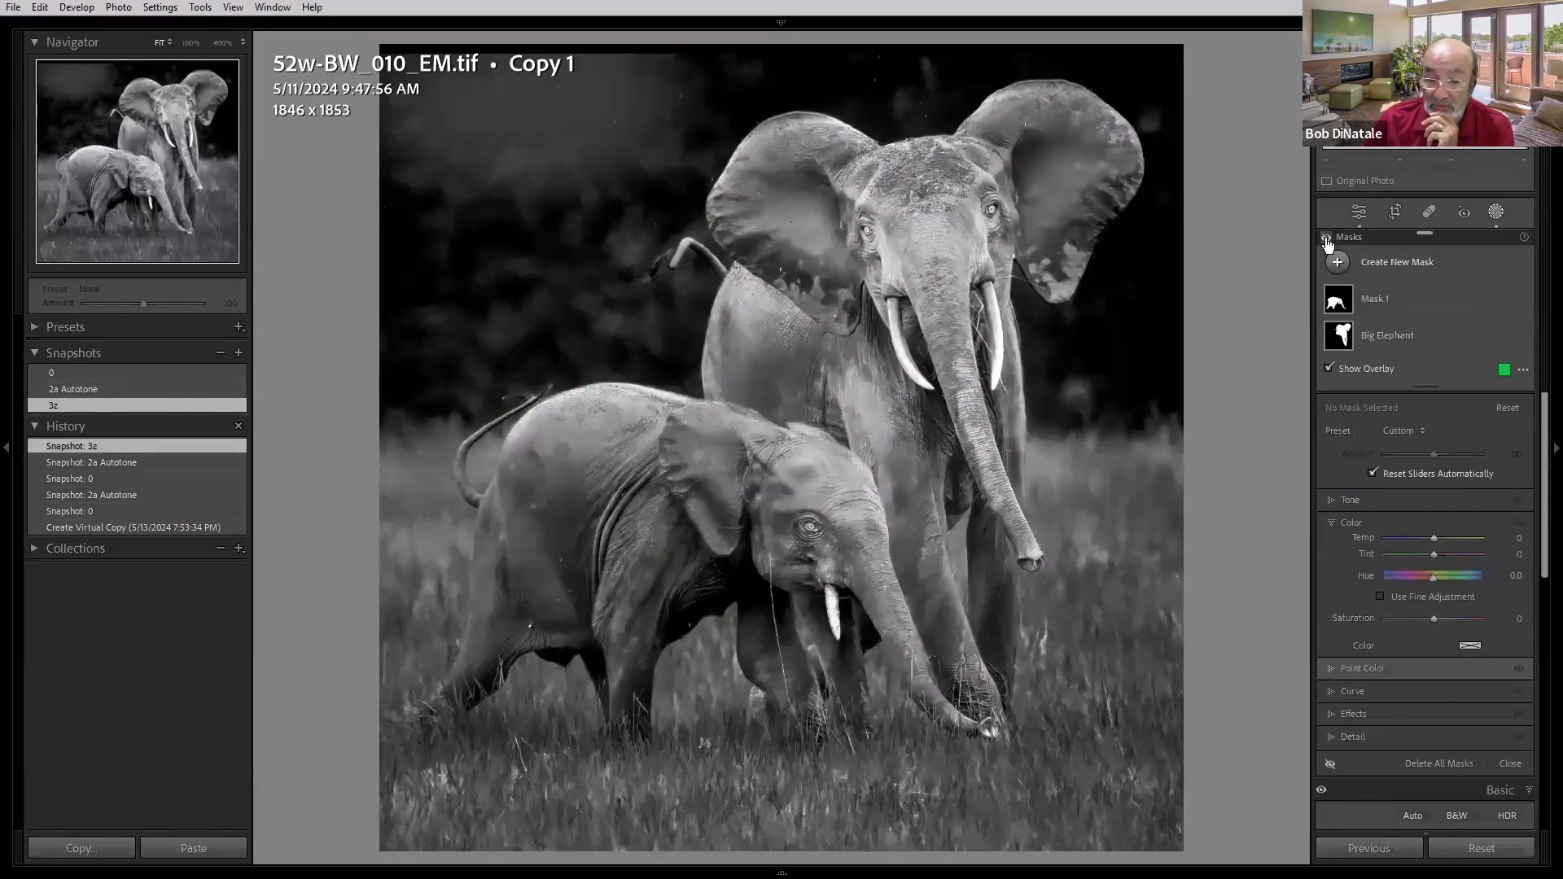
{"action": "left_click", "coordinate": [1326, 238]}
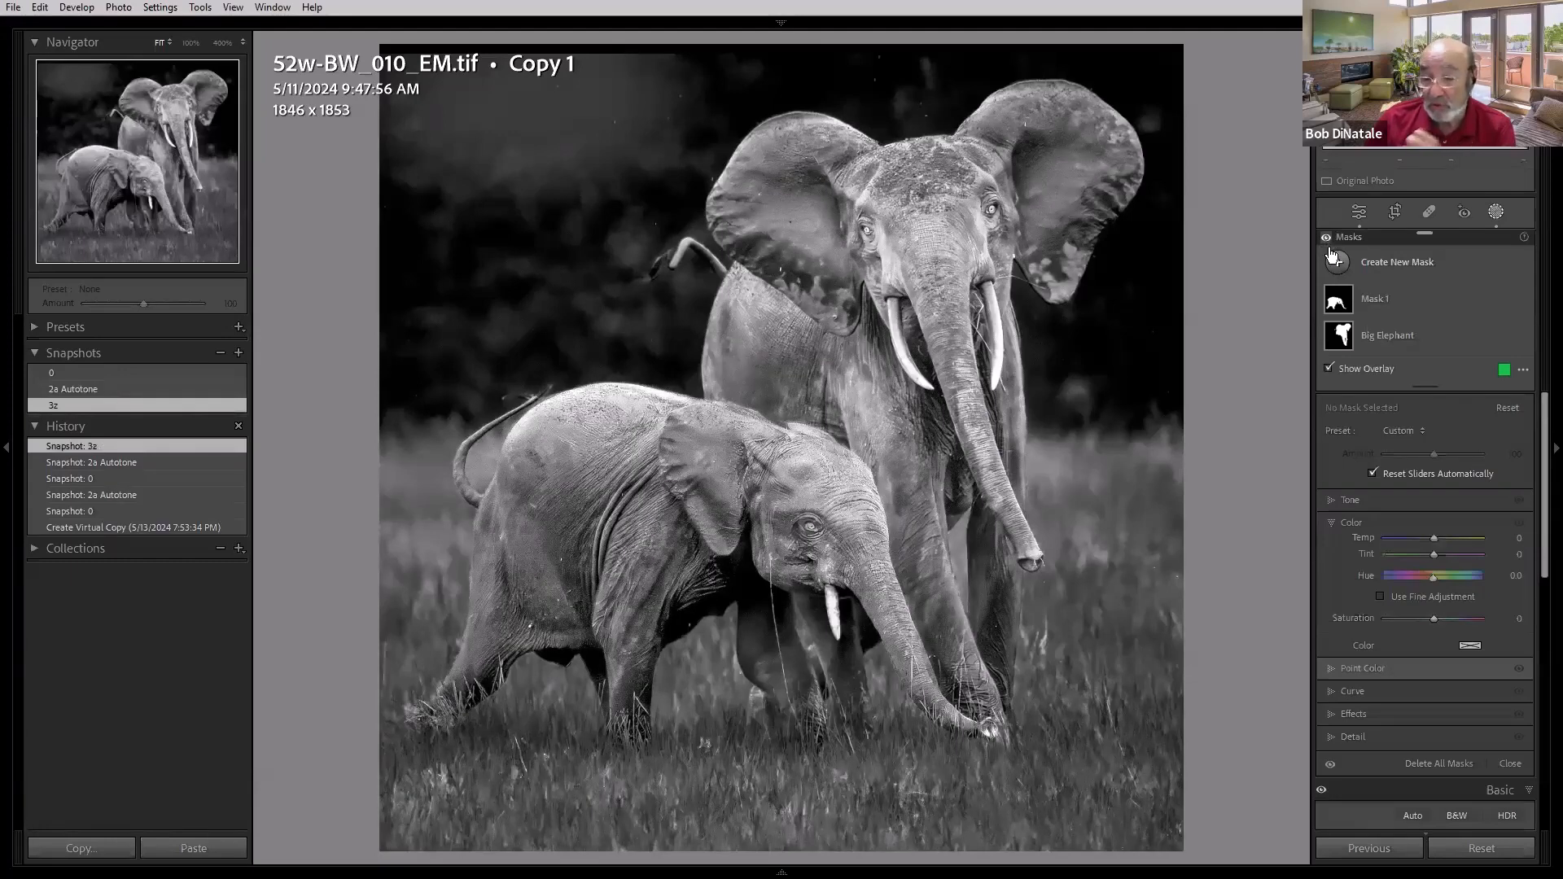
Step: Try darkening the Big Elephant mask with Exposure -0.51, Highlights -40 and Shadows -8, and restore the 3z snapshot
{"action": "mouse_move", "coordinate": [1384, 300]}
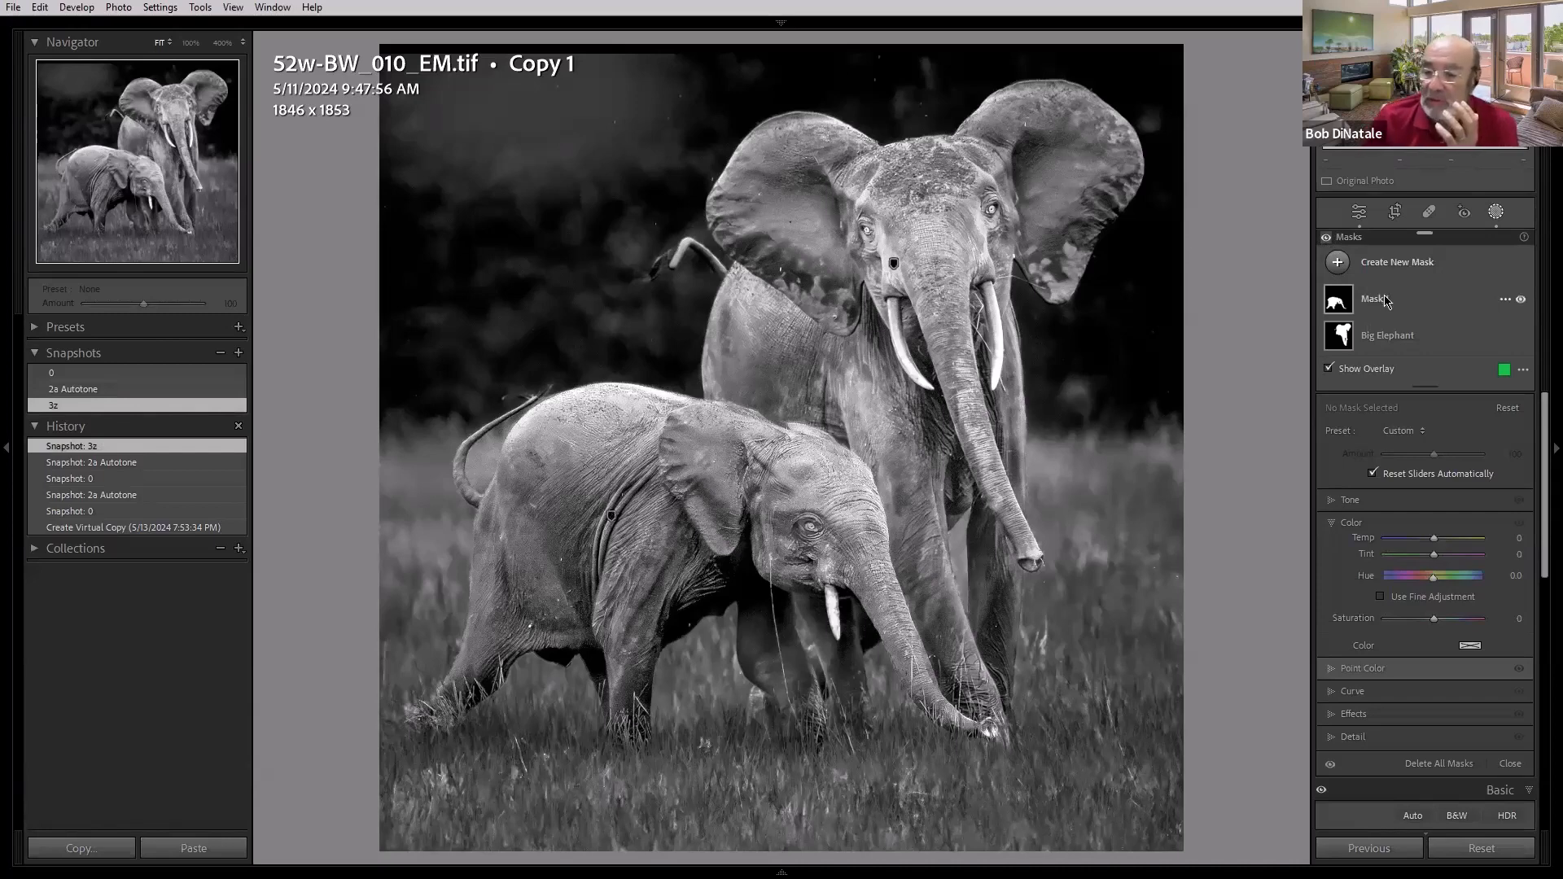
{"action": "left_click", "coordinate": [1386, 302]}
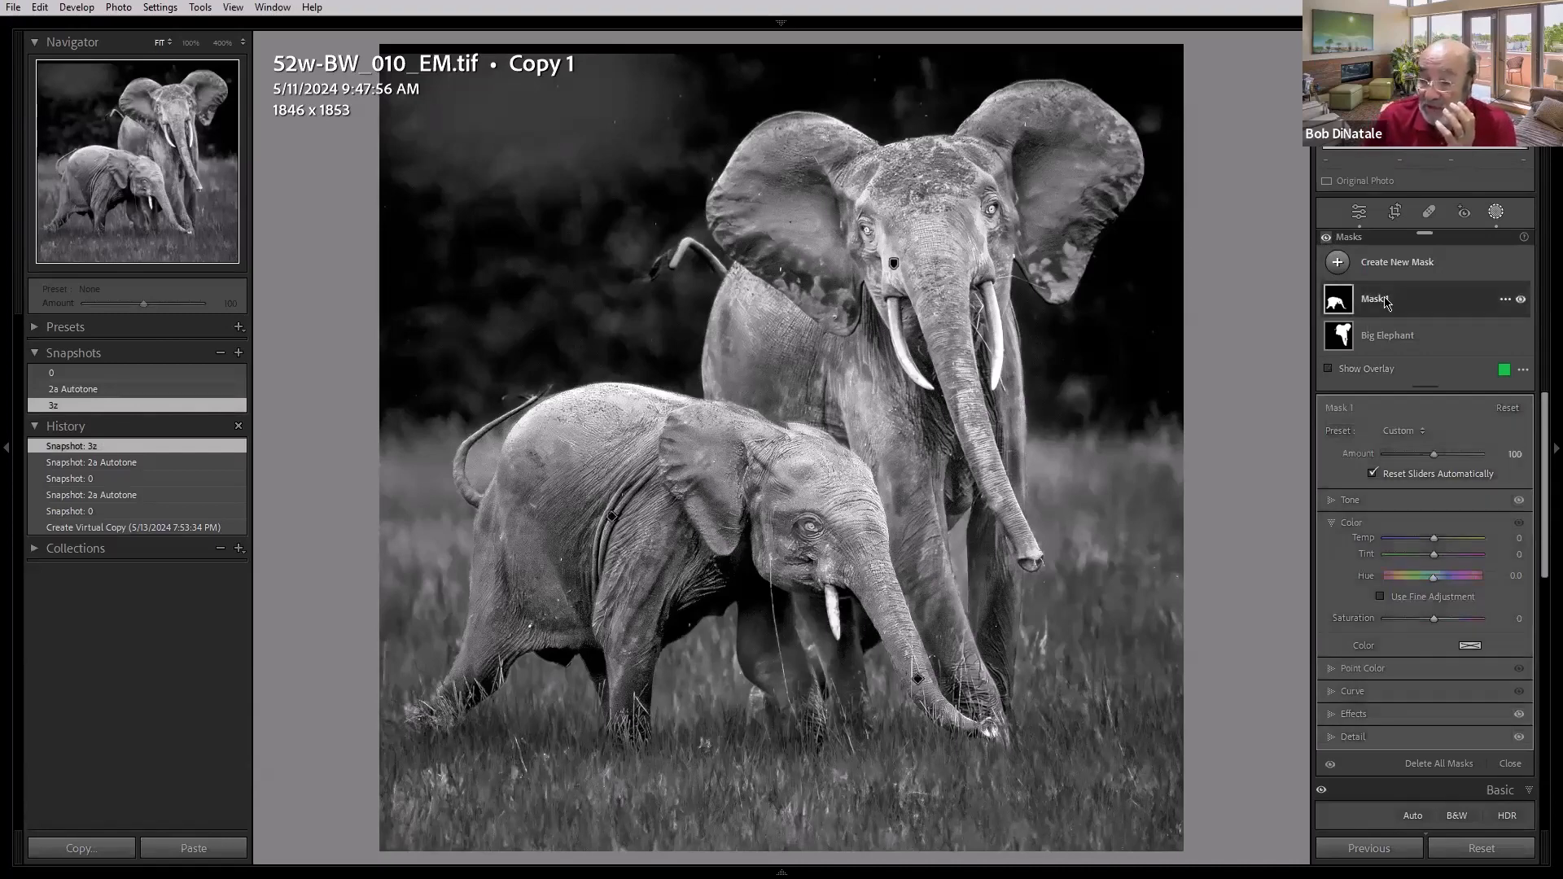
{"action": "left_click", "coordinate": [1374, 345]}
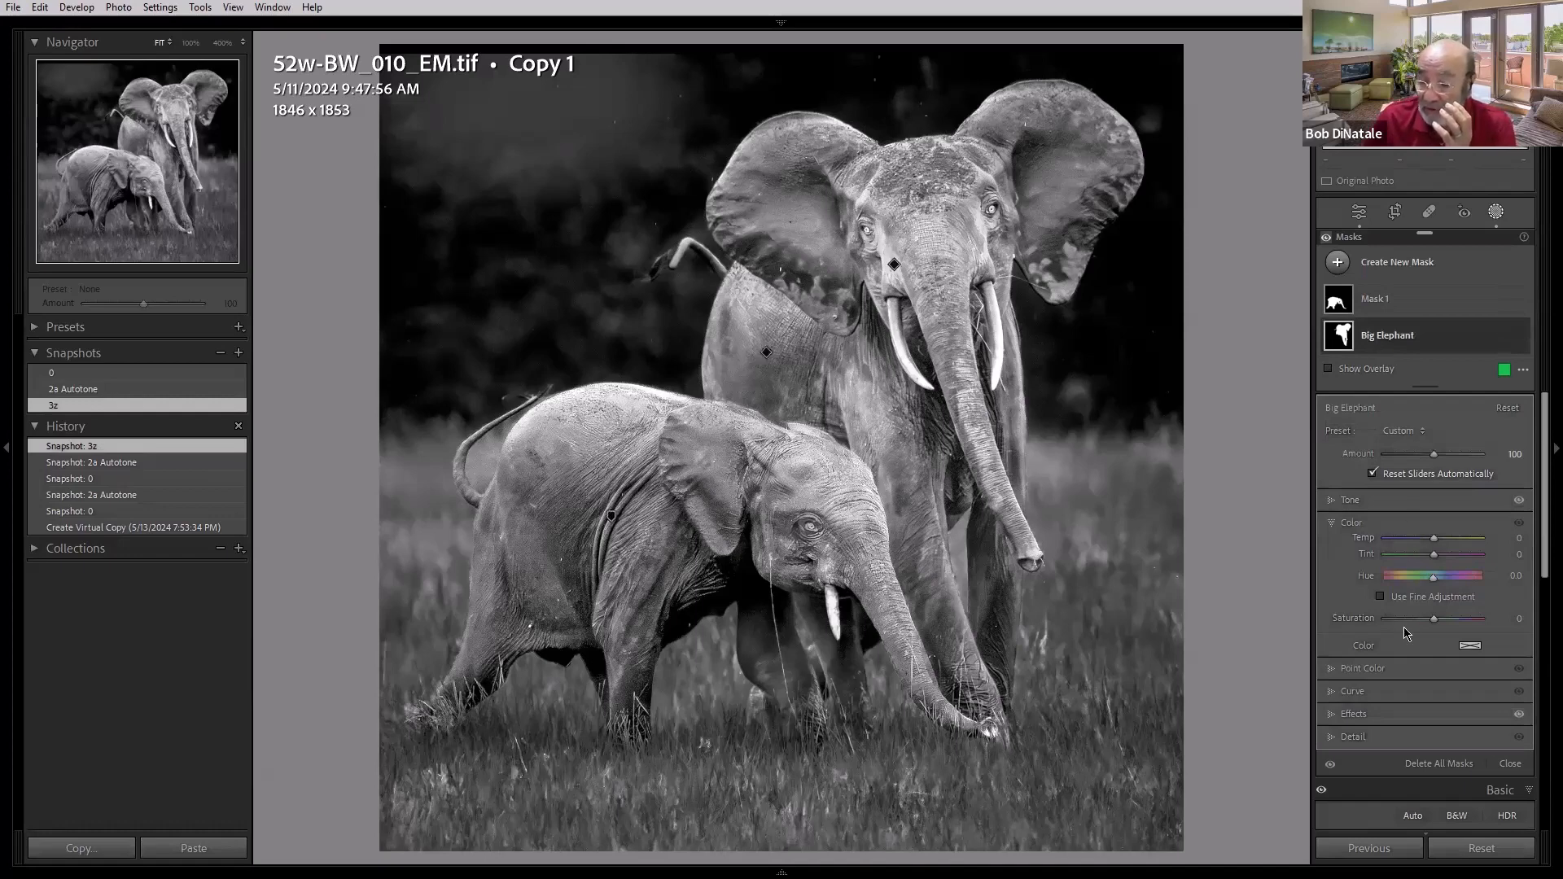
{"action": "left_click", "coordinate": [1349, 500]}
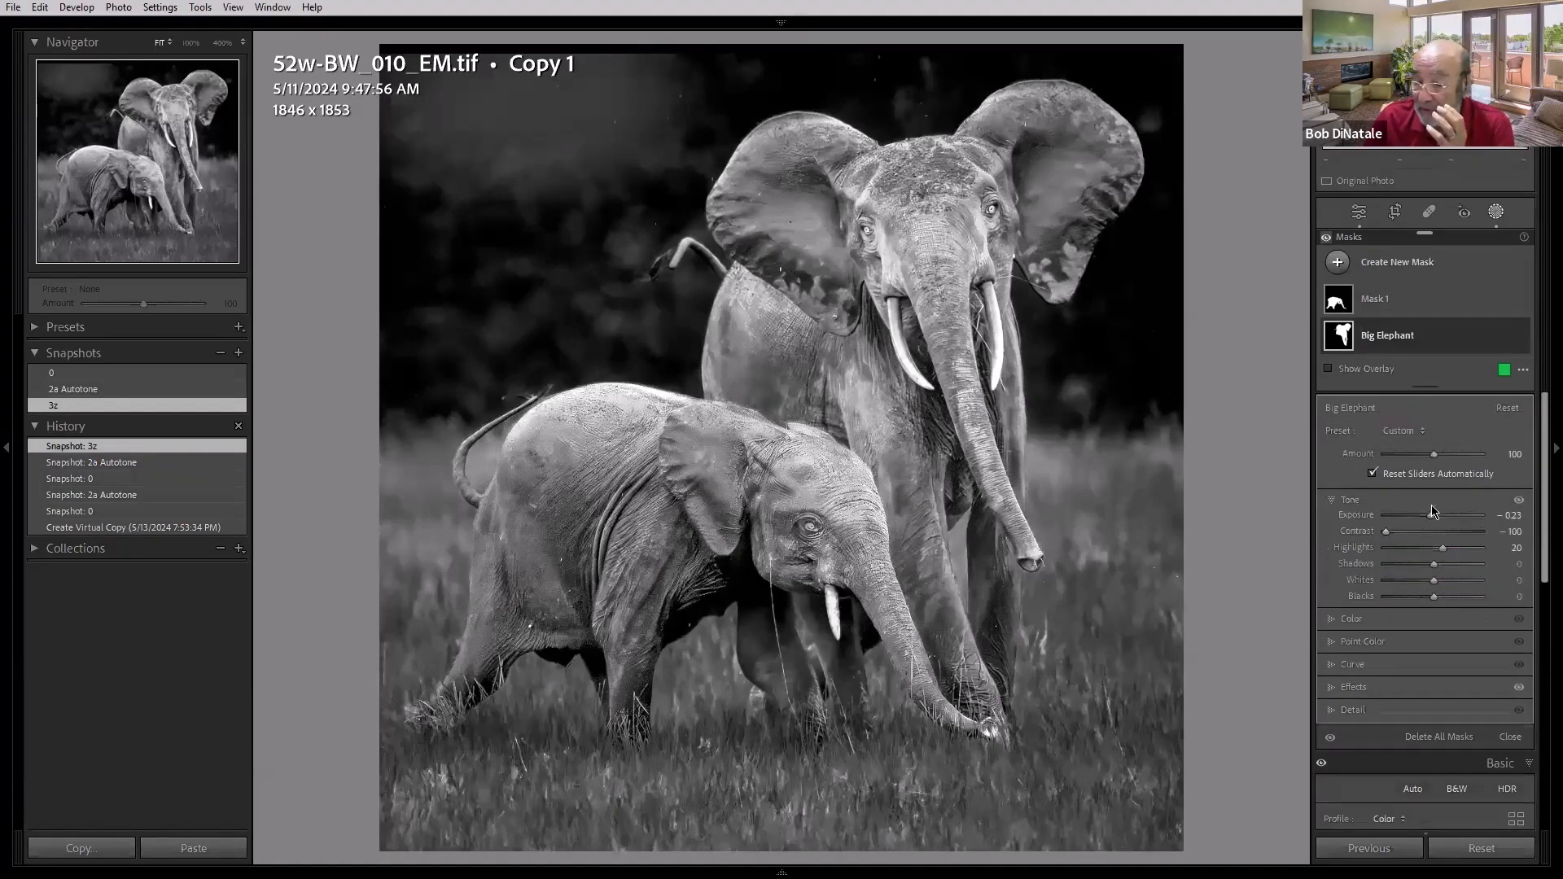
{"action": "left_click_drag", "start_coordinate": [1434, 521], "coordinate": [1430, 564]}
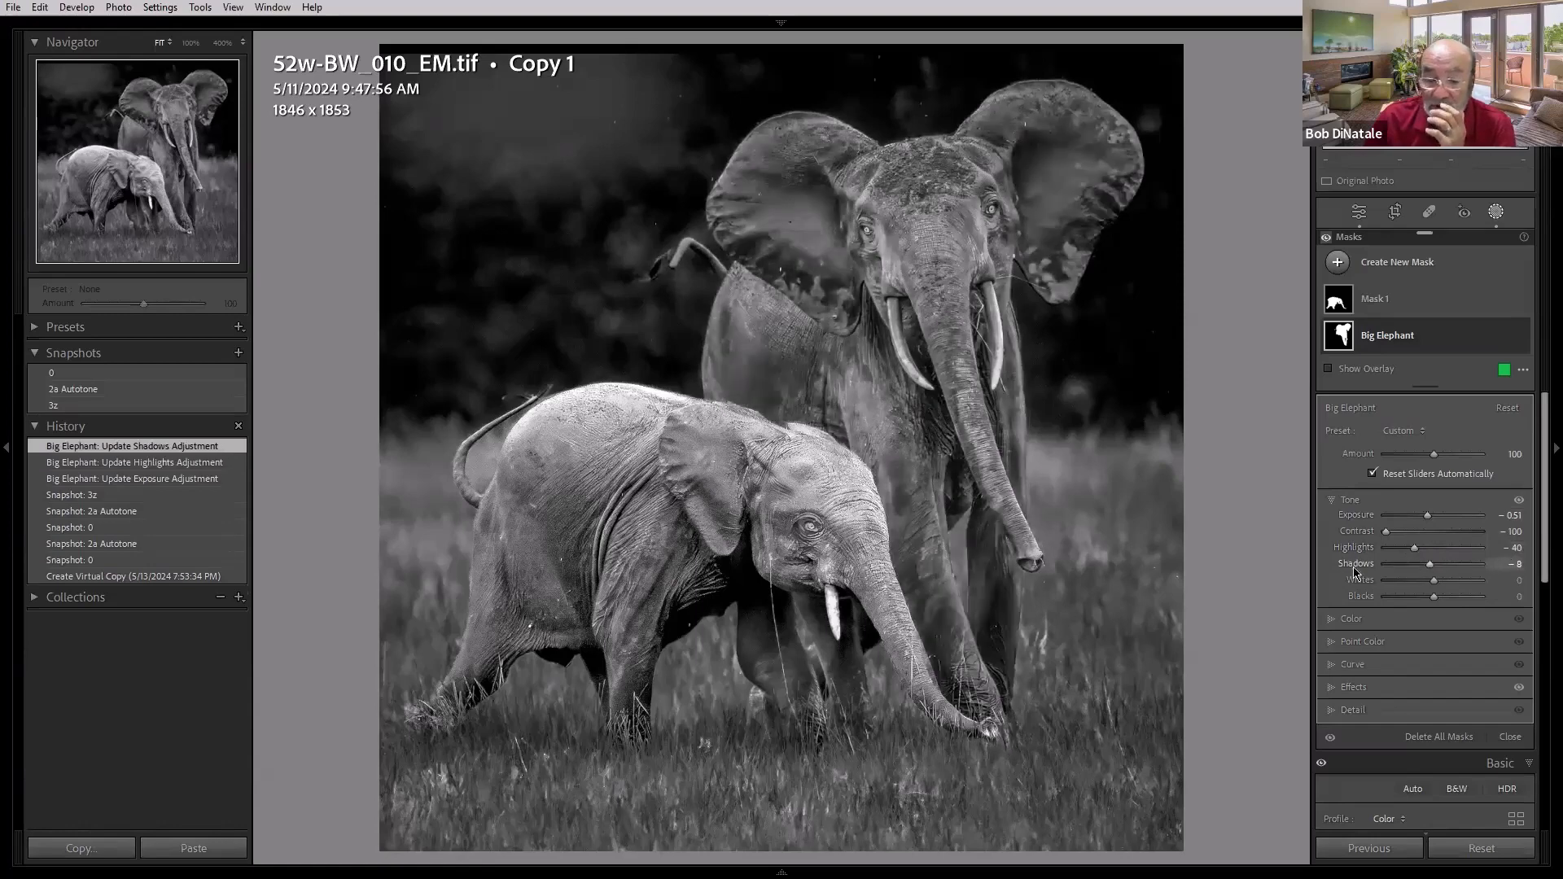
{"action": "left_click", "coordinate": [82, 406]}
Step: Select the Big Elephant mask and expand it to examine its object components
{"action": "left_click", "coordinate": [1412, 337]}
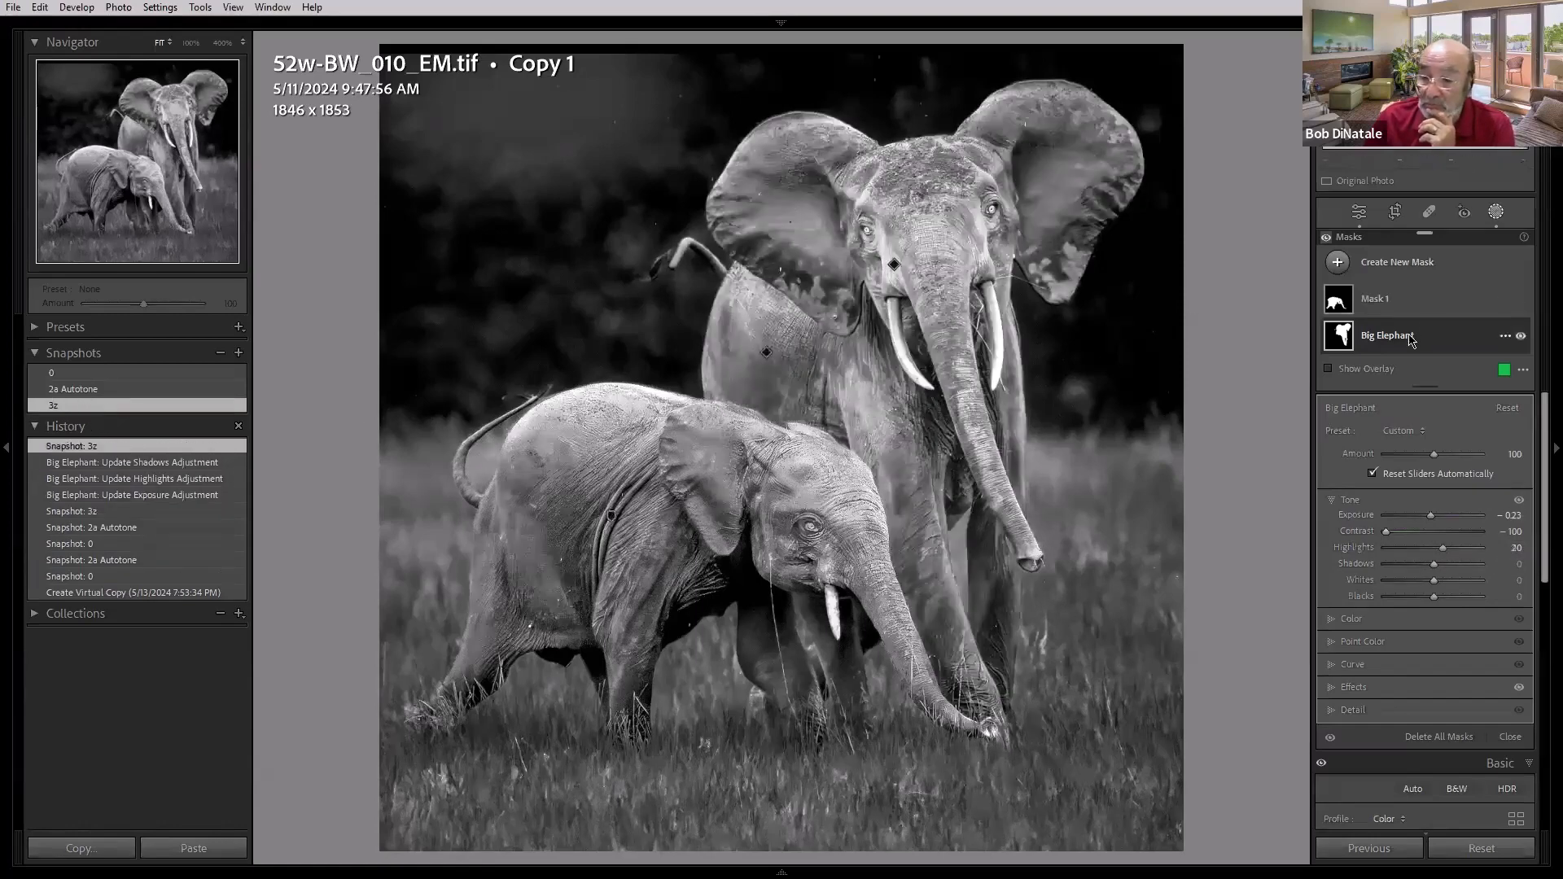
{"action": "left_click", "coordinate": [1370, 335]}
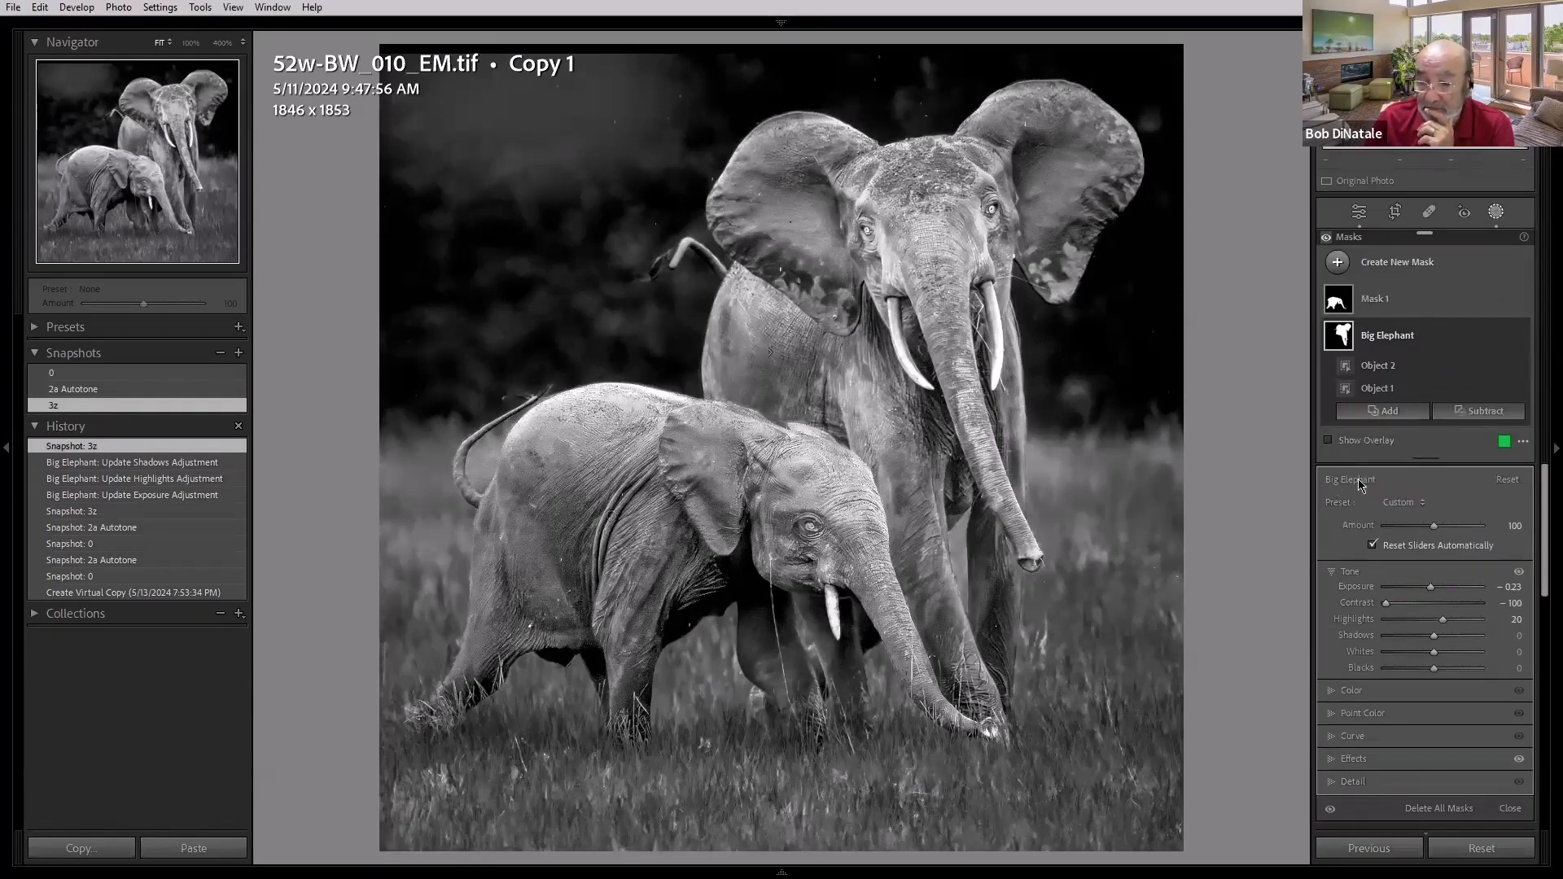
Step: Compare Mask 1 with the Big Elephant mask, try lowering Big Elephant's amount to 77, and restore snapshot 3z
{"action": "left_click", "coordinate": [1374, 309]}
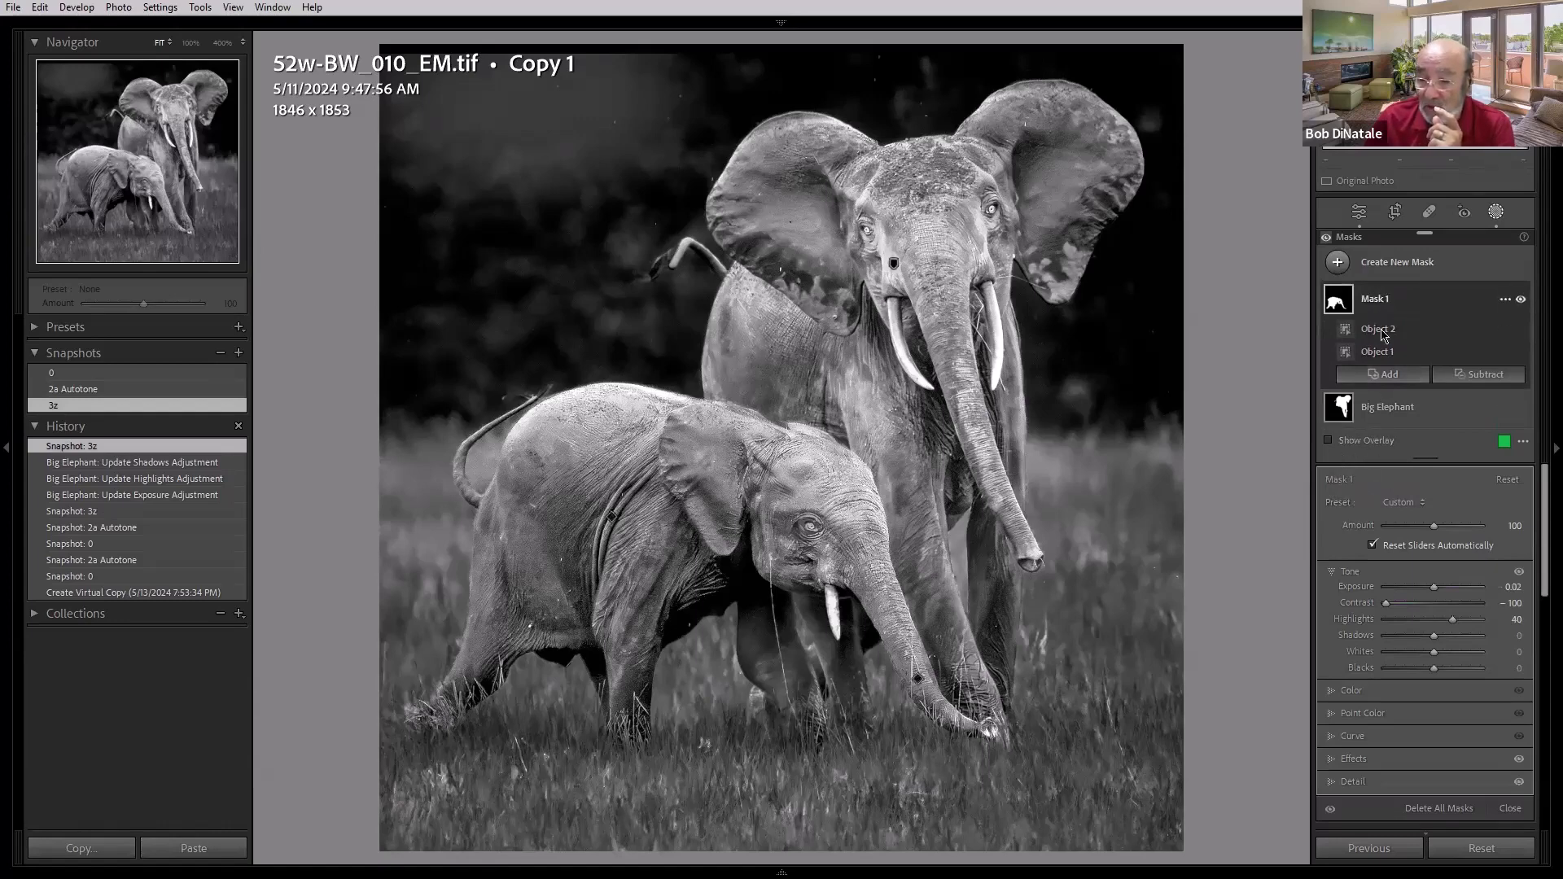
{"action": "left_click", "coordinate": [1387, 408]}
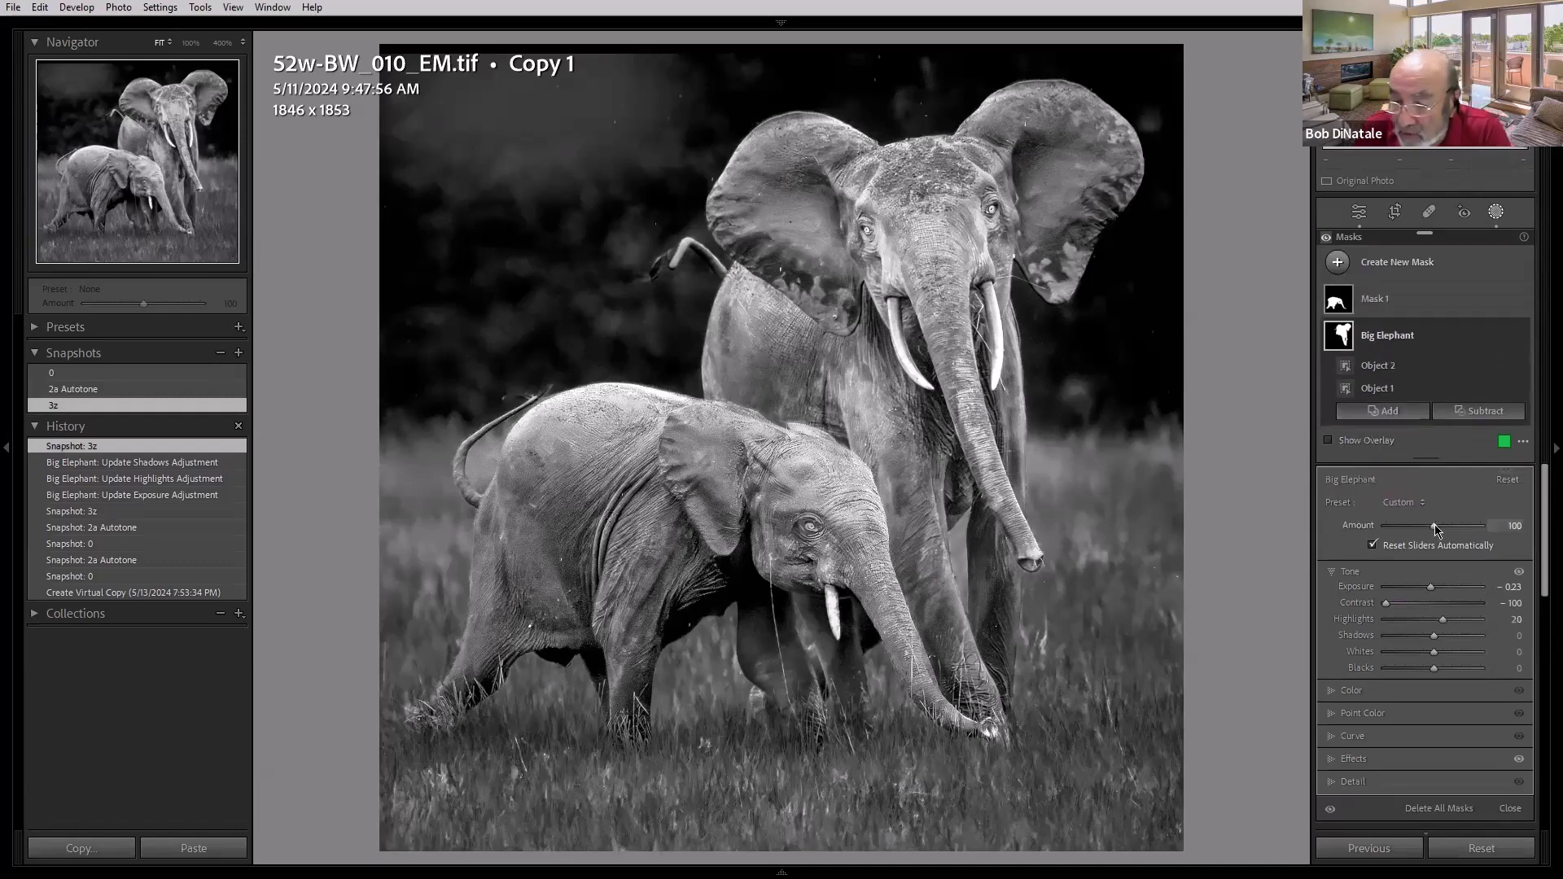
{"action": "mouse_move", "coordinate": [1435, 525]}
{"action": "left_mouse_down"}
{"action": "mouse_move", "coordinate": [1387, 533]}
{"action": "mouse_move", "coordinate": [1531, 537]}
{"action": "mouse_move", "coordinate": [1422, 528]}
{"action": "left_mouse_up"}
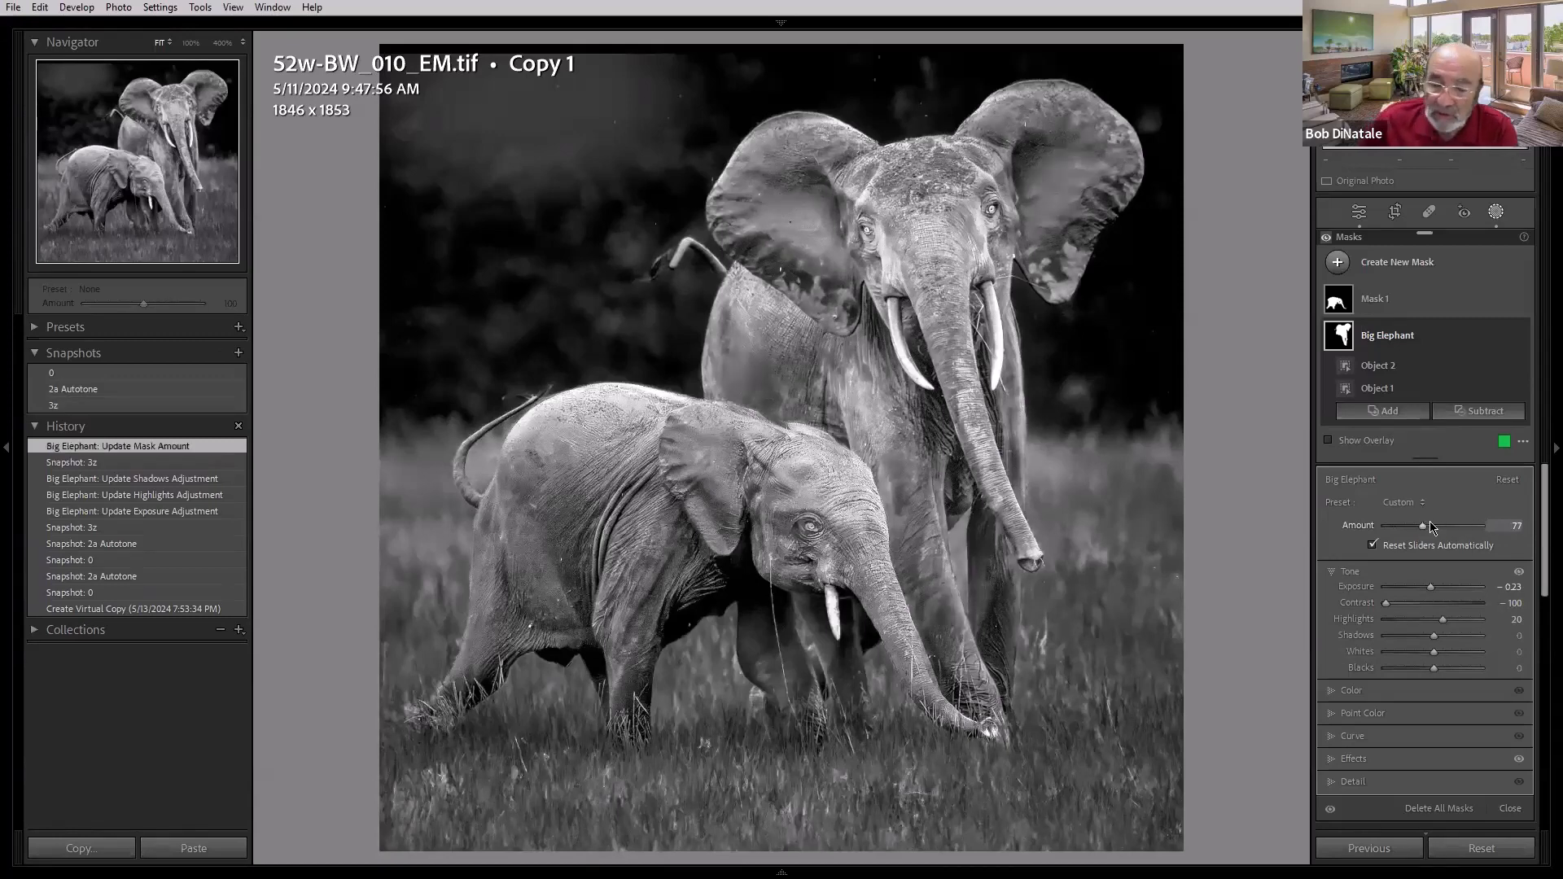
{"action": "left_click", "coordinate": [54, 407]}
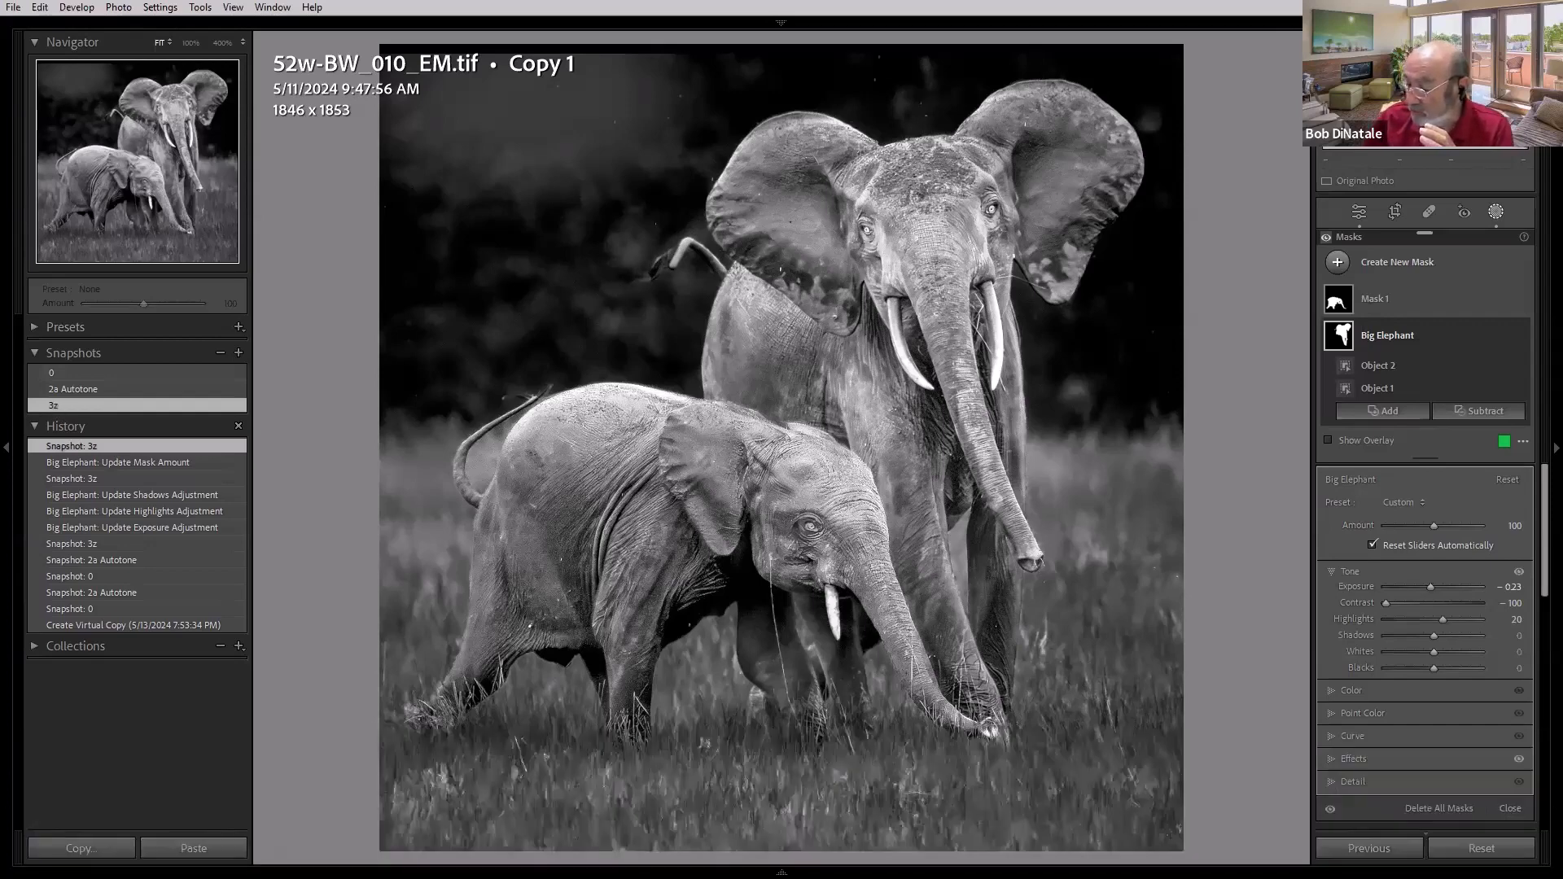
Step: Open the black cat close-up and compare its snapshots 4a Left Eye, 0 and 3a Cat
{"action": "key", "text": "Right"}
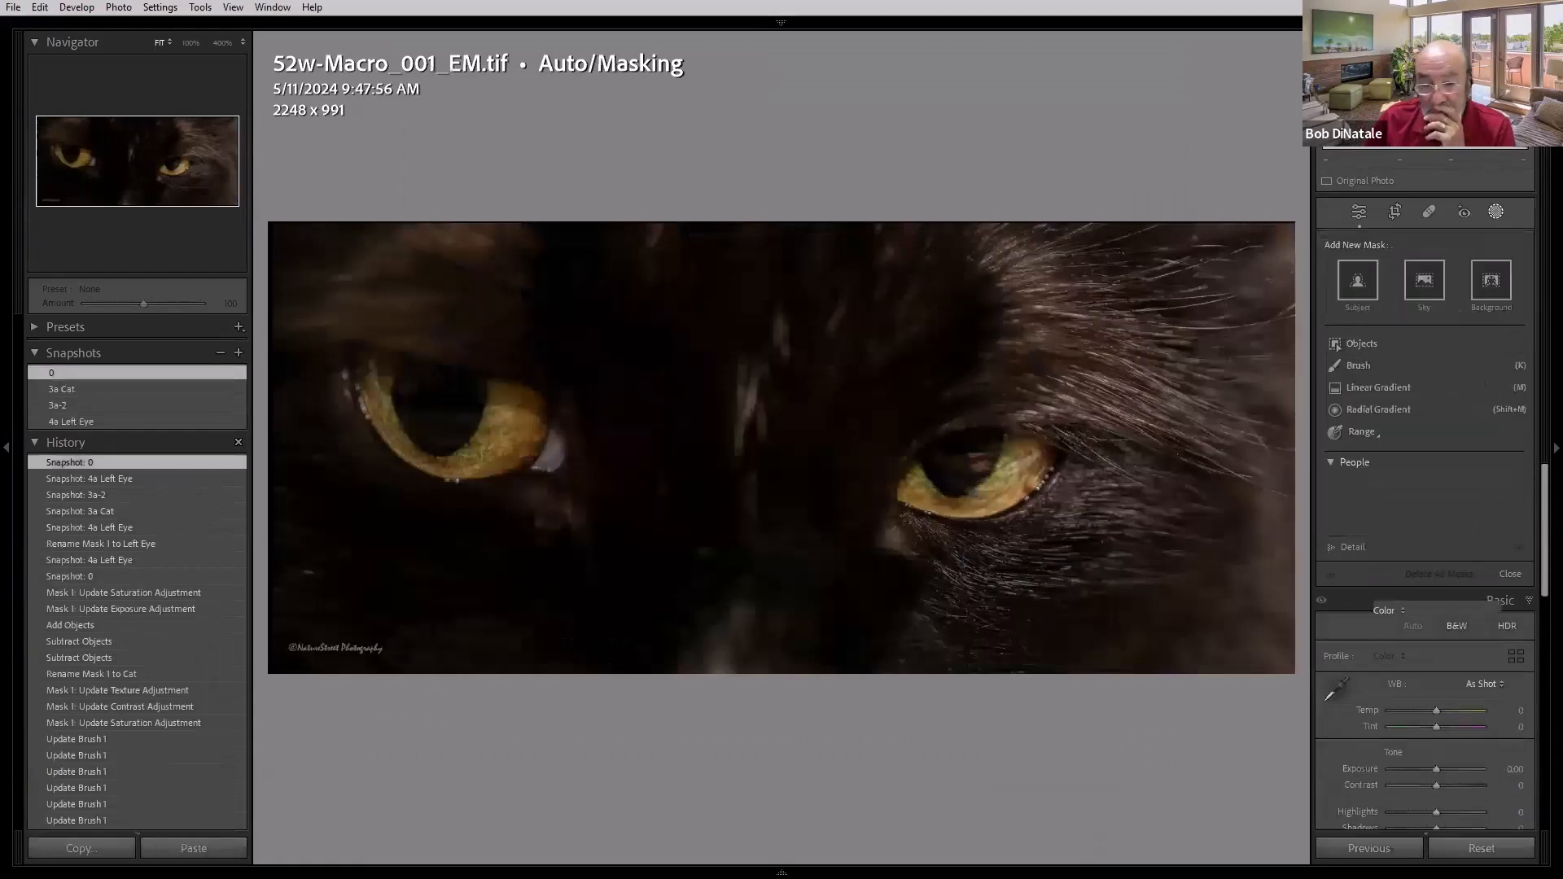
{"action": "left_click", "coordinate": [71, 422]}
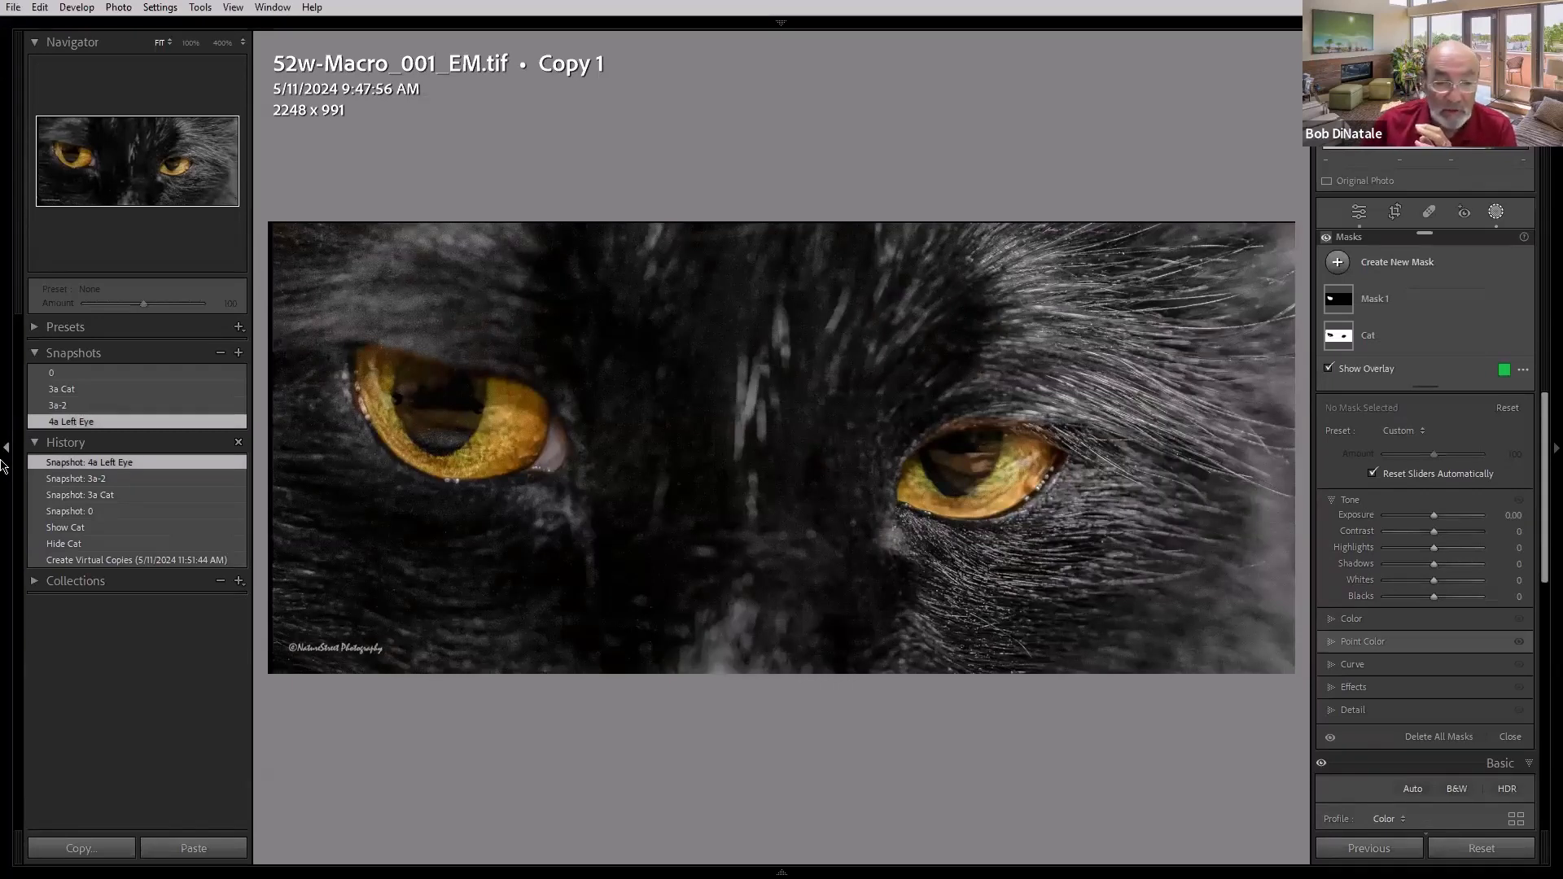
{"action": "left_click", "coordinate": [78, 374]}
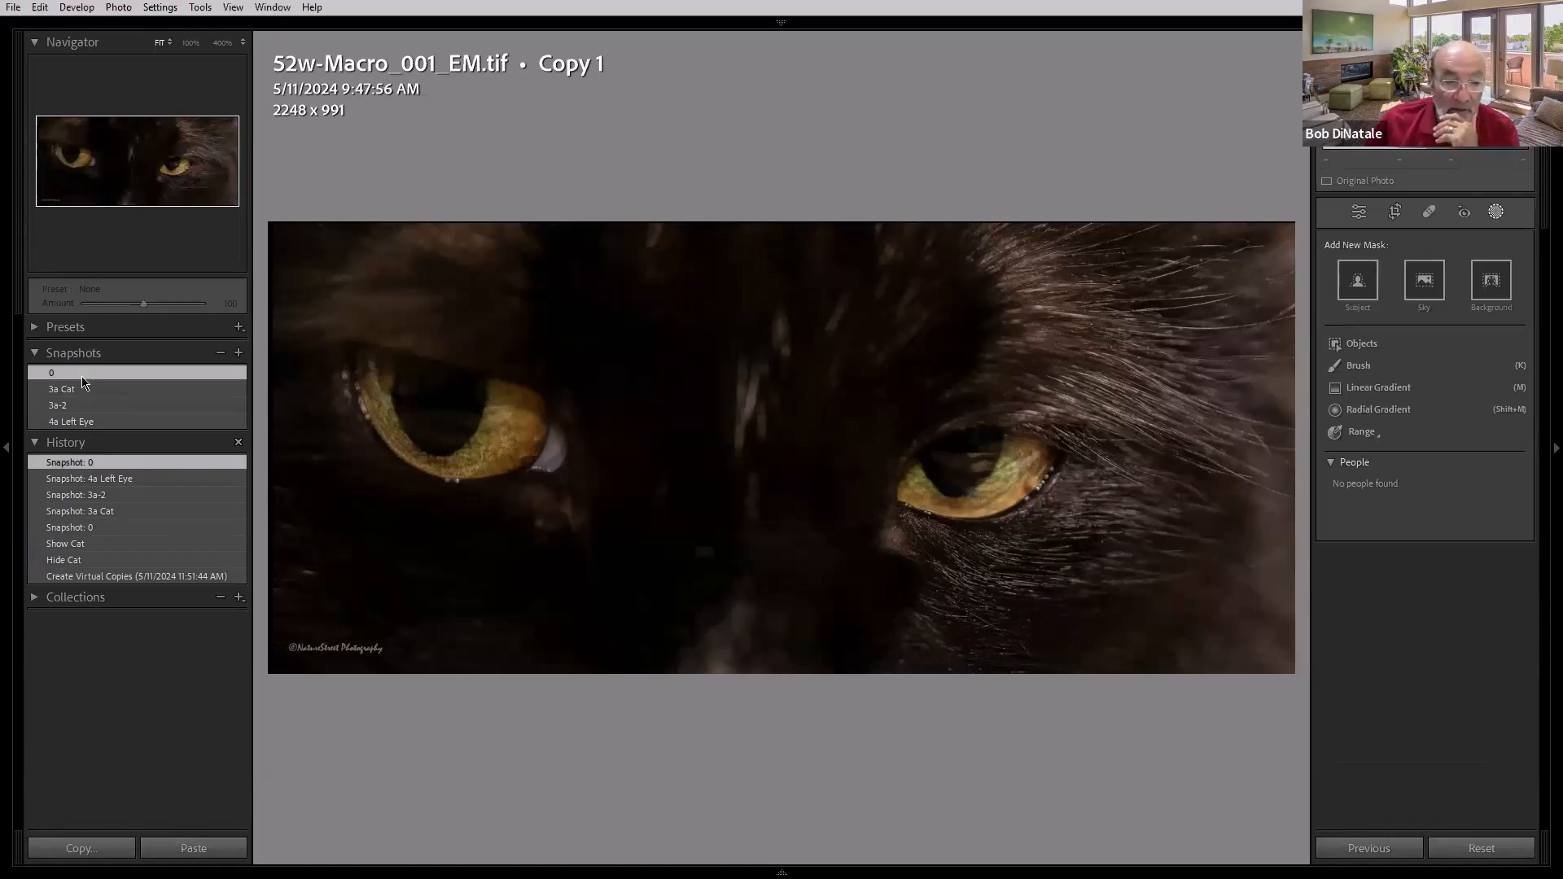
{"action": "left_click", "coordinate": [85, 388]}
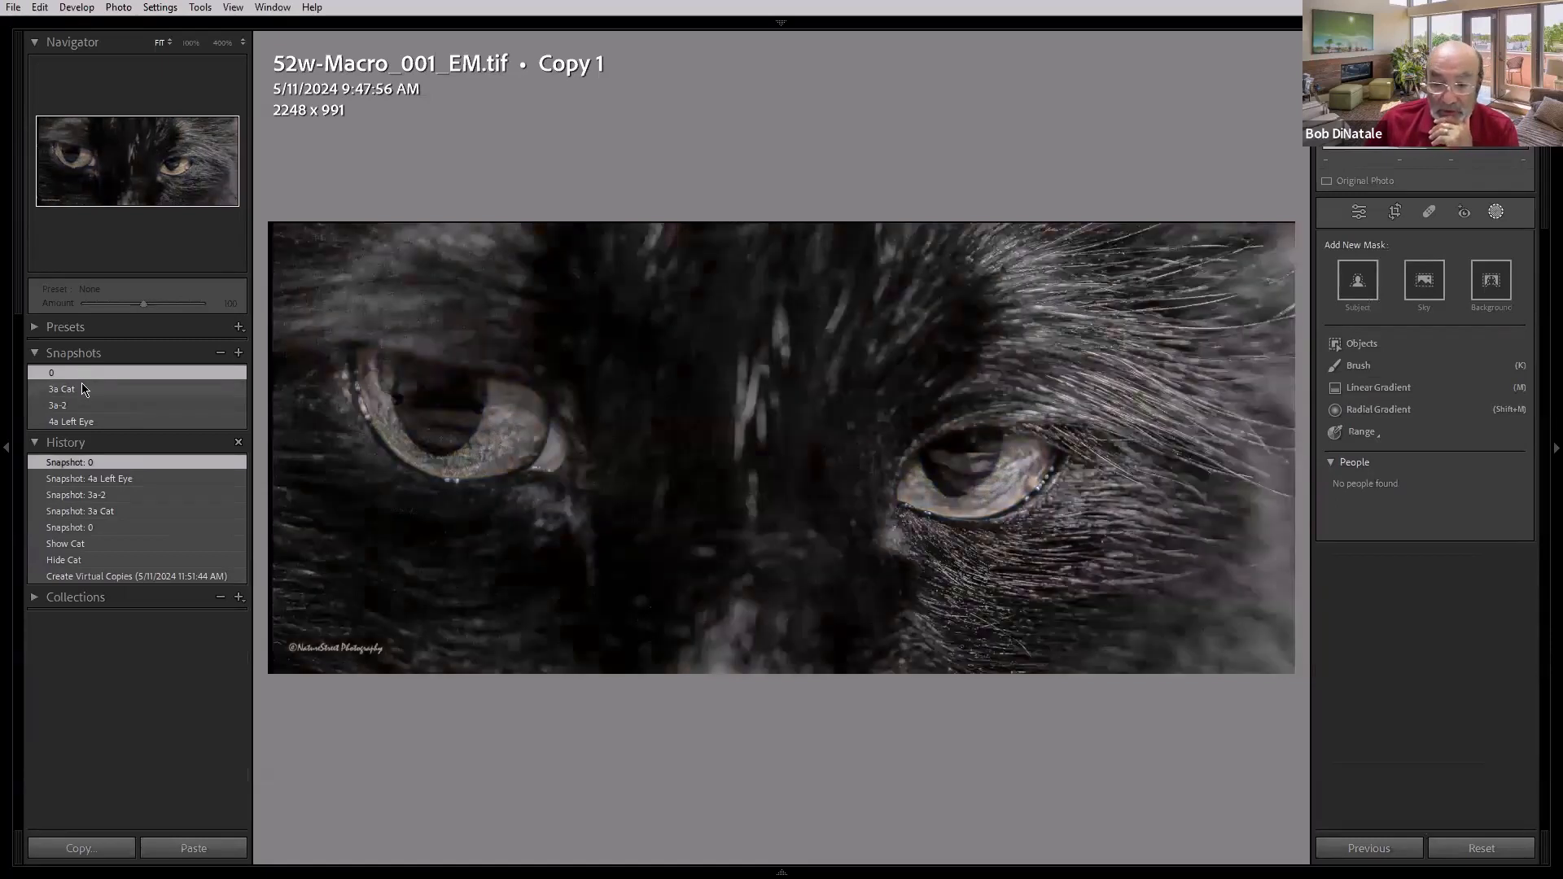
{"action": "left_click", "coordinate": [83, 387]}
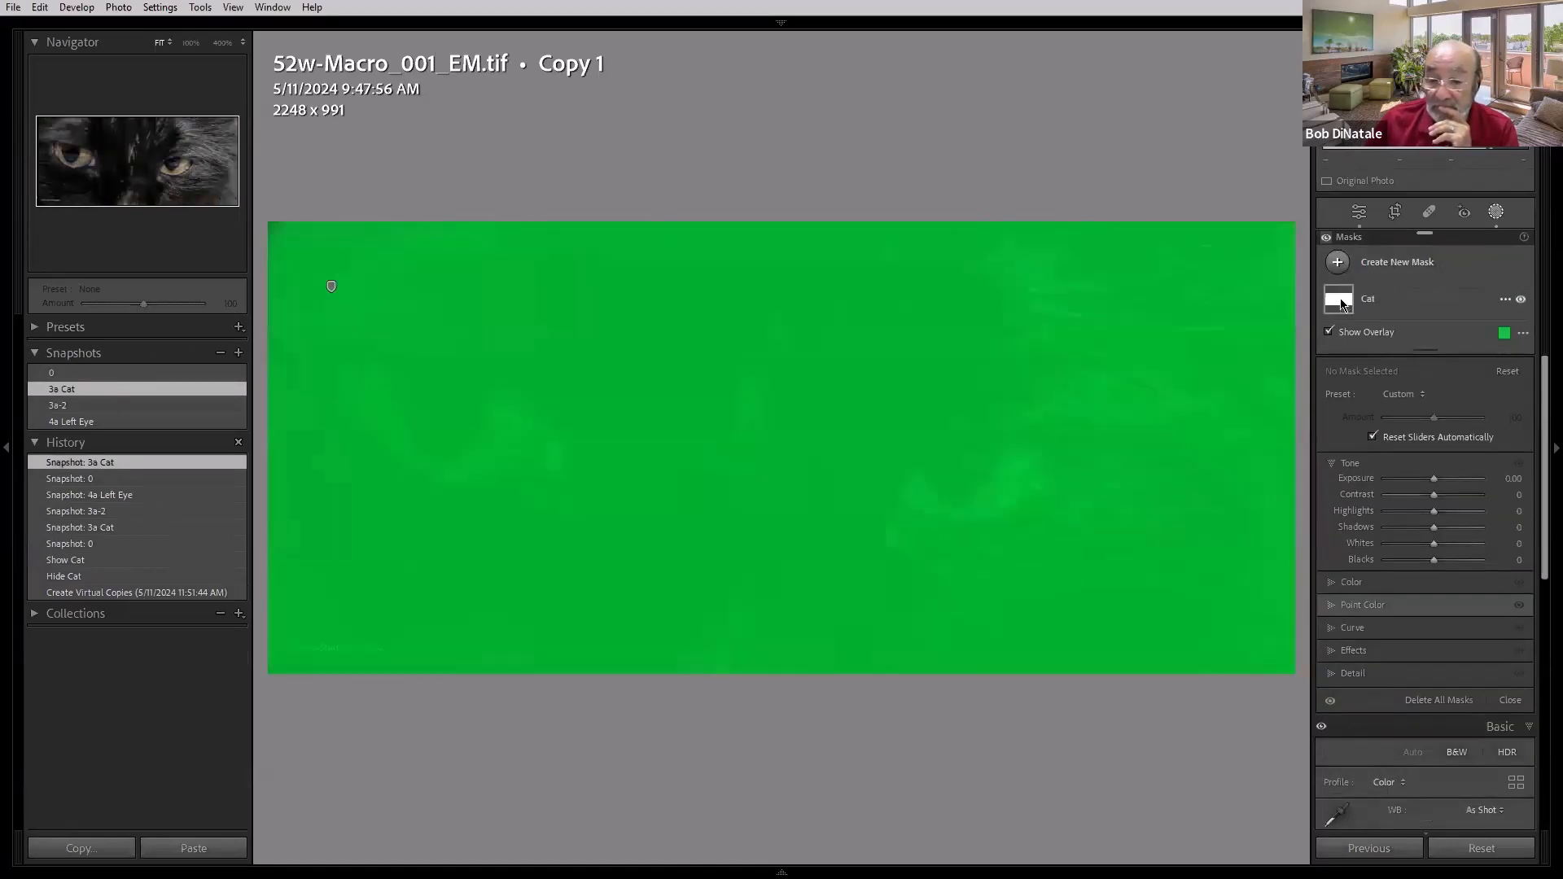
Step: Try raising the Cat mask's saturation and undo the change
{"action": "left_click", "coordinate": [1344, 303]}
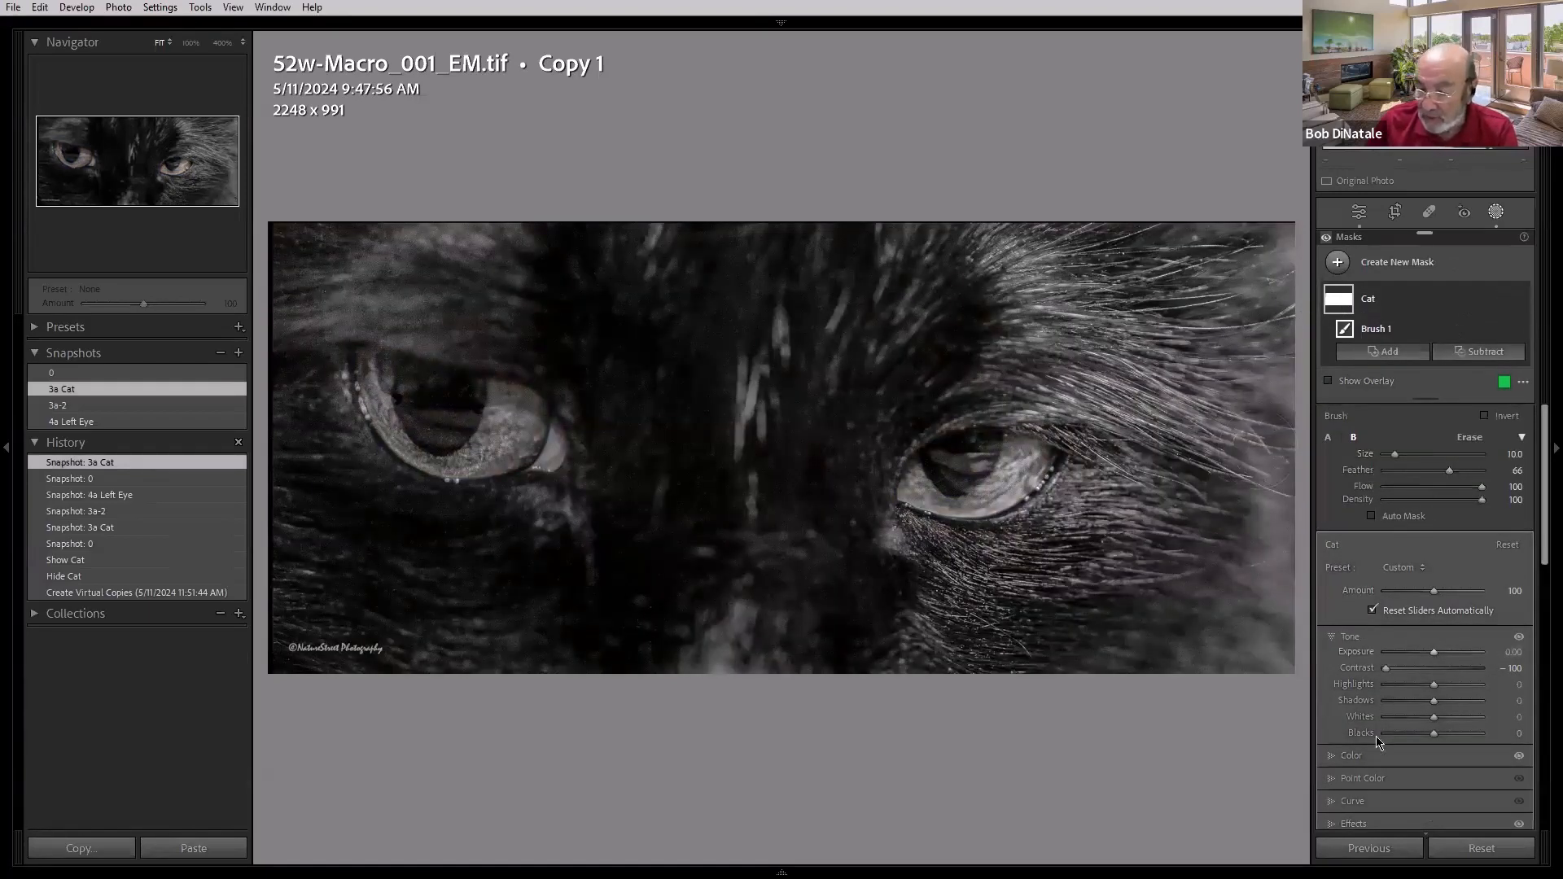
{"action": "left_click", "coordinate": [1381, 757]}
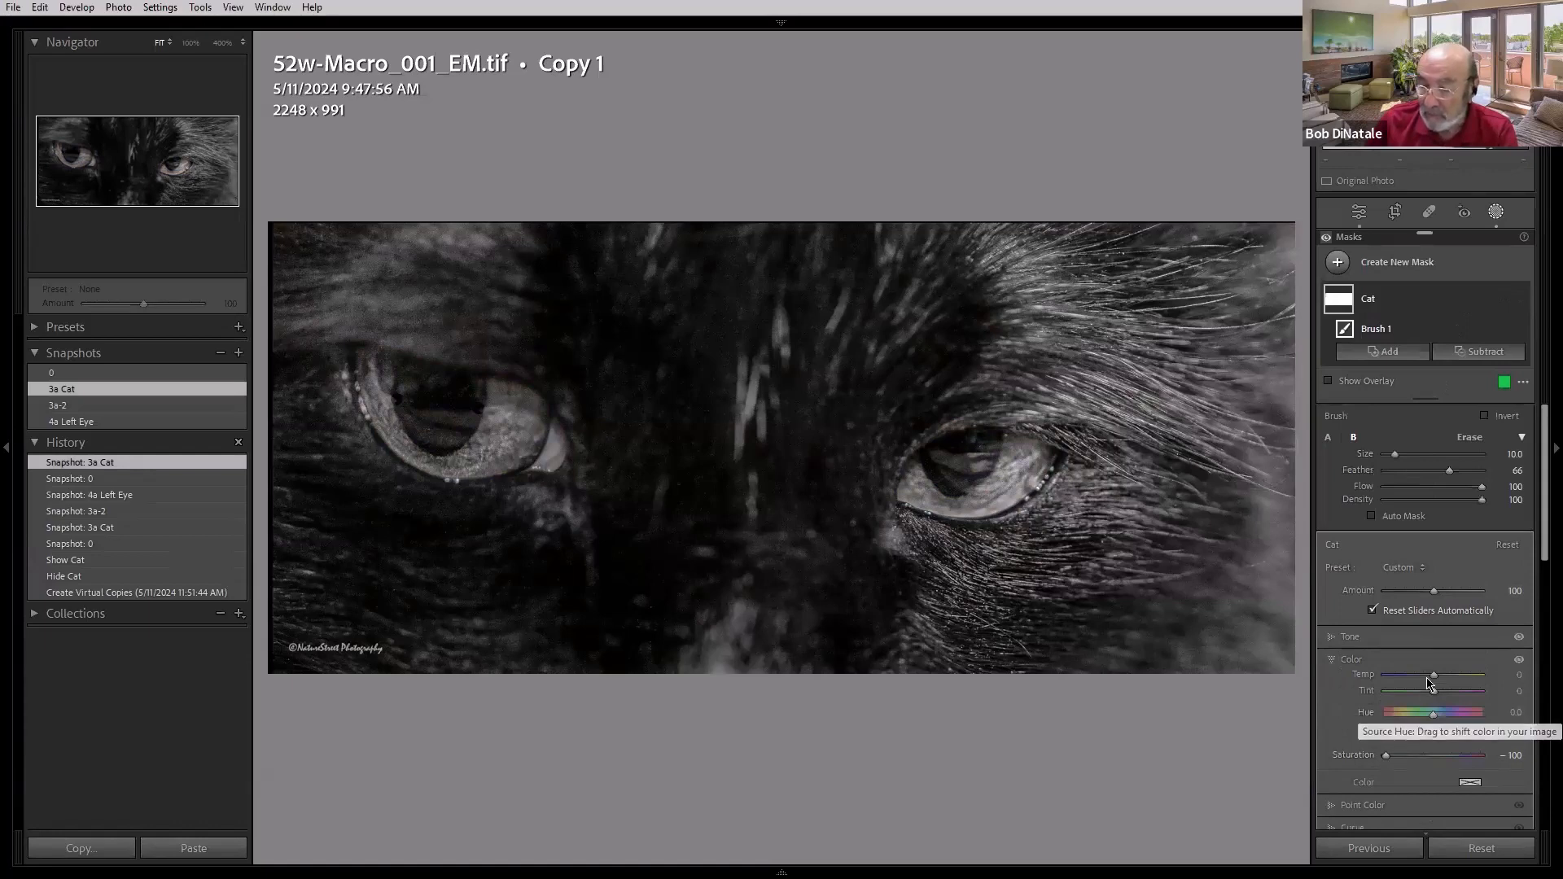
{"action": "left_click_drag", "start_coordinate": [1389, 755], "coordinate": [1540, 757]}
{"action": "key", "text": "ctrl+z"}
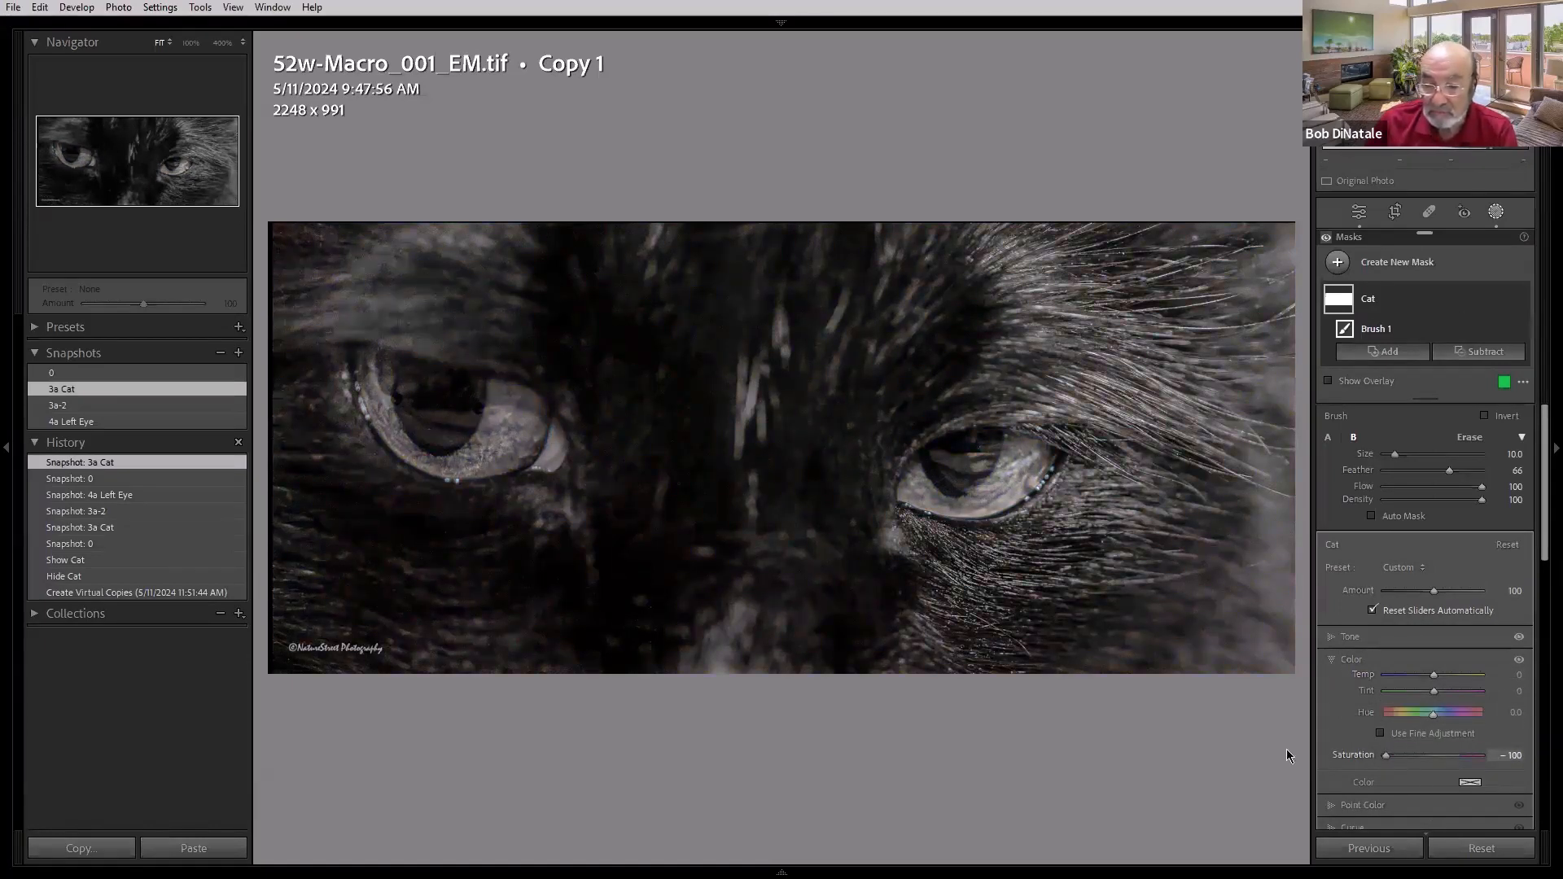
Step: Load snapshot 3a-2 and toggle the Cat mask's Object 1 and Object 2 to compare the eyes, leaving both hidden
{"action": "left_click", "coordinate": [84, 407]}
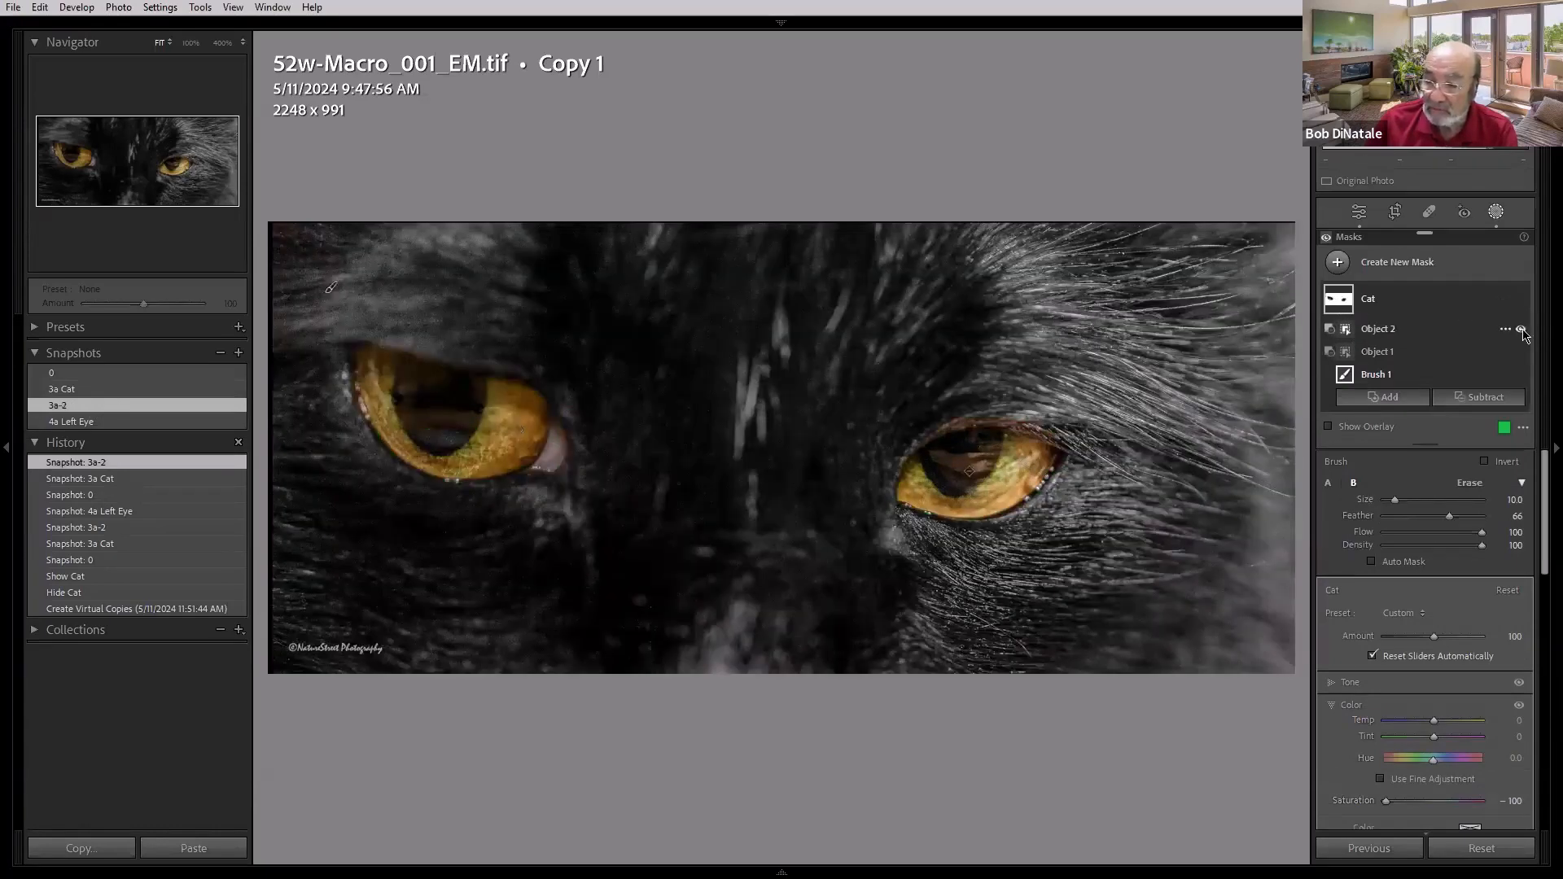
{"action": "left_click", "coordinate": [1520, 328]}
{"action": "left_click", "coordinate": [1520, 351]}
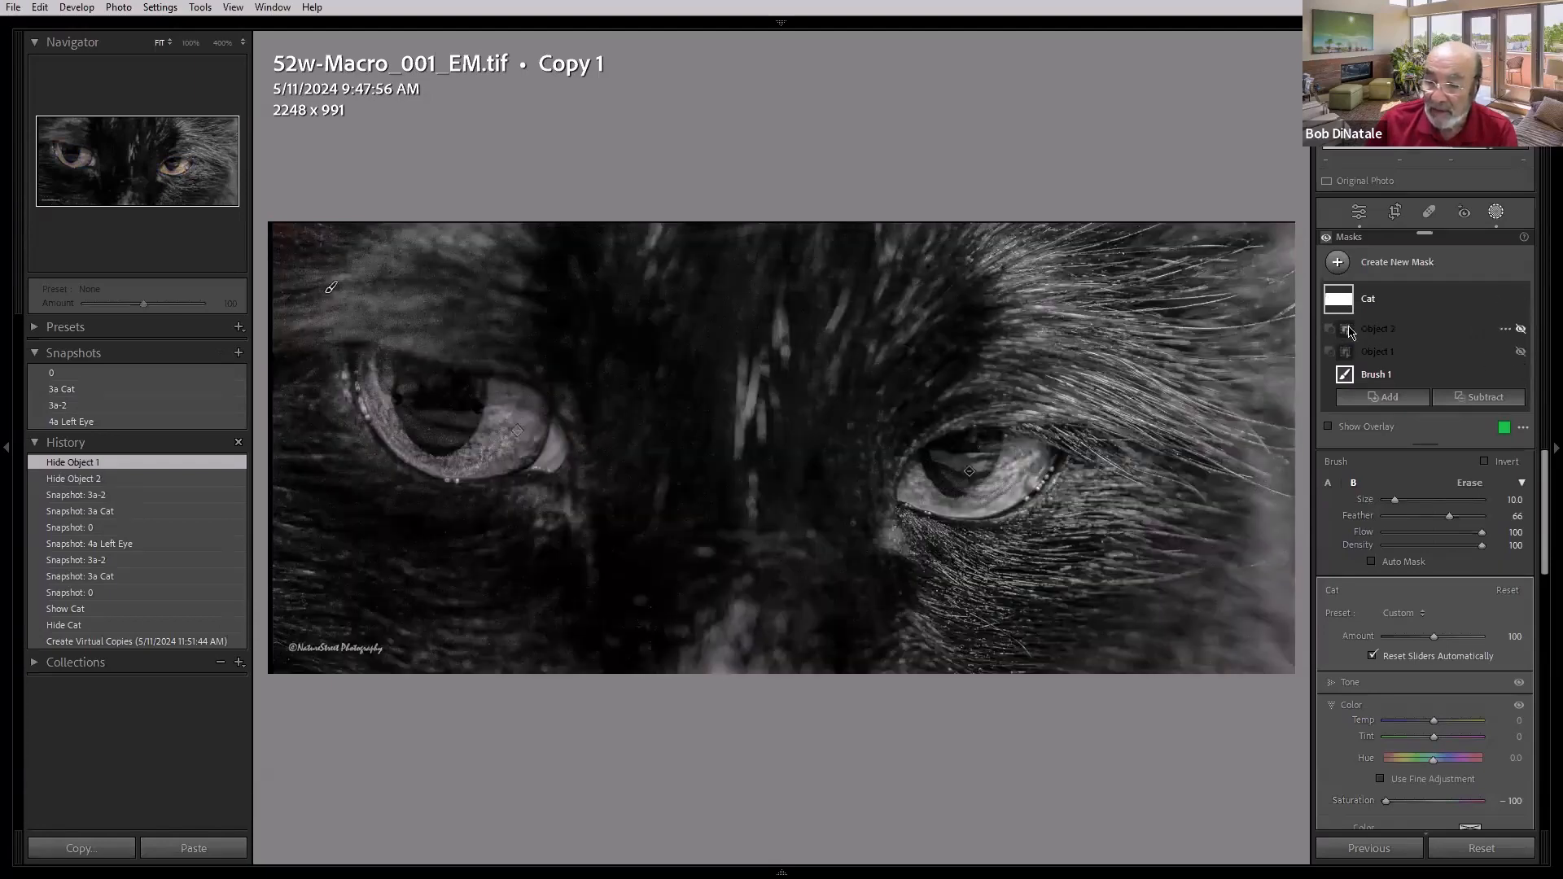
{"action": "left_click", "coordinate": [1520, 352]}
{"action": "left_click", "coordinate": [1520, 329]}
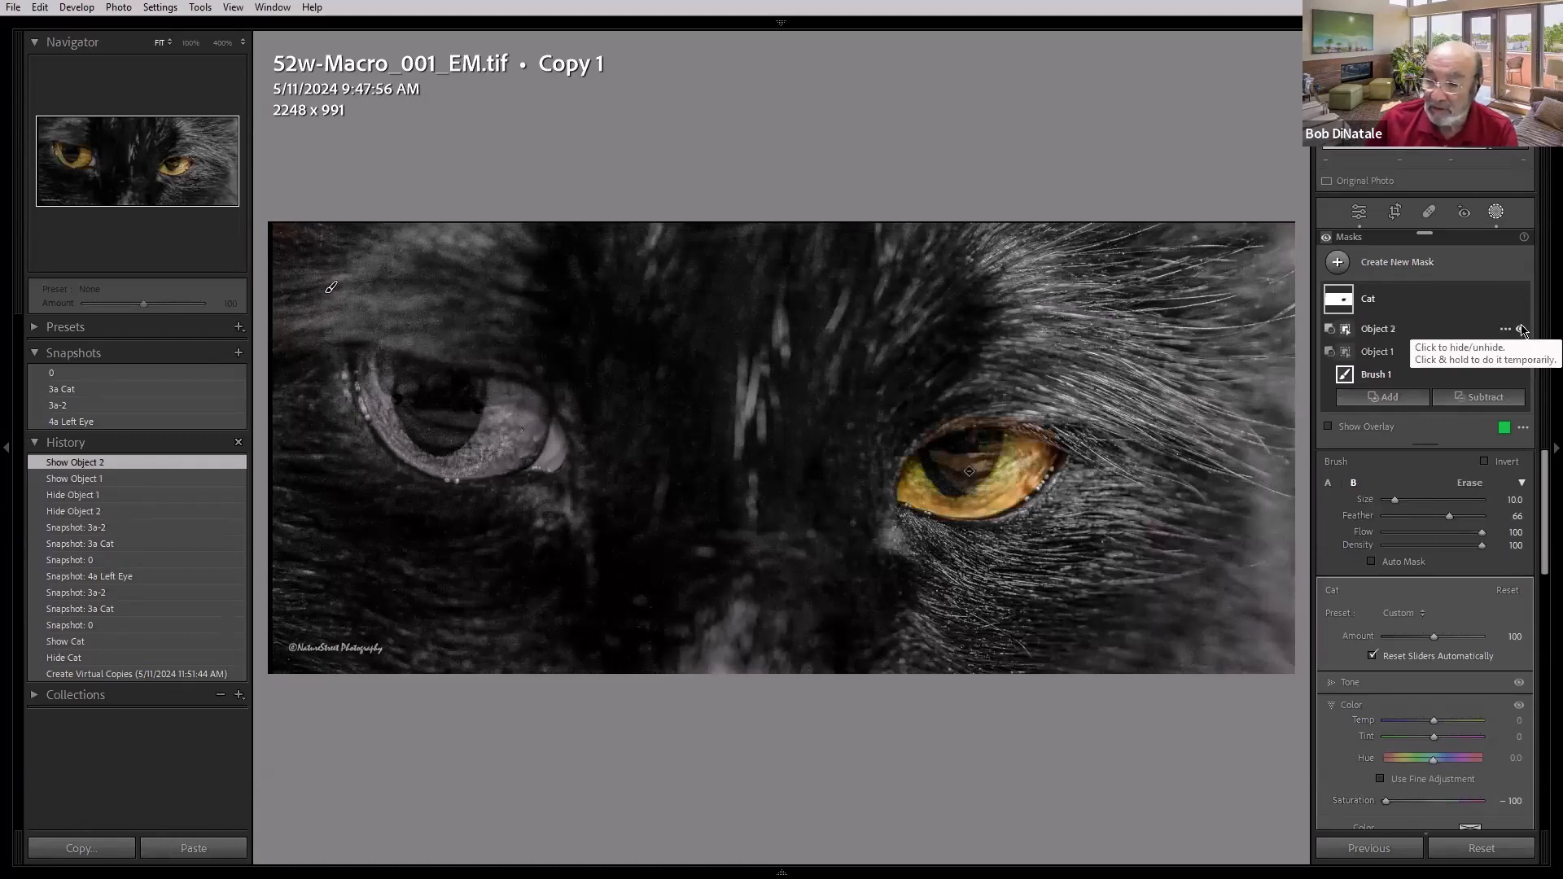
{"action": "left_click", "coordinate": [1520, 329]}
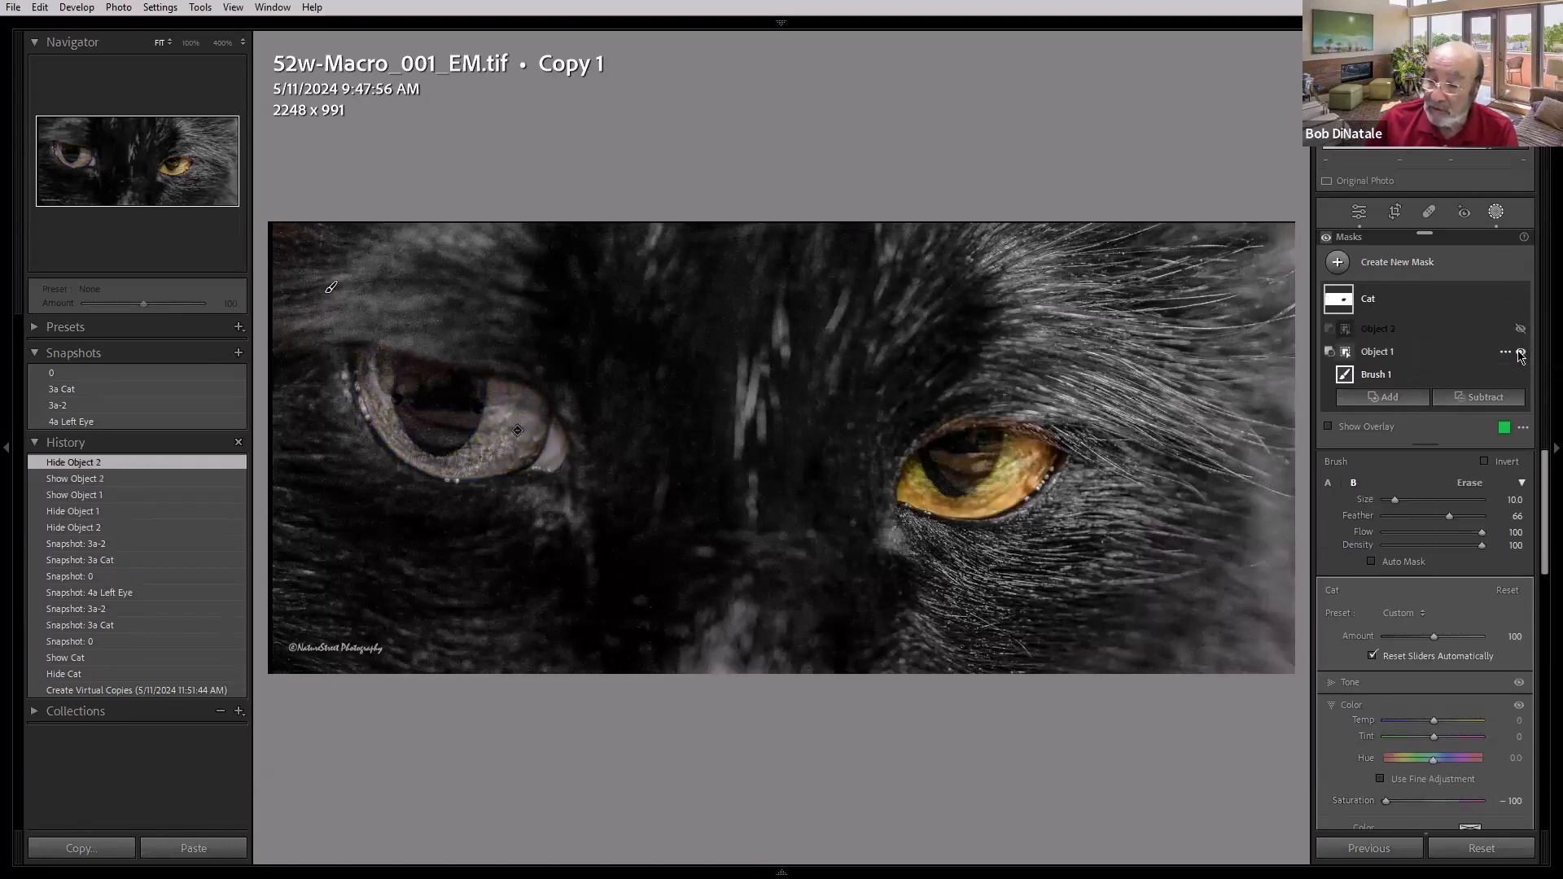
{"action": "left_click", "coordinate": [1519, 352]}
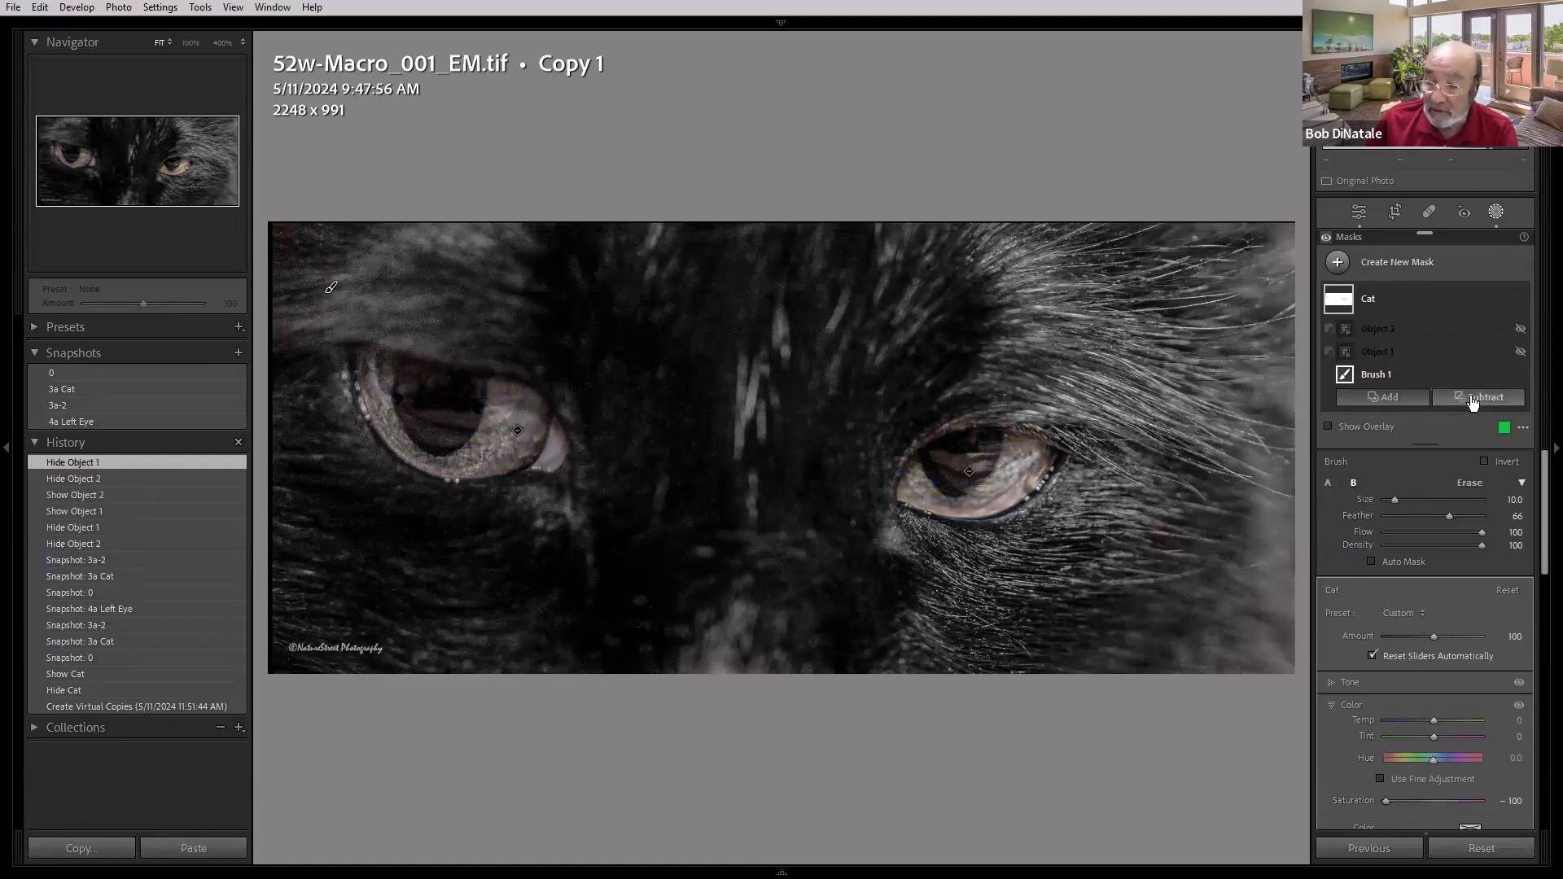
Step: Try adding an Objects selection over the eye on the left to the Cat mask with brush size 29, and undo it
{"action": "left_click", "coordinate": [1399, 402]}
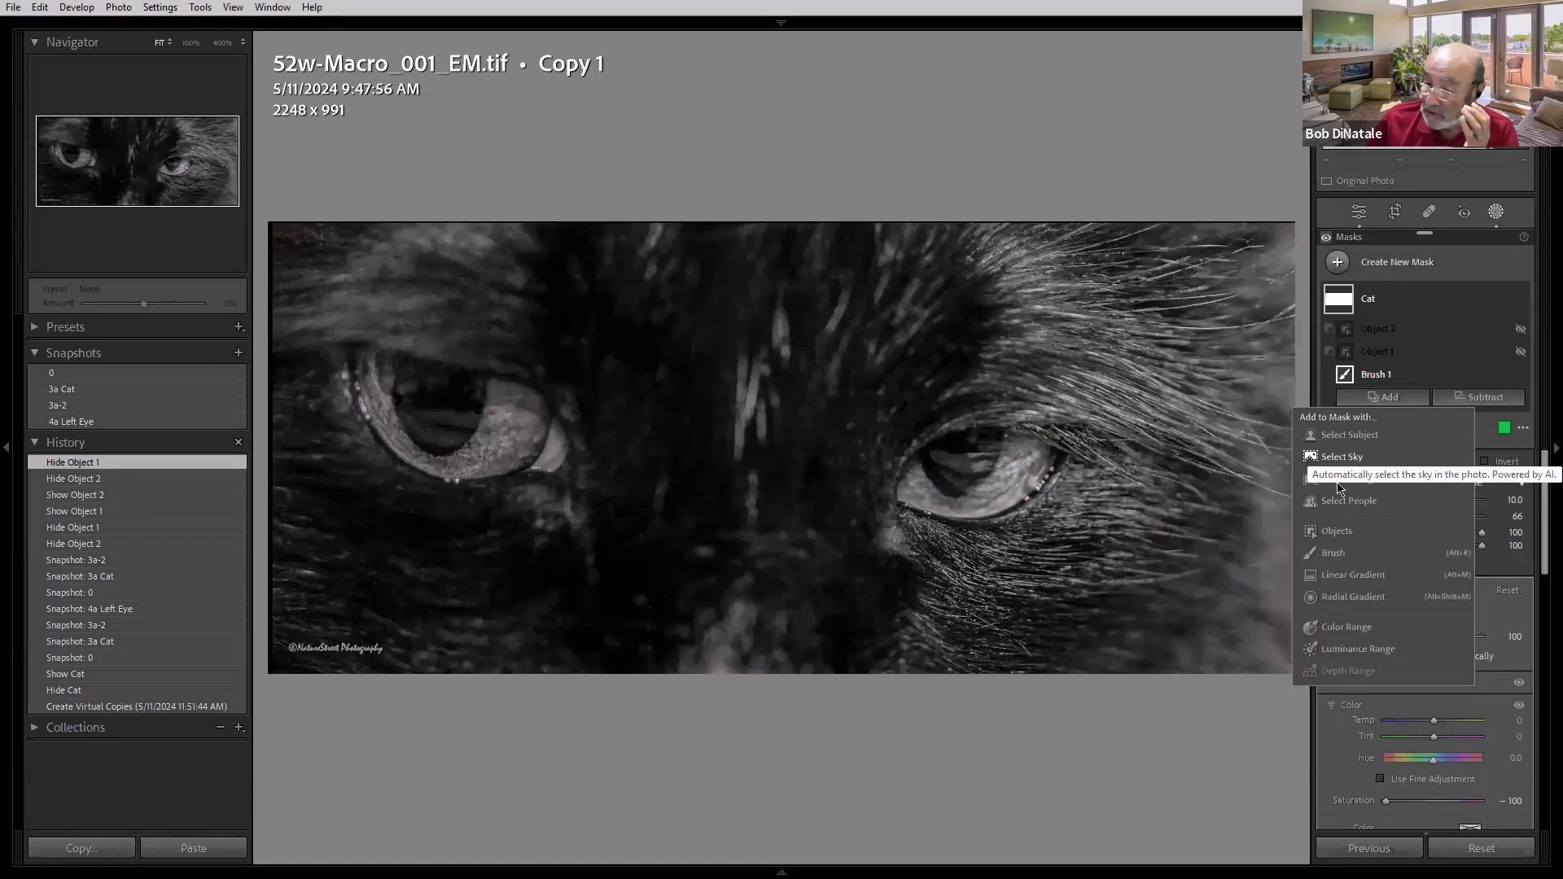
{"action": "left_click", "coordinate": [1333, 531]}
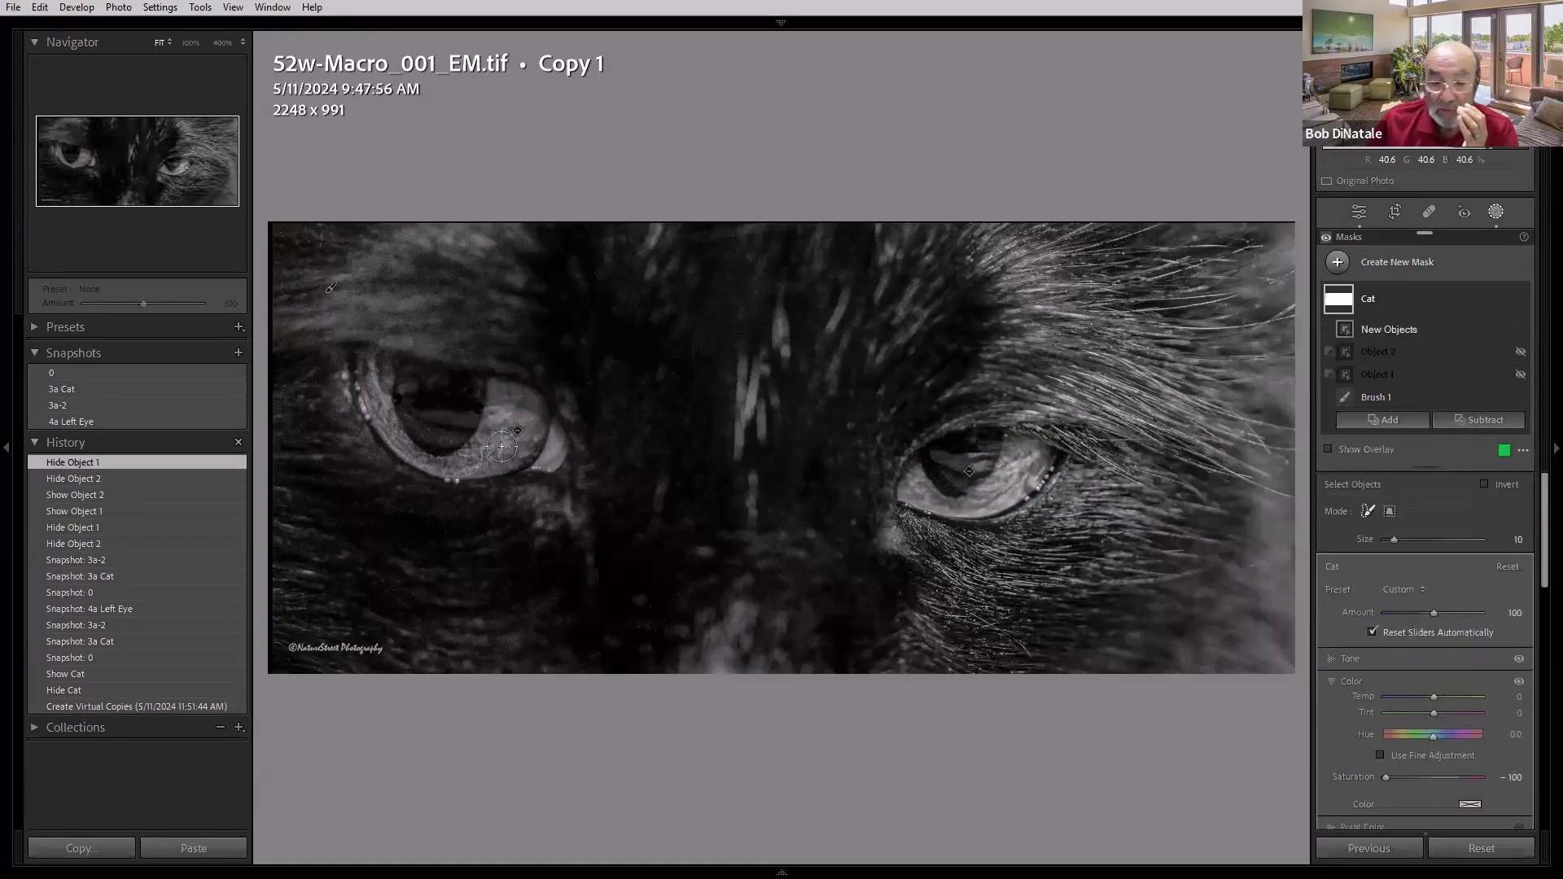
{"action": "scroll", "coordinate": [502, 446], "scroll_direction": "up", "scroll_amount": 5}
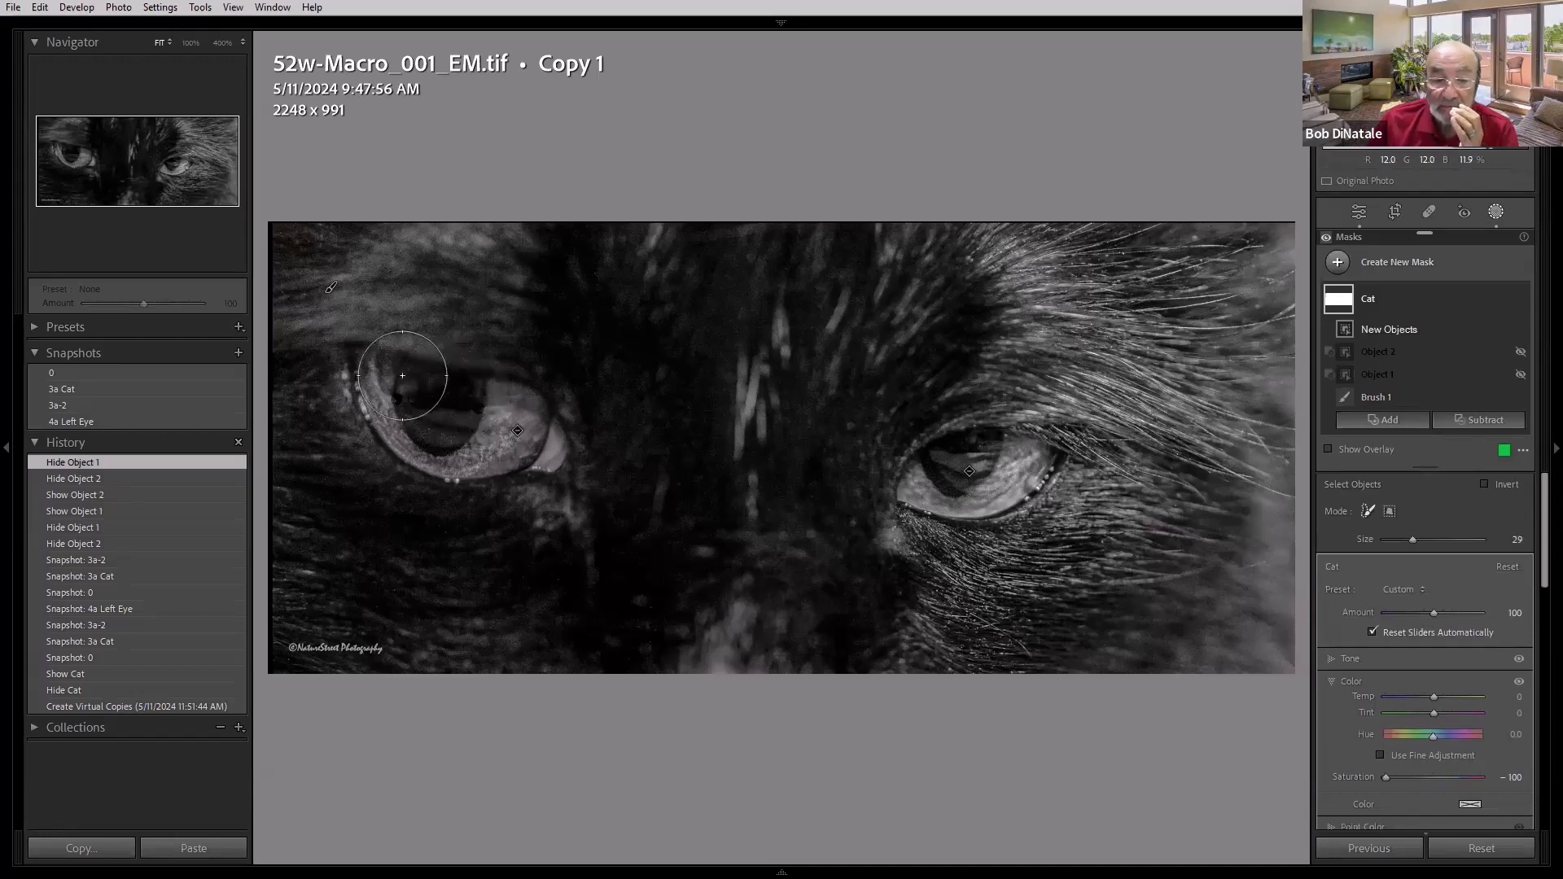
{"action": "mouse_move", "coordinate": [373, 358]}
{"action": "left_mouse_down"}
{"action": "mouse_move", "coordinate": [372, 436]}
{"action": "mouse_move", "coordinate": [482, 466]}
{"action": "mouse_move", "coordinate": [538, 445]}
{"action": "mouse_move", "coordinate": [478, 402]}
{"action": "mouse_move", "coordinate": [309, 358]}
{"action": "left_mouse_up"}
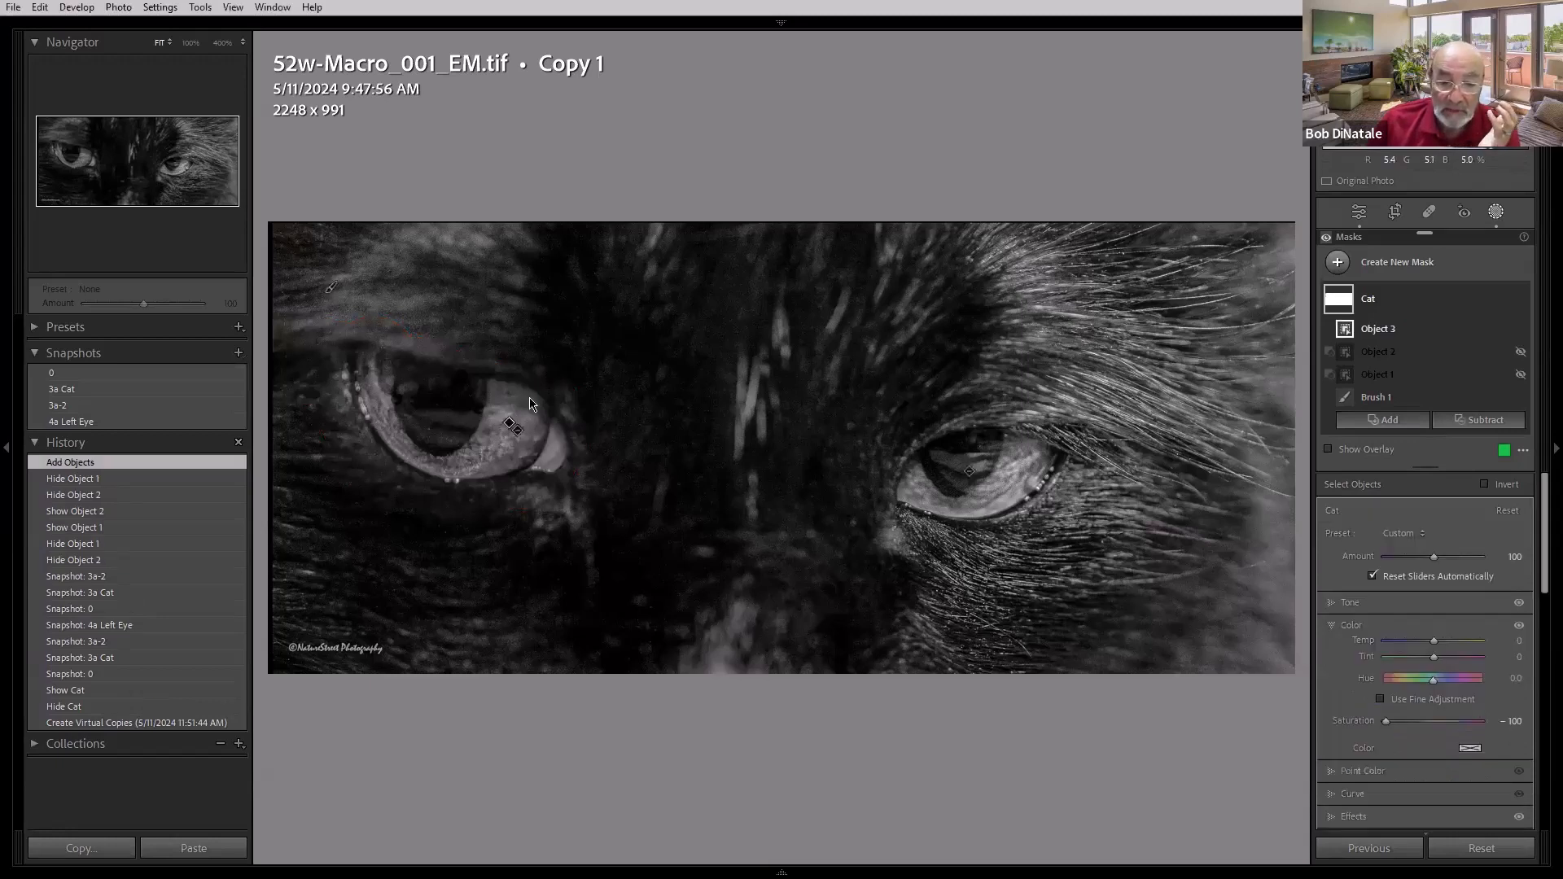
{"action": "mouse_move", "coordinate": [511, 428]}
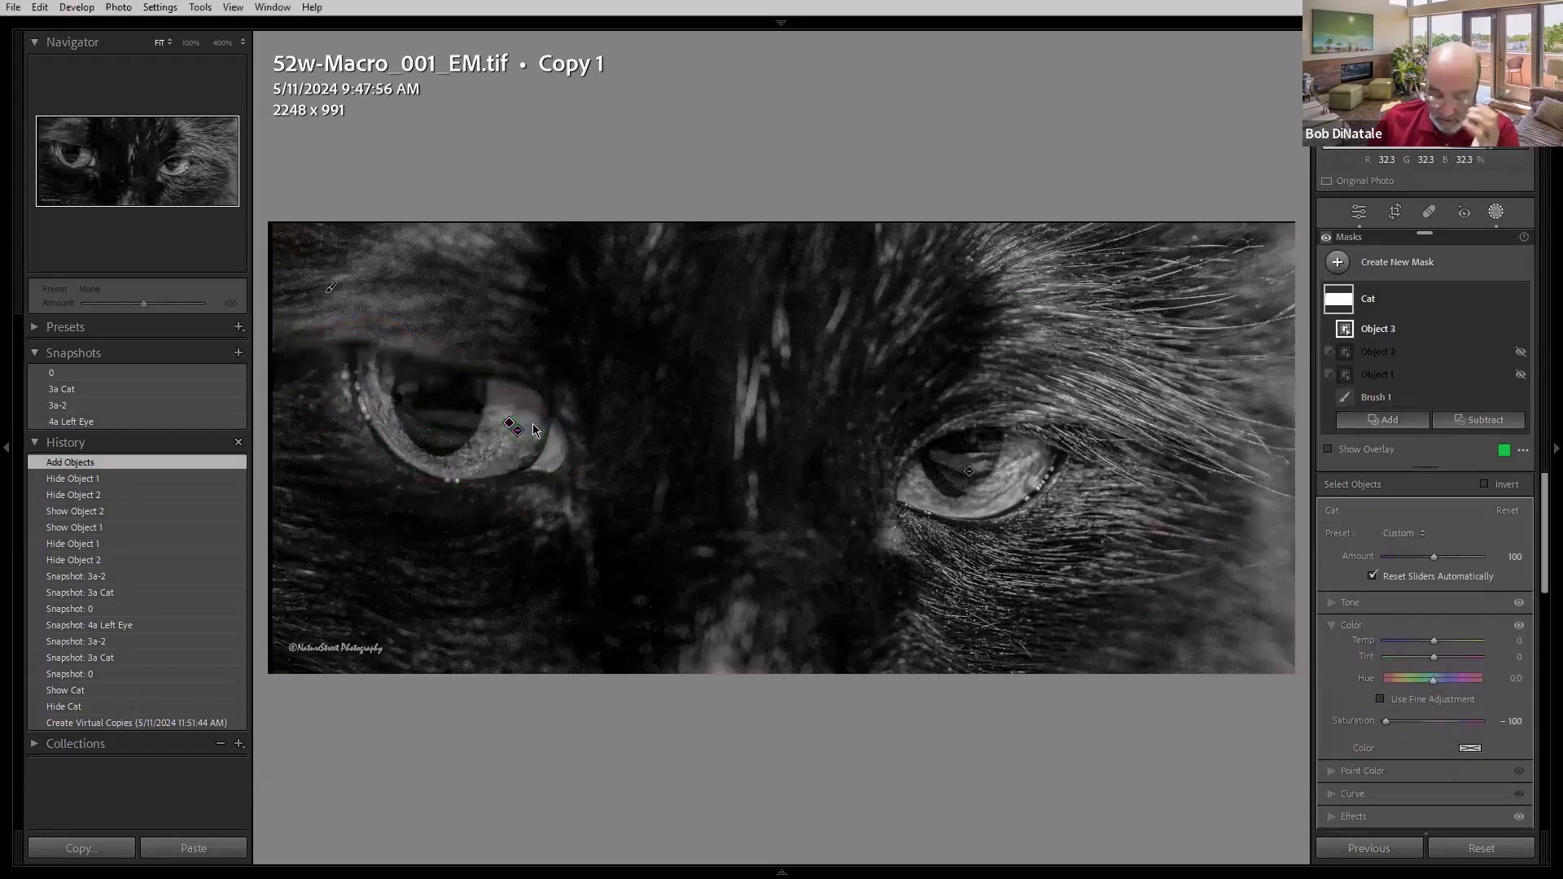
{"action": "key", "text": "ctrl+z"}
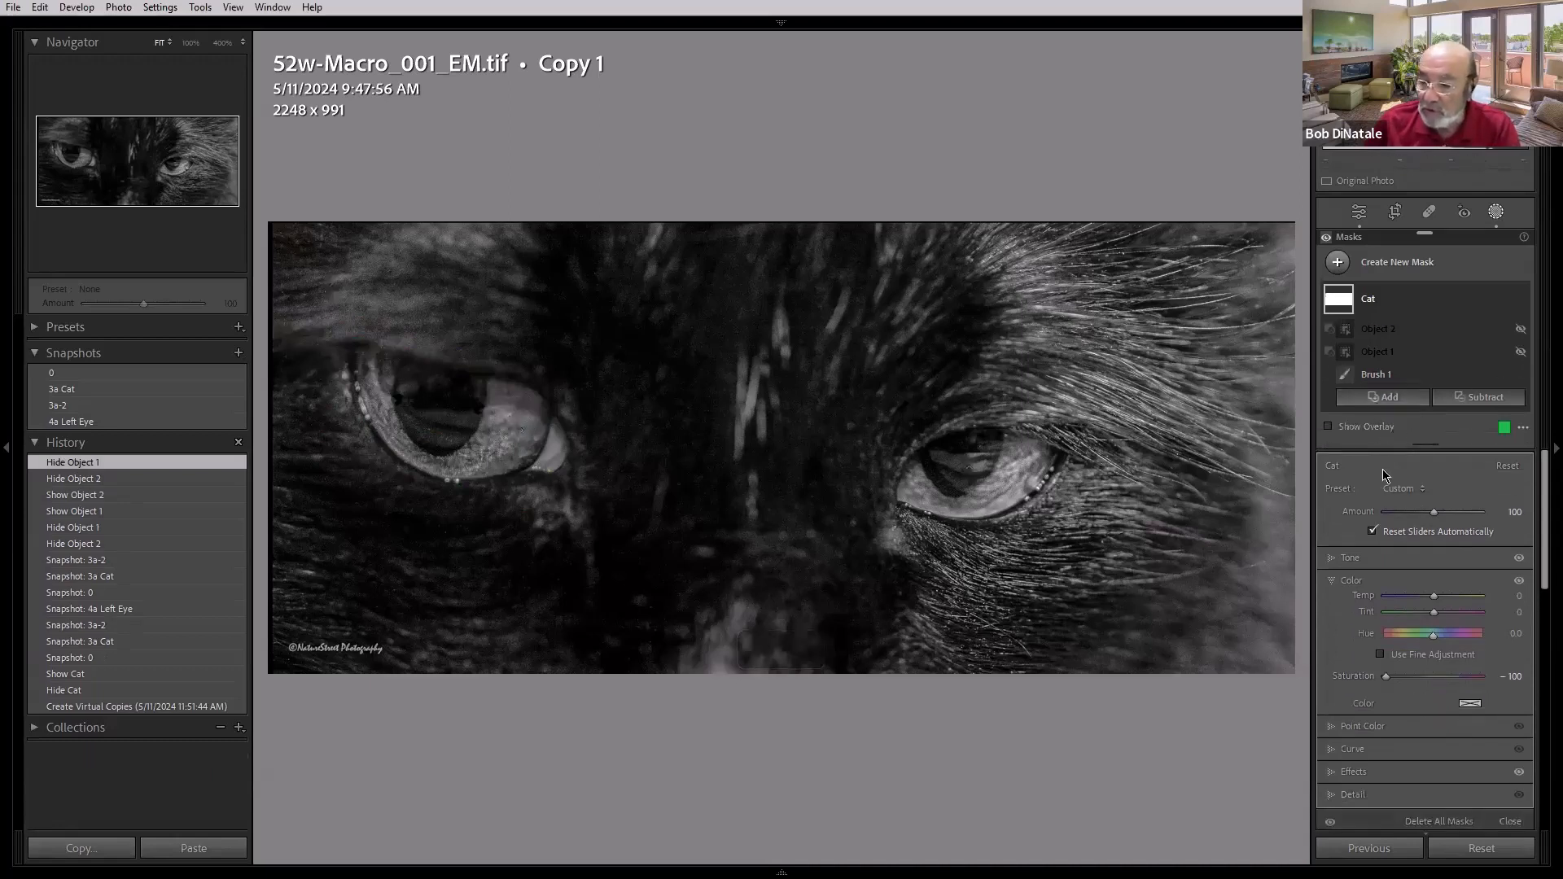
Step: Add an Objects selection over the cat's eye on the right to the Cat mask
{"action": "left_click", "coordinate": [1386, 398]}
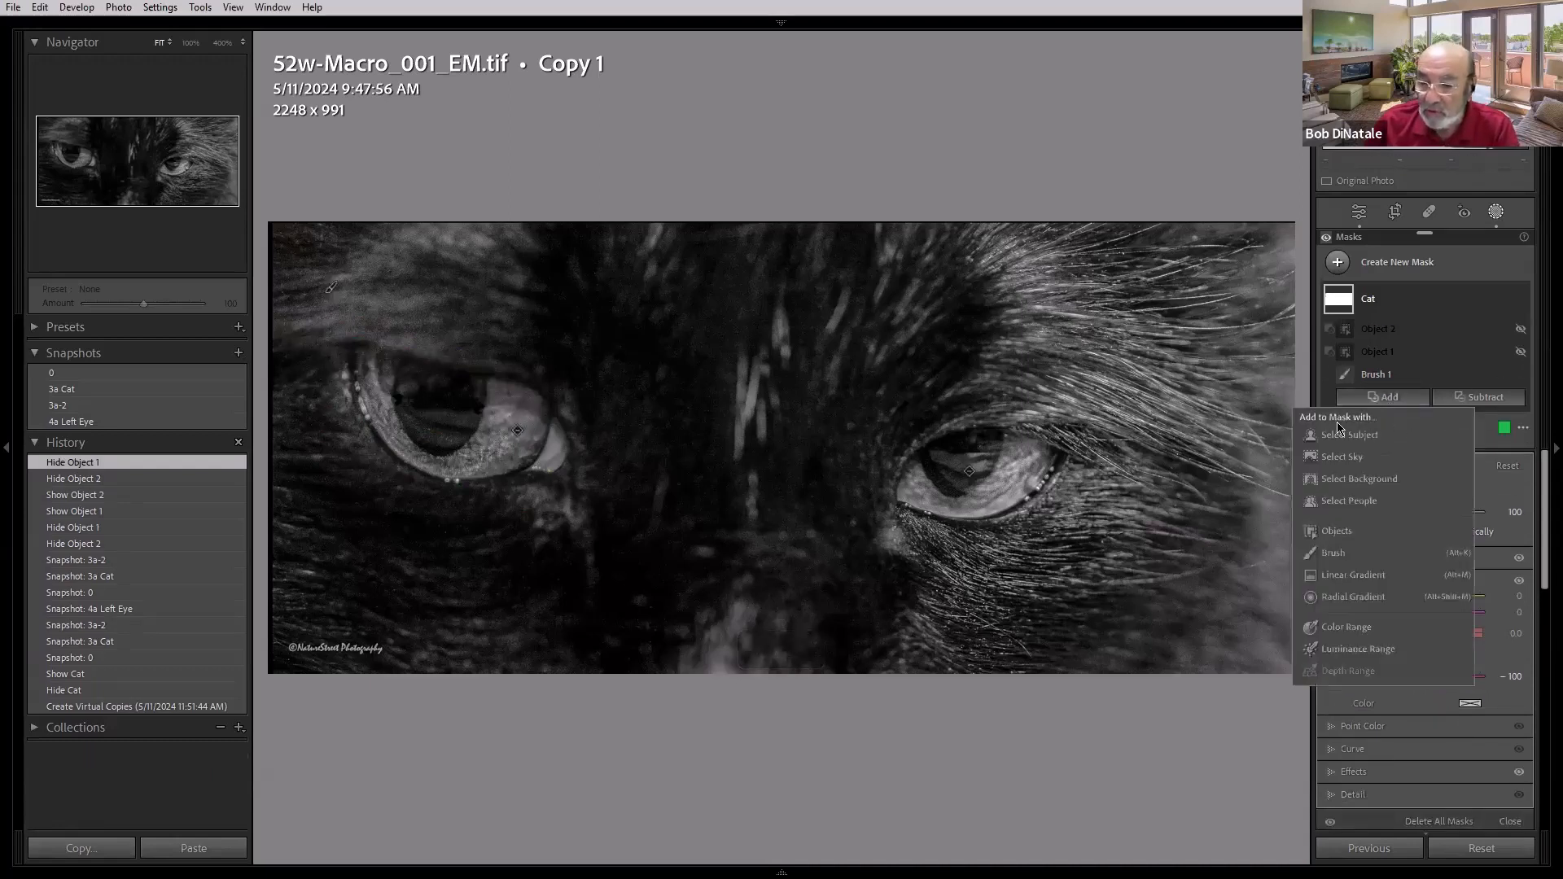
{"action": "left_click", "coordinate": [1337, 531]}
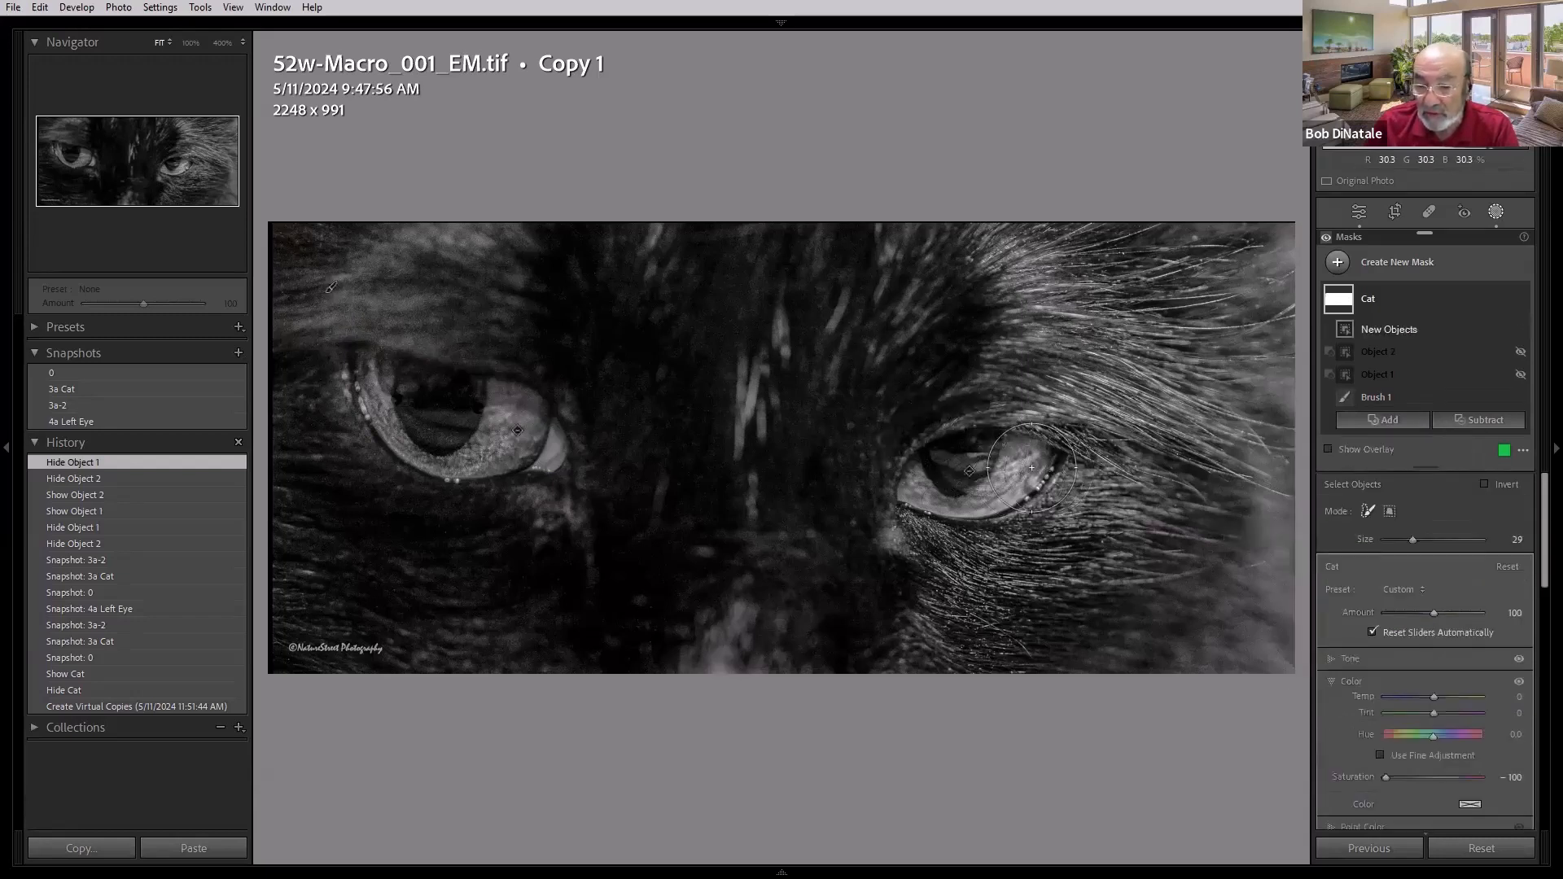
{"action": "mouse_move", "coordinate": [1030, 454]}
{"action": "left_mouse_down"}
{"action": "mouse_move", "coordinate": [936, 481]}
{"action": "mouse_move", "coordinate": [965, 472]}
{"action": "mouse_move", "coordinate": [983, 489]}
{"action": "left_mouse_up"}
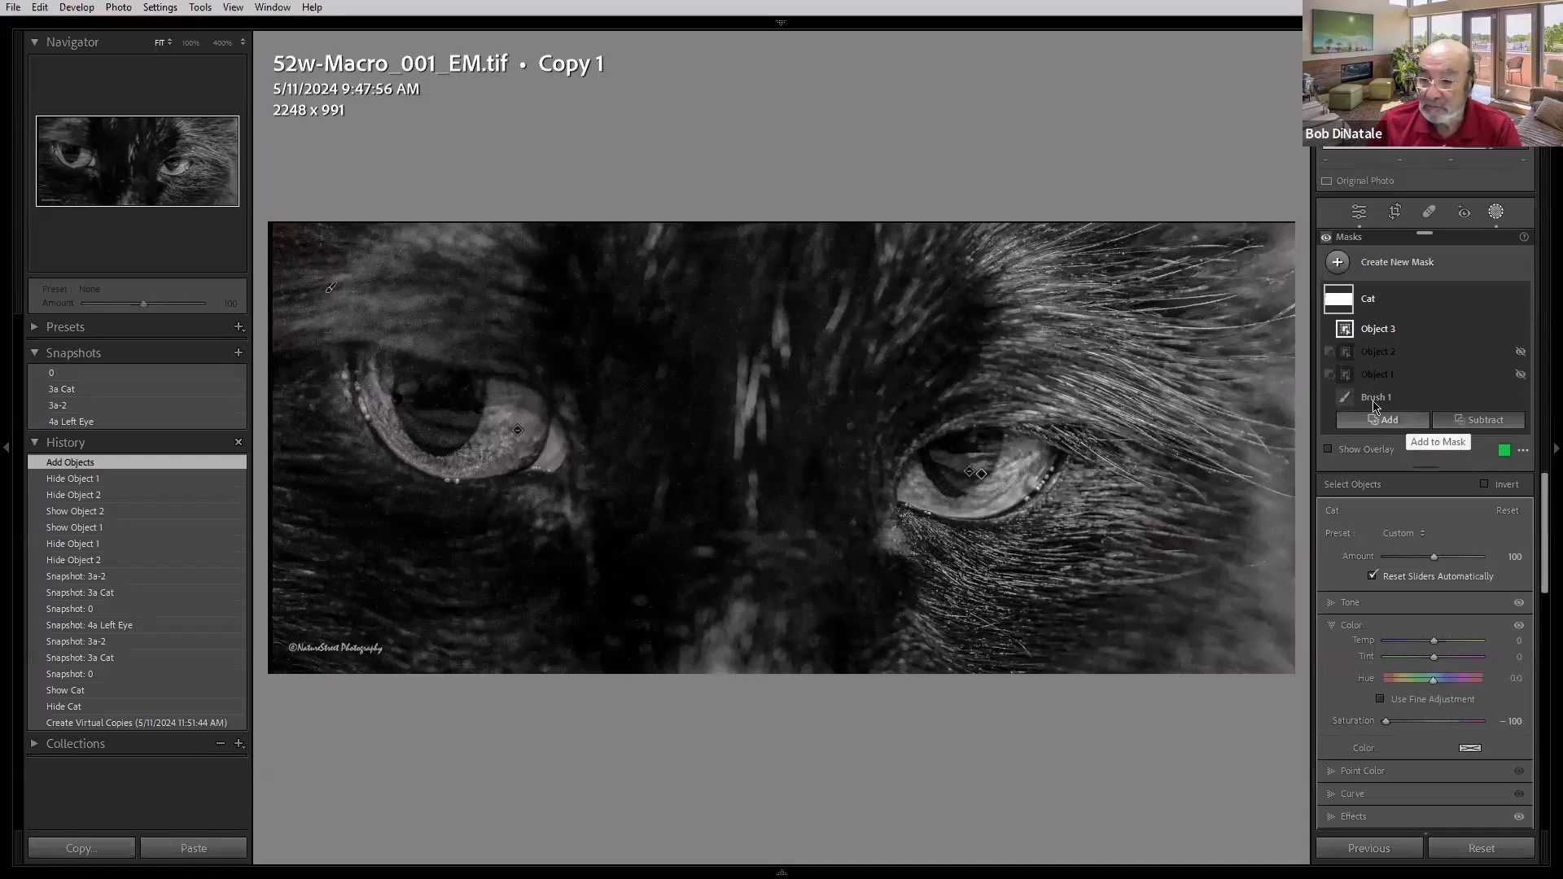
Step: Unhide Object 2 and Object 1 in the Cat mask, toggle Brush 1 off and on, and inspect the components' overlays
{"action": "left_click", "coordinate": [1522, 353]}
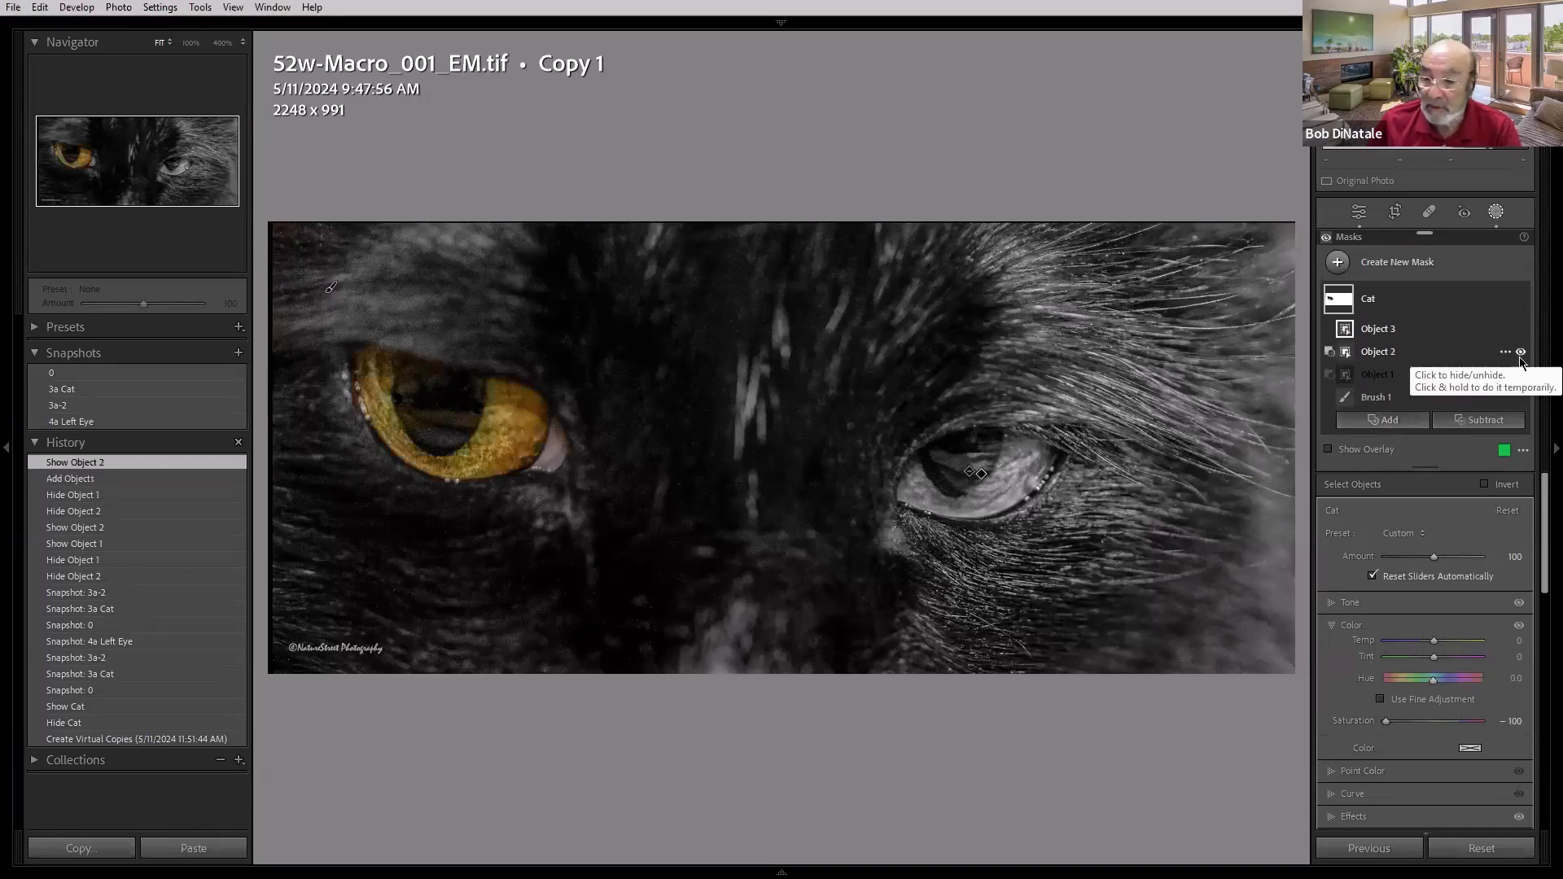
{"action": "left_click", "coordinate": [1520, 374]}
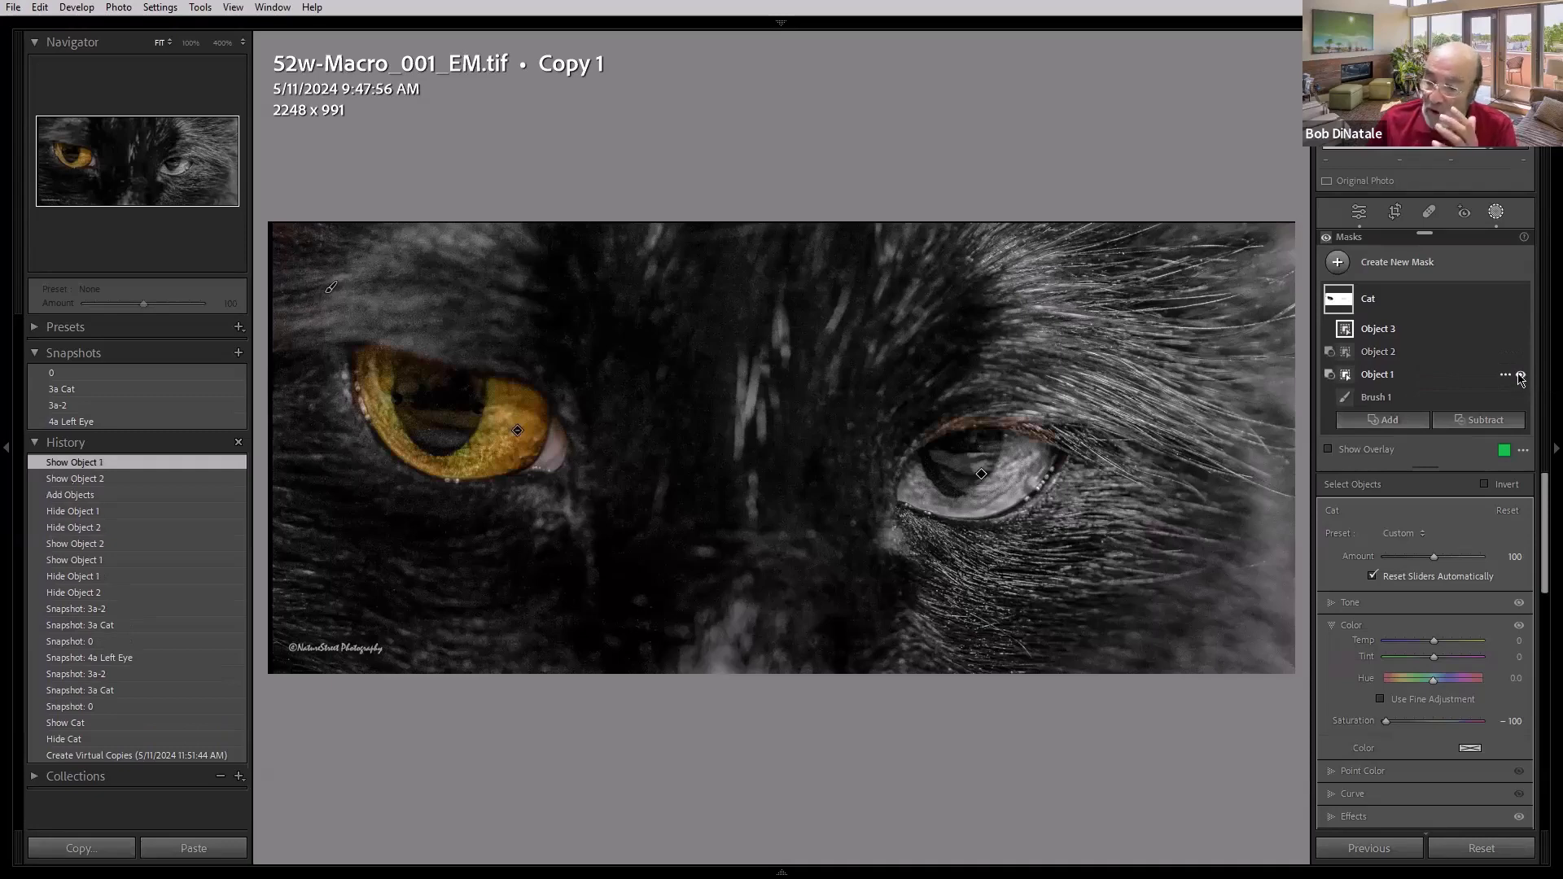
{"action": "left_click", "coordinate": [1520, 398]}
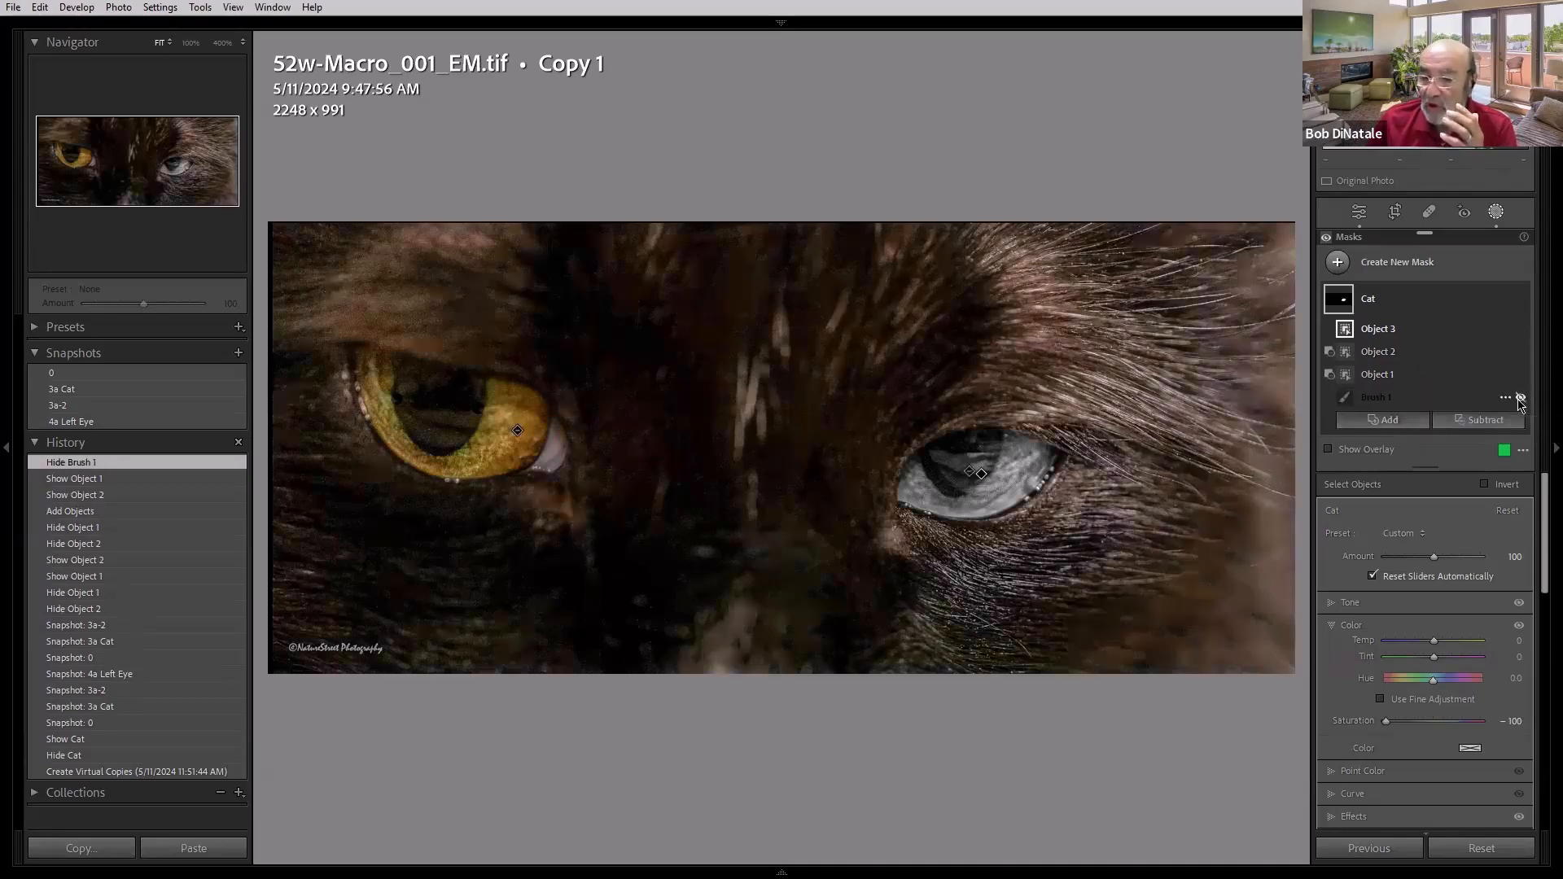
{"action": "left_click", "coordinate": [1520, 398]}
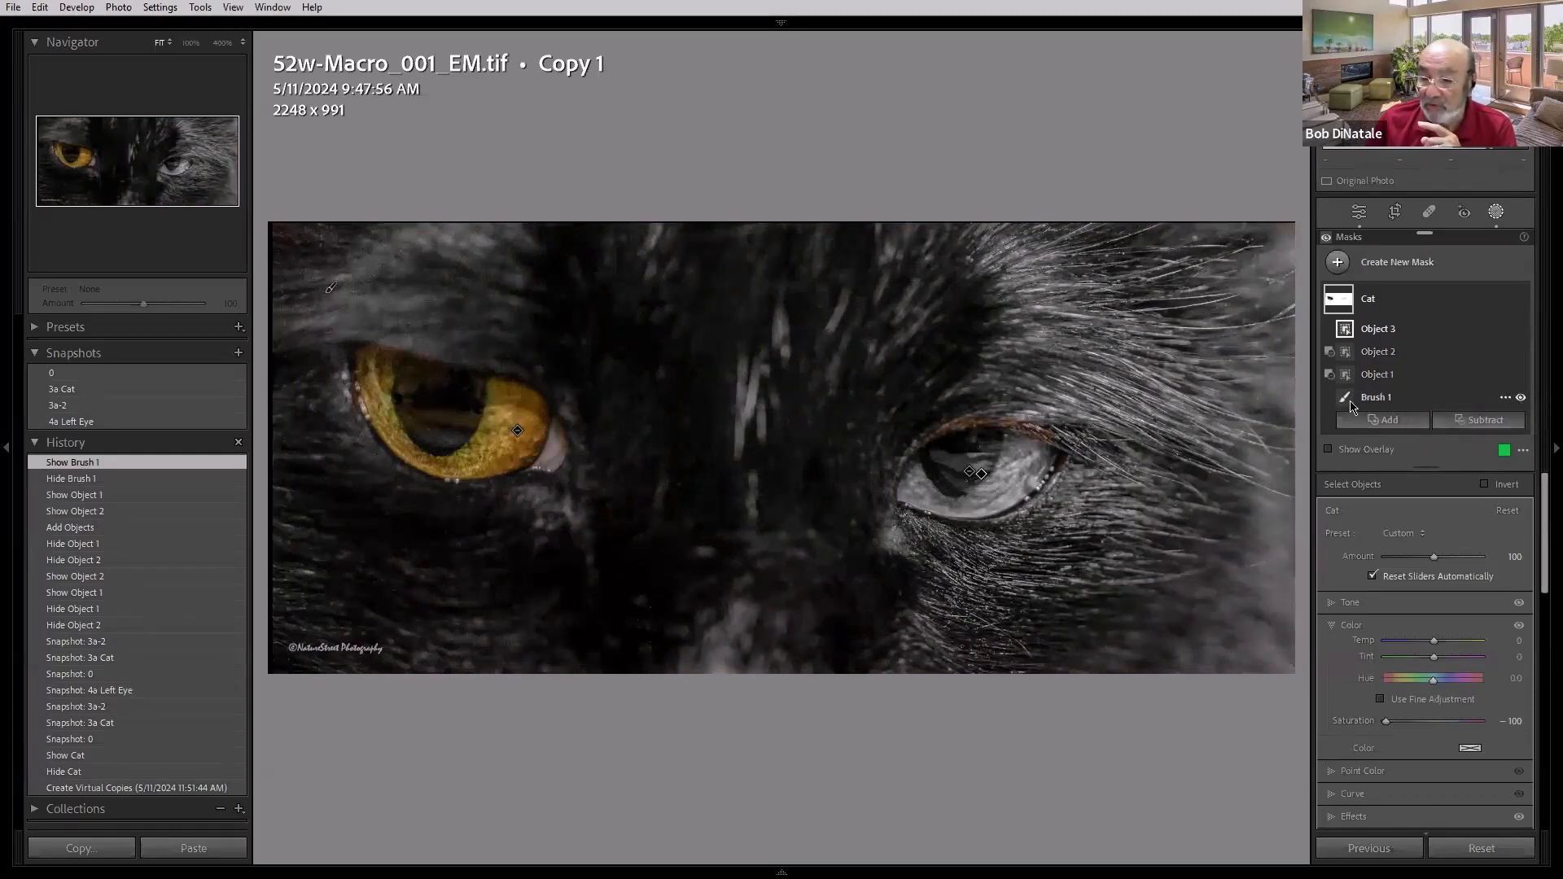
{"action": "mouse_move", "coordinate": [1350, 405]}
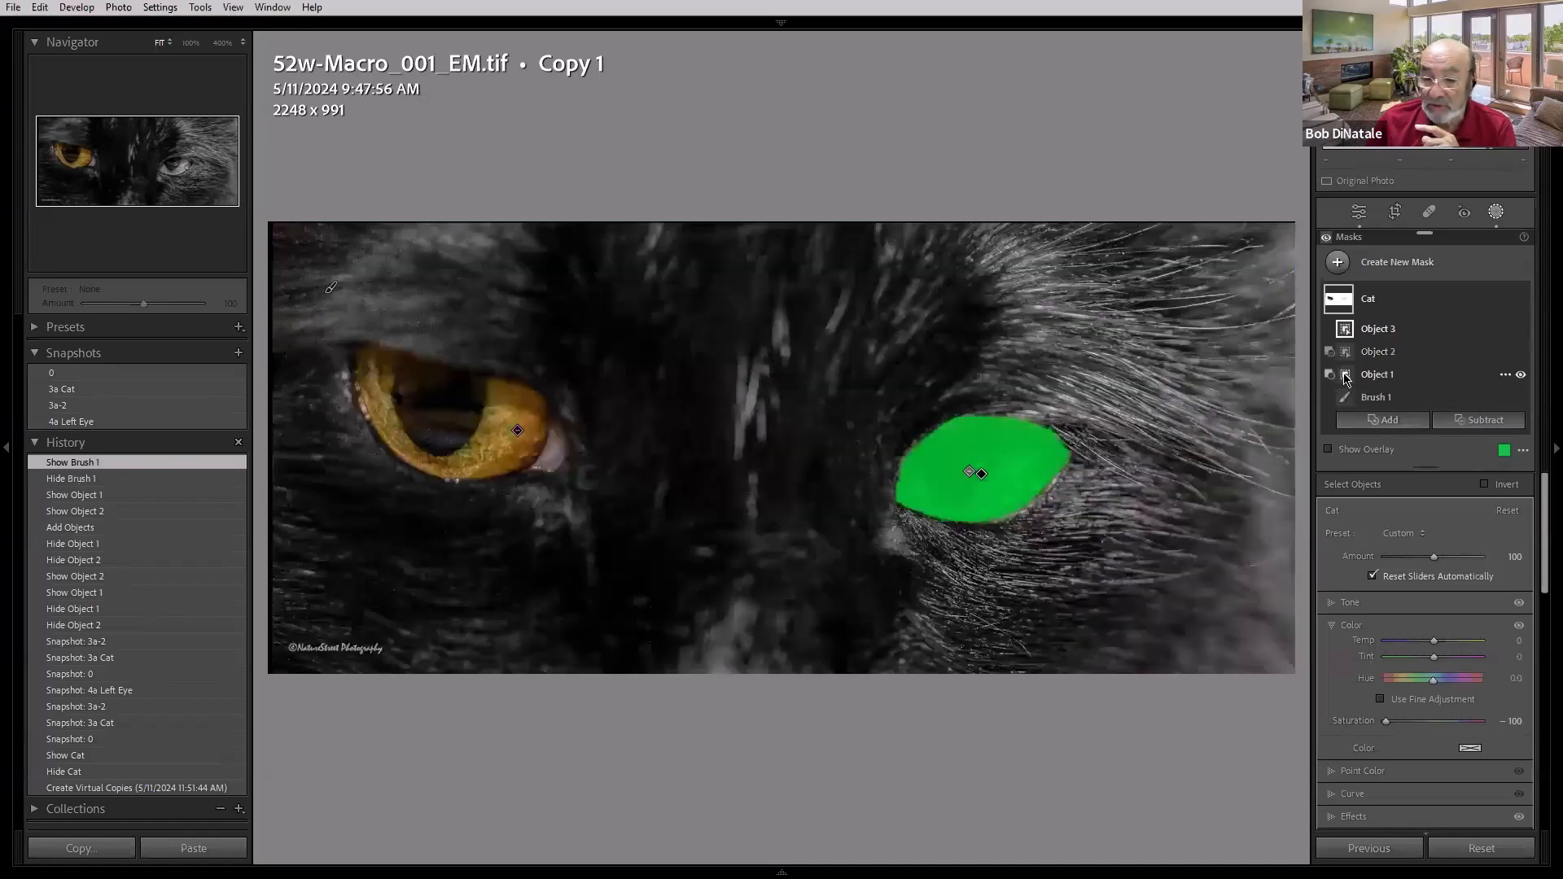
{"action": "mouse_move", "coordinate": [1346, 340]}
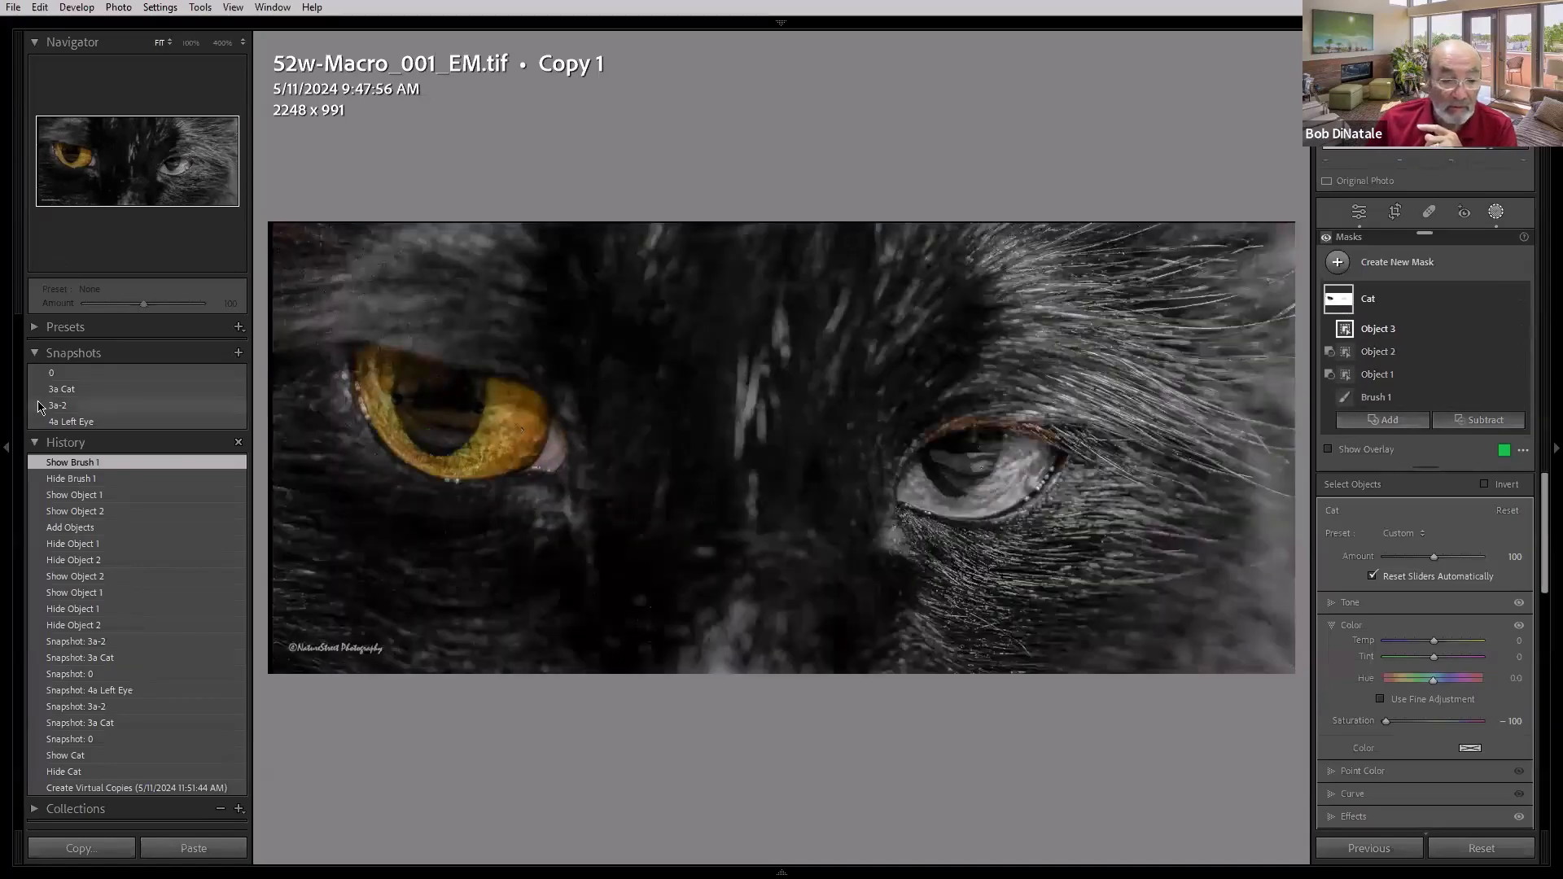
Step: Restore the cat photo's 4a Left Eye snapshot and open Copy 1 of the spiral staircase photo 52w-Arch_005_EM.tif
{"action": "left_click", "coordinate": [49, 421]}
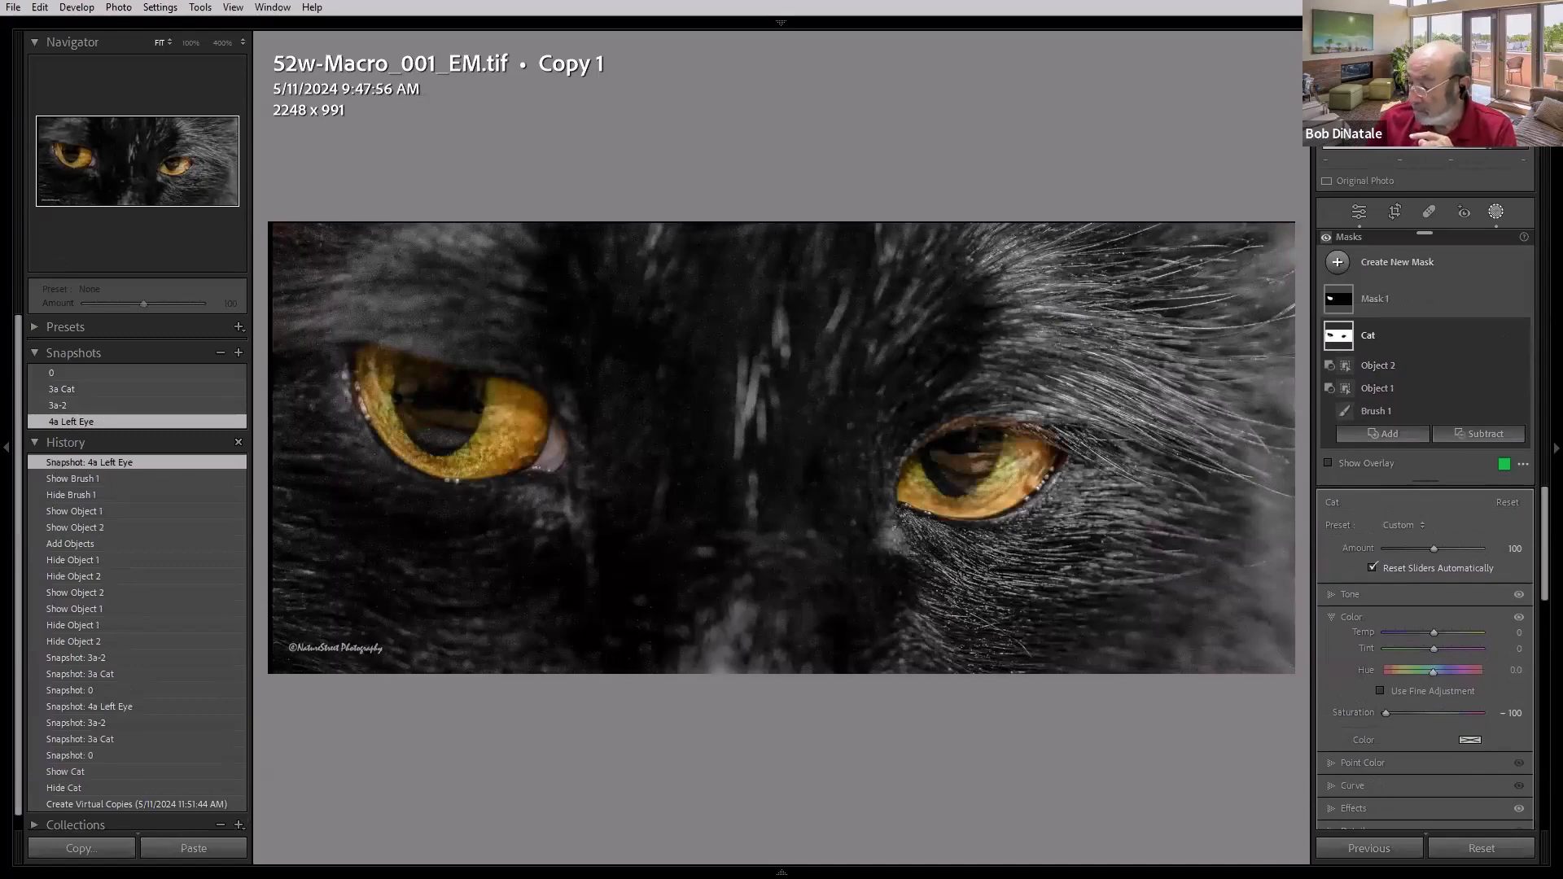
{"action": "key", "text": "Right"}
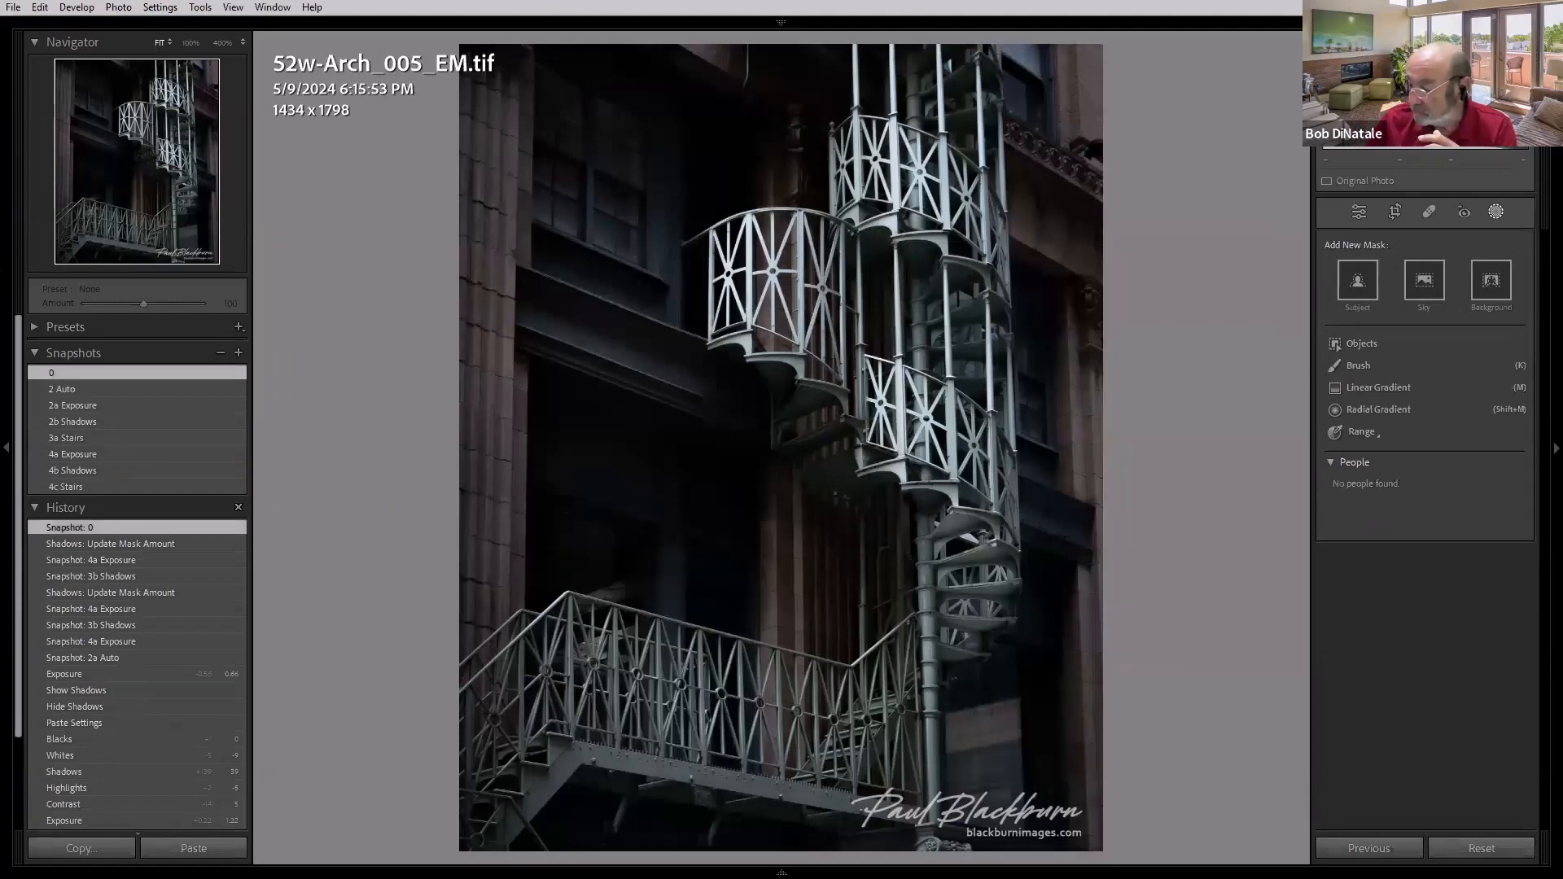
{"action": "key", "text": "Right"}
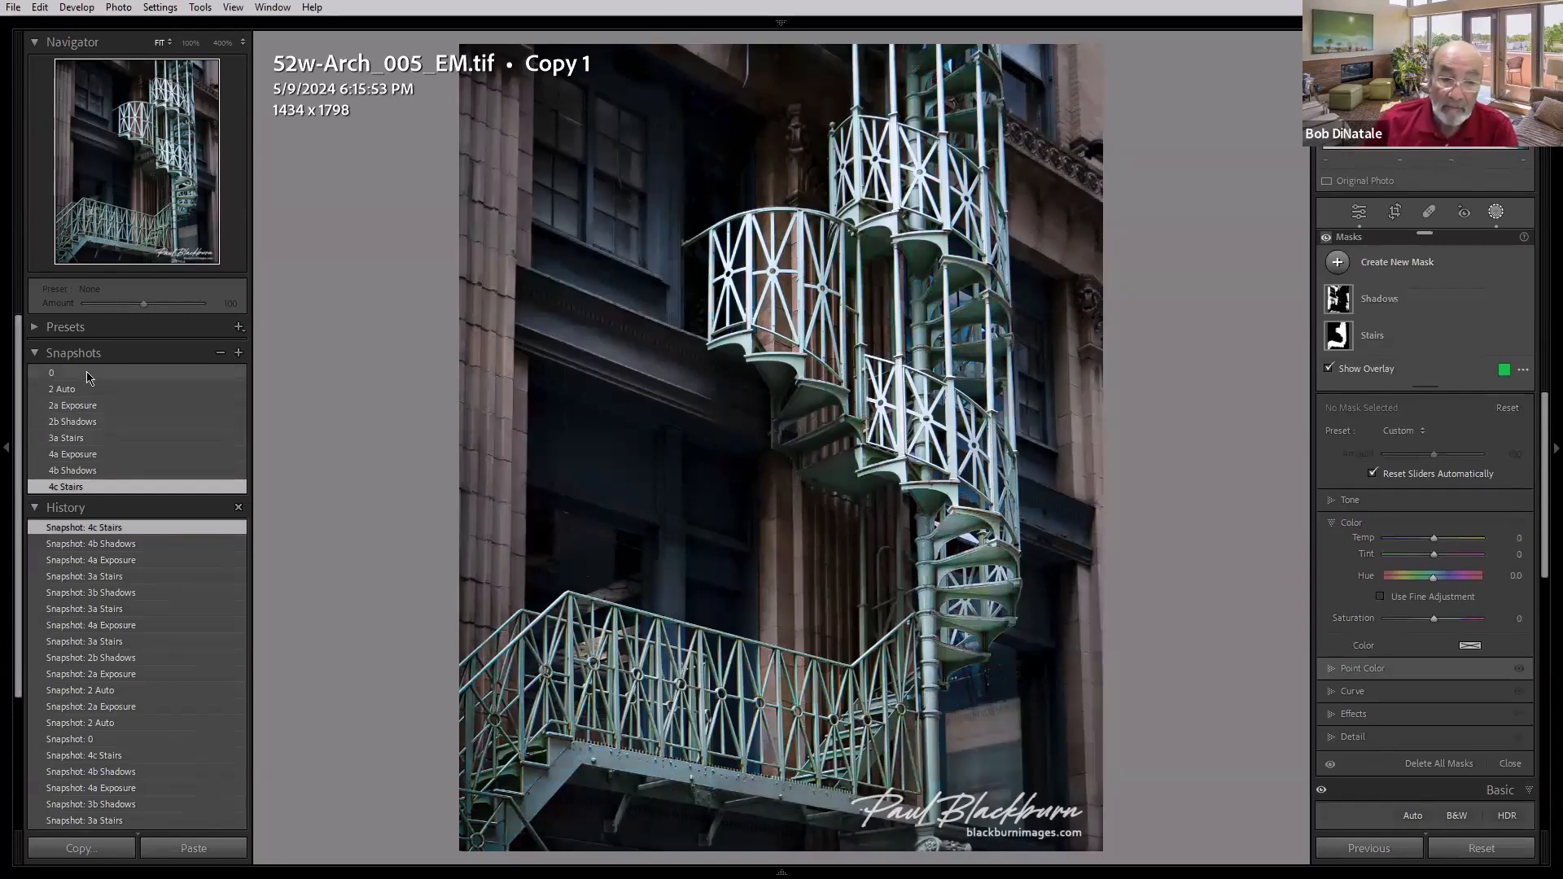
Step: Compare the staircase photo's 0 and 2 Auto snapshots, and review its 2a Exposure, 2b Shadows, 3a Stairs and 4a Exposure snapshots
{"action": "left_click", "coordinate": [87, 372]}
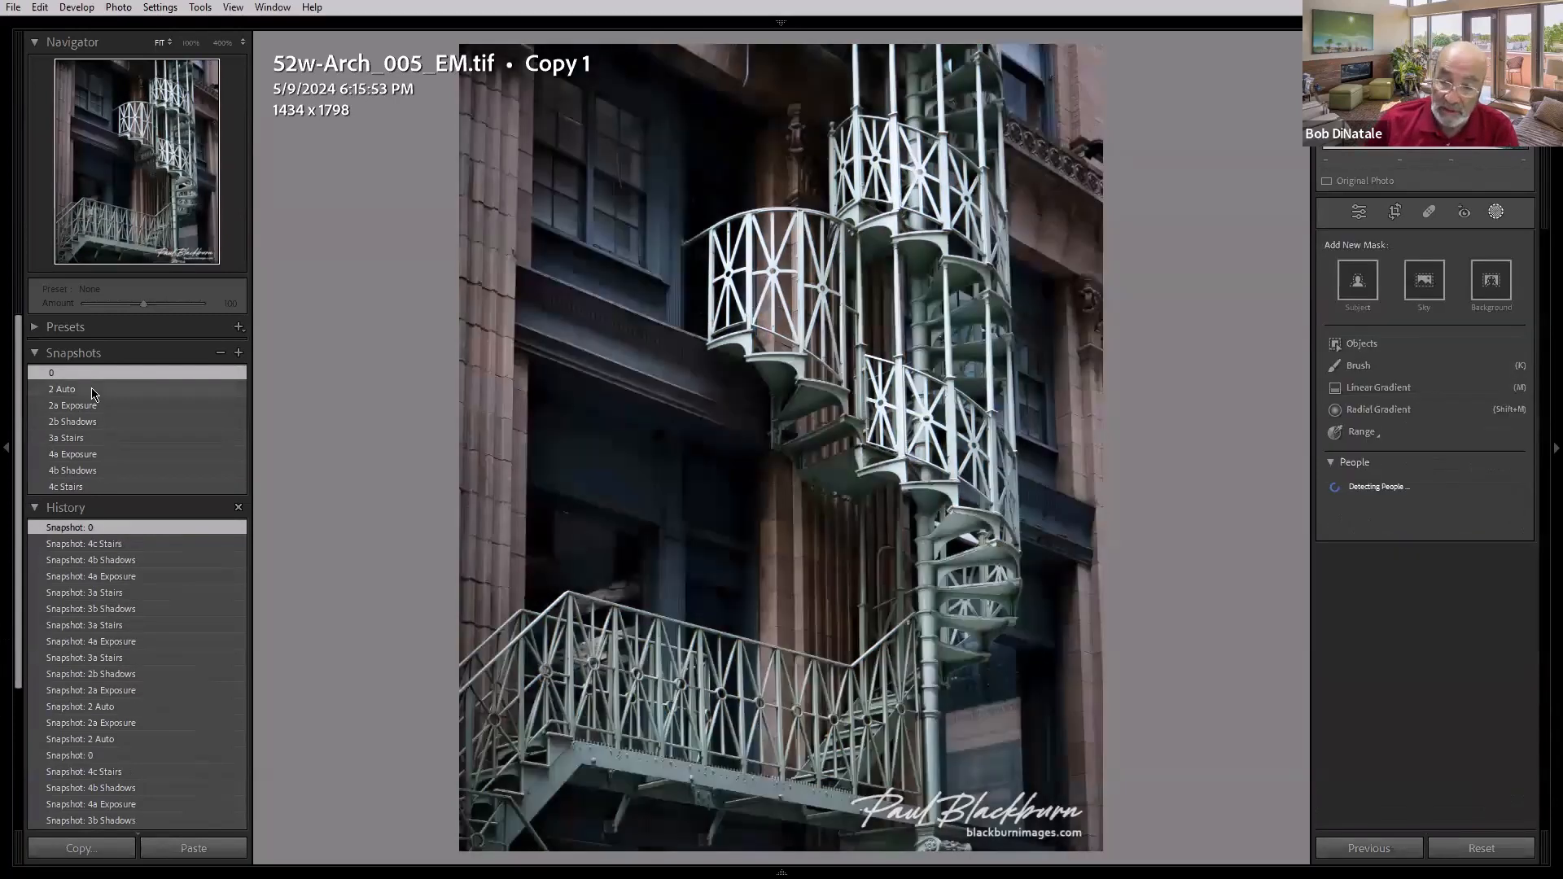
{"action": "left_click", "coordinate": [93, 391]}
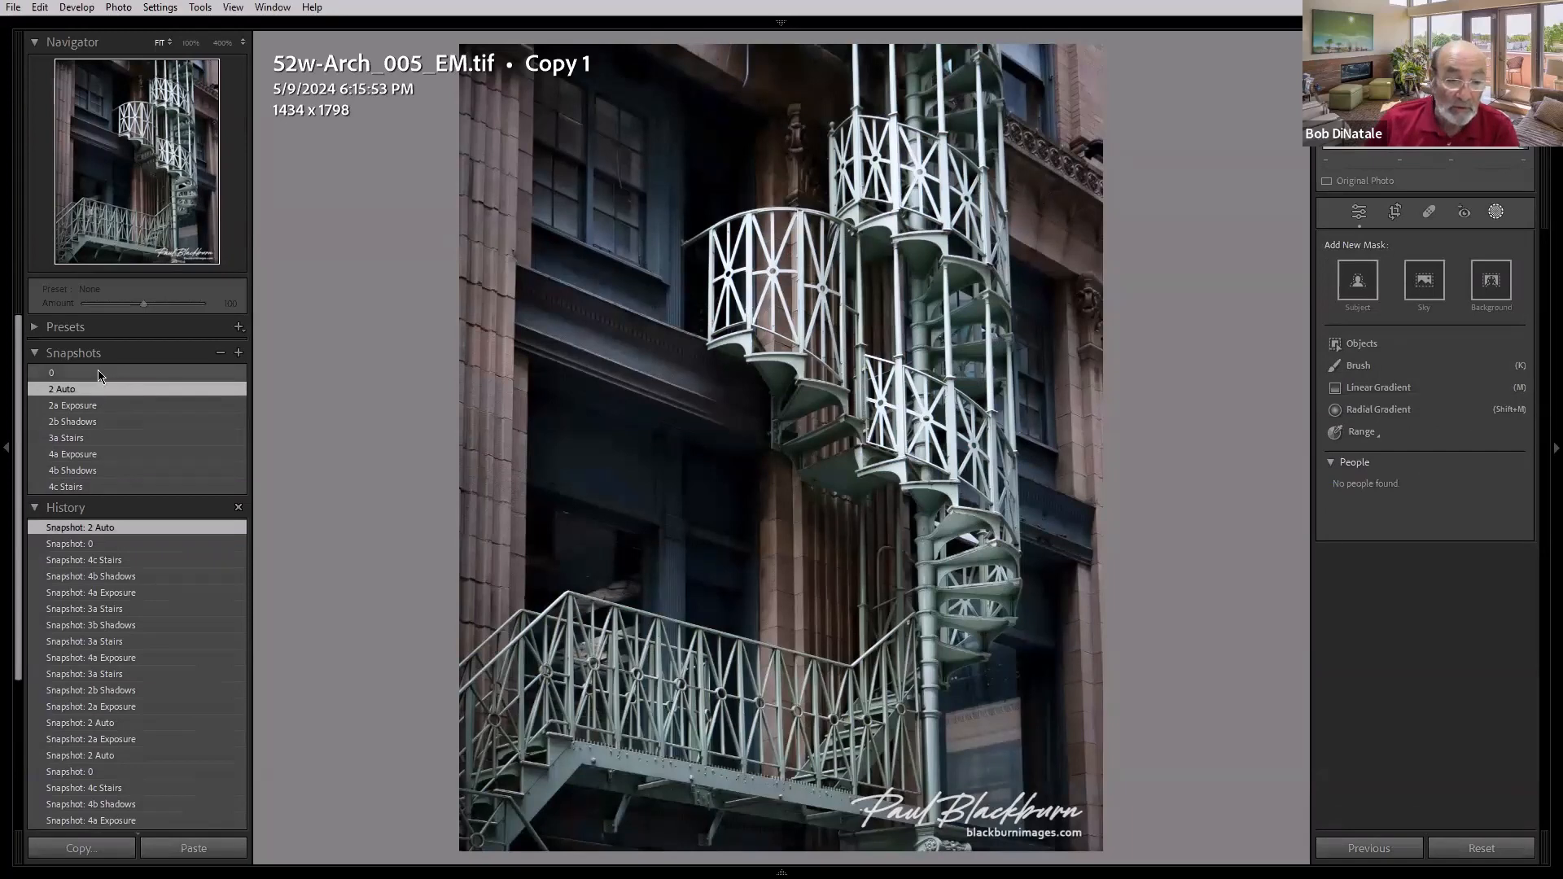
{"action": "left_click", "coordinate": [98, 371]}
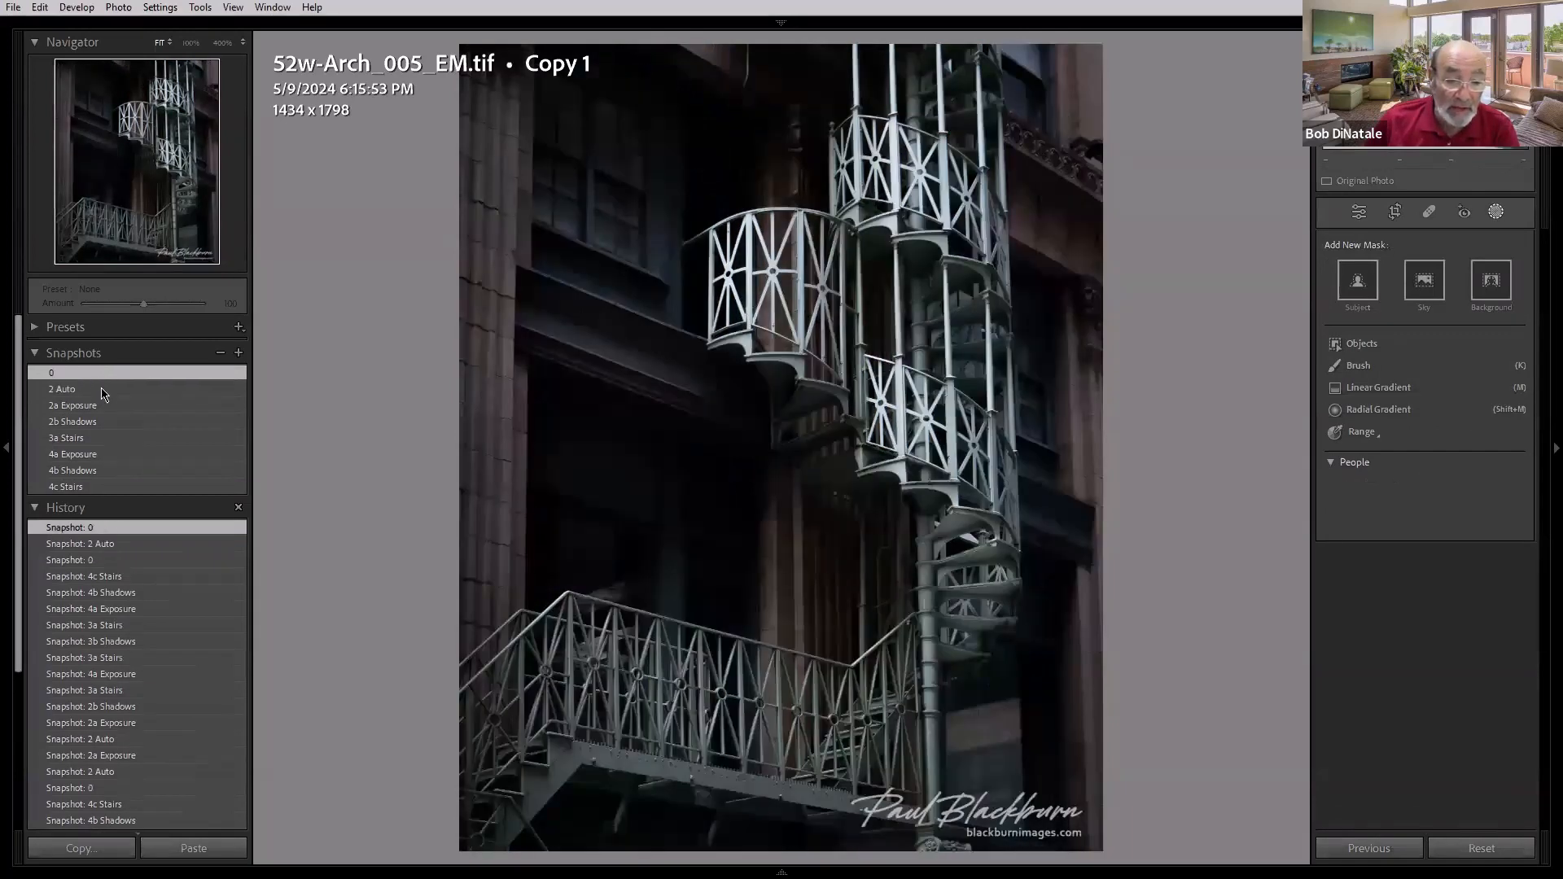
{"action": "left_click", "coordinate": [101, 391]}
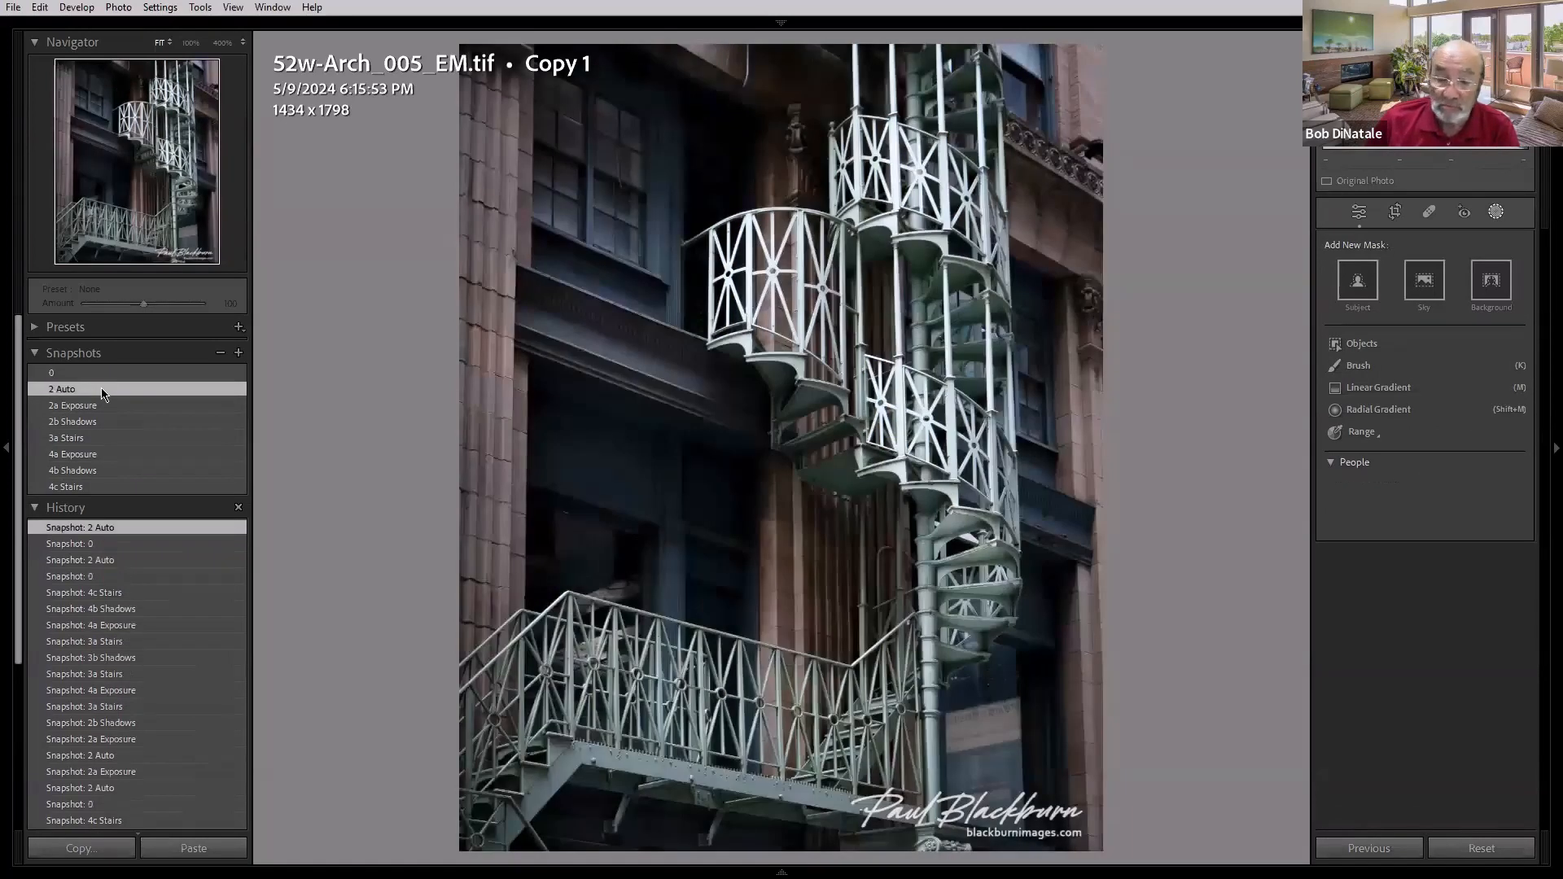
{"action": "left_click", "coordinate": [103, 406]}
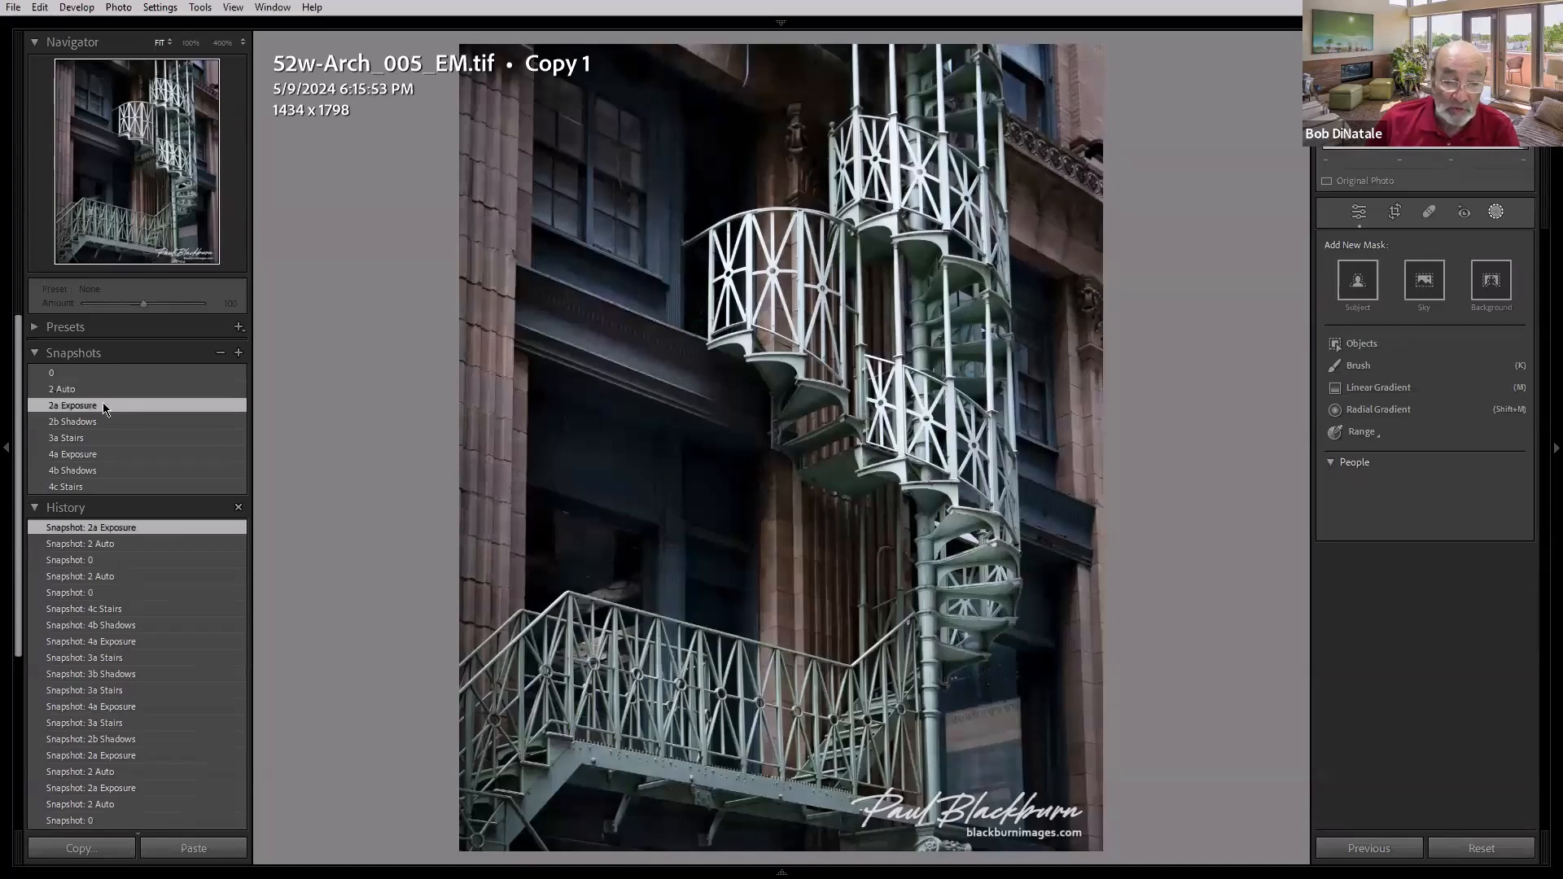
{"action": "left_click", "coordinate": [105, 423]}
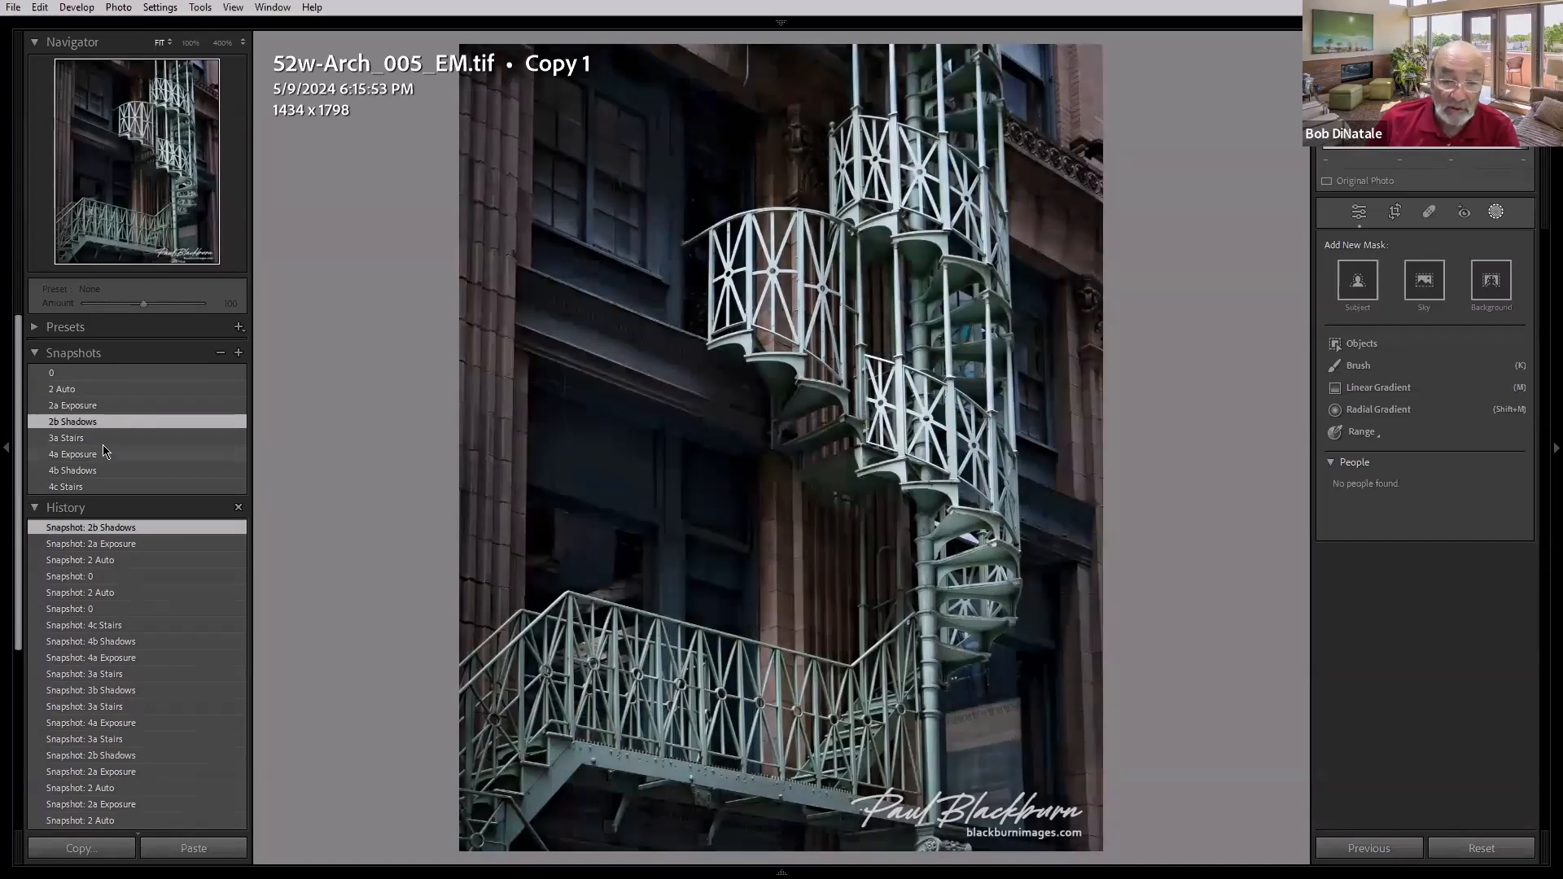
{"action": "left_click", "coordinate": [104, 438]}
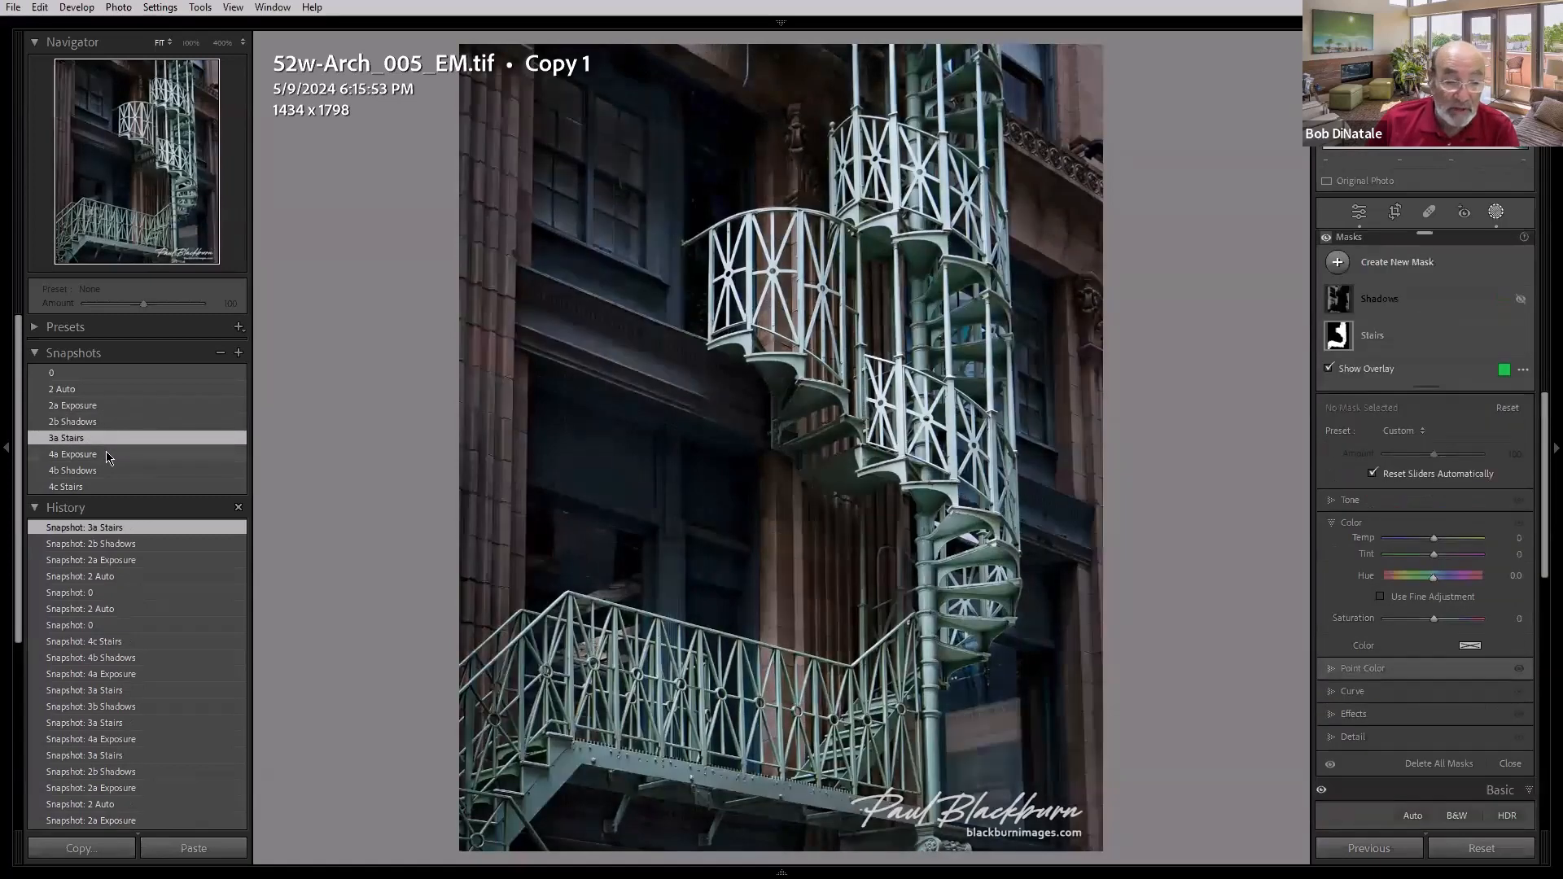
{"action": "left_click", "coordinate": [108, 455]}
Step: Review the 2 Auto, 2a Exposure and 2b Shadows snapshots, inspecting the basic adjustments of 2b Shadows and the masks of 3a Stairs
{"action": "left_click", "coordinate": [88, 392]}
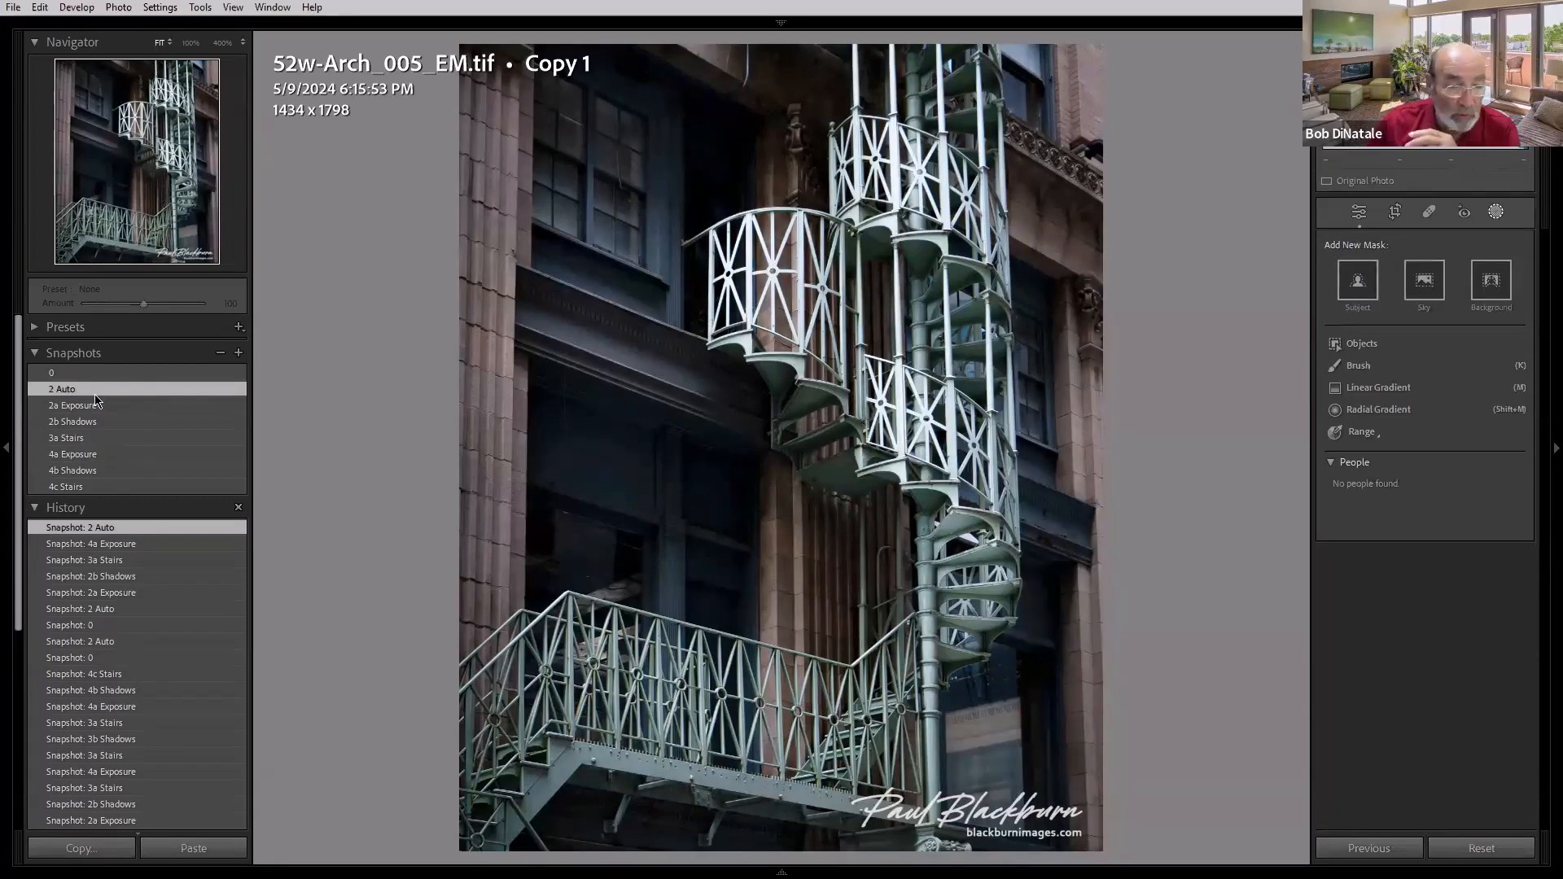
{"action": "left_click", "coordinate": [93, 406]}
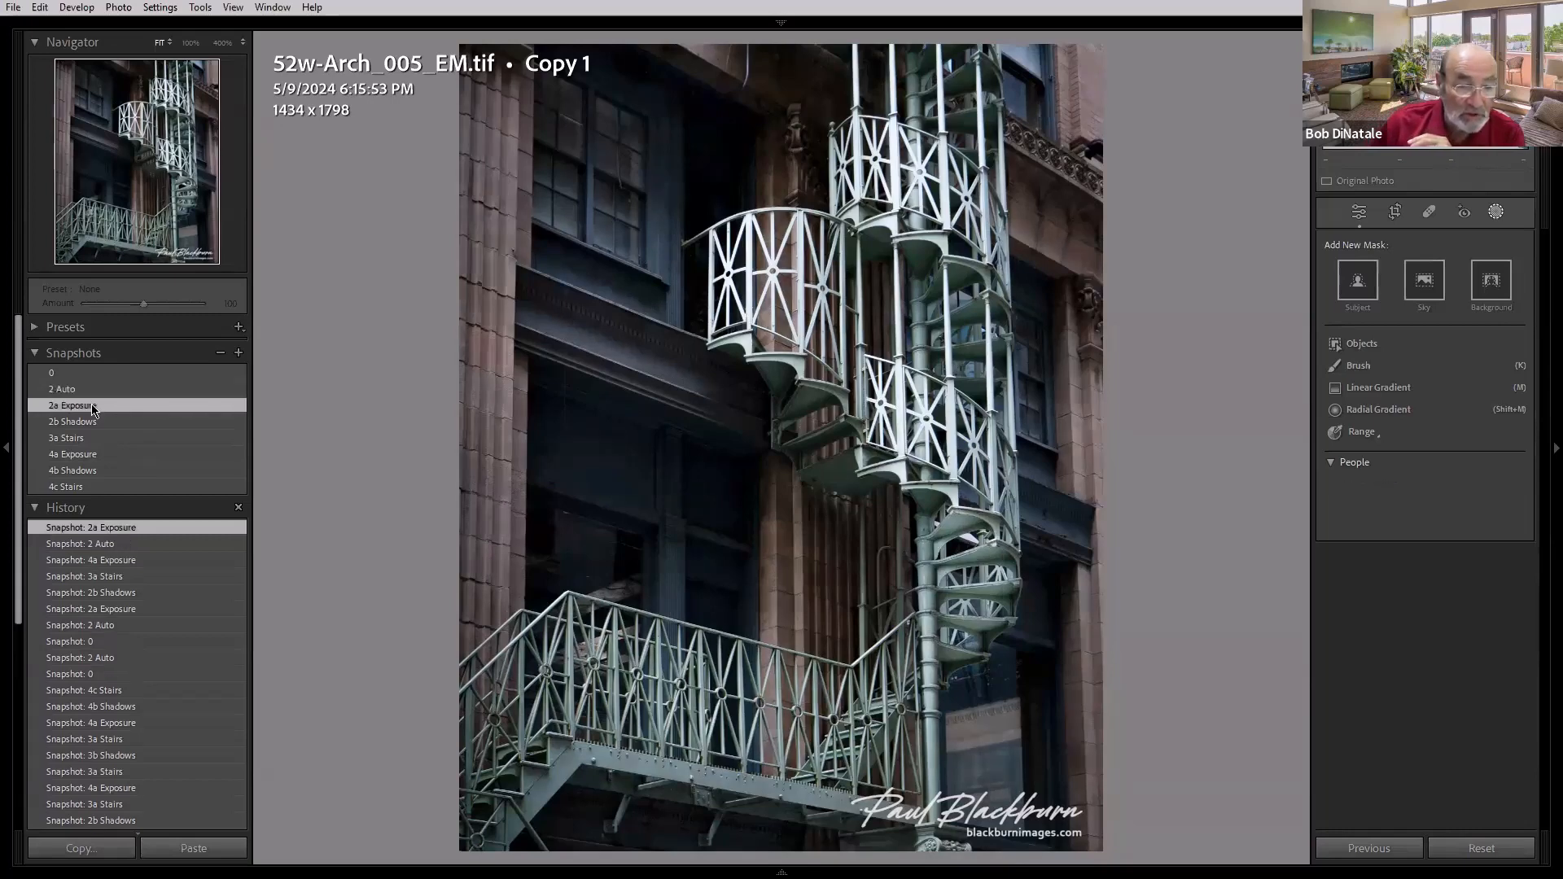
{"action": "left_click", "coordinate": [91, 420]}
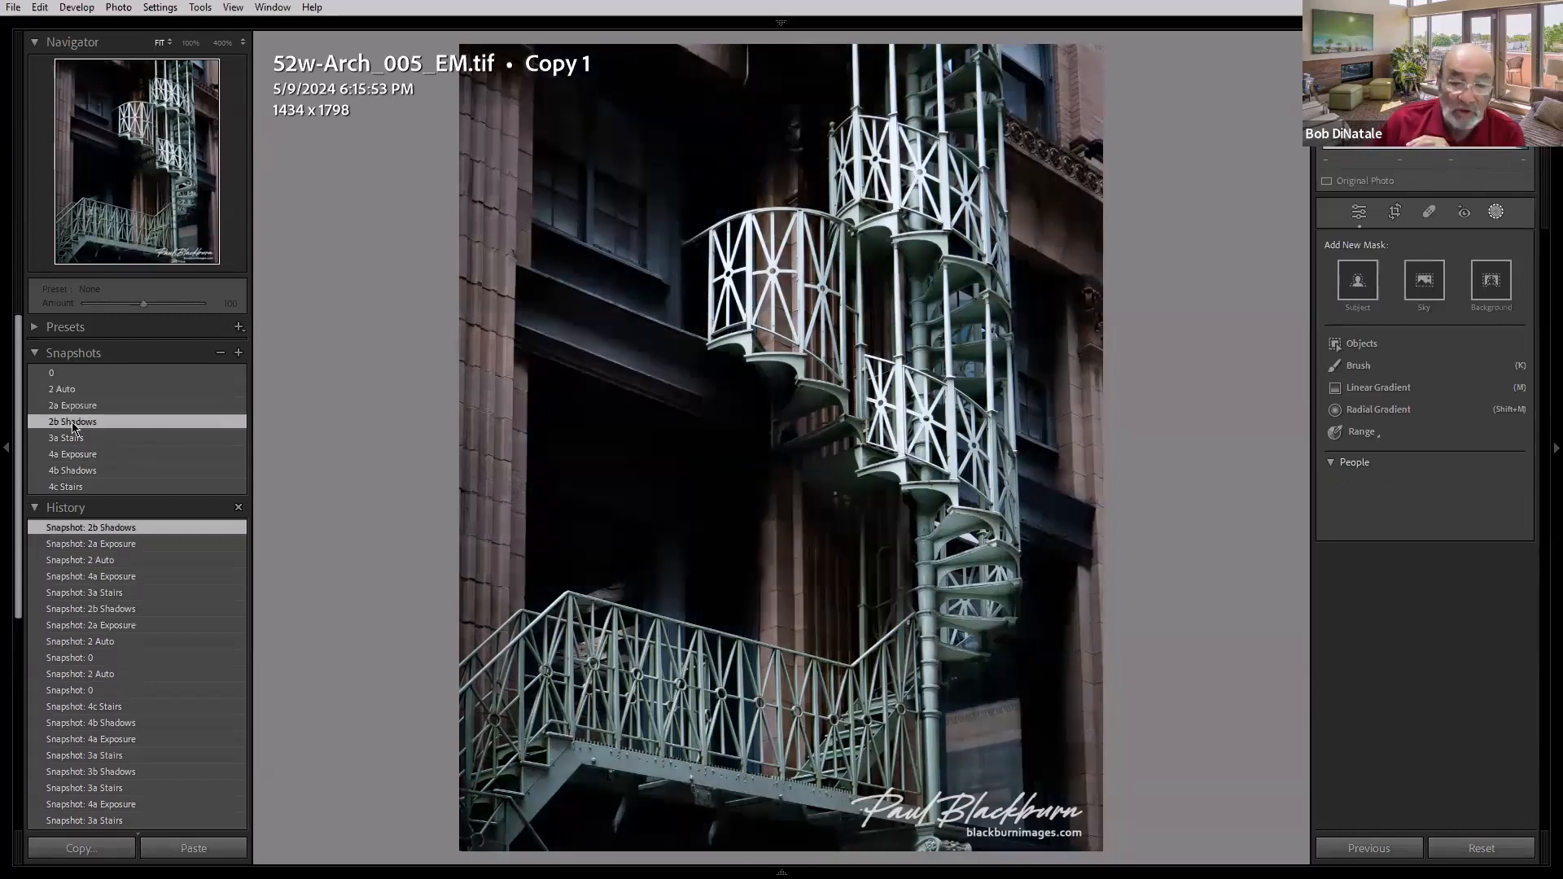
{"action": "left_click", "coordinate": [1359, 213]}
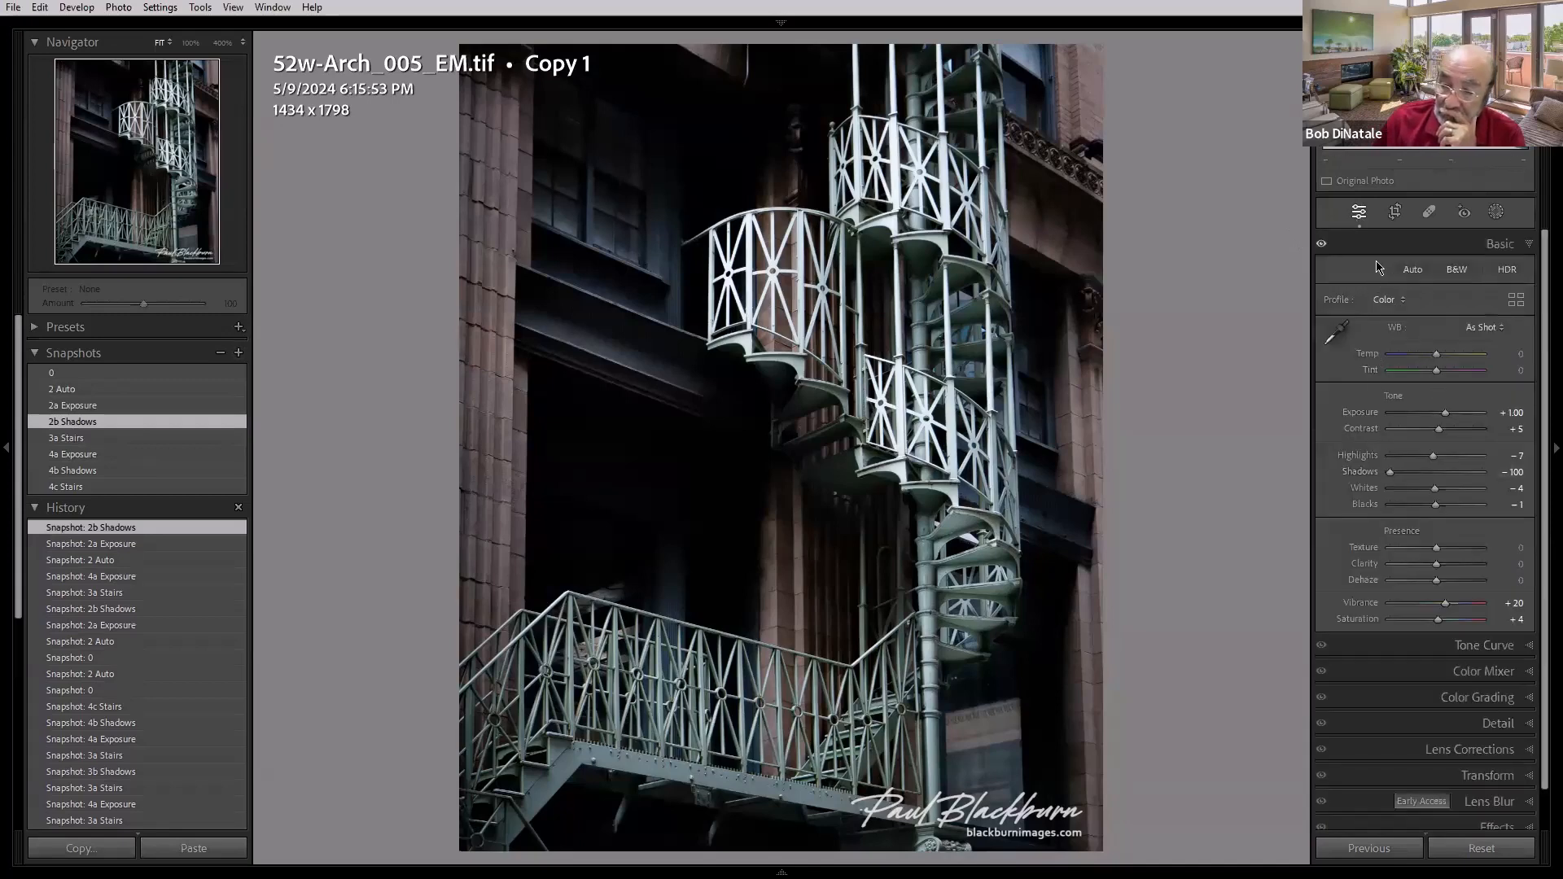
{"action": "left_click", "coordinate": [75, 444]}
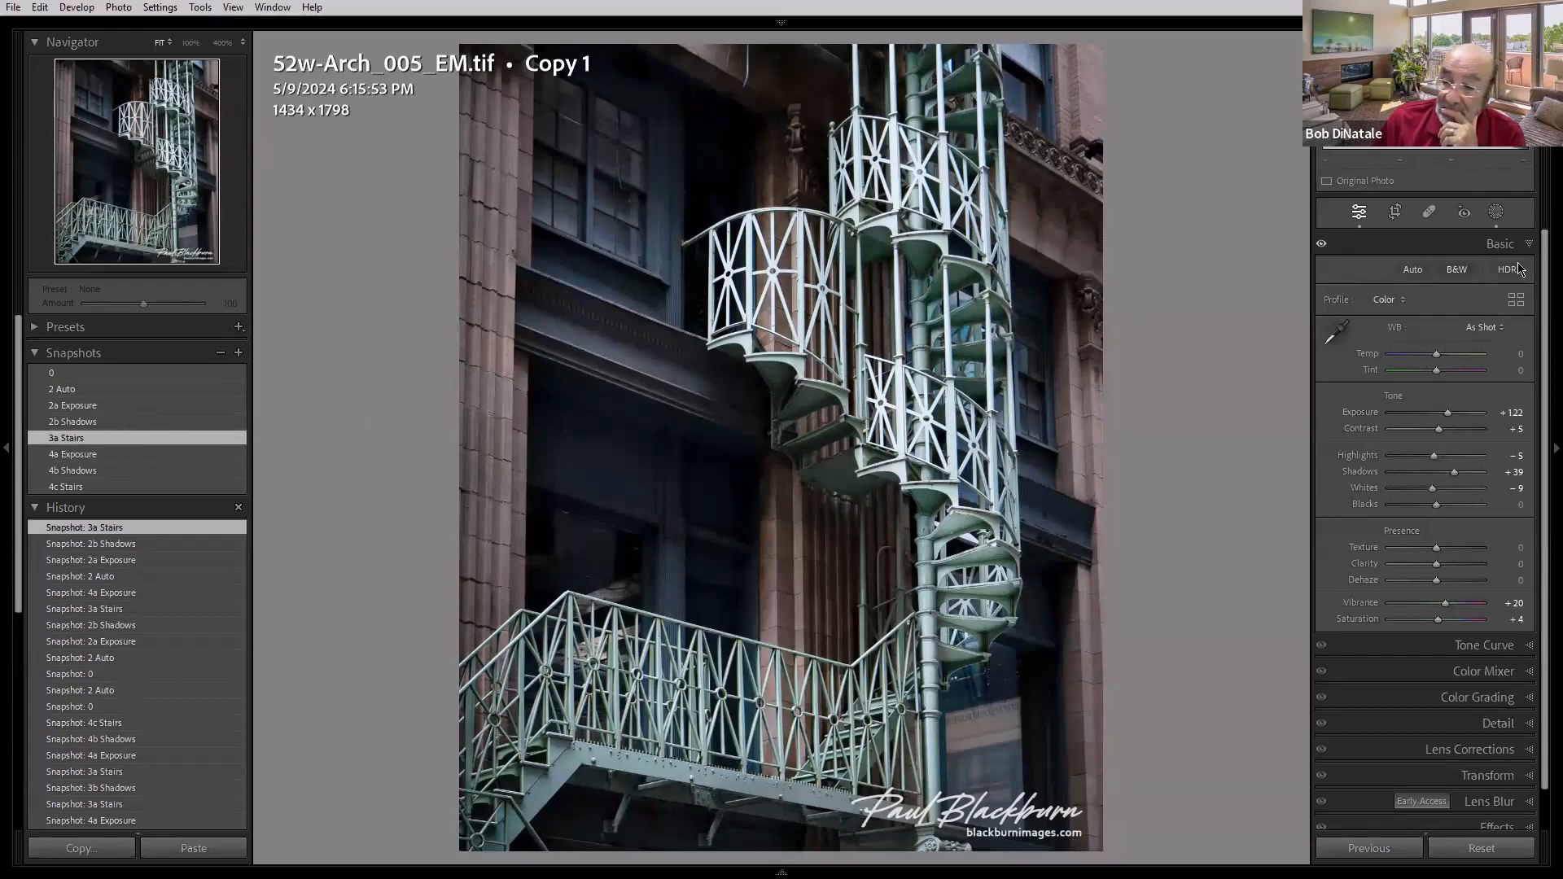
{"action": "left_click", "coordinate": [1496, 213]}
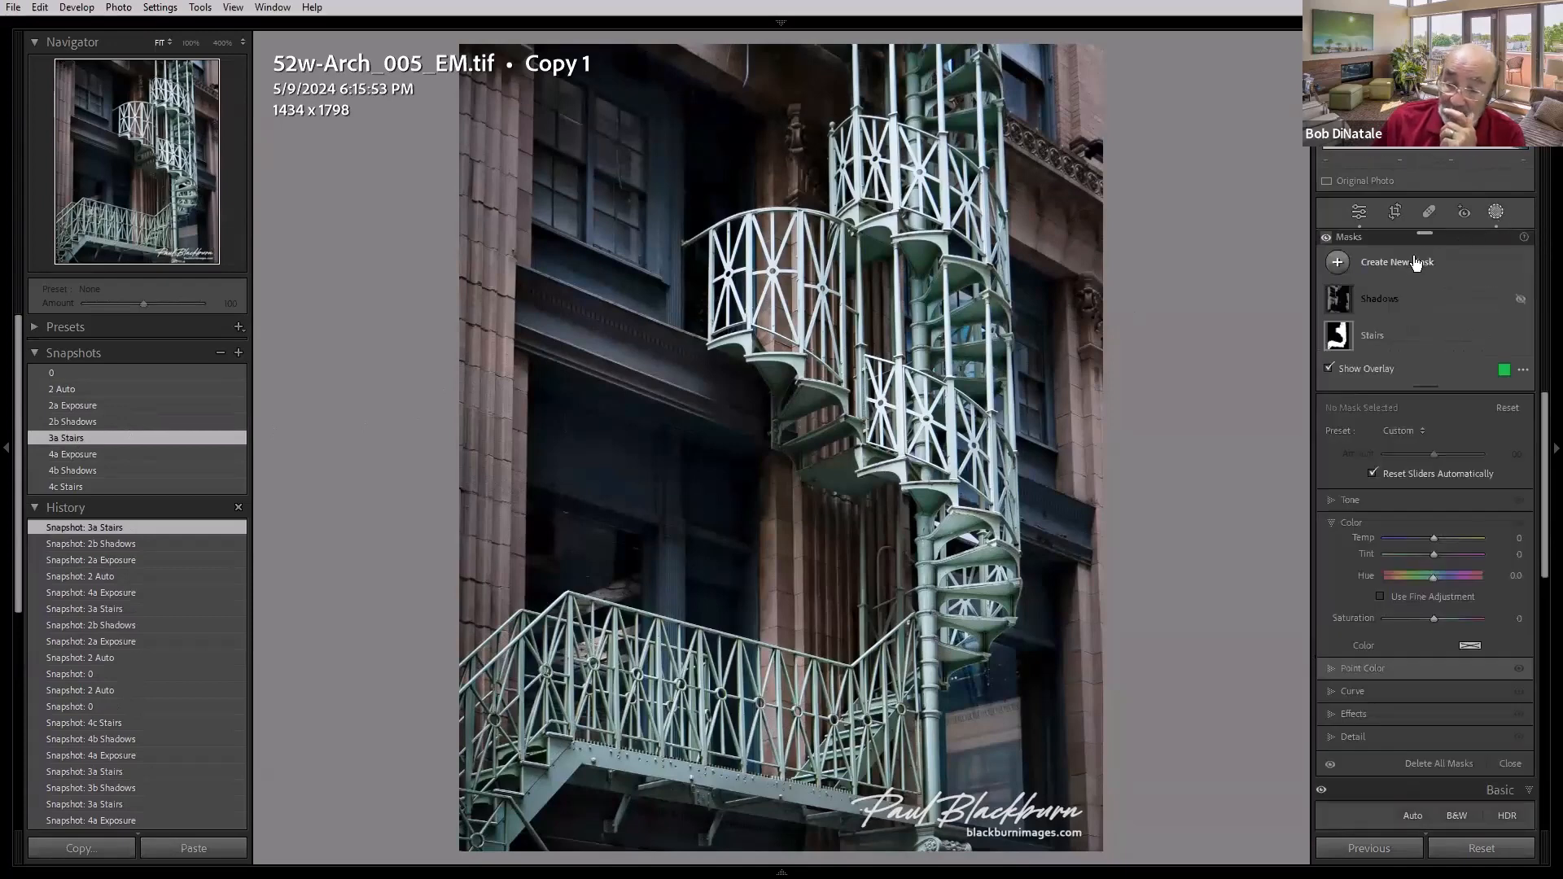
Step: Compare the 2b Shadows and 3a Stairs snapshots, and go through 4a Exposure and 4b Shadows to 4c Stairs
{"action": "left_click", "coordinate": [98, 420]}
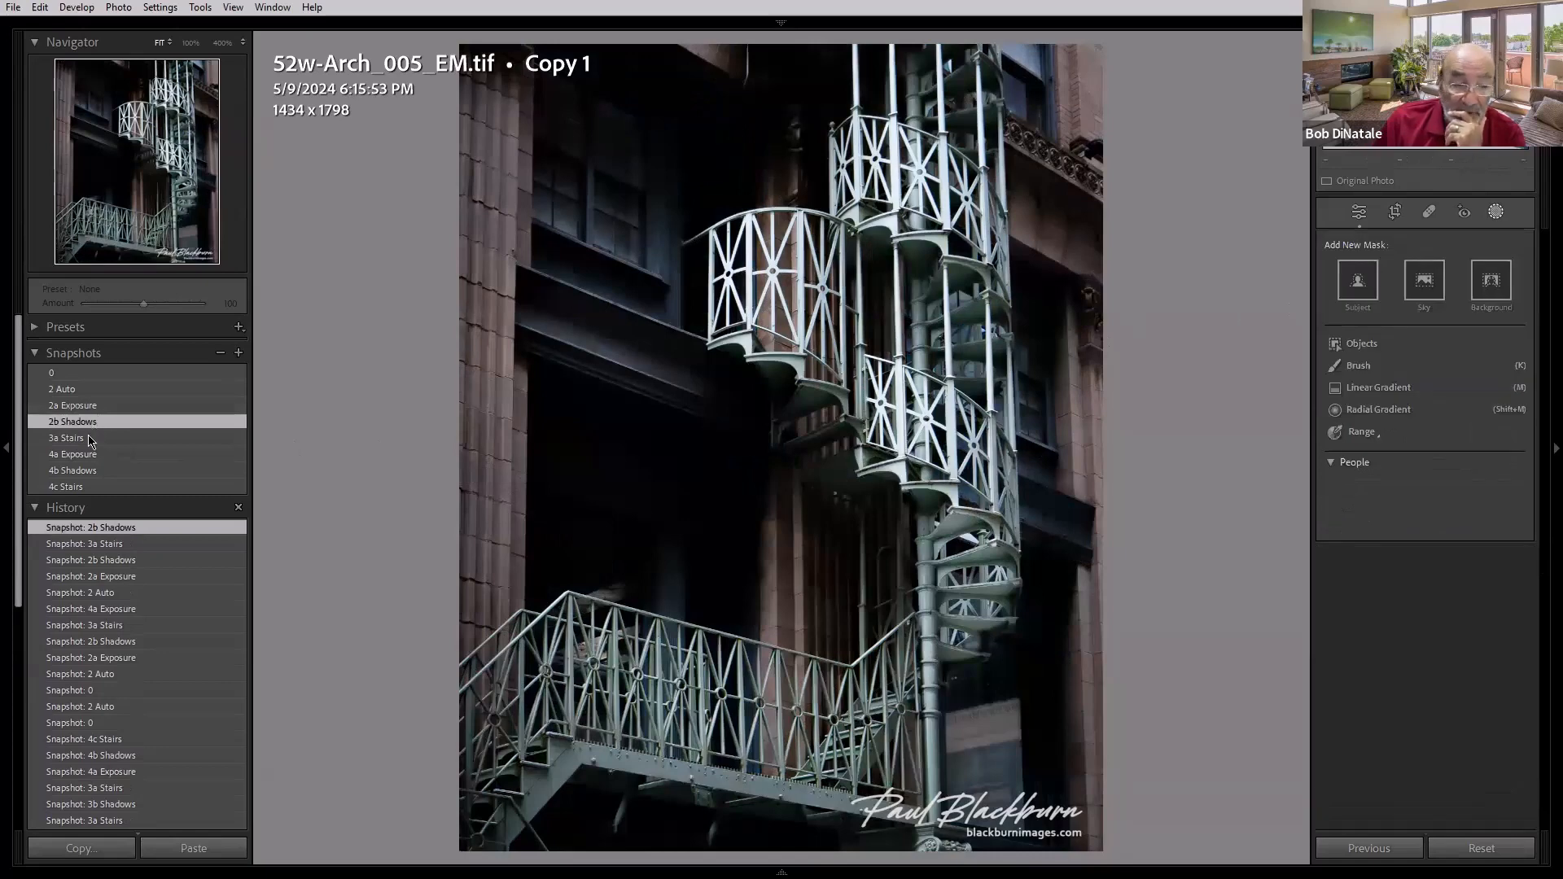
{"action": "left_click", "coordinate": [90, 439]}
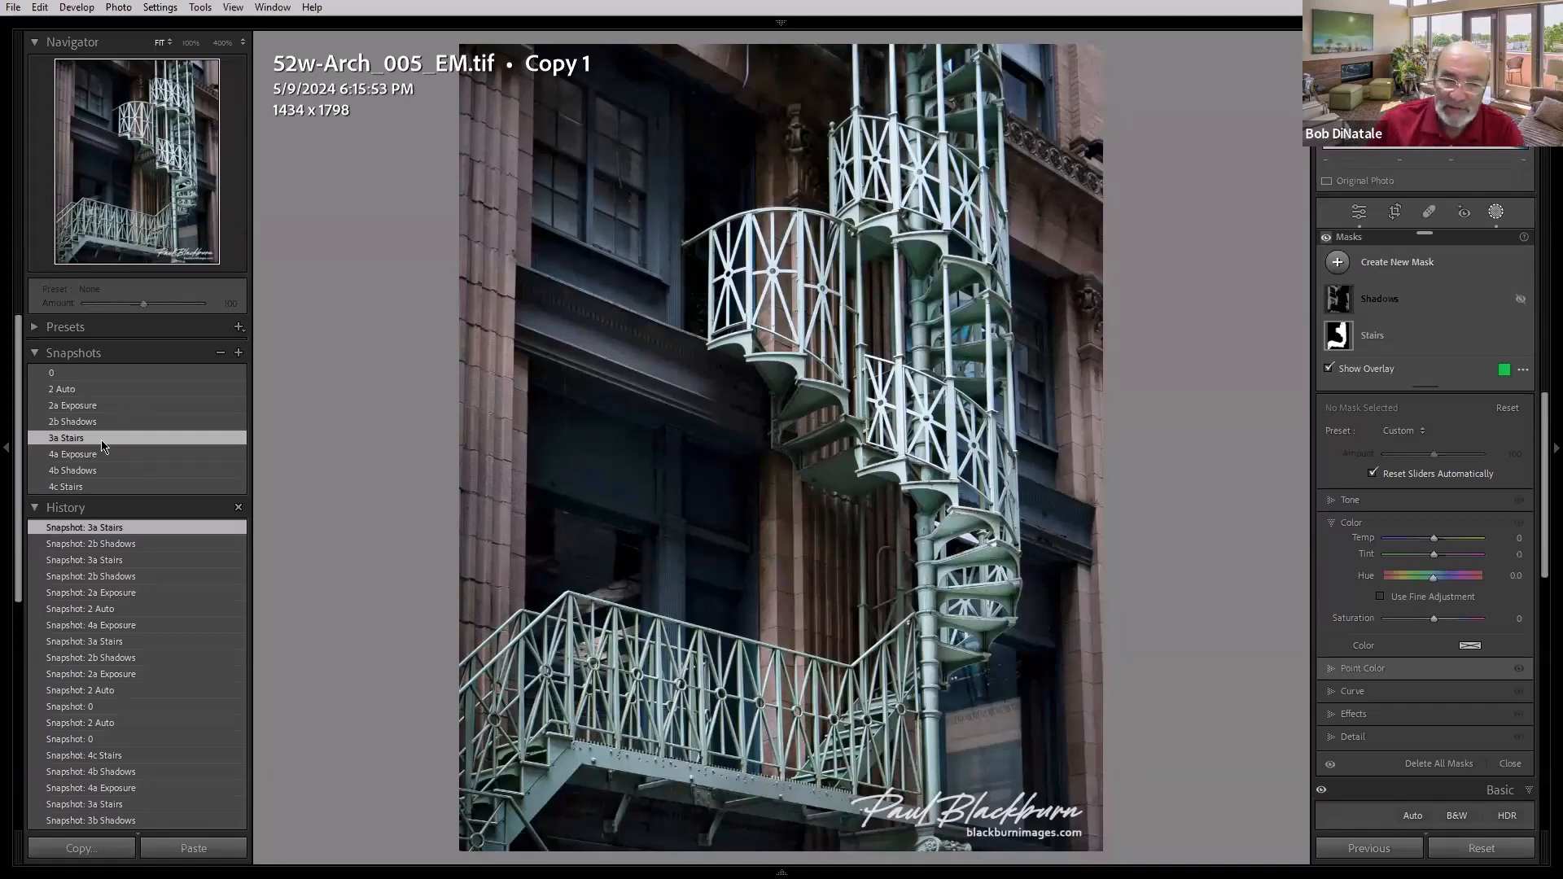
{"action": "left_click", "coordinate": [94, 457]}
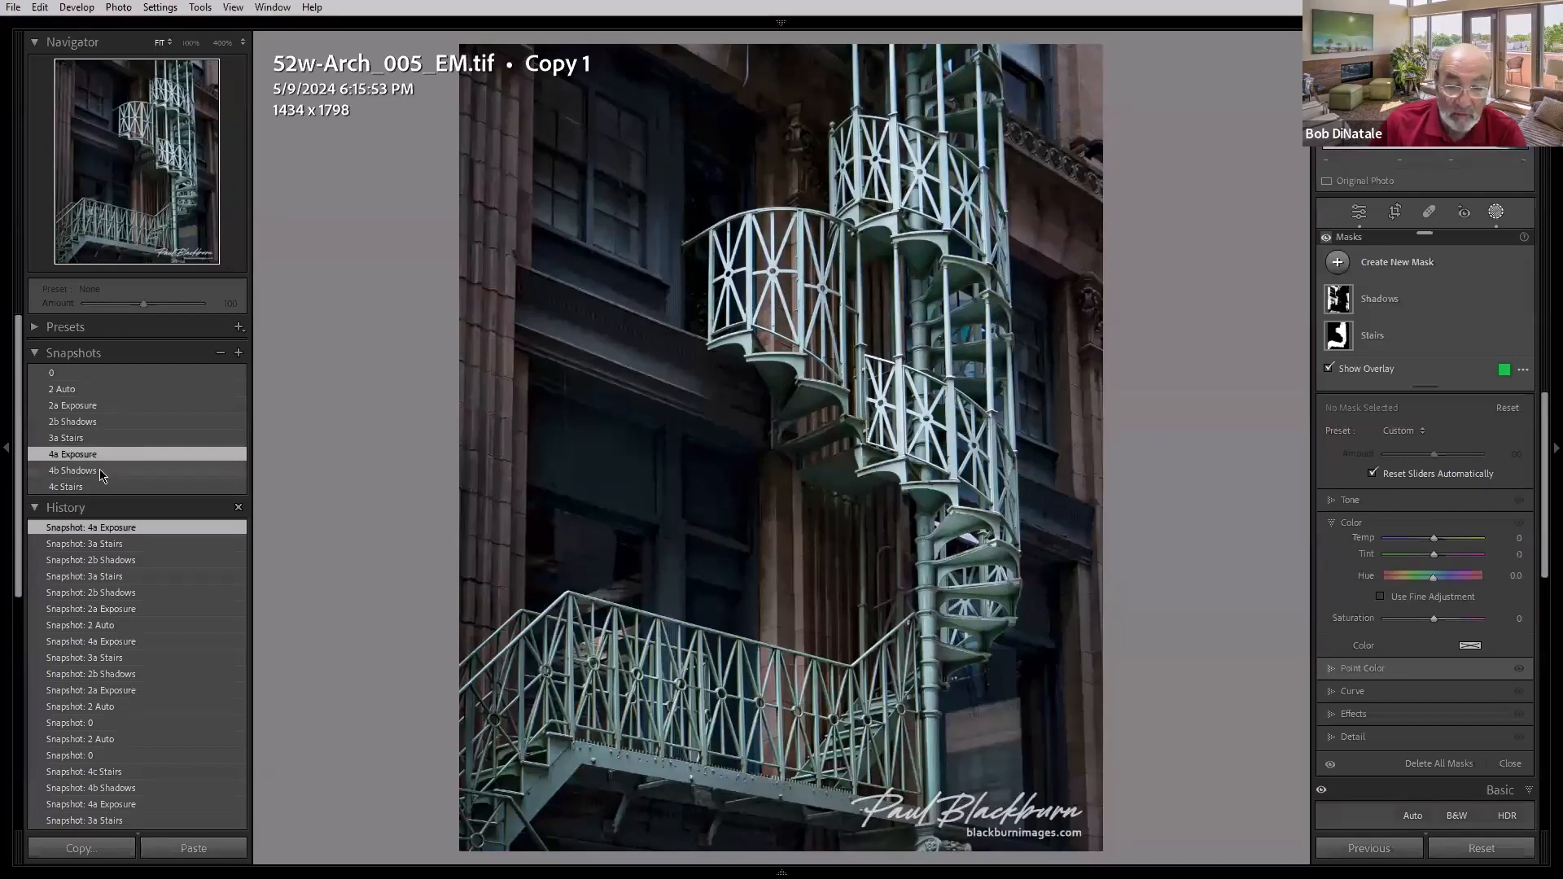
{"action": "left_click", "coordinate": [101, 473]}
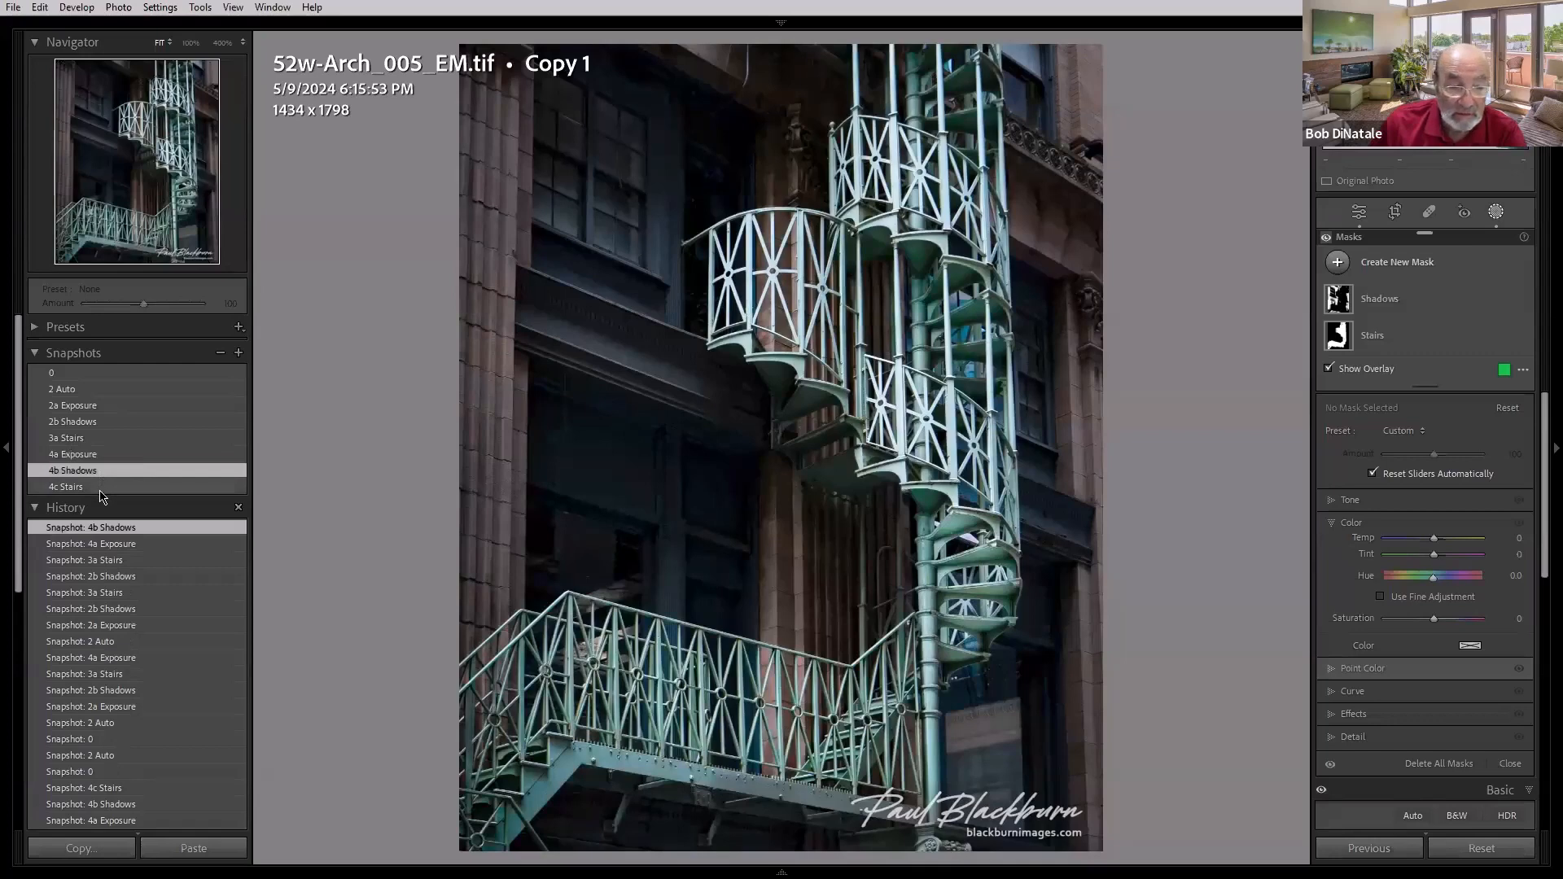
{"action": "left_click", "coordinate": [101, 488]}
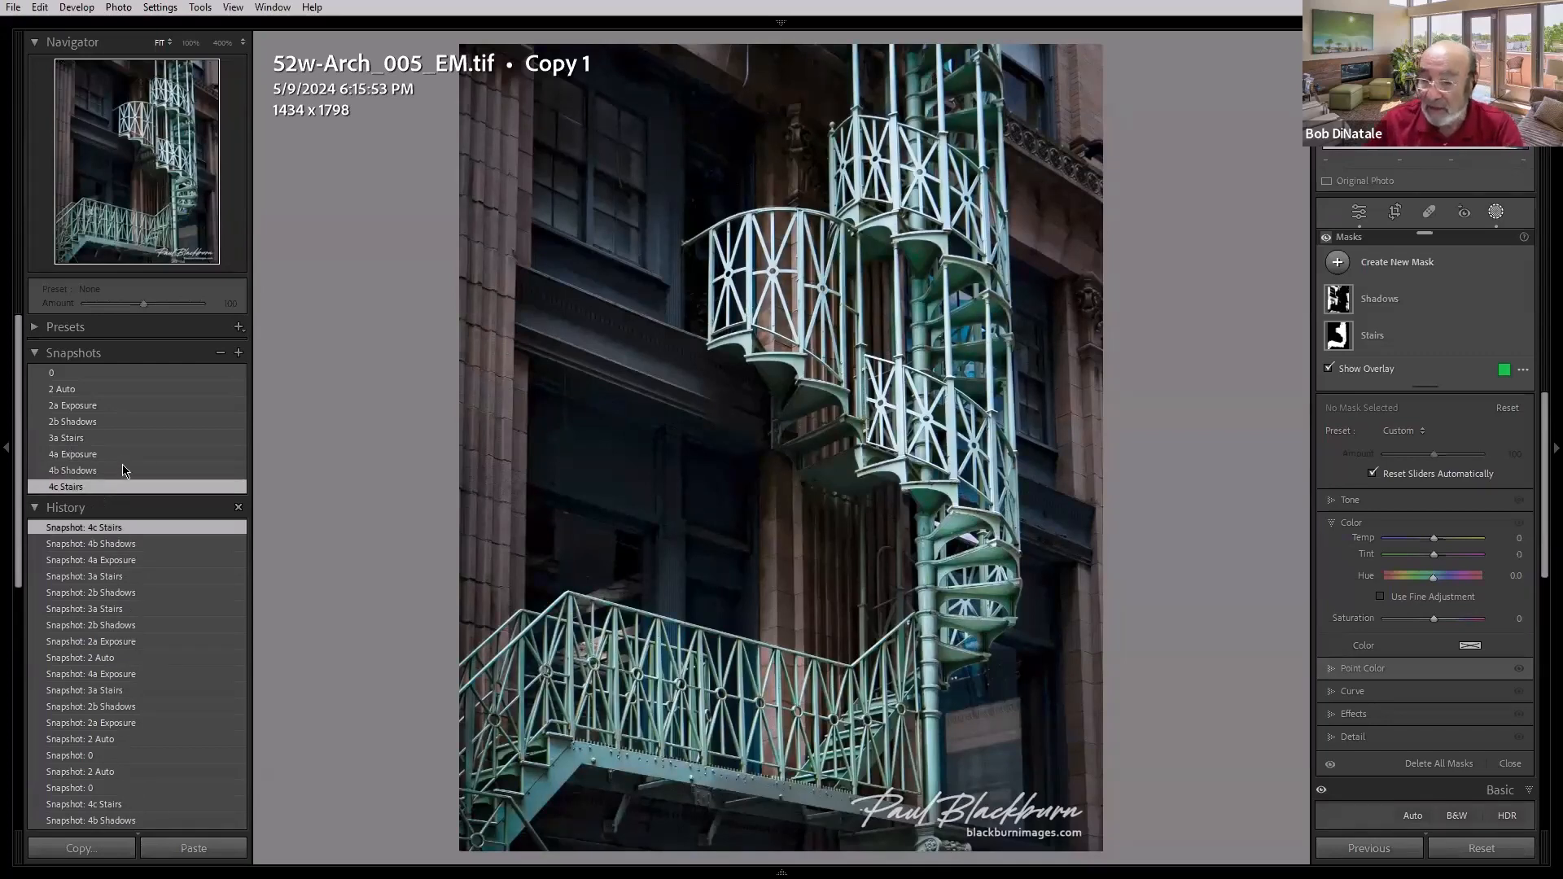
Step: Vary the Stairs mask's amount, show its tone adjustments, and set the amount to 89
{"action": "left_click", "coordinate": [1371, 336]}
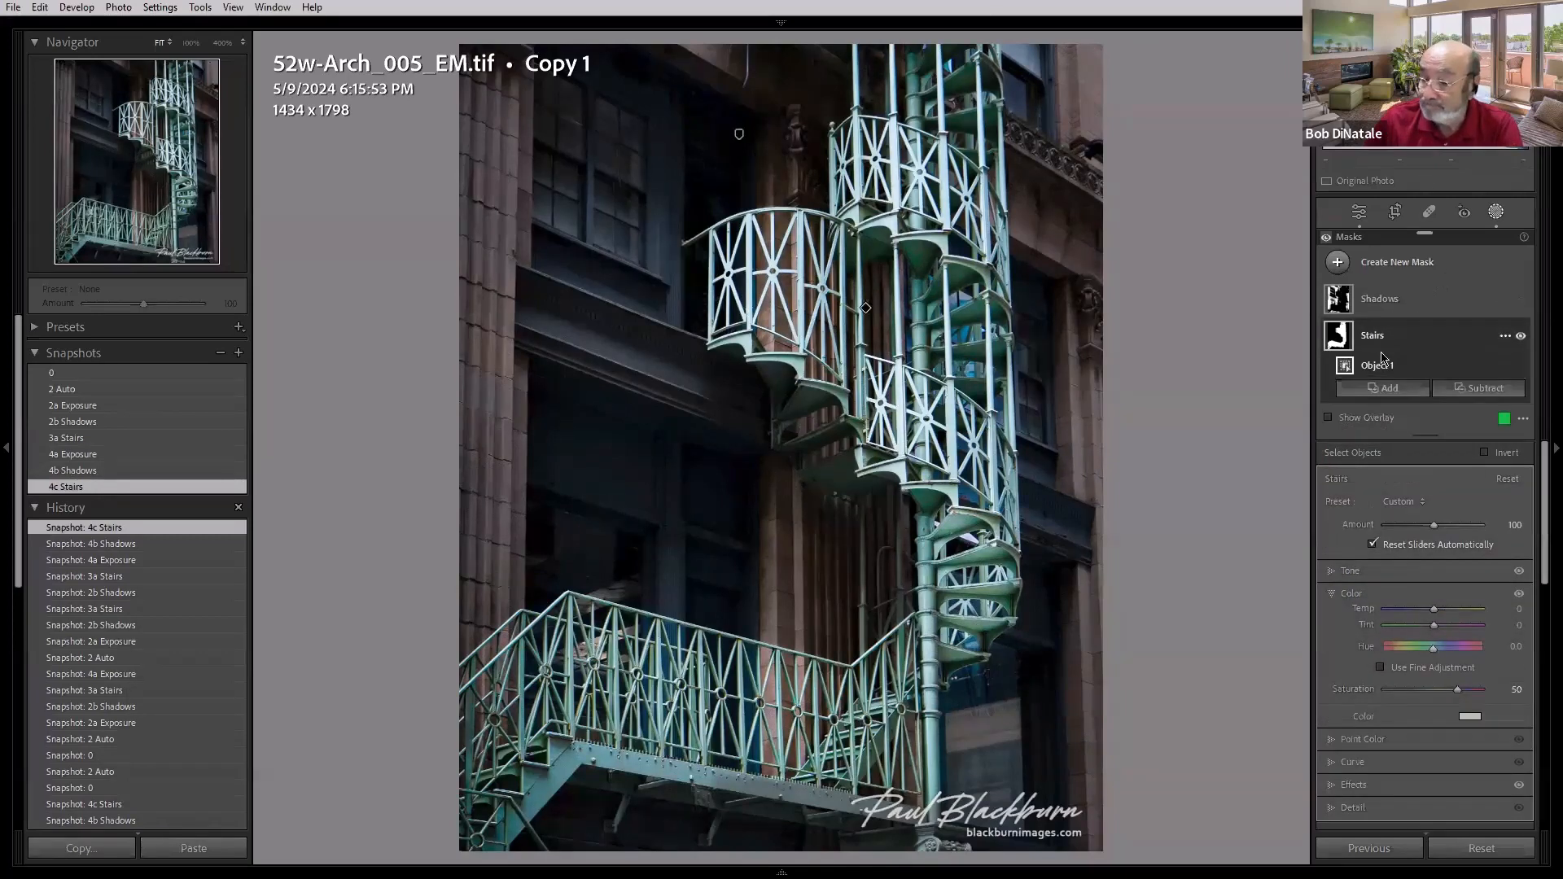
{"action": "left_click_drag", "start_coordinate": [1444, 526], "coordinate": [1418, 532]}
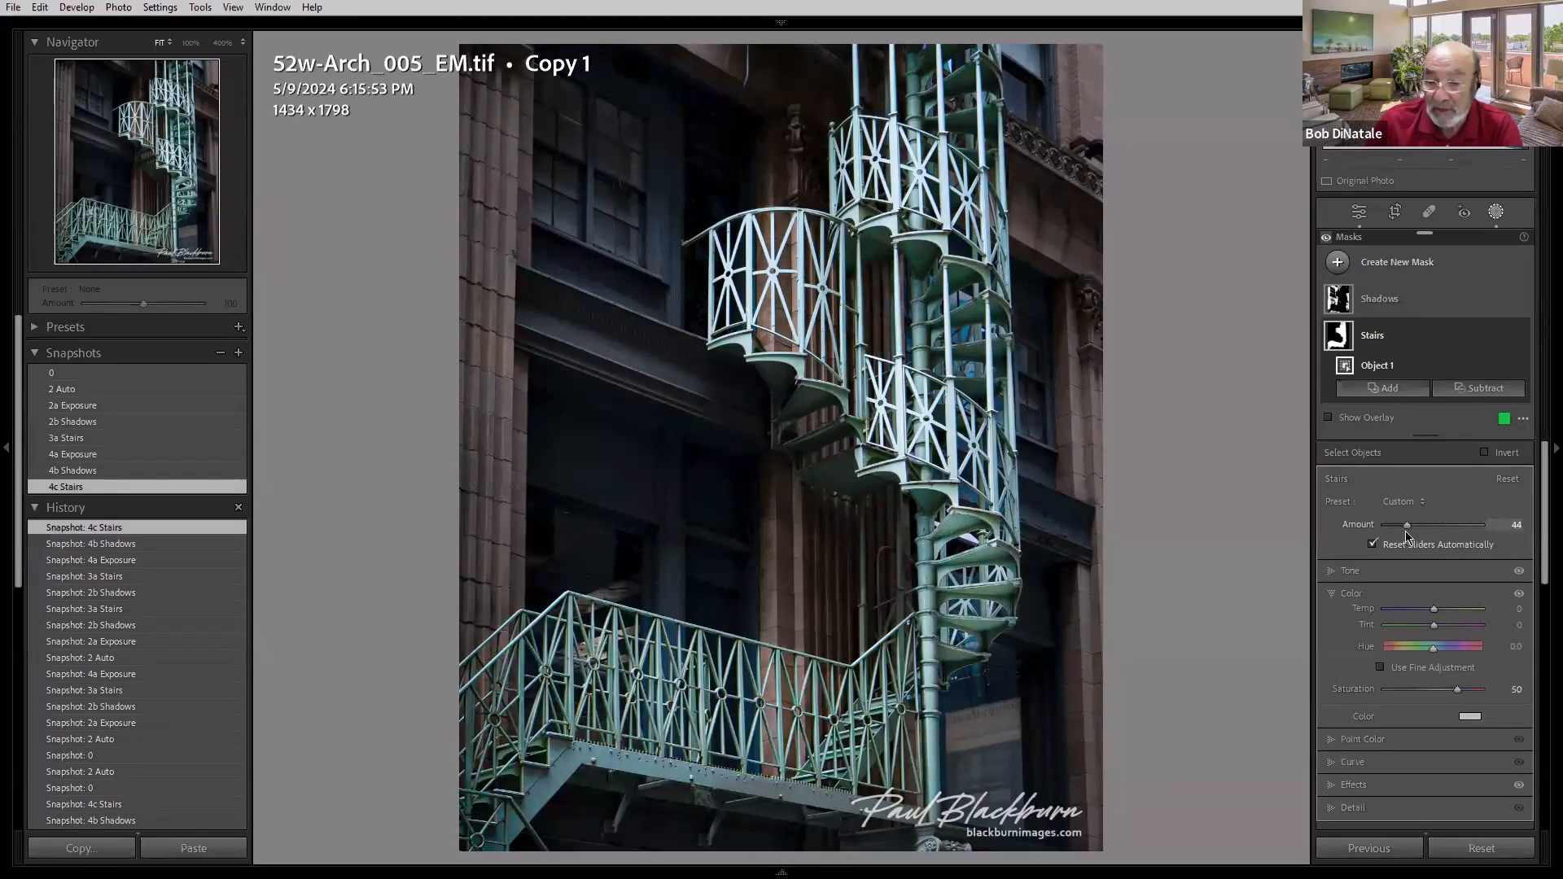
{"action": "left_click", "coordinate": [1333, 572]}
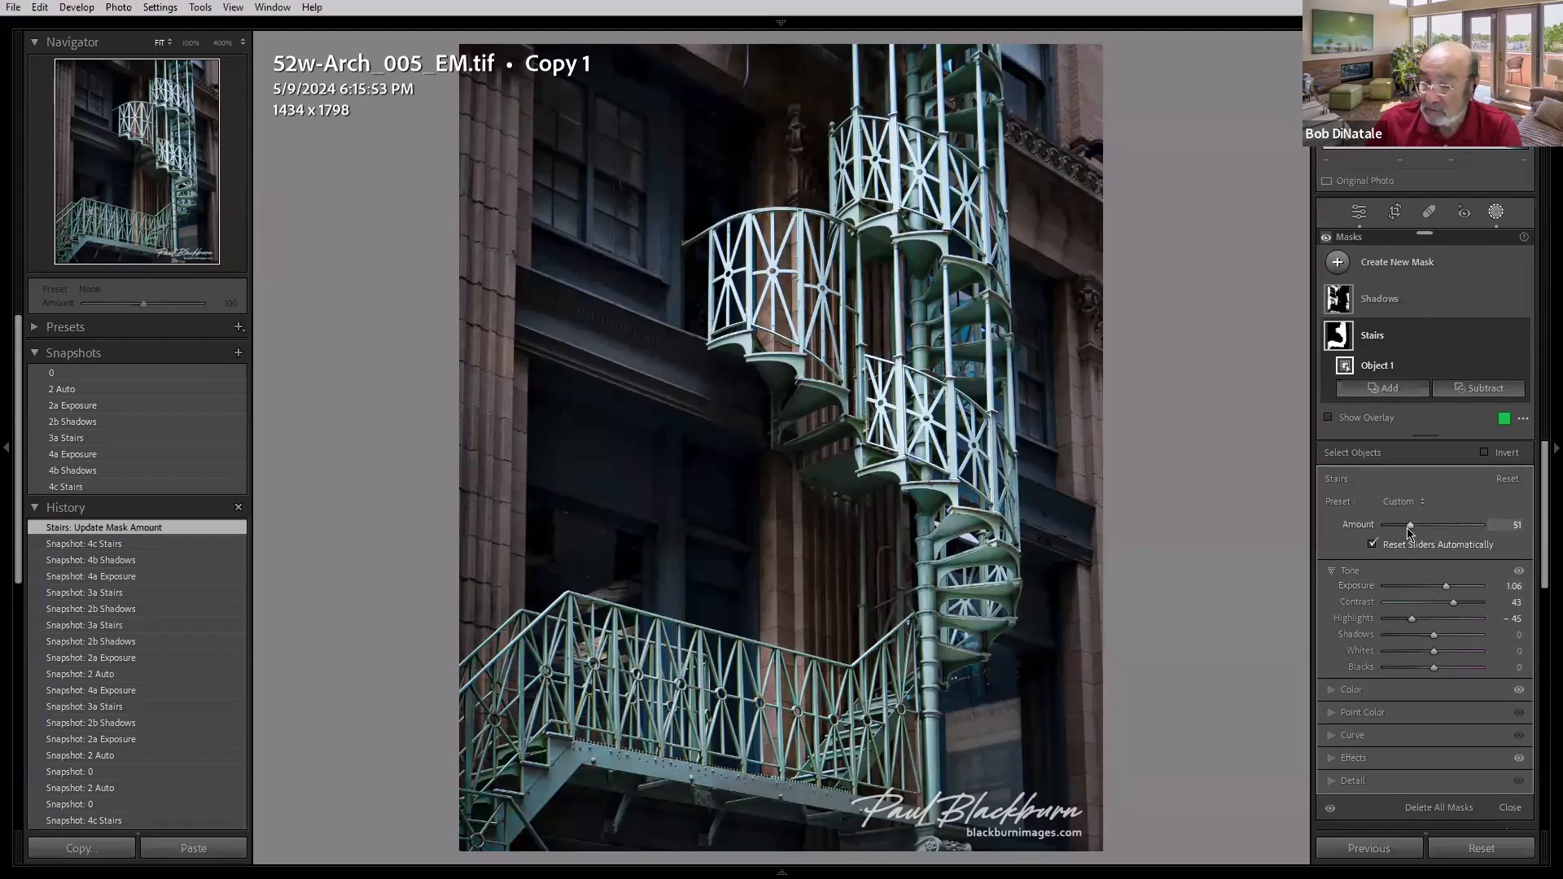
{"action": "mouse_move", "coordinate": [1413, 527]}
{"action": "left_mouse_down"}
{"action": "mouse_move", "coordinate": [1470, 531]}
{"action": "mouse_move", "coordinate": [1417, 537]}
{"action": "mouse_move", "coordinate": [1431, 531]}
{"action": "left_mouse_up"}
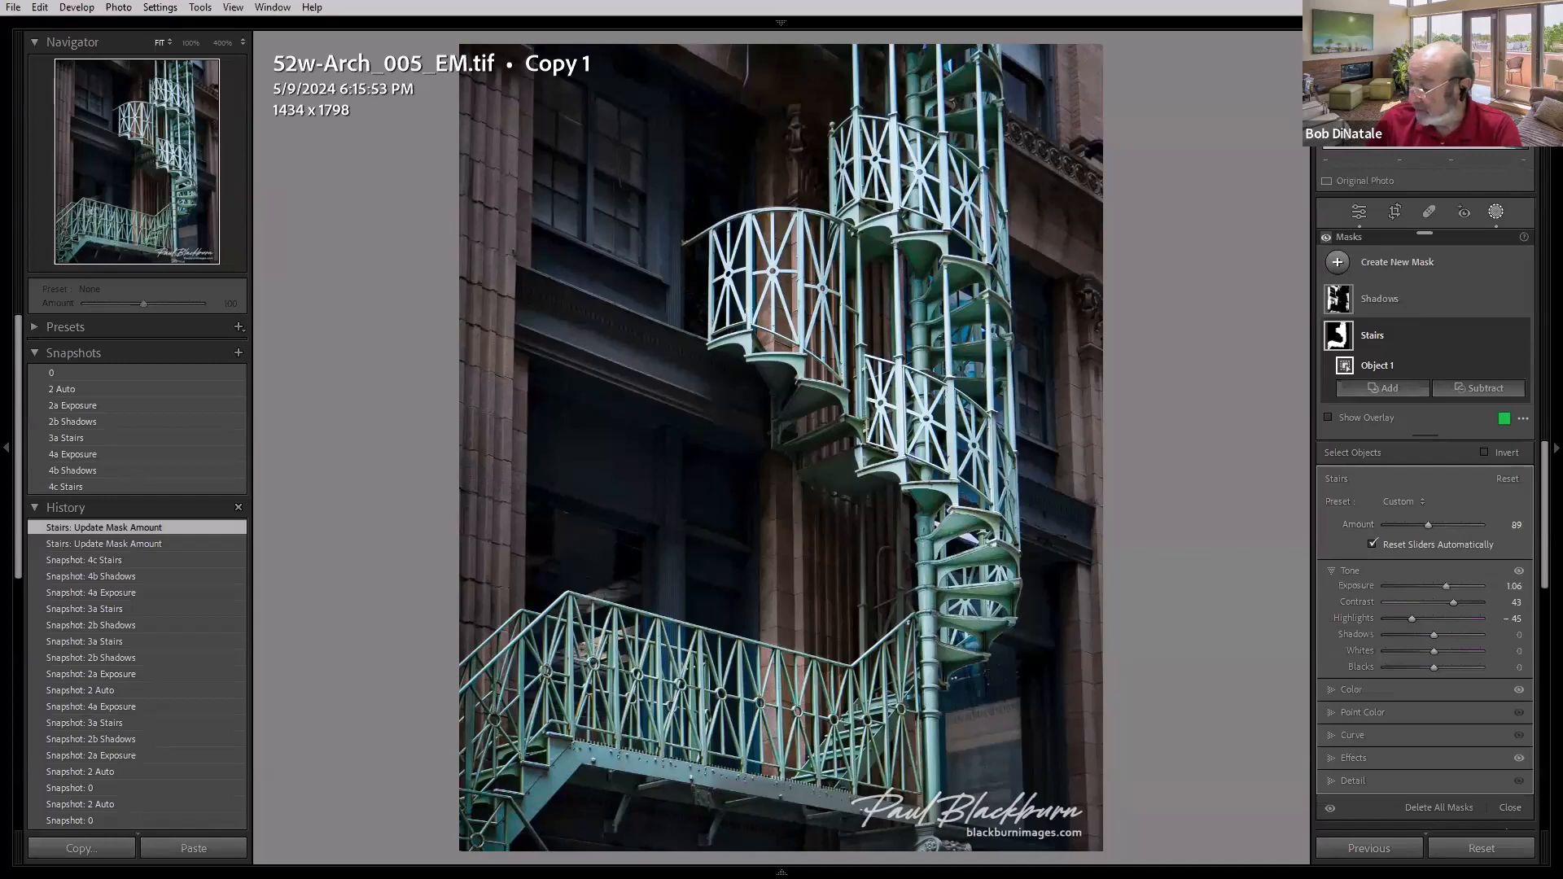
Step: Open Copy 1 of the pheasant photo 52w-BW_004_EM.tif and review its 4a Beak, 0, 2a Auto and 3a Bird snapshots
{"action": "key", "text": "Right"}
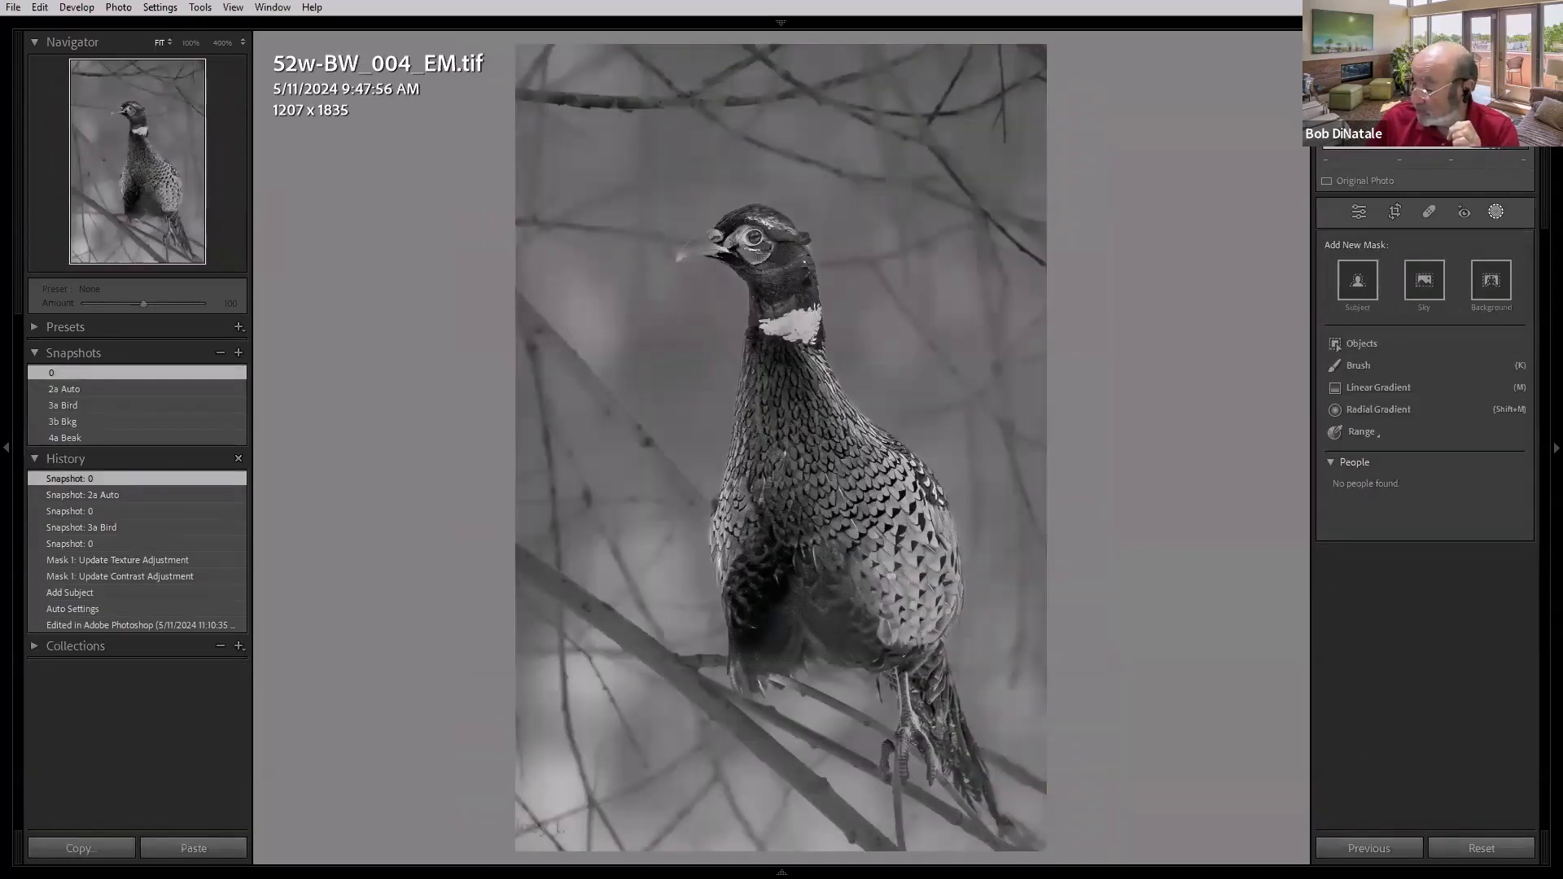
{"action": "left_click", "coordinate": [65, 438]}
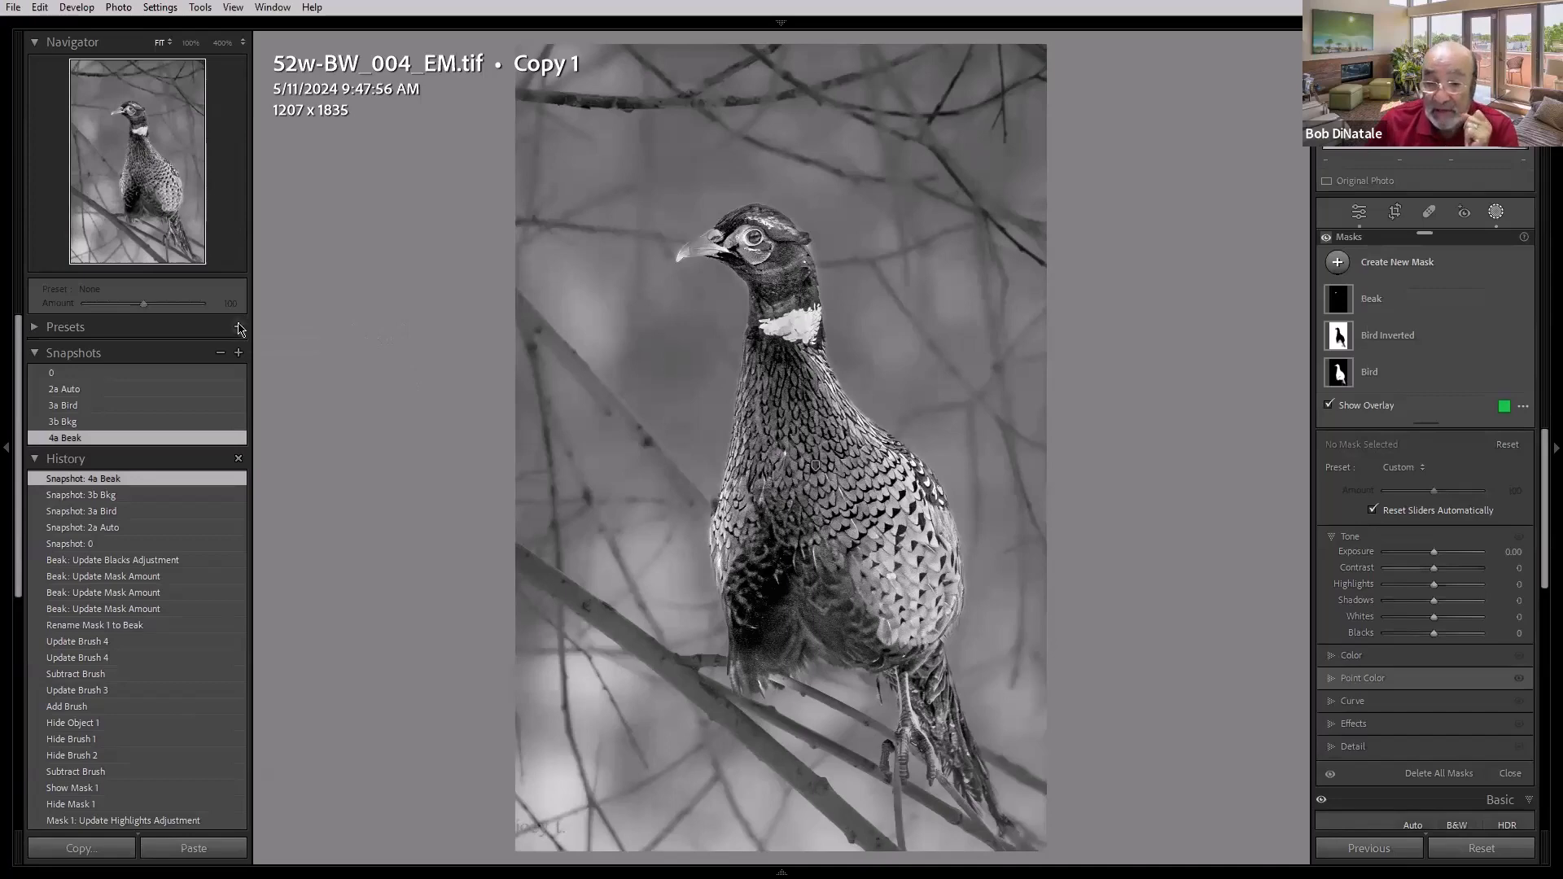
{"action": "left_click", "coordinate": [104, 375]}
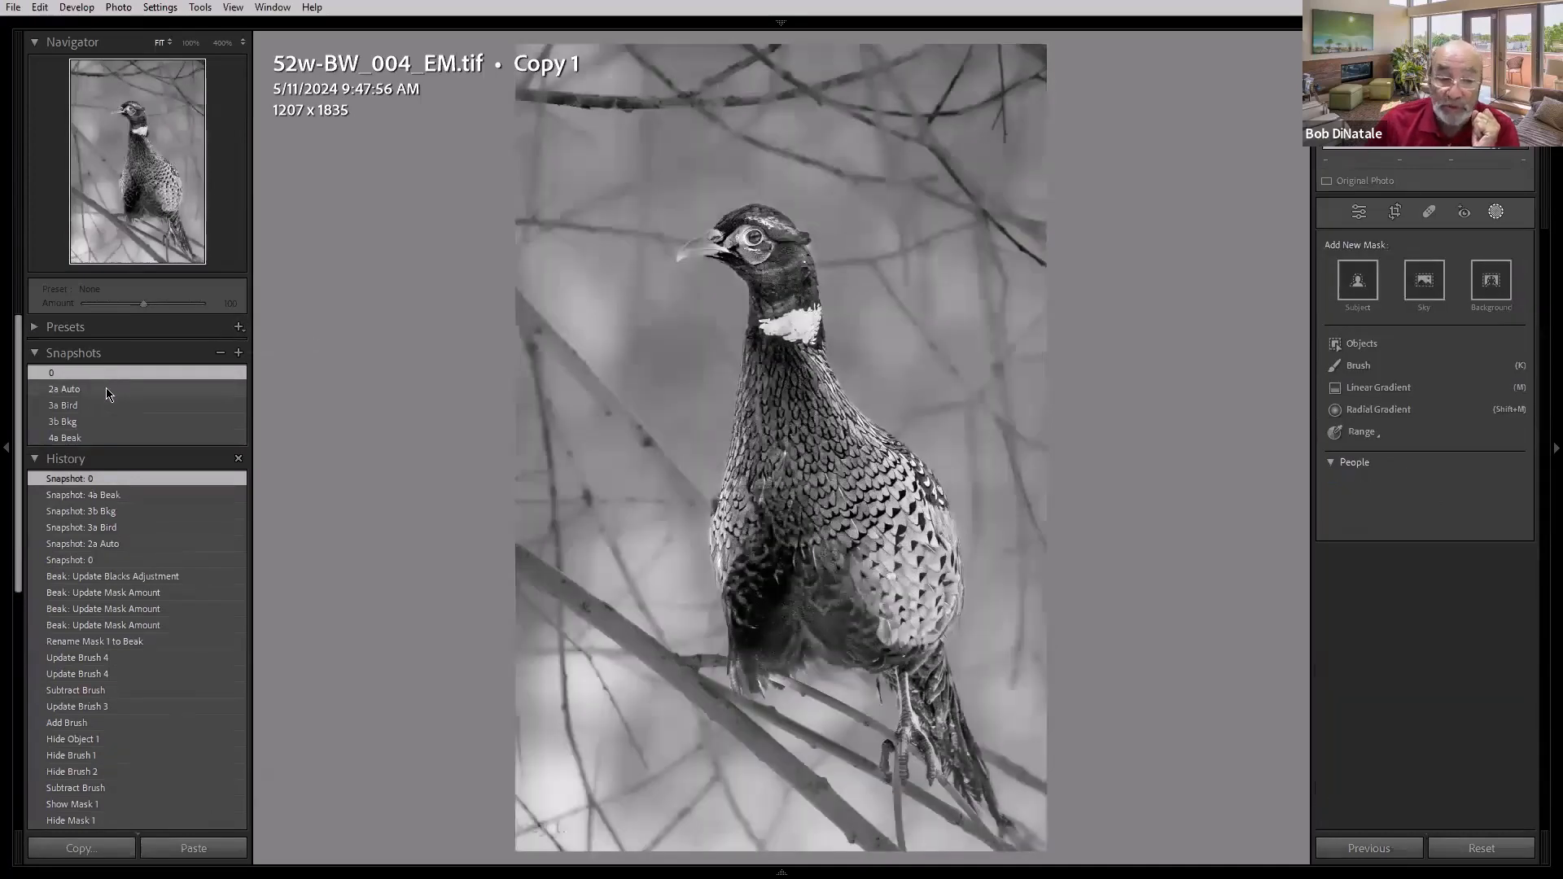
{"action": "left_click", "coordinate": [109, 391]}
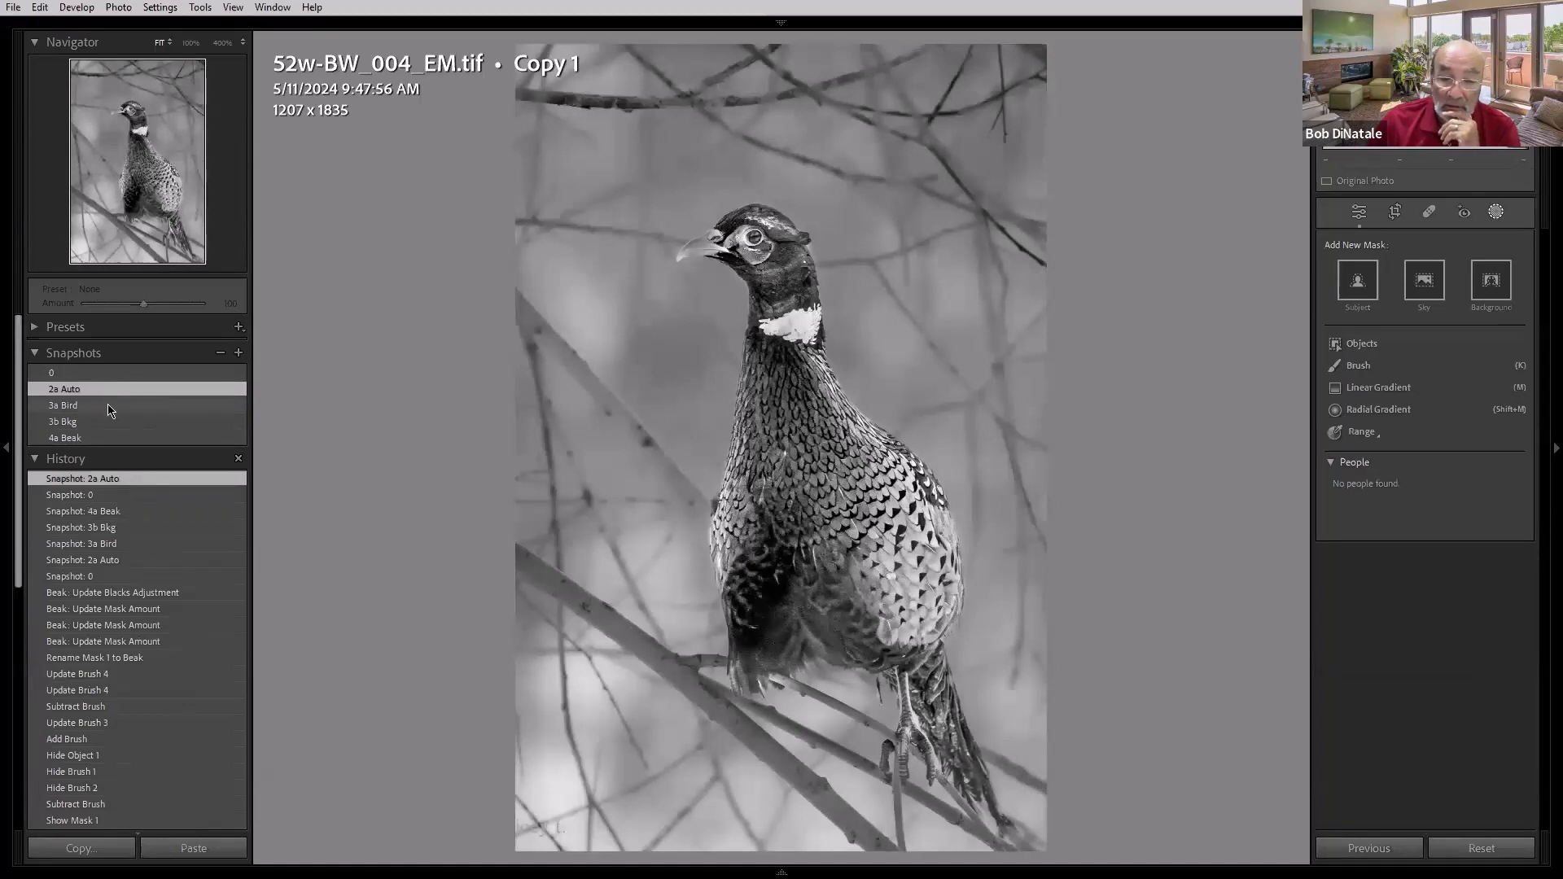
{"action": "left_click", "coordinate": [110, 411]}
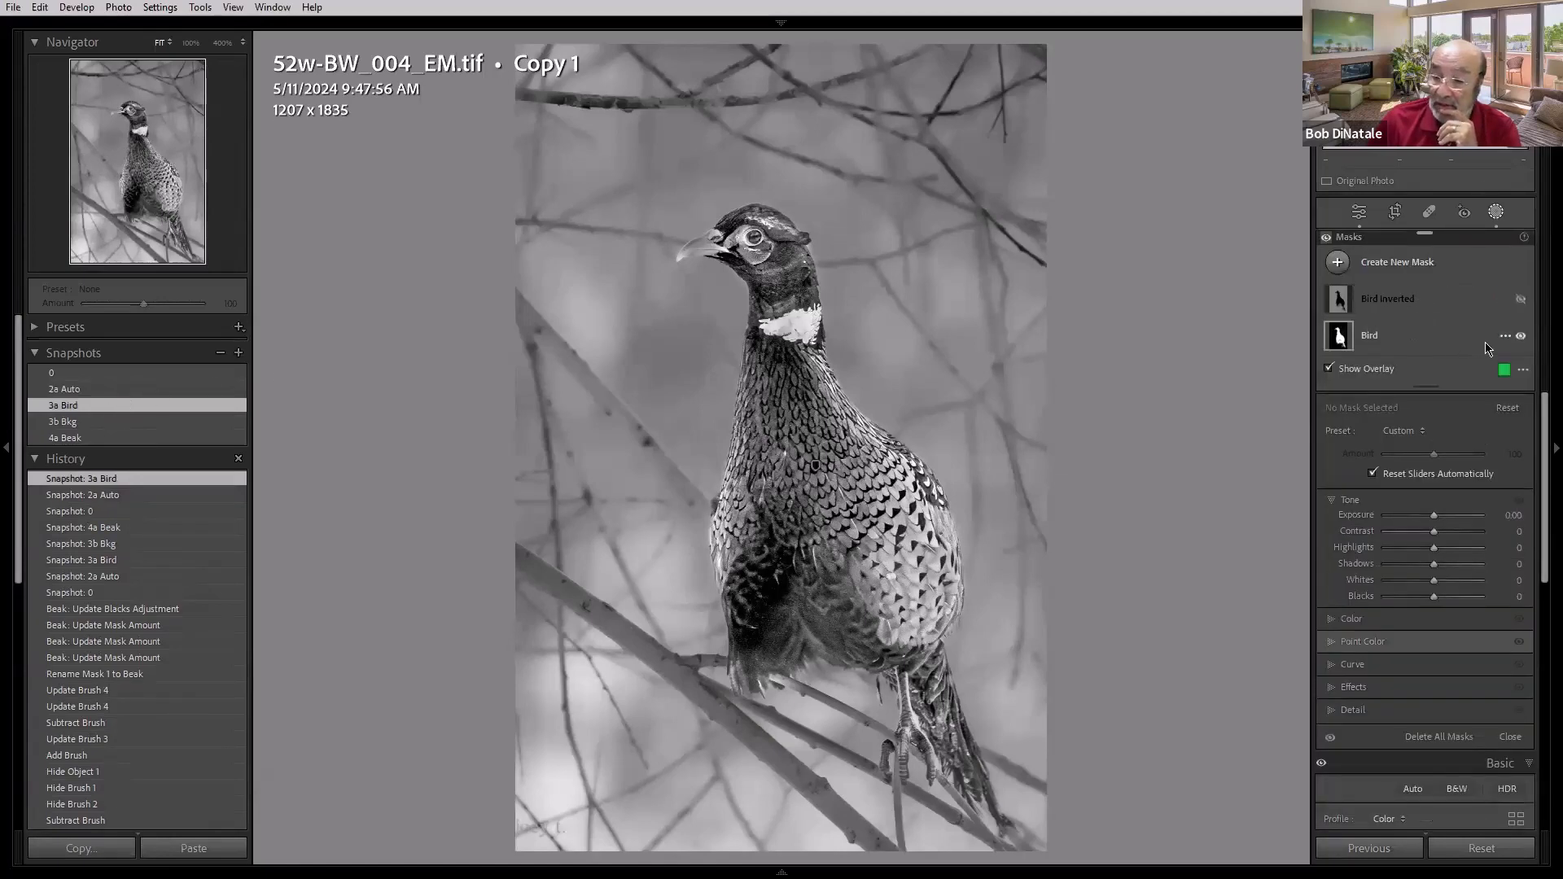
Step: Toggle the Bird mask off and on twice to compare its effect, and restore the 3b Bkg snapshot
{"action": "left_click", "coordinate": [1520, 336]}
{"action": "left_click", "coordinate": [1520, 336]}
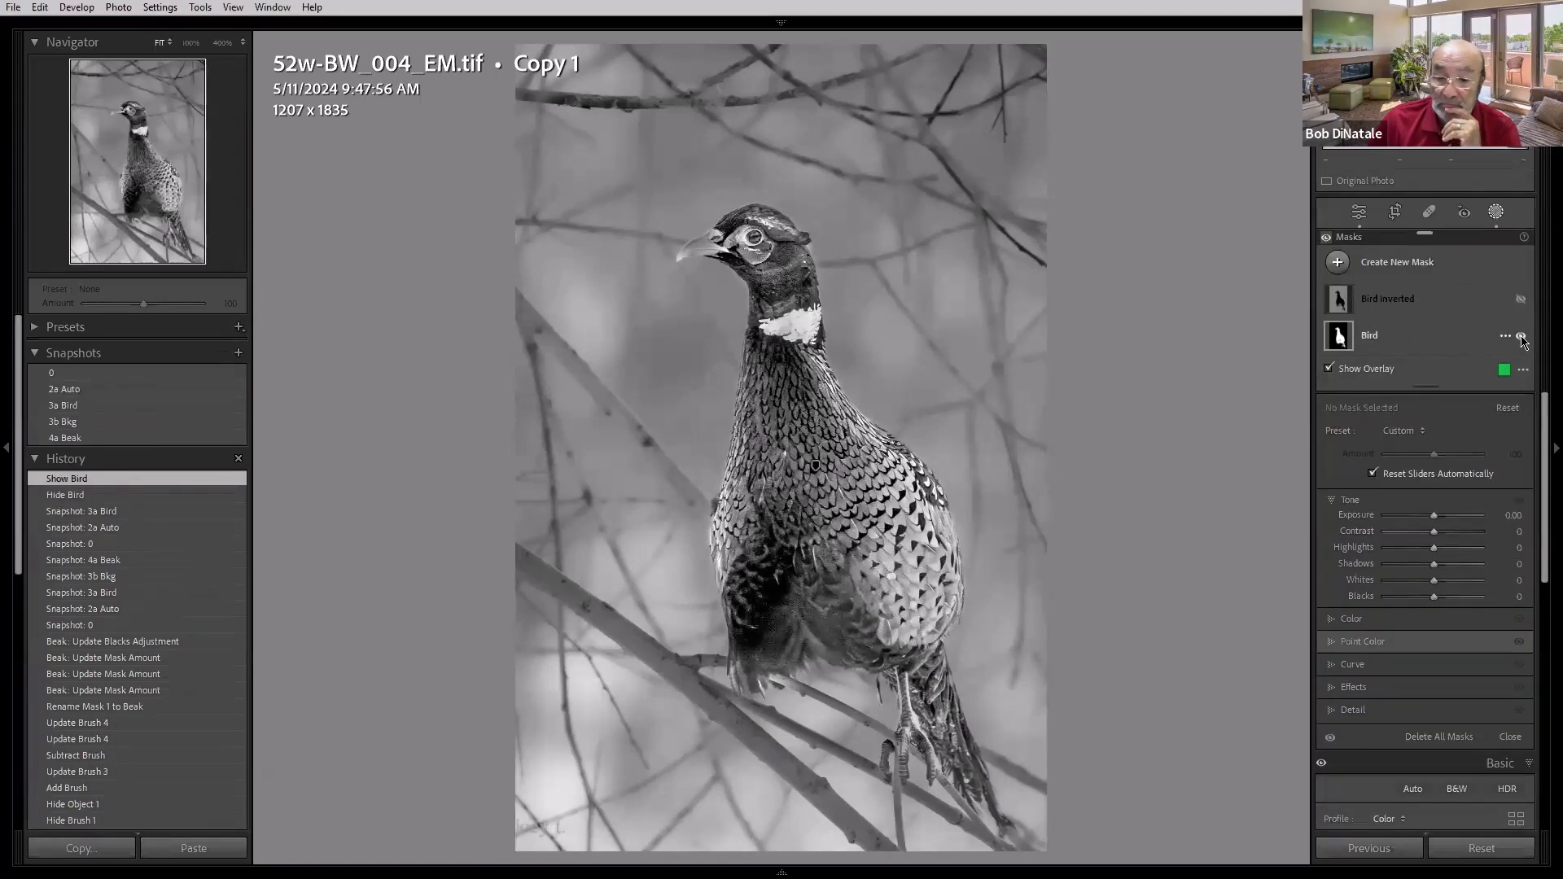
{"action": "left_click", "coordinate": [1520, 337]}
{"action": "left_click", "coordinate": [1521, 336]}
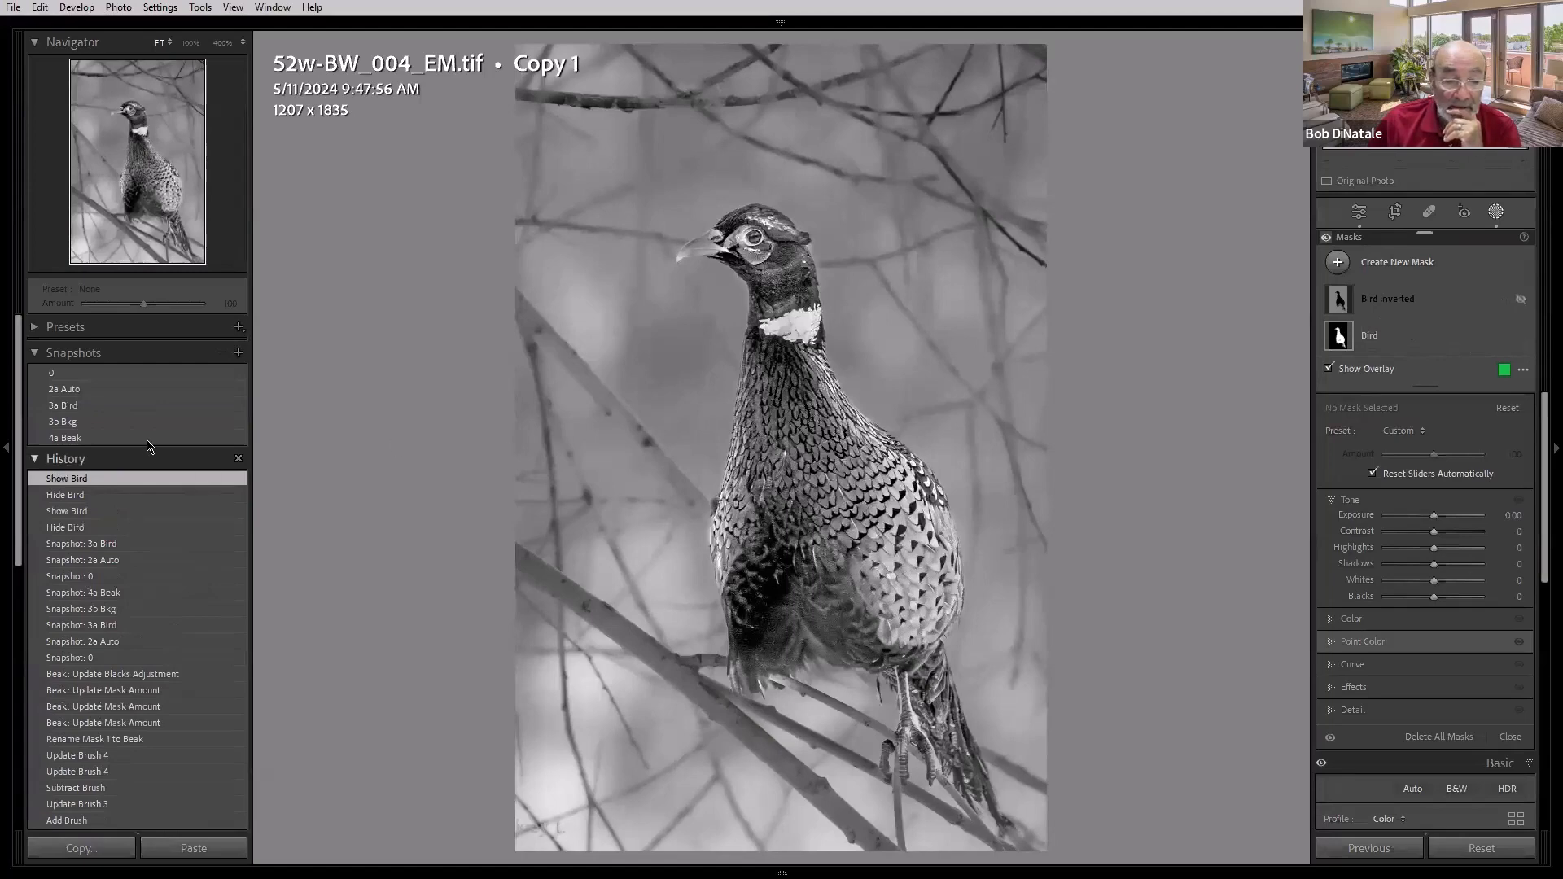
{"action": "left_click", "coordinate": [122, 423]}
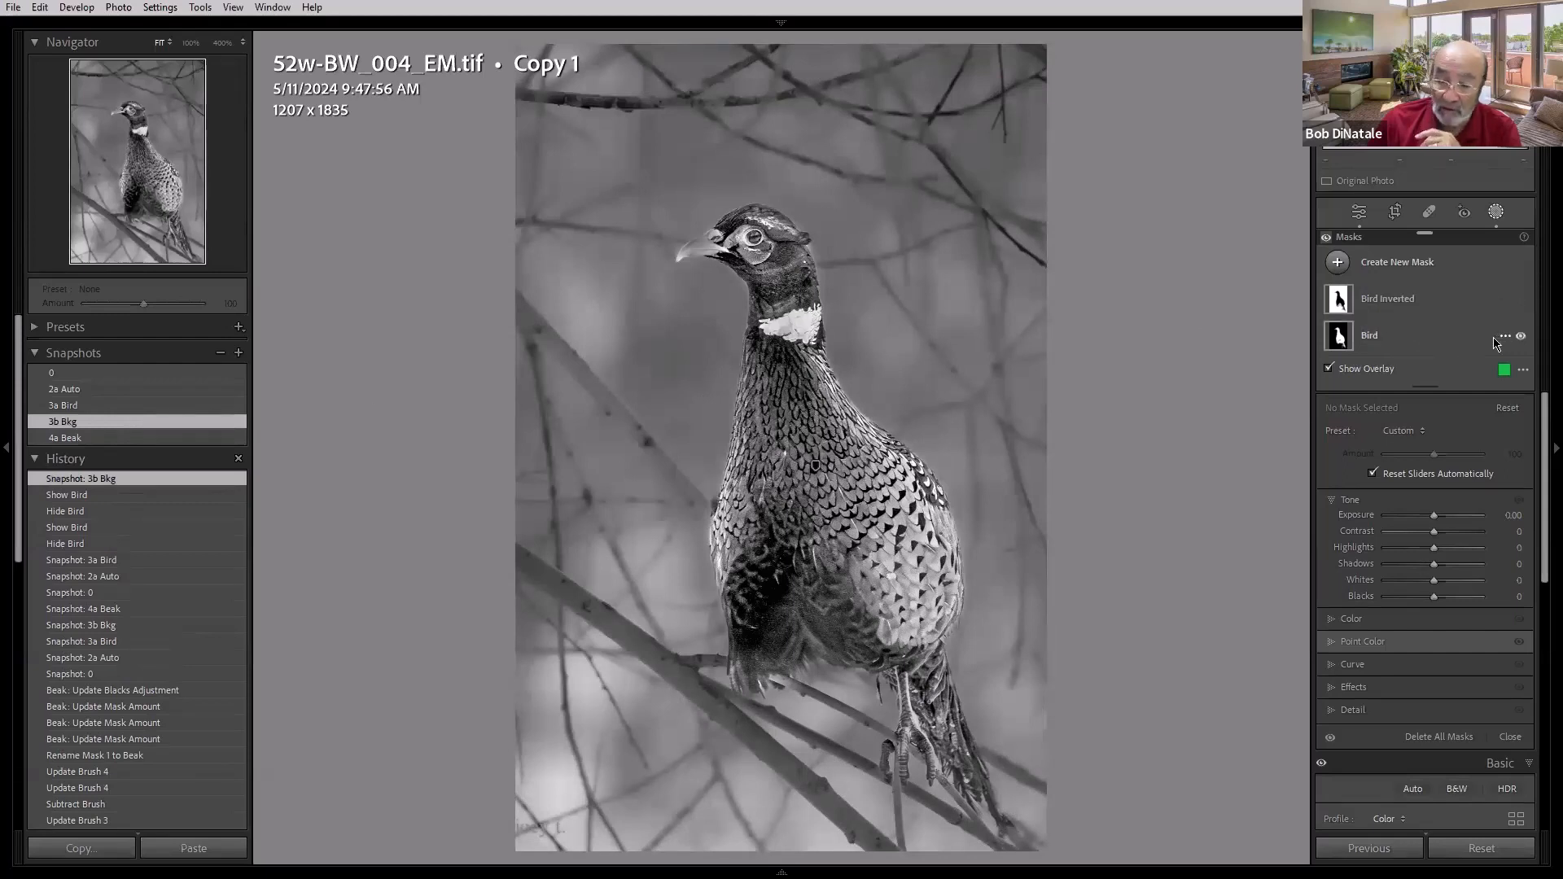
Step: Try a Subject mask on the 2a Auto snapshot with its overlay hidden, setting contrast to -59 and exposure to -0.65
{"action": "left_click", "coordinate": [78, 394]}
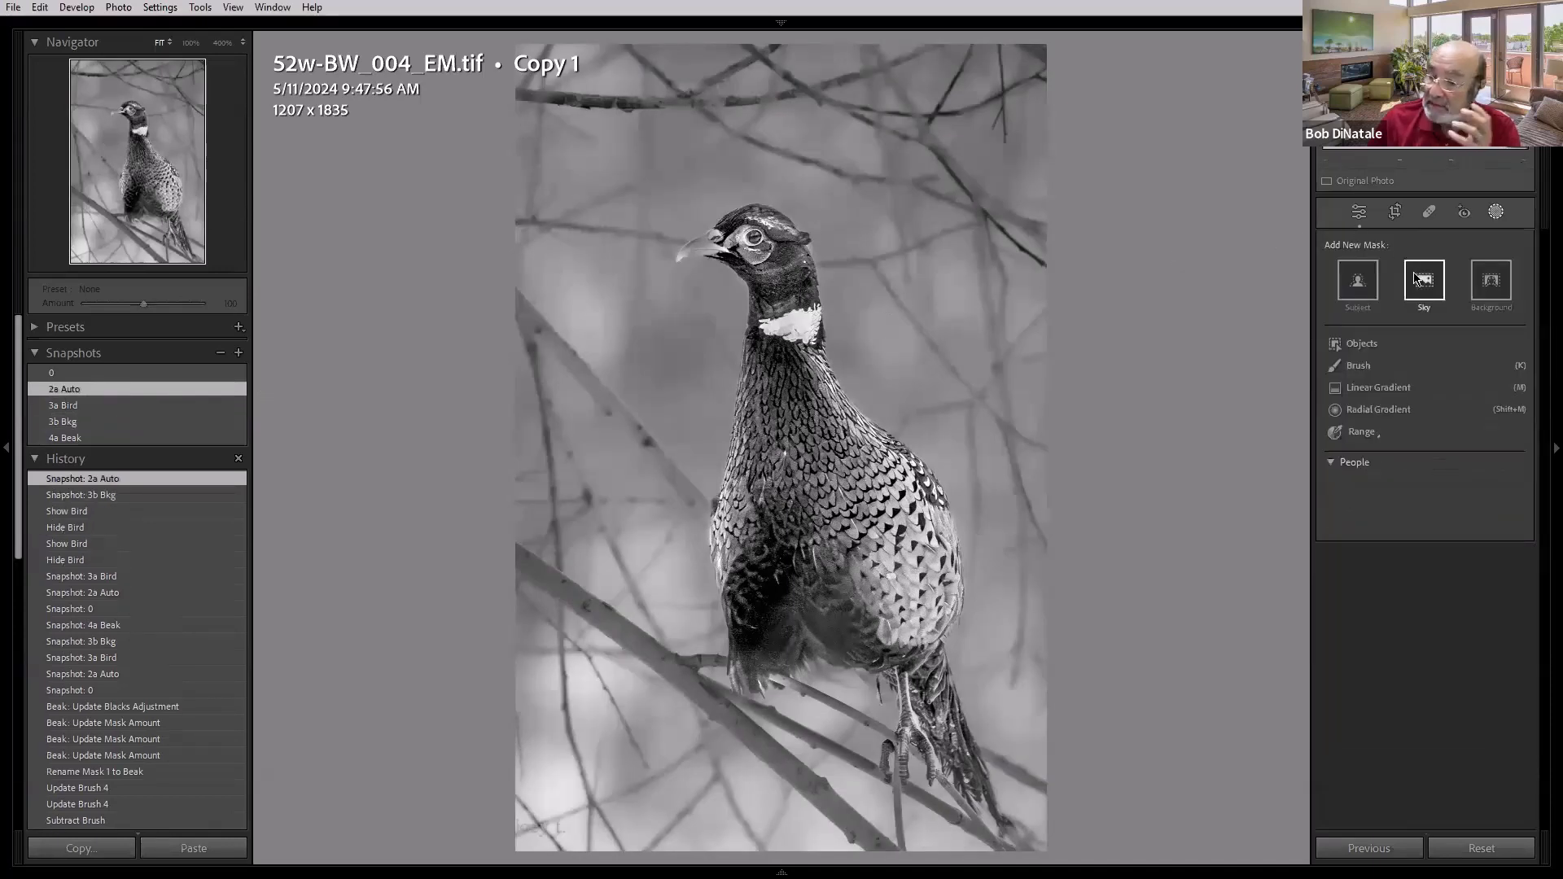
{"action": "left_click", "coordinate": [1357, 291]}
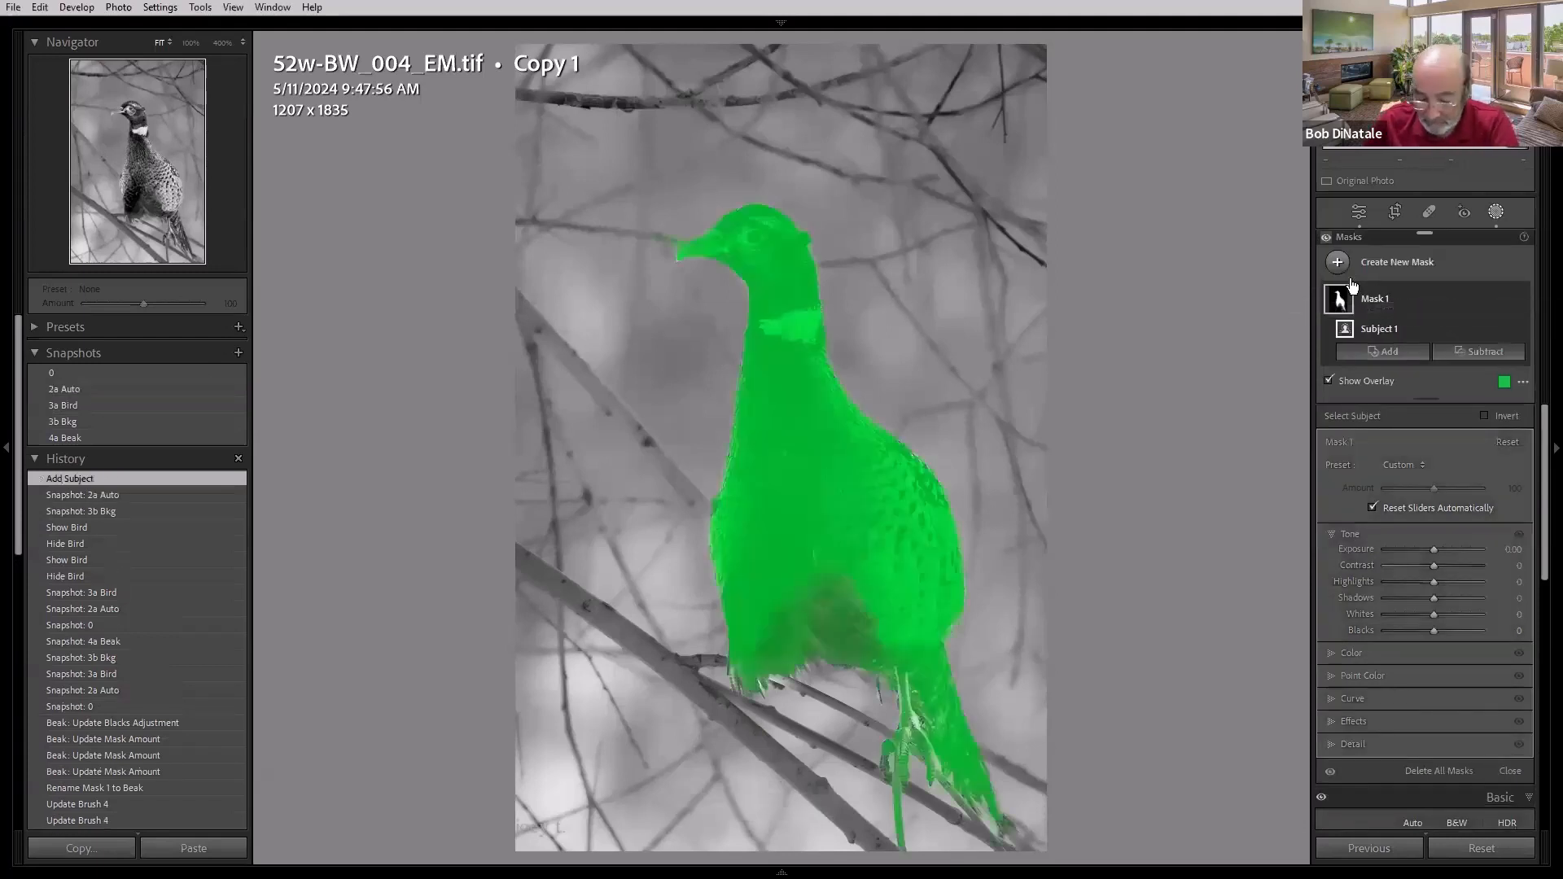
{"action": "key", "text": "o"}
{"action": "left_click_drag", "start_coordinate": [1436, 550], "coordinate": [1407, 563]}
{"action": "left_click", "coordinate": [1426, 547]}
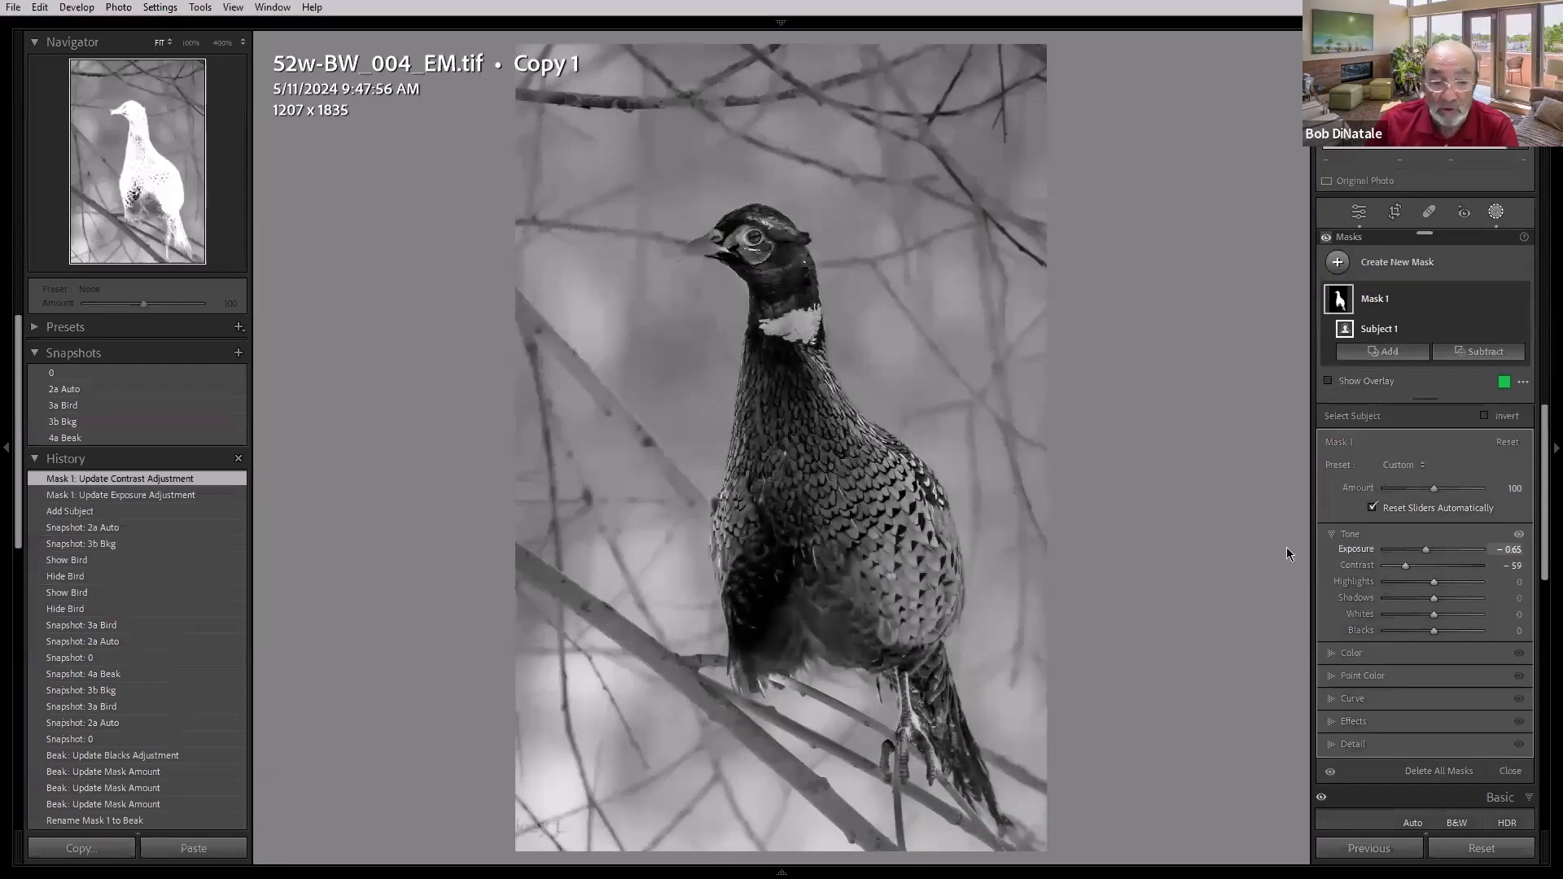
Step: Restore the pheasant photo's 2a Auto snapshot and compare it with 3a Bird
{"action": "left_click", "coordinate": [122, 390]}
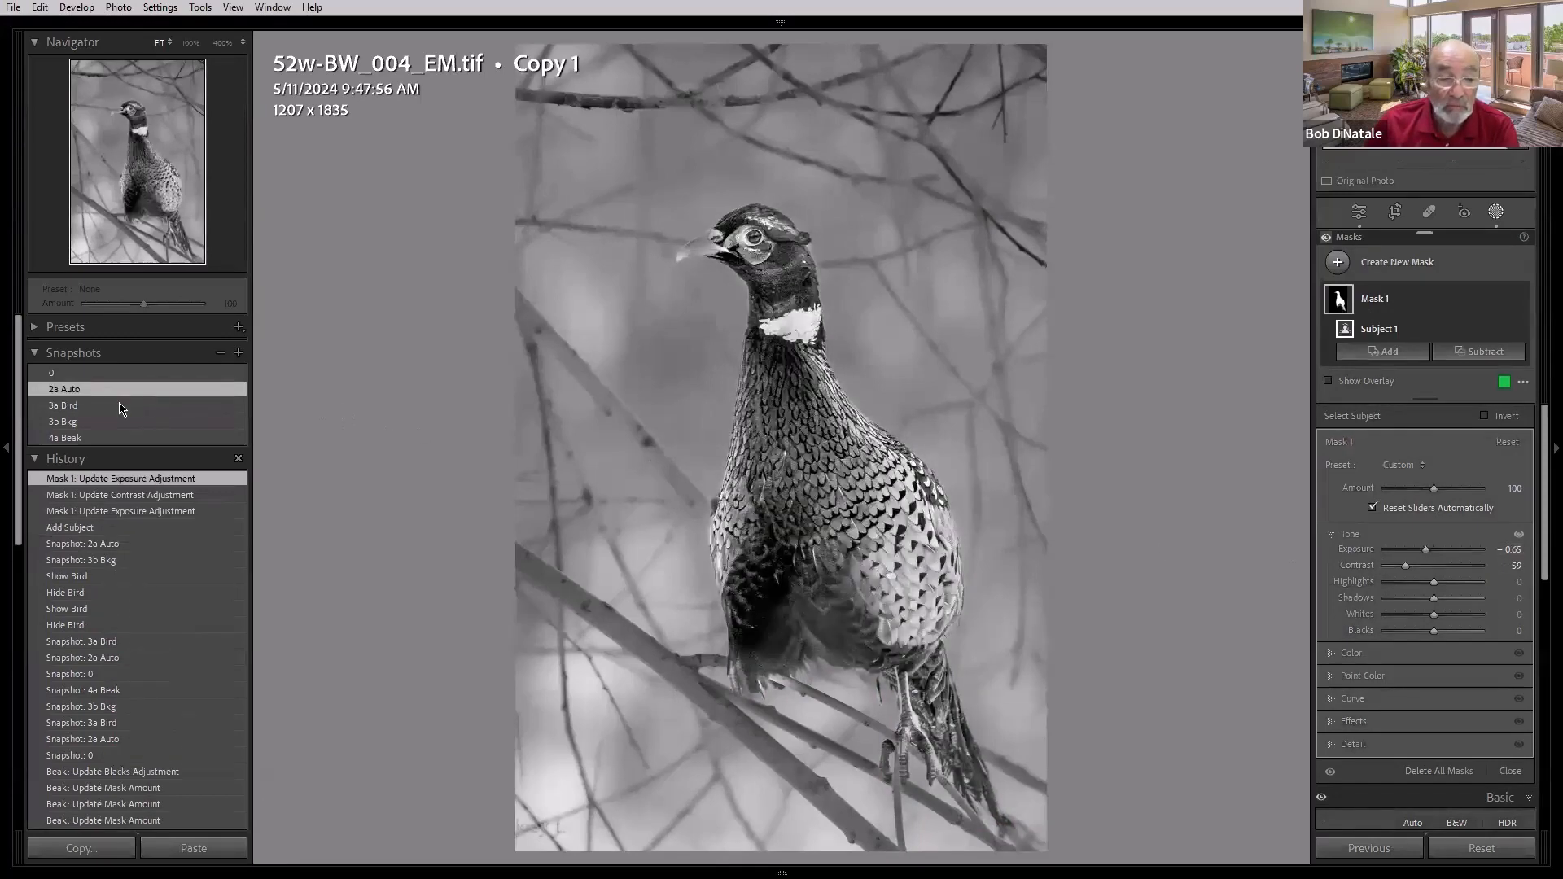
{"action": "left_click", "coordinate": [121, 406]}
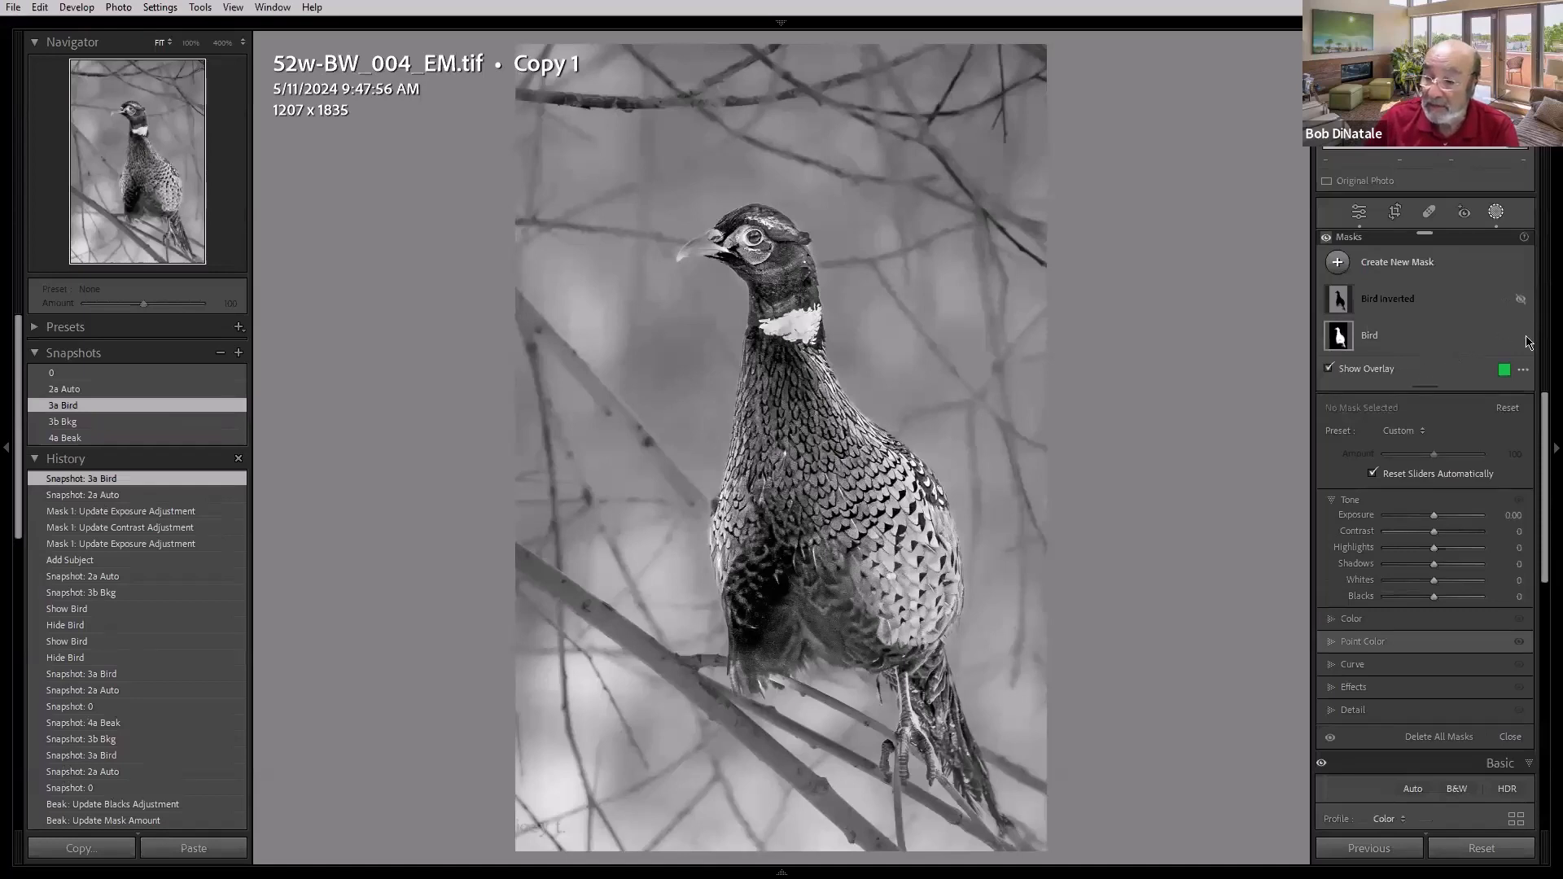
Step: Hide and show the Bird mask in the 3a Bird snapshot to compare its effect on the pheasant
{"action": "mouse_move", "coordinate": [1523, 340]}
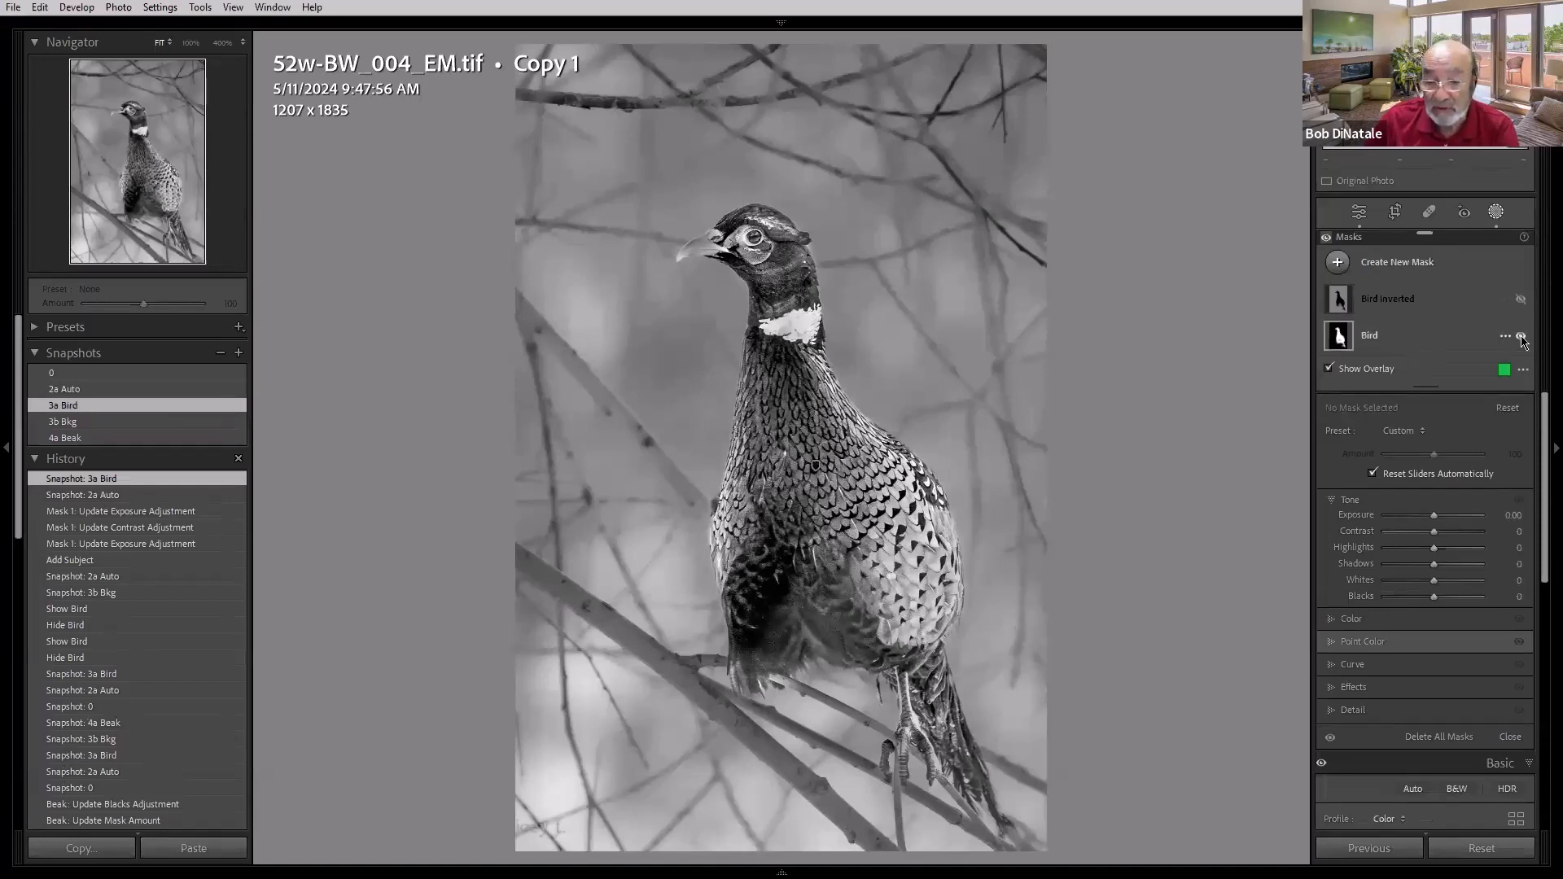
{"action": "left_click", "coordinate": [1522, 339]}
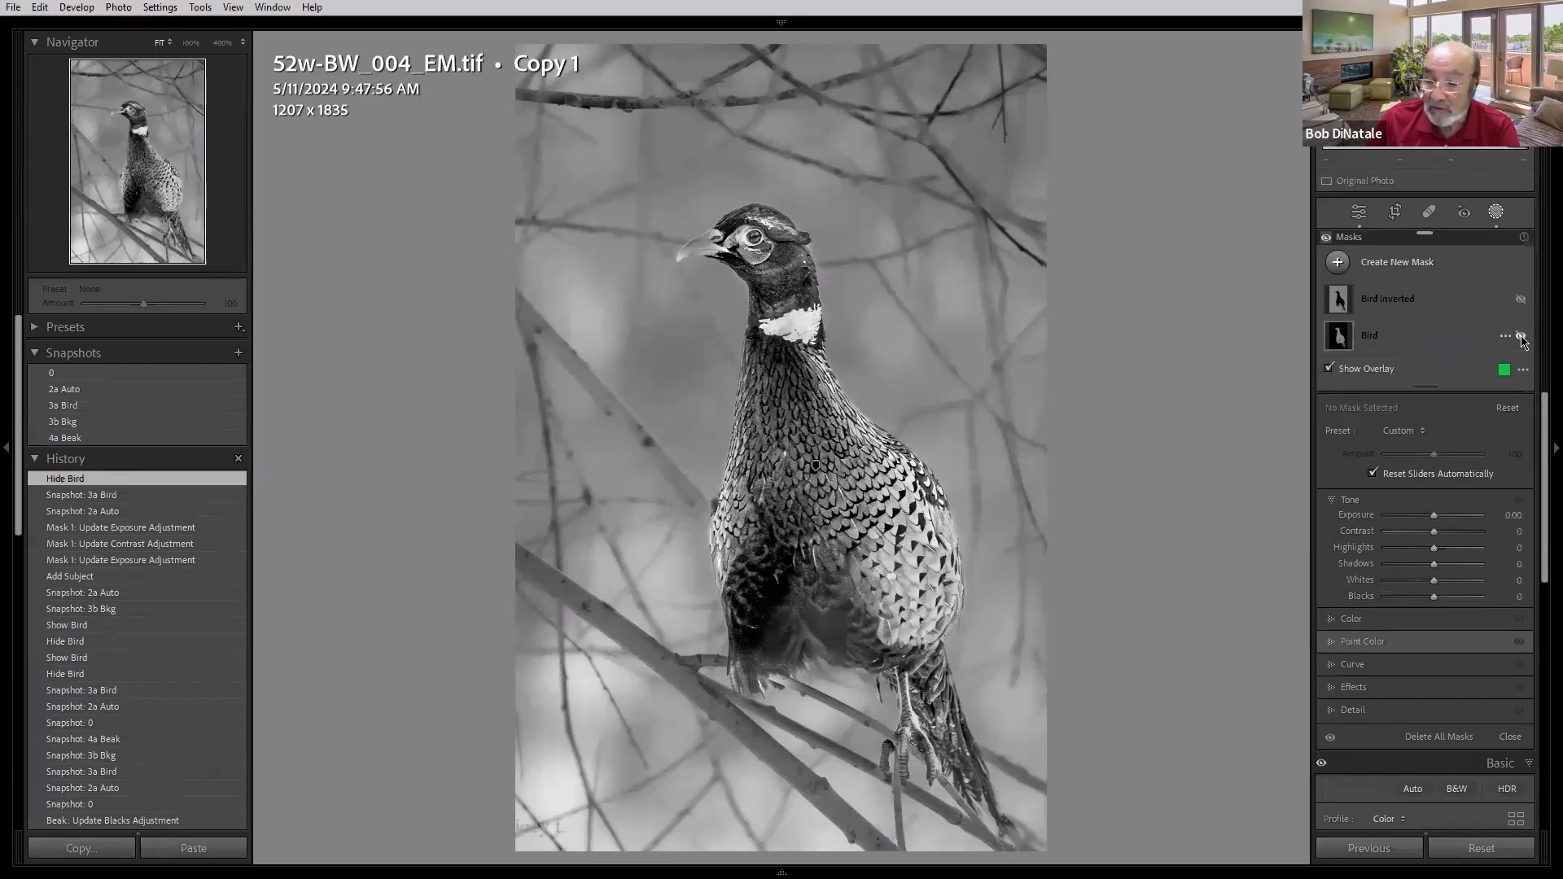
{"action": "left_click", "coordinate": [1522, 339]}
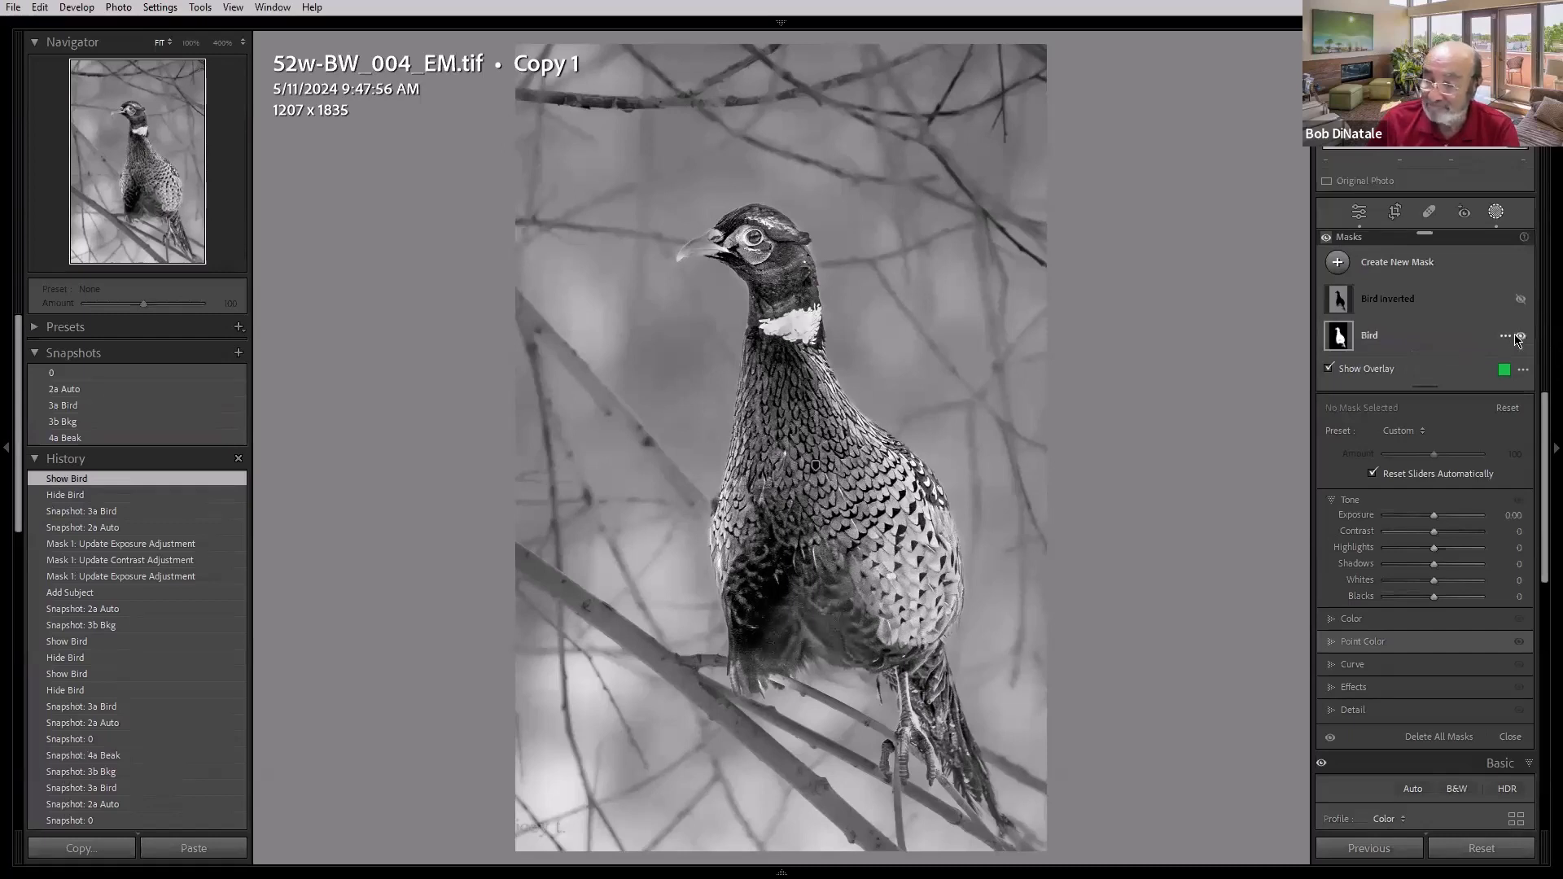
Step: Try subtracting a brush stroke along the pheasant's tail from the Bird mask
{"action": "left_click", "coordinate": [1409, 340]}
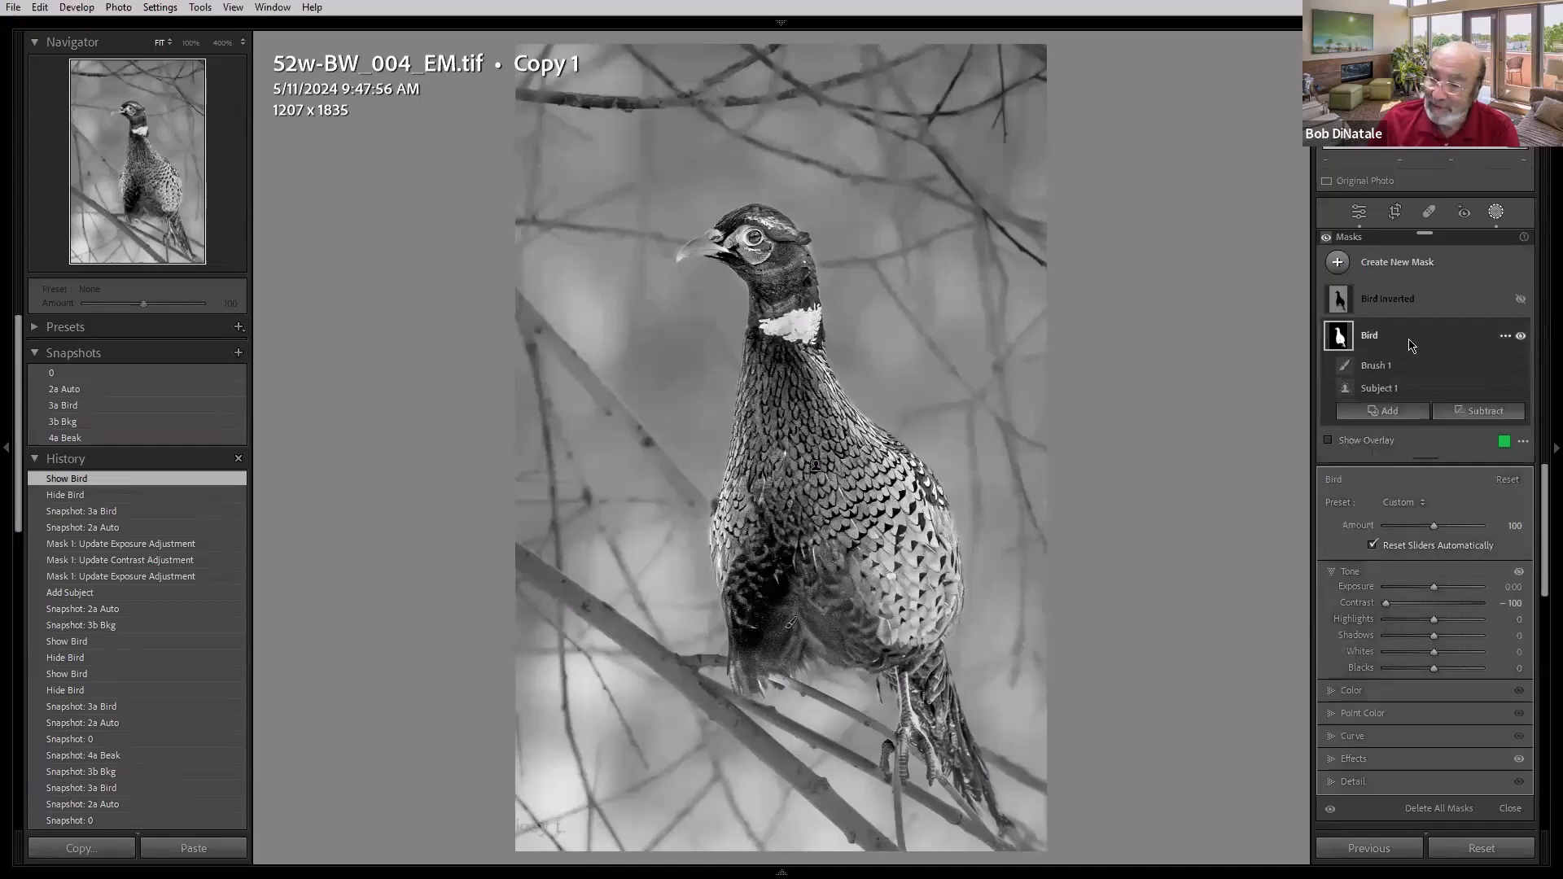
{"action": "left_click", "coordinate": [1469, 413]}
{"action": "left_click", "coordinate": [1448, 568]}
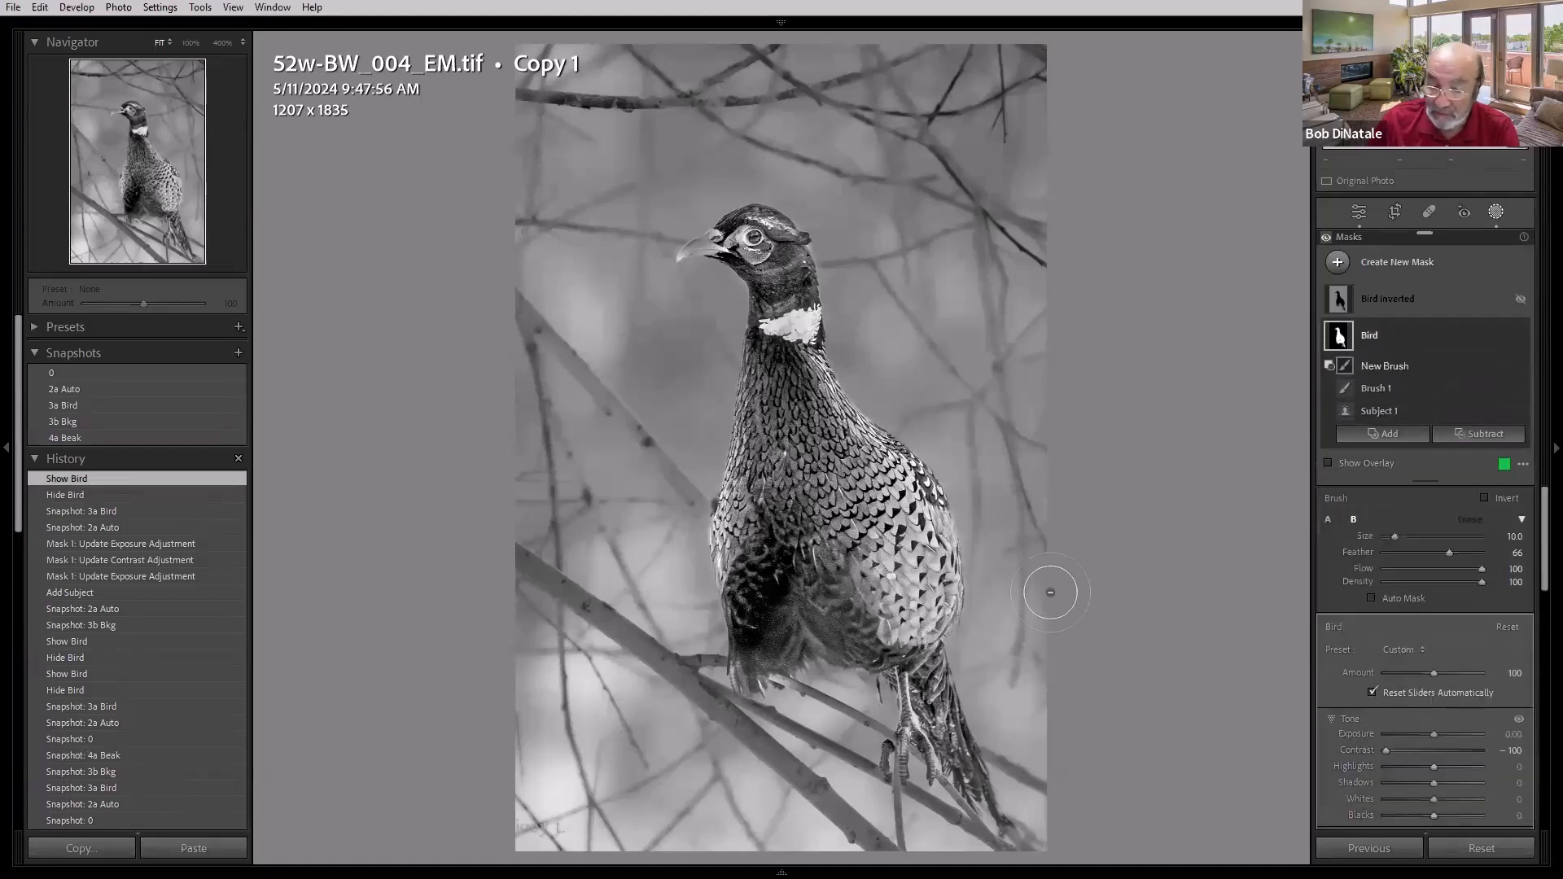
{"action": "mouse_move", "coordinate": [939, 708]}
{"action": "left_mouse_down"}
{"action": "mouse_move", "coordinate": [984, 796]}
{"action": "mouse_move", "coordinate": [929, 685]}
{"action": "mouse_move", "coordinate": [991, 806]}
{"action": "mouse_move", "coordinate": [940, 692]}
{"action": "mouse_move", "coordinate": [987, 810]}
{"action": "left_mouse_up"}
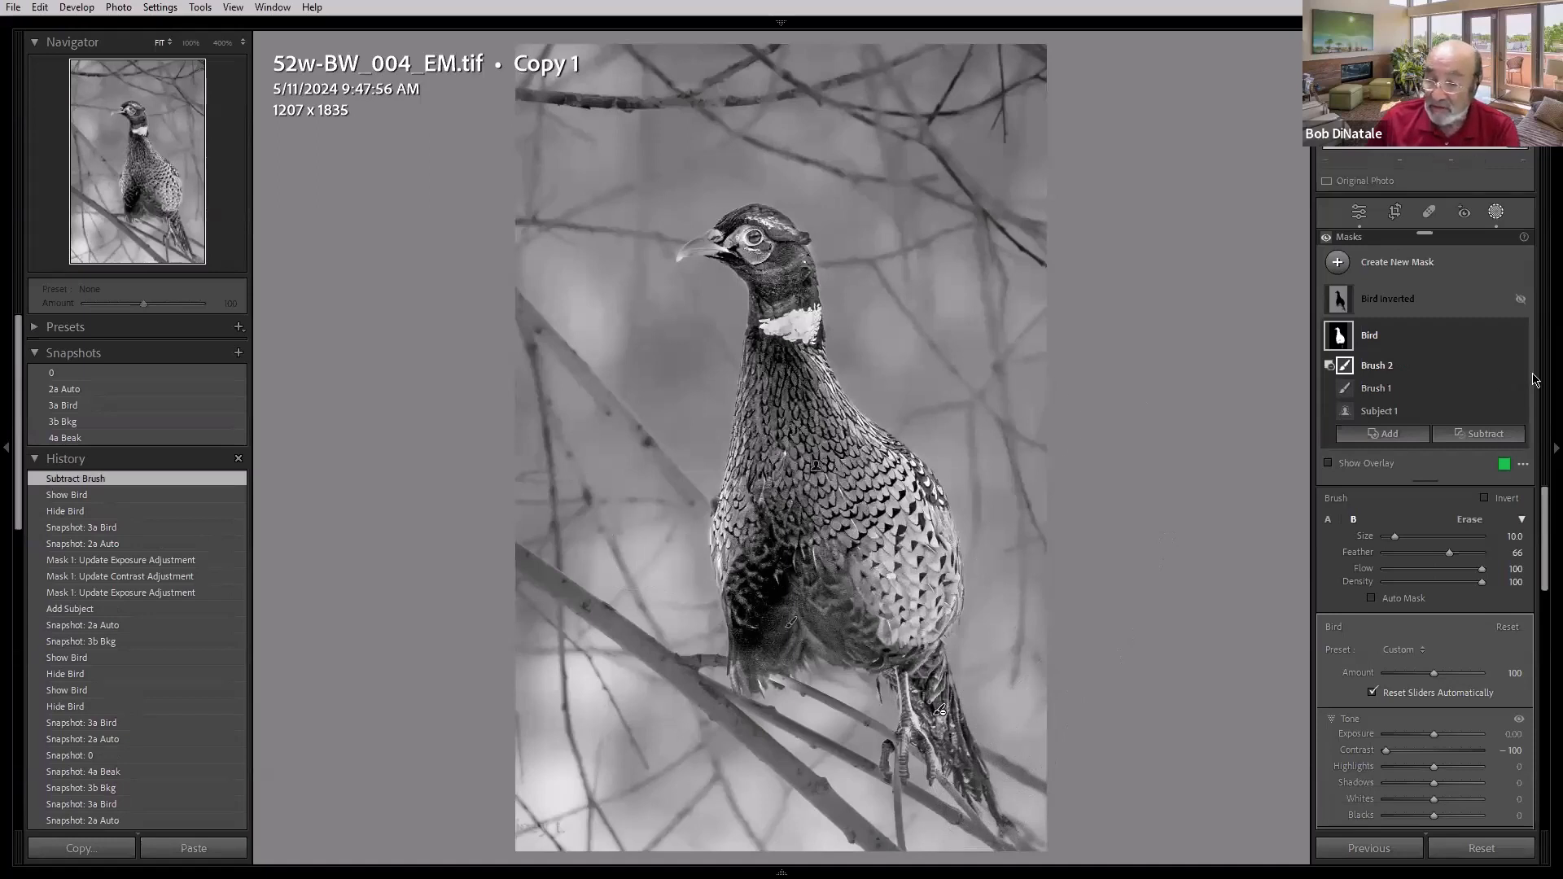
{"action": "mouse_move", "coordinate": [1522, 371]}
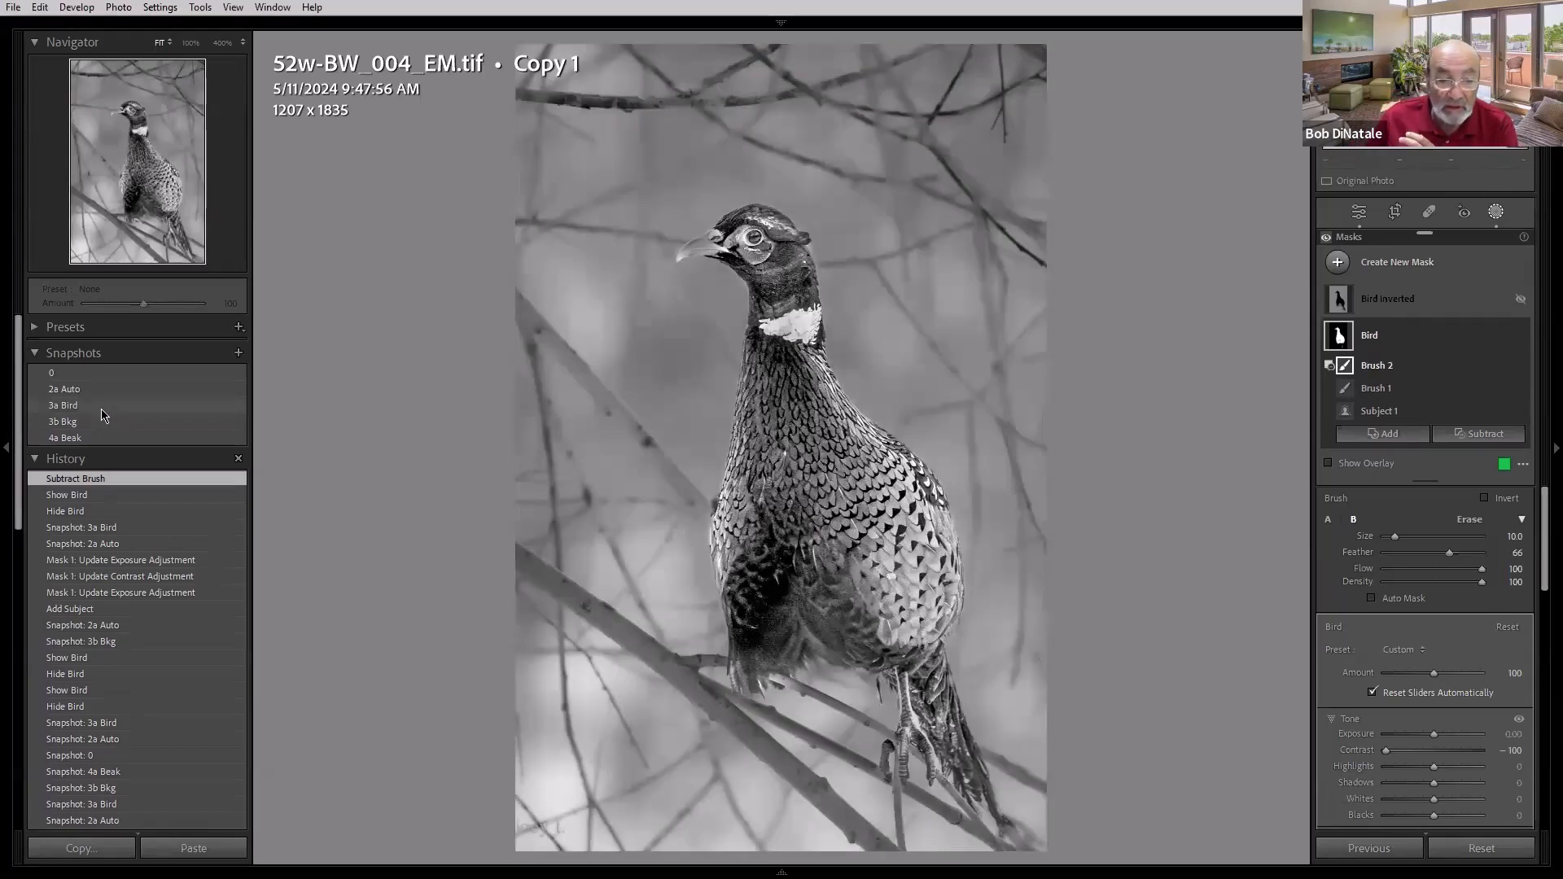
Step: Restore the 3a Bird and 3b Bkg snapshots in turn, and toggle the Bird Inverted mask off and on to compare the background
{"action": "left_click", "coordinate": [101, 406]}
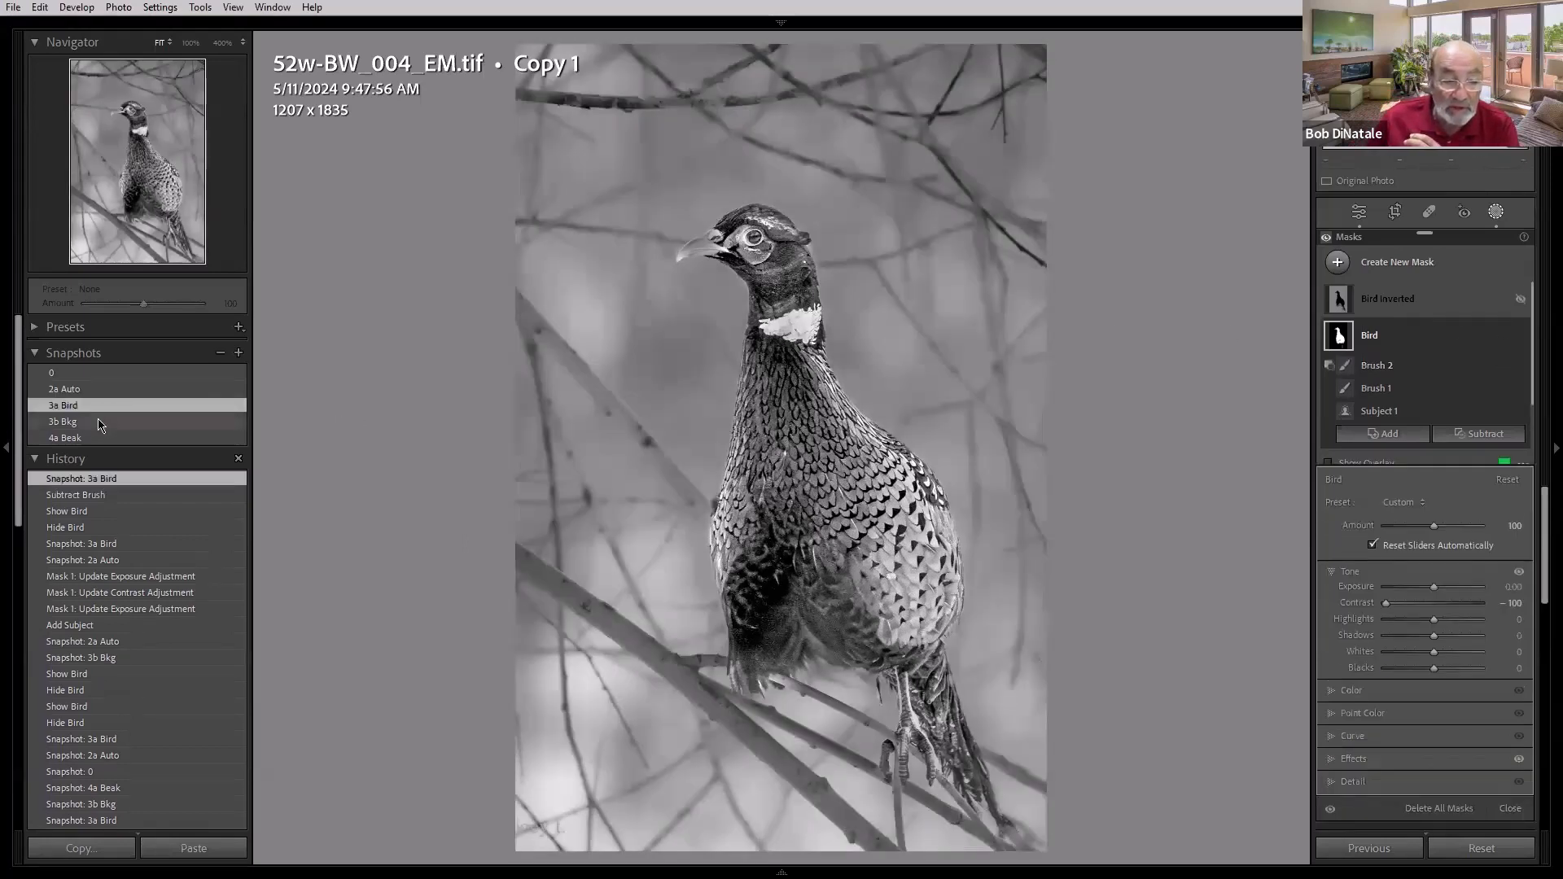
{"action": "left_click", "coordinate": [97, 421]}
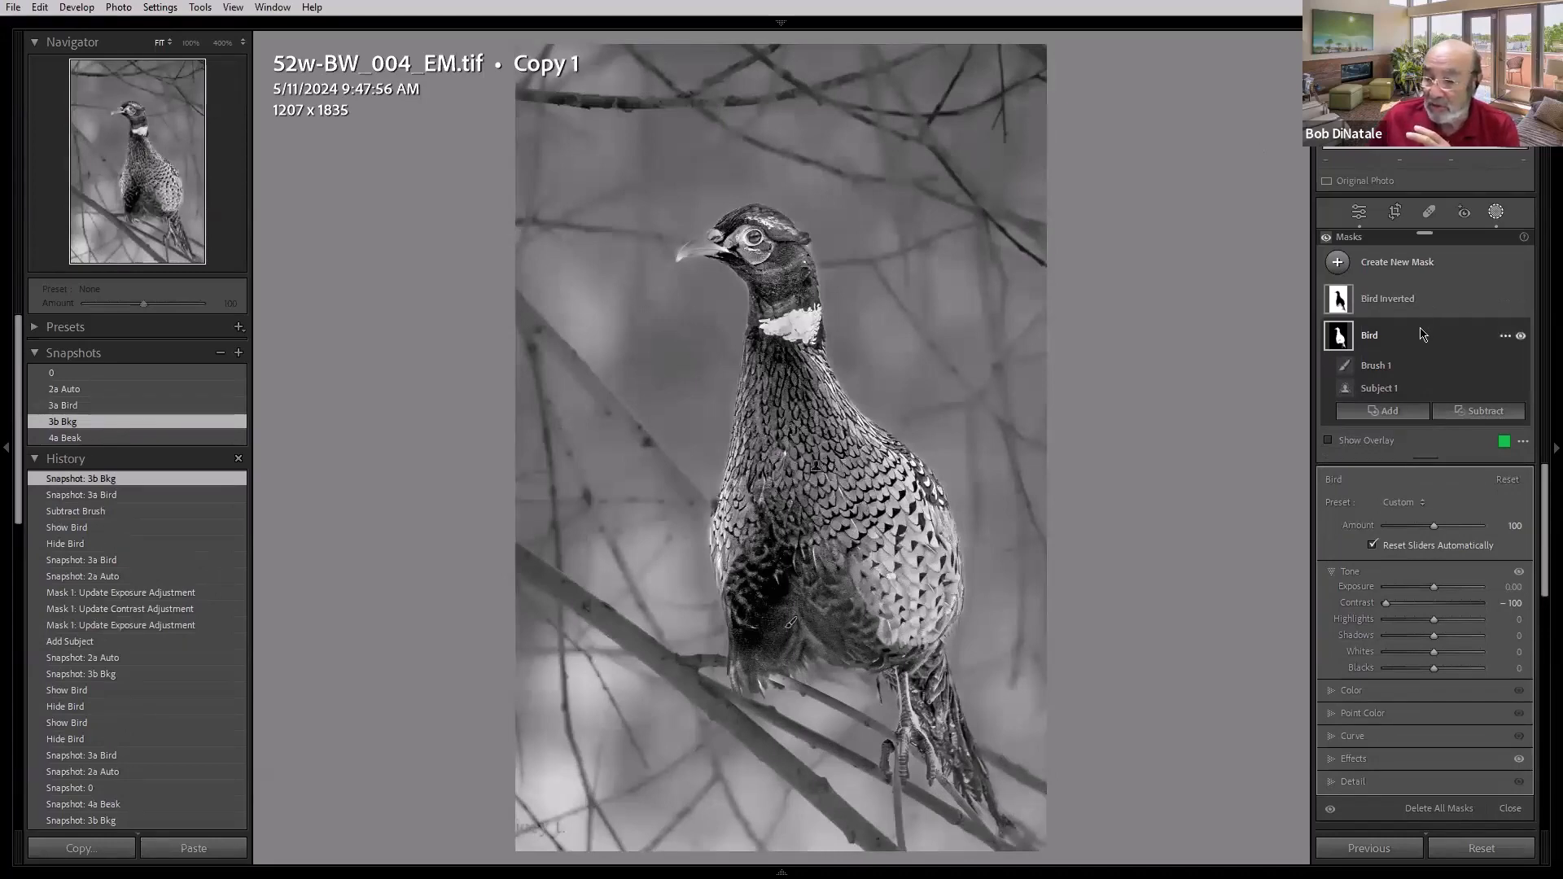
{"action": "left_click", "coordinate": [1504, 337]}
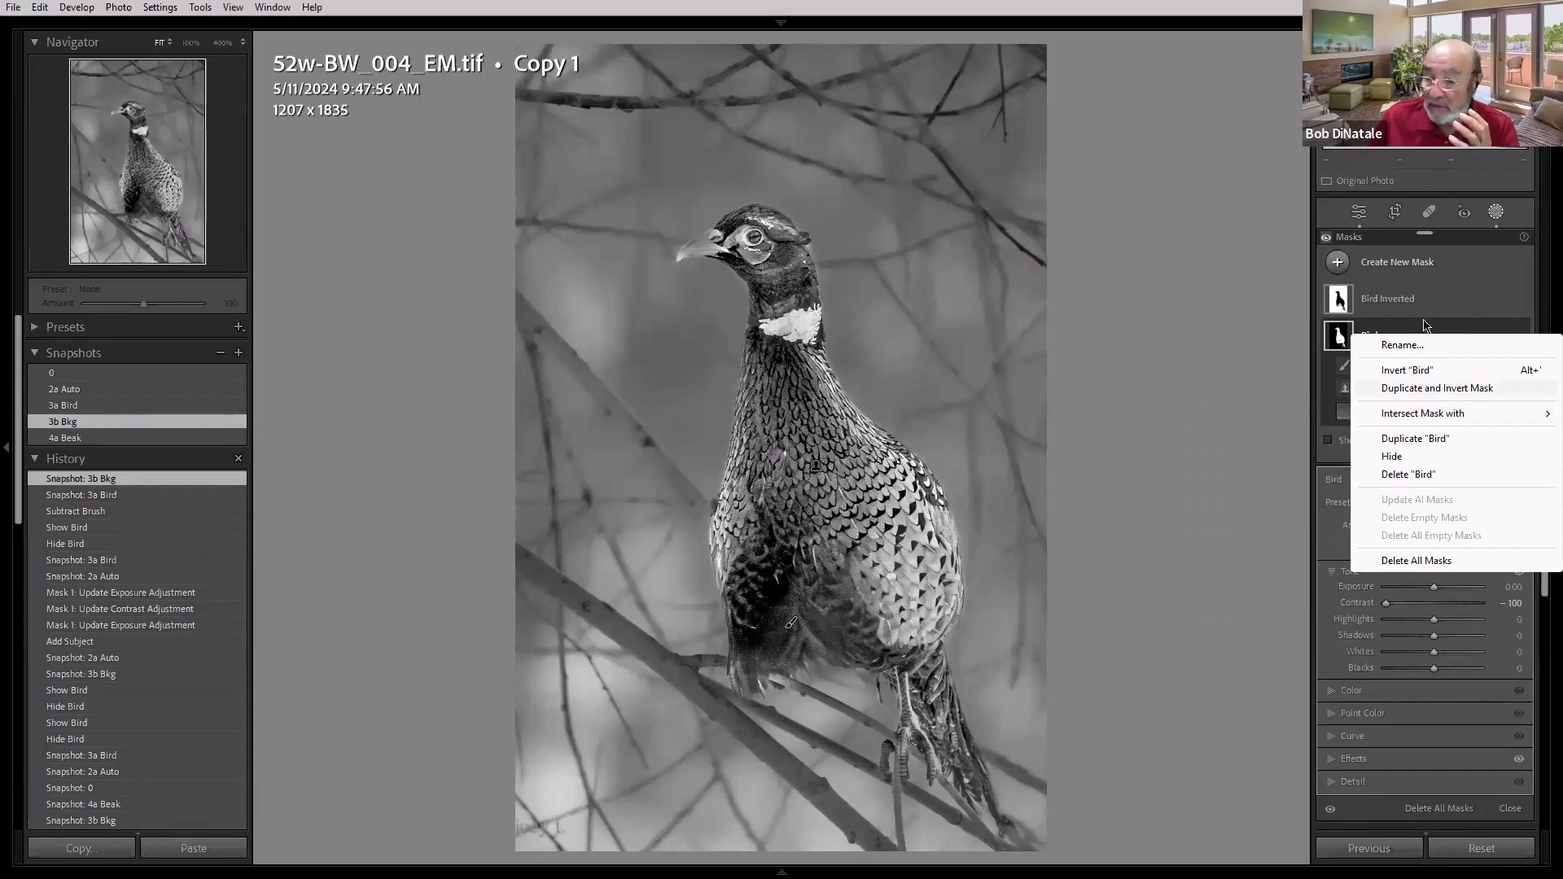
{"action": "left_click", "coordinate": [1449, 302]}
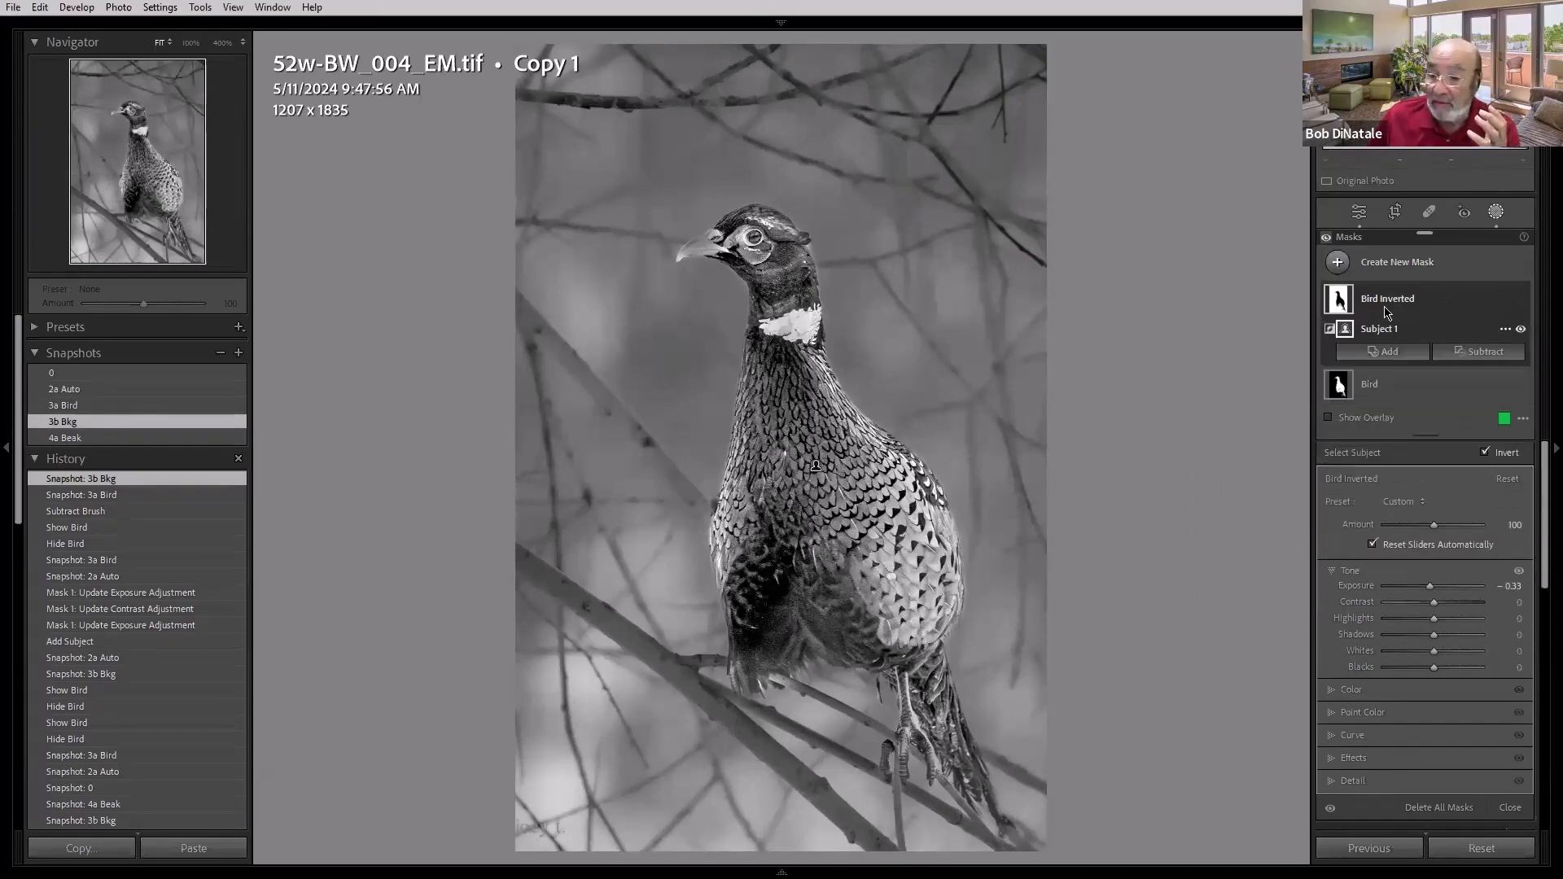
{"action": "left_click", "coordinate": [1521, 301]}
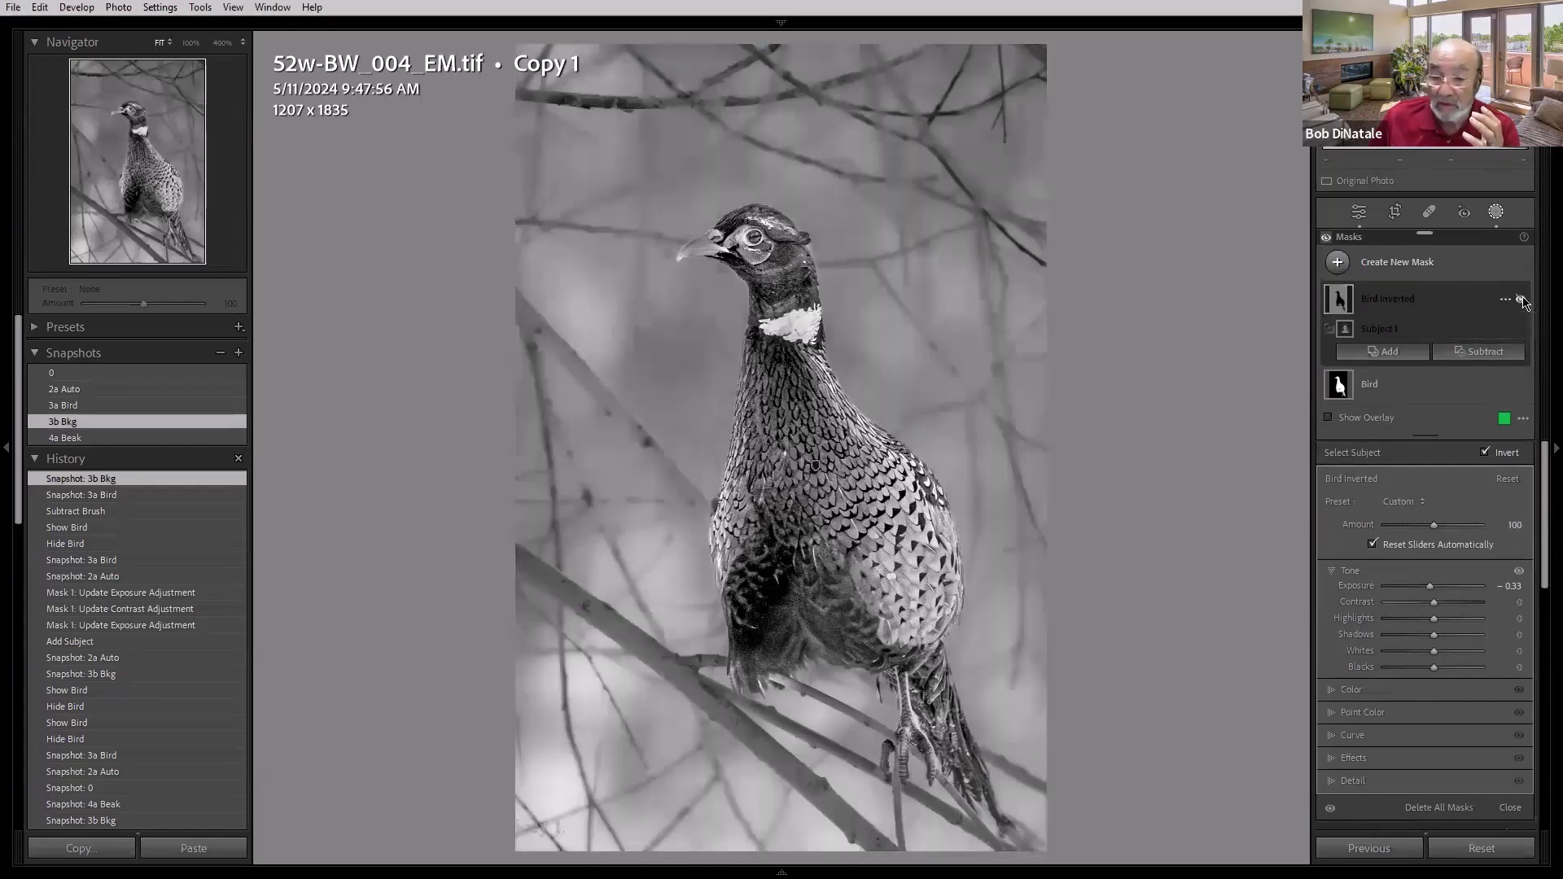
{"action": "left_click", "coordinate": [1521, 300]}
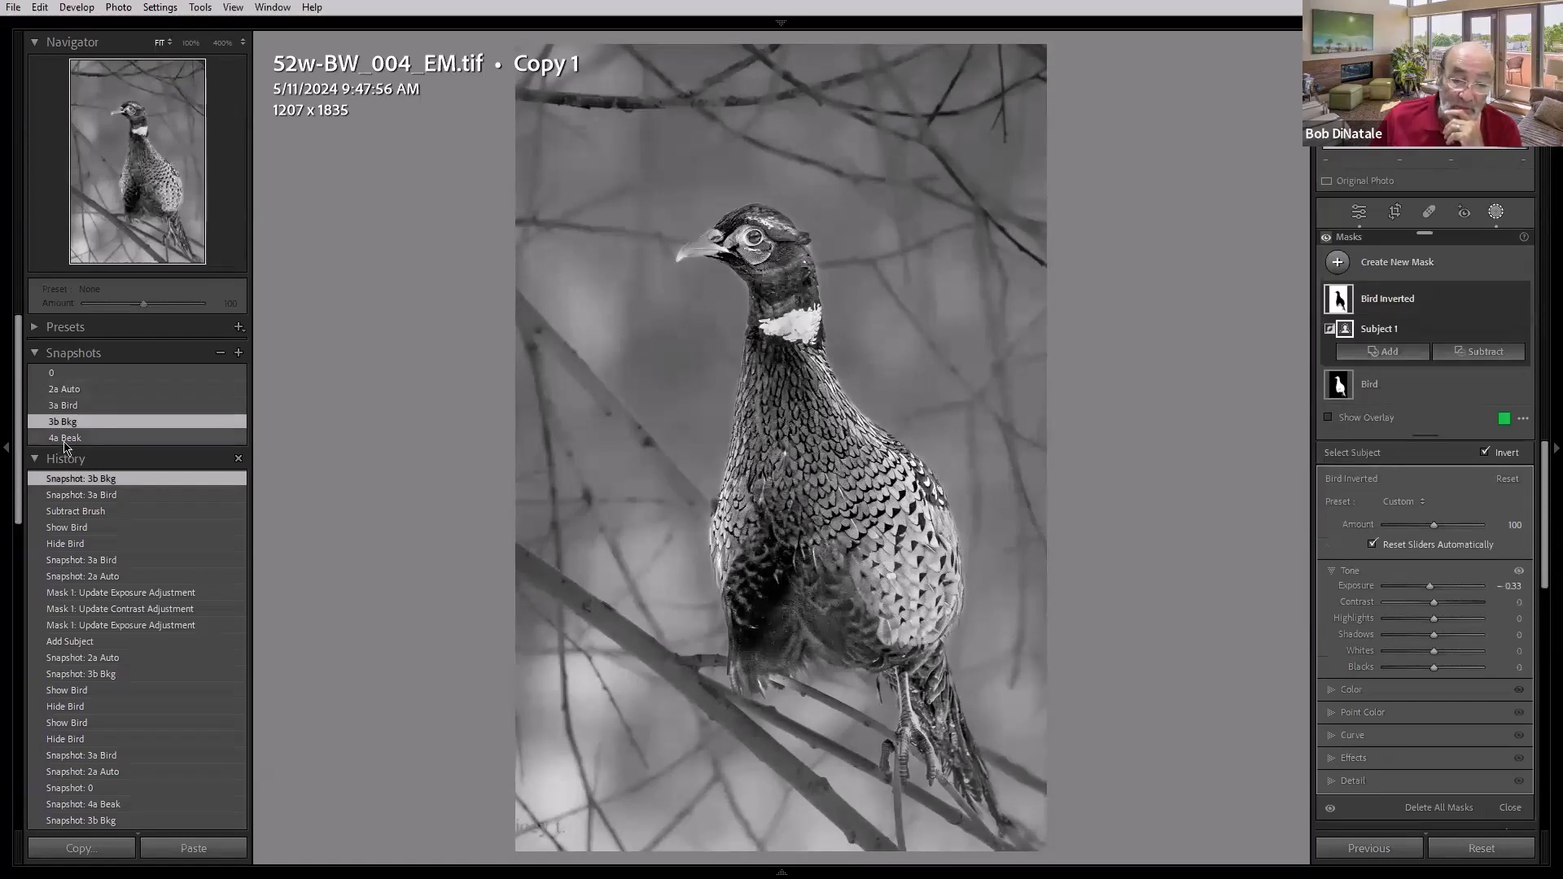
Step: Restore the 4a Beak snapshot and toggle the Beak mask off and on twice to compare its effect
{"action": "left_click", "coordinate": [64, 440]}
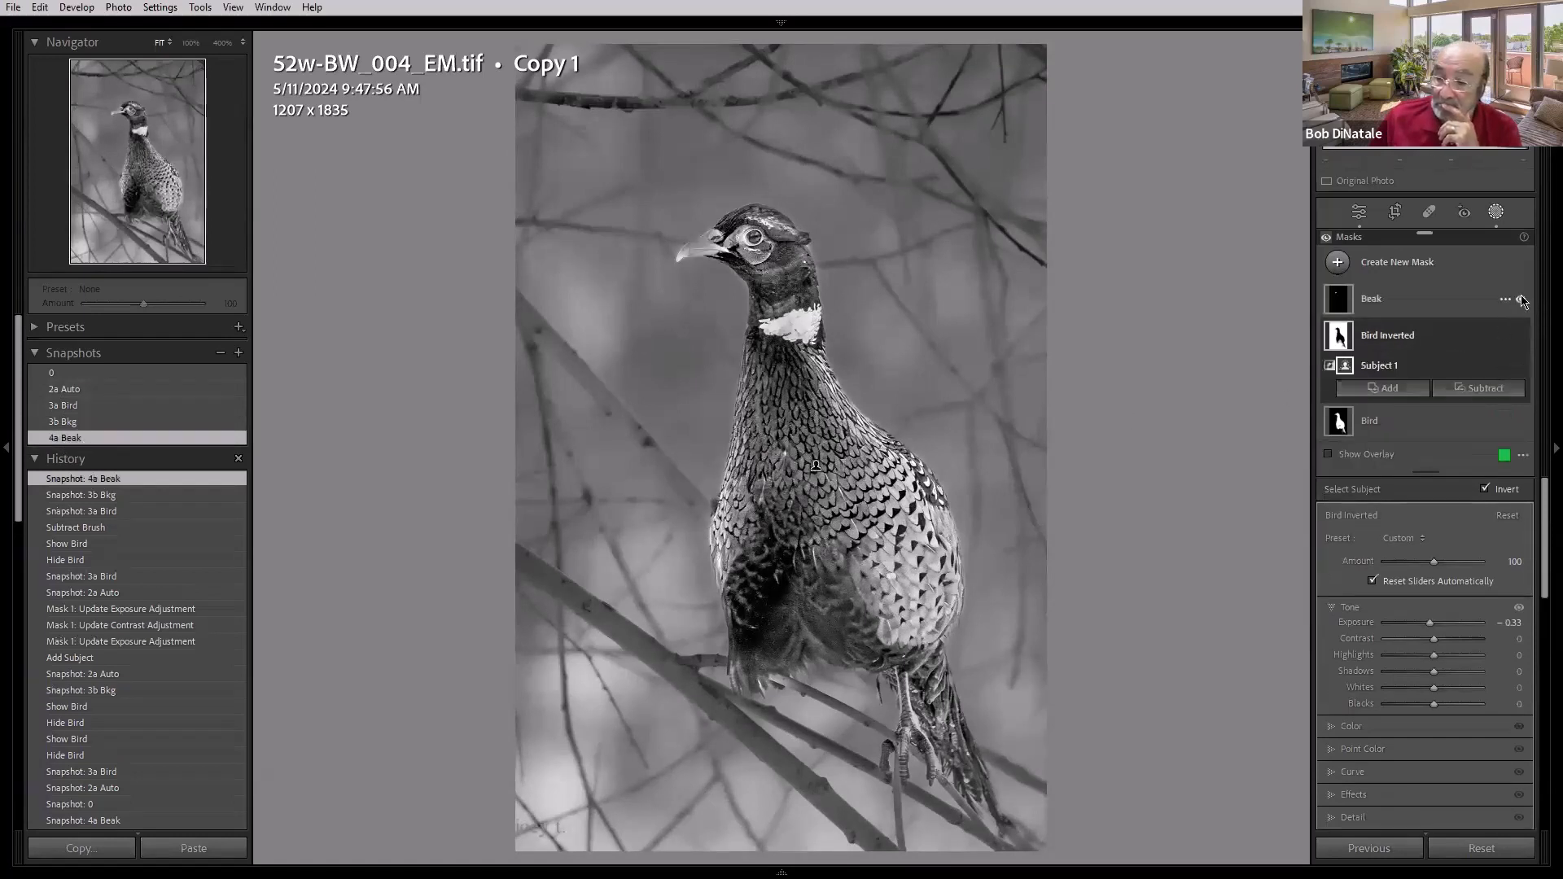
{"action": "left_click", "coordinate": [1521, 298]}
{"action": "left_click", "coordinate": [1522, 299]}
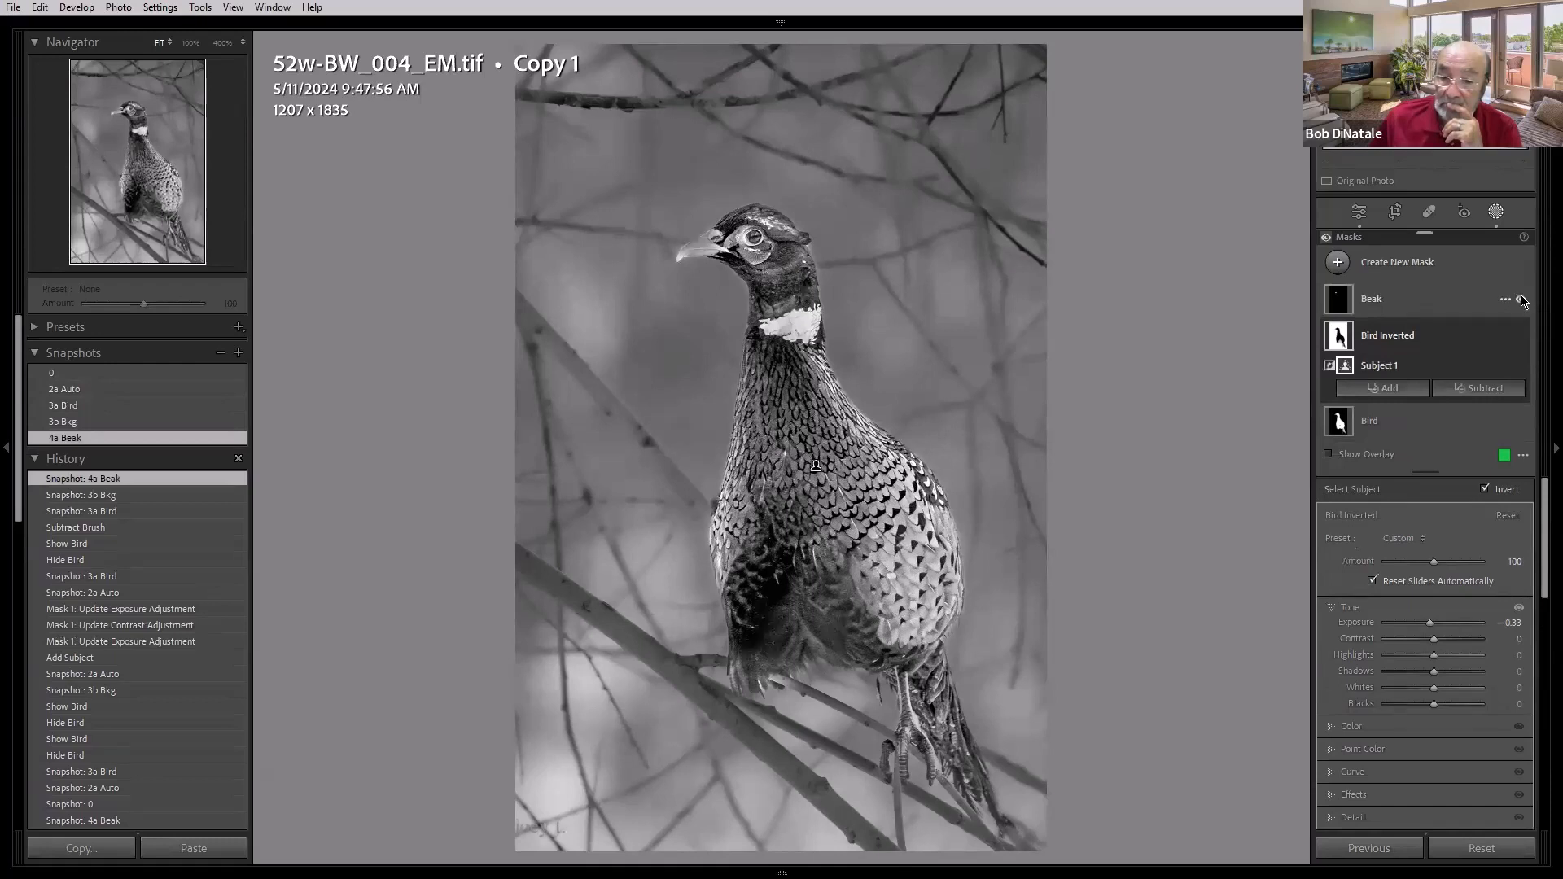
{"action": "left_click", "coordinate": [1522, 299]}
{"action": "left_click", "coordinate": [1521, 299]}
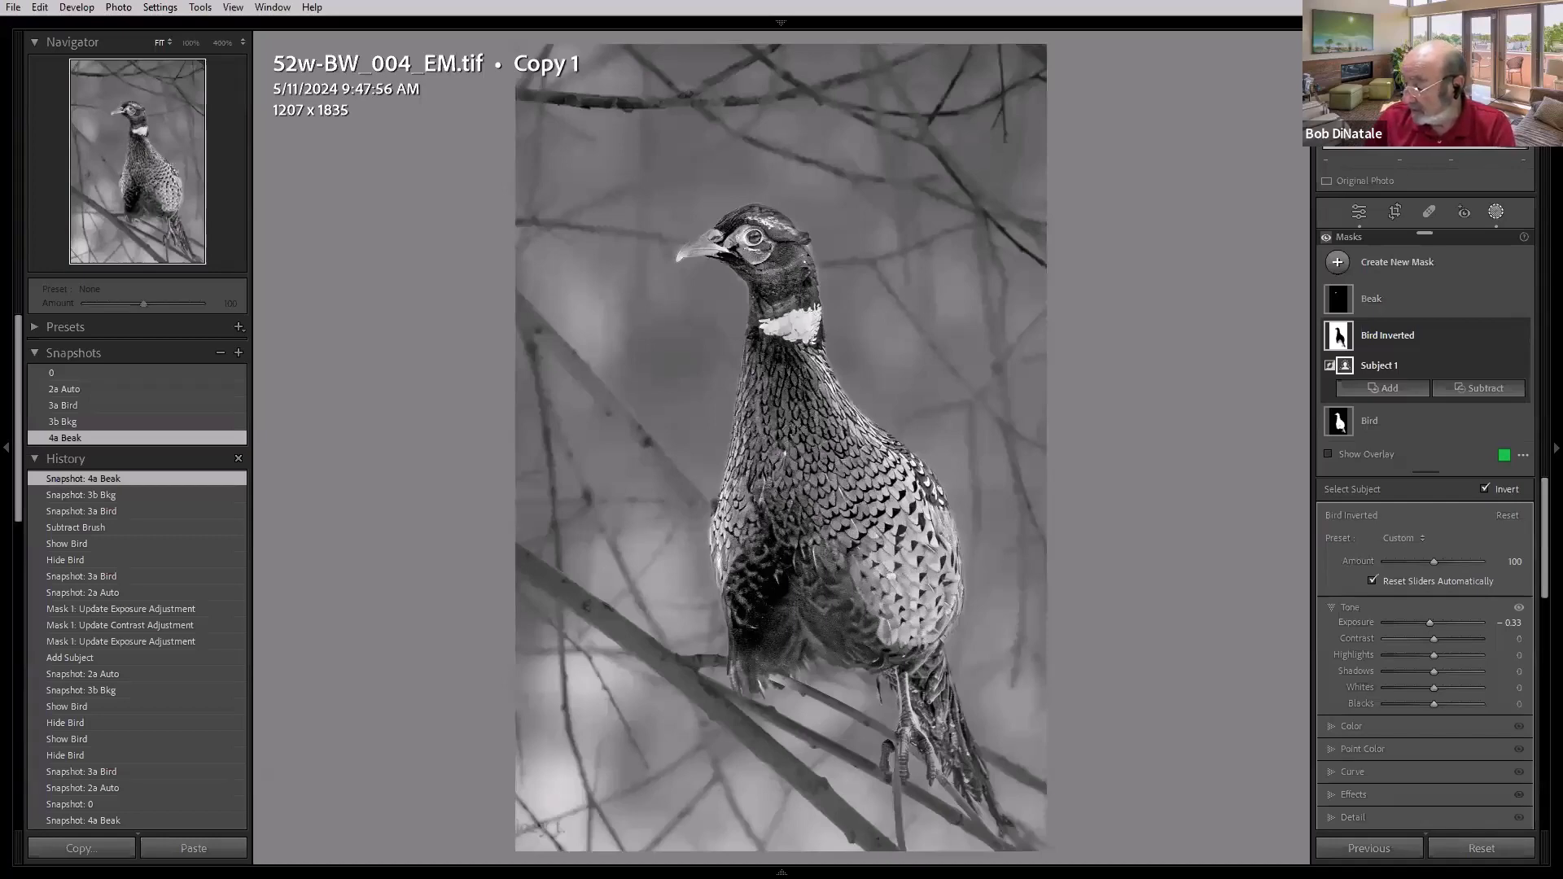
Step: Open the arches photo IMG_2338.JPG and compare its color version with the 2b B&W snapshot
{"action": "key", "text": "Right"}
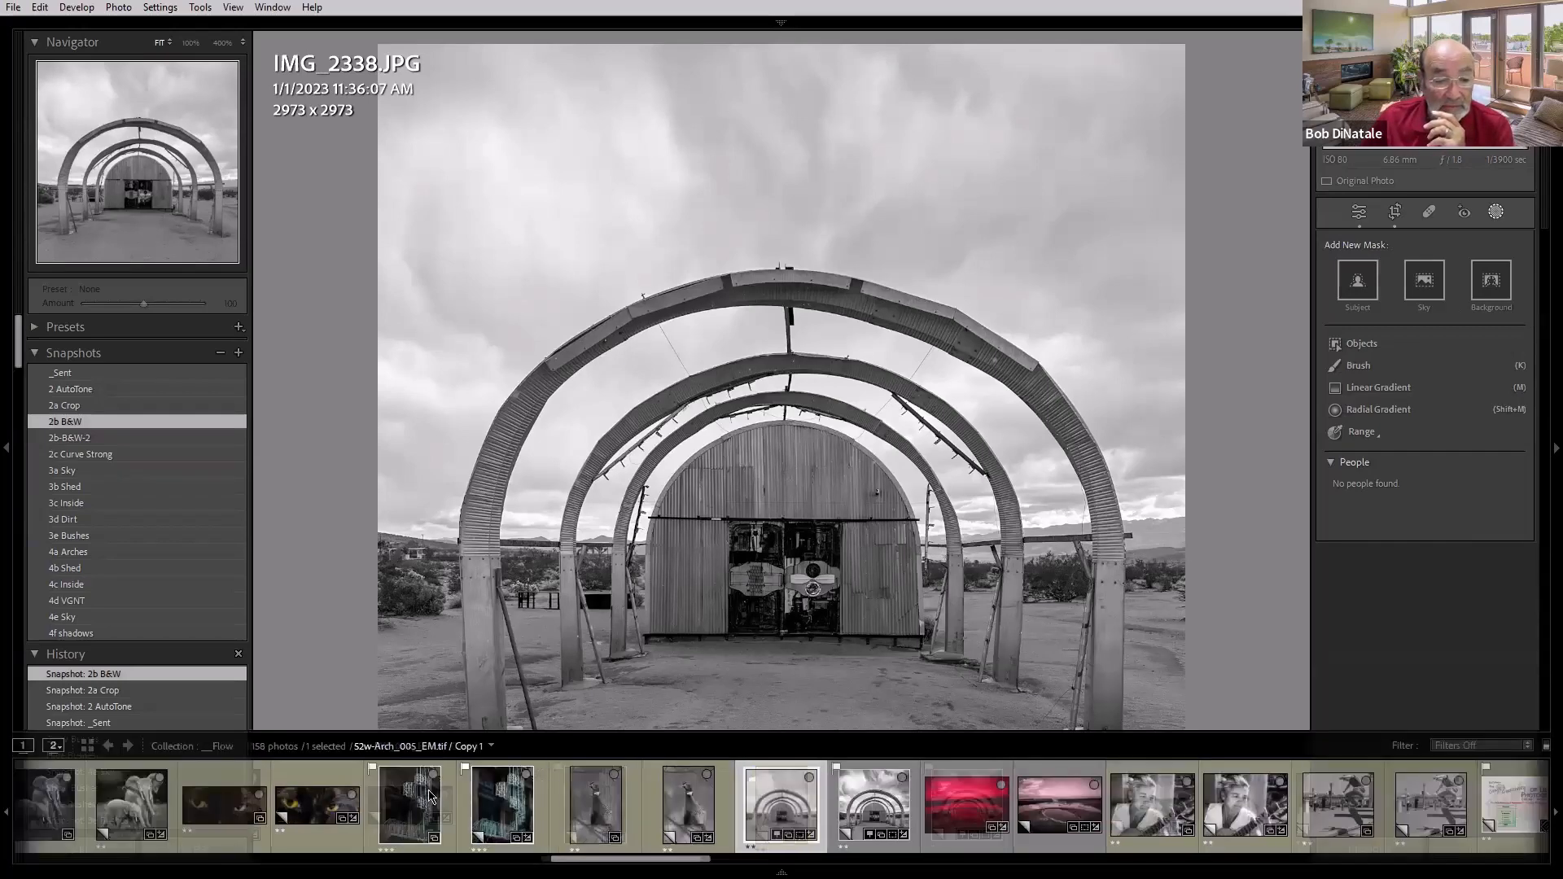
{"action": "key", "text": "backslash"}
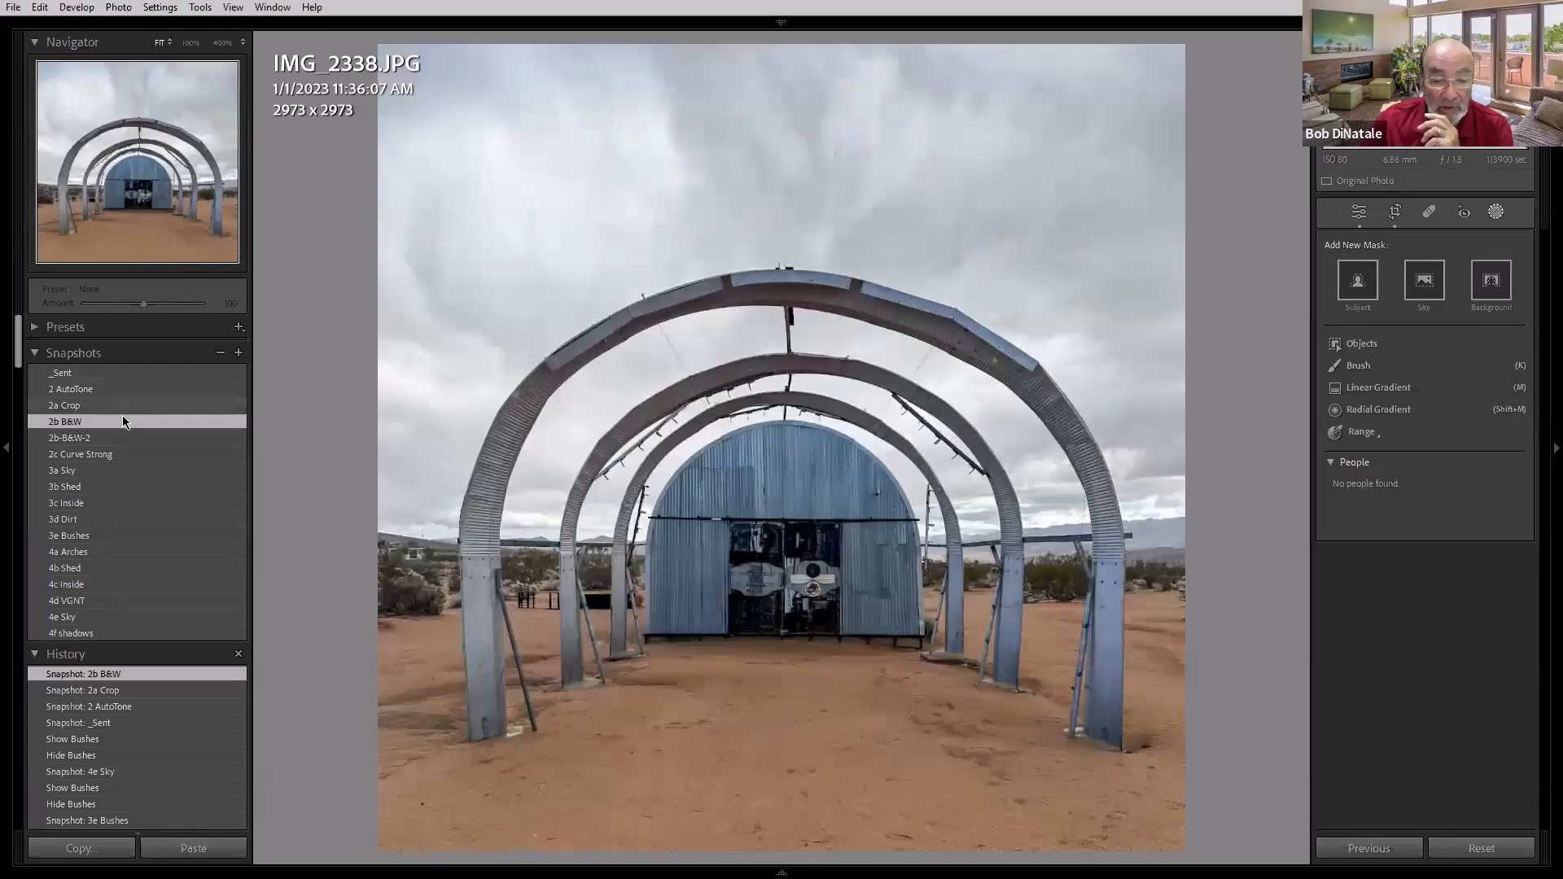
{"action": "left_click", "coordinate": [122, 418]}
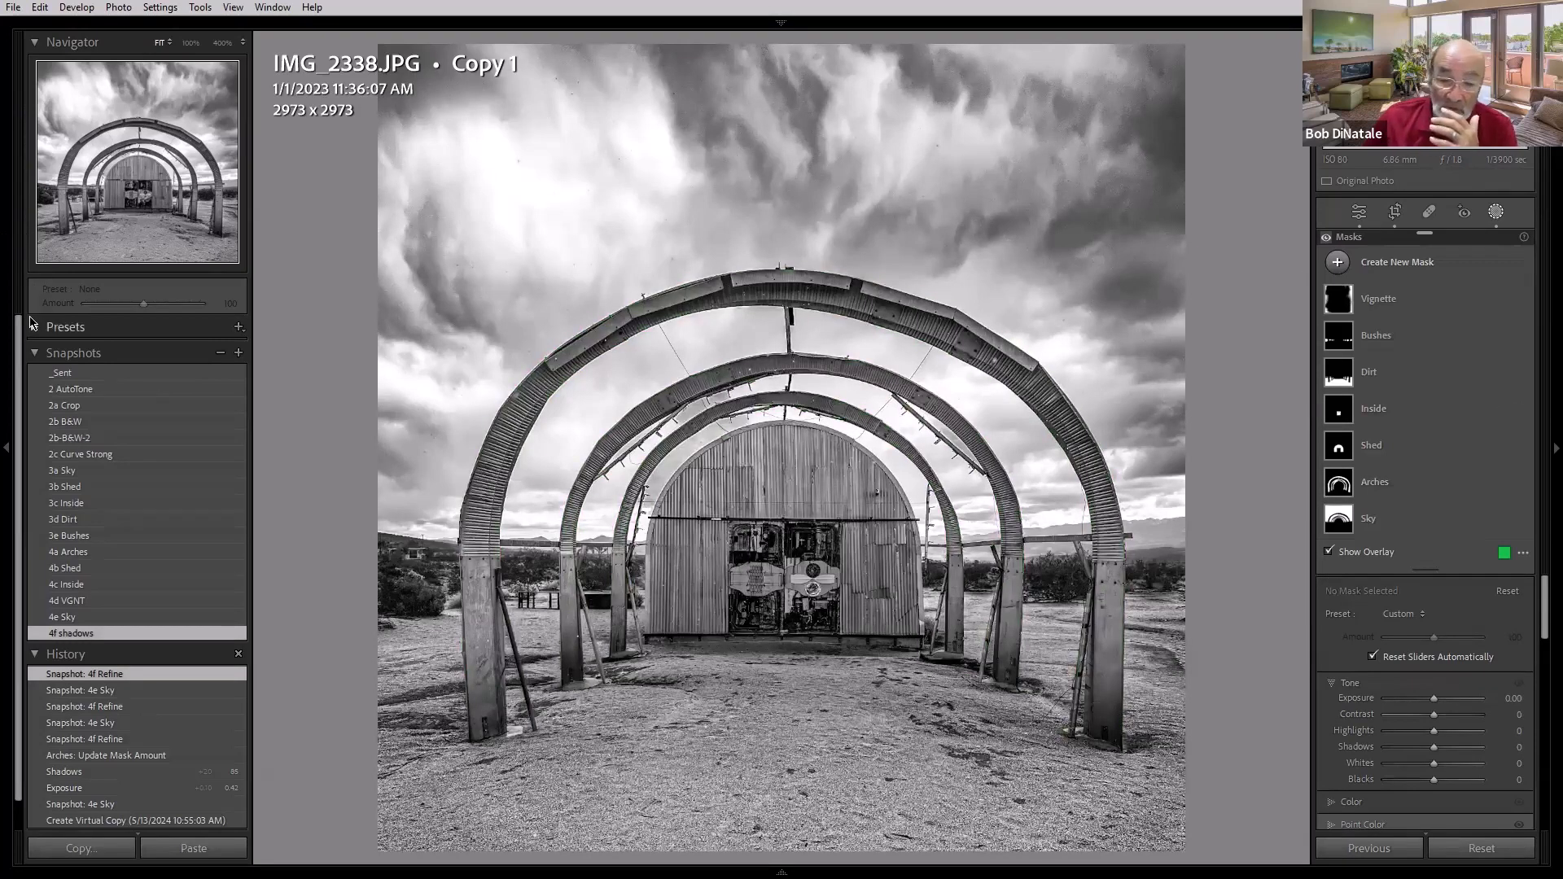
Step: In Copy 1 of IMG_2338.JPG, review the _Sent, 2 AutoTone, 2a Crop, 2b B&W, 2b-B&W-2 and 2c Curve Strong snapshots
{"action": "left_click", "coordinate": [69, 373]}
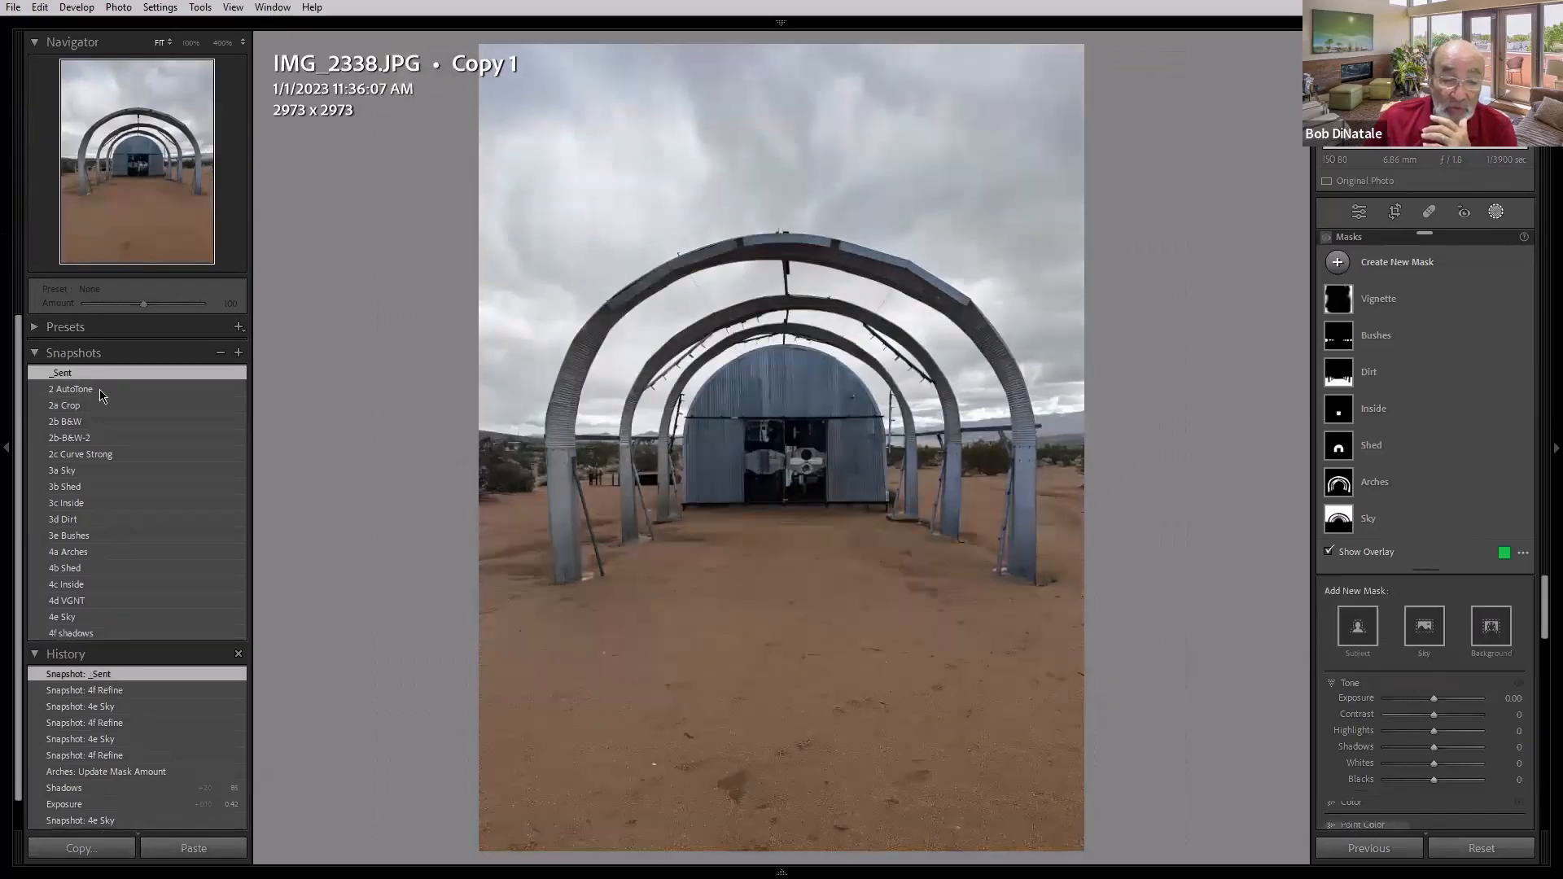
{"action": "left_click", "coordinate": [102, 390]}
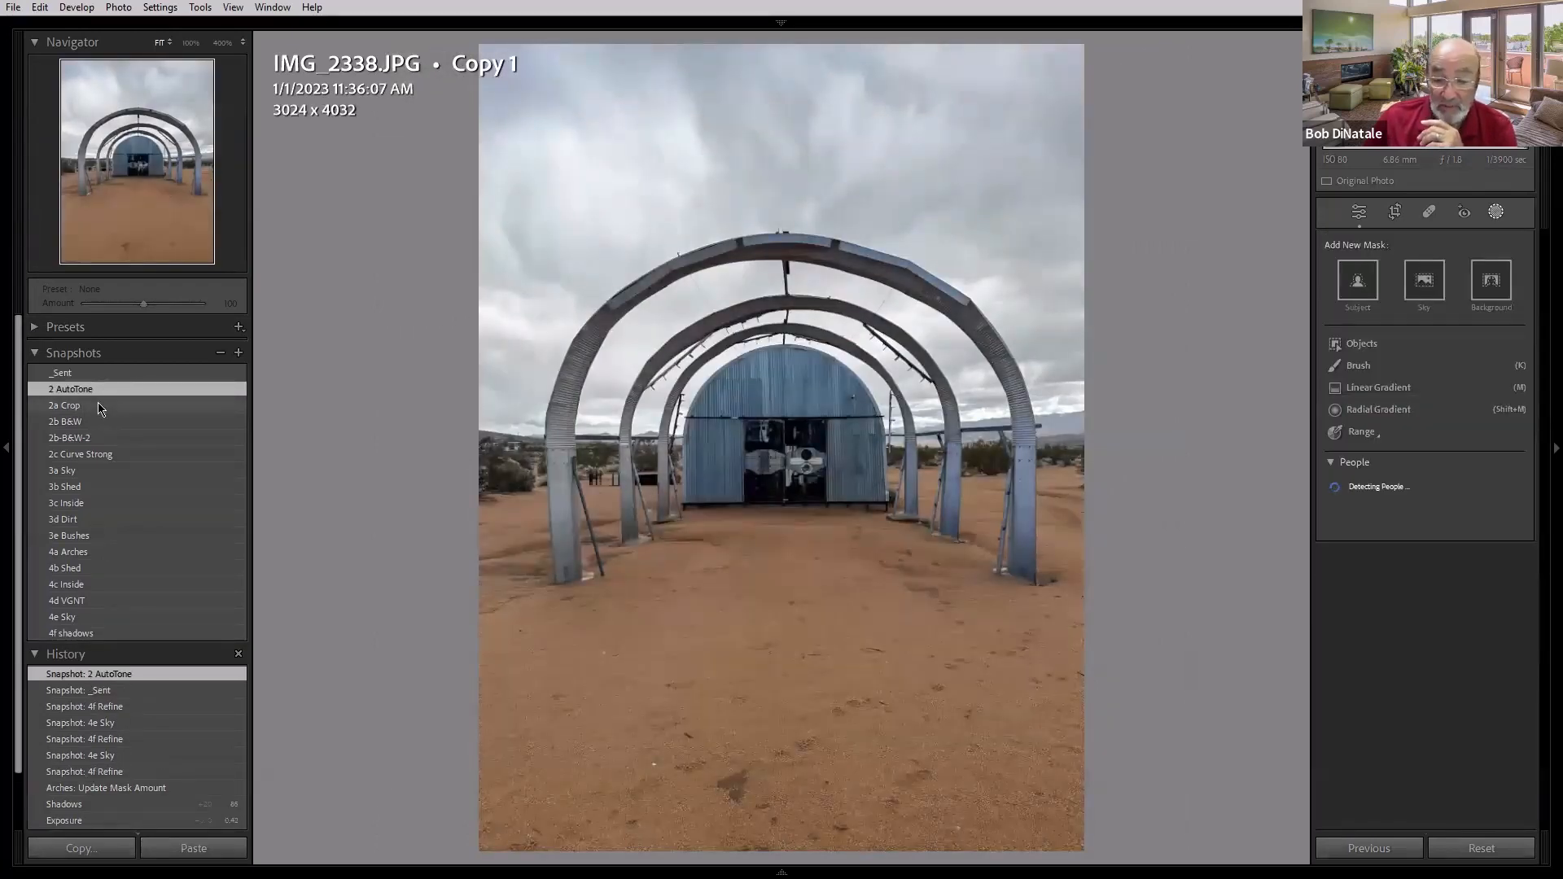
{"action": "left_click", "coordinate": [100, 406]}
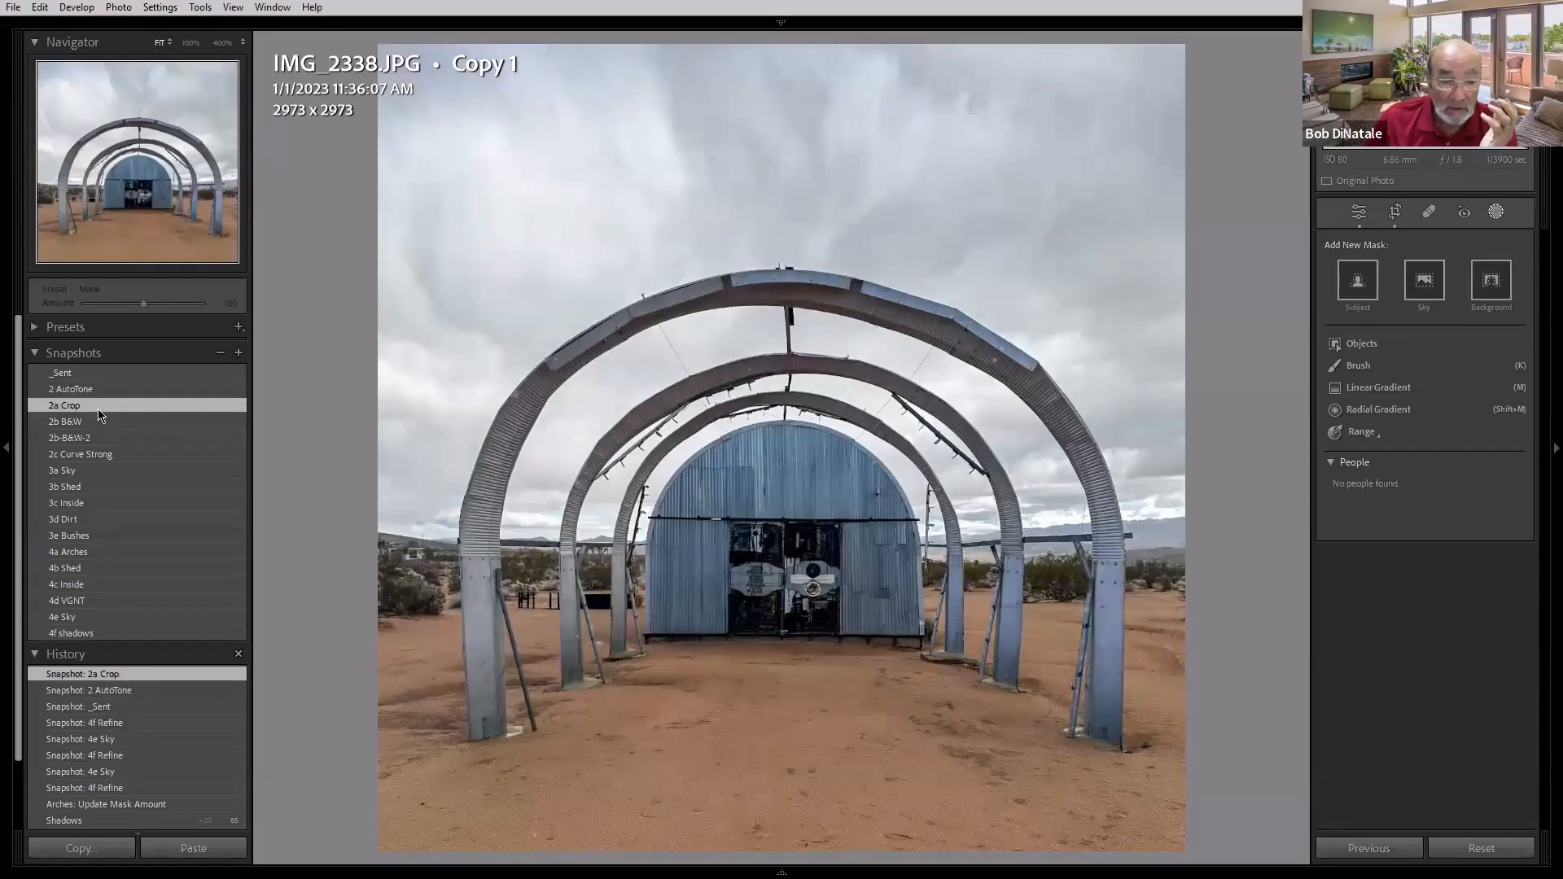
{"action": "left_click", "coordinate": [97, 420]}
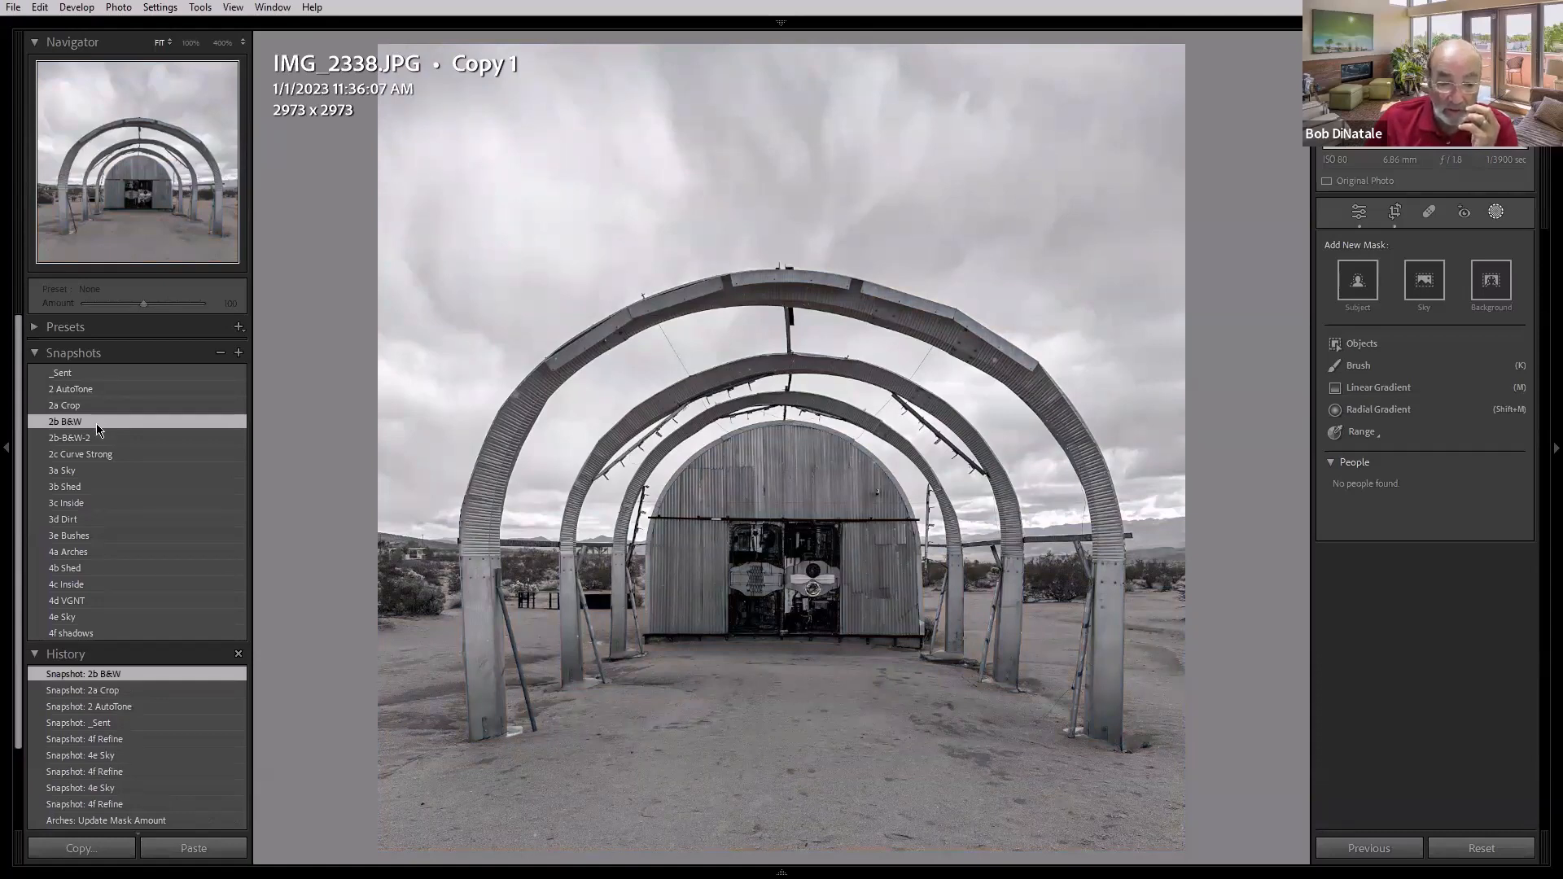
{"action": "left_click", "coordinate": [95, 437]}
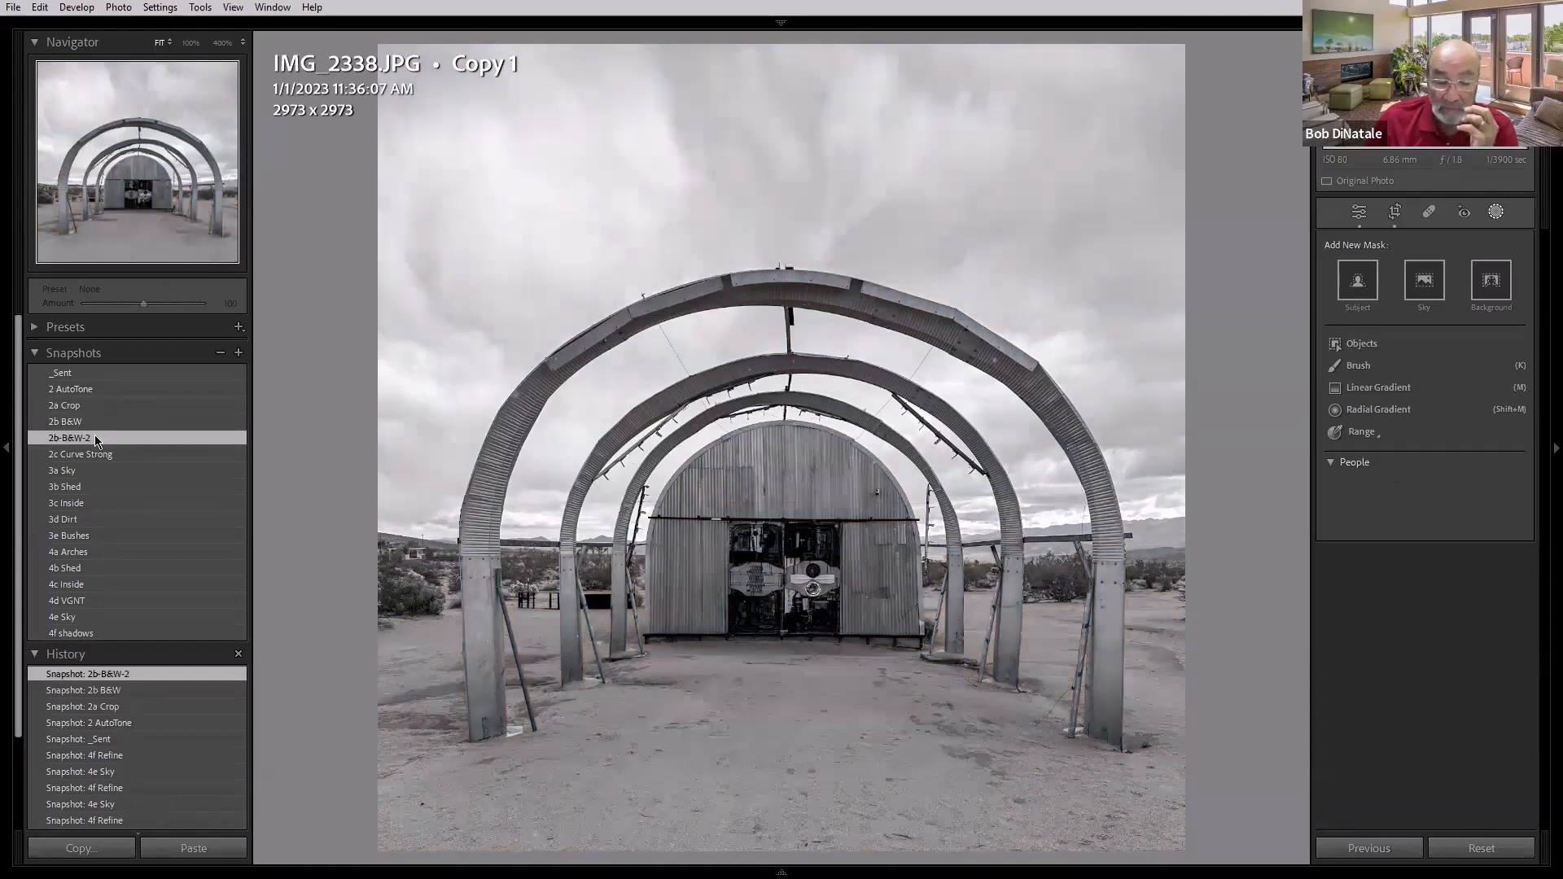
{"action": "left_click", "coordinate": [95, 460]}
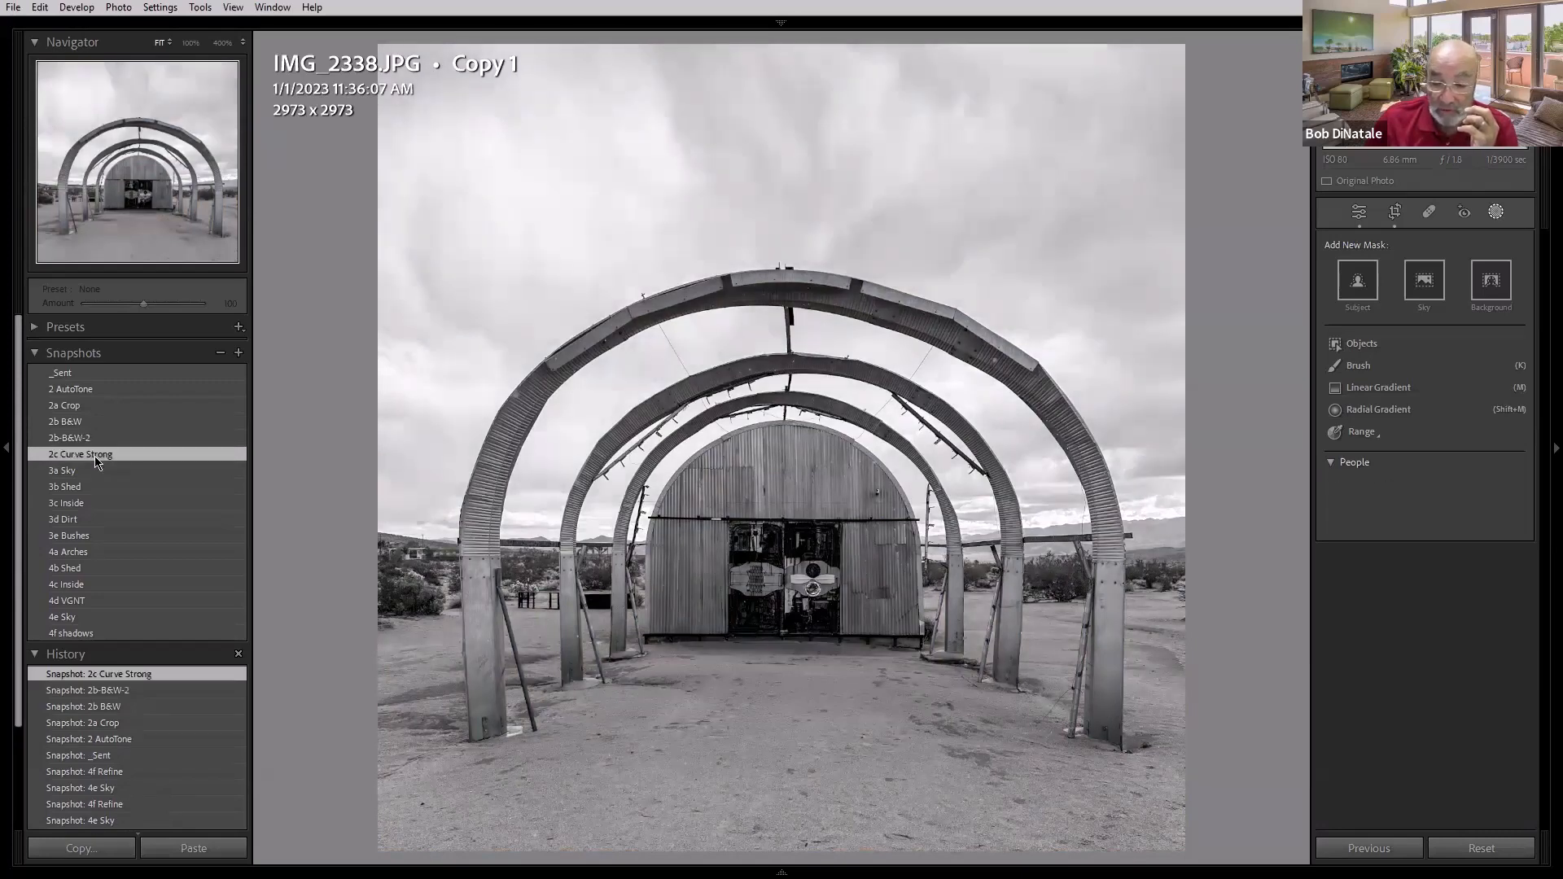
Step: Review the 3a Sky, 3b Shed, 3c Inside, 3d Dirt and 3e Bushes snapshots, and inspect the Bushes mask's brush components
{"action": "left_click", "coordinate": [93, 471]}
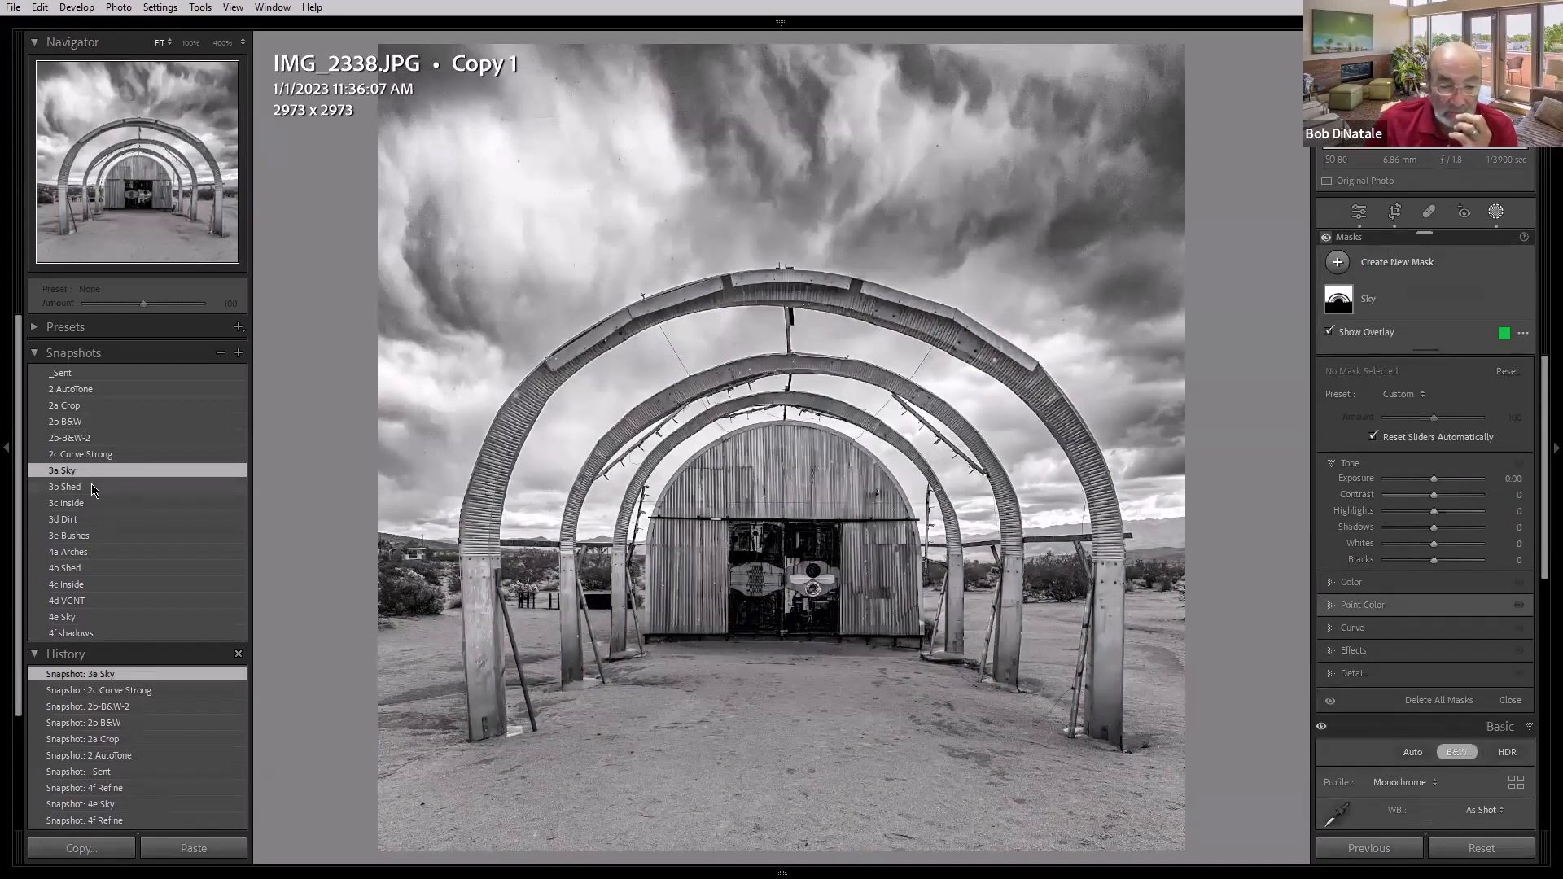
{"action": "left_click", "coordinate": [92, 487]}
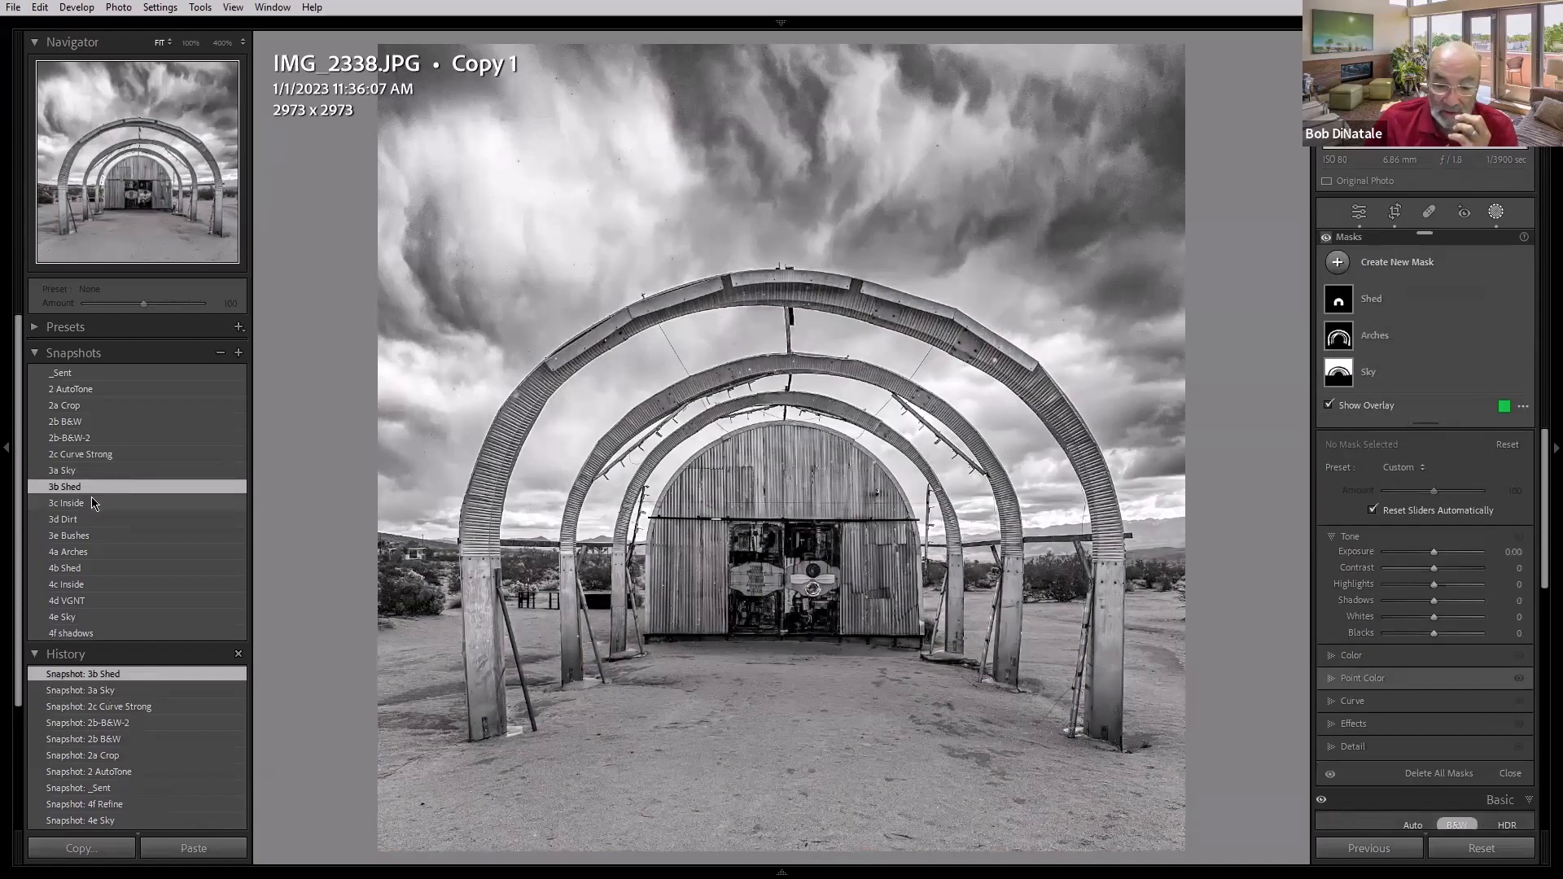
{"action": "left_click", "coordinate": [92, 503]}
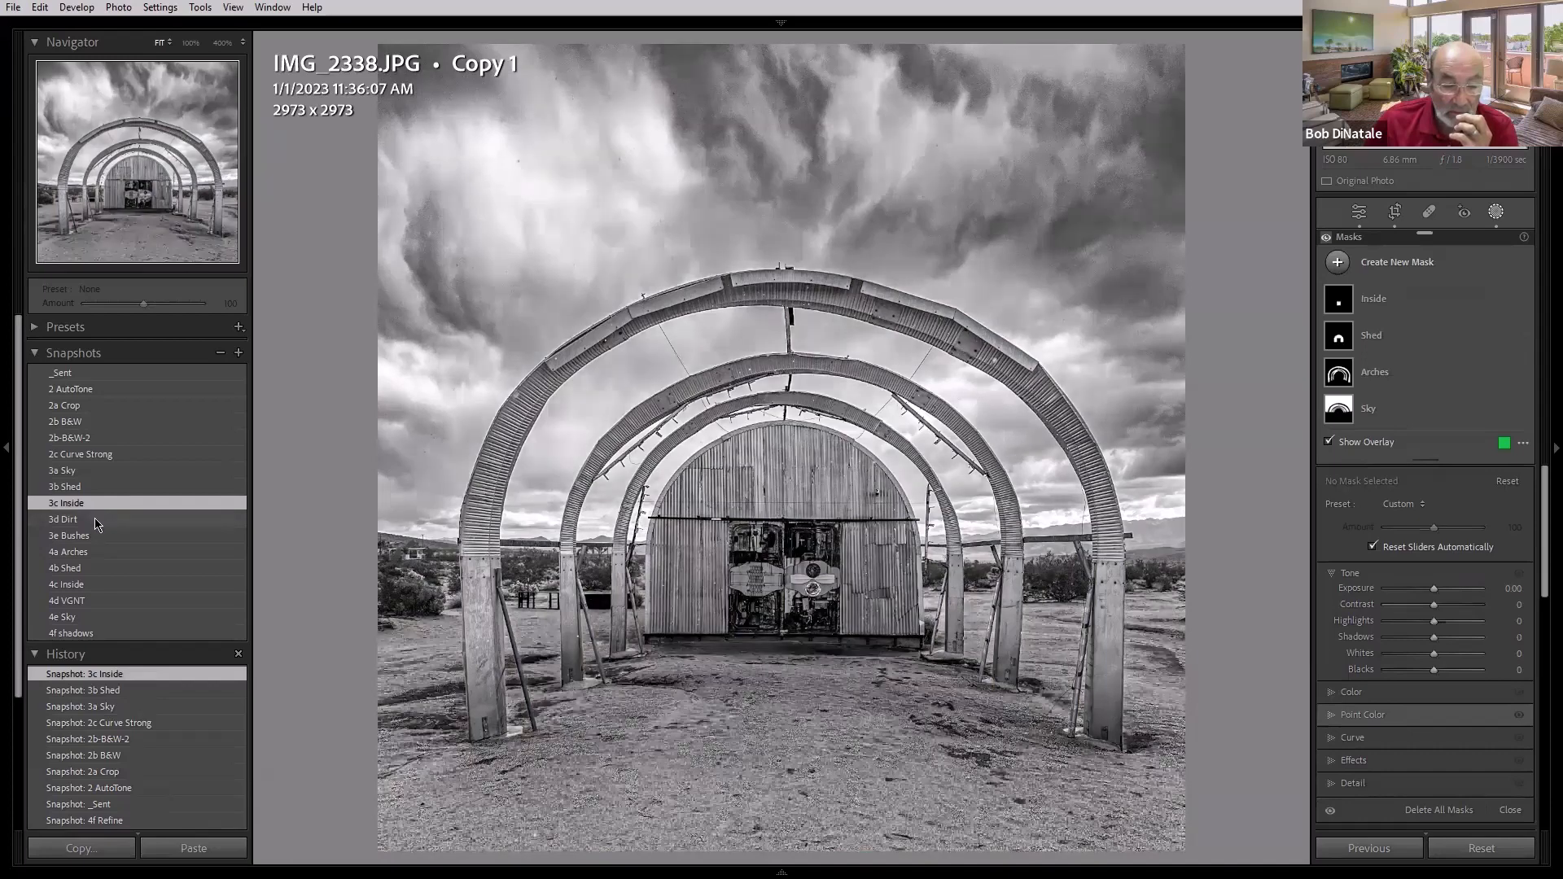
{"action": "left_click", "coordinate": [96, 521]}
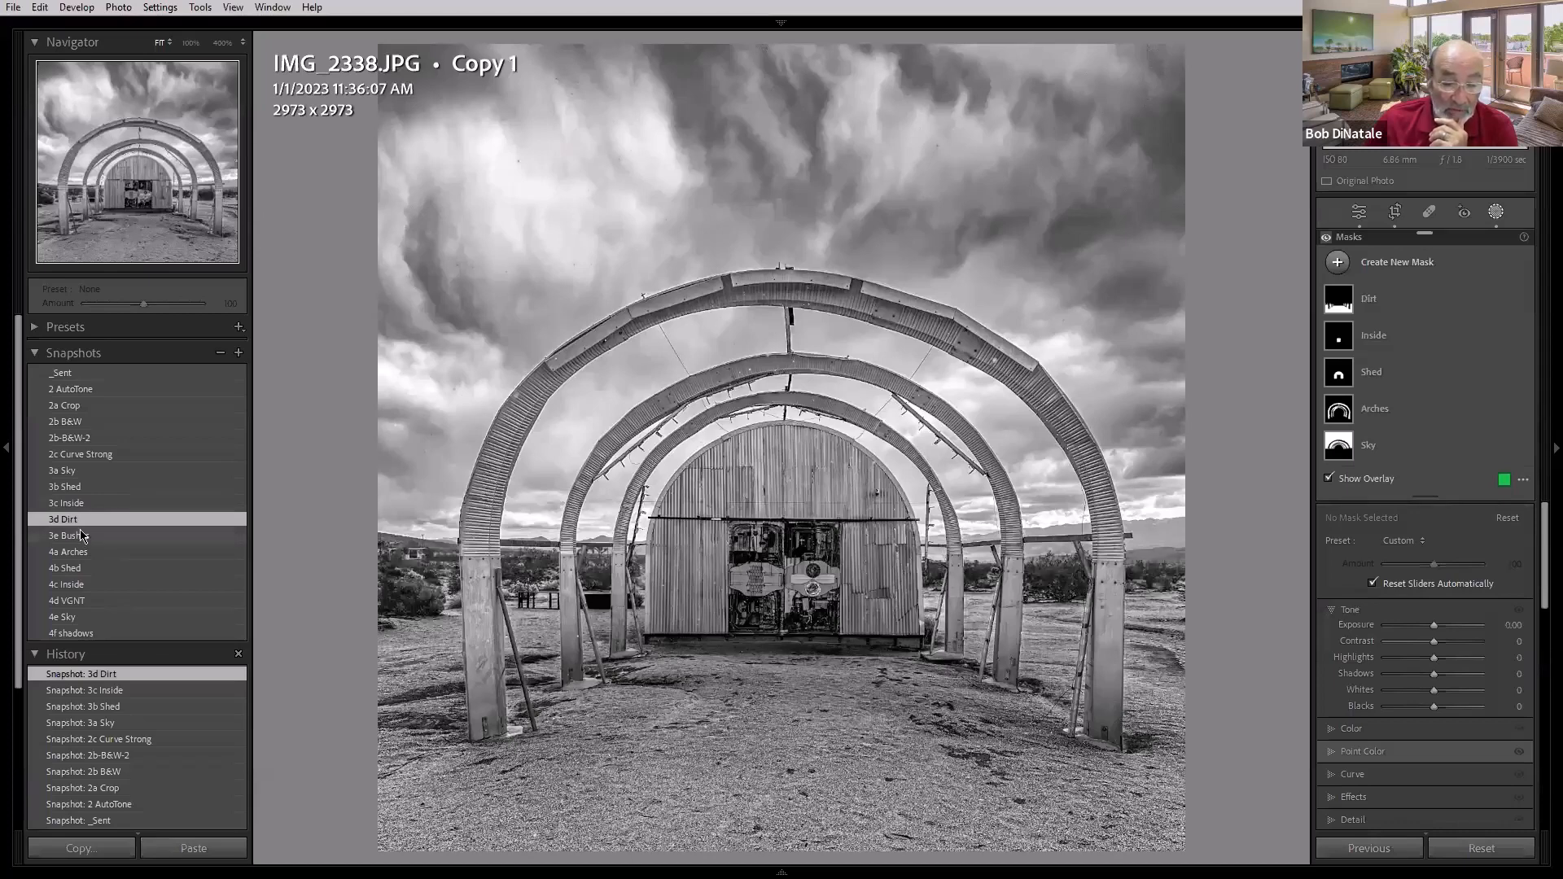
{"action": "left_click", "coordinate": [82, 538]}
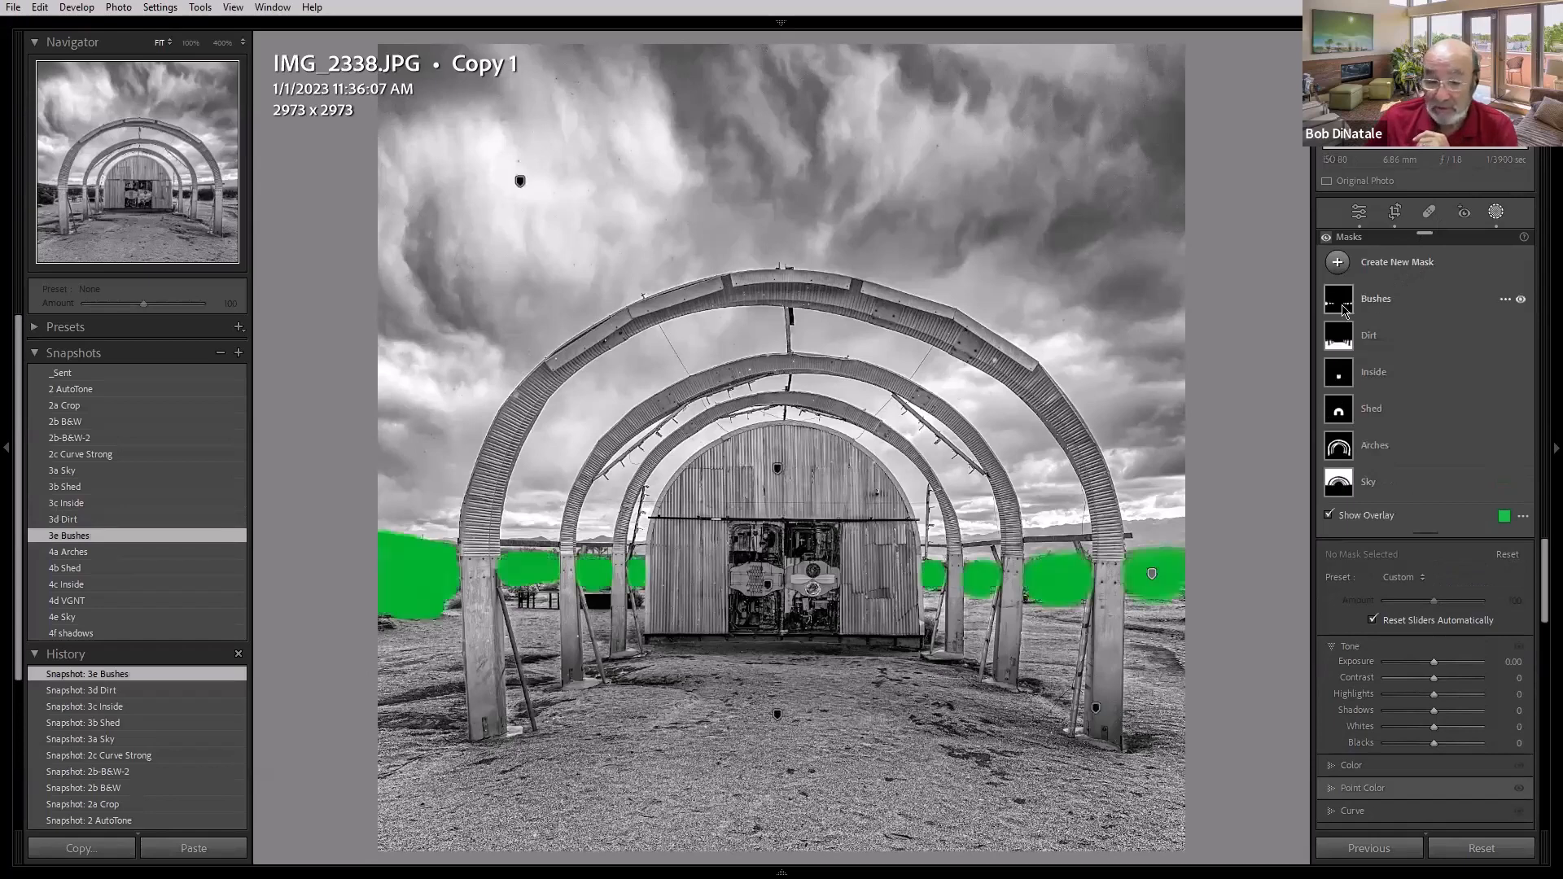
{"action": "left_click", "coordinate": [1388, 301]}
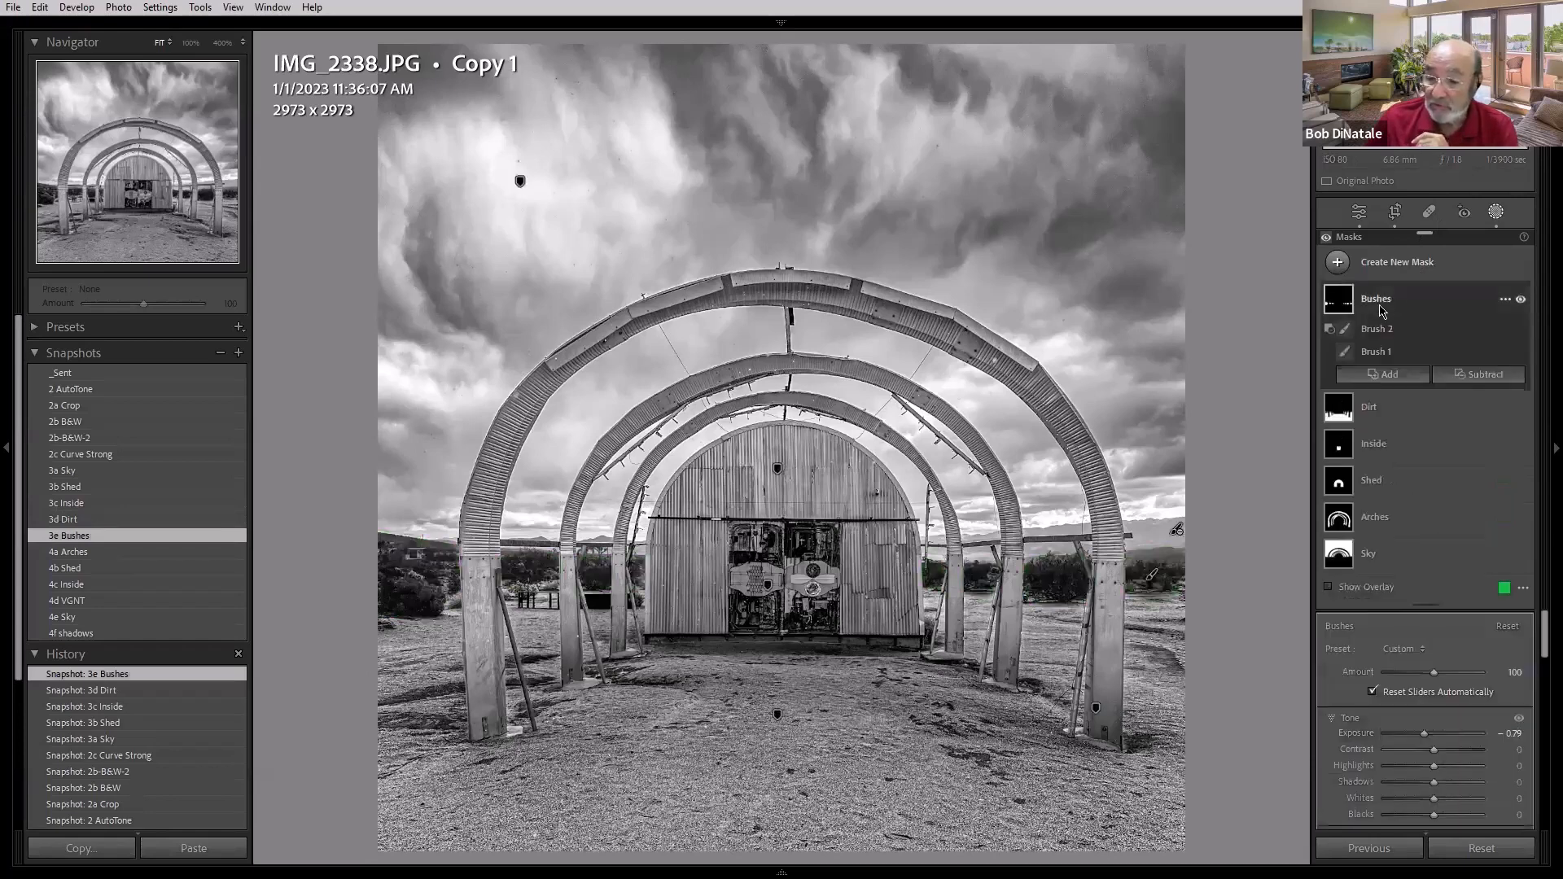
{"action": "mouse_move", "coordinate": [1344, 348]}
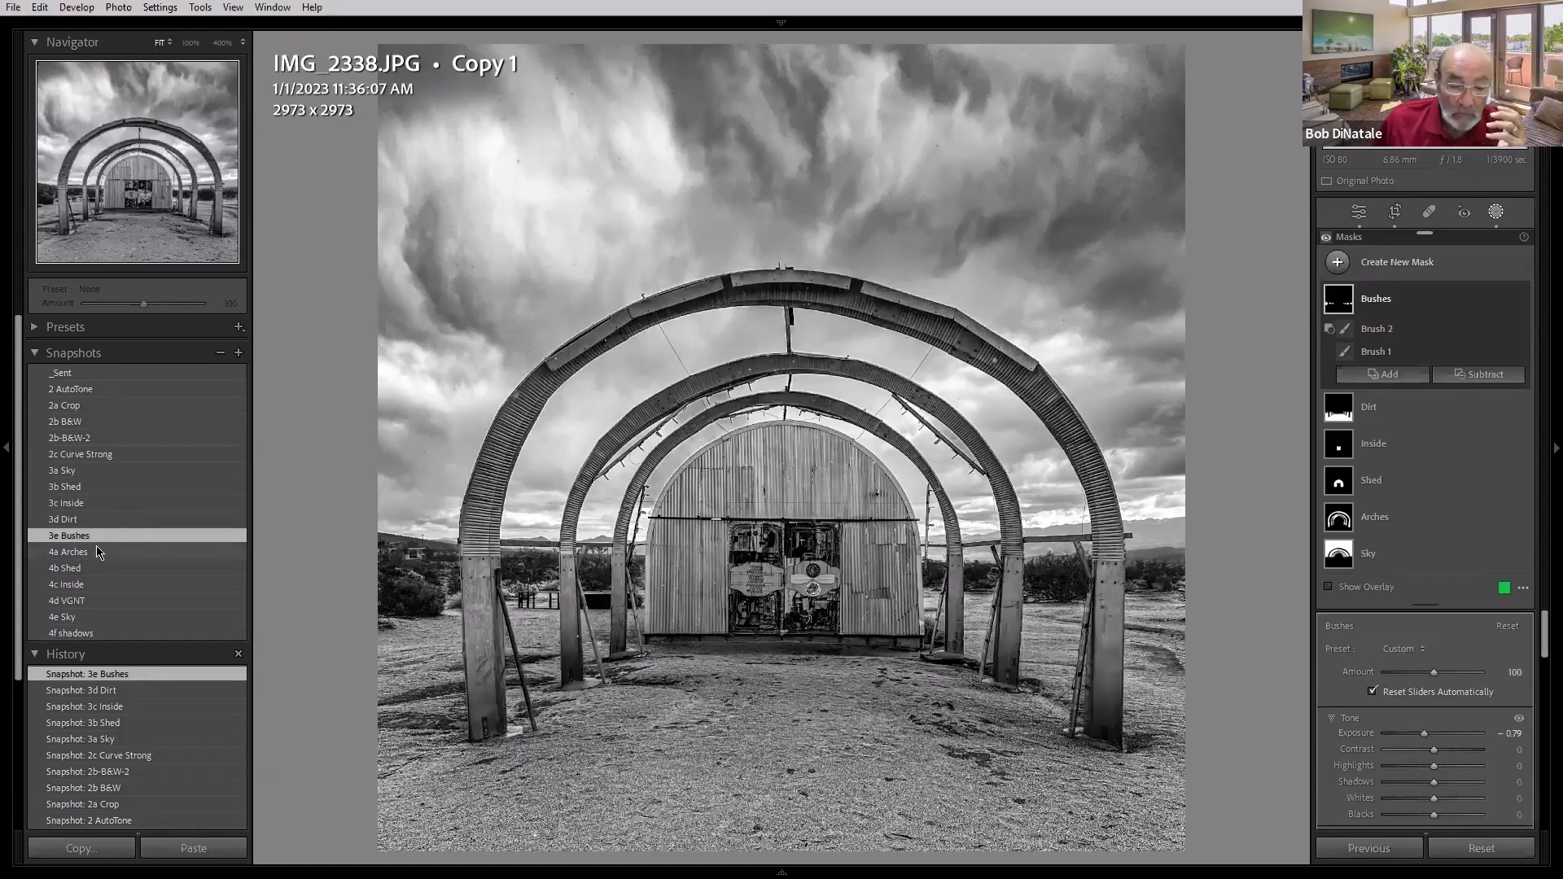
Step: Review the 4a Arches, 4b Shed, 4c Inside and 4d VGNT snapshots of the arches photo
{"action": "left_click", "coordinate": [96, 550]}
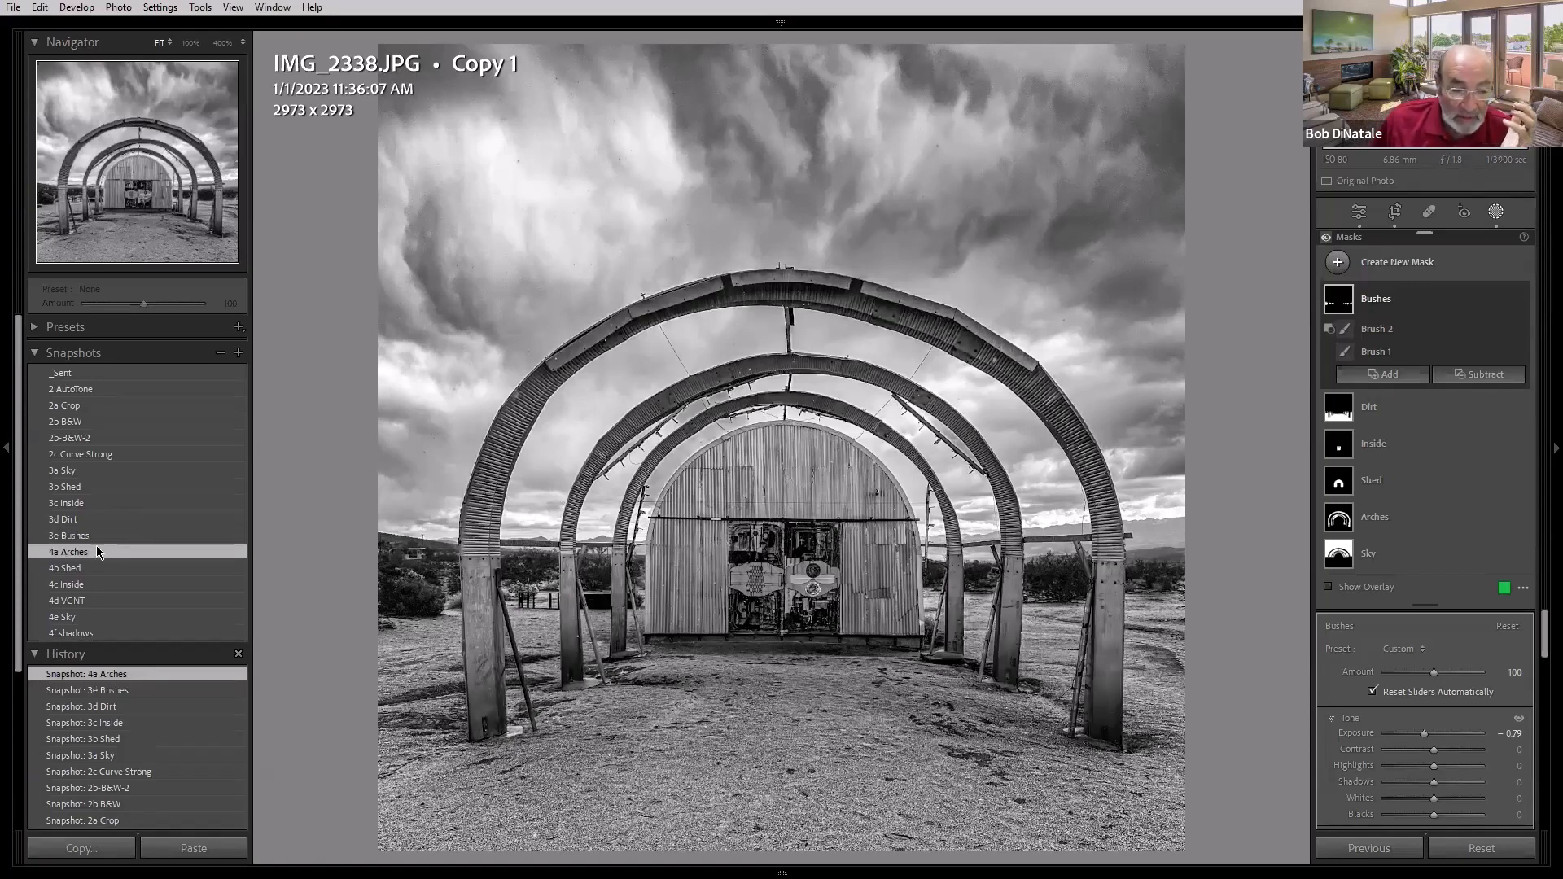
{"action": "left_click", "coordinate": [96, 567]}
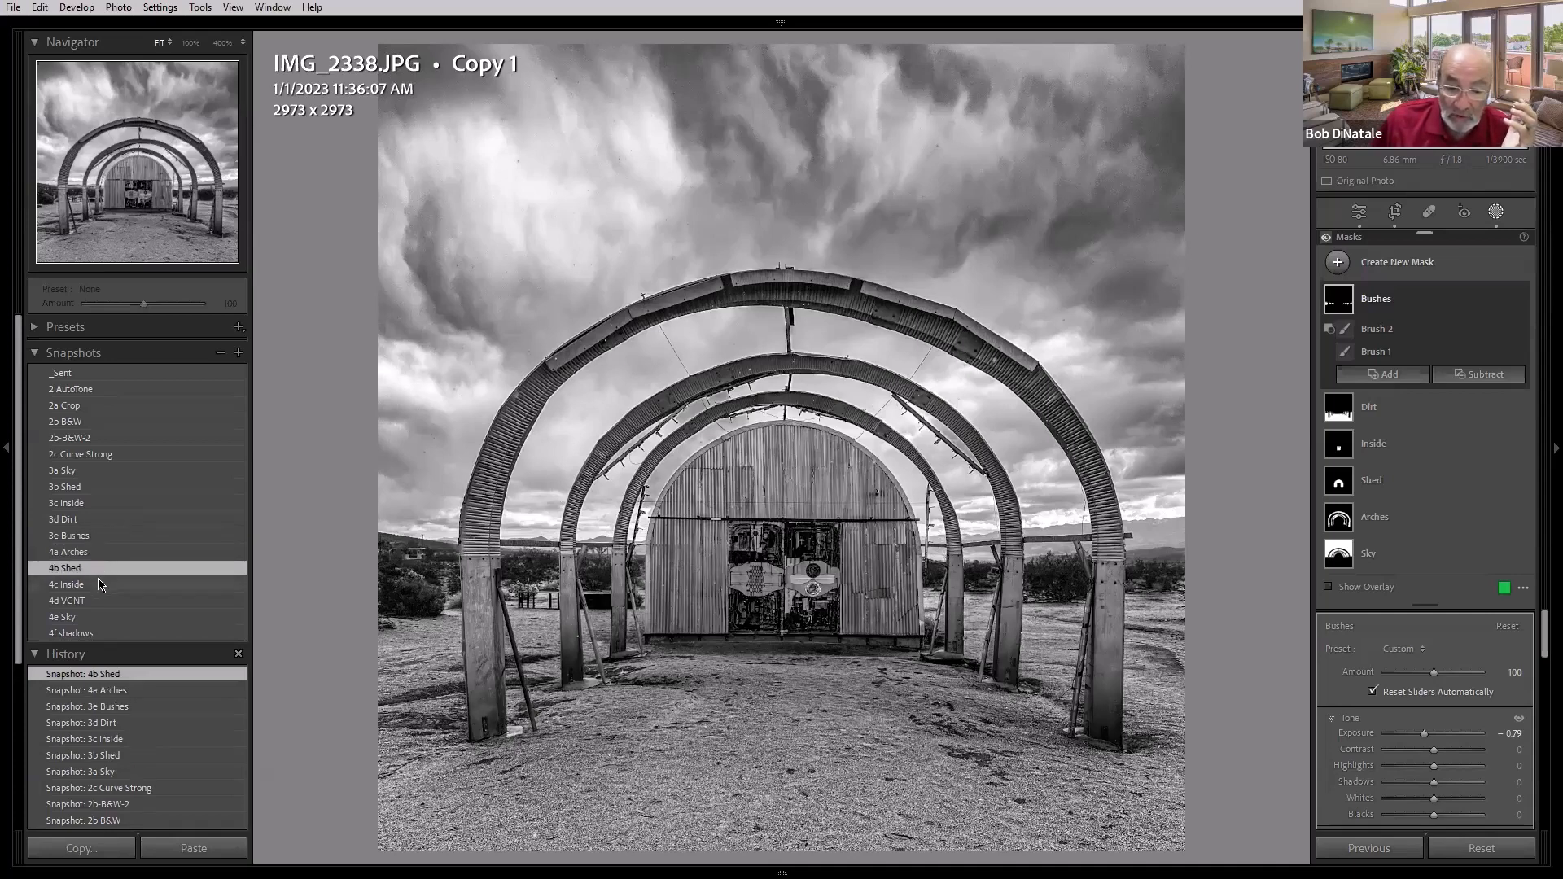
{"action": "left_click", "coordinate": [98, 584]}
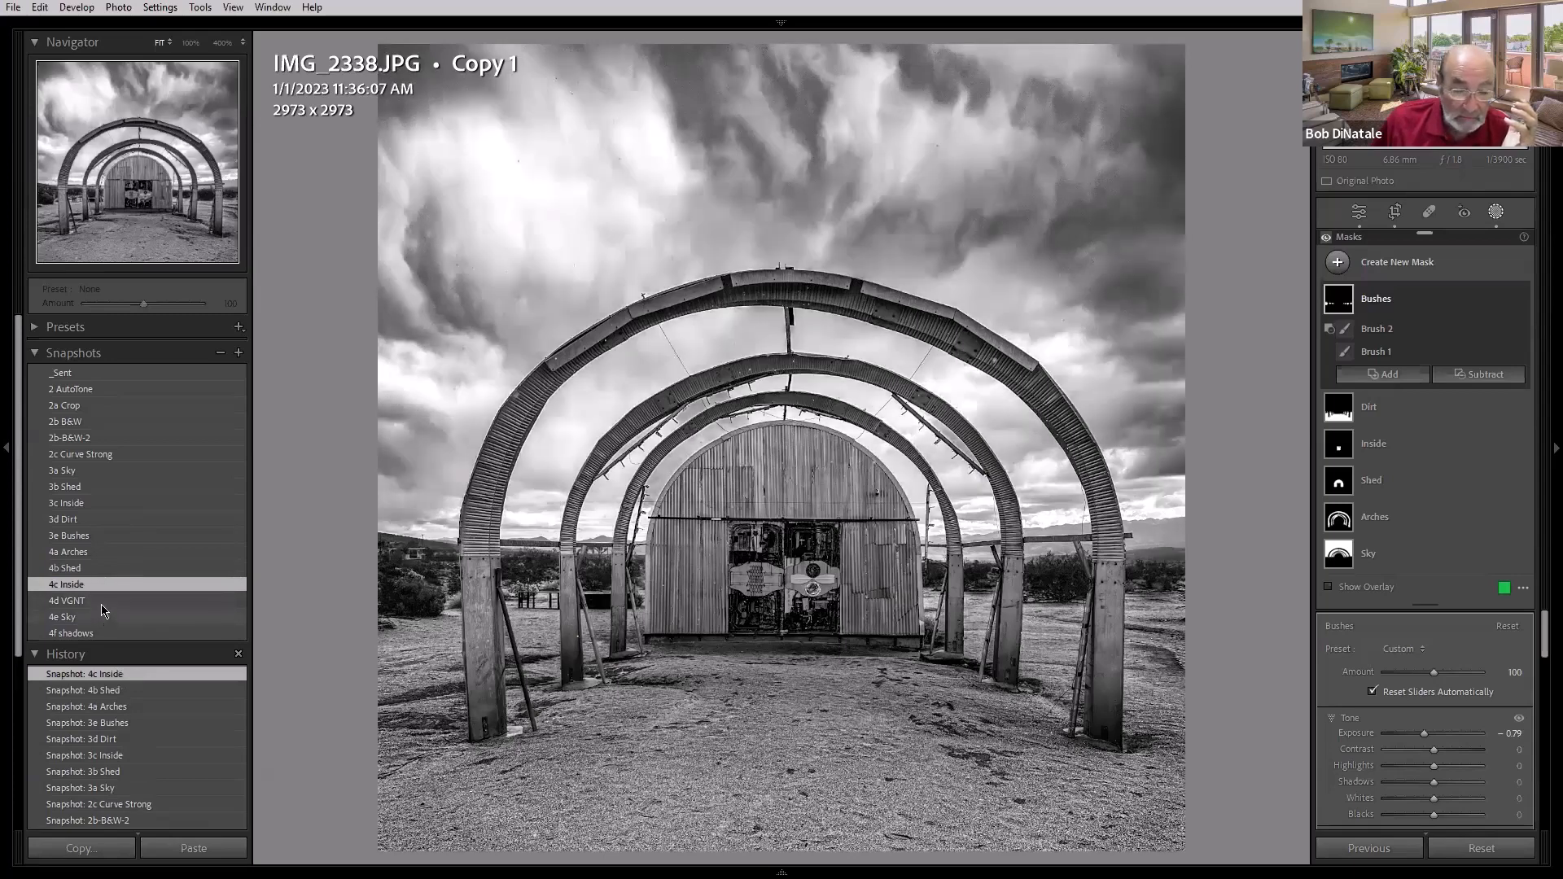
{"action": "left_click", "coordinate": [104, 603]}
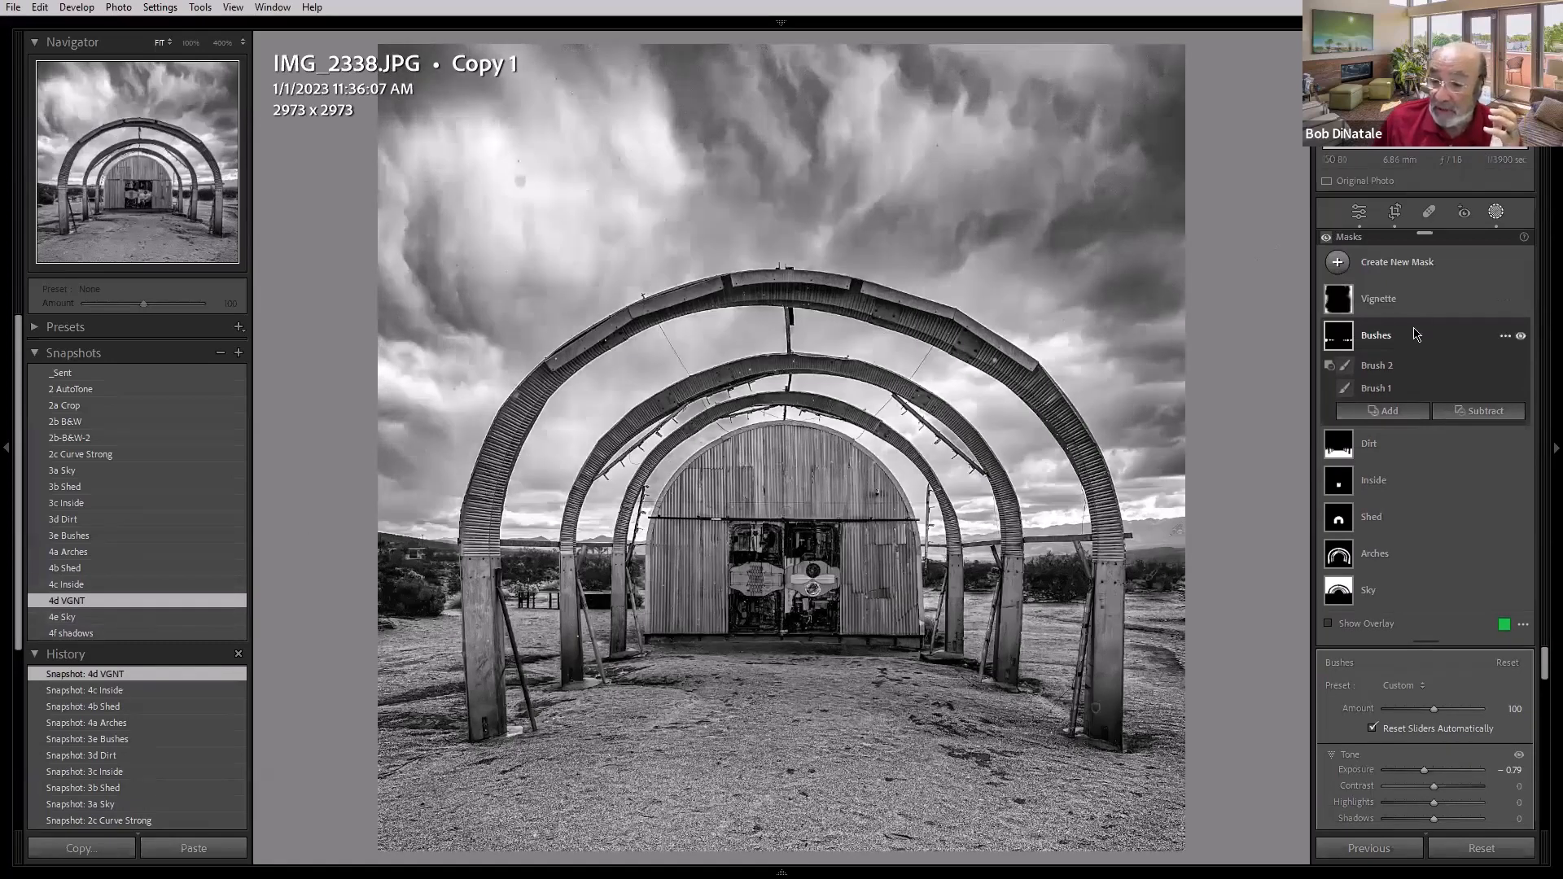
Step: Select the Sky mask and try lowering its Amount to 85
{"action": "left_click", "coordinate": [1415, 338]}
{"action": "left_click", "coordinate": [1415, 339]}
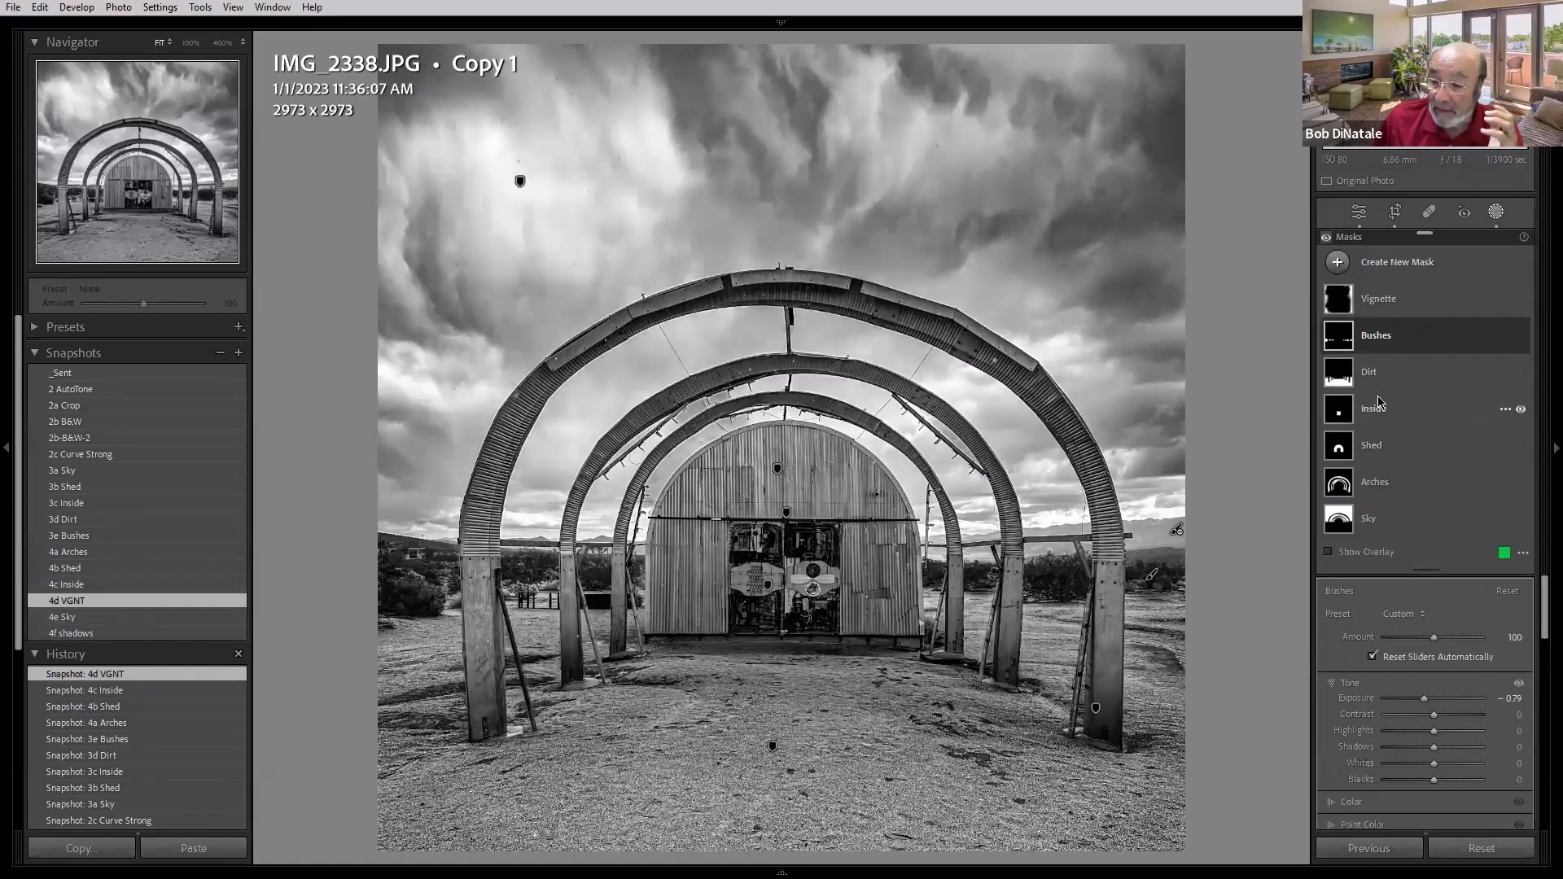
{"action": "left_click", "coordinate": [1437, 528]}
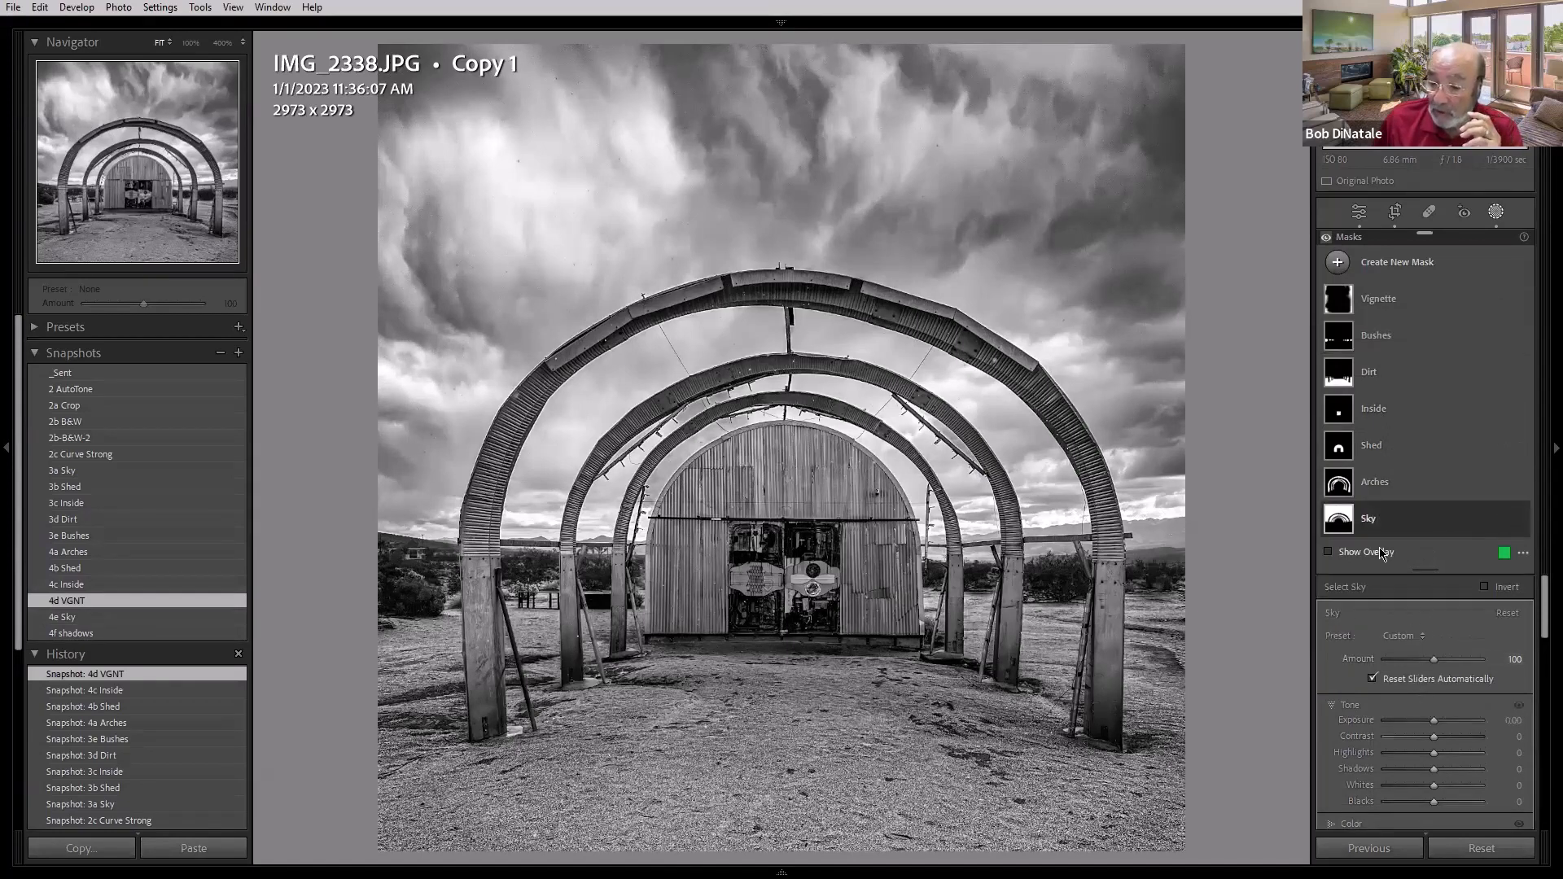
{"action": "left_click", "coordinate": [1371, 522]}
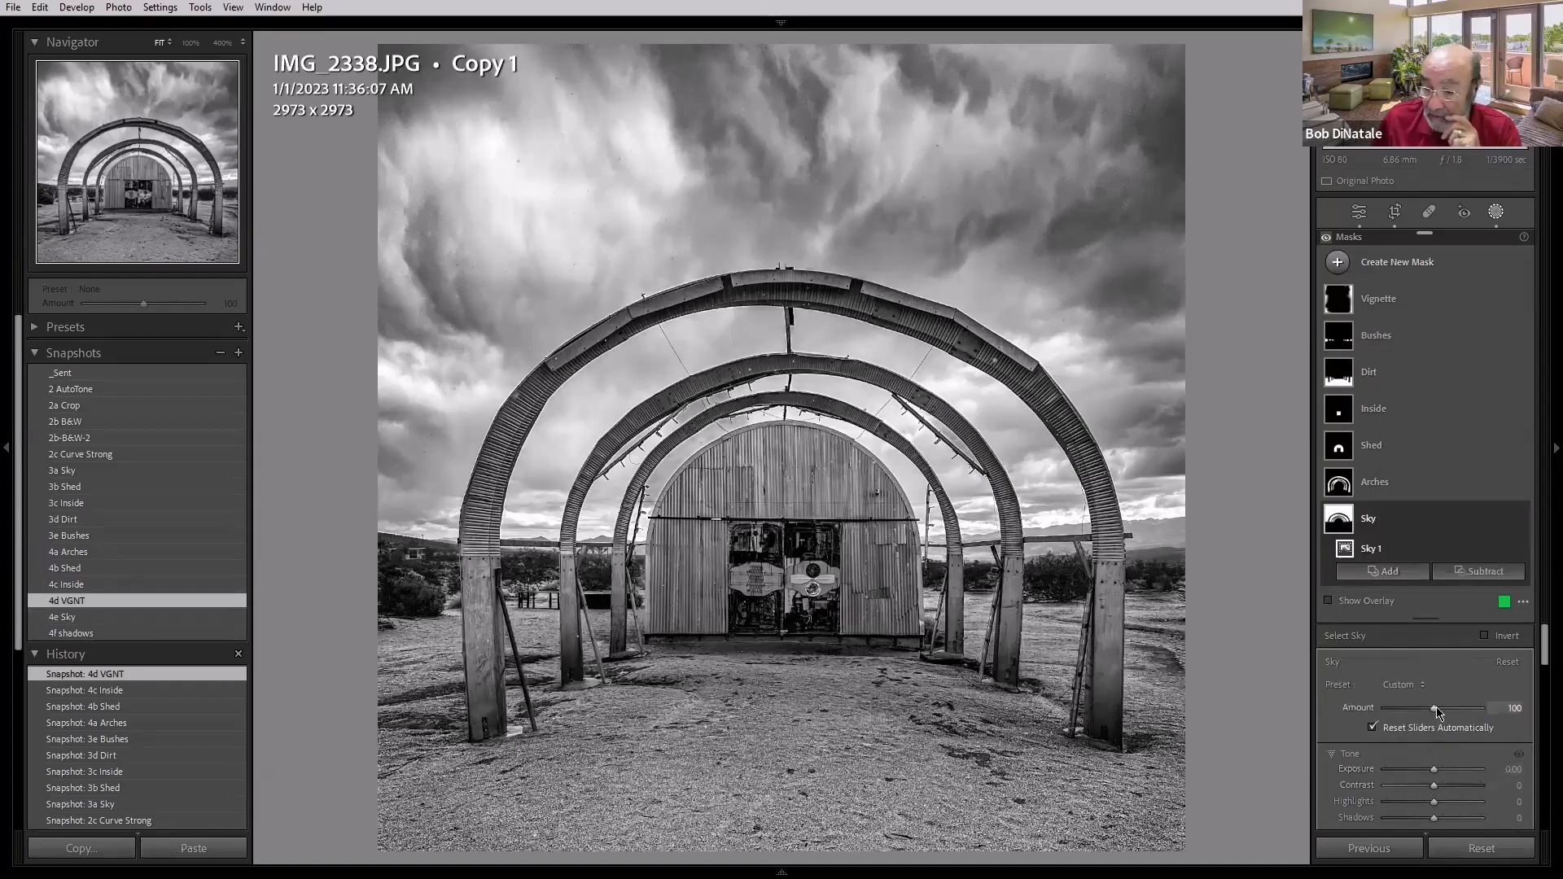
{"action": "mouse_move", "coordinate": [1436, 713]}
{"action": "left_mouse_down"}
{"action": "mouse_move", "coordinate": [1461, 714]}
{"action": "mouse_move", "coordinate": [1426, 708]}
{"action": "left_mouse_up"}
Step: Compare the 4c Inside and 4d VGNT snapshots, and step through the snapshots from 3d Dirt to 4d VGNT again
{"action": "left_click", "coordinate": [72, 586]}
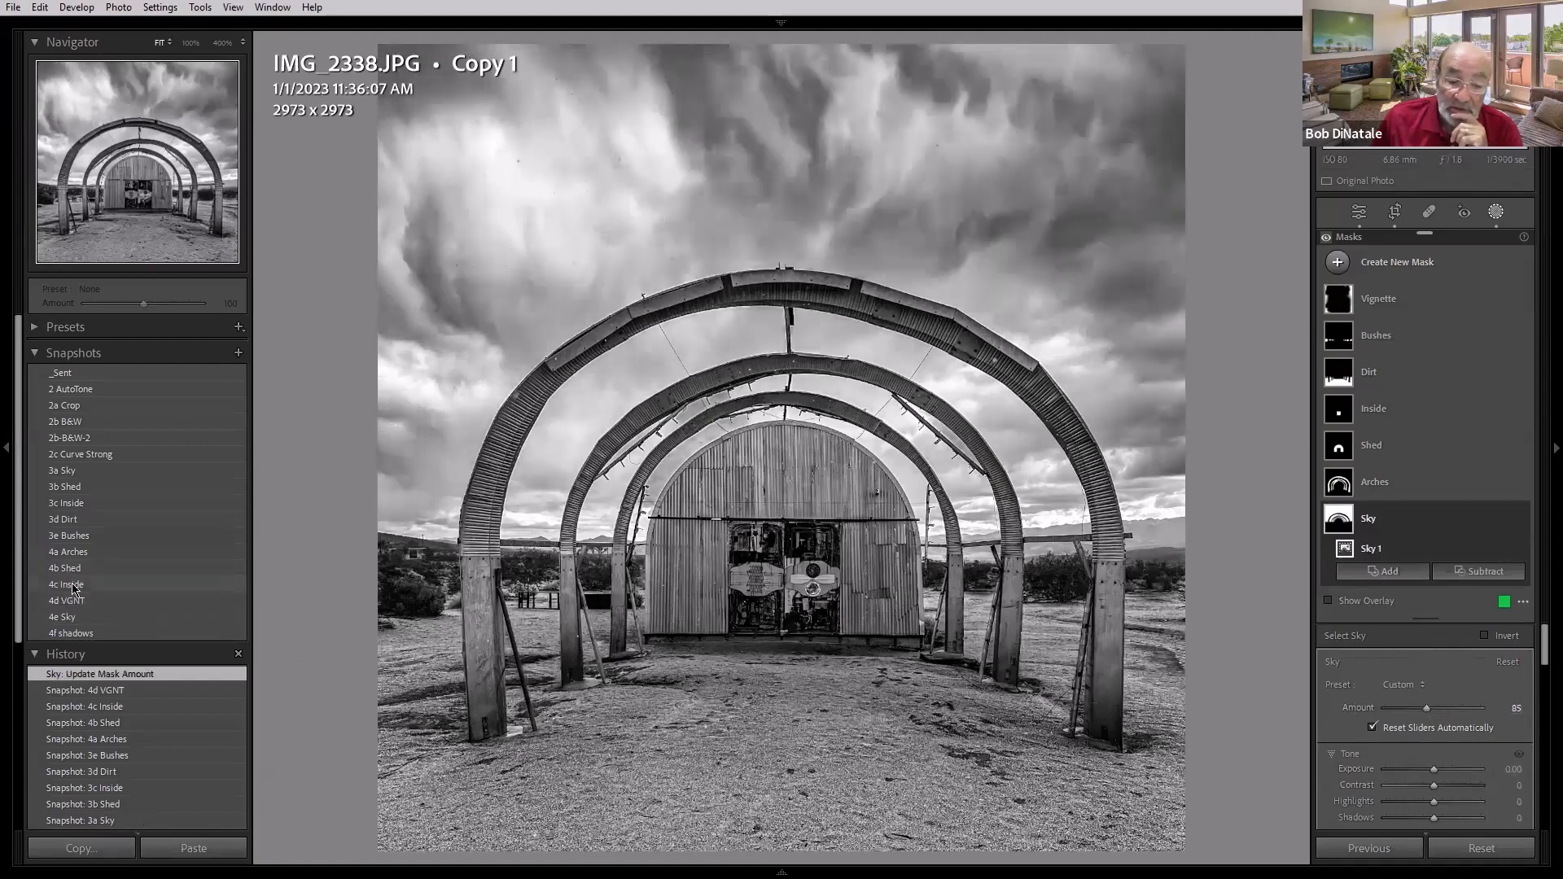
{"action": "left_click", "coordinate": [74, 600]}
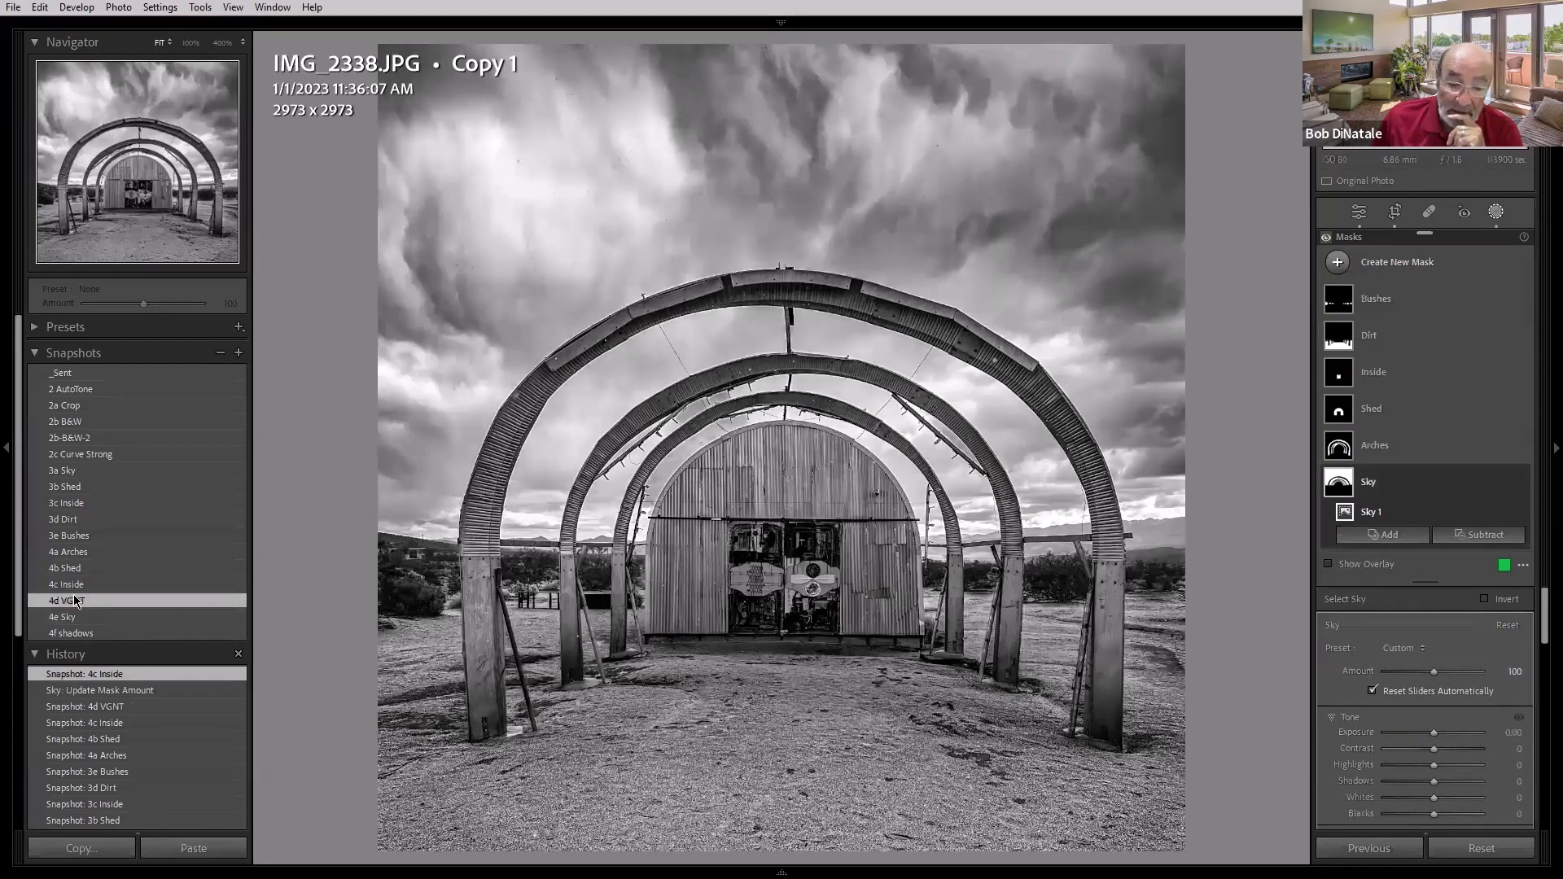
{"action": "left_click", "coordinate": [74, 525]}
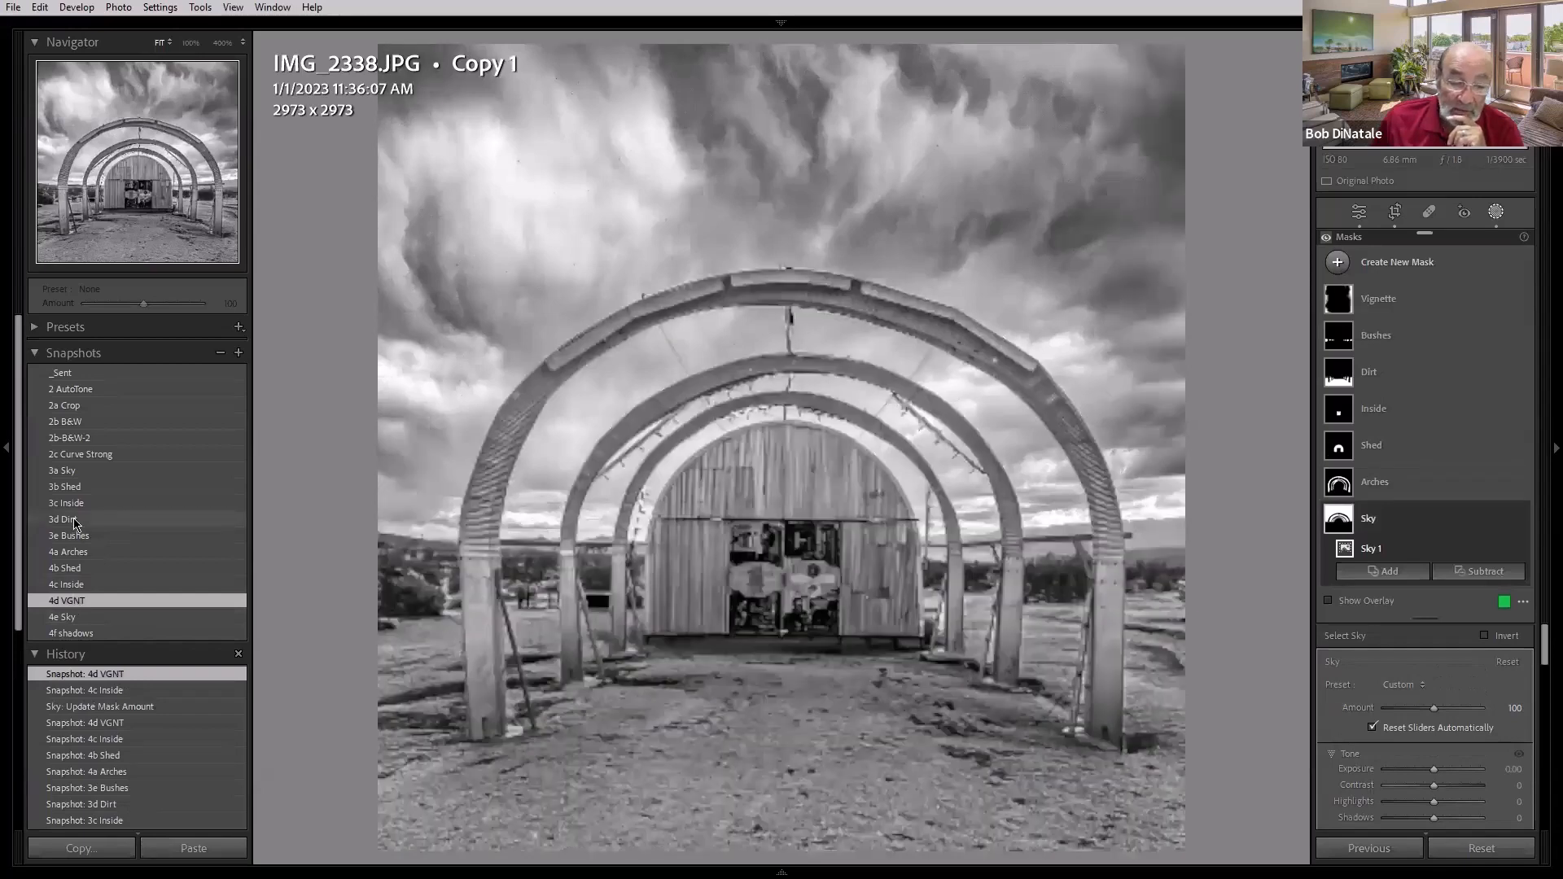
{"action": "left_click", "coordinate": [74, 536]}
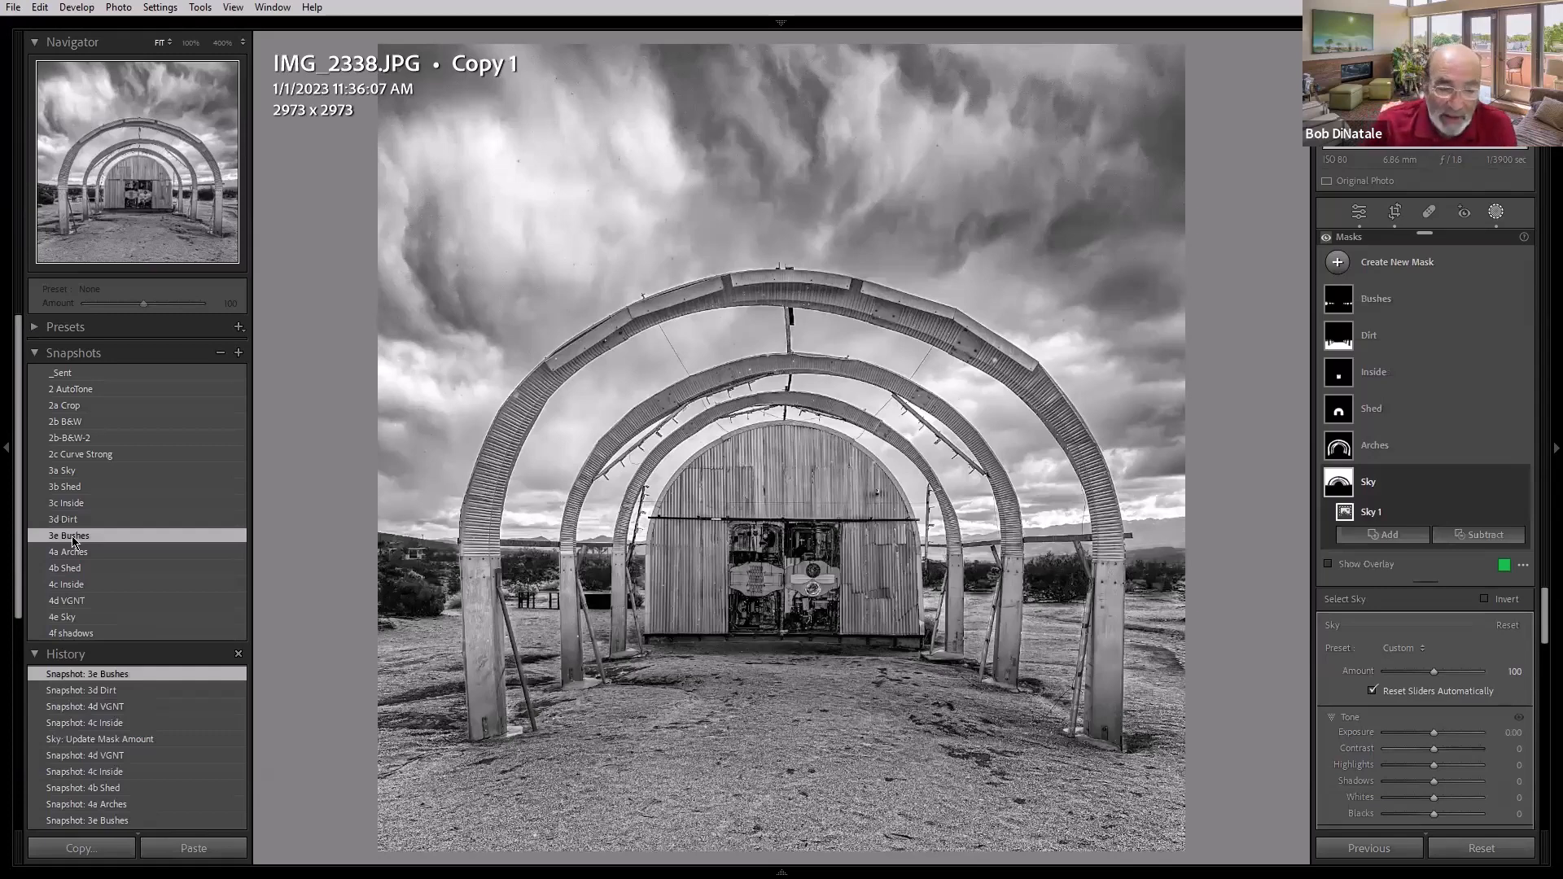
{"action": "left_click", "coordinate": [74, 552]}
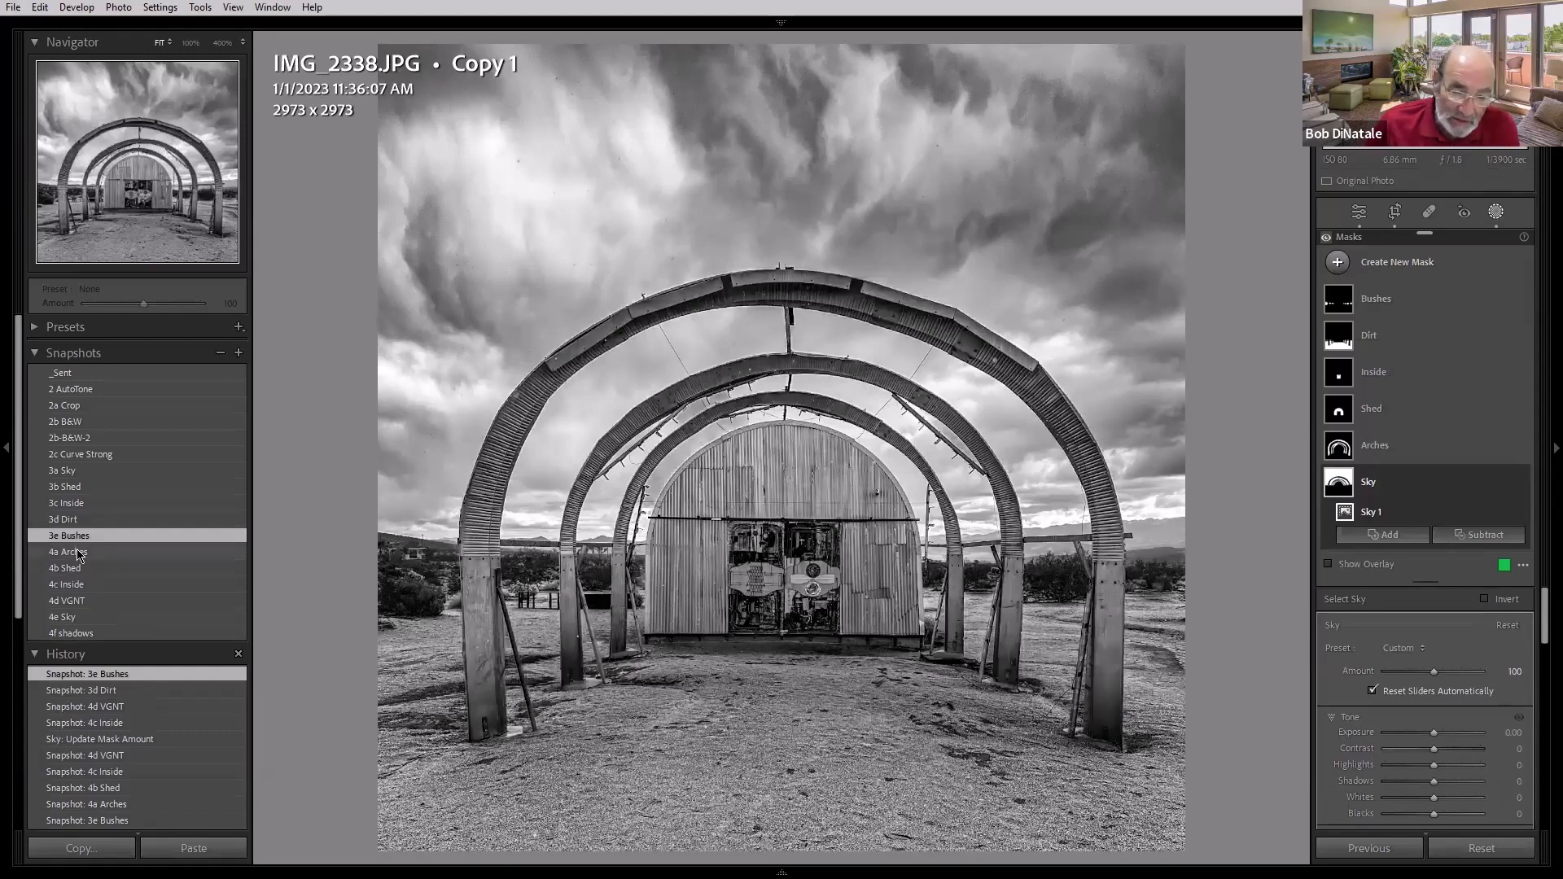
{"action": "left_click", "coordinate": [74, 569]}
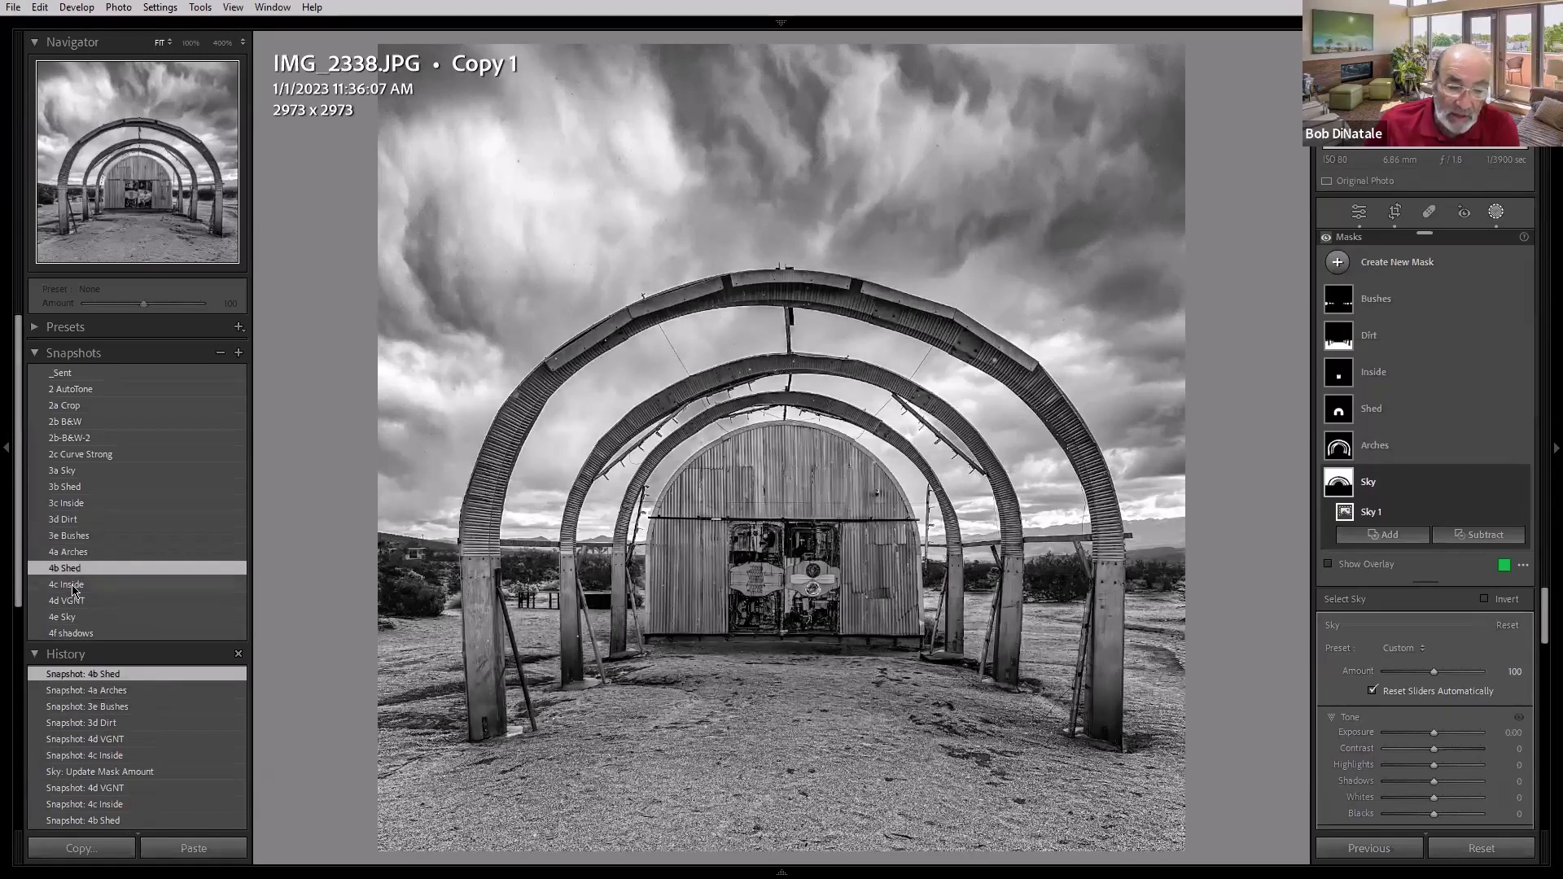
{"action": "left_click", "coordinate": [72, 586]}
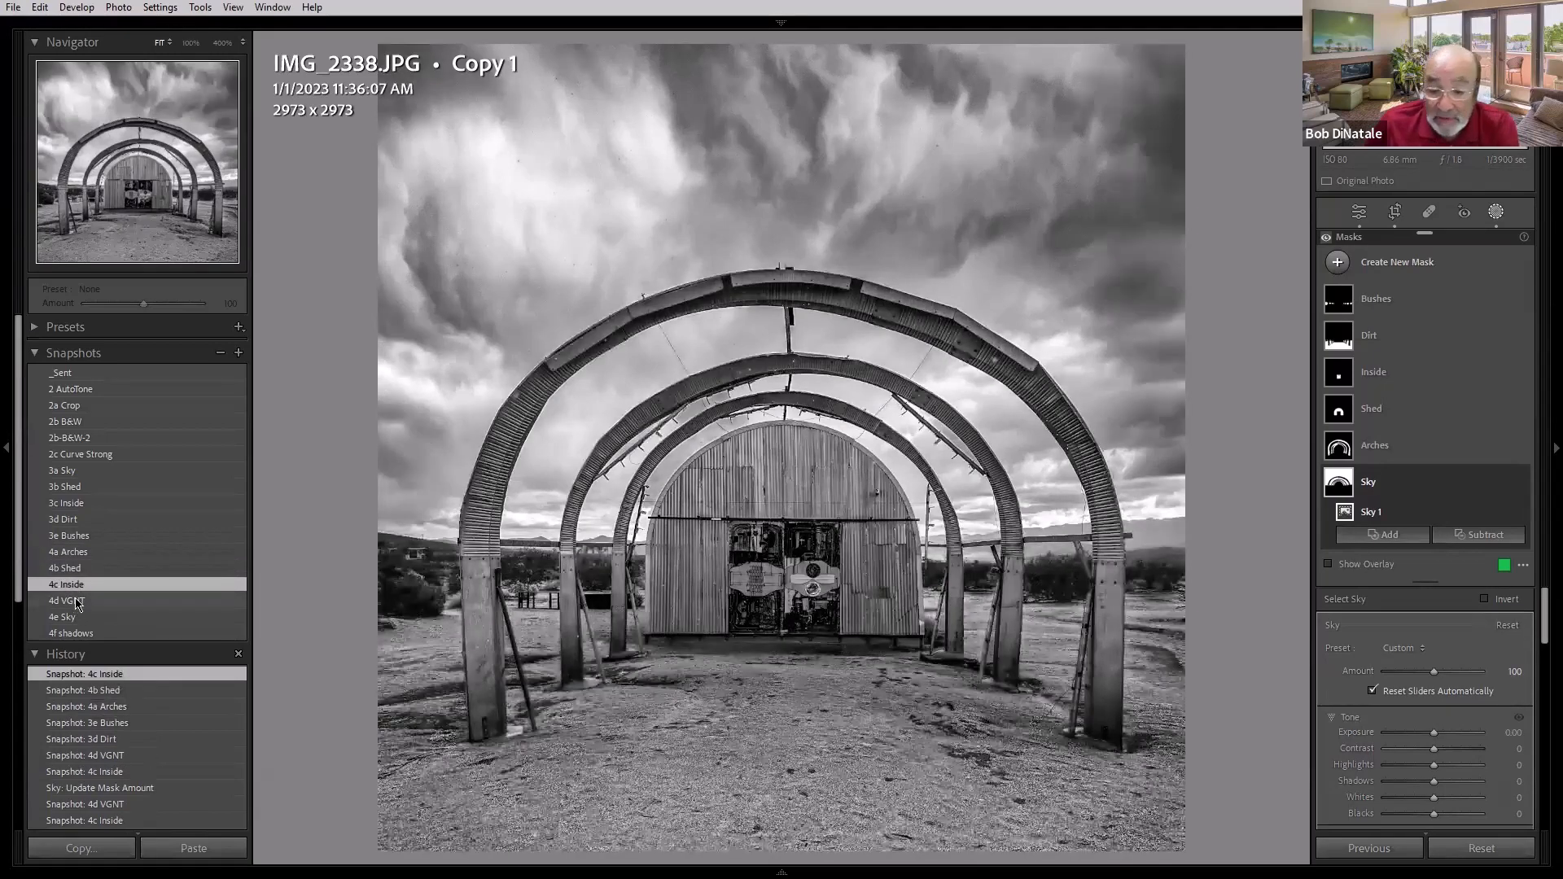
{"action": "left_click", "coordinate": [77, 601]}
Step: Review the 4e Sky and 4f shadows snapshots, and inspect the Vignette mask's radial gradient component
{"action": "left_click", "coordinate": [70, 619]}
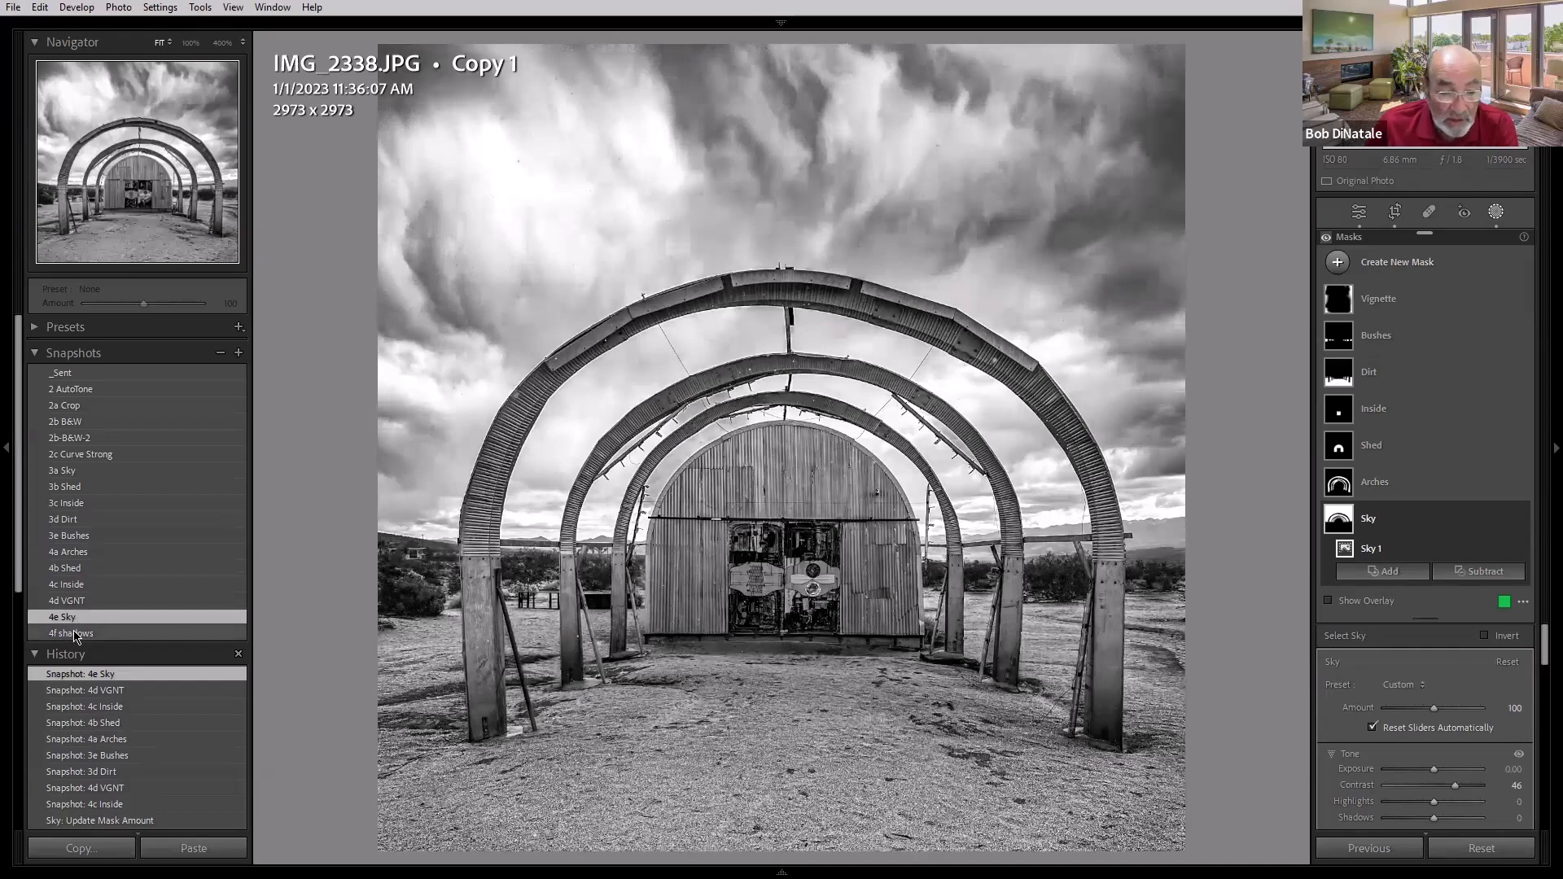
{"action": "left_click", "coordinate": [74, 634]}
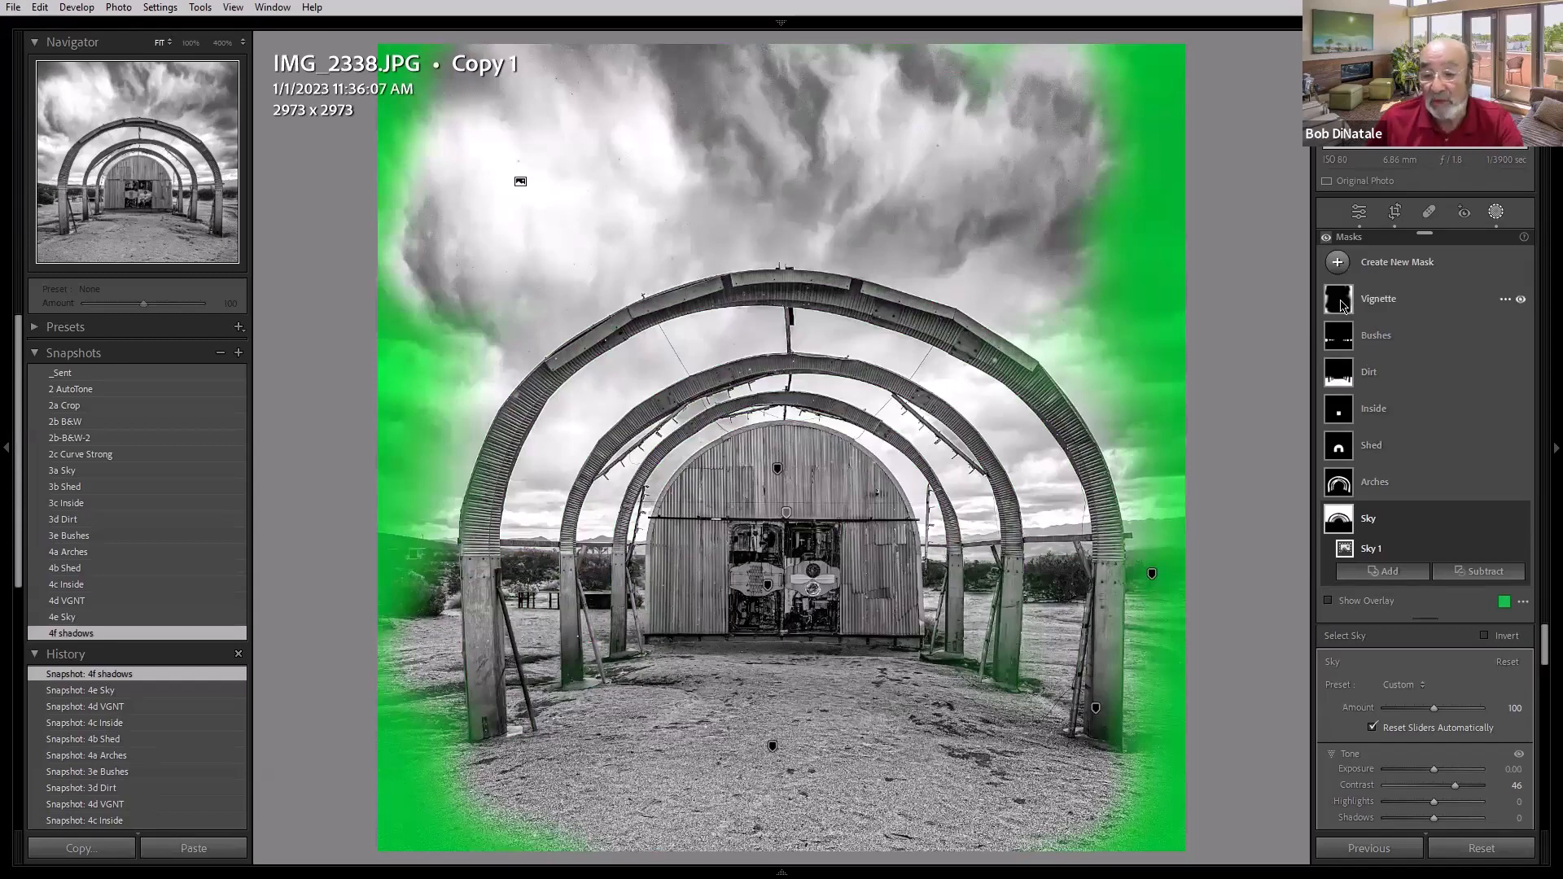
{"action": "left_click", "coordinate": [1378, 309]}
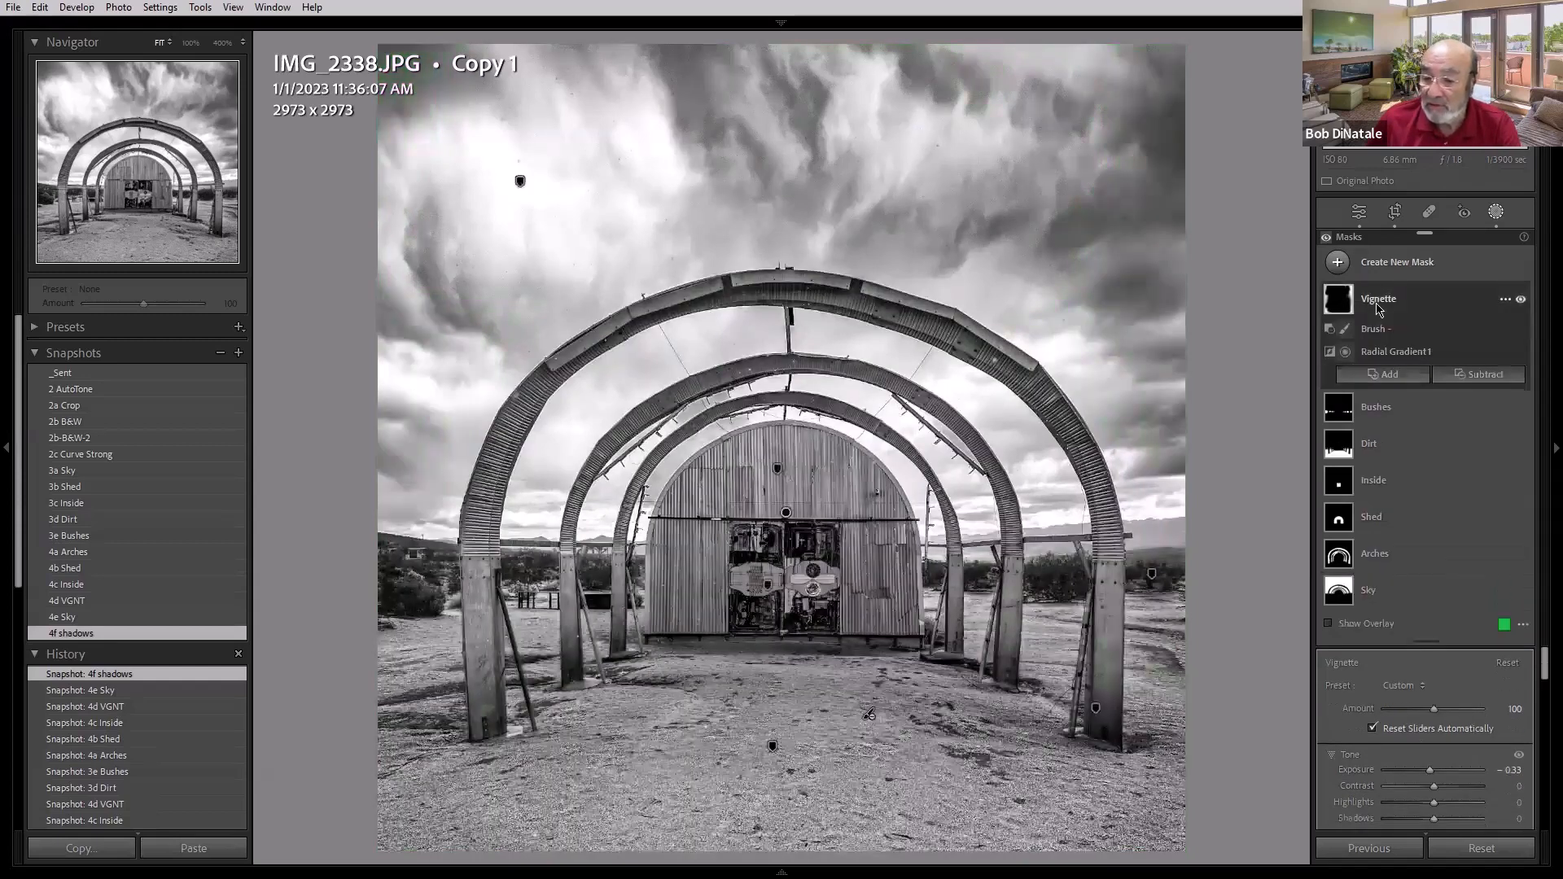
{"action": "left_click", "coordinate": [1347, 353]}
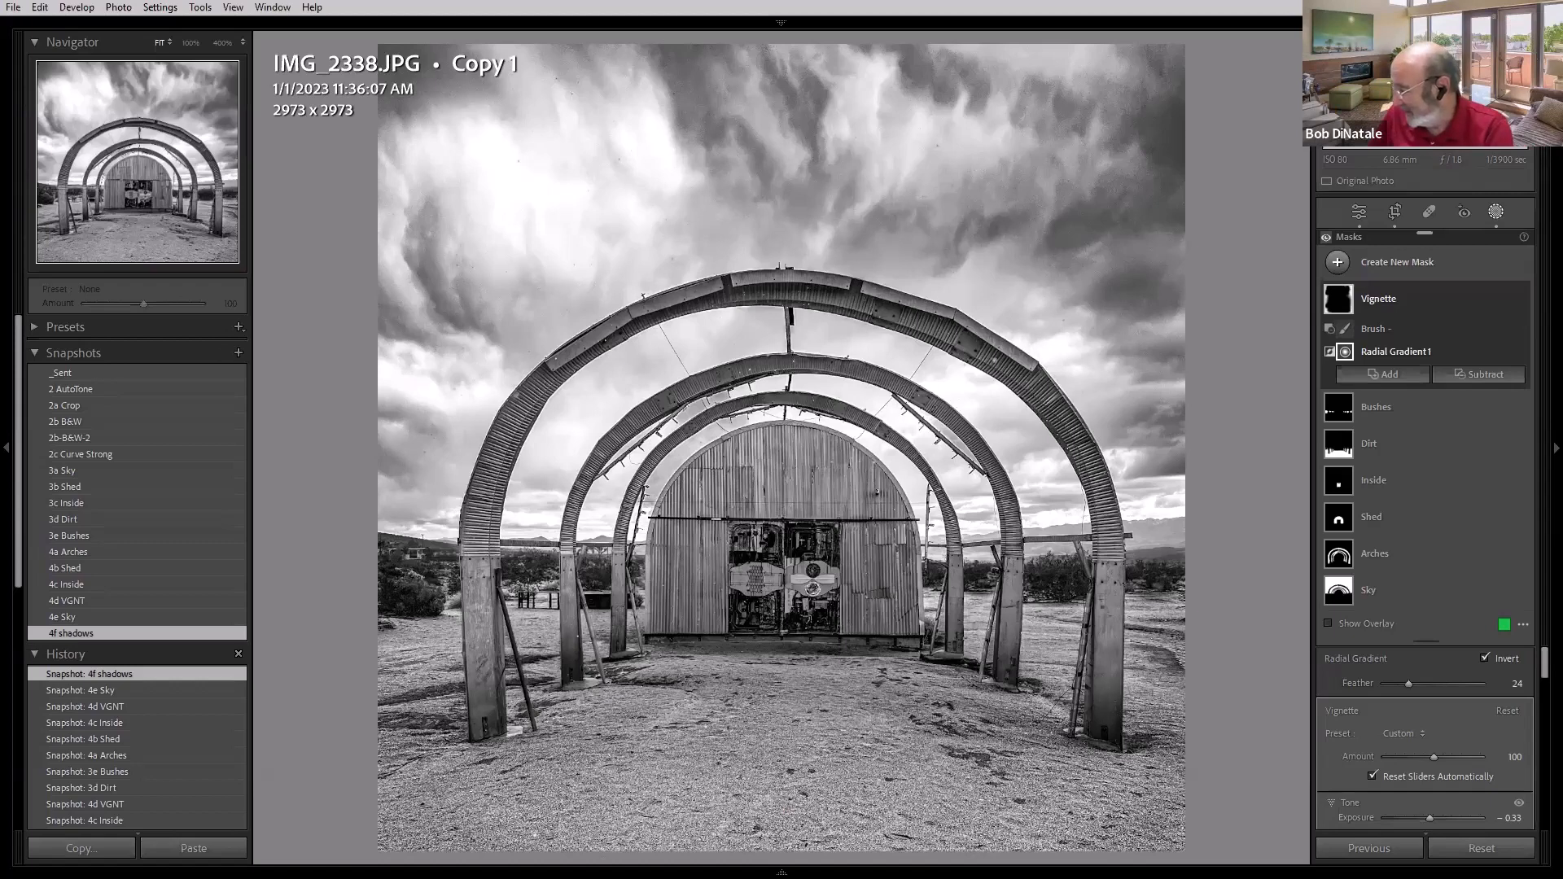
Step: Open Copy 1 of 52w-BW_001_EM.tif and review its _Sent, 2 Auro, 2a Exposure and 3a Lense Blur snapshots
{"action": "key", "text": "Right"}
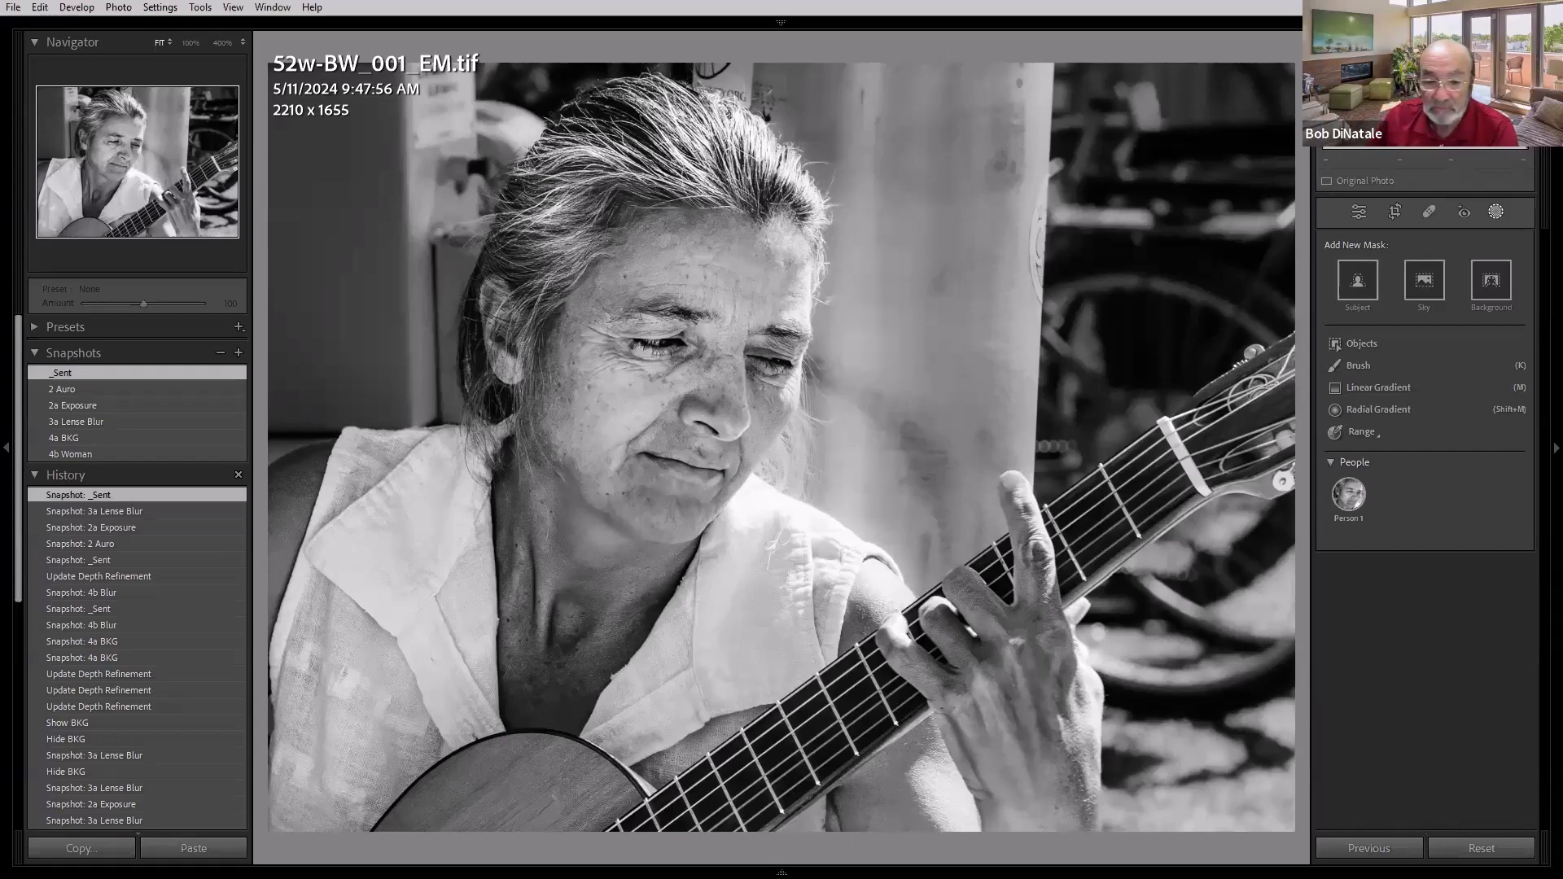
{"action": "key", "text": "Right"}
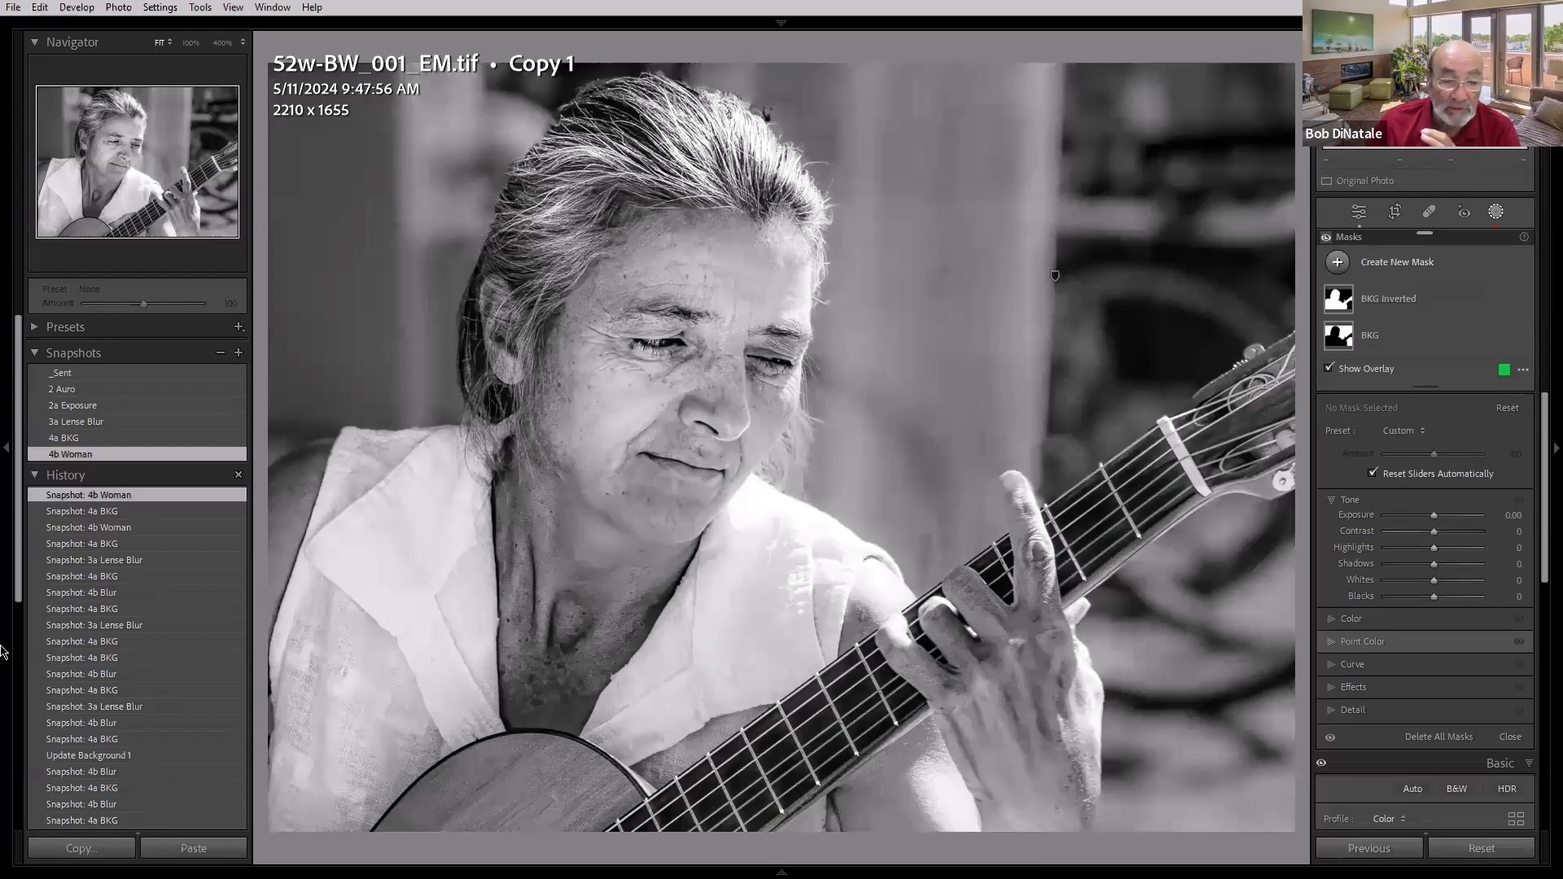
{"action": "left_click", "coordinate": [171, 370]}
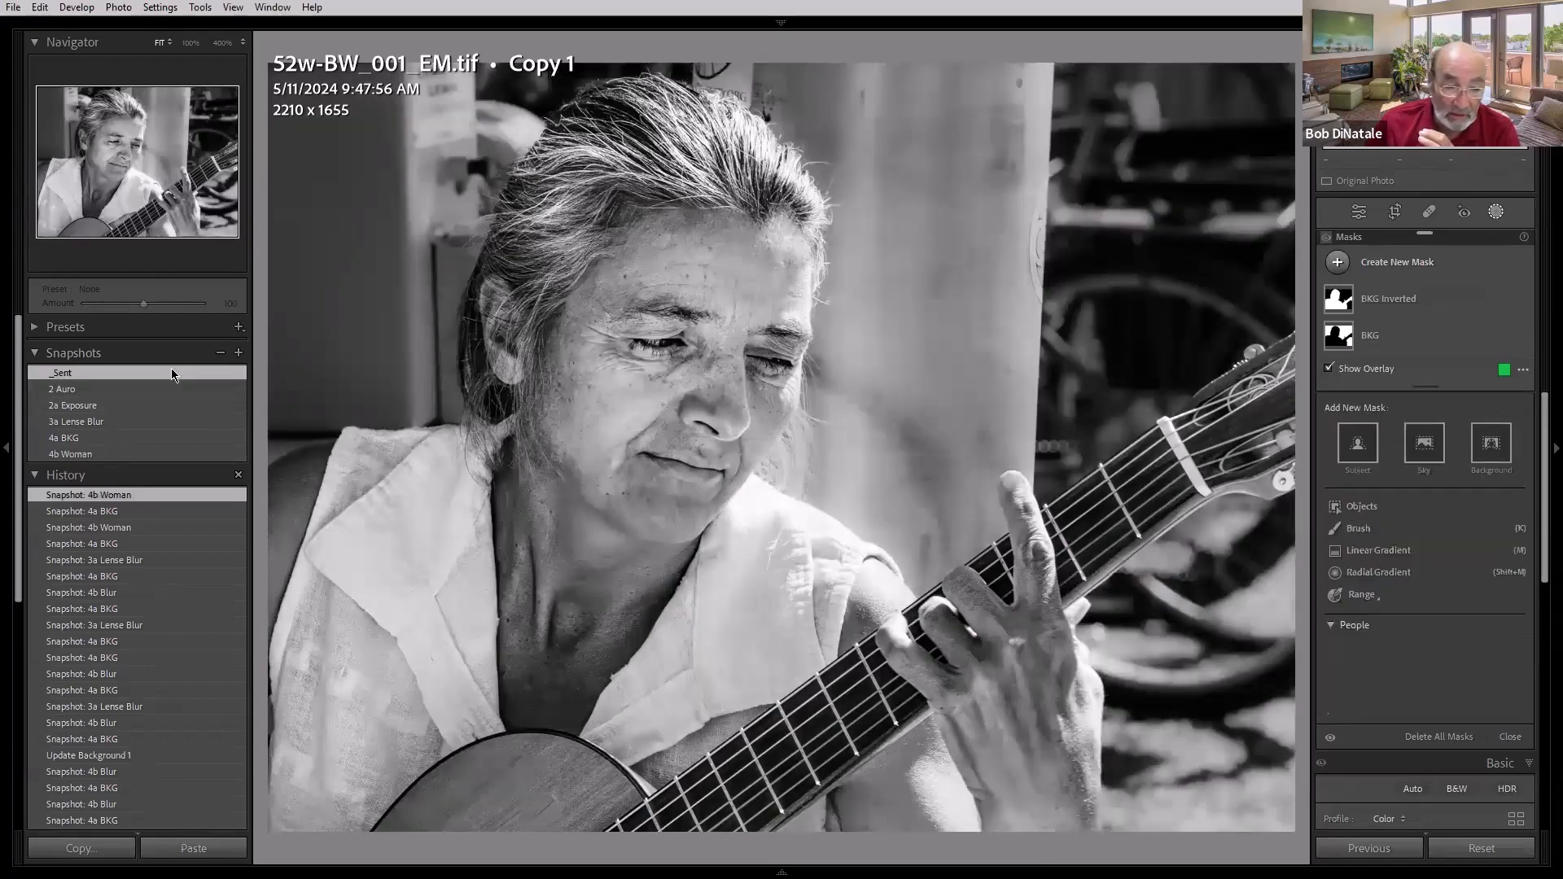
{"action": "left_click", "coordinate": [163, 391]}
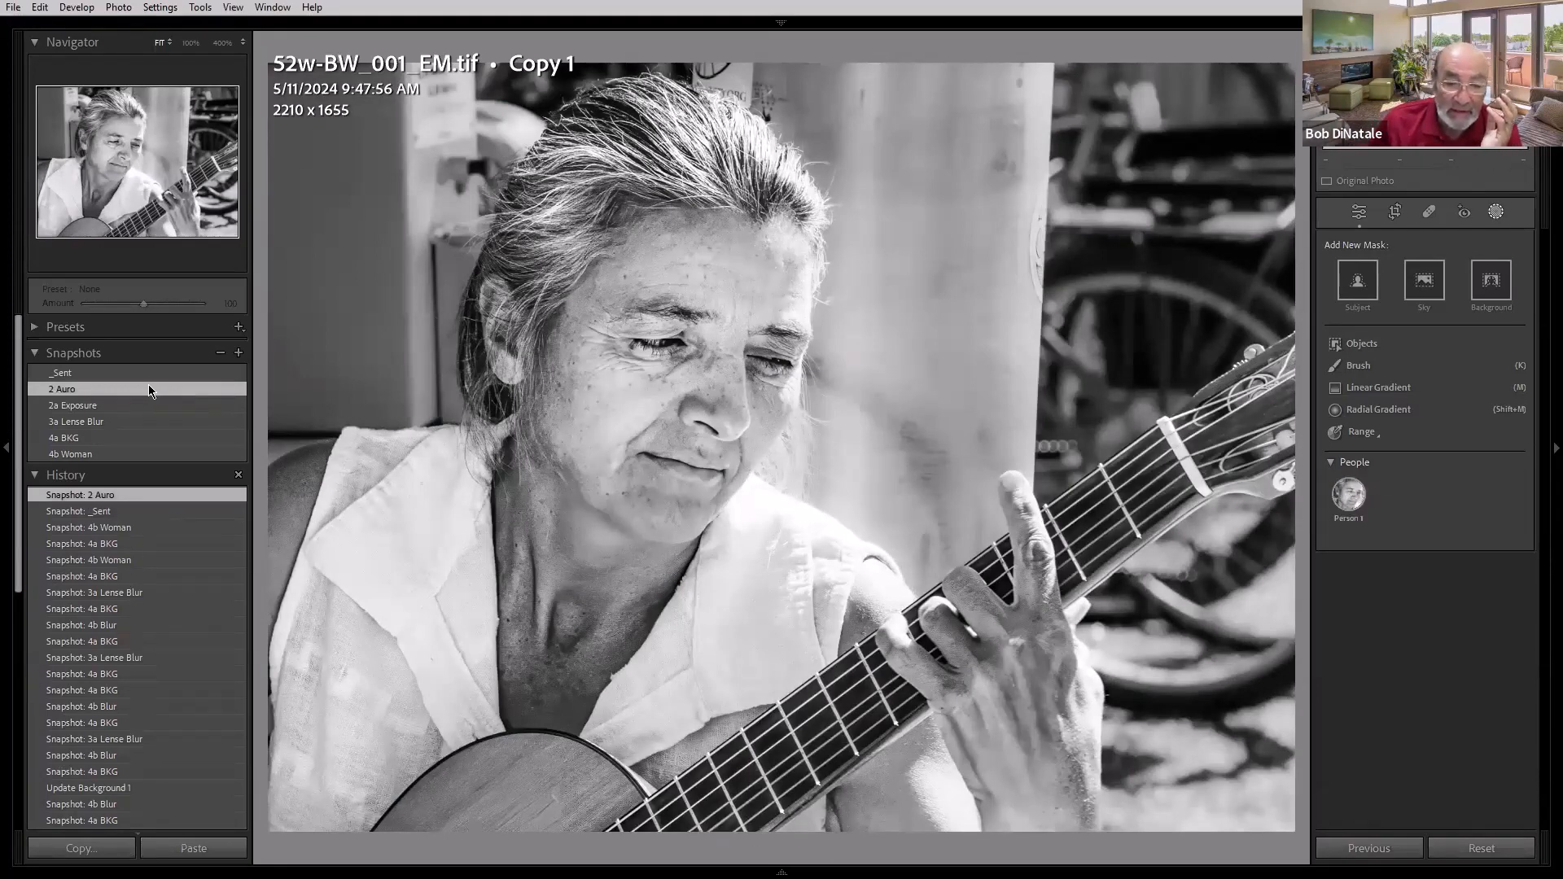
{"action": "left_click", "coordinate": [146, 407]}
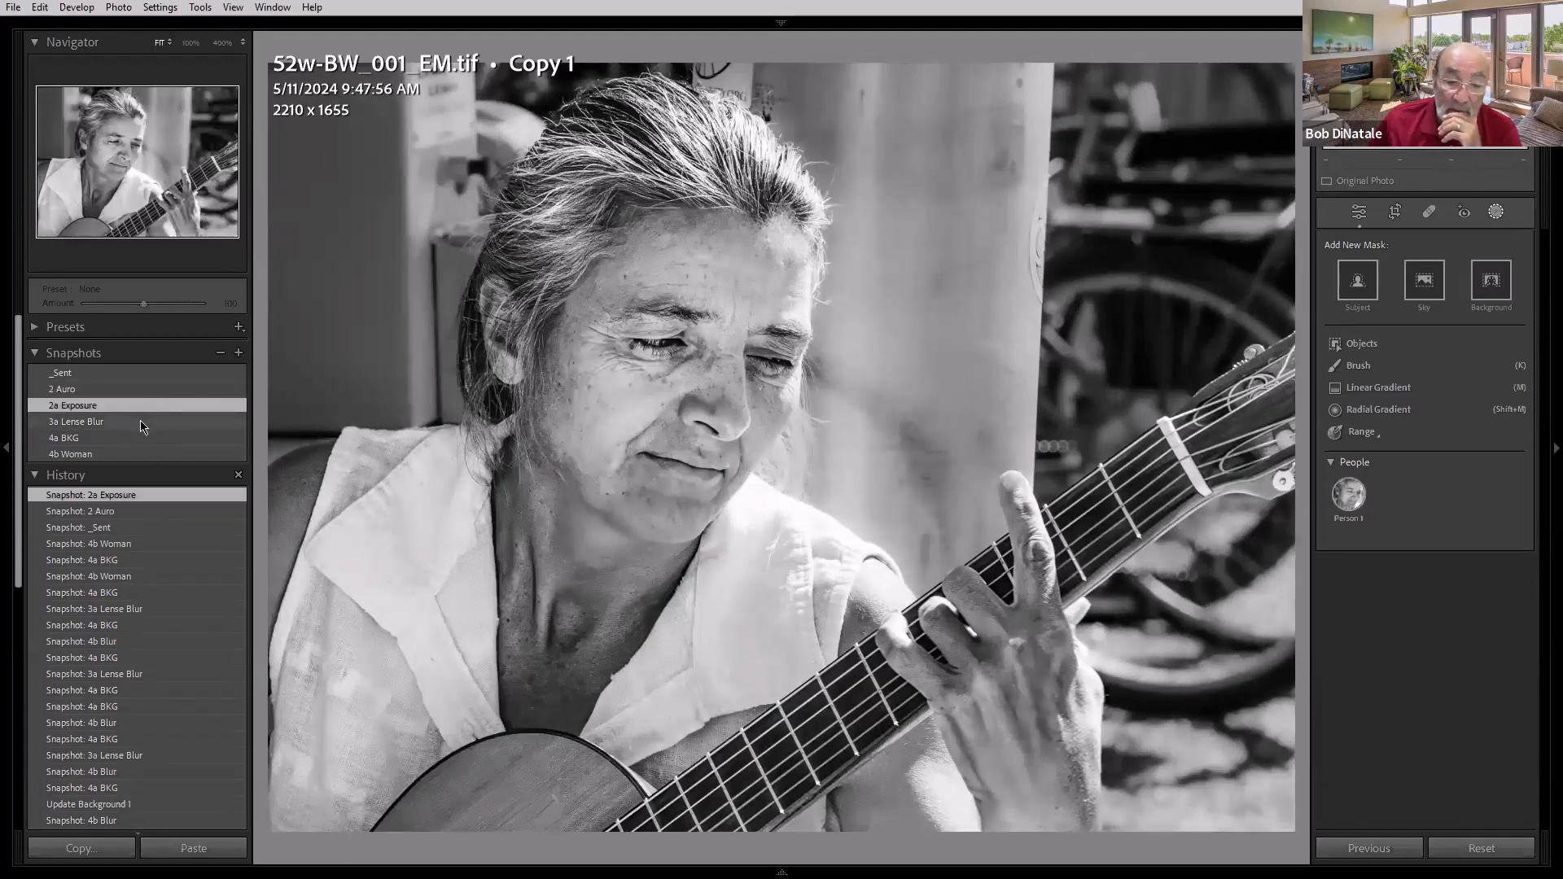
{"action": "left_click", "coordinate": [142, 424]}
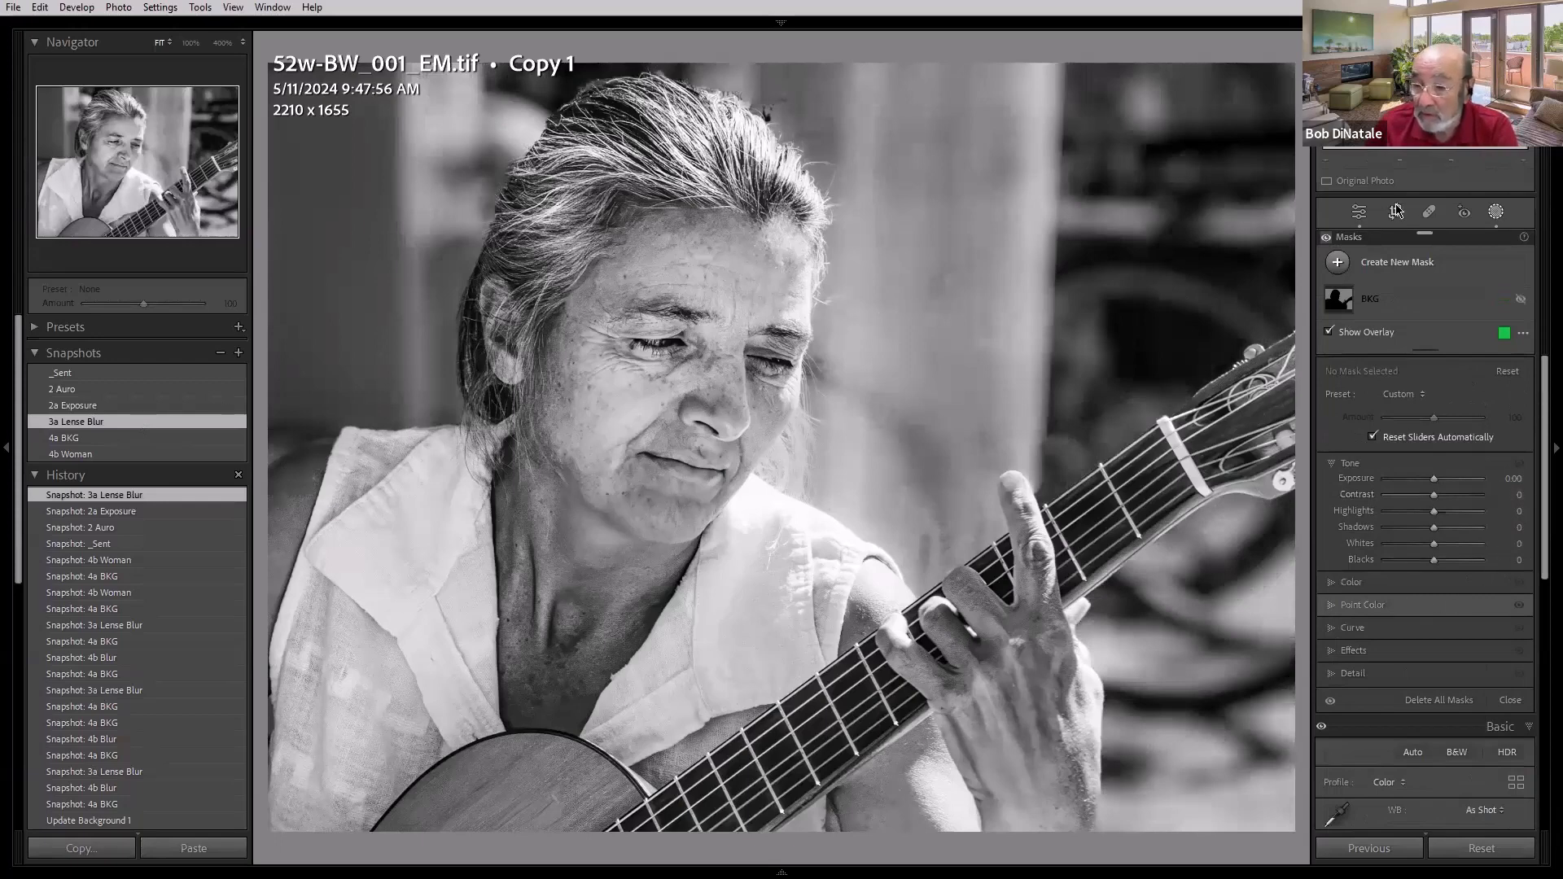
Step: Open the Lens Blur settings and toggle the effect off and on twice to compare the background
{"action": "left_click", "coordinate": [1358, 211]}
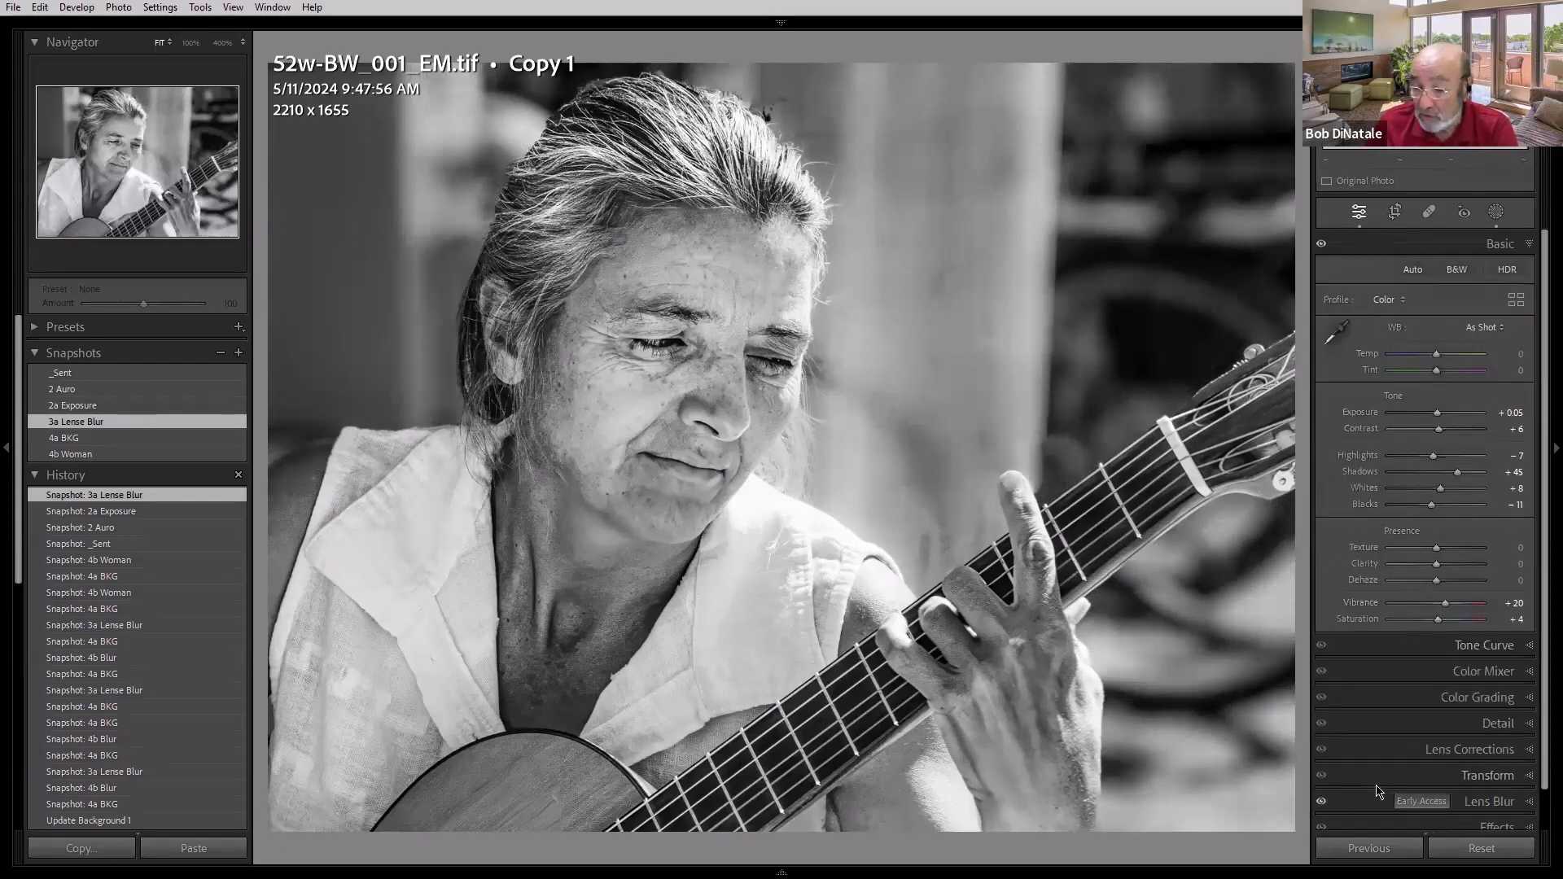
{"action": "scroll", "coordinate": [1378, 791], "scroll_direction": "down", "scroll_amount": 1}
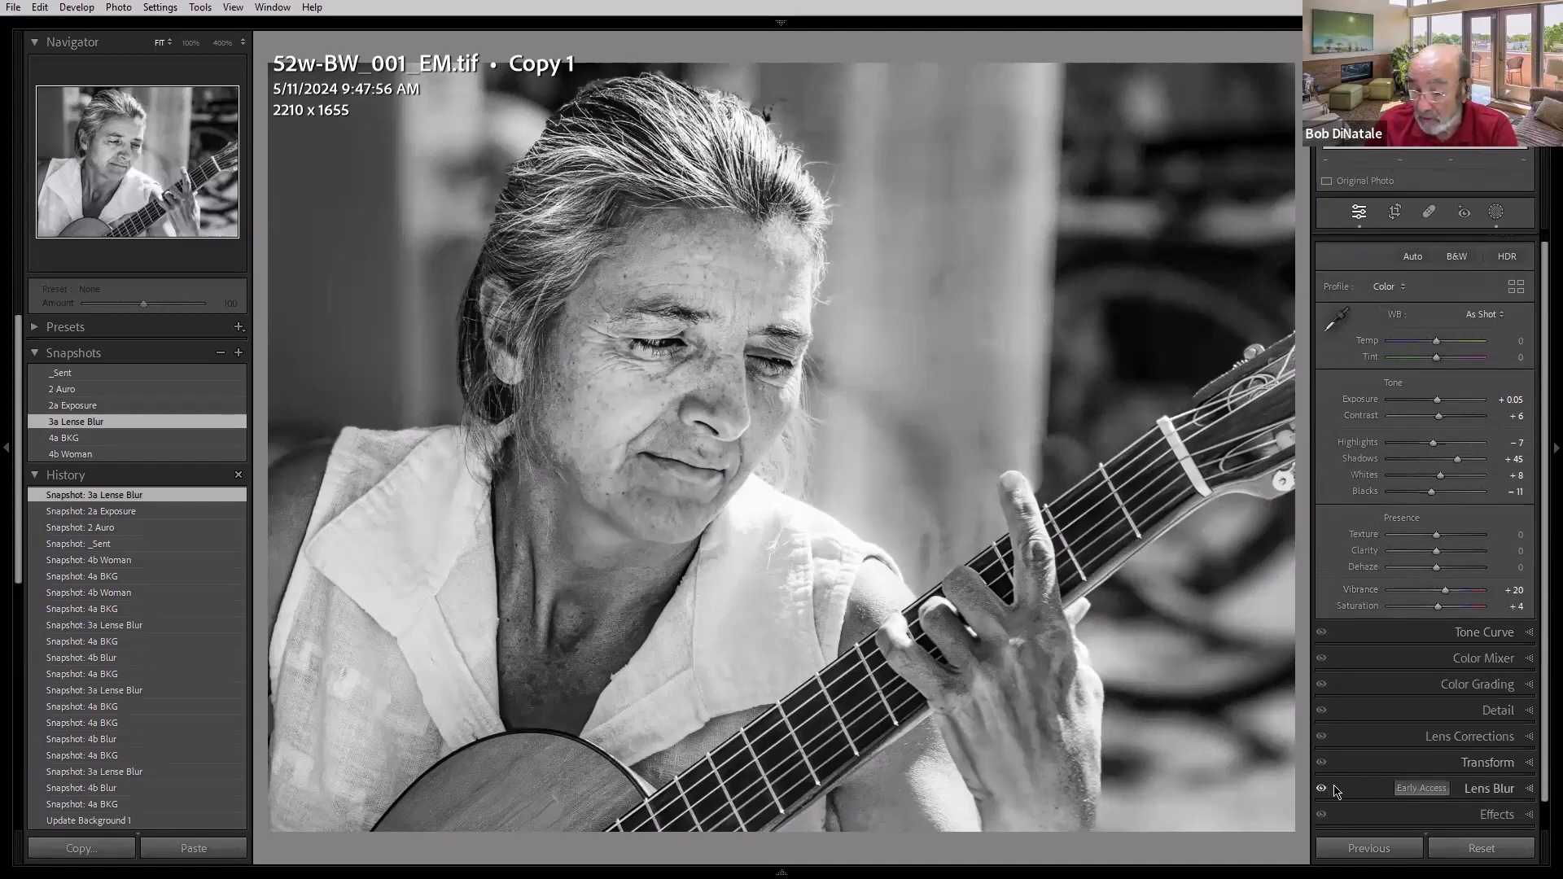
{"action": "left_click", "coordinate": [1353, 790]}
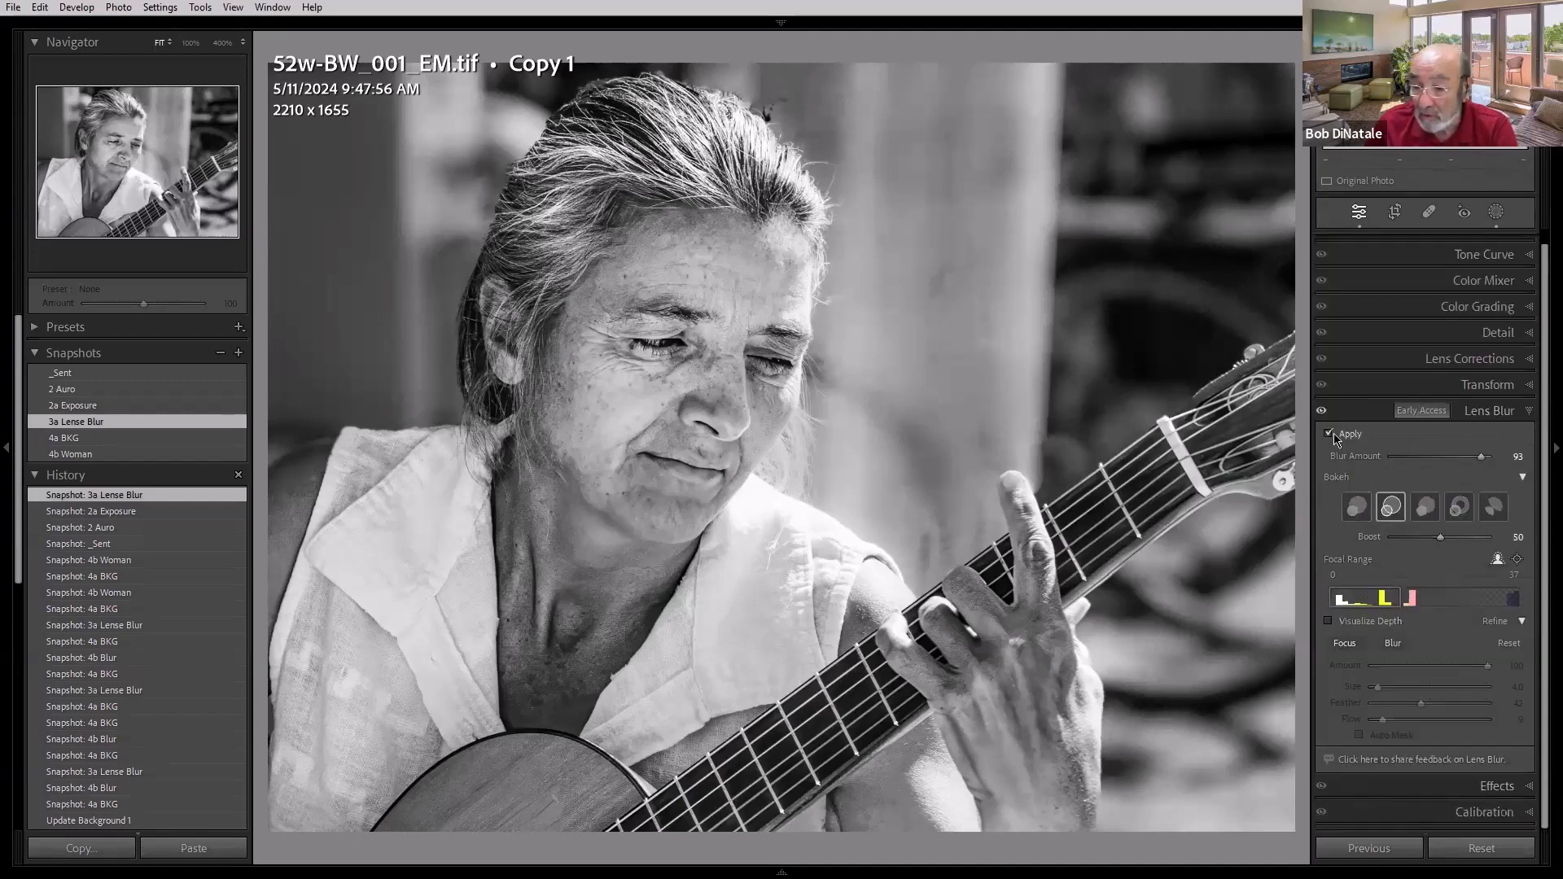
{"action": "left_click", "coordinate": [1322, 412]}
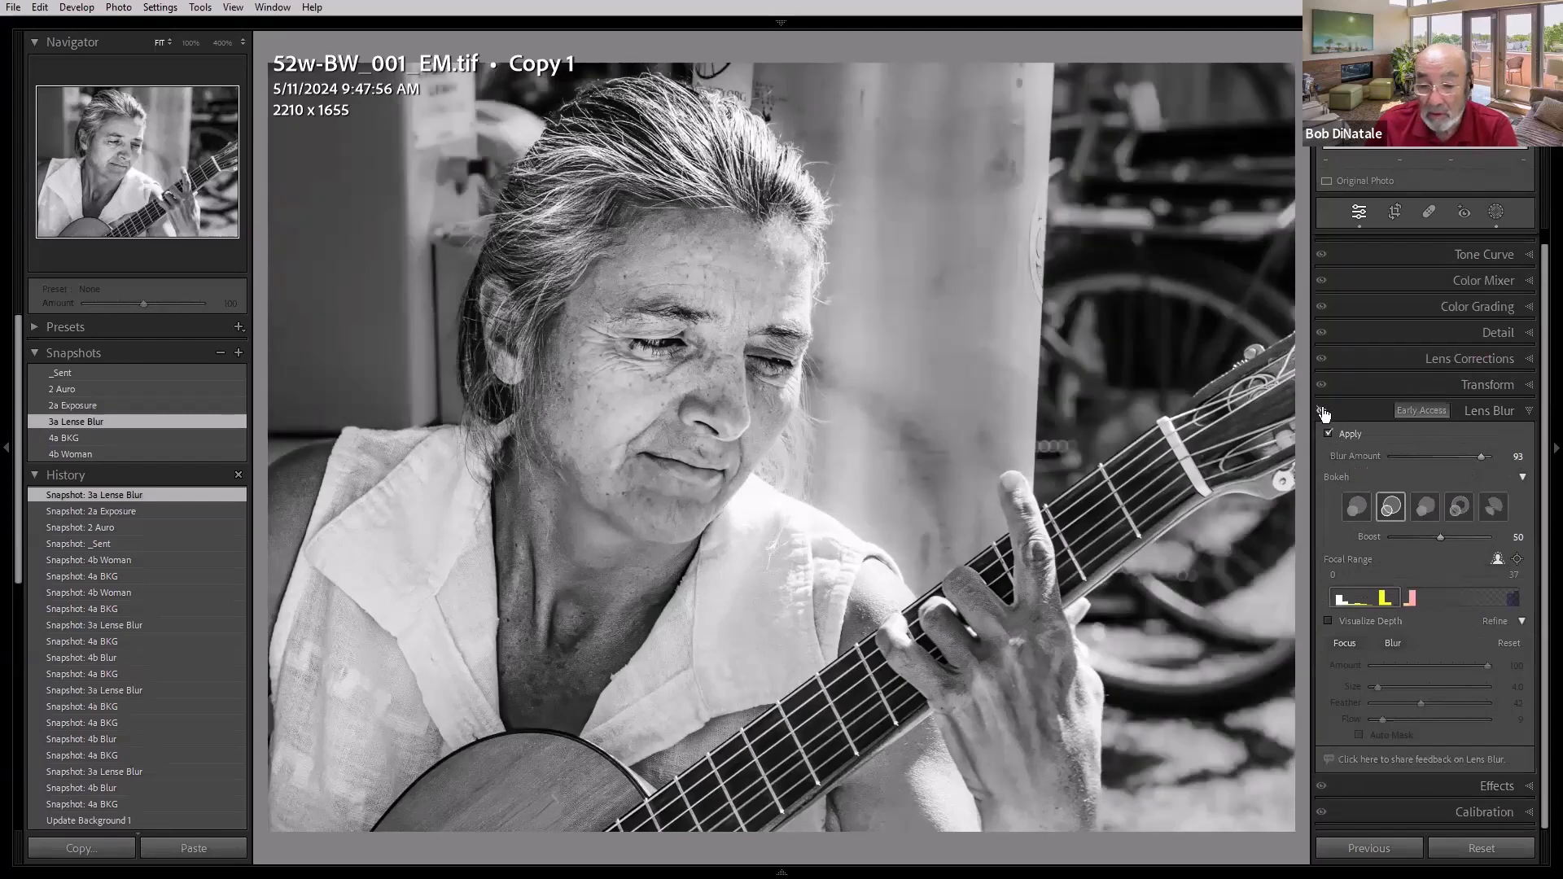
{"action": "left_click", "coordinate": [1323, 413]}
{"action": "left_click", "coordinate": [1324, 413]}
{"action": "left_click", "coordinate": [1323, 413]}
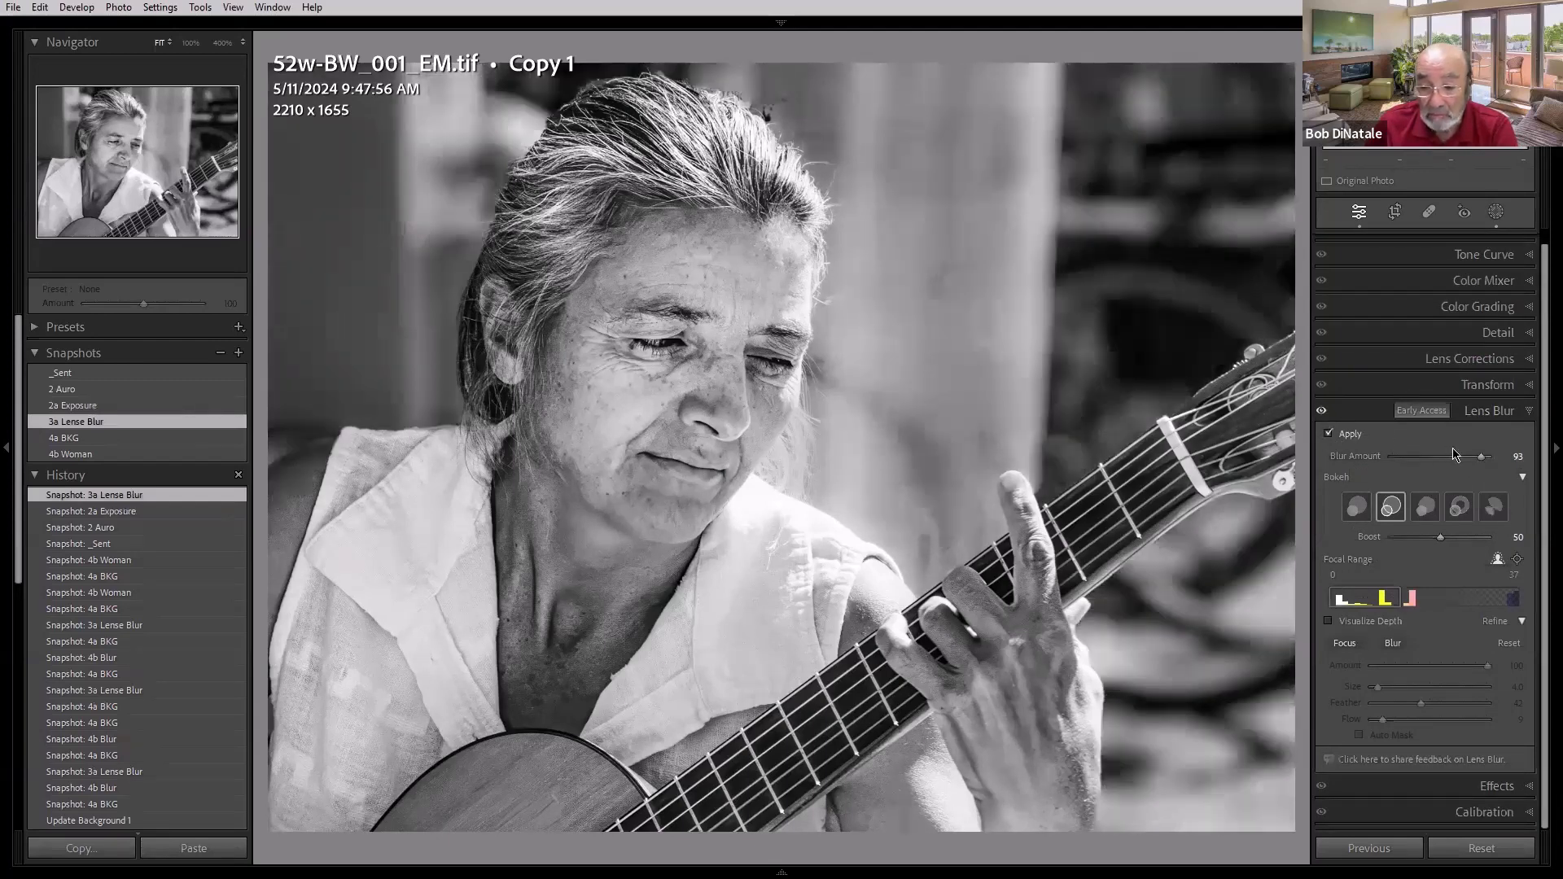
Step: Try a Lens Blur amount of 97 with the Circle, 5-Blade and Ring bokeh shapes
{"action": "mouse_move", "coordinate": [1482, 461]}
{"action": "left_mouse_down"}
{"action": "mouse_move", "coordinate": [1403, 462]}
{"action": "mouse_move", "coordinate": [1486, 463]}
{"action": "left_mouse_up"}
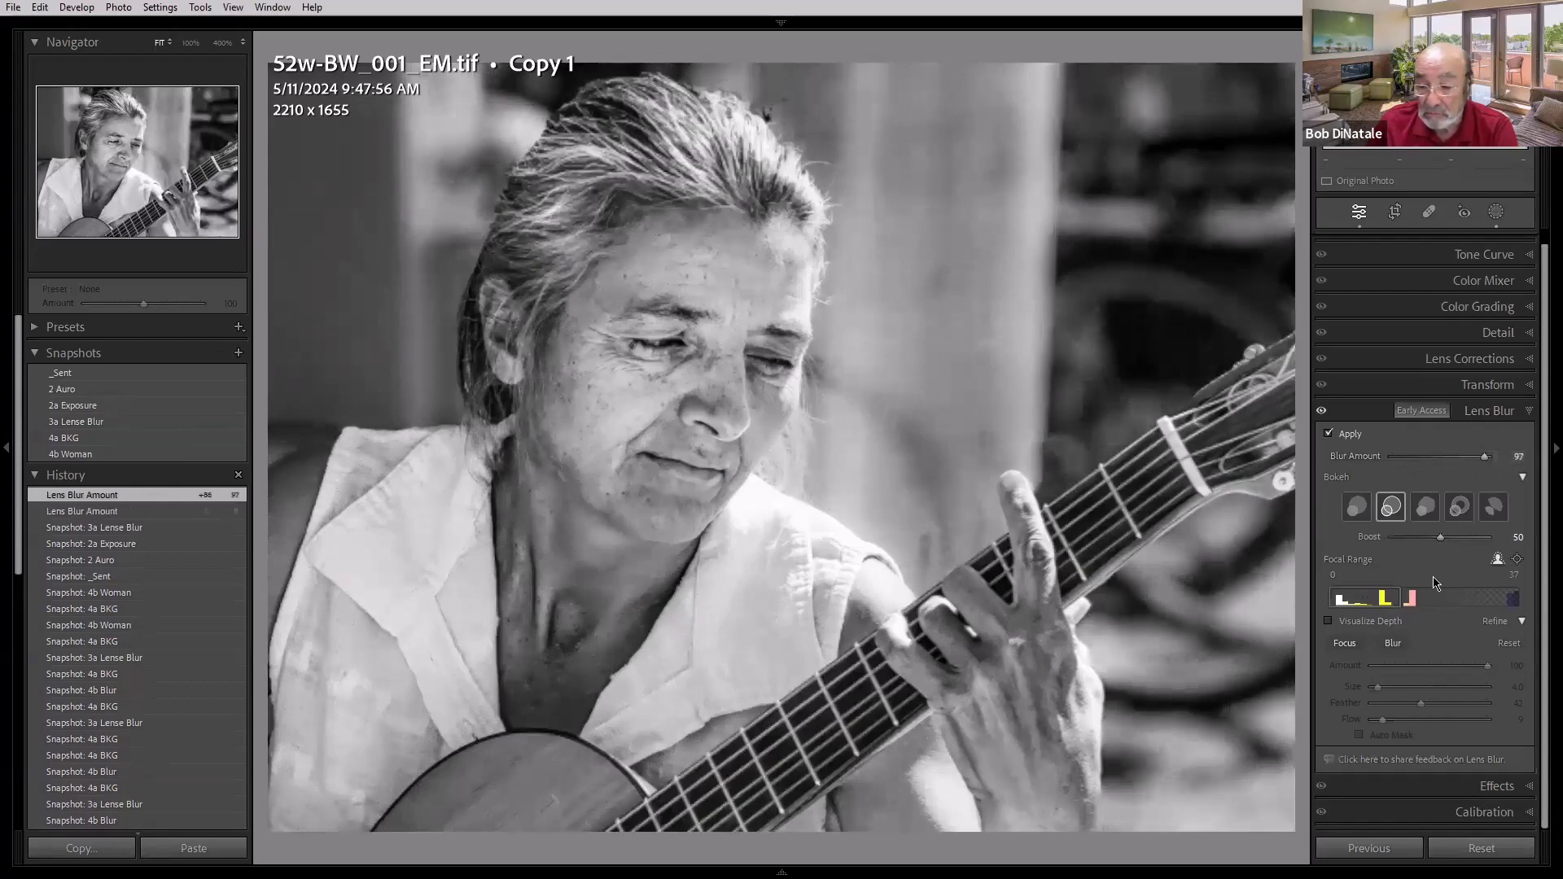
{"action": "left_click", "coordinate": [1376, 506]}
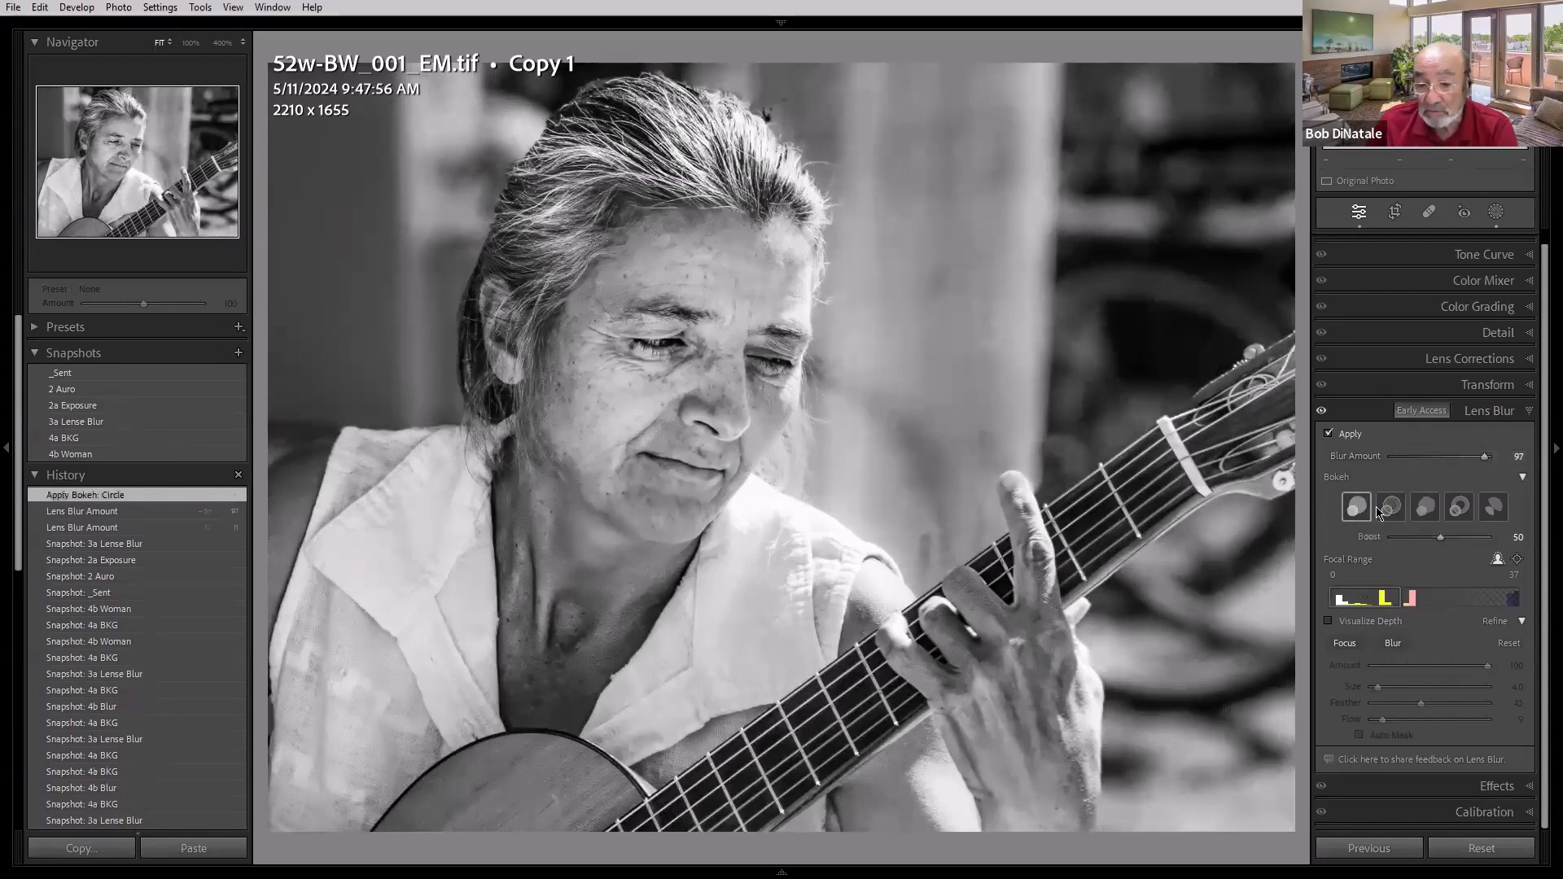
{"action": "left_click", "coordinate": [1430, 510]}
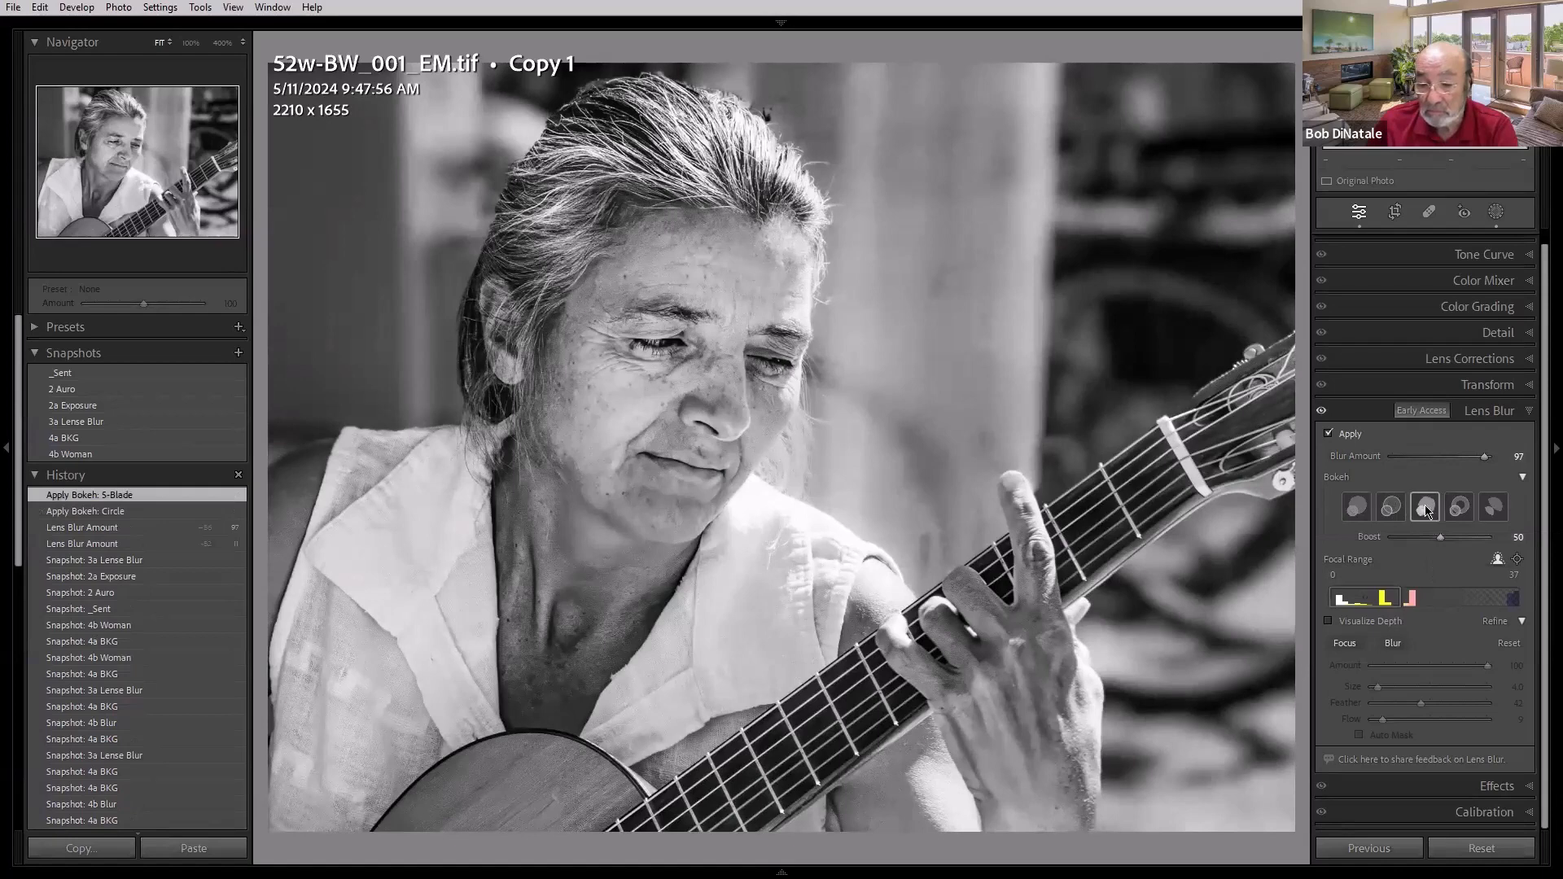
{"action": "left_click", "coordinate": [1458, 508]}
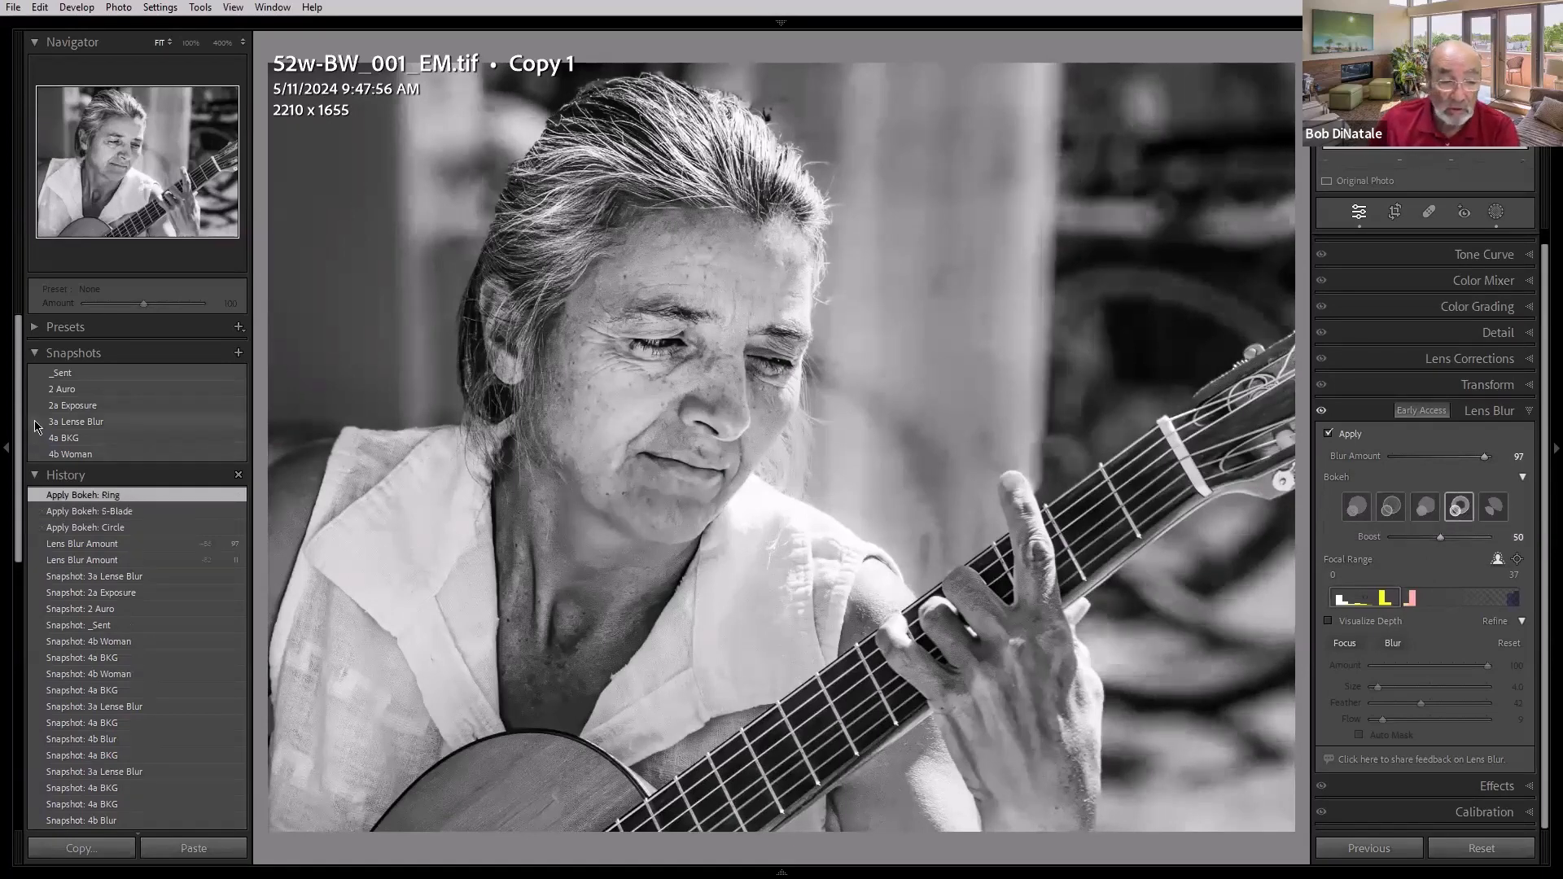
Step: Restore the 3a Lense Blur snapshot and show the guitar player photo's masks
{"action": "left_click", "coordinate": [87, 423]}
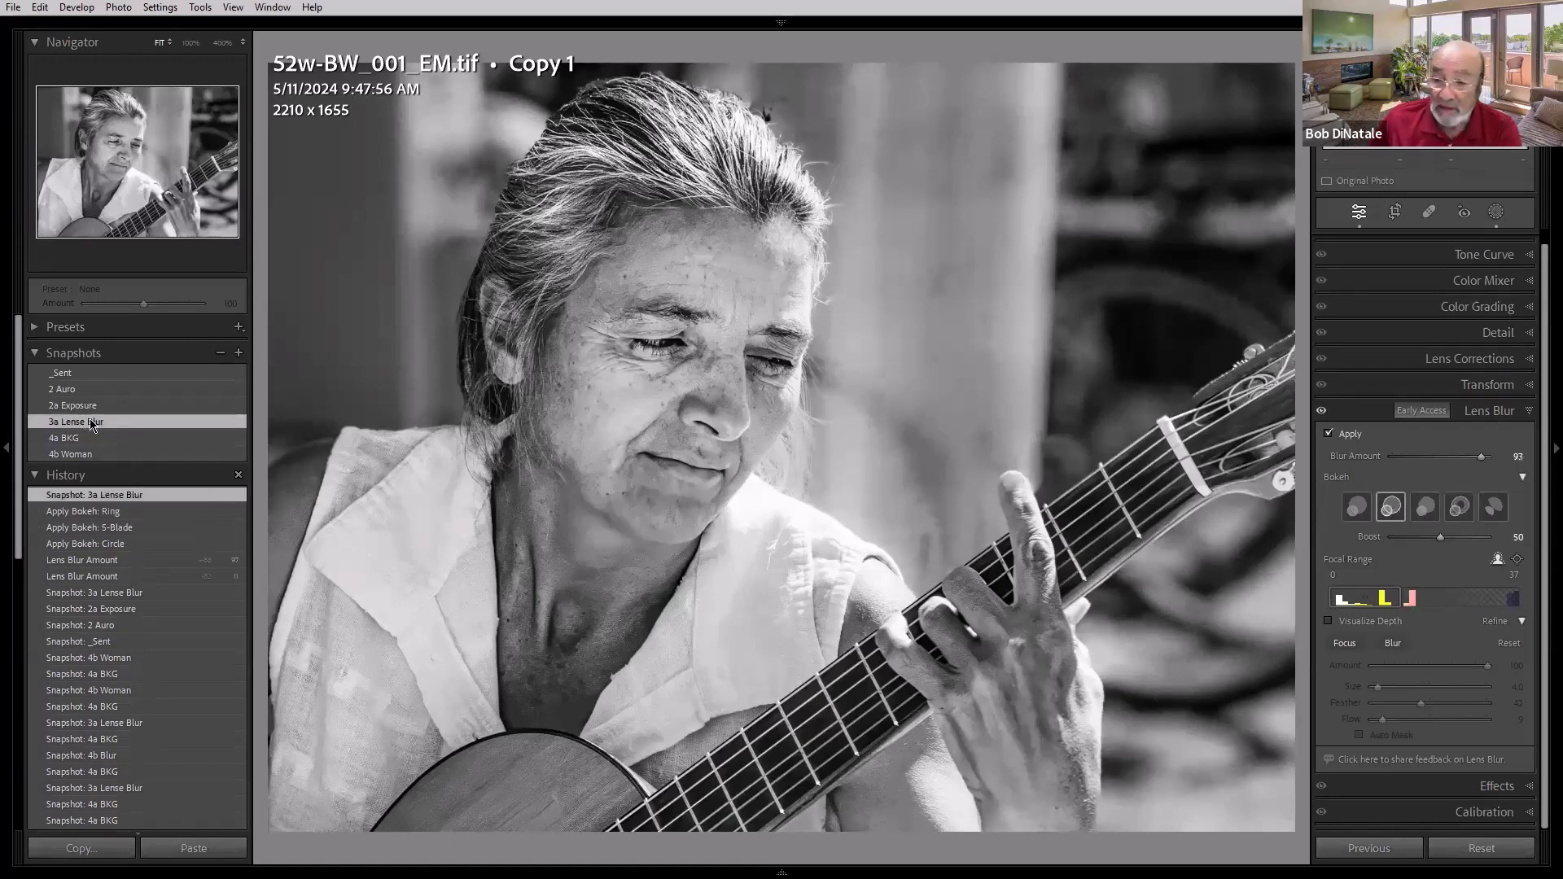
{"action": "left_click", "coordinate": [1495, 214]}
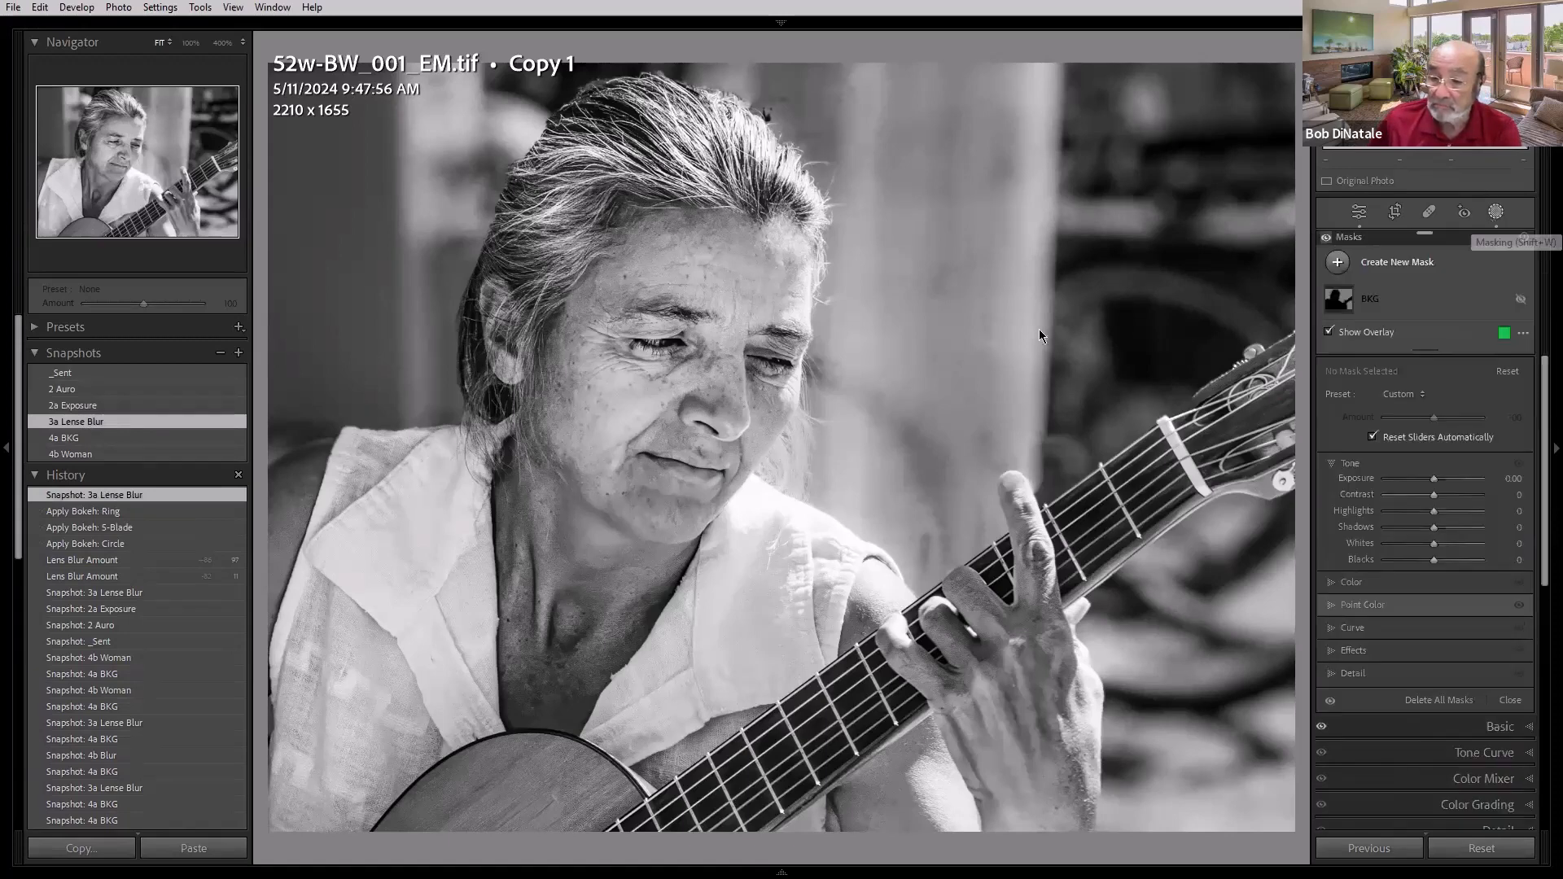
Step: Restore the guitar player photo's 4a BKG snapshot and toggle its BKG mask effect to compare the background
{"action": "left_click", "coordinate": [72, 440]}
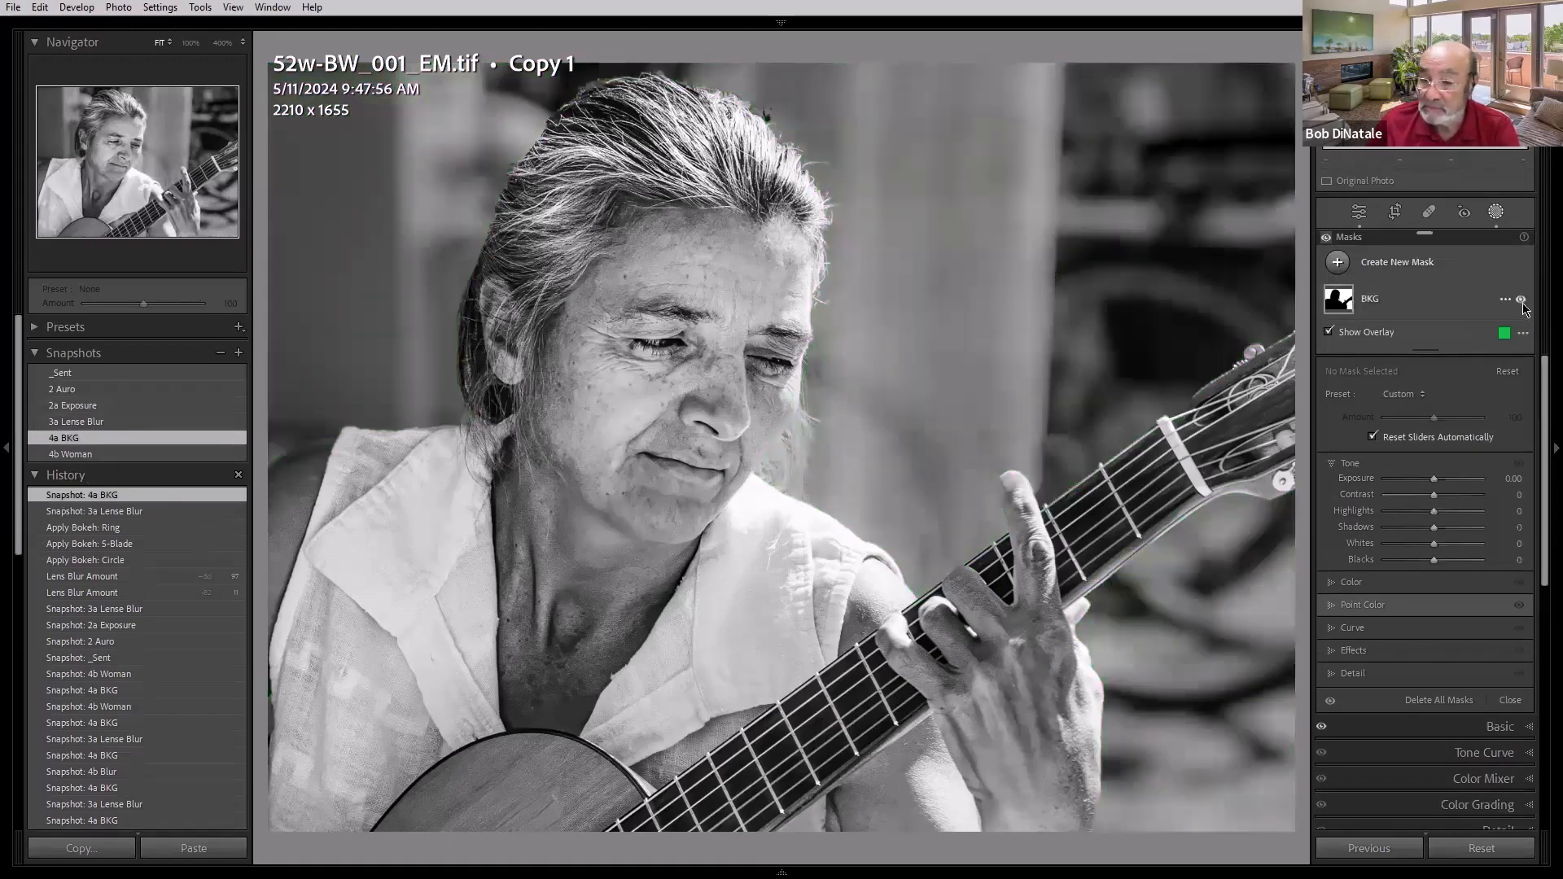
{"action": "left_click", "coordinate": [1520, 300]}
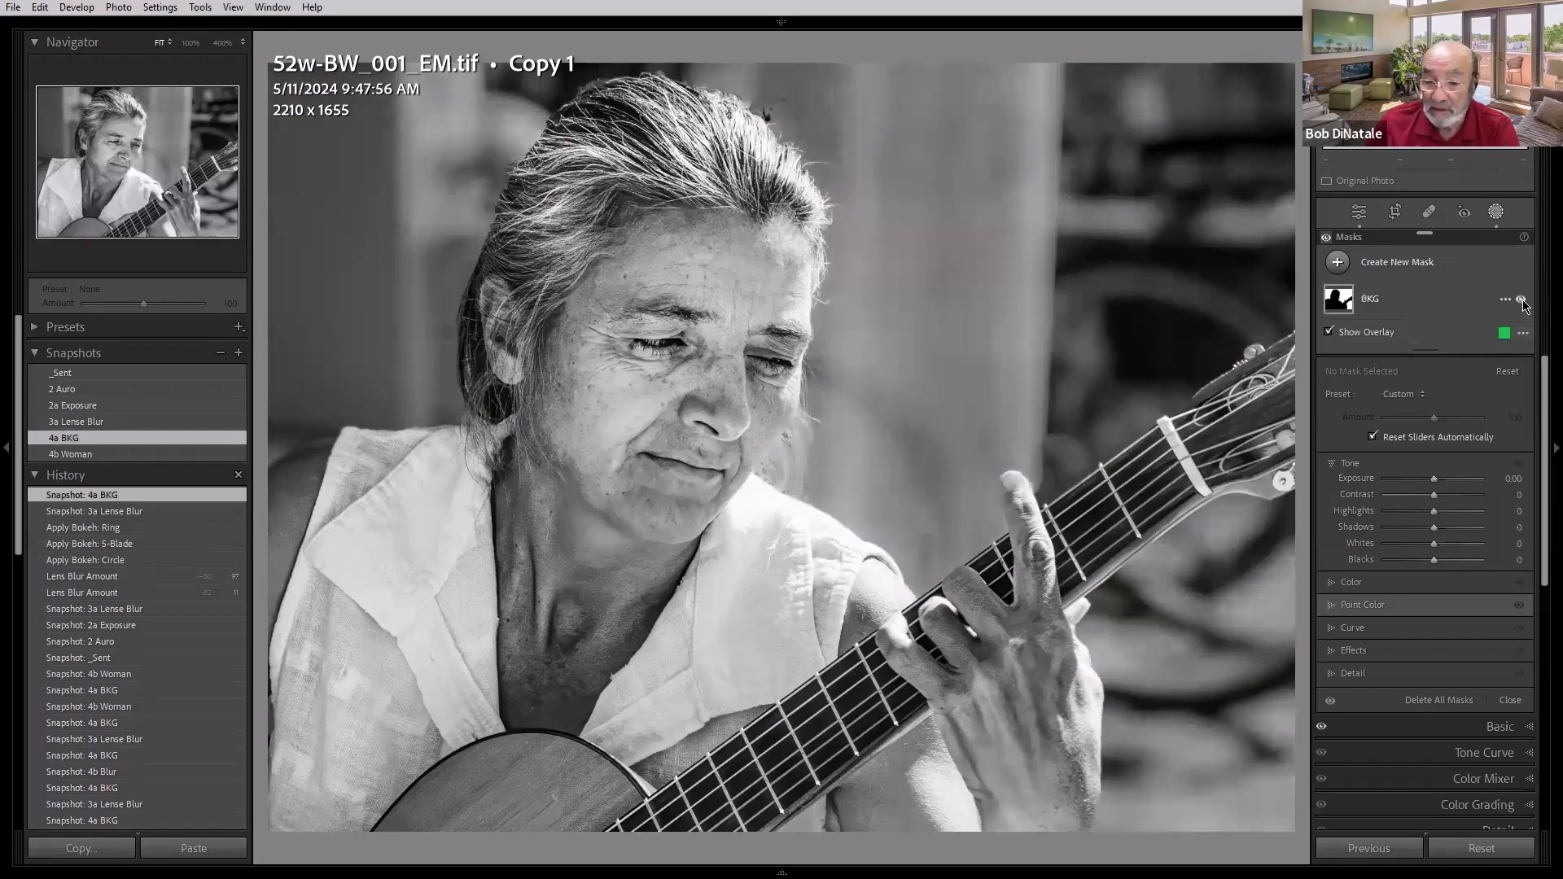
{"action": "left_click", "coordinate": [1326, 238]}
{"action": "left_click", "coordinate": [1327, 238]}
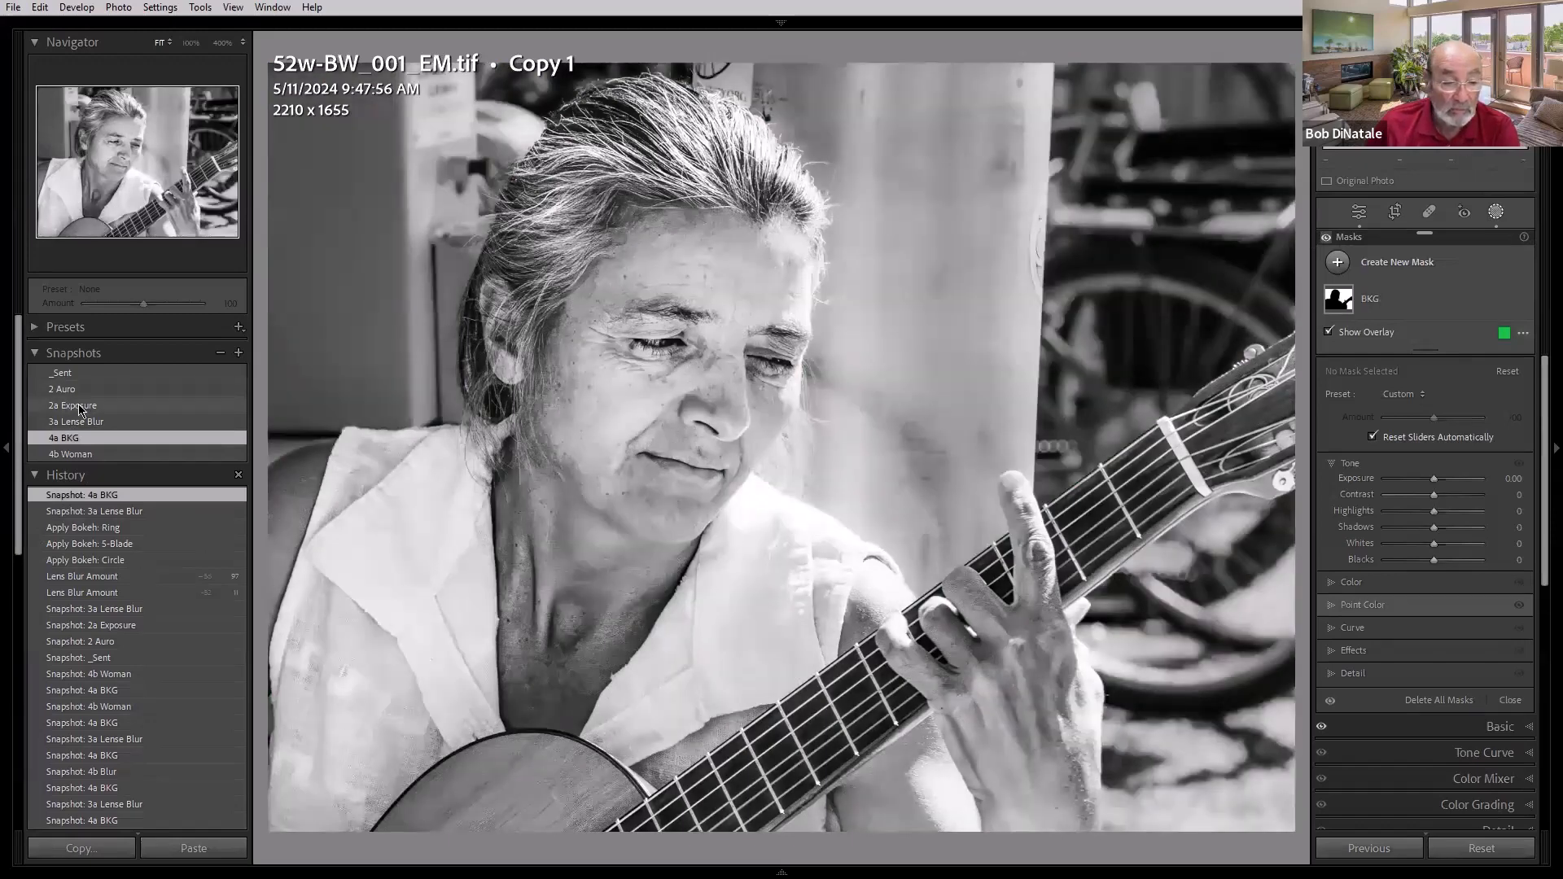
Step: Compare the 2a Exposure, 3a Lense Blur and 4a BKG snapshots of the guitar player photo in turn
{"action": "left_click", "coordinate": [80, 405]}
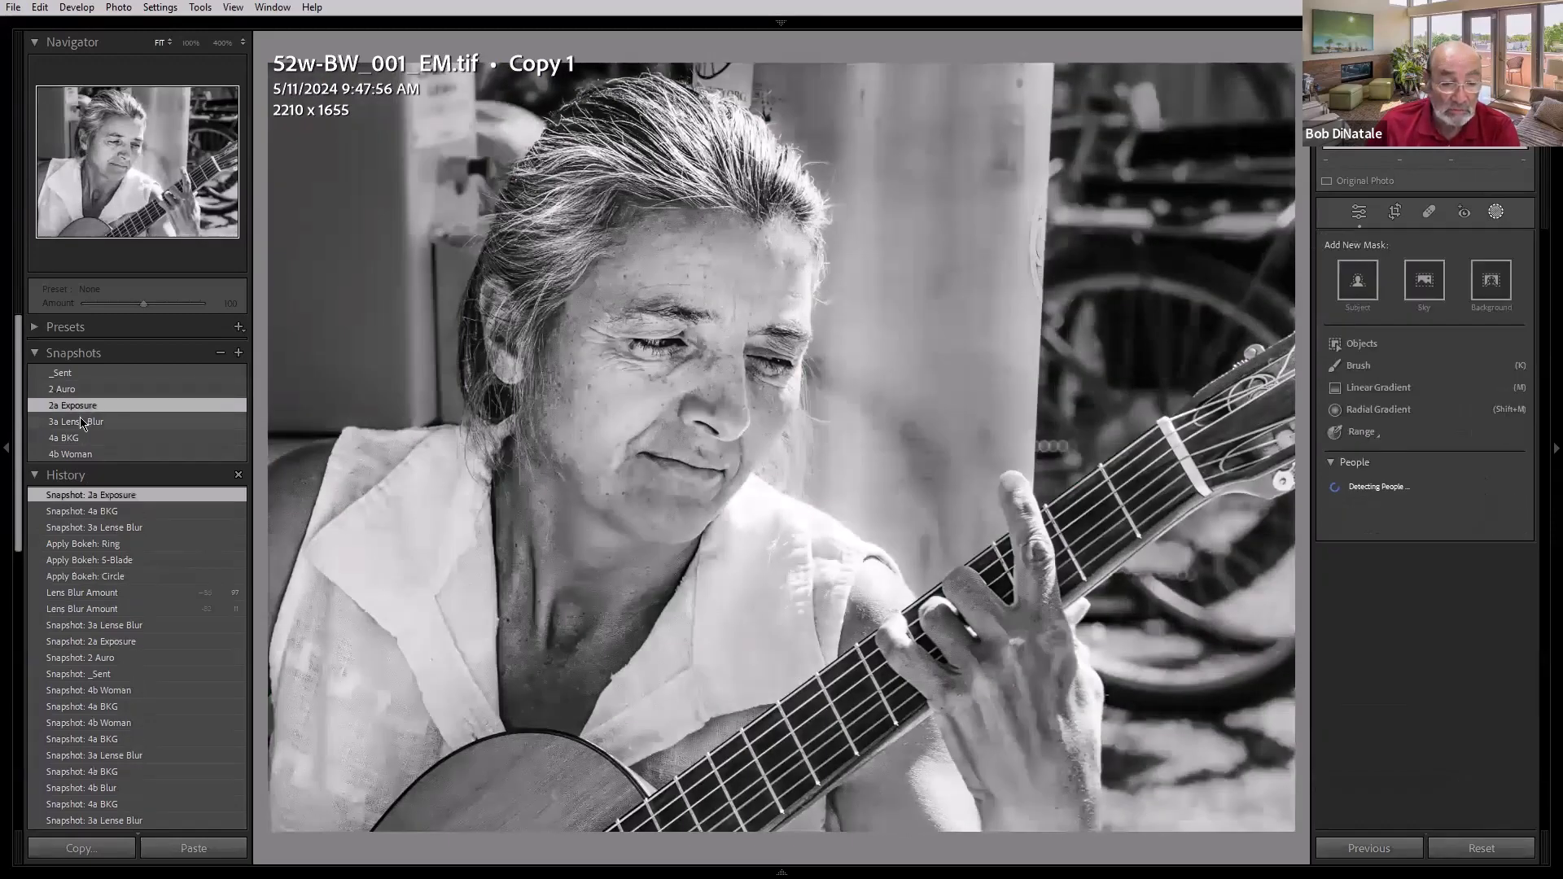
{"action": "left_click", "coordinate": [89, 428]}
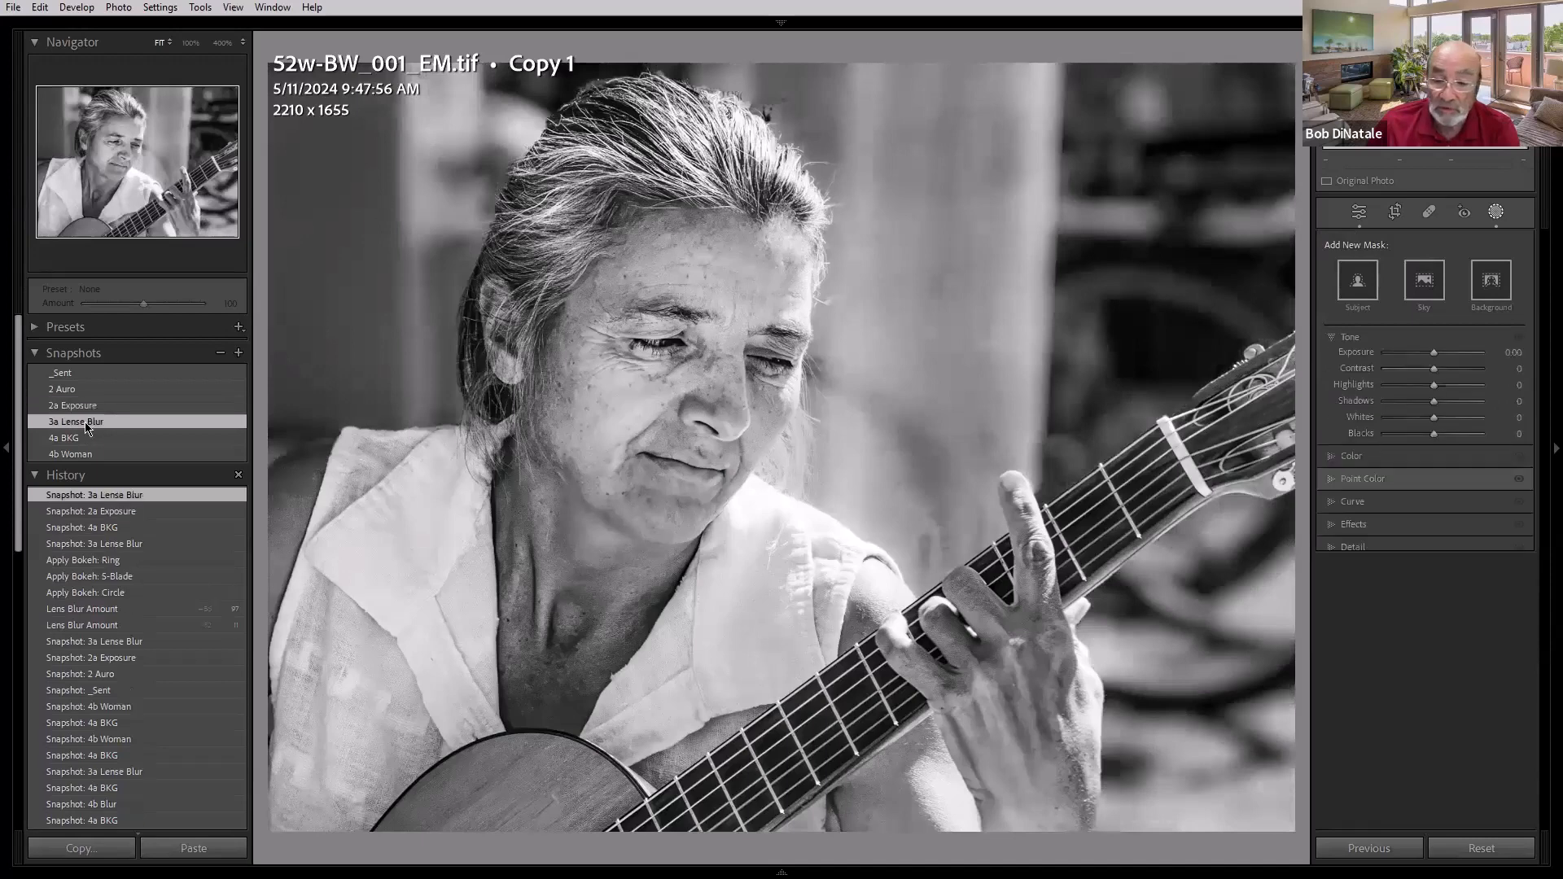
{"action": "left_click", "coordinate": [80, 438]}
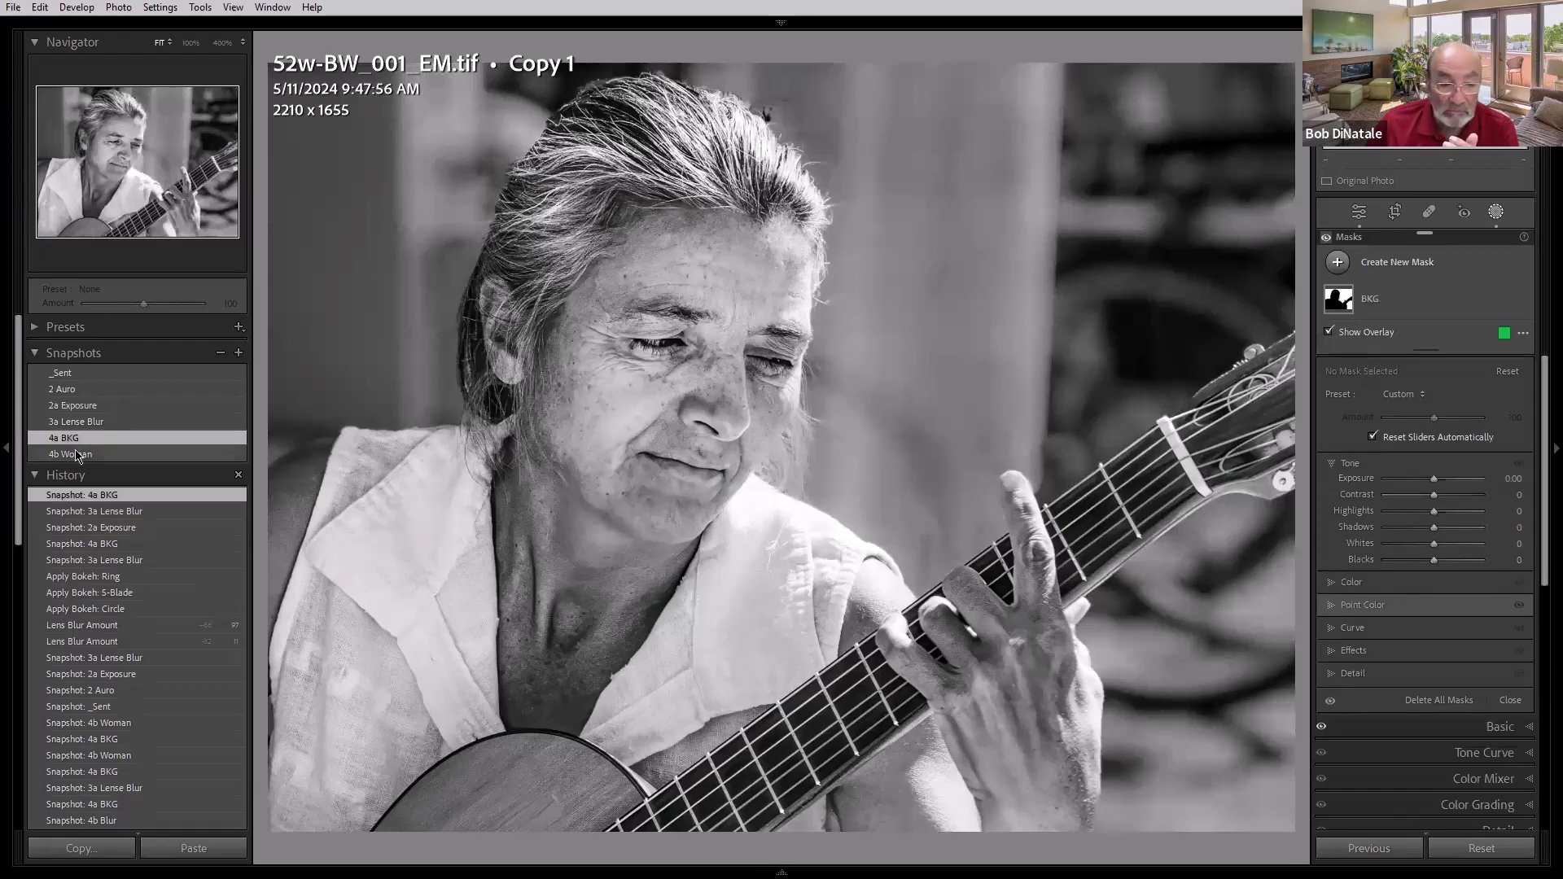
Step: Restore the 4b Woman snapshot and toggle the BKG Inverted mask off and on to compare the woman
{"action": "left_click", "coordinate": [76, 456]}
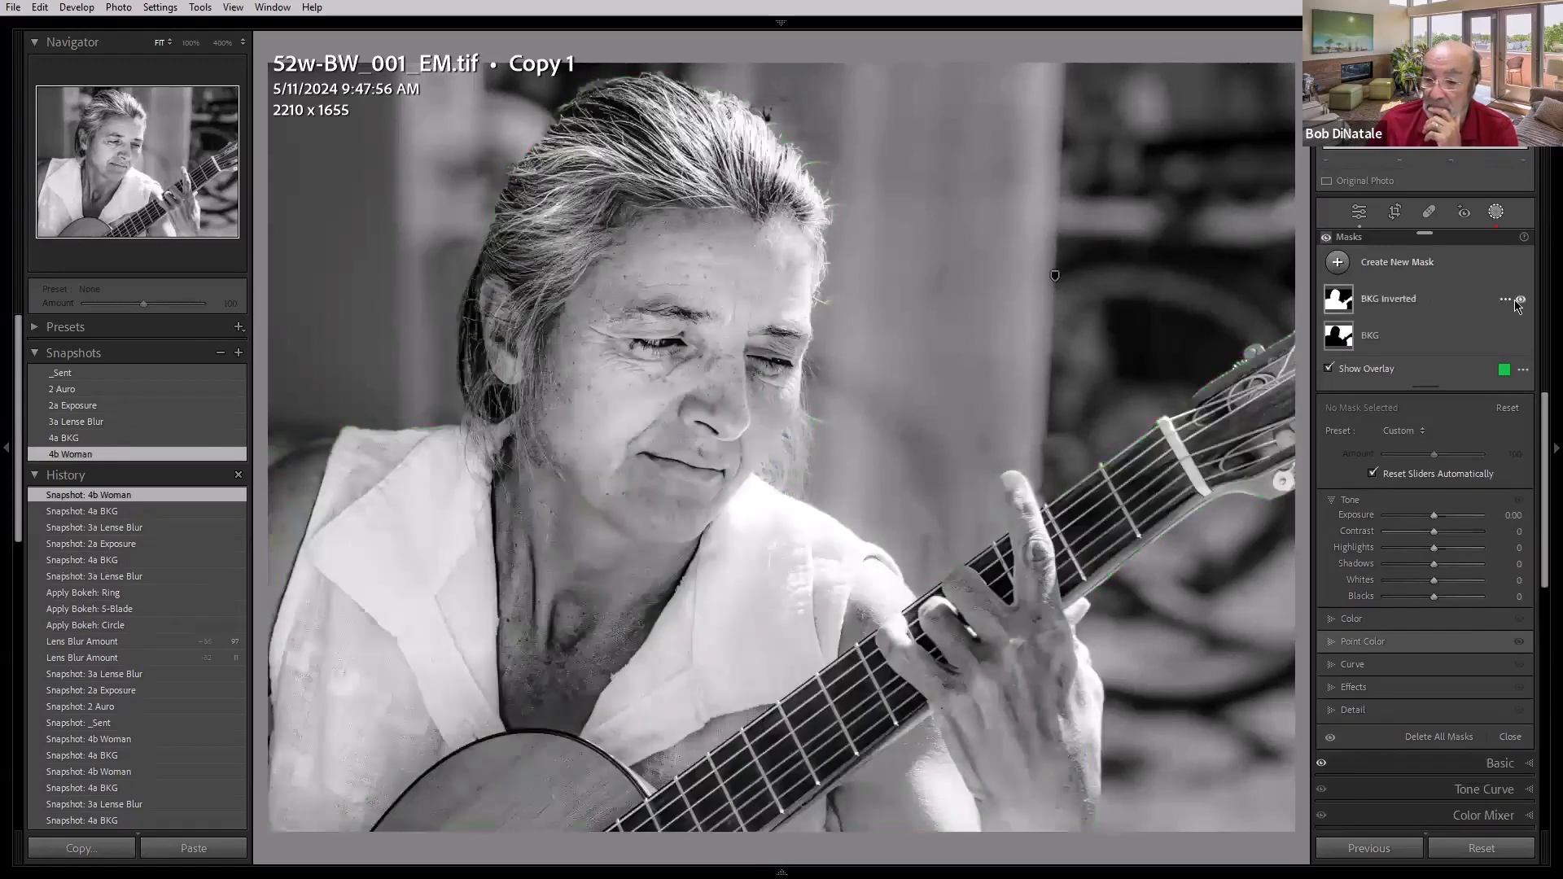
{"action": "left_click", "coordinate": [1521, 299]}
{"action": "left_click", "coordinate": [1521, 299]}
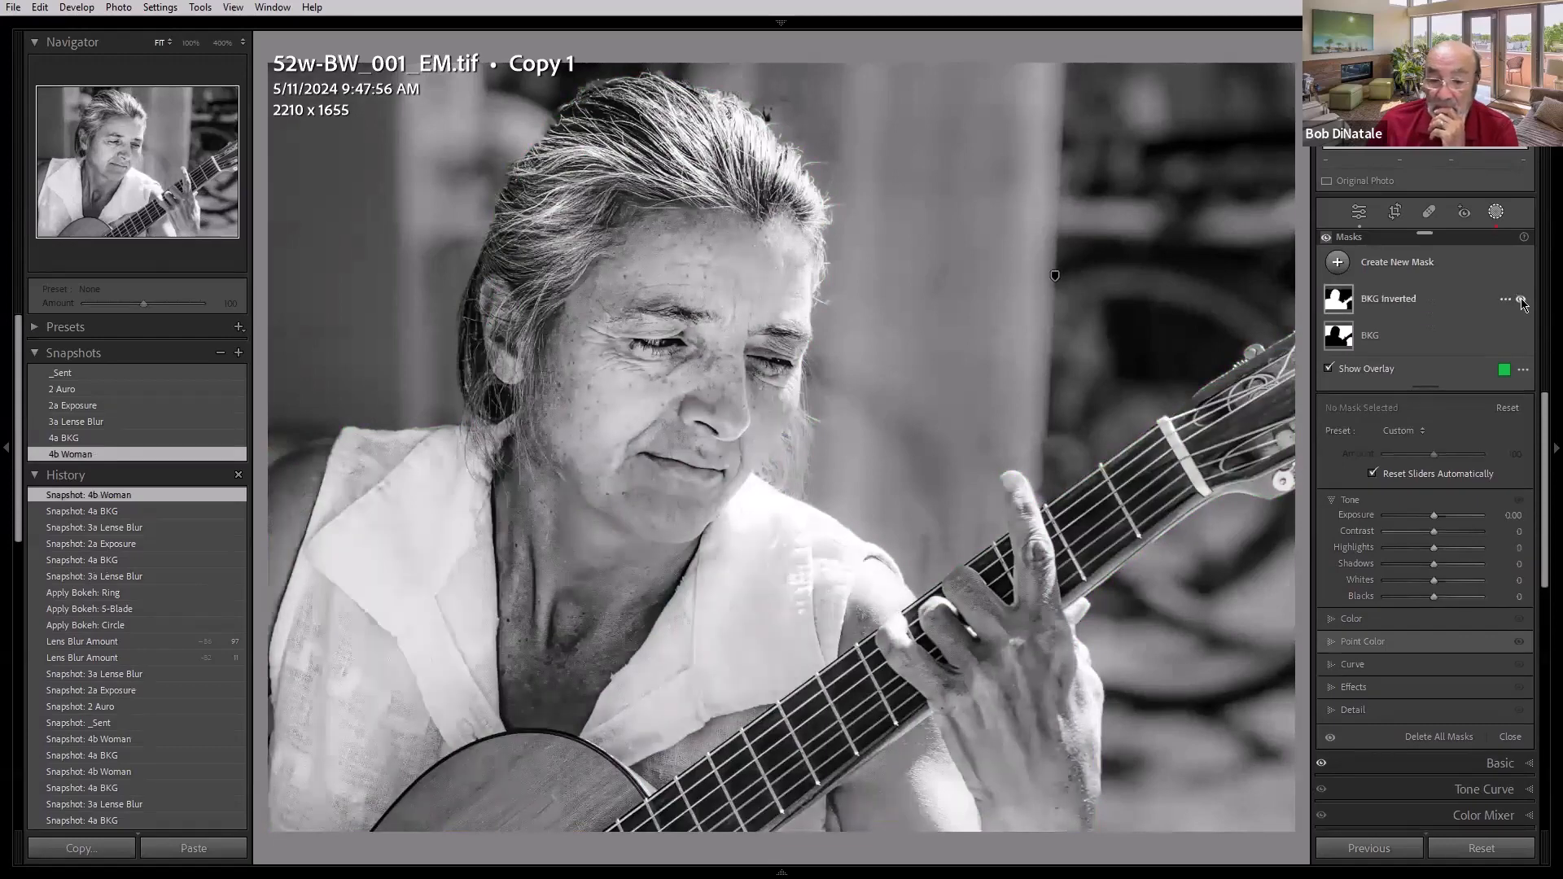
Step: Try the BKG Inverted mask with its Clarity reset to 0, and restore the 4b Woman snapshot
{"action": "left_click", "coordinate": [1393, 308]}
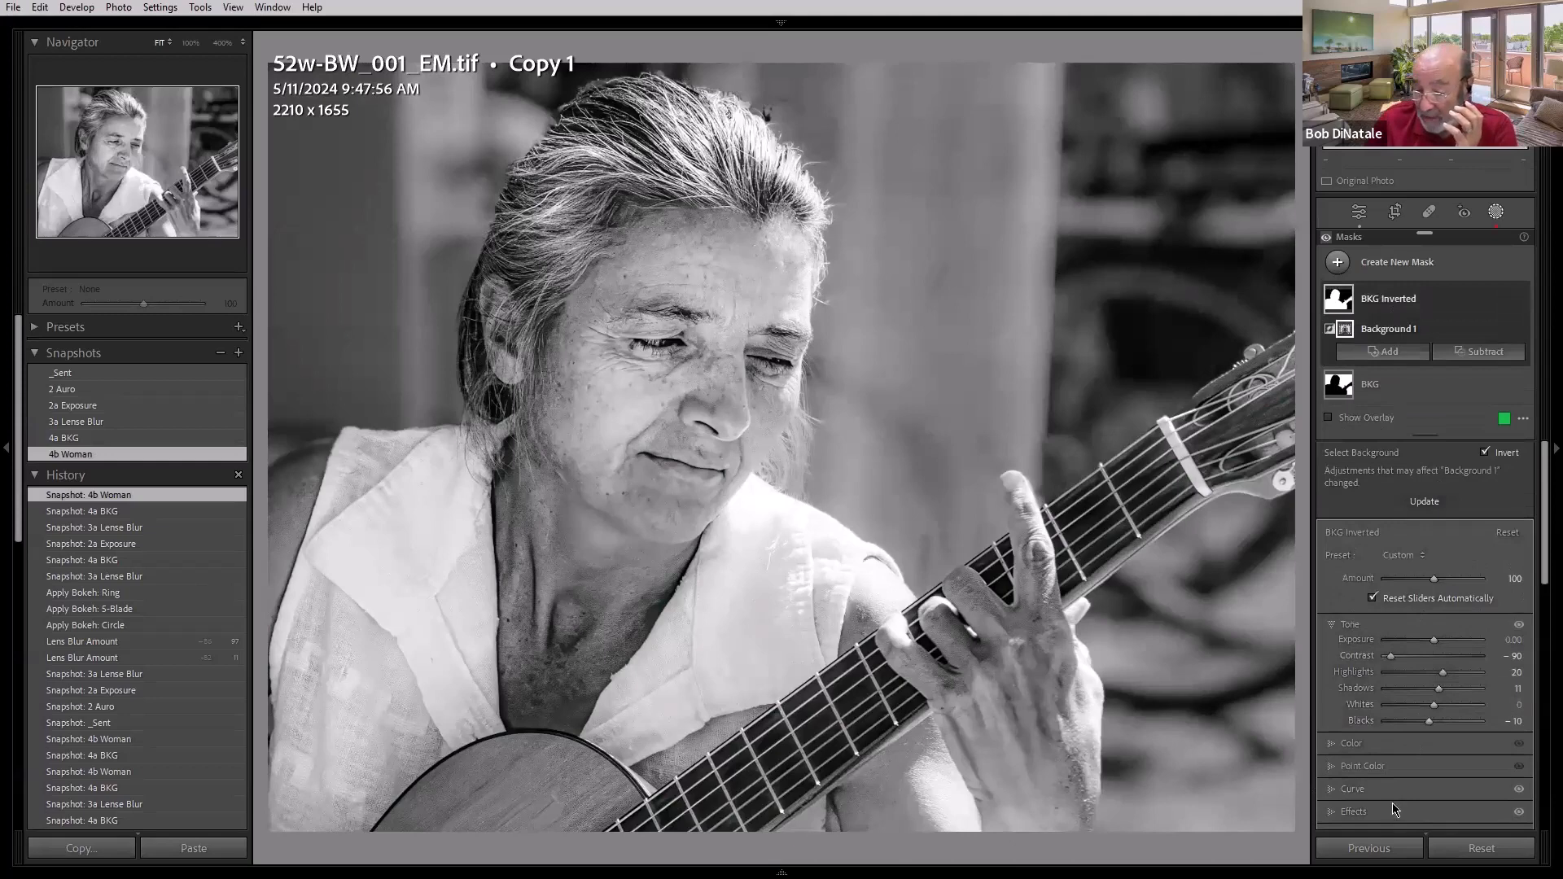
{"action": "scroll", "coordinate": [1394, 799], "scroll_direction": "down", "scroll_amount": 3}
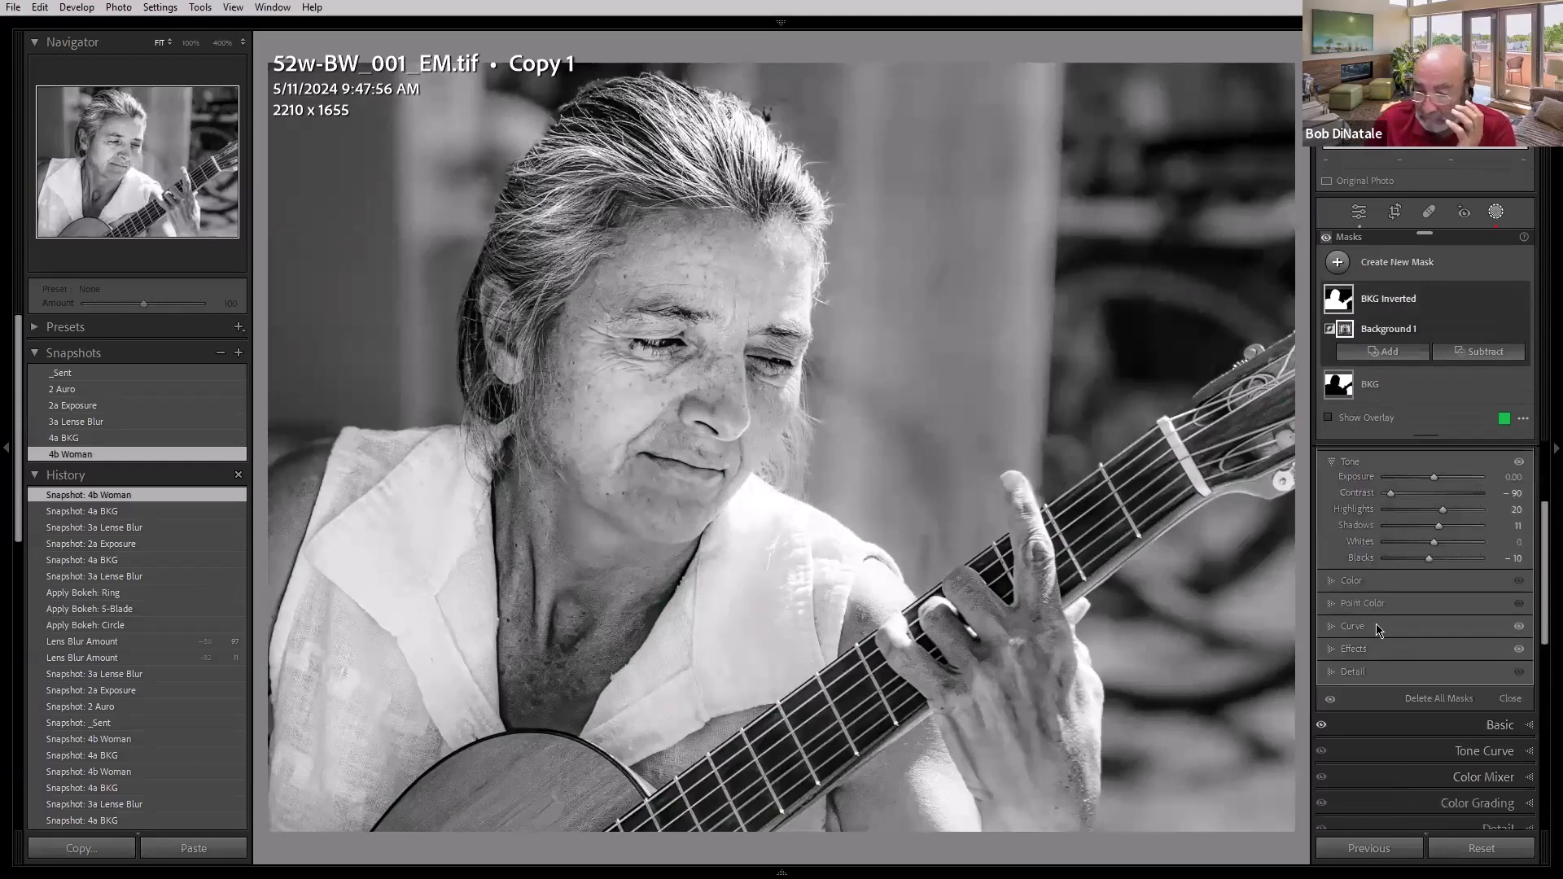
{"action": "left_click", "coordinate": [1375, 648]}
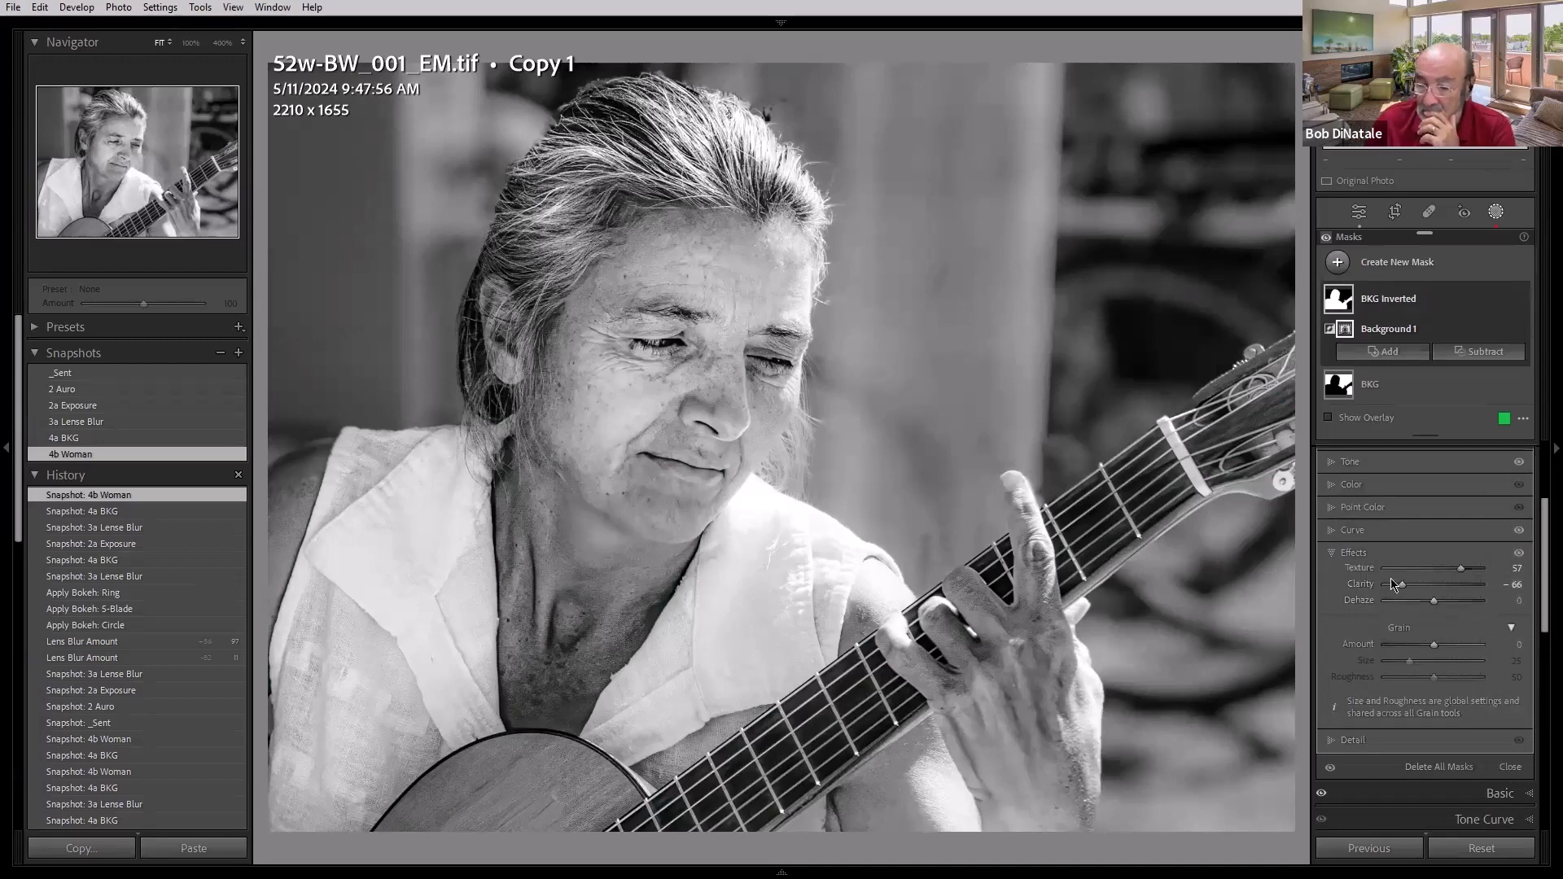
{"action": "double_click", "coordinate": [1361, 588]}
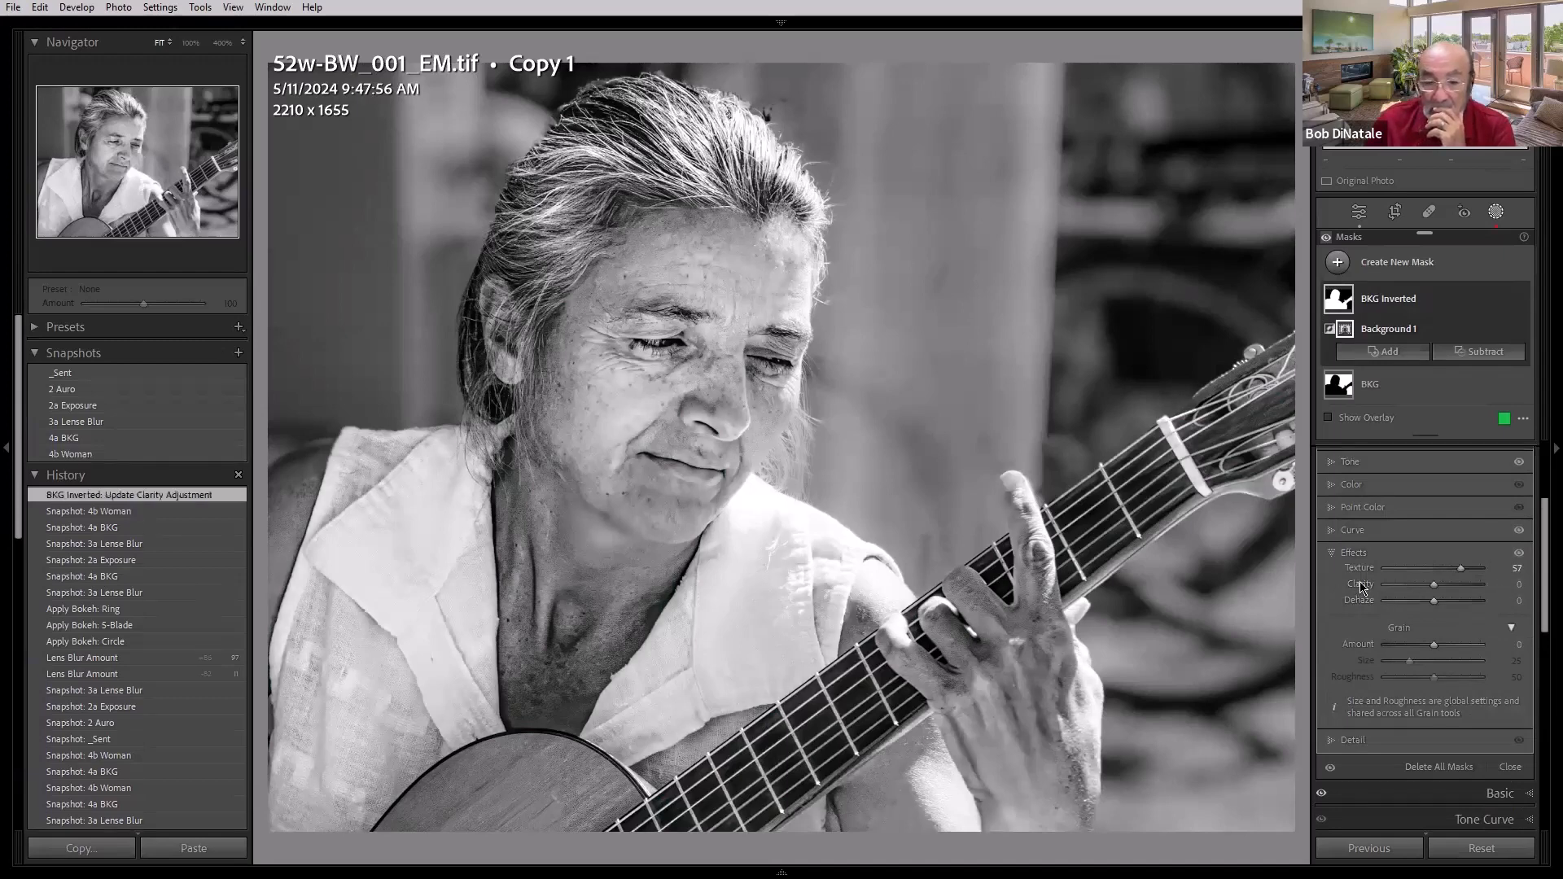
{"action": "left_click", "coordinate": [106, 455]}
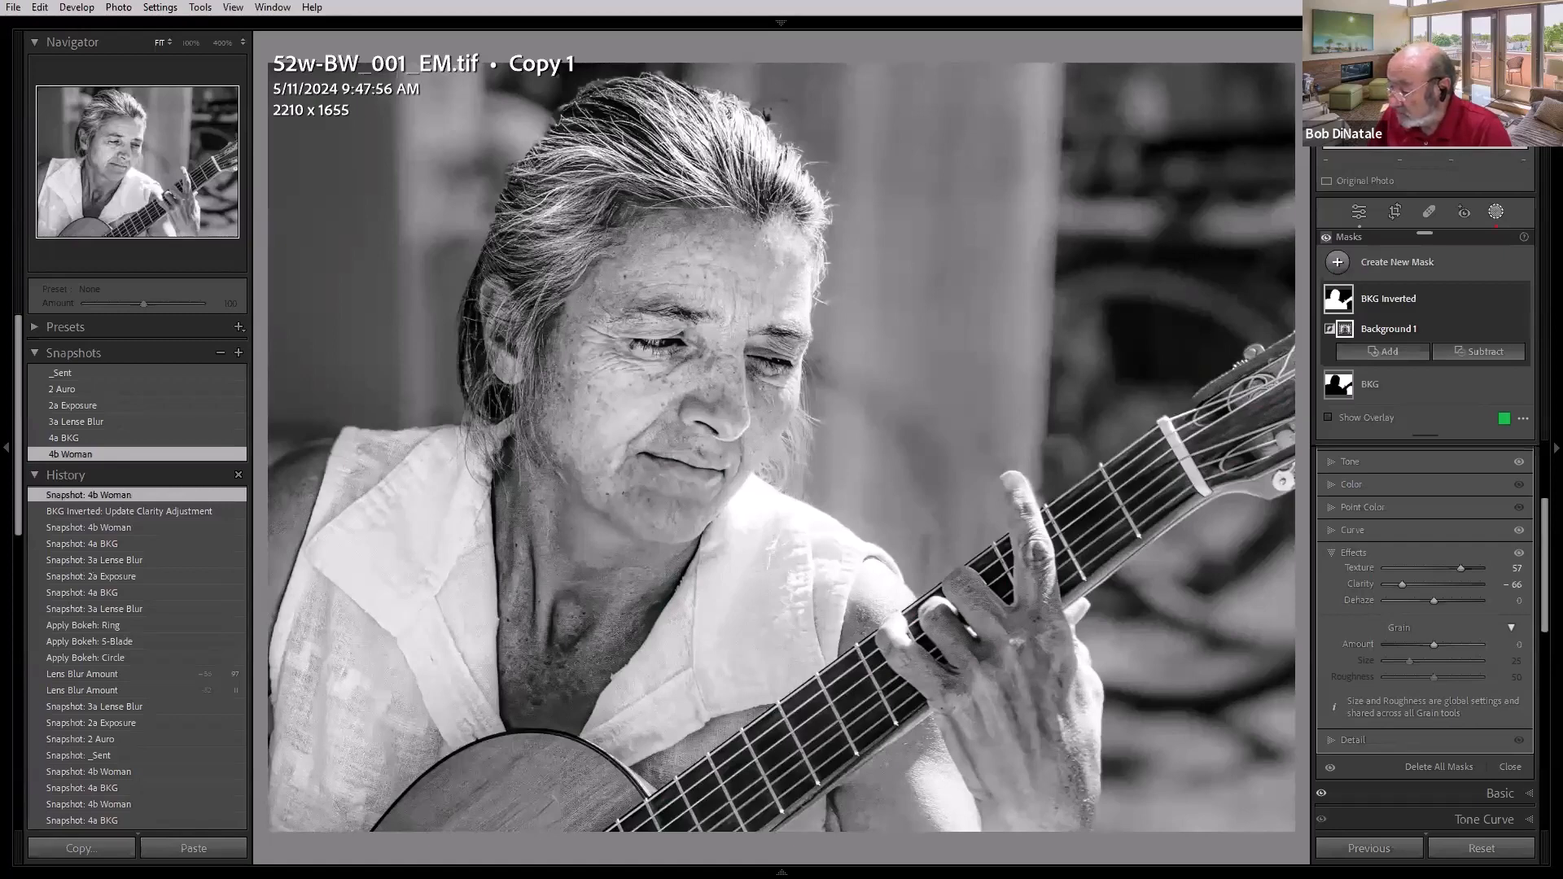
Step: Move on to the fire hall photo, Copy 1 of 52w-Arch_001_EM.tif, and open it for developing
{"action": "key", "text": "Right"}
{"action": "key", "text": "Right"}
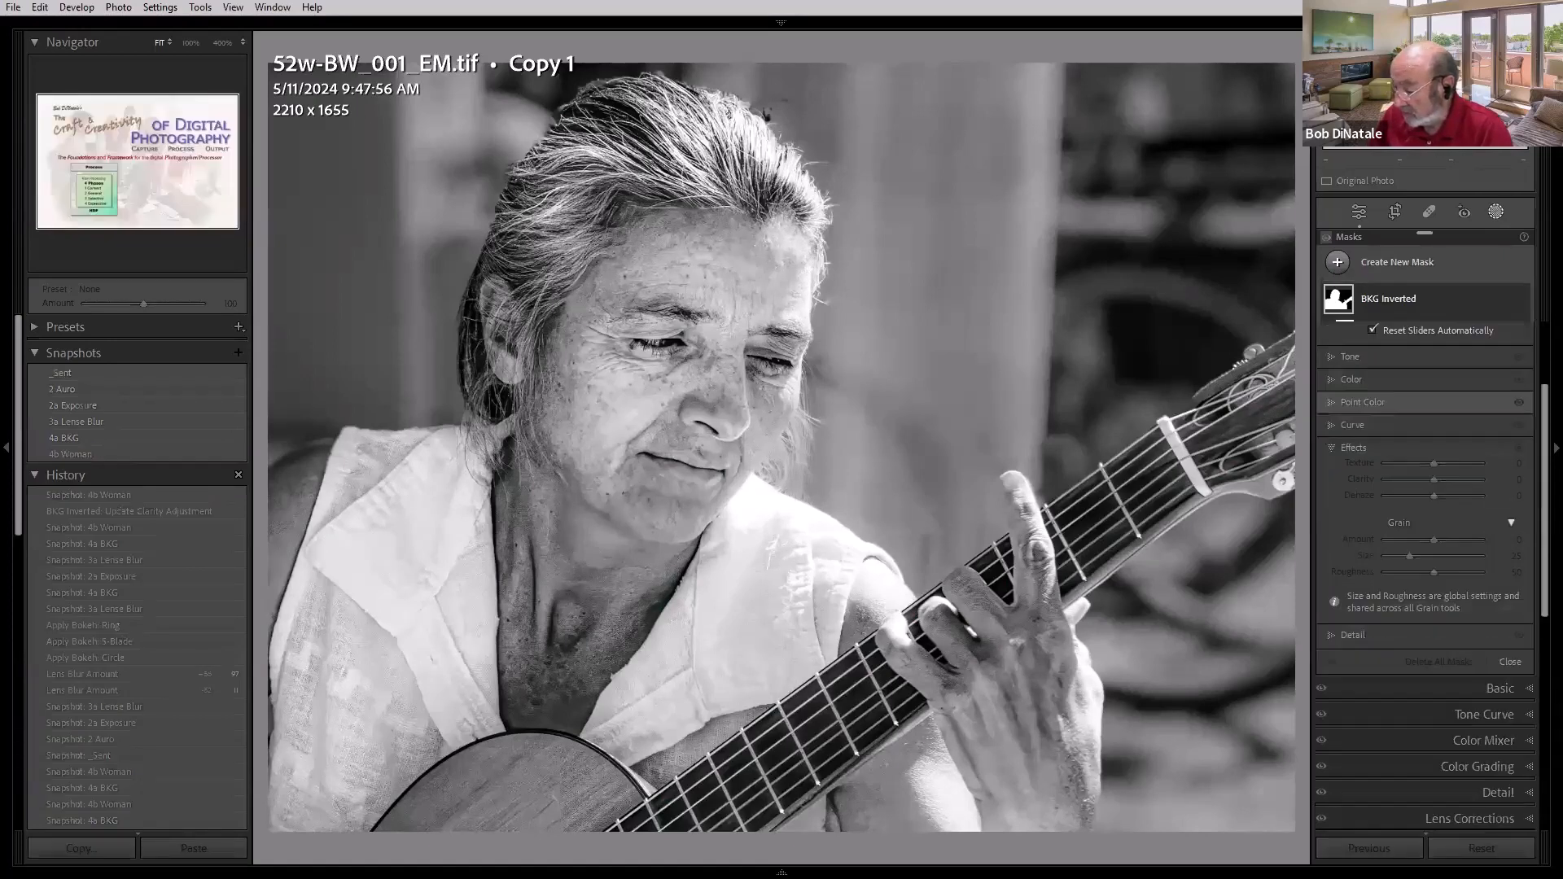
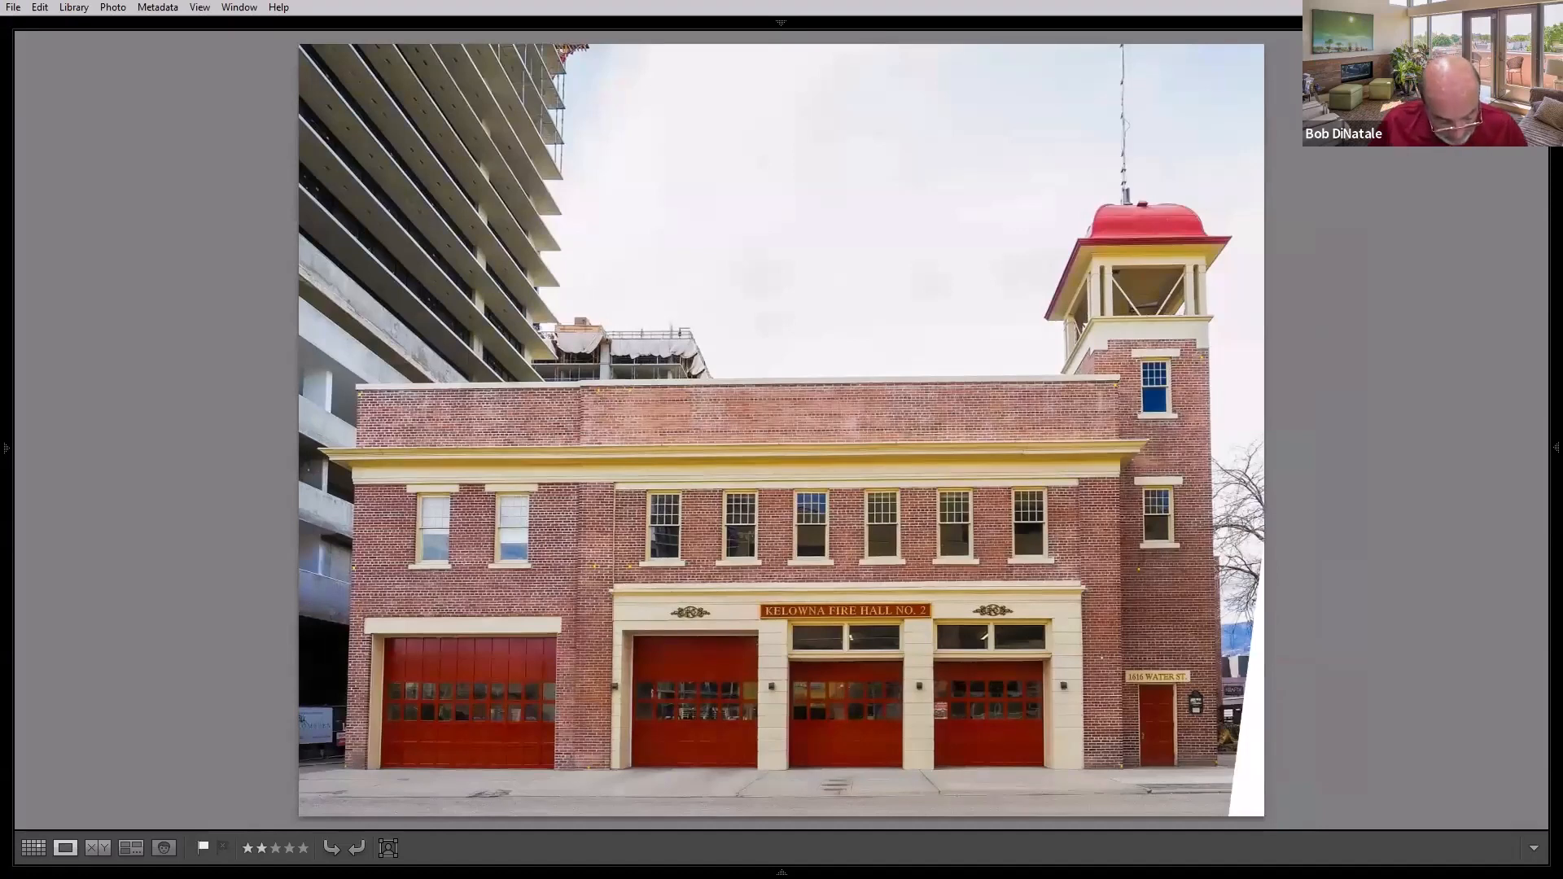
{"action": "key", "text": "d"}
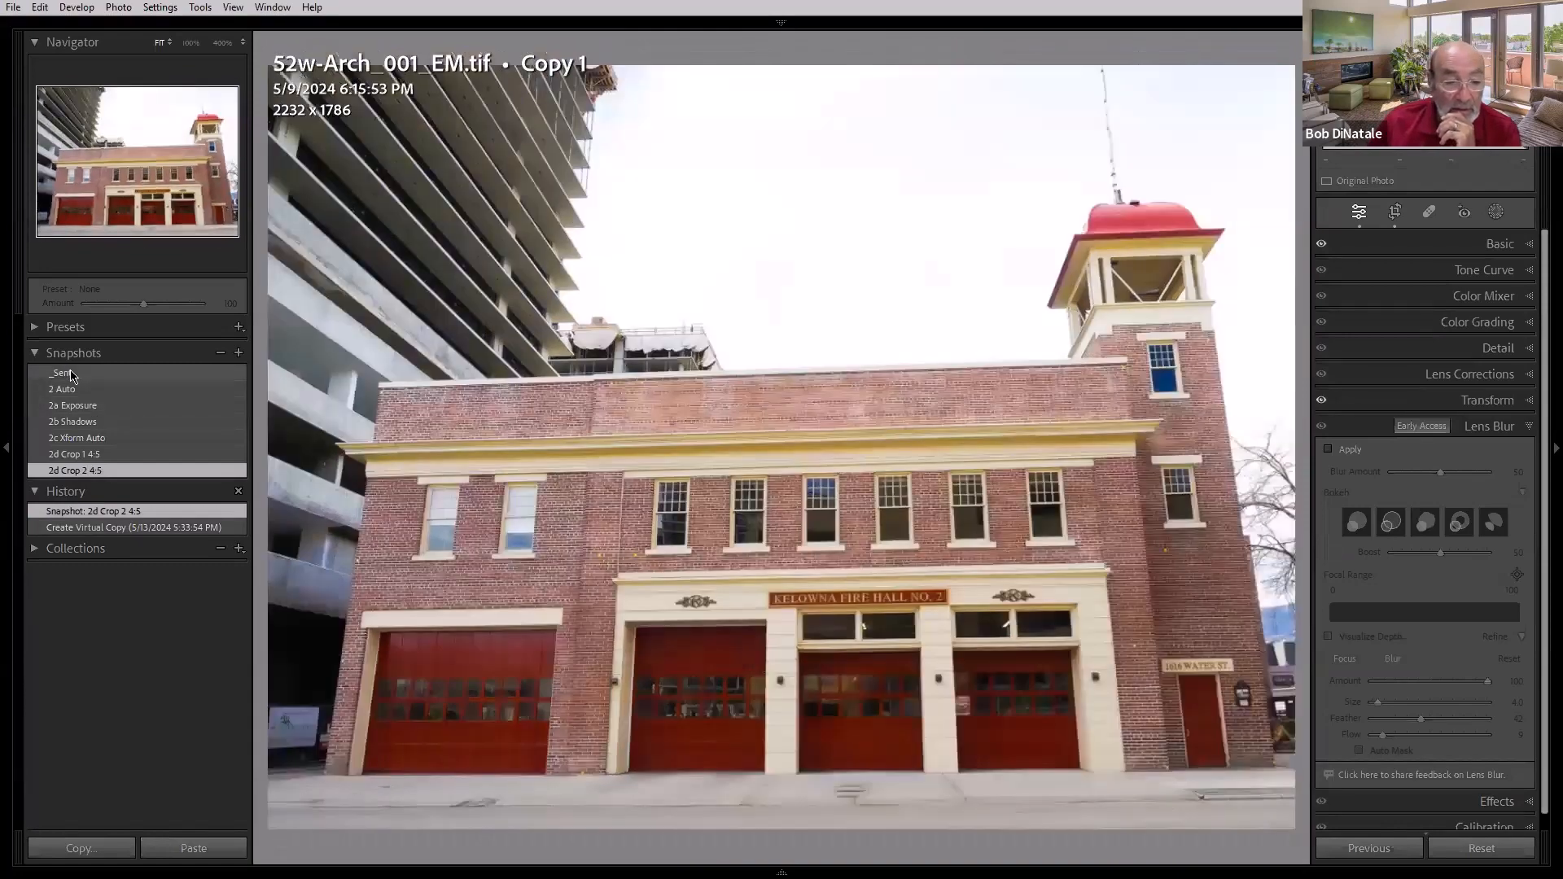
Step: Review the fire hall photo's _Sent, 2 Auto, 2a Exposure, 2b Shadows and 2c Xform Auto snapshots in order
{"action": "left_click", "coordinate": [72, 376]}
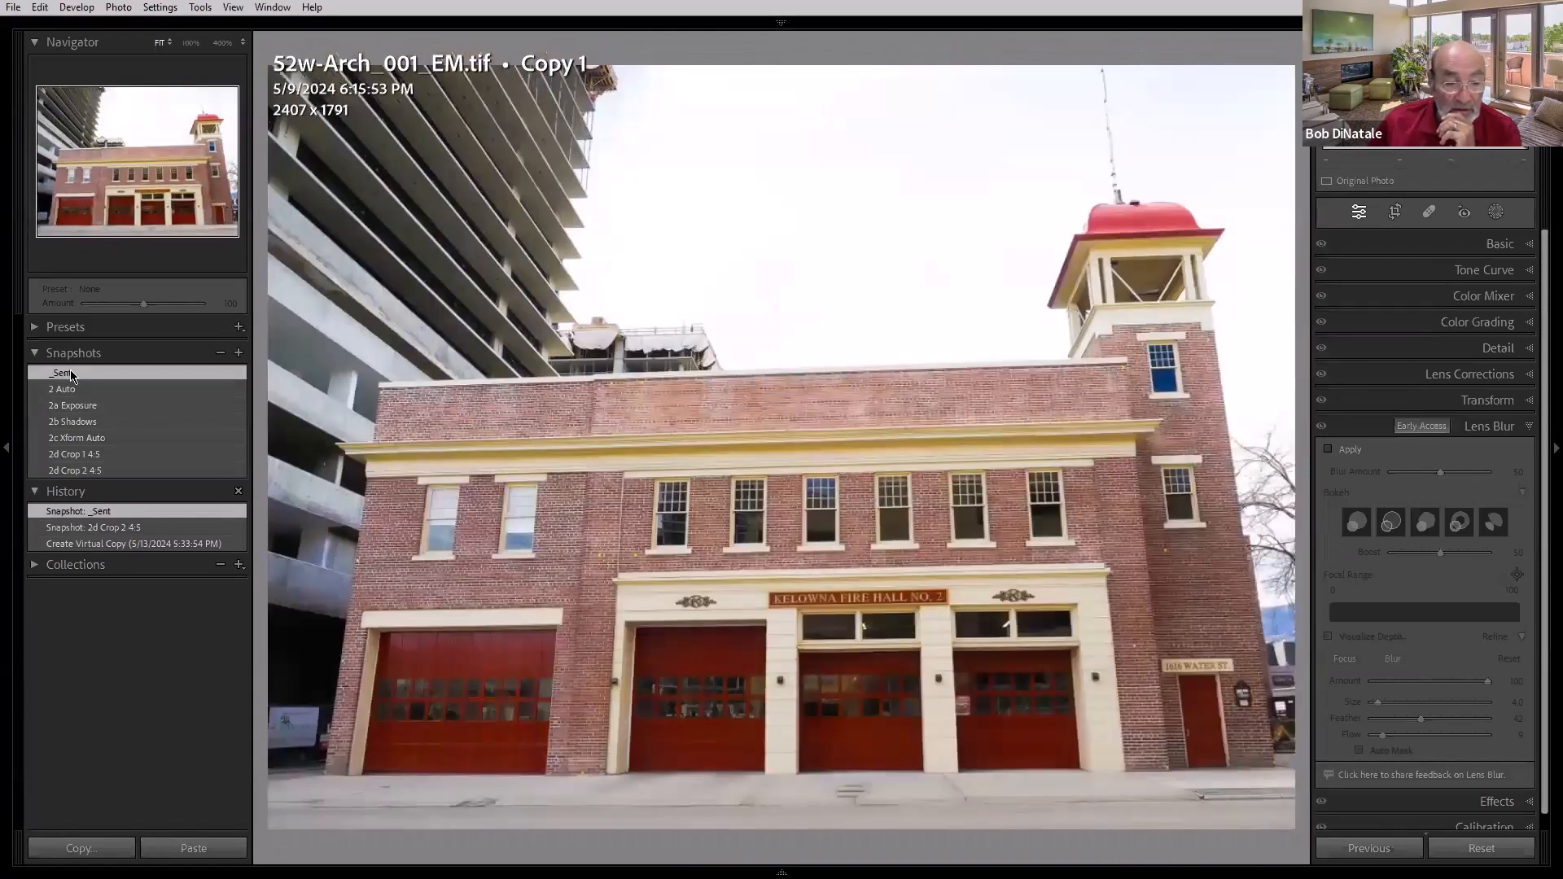
{"action": "left_click", "coordinate": [70, 389]}
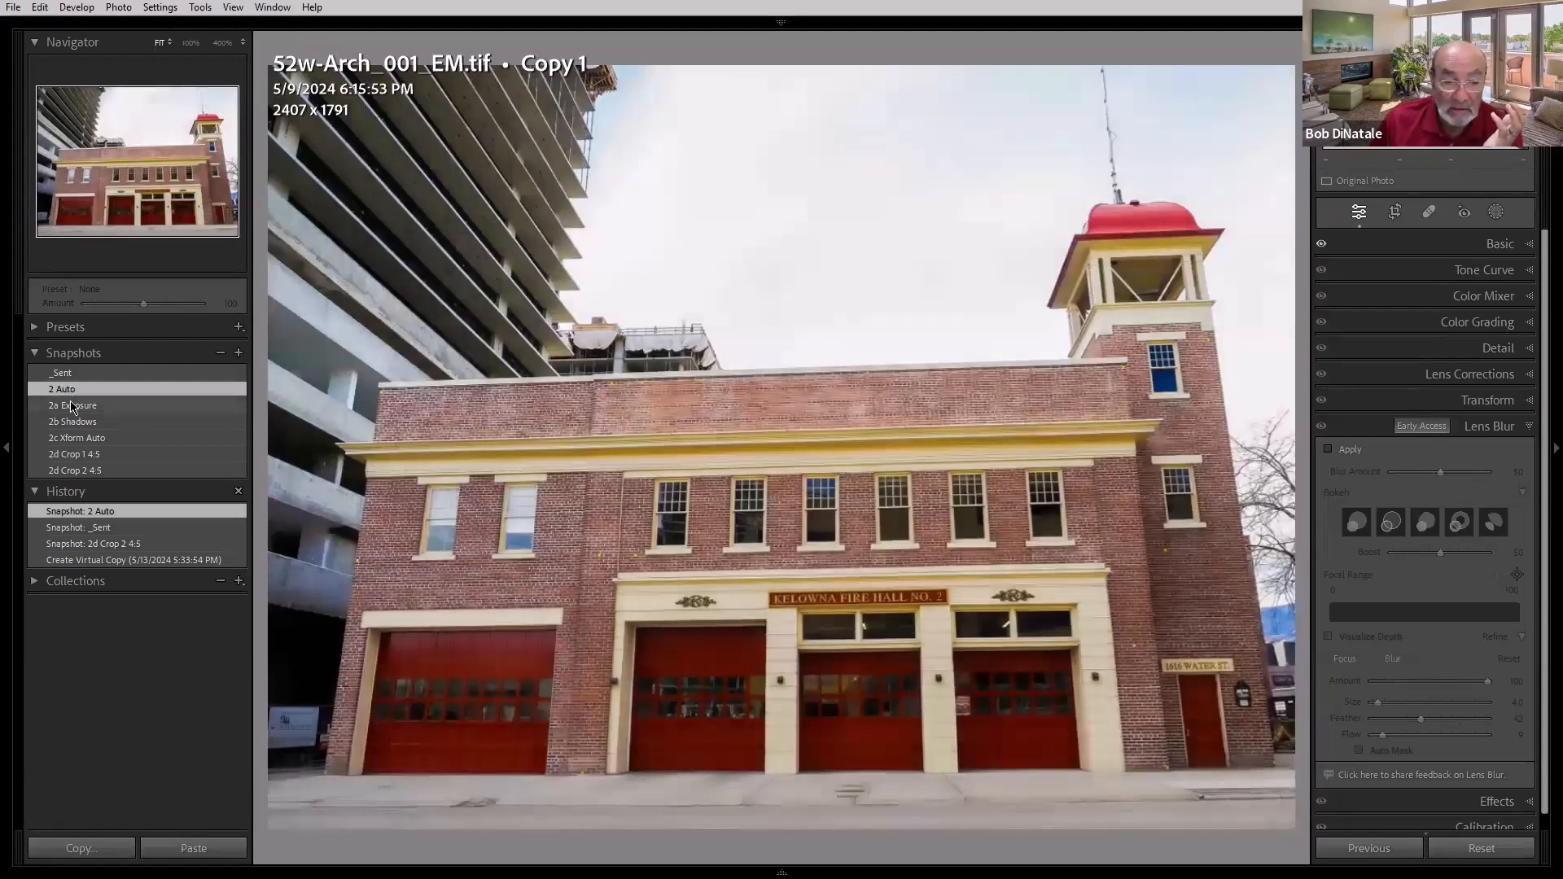
{"action": "left_click", "coordinate": [70, 404]}
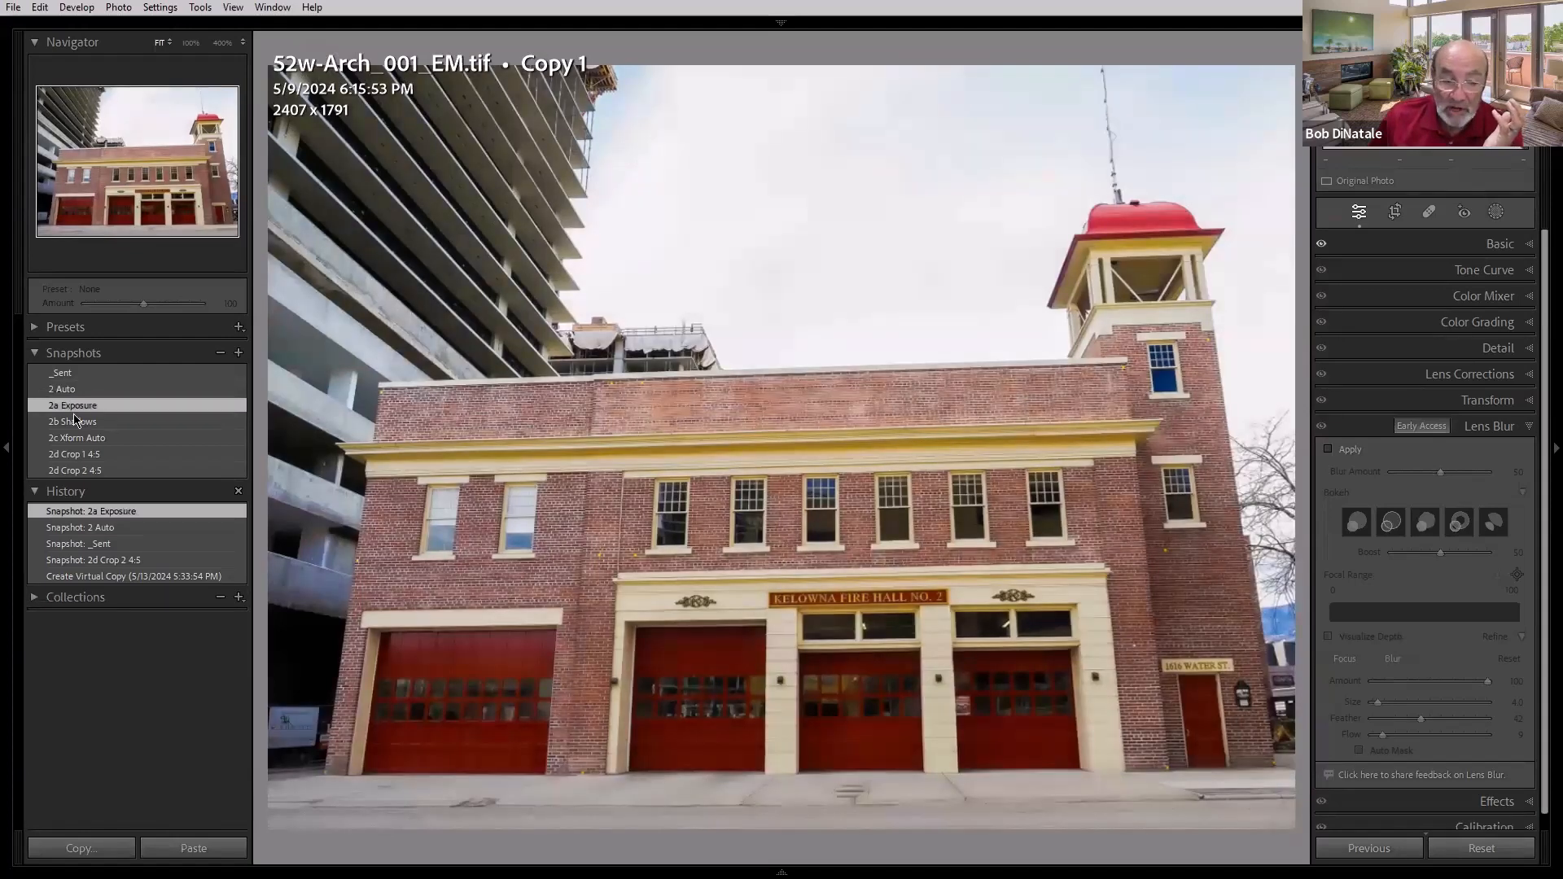
{"action": "left_click", "coordinate": [73, 422]}
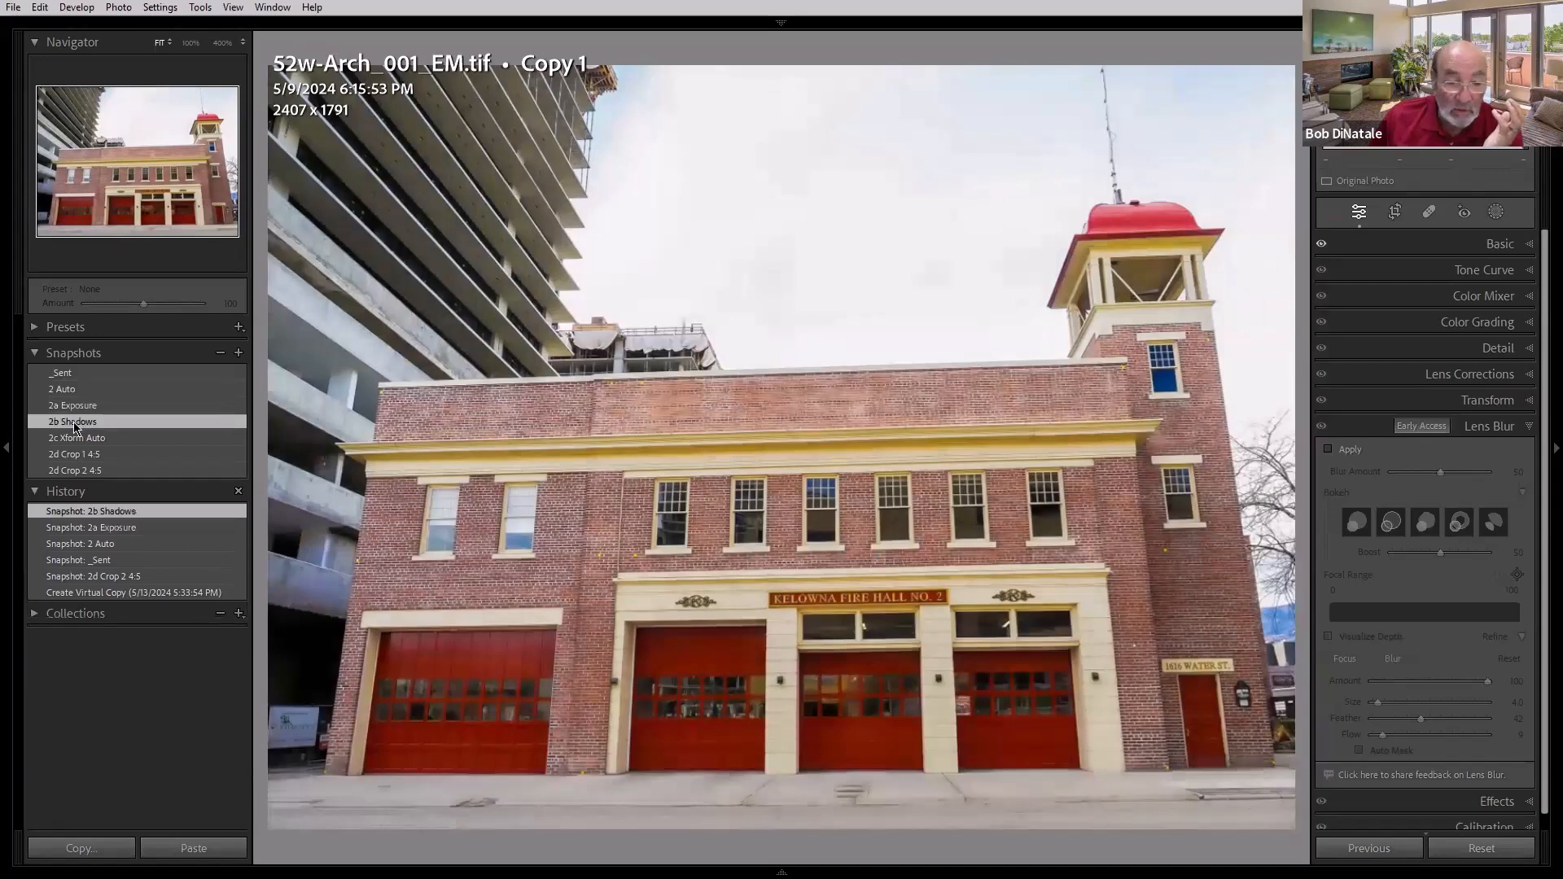
{"action": "left_click", "coordinate": [77, 441]}
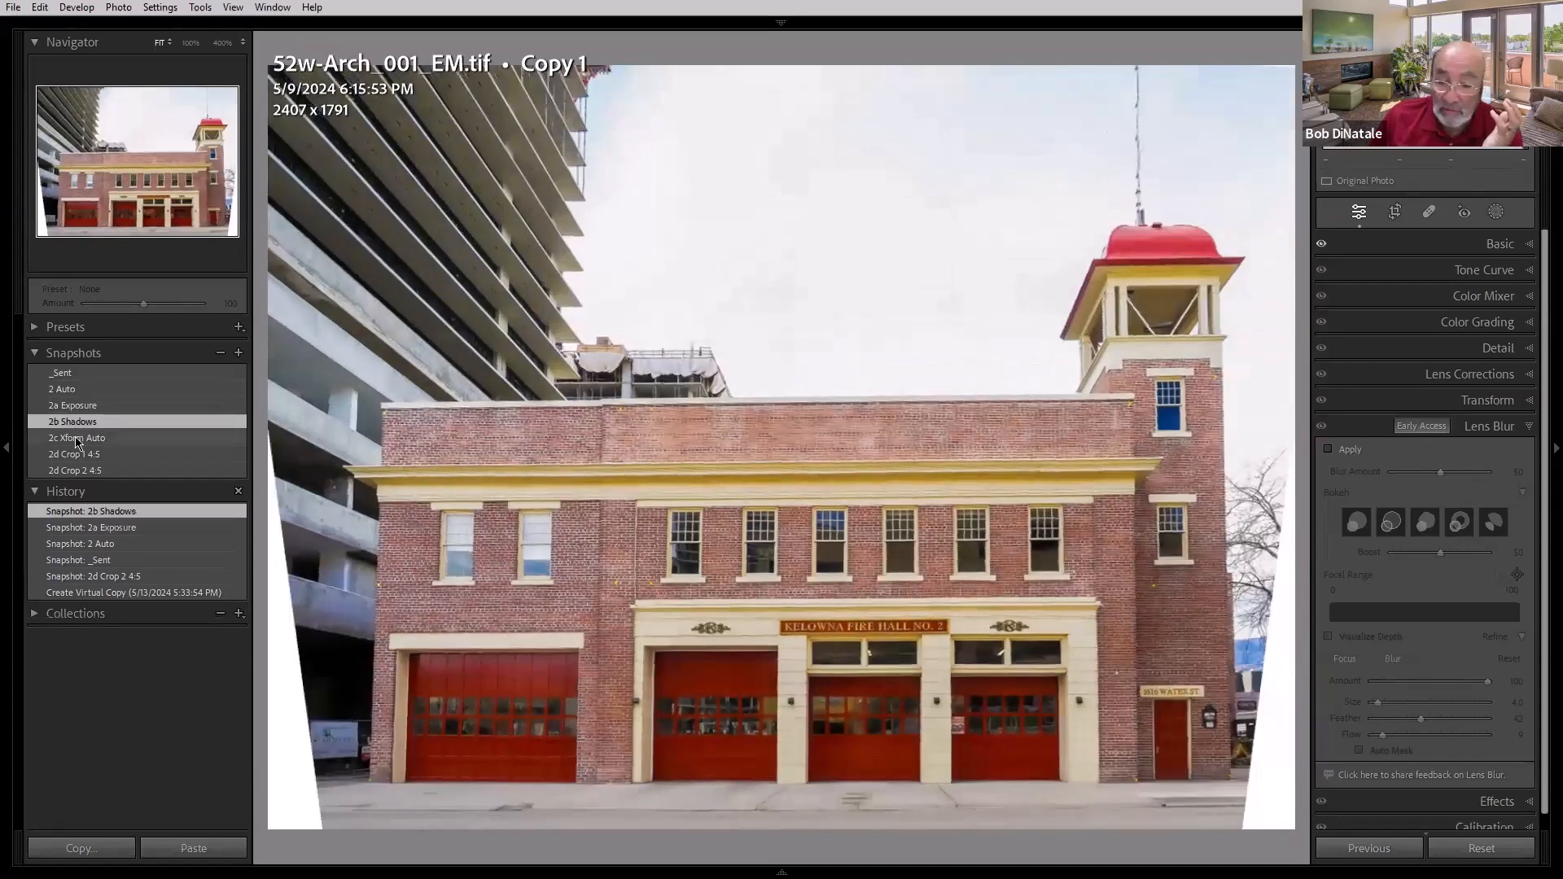
Step: Open the Transform settings, toggle their effect on the fire hall, and reset the Upright correction
{"action": "left_click", "coordinate": [1441, 405]}
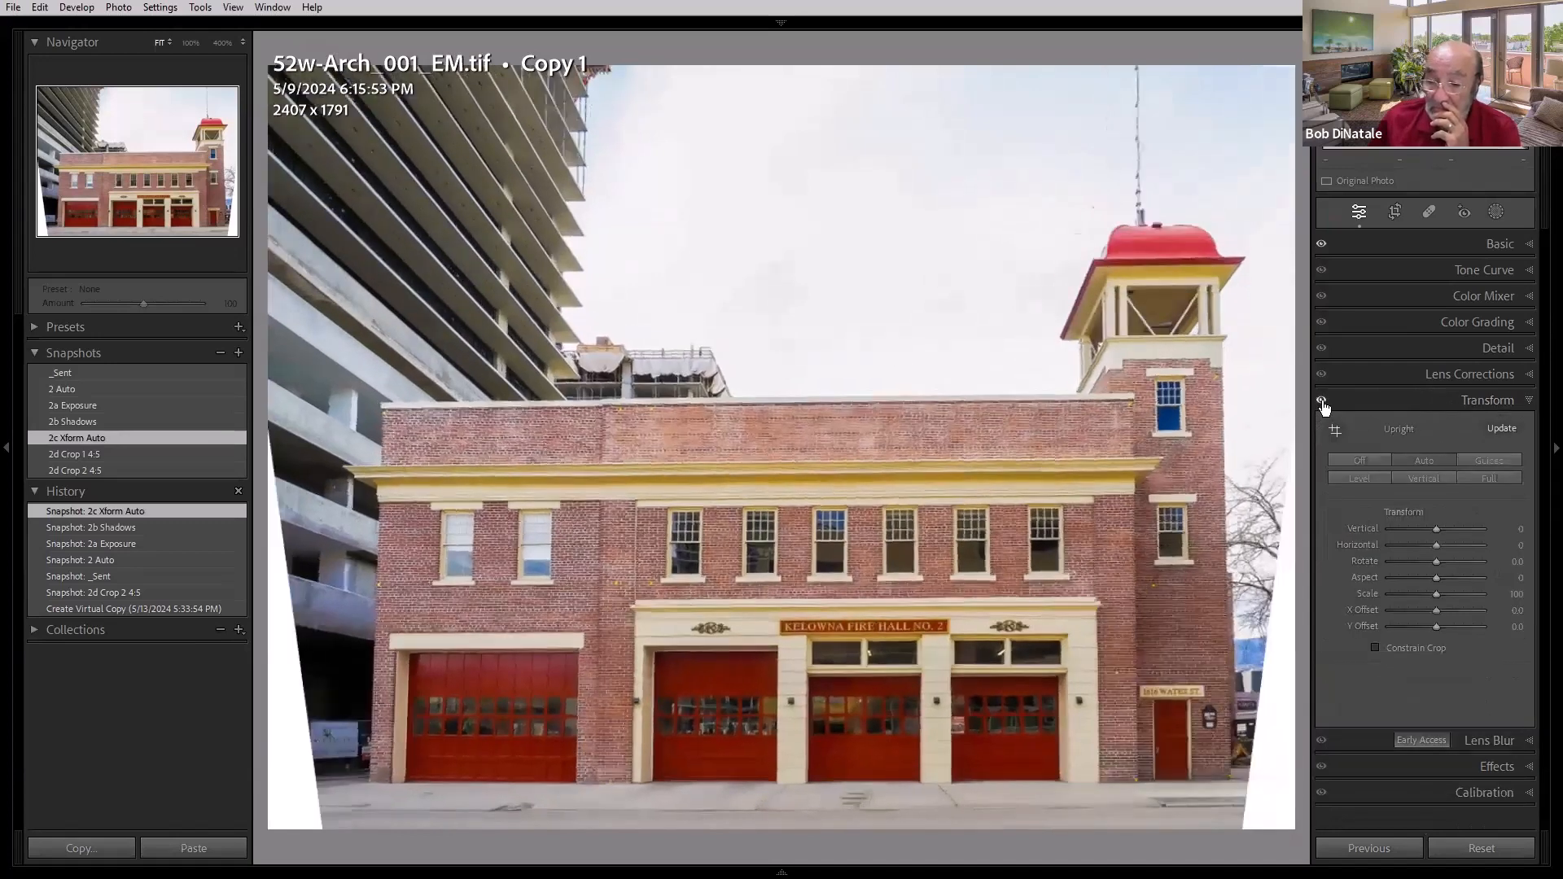
{"action": "left_click", "coordinate": [1322, 401]}
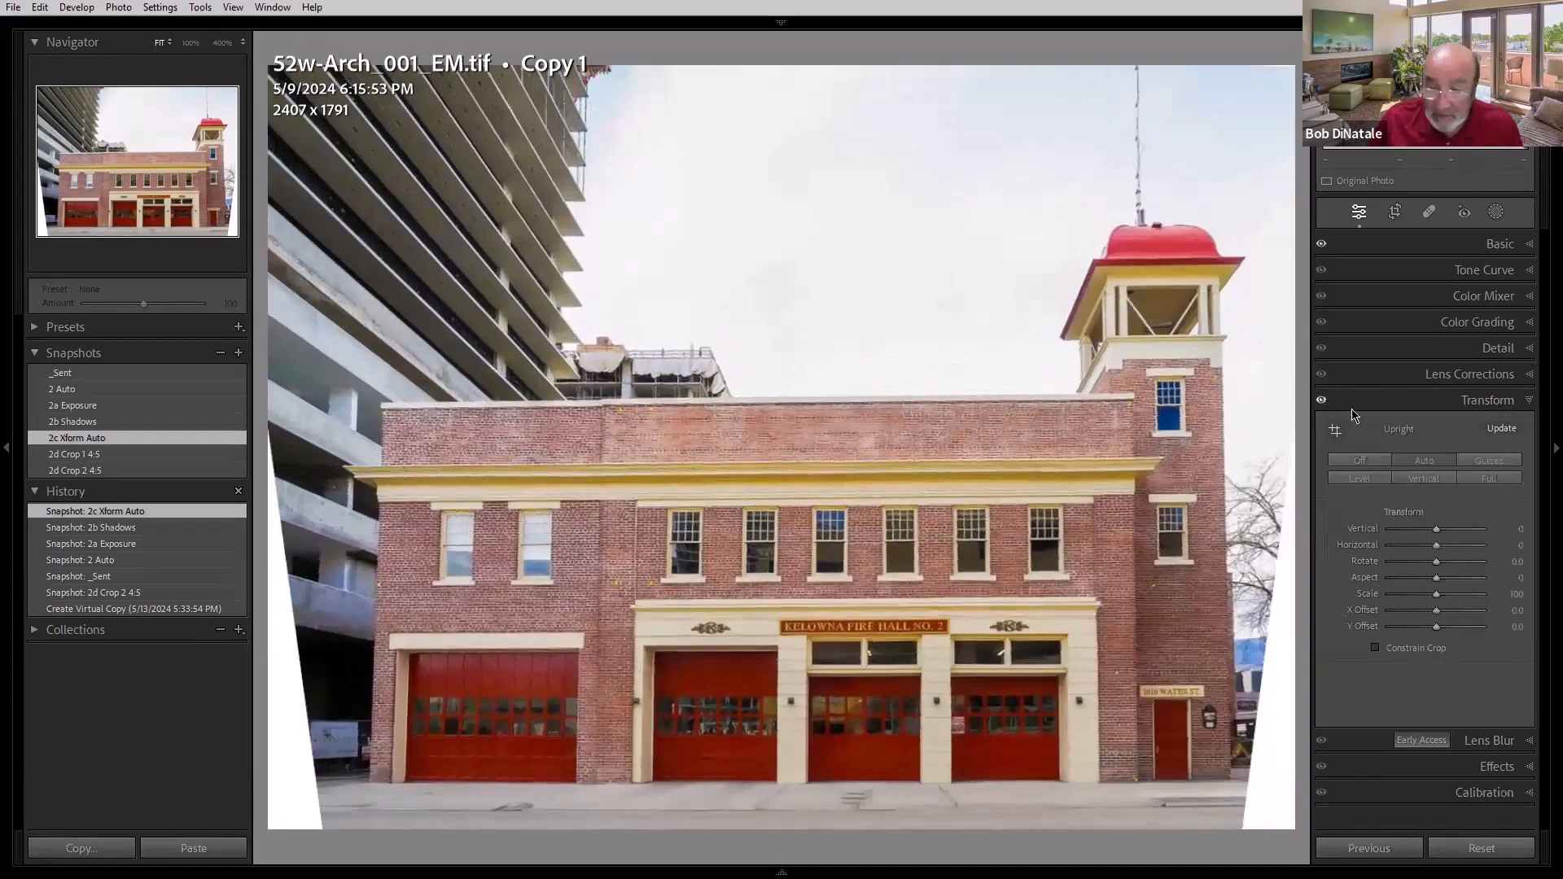
{"action": "key", "text": "alt"}
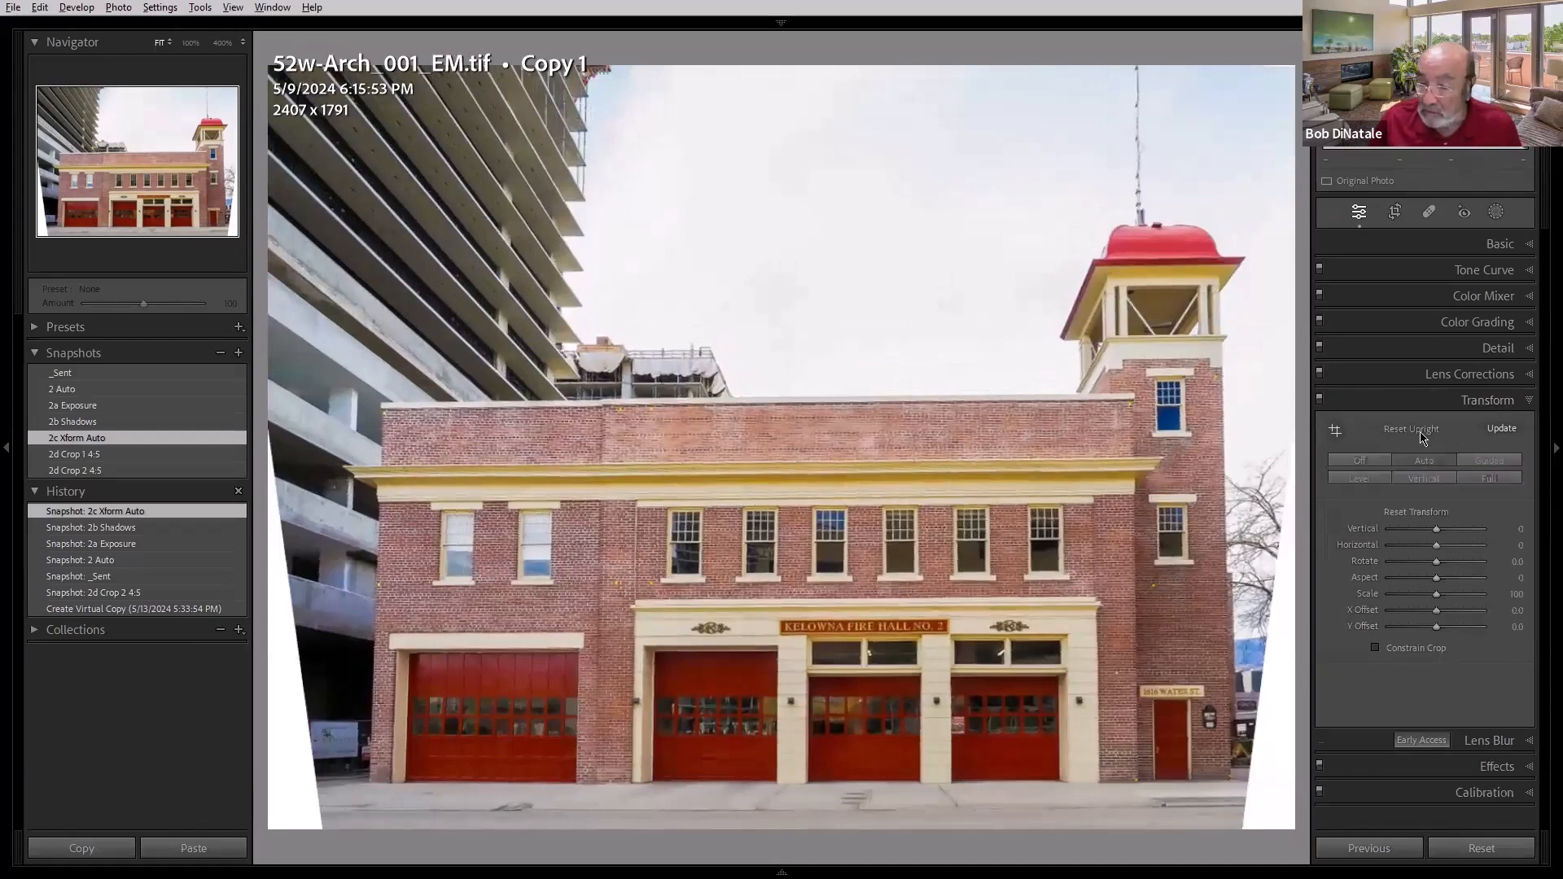
{"action": "left_click", "coordinate": [1422, 432]}
Step: Try Guided Upright with vertical guides along both outer walls of the fire hall and a horizontal guide along its cornice
{"action": "left_click", "coordinate": [1490, 460]}
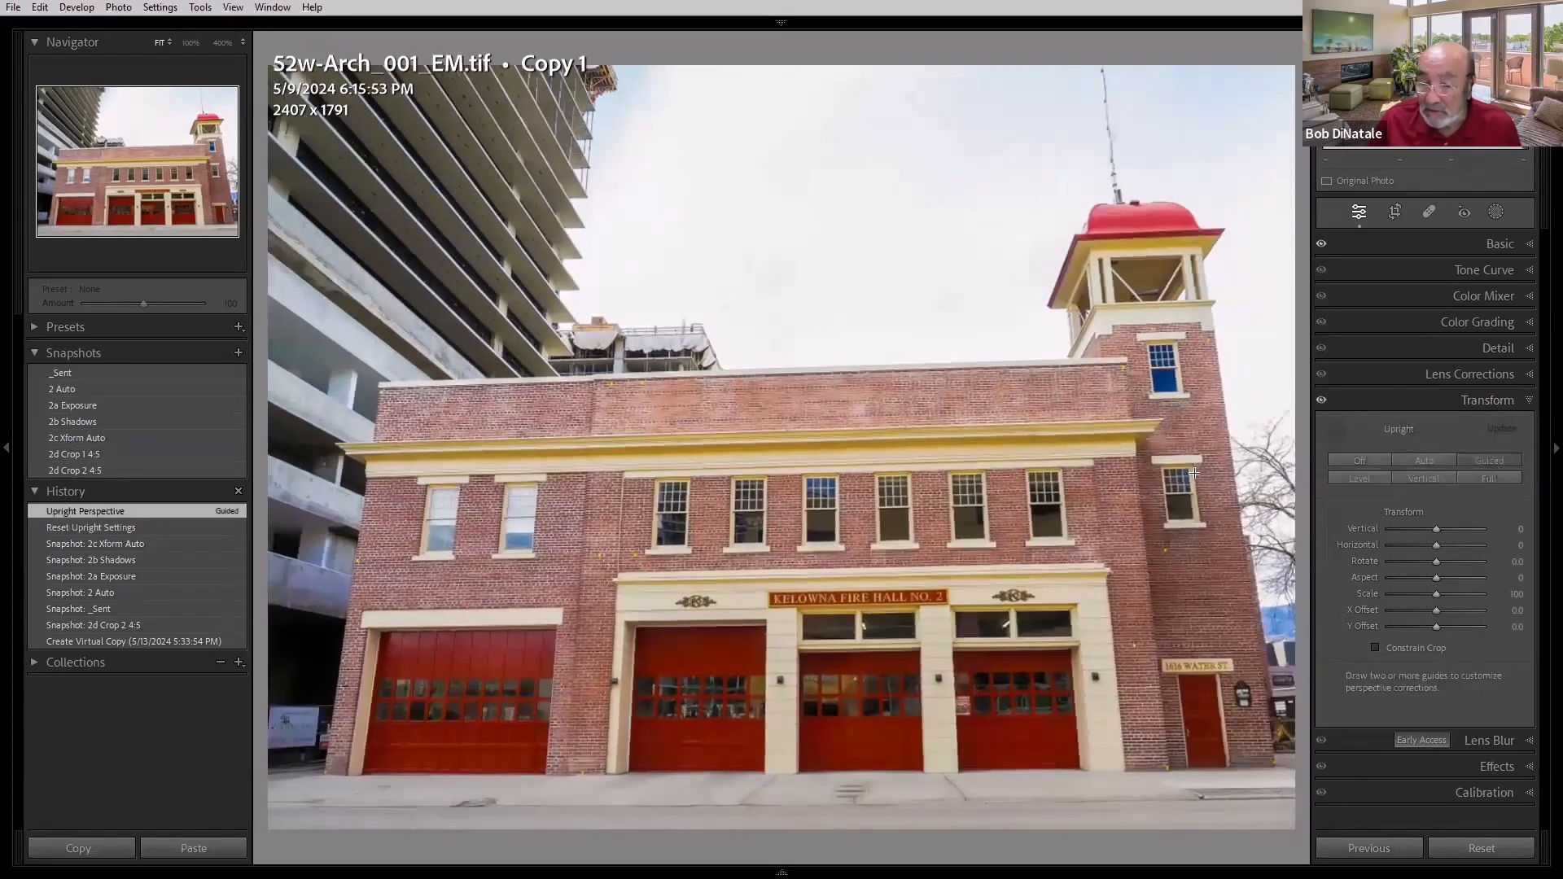
{"action": "mouse_move", "coordinate": [1227, 417]}
{"action": "left_mouse_down"}
{"action": "mouse_move", "coordinate": [1290, 634]}
{"action": "mouse_move", "coordinate": [1272, 698]}
{"action": "left_mouse_up"}
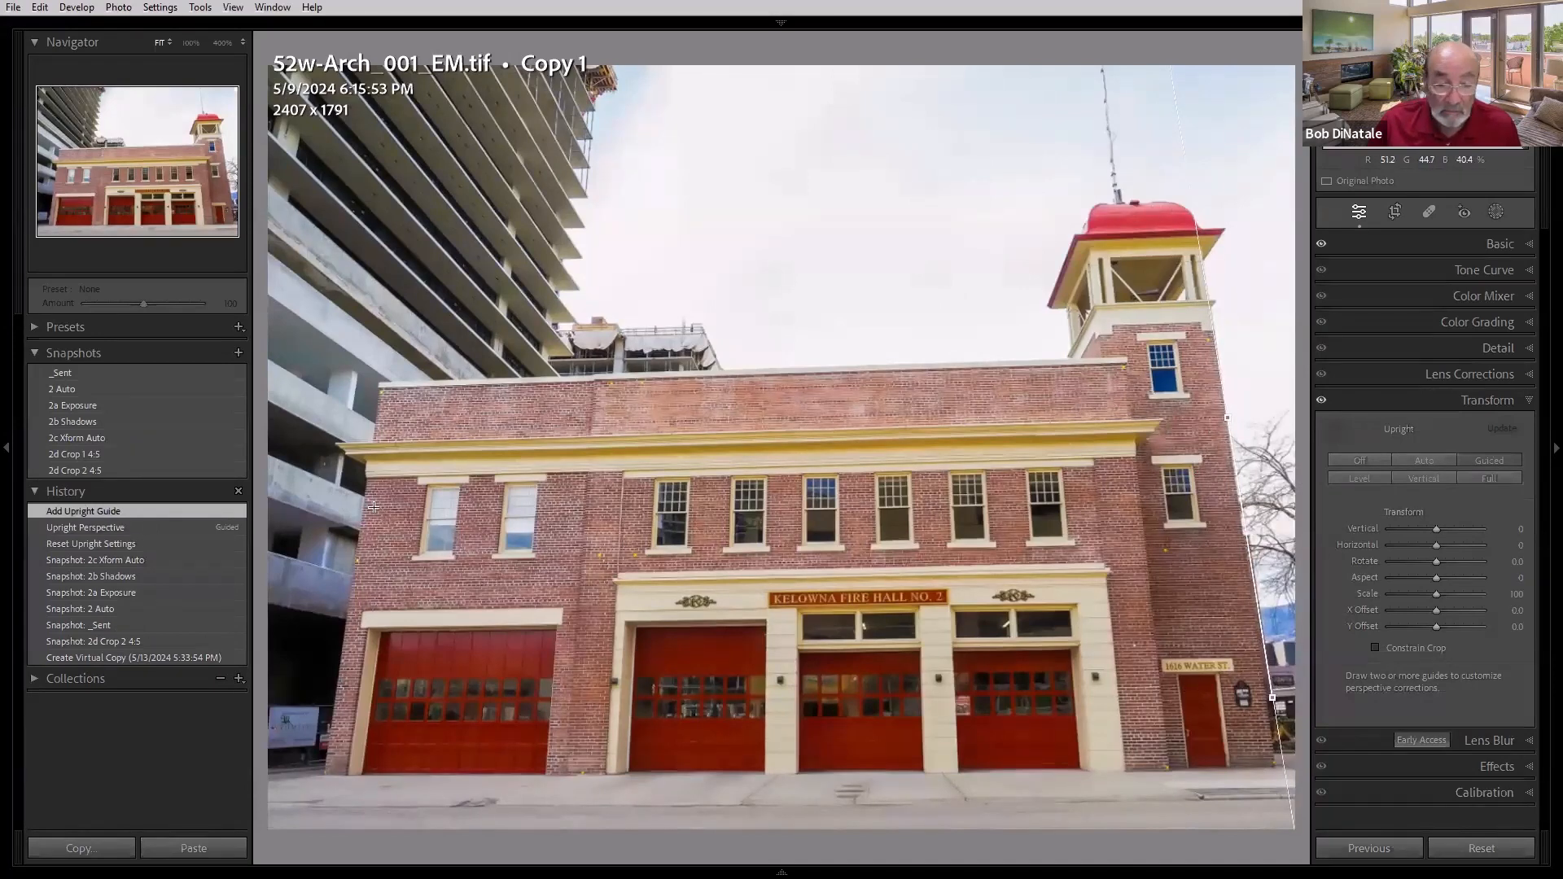
{"action": "left_click_drag", "start_coordinate": [363, 499], "coordinate": [343, 648]}
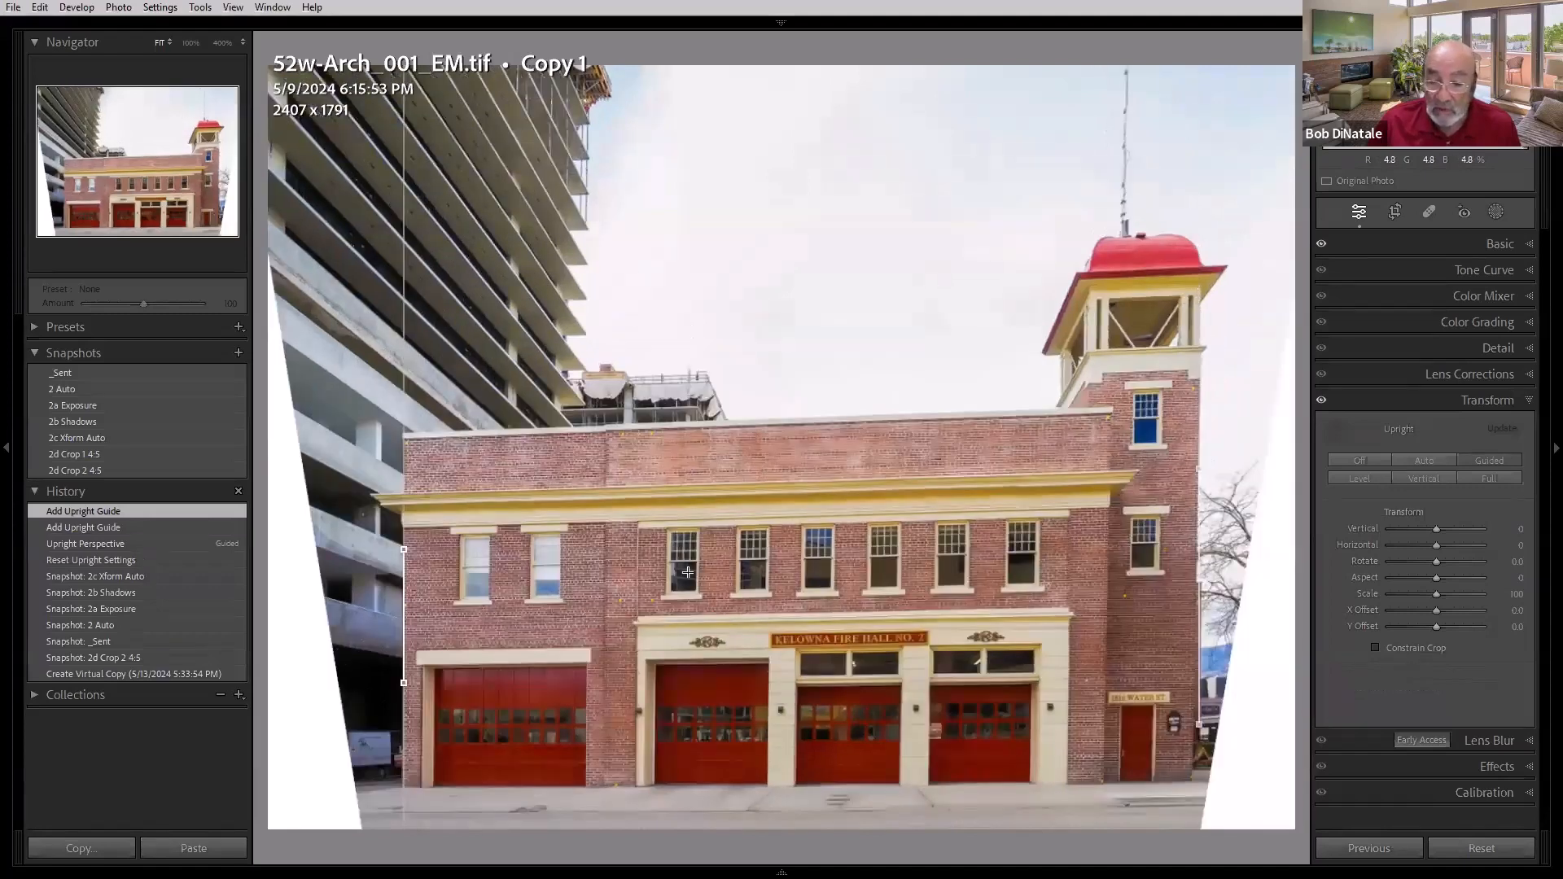
{"action": "mouse_move", "coordinate": [440, 506]}
{"action": "left_mouse_down"}
{"action": "mouse_move", "coordinate": [961, 491]}
{"action": "mouse_move", "coordinate": [896, 489]}
{"action": "left_mouse_up"}
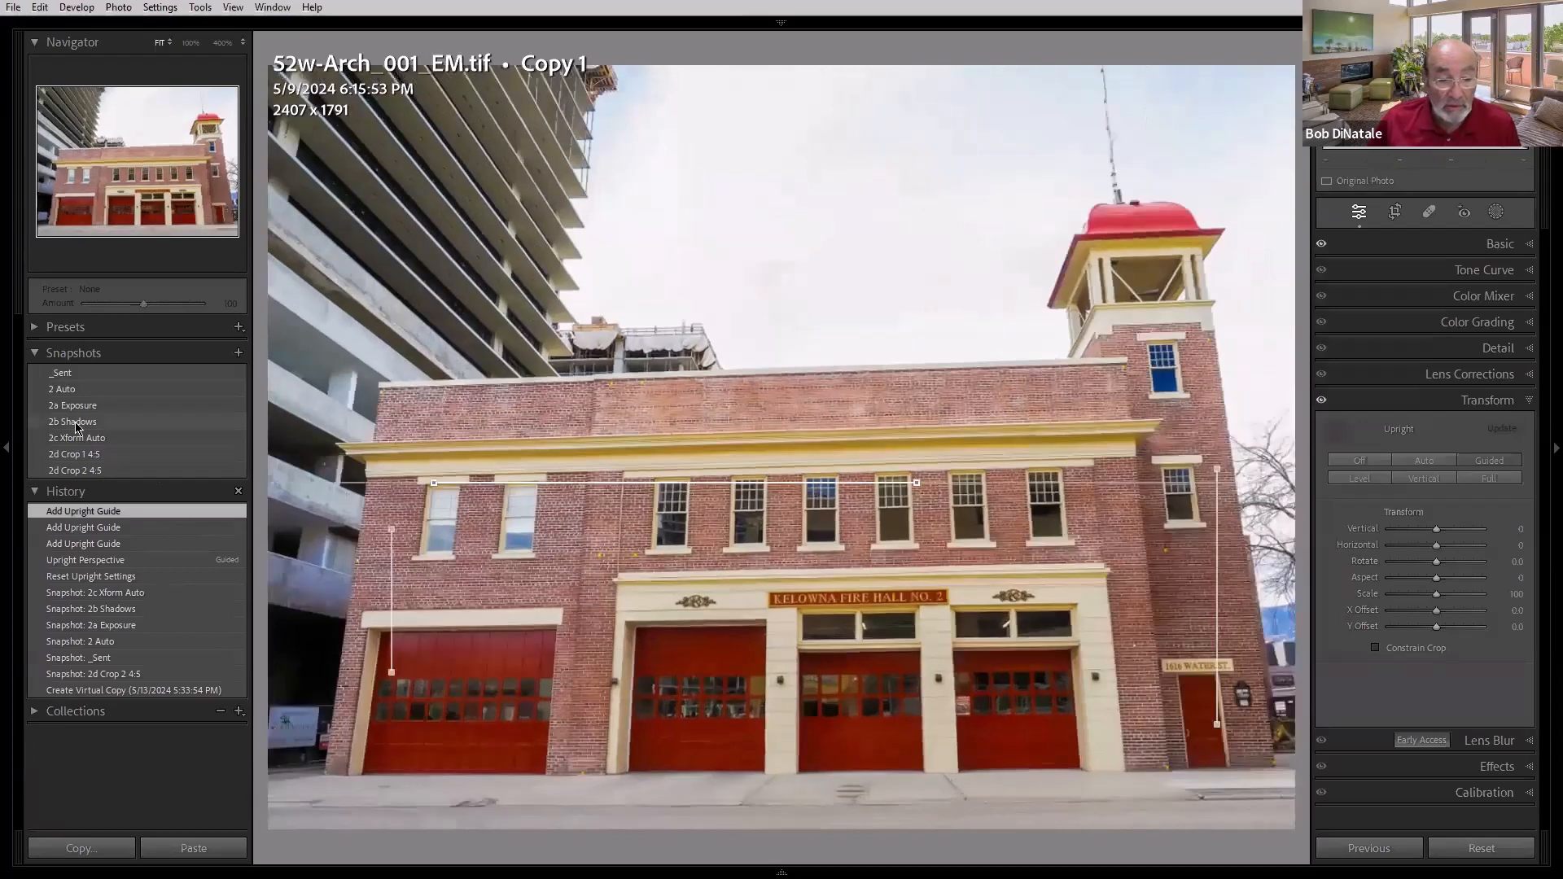
Step: Restore the 2c Xform Auto snapshot and compare it with 2b Shadows
{"action": "left_click", "coordinate": [81, 437]}
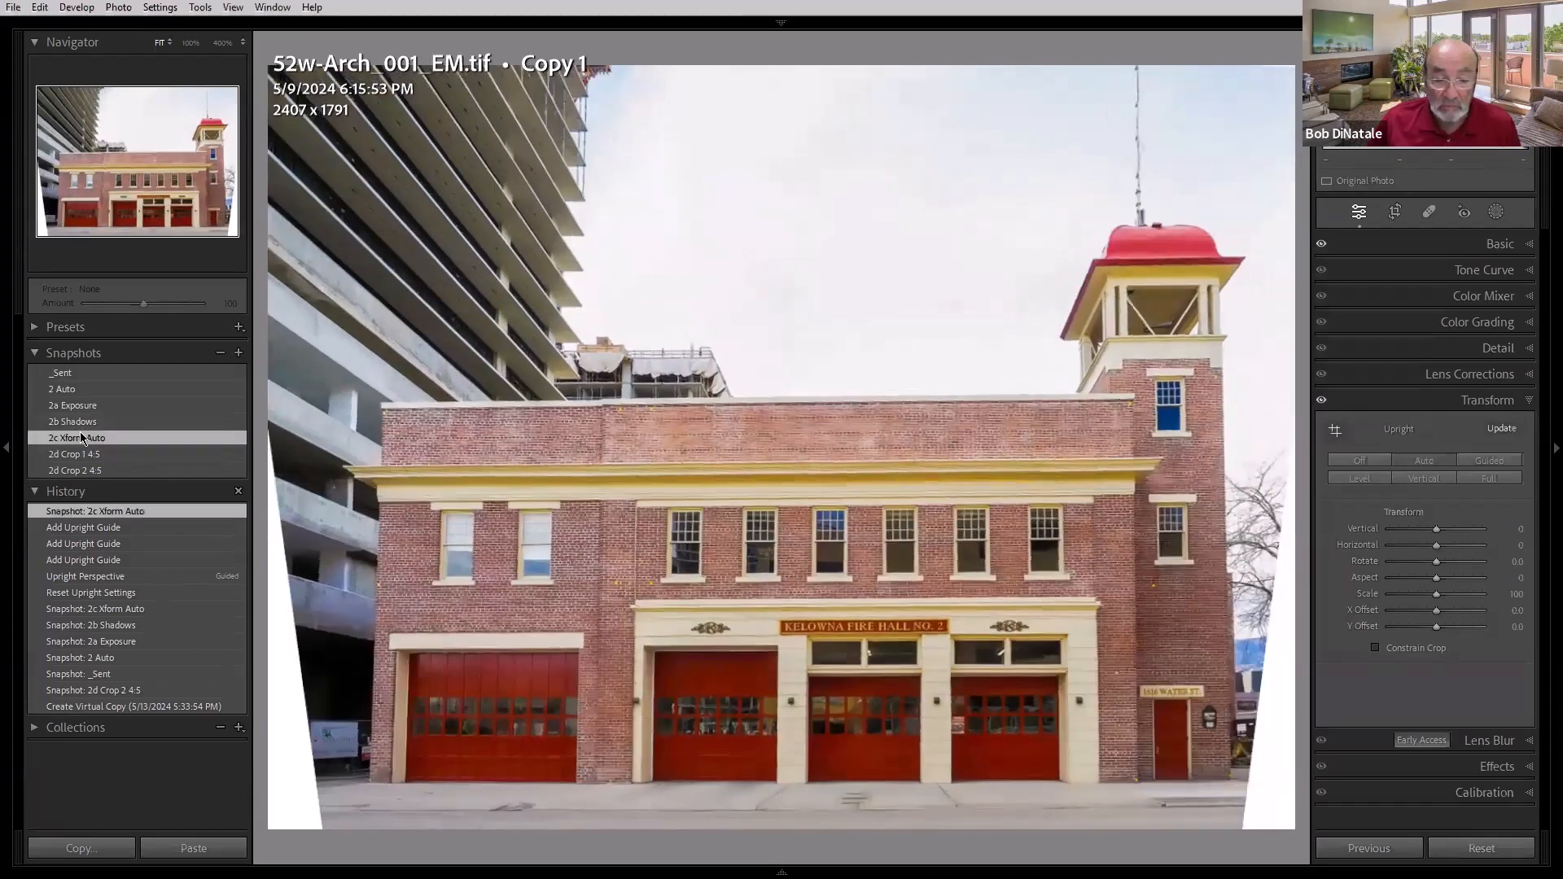
{"action": "left_click", "coordinate": [79, 423]}
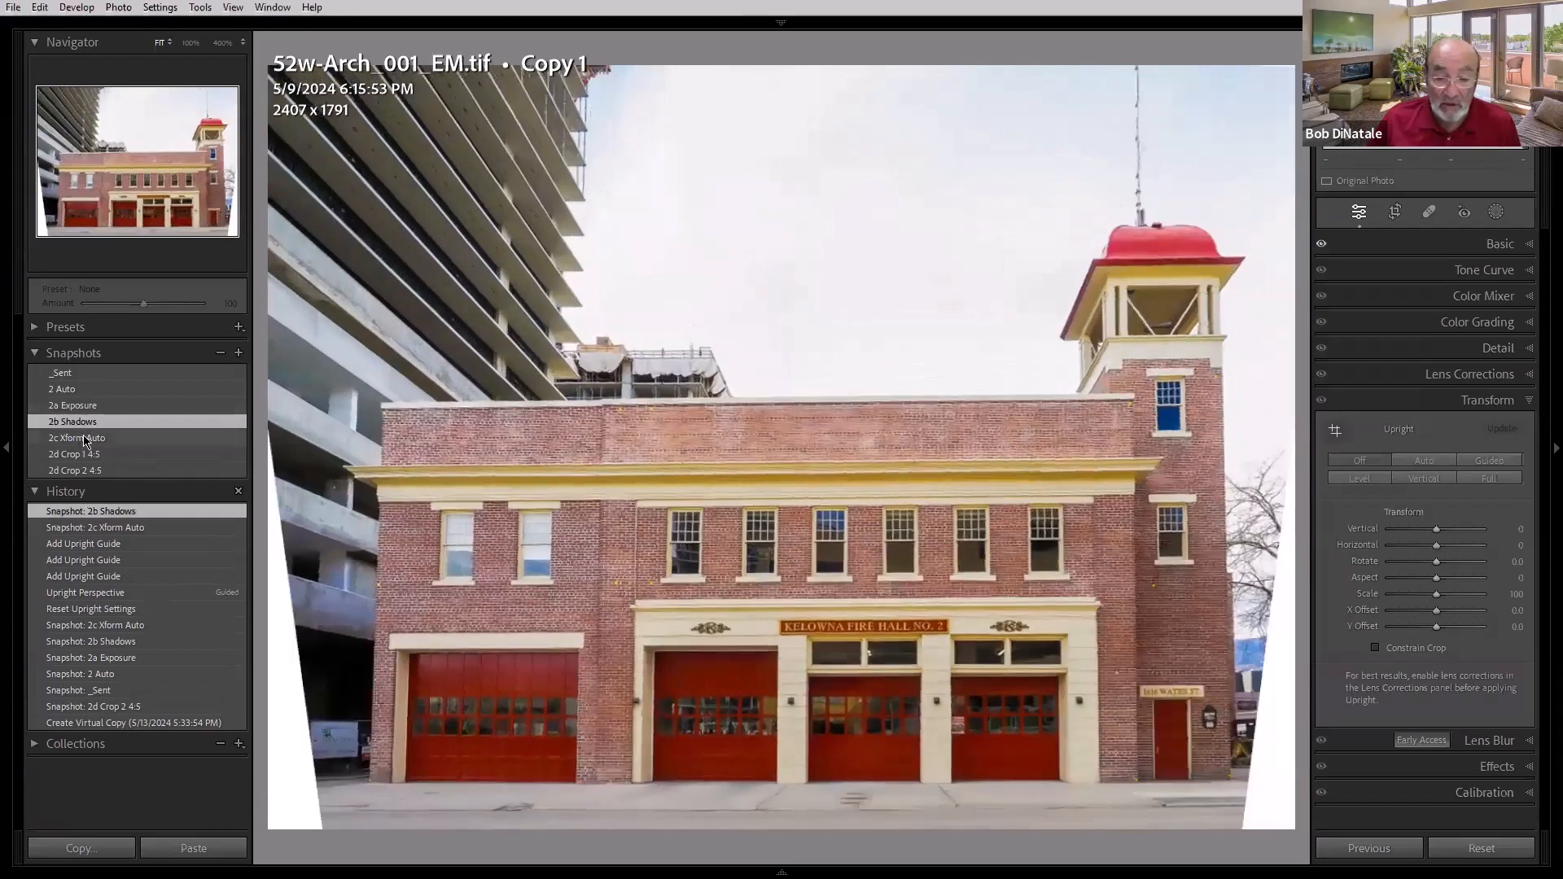
{"action": "left_click", "coordinate": [84, 439]}
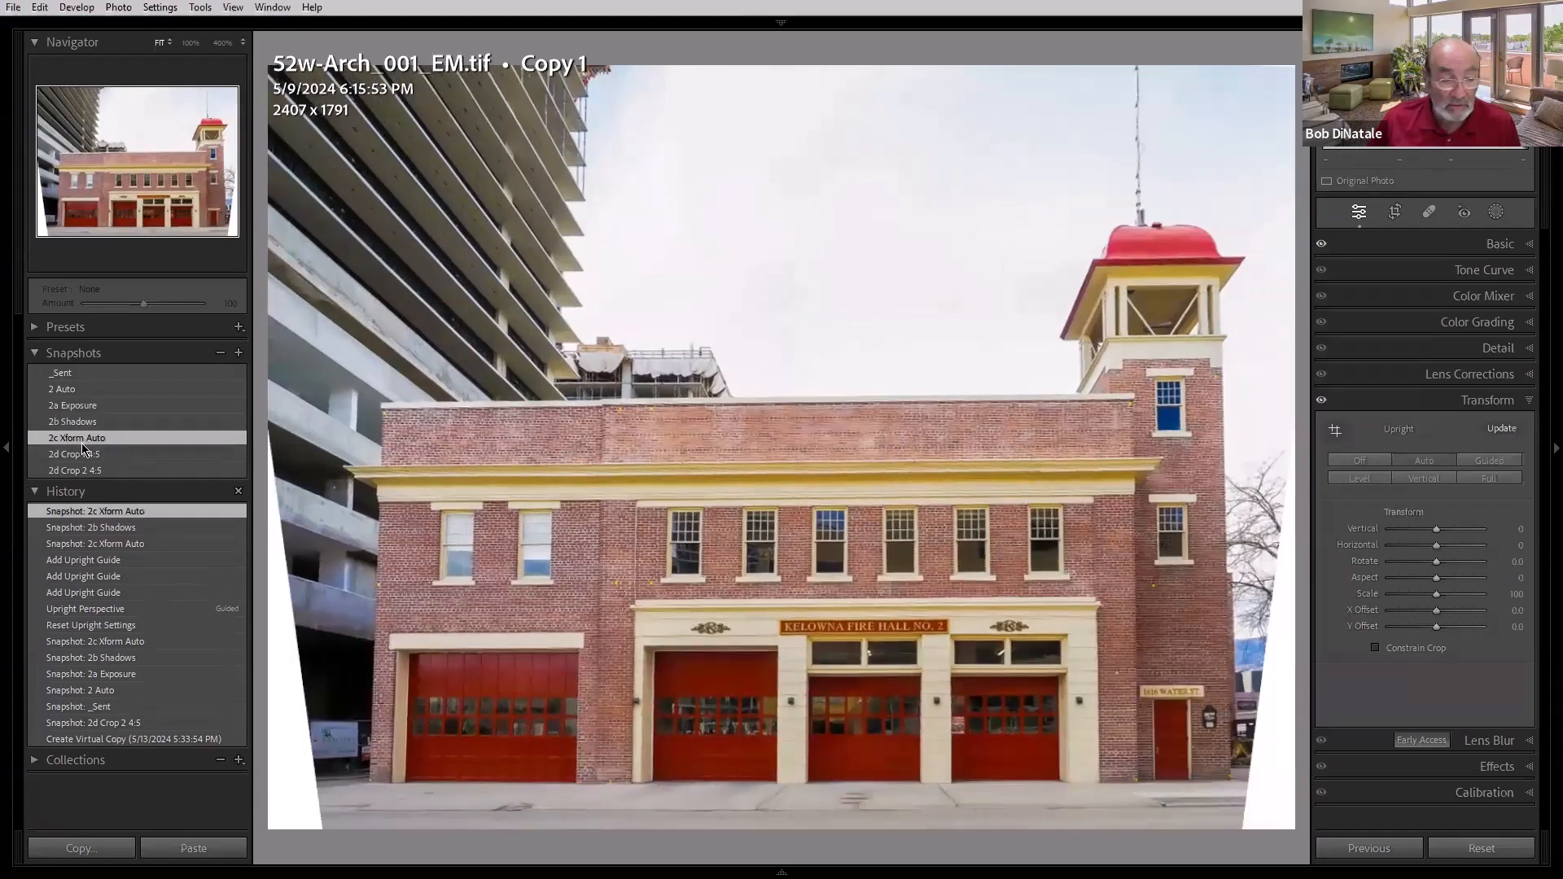
Step: Compare the 2d Crop 1 4:5 and 2d Crop 2 4:5 snapshots twice, ending on 2d Crop 2 4:5
{"action": "left_click", "coordinate": [80, 454]}
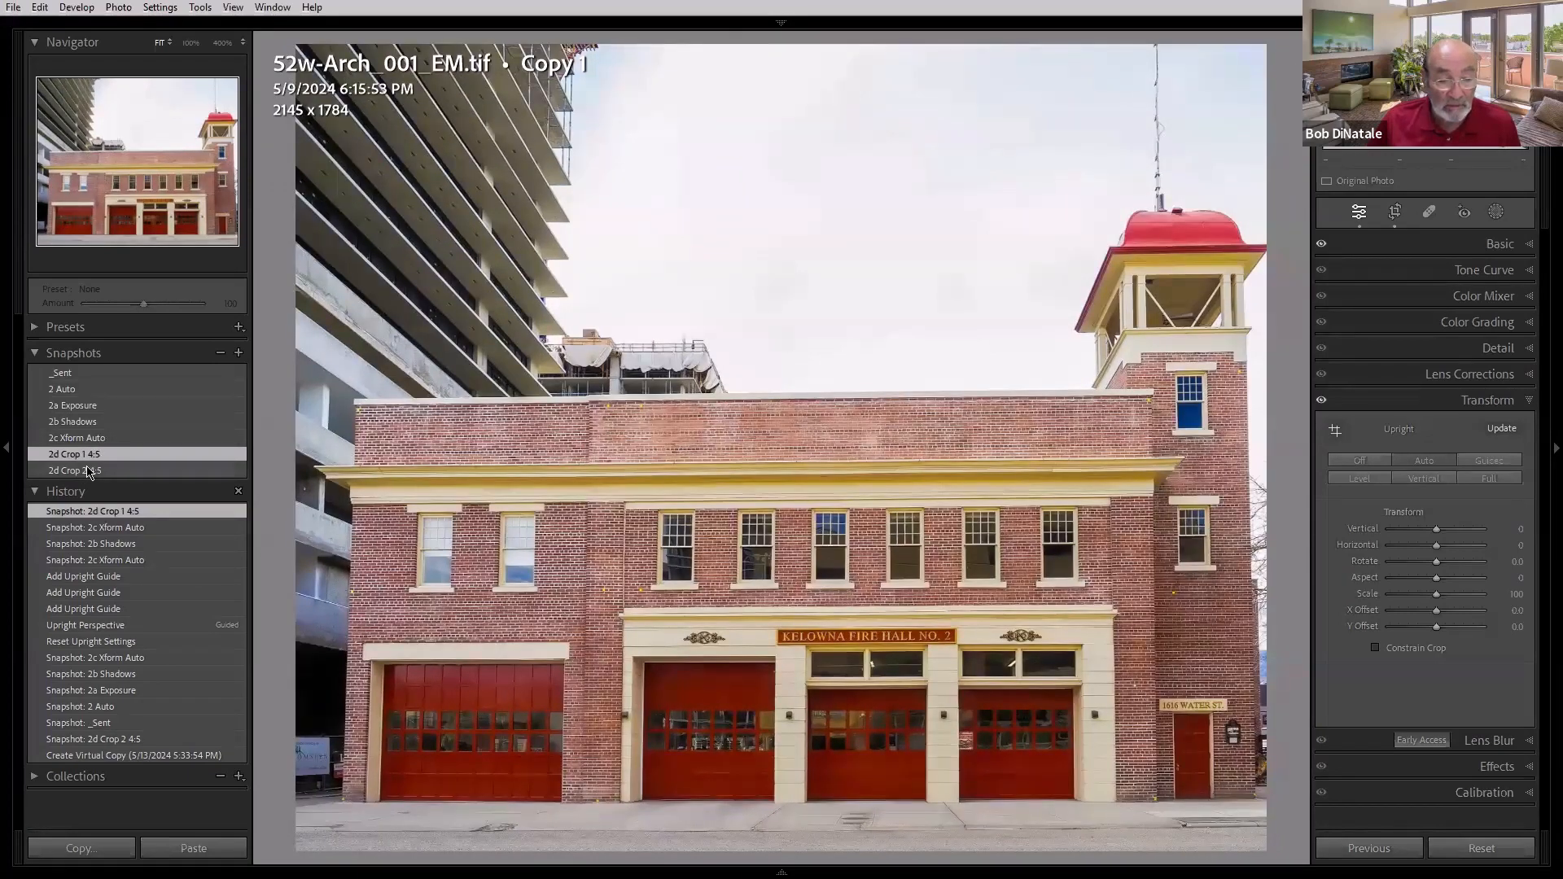
{"action": "left_click", "coordinate": [89, 471]}
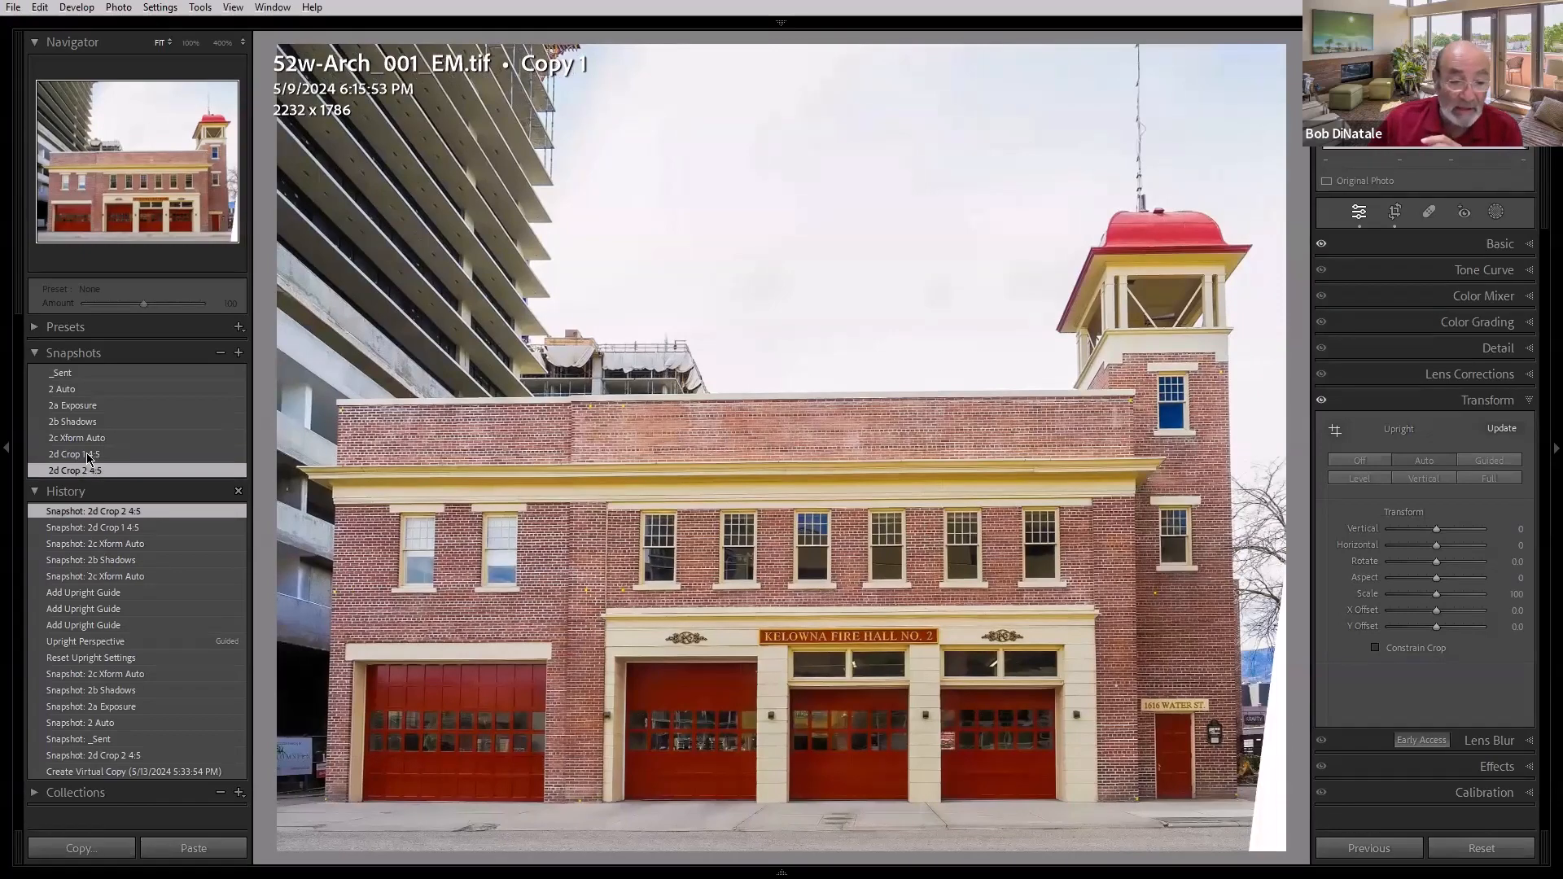
{"action": "left_click", "coordinate": [89, 456]}
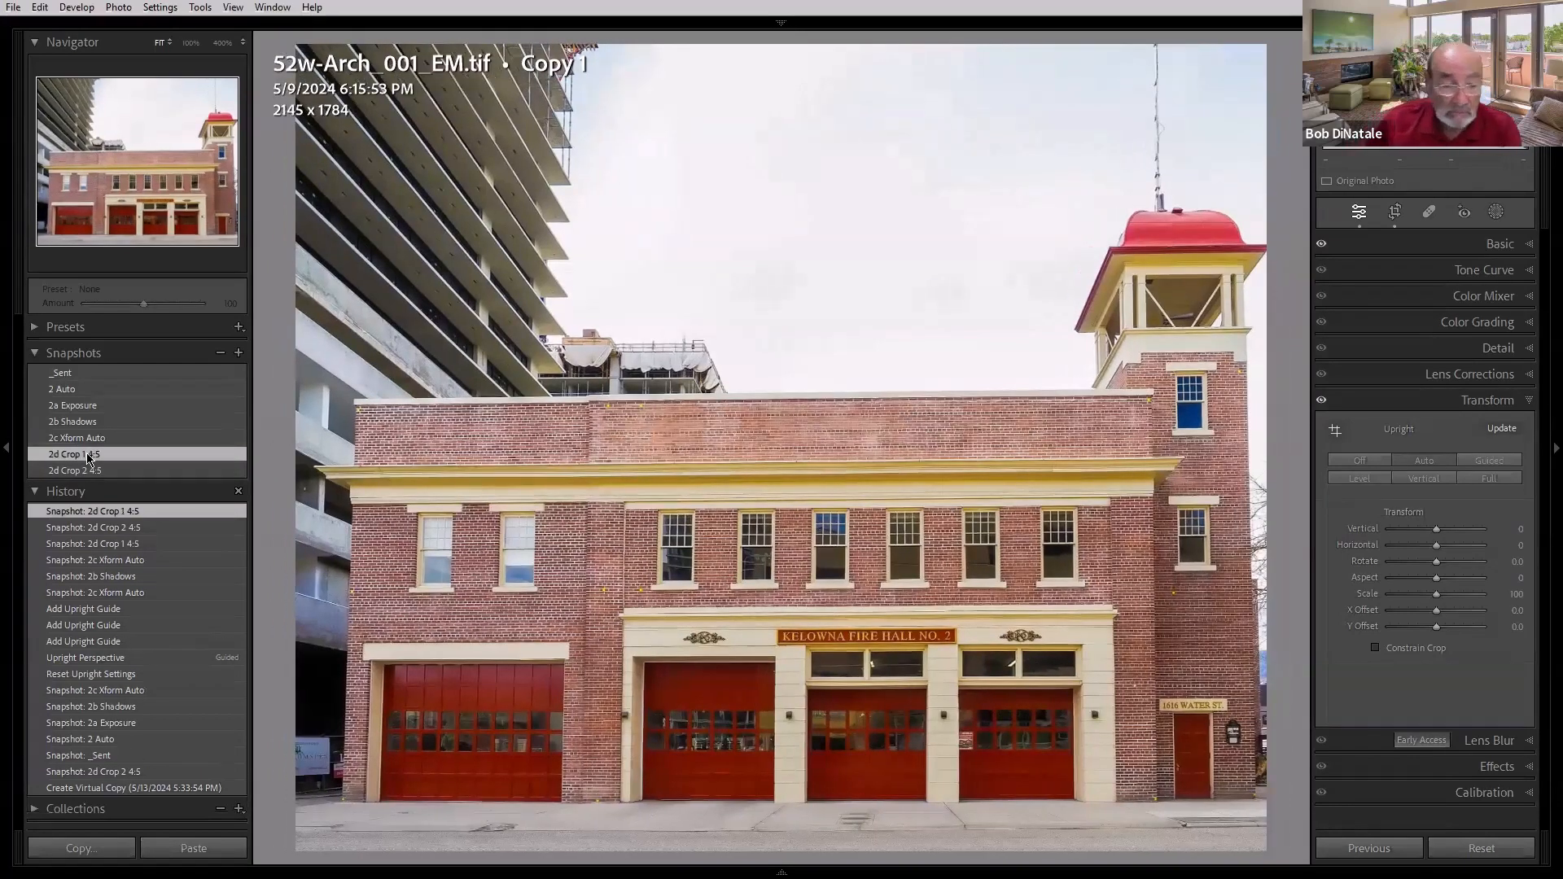
{"action": "left_click", "coordinate": [87, 470]}
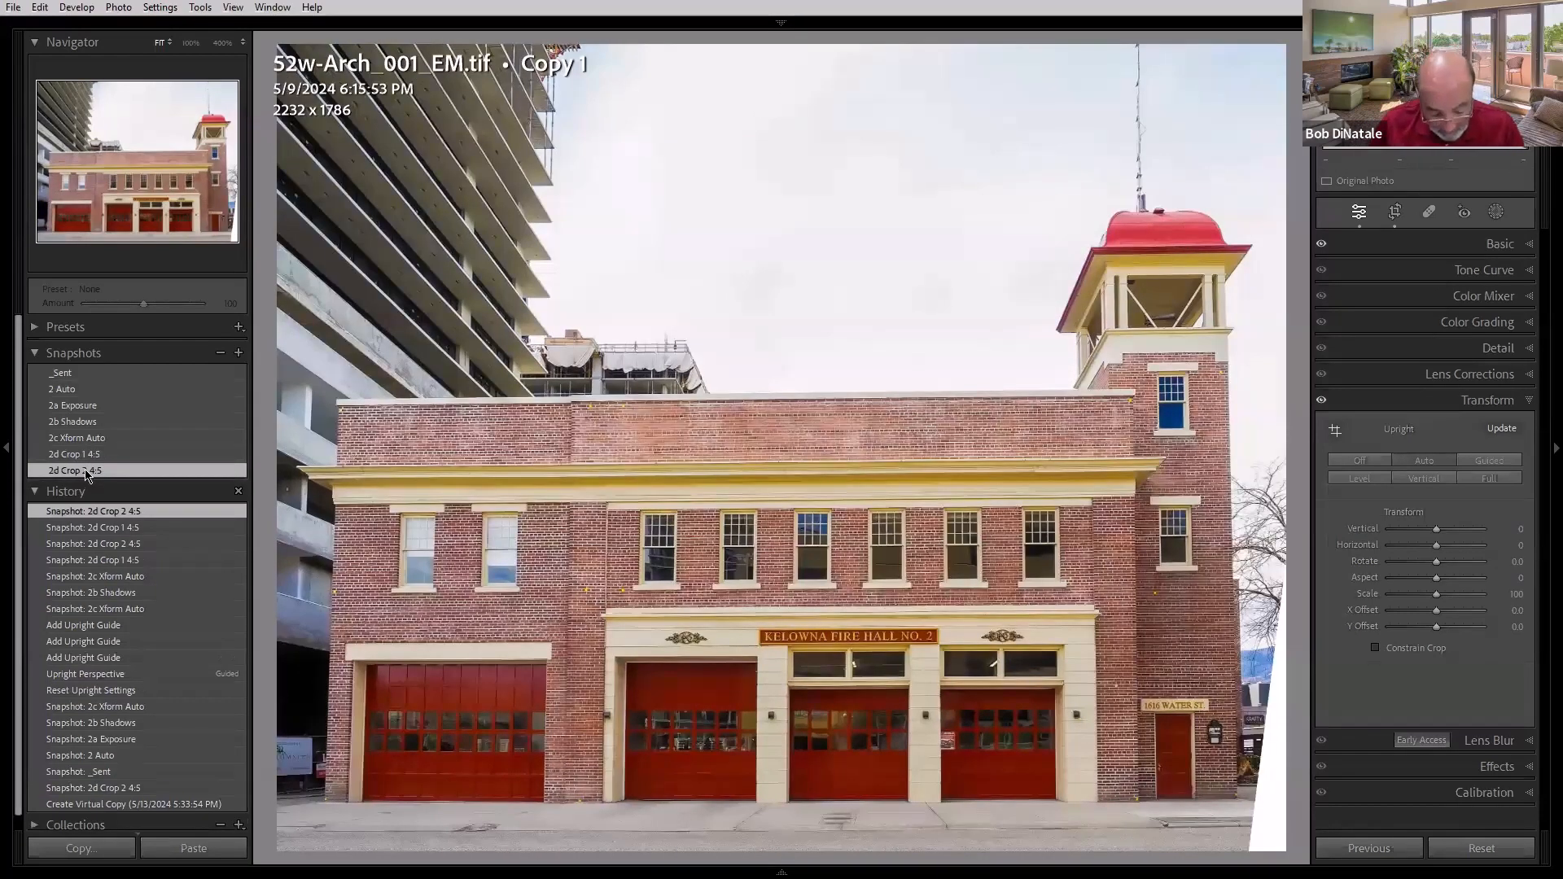
Step: Check the fire hall's full frame in the crop overlay and open the photo as a Smart Object in Photoshop
{"action": "key", "text": "r"}
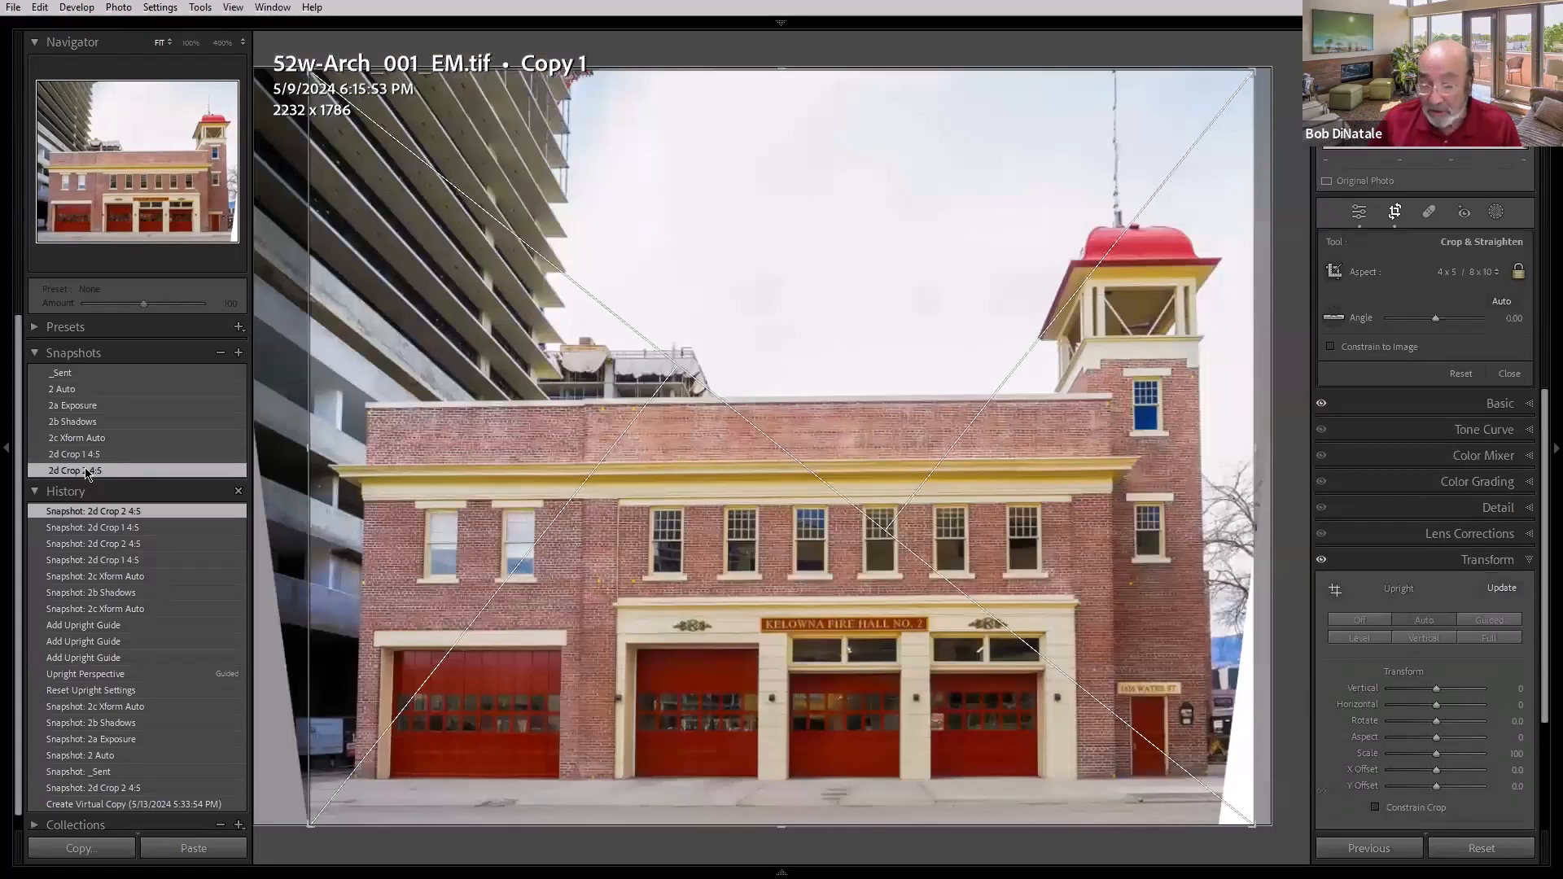
{"action": "key", "text": "r"}
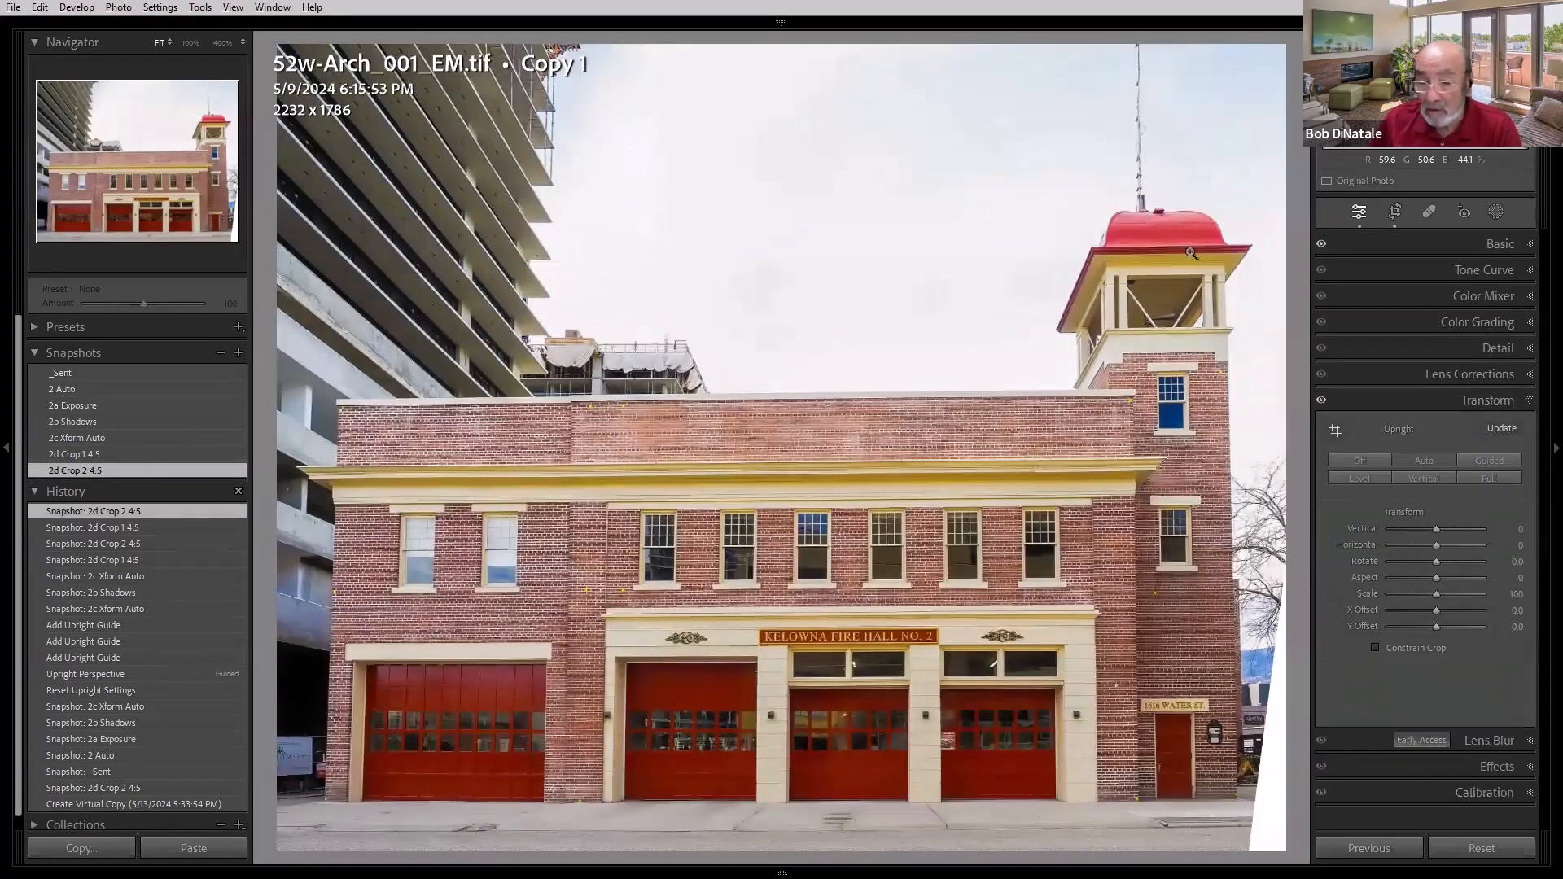
{"action": "right_click", "coordinate": [651, 350]}
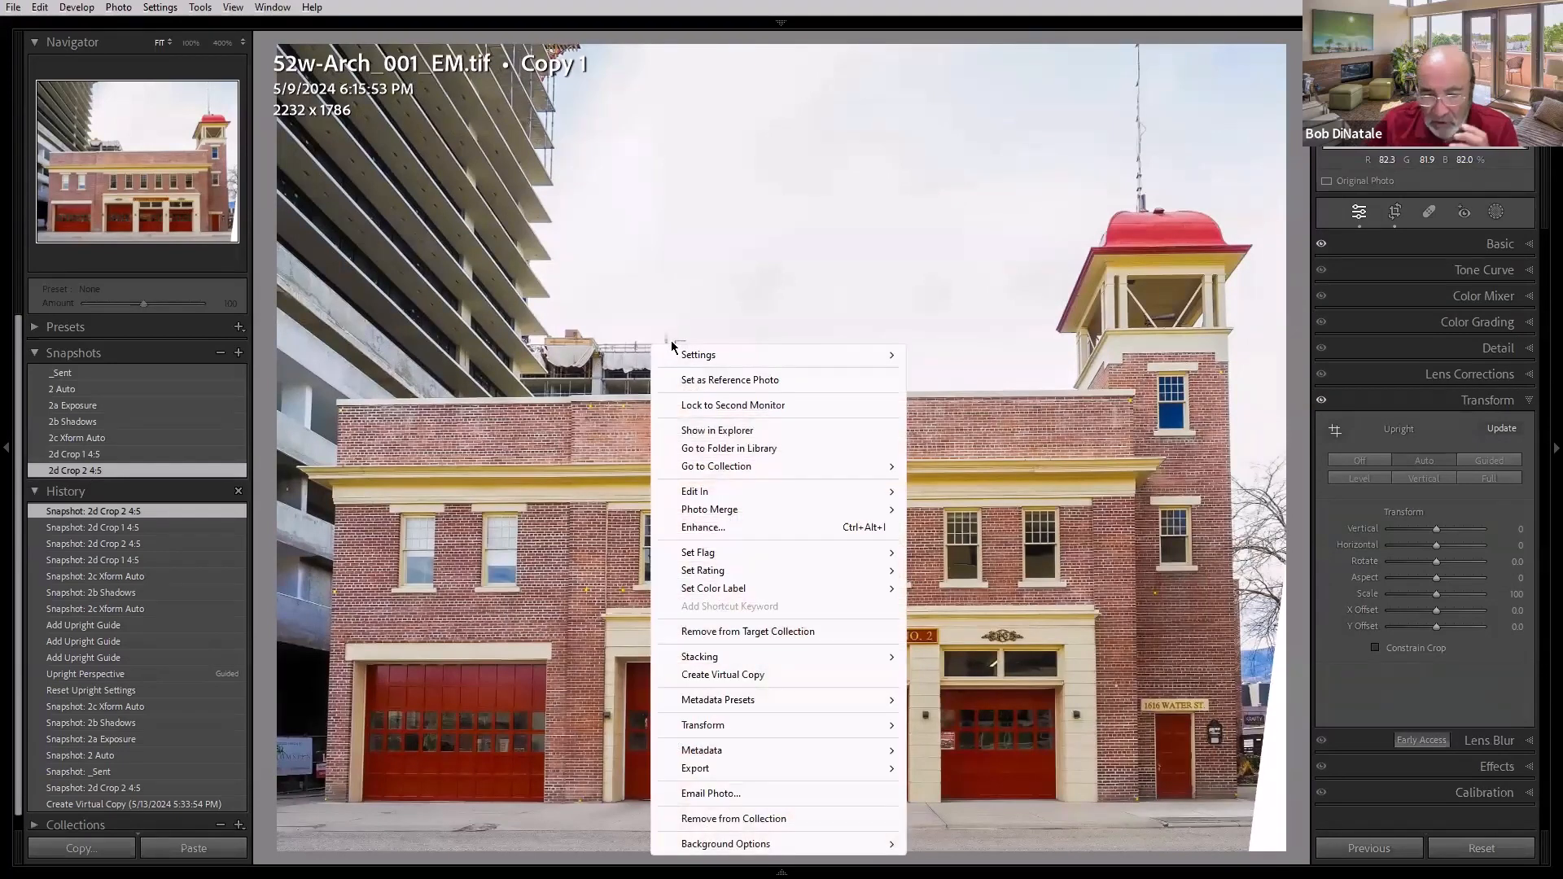
{"action": "mouse_move", "coordinate": [765, 492]}
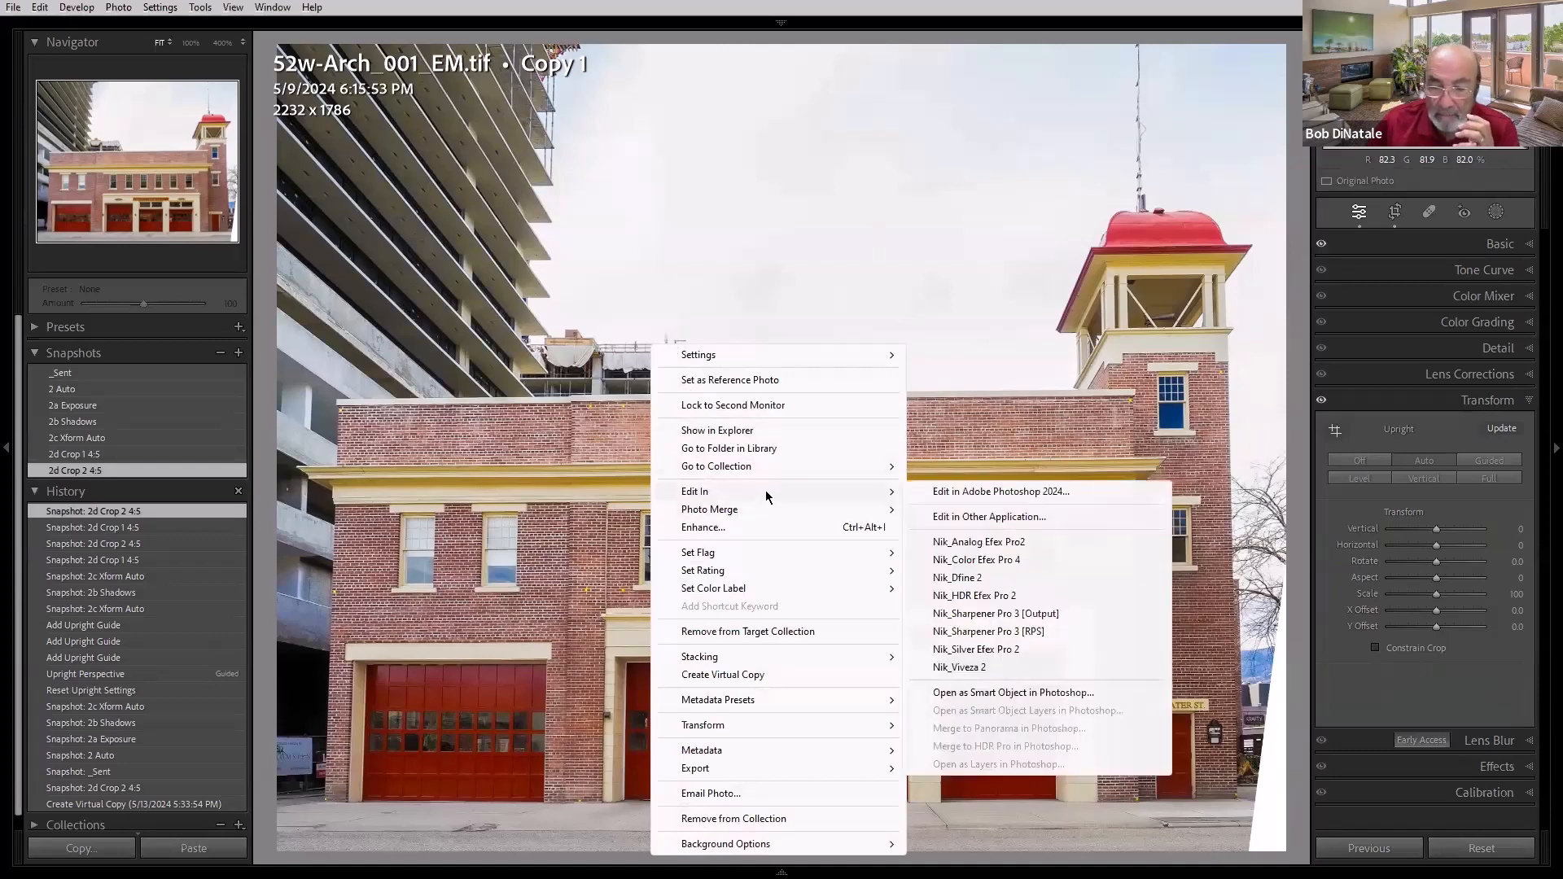
{"action": "left_click", "coordinate": [957, 693]}
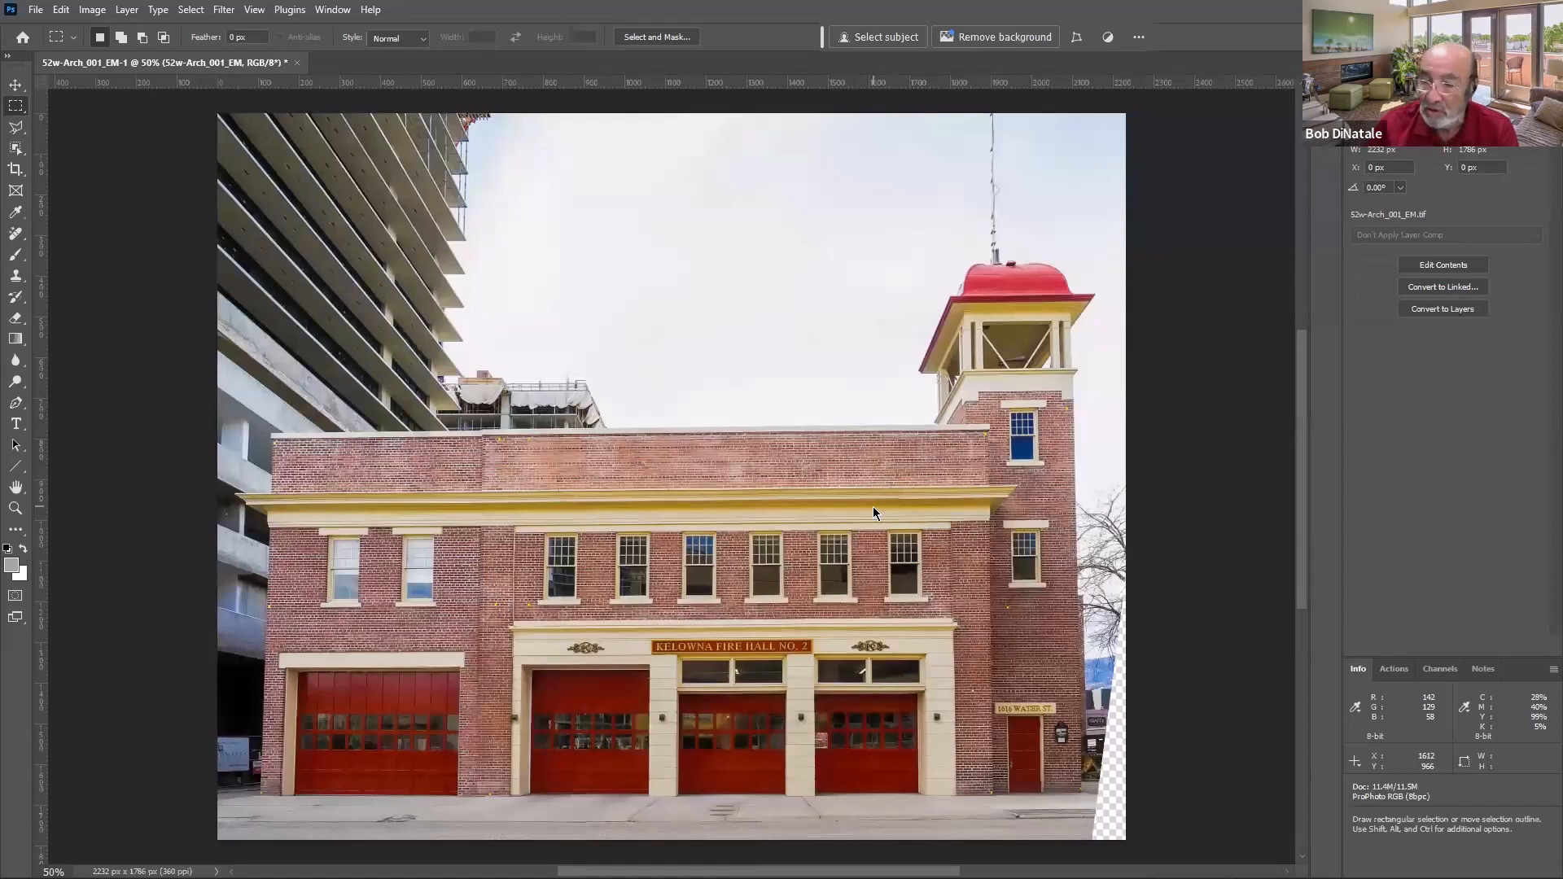
Step: Open the fire hall Smart Object in Camera Raw, look over its masking and Optics options, and discard the dialog
{"action": "left_click", "coordinate": [1368, 83]}
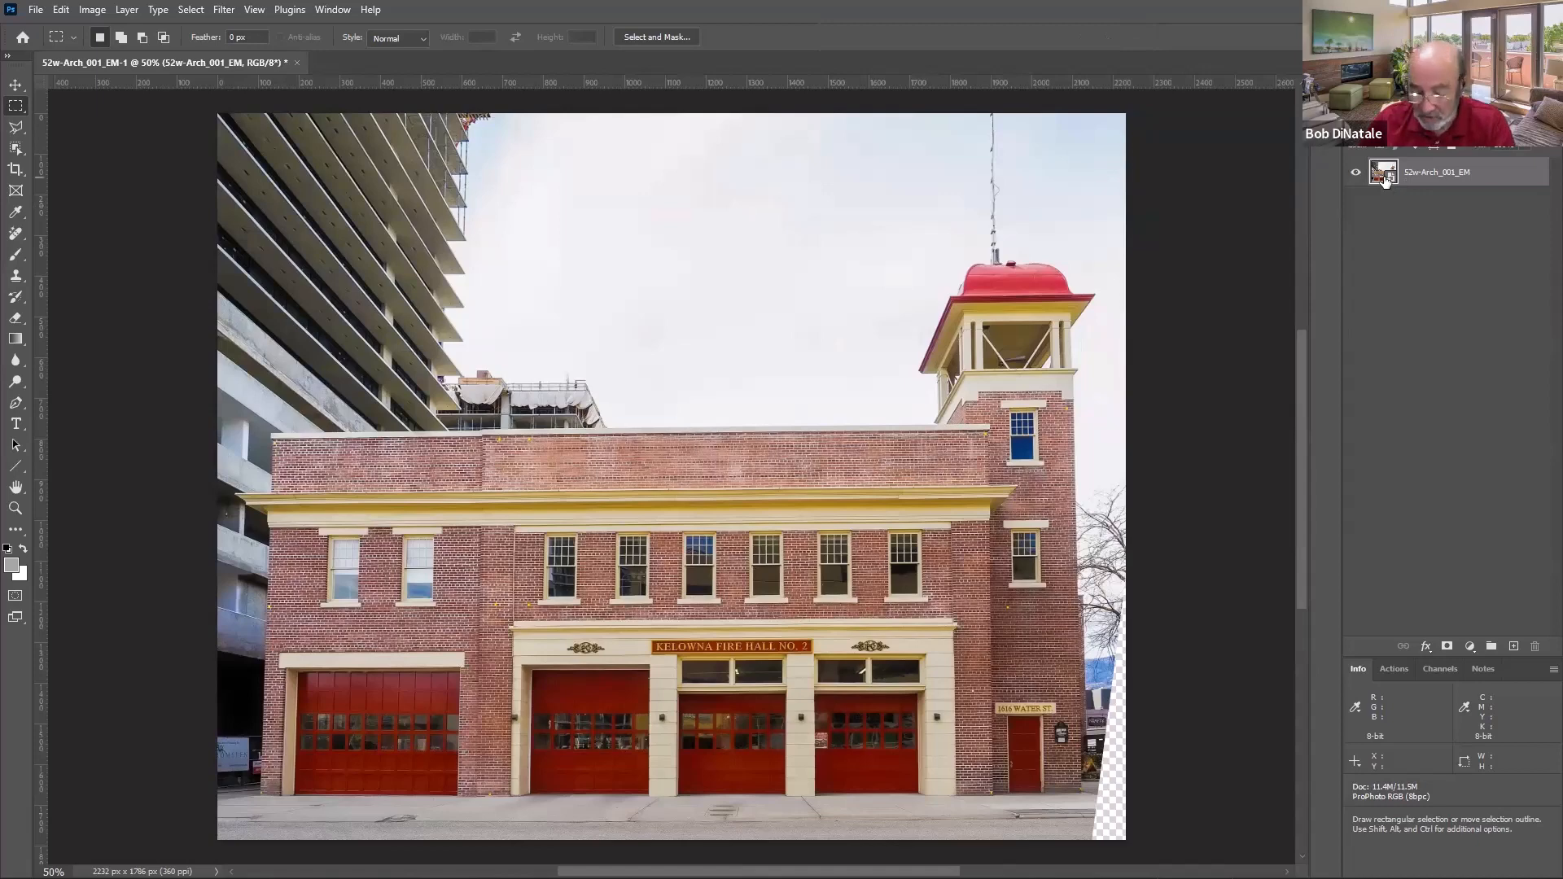
{"action": "key", "text": "ctrl+shift+a"}
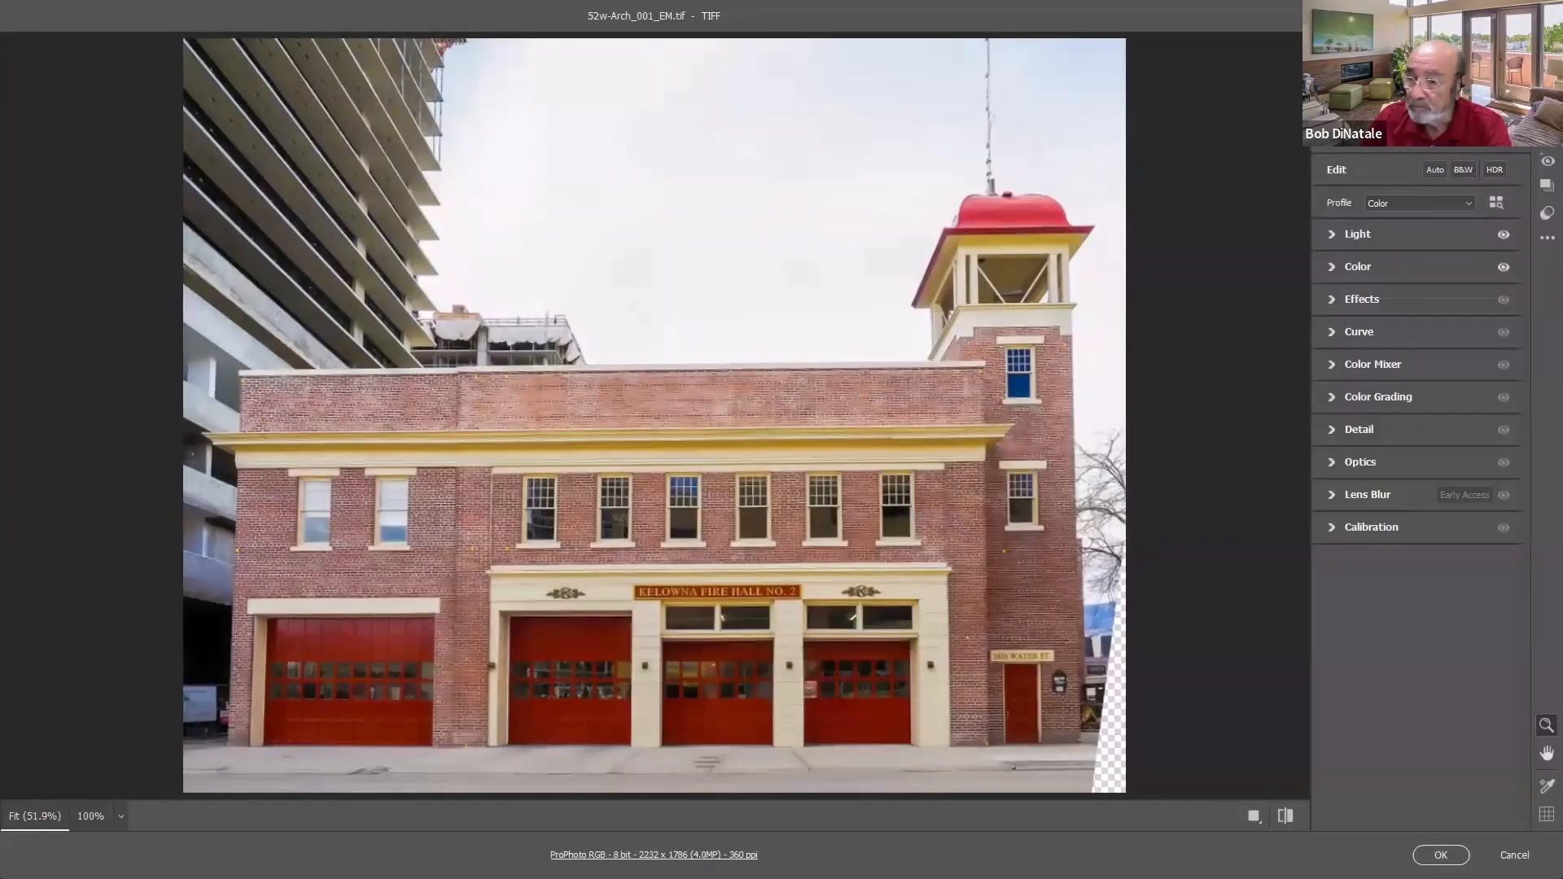
{"action": "key", "text": "m"}
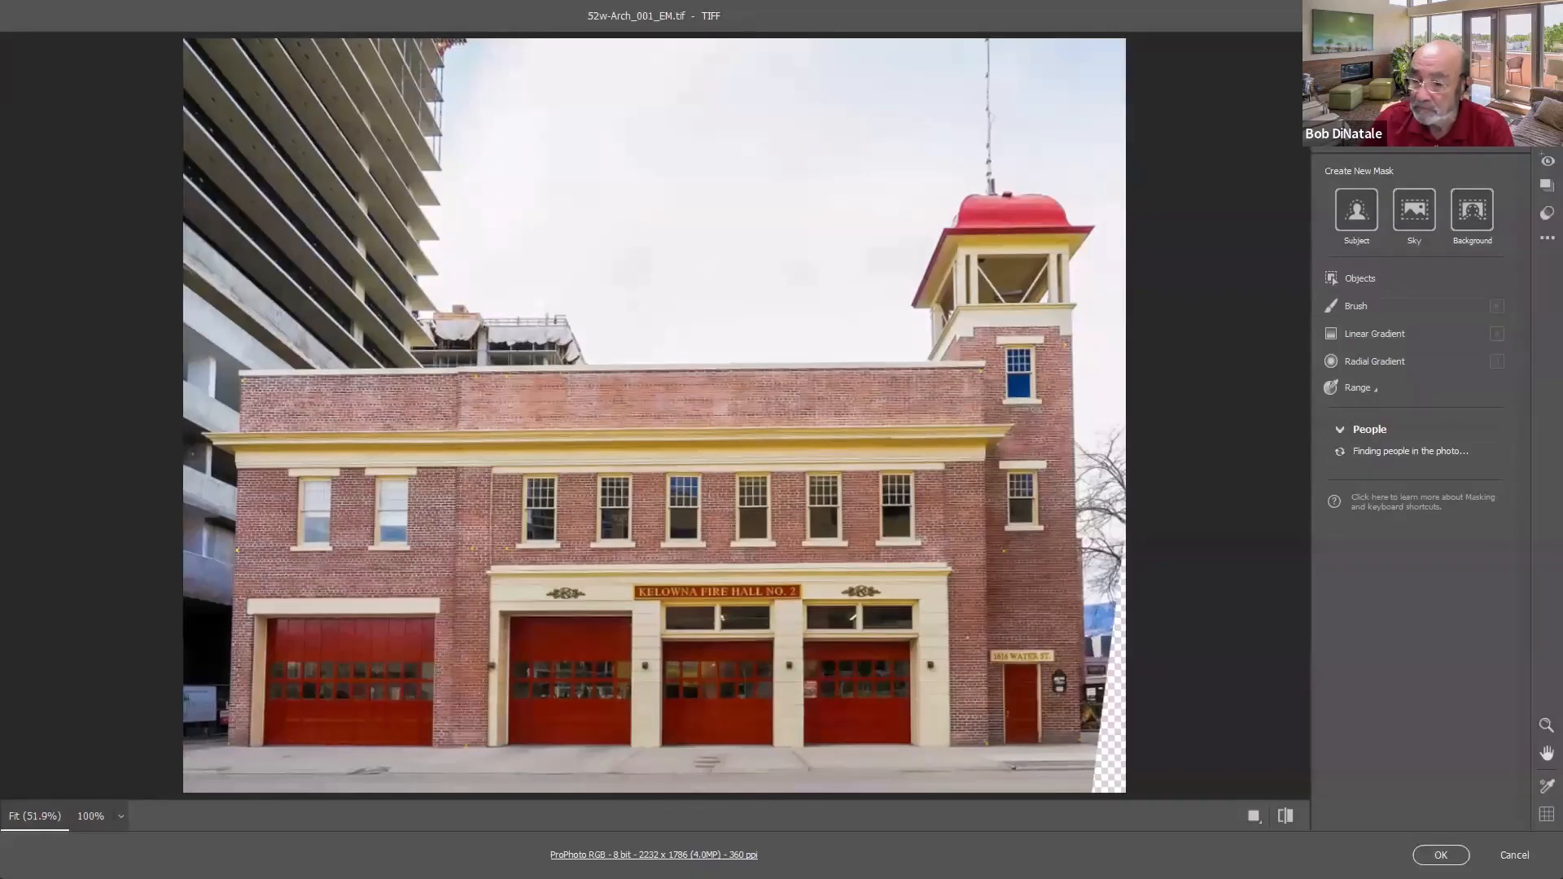
{"action": "key", "text": "e"}
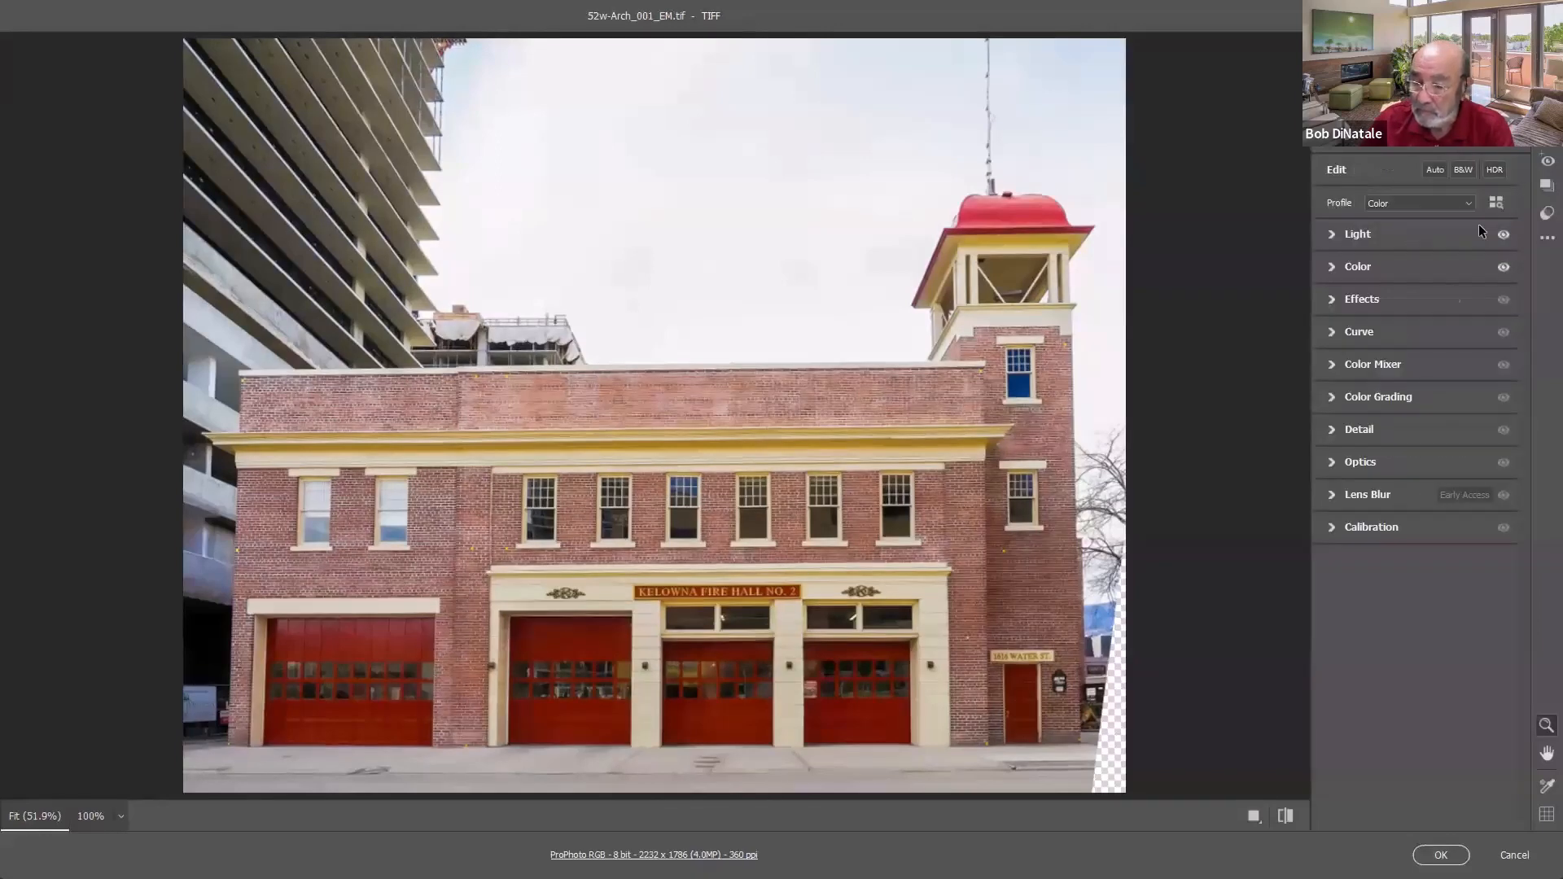
{"action": "left_click", "coordinate": [1331, 463]}
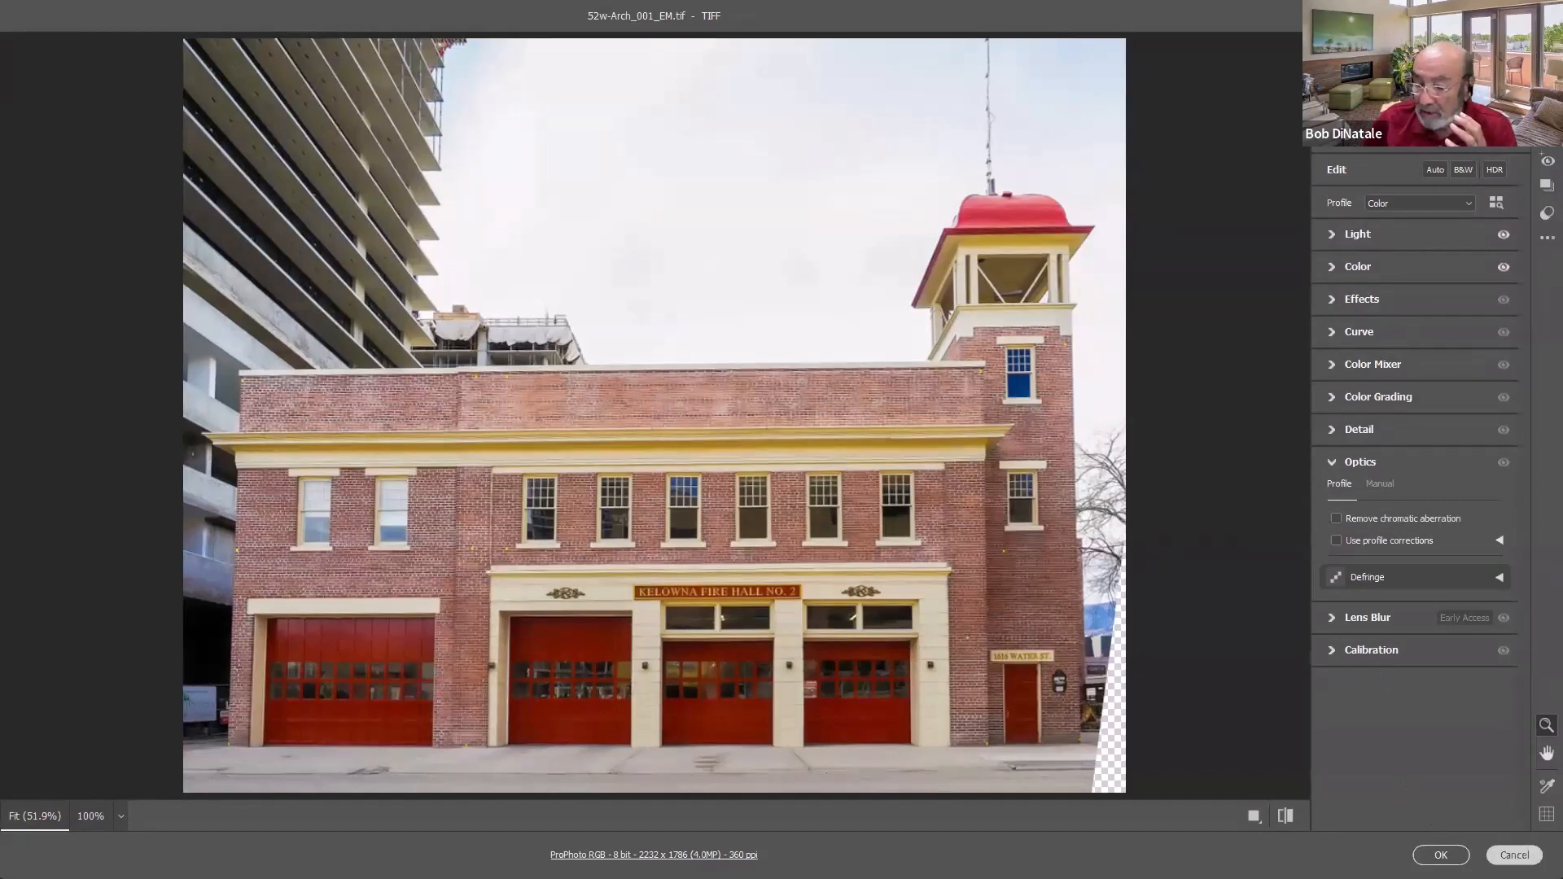
{"action": "left_click", "coordinate": [1514, 854]}
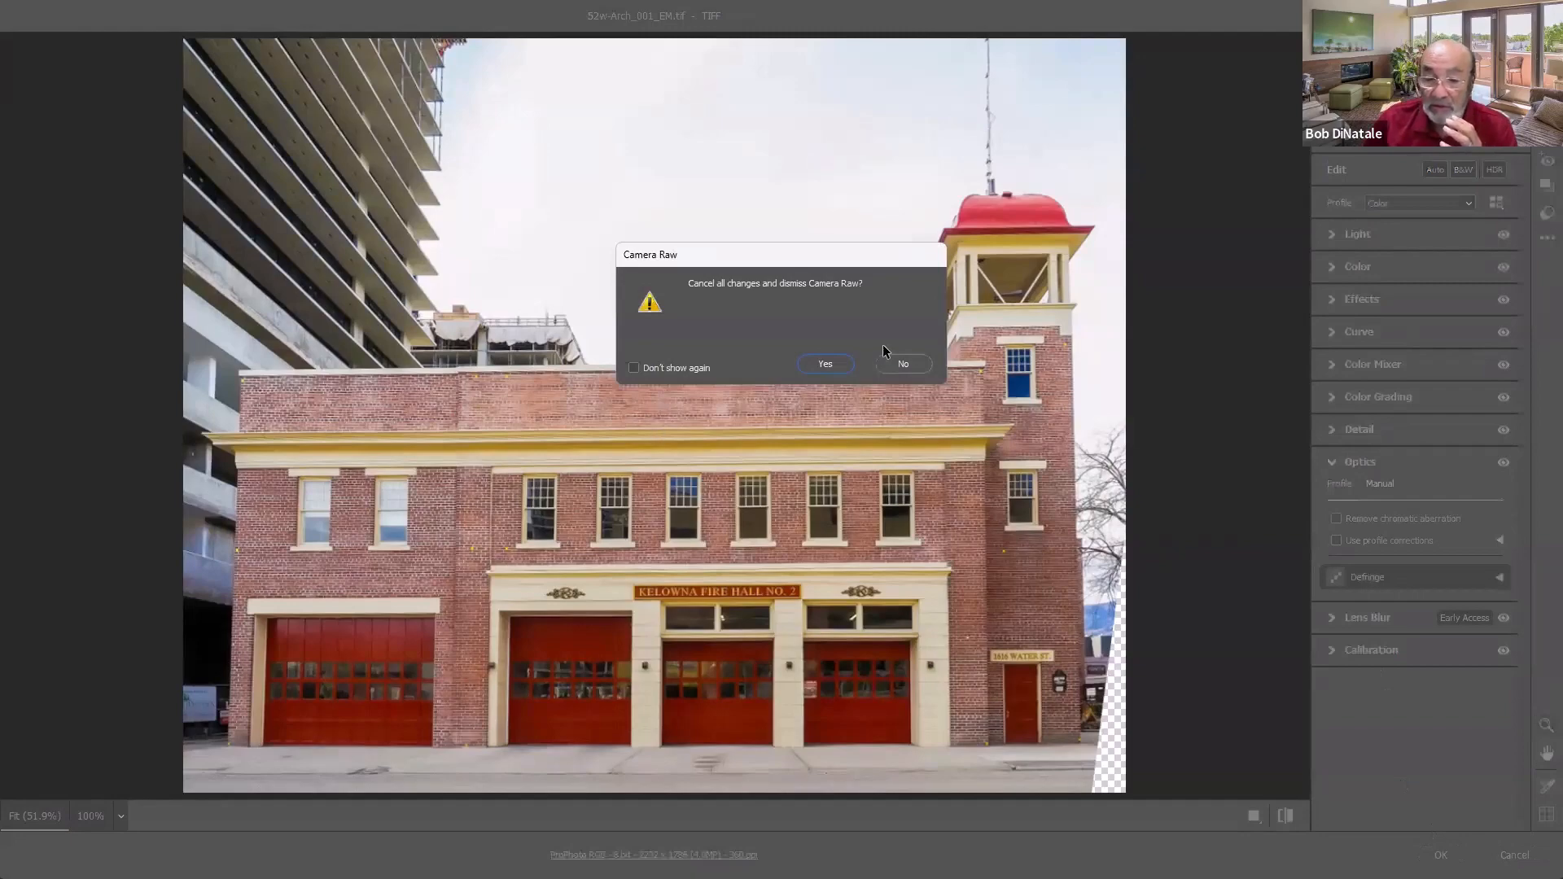
{"action": "left_click", "coordinate": [831, 360]}
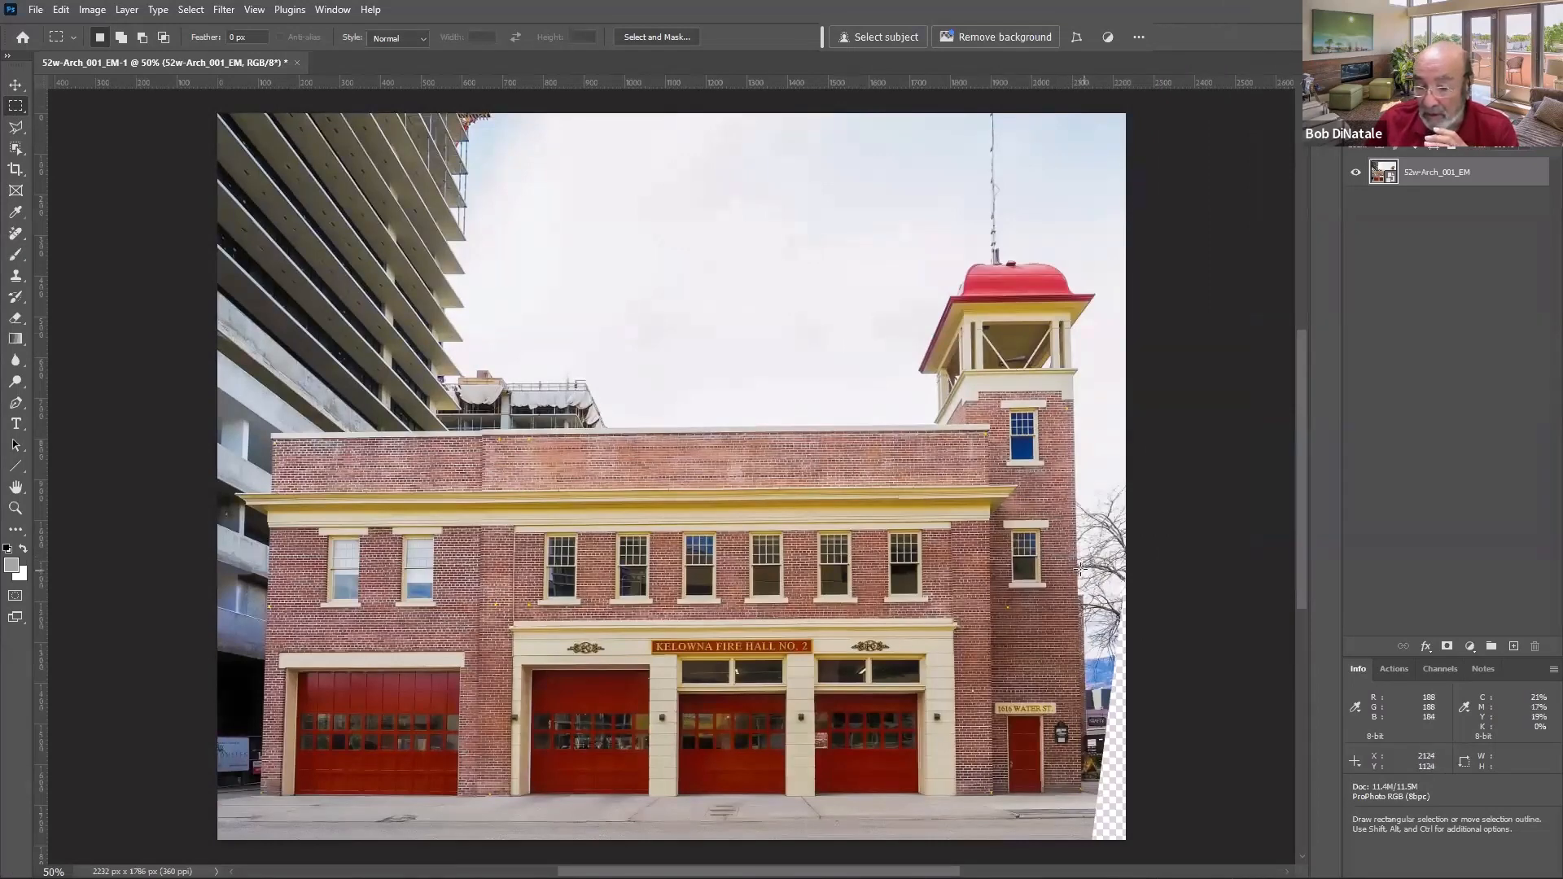
Step: Select a rectangle about 112 x 638 px around the transparent wedge beside the tower and run Generative Fill without a prompt
{"action": "left_click_drag", "start_coordinate": [1080, 580], "coordinate": [1163, 852]}
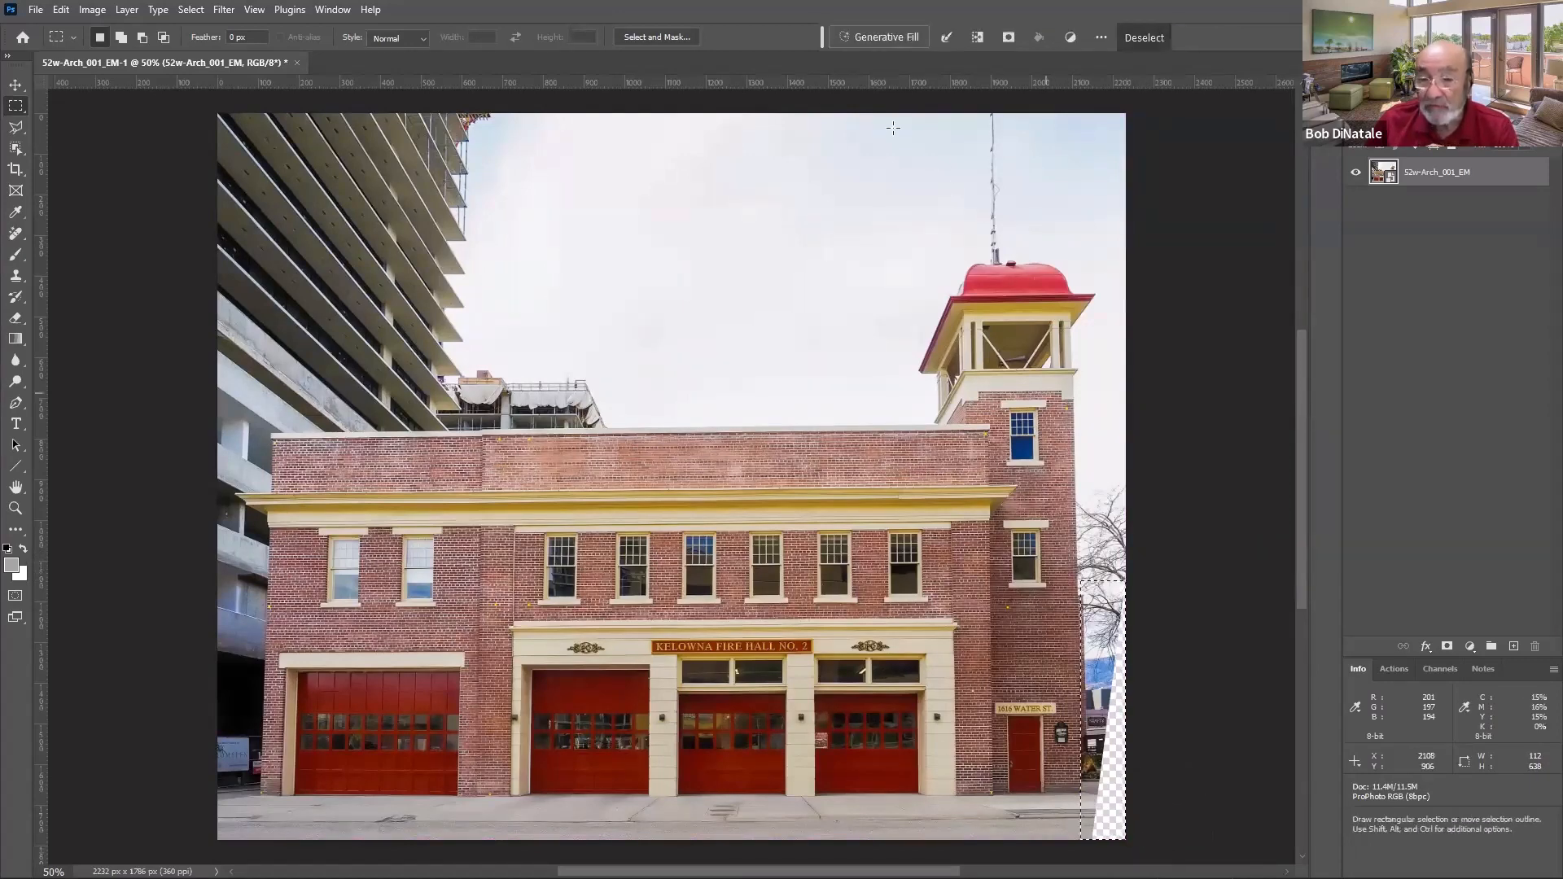
{"action": "left_click", "coordinate": [865, 28]}
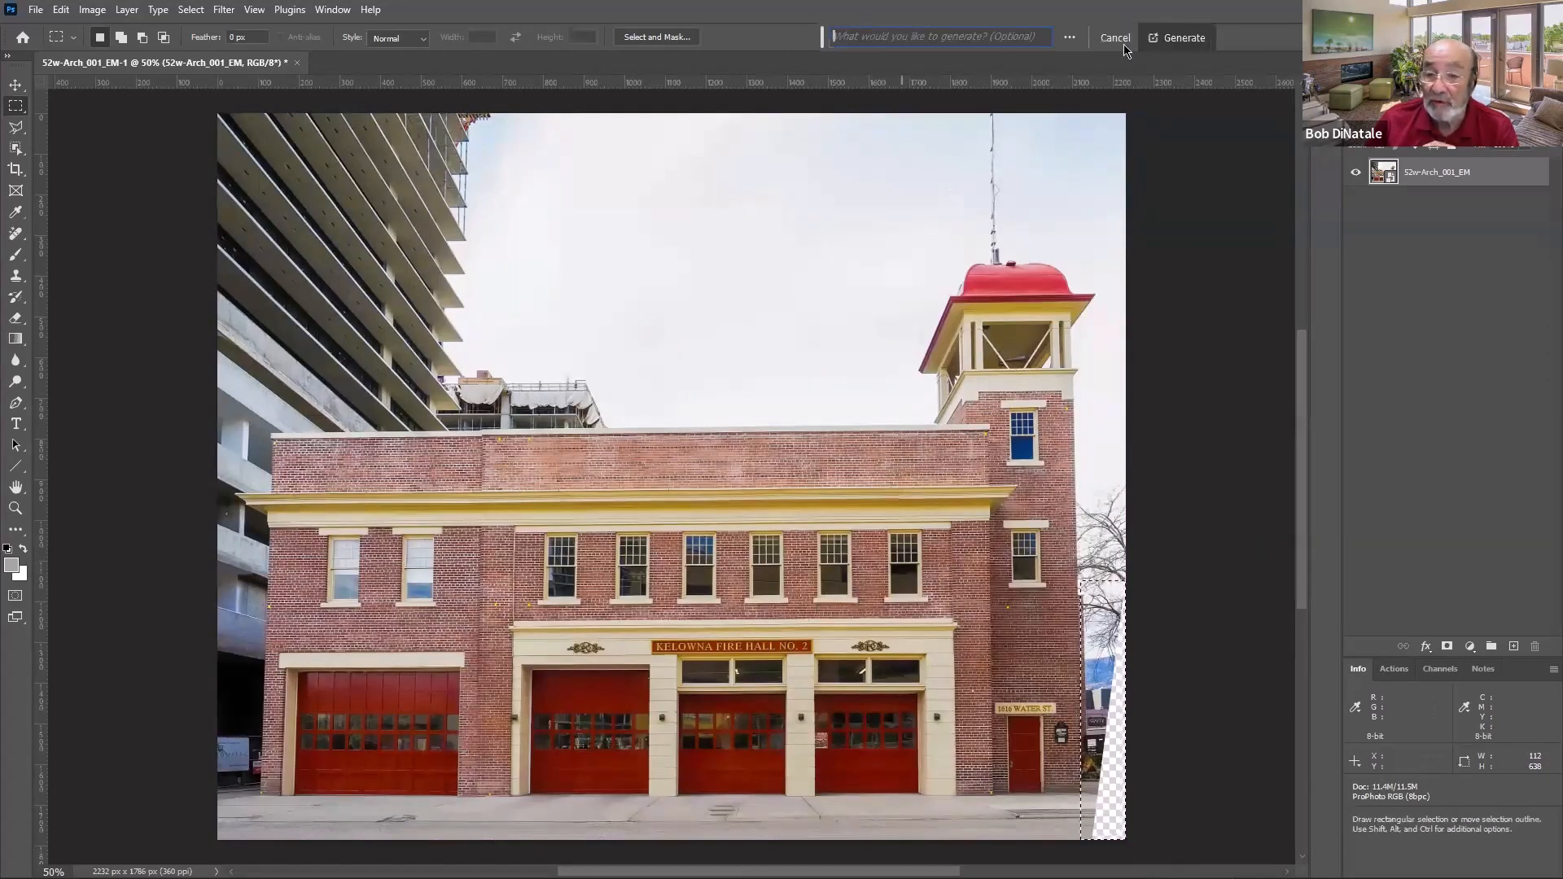
{"action": "left_click", "coordinate": [1173, 44]}
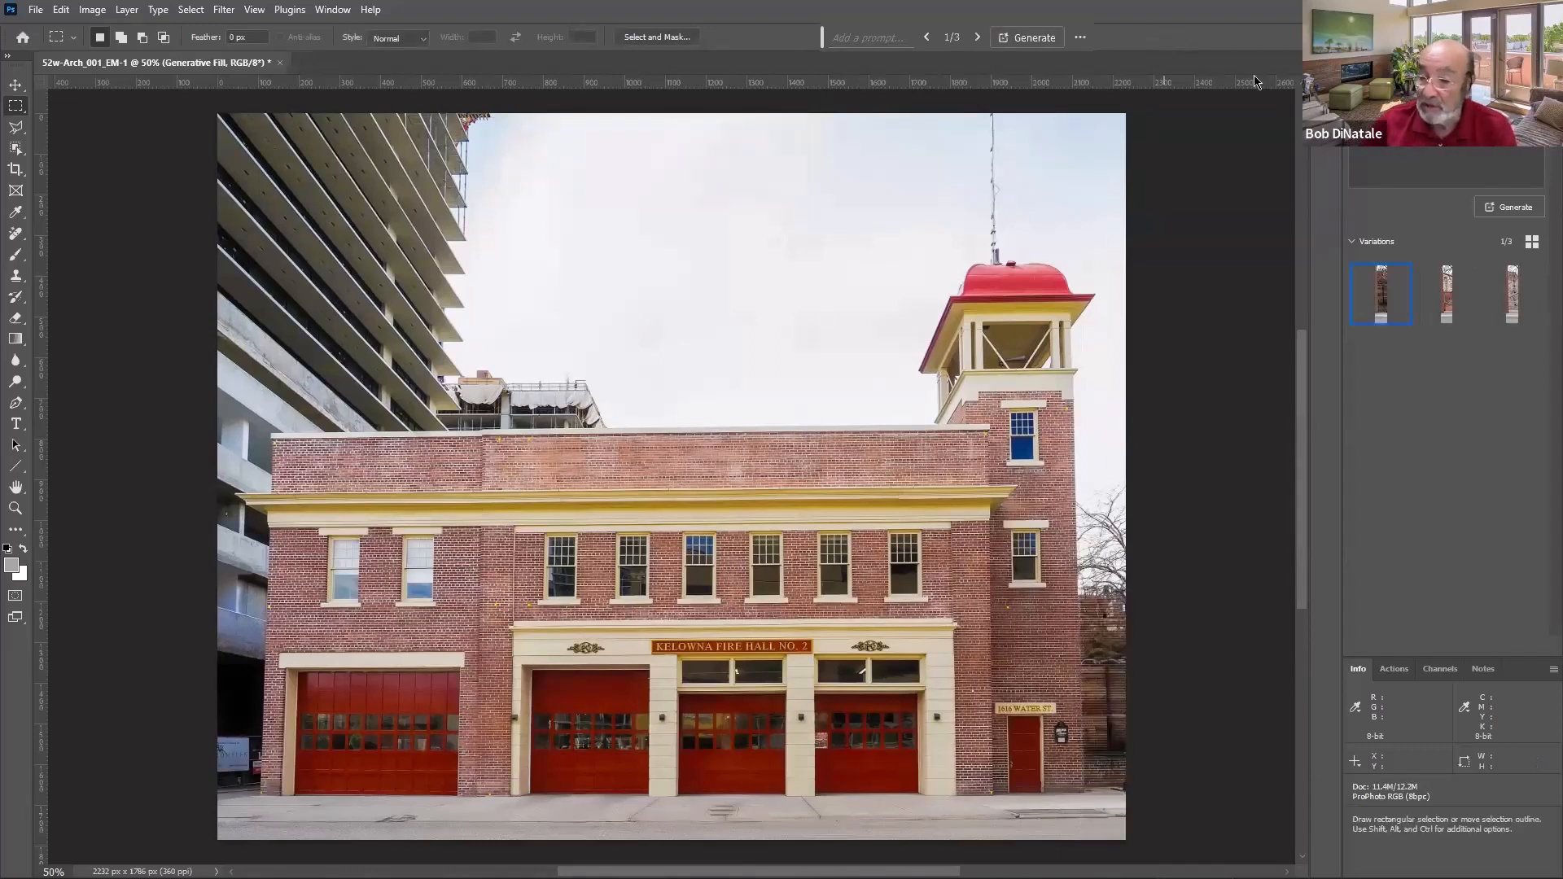
Step: View the second and third variations of the generated strip and compare the photo with and without the Generative Fill layer
{"action": "left_click", "coordinate": [1450, 302]}
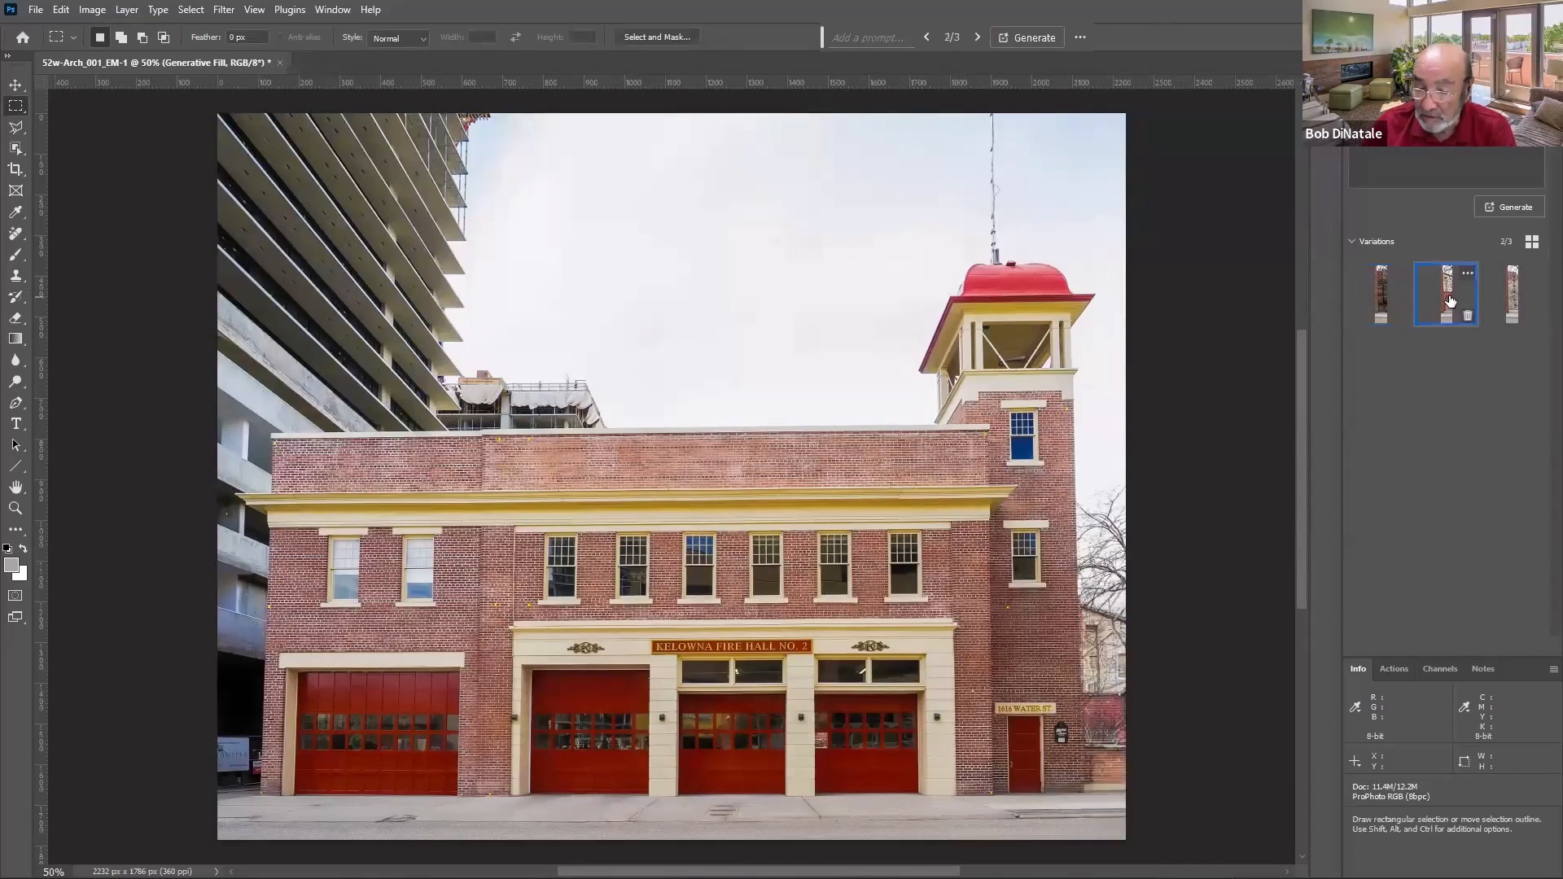
{"action": "left_click", "coordinate": [1513, 294]}
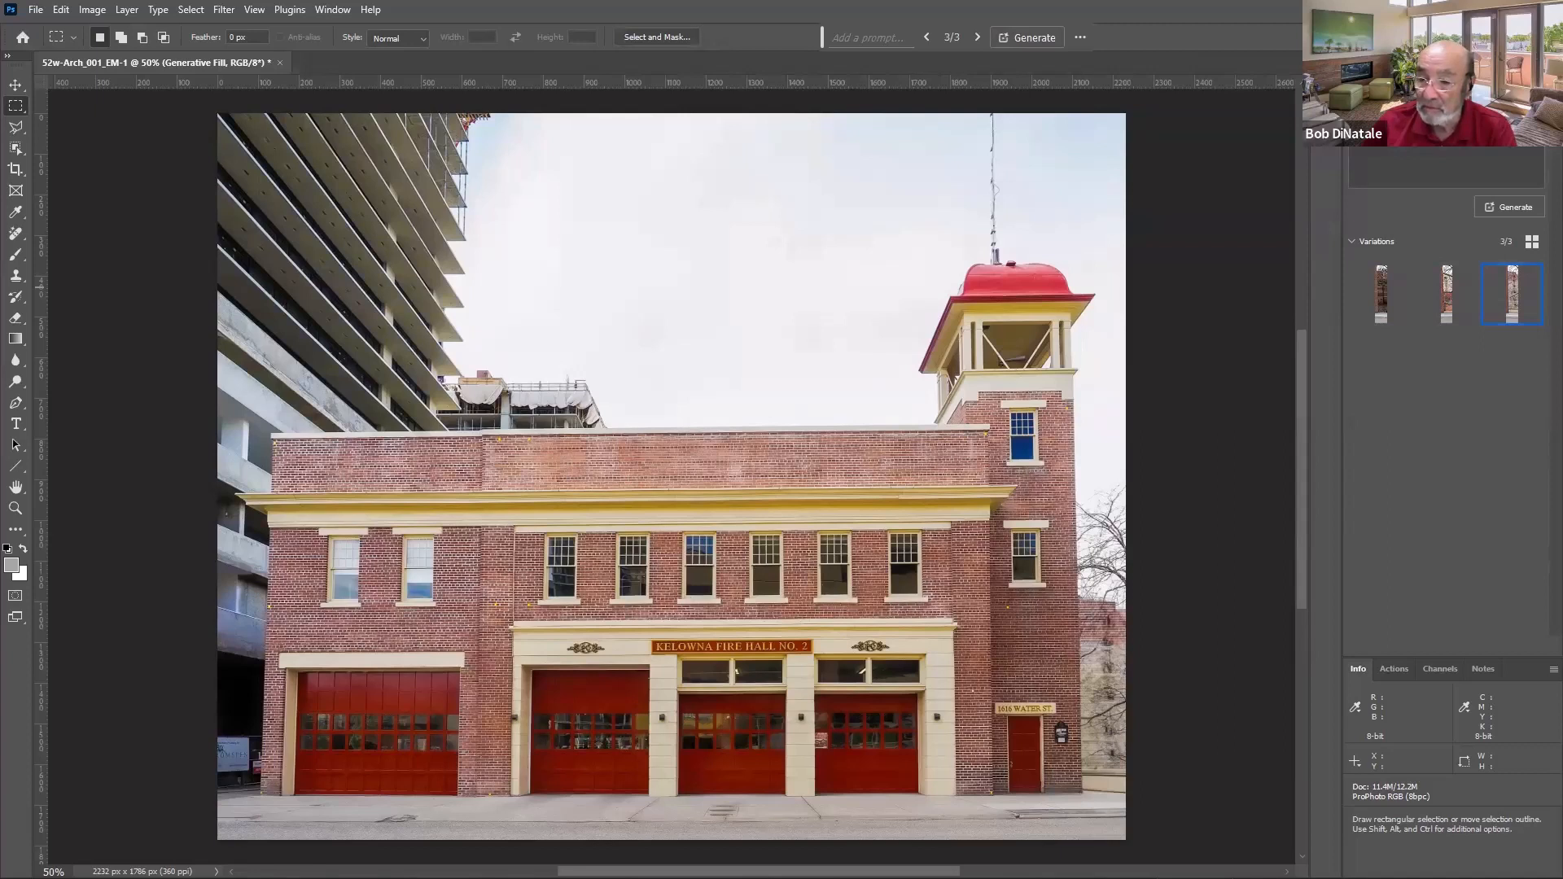
{"action": "key", "text": "F7"}
{"action": "left_click", "coordinate": [1357, 171]}
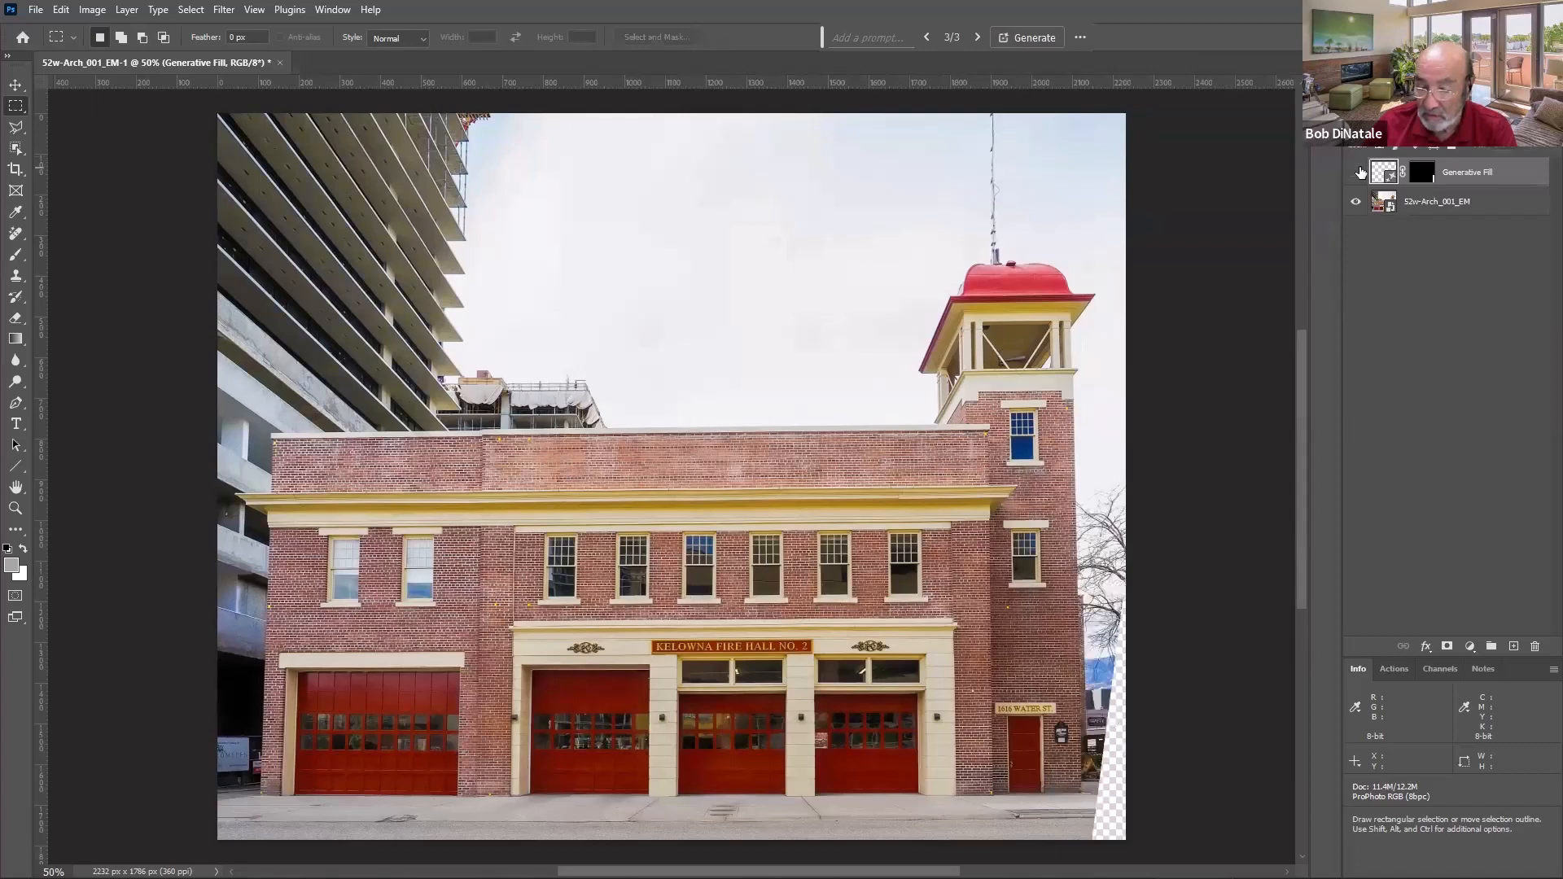
{"action": "left_click", "coordinate": [1356, 171]}
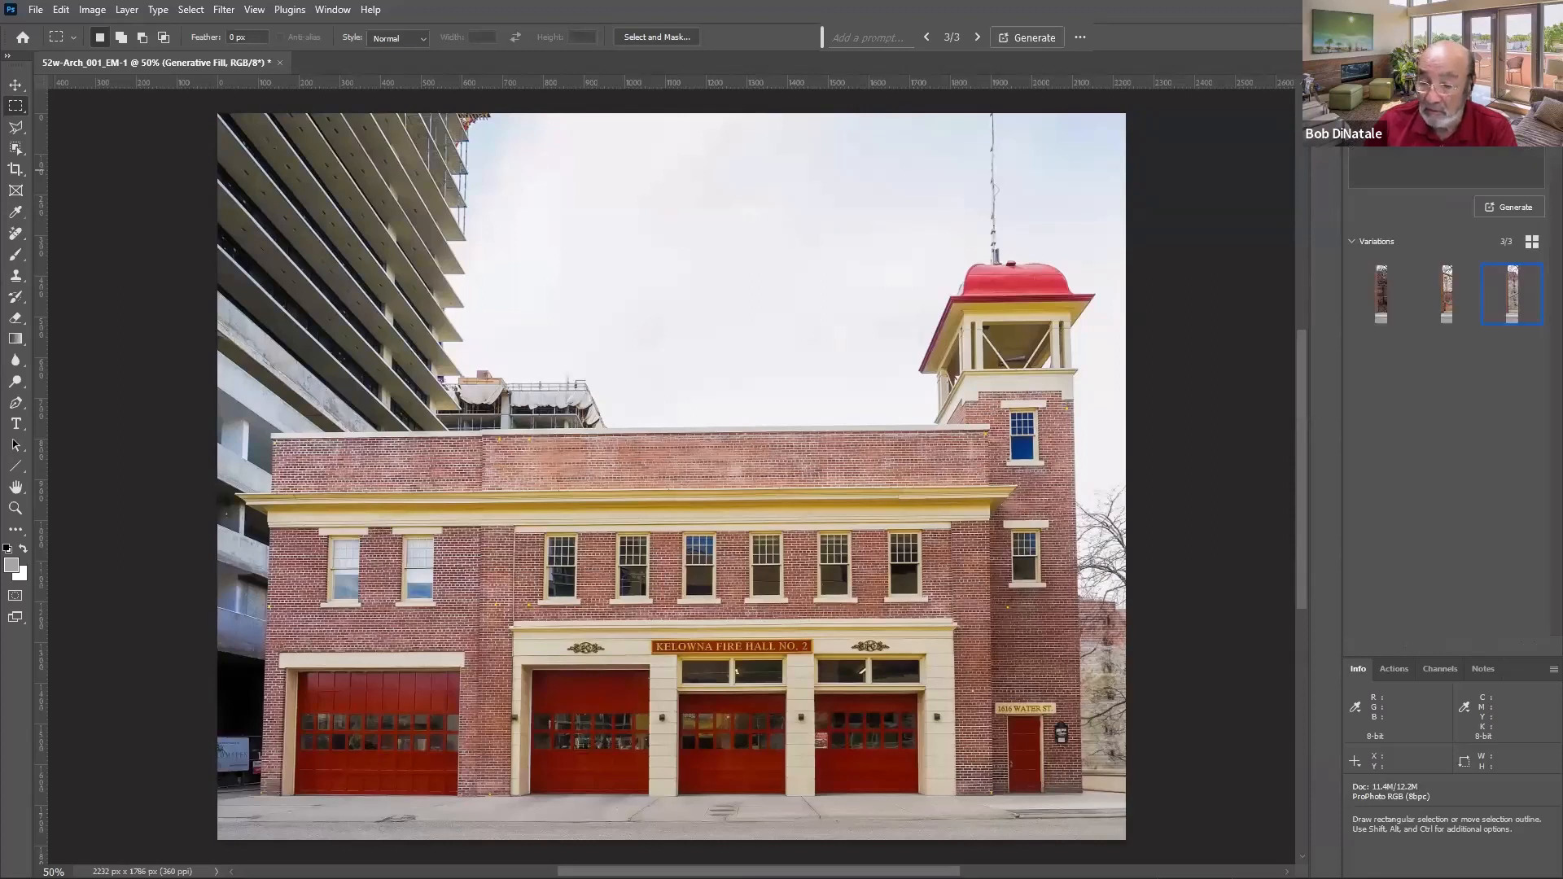
Step: Go through the second and first fill variations, leave the first one active, and hide the Generative Fill layer
{"action": "left_click", "coordinate": [1439, 286]}
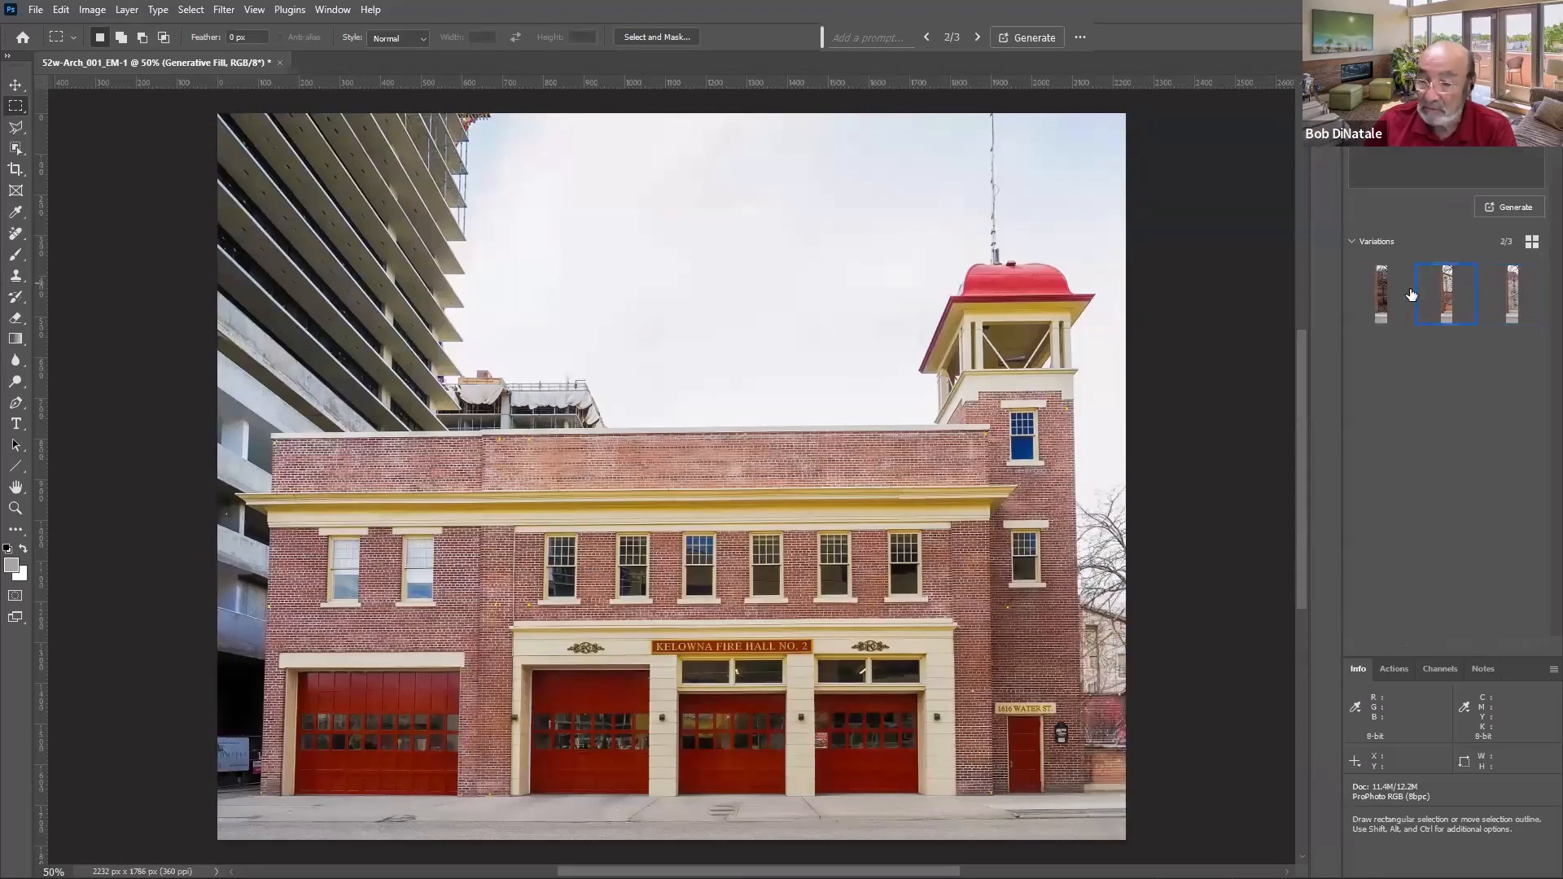
{"action": "left_click", "coordinate": [1371, 298]}
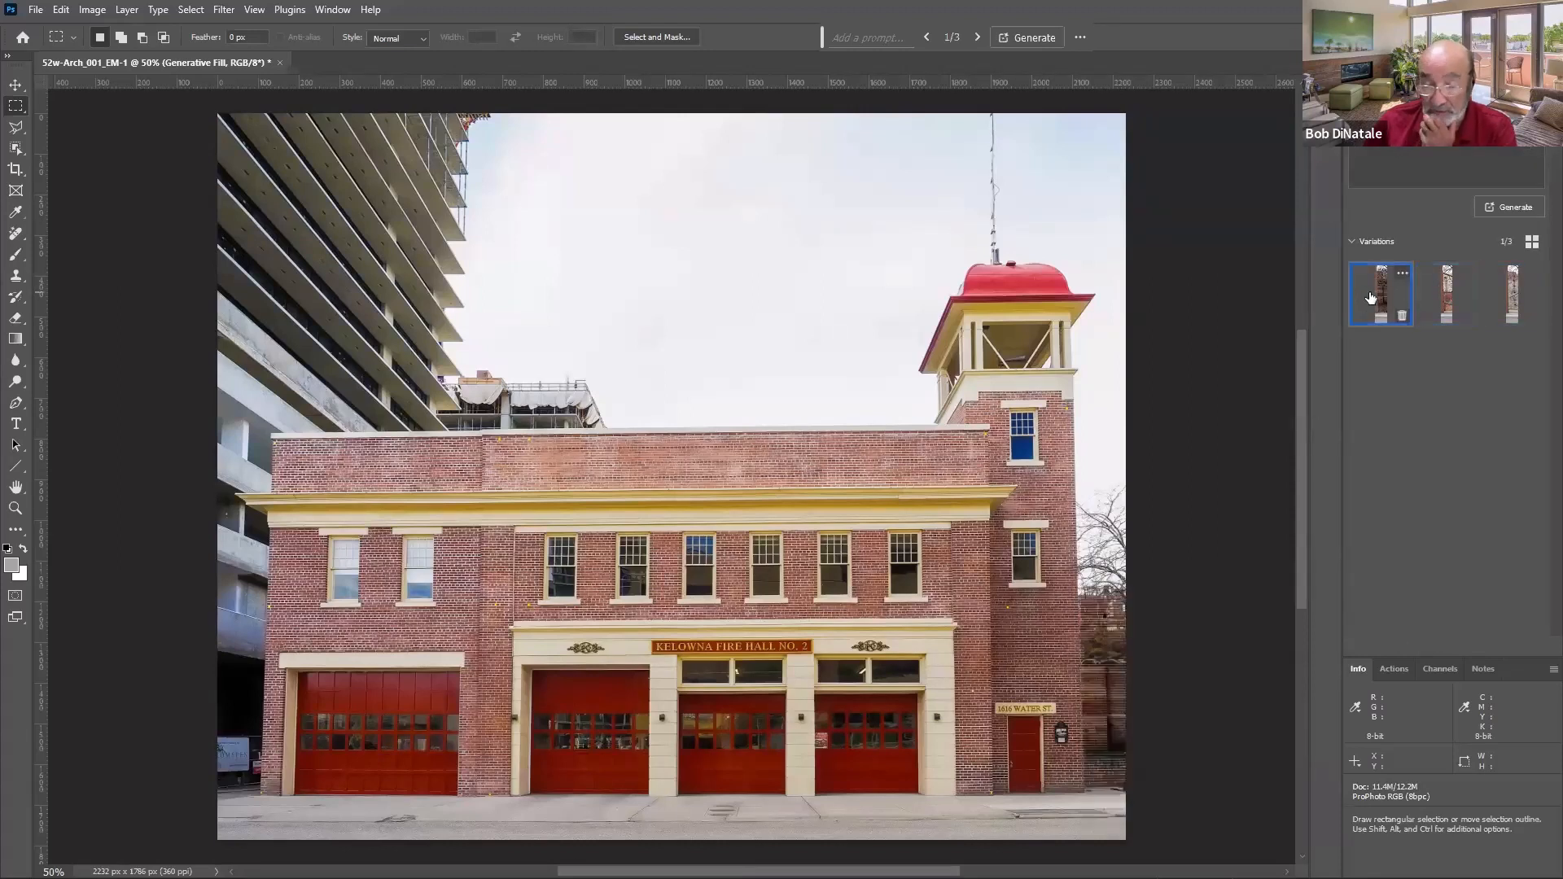
{"action": "left_click", "coordinate": [1375, 154]}
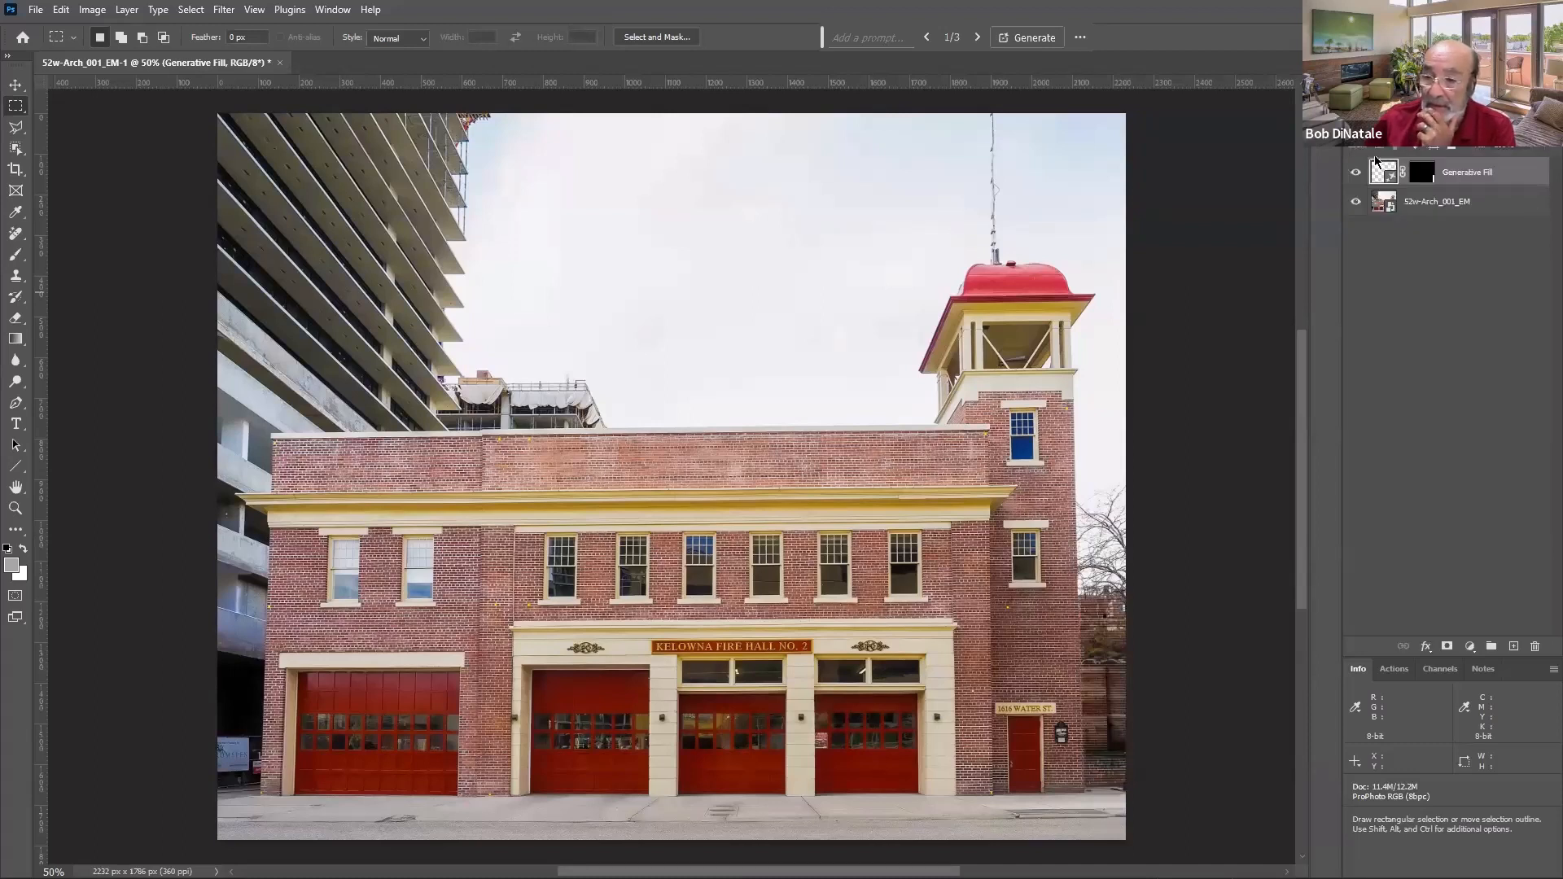
{"action": "left_click", "coordinate": [1357, 172]}
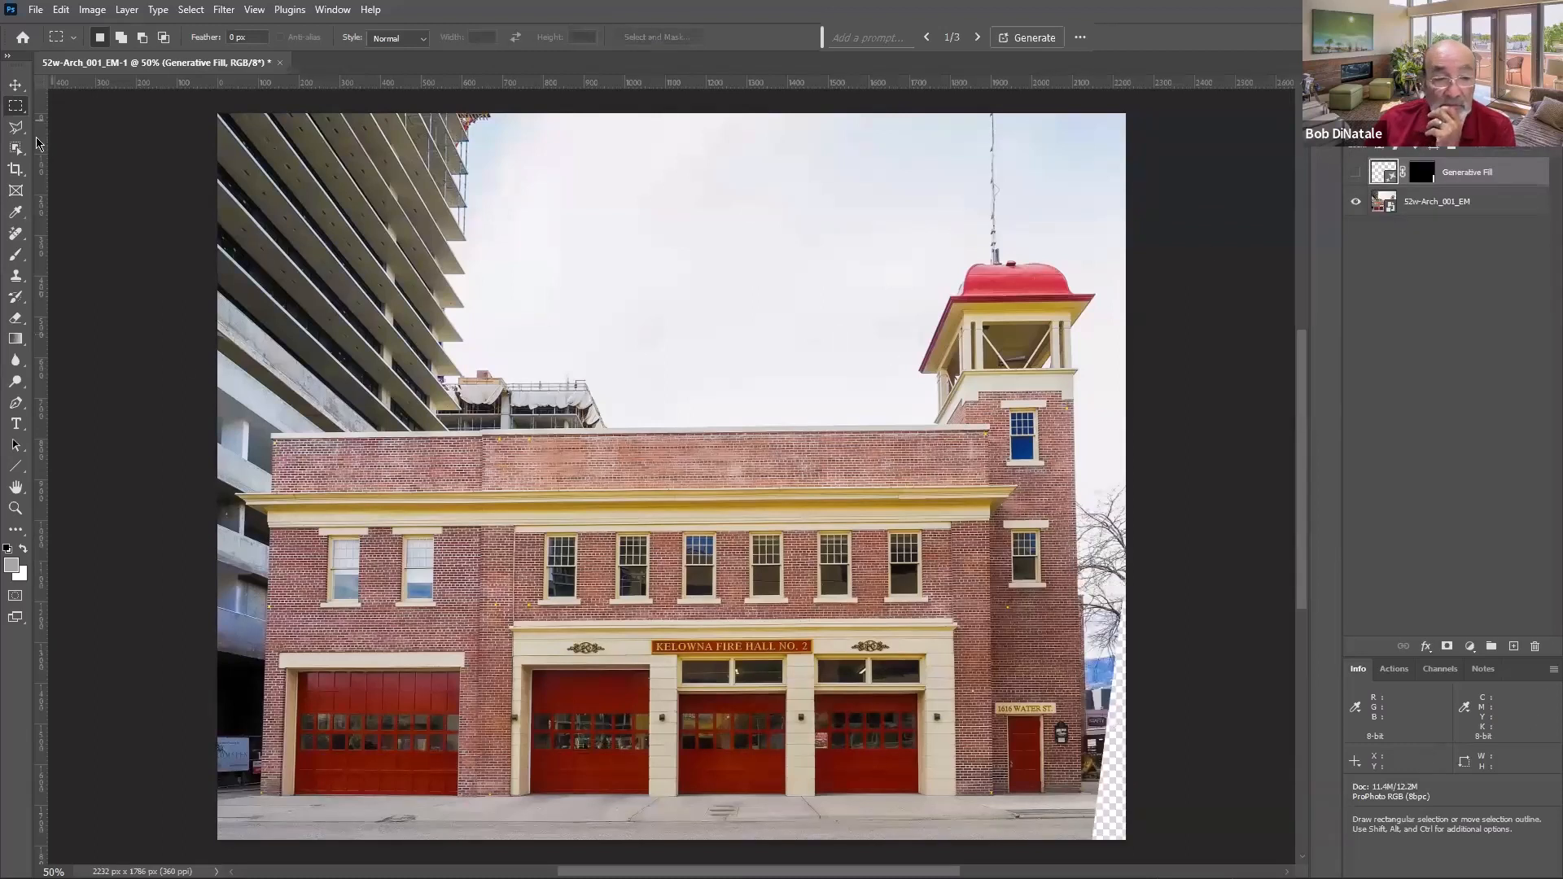
Step: Outline the transparent wedge closely with the Polygonal Lasso, about 96 x 662 px, and run Generative Fill without a prompt
{"action": "left_click", "coordinate": [15, 127]}
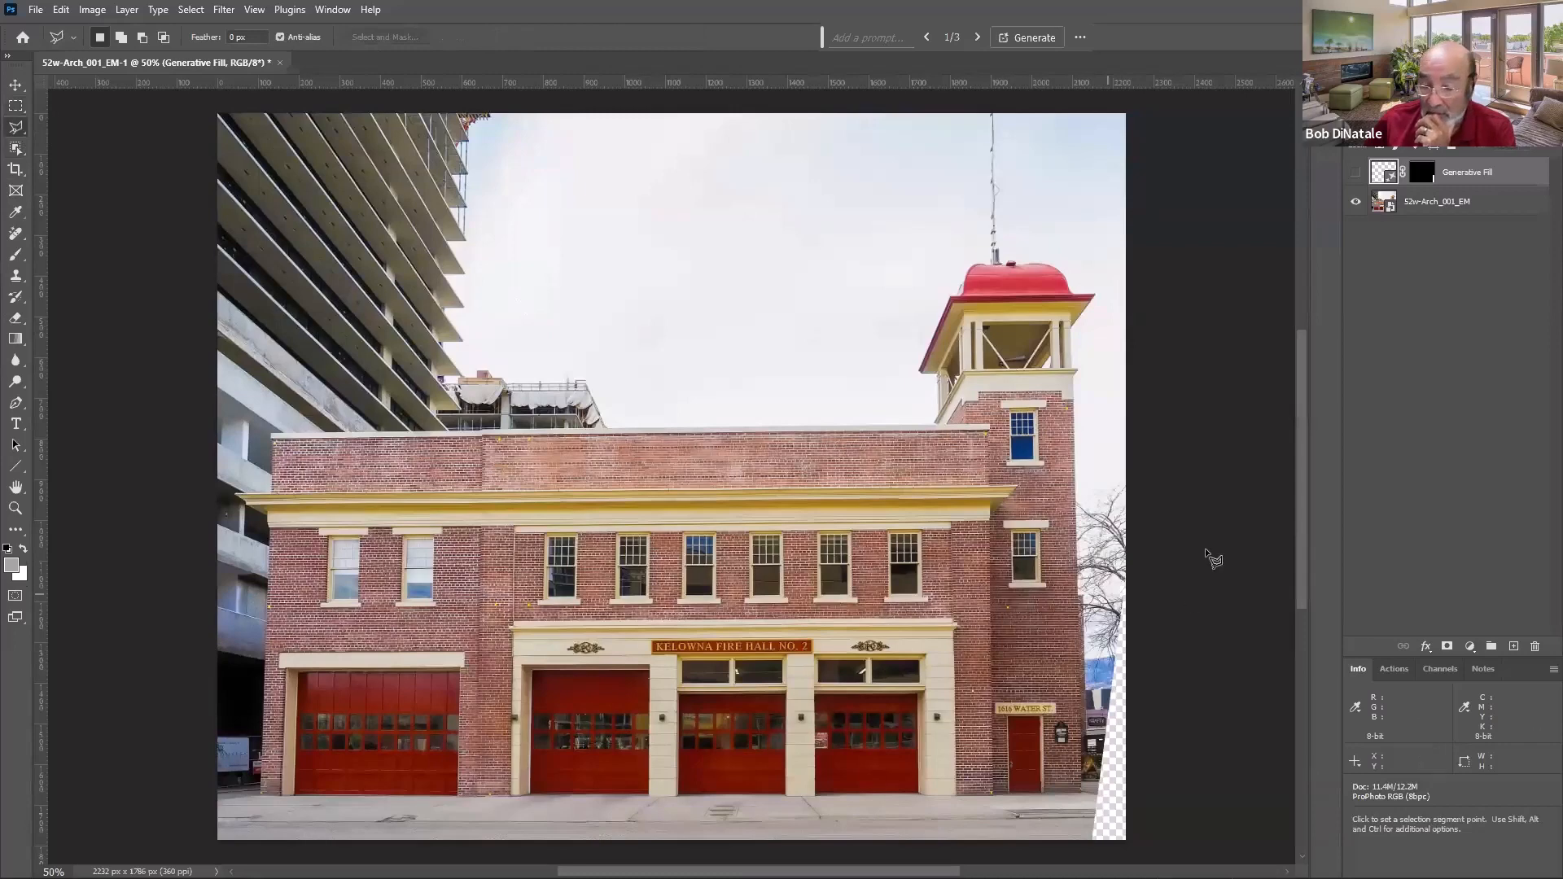
{"action": "left_click", "coordinate": [1124, 573]}
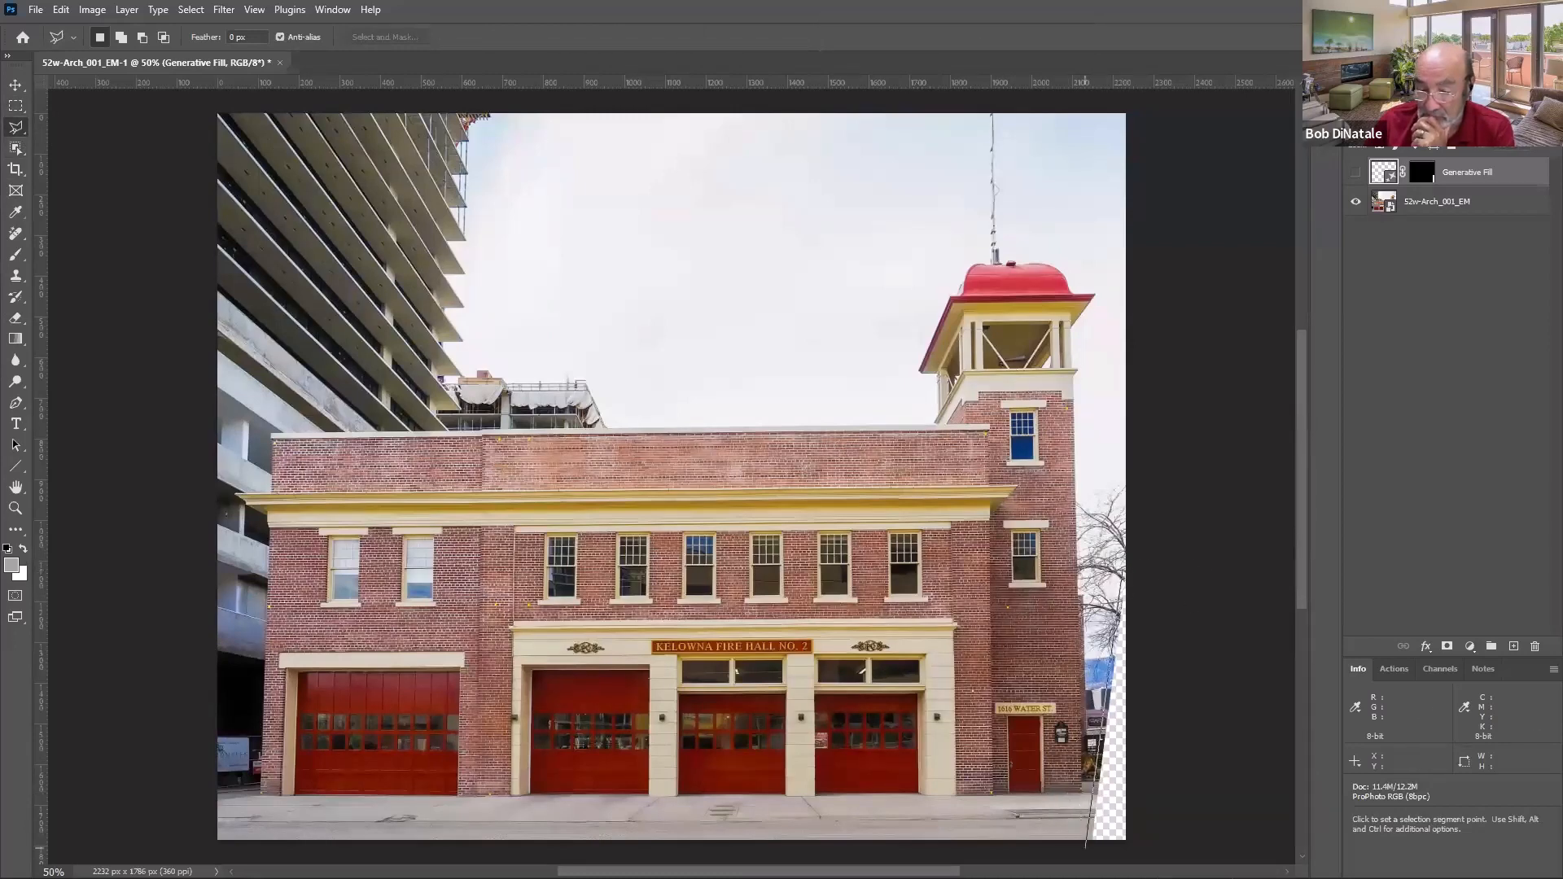
{"action": "left_click", "coordinate": [1087, 845]}
{"action": "left_click", "coordinate": [1135, 842]}
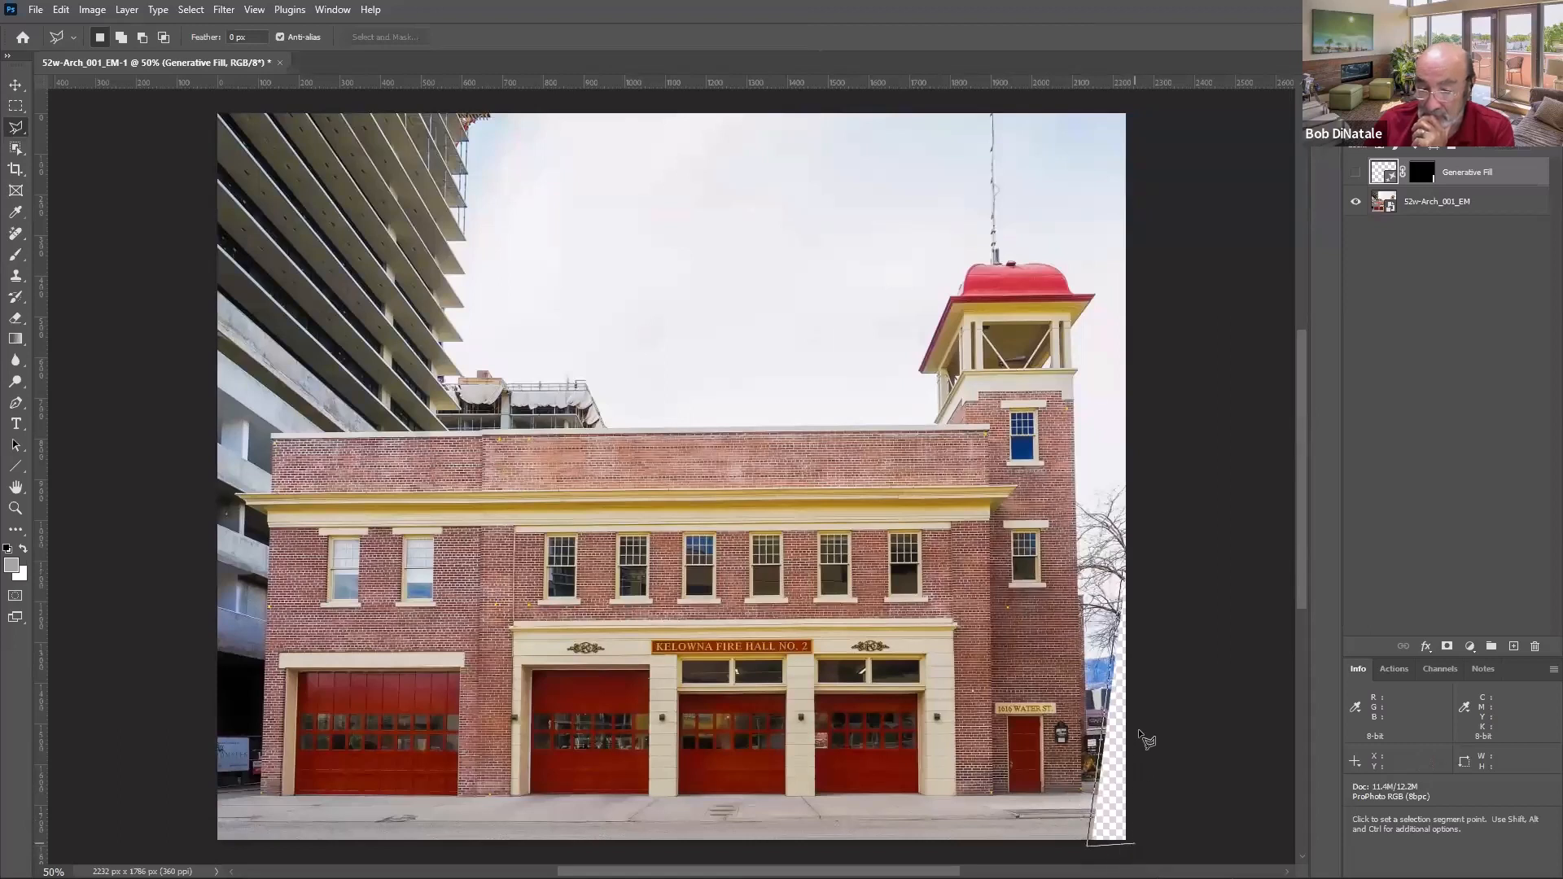
{"action": "left_click", "coordinate": [1136, 575]}
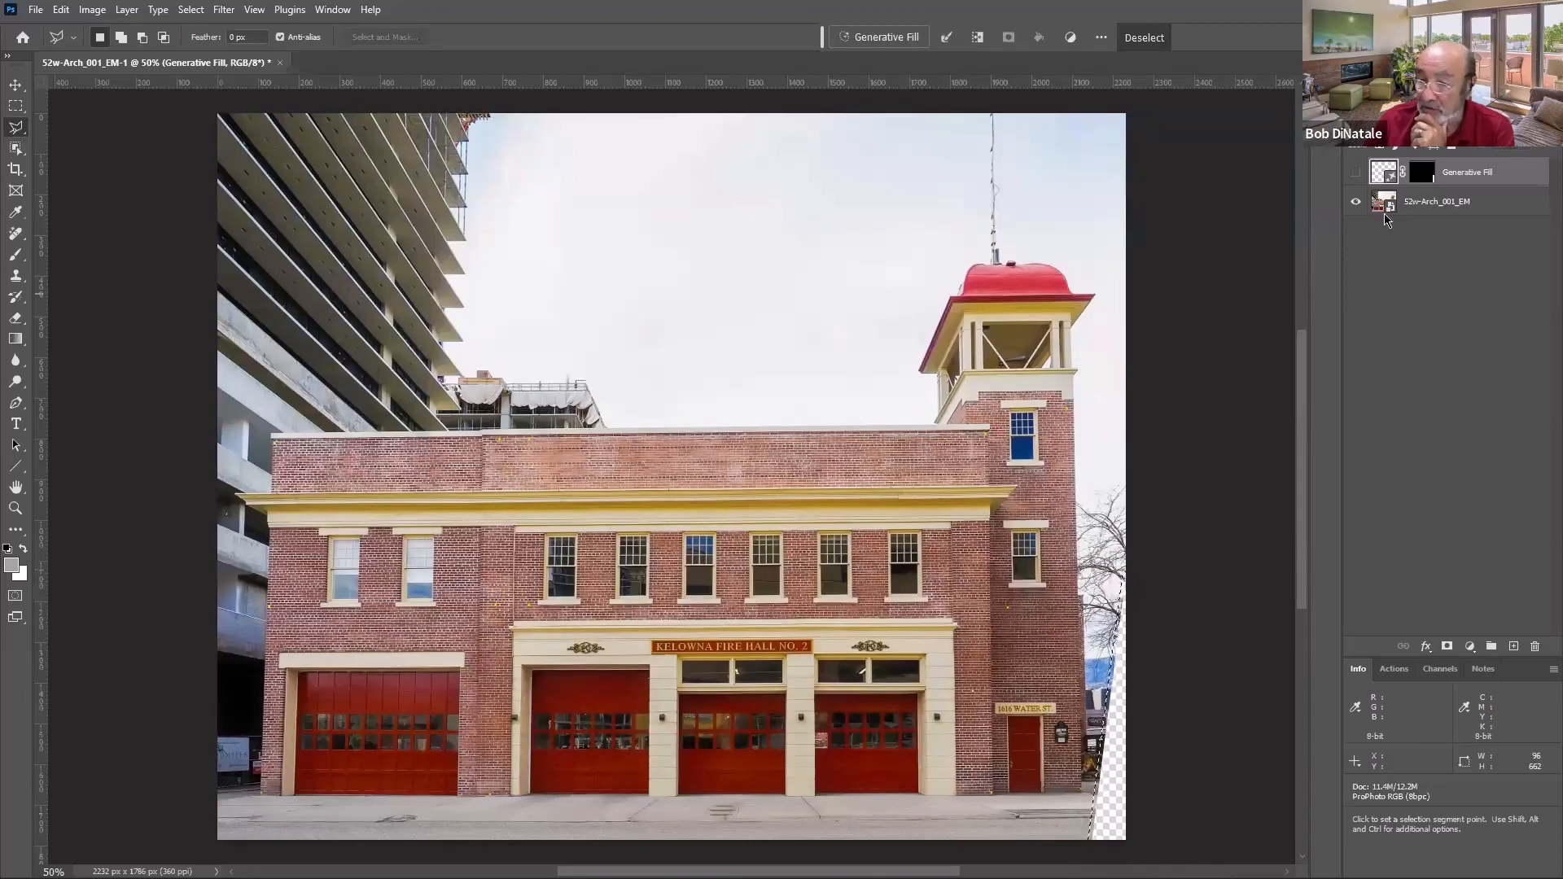
{"action": "left_click", "coordinate": [873, 39]}
{"action": "key", "text": "Return"}
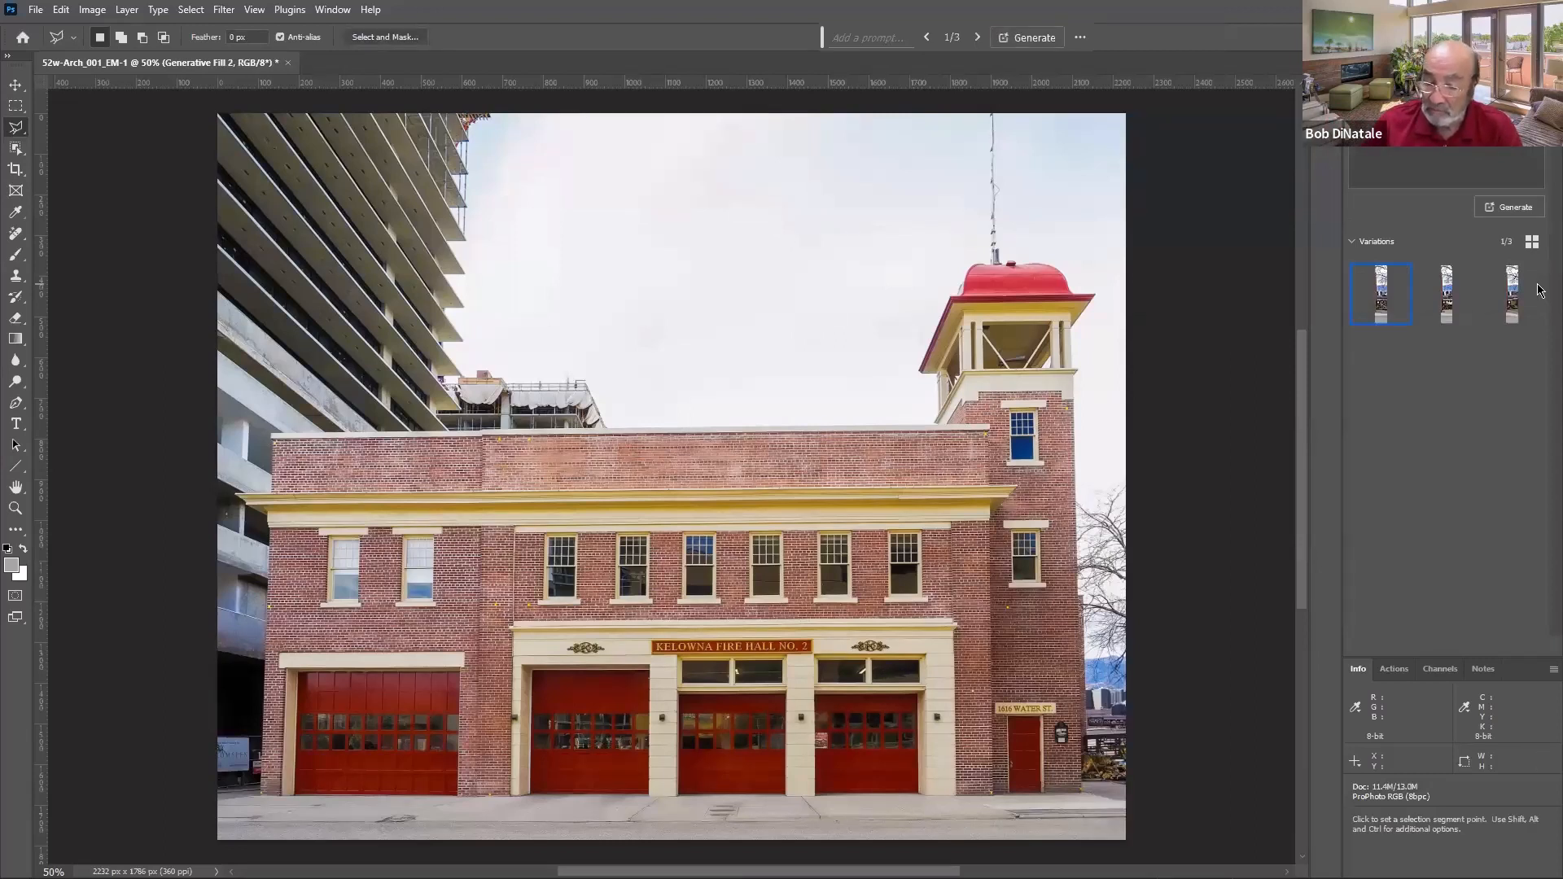
Step: View the second and third variations of the new wedge fill and compare the photo with and without the Generative Fill 2 layer
{"action": "left_click", "coordinate": [1462, 299]}
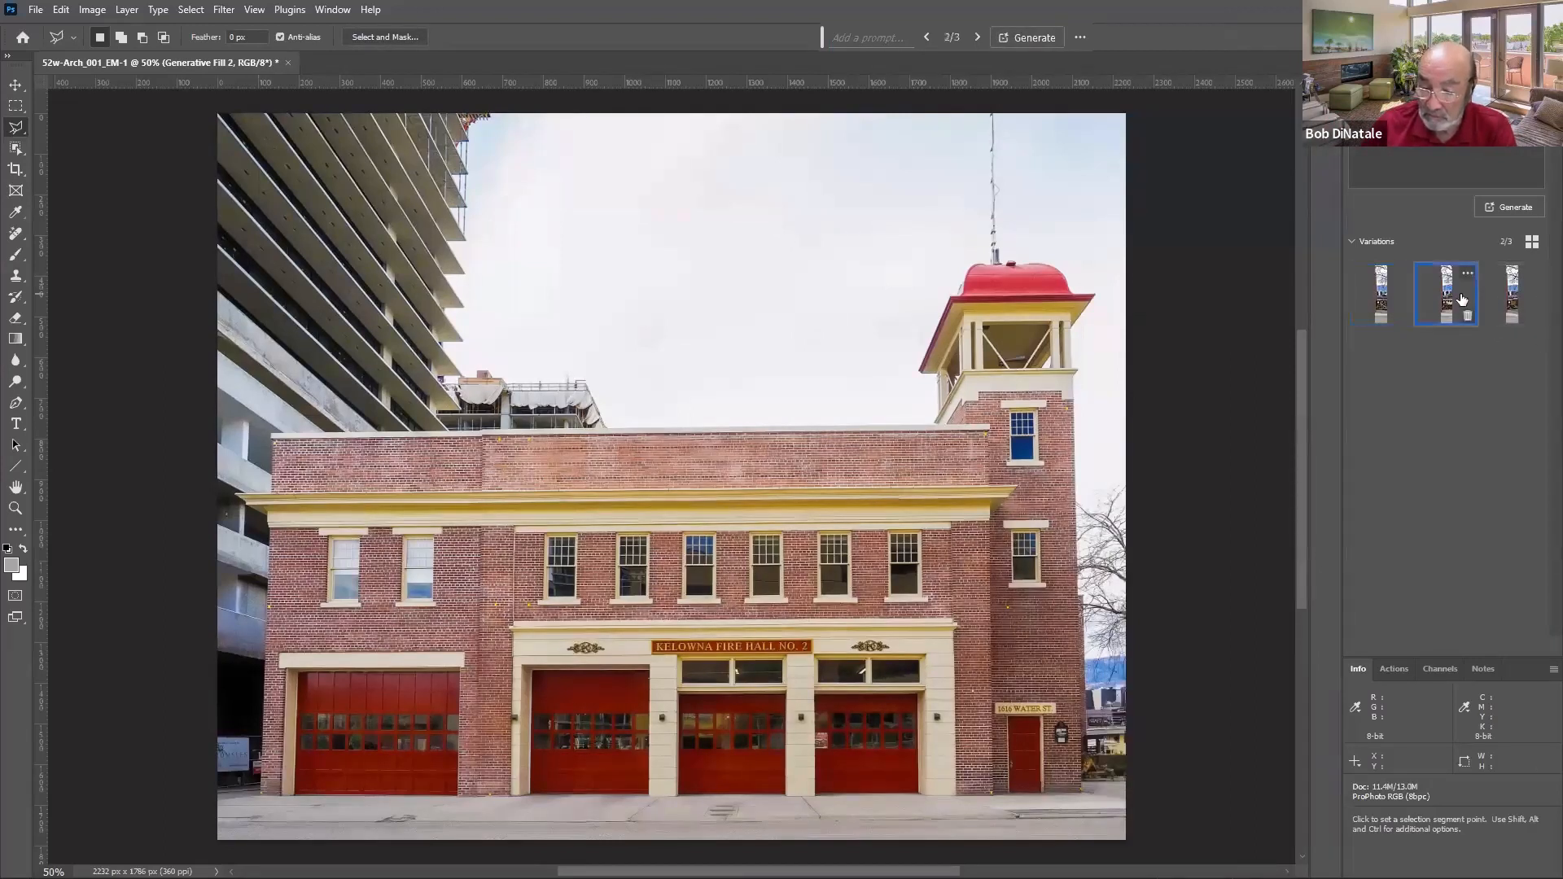
{"action": "left_click", "coordinate": [1511, 297]}
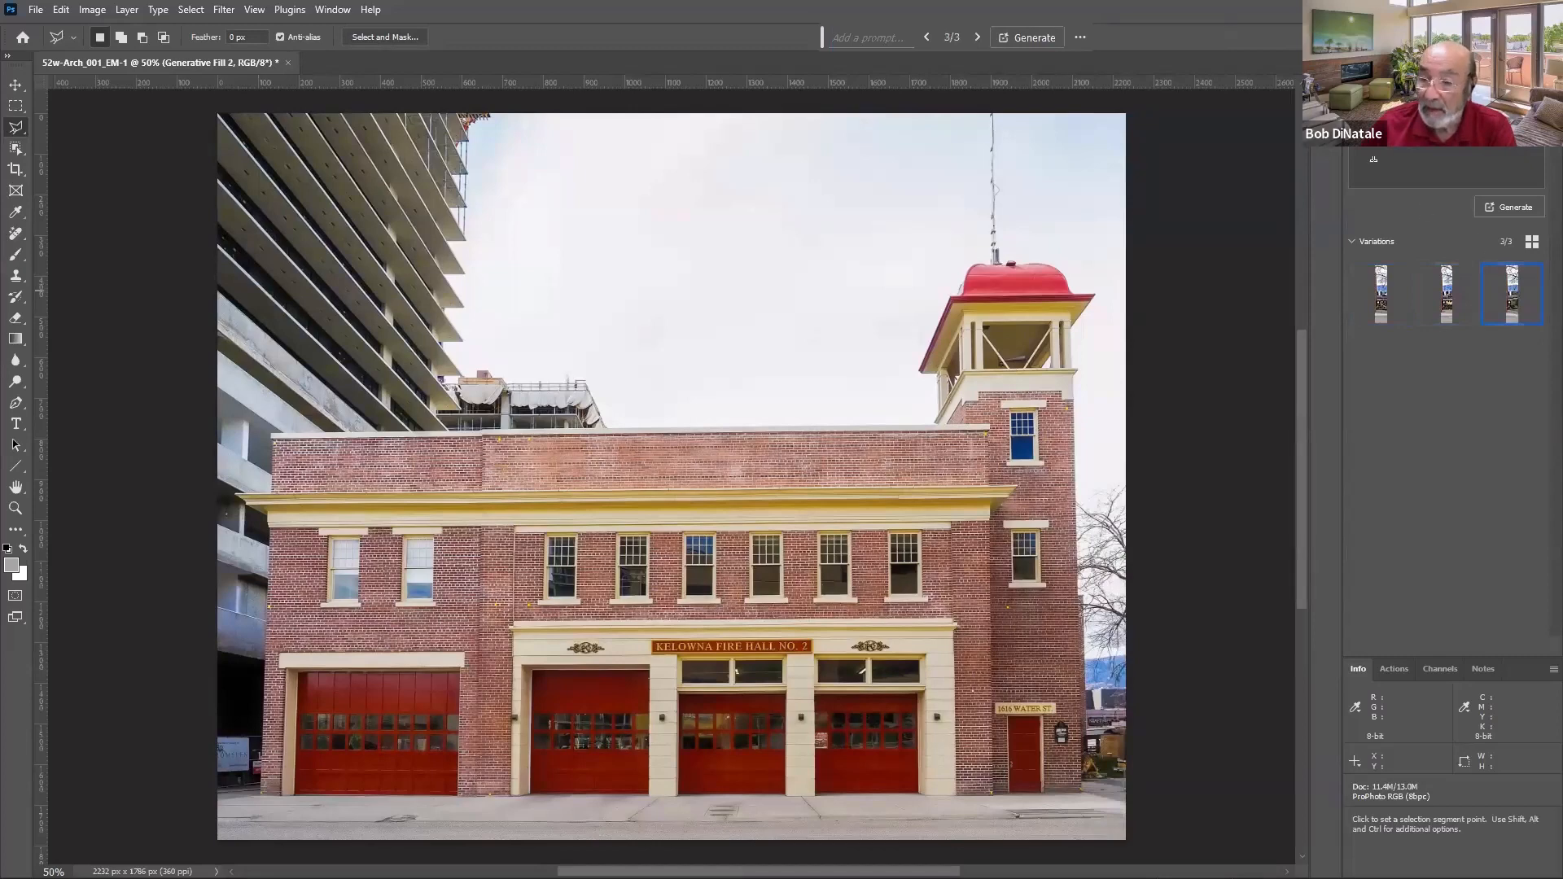
{"action": "left_click", "coordinate": [1363, 88]}
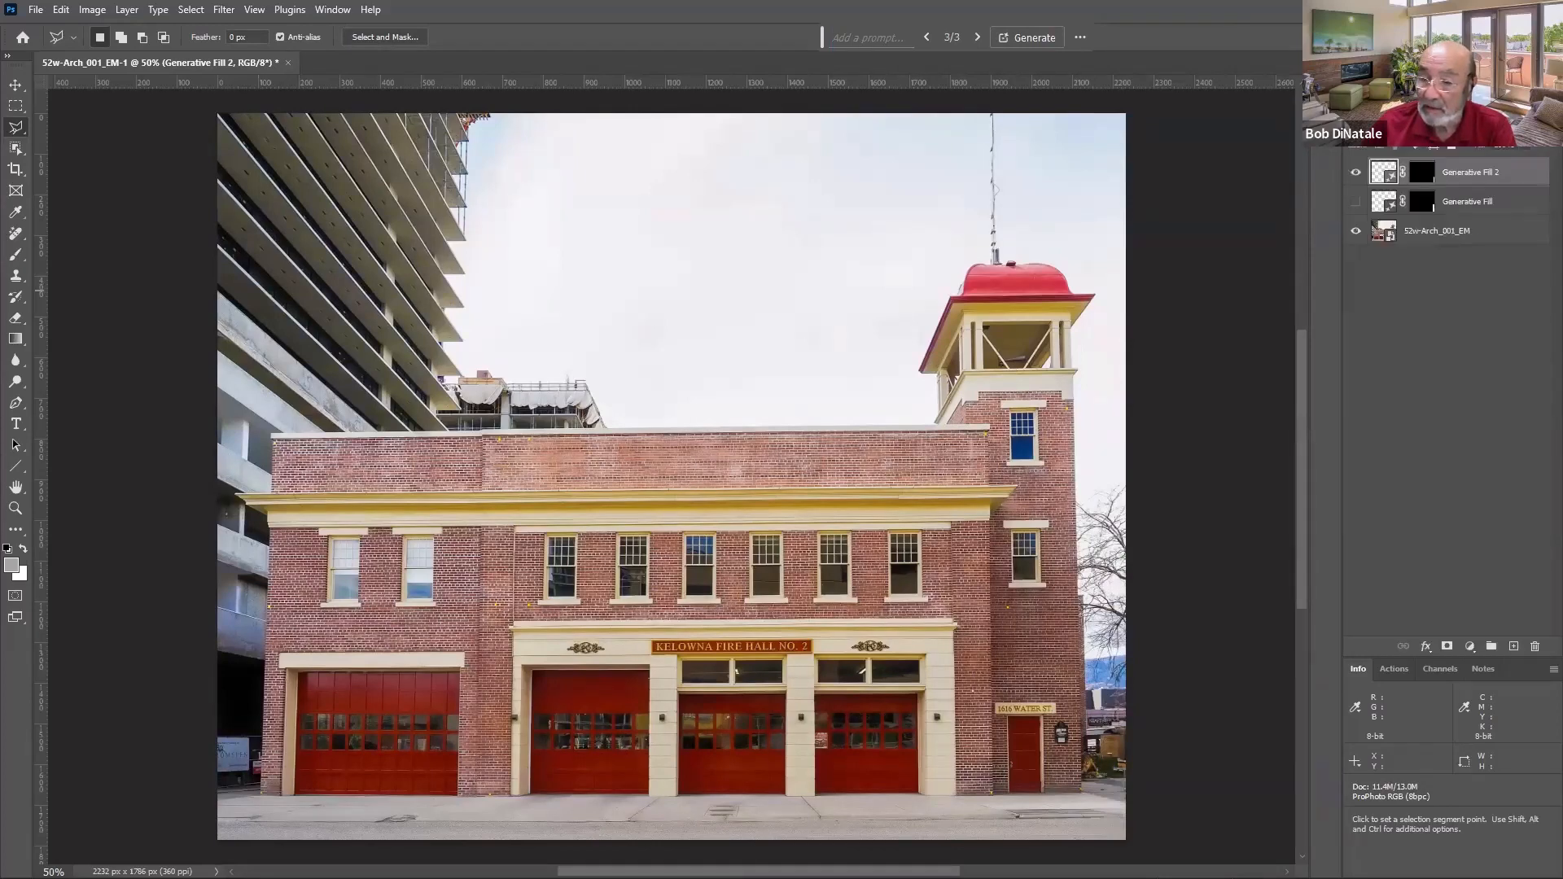
{"action": "left_click", "coordinate": [1356, 172]}
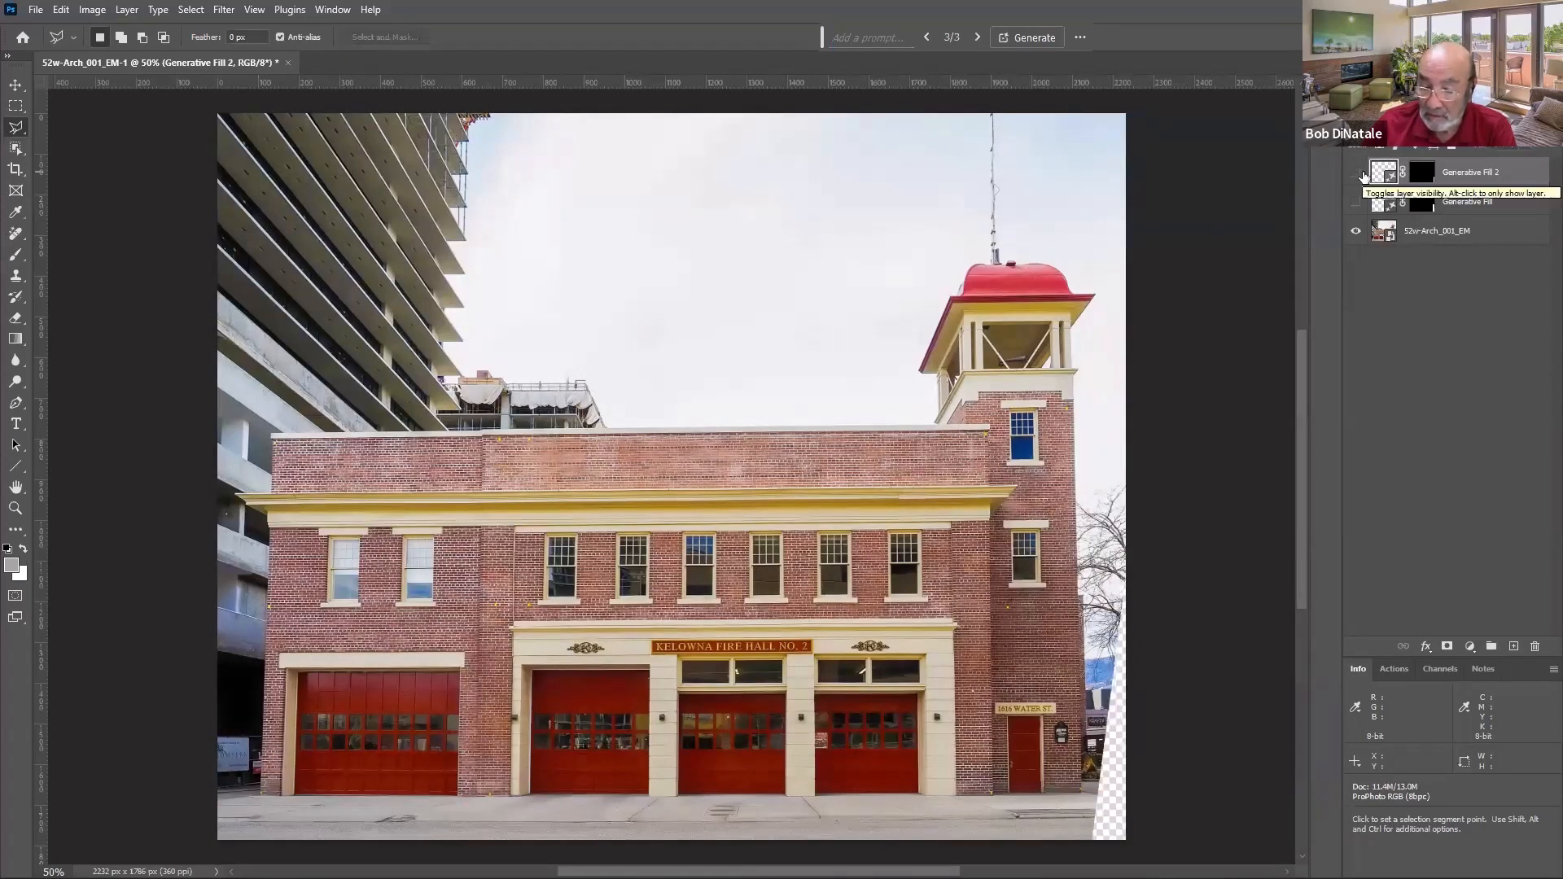
{"action": "left_click", "coordinate": [1356, 172]}
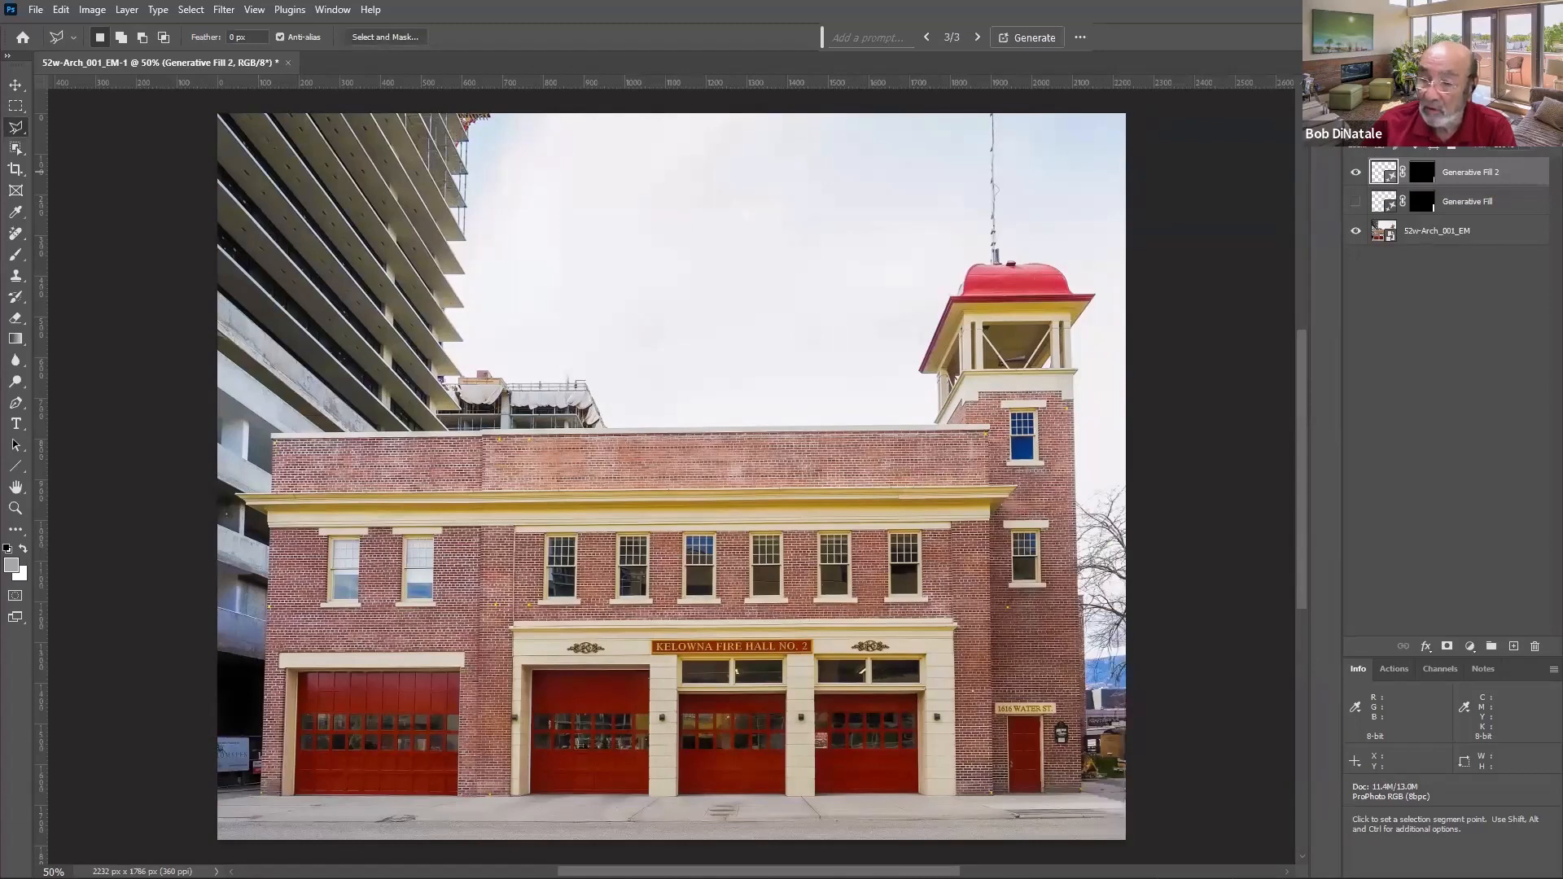
Step: Choose the first variation of Generative Fill 2 and delete its other two variations
{"action": "left_click", "coordinate": [1410, 88]}
{"action": "left_click", "coordinate": [1387, 315]}
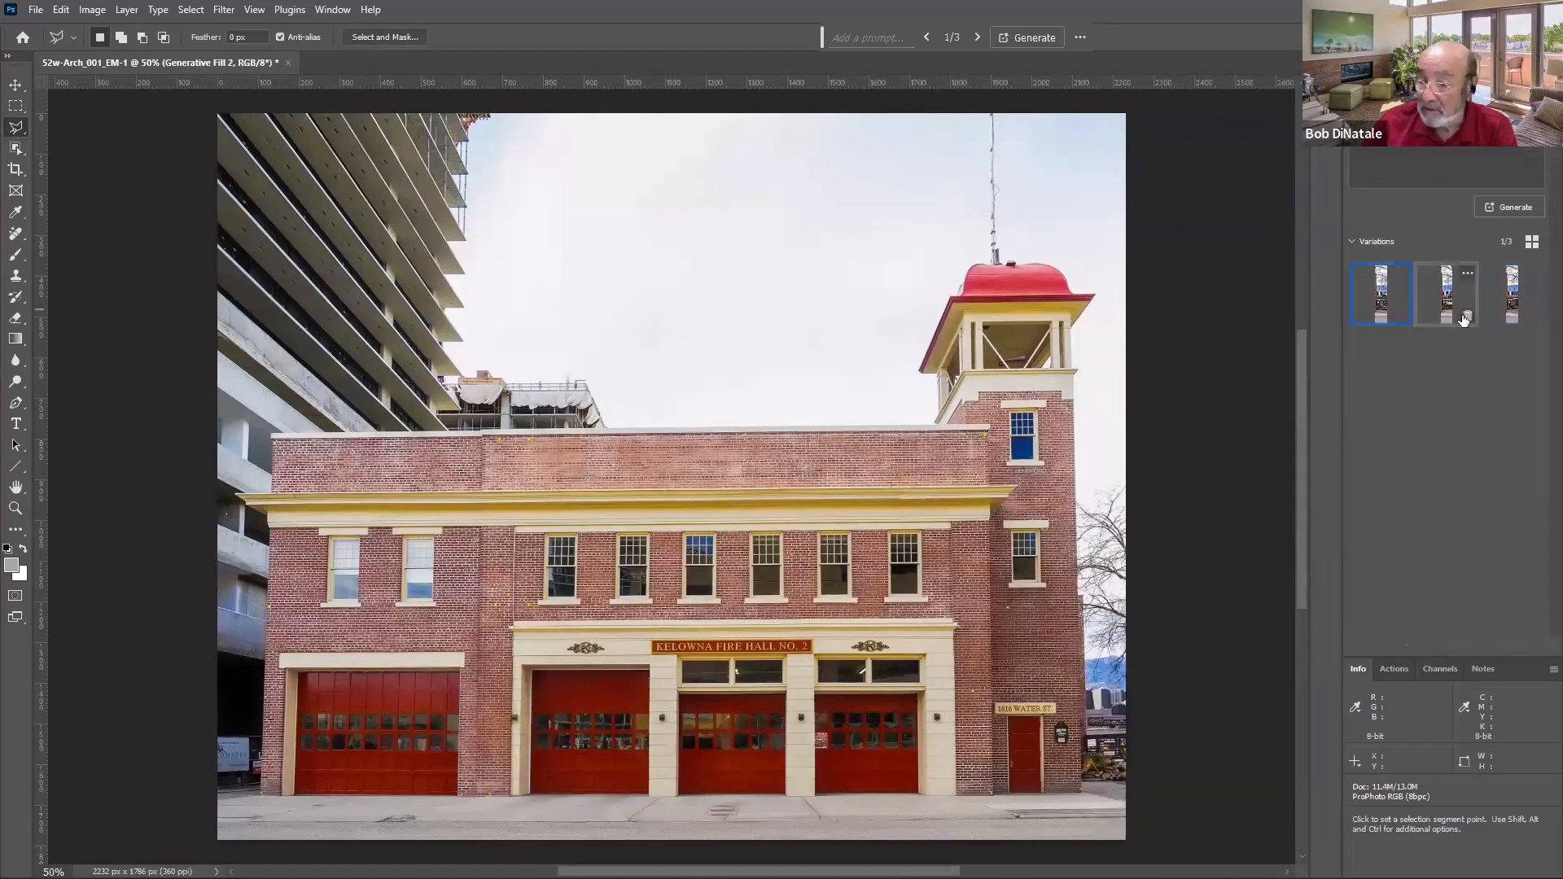
{"action": "left_click", "coordinate": [1465, 319]}
{"action": "left_click", "coordinate": [1464, 318]}
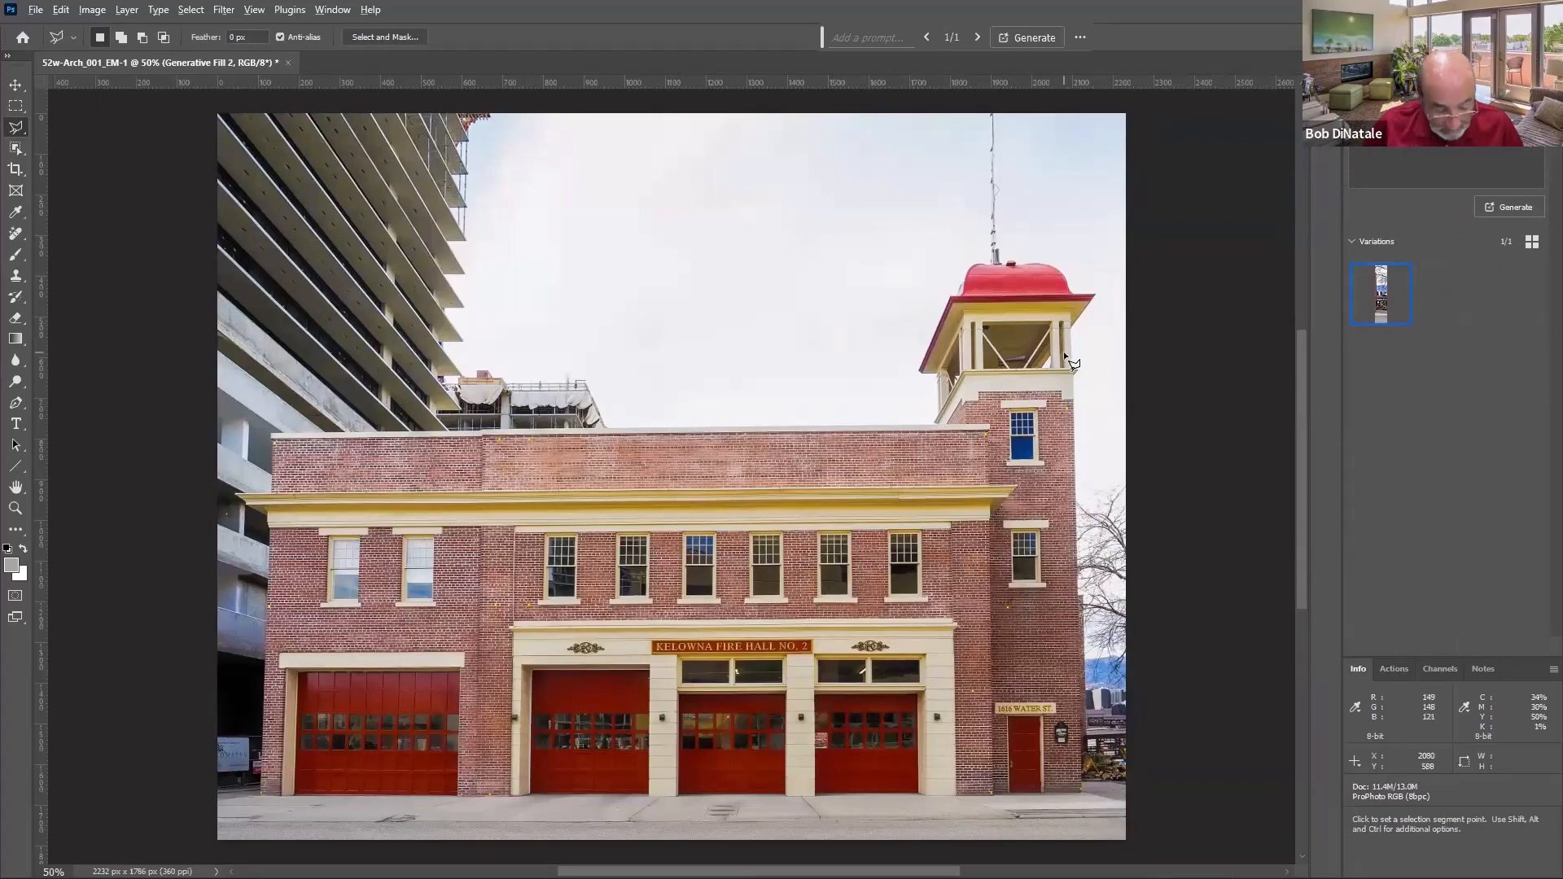
Step: Switch to Lightroom and advance past the fire hall photos to the Auto/Mask version of the bridge panorama 52w-Pano_003_EM.tif
{"action": "key", "text": "alt+Tab"}
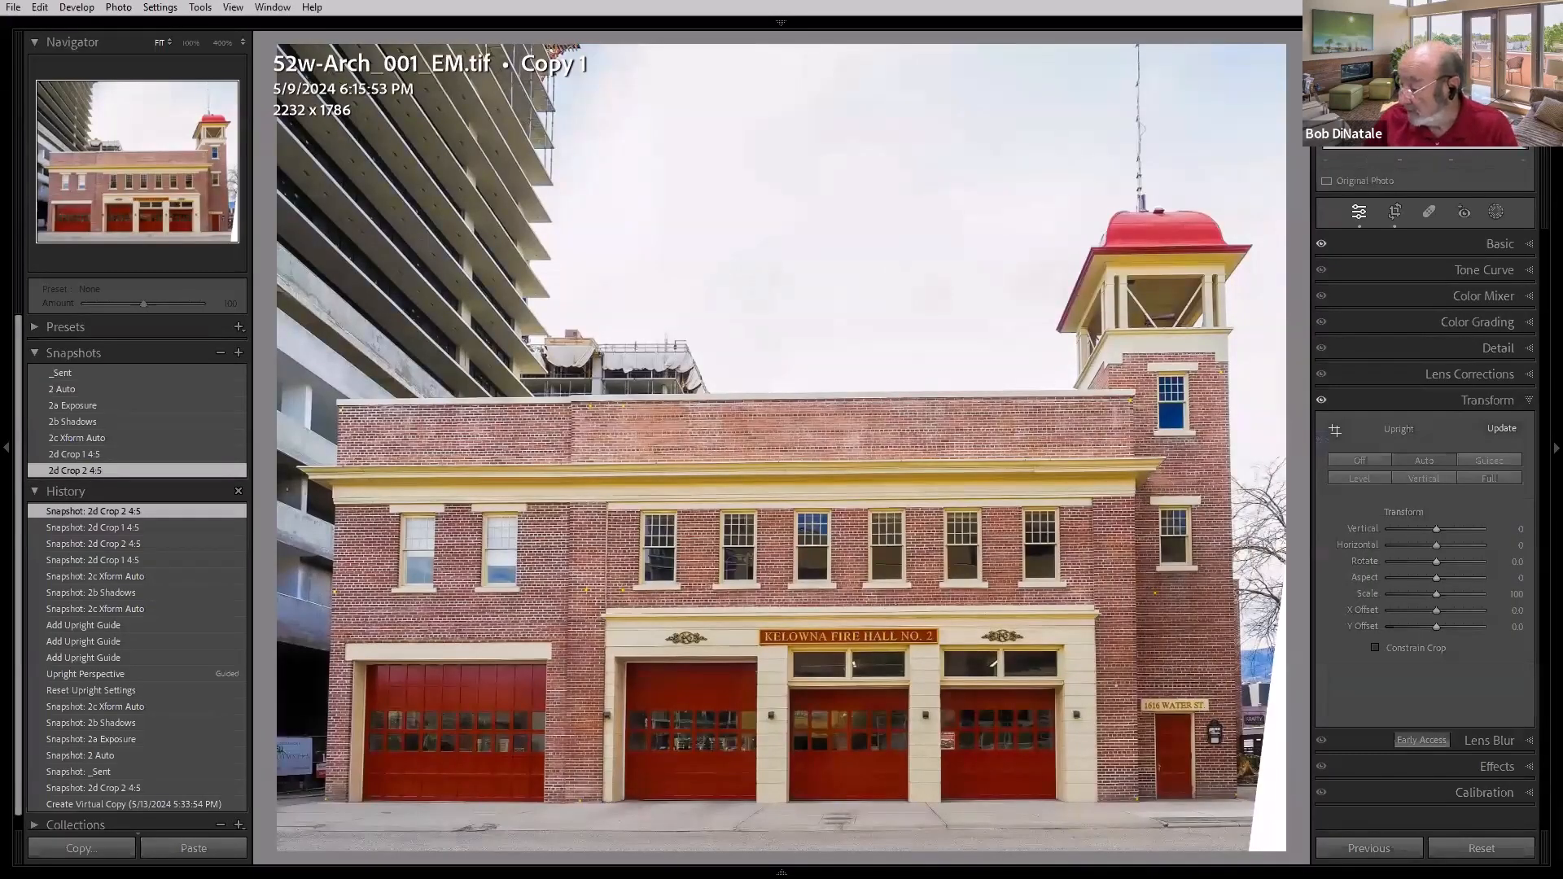
{"action": "key", "text": "Right"}
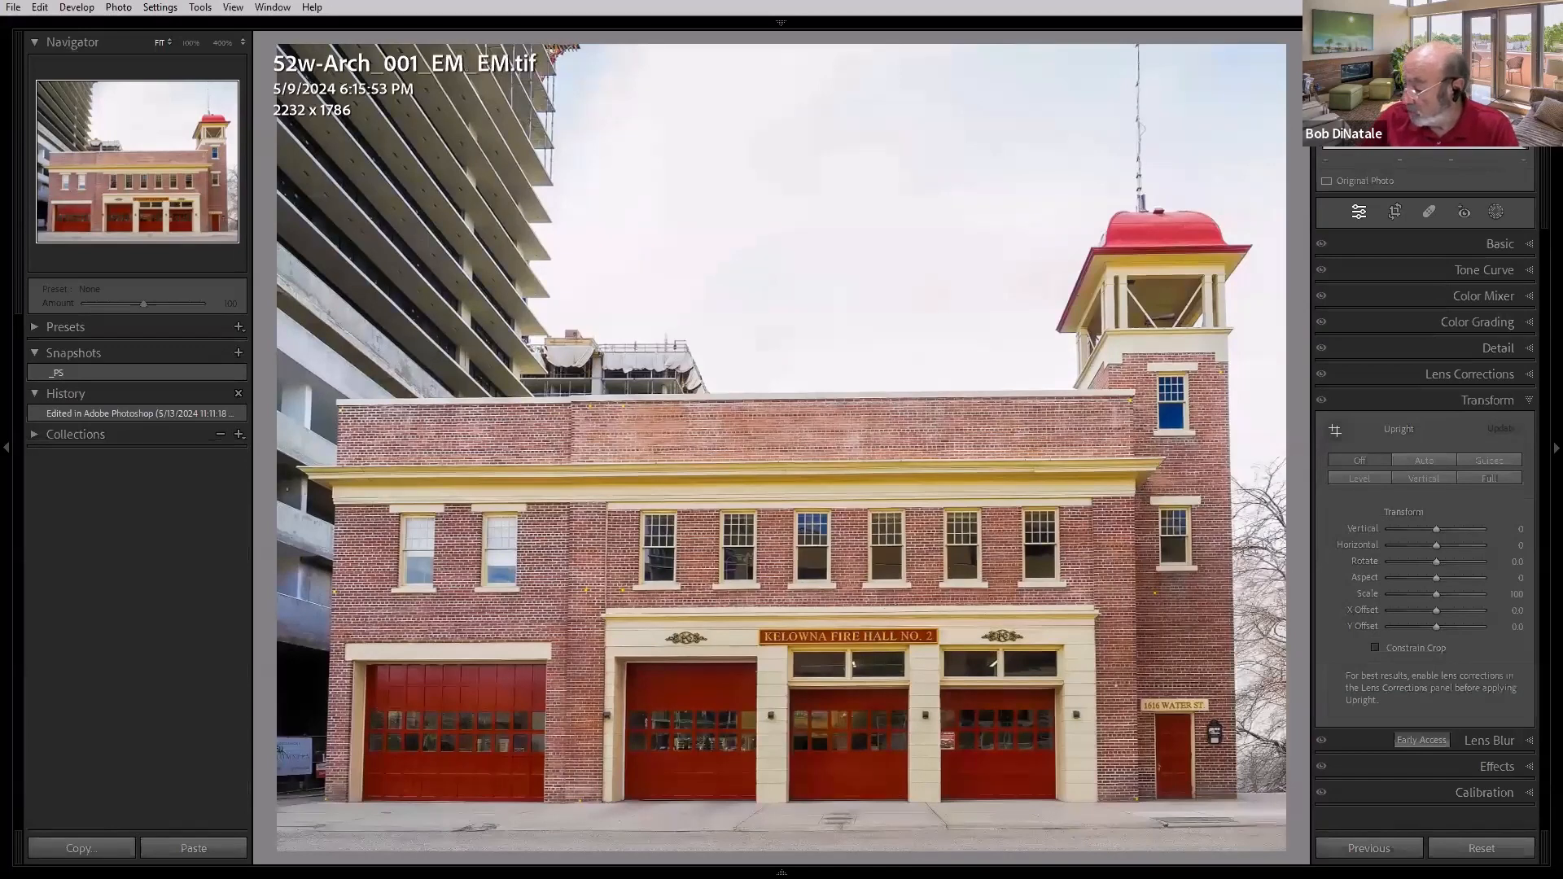
{"action": "key", "text": "Right"}
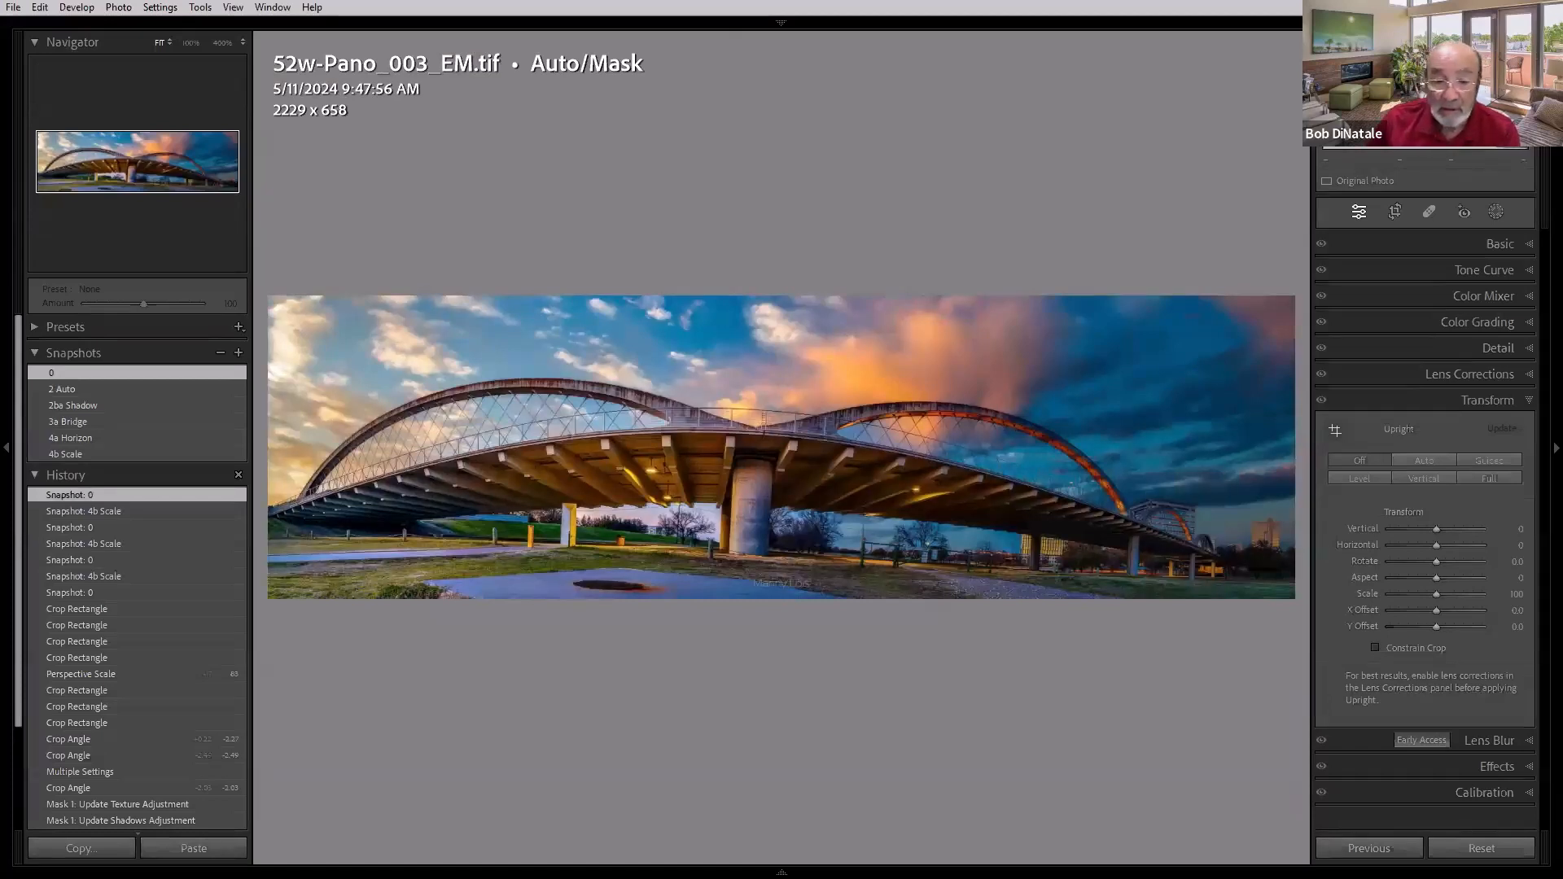
Step: Compare the bridge panorama's Auto/Mask version with Copy 1 and the finished 52w-Pano_003_EM_EM.tif, returning to Auto/Mask
{"action": "key", "text": "Right"}
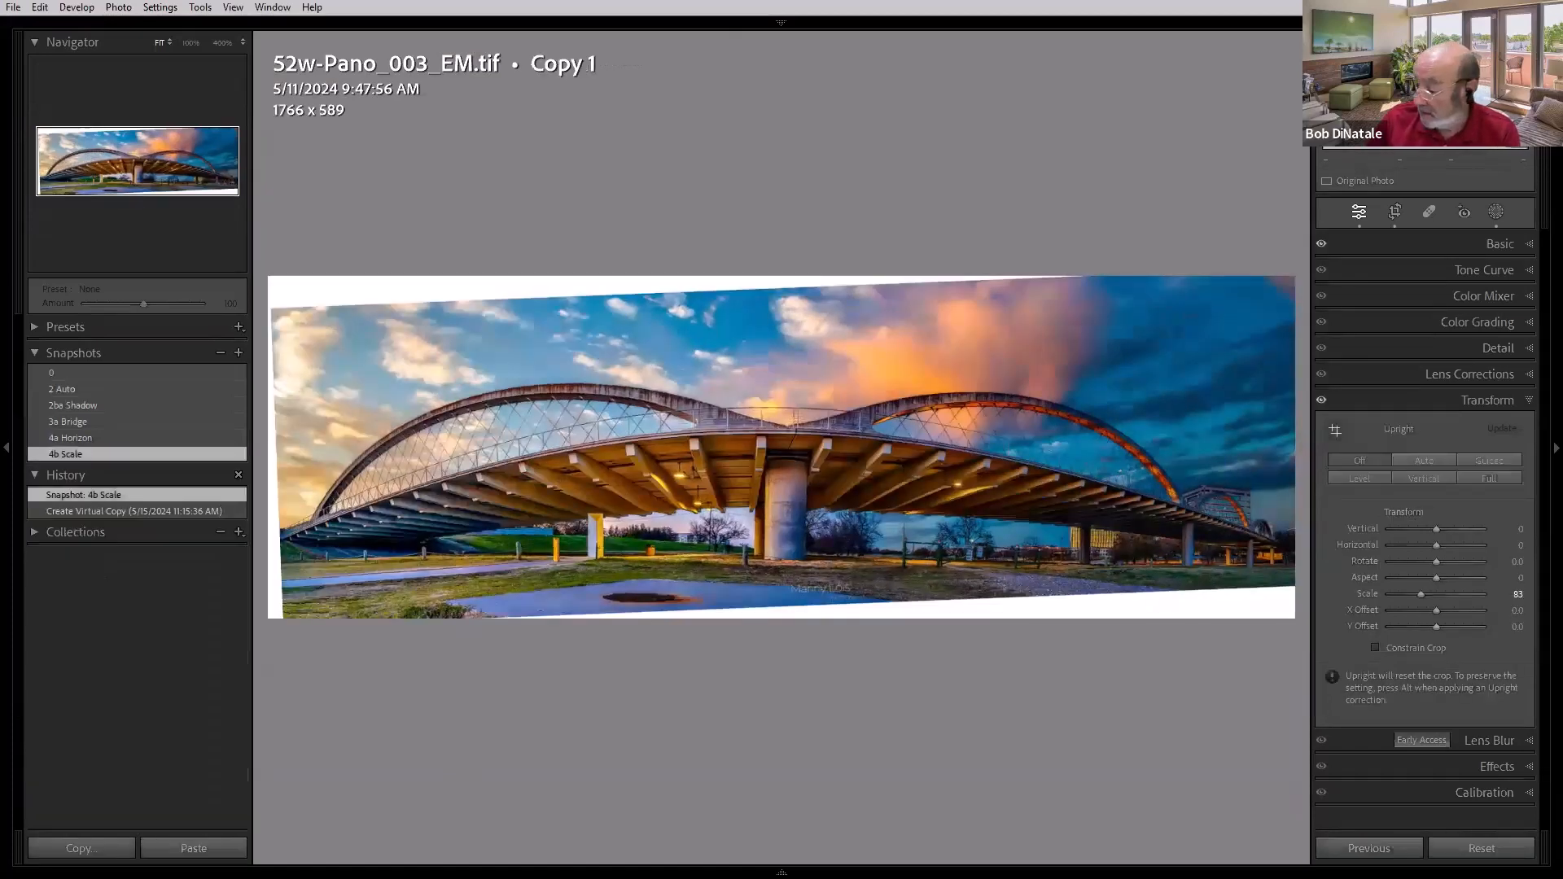
{"action": "key", "text": "Right"}
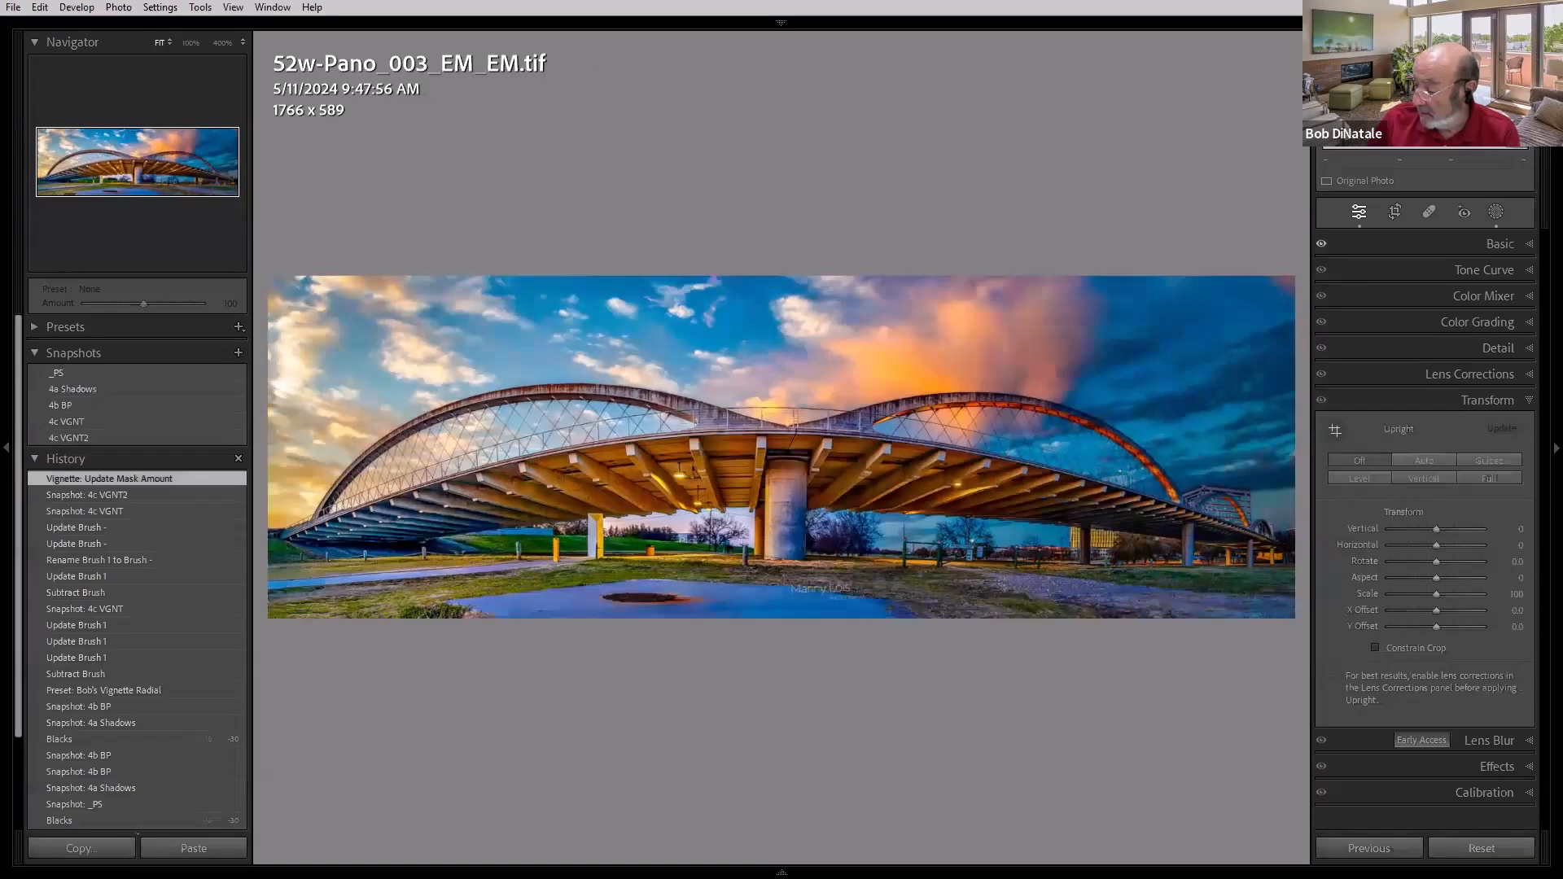
{"action": "key", "text": "Left"}
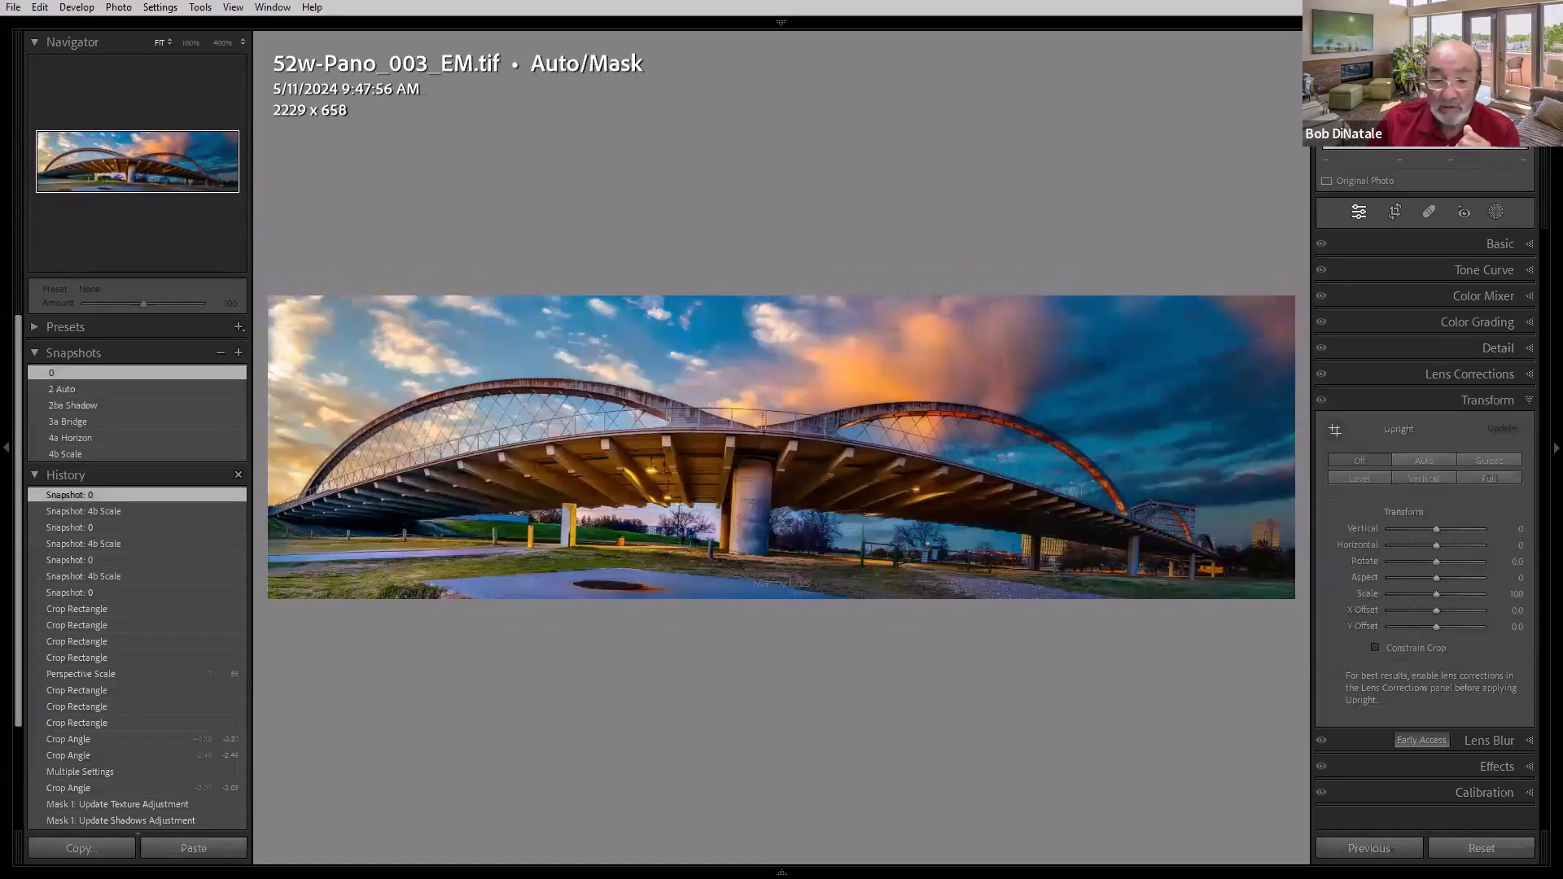
{"action": "key", "text": "Right"}
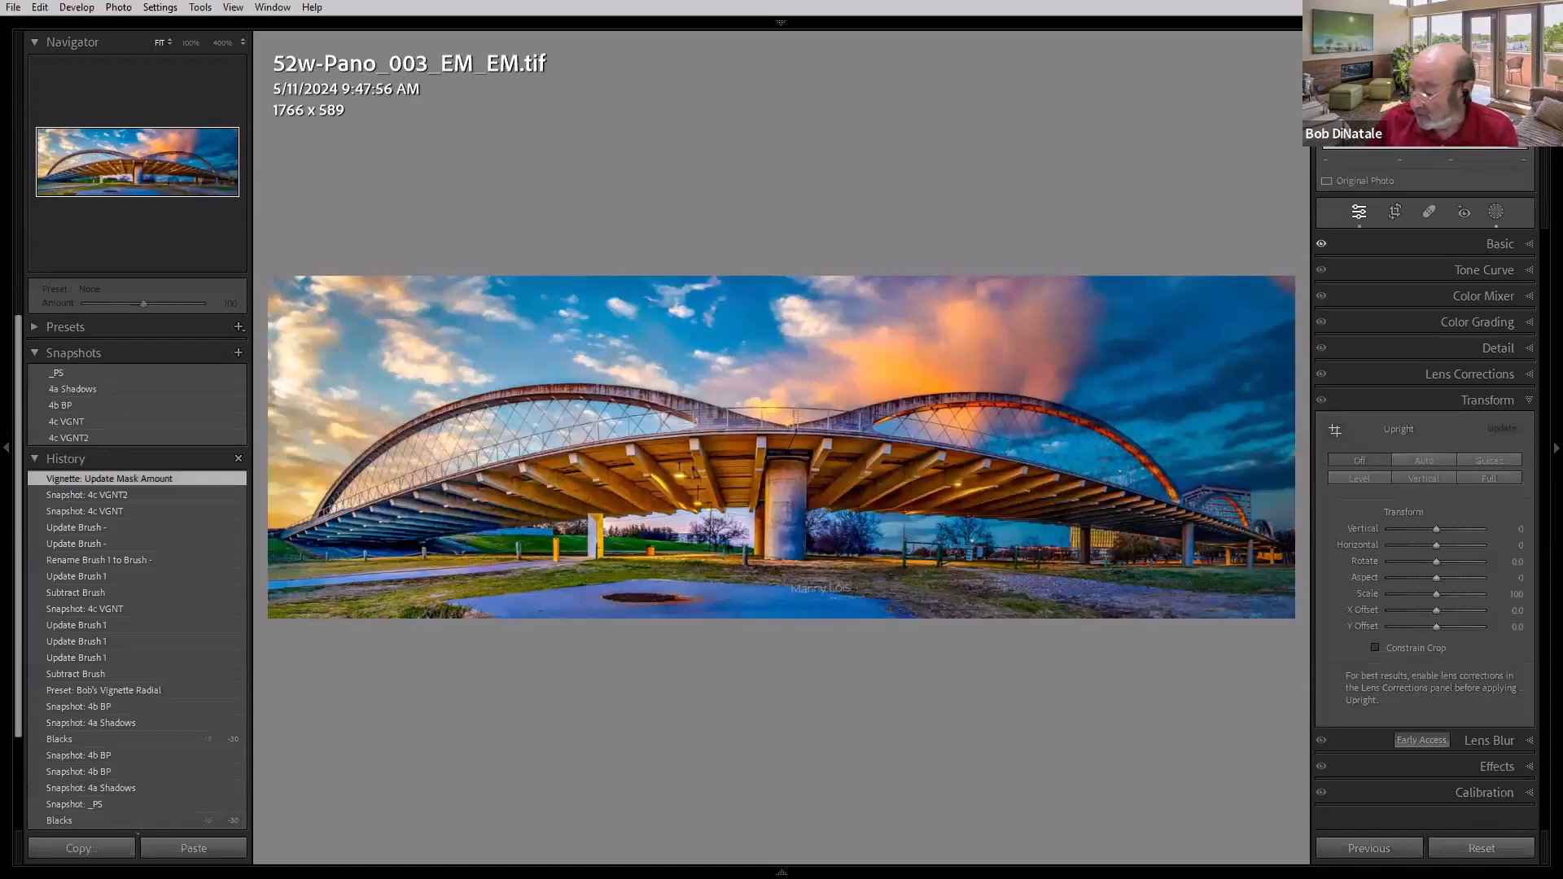
{"action": "key", "text": "Left"}
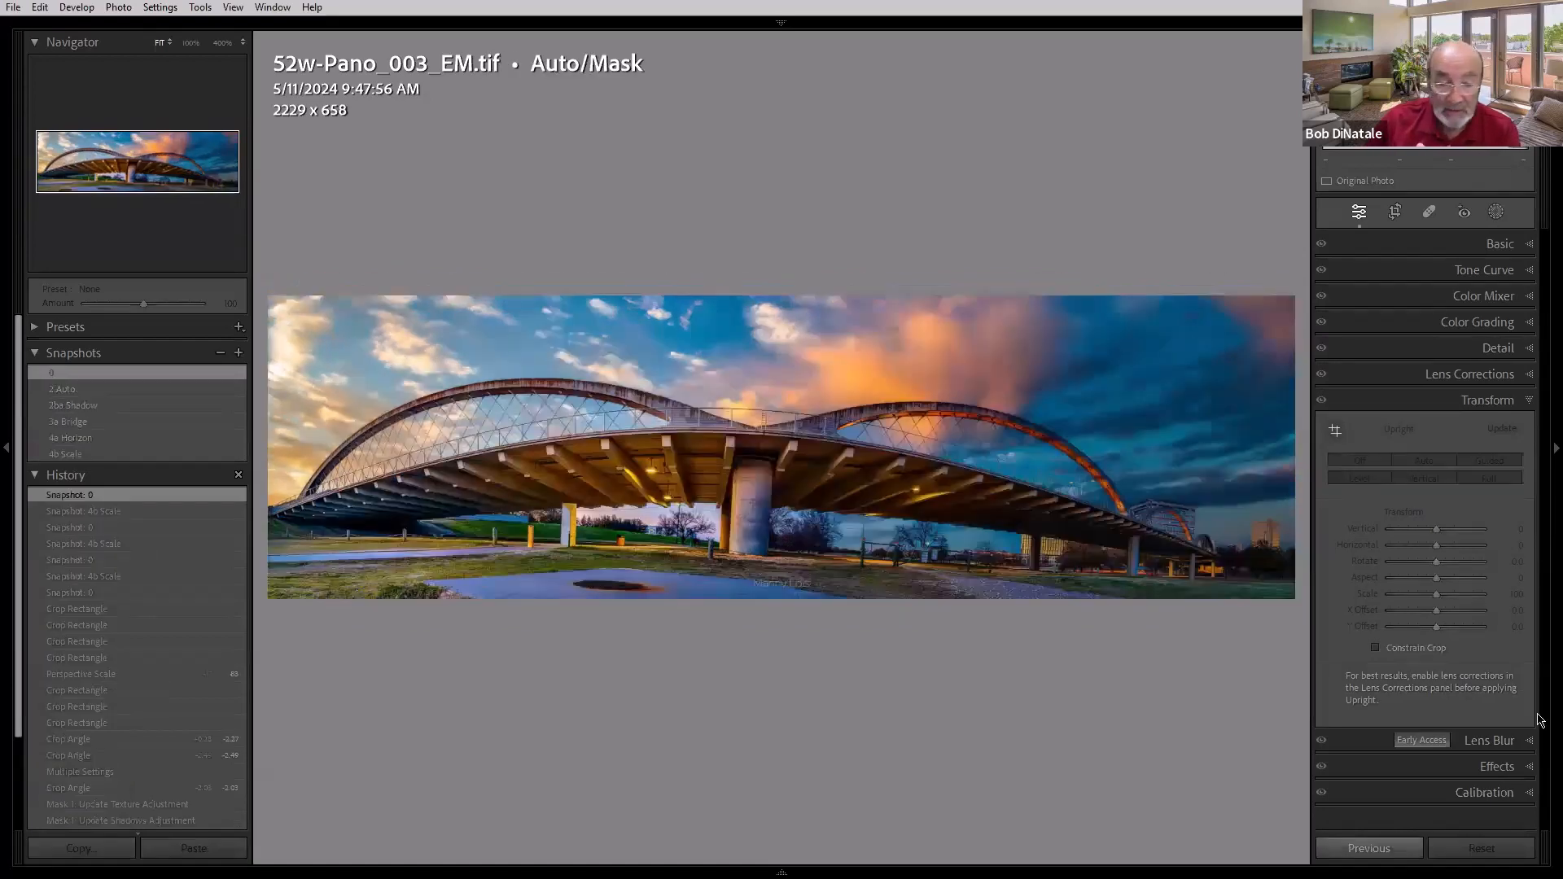
Step: Go through the panorama's snapshots 2 Auto, 2ba Shadow and 3a Bridge
{"action": "left_click", "coordinate": [65, 390]}
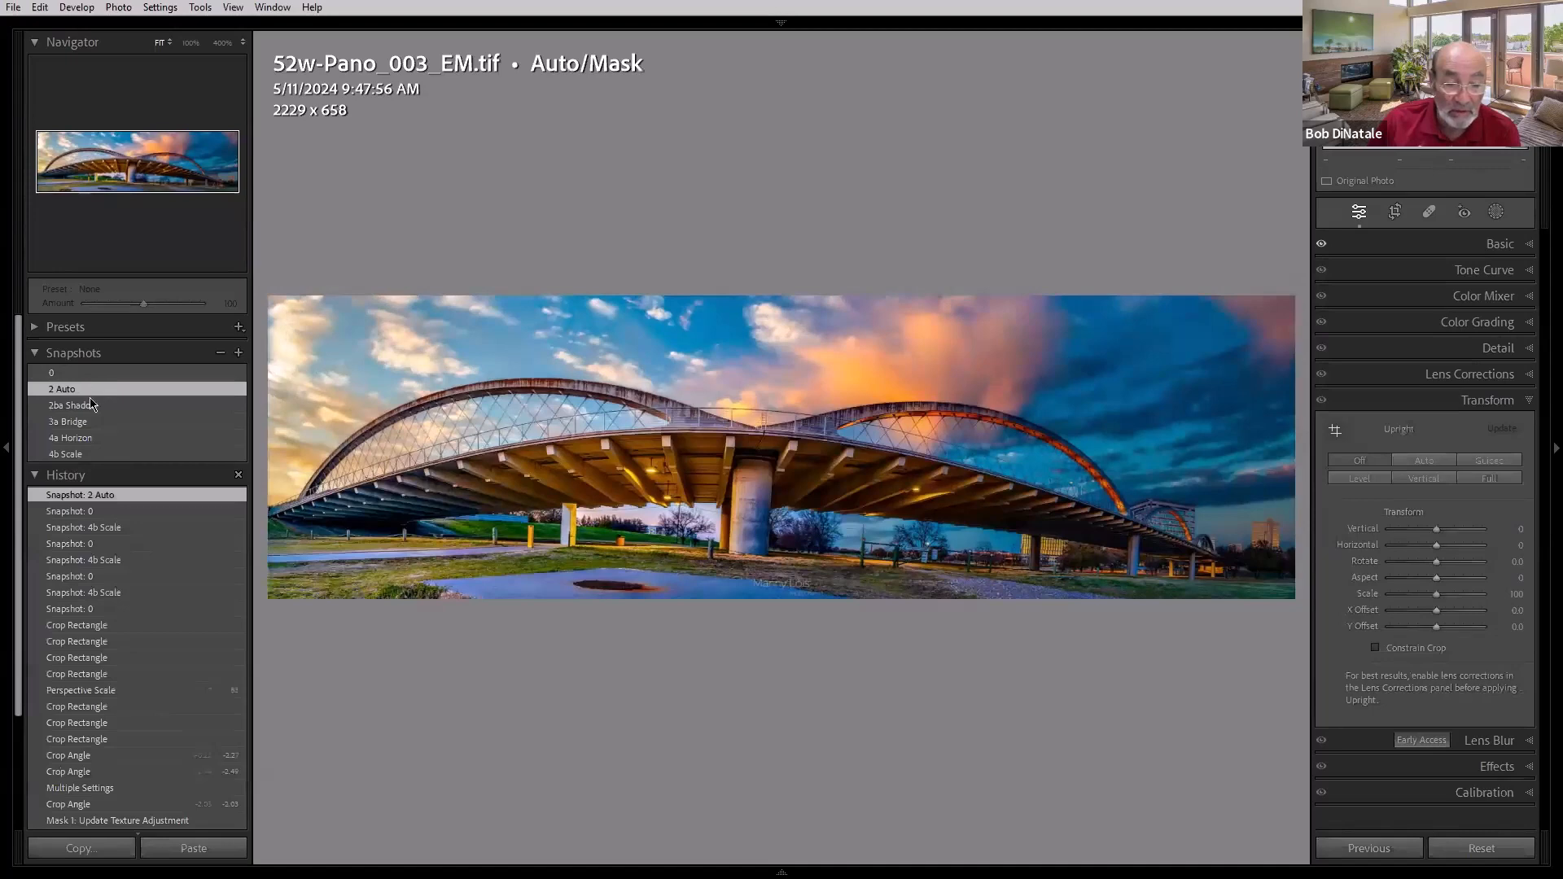
{"action": "left_click", "coordinate": [90, 404]}
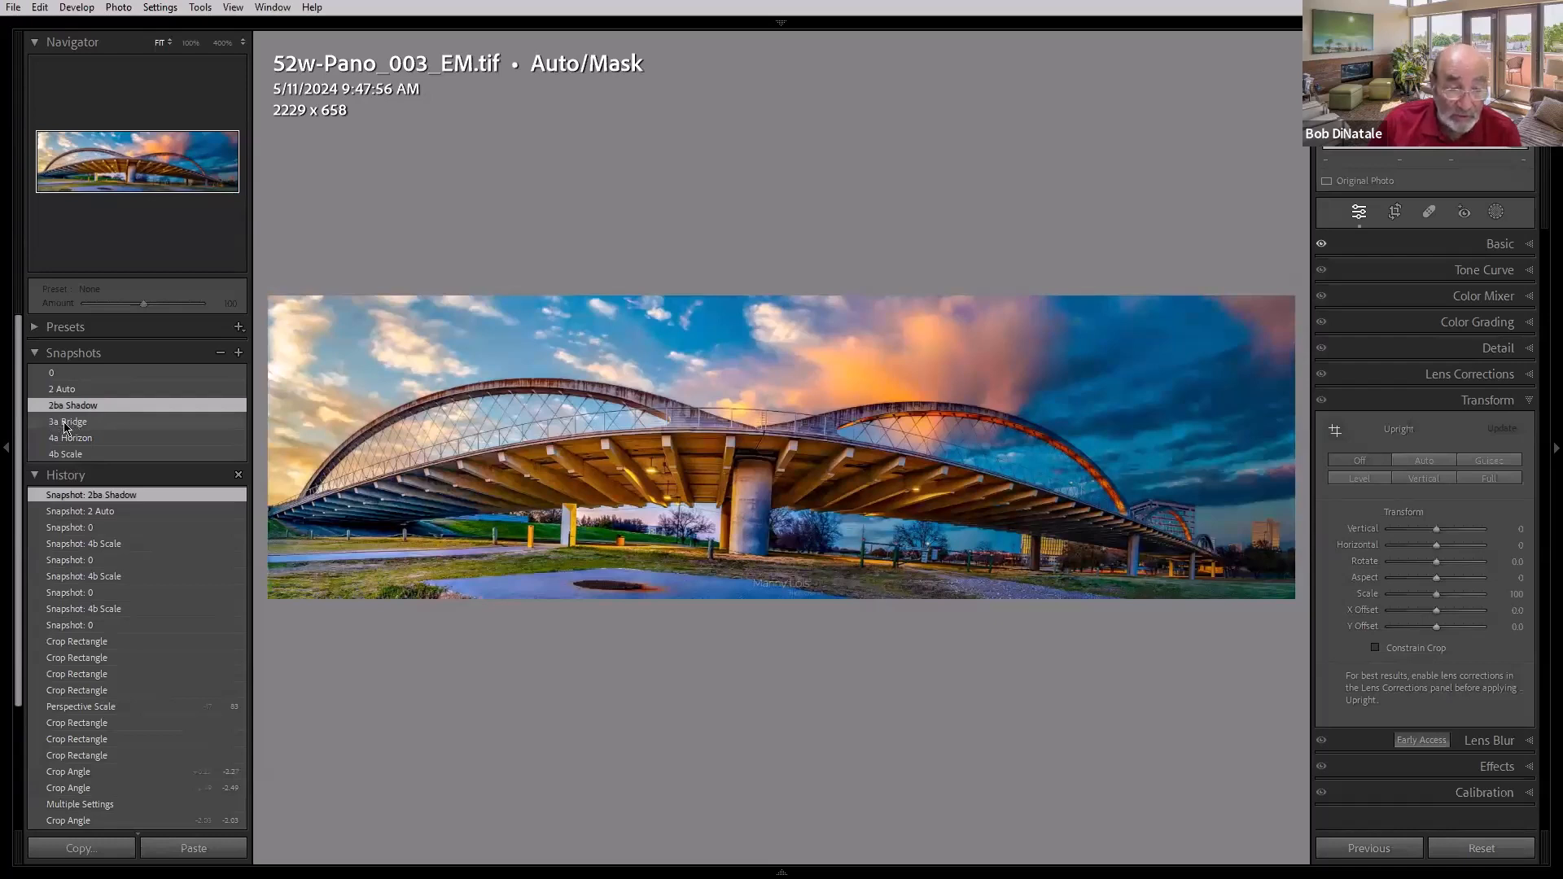
{"action": "left_click", "coordinate": [70, 423]}
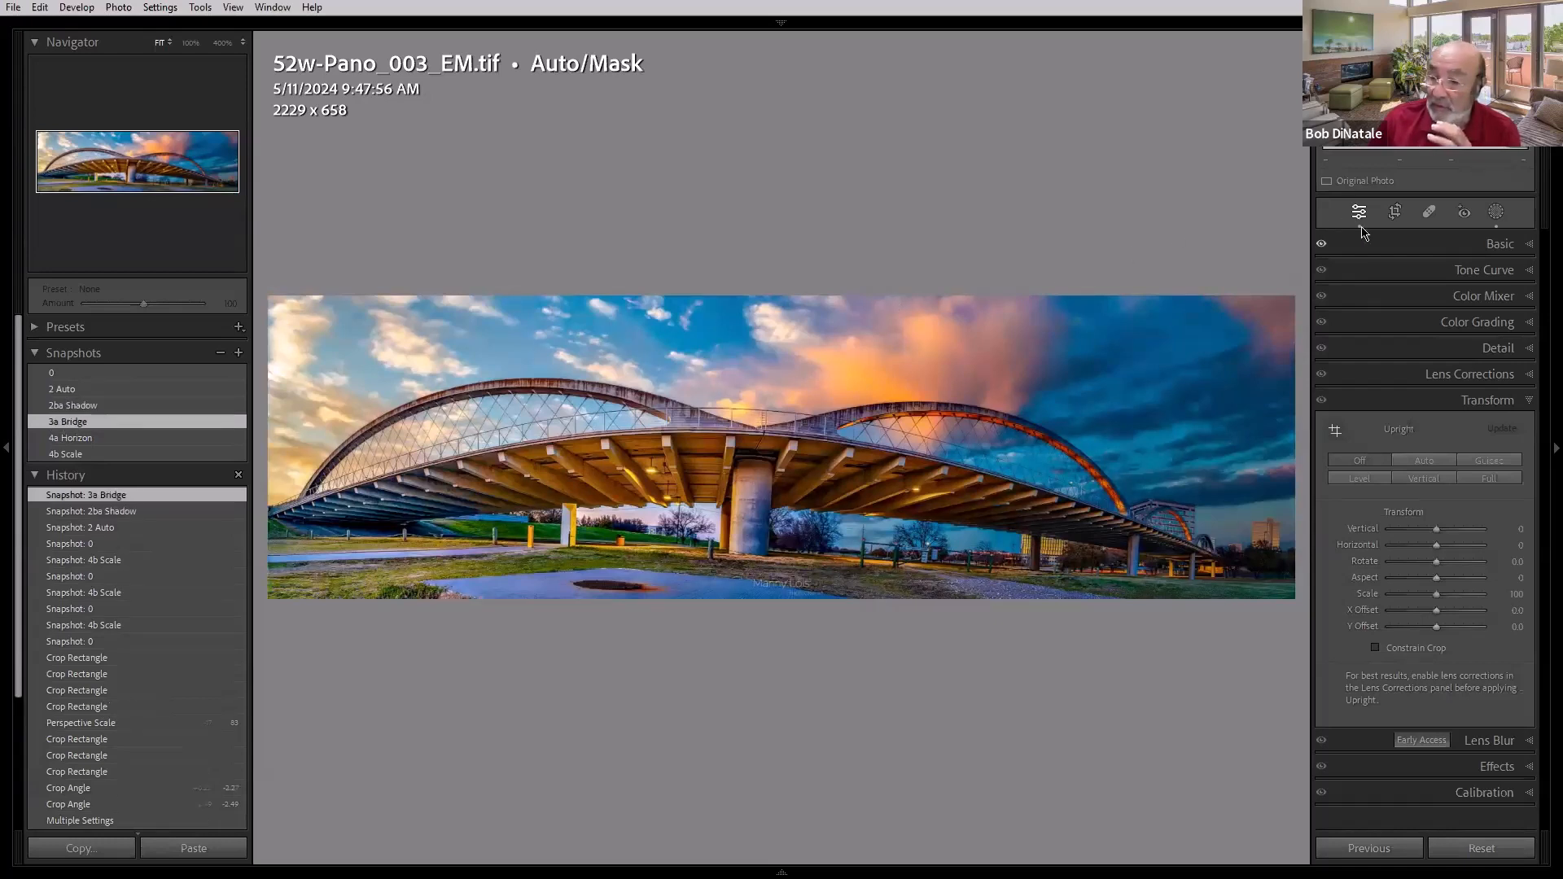
Step: Show the panorama's masks and compare the bridge with Mask 1 hidden and shown
{"action": "left_click", "coordinate": [1496, 212]}
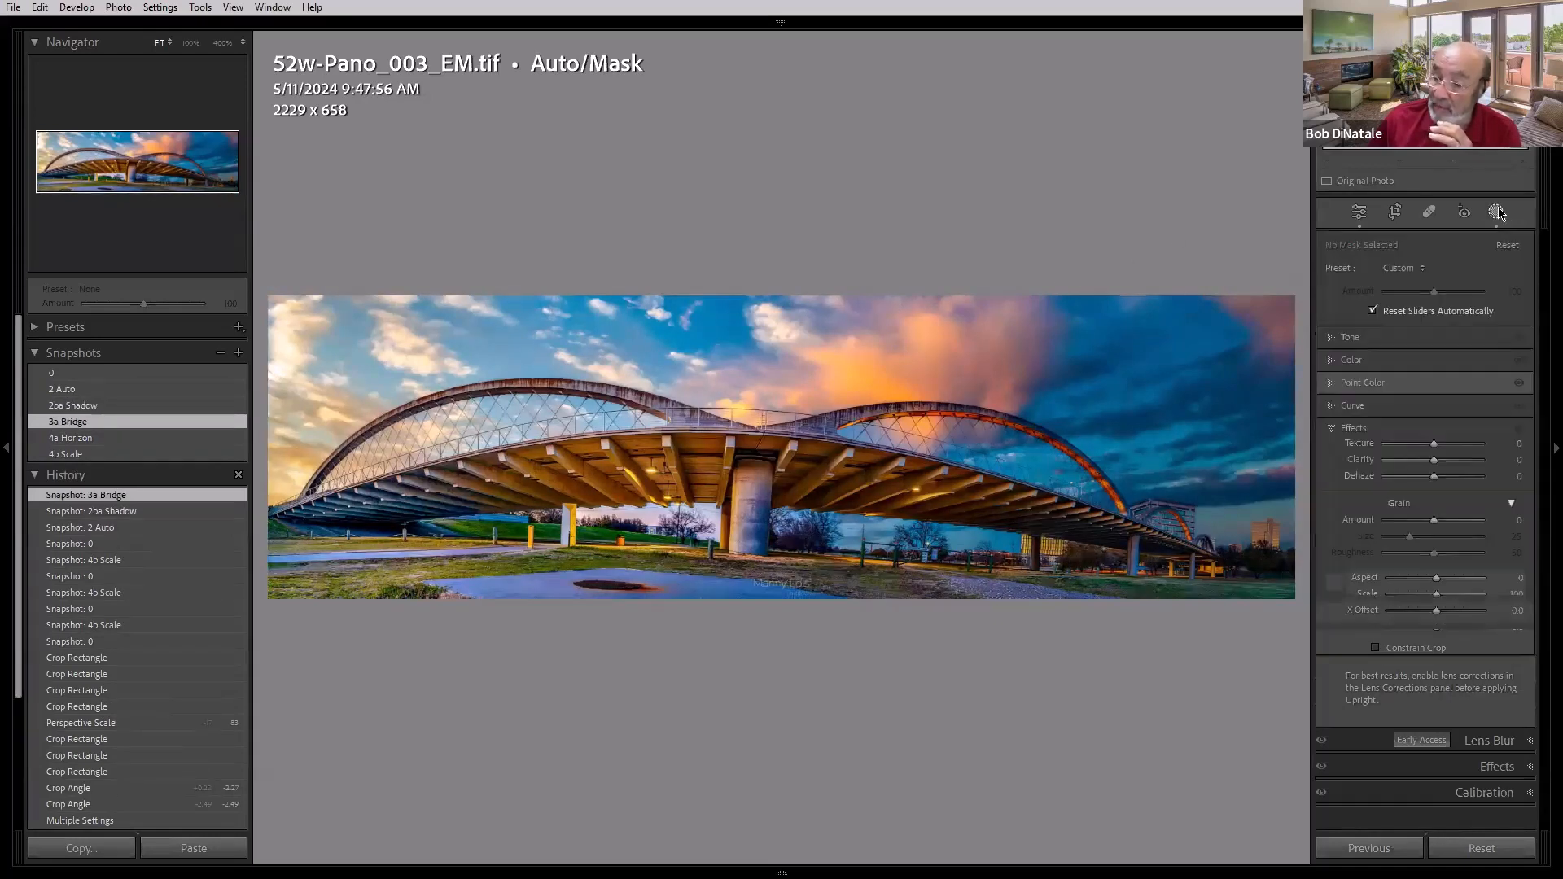
{"action": "mouse_move", "coordinate": [1522, 302]}
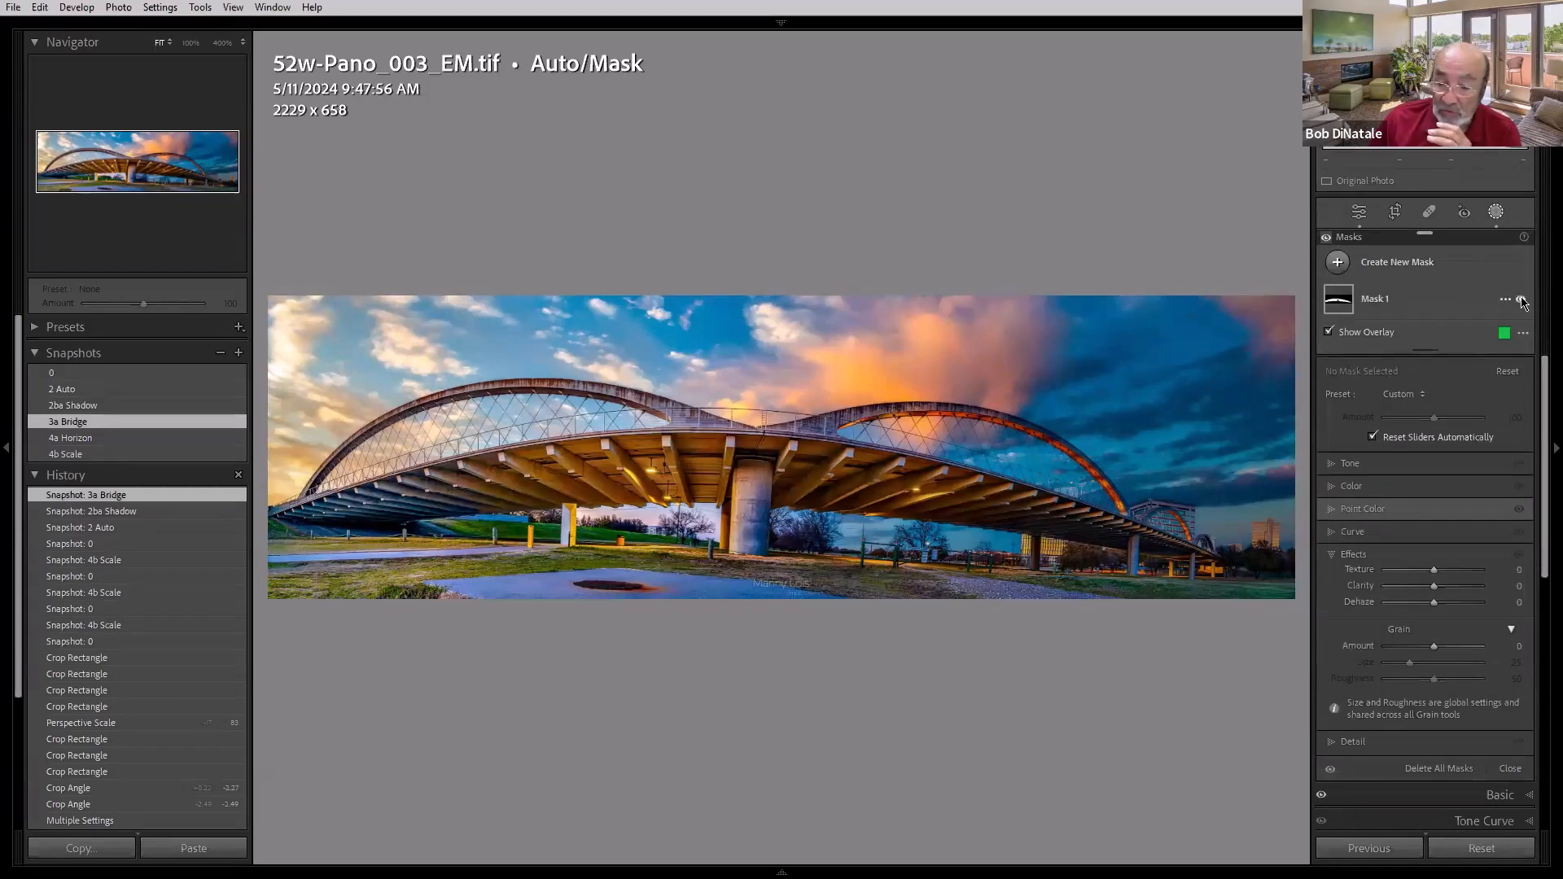
{"action": "left_click", "coordinate": [1522, 301]}
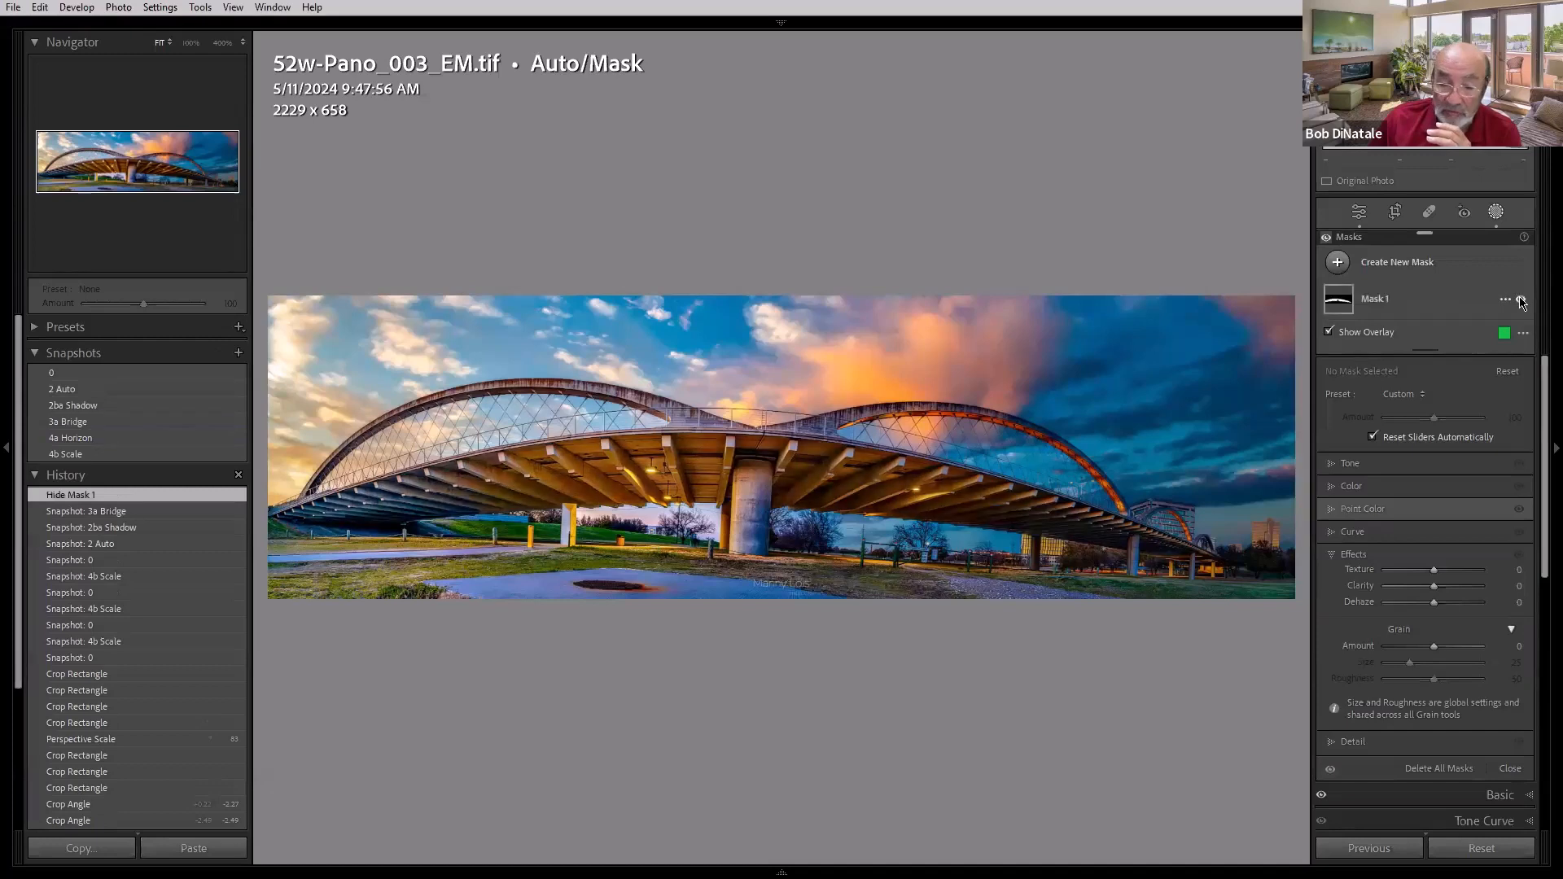
{"action": "left_click", "coordinate": [1522, 301]}
Step: Compare the 4a Horizon and 3a Bridge snapshots of the panorama, leaving 4a Horizon active
{"action": "left_click", "coordinate": [105, 440]}
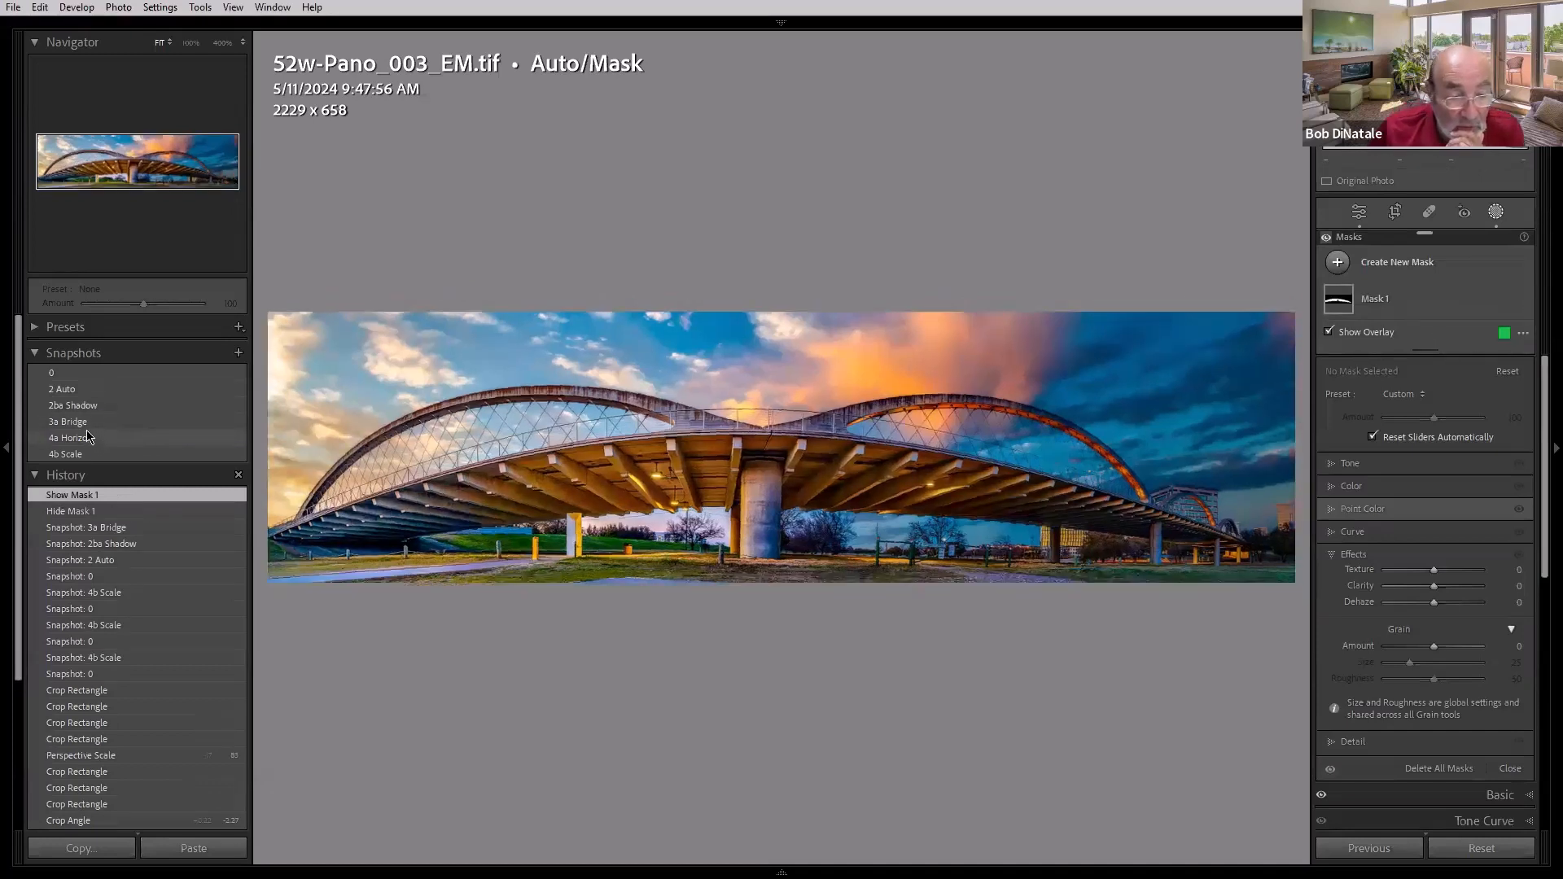
{"action": "left_click", "coordinate": [83, 425]}
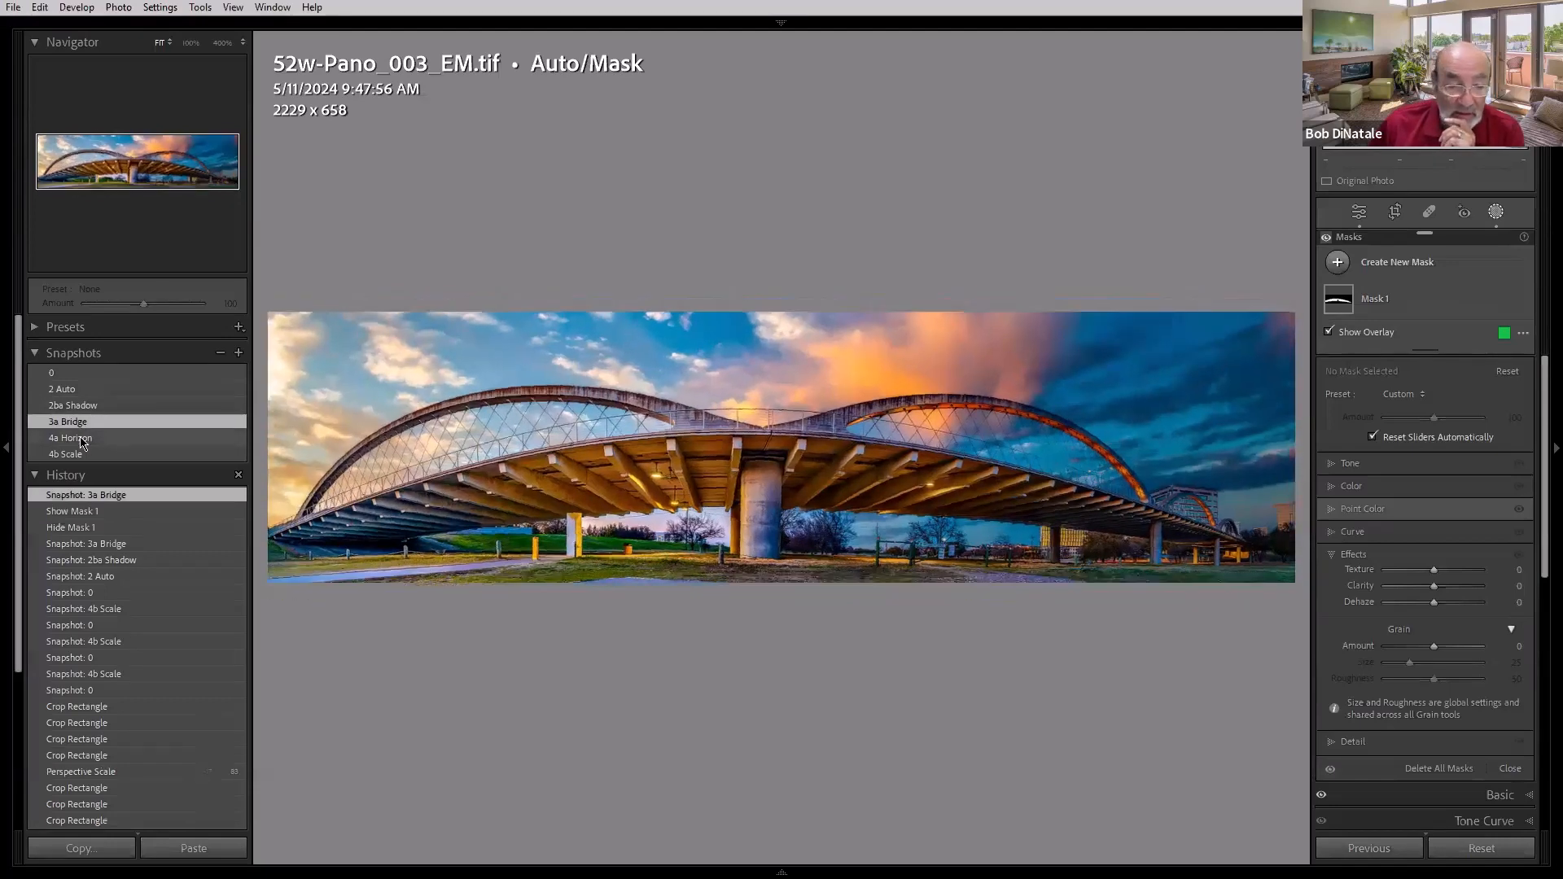
{"action": "left_click", "coordinate": [82, 440]}
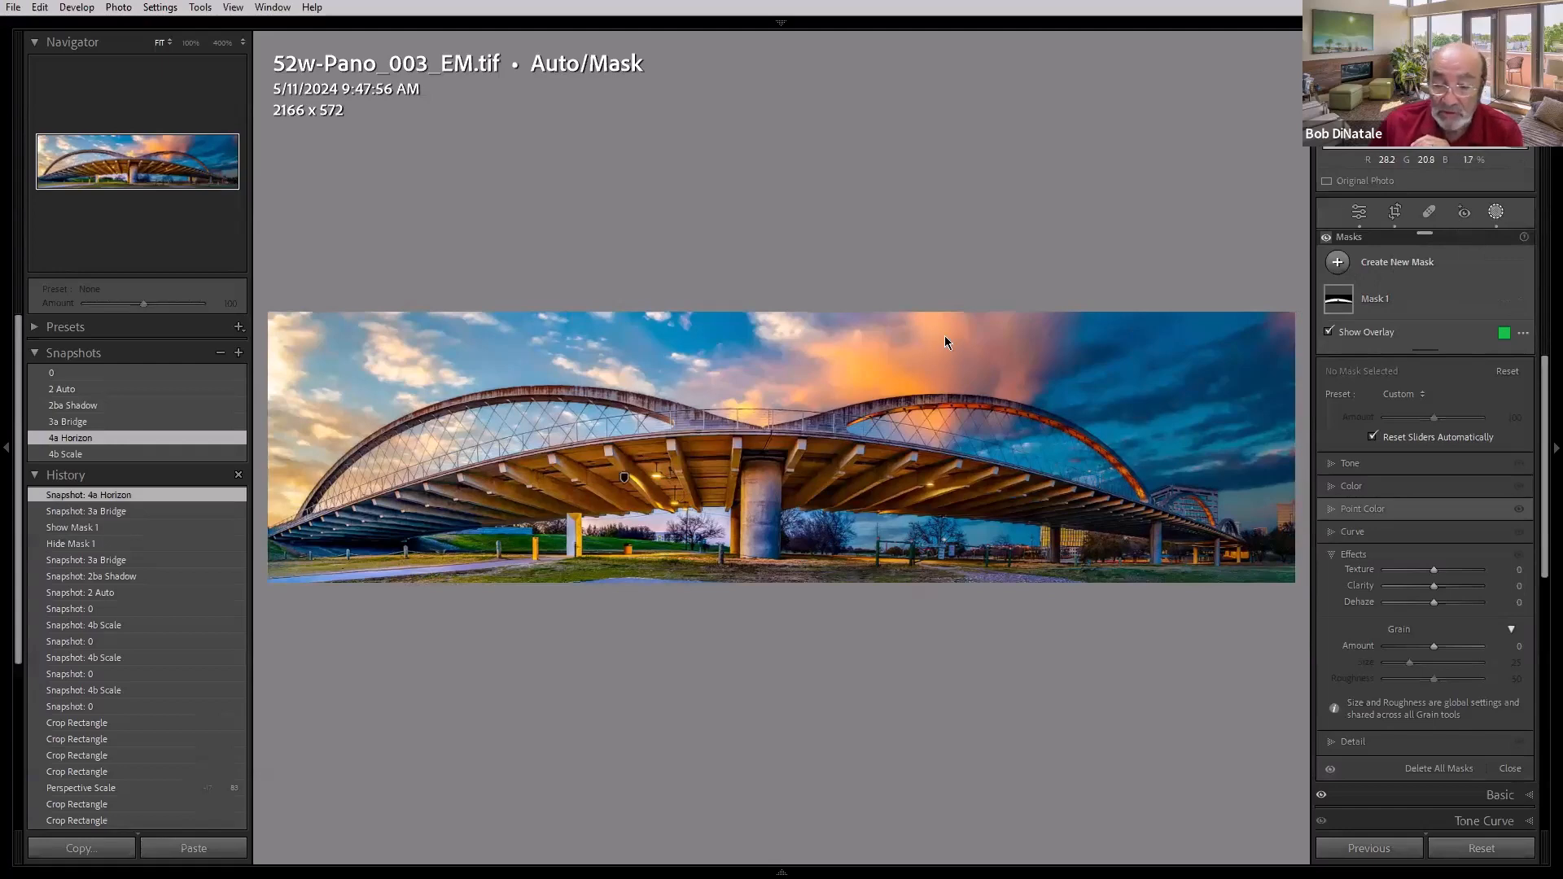
Step: Try straightening the panorama's crop to an angle of -2.48 with the Straighten tool, and restore the 4a Horizon snapshot
{"action": "left_click", "coordinate": [1394, 213]}
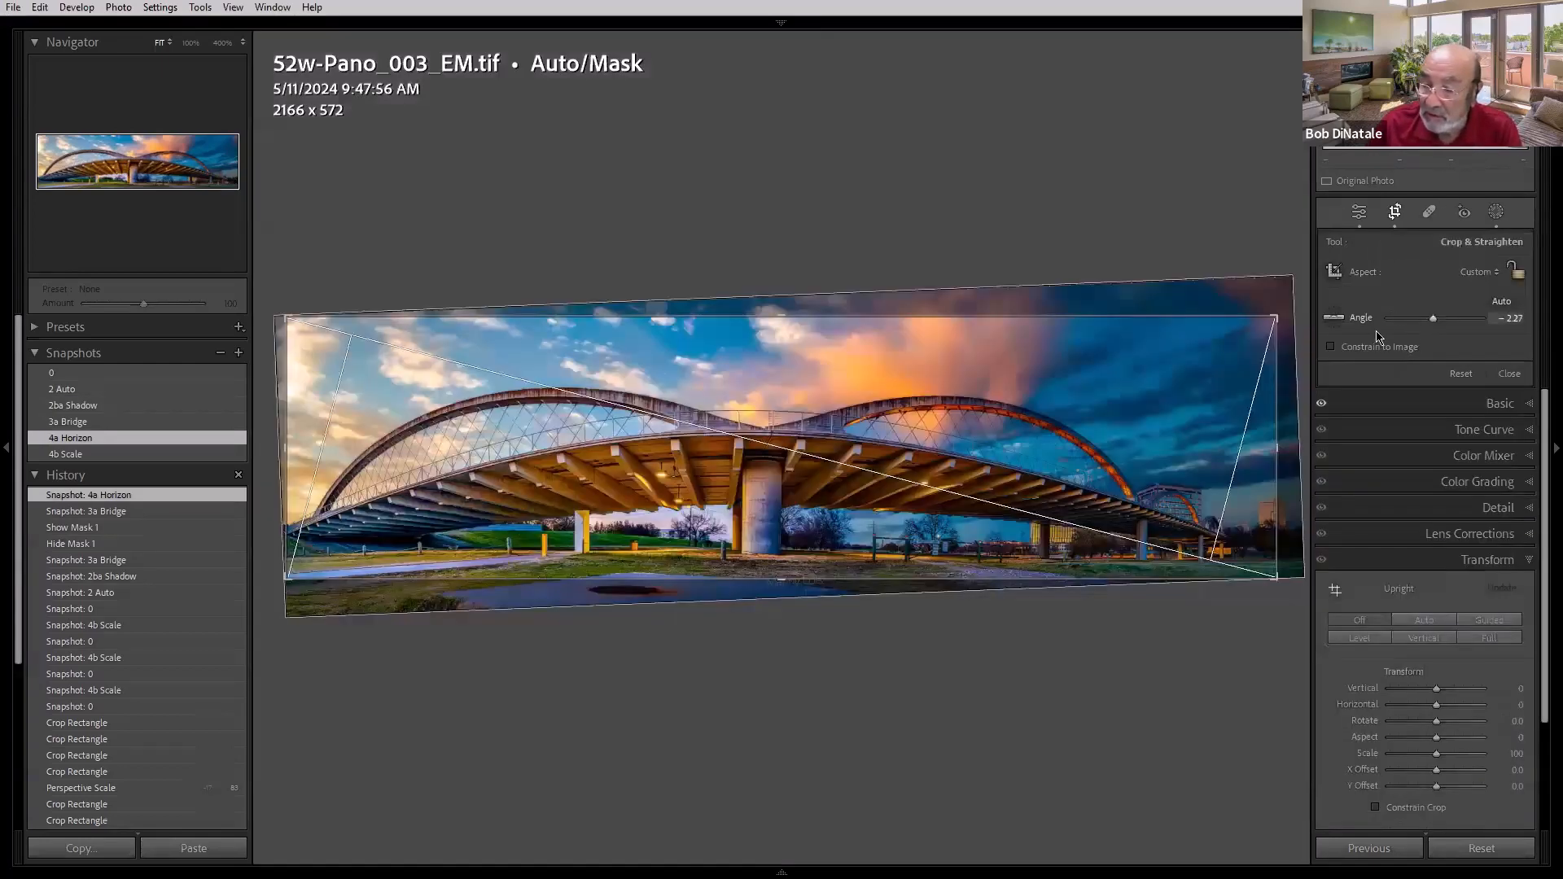
{"action": "left_click", "coordinate": [1333, 319]}
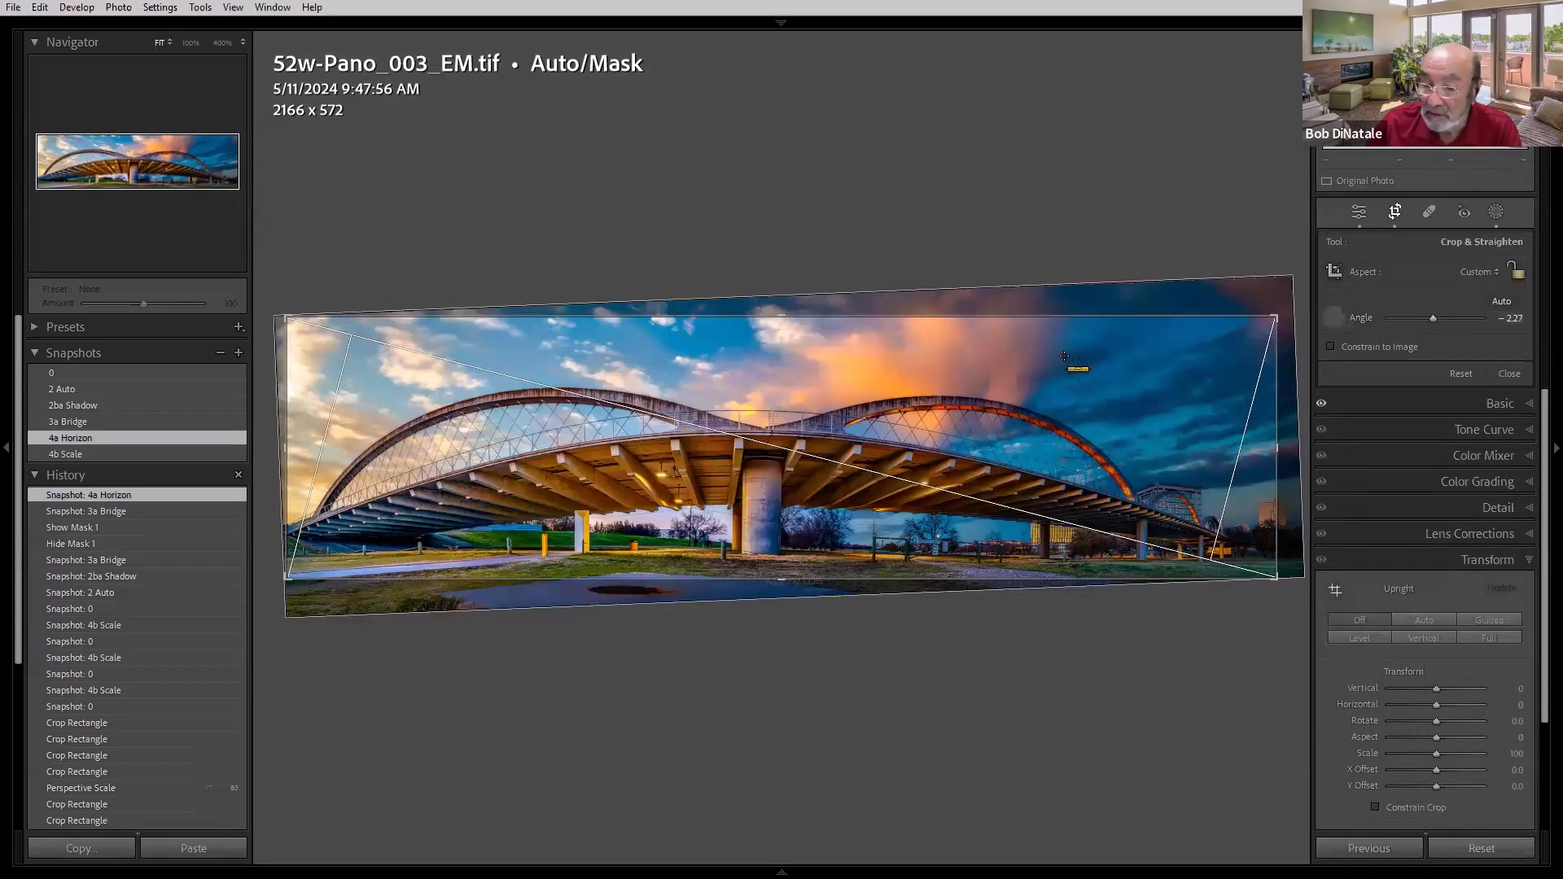
{"action": "left_click_drag", "start_coordinate": [484, 468], "coordinate": [1147, 469]}
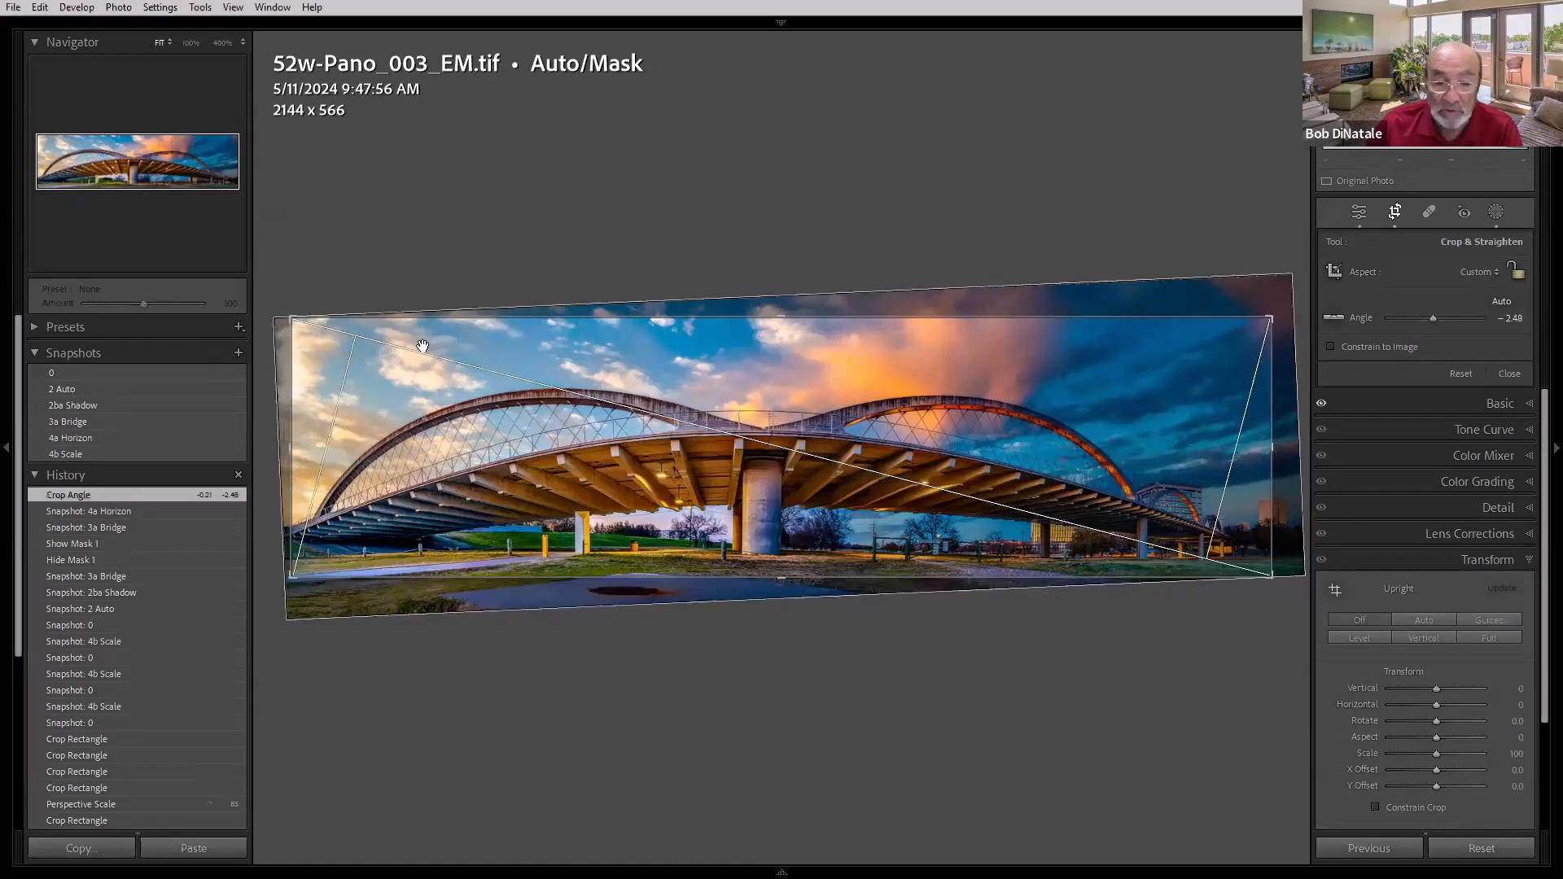
{"action": "left_click", "coordinate": [85, 439]}
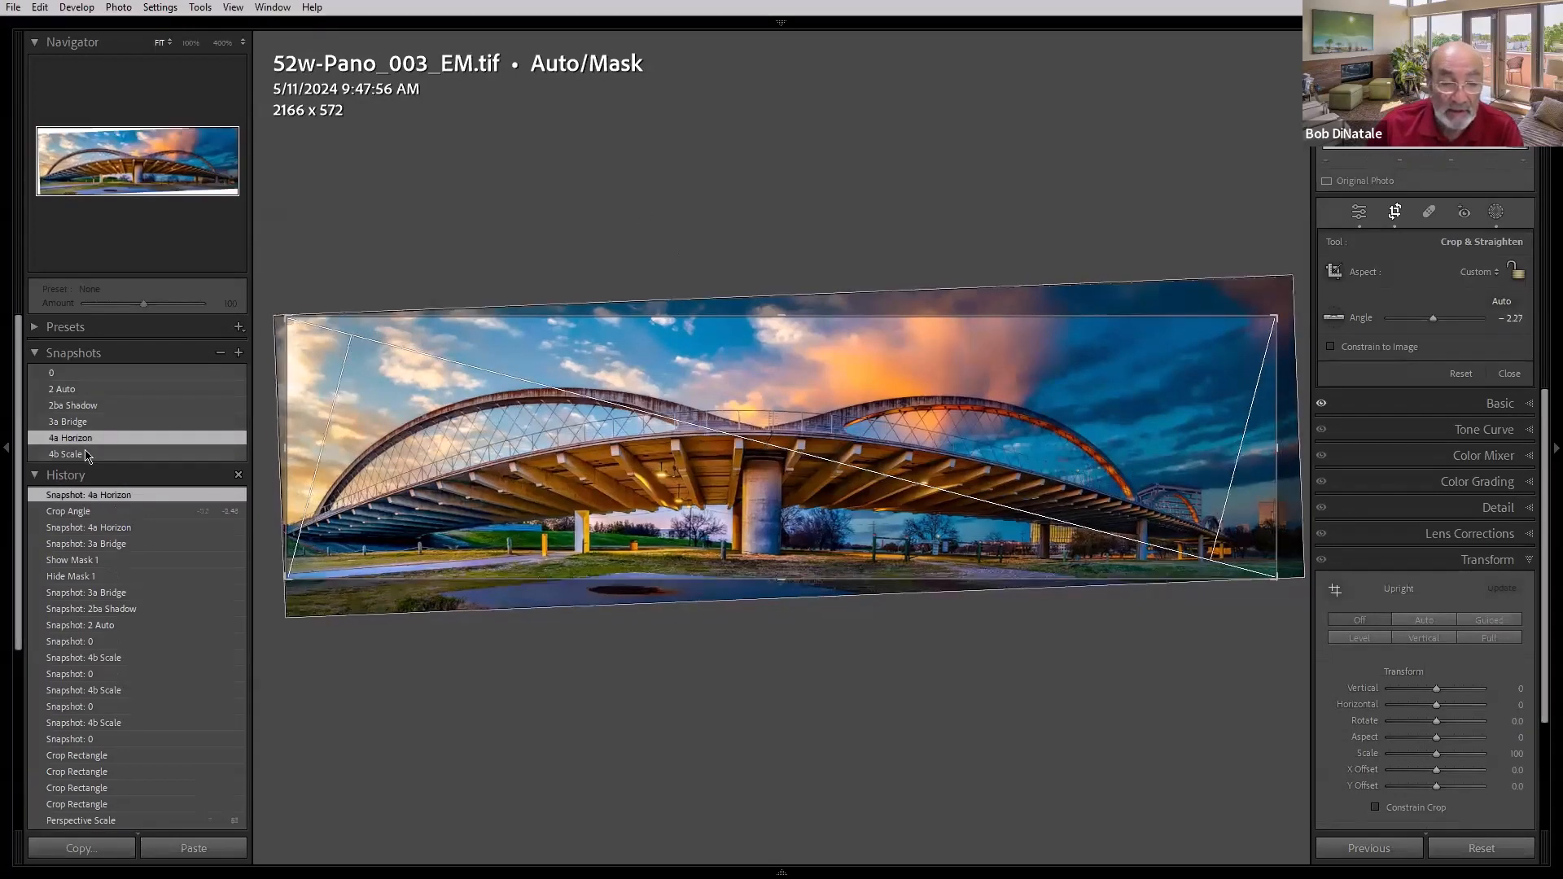
Step: Apply the 4b Scale snapshot to the panorama and close the crop overlay
{"action": "left_click", "coordinate": [86, 454]}
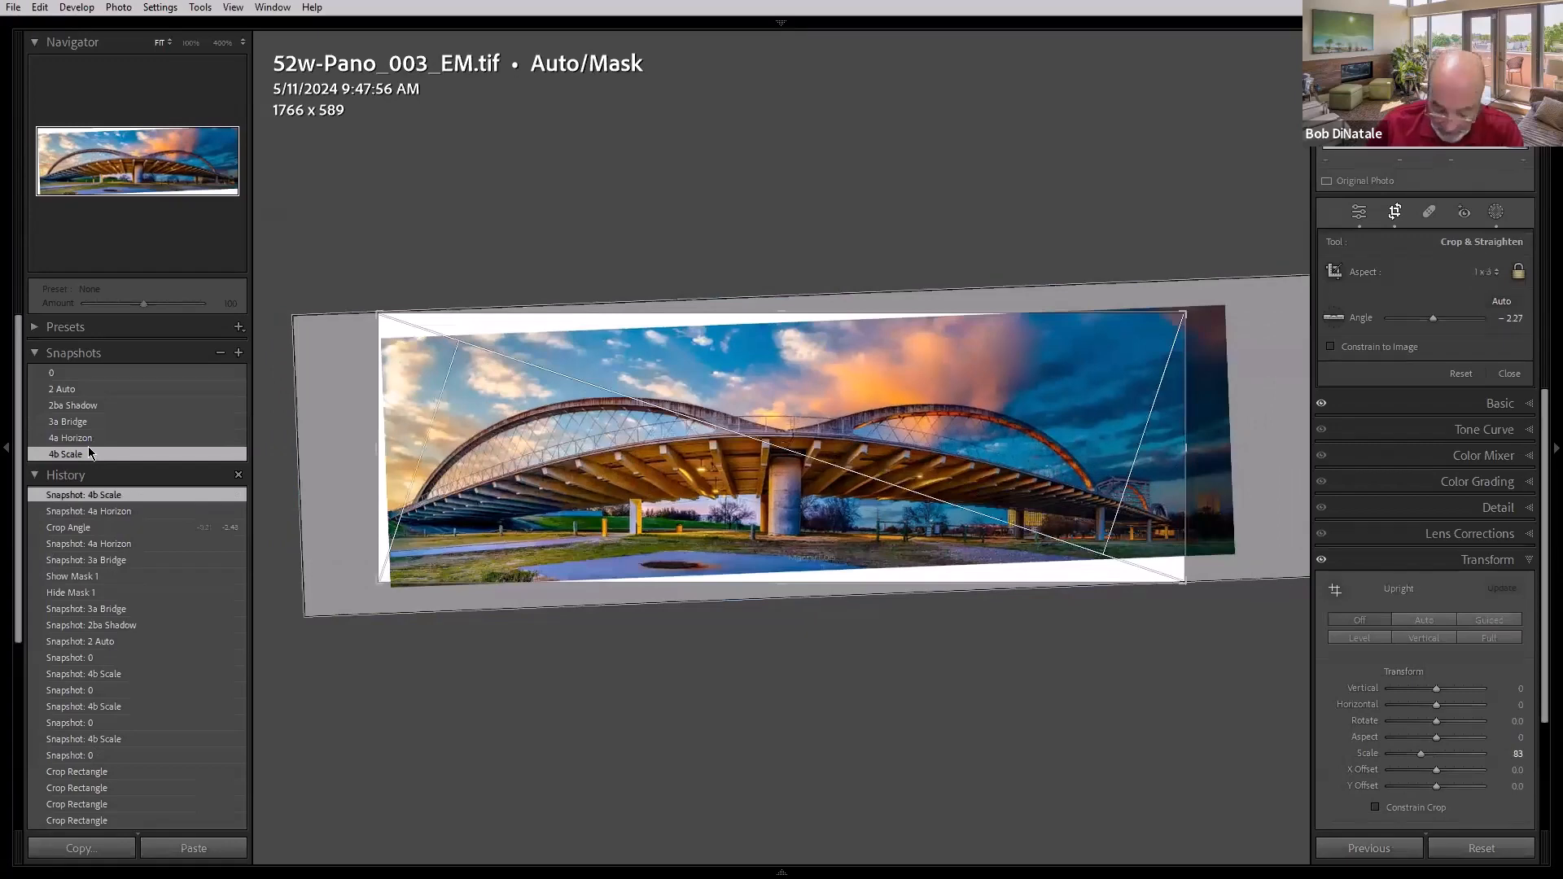
{"action": "key", "text": "r"}
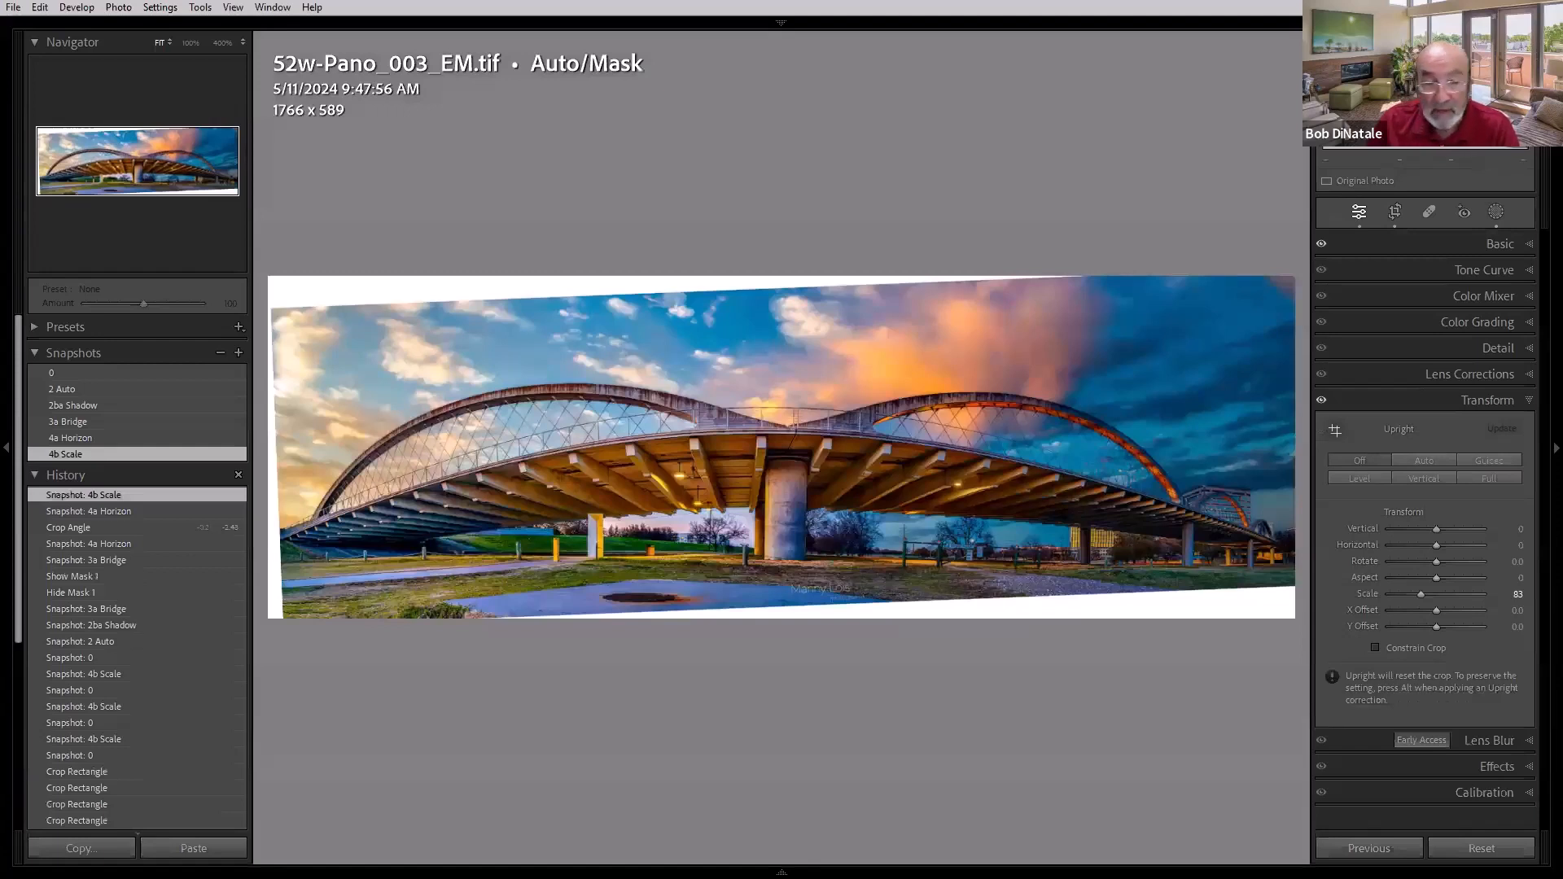
Step: Apply the _PS snapshot to 52w-Pano_003_EM_EM.tif and open the original file for editing in Photoshop 2024
{"action": "key", "text": "Right"}
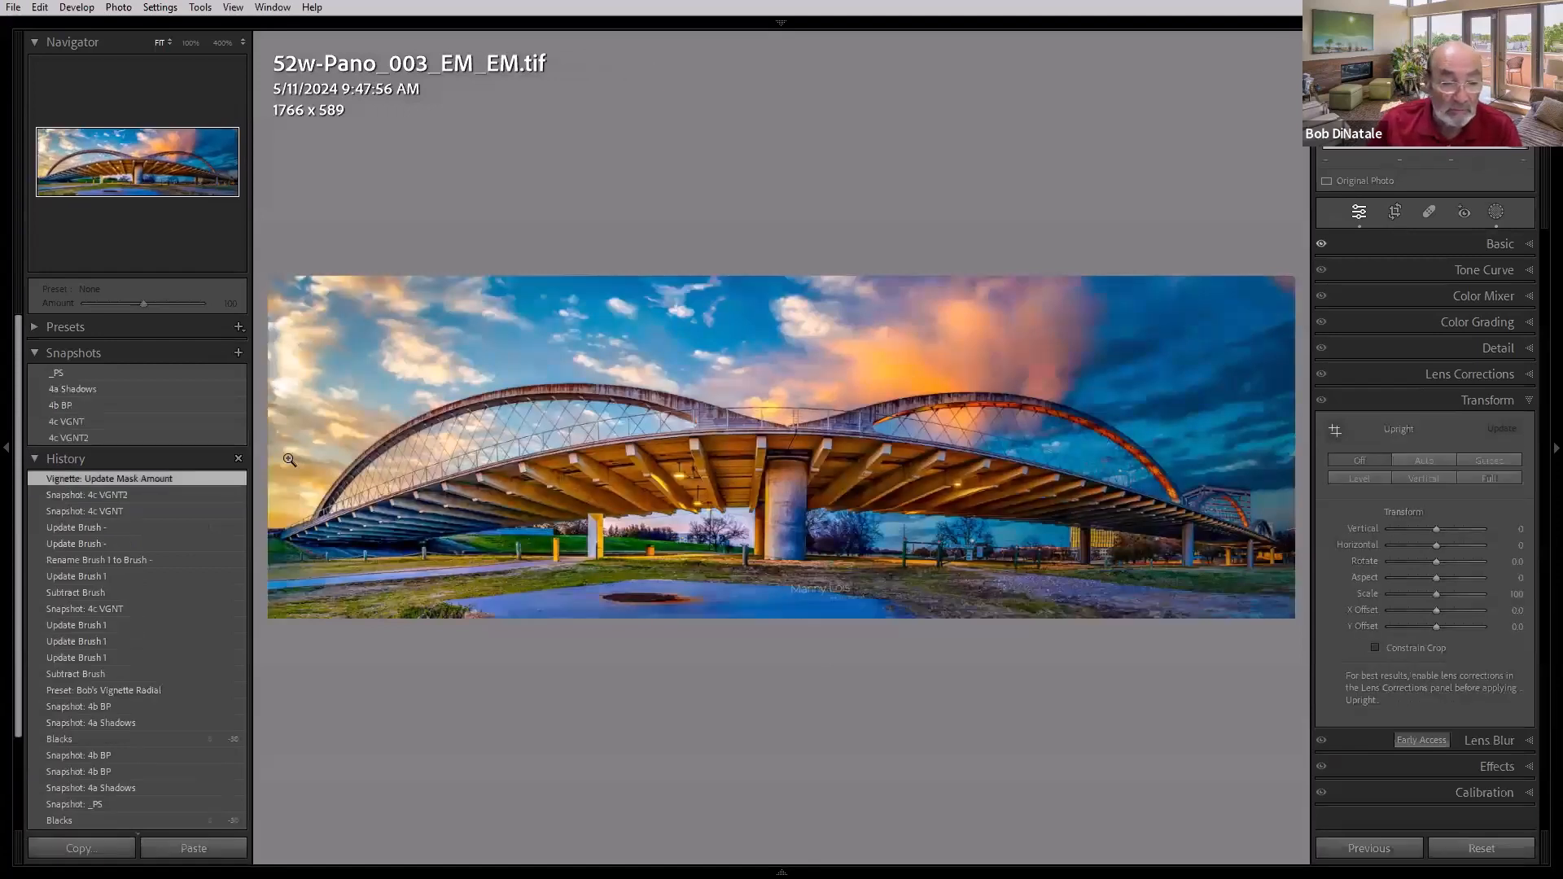
{"action": "left_click", "coordinate": [74, 372]}
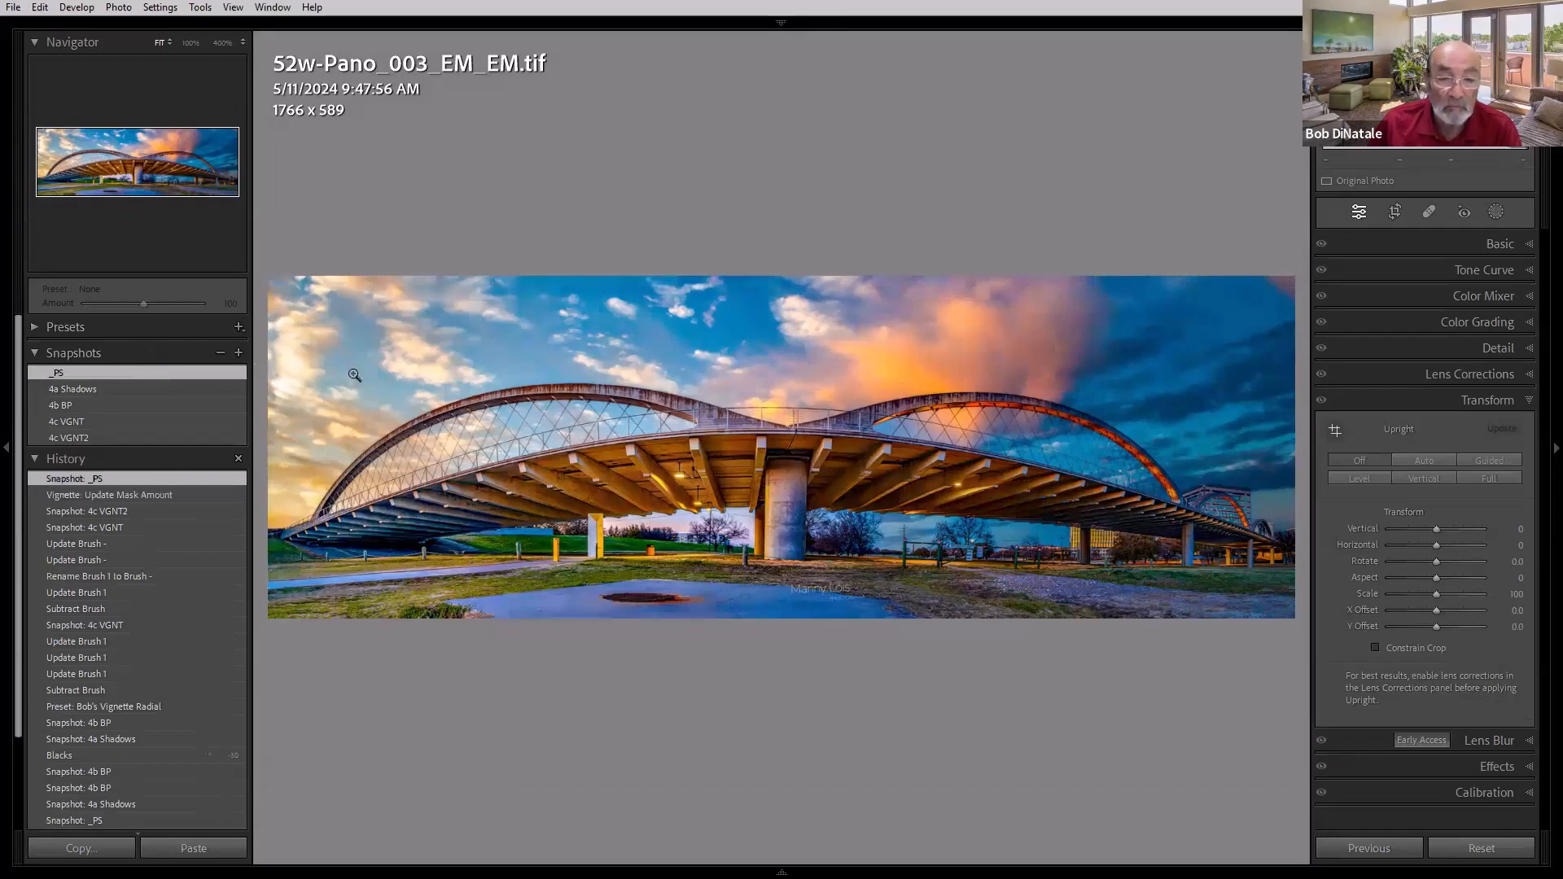
{"action": "right_click", "coordinate": [619, 423]}
{"action": "mouse_move", "coordinate": [664, 516]}
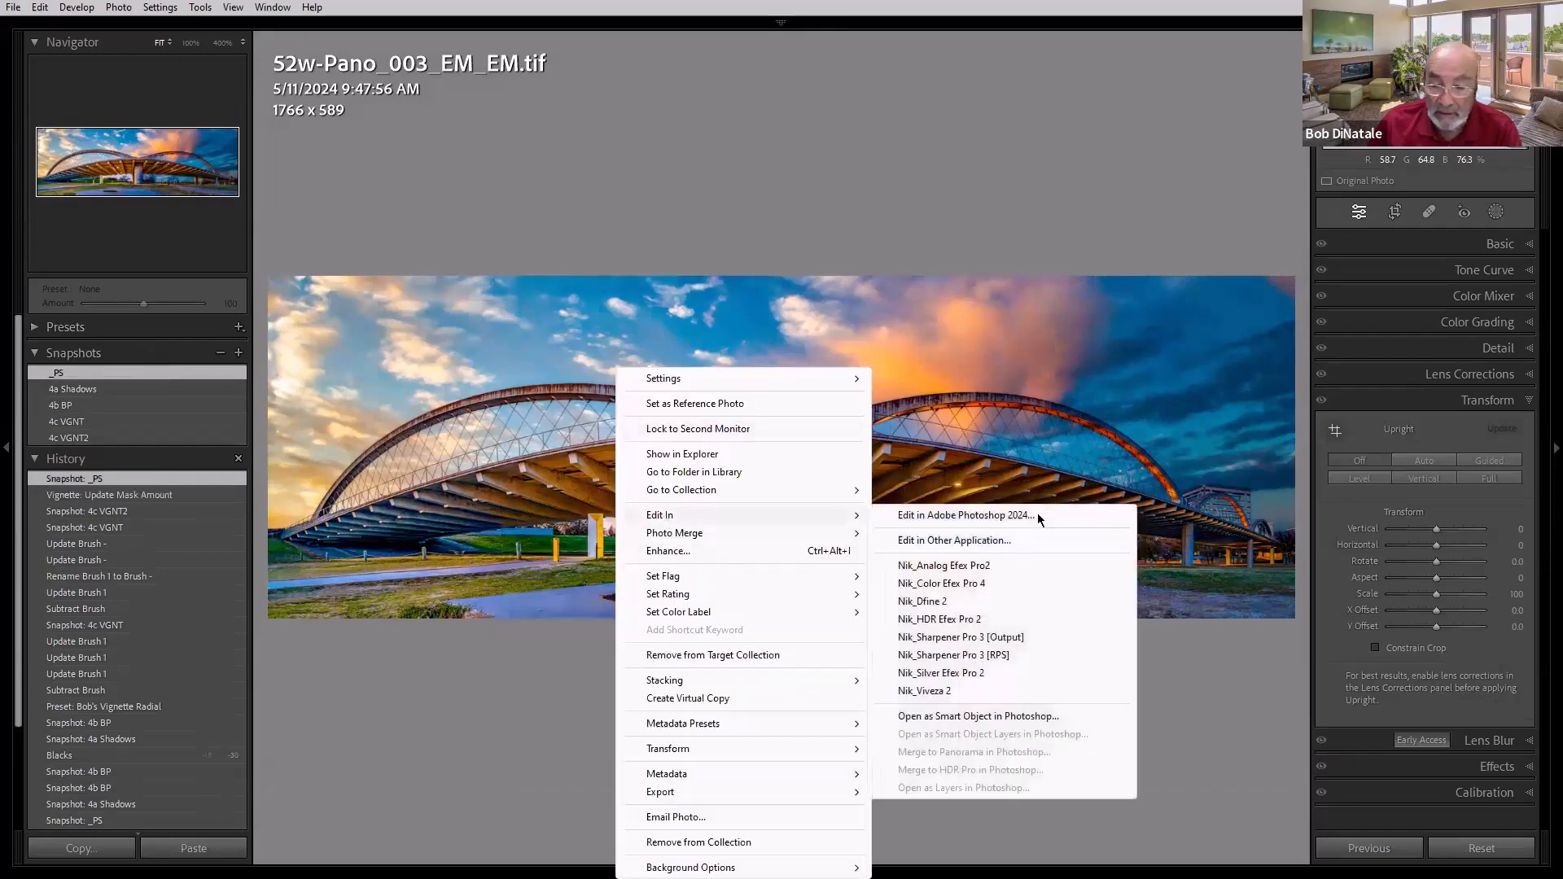
{"action": "left_click", "coordinate": [1022, 515]}
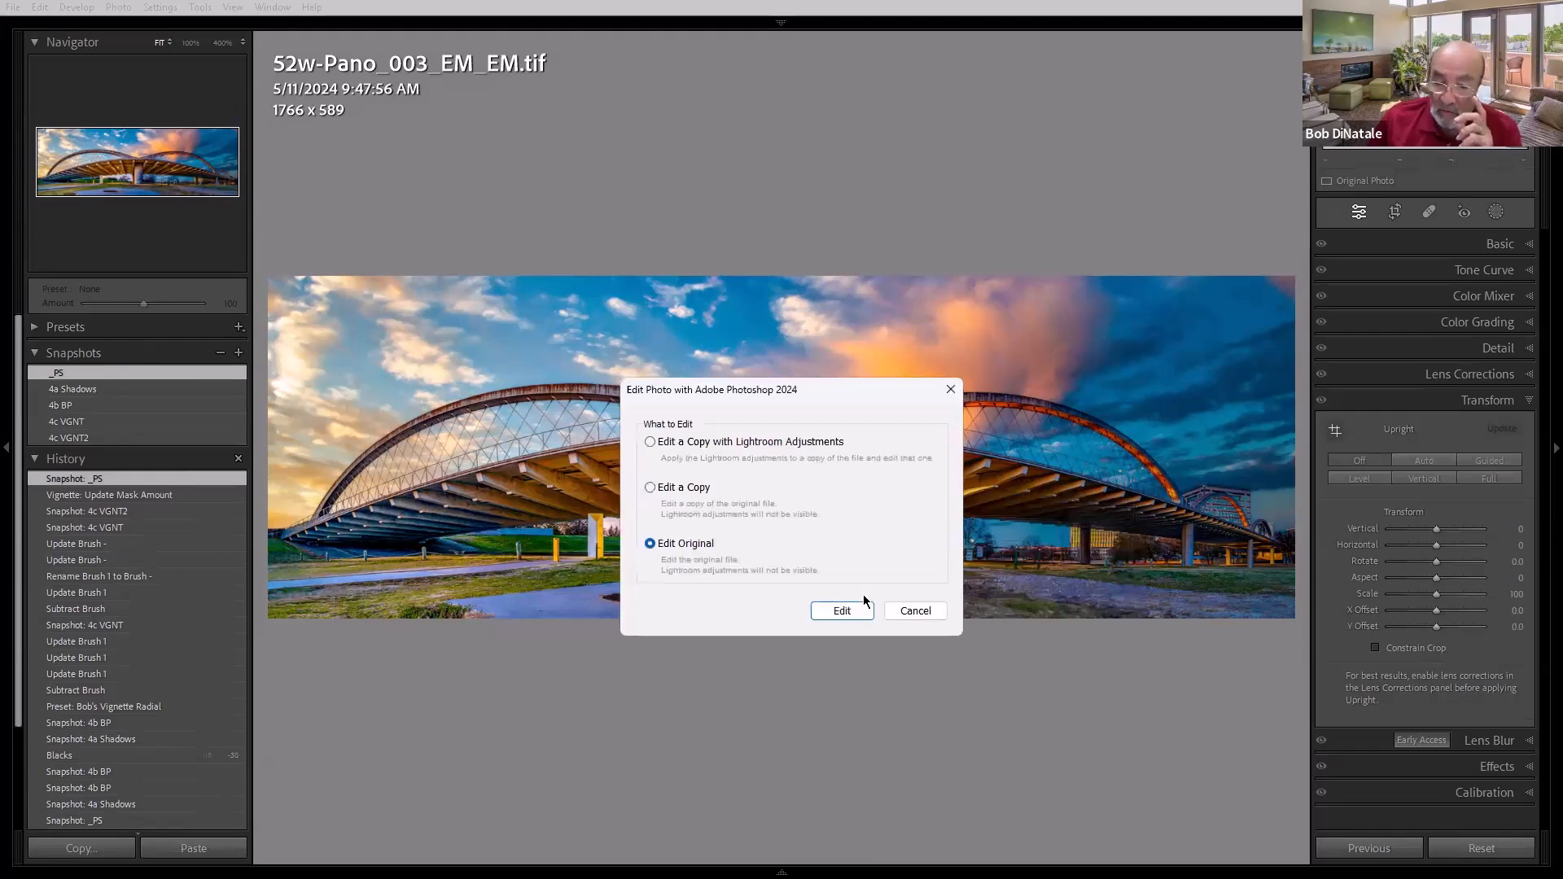
{"action": "left_click", "coordinate": [844, 612]}
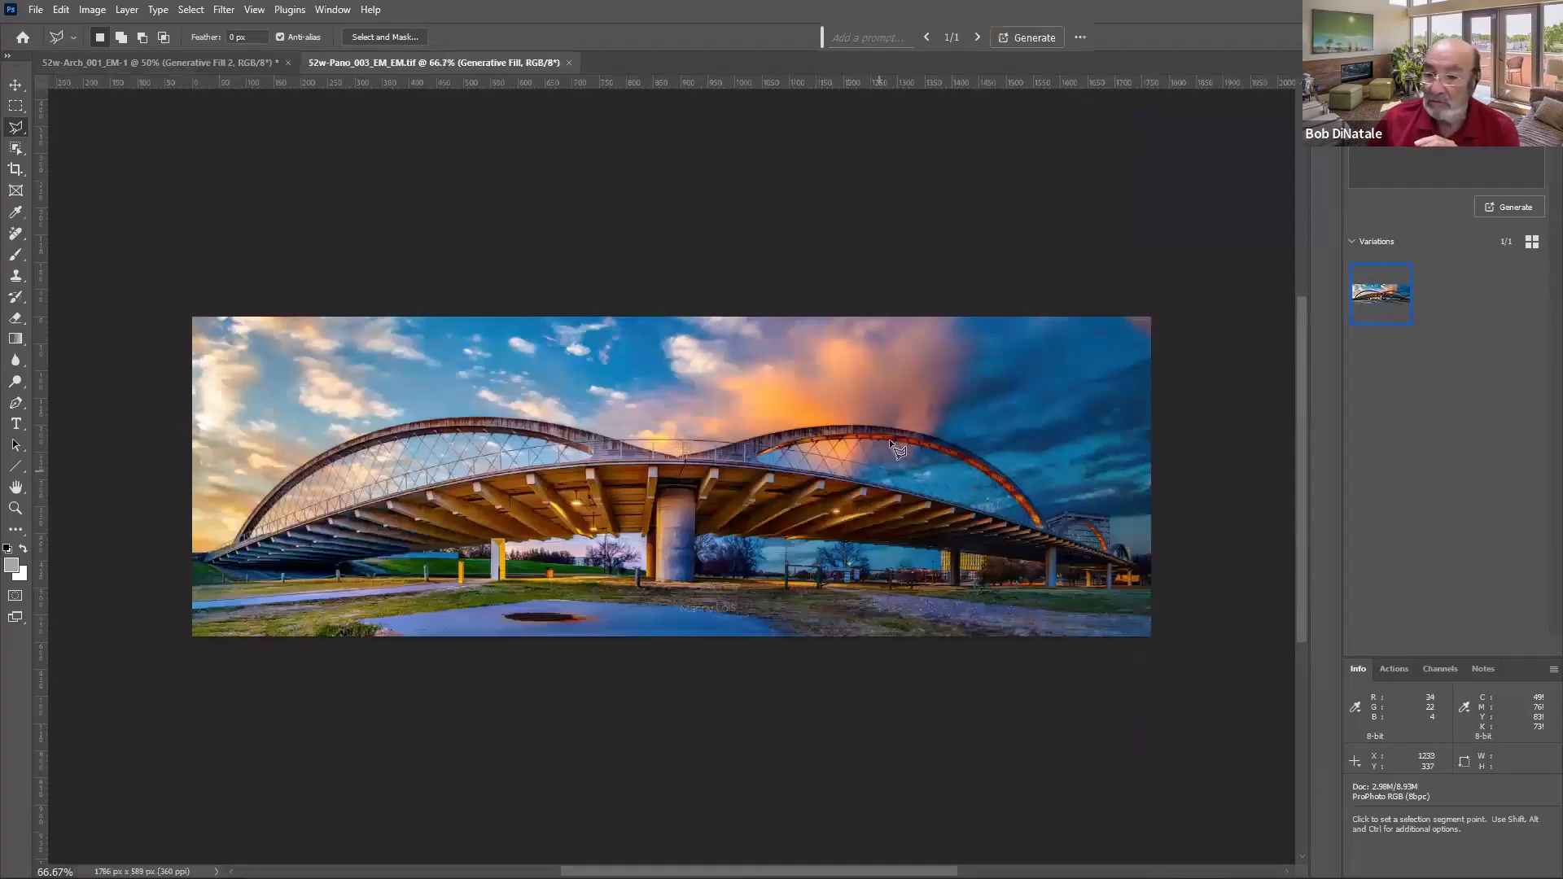
Step: Show the panorama's layers, toggle the Generative Fill layer off and on, and dismiss its layer style settings without changes
{"action": "key", "text": "F7"}
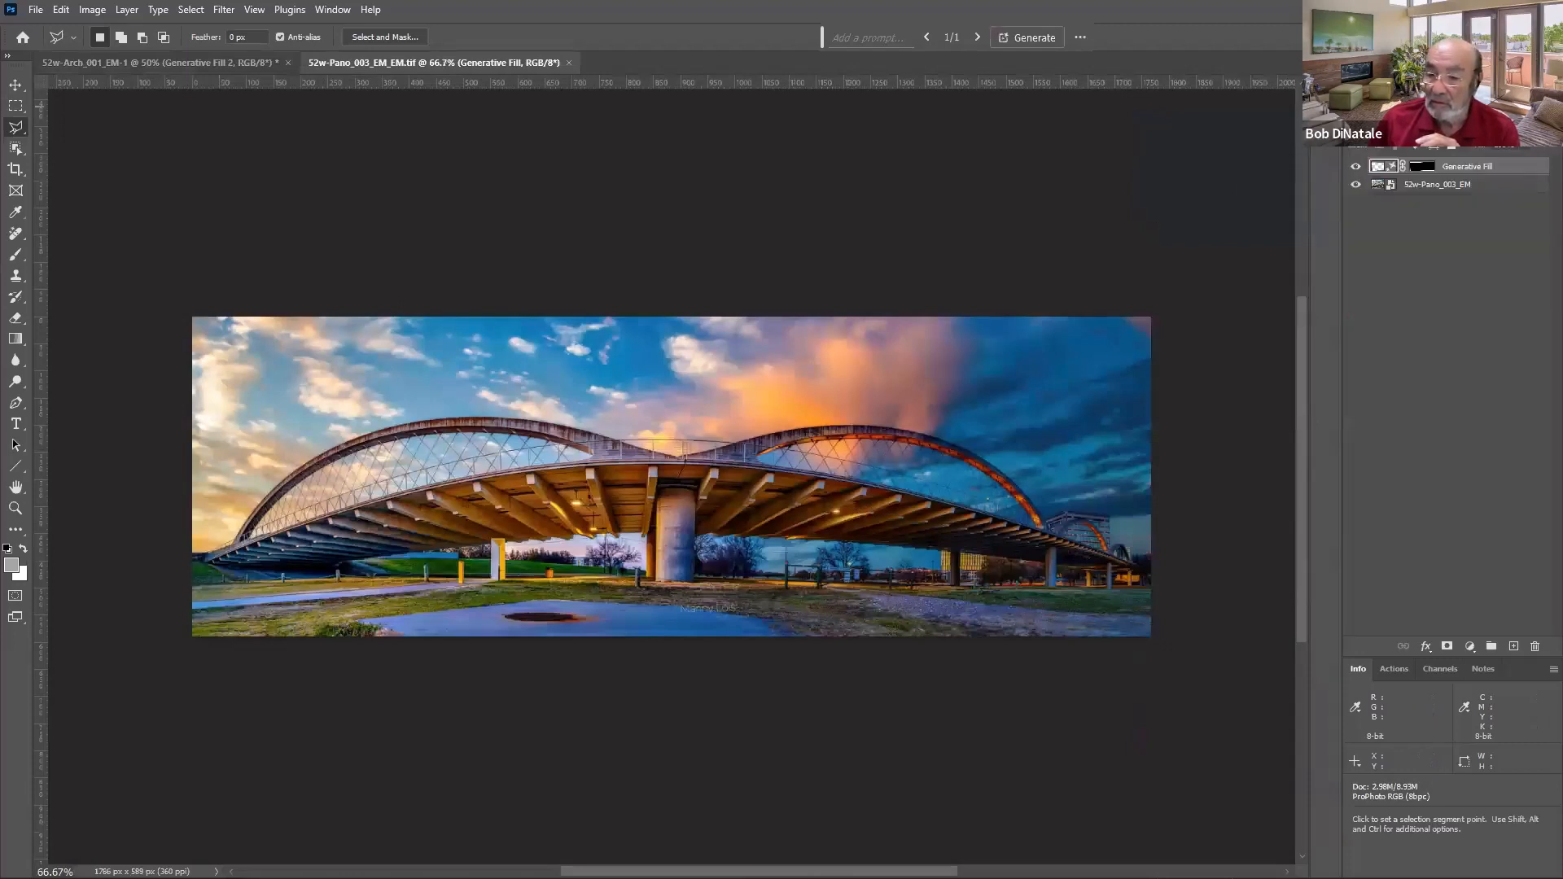
{"action": "left_click", "coordinate": [1356, 167]}
{"action": "left_click", "coordinate": [1355, 168]}
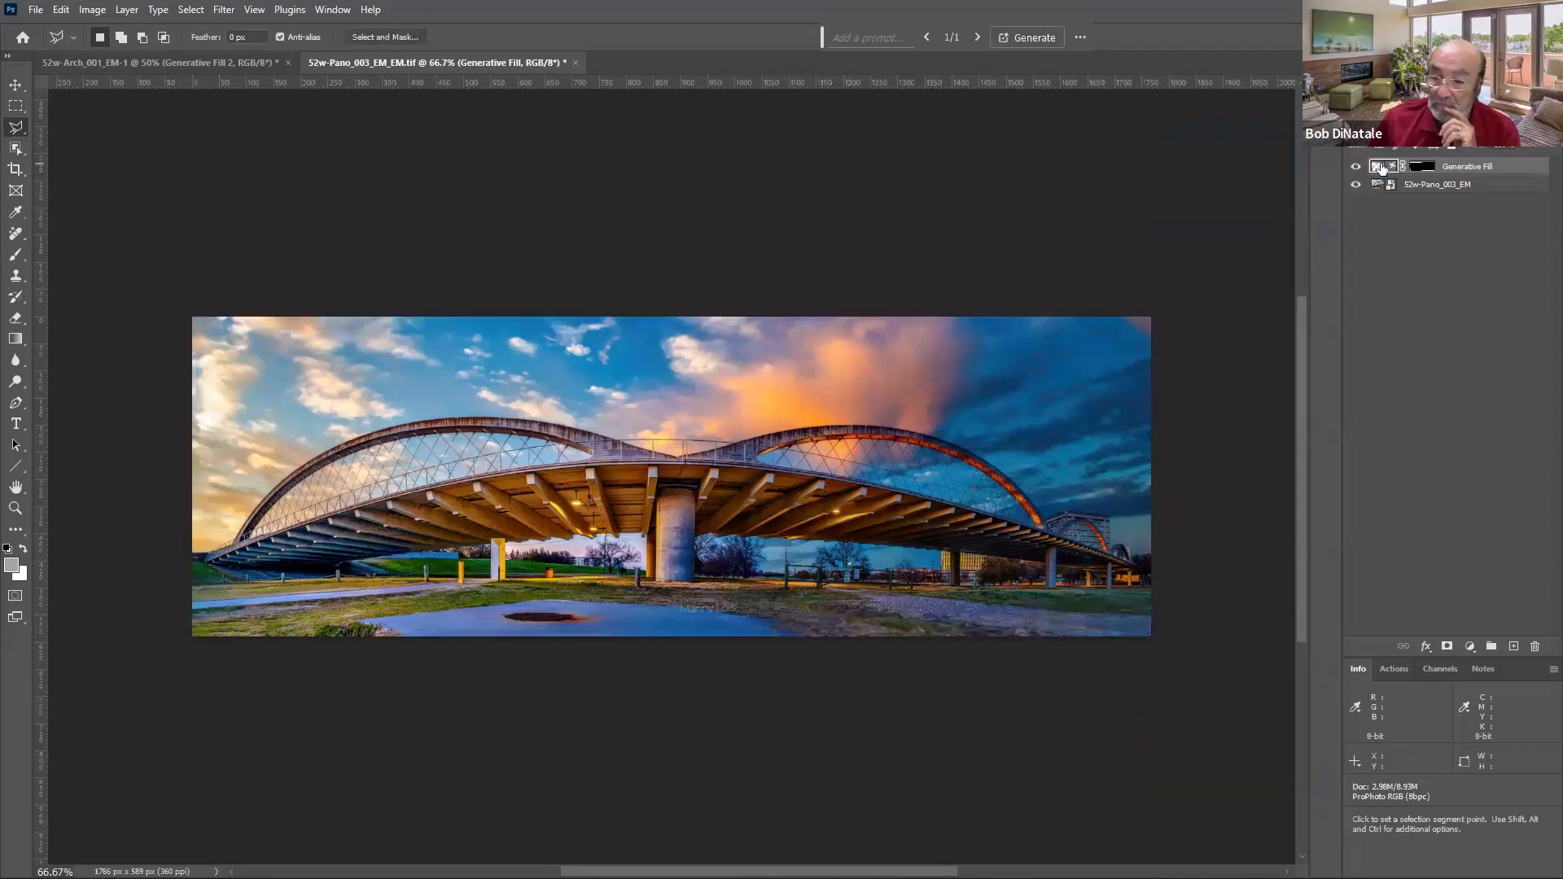
{"action": "double_click", "coordinate": [1379, 168]}
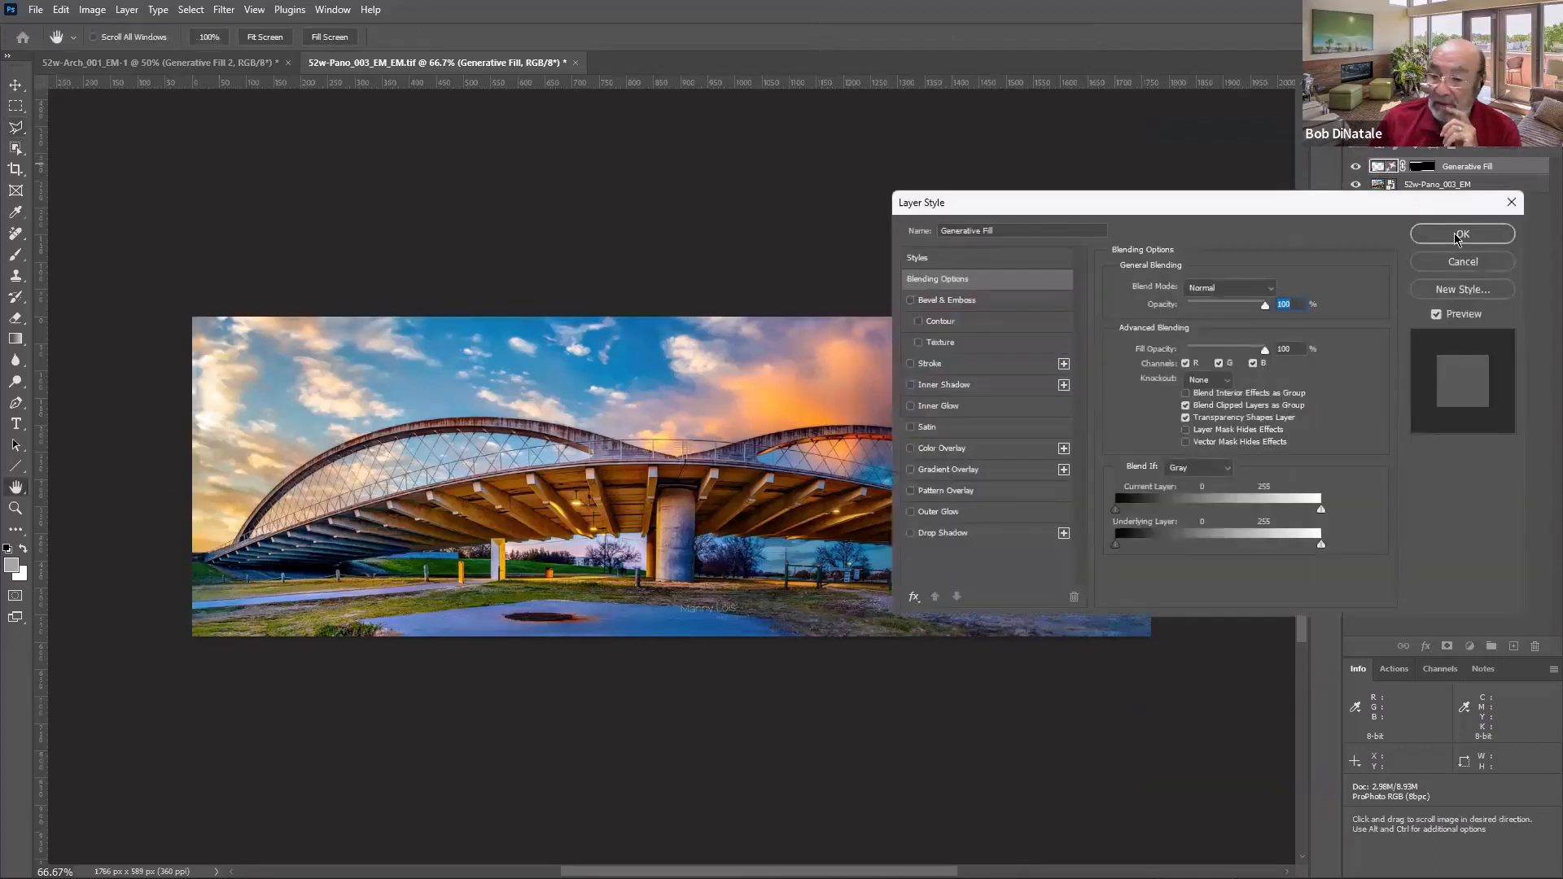
{"action": "left_click", "coordinate": [1463, 262]}
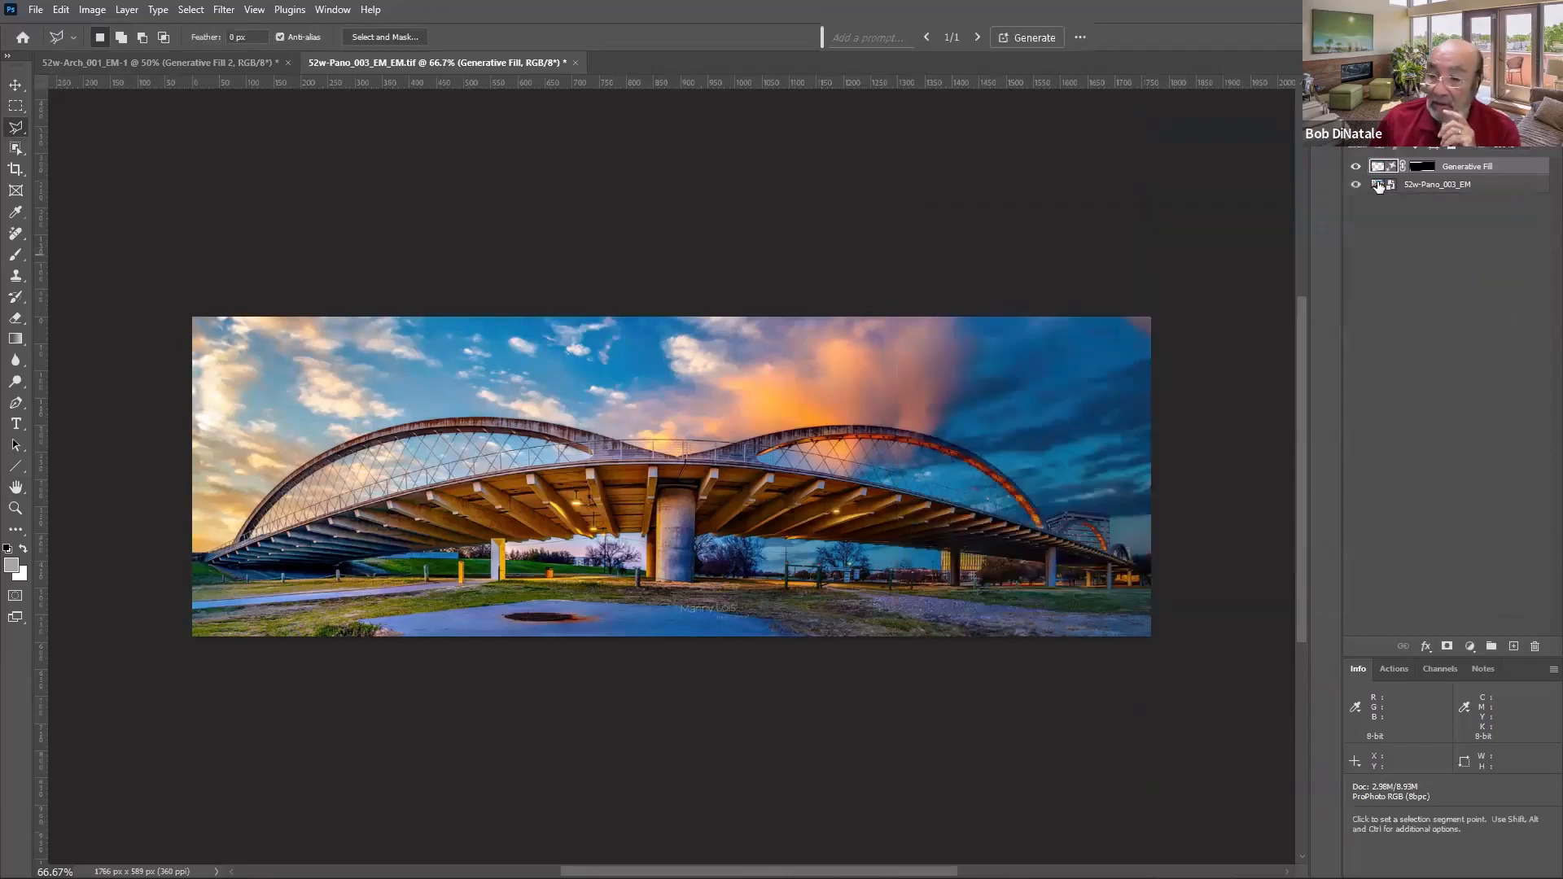
Step: Compare the panorama's edges without and with the Generative Fill layer, check the layer's fill variation, and return to the layer list
{"action": "left_click", "coordinate": [1356, 167]}
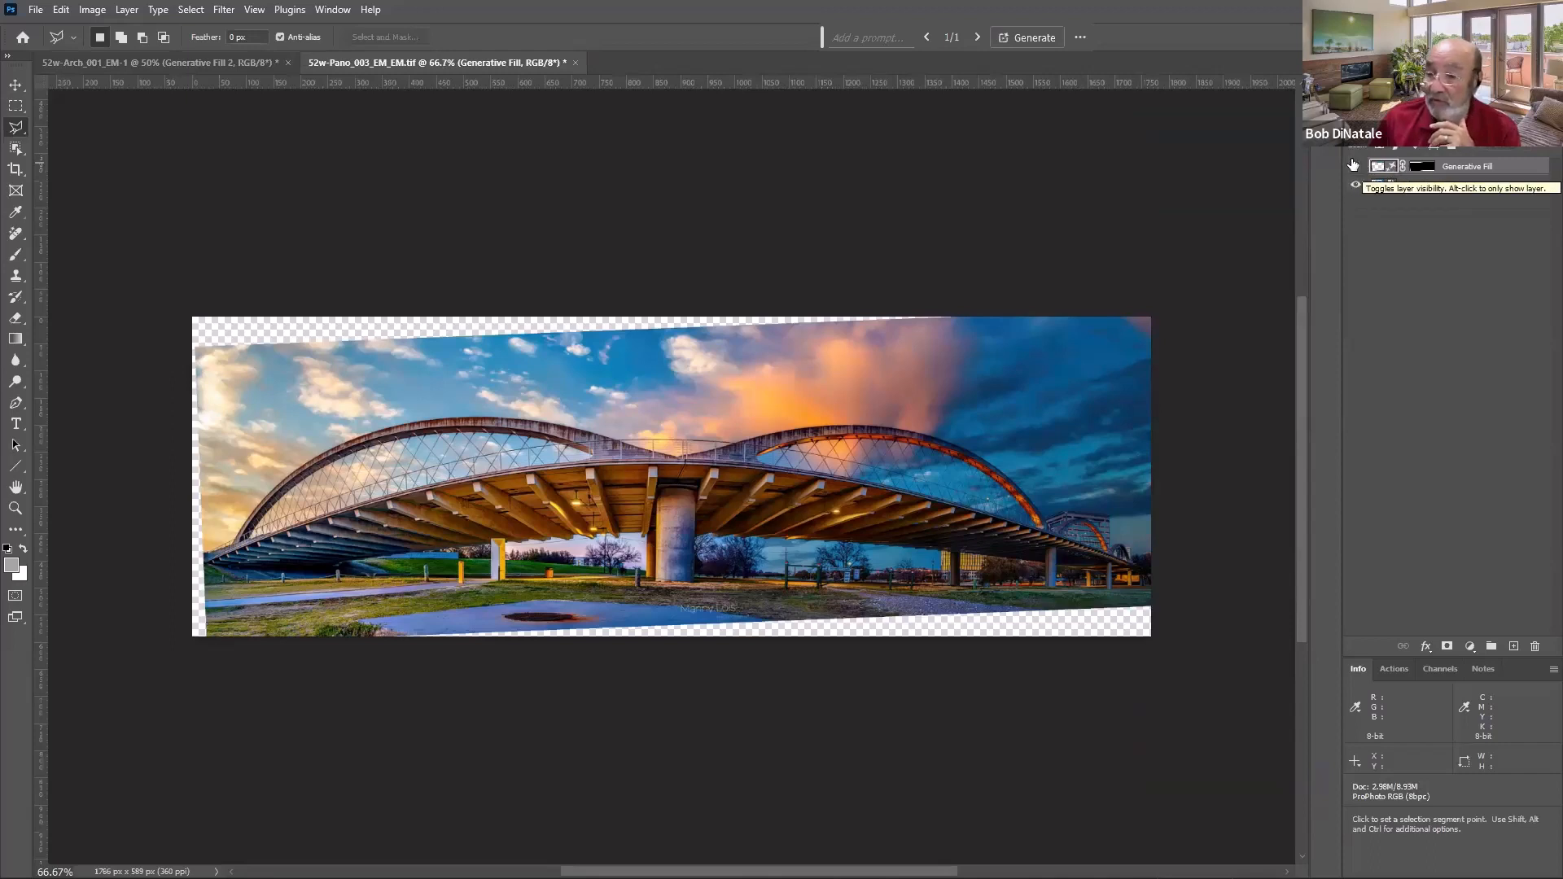
{"action": "left_click", "coordinate": [1355, 166]}
{"action": "left_click", "coordinate": [1406, 80]}
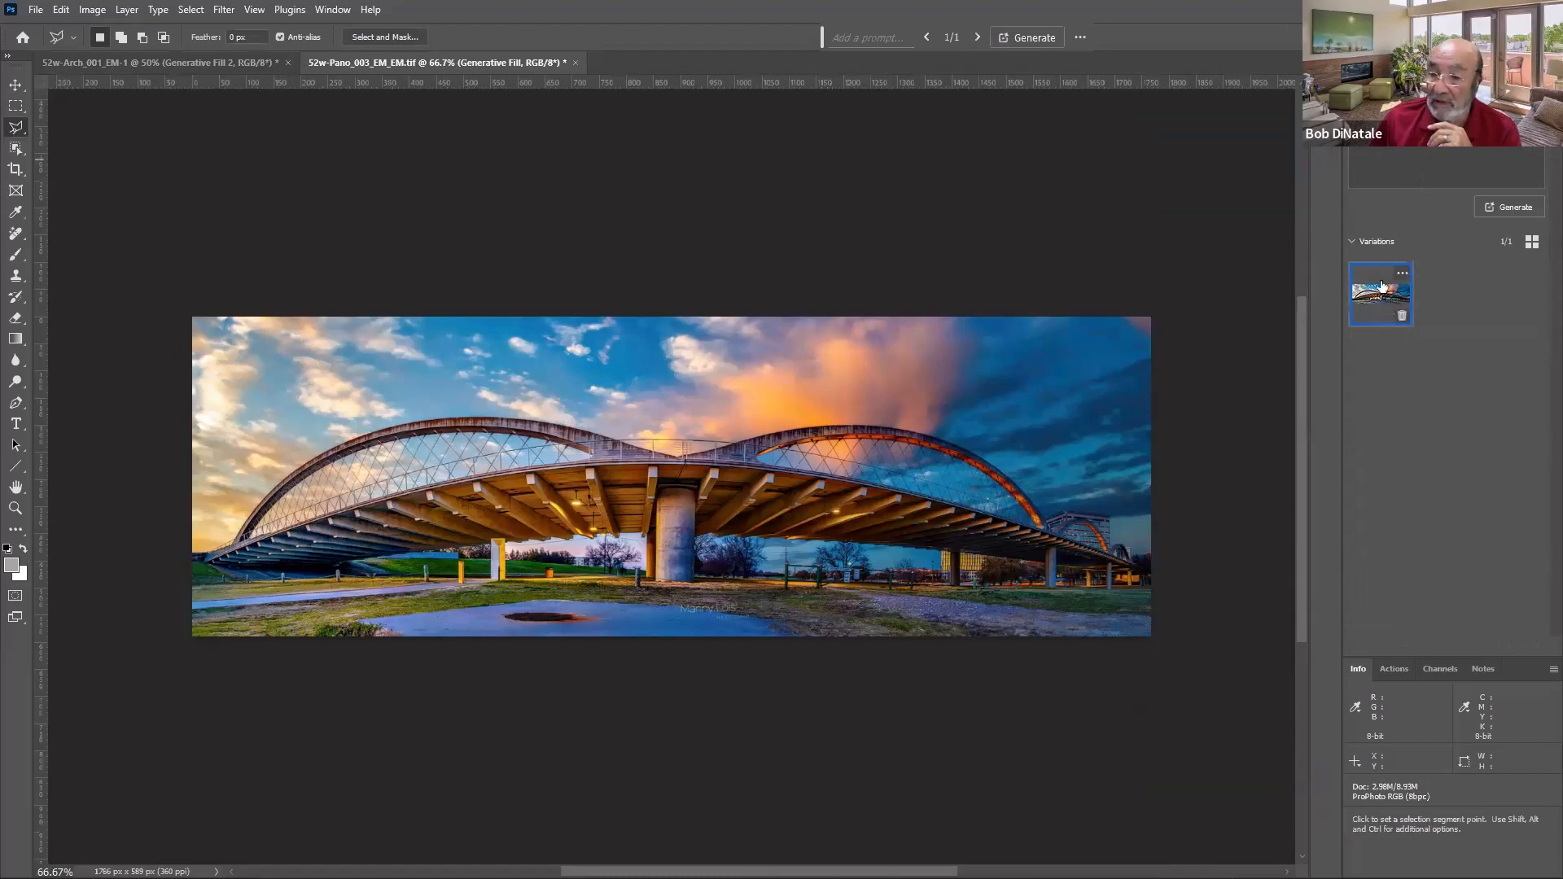
{"action": "left_click", "coordinate": [1364, 81]}
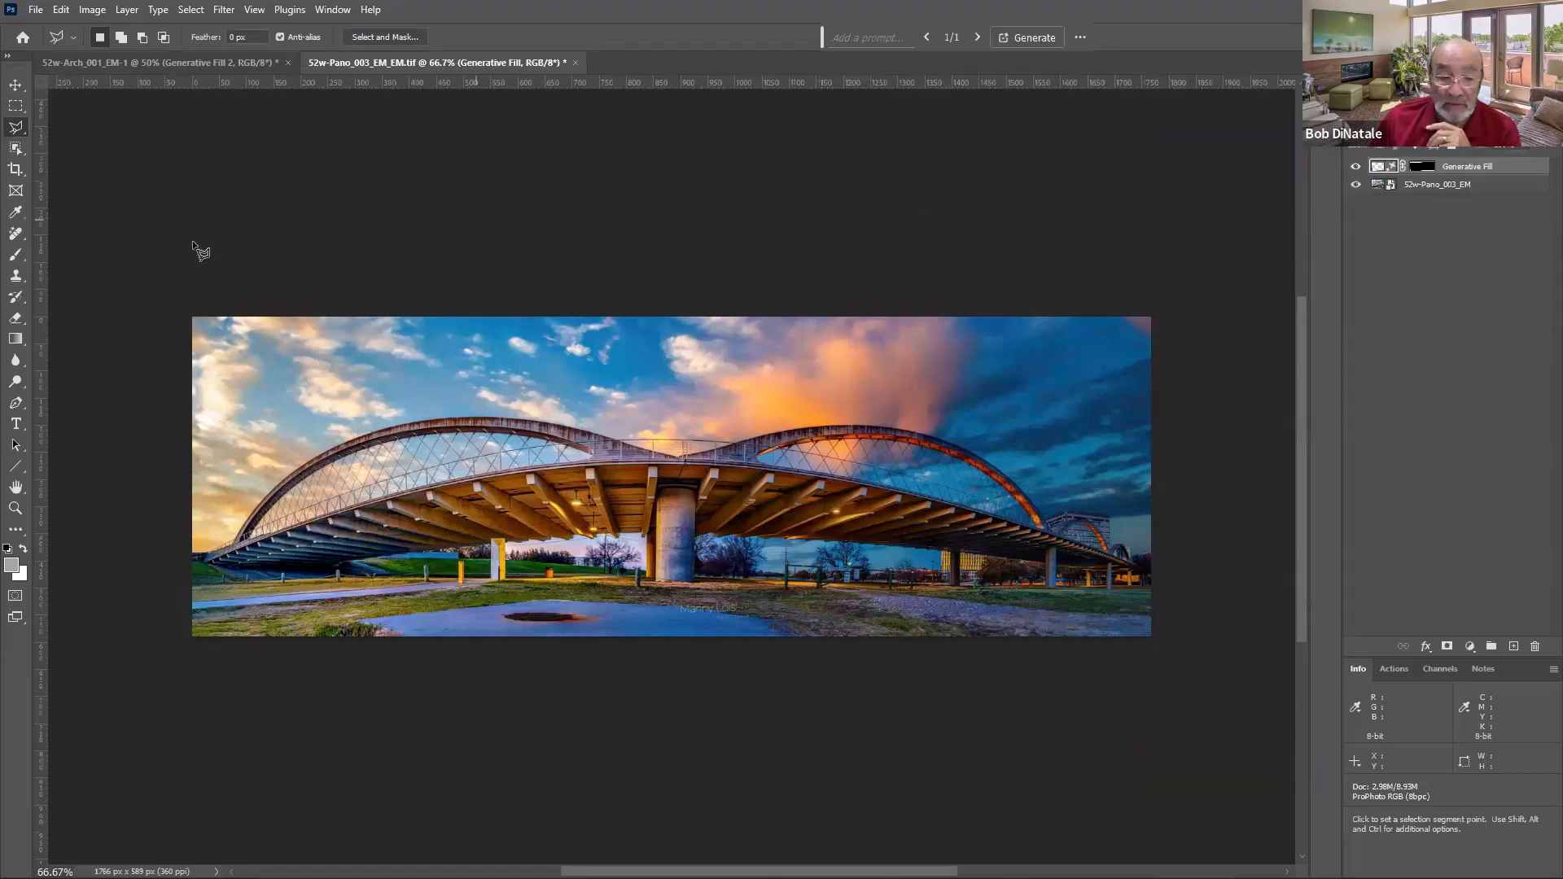
Step: Hide the Generative Fill layer and, with the 52w-Pano_003_EM layer active, outline the blank strip along the image's upper edge with the Polygonal Lasso
{"action": "left_click", "coordinate": [1384, 186]}
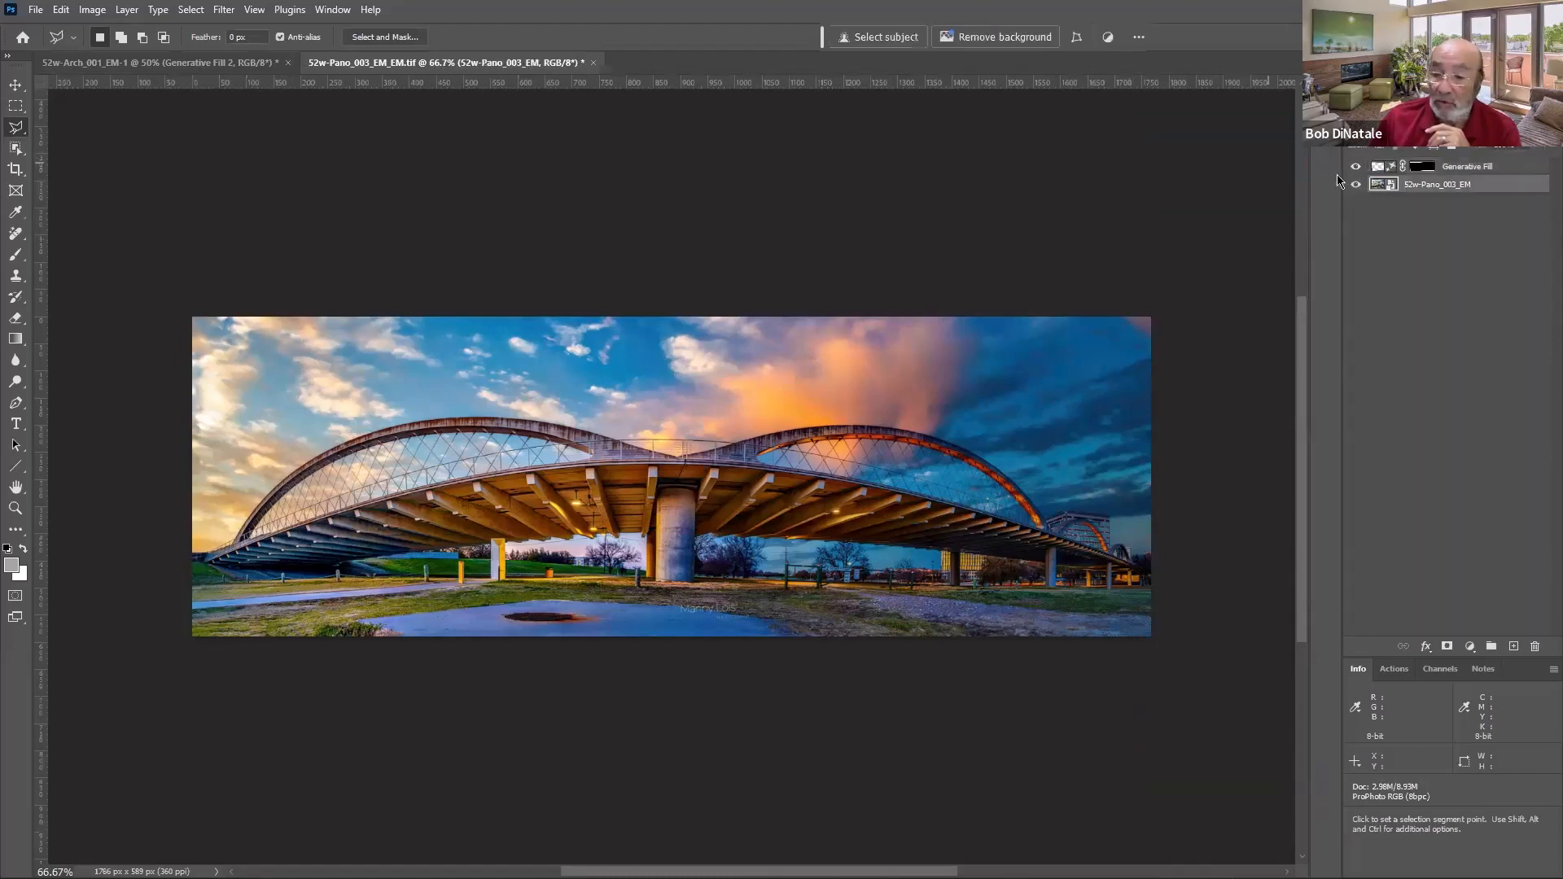
{"action": "left_click", "coordinate": [1356, 166]}
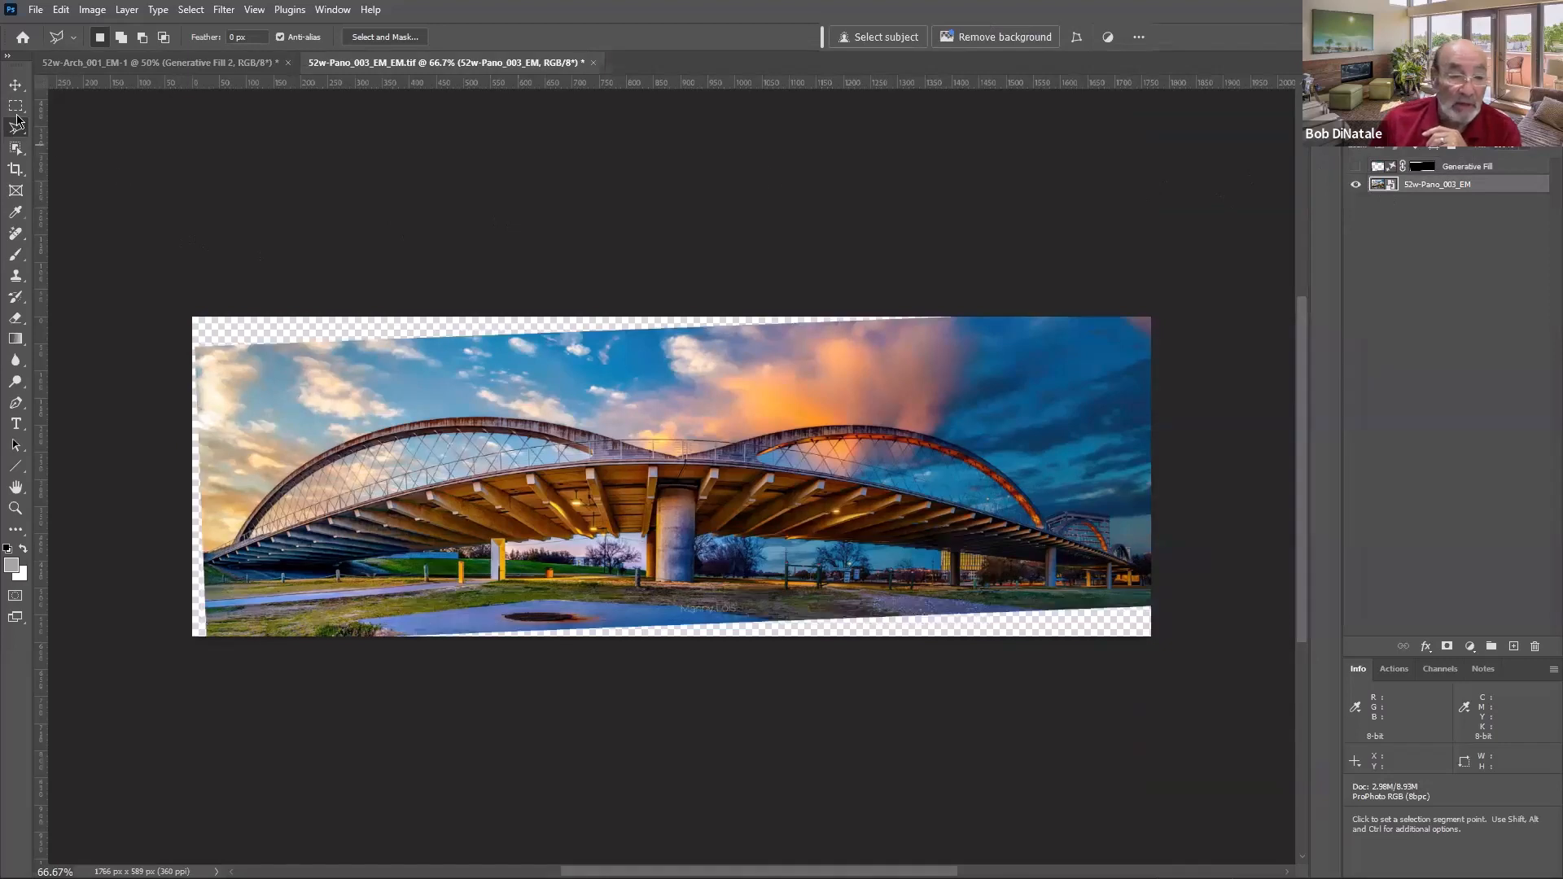
{"action": "left_click", "coordinate": [175, 307]}
{"action": "left_click", "coordinate": [194, 360]}
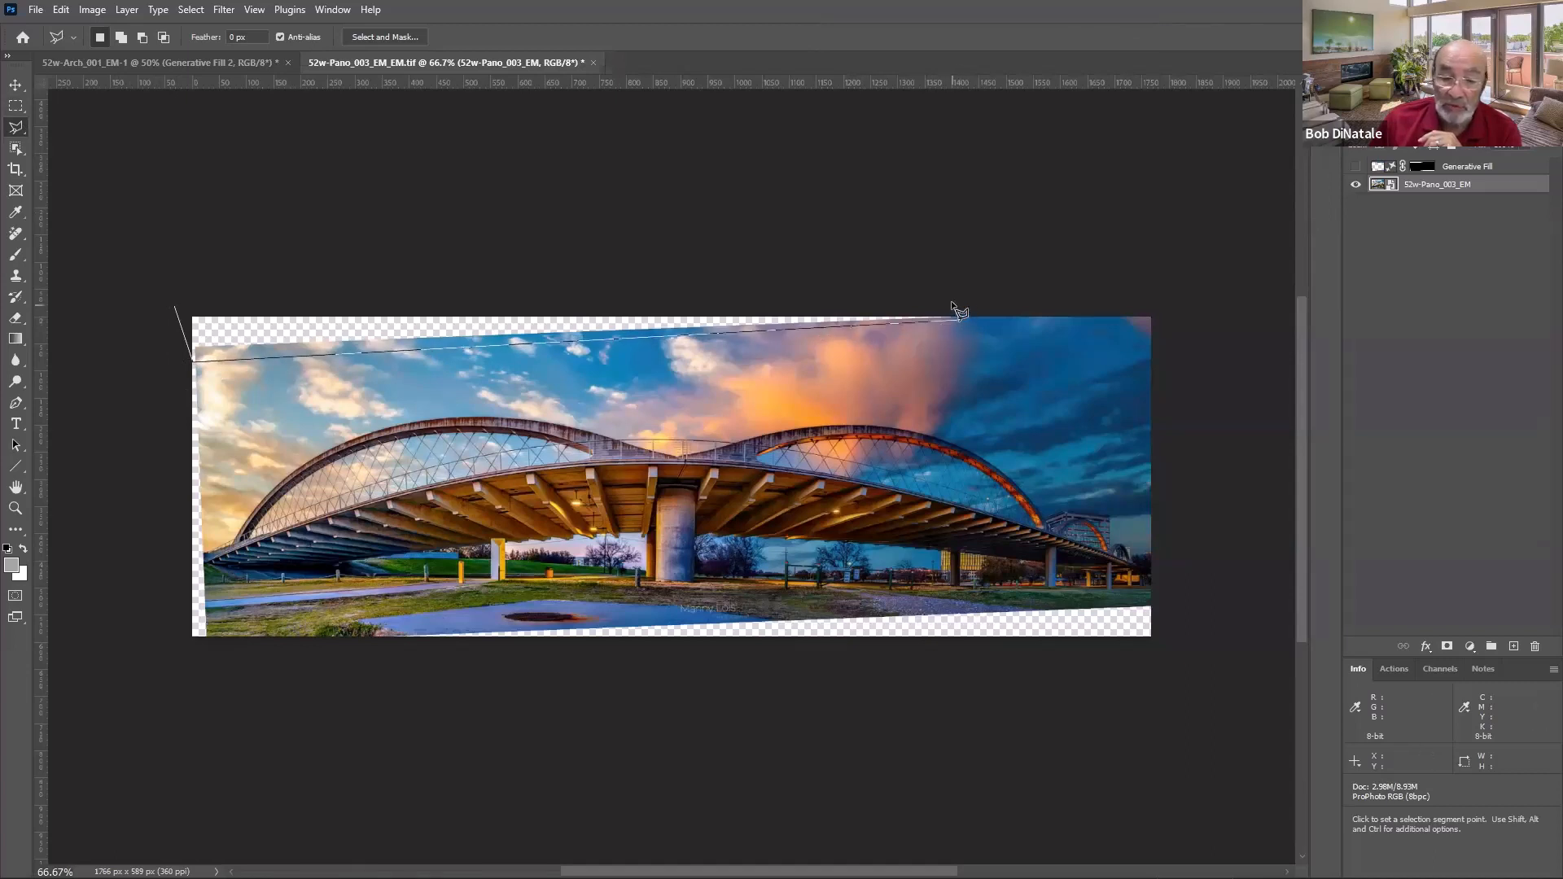
{"action": "double_click", "coordinate": [959, 319]}
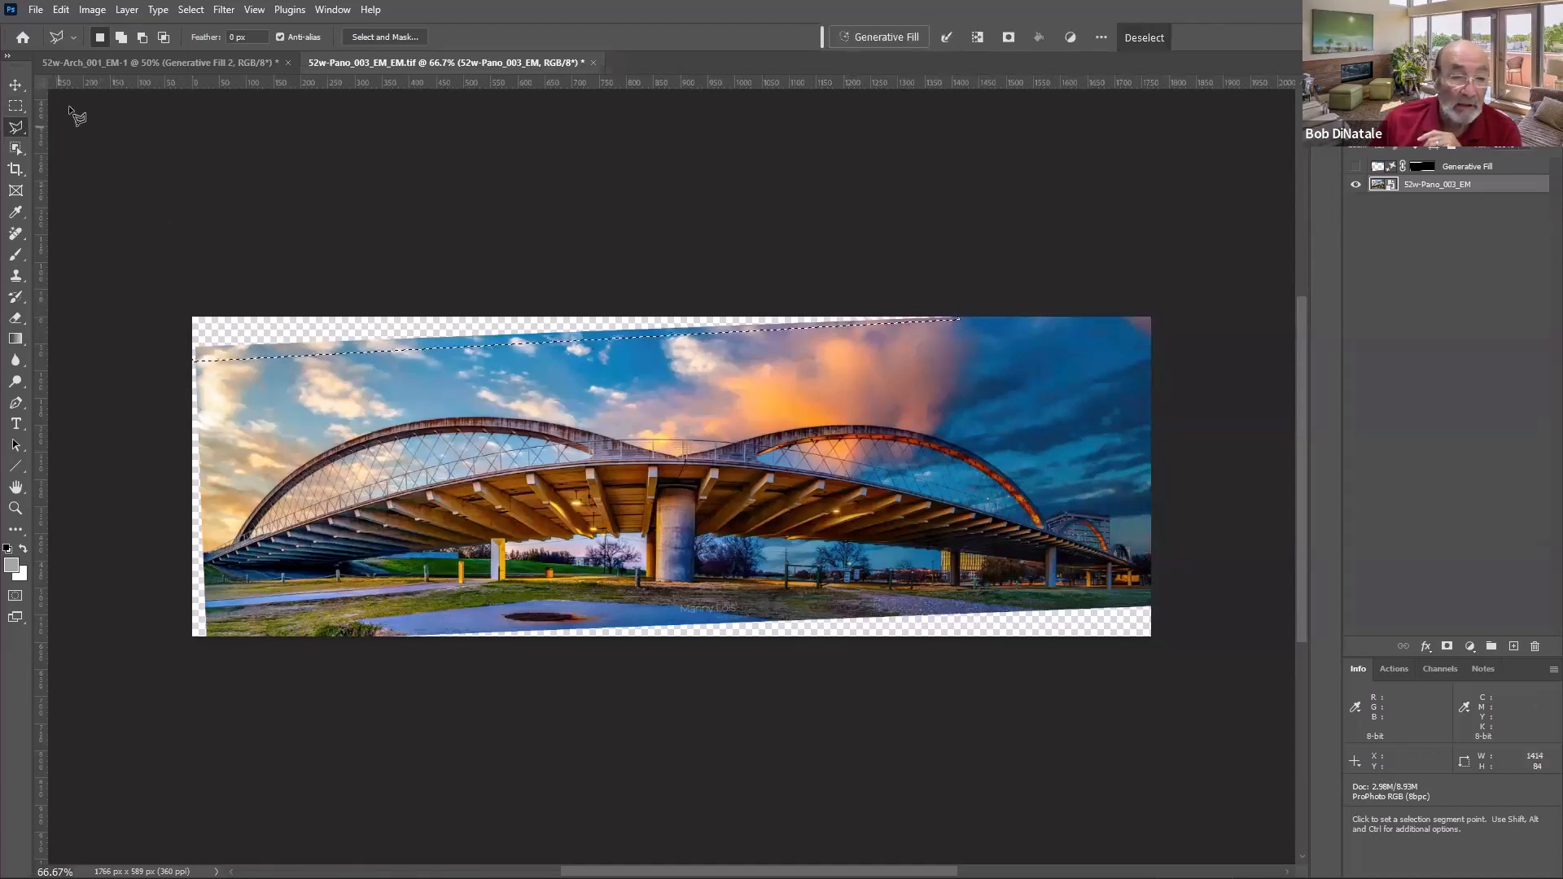
Step: Add the blank strip along the panorama's left edge to the existing Polygonal Lasso selection
{"action": "left_click", "coordinate": [120, 37]}
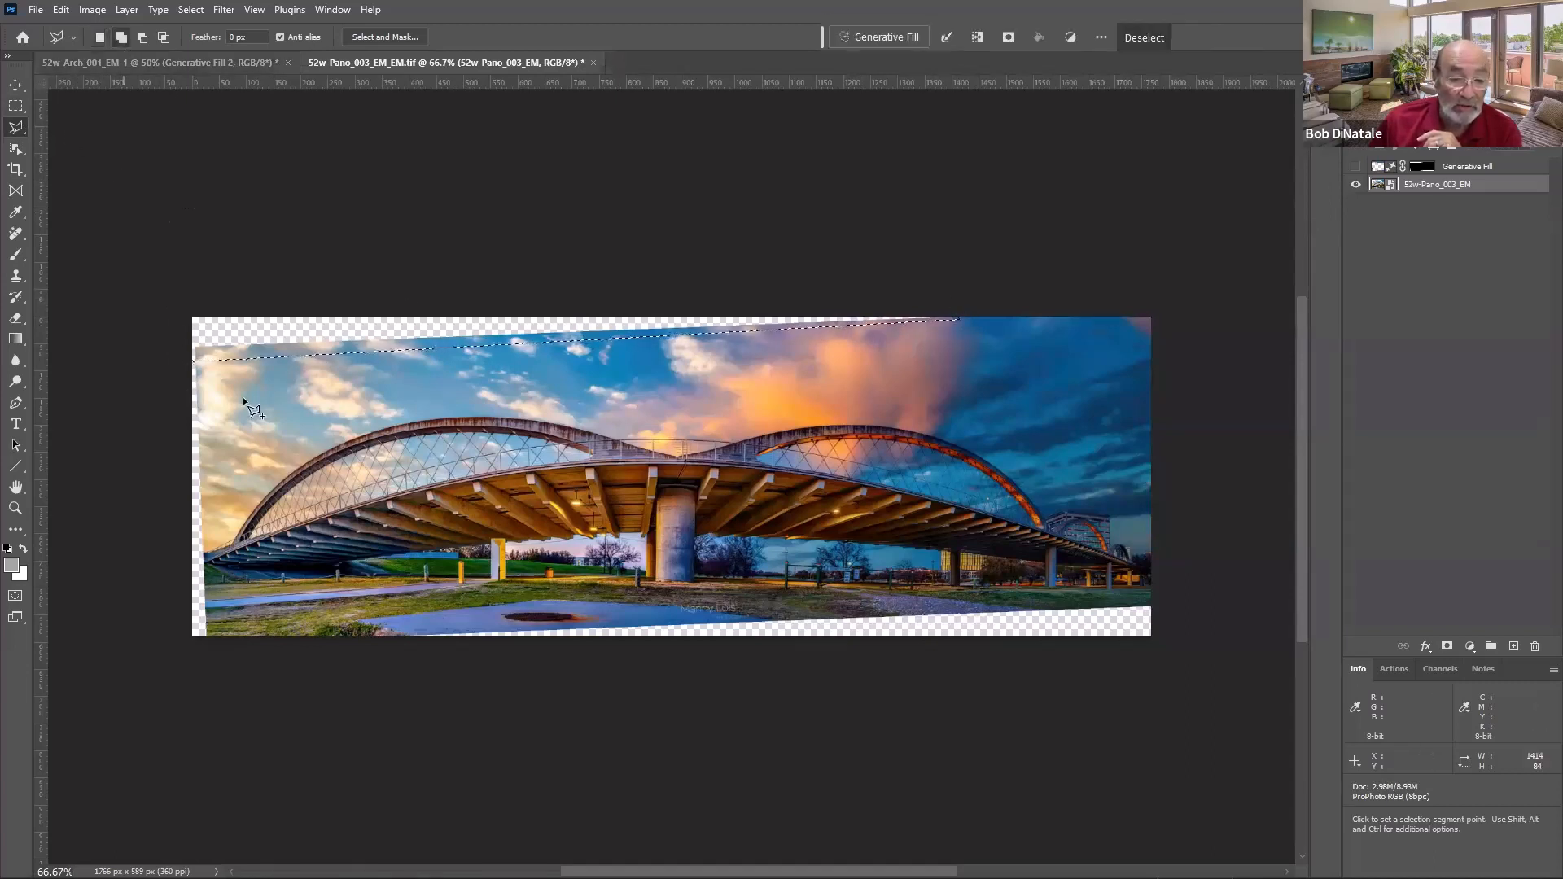
{"action": "left_click", "coordinate": [192, 363]}
{"action": "left_click", "coordinate": [201, 358]}
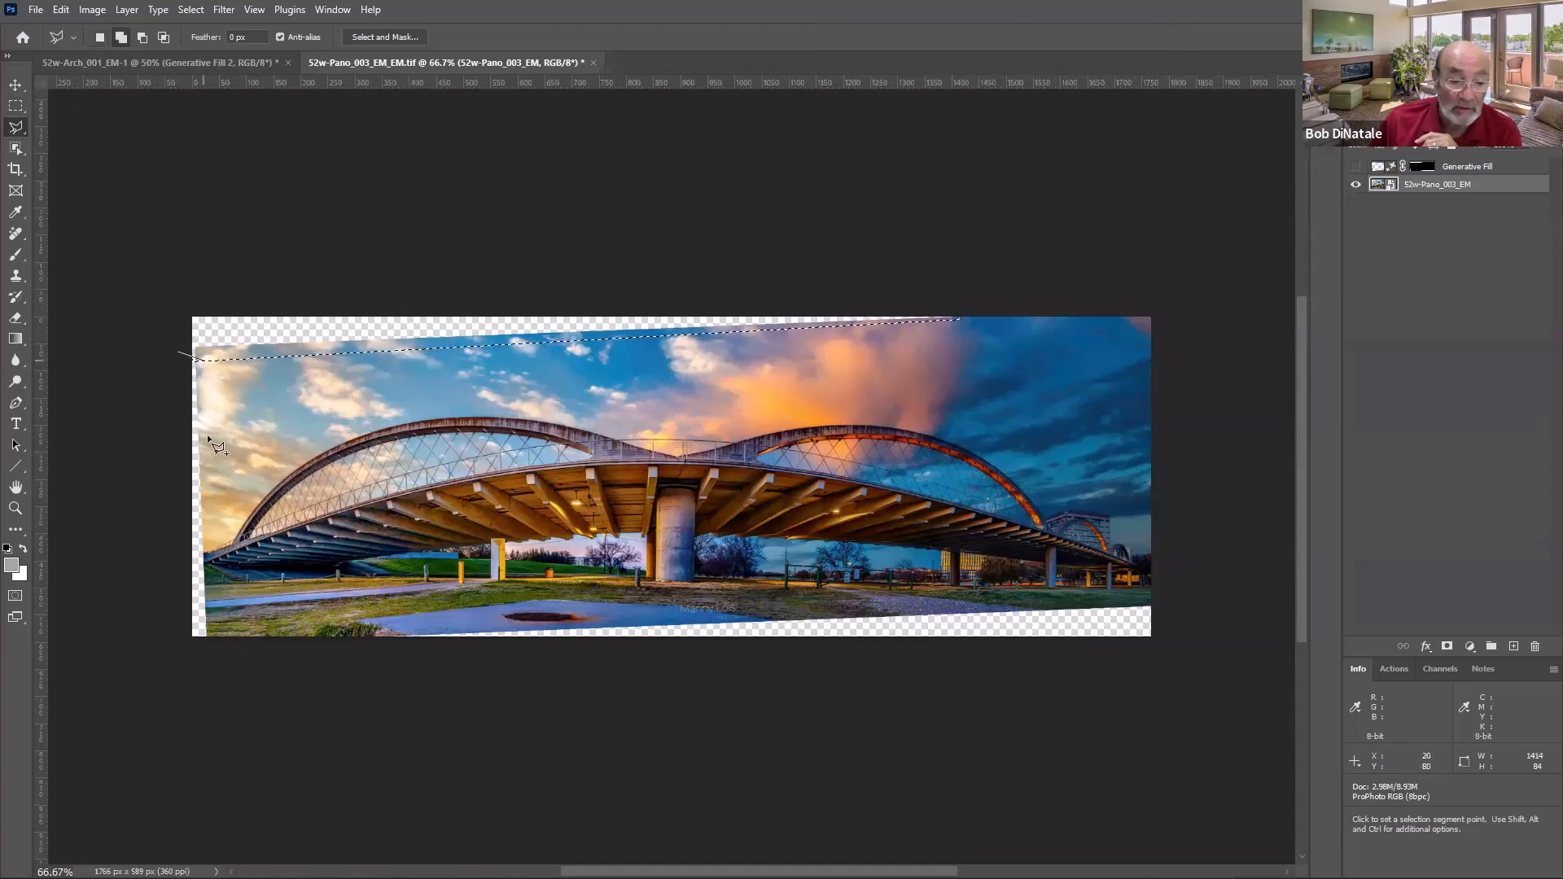
{"action": "left_click", "coordinate": [211, 649]}
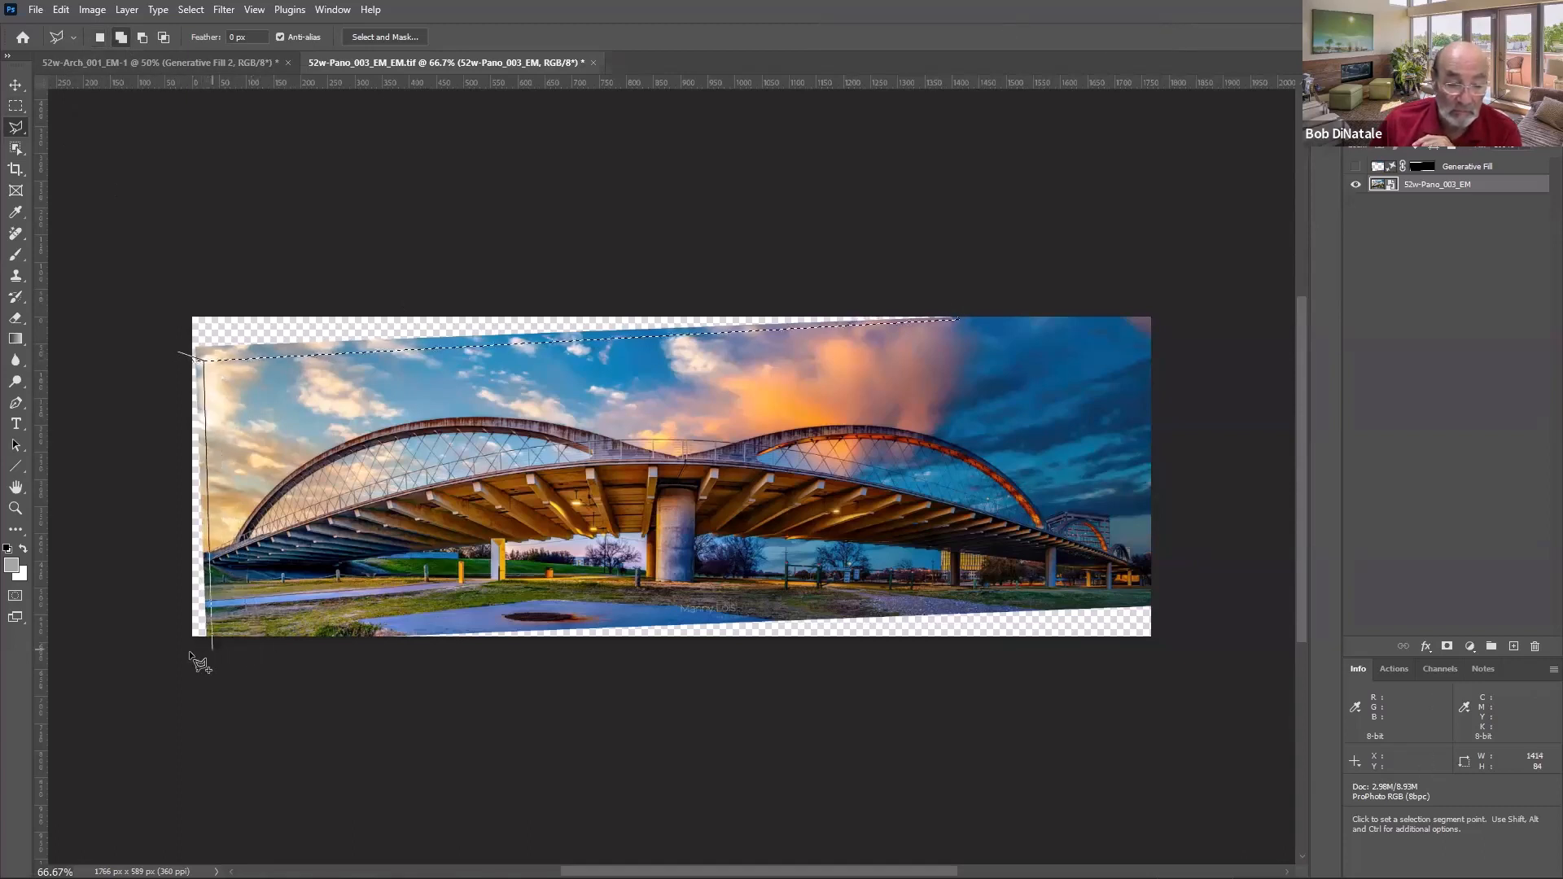
{"action": "double_click", "coordinate": [175, 383]}
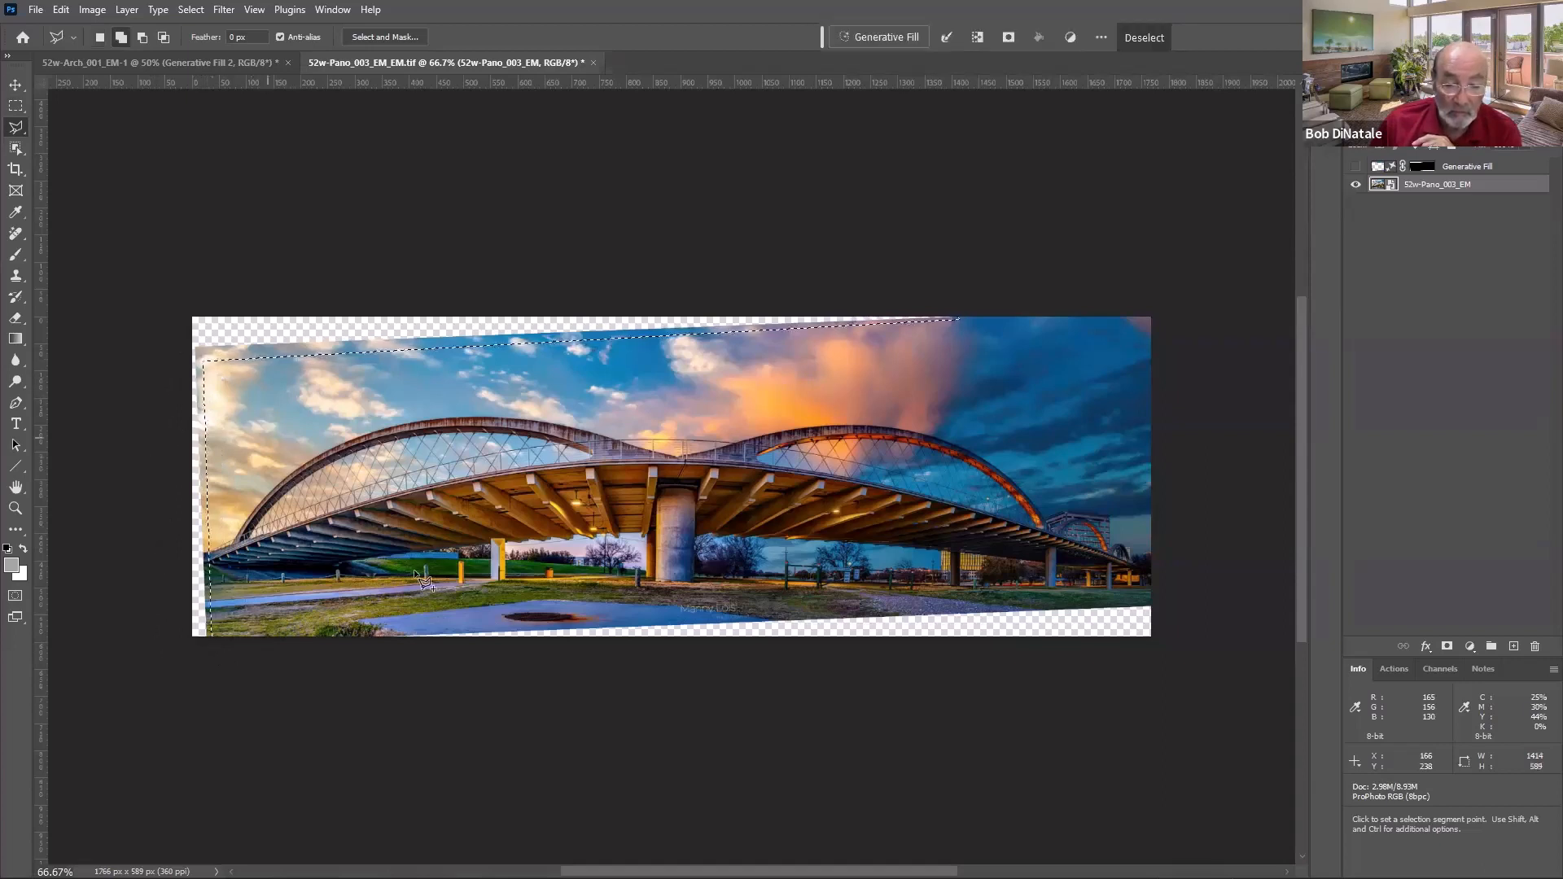
Step: Add the blank wedge along the panorama's lower edge to the existing selection with the Polygonal Lasso
{"action": "left_click", "coordinate": [402, 630]}
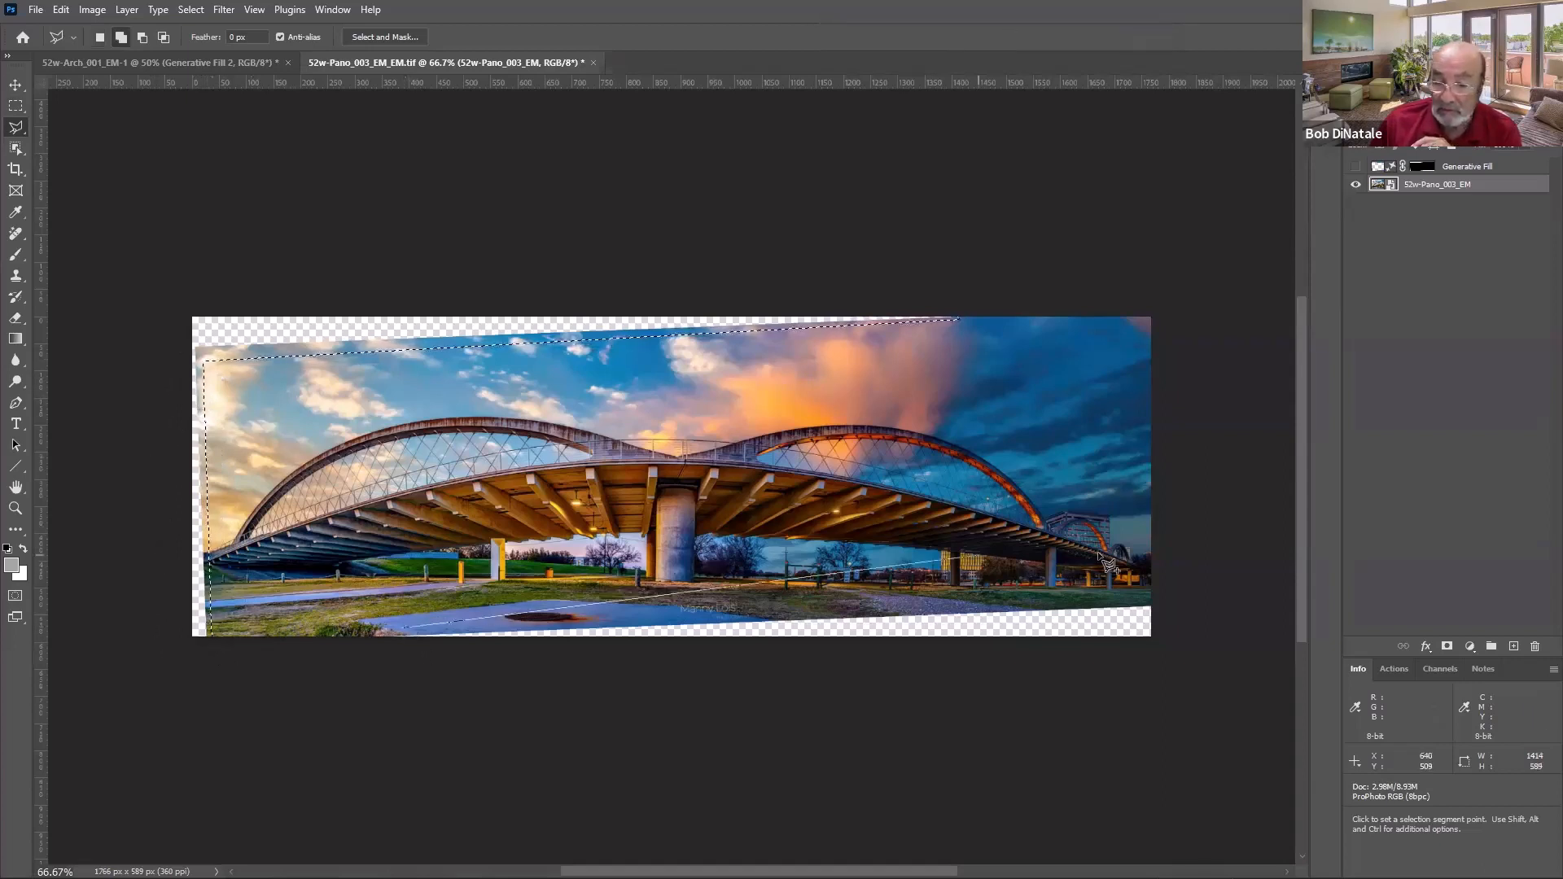
{"action": "left_click", "coordinate": [1162, 649]}
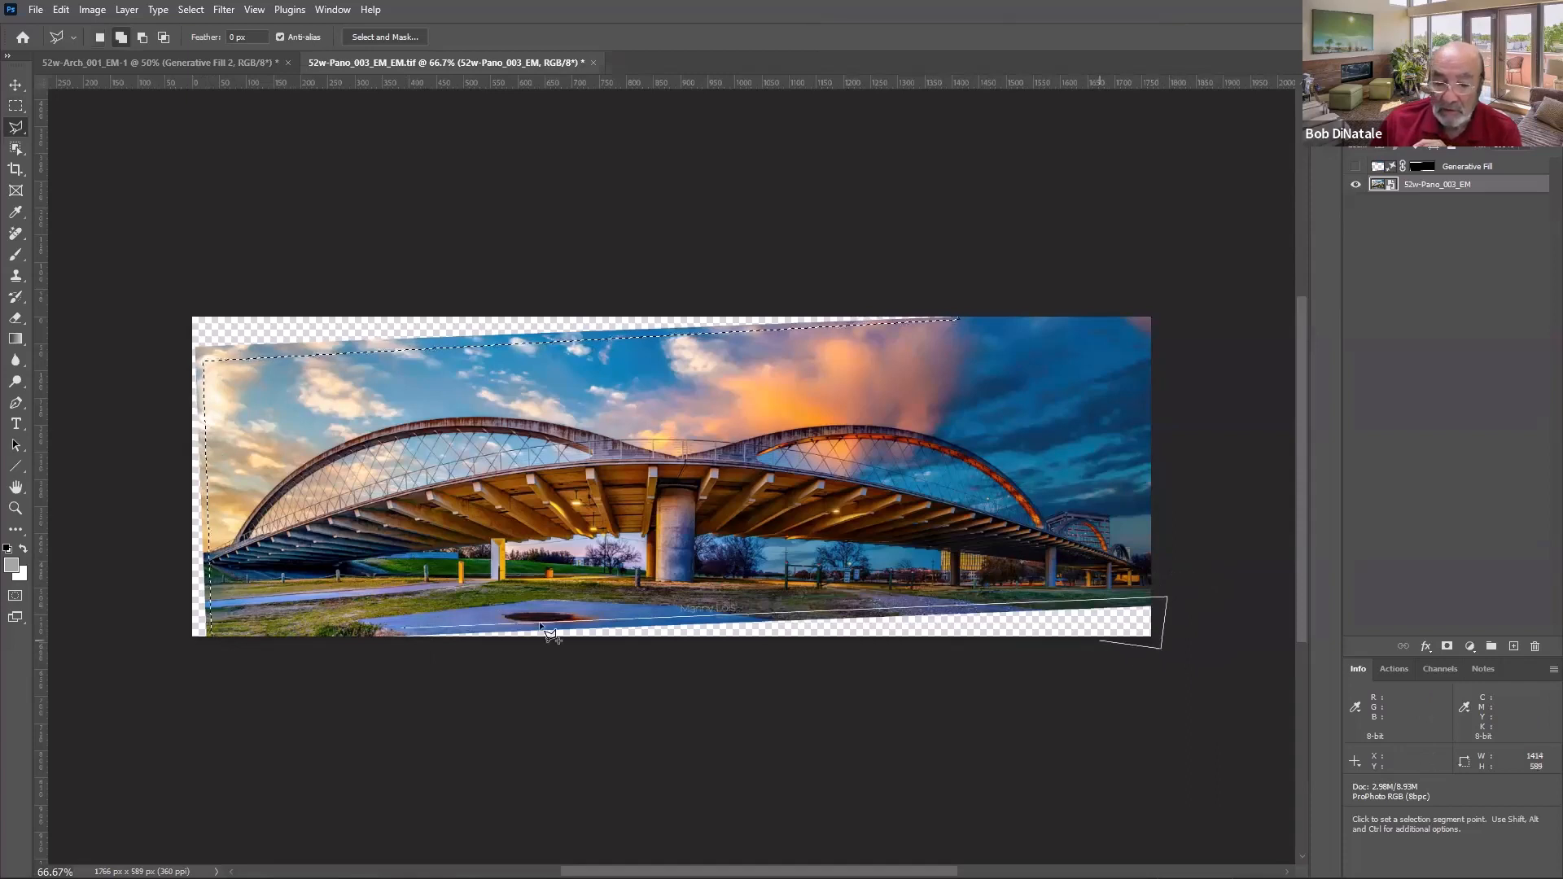
{"action": "left_click", "coordinate": [395, 642]}
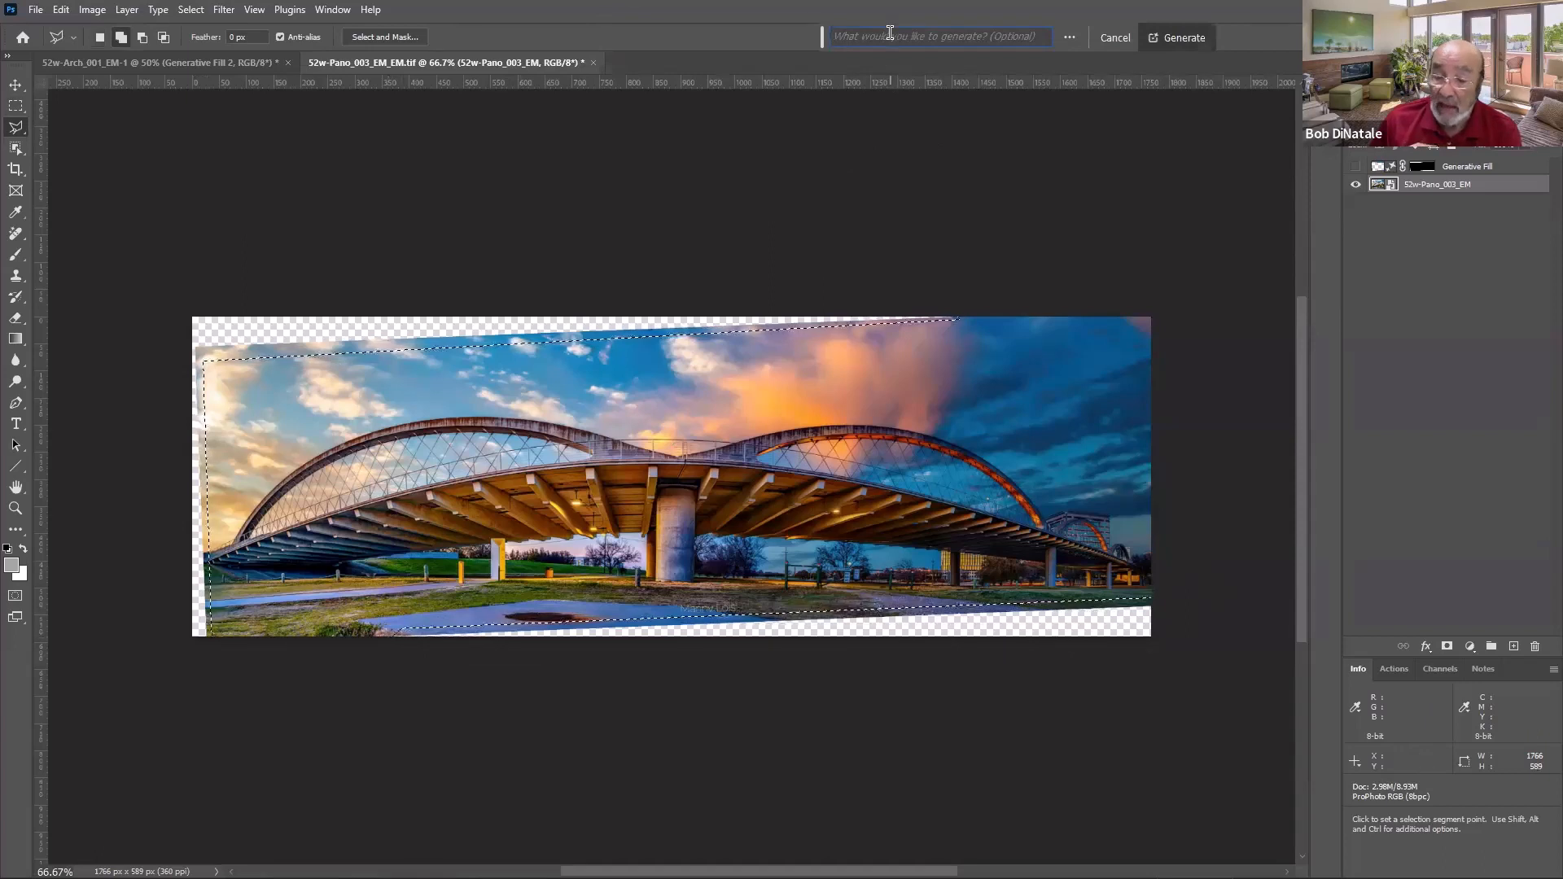
Step: Run Generative Fill on the selected edges without a prompt, preview the second and third variations, delete the third and generate more variations
{"action": "left_click", "coordinate": [1185, 38]}
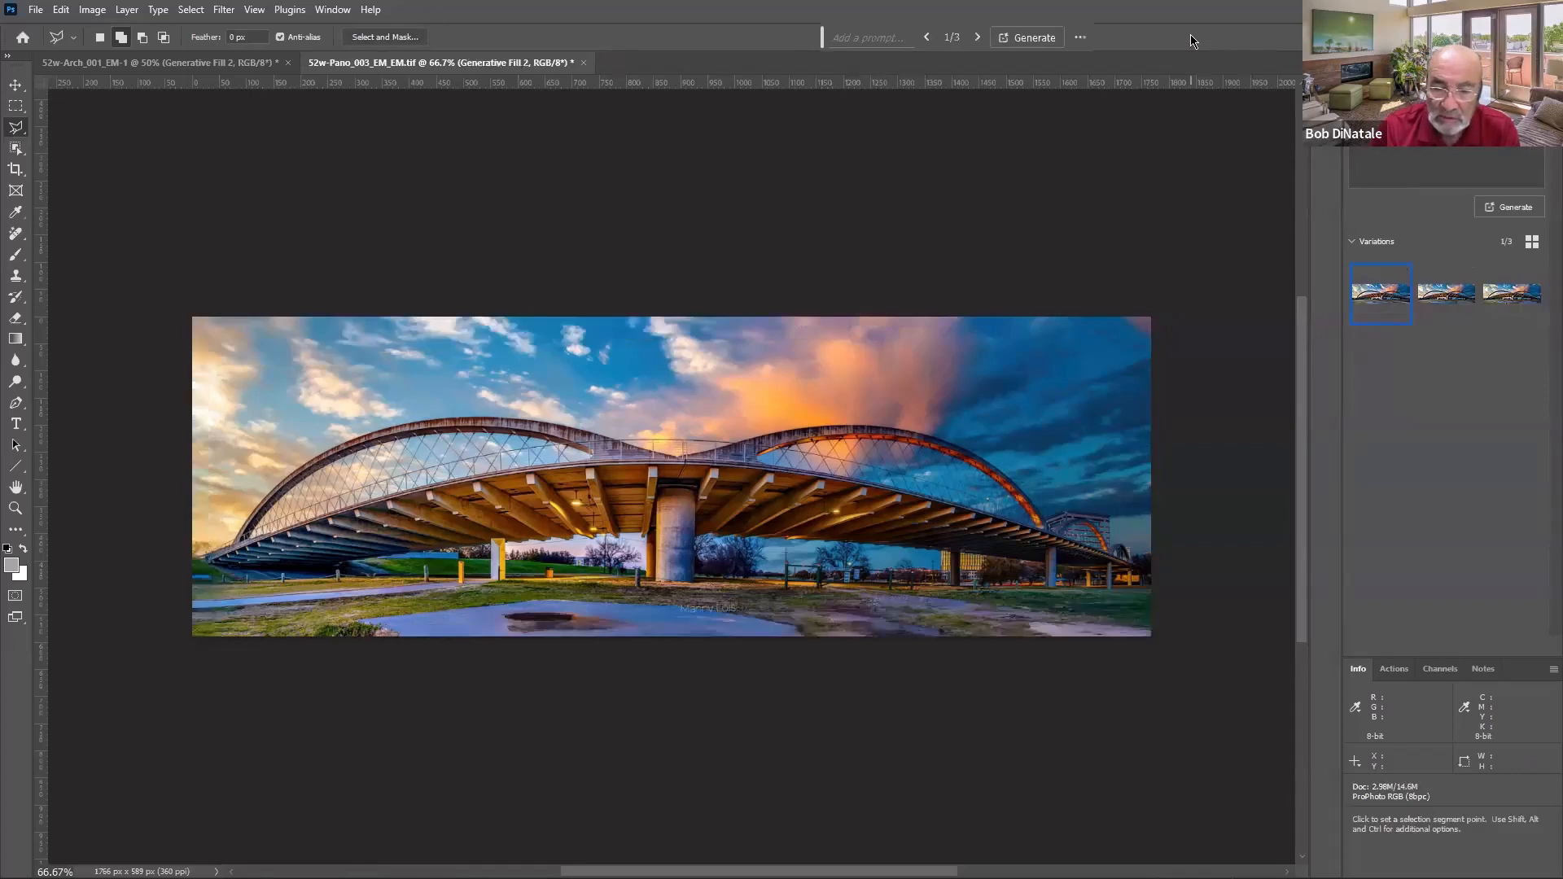
{"action": "left_click", "coordinate": [1453, 291]}
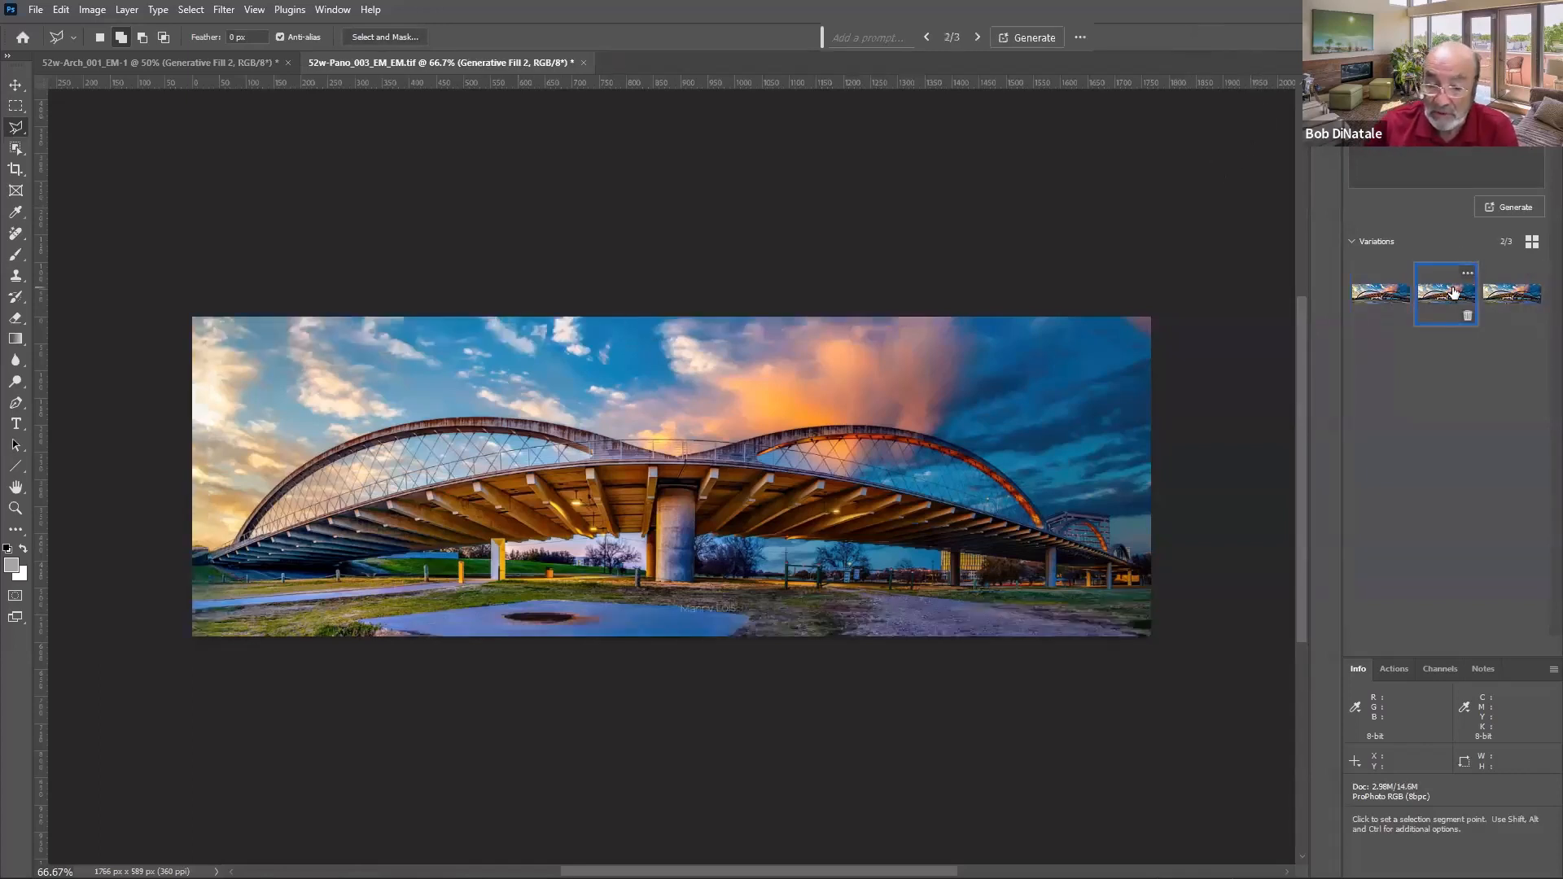
{"action": "left_click", "coordinate": [1521, 298]}
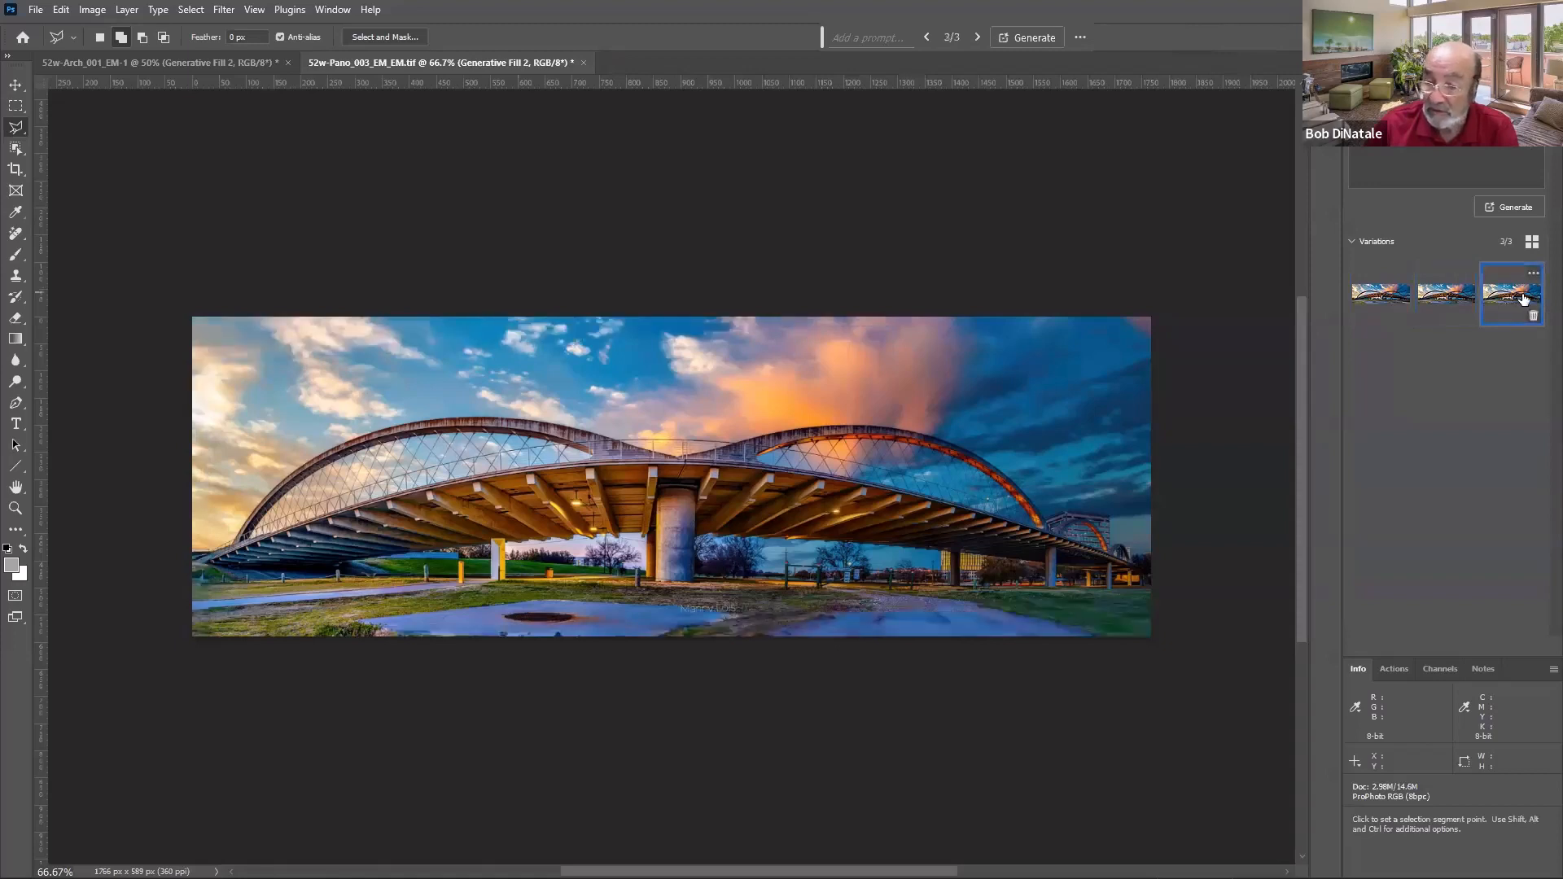
{"action": "left_click", "coordinate": [1536, 317]}
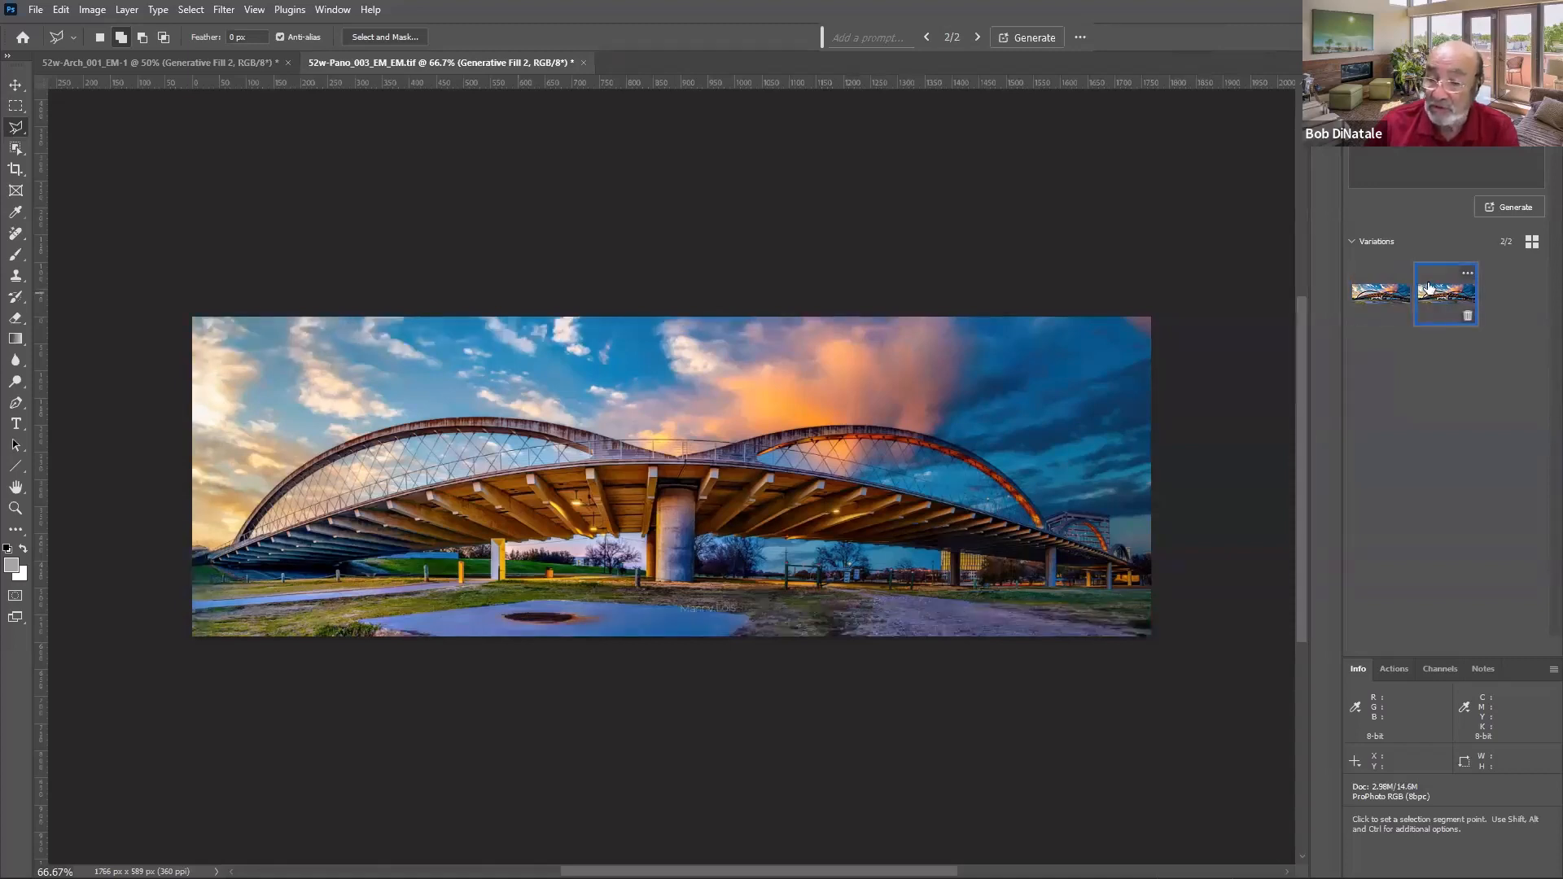
{"action": "left_click", "coordinate": [1513, 207]}
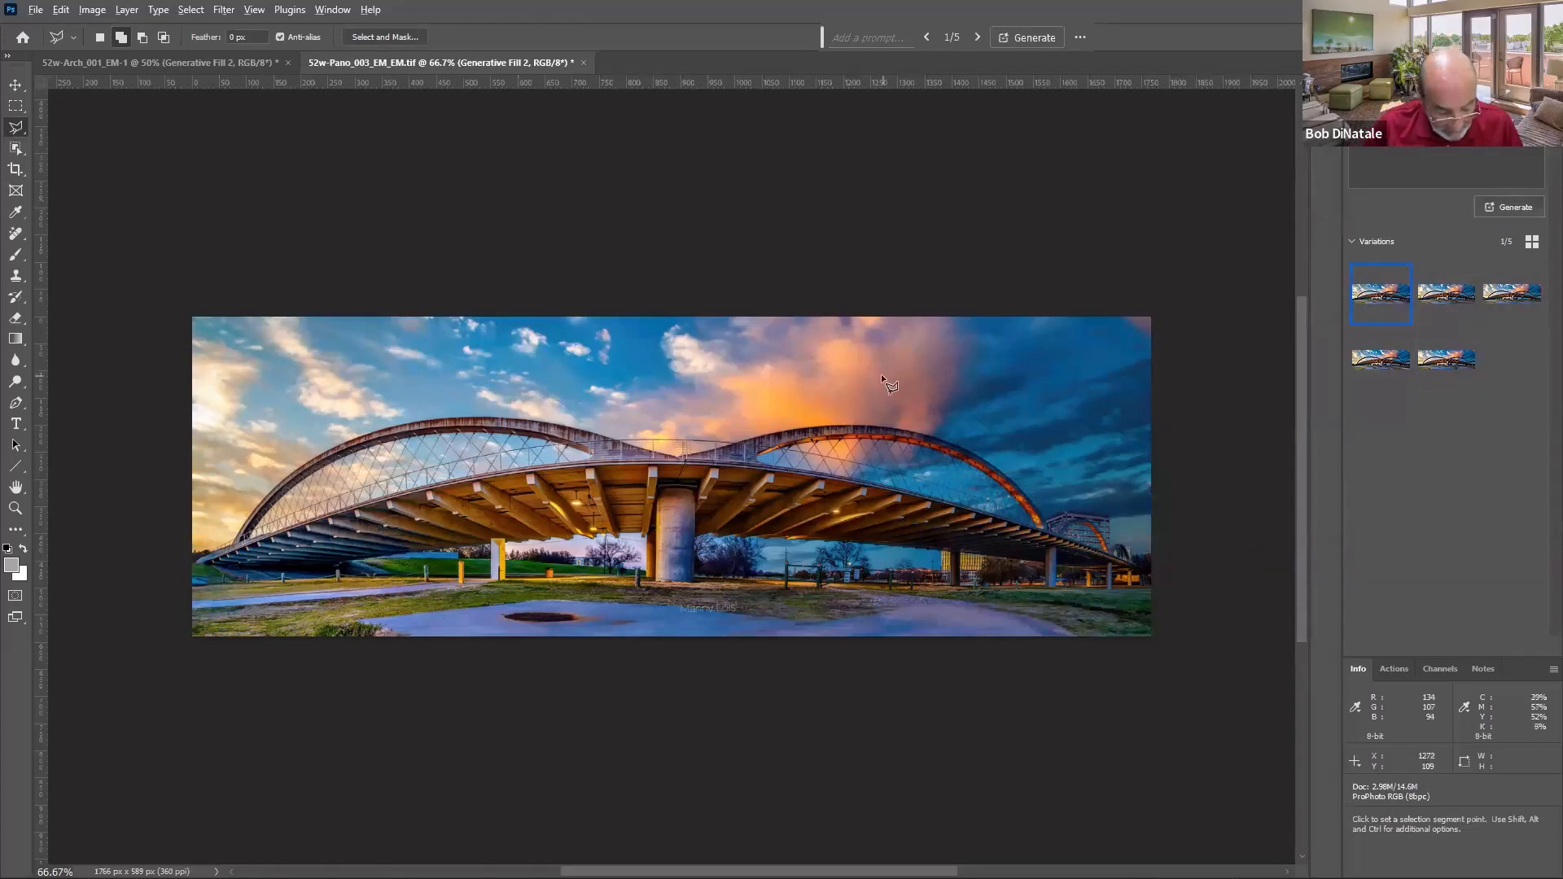
Step: Switch to Lightroom Classic and compare the bridge panorama's _PS, 4a Shadows, 4b BP, 4c VGNT and 4c VGNT2 snapshots, ending on 4c VGNT2
{"action": "key", "text": "alt+Tab"}
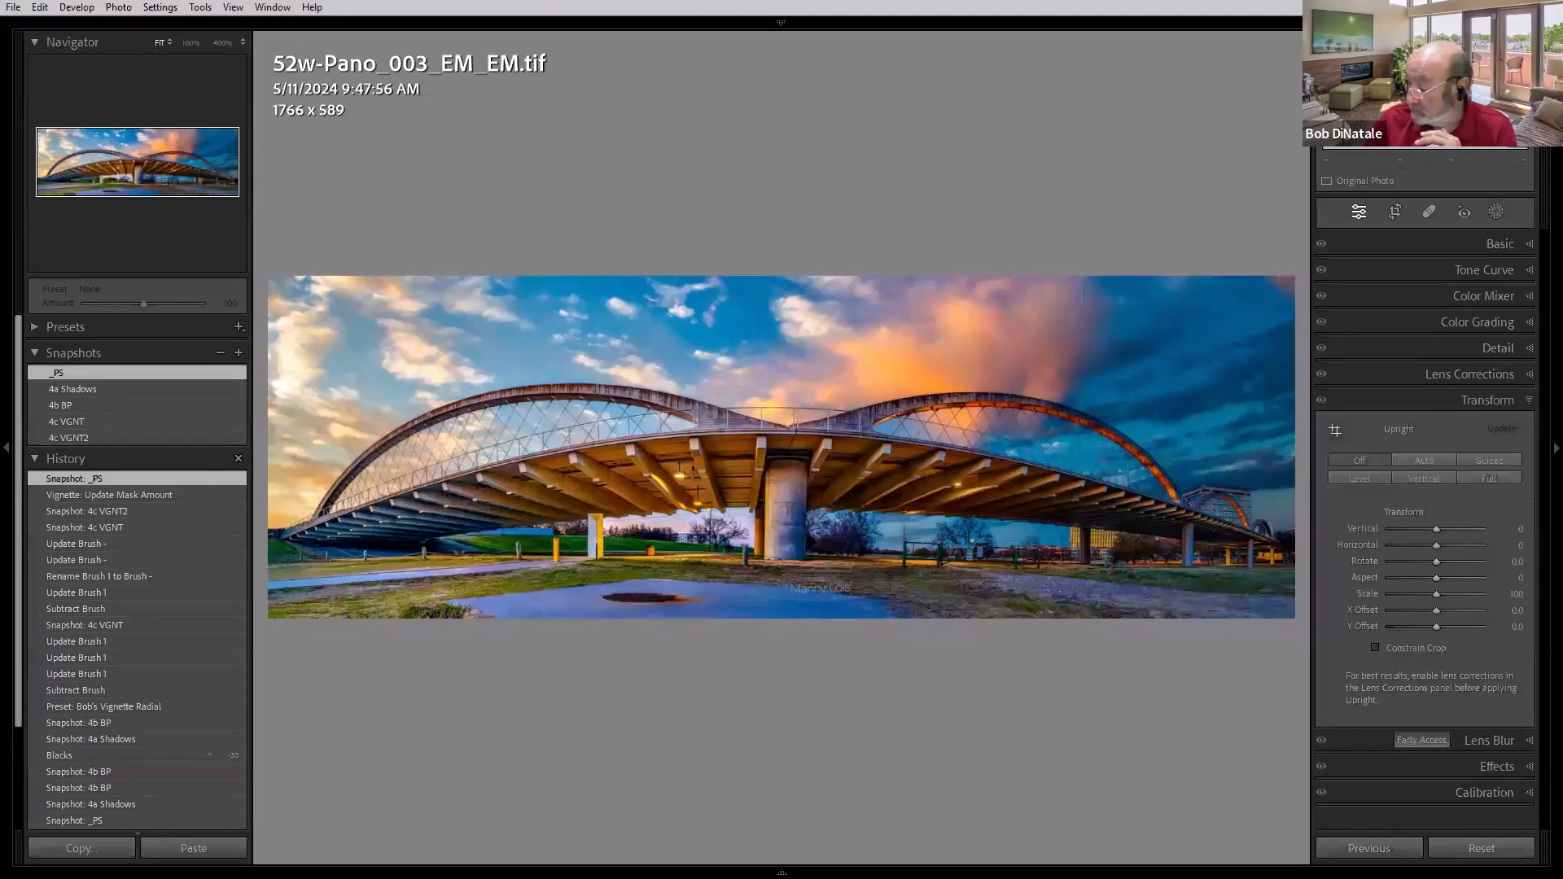
{"action": "key", "text": "Left"}
{"action": "key", "text": "Right"}
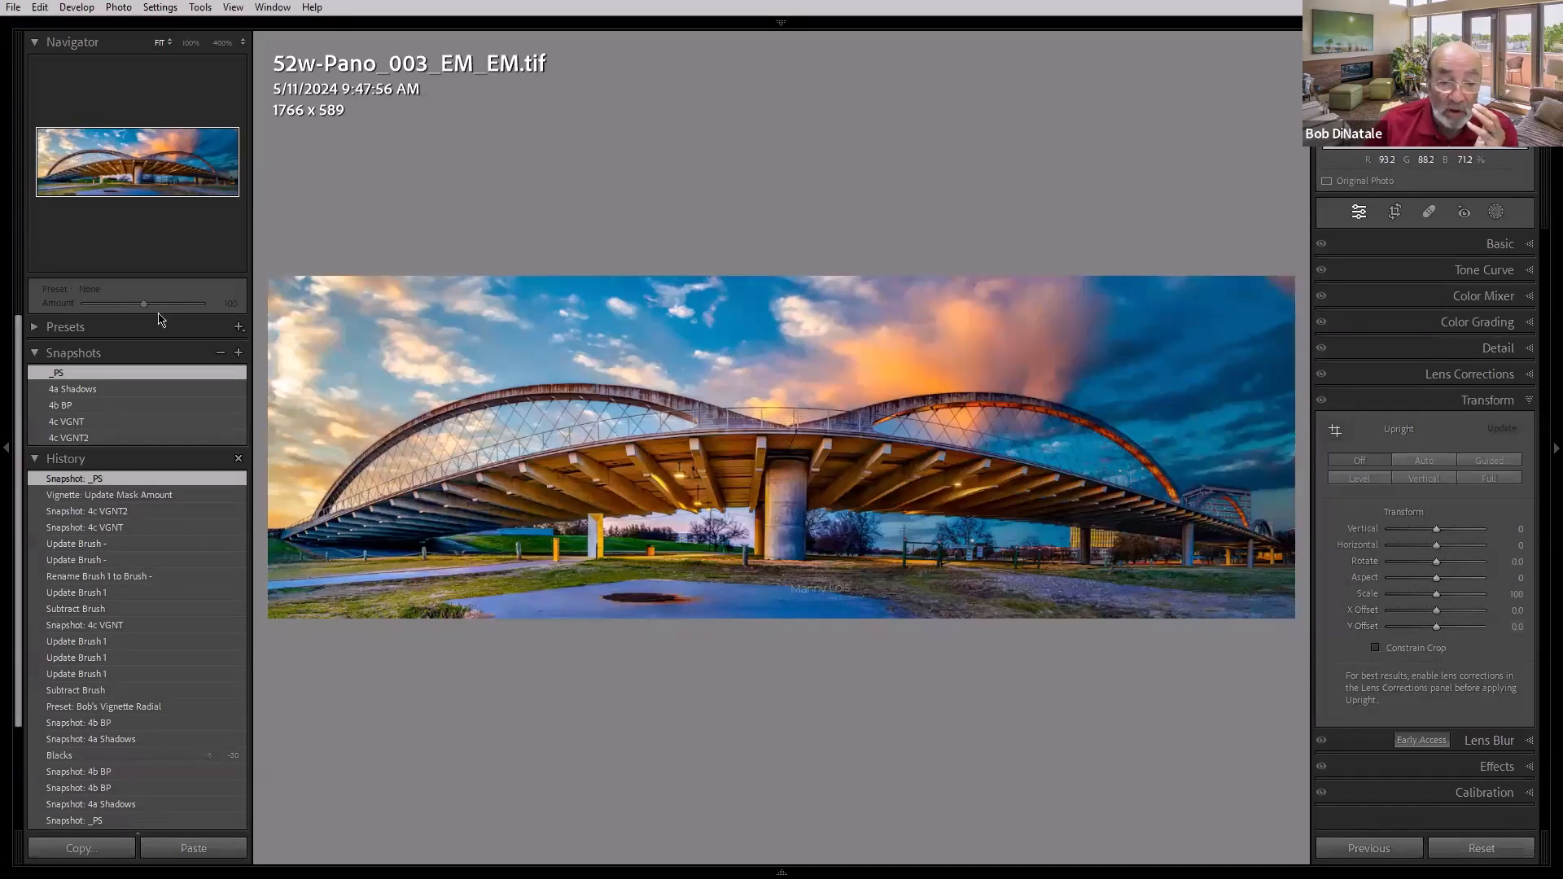
{"action": "left_click", "coordinate": [113, 390]}
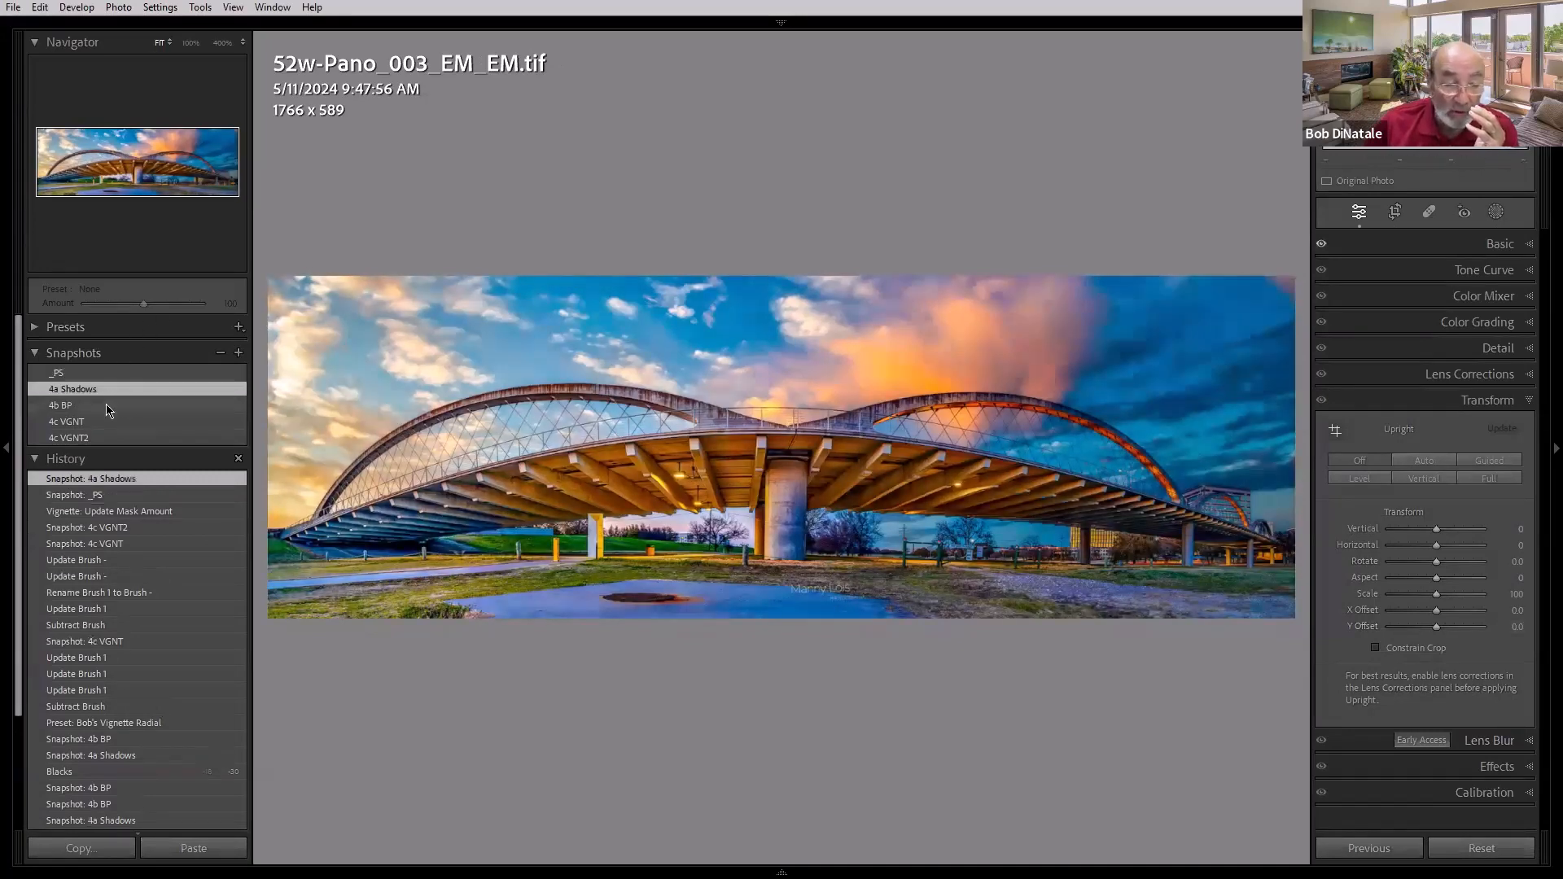
{"action": "left_click", "coordinate": [109, 407]}
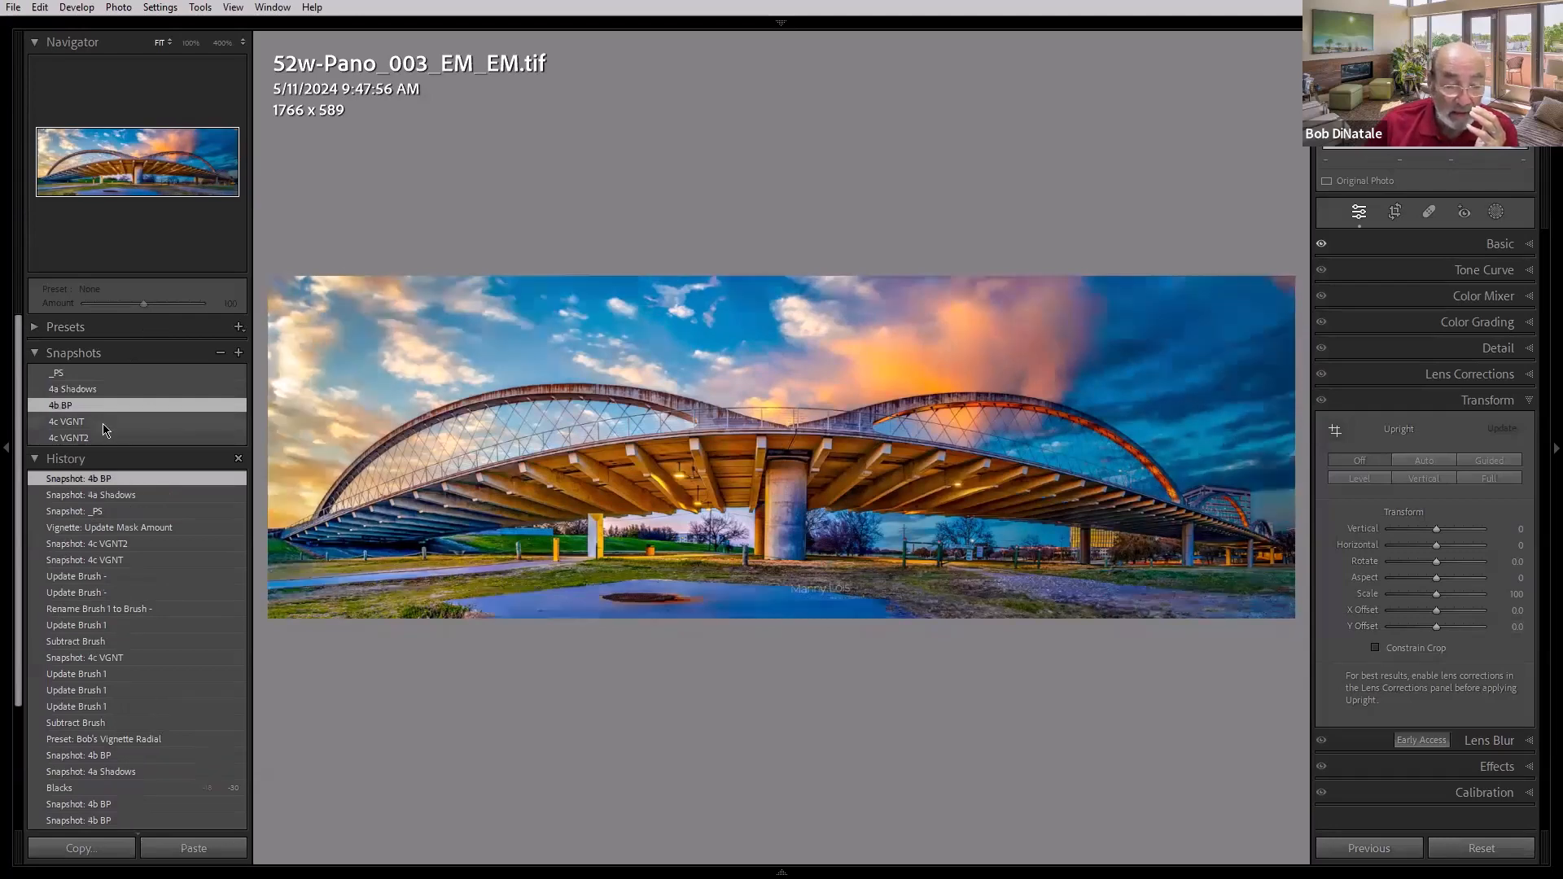
{"action": "left_click", "coordinate": [104, 422]}
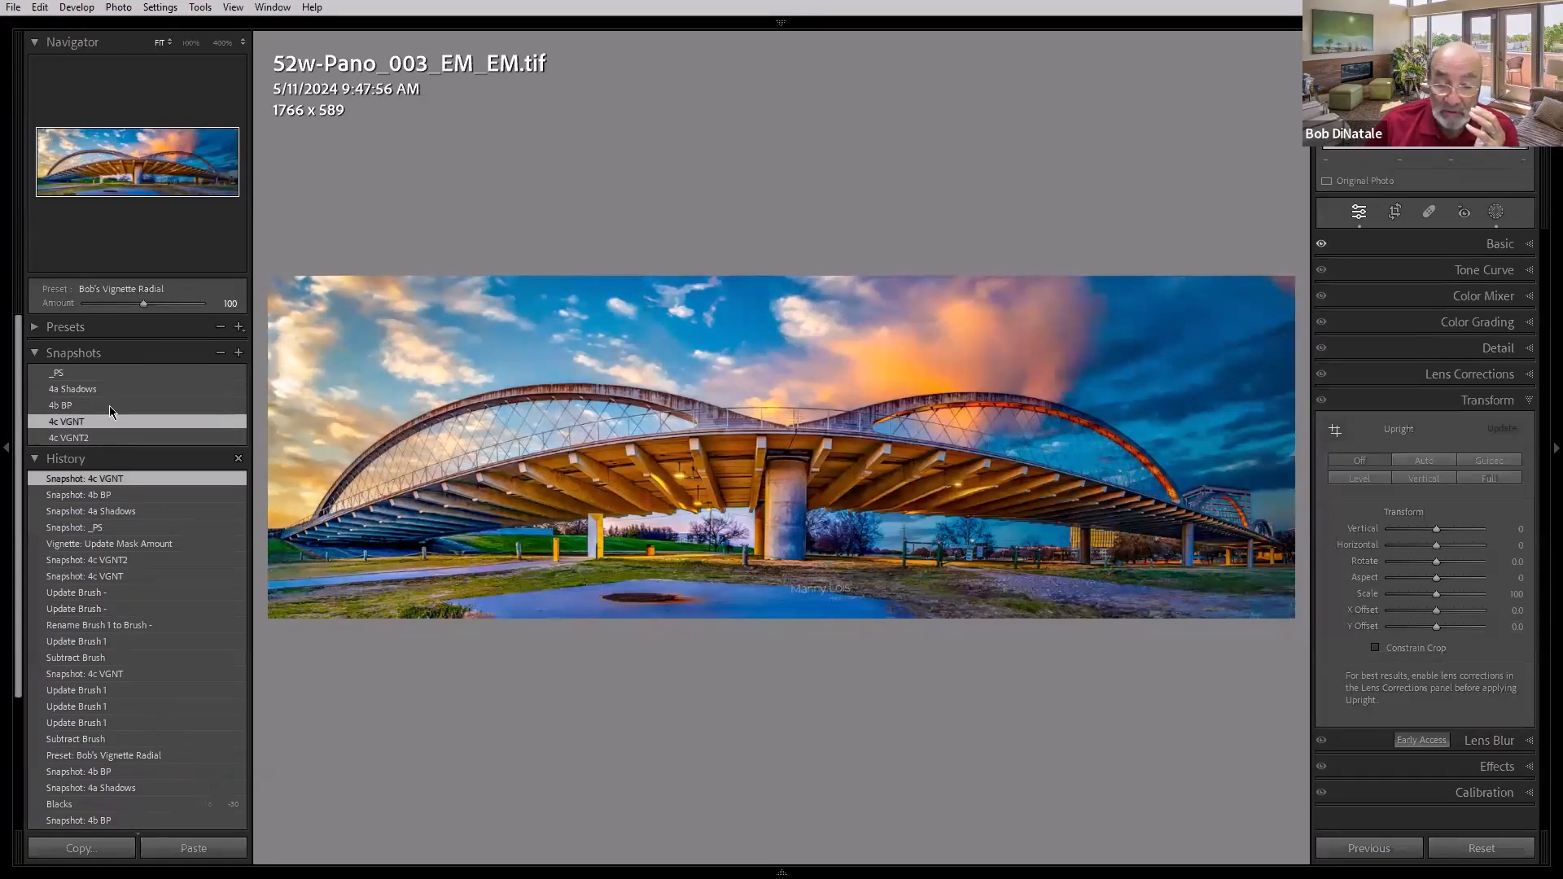
{"action": "left_click", "coordinate": [102, 439]}
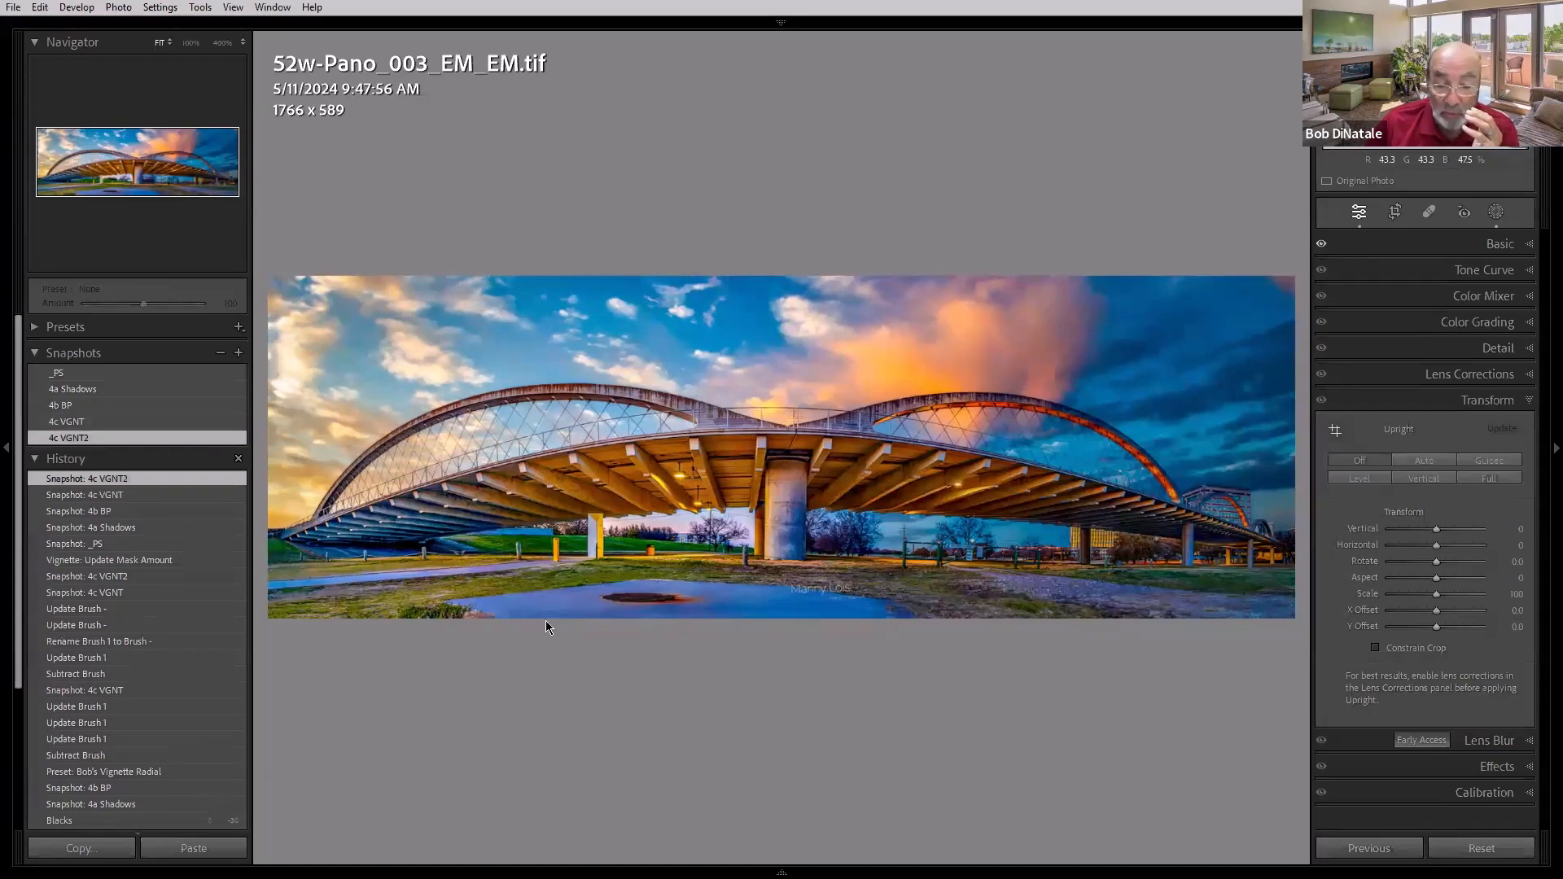
{"action": "left_click", "coordinate": [96, 374]}
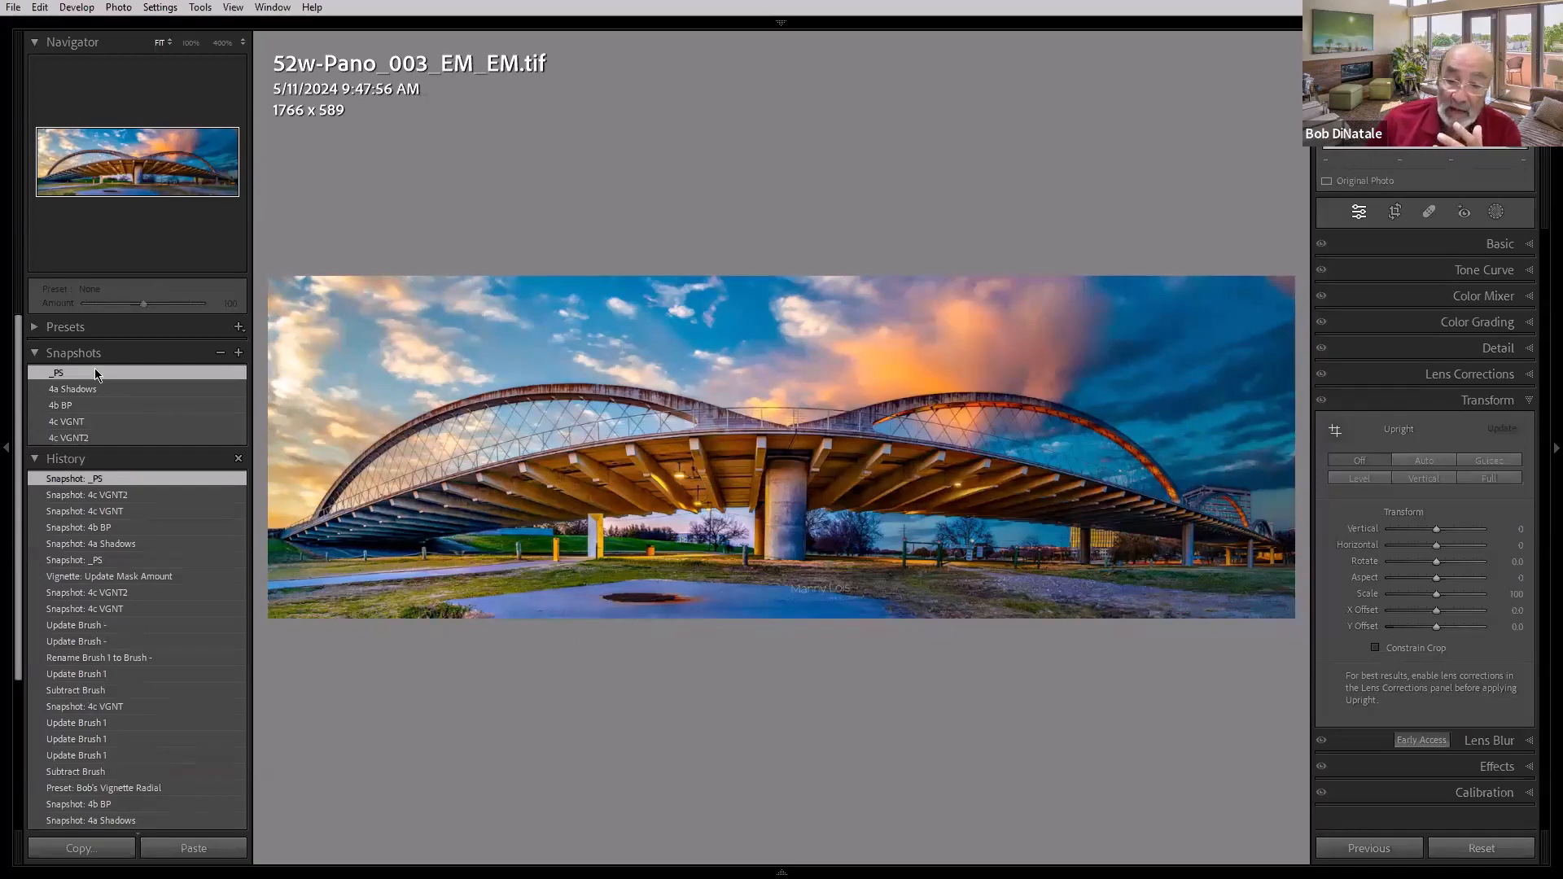
{"action": "left_click", "coordinate": [103, 439]}
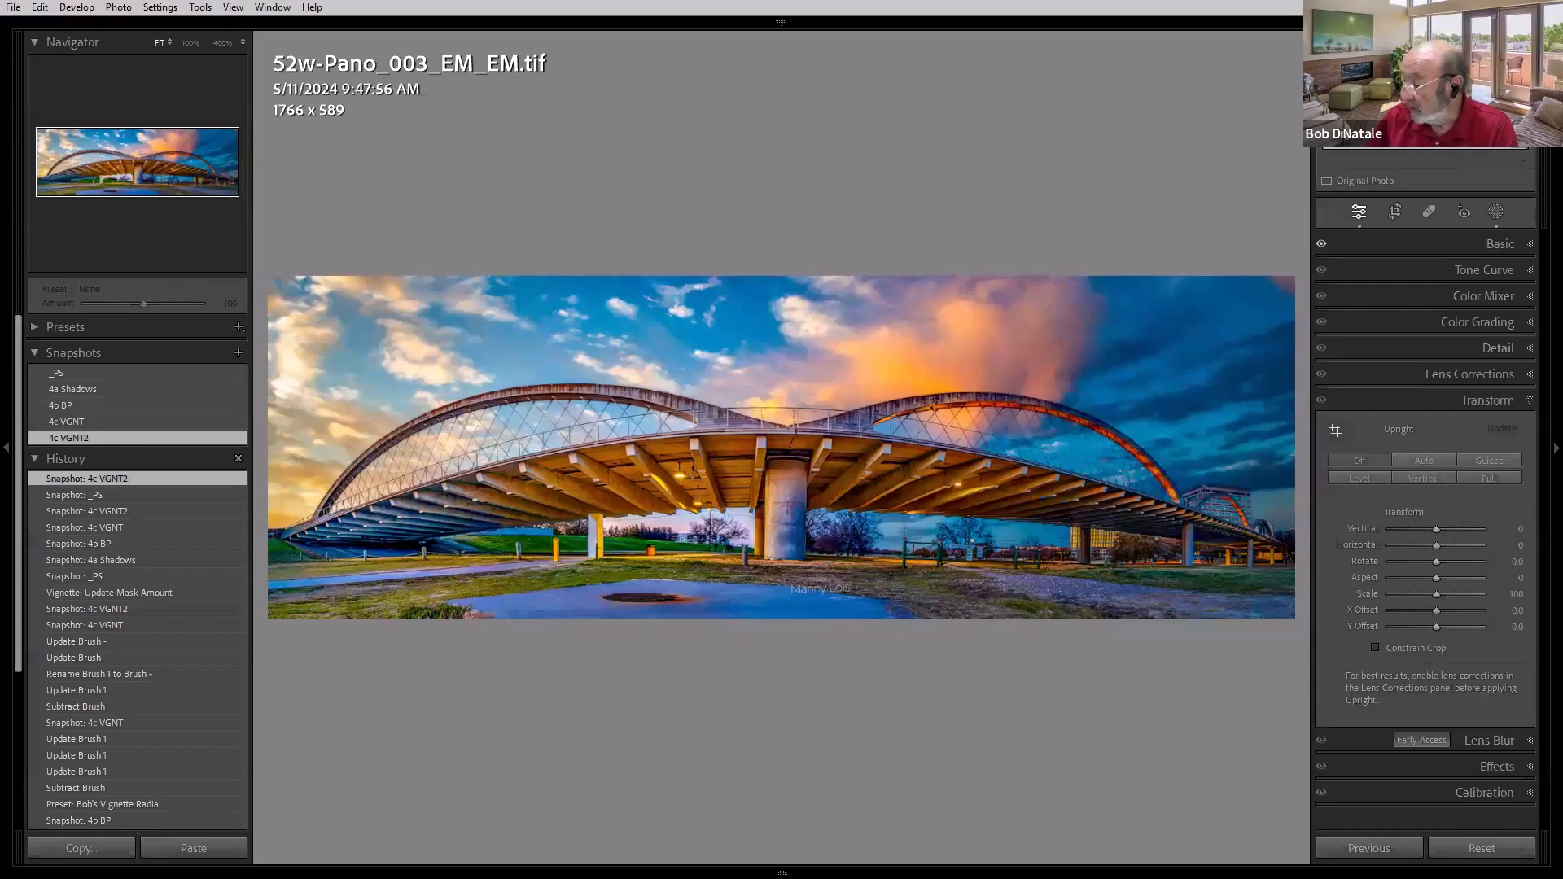
Step: Advance to the flower photo 52w-Macro_003_EM_EM.tif and open the original file for editing in Photoshop 2024
{"action": "key", "text": "Right"}
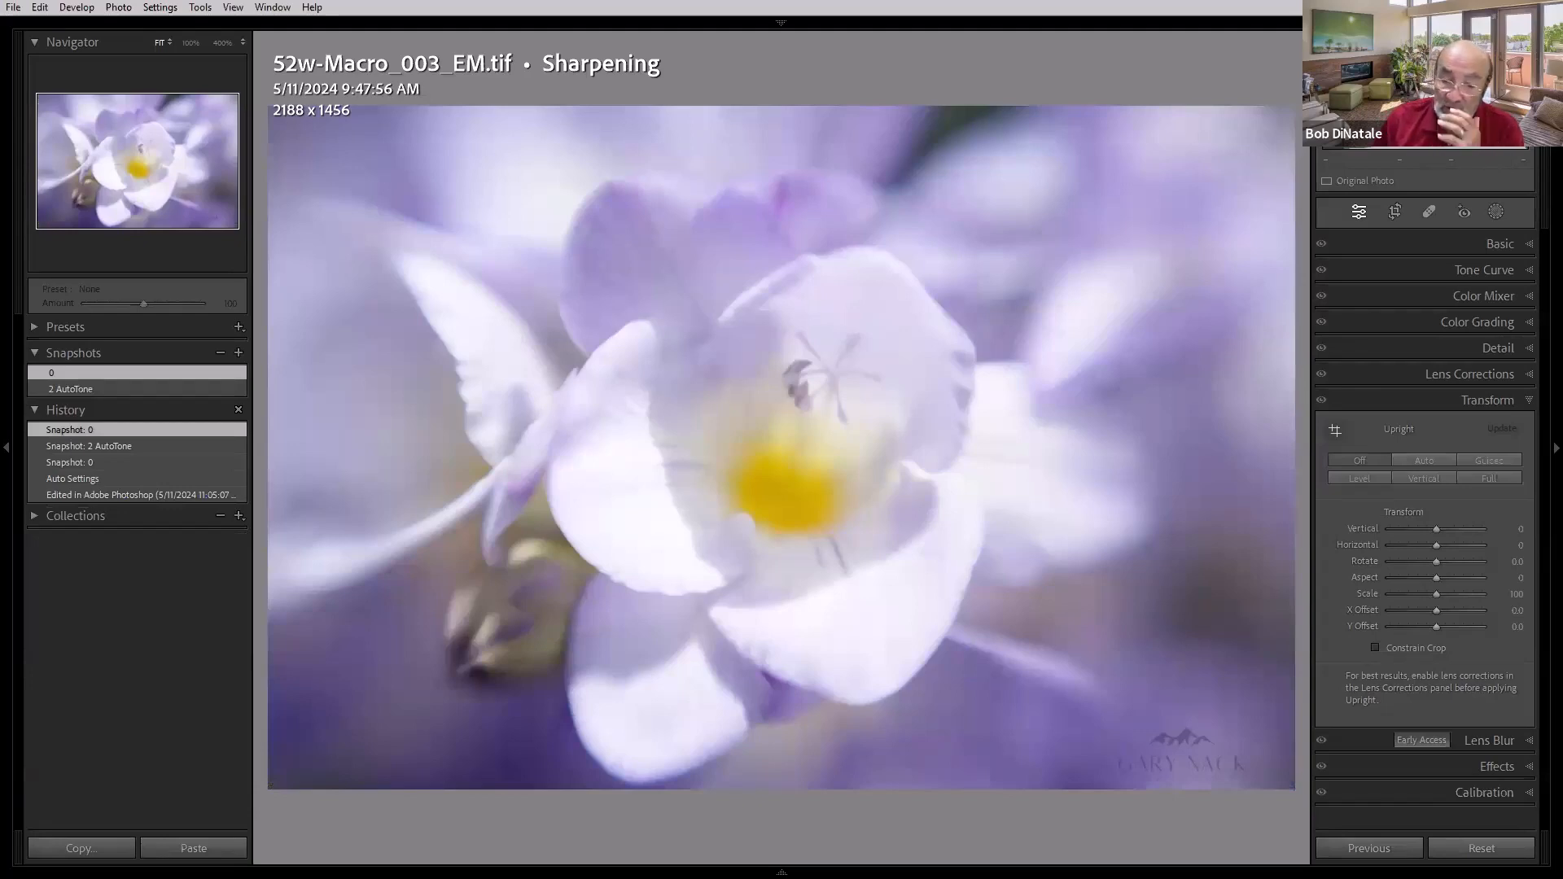
{"action": "key", "text": "Right"}
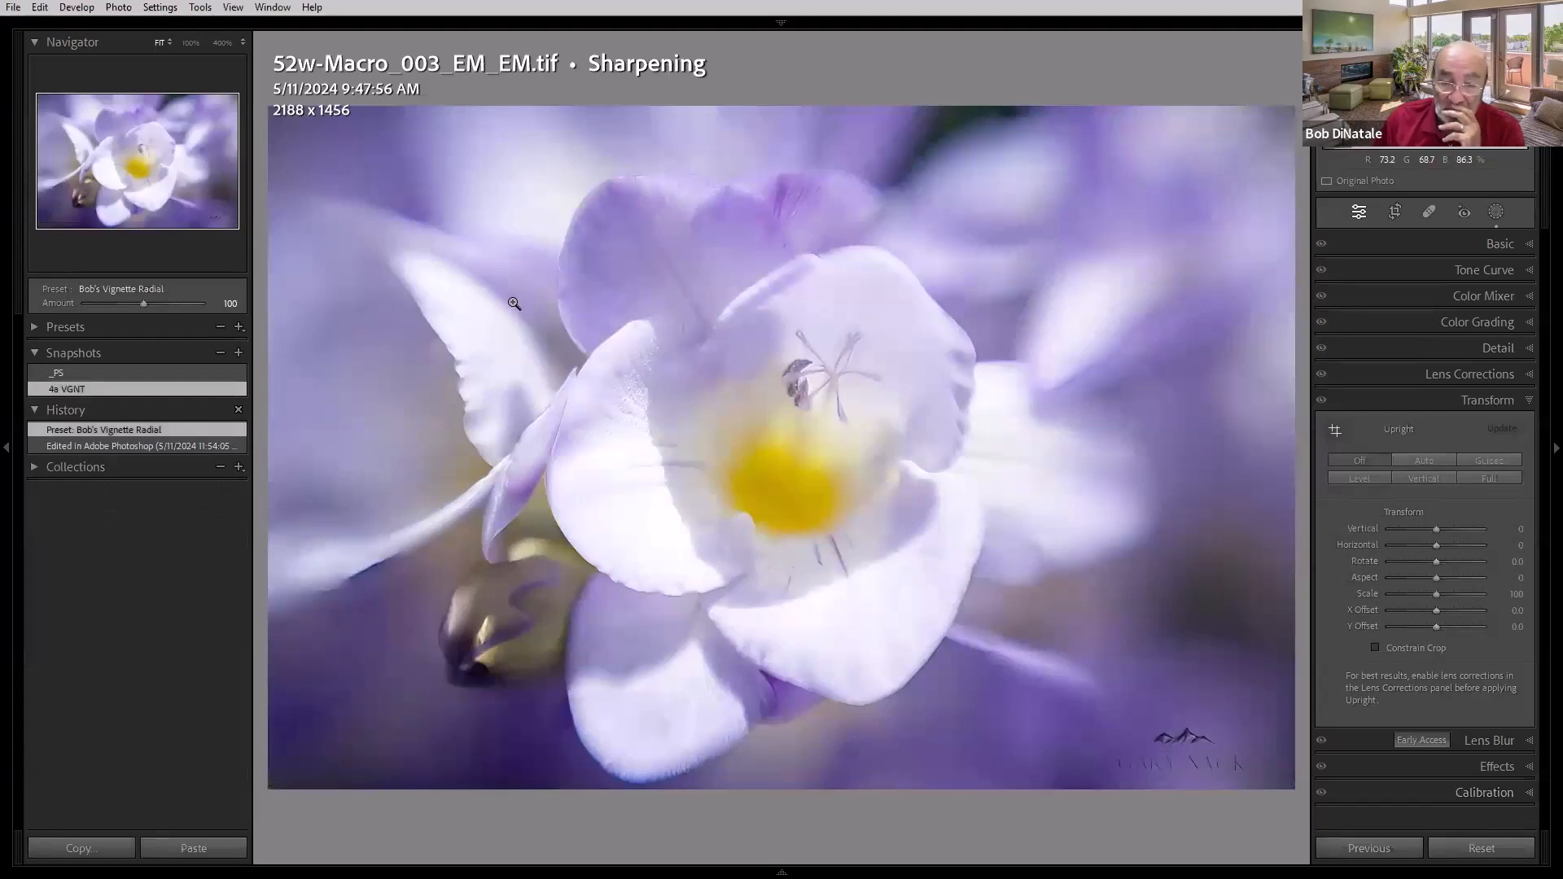
{"action": "right_click", "coordinate": [688, 437]}
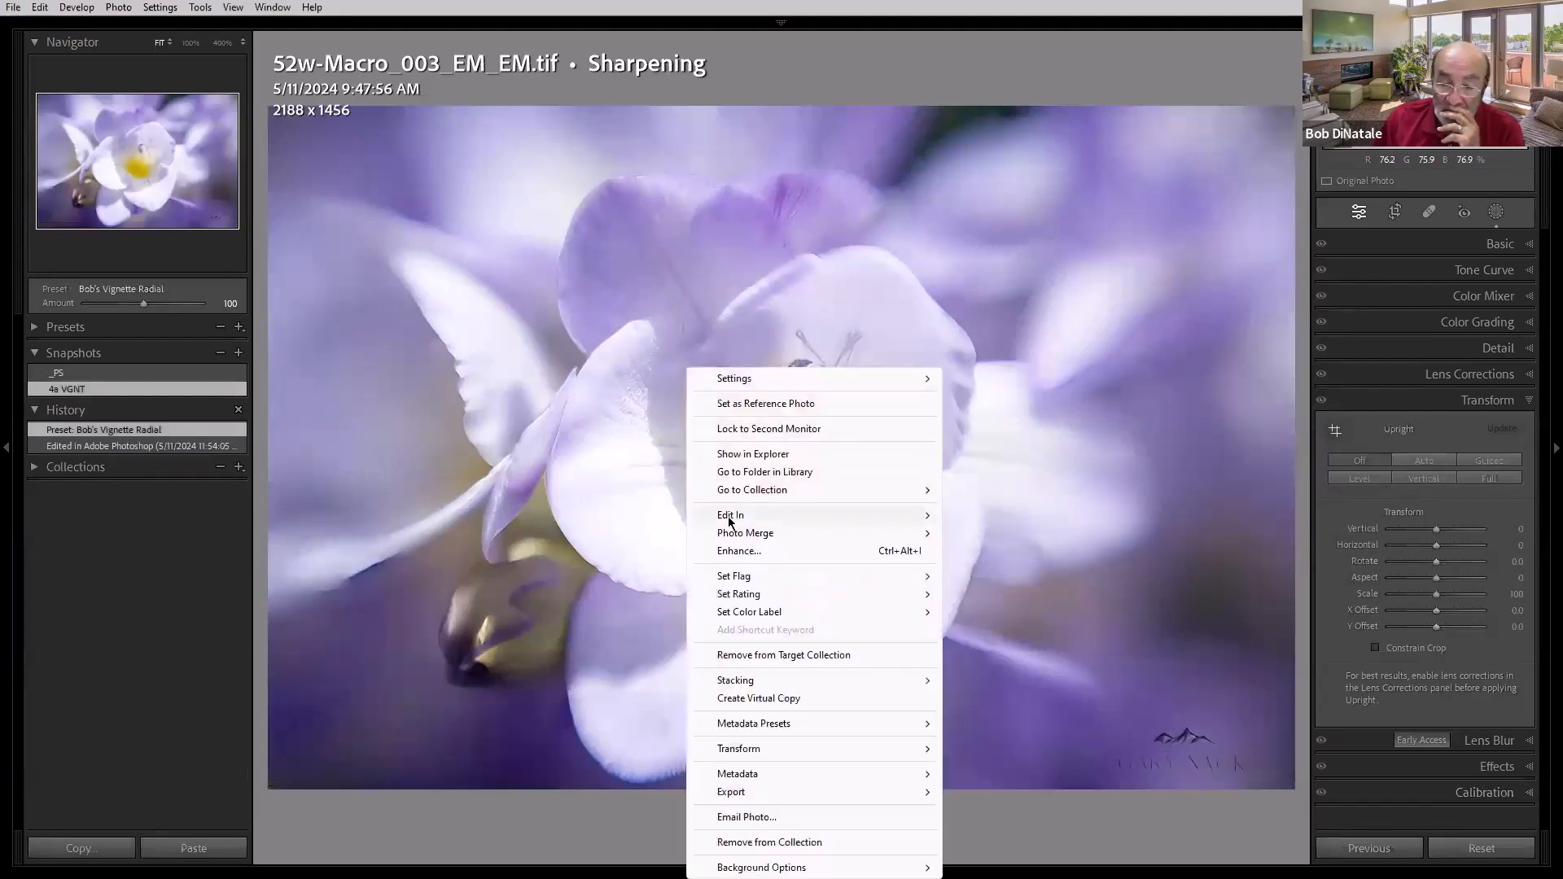
{"action": "mouse_move", "coordinate": [765, 517]}
{"action": "left_click", "coordinate": [1043, 513]}
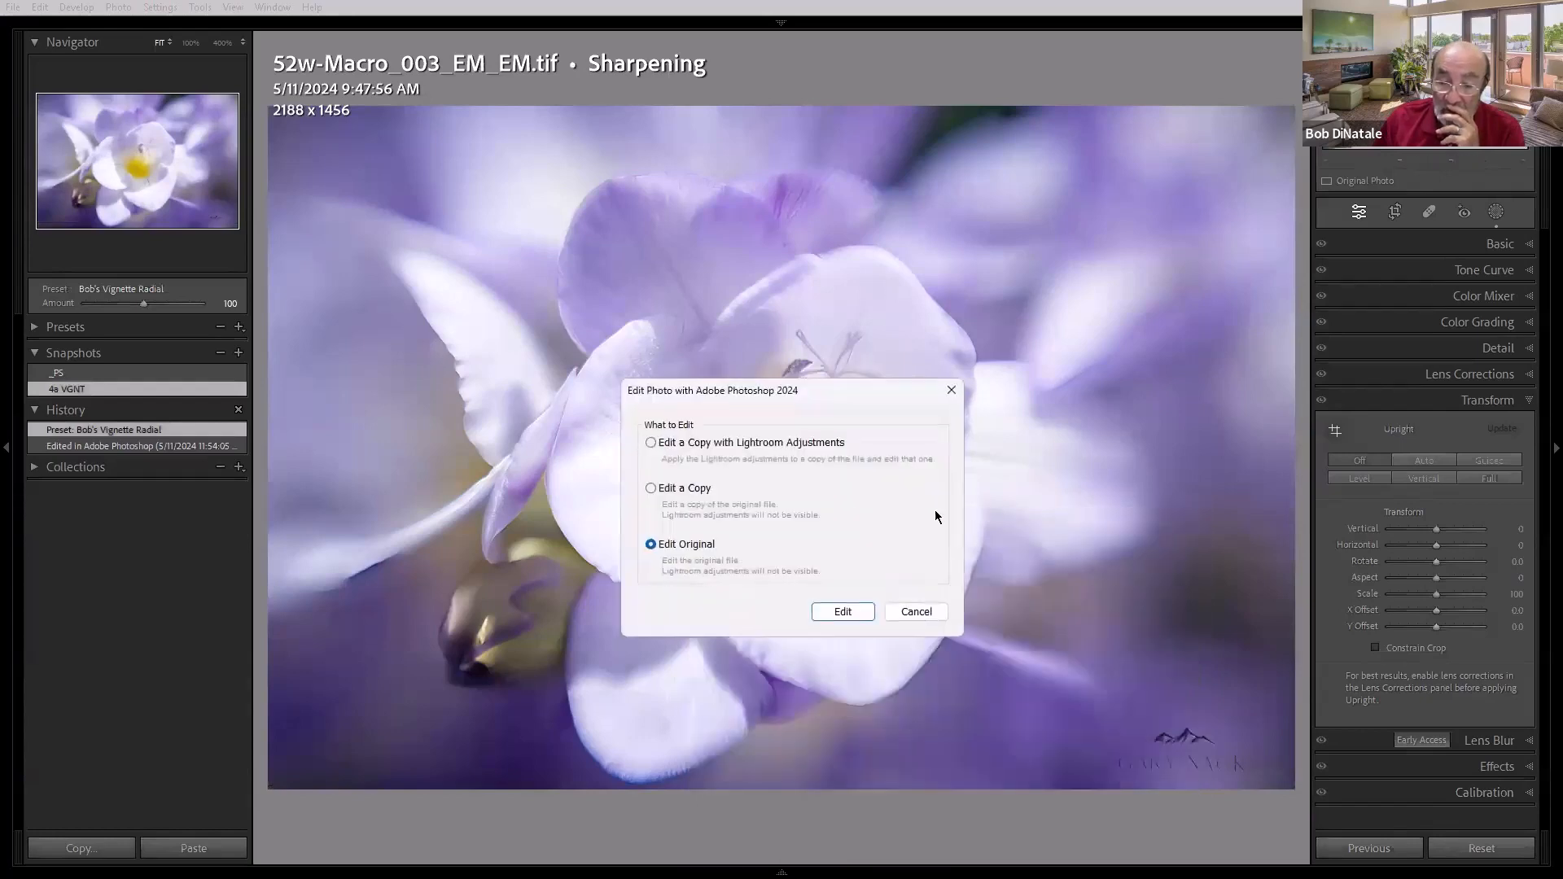
{"action": "left_click", "coordinate": [841, 612]}
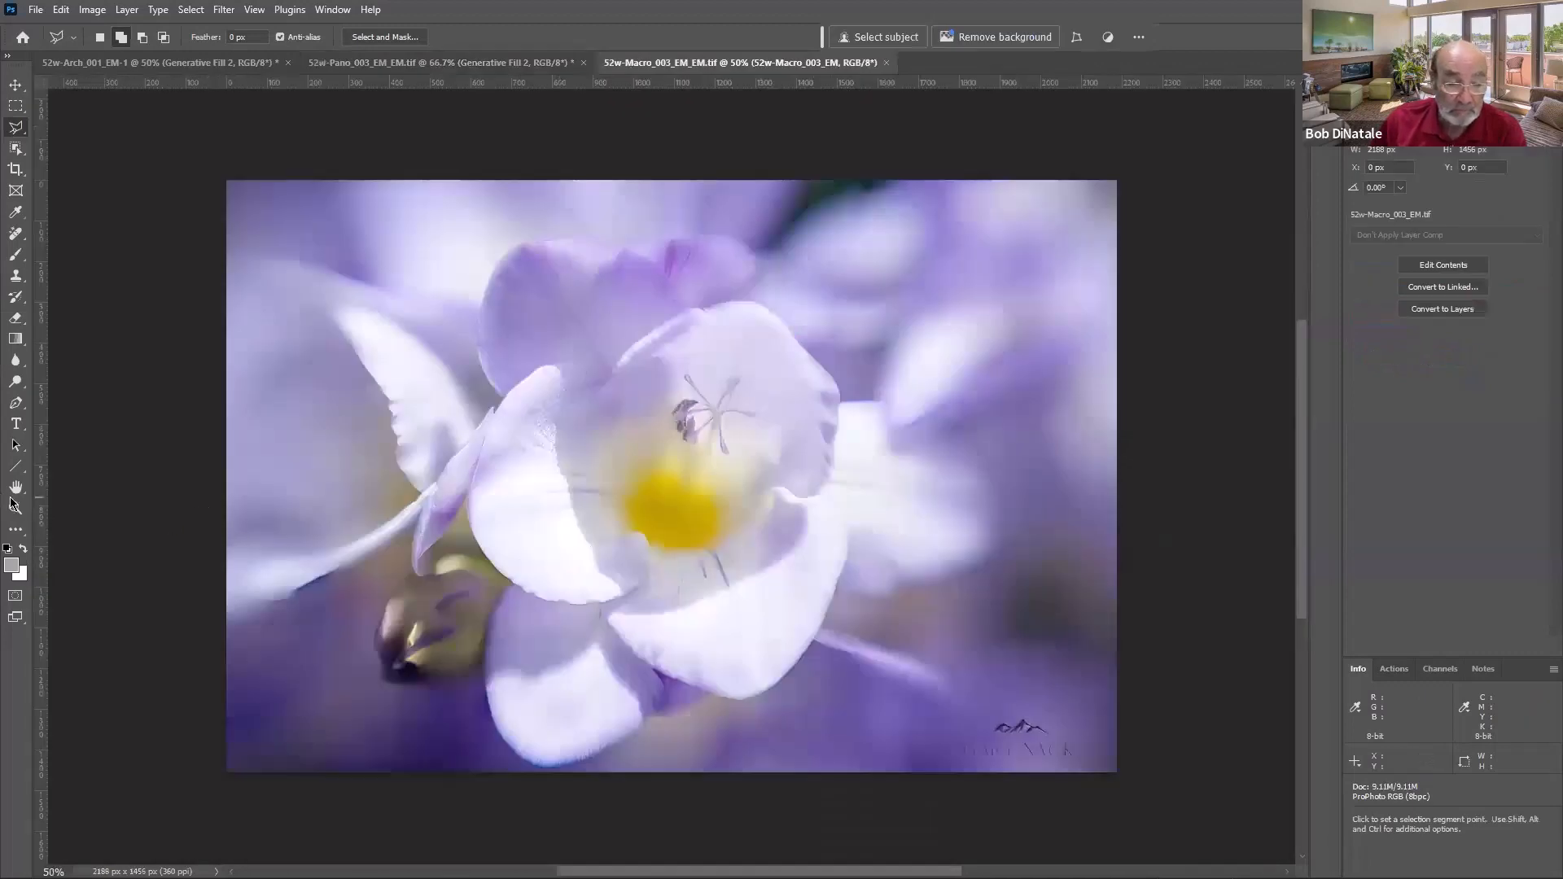
Step: View the flower at 100% and toggle the layer's smart filters off and on to compare the sharpening
{"action": "double_click", "coordinate": [14, 506]}
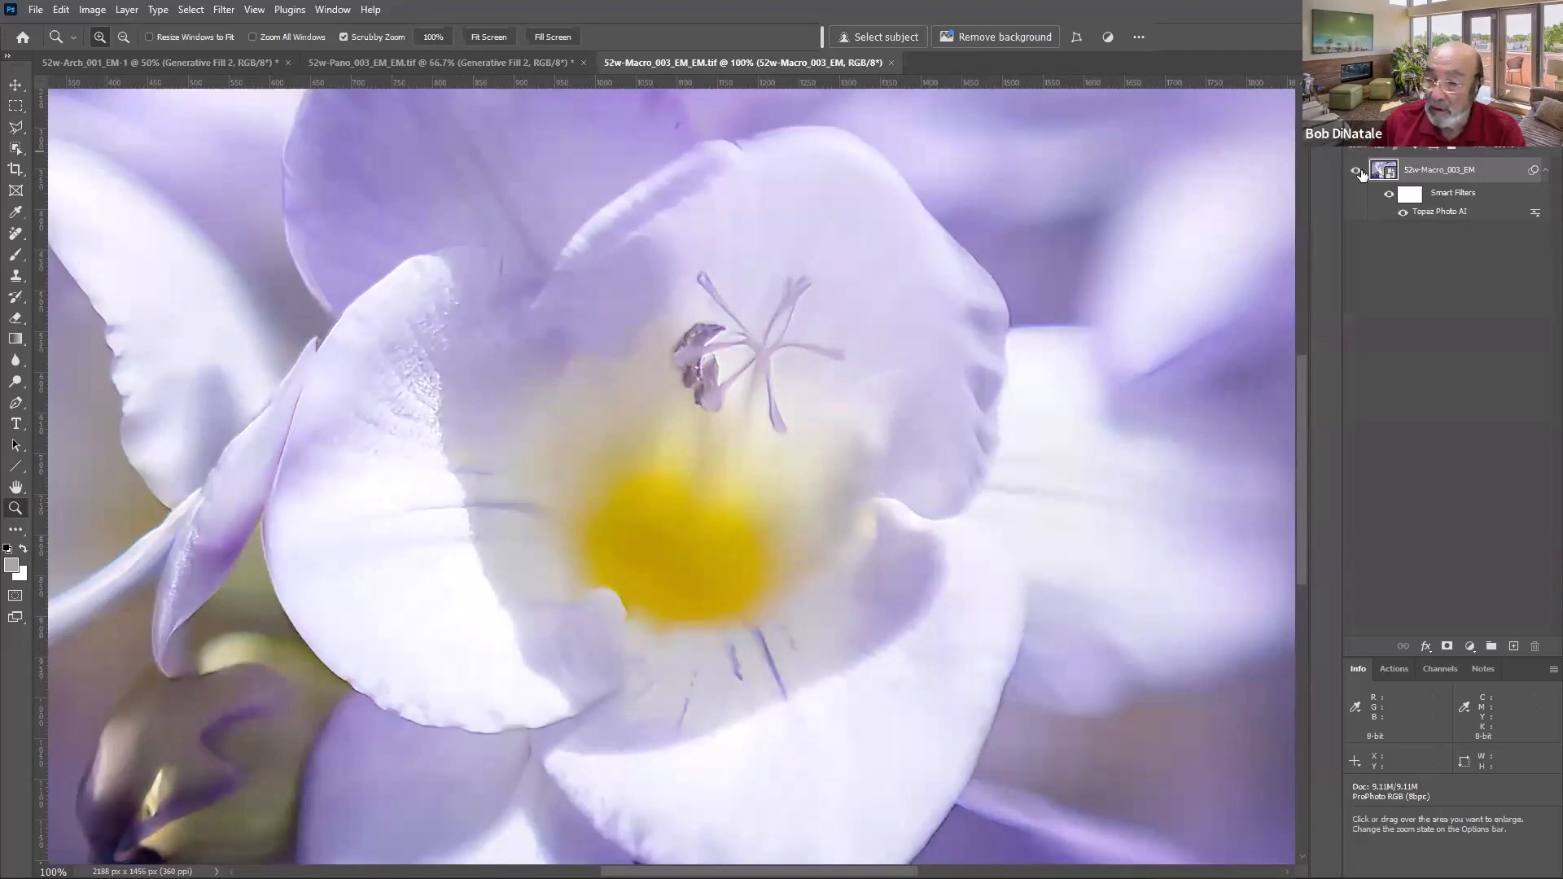
{"action": "left_click", "coordinate": [1389, 197]}
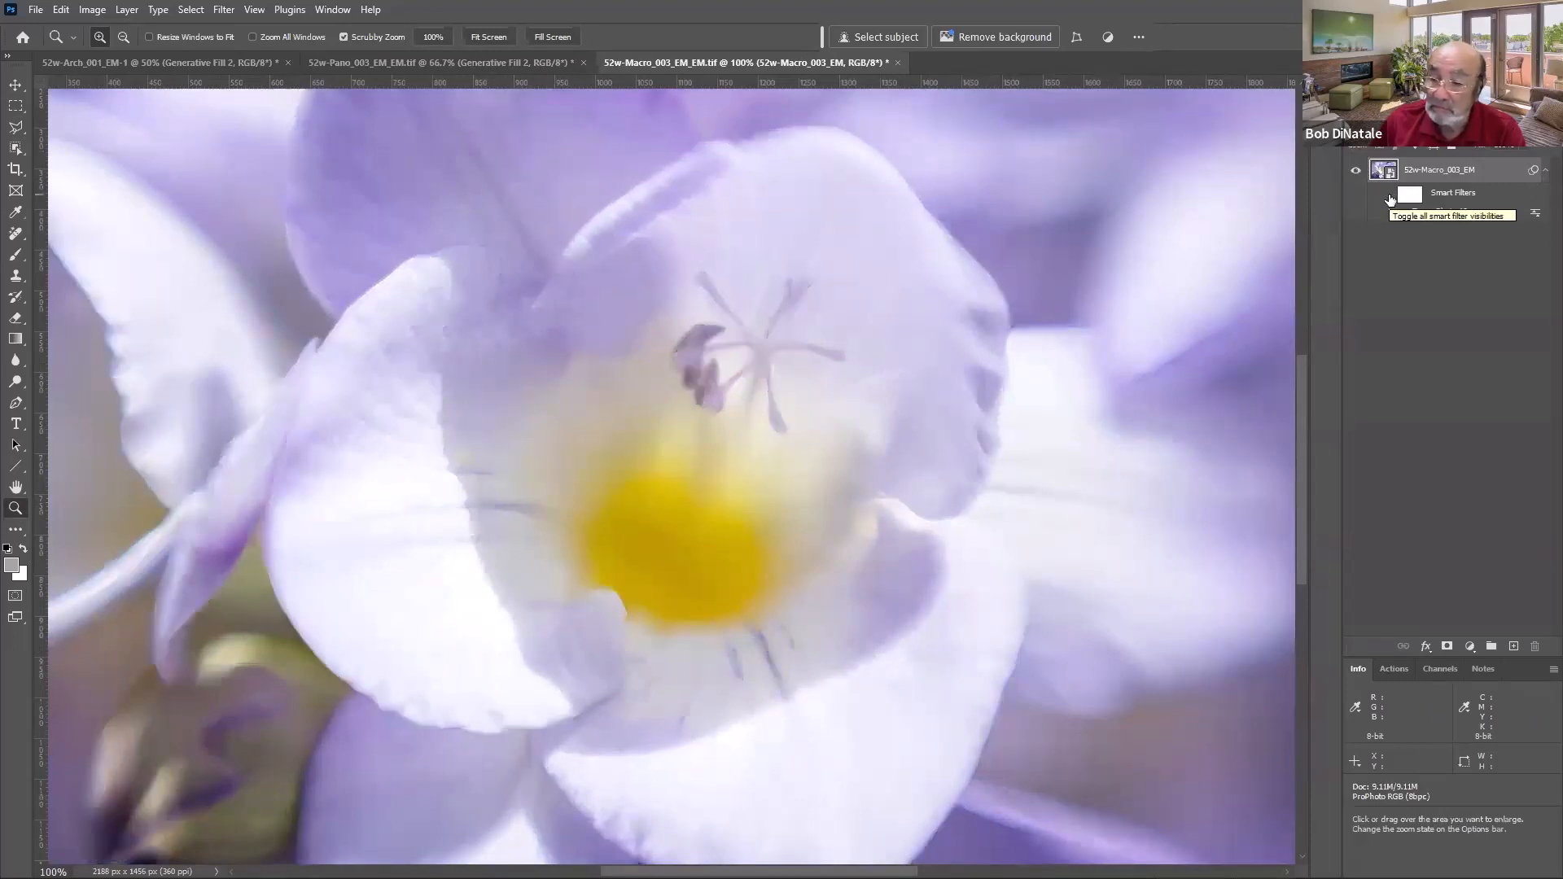
{"action": "left_click", "coordinate": [1389, 197]}
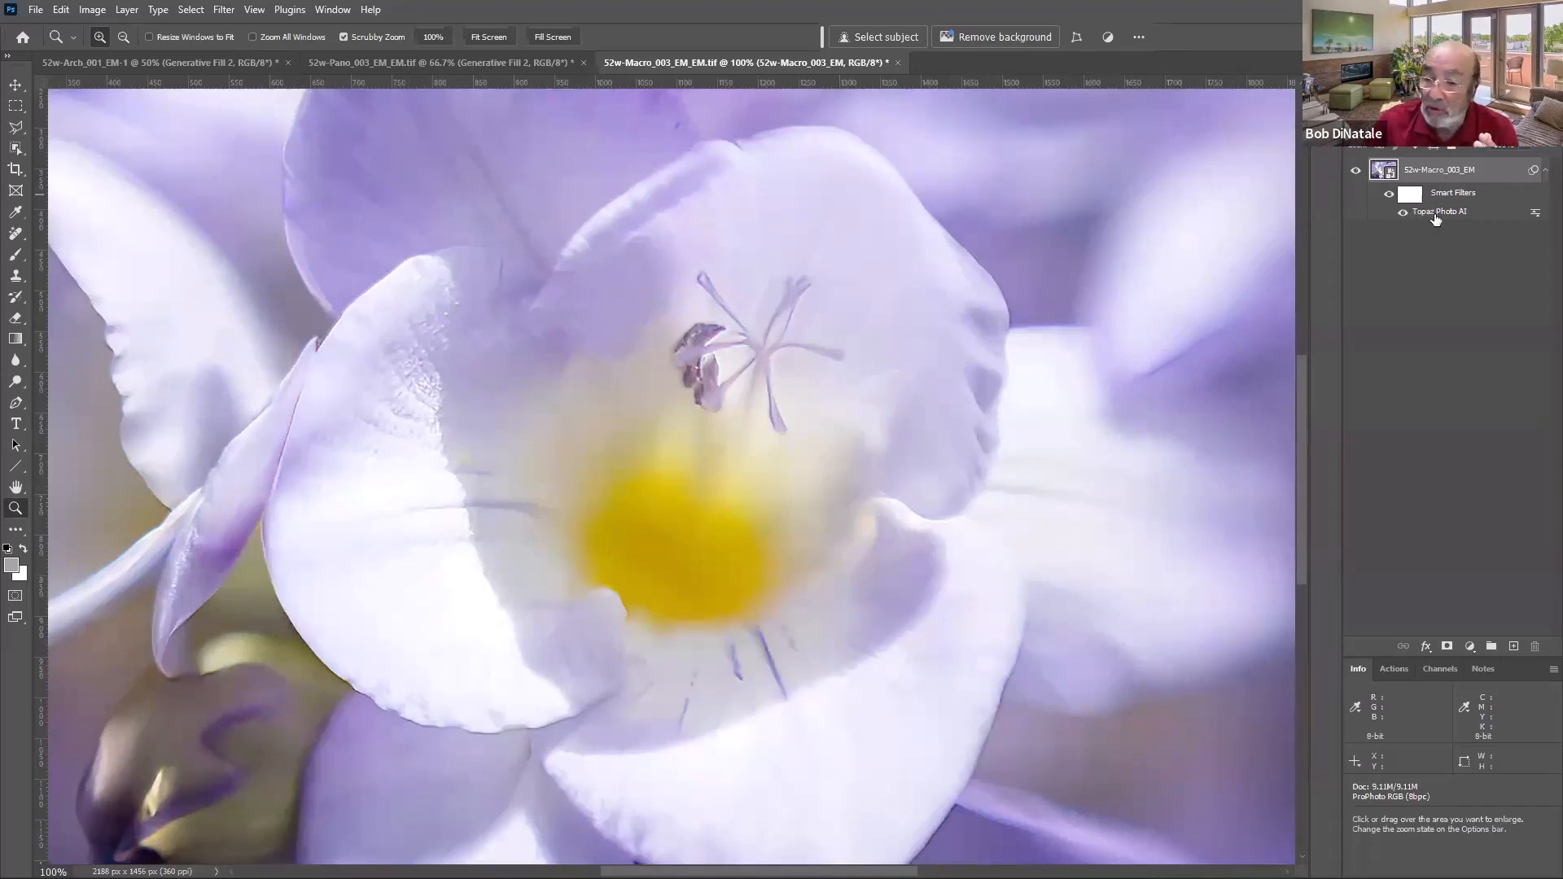
Step: Reopen the Topaz Photo AI smart filter's settings and raise the Sharpen strength to 94 with the Lens Blur model
{"action": "double_click", "coordinate": [1439, 212]}
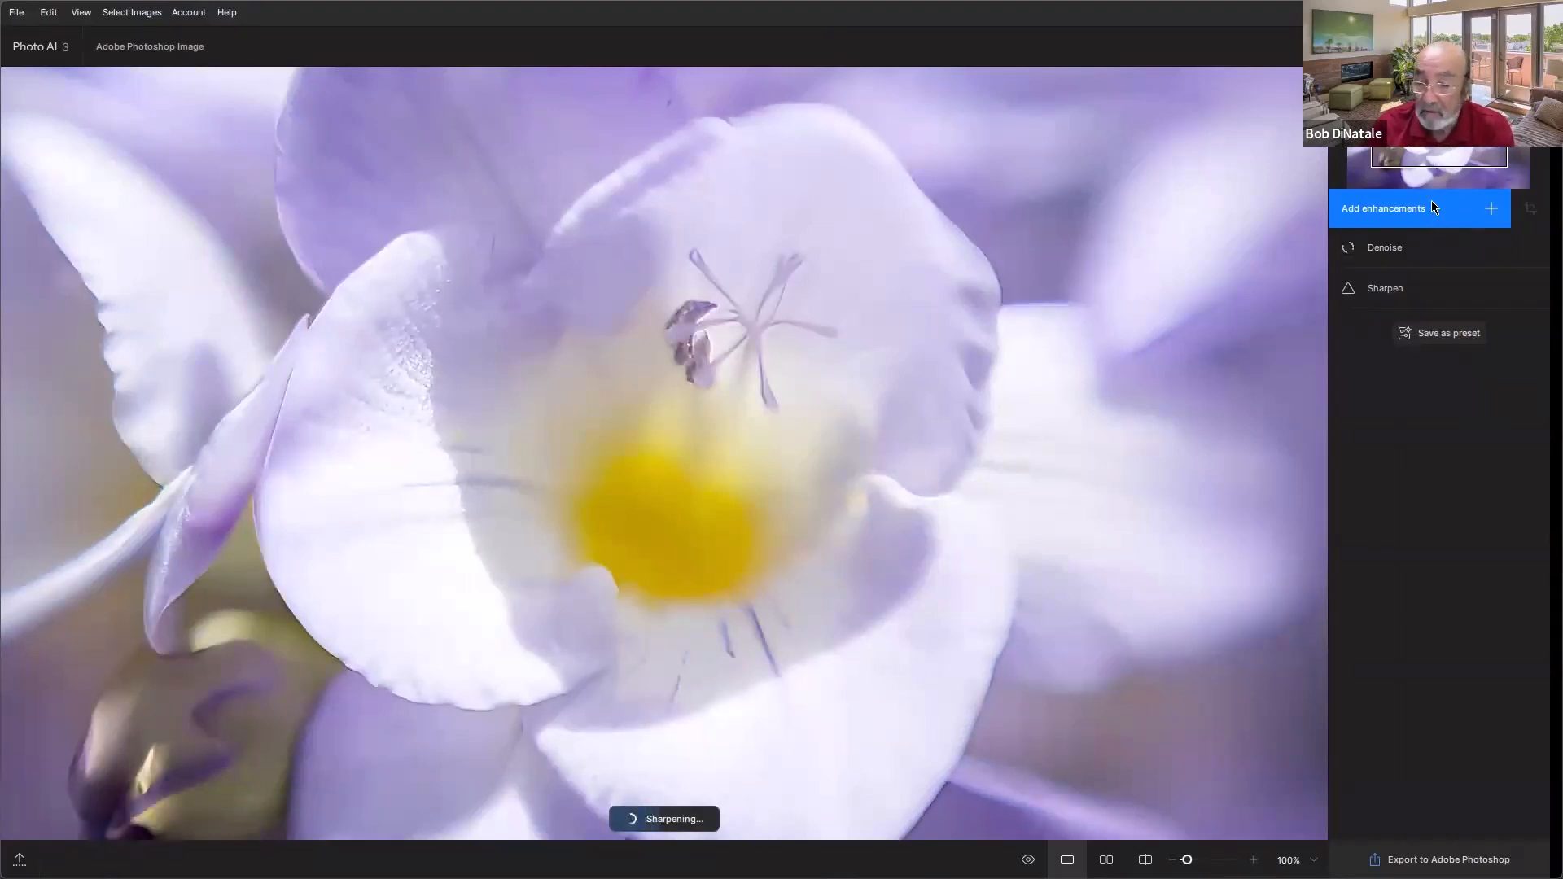
{"action": "left_click", "coordinate": [1387, 289]}
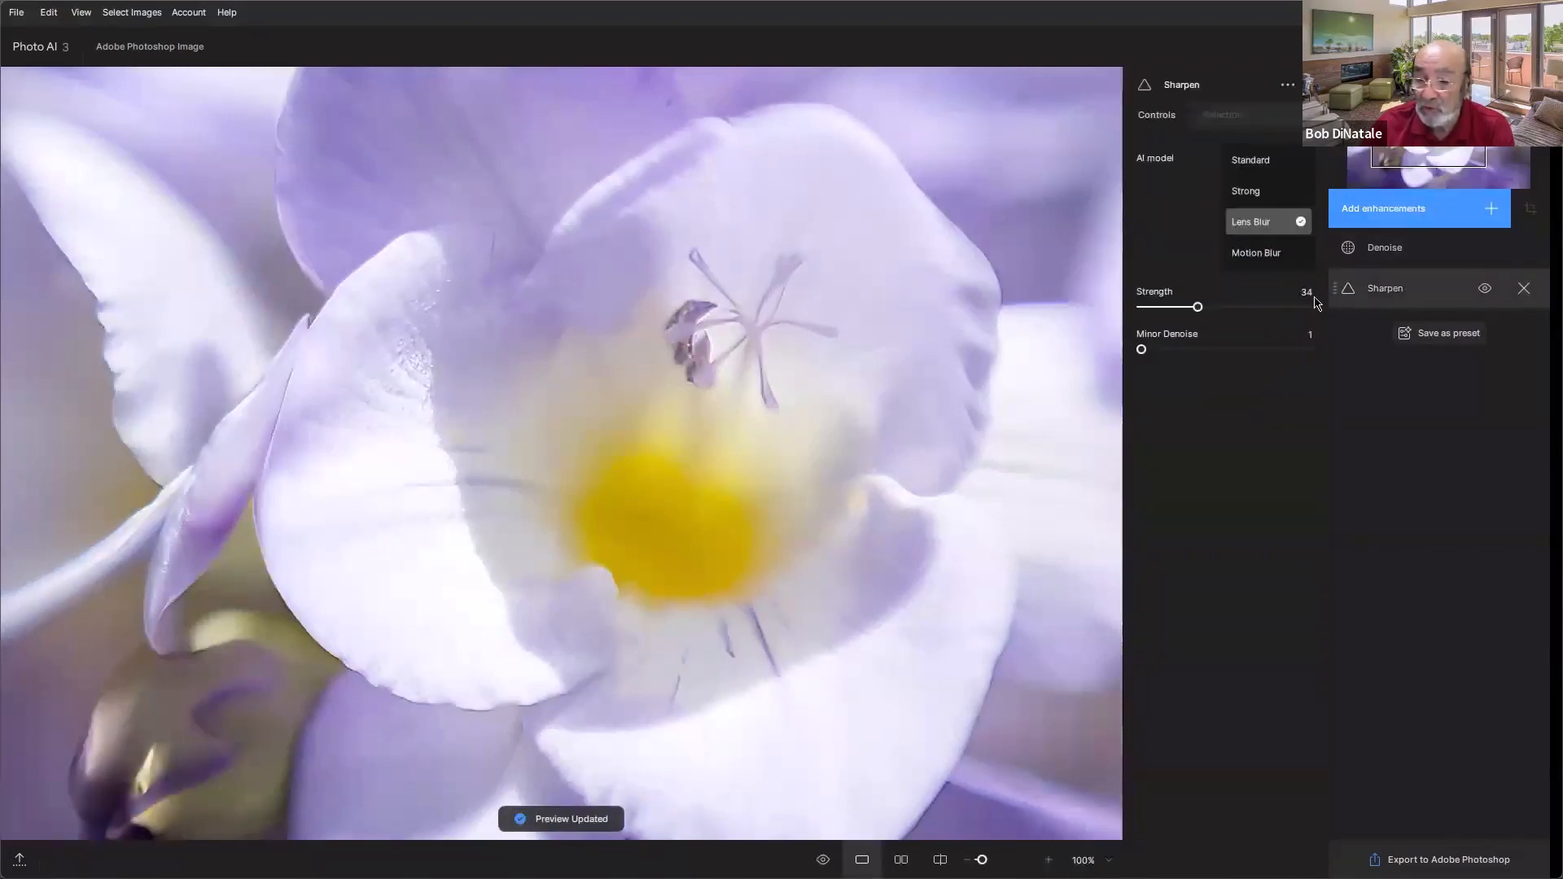
{"action": "left_click_drag", "start_coordinate": [1198, 312], "coordinate": [1305, 317]}
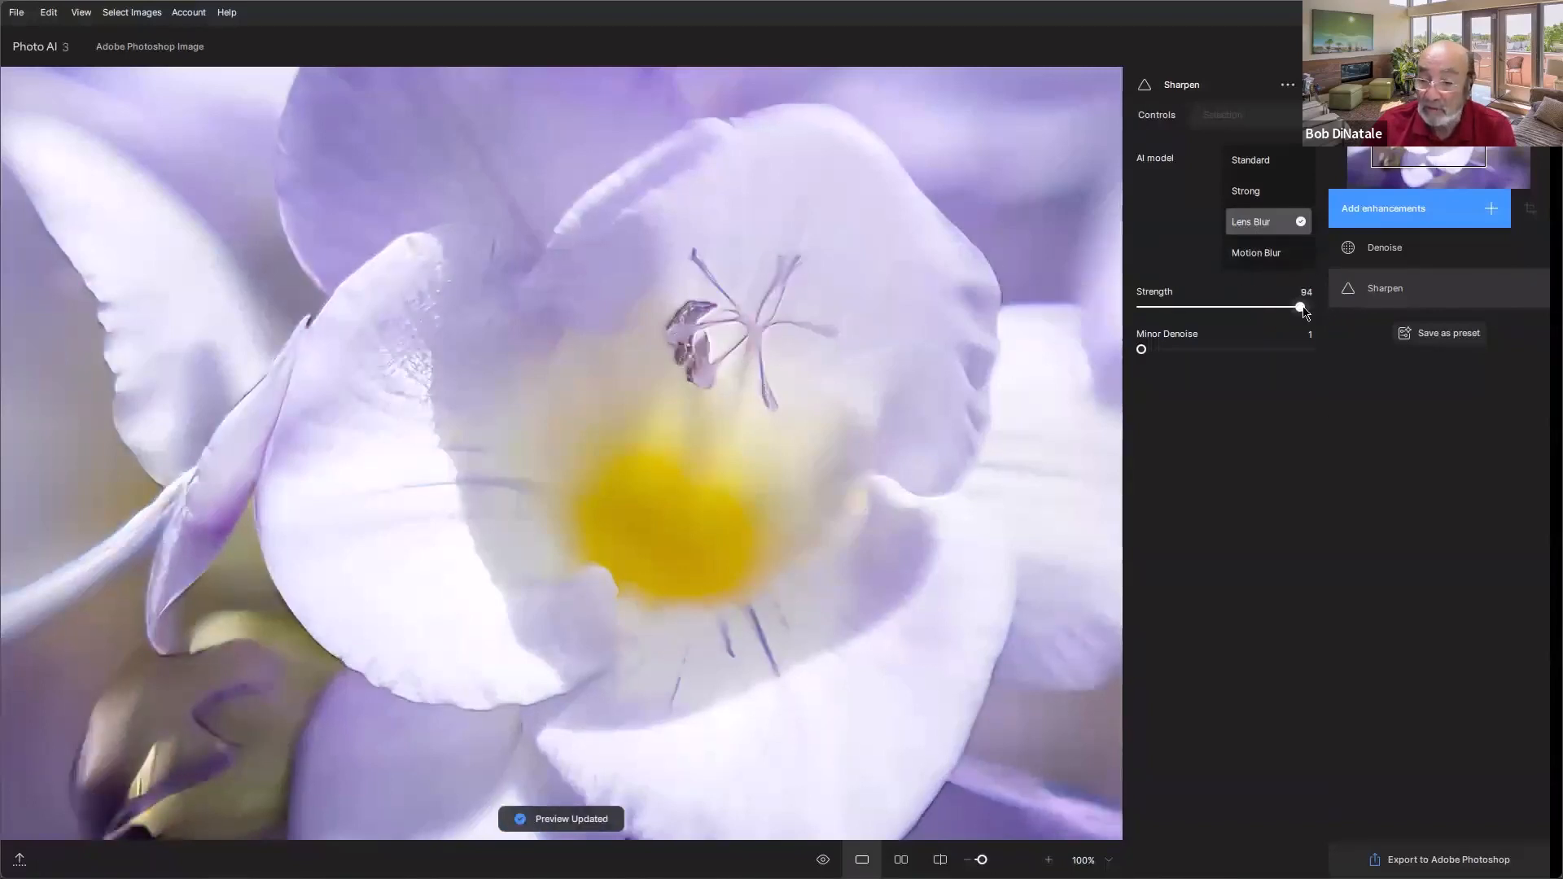
Step: Lower the Sharpen strength to 1 to preview the flower unsharpened, and exit Topaz Photo AI without saving the changes
{"action": "left_click_drag", "start_coordinate": [1302, 311], "coordinate": [1093, 315]}
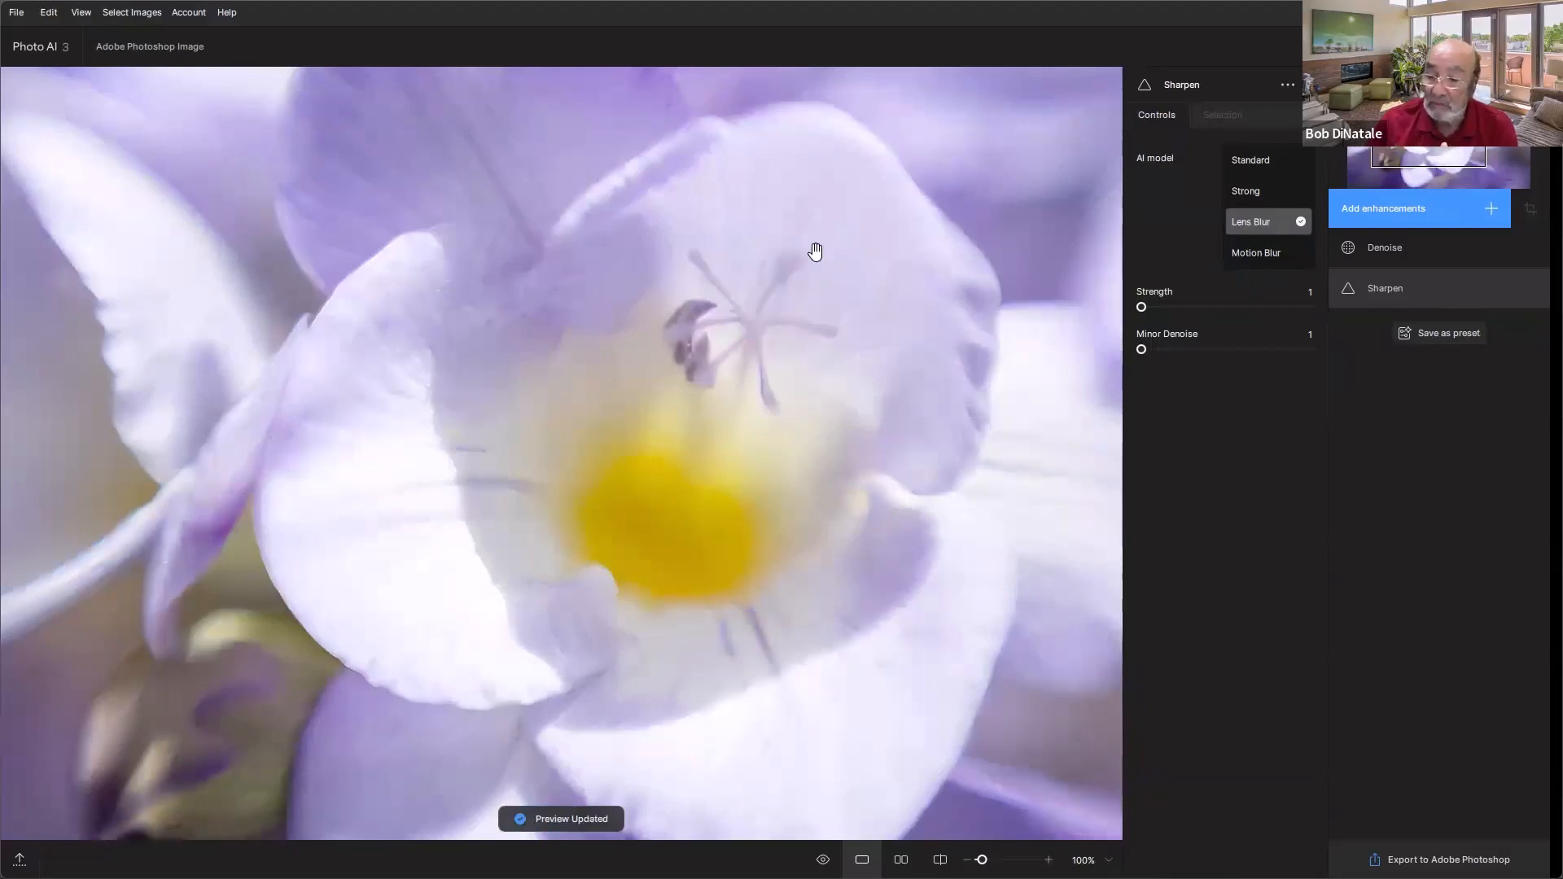
{"action": "left_click", "coordinate": [1543, 12]}
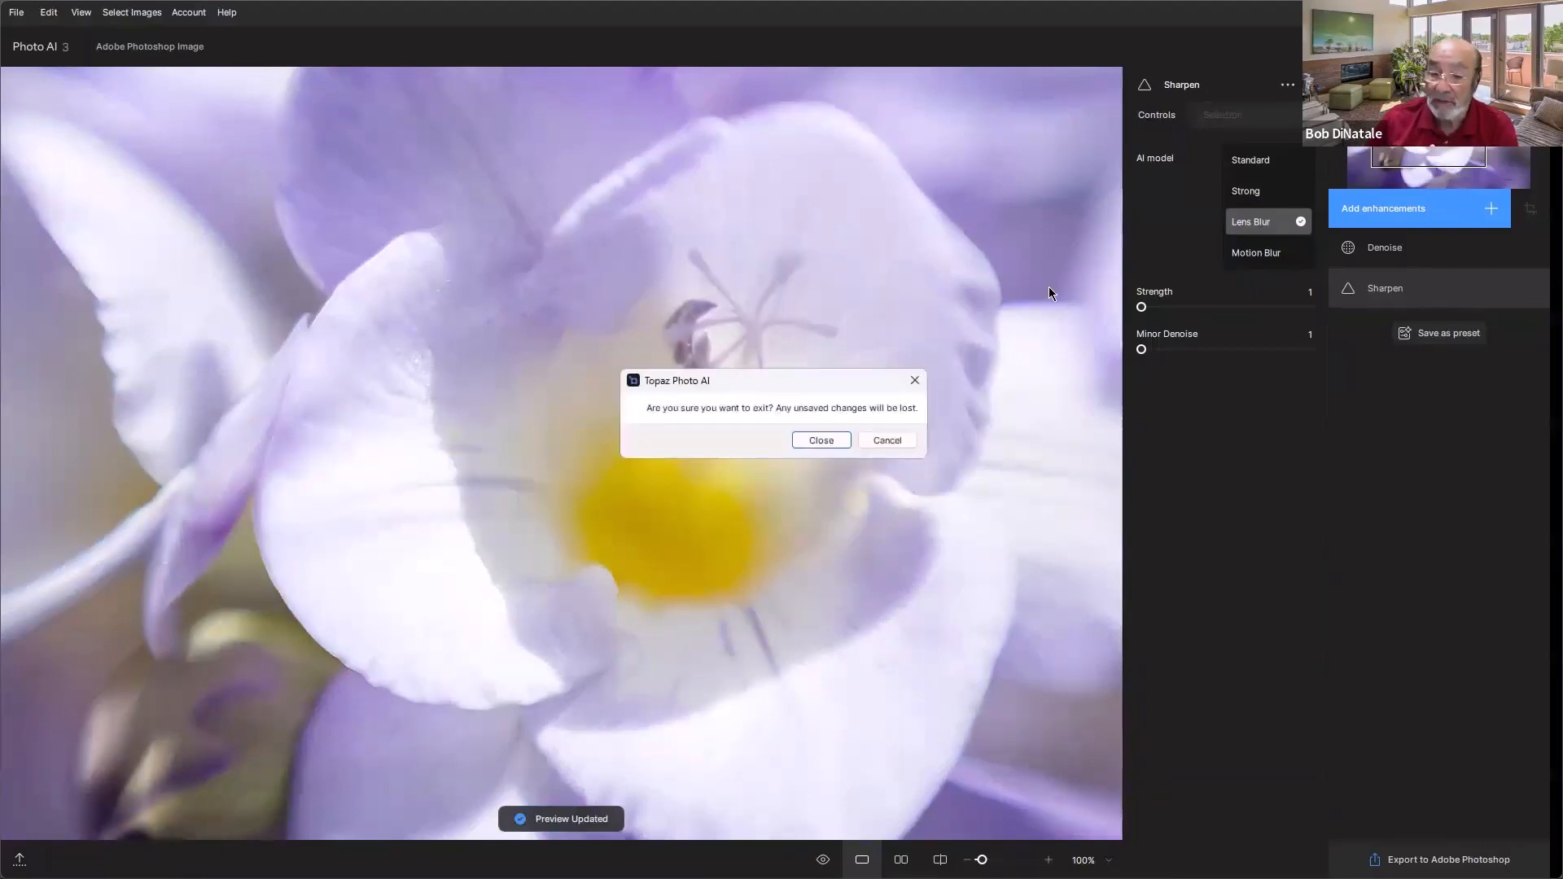
{"action": "left_click", "coordinate": [827, 446]}
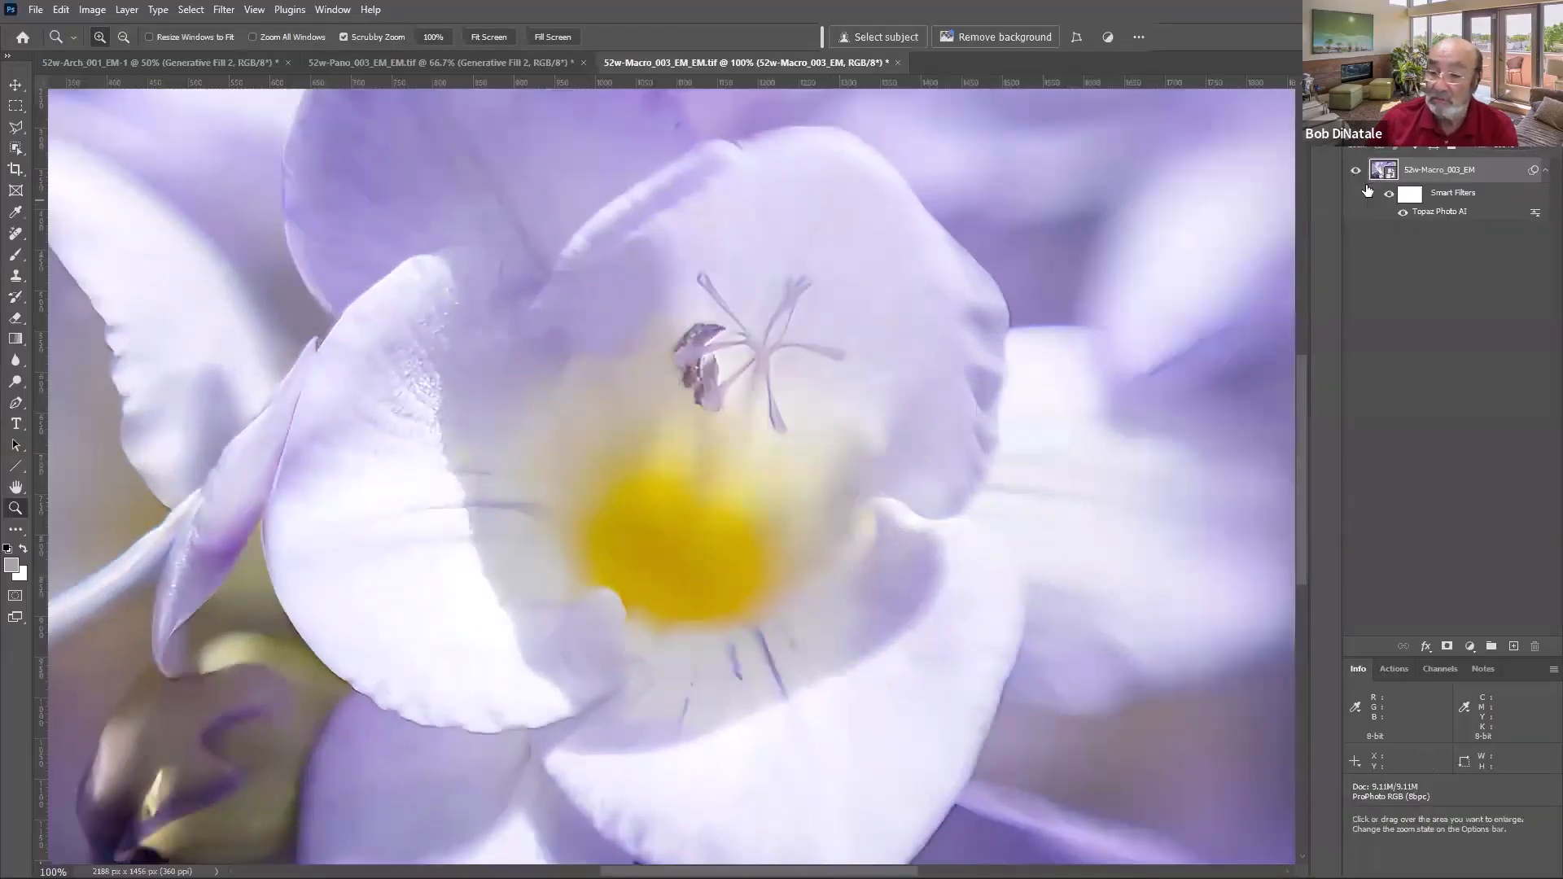
Step: Hide and show the flower layer's smart filters in Photoshop to compare it without and with the Topaz sharpening
{"action": "left_click", "coordinate": [1392, 194]}
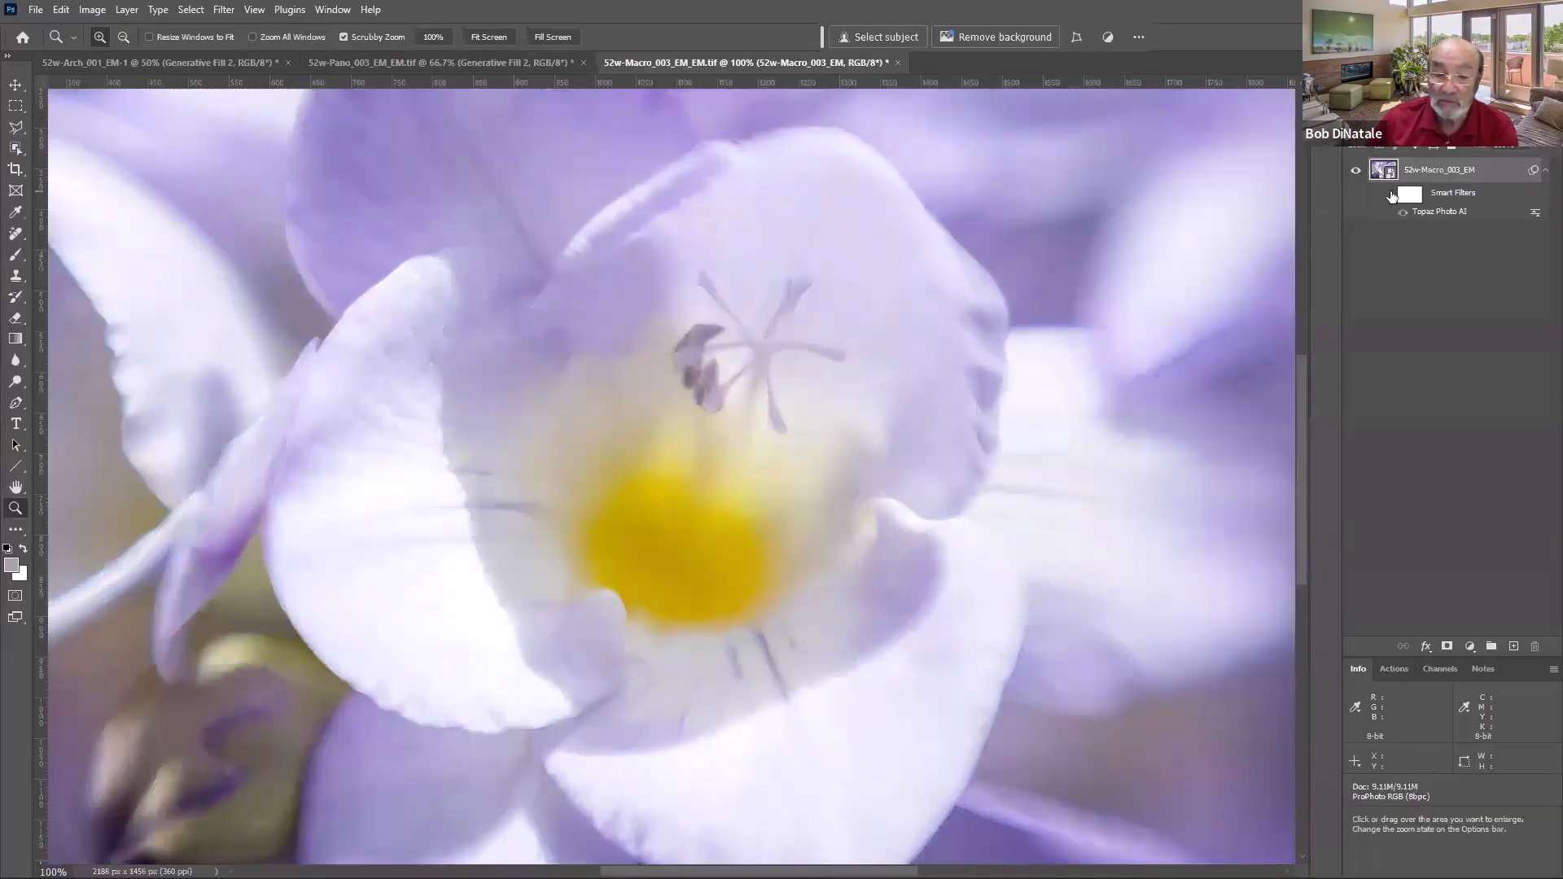
{"action": "left_click", "coordinate": [1391, 195]}
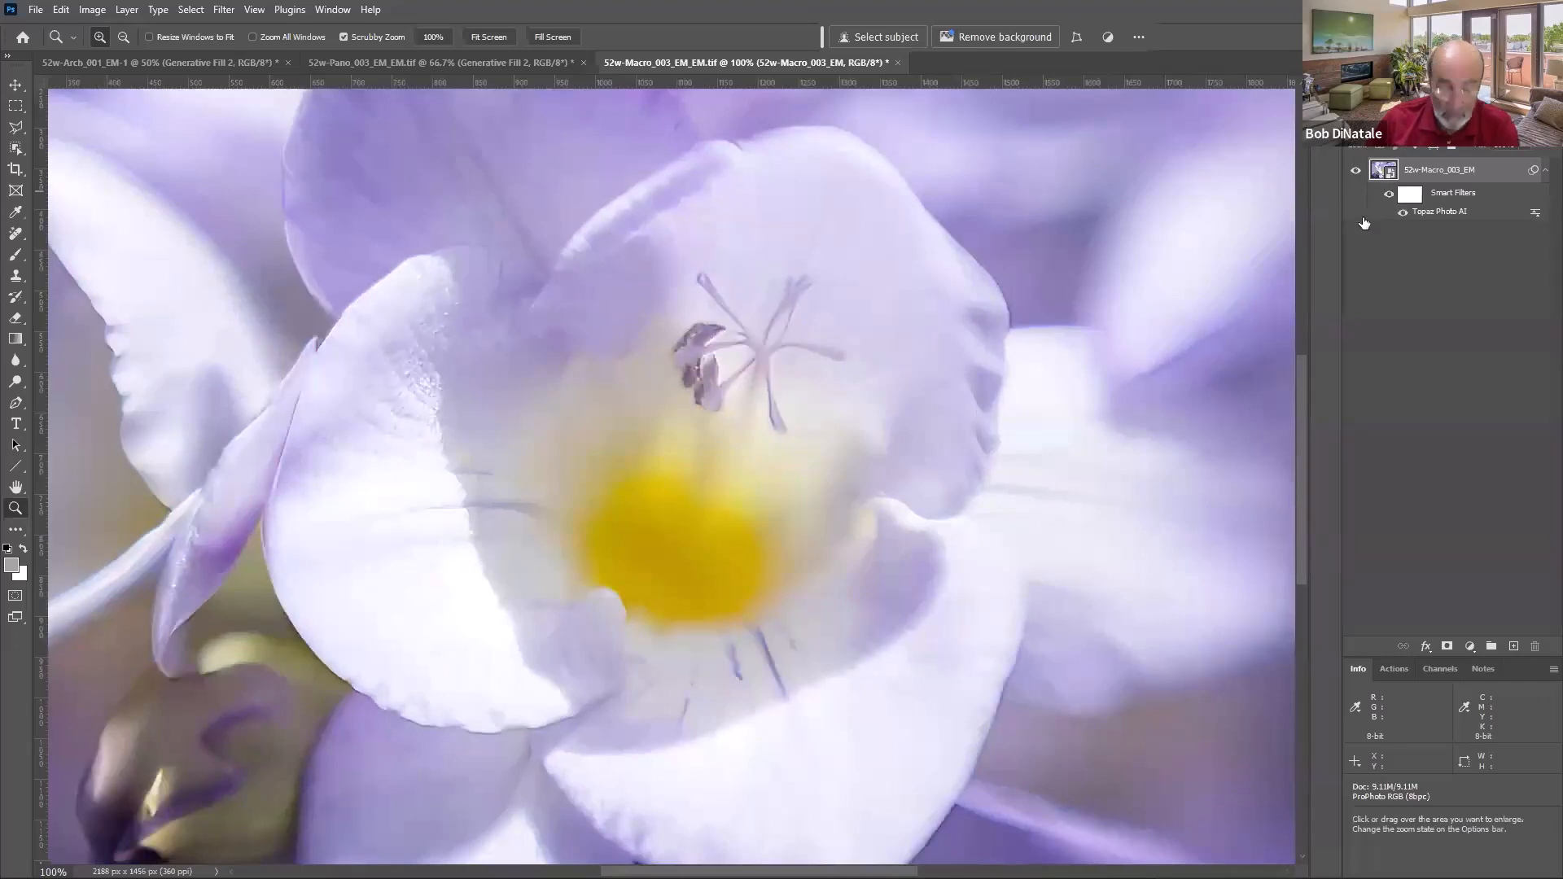
Step: Switch to Lightroom Classic and compare 52w-Macro_004_EM.tif with 52w-Macro_004_EM_EM.tif, zoomed to 100% on the bee
{"action": "key", "text": "alt+Tab"}
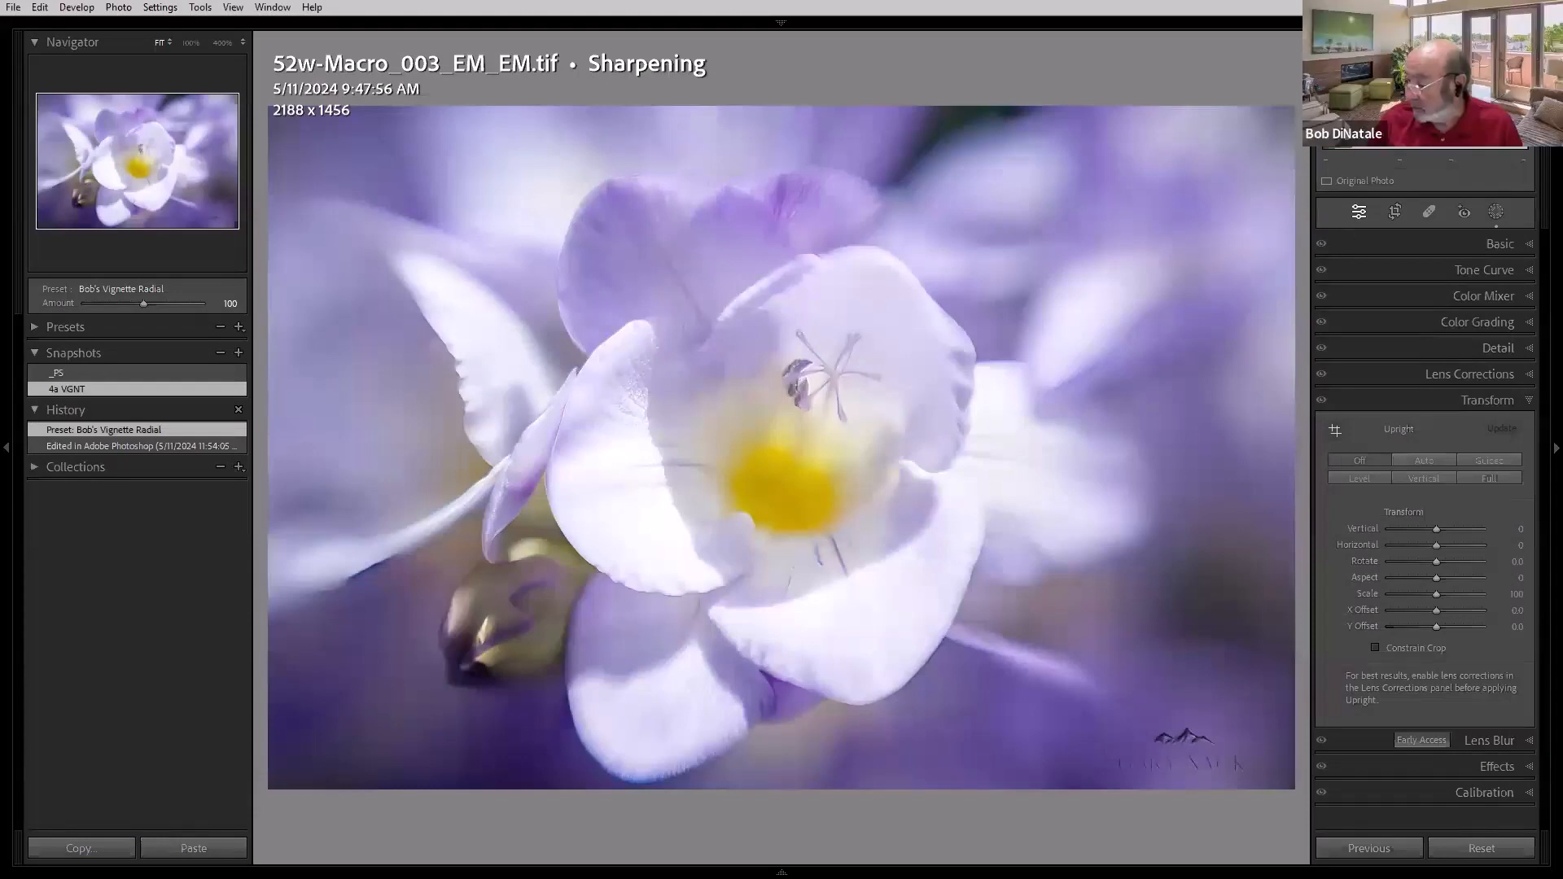
{"action": "key", "text": "Right"}
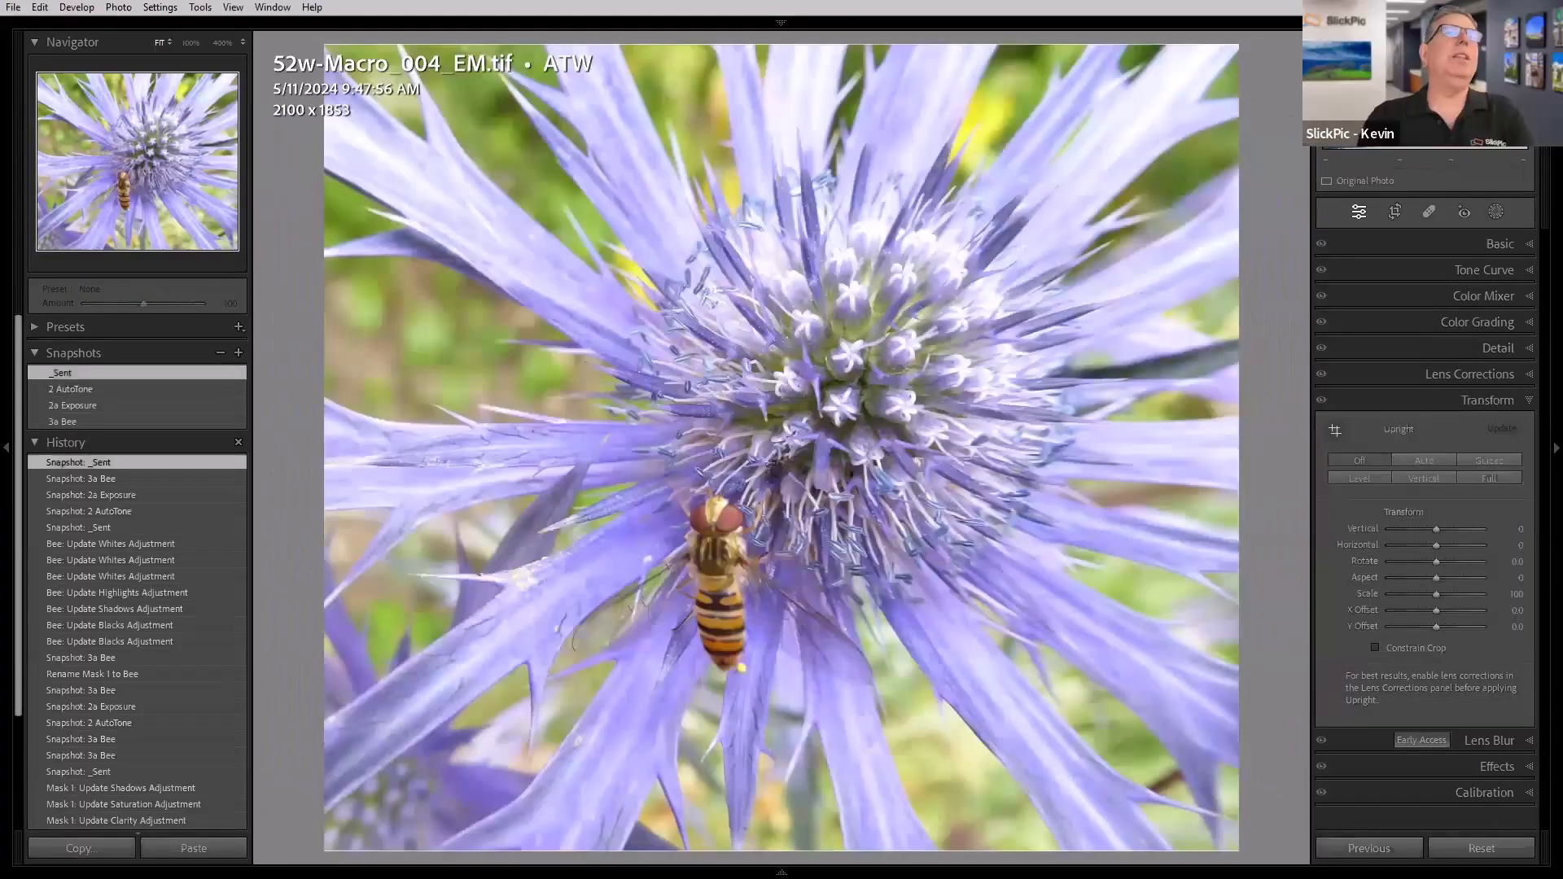
{"action": "key", "text": "Right"}
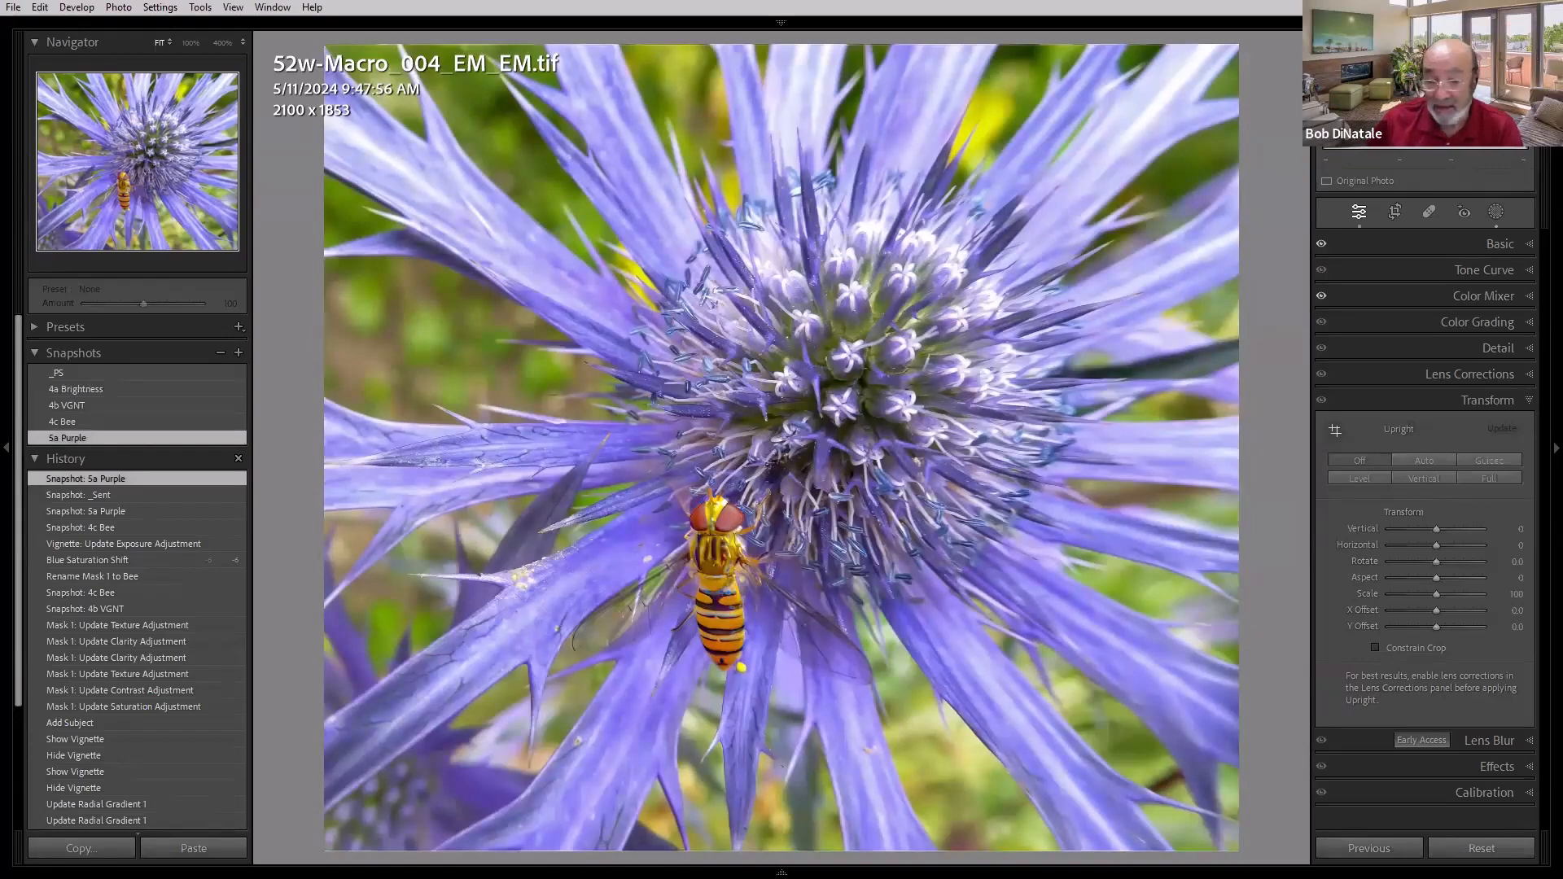
{"action": "key", "text": "Left"}
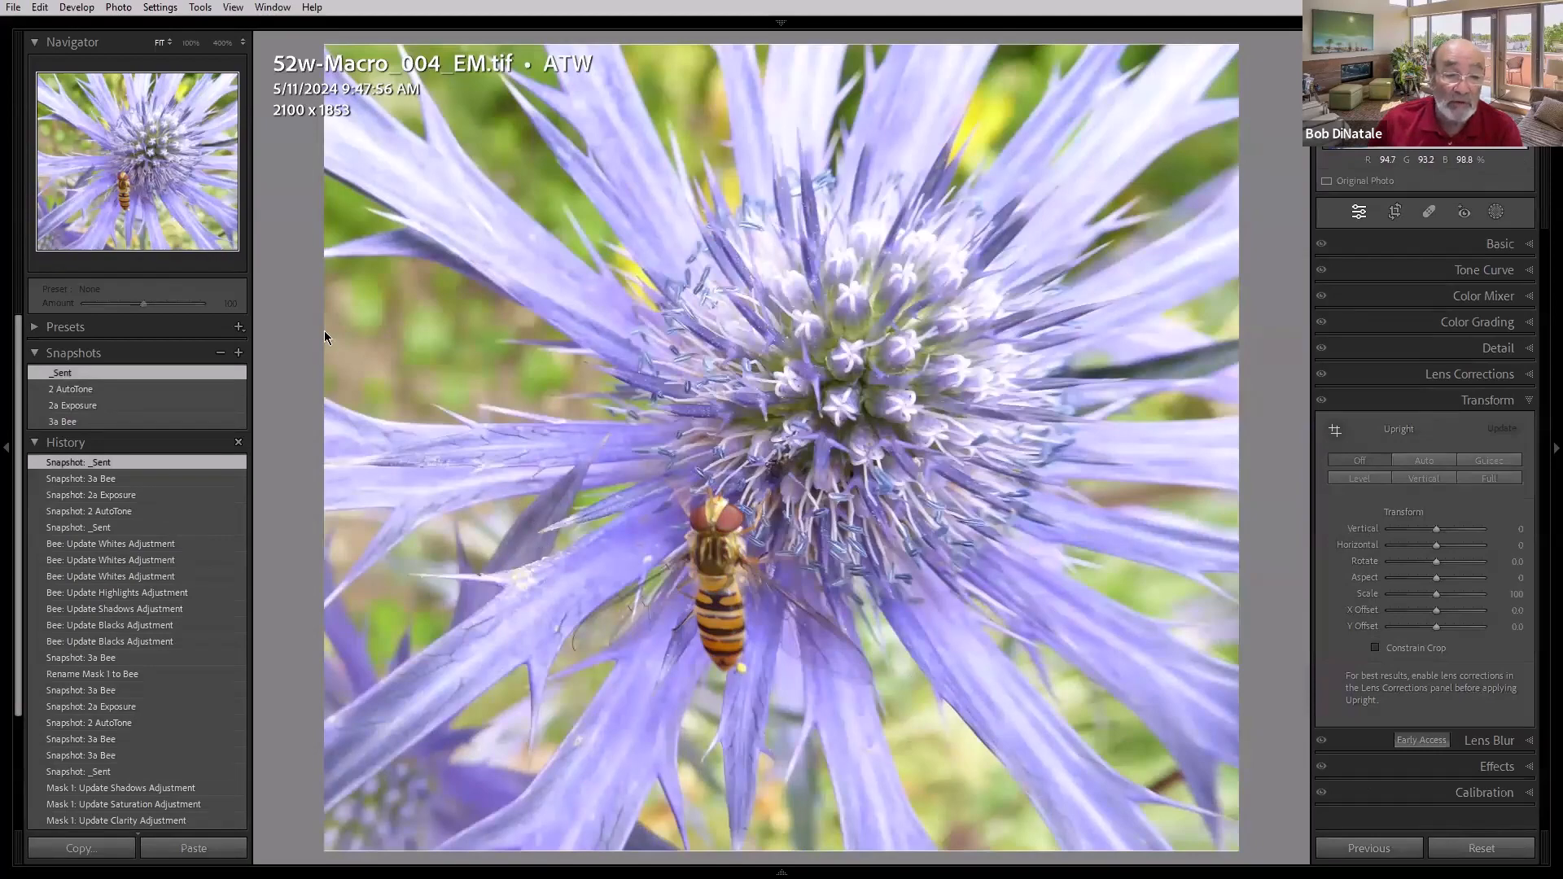
{"action": "left_click", "coordinate": [125, 185]}
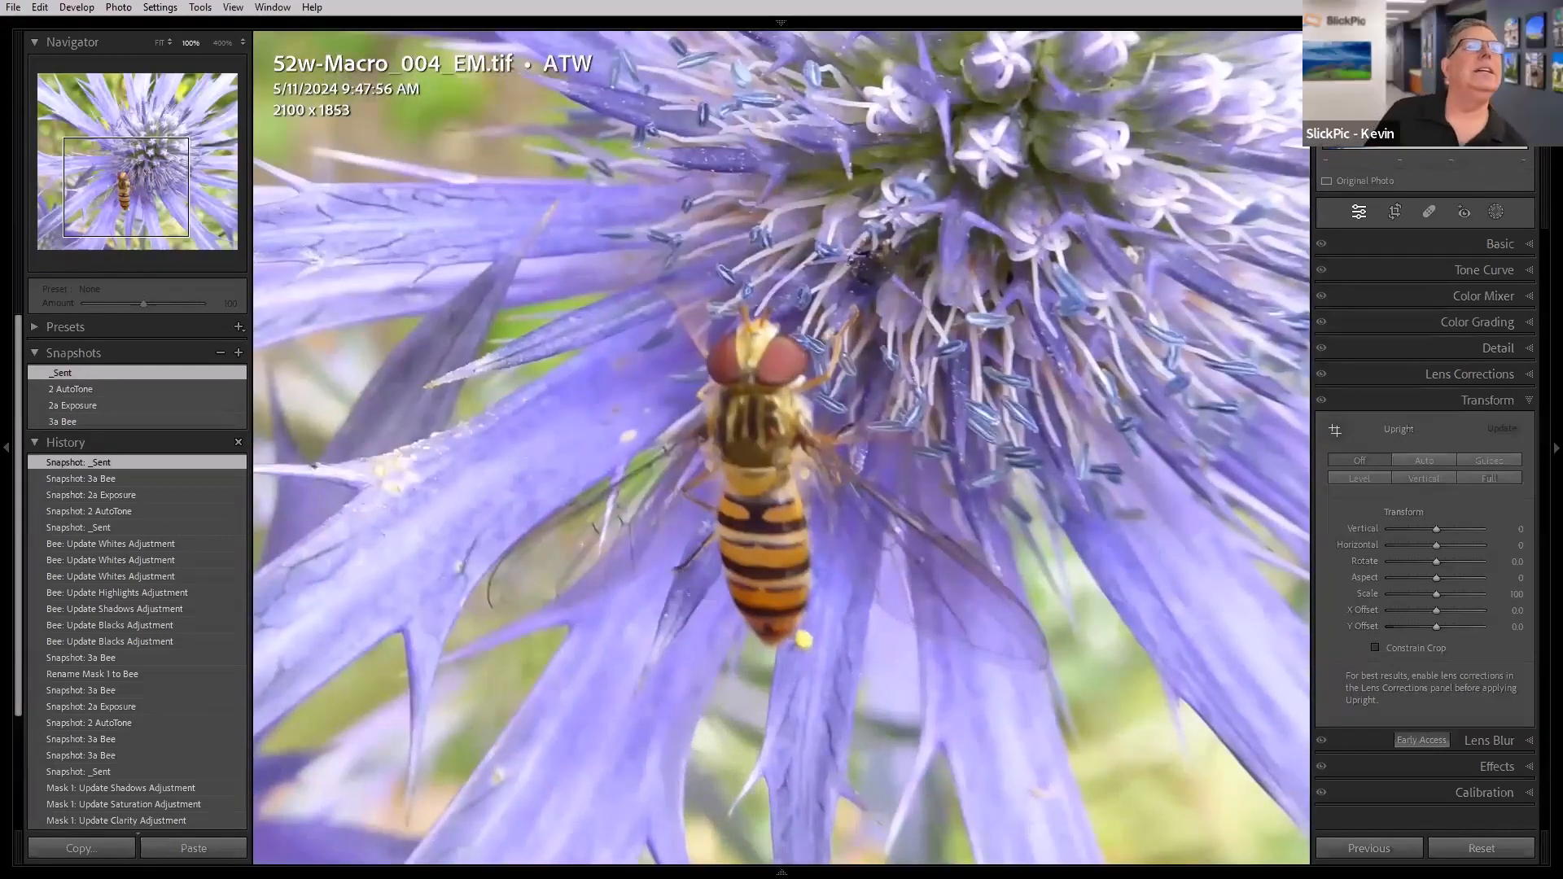
{"action": "key", "text": "Right"}
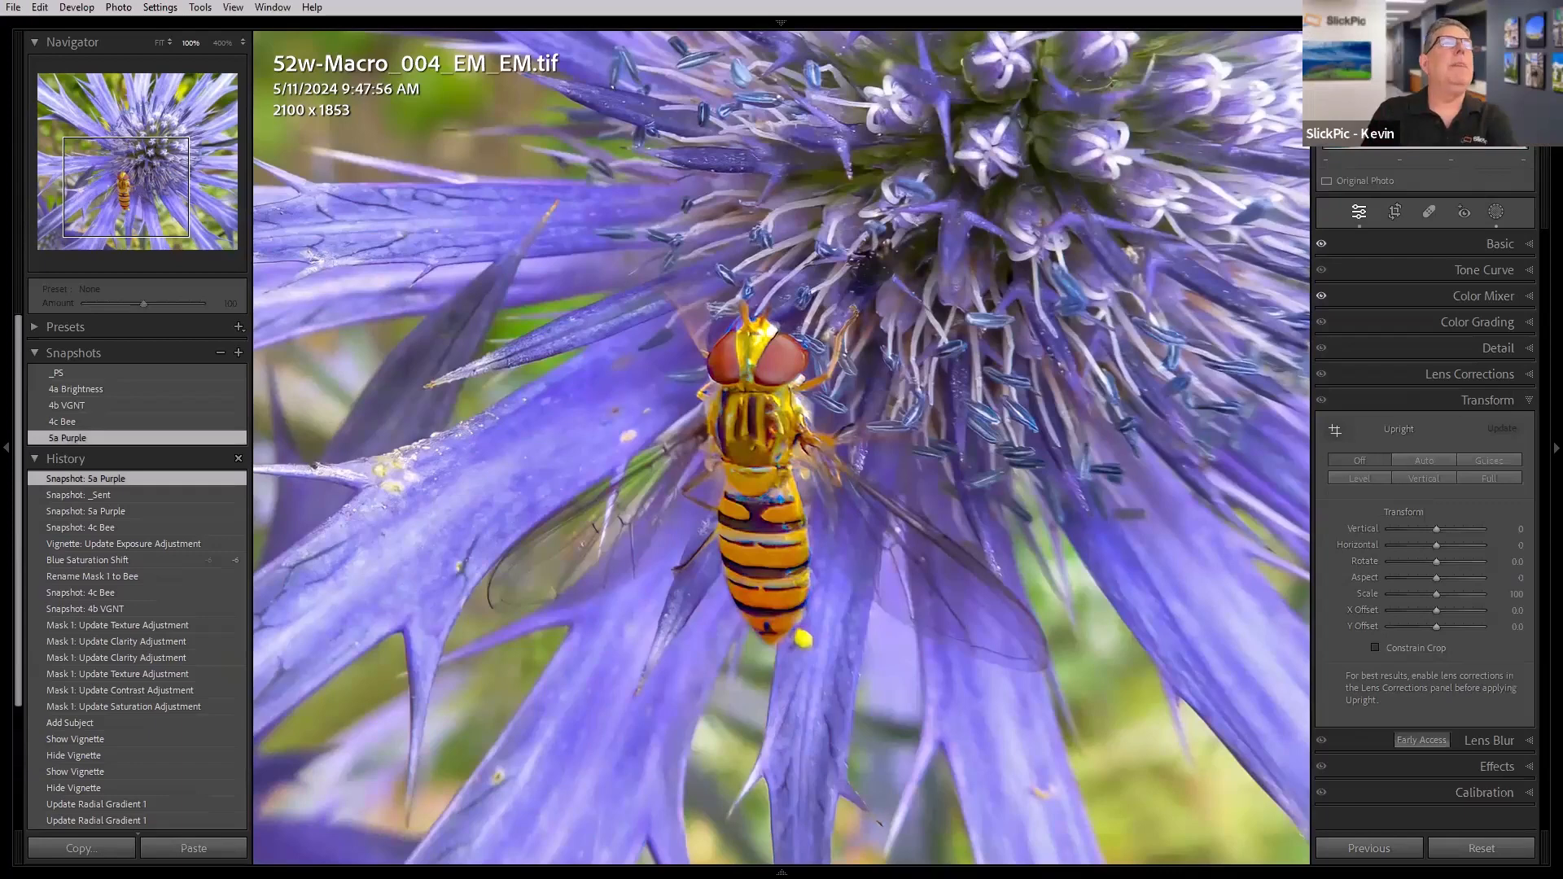
Step: Advance past the book covers to TwoBooks-Coupon.tif, fit it in view, and view the books web page image before returning to the coupon
{"action": "key", "text": "Right"}
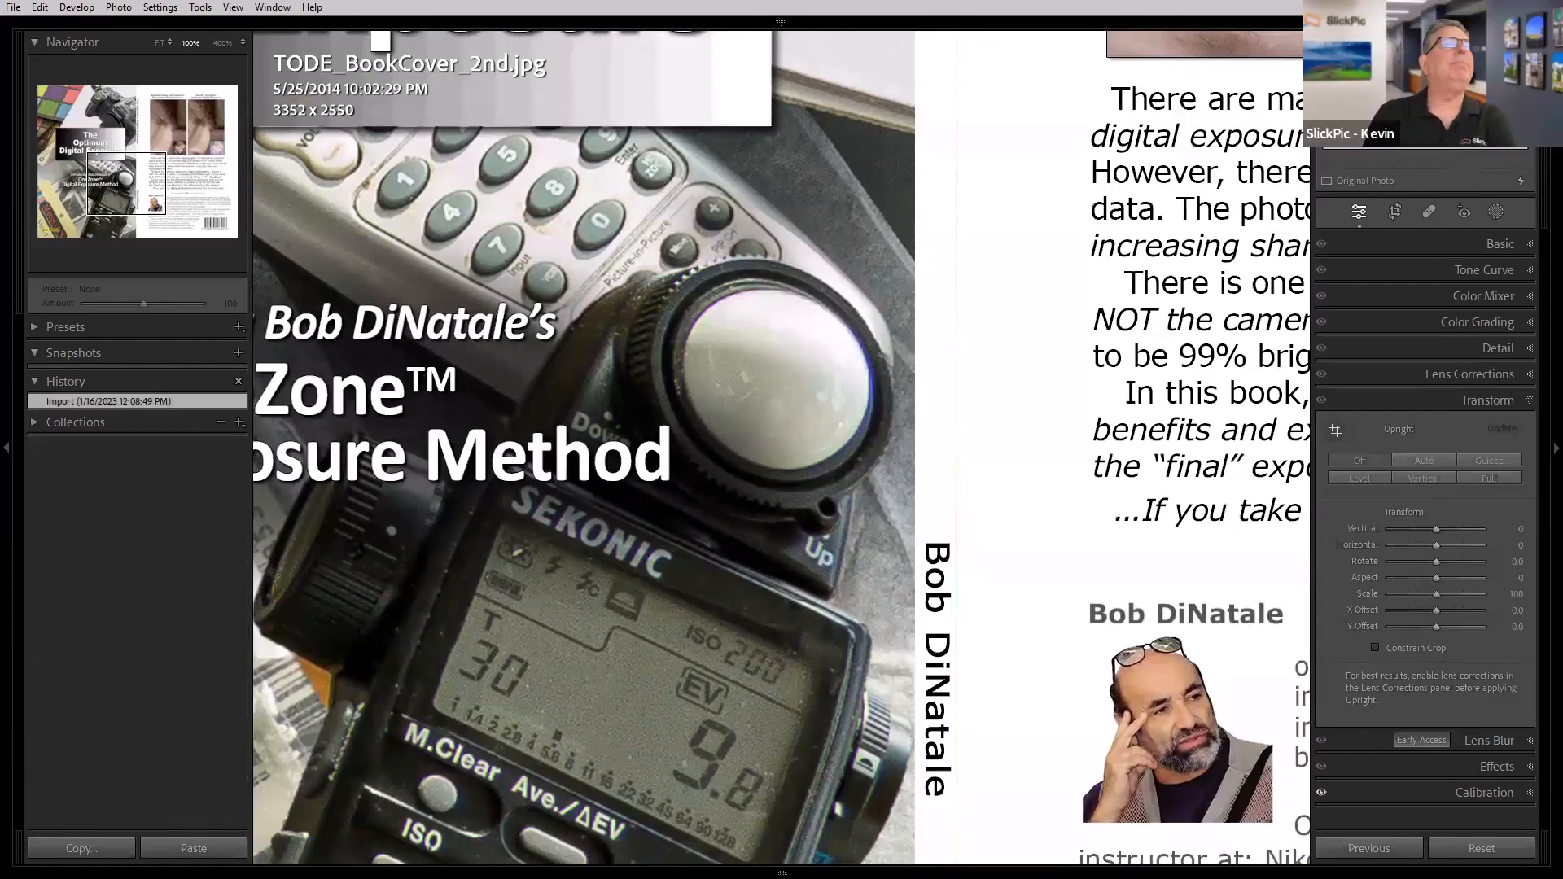
{"action": "key", "text": "Right"}
{"action": "key", "text": "Right"}
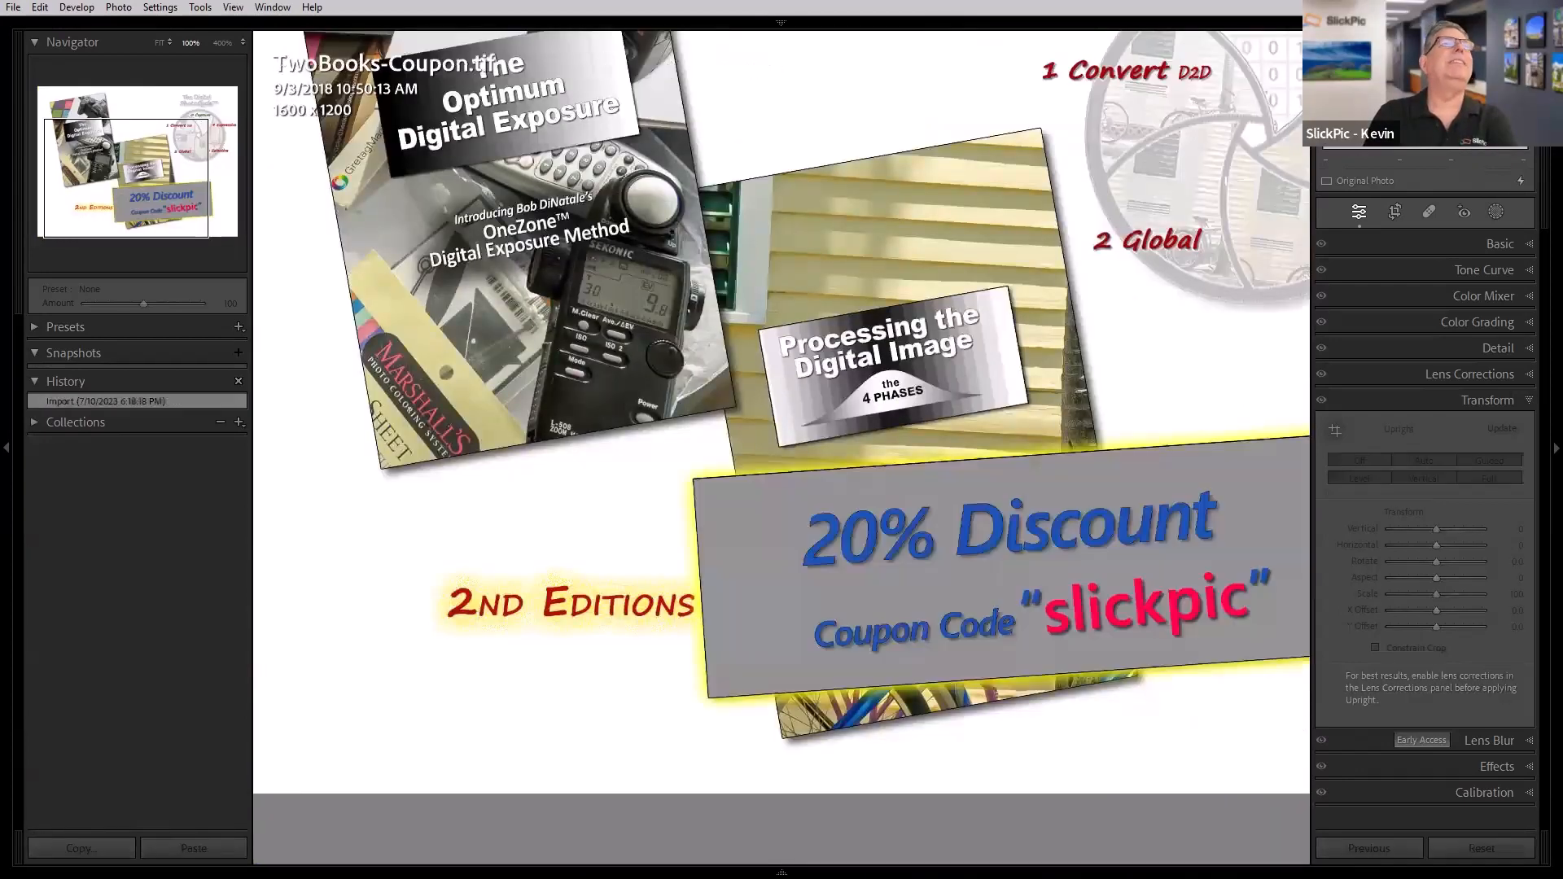
{"action": "key", "text": "z"}
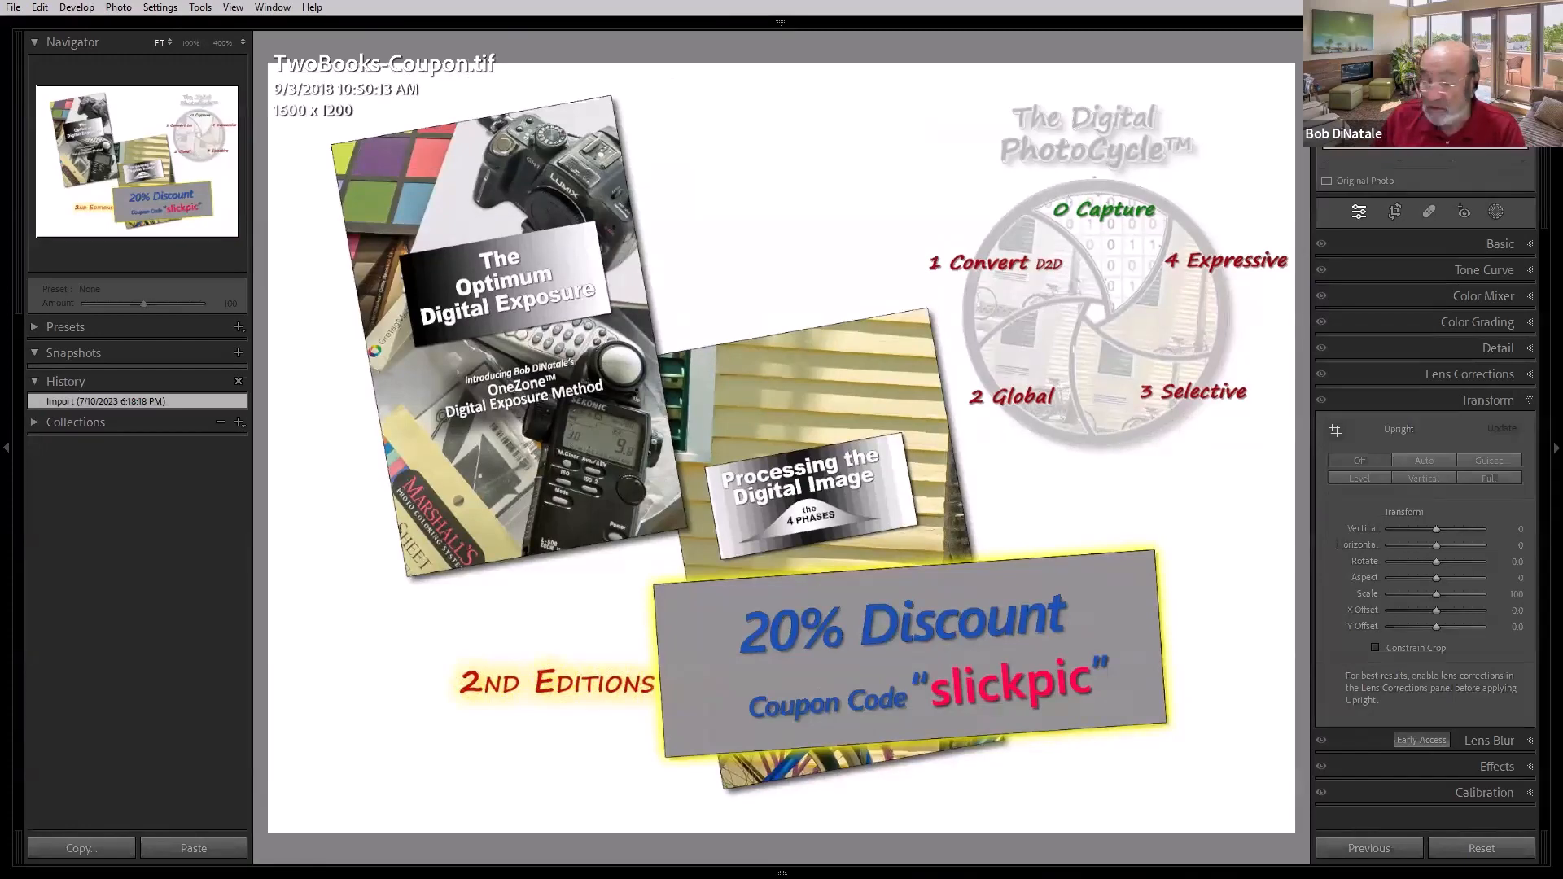
{"action": "key", "text": "Right"}
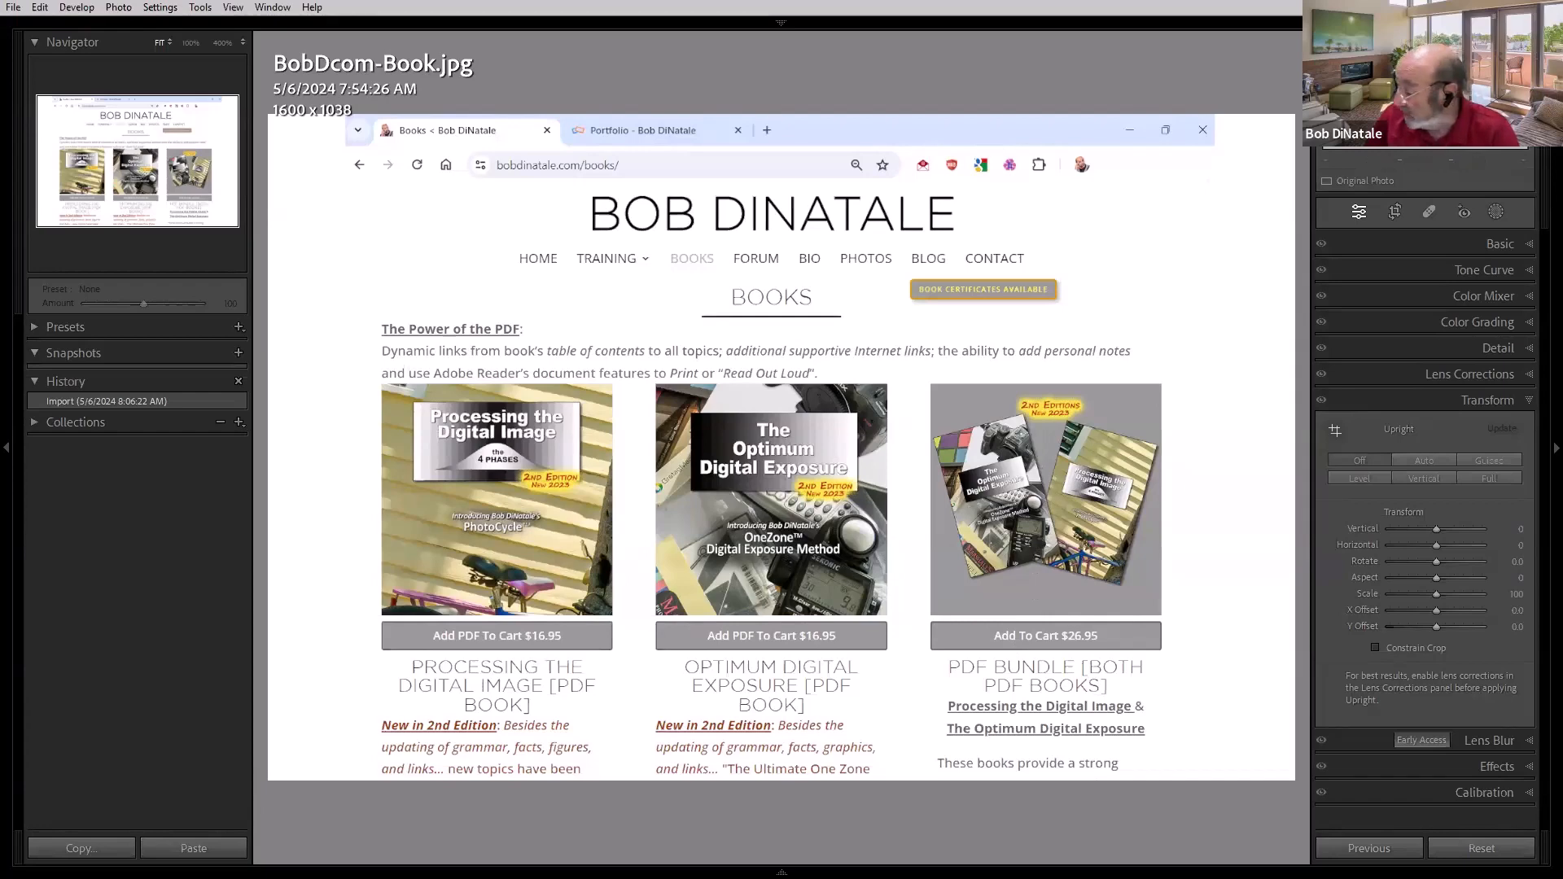
{"action": "key", "text": "Right"}
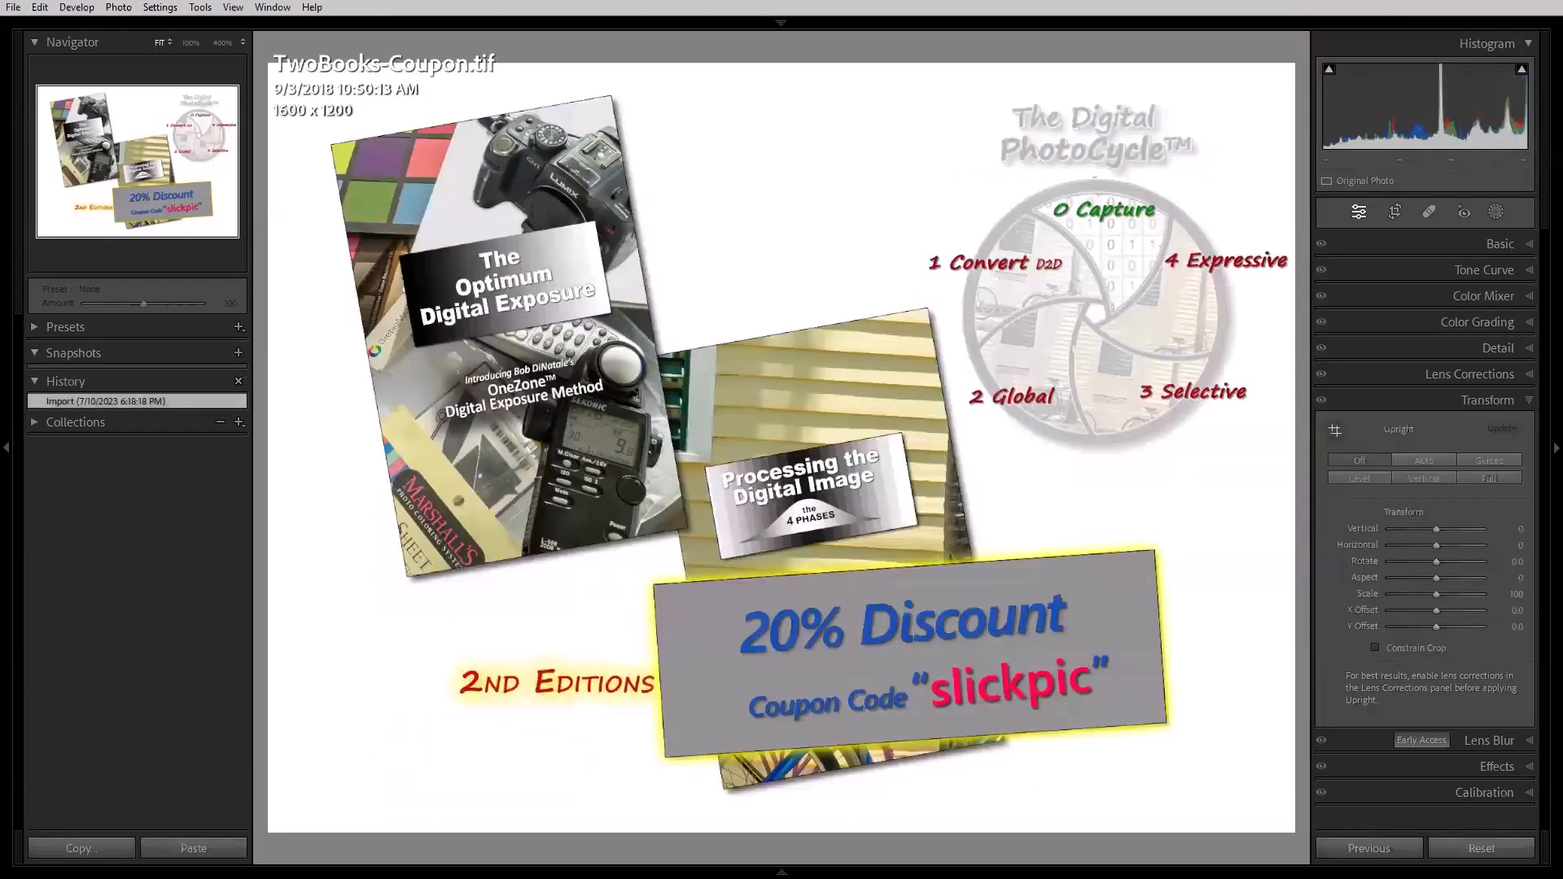